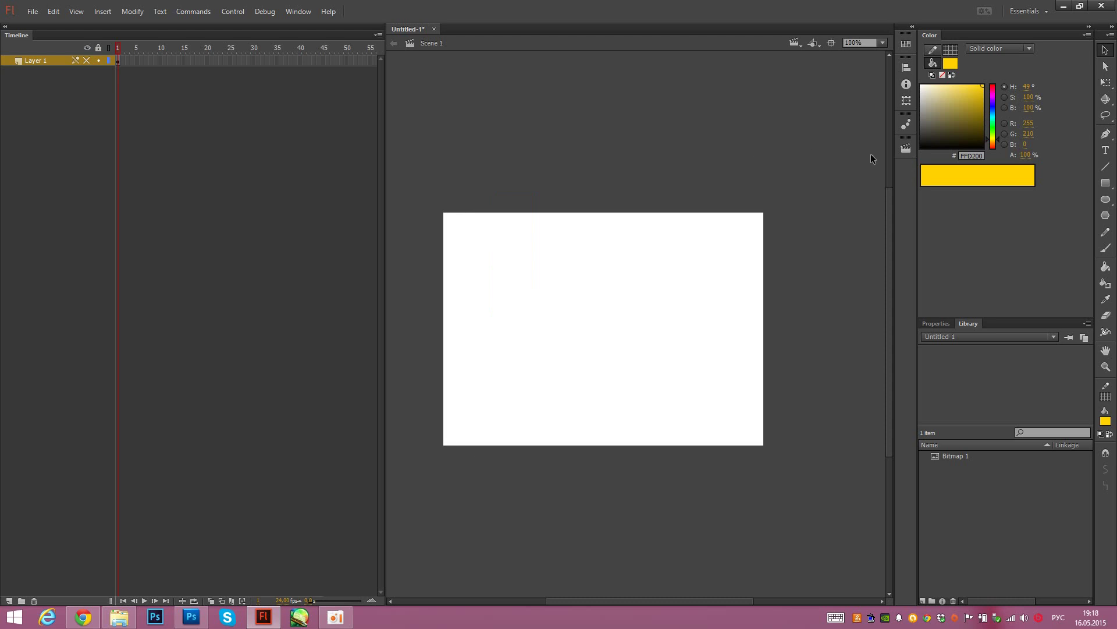
# Step: Add a new layer above Layer 1 and set up the Brush tool with black fill #000000 and pen pressure enabled
pyautogui.click(1105, 249)
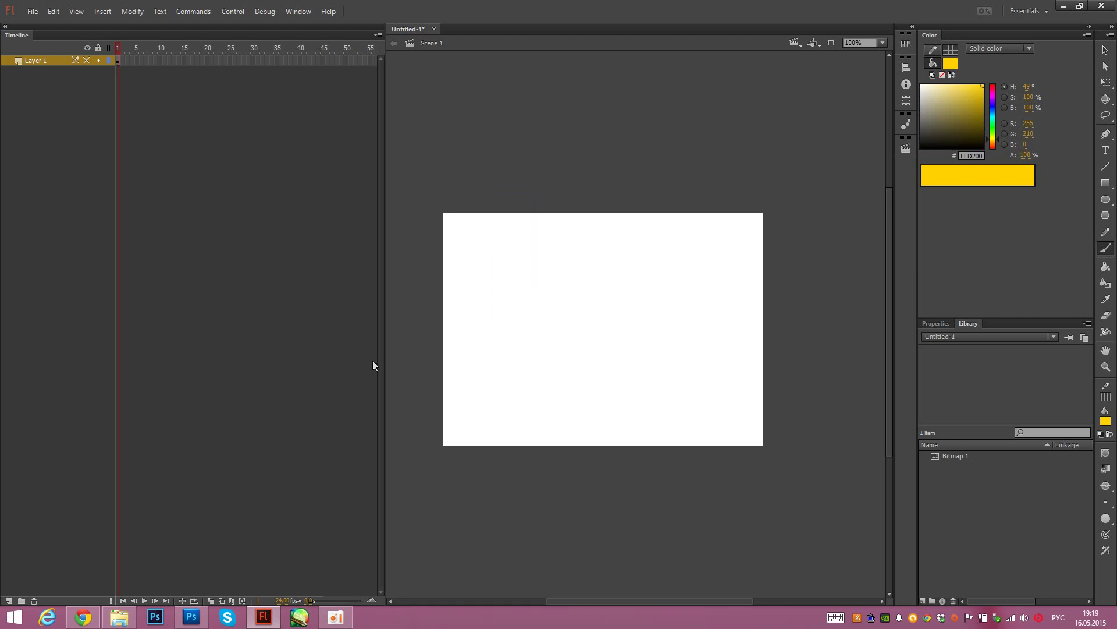
pyautogui.click(8, 601)
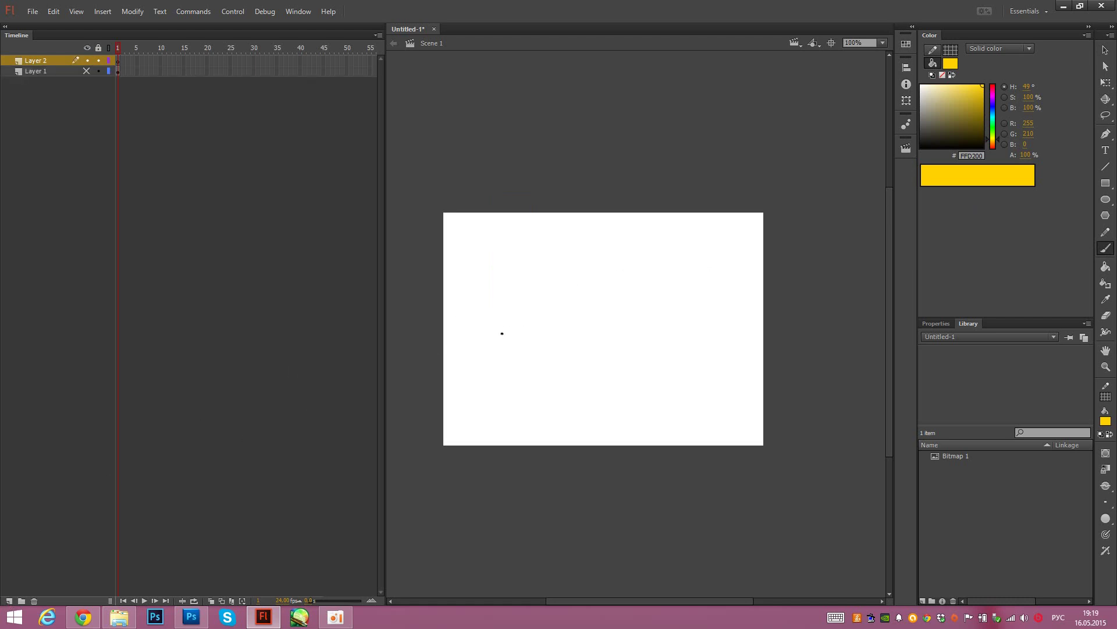
pyautogui.moveTo(935, 106); pyautogui.dragTo(566, 309)
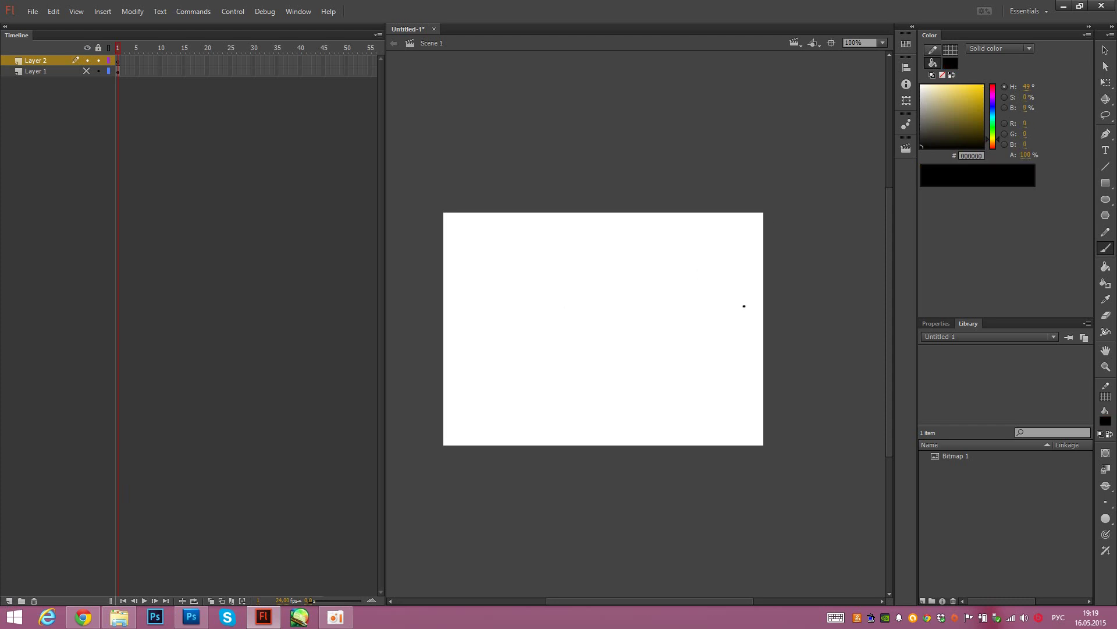
pyautogui.click(1106, 534)
# Step: Brush a slanted drawing tablet across the stage, with crossing strokes on its surface, "DOM" lettering along its front edge and a stylus
pyautogui.moveTo(607, 298)
pyautogui.mouseDown()
pyautogui.moveTo(481, 389)
pyautogui.moveTo(636, 428)
pyautogui.moveTo(719, 320)
pyautogui.moveTo(732, 320)
pyautogui.mouseUp()
pyautogui.moveTo(746, 328); pyautogui.dragTo(650, 431)
pyautogui.moveTo(514, 375); pyautogui.dragTo(681, 397)
pyautogui.moveTo(557, 340); pyautogui.dragTo(592, 381)
pyautogui.moveTo(590, 307); pyautogui.dragTo(633, 376)
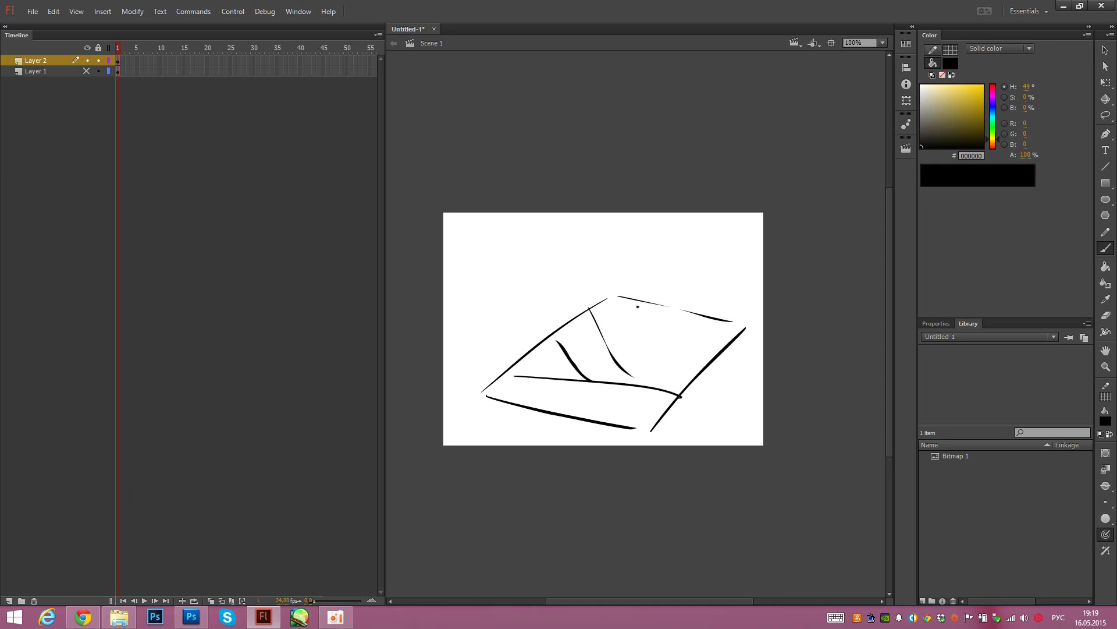
pyautogui.moveTo(635, 301)
pyautogui.mouseDown()
pyautogui.moveTo(546, 363)
pyautogui.moveTo(681, 376)
pyautogui.moveTo(645, 308)
pyautogui.mouseUp()
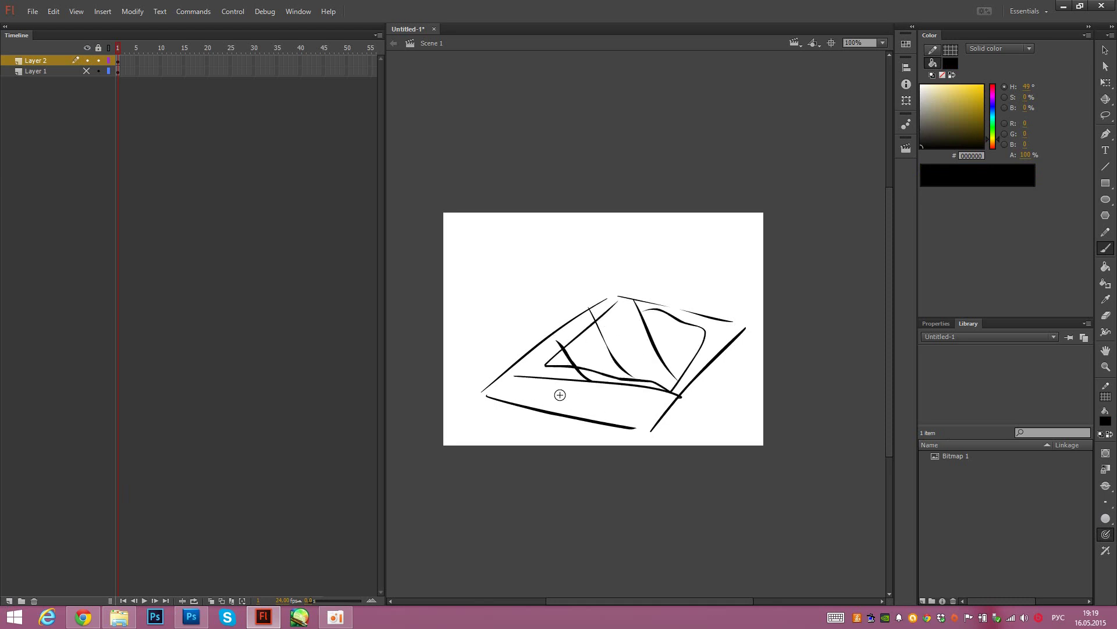
pyautogui.moveTo(553, 395)
pyautogui.mouseDown()
pyautogui.moveTo(575, 385)
pyautogui.moveTo(517, 394)
pyautogui.mouseUp()
pyautogui.moveTo(590, 412); pyautogui.dragTo(641, 414)
pyautogui.moveTo(686, 253); pyautogui.dragTo(656, 316)
# Step: Sketch a tilted monitor frame above the tablet, joined to the stylus by a curved line, with reinforced edges and a small scribbled spot
pyautogui.moveTo(665, 289)
pyautogui.mouseDown()
pyautogui.moveTo(630, 338)
pyautogui.moveTo(571, 297)
pyautogui.moveTo(600, 143)
pyautogui.moveTo(480, 132)
pyautogui.mouseUp()
pyautogui.moveTo(446, 121); pyautogui.dragTo(455, 253)
pyautogui.moveTo(439, 114)
pyautogui.mouseDown()
pyautogui.moveTo(624, 188)
pyautogui.moveTo(633, 223)
pyautogui.mouseUp()
pyautogui.moveTo(461, 259); pyautogui.dragTo(623, 203)
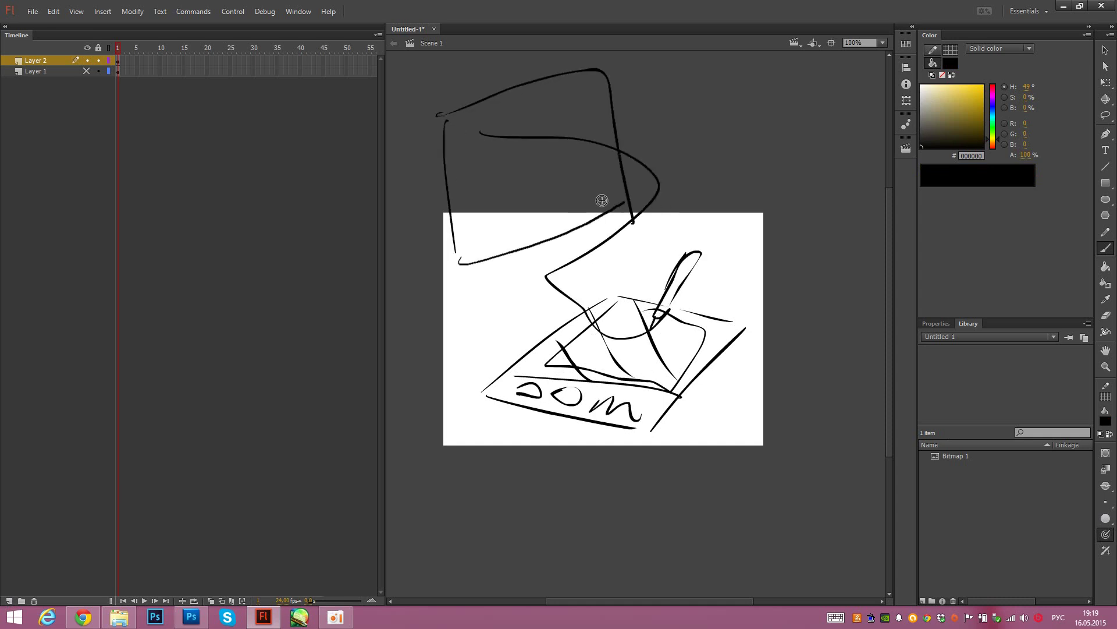
pyautogui.moveTo(480, 251); pyautogui.dragTo(625, 205)
pyautogui.moveTo(454, 283); pyautogui.dragTo(626, 206)
pyautogui.moveTo(447, 121); pyautogui.dragTo(476, 286)
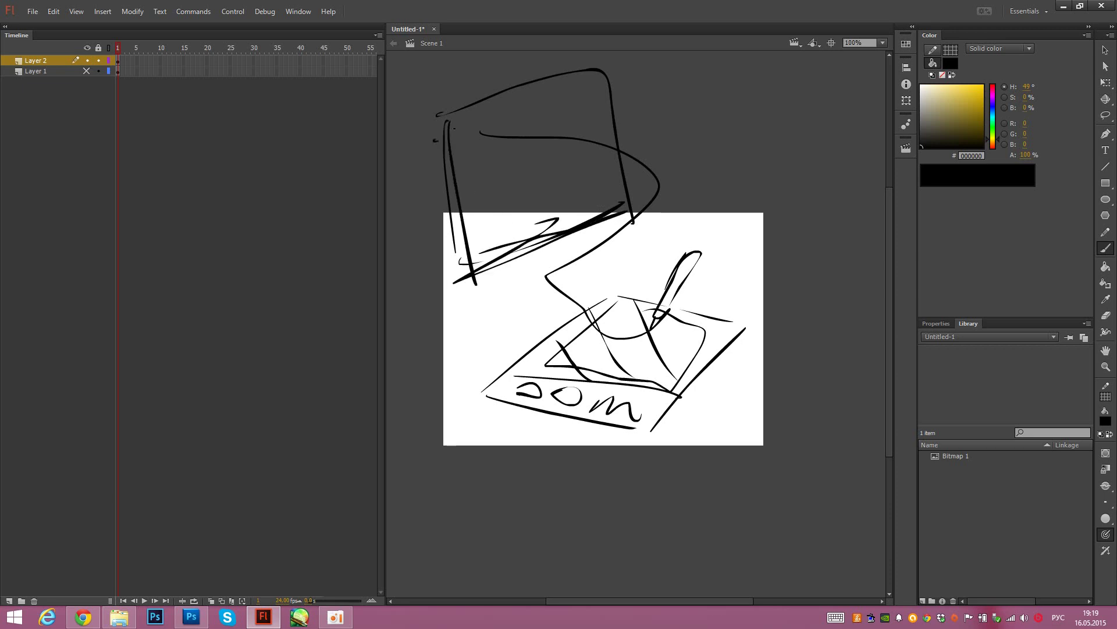
pyautogui.moveTo(434, 140); pyautogui.dragTo(605, 63)
pyautogui.moveTo(605, 65); pyautogui.dragTo(629, 212)
pyautogui.moveTo(496, 142)
pyautogui.mouseDown()
pyautogui.moveTo(498, 132)
pyautogui.moveTo(503, 147)
pyautogui.mouseUp()
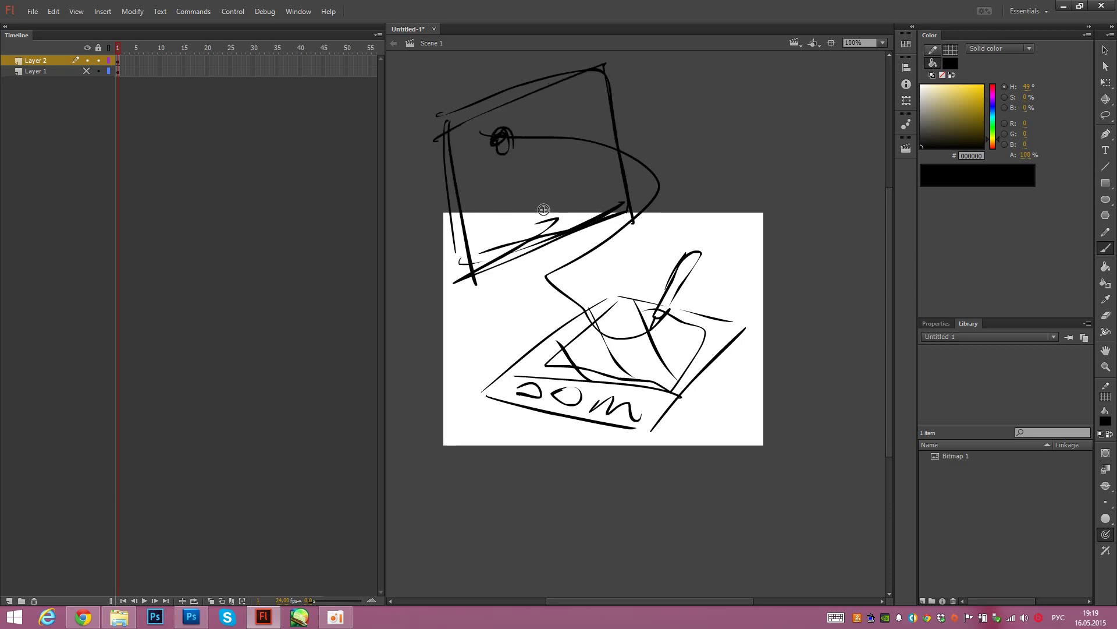
# Step: Add a stand, an oval base and a cable running to the tablet, and clear the whole sketch from Layer 2
pyautogui.moveTo(443, 187); pyautogui.dragTo(454, 302)
pyautogui.moveTo(440, 189); pyautogui.dragTo(469, 378)
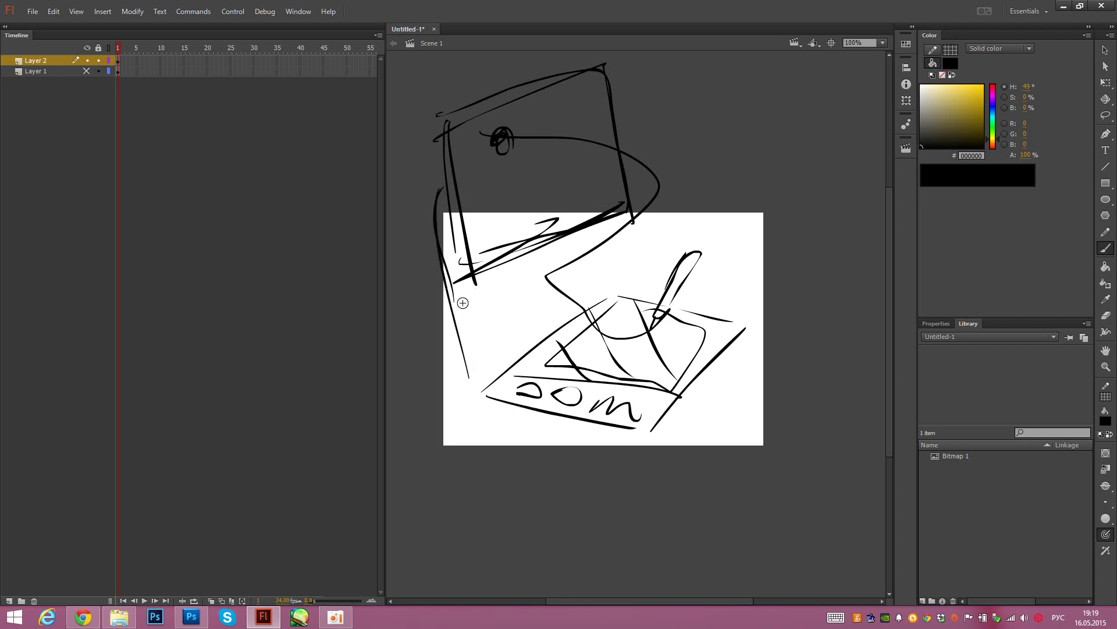
pyautogui.moveTo(458, 247); pyautogui.dragTo(479, 389)
pyautogui.moveTo(511, 288); pyautogui.dragTo(531, 304)
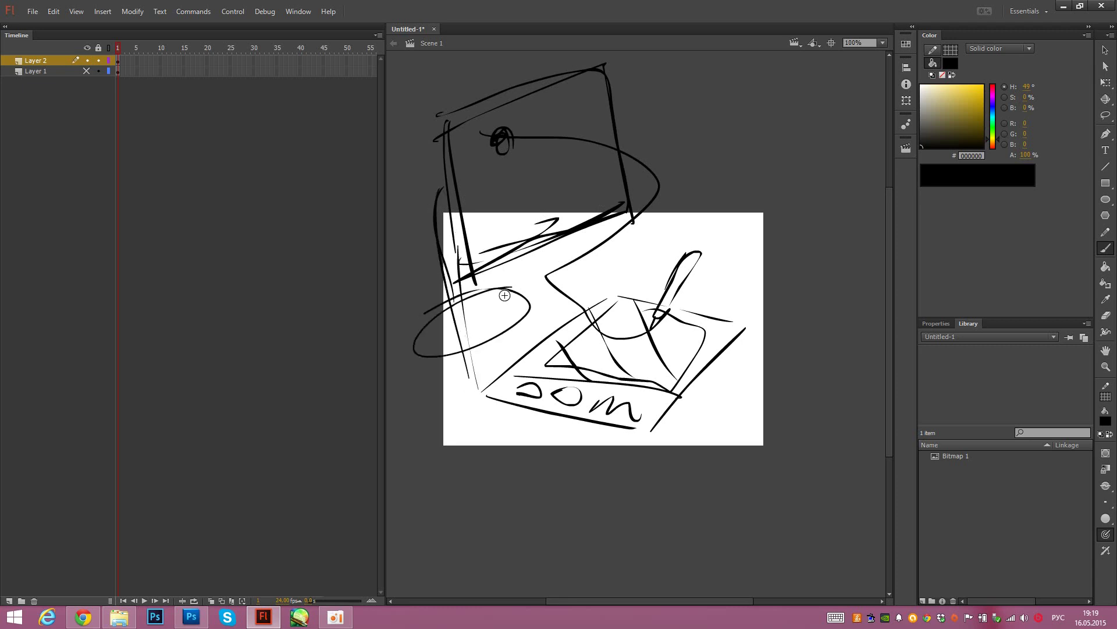
pyautogui.moveTo(437, 349); pyautogui.dragTo(543, 296)
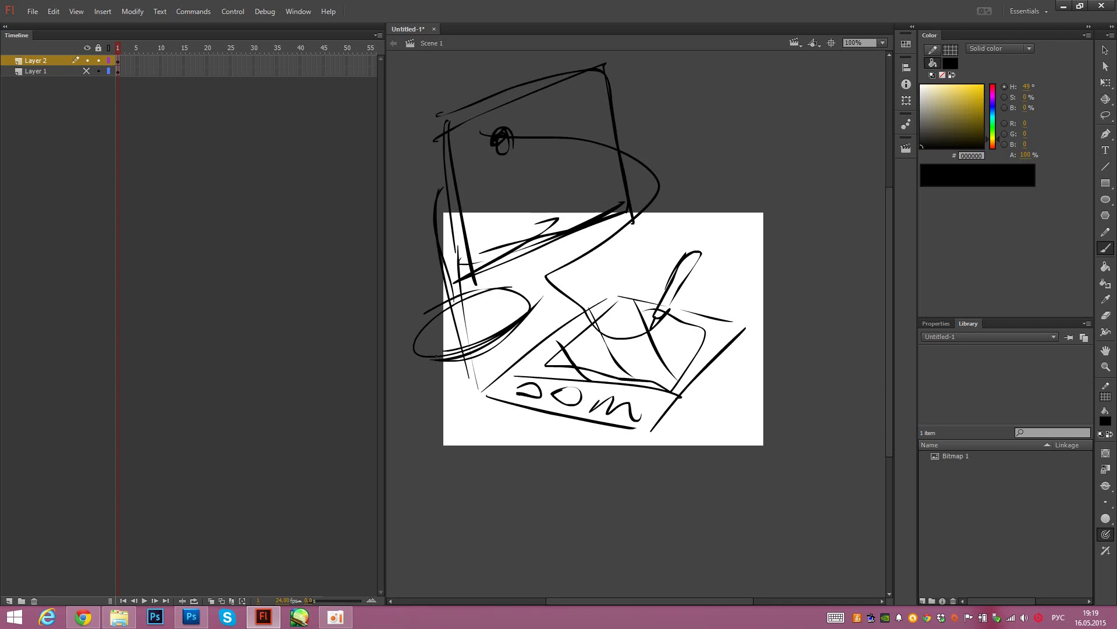
pyautogui.moveTo(434, 356); pyautogui.dragTo(609, 432)
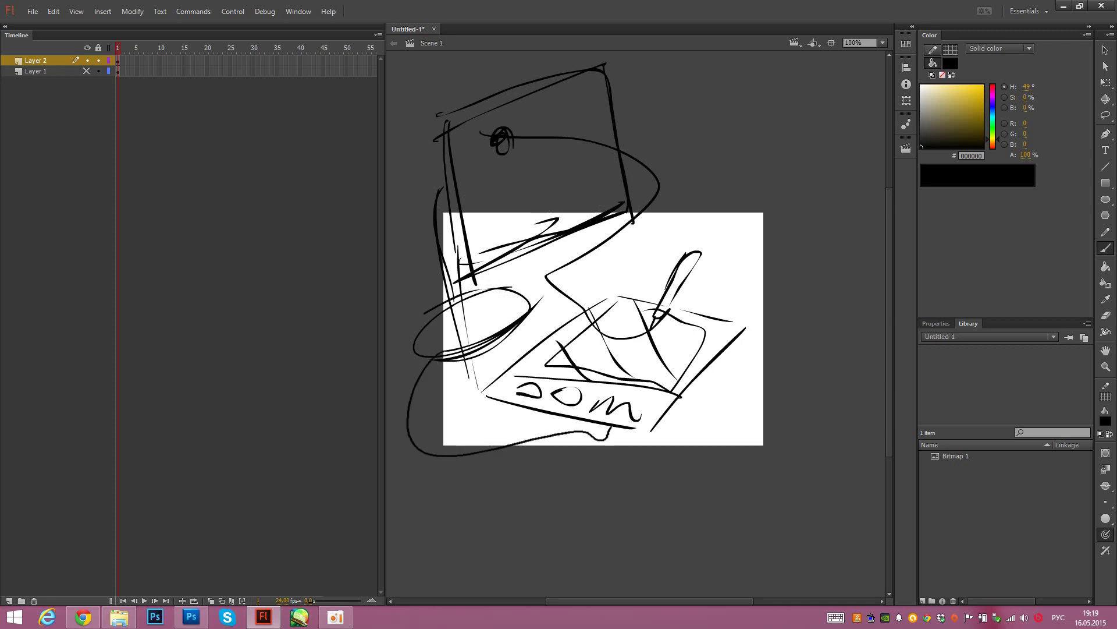
pyautogui.click(118, 61)
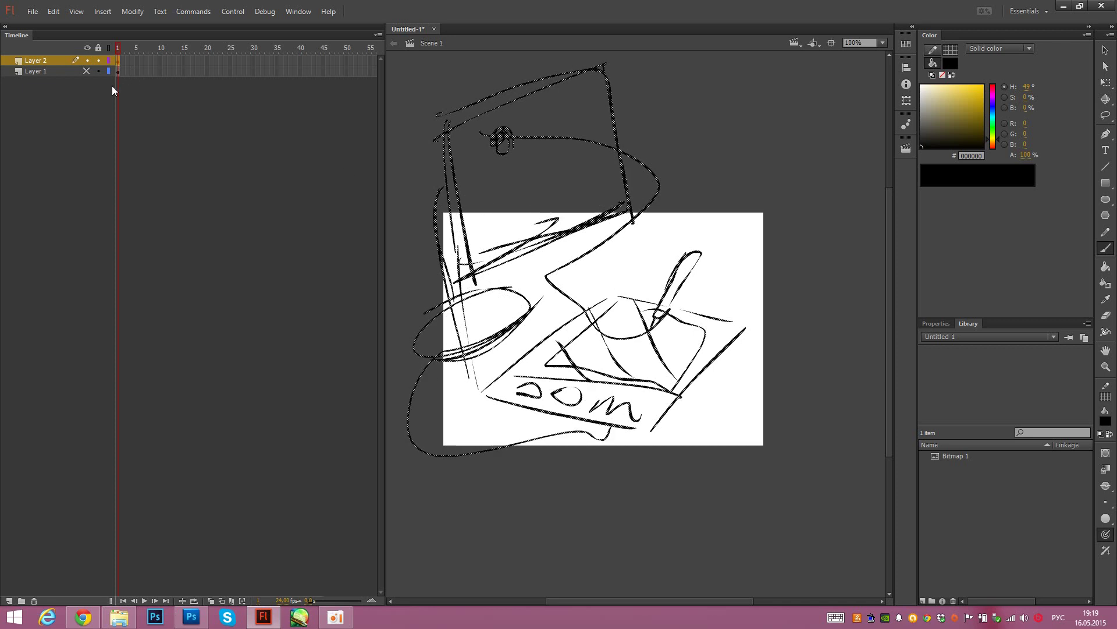
pyautogui.press('Delete')
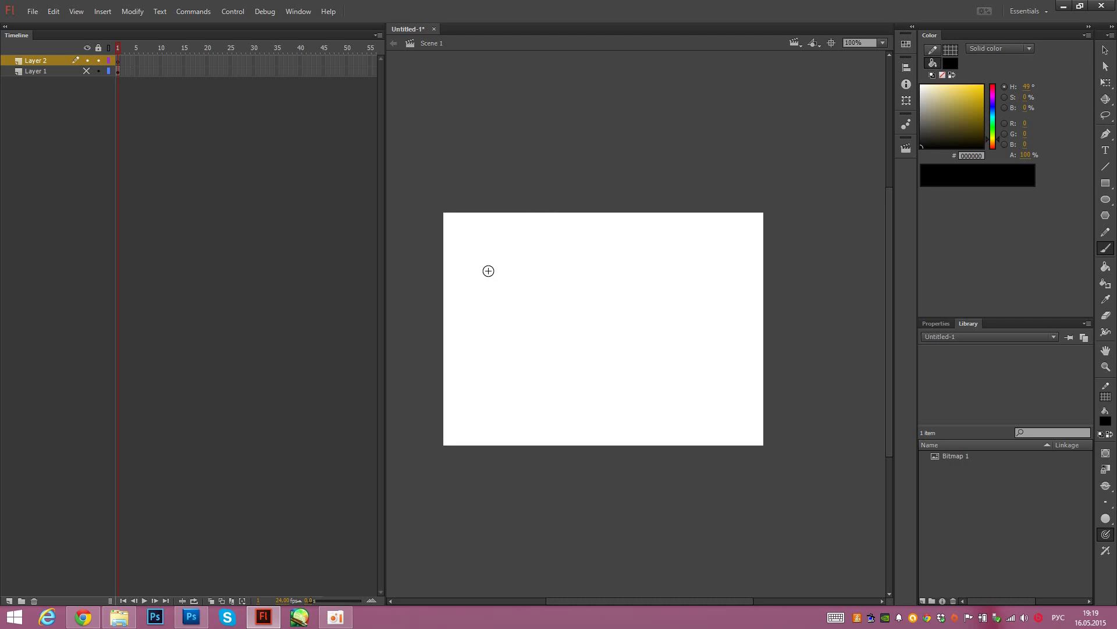
# Step: Draw a large tilted oval with overlapping brush strokes that extends above the stage
pyautogui.moveTo(677, 152); pyautogui.dragTo(618, 385)
pyautogui.click(680, 322)
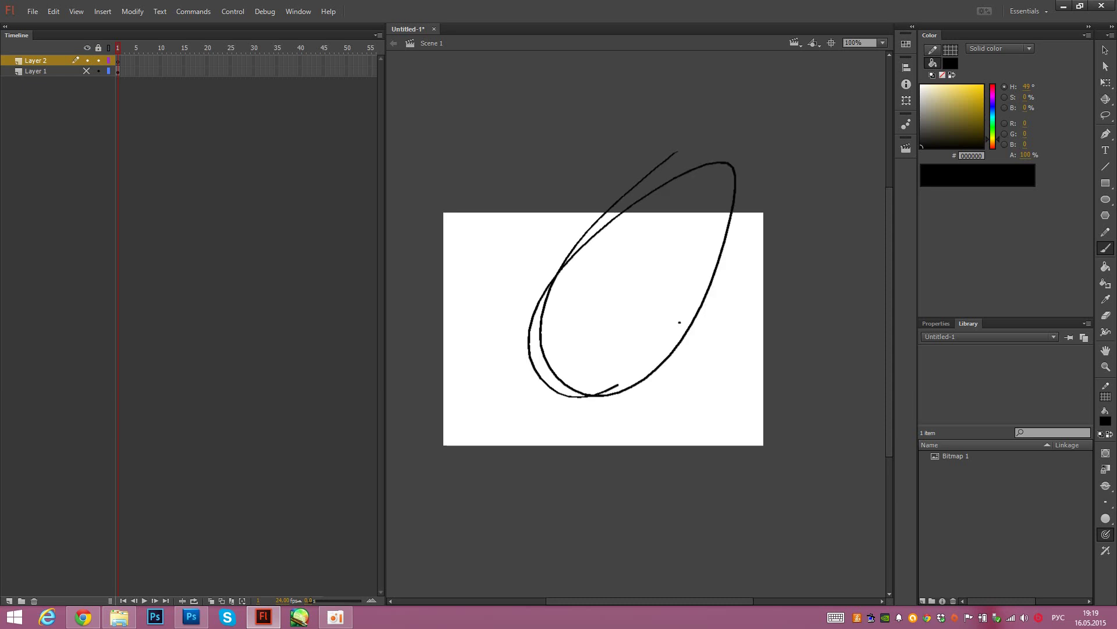
pyautogui.moveTo(679, 321); pyautogui.dragTo(576, 448)
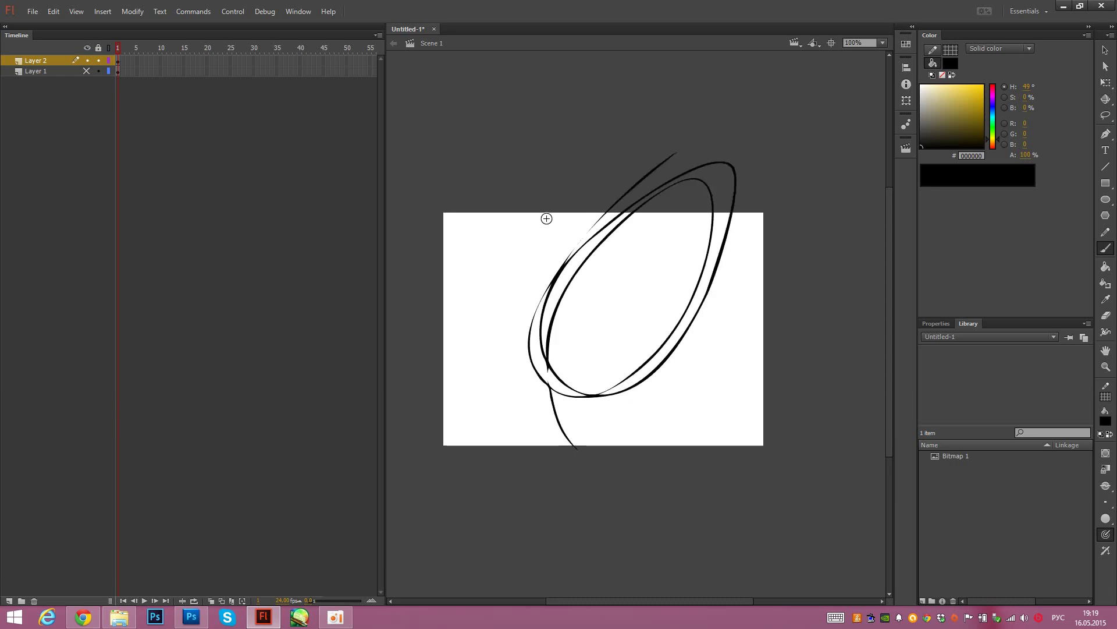
# Step: Brush lines radiating across the large oval plus a small oval at its center, and delete the whole sketch
pyautogui.moveTo(541, 214); pyautogui.dragTo(598, 357)
pyautogui.moveTo(524, 405)
pyautogui.mouseDown()
pyautogui.moveTo(603, 346)
pyautogui.moveTo(641, 425)
pyautogui.mouseUp()
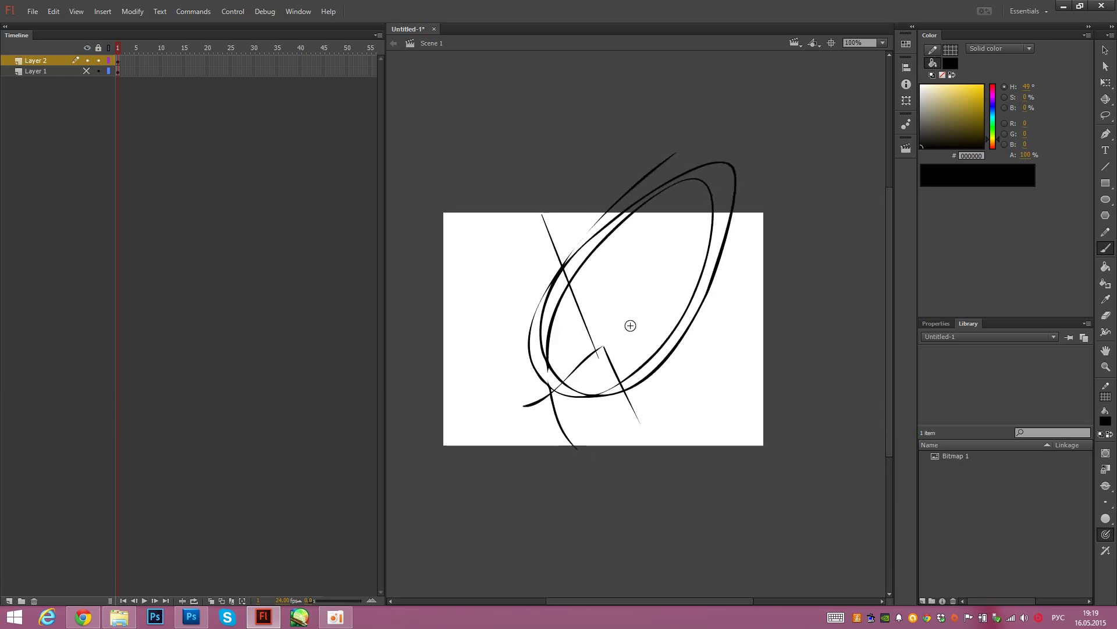
pyautogui.moveTo(640, 331); pyautogui.dragTo(724, 385)
pyautogui.moveTo(651, 301); pyautogui.dragTo(770, 264)
pyautogui.moveTo(664, 234); pyautogui.dragTo(739, 162)
pyautogui.moveTo(649, 137); pyautogui.dragTo(642, 250)
pyautogui.moveTo(585, 186); pyautogui.dragTo(605, 218)
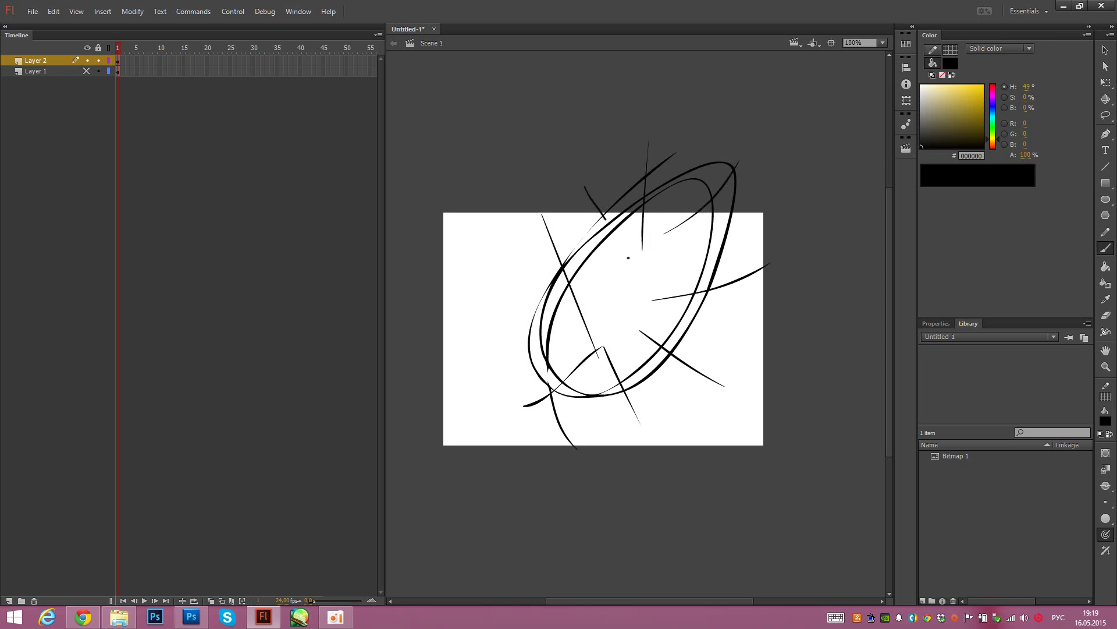
pyautogui.moveTo(629, 257); pyautogui.dragTo(641, 281)
pyautogui.moveTo(514, 337); pyautogui.dragTo(605, 313)
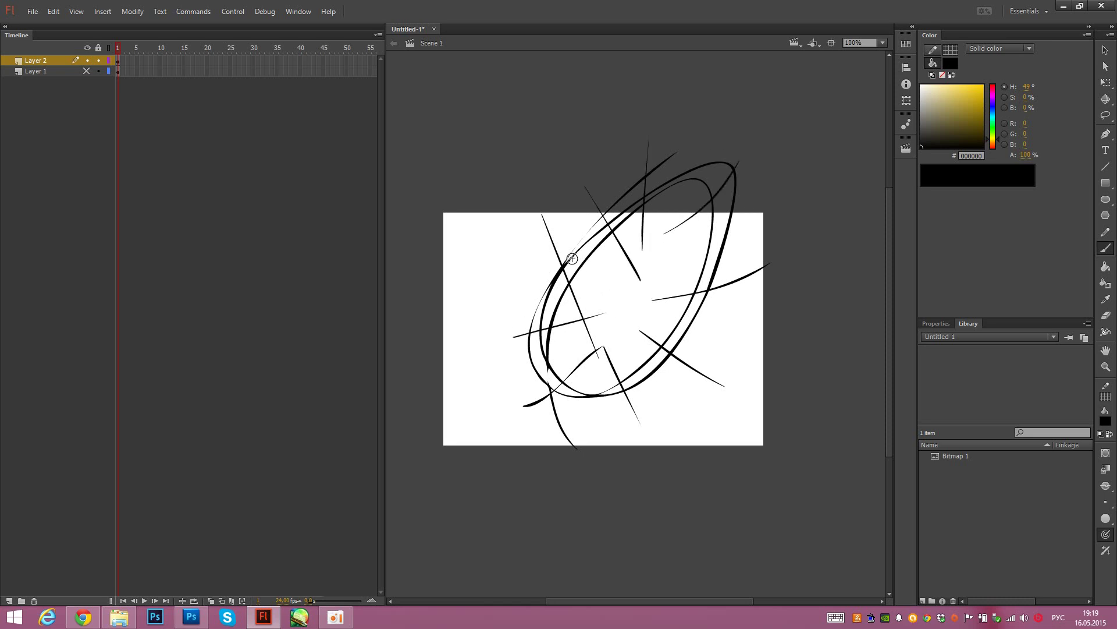
pyautogui.moveTo(632, 256)
pyautogui.mouseDown()
pyautogui.moveTo(629, 346)
pyautogui.moveTo(644, 249)
pyautogui.mouseUp()
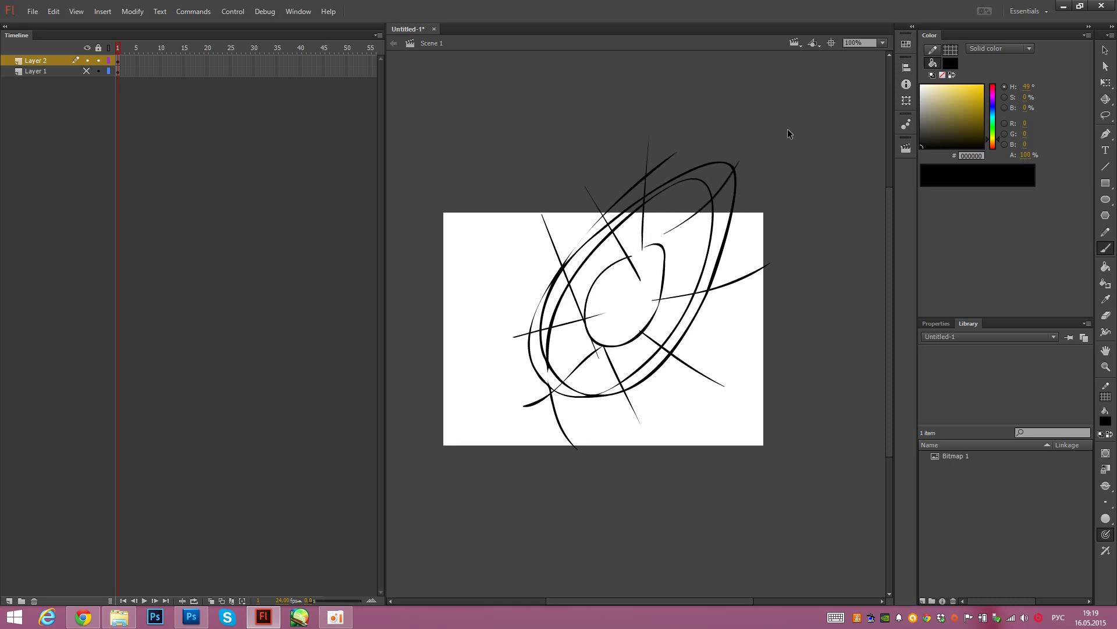
pyautogui.hotkey('ctrl', 'a')
pyautogui.press('Delete')
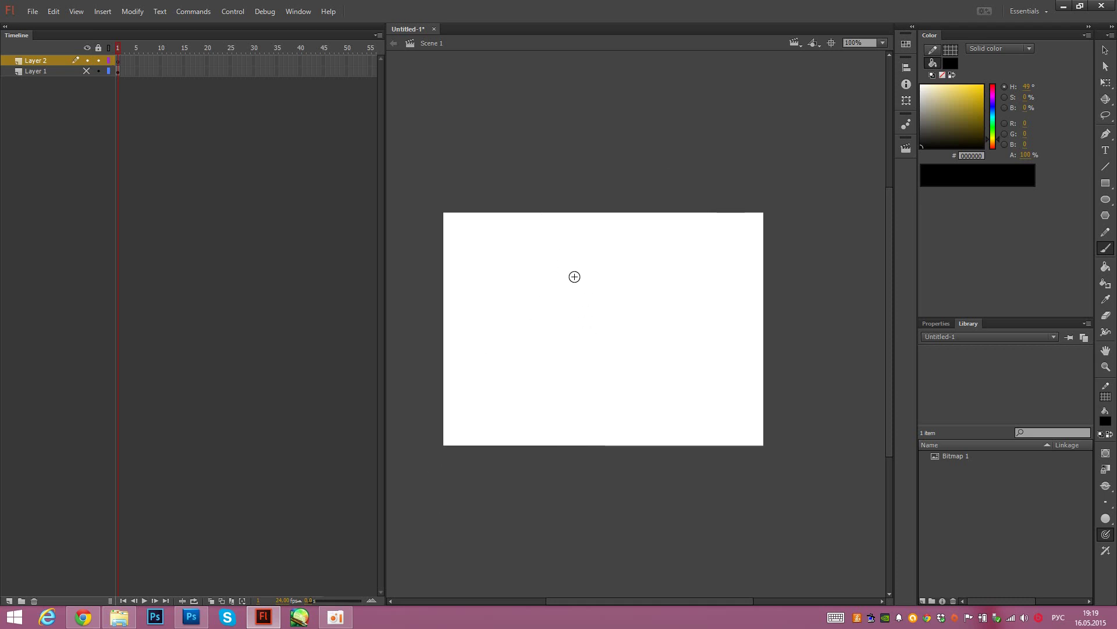
# Step: Draw a round cartoon head with a small spiral snout and two ears in the middle of the stage
pyautogui.moveTo(575, 277)
pyautogui.mouseDown()
pyautogui.moveTo(606, 330)
pyautogui.moveTo(620, 287)
pyautogui.mouseUp()
pyautogui.moveTo(567, 317); pyautogui.dragTo(640, 300)
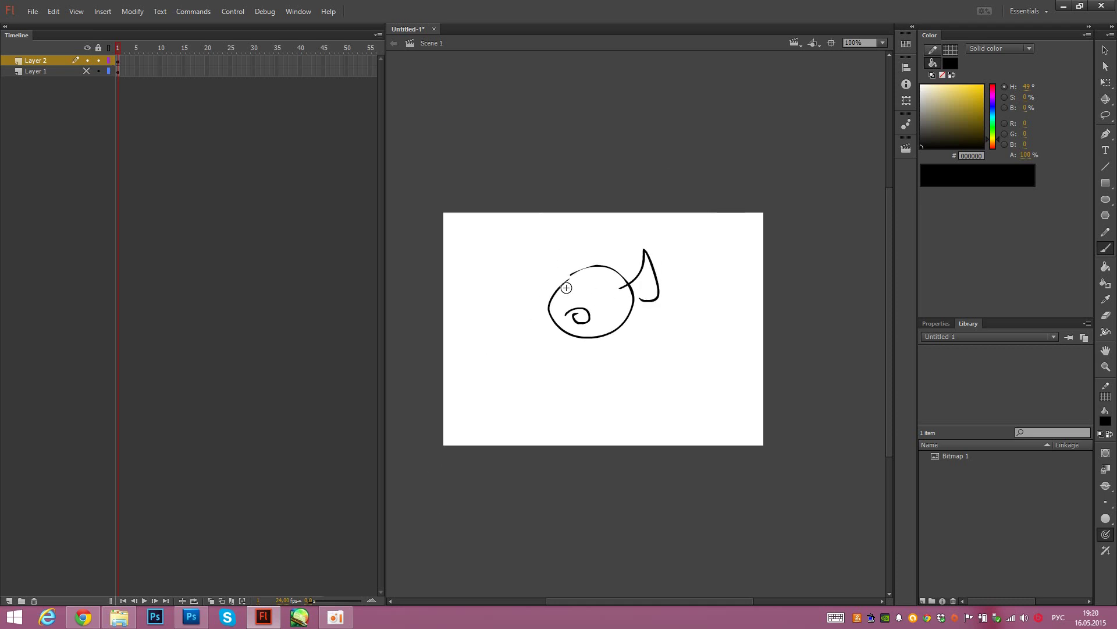
pyautogui.moveTo(566, 275)
pyautogui.mouseDown()
pyautogui.moveTo(552, 250)
pyautogui.moveTo(562, 286)
pyautogui.mouseUp()
# Step: Add a body, arms, an axe-like tool and legs with feet below the cartoon head, and delete the whole character
pyautogui.moveTo(576, 338); pyautogui.dragTo(598, 364)
pyautogui.moveTo(640, 300); pyautogui.dragTo(611, 381)
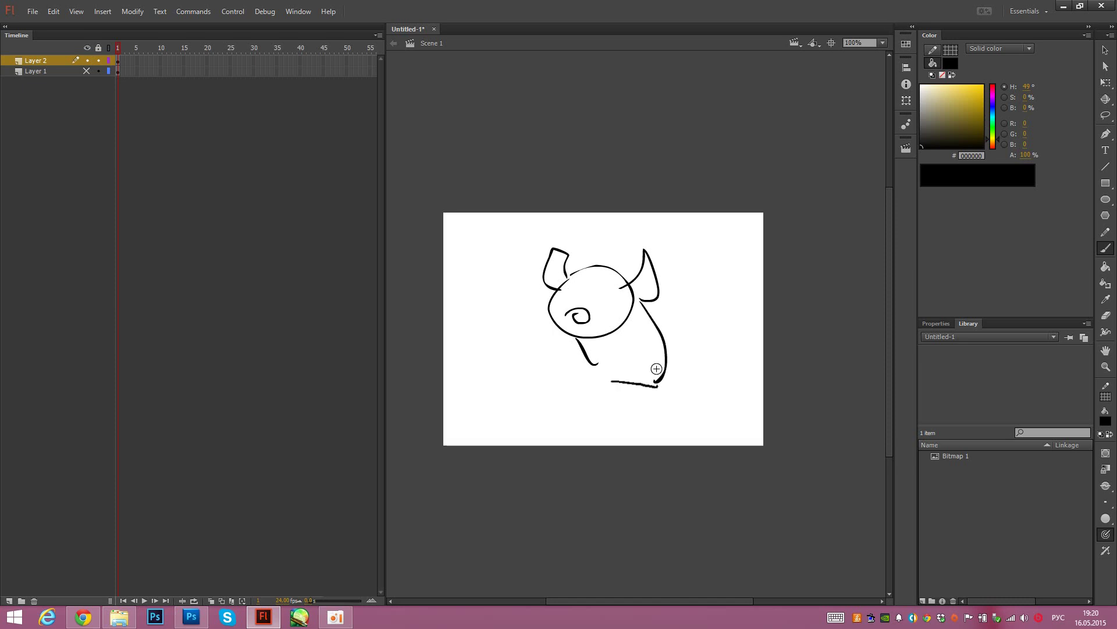
pyautogui.moveTo(653, 326); pyautogui.dragTo(672, 400)
pyautogui.moveTo(565, 338); pyautogui.dragTo(549, 390)
pyautogui.moveTo(460, 365); pyautogui.dragTo(555, 372)
pyautogui.moveTo(496, 329); pyautogui.dragTo(519, 362)
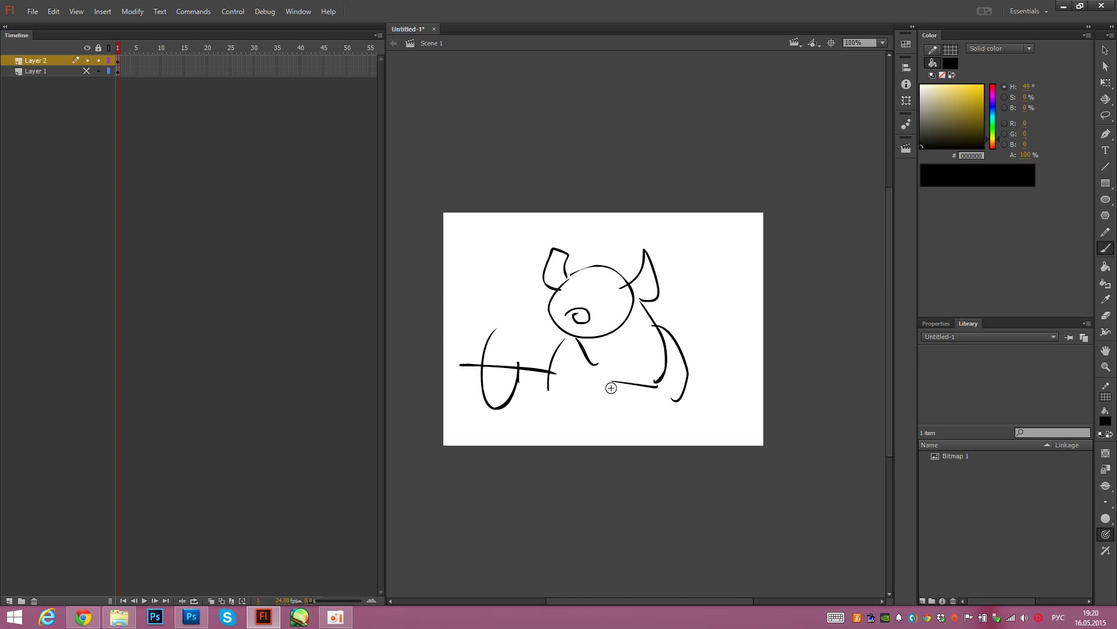
pyautogui.moveTo(607, 378)
pyautogui.mouseDown()
pyautogui.moveTo(588, 434)
pyautogui.moveTo(611, 446)
pyautogui.mouseUp()
pyautogui.moveTo(650, 395); pyautogui.dragTo(664, 457)
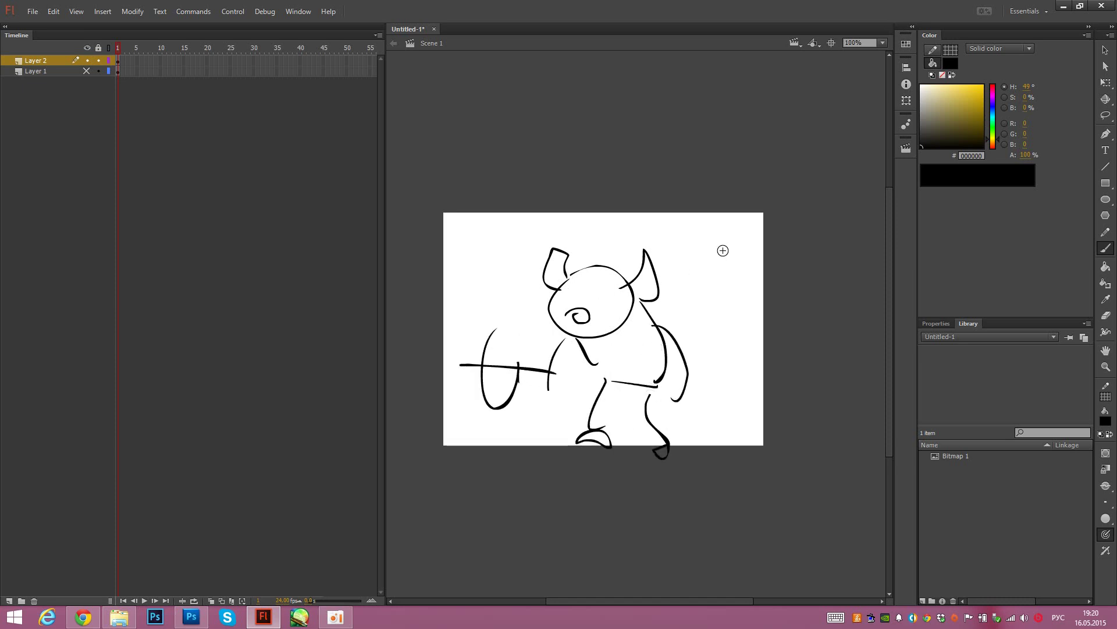
pyautogui.moveTo(783, 207)
pyautogui.mouseDown()
pyautogui.moveTo(688, 320)
pyautogui.moveTo(420, 542)
pyautogui.mouseUp()
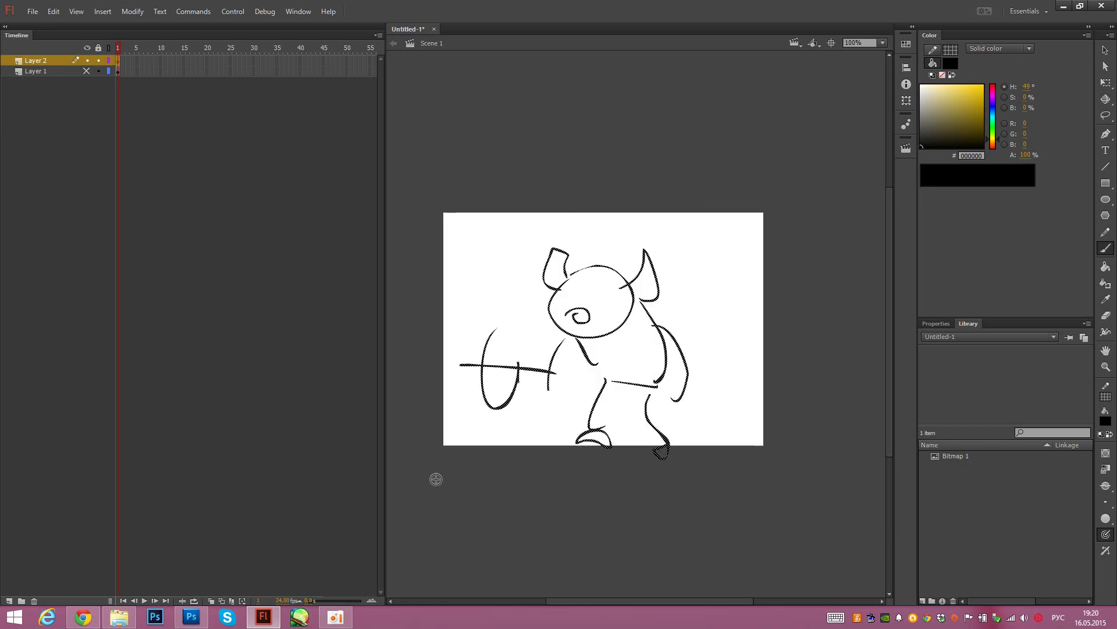
pyautogui.press('Delete')
# Step: Sketch a standing figure with an oval head, torso, arms and bent legs near the stage's left edge, and delete it
pyautogui.moveTo(494, 277); pyautogui.dragTo(486, 362)
pyautogui.moveTo(488, 305); pyautogui.dragTo(478, 360)
pyautogui.moveTo(501, 308)
pyautogui.mouseDown()
pyautogui.moveTo(497, 343)
pyautogui.moveTo(477, 361)
pyautogui.moveTo(499, 418)
pyautogui.moveTo(488, 440)
pyautogui.mouseUp()
pyautogui.moveTo(498, 361)
pyautogui.mouseDown()
pyautogui.moveTo(528, 428)
pyautogui.moveTo(493, 428)
pyautogui.mouseUp()
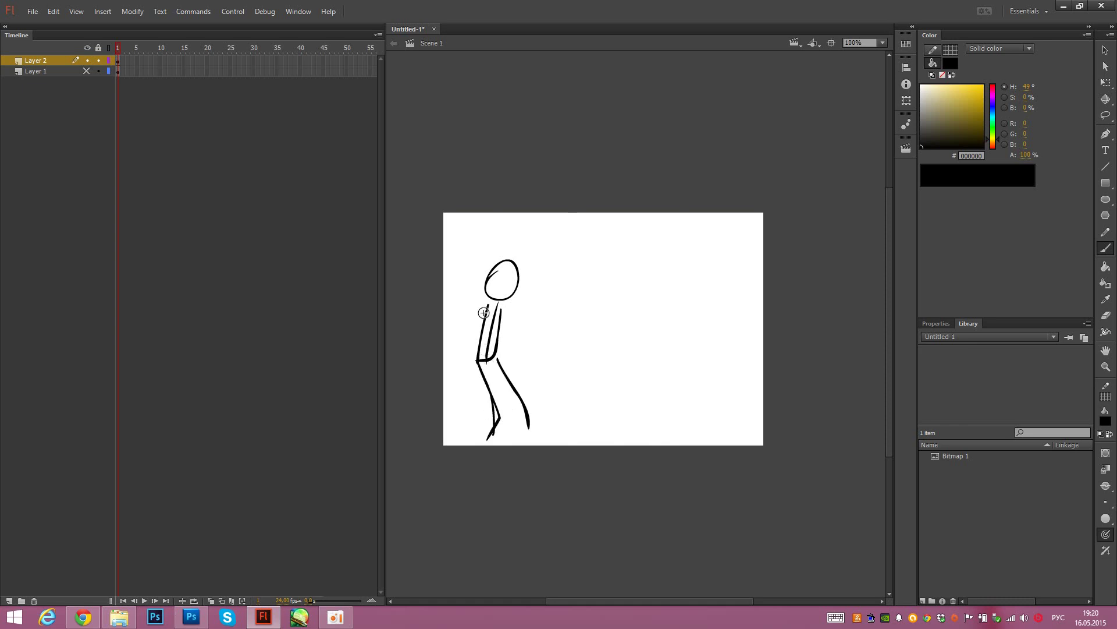
pyautogui.rightClick(614, 234)
pyautogui.click(524, 345)
pyautogui.press('Delete')
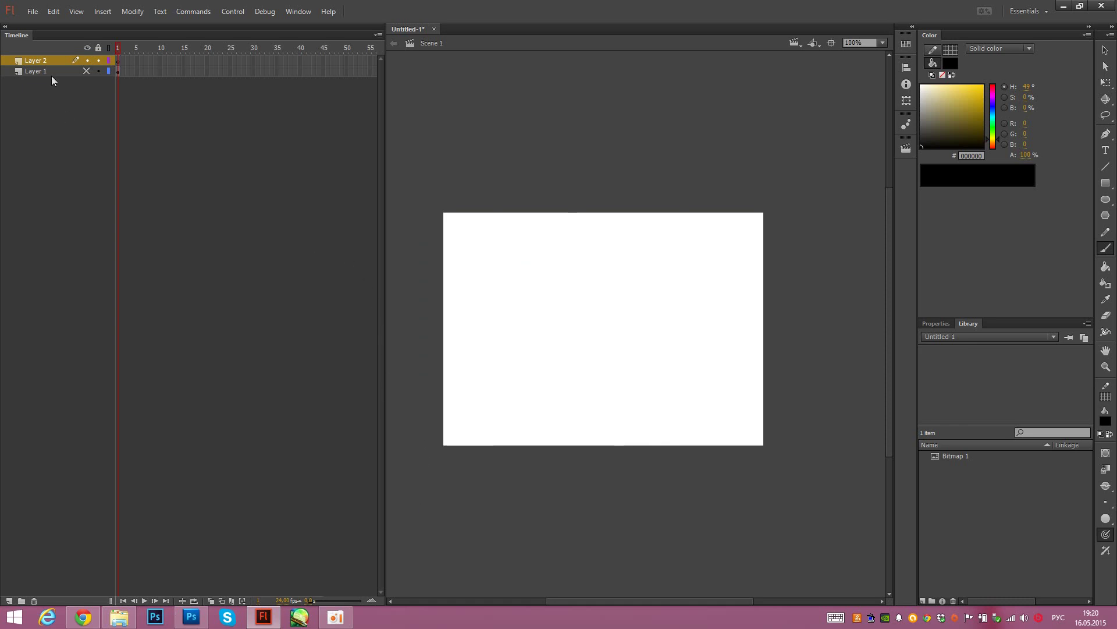
# Step: Show the hidden Layer 1 and move its ninja picture slightly toward the lower left of the stage
pyautogui.click(87, 71)
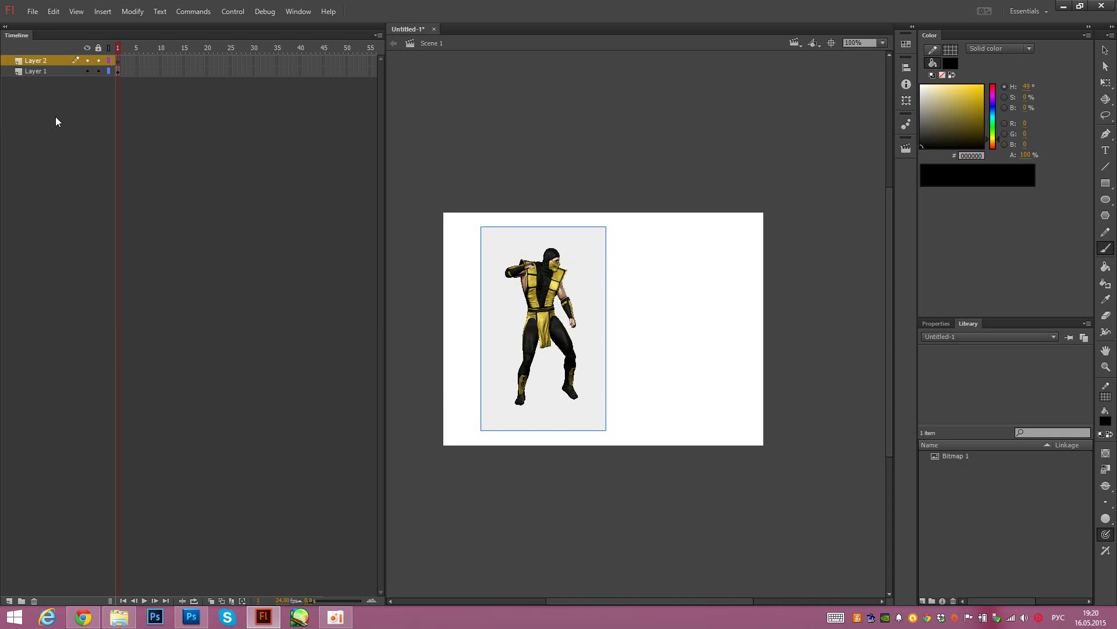
pyautogui.press('v')
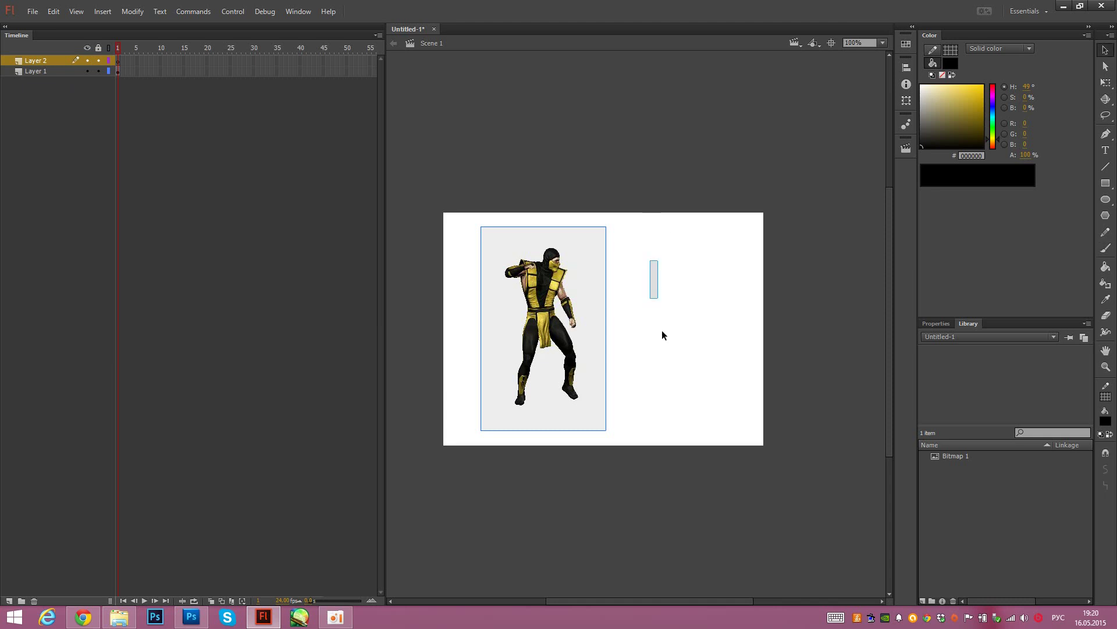
pyautogui.moveTo(582, 358); pyautogui.dragTo(559, 364)
# Step: Reposition the ninja picture at 200% view and enlarge it slightly with Free Transform
pyautogui.click(882, 42)
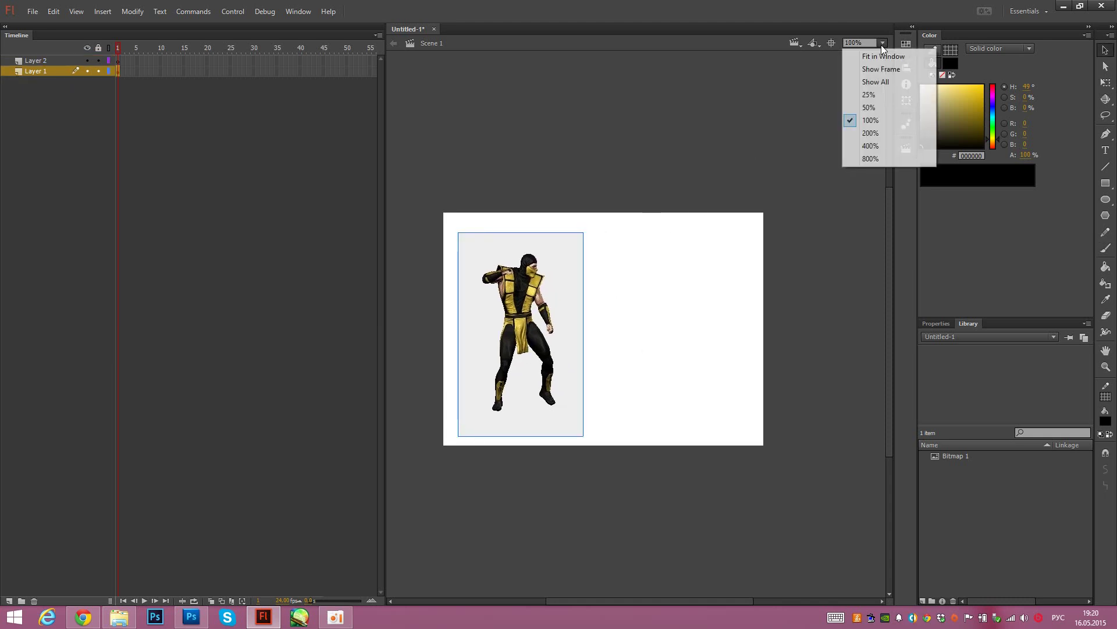
pyautogui.click(860, 130)
pyautogui.moveTo(770, 274); pyautogui.dragTo(675, 282)
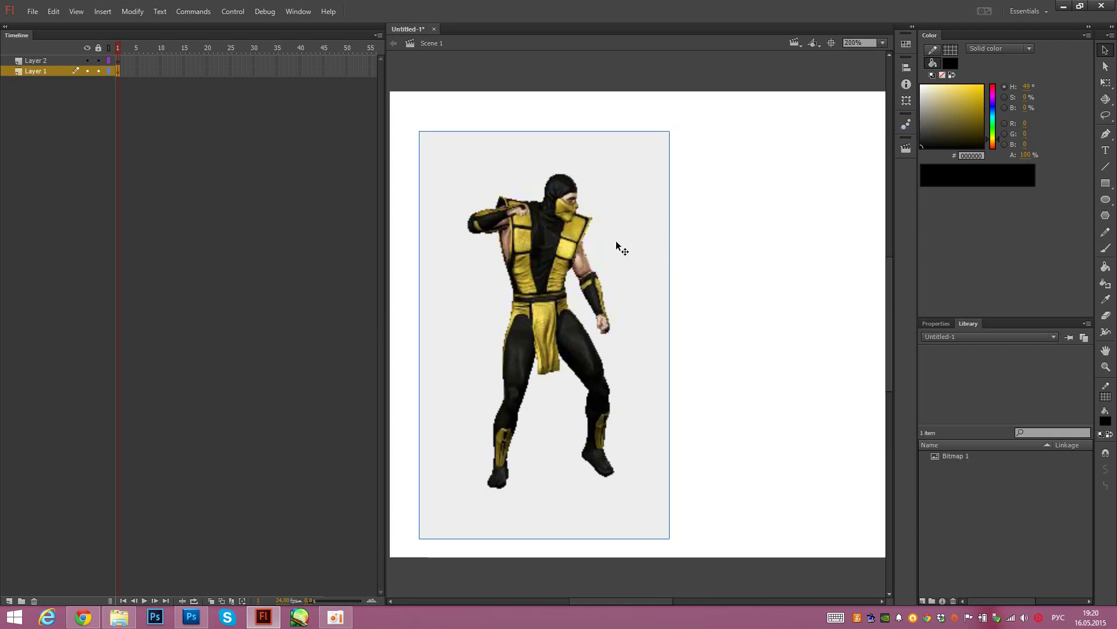
pyautogui.moveTo(607, 260); pyautogui.dragTo(616, 312)
pyautogui.press('q')
pyautogui.moveTo(679, 182); pyautogui.dragTo(688, 170)
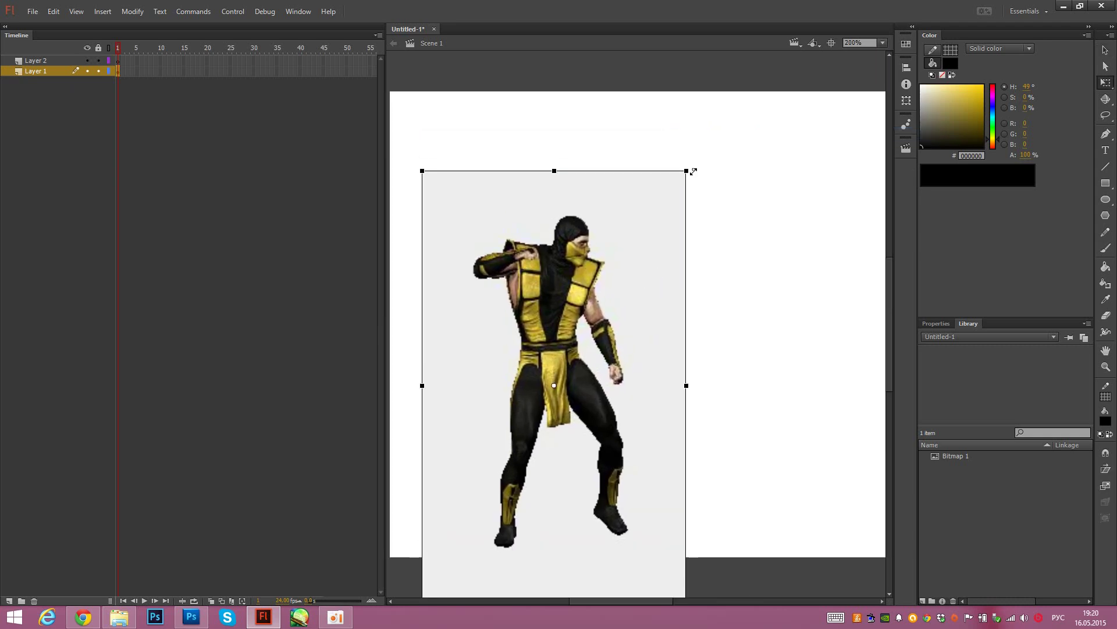
# Step: Convert the ninja picture to a Movie Clip symbol with the default name and move it up on the stage
pyautogui.press('F8')
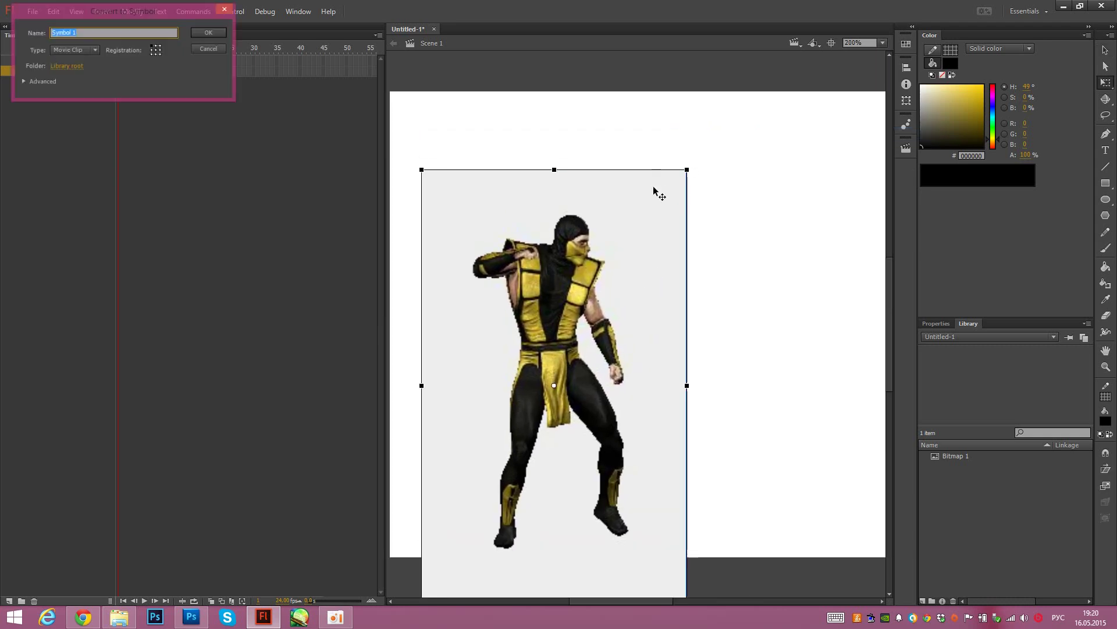
pyautogui.press('Return')
pyautogui.moveTo(647, 335); pyautogui.dragTo(635, 296)
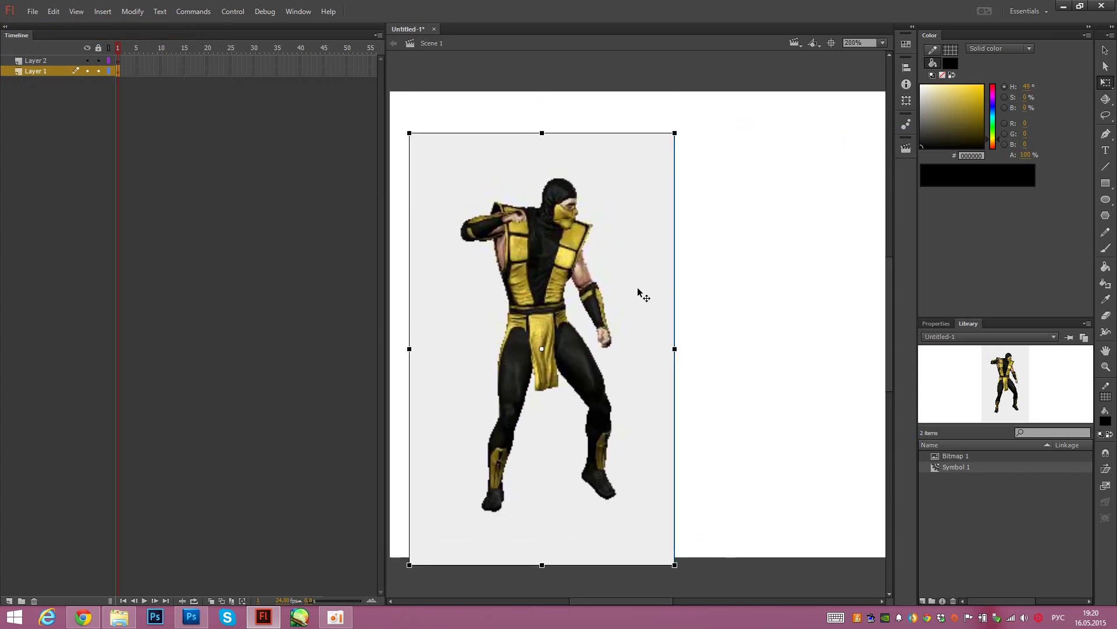
# Step: Apply an Alpha colour effect of 22% to the ninja symbol so it works as a faint tracing reference
pyautogui.click(938, 324)
pyautogui.click(976, 468)
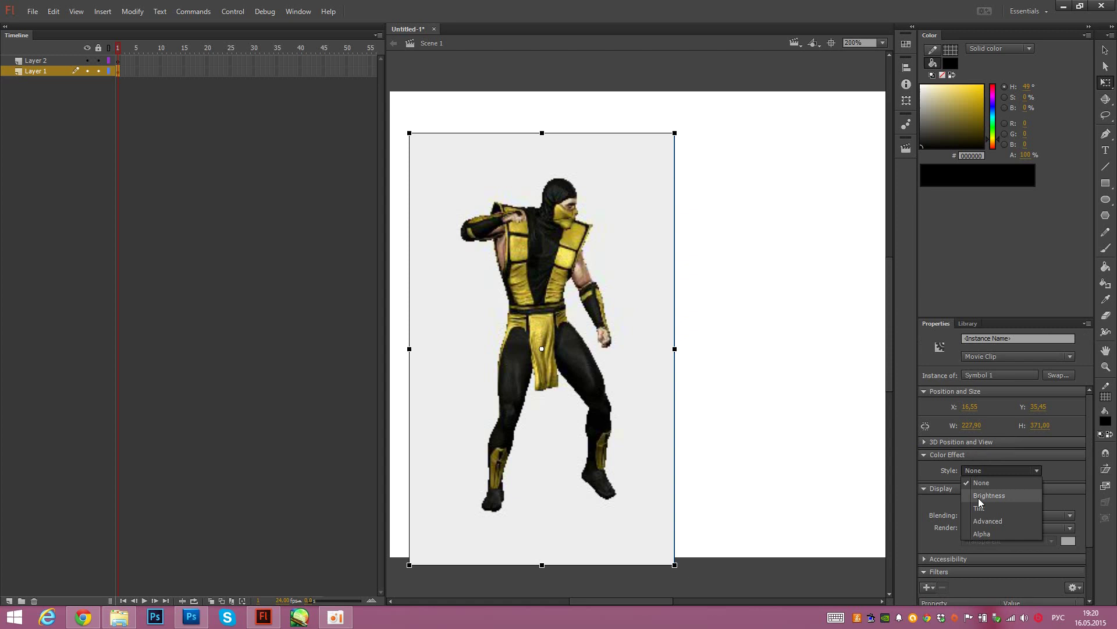
pyautogui.click(984, 532)
pyautogui.moveTo(966, 486); pyautogui.dragTo(983, 489)
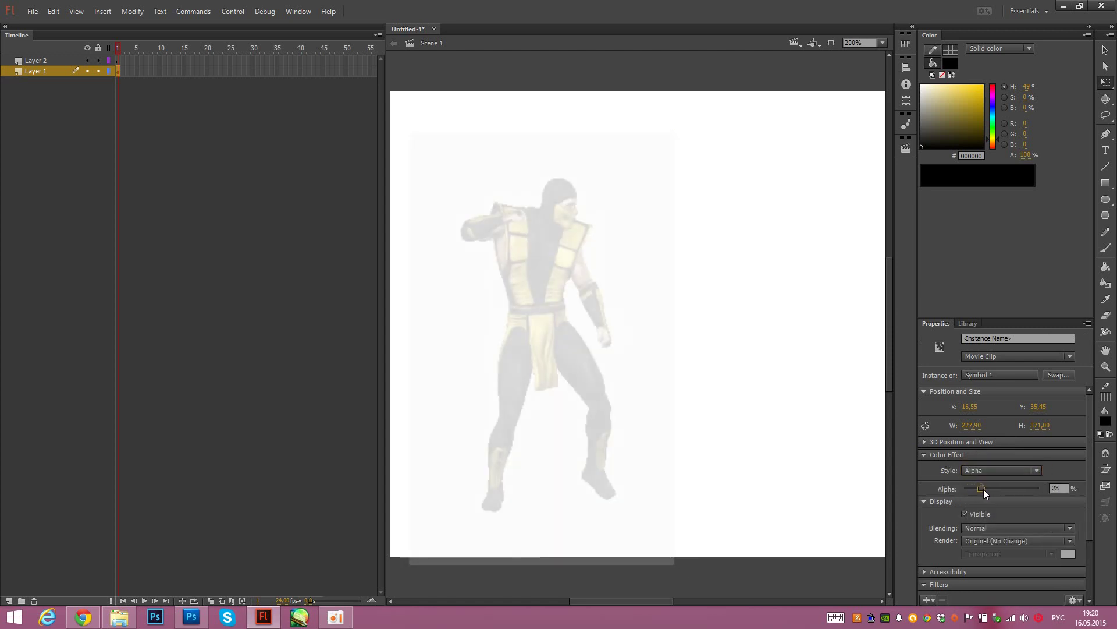
# Step: Enlarge the faded ninja symbol to about 269 px wide, align its upper edge with the stage's and deselect it
pyautogui.moveTo(624, 406); pyautogui.dragTo(618, 437)
pyautogui.moveTo(669, 163); pyautogui.dragTo(711, 120)
pyautogui.moveTo(640, 258)
pyautogui.mouseDown()
pyautogui.moveTo(646, 230)
pyautogui.moveTo(634, 243)
pyautogui.mouseUp()
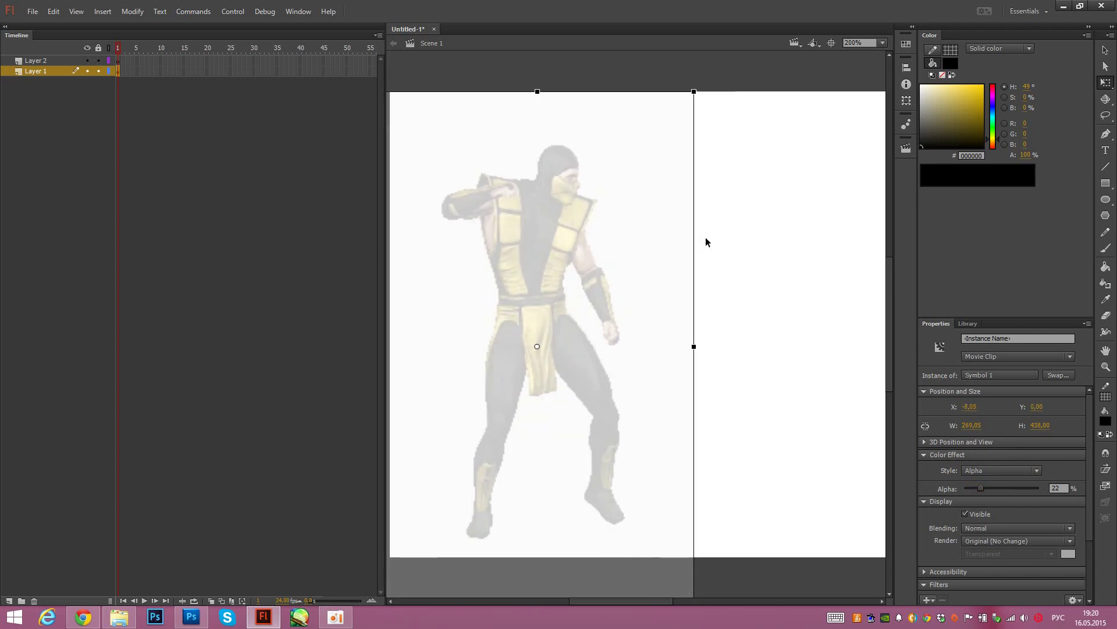
pyautogui.click(735, 334)
# Step: Set the document's frame rate to 25 FPS
pyautogui.moveTo(735, 334); pyautogui.dragTo(705, 279)
pyautogui.click(882, 42)
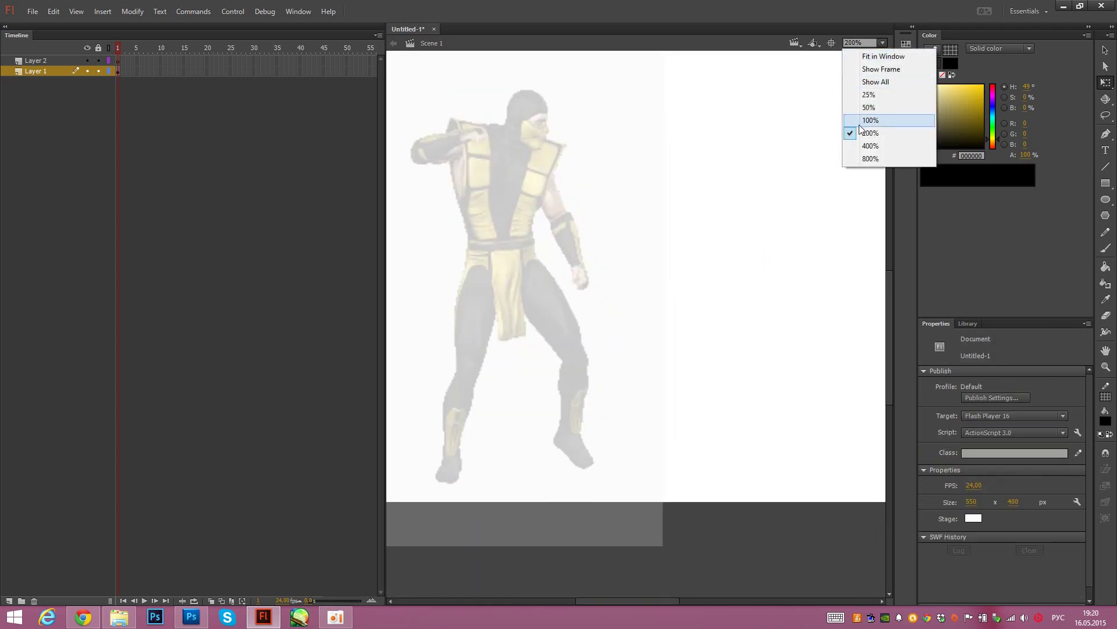
pyautogui.click(861, 117)
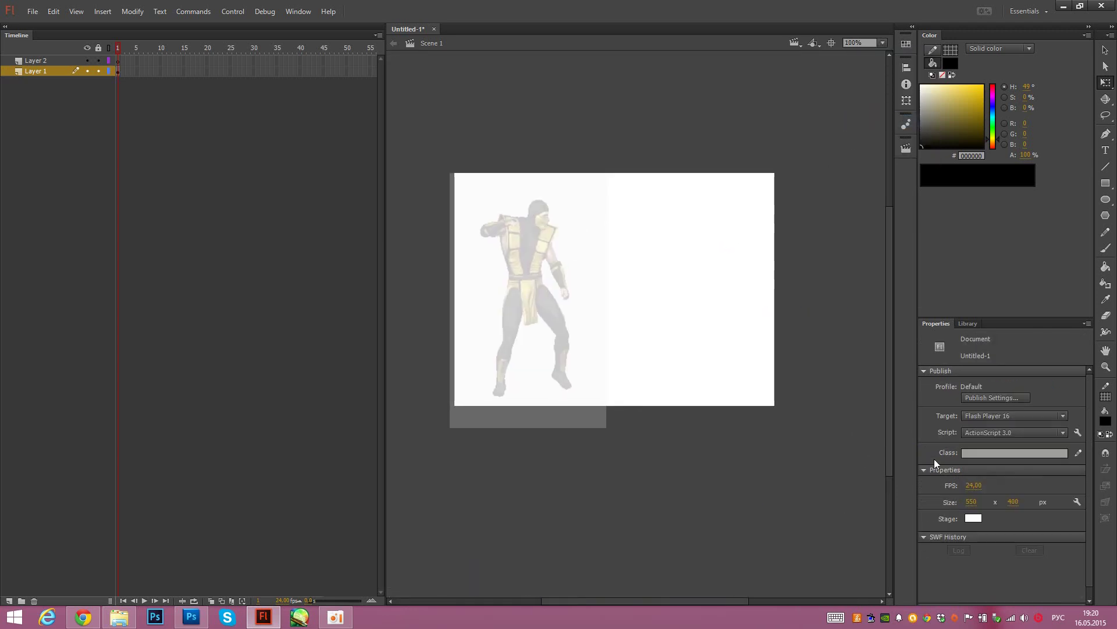
pyautogui.click(973, 486)
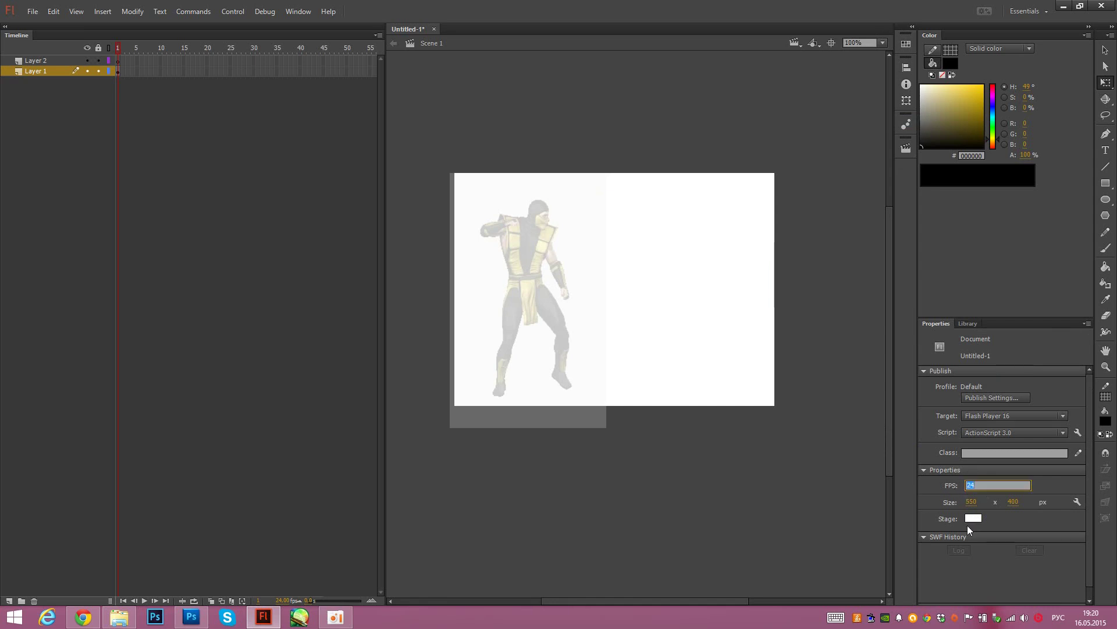
pyautogui.doubleClick(975, 483)
pyautogui.press('Return')
pyautogui.click(781, 448)
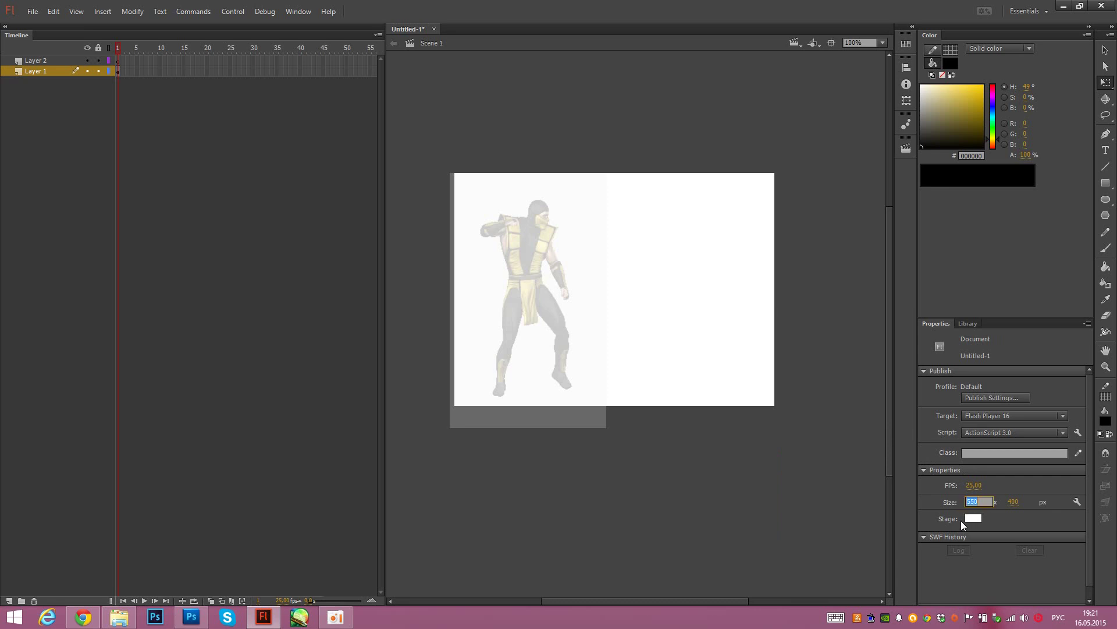
# Step: Set the stage size to 960 x 640 px
pyautogui.press('Tab')
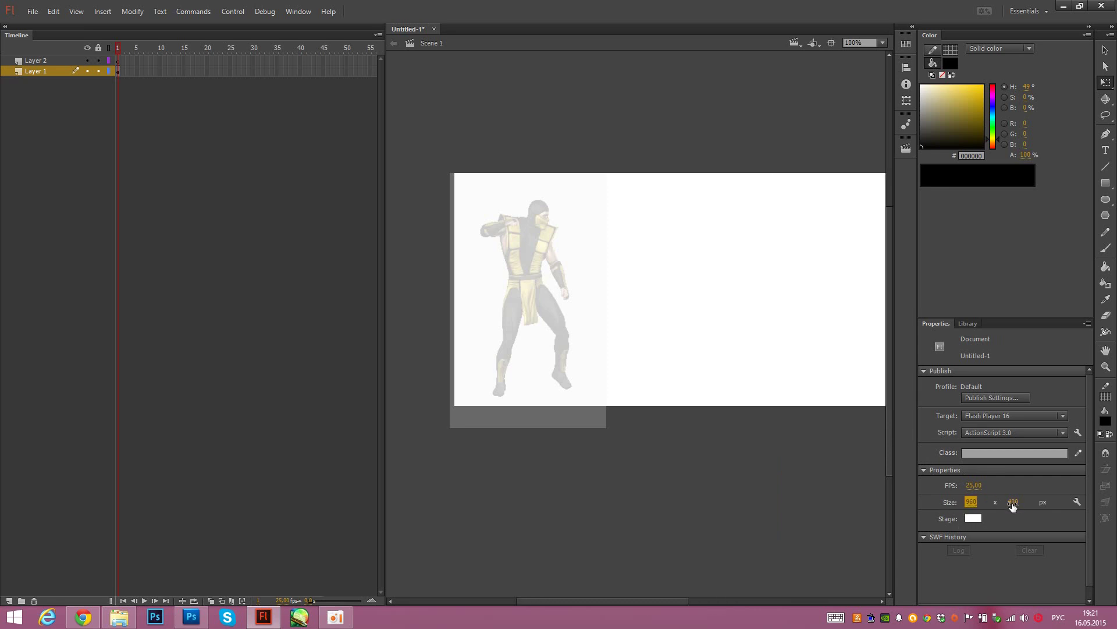
pyautogui.write('640')
pyautogui.press('Return')
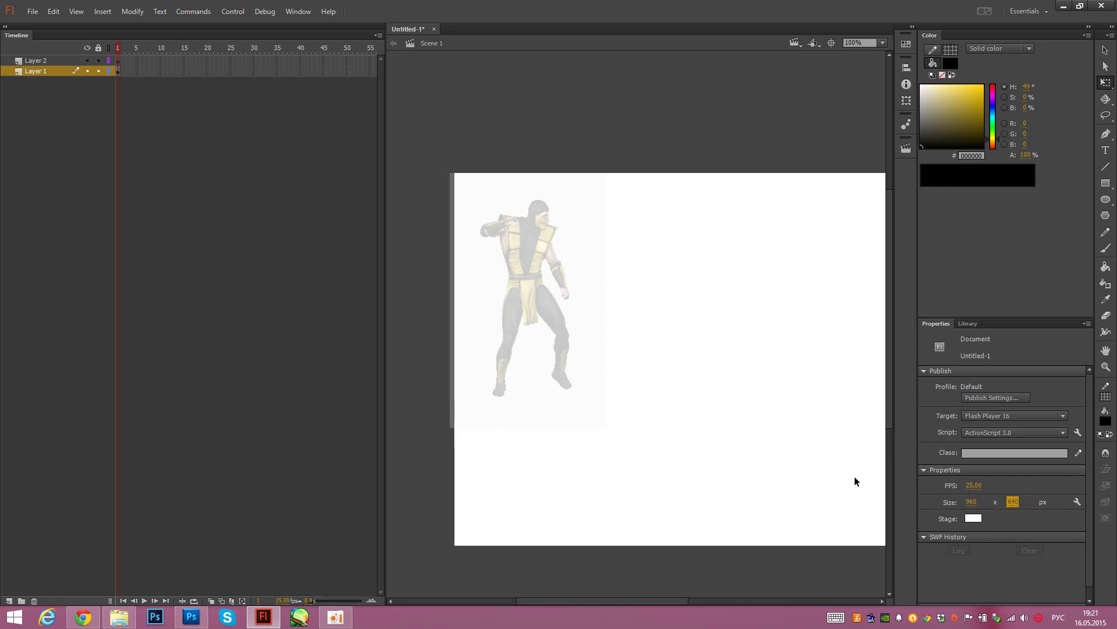
# Step: Lock Layer 1 and move Layer 2 beneath it in the layer order
pyautogui.moveTo(746, 459); pyautogui.dragTo(681, 425)
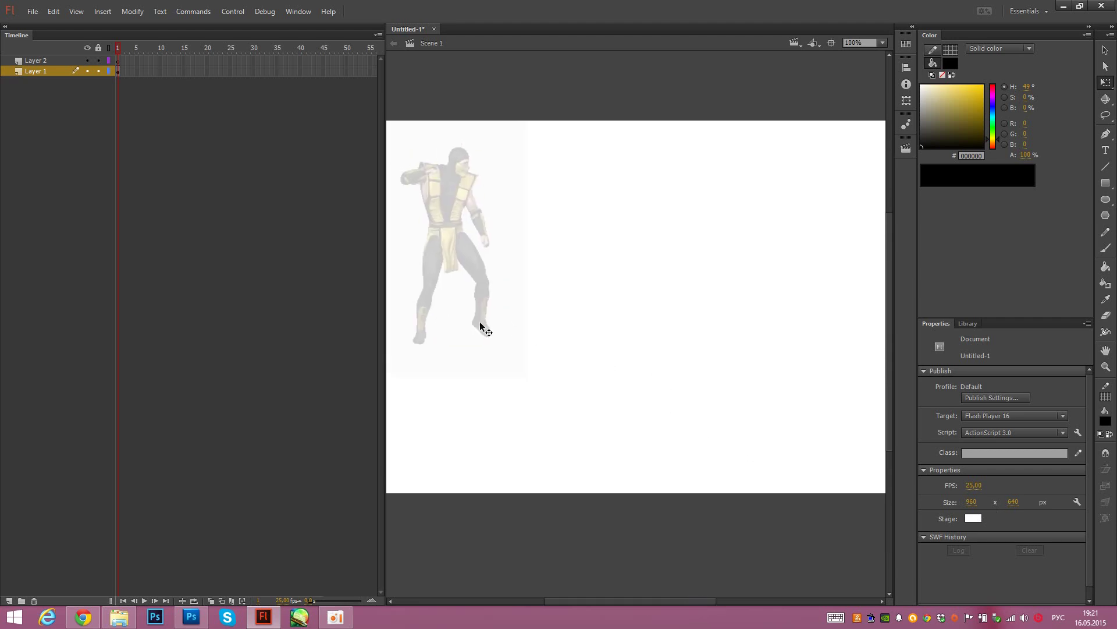
pyautogui.moveTo(665, 178); pyautogui.dragTo(692, 180)
pyautogui.click(883, 44)
pyautogui.click(867, 107)
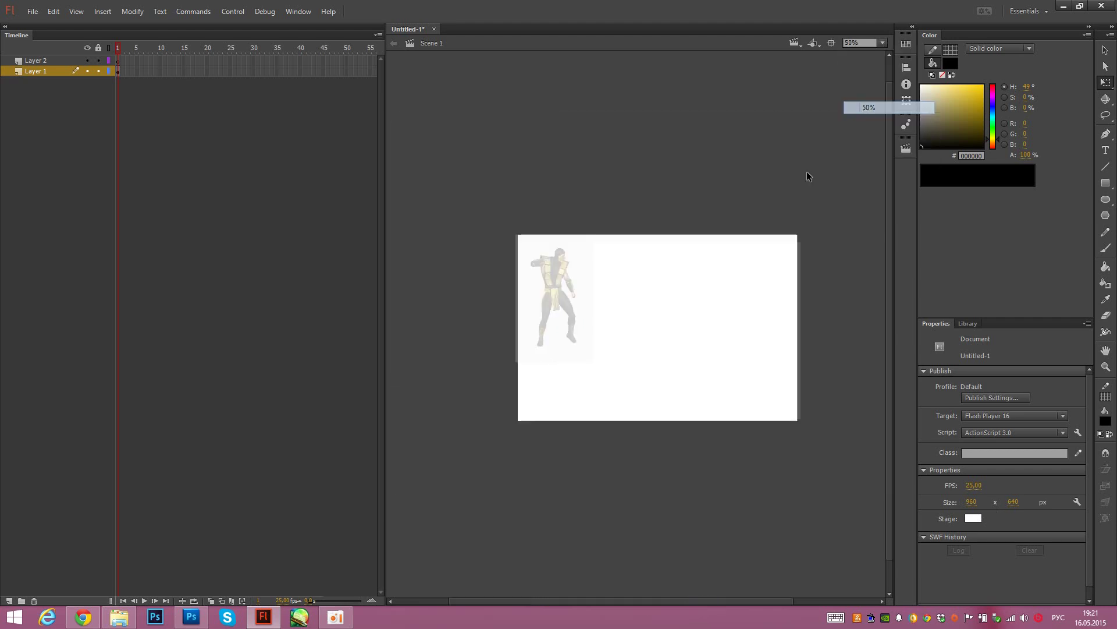
pyautogui.click(98, 71)
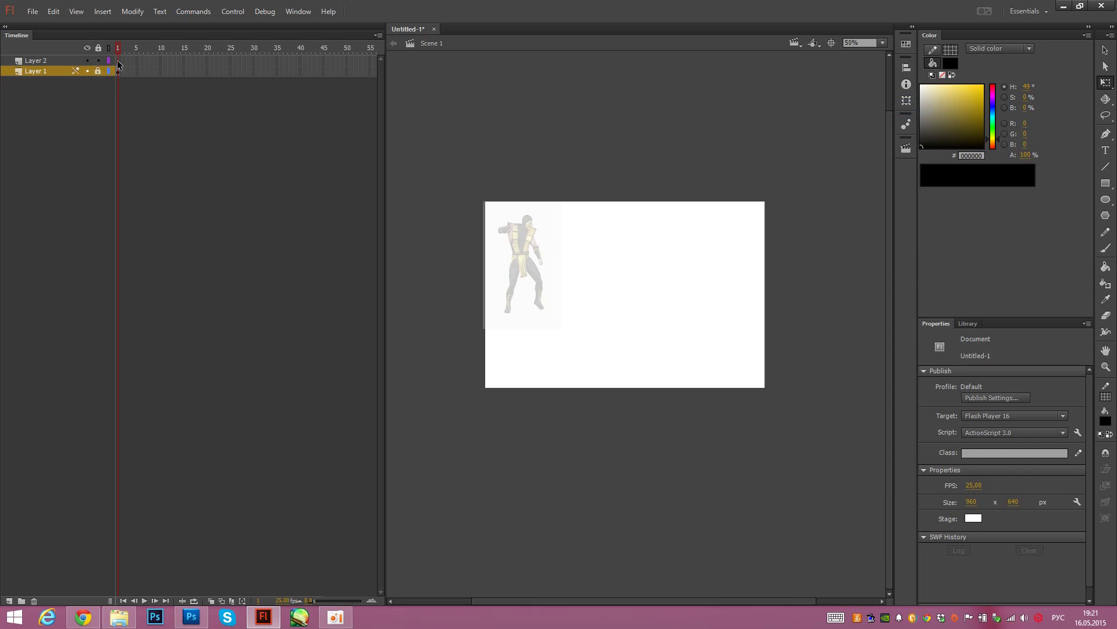
pyautogui.moveTo(54, 61); pyautogui.dragTo(62, 107)
# Step: Draw a stage-wide black rectangle along the stage's lower edge on Layer 2 and reduce its height to about 150 px
pyautogui.click(1106, 183)
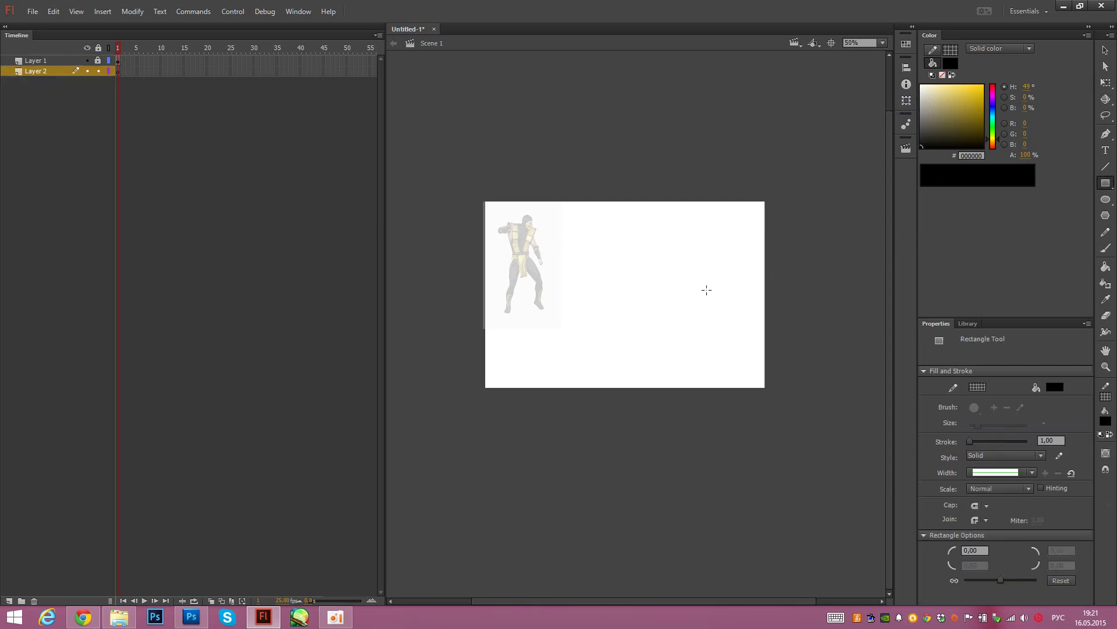
pyautogui.moveTo(485, 385)
pyautogui.mouseDown()
pyautogui.moveTo(780, 316)
pyautogui.moveTo(763, 332)
pyautogui.mouseUp()
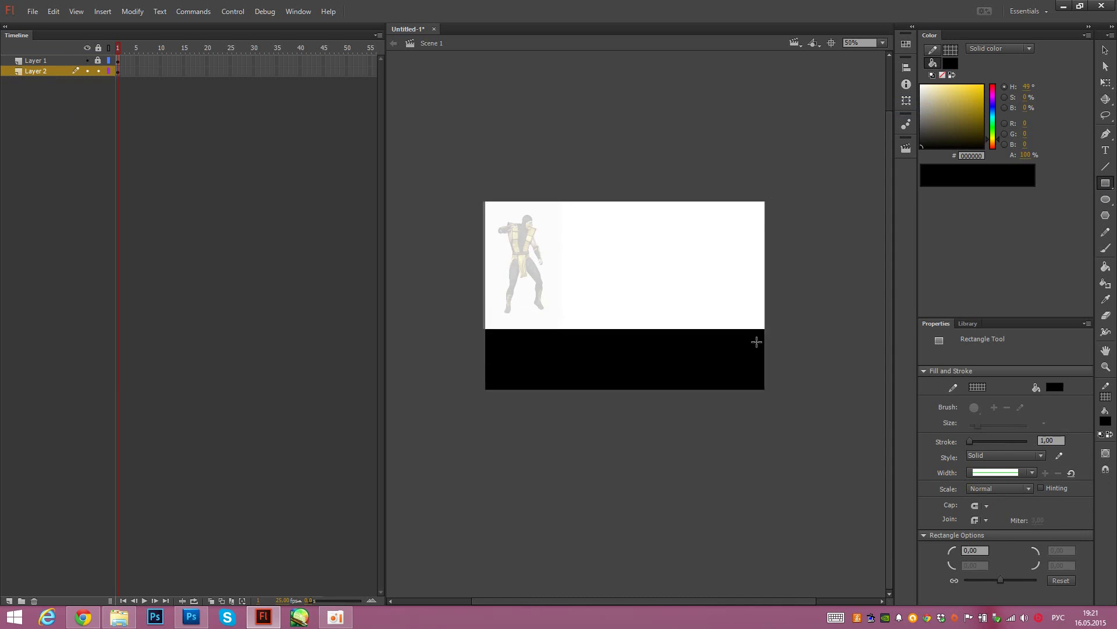
pyautogui.press('q')
pyautogui.click(741, 357)
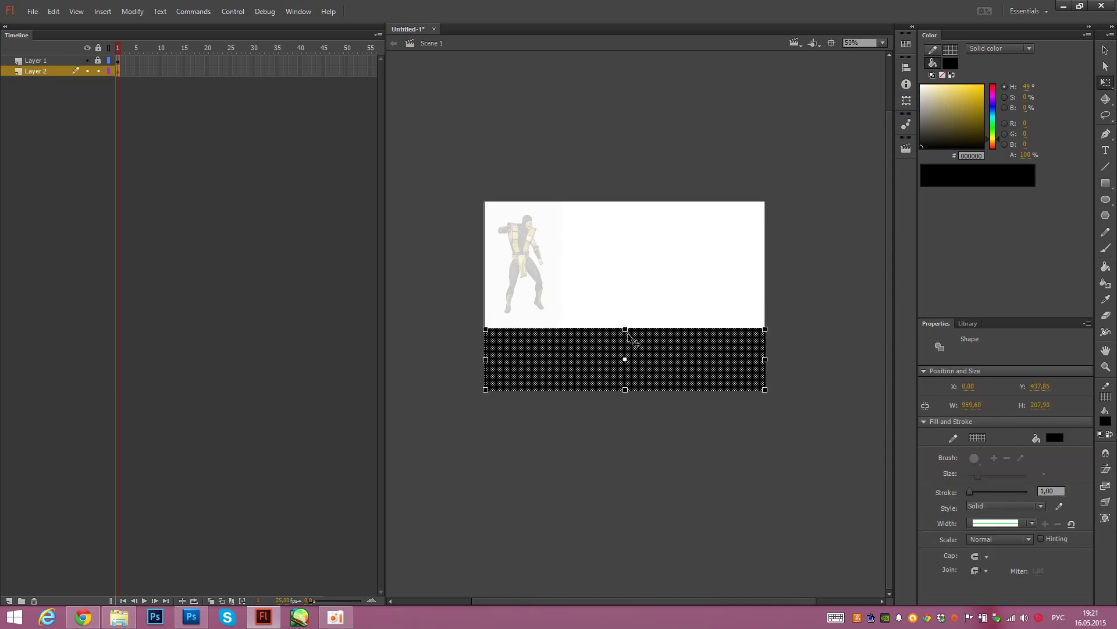
pyautogui.moveTo(624, 327); pyautogui.dragTo(625, 346)
# Step: Recolour the ground rectangle medium grey #838383 and deselect it
pyautogui.click(921, 115)
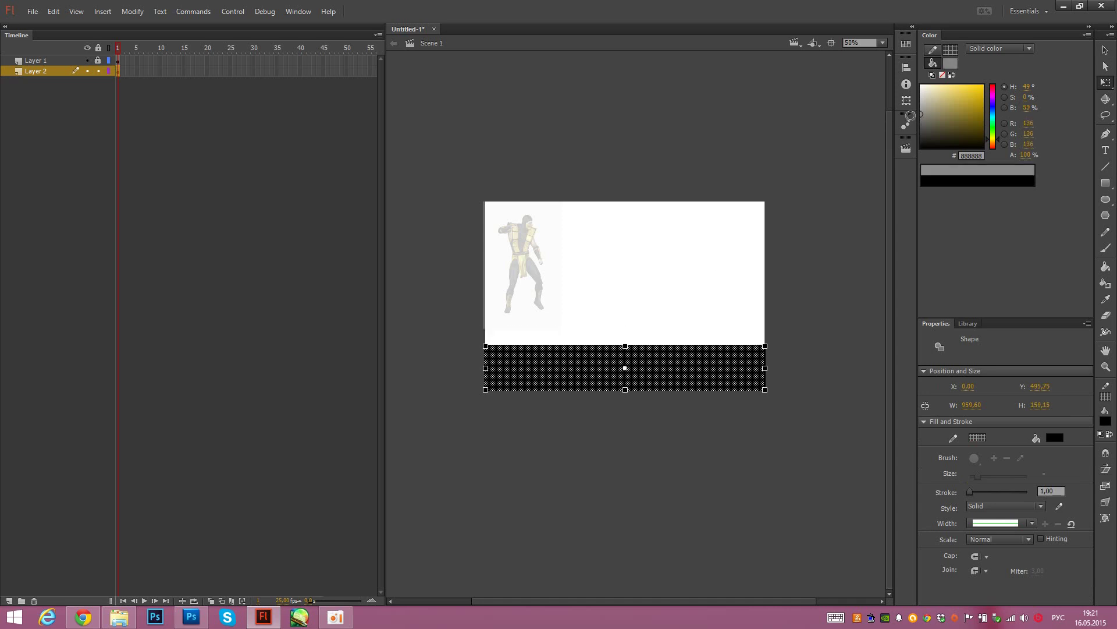
pyautogui.click(841, 201)
pyautogui.click(694, 349)
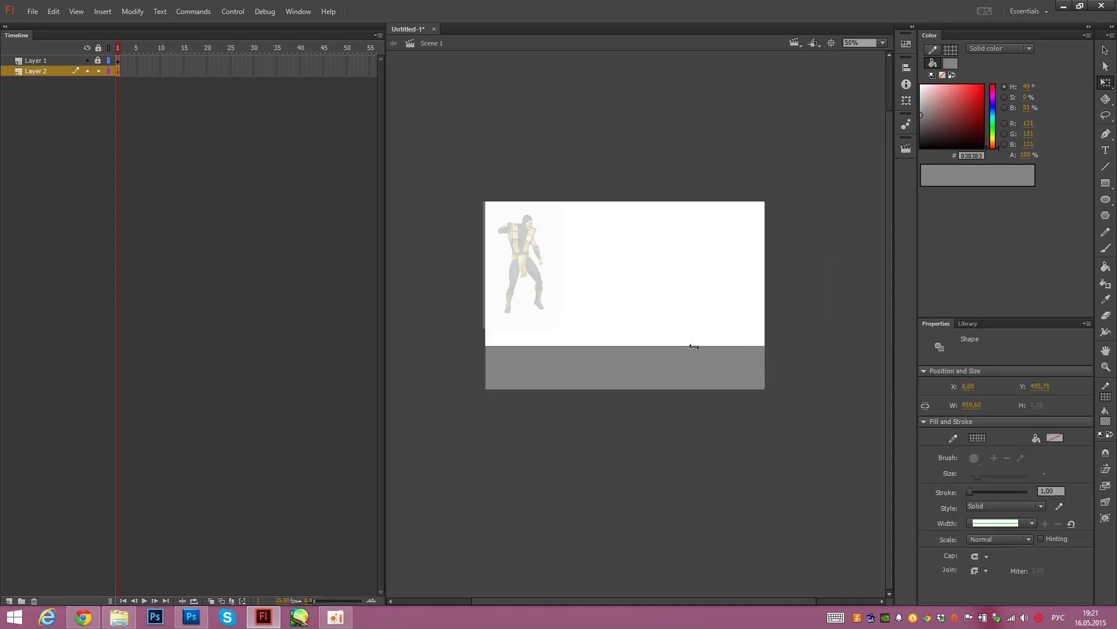
pyautogui.click(670, 451)
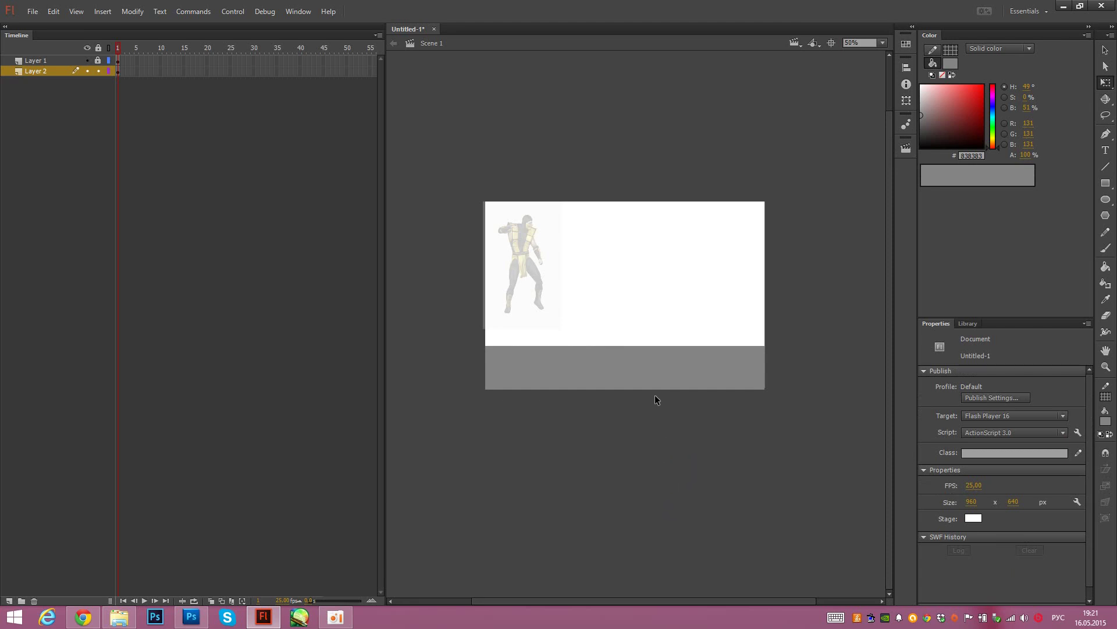
# Step: With Layer 1 unlocked and Layer 2 locked, enlarge the ninja to about 333 px wide and place its feet on the grey ground
pyautogui.click(99, 61)
pyautogui.click(117, 61)
pyautogui.moveTo(530, 287); pyautogui.dragTo(563, 323)
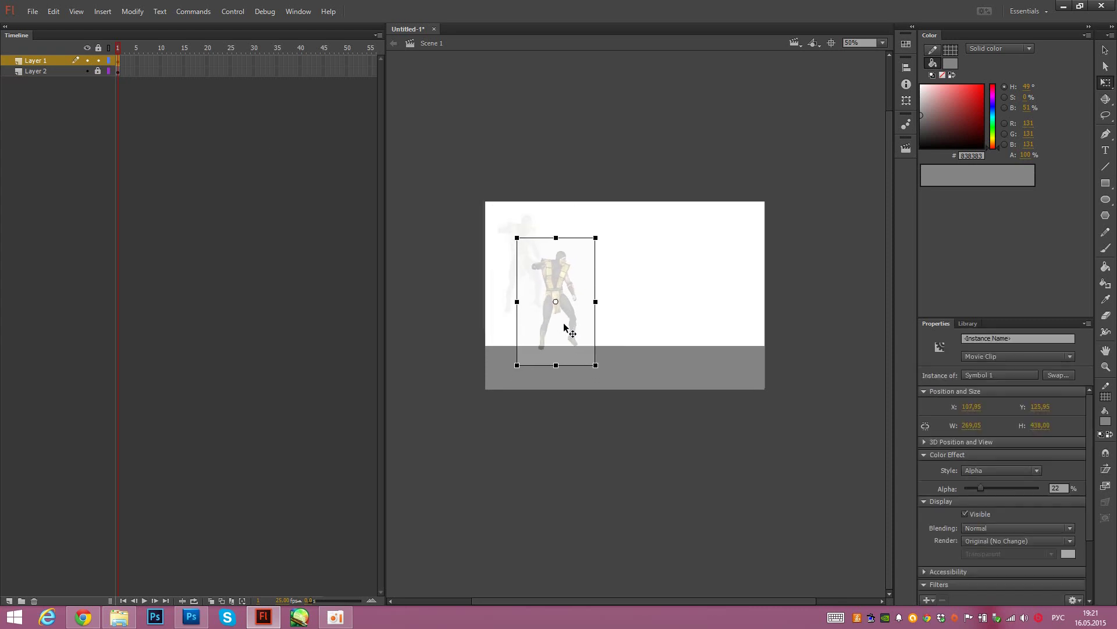
pyautogui.moveTo(606, 252); pyautogui.dragTo(587, 268)
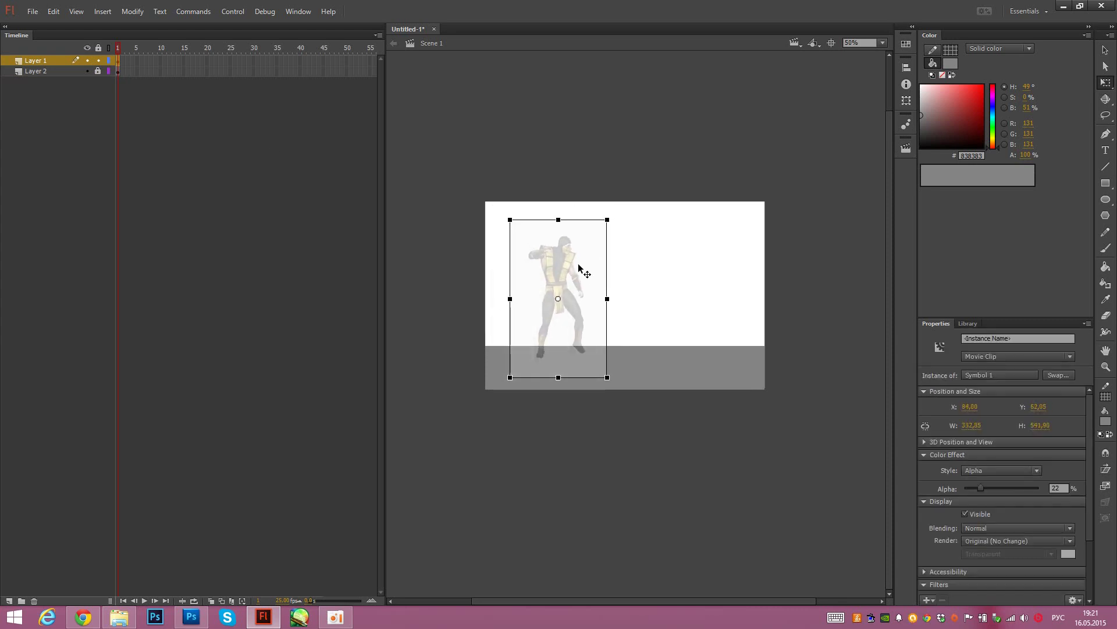
# Step: Set the ninja symbol's alpha to 25% and lock Layer 1
pyautogui.click(883, 42)
pyautogui.click(867, 122)
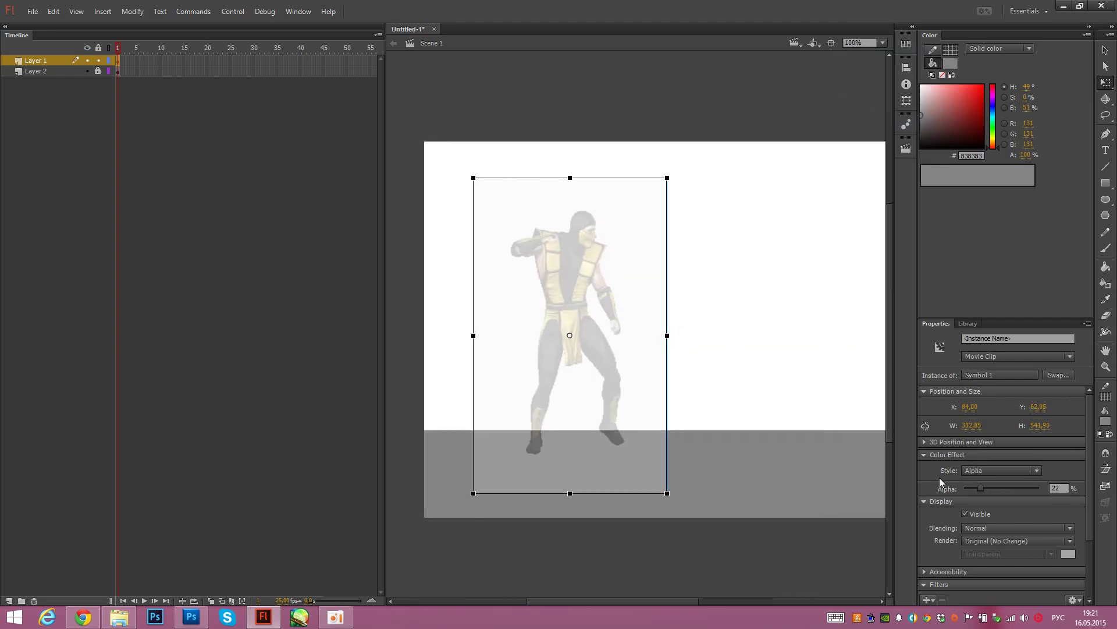
pyautogui.click(973, 470)
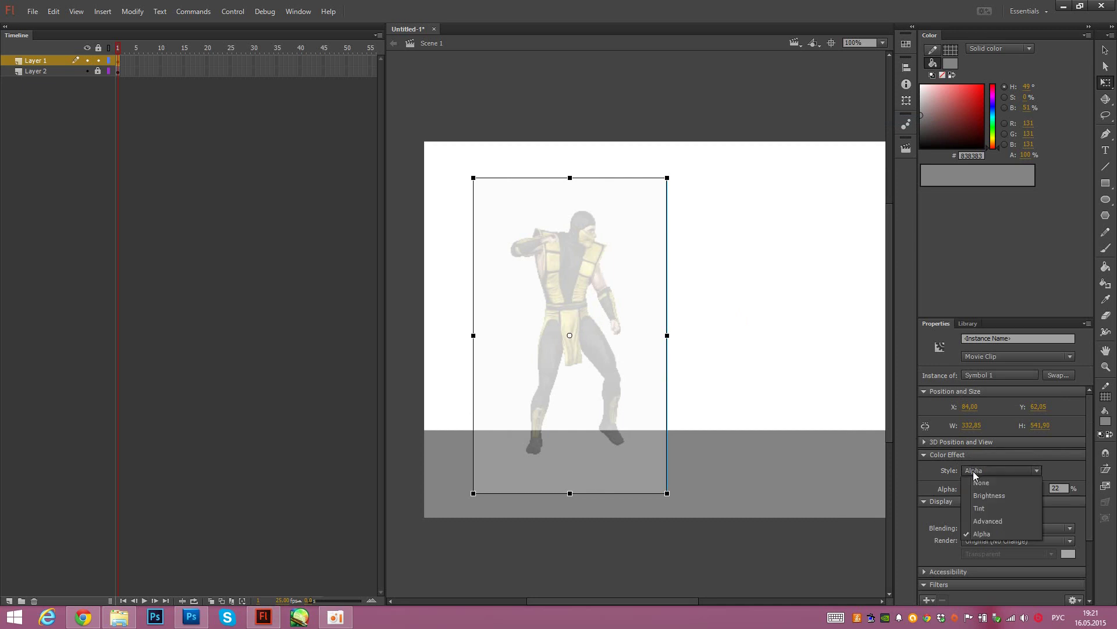
pyautogui.click(983, 532)
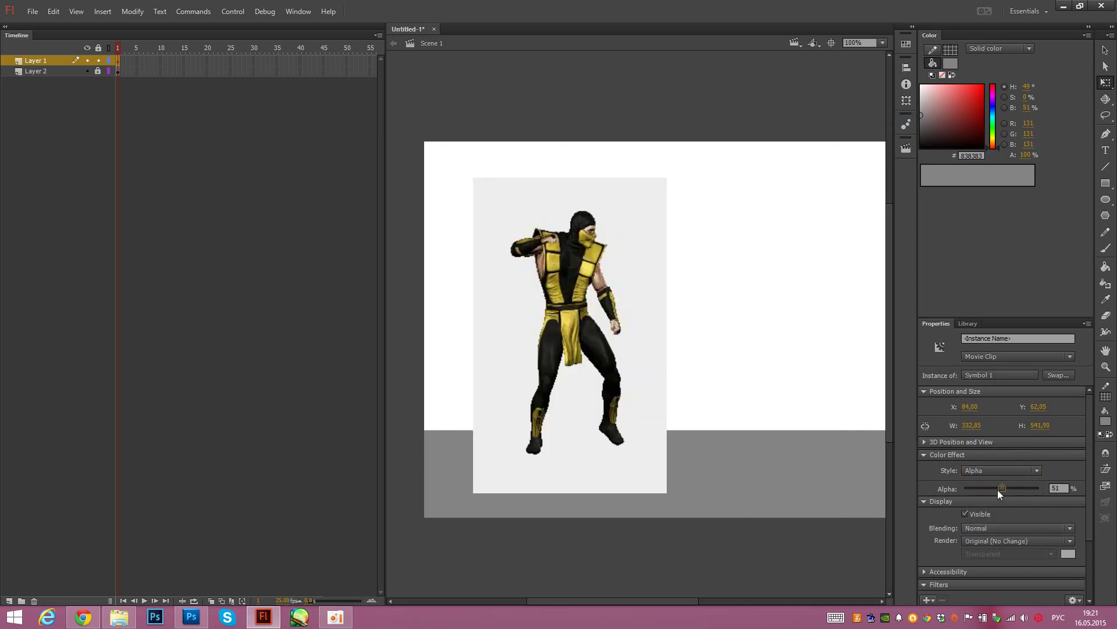
pyautogui.moveTo(997, 490); pyautogui.dragTo(961, 488)
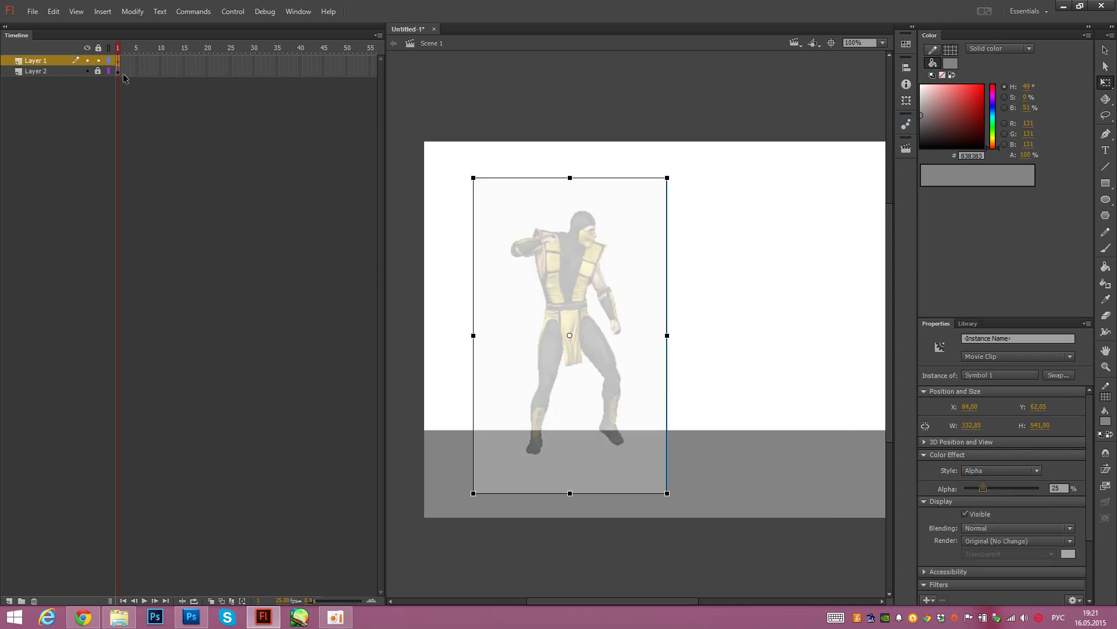
pyautogui.click(98, 61)
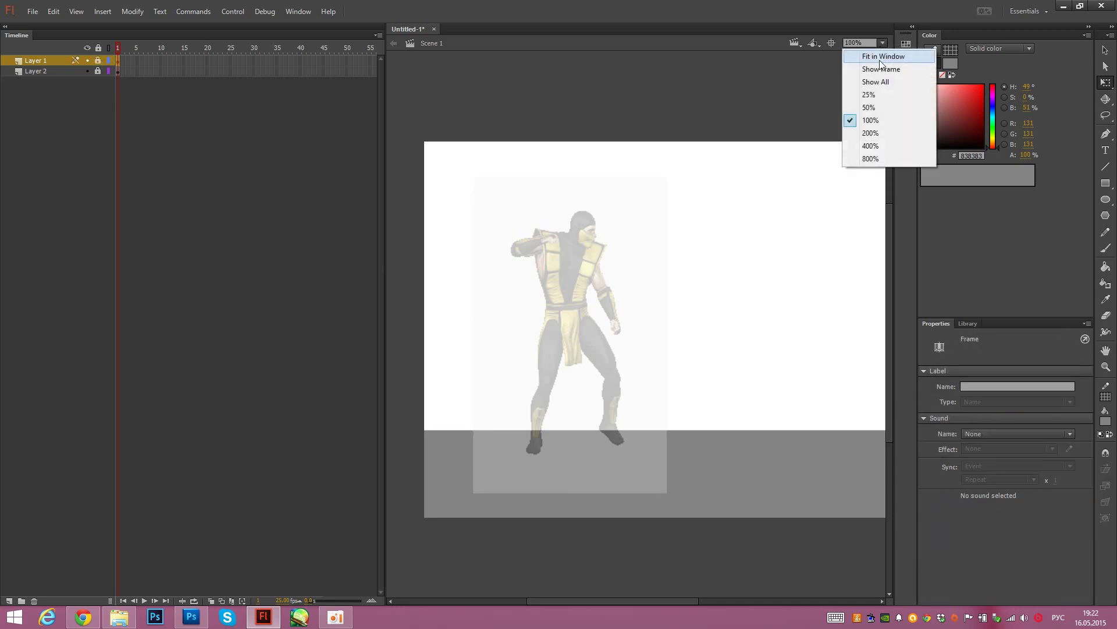
# Step: Add a new layer above the others, try a curved Brush stroke beside the ninja and set the brush colour to dark grey #434343
pyautogui.click(870, 133)
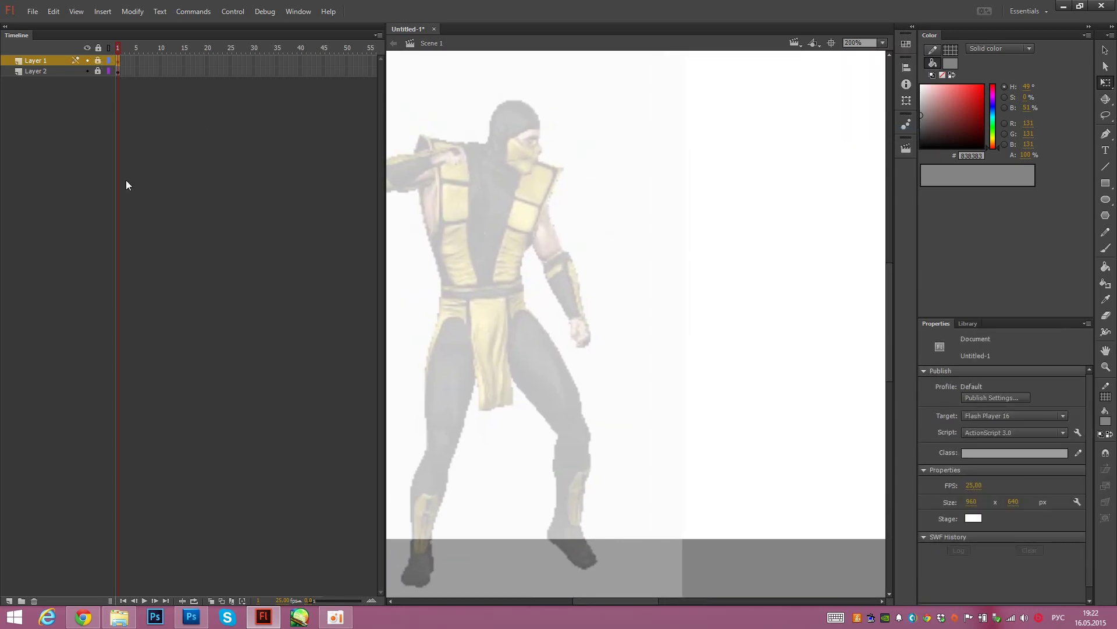
pyautogui.click(10, 600)
pyautogui.moveTo(704, 337); pyautogui.dragTo(687, 330)
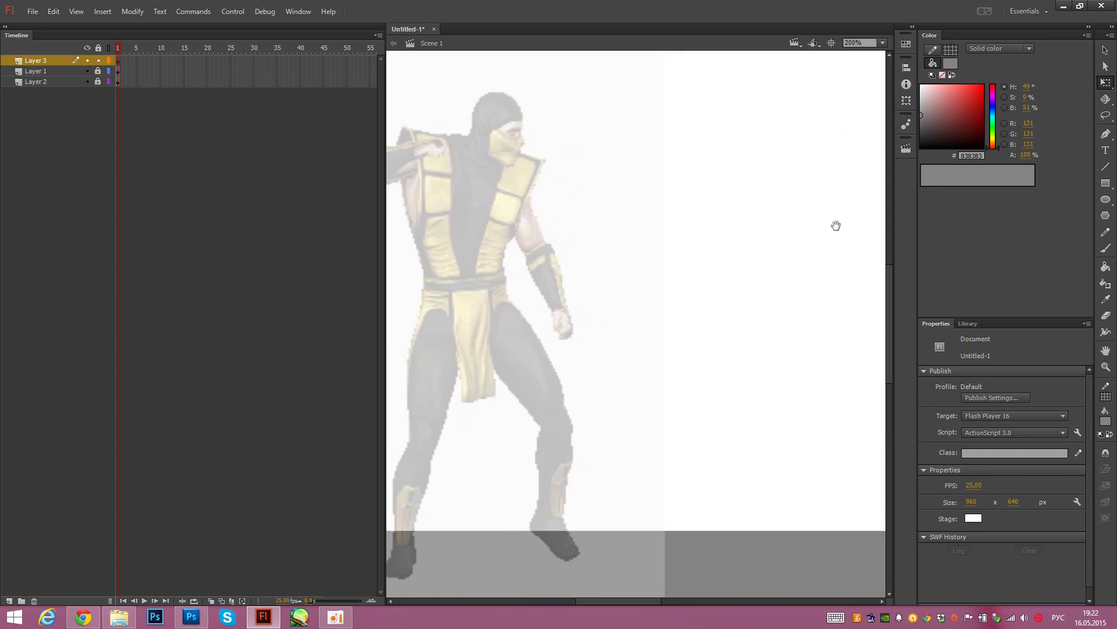
pyautogui.press('b')
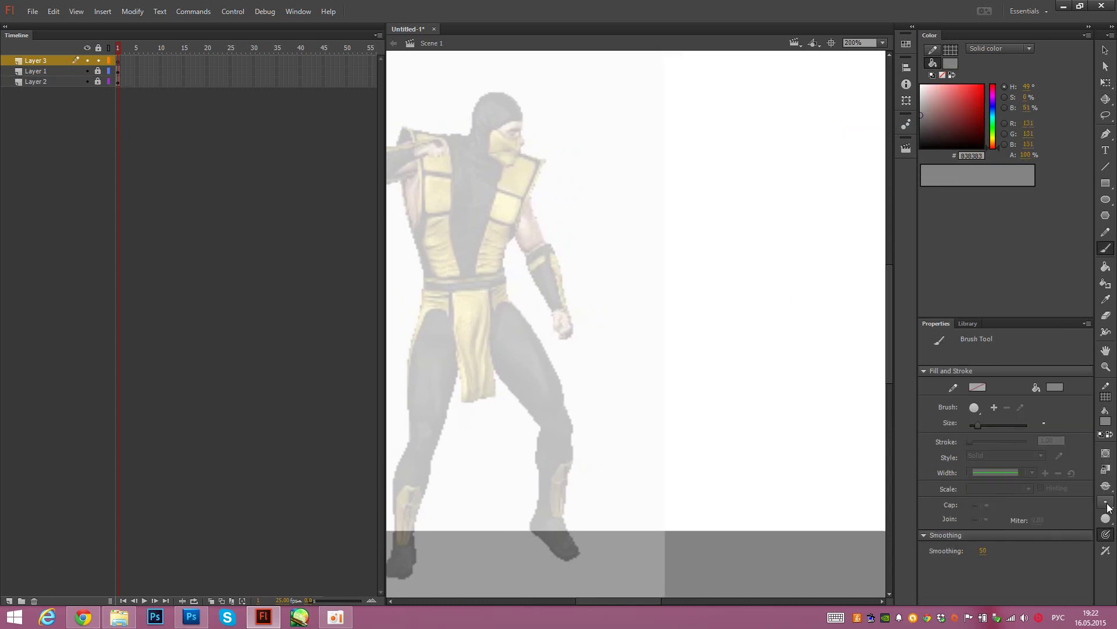
pyautogui.moveTo(647, 199); pyautogui.dragTo(689, 216)
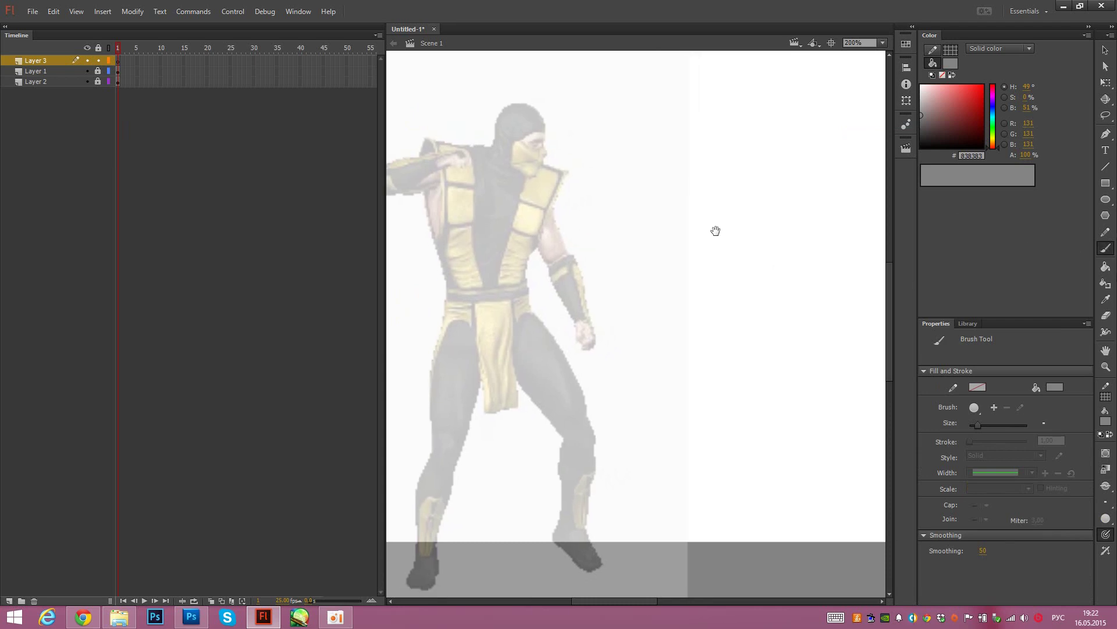
pyautogui.moveTo(710, 175); pyautogui.dragTo(720, 253)
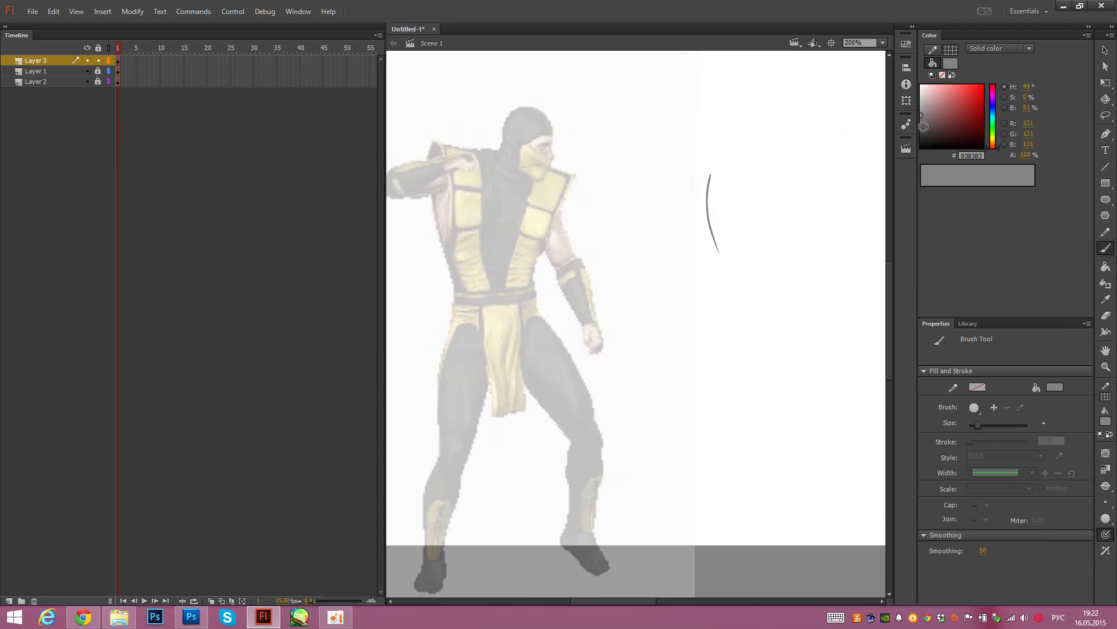
pyautogui.click(922, 131)
# Step: Brush the outline of a torso beside the ninja, tapering from wide shoulders to a narrow waist
pyautogui.moveTo(718, 160)
pyautogui.mouseDown()
pyautogui.moveTo(710, 233)
pyautogui.moveTo(705, 207)
pyautogui.moveTo(723, 262)
pyautogui.mouseUp()
pyautogui.moveTo(775, 208)
pyautogui.mouseDown()
pyautogui.moveTo(748, 223)
pyautogui.moveTo(770, 226)
pyautogui.mouseUp()
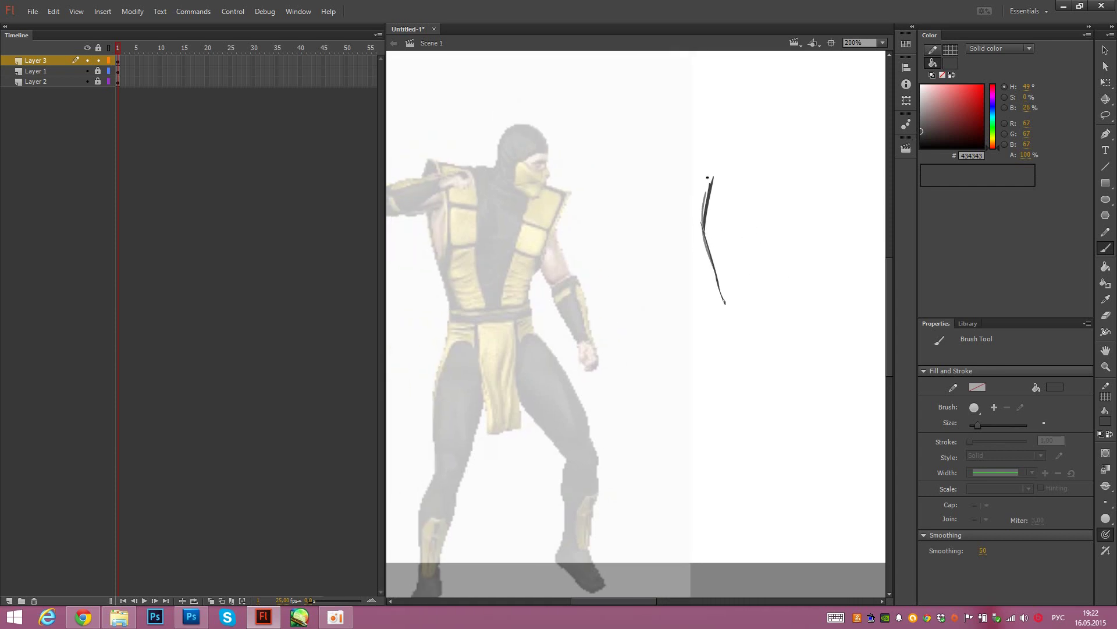
pyautogui.moveTo(707, 177)
pyautogui.mouseDown()
pyautogui.moveTo(839, 207)
pyautogui.moveTo(809, 308)
pyautogui.mouseUp()
pyautogui.moveTo(725, 317); pyautogui.dragTo(818, 314)
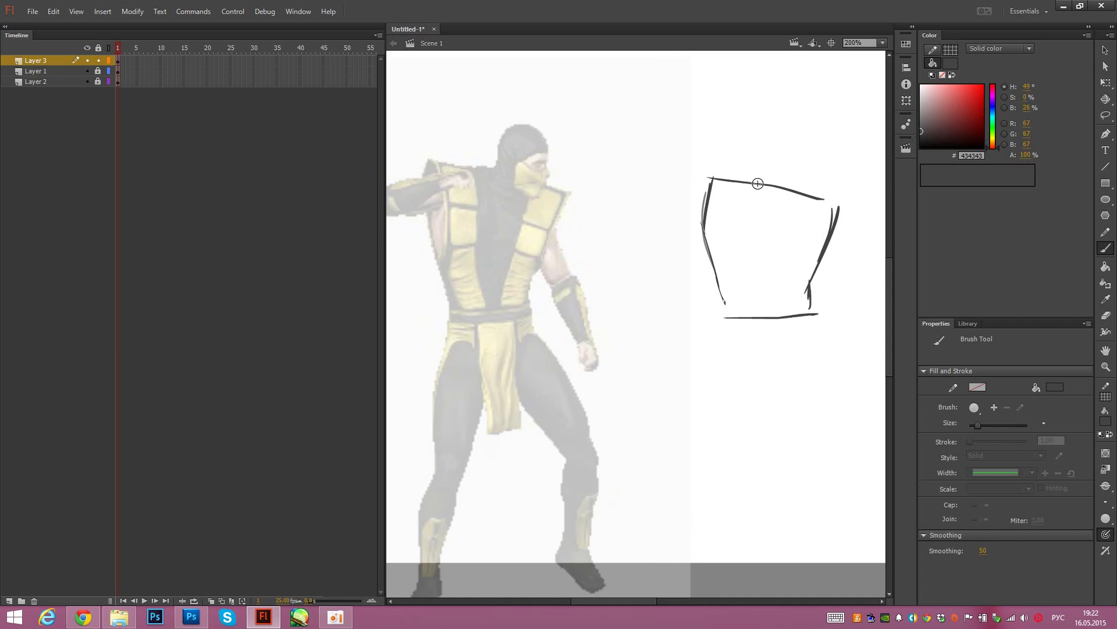
# Step: Draw two inner vest lines converging at the waist and add a curved lower edge to the torso
pyautogui.moveTo(751, 181); pyautogui.dragTo(753, 257)
pyautogui.moveTo(799, 186)
pyautogui.mouseDown()
pyautogui.moveTo(767, 313)
pyautogui.moveTo(776, 291)
pyautogui.moveTo(772, 311)
pyautogui.moveTo(802, 312)
pyautogui.mouseUp()
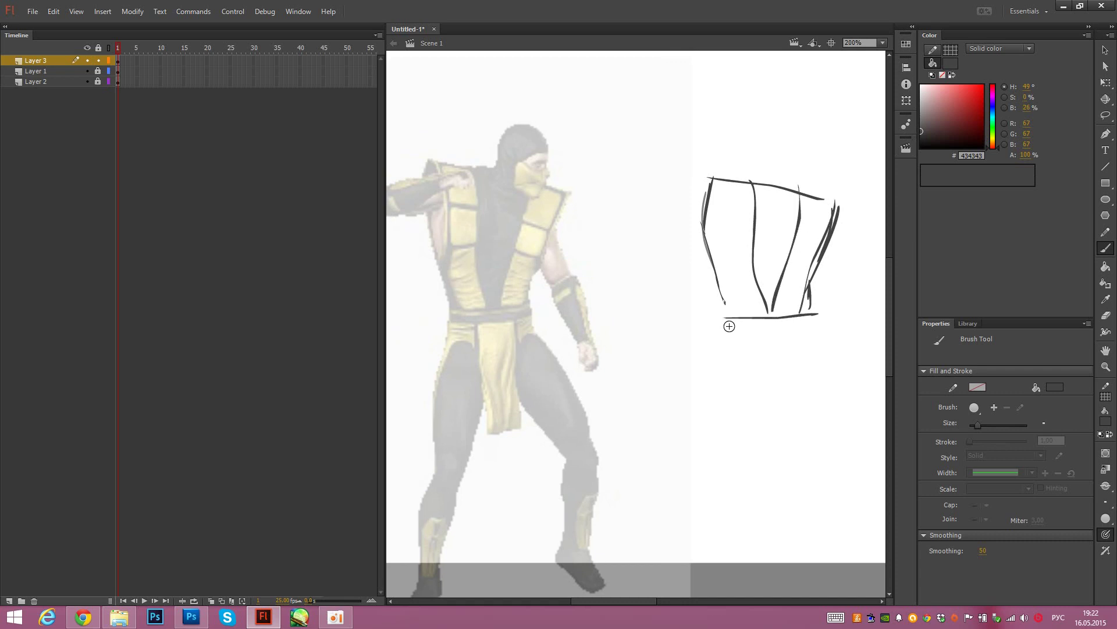
pyautogui.moveTo(721, 317)
pyautogui.mouseDown()
pyautogui.moveTo(774, 325)
pyautogui.moveTo(812, 310)
pyautogui.mouseUp()
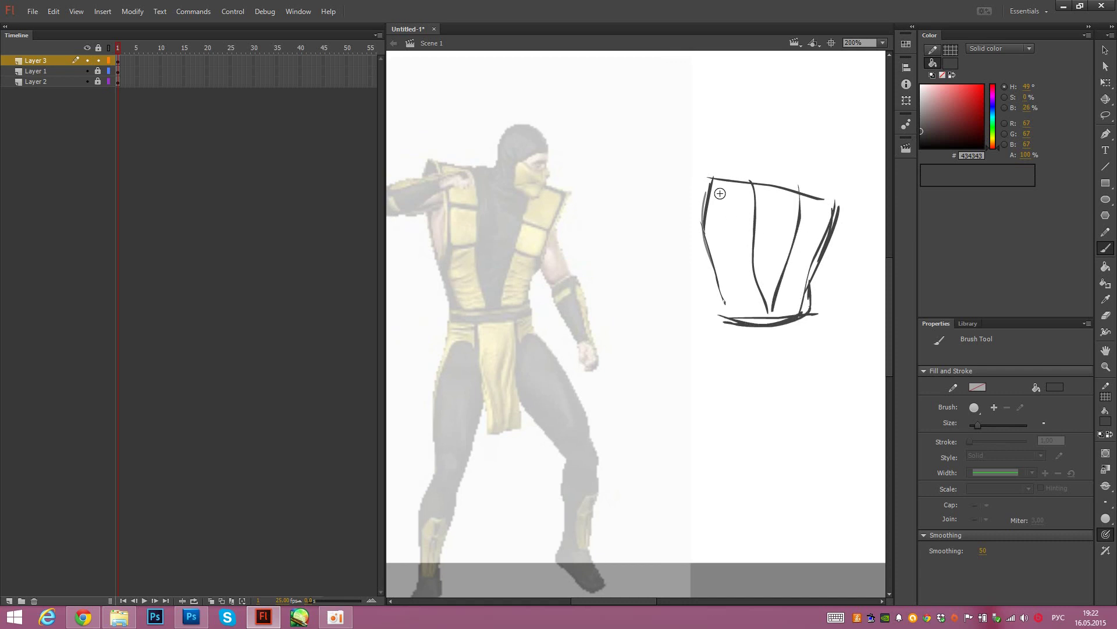
# Step: Brush the outer line of the left vest strip and divide the strip into padded panels with short cross strokes
pyautogui.moveTo(711, 178); pyautogui.dragTo(723, 309)
pyautogui.hotkey('ctrl', 'z')
pyautogui.moveTo(713, 176)
pyautogui.mouseDown()
pyautogui.moveTo(715, 276)
pyautogui.moveTo(710, 259)
pyautogui.moveTo(725, 318)
pyautogui.mouseUp()
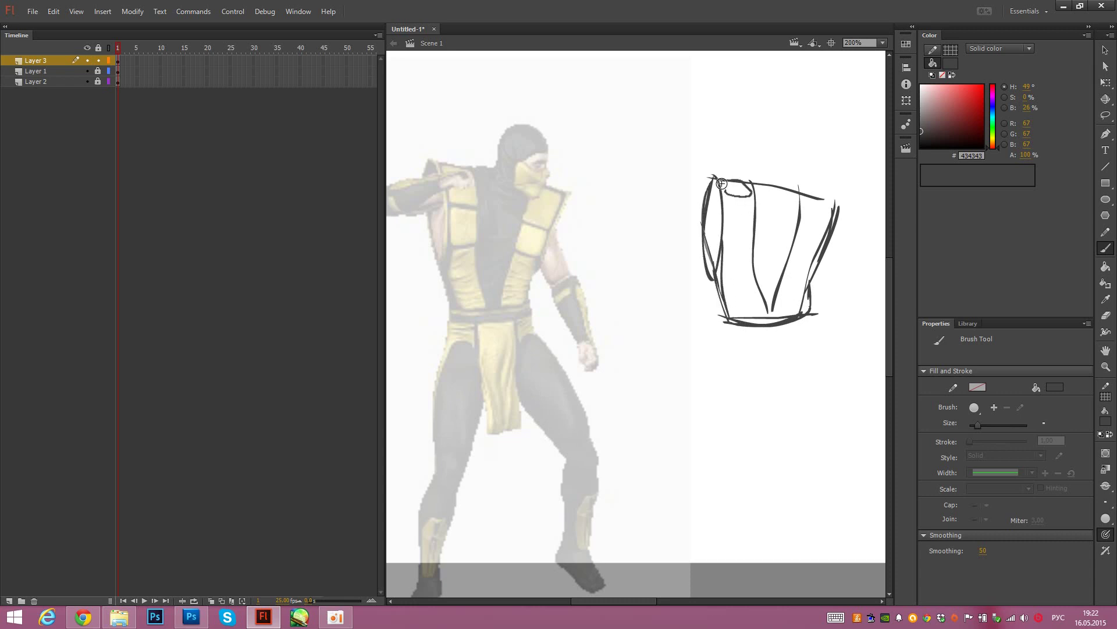
pyautogui.moveTo(725, 205); pyautogui.dragTo(755, 205)
pyautogui.moveTo(723, 239); pyautogui.dragTo(751, 238)
pyautogui.moveTo(750, 286); pyautogui.dragTo(754, 283)
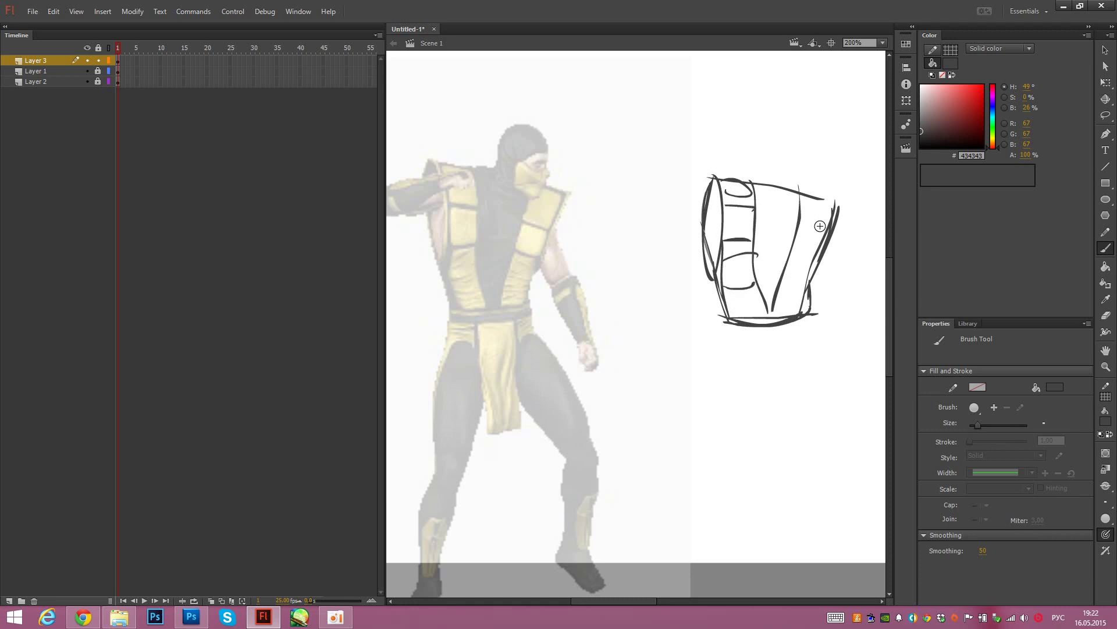
# Step: Draw the padded panels of the right vest strip and a chest line, erasing stray parts of the strokes
pyautogui.moveTo(801, 228); pyautogui.dragTo(825, 234)
pyautogui.moveTo(804, 209)
pyautogui.mouseDown()
pyautogui.moveTo(832, 212)
pyautogui.moveTo(820, 242)
pyautogui.mouseUp()
pyautogui.moveTo(727, 206); pyautogui.dragTo(828, 236)
pyautogui.hotkey('ctrl', 'z')
pyautogui.press('e')
pyautogui.moveTo(726, 205)
pyautogui.mouseDown()
pyautogui.moveTo(833, 221)
pyautogui.moveTo(818, 231)
pyautogui.moveTo(834, 216)
pyautogui.moveTo(797, 238)
pyautogui.moveTo(812, 258)
pyautogui.moveTo(785, 287)
pyautogui.mouseUp()
pyautogui.press('b')
# Step: Sketch the belt under the torso and a narrow cloth hanging from its middle, redoing the cloth's side lines
pyautogui.moveTo(728, 331)
pyautogui.mouseDown()
pyautogui.moveTo(818, 323)
pyautogui.moveTo(760, 408)
pyautogui.mouseUp()
pyautogui.moveTo(801, 323); pyautogui.dragTo(801, 406)
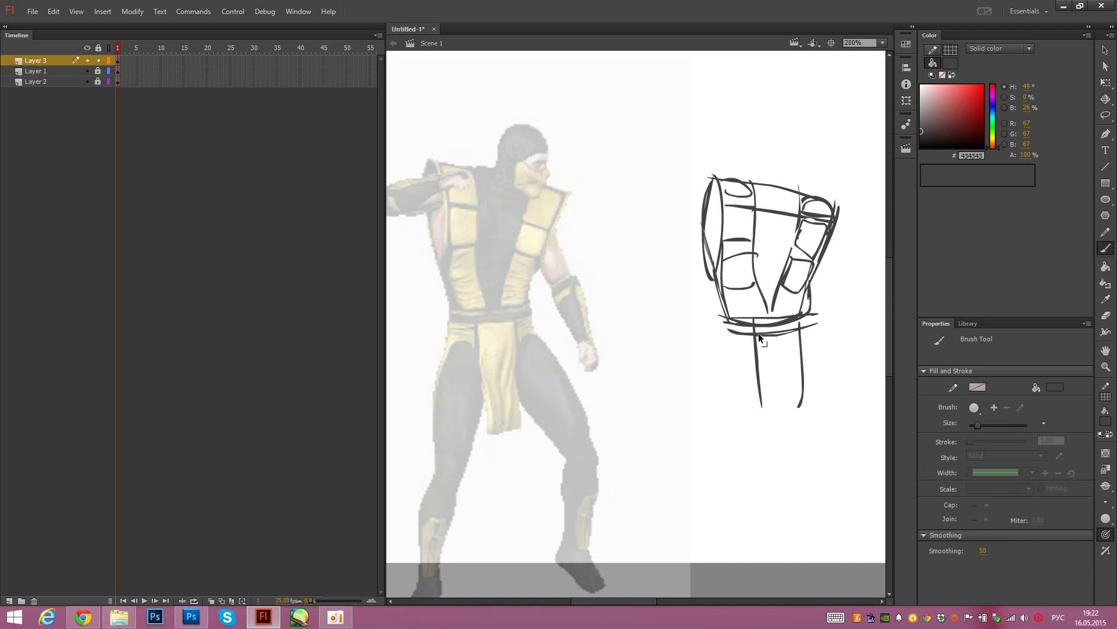
pyautogui.hotkey('ctrl', 'z')
pyautogui.hotkey('ctrl', 'z')
pyautogui.moveTo(751, 322); pyautogui.dragTo(768, 412)
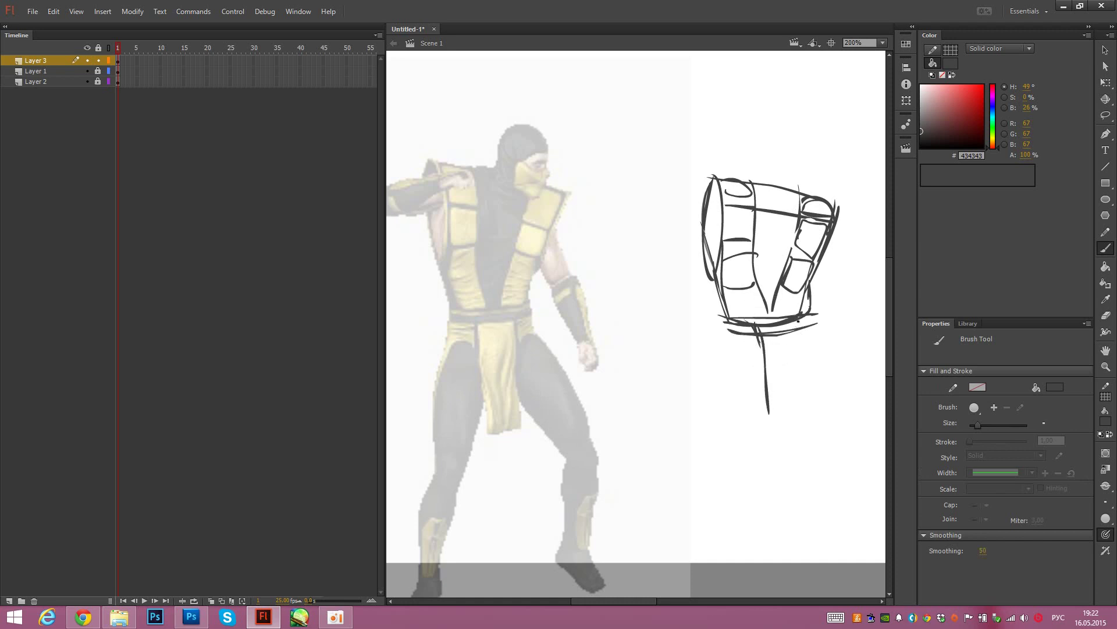
pyautogui.moveTo(797, 321)
pyautogui.mouseDown()
pyautogui.moveTo(793, 424)
pyautogui.moveTo(772, 425)
pyautogui.mouseUp()
# Step: Sketch the left thigh from the belt down, ending in an oval knee
pyautogui.moveTo(731, 321)
pyautogui.mouseDown()
pyautogui.moveTo(713, 366)
pyautogui.moveTo(708, 437)
pyautogui.mouseUp()
pyautogui.moveTo(774, 341); pyautogui.dragTo(740, 425)
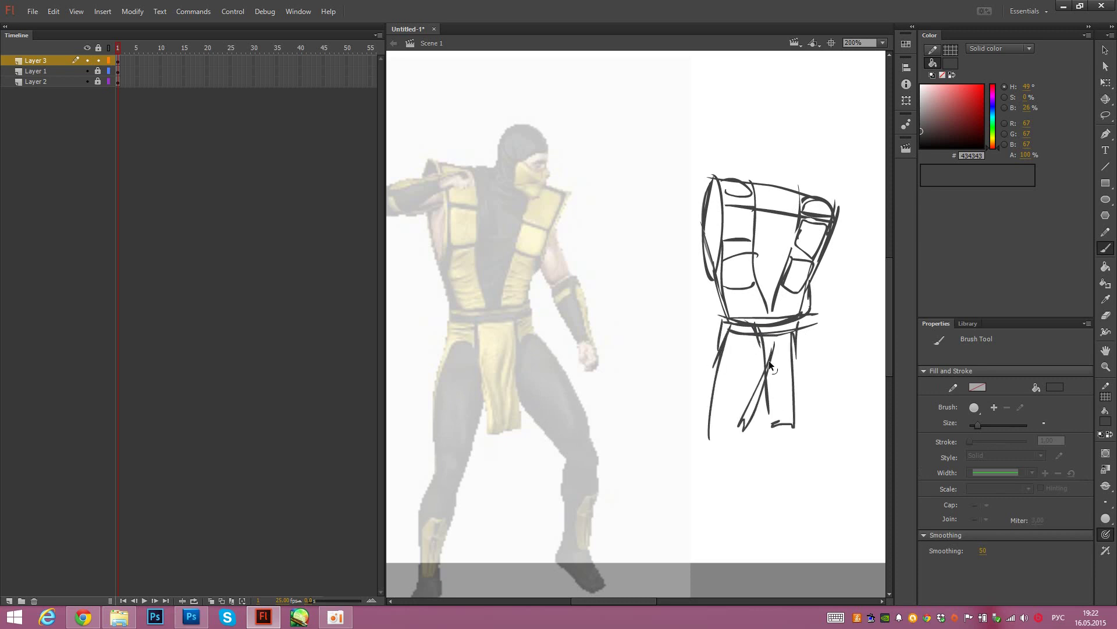
pyautogui.hotkey('ctrl', 'z')
pyautogui.moveTo(771, 345); pyautogui.dragTo(744, 433)
pyautogui.moveTo(726, 415)
pyautogui.mouseDown()
pyautogui.moveTo(725, 457)
pyautogui.moveTo(722, 438)
pyautogui.mouseUp()
pyautogui.moveTo(723, 331); pyautogui.dragTo(720, 443)
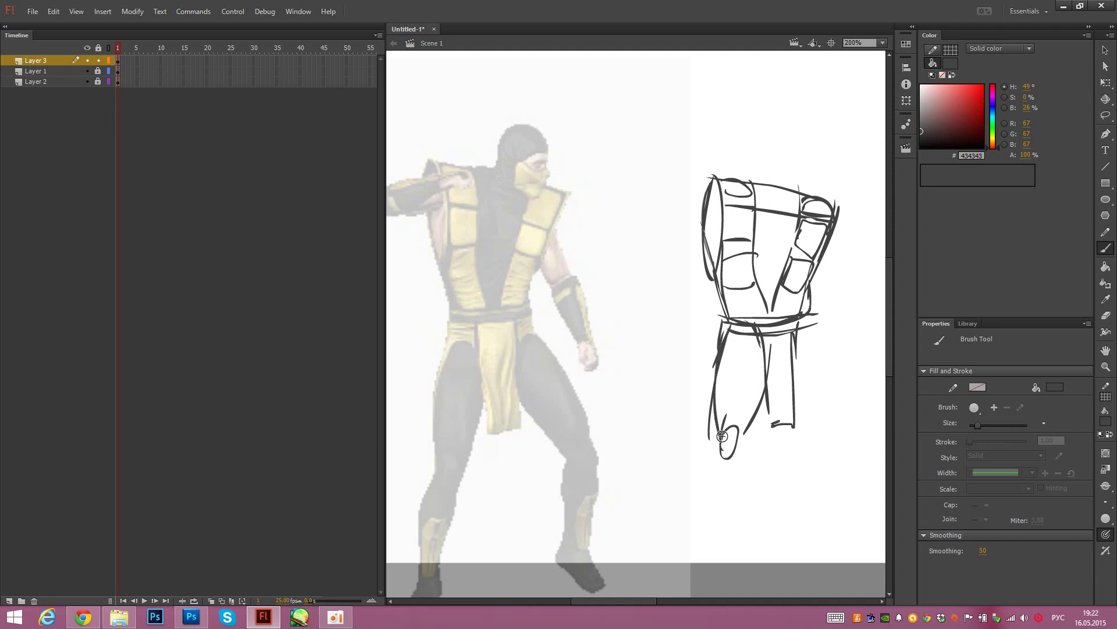
# Step: Sketch the right thigh angled outward from the belt, ending in a rounded knee
pyautogui.moveTo(759, 372); pyautogui.dragTo(741, 351)
pyautogui.moveTo(797, 310); pyautogui.dragTo(850, 418)
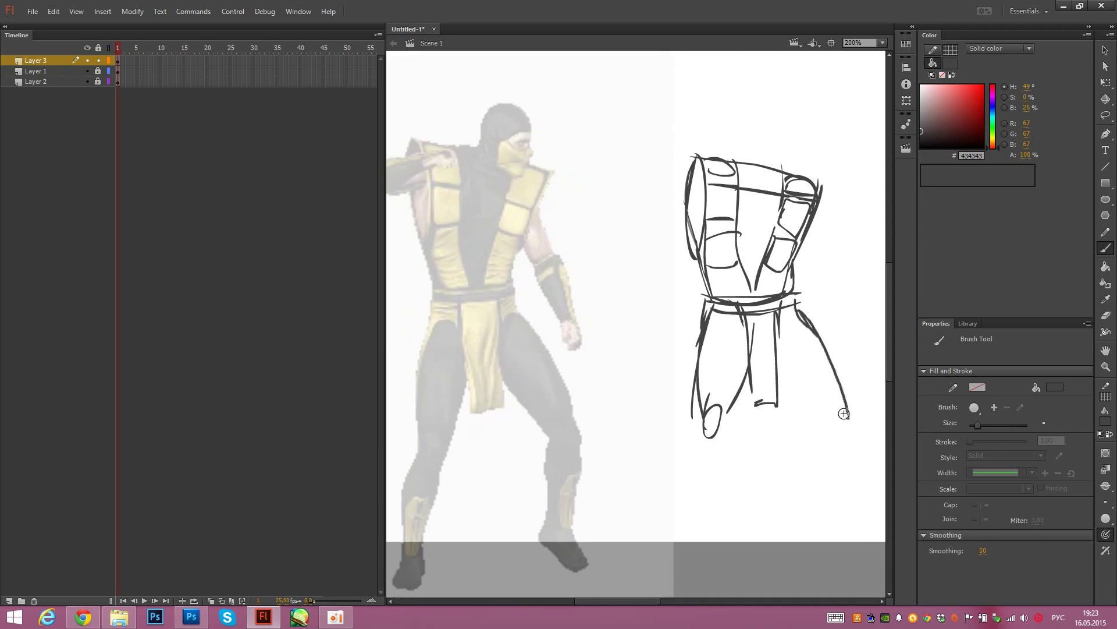
pyautogui.moveTo(780, 356)
pyautogui.mouseDown()
pyautogui.moveTo(830, 409)
pyautogui.moveTo(780, 355)
pyautogui.mouseUp()
pyautogui.moveTo(822, 402)
pyautogui.mouseDown()
pyautogui.moveTo(841, 396)
pyautogui.moveTo(844, 424)
pyautogui.moveTo(827, 414)
pyautogui.mouseUp()
pyautogui.moveTo(727, 418)
pyautogui.mouseDown()
pyautogui.moveTo(704, 395)
pyautogui.moveTo(708, 509)
pyautogui.mouseUp()
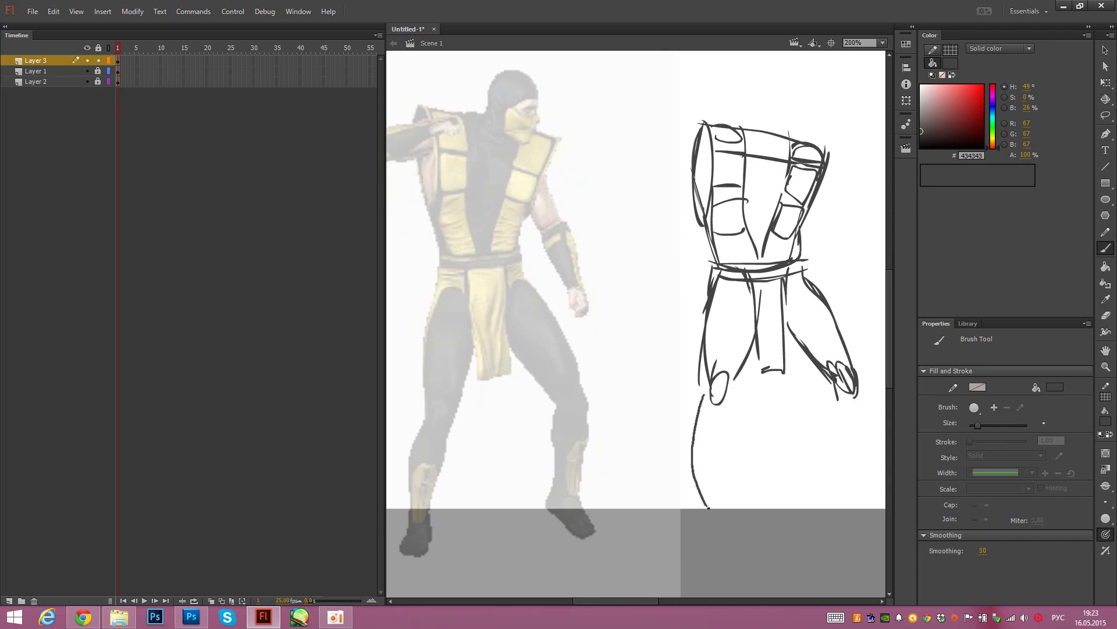
pyautogui.moveTo(737, 398); pyautogui.dragTo(718, 517)
pyautogui.hotkey('ctrl', 'z')
pyautogui.hotkey('ctrl', 'z')
pyautogui.moveTo(709, 395); pyautogui.dragTo(706, 494)
pyautogui.hotkey('ctrl', 'z')
pyautogui.moveTo(704, 389)
pyautogui.mouseDown()
pyautogui.moveTo(702, 422)
pyautogui.moveTo(731, 409)
pyautogui.moveTo(734, 438)
pyautogui.moveTo(711, 526)
pyautogui.mouseUp()
pyautogui.hotkey('ctrl', 'z')
# Step: Draw the left lower leg with its calf curves, a pointed shin guard and a foot on the grey ground
pyautogui.moveTo(734, 411); pyautogui.dragTo(722, 526)
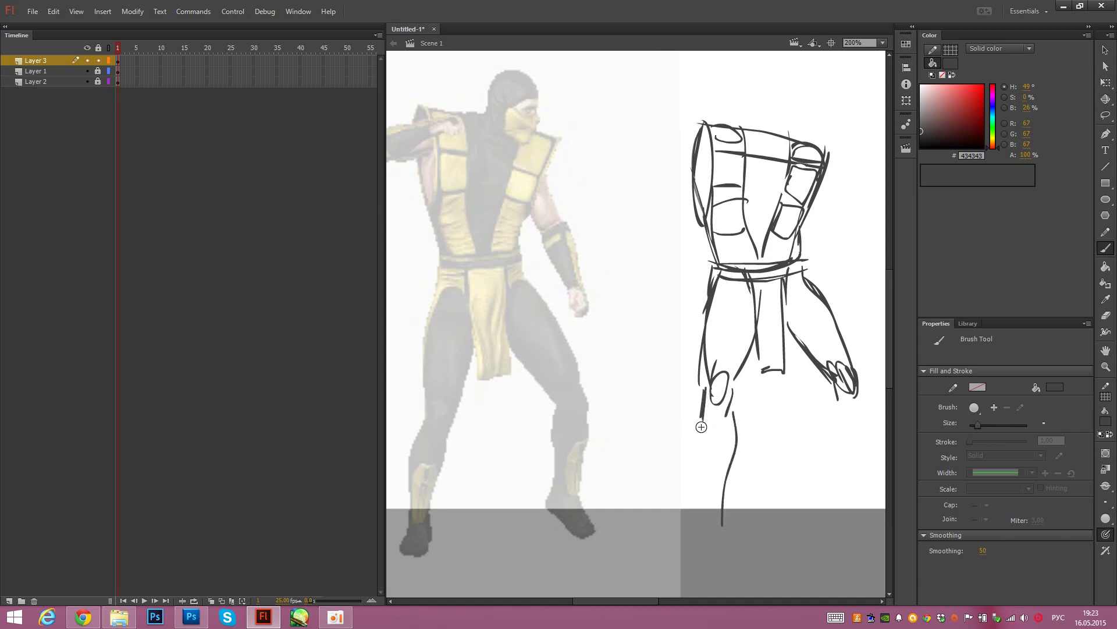
pyautogui.moveTo(700, 425); pyautogui.dragTo(714, 521)
pyautogui.moveTo(723, 432)
pyautogui.mouseDown()
pyautogui.moveTo(709, 529)
pyautogui.moveTo(727, 514)
pyautogui.moveTo(709, 508)
pyautogui.moveTo(696, 541)
pyautogui.moveTo(728, 542)
pyautogui.mouseUp()
pyautogui.moveTo(731, 542); pyautogui.dragTo(737, 532)
# Step: Draw the right lower leg with a shin guard and a foot pointing outward onto the grey ground
pyautogui.moveTo(792, 445)
pyautogui.mouseDown()
pyautogui.moveTo(776, 447)
pyautogui.moveTo(785, 440)
pyautogui.mouseUp()
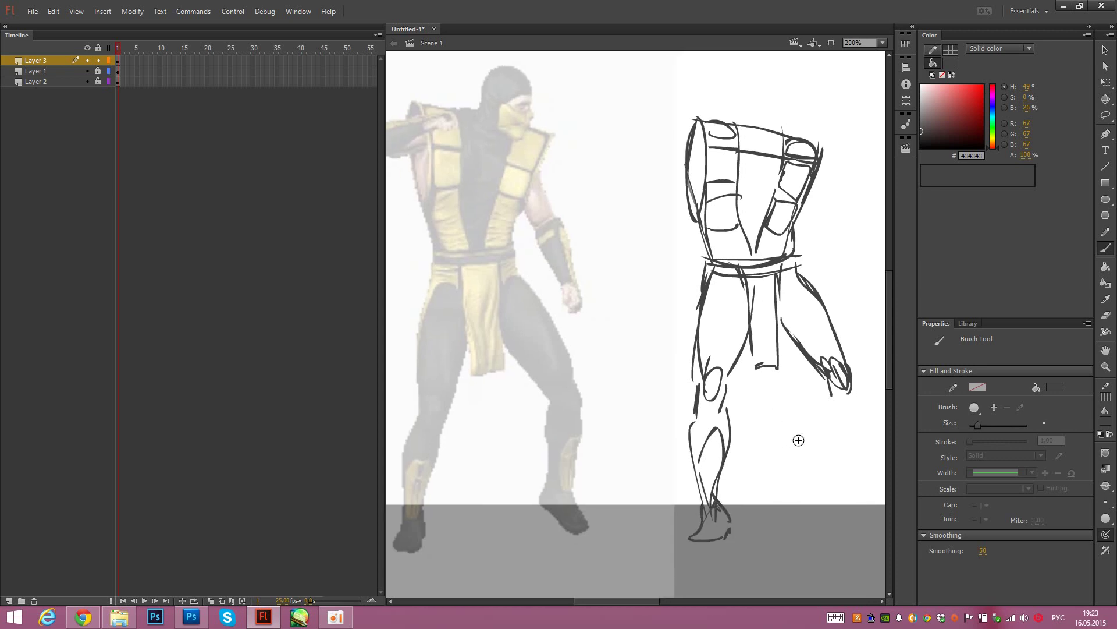
pyautogui.moveTo(830, 403); pyautogui.dragTo(827, 470)
pyautogui.hotkey('ctrl', 'z')
pyautogui.moveTo(782, 326)
pyautogui.mouseDown()
pyautogui.moveTo(820, 385)
pyautogui.moveTo(820, 454)
pyautogui.moveTo(833, 483)
pyautogui.mouseUp()
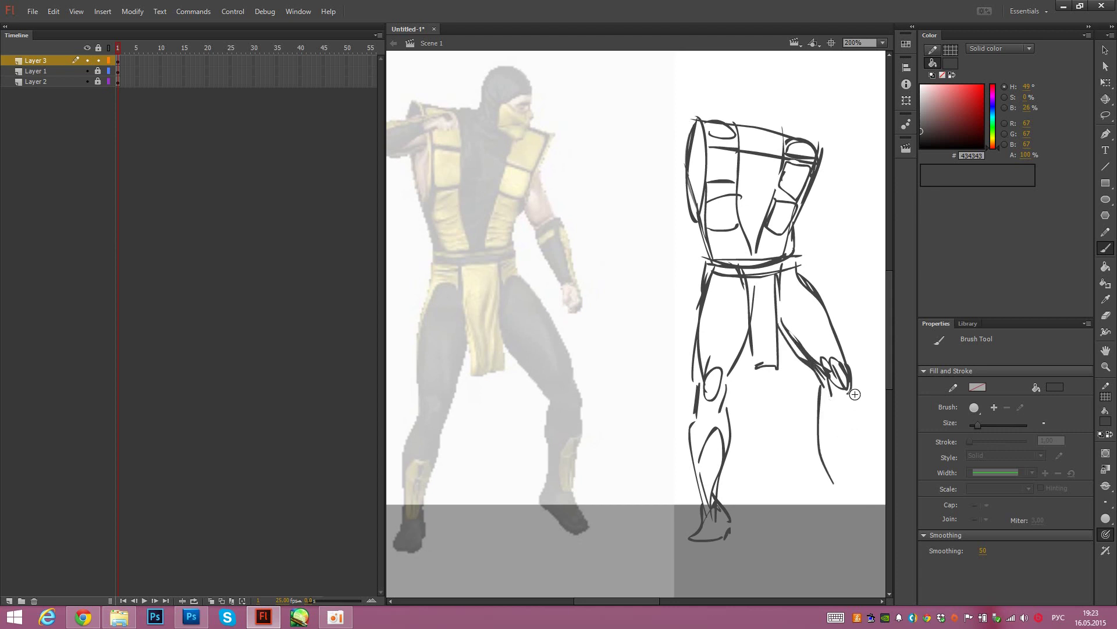
pyautogui.moveTo(855, 395); pyautogui.dragTo(845, 492)
pyautogui.moveTo(817, 389)
pyautogui.mouseDown()
pyautogui.moveTo(830, 485)
pyautogui.moveTo(841, 510)
pyautogui.moveTo(869, 522)
pyautogui.mouseUp()
pyautogui.moveTo(847, 486)
pyautogui.mouseDown()
pyautogui.moveTo(878, 504)
pyautogui.moveTo(853, 508)
pyautogui.moveTo(879, 504)
pyautogui.mouseUp()
pyautogui.moveTo(835, 427)
pyautogui.mouseDown()
pyautogui.moveTo(855, 401)
pyautogui.moveTo(848, 457)
pyautogui.mouseUp()
pyautogui.moveTo(838, 418); pyautogui.dragTo(845, 474)
pyautogui.moveTo(816, 403); pyautogui.dragTo(833, 422)
# Step: Select the torso above the belt and stretch it slightly taller and wider with Free Transform
pyautogui.moveTo(814, 305)
pyautogui.mouseDown()
pyautogui.moveTo(780, 320)
pyautogui.moveTo(794, 350)
pyautogui.mouseUp()
pyautogui.press('v')
pyautogui.moveTo(866, 126); pyautogui.dragTo(676, 293)
pyautogui.press('q')
pyautogui.moveTo(753, 148); pyautogui.dragTo(757, 132)
pyautogui.moveTo(829, 132); pyautogui.dragTo(834, 131)
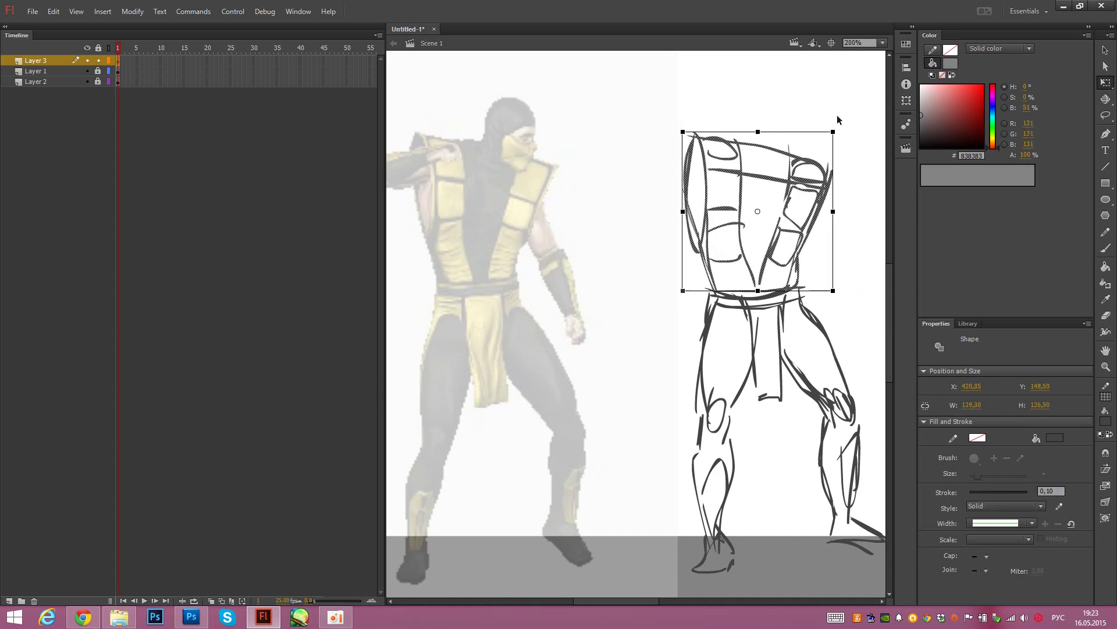
pyautogui.click(838, 120)
# Step: Brush the raised left arm as a folded, elongated shape extending sideways from the shoulder, with the fist at the chest
pyautogui.press('b')
pyautogui.moveTo(676, 186)
pyautogui.mouseDown()
pyautogui.moveTo(720, 198)
pyautogui.moveTo(740, 179)
pyautogui.moveTo(746, 189)
pyautogui.moveTo(729, 183)
pyautogui.moveTo(720, 165)
pyautogui.moveTo(728, 163)
pyautogui.mouseUp()
pyautogui.moveTo(685, 199)
pyautogui.mouseDown()
pyautogui.moveTo(742, 187)
pyautogui.moveTo(736, 205)
pyautogui.moveTo(714, 211)
pyautogui.mouseUp()
# Step: Sketch the right arm hanging from the shoulder beside the torso, with a forearm and a closed fist
pyautogui.moveTo(802, 215)
pyautogui.mouseDown()
pyautogui.moveTo(784, 208)
pyautogui.moveTo(805, 235)
pyautogui.mouseUp()
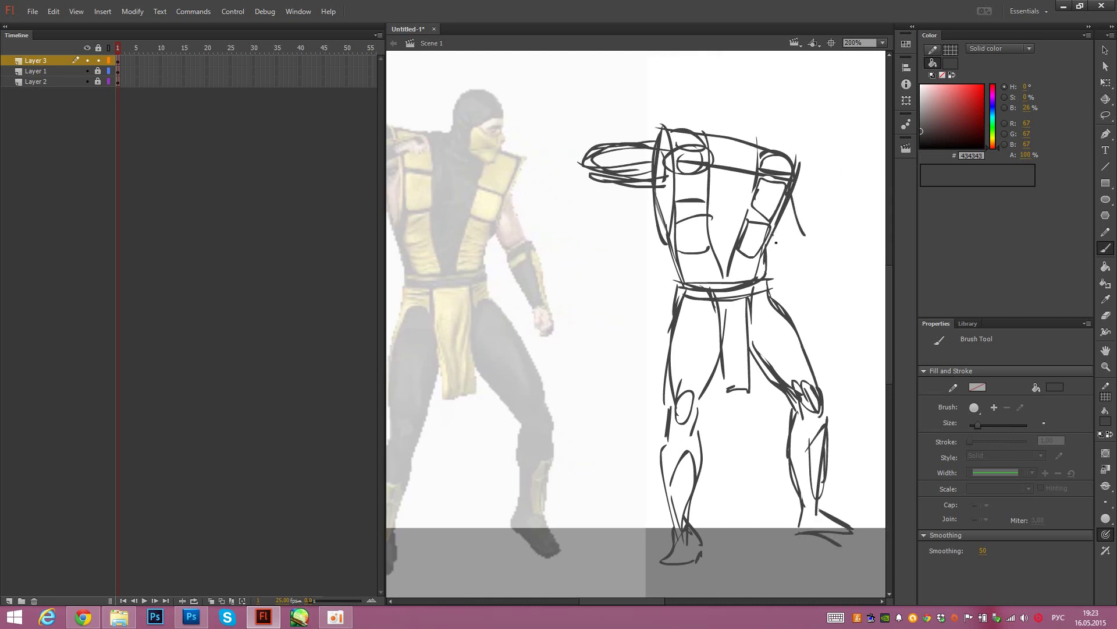
pyautogui.moveTo(794, 183); pyautogui.dragTo(810, 281)
pyautogui.moveTo(806, 232); pyautogui.dragTo(838, 300)
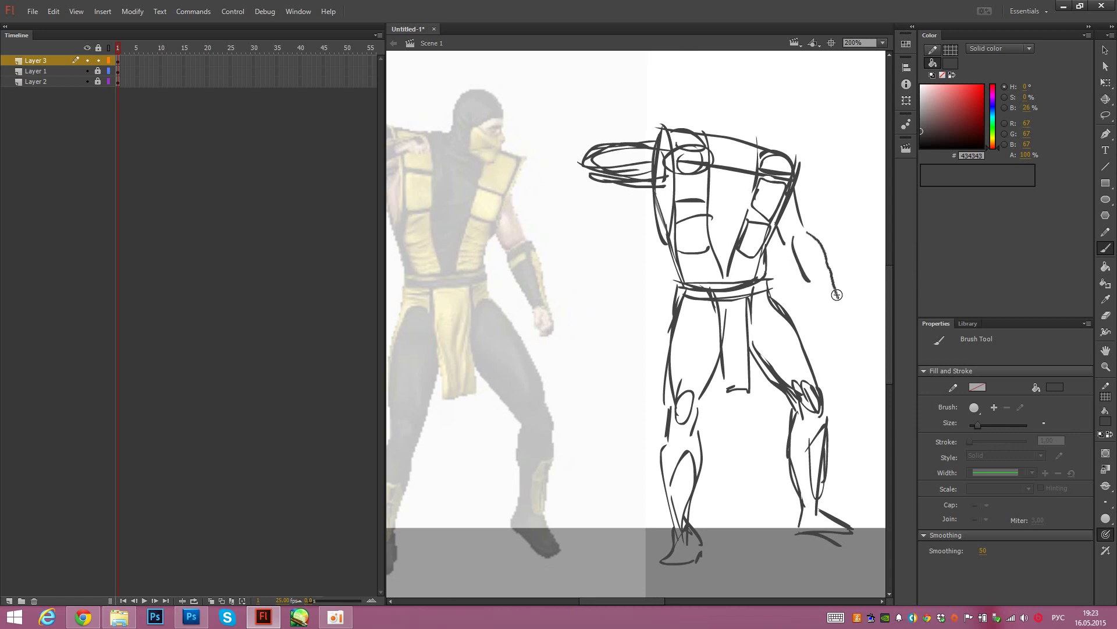
pyautogui.moveTo(799, 261); pyautogui.dragTo(833, 310)
pyautogui.moveTo(799, 228); pyautogui.dragTo(813, 265)
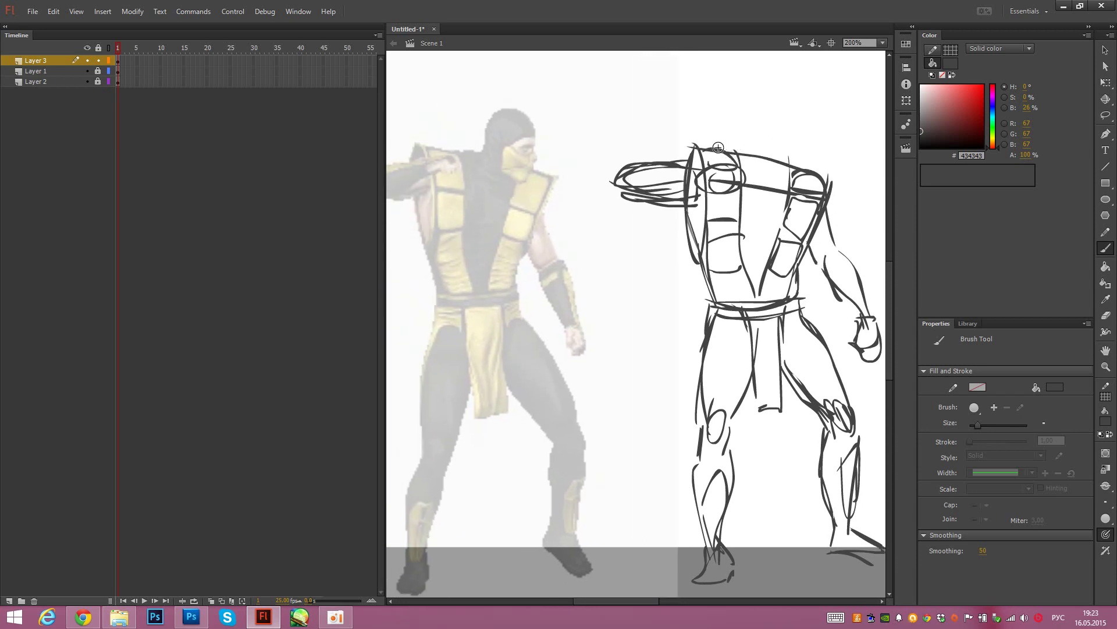
# Step: Draw an oval head above the shoulders with a guide line across the face
pyautogui.moveTo(756, 158)
pyautogui.mouseDown()
pyautogui.moveTo(781, 104)
pyautogui.moveTo(800, 140)
pyautogui.mouseUp()
pyautogui.moveTo(752, 142)
pyautogui.mouseDown()
pyautogui.moveTo(759, 110)
pyautogui.moveTo(802, 148)
pyautogui.moveTo(782, 178)
pyautogui.mouseUp()
pyautogui.moveTo(803, 144)
pyautogui.mouseDown()
pyautogui.moveTo(783, 180)
pyautogui.moveTo(747, 136)
pyautogui.moveTo(795, 175)
pyautogui.mouseUp()
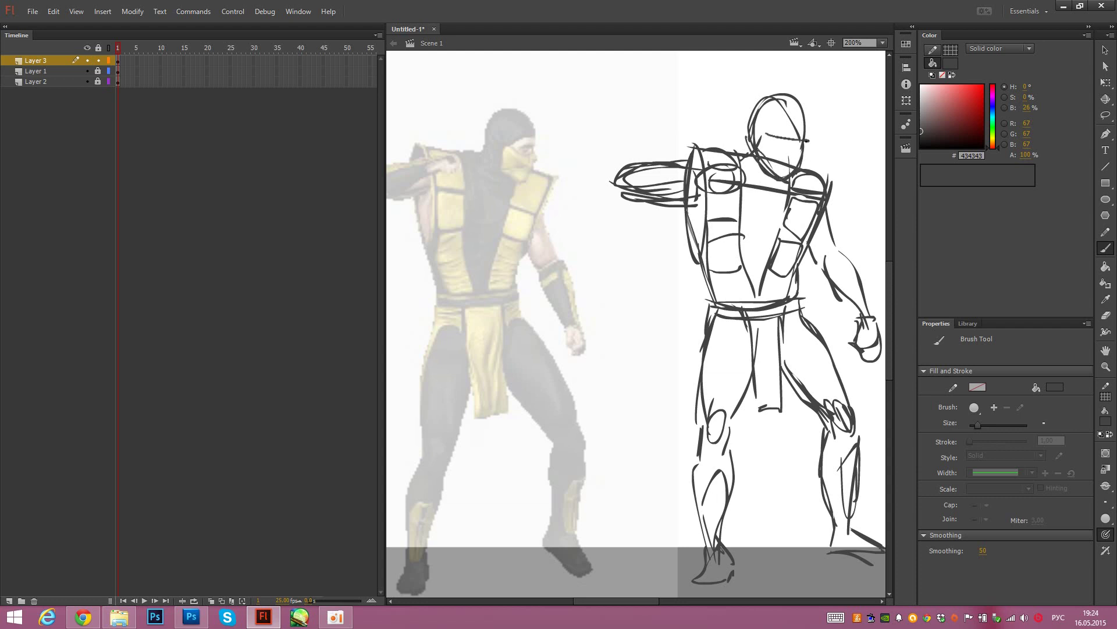
# Step: Draw the eye opening and face mask on the head, erasing excess lines and reinforcing the hood's outline
pyautogui.moveTo(766, 133)
pyautogui.mouseDown()
pyautogui.moveTo(798, 115)
pyautogui.moveTo(787, 122)
pyautogui.mouseUp()
pyautogui.hotkey('ctrl', 'z')
pyautogui.moveTo(802, 137); pyautogui.dragTo(804, 139)
pyautogui.press('e')
pyautogui.moveTo(800, 159)
pyautogui.mouseDown()
pyautogui.moveTo(771, 155)
pyautogui.moveTo(774, 169)
pyautogui.mouseUp()
pyautogui.press('b')
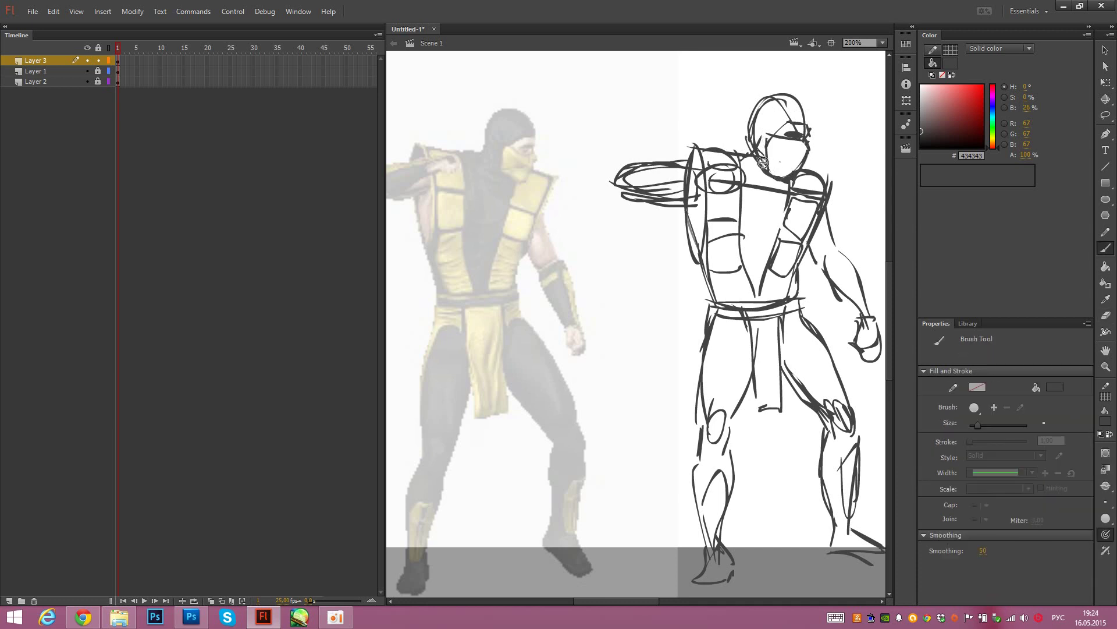
pyautogui.moveTo(798, 175); pyautogui.dragTo(769, 166)
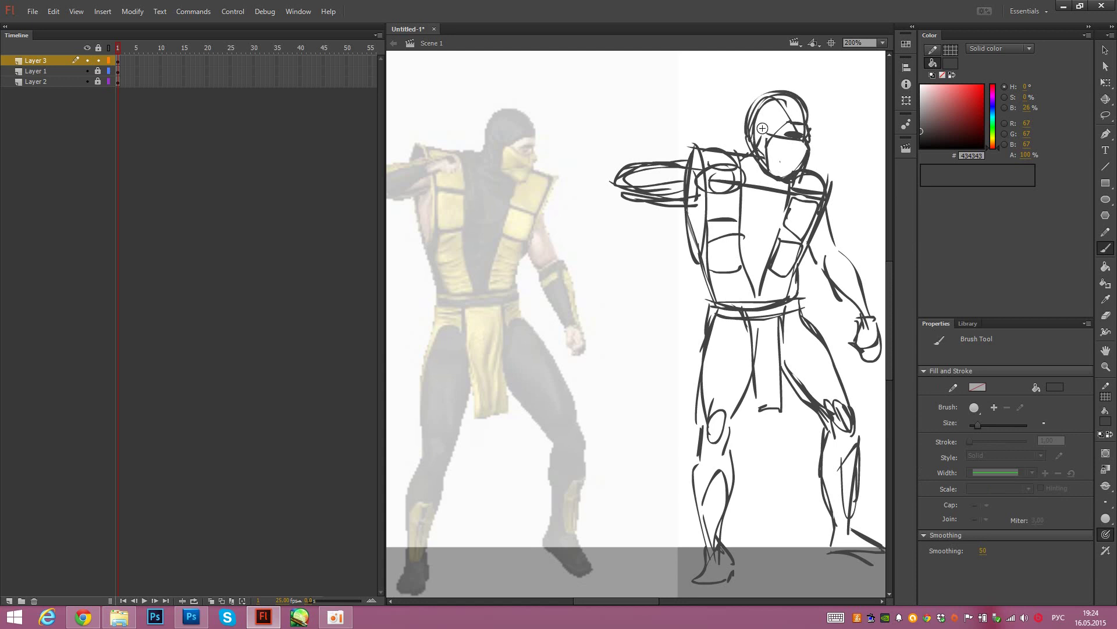
# Step: Erase the doubled lines of the hood and add neck and fold strokes on the upper chest
pyautogui.press('e')
pyautogui.press('b')
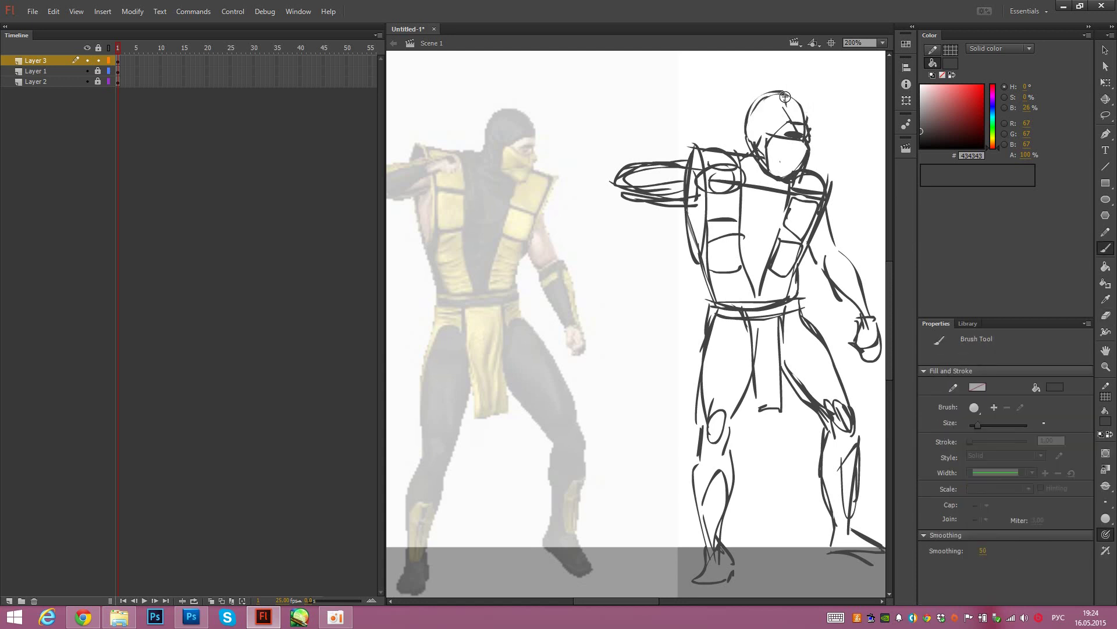
pyautogui.moveTo(756, 98)
pyautogui.mouseDown()
pyautogui.moveTo(749, 153)
pyautogui.moveTo(772, 187)
pyautogui.moveTo(760, 219)
pyautogui.moveTo(767, 254)
pyautogui.mouseUp()
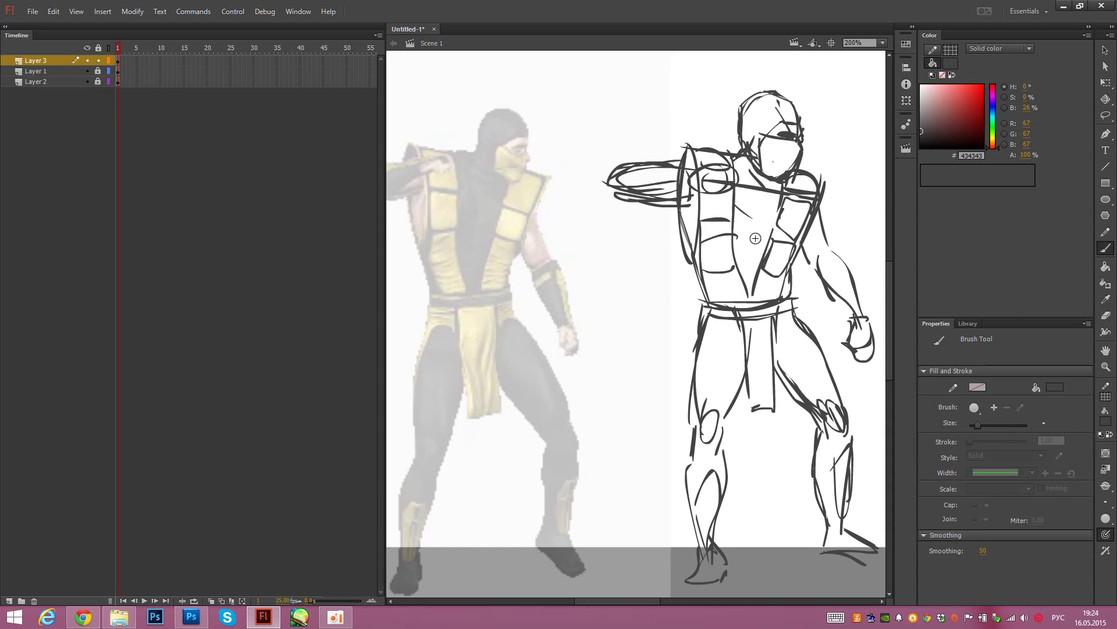
pyautogui.moveTo(776, 208); pyautogui.dragTo(739, 192)
# Step: Refine the left knee, then erase the right knee's ovals and redraw that knee with simpler contour strokes
pyautogui.moveTo(688, 376); pyautogui.dragTo(722, 356)
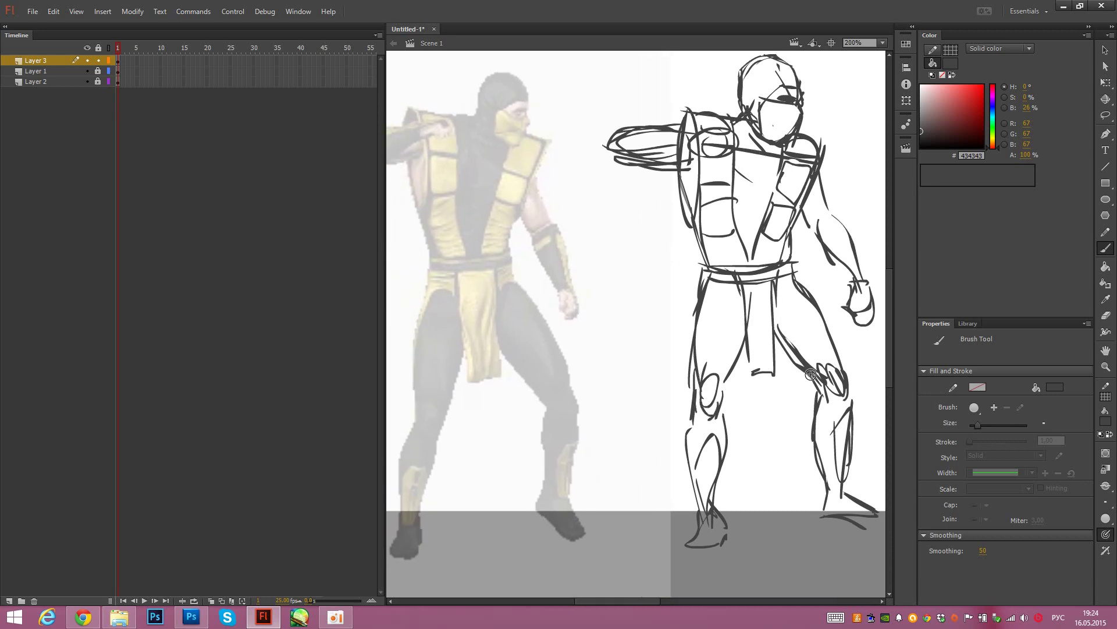
pyautogui.press('e')
pyautogui.moveTo(825, 373)
pyautogui.mouseDown()
pyautogui.moveTo(837, 402)
pyautogui.moveTo(845, 374)
pyautogui.mouseUp()
pyautogui.press('b')
pyautogui.moveTo(801, 337); pyautogui.dragTo(810, 341)
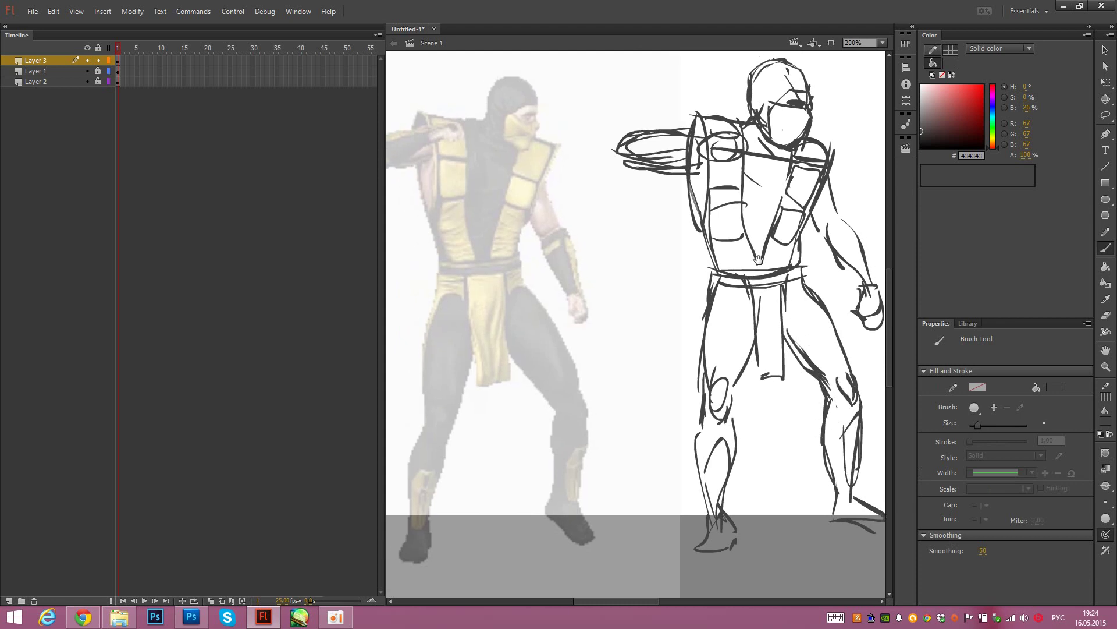
# Step: Reinforce the hanging cloth's edges and bottom hem, and add curved strokes at the top of the thighs
pyautogui.moveTo(758, 259); pyautogui.dragTo(751, 386)
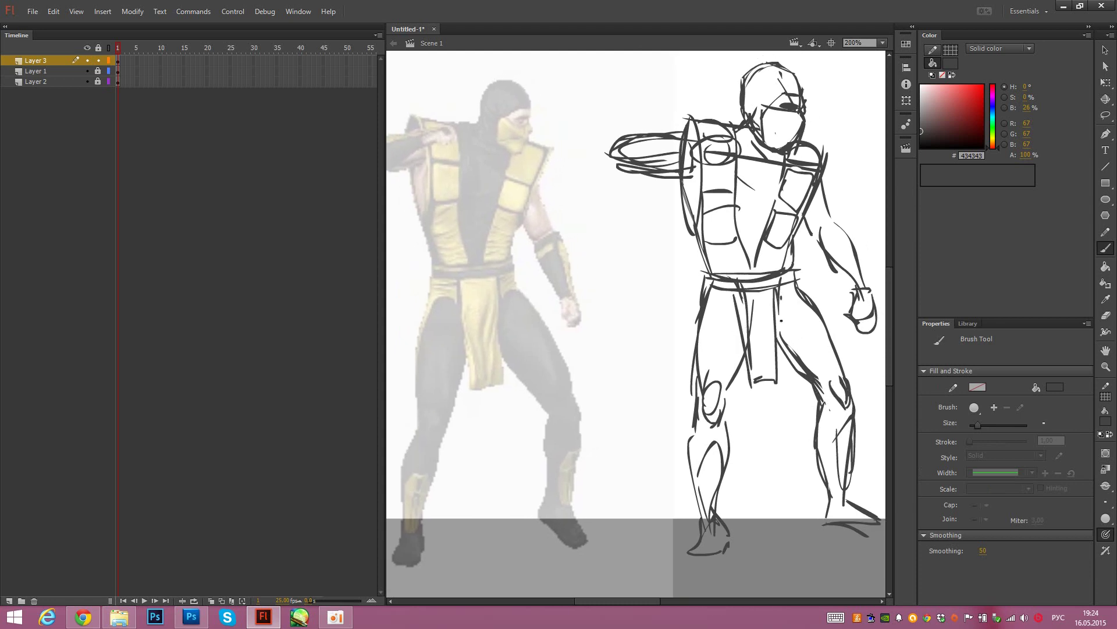
pyautogui.moveTo(781, 299); pyautogui.dragTo(783, 384)
pyautogui.moveTo(784, 385); pyautogui.dragTo(755, 384)
pyautogui.moveTo(716, 299); pyautogui.dragTo(742, 312)
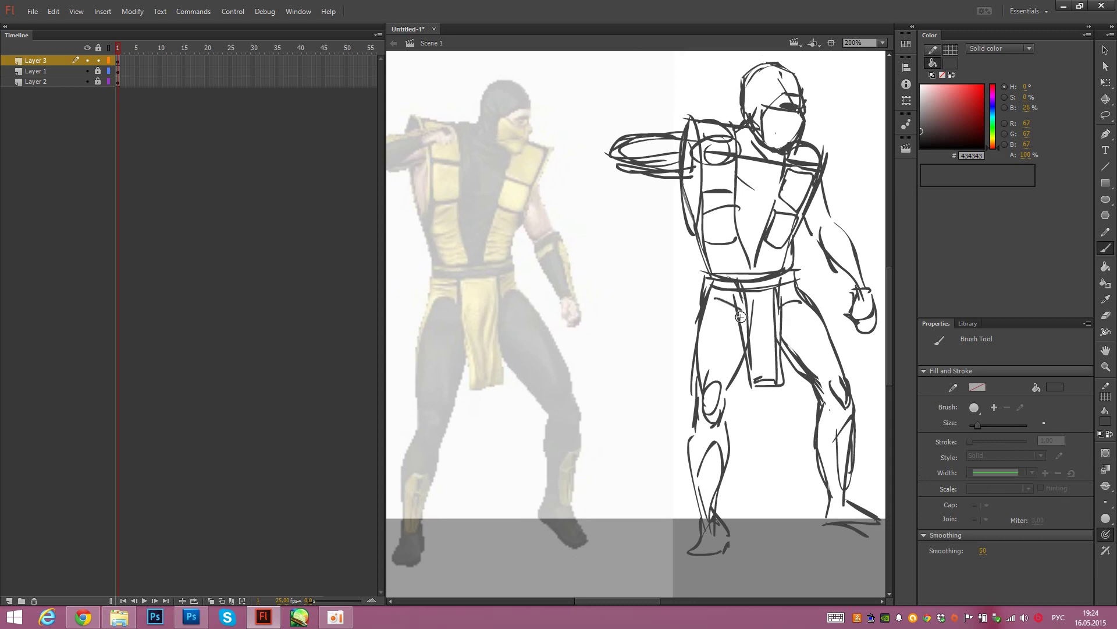
# Step: Select the whole sketch, view the stage at 100%, move the sketch over the faded ninja and scale it to about 224 x 420 px
pyautogui.moveTo(842, 193)
pyautogui.mouseDown()
pyautogui.moveTo(734, 193)
pyautogui.moveTo(733, 217)
pyautogui.mouseUp()
pyautogui.press('v')
pyautogui.moveTo(822, 130)
pyautogui.mouseDown()
pyautogui.moveTo(518, 605)
pyautogui.moveTo(466, 605)
pyautogui.mouseUp()
pyautogui.press('q')
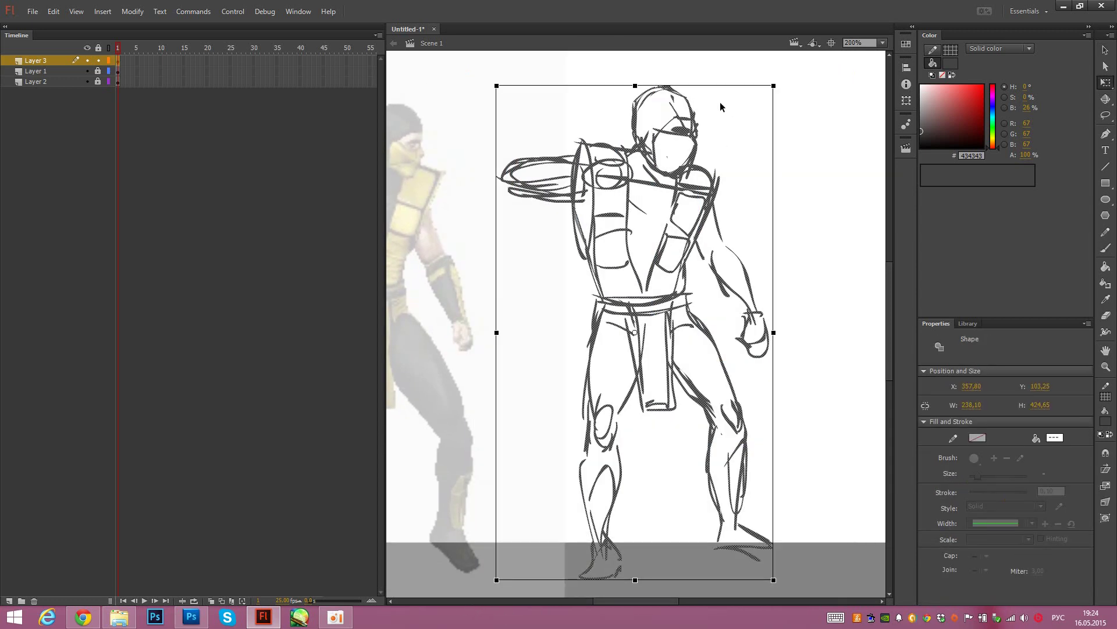
pyautogui.click(882, 45)
pyautogui.click(860, 117)
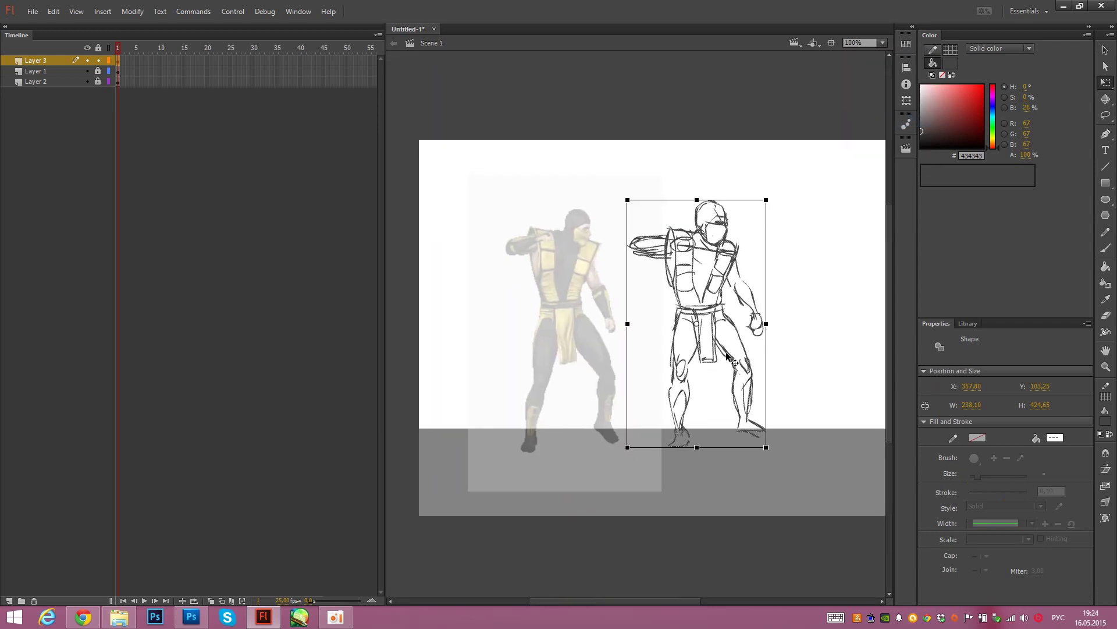
pyautogui.moveTo(727, 356); pyautogui.dragTo(585, 366)
pyautogui.moveTo(632, 217); pyautogui.dragTo(638, 217)
pyautogui.moveTo(686, 277); pyautogui.dragTo(700, 344)
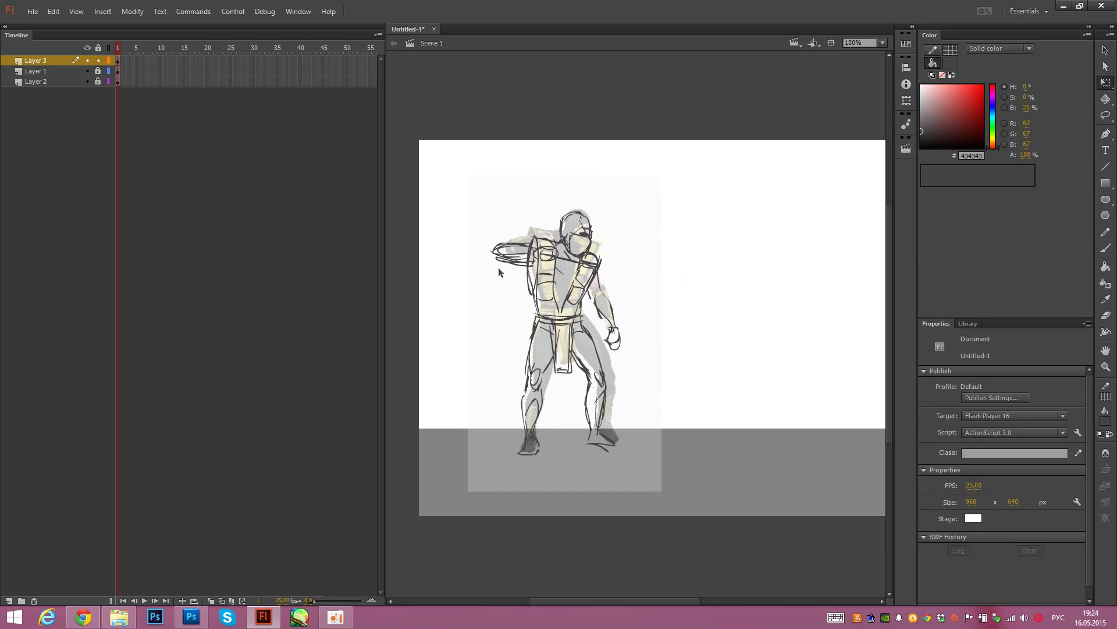
# Step: Unlock Layer 1 and move the ninja reference to the right of the sketch
pyautogui.click(98, 71)
pyautogui.click(118, 71)
pyautogui.press('v')
pyautogui.moveTo(619, 276)
pyautogui.mouseDown()
pyautogui.moveTo(804, 294)
pyautogui.moveTo(793, 280)
pyautogui.mouseUp()
pyautogui.press('q')
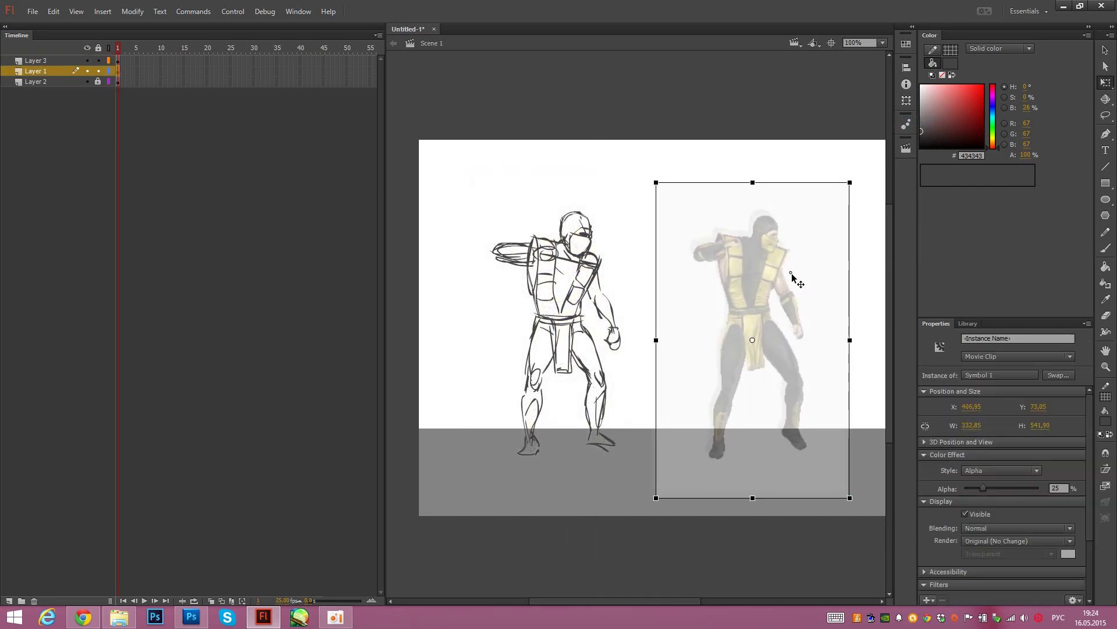
# Step: Set the ninja symbol's color effect style to None and deselect it
pyautogui.click(968, 470)
pyautogui.click(978, 483)
pyautogui.click(859, 501)
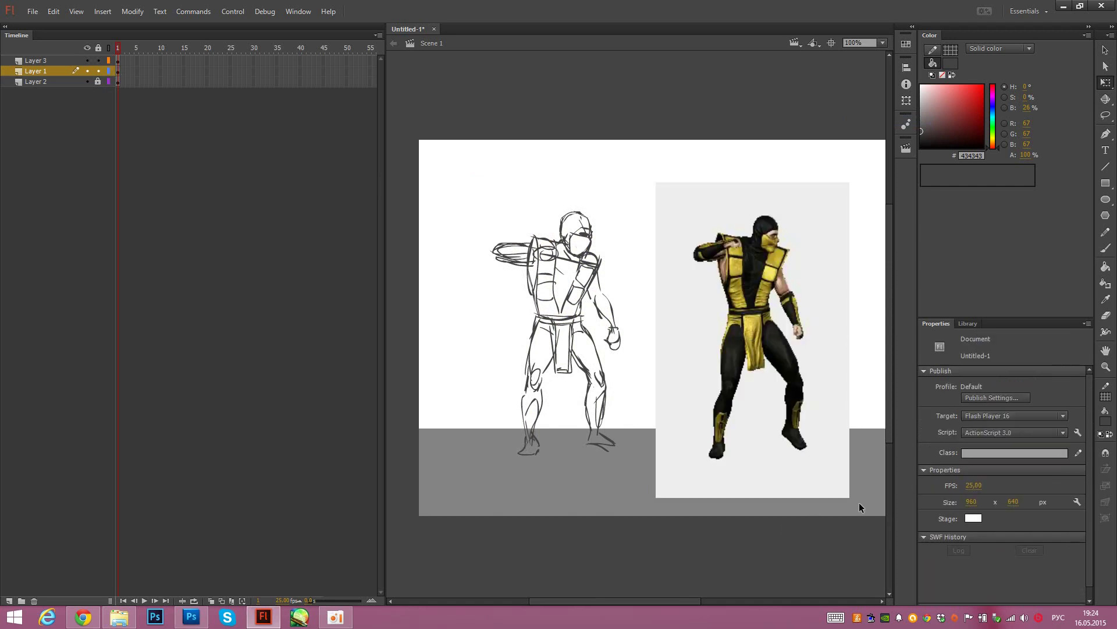
# Step: Thicken the sketch's outlines with the Brush along the legs, the right foot, the torso's left side and the hood
pyautogui.moveTo(461, 161); pyautogui.dragTo(649, 459)
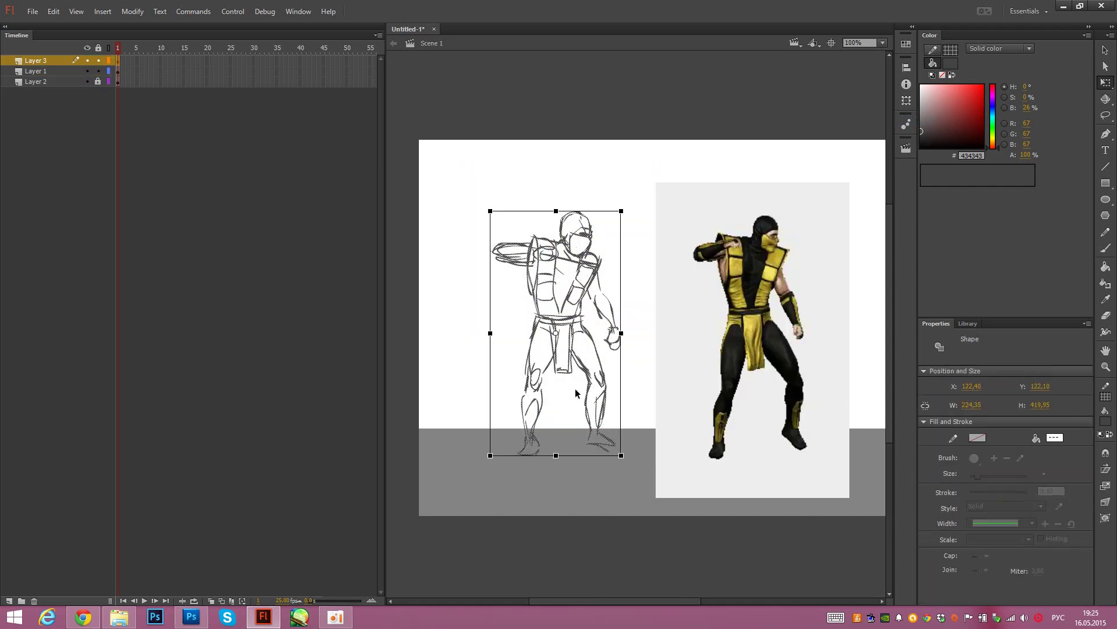
pyautogui.click(560, 407)
pyautogui.press('b')
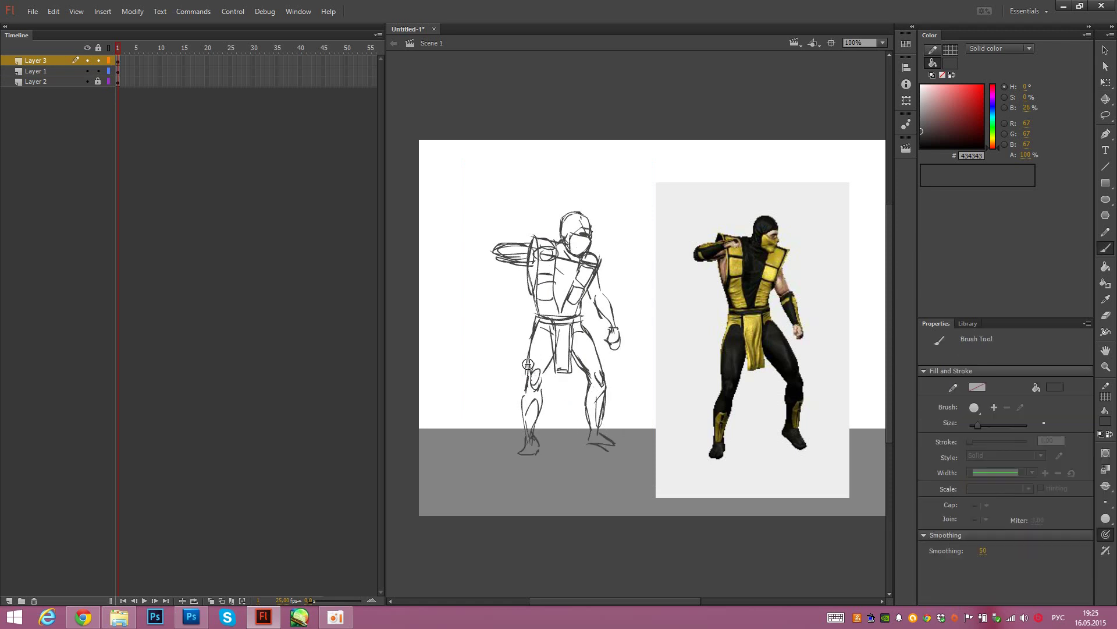
pyautogui.moveTo(536, 330)
pyautogui.mouseDown()
pyautogui.moveTo(527, 366)
pyautogui.moveTo(589, 389)
pyautogui.mouseUp()
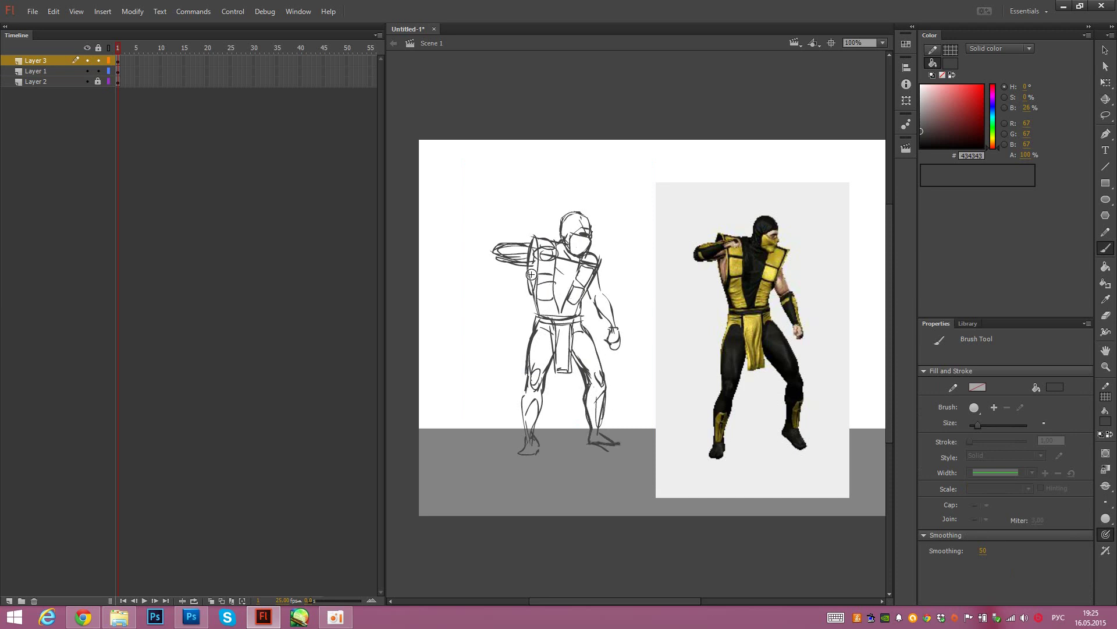
pyautogui.moveTo(531, 275); pyautogui.dragTo(539, 312)
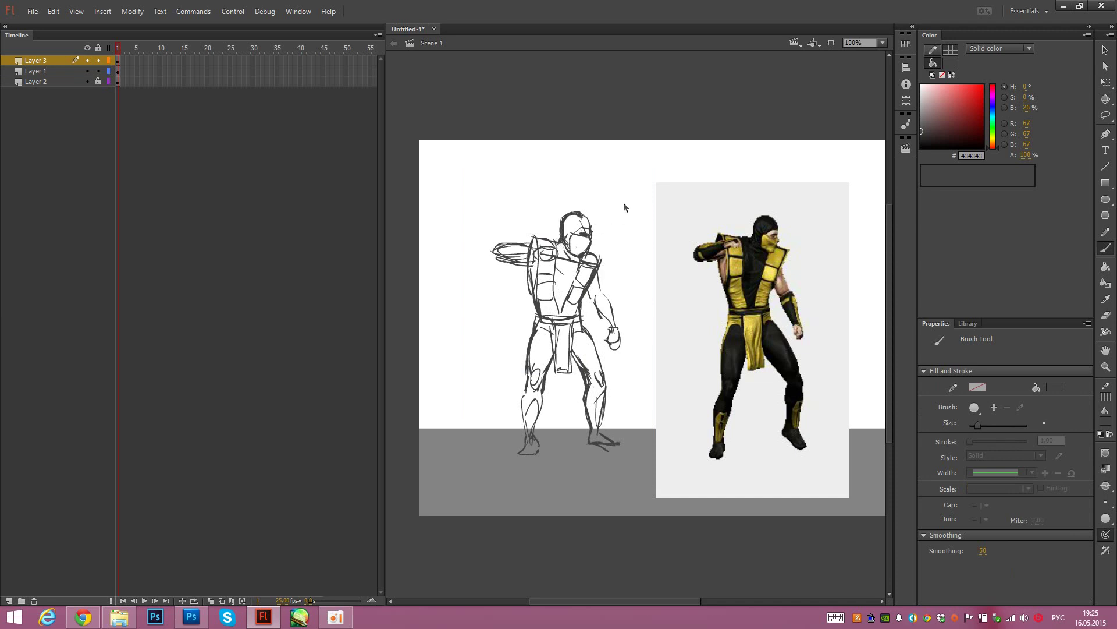
# Step: Select the entire sketch and convert it to a movie clip symbol
pyautogui.moveTo(642, 185)
pyautogui.mouseDown()
pyautogui.moveTo(611, 338)
pyautogui.moveTo(441, 459)
pyautogui.mouseUp()
pyautogui.press('q')
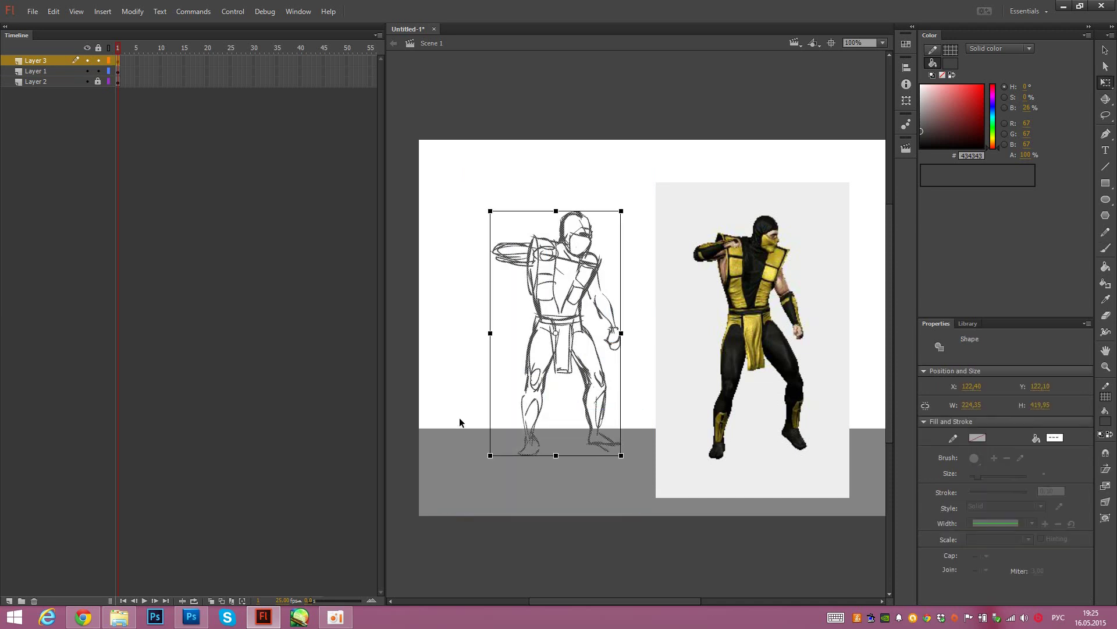
pyautogui.press('F8')
pyautogui.press('Return')
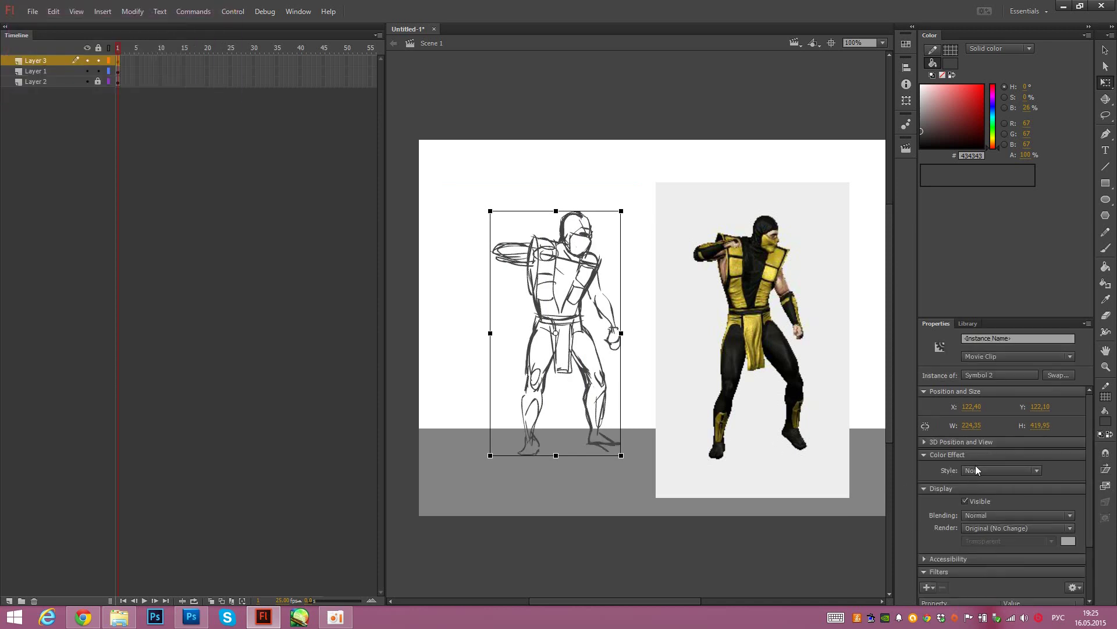
# Step: Fade the sketch symbol by applying an Alpha color effect of 6%
pyautogui.click(976, 466)
pyautogui.click(978, 528)
pyautogui.moveTo(978, 488); pyautogui.dragTo(969, 484)
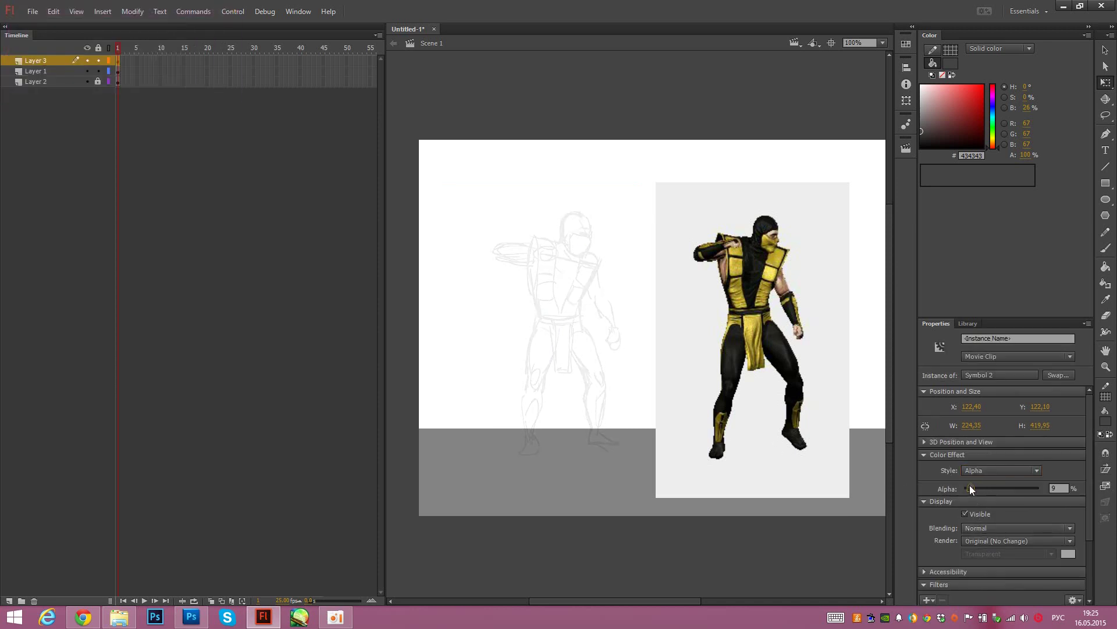
# Step: Lock Layer 3 and Layer 1, and add a new layer on top for the clean line art
pyautogui.click(884, 43)
pyautogui.click(869, 133)
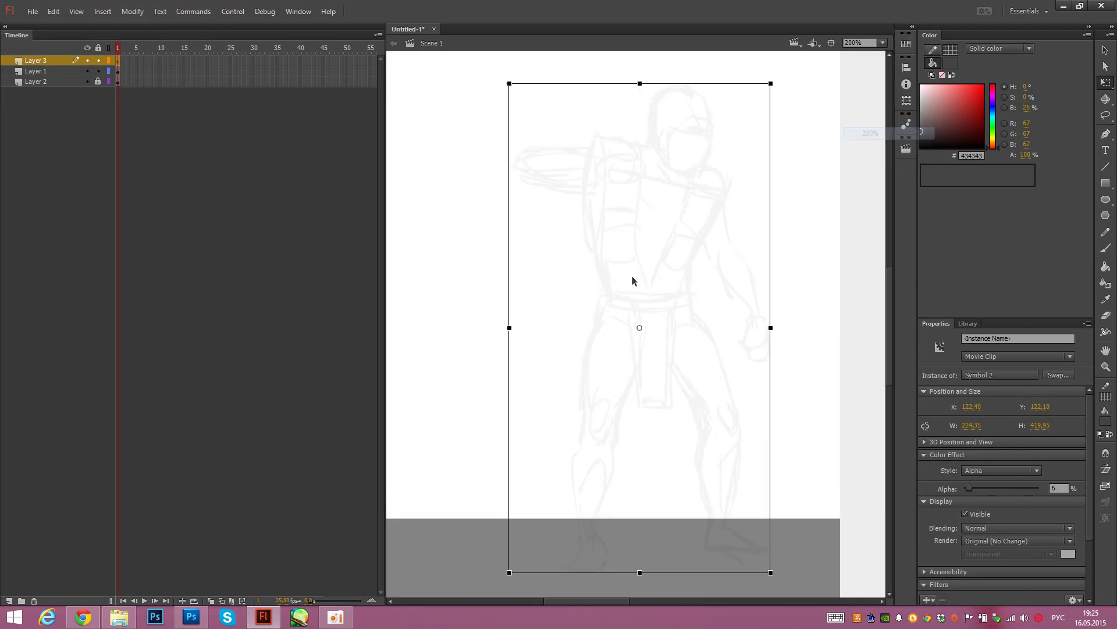
pyautogui.click(98, 60)
pyautogui.click(98, 71)
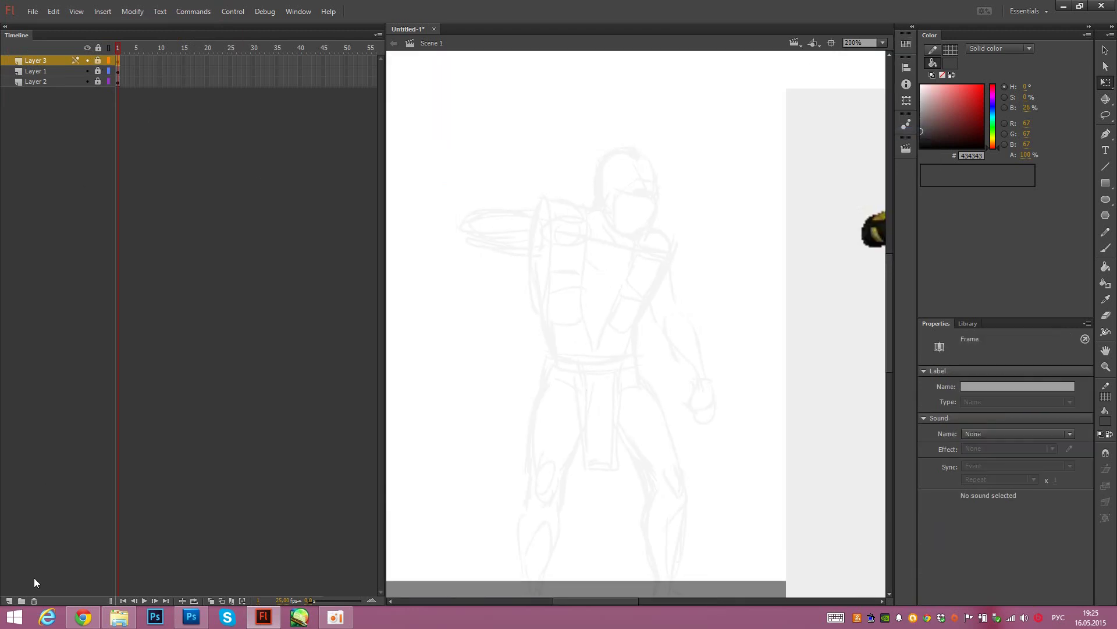
pyautogui.click(9, 601)
# Step: With a black Brush, ink the raised forearm's outer contour and the plate along its upper edge over the faded sketch
pyautogui.click(882, 44)
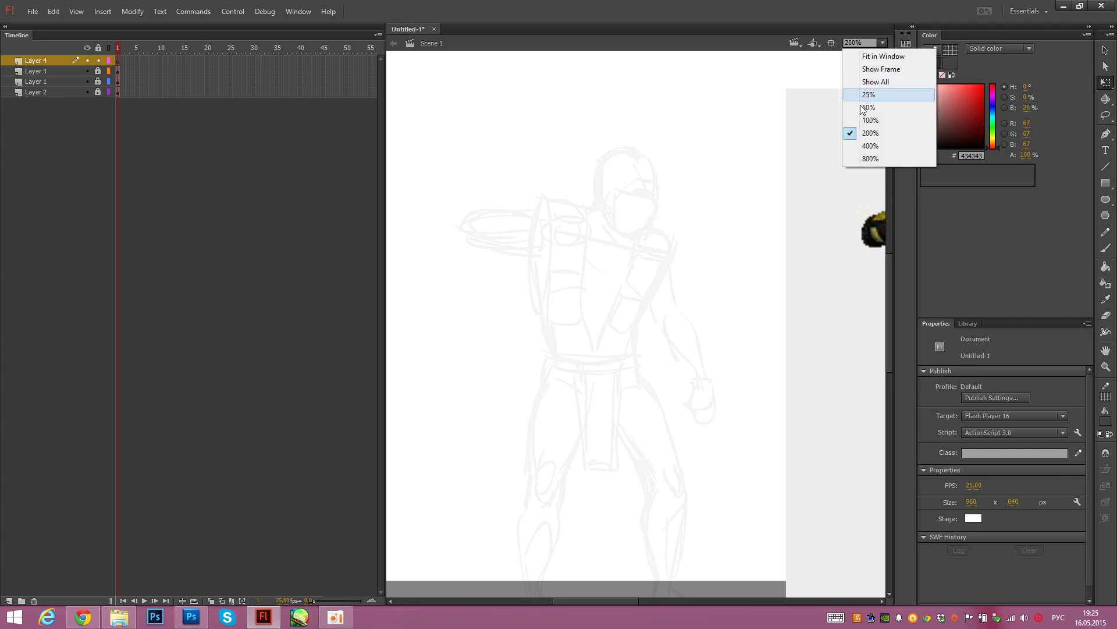
pyautogui.click(860, 146)
pyautogui.moveTo(633, 297); pyautogui.dragTo(750, 397)
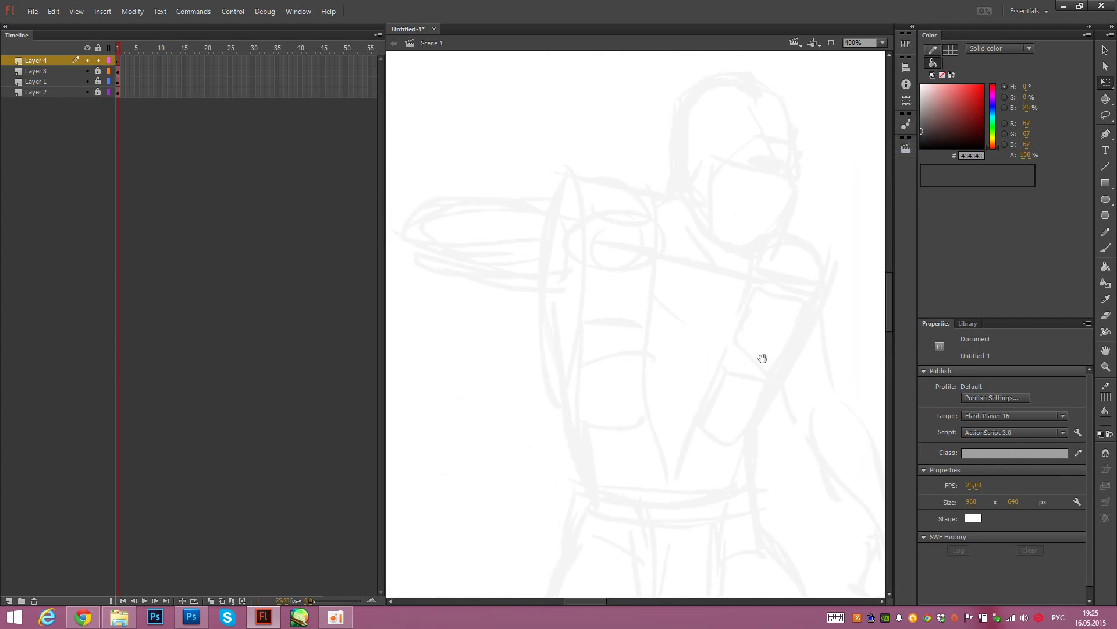
pyautogui.moveTo(762, 358)
pyautogui.mouseDown()
pyautogui.moveTo(651, 322)
pyautogui.moveTo(520, 408)
pyautogui.moveTo(487, 357)
pyautogui.moveTo(873, 404)
pyautogui.moveTo(880, 393)
pyautogui.mouseUp()
pyautogui.moveTo(644, 365); pyautogui.dragTo(785, 275)
pyautogui.press('b')
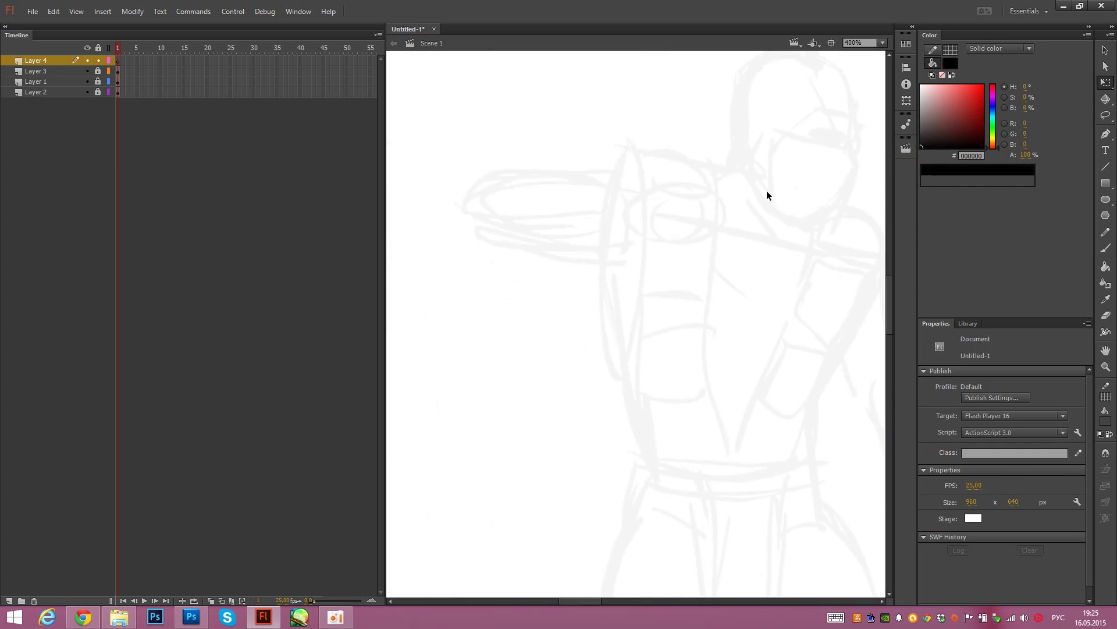
pyautogui.moveTo(472, 200)
pyautogui.mouseDown()
pyautogui.moveTo(512, 237)
pyautogui.moveTo(598, 230)
pyautogui.mouseUp()
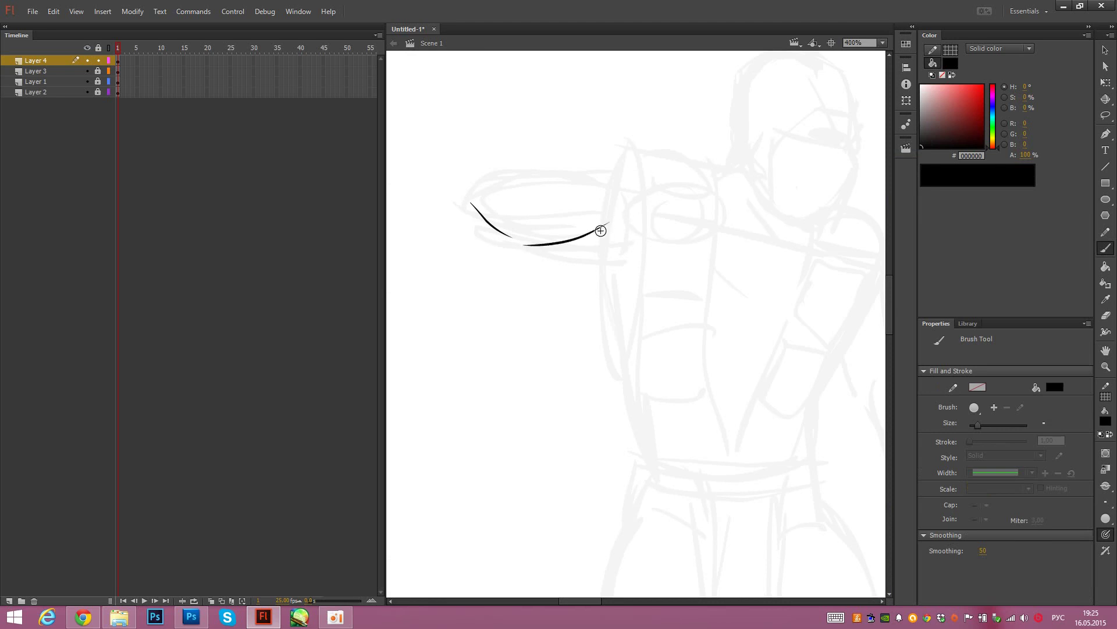
pyautogui.hotkey('ctrl', 'z')
pyautogui.moveTo(516, 242)
pyautogui.mouseDown()
pyautogui.moveTo(603, 215)
pyautogui.moveTo(598, 227)
pyautogui.moveTo(638, 227)
pyautogui.mouseUp()
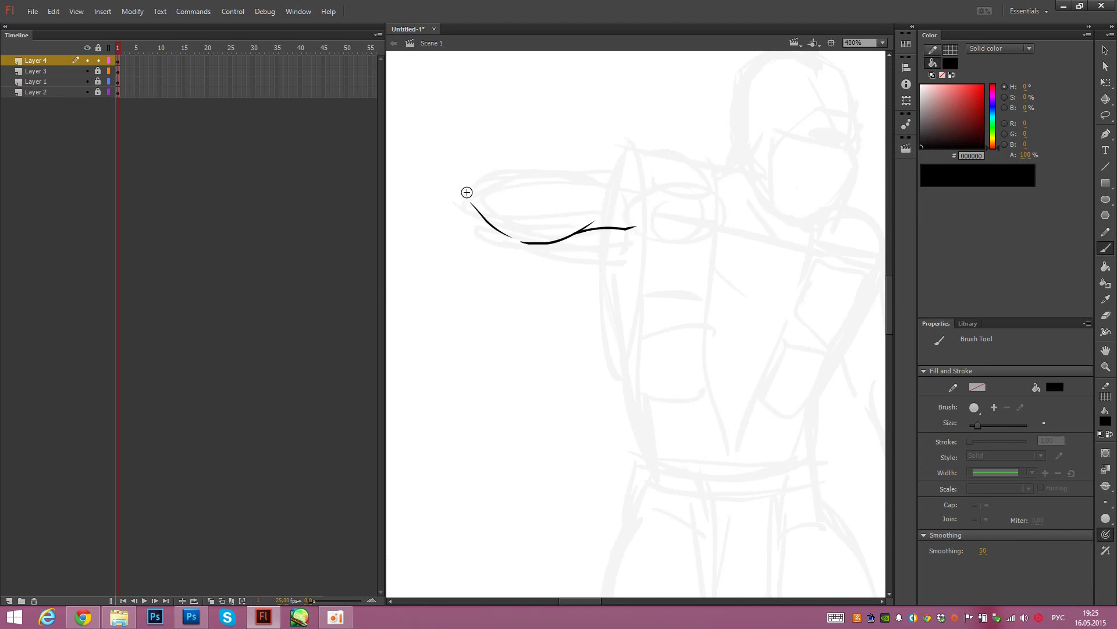
pyautogui.moveTo(465, 195)
pyautogui.mouseDown()
pyautogui.moveTo(510, 174)
pyautogui.moveTo(571, 198)
pyautogui.mouseUp()
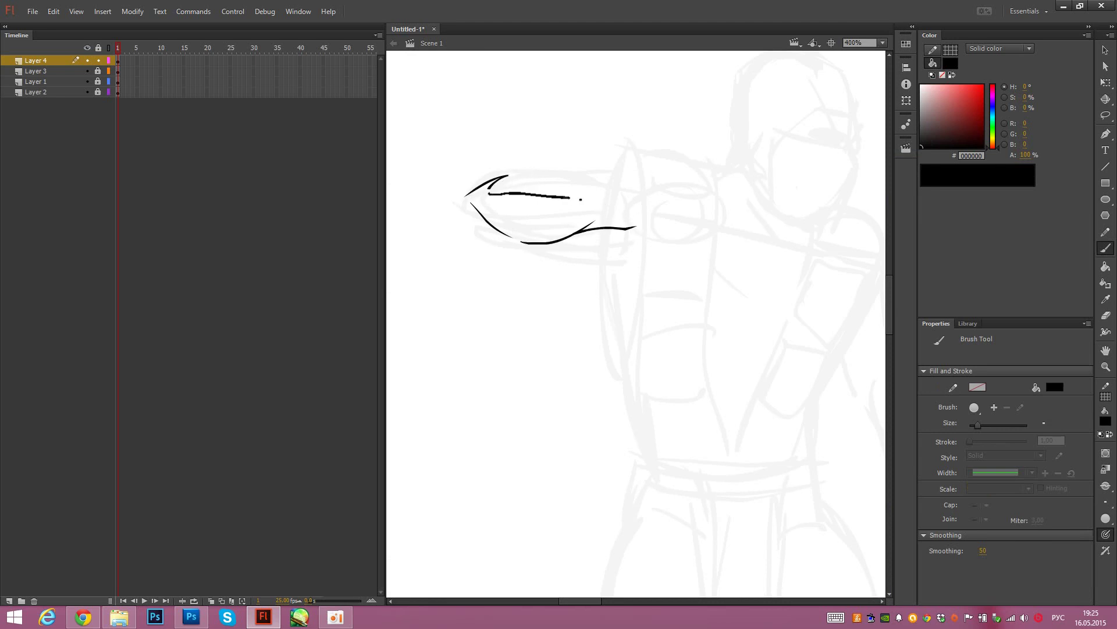
pyautogui.moveTo(500, 174); pyautogui.dragTo(591, 201)
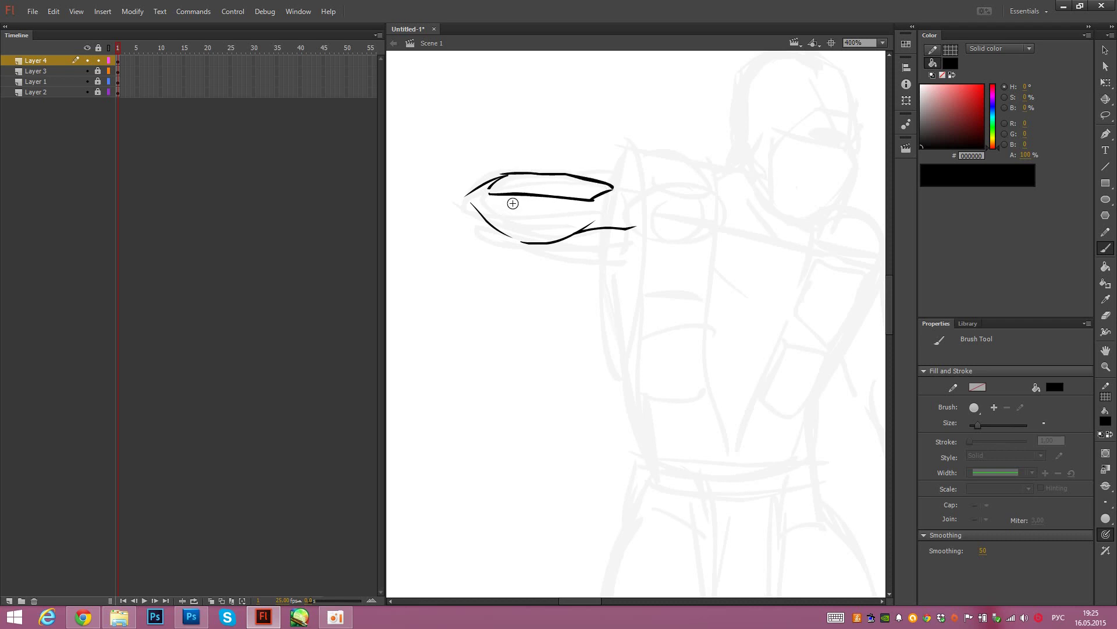
# Step: Draw the curved cross bands of the forearm guard below the upper plate
pyautogui.moveTo(504, 196)
pyautogui.mouseDown()
pyautogui.moveTo(517, 223)
pyautogui.moveTo(498, 231)
pyautogui.mouseUp()
pyautogui.hotkey('ctrl', 'z')
pyautogui.moveTo(515, 196); pyautogui.dragTo(524, 245)
pyautogui.moveTo(566, 200); pyautogui.dragTo(574, 226)
# Step: Check the reference's raised arm, and ink the wrist, fist and fingers at the end of the forearm
pyautogui.moveTo(821, 219); pyautogui.dragTo(514, 274)
pyautogui.moveTo(839, 250); pyautogui.dragTo(461, 268)
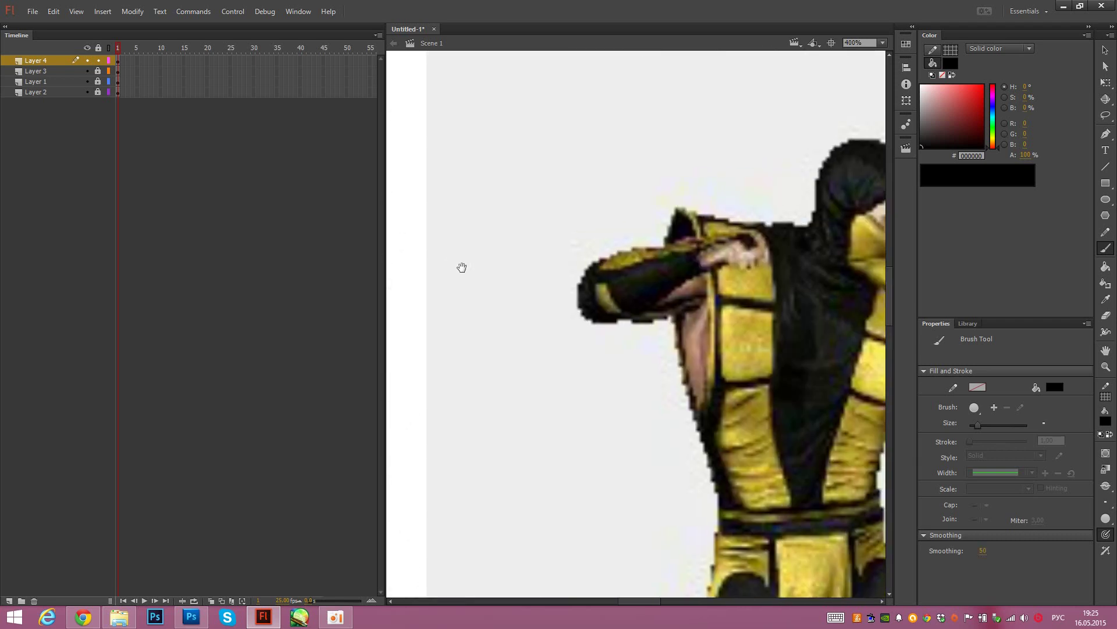
pyautogui.moveTo(584, 275); pyautogui.dragTo(946, 256)
pyautogui.moveTo(489, 297)
pyautogui.mouseDown()
pyautogui.moveTo(696, 302)
pyautogui.moveTo(741, 314)
pyautogui.mouseUp()
pyautogui.moveTo(540, 270); pyautogui.dragTo(546, 294)
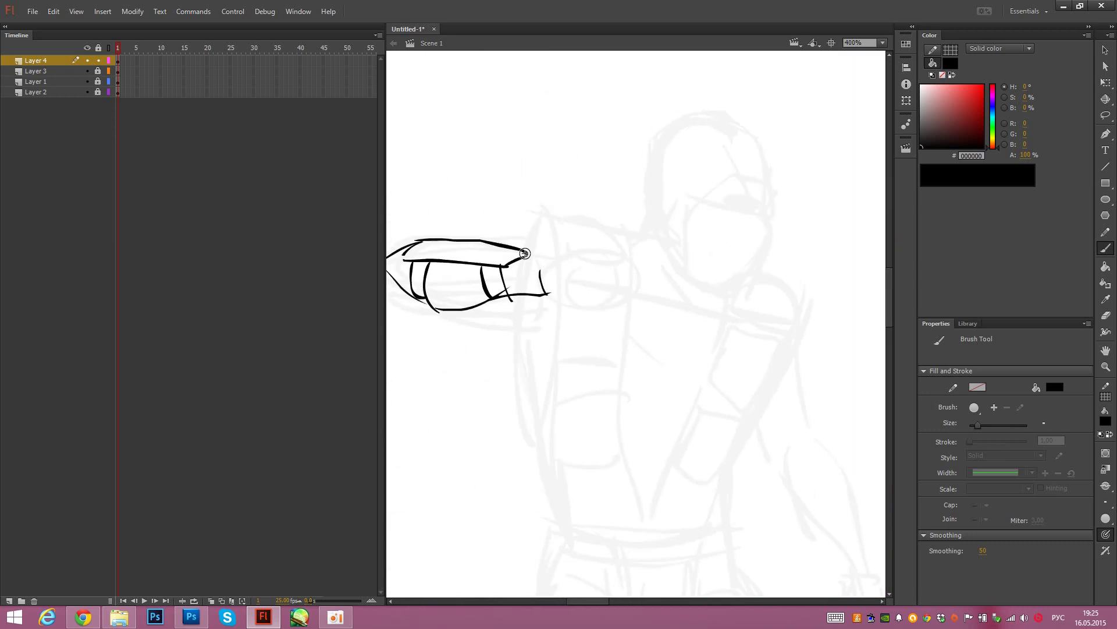
pyautogui.moveTo(563, 255)
pyautogui.mouseDown()
pyautogui.moveTo(617, 247)
pyautogui.moveTo(642, 287)
pyautogui.mouseUp()
pyautogui.hotkey('ctrl', 'z')
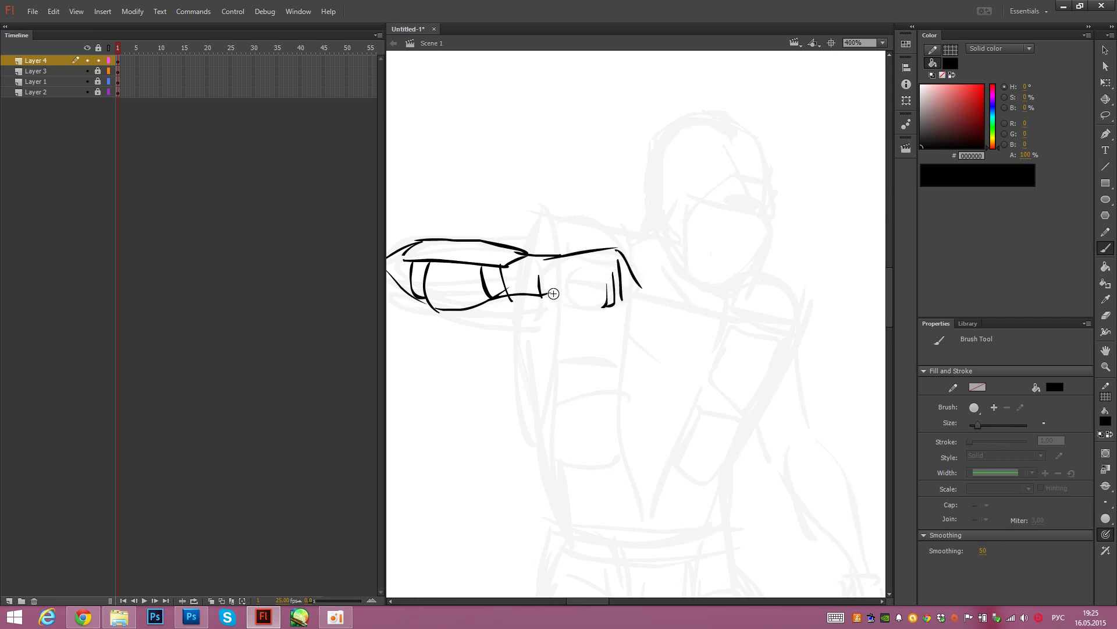
pyautogui.moveTo(580, 296); pyautogui.dragTo(605, 304)
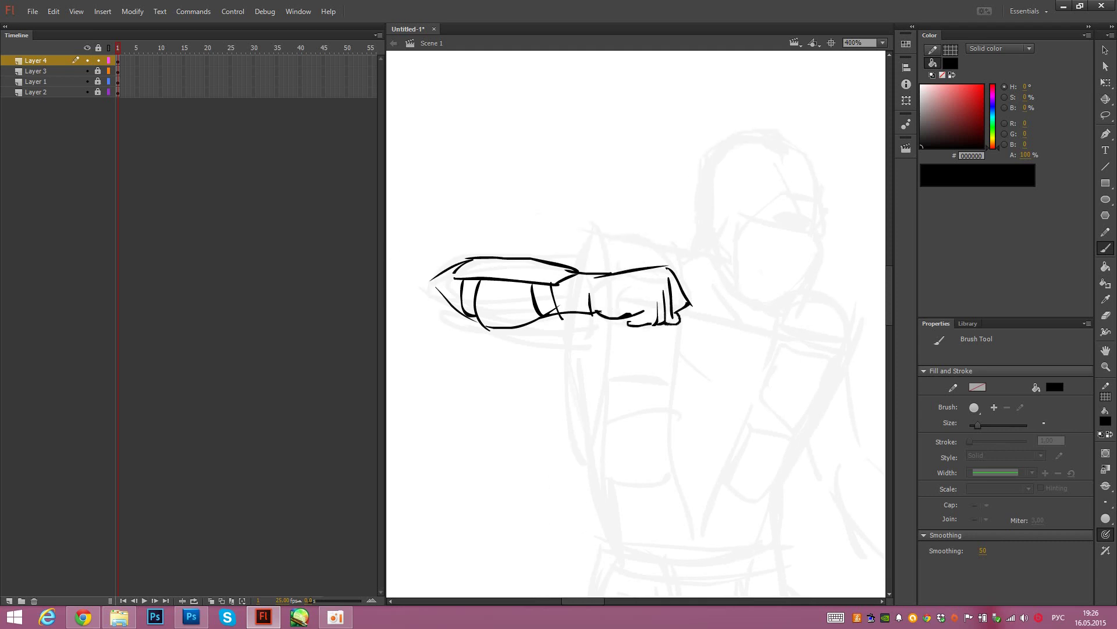
# Step: Reinforce the raised forearm's upper contour and add the upper arm's lines beneath the forearm
pyautogui.moveTo(463, 258); pyautogui.dragTo(575, 268)
pyautogui.hotkey('ctrl', 'z')
pyautogui.moveTo(464, 254); pyautogui.dragTo(616, 266)
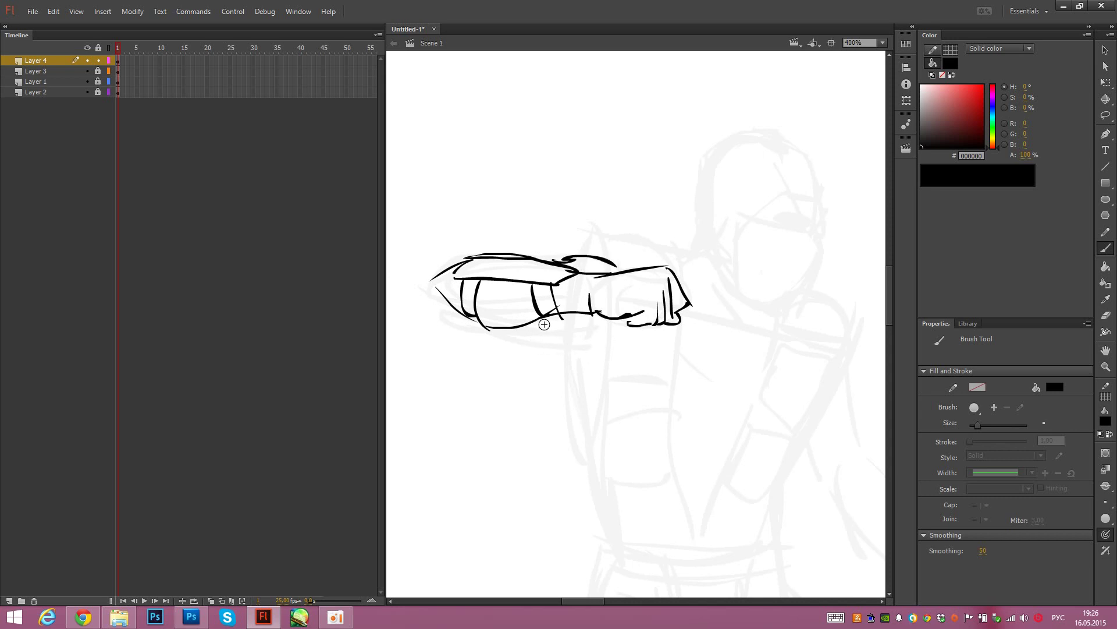
pyautogui.moveTo(543, 324); pyautogui.dragTo(608, 339)
pyautogui.moveTo(529, 323)
pyautogui.mouseDown()
pyautogui.moveTo(573, 320)
pyautogui.moveTo(610, 348)
pyautogui.mouseUp()
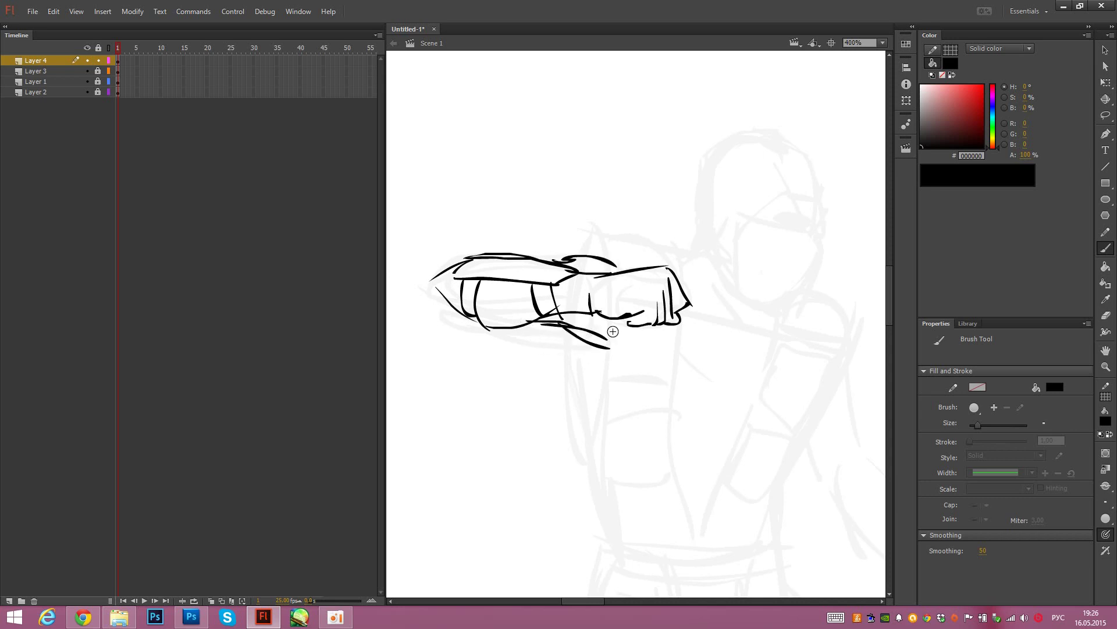
# Step: Ink the shoulder pad behind the fist, the torso side below the raised arm and the edges of the adjoining vest strap
pyautogui.moveTo(595, 248); pyautogui.dragTo(618, 271)
pyautogui.moveTo(617, 321); pyautogui.dragTo(599, 447)
pyautogui.moveTo(570, 337); pyautogui.dragTo(572, 383)
pyautogui.moveTo(581, 431); pyautogui.dragTo(595, 463)
pyautogui.moveTo(588, 348); pyautogui.dragTo(601, 479)
pyautogui.moveTo(594, 481)
pyautogui.mouseDown()
pyautogui.moveTo(549, 367)
pyautogui.moveTo(576, 433)
pyautogui.mouseUp()
pyautogui.moveTo(633, 269); pyautogui.dragTo(614, 310)
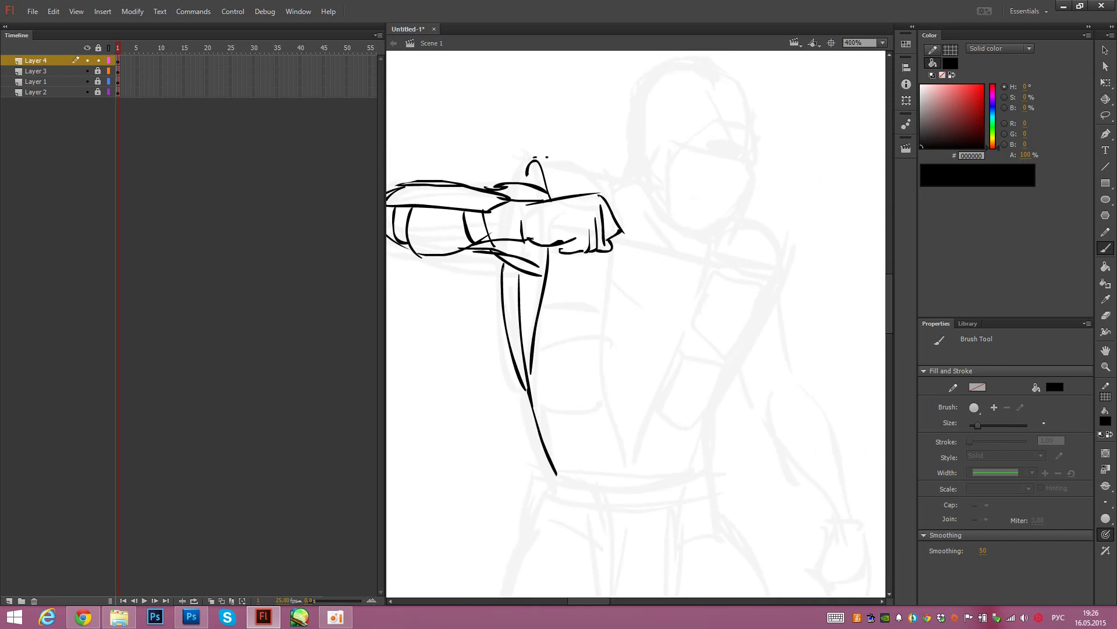
pyautogui.moveTo(536, 157)
pyautogui.mouseDown()
pyautogui.moveTo(615, 179)
pyautogui.moveTo(611, 386)
pyautogui.moveTo(626, 454)
pyautogui.mouseUp()
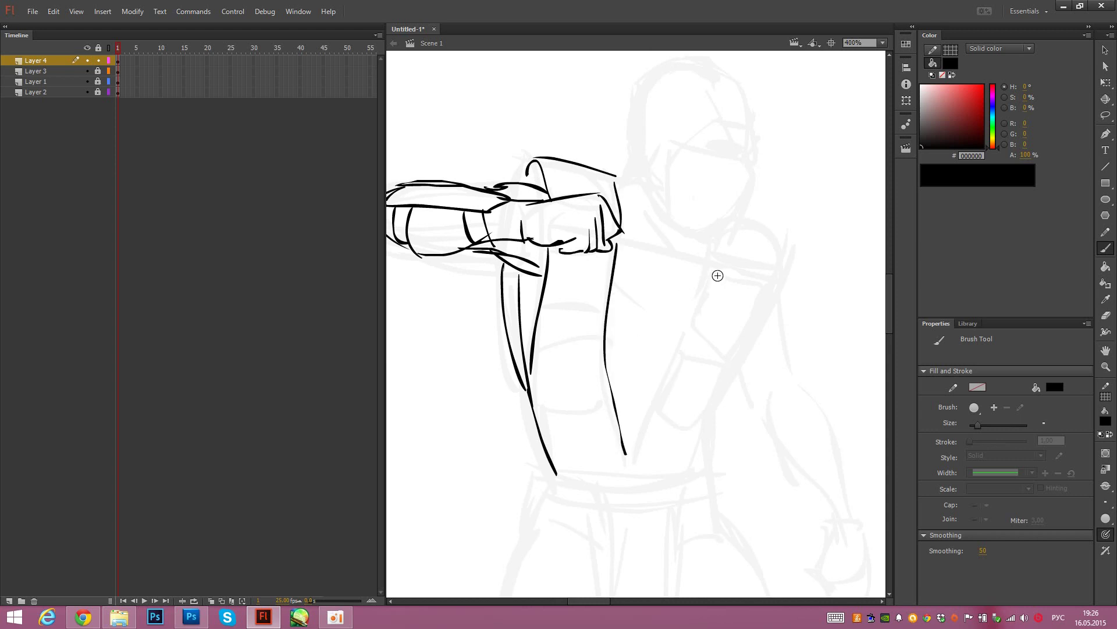
# Step: Ink the opposite shoulder edge and both long edges of its vest strap down to the waist
pyautogui.moveTo(718, 231)
pyautogui.mouseDown()
pyautogui.moveTo(639, 456)
pyautogui.moveTo(799, 248)
pyautogui.mouseUp()
pyautogui.moveTo(788, 250)
pyautogui.mouseDown()
pyautogui.moveTo(772, 340)
pyautogui.moveTo(715, 416)
pyautogui.mouseUp()
pyautogui.moveTo(740, 378); pyautogui.dragTo(707, 476)
# Step: Draw two stacked rounded armor panels inside each of the two vest straps
pyautogui.moveTo(587, 352); pyautogui.dragTo(600, 356)
pyautogui.moveTo(540, 359)
pyautogui.mouseDown()
pyautogui.moveTo(571, 421)
pyautogui.moveTo(602, 414)
pyautogui.mouseUp()
pyautogui.moveTo(596, 357); pyautogui.dragTo(608, 423)
pyautogui.moveTo(684, 359)
pyautogui.mouseDown()
pyautogui.moveTo(677, 378)
pyautogui.moveTo(731, 385)
pyautogui.moveTo(691, 360)
pyautogui.mouseUp()
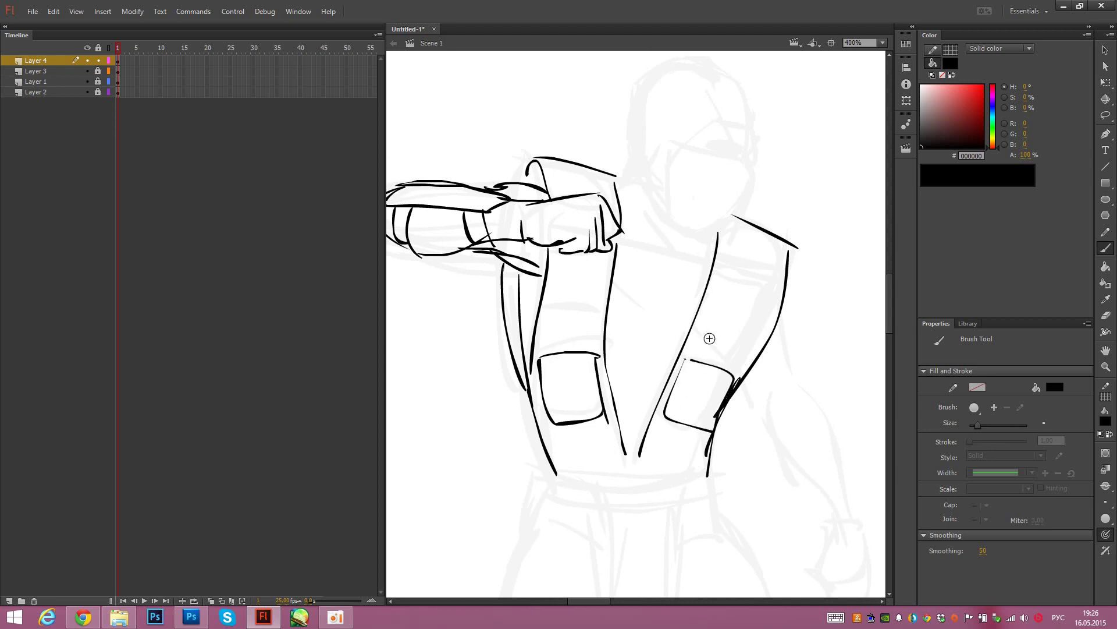
pyautogui.moveTo(718, 285)
pyautogui.mouseDown()
pyautogui.moveTo(690, 347)
pyautogui.moveTo(749, 364)
pyautogui.moveTo(773, 299)
pyautogui.mouseUp()
pyautogui.moveTo(725, 284); pyautogui.dragTo(769, 299)
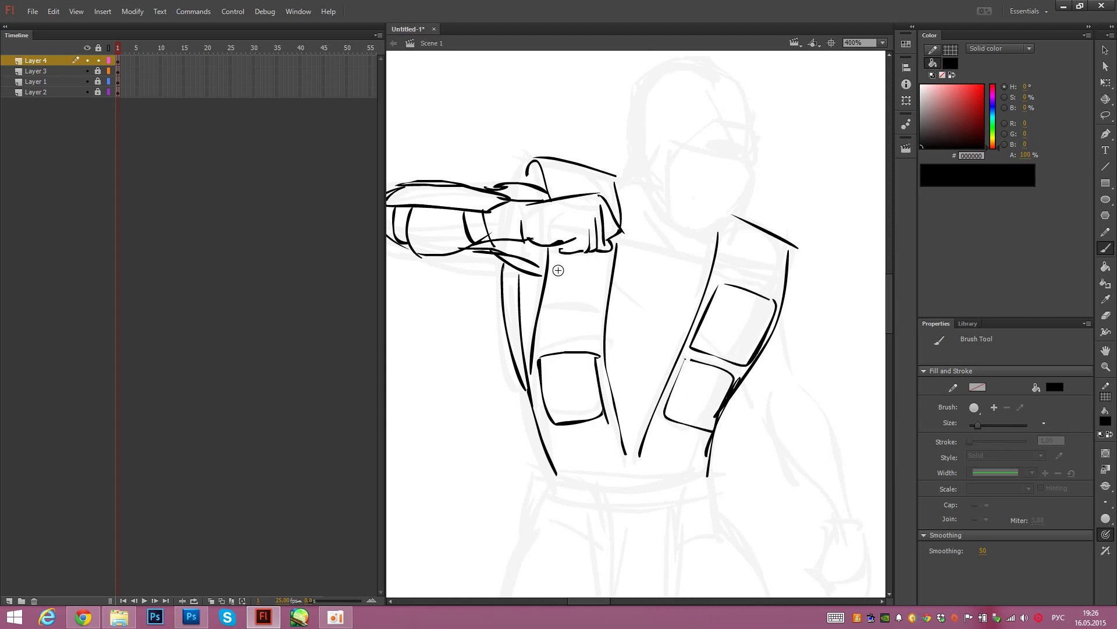
pyautogui.moveTo(558, 269)
pyautogui.mouseDown()
pyautogui.moveTo(546, 343)
pyautogui.moveTo(595, 344)
pyautogui.mouseUp()
pyautogui.moveTo(606, 267); pyautogui.dragTo(595, 347)
pyautogui.moveTo(561, 269); pyautogui.dragTo(608, 265)
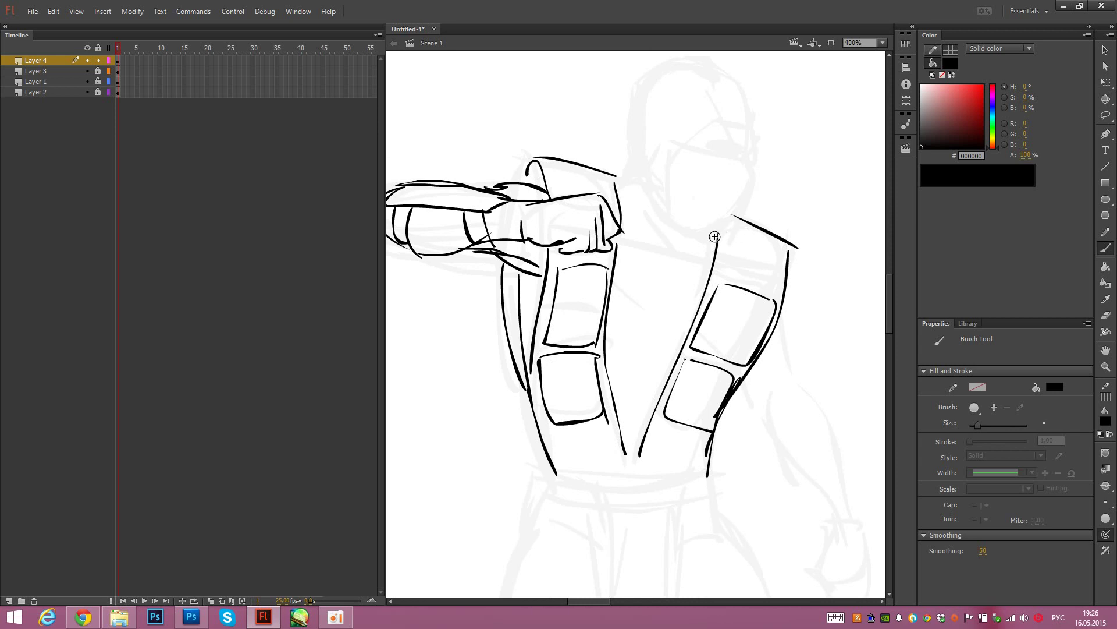
# Step: Draw the top armor panels inside both shoulder pads
pyautogui.moveTo(731, 226); pyautogui.dragTo(724, 273)
pyautogui.moveTo(783, 249); pyautogui.dragTo(783, 243)
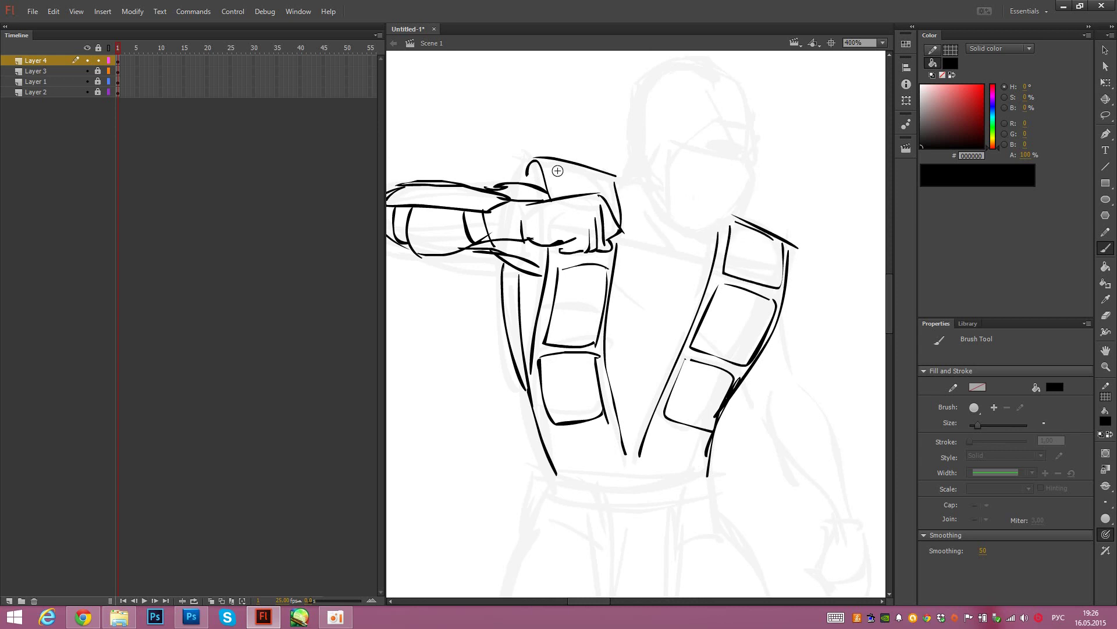
pyautogui.moveTo(596, 179); pyautogui.dragTo(606, 176)
pyautogui.moveTo(560, 250); pyautogui.dragTo(568, 255)
pyautogui.moveTo(765, 270); pyautogui.dragTo(747, 276)
# Step: Ink the neck folds, the hood's rounded outline and the brow edge of the face opening
pyautogui.moveTo(689, 315); pyautogui.dragTo(730, 304)
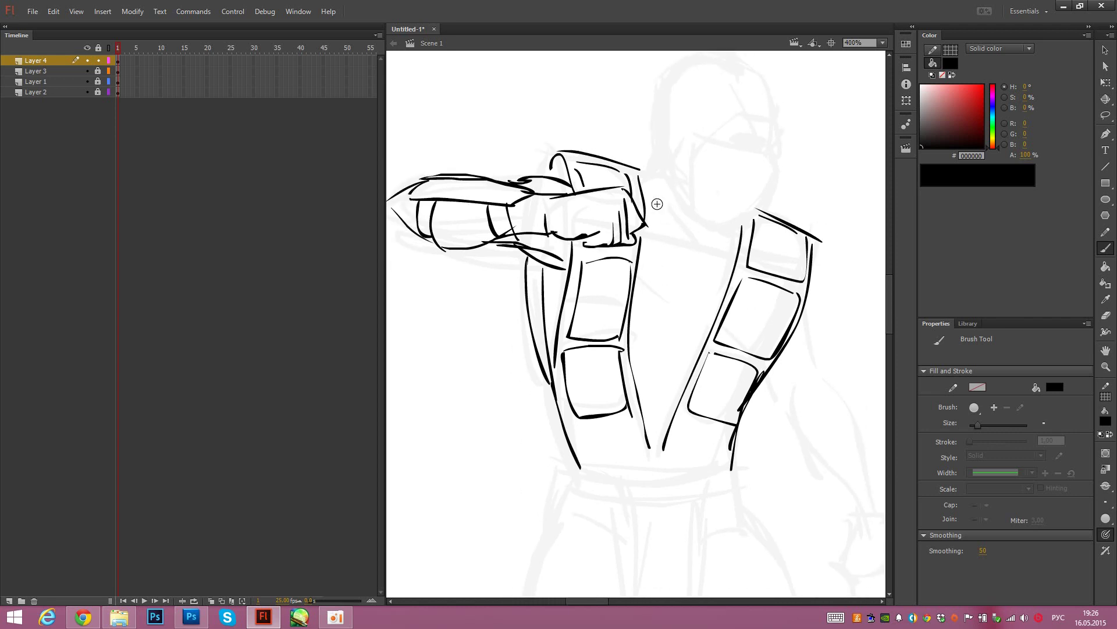
pyautogui.scroll(2, 657, 174)
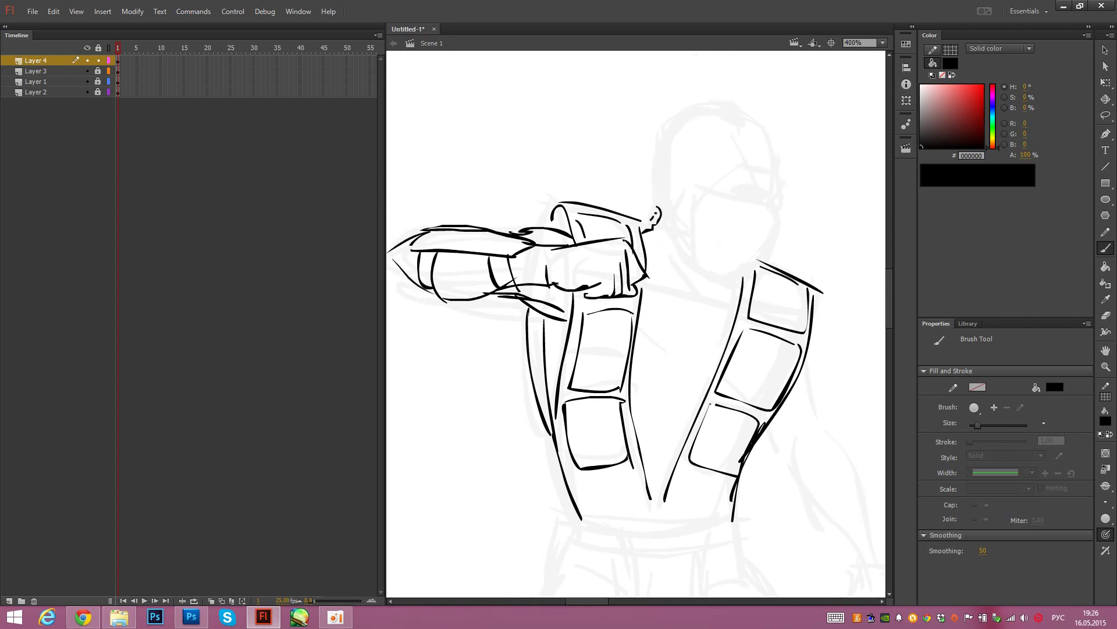
pyautogui.moveTo(659, 186)
pyautogui.mouseDown()
pyautogui.moveTo(665, 129)
pyautogui.moveTo(721, 108)
pyautogui.moveTo(775, 174)
pyautogui.mouseUp()
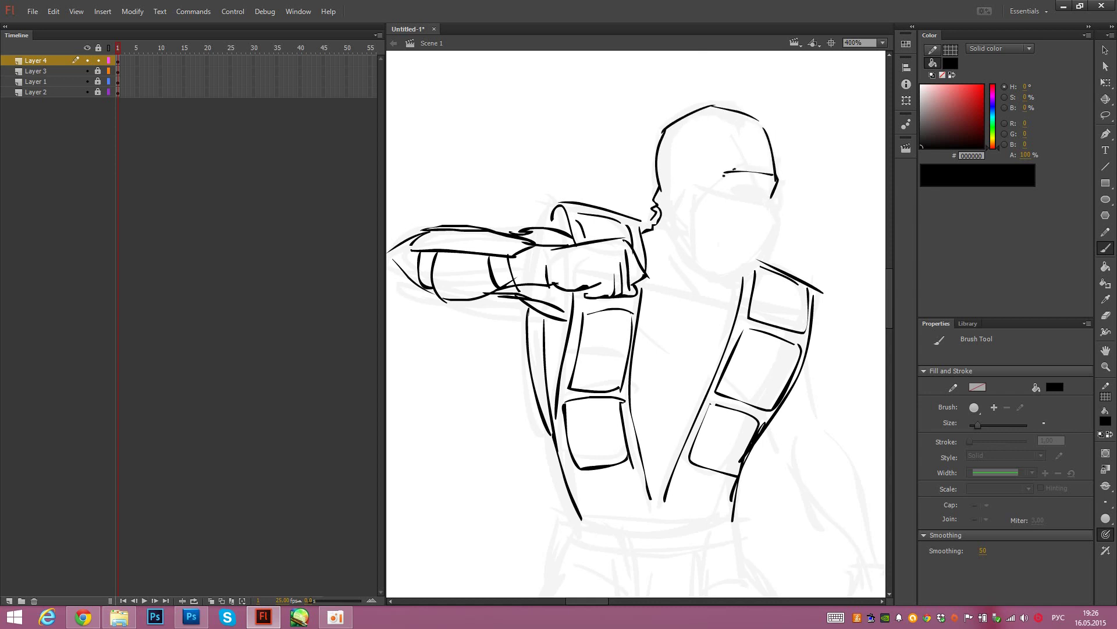
# Step: Ink the face mask's side, chin and upper edge below the brow line
pyautogui.moveTo(698, 201)
pyautogui.mouseDown()
pyautogui.moveTo(699, 276)
pyautogui.moveTo(749, 280)
pyautogui.mouseUp()
pyautogui.hotkey('ctrl', 'z')
pyautogui.moveTo(696, 256)
pyautogui.mouseDown()
pyautogui.moveTo(750, 277)
pyautogui.moveTo(778, 226)
pyautogui.mouseUp()
pyautogui.hotkey('ctrl', 'z')
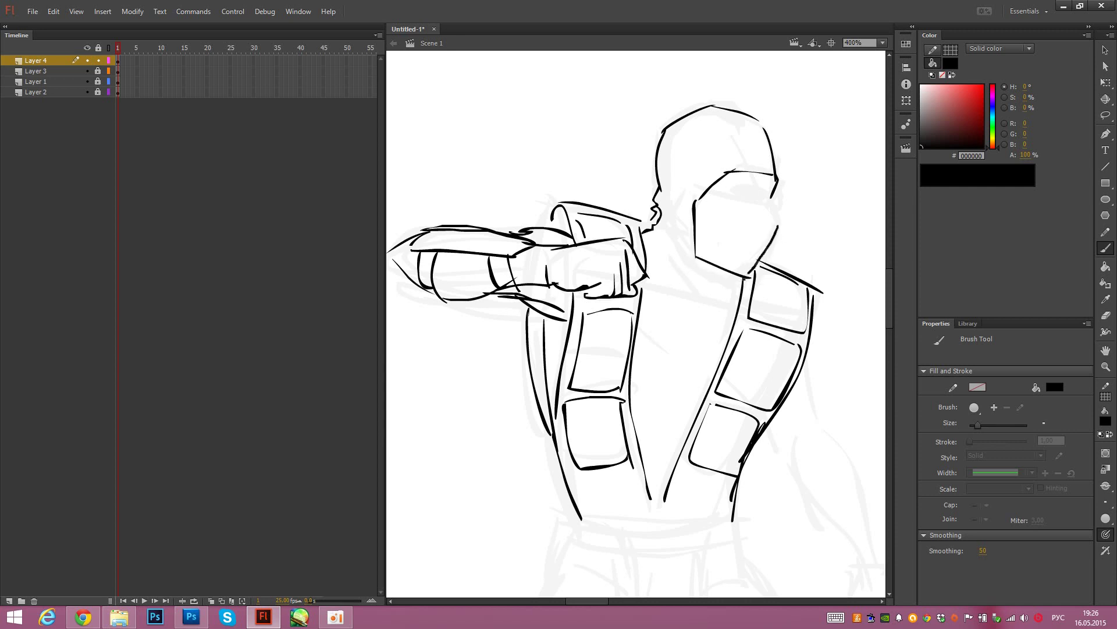
pyautogui.moveTo(705, 193); pyautogui.dragTo(771, 206)
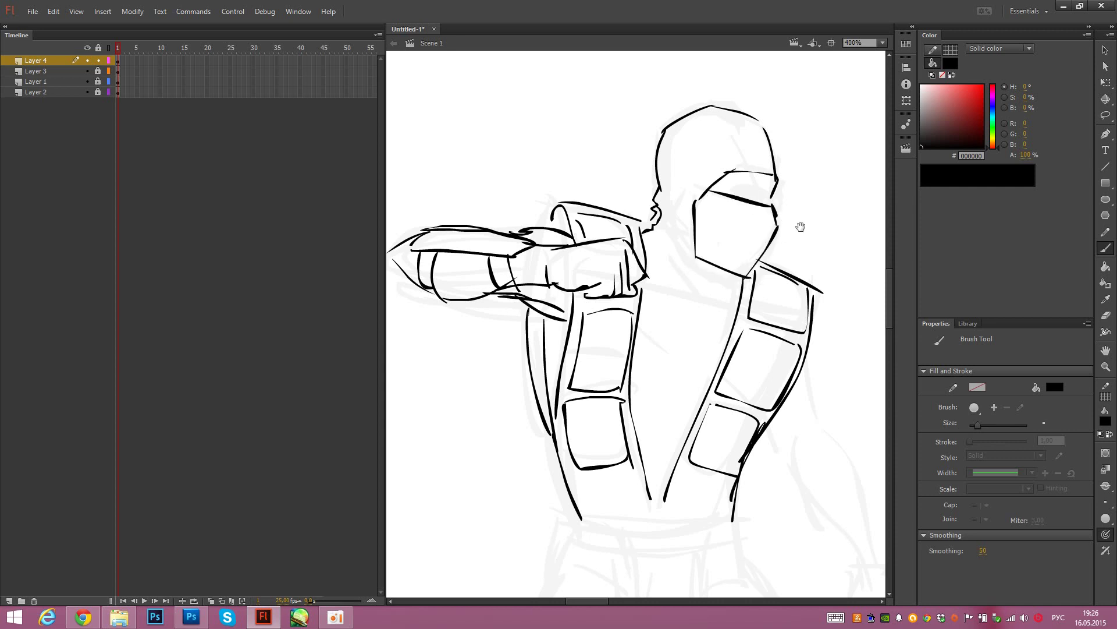
# Step: Compare the face with the reference, erase the mask's straight upper edge and redraw it dipping toward the nose
pyautogui.press('space')
pyautogui.moveTo(878, 227)
pyautogui.mouseDown()
pyautogui.moveTo(651, 262)
pyautogui.moveTo(446, 265)
pyautogui.mouseUp()
pyautogui.hscroll(9, 724, 311)
pyautogui.hscroll(-19, 741, 240)
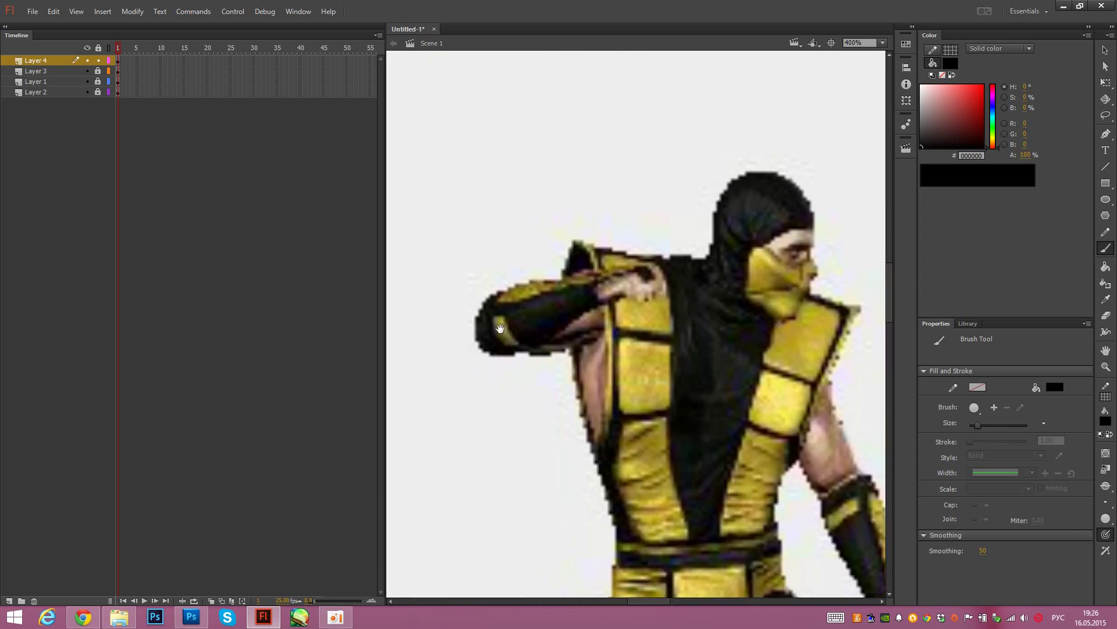
pyautogui.press('e')
pyautogui.moveTo(556, 242)
pyautogui.mouseDown()
pyautogui.moveTo(598, 254)
pyautogui.moveTo(572, 254)
pyautogui.mouseUp()
pyautogui.press('b')
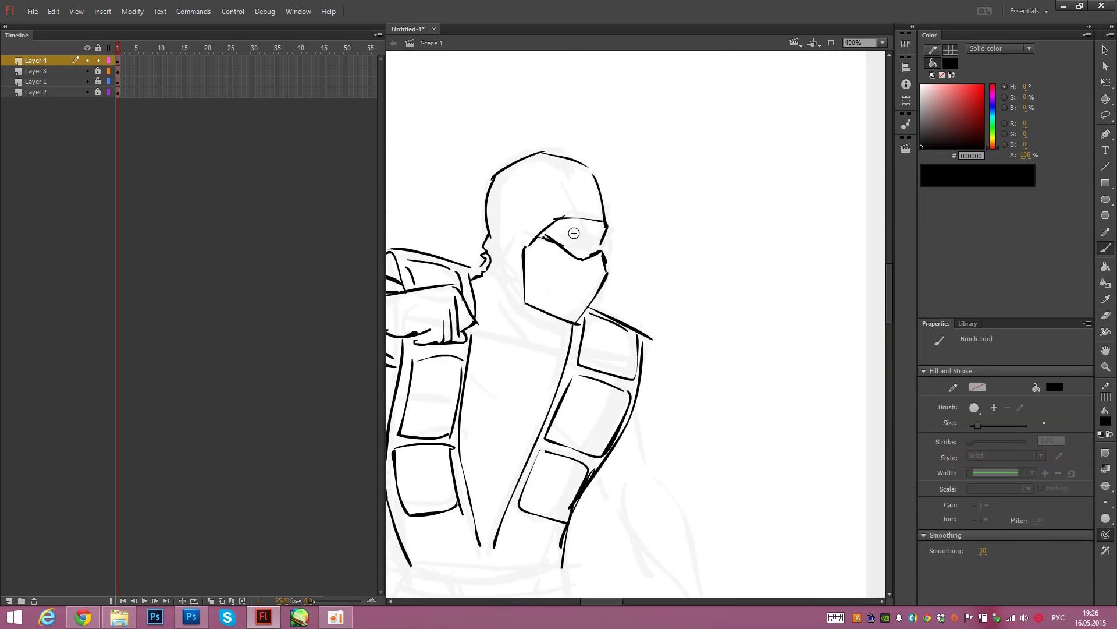
# Step: Draw a thick slanted eyebrow in the face opening and a pointed nose profile on the mask, following the reference
pyautogui.hotkey('ctrl', 'z')
pyautogui.moveTo(577, 231); pyautogui.dragTo(596, 237)
pyautogui.moveTo(612, 289); pyautogui.dragTo(289, 343)
pyautogui.moveTo(636, 337)
pyautogui.mouseDown()
pyautogui.moveTo(409, 367)
pyautogui.moveTo(467, 352)
pyautogui.mouseUp()
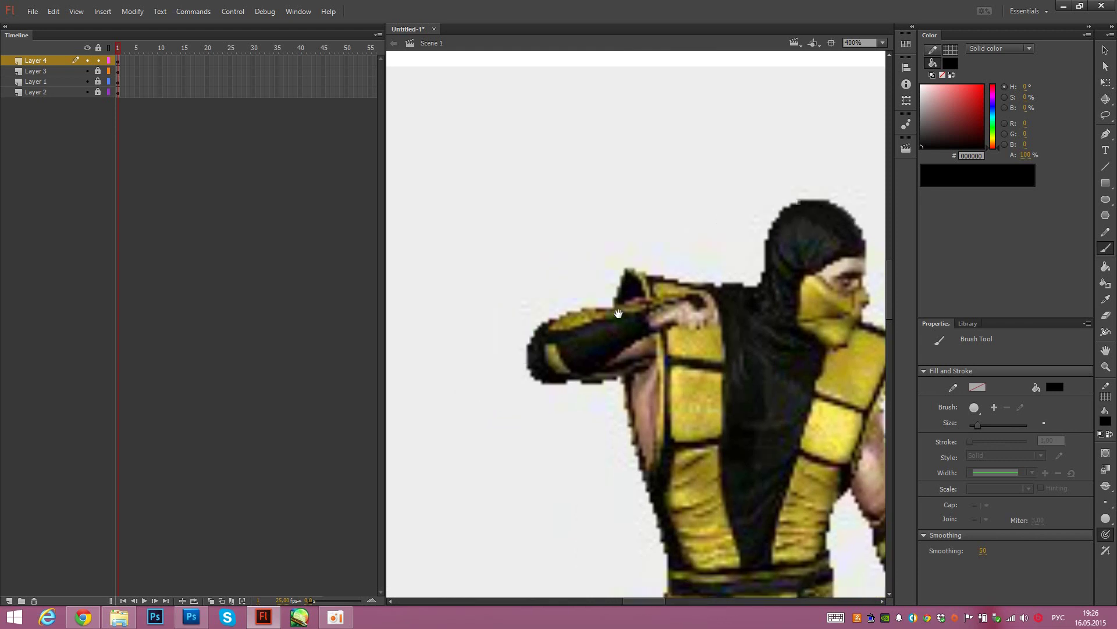
pyautogui.hscroll(-10, 618, 313)
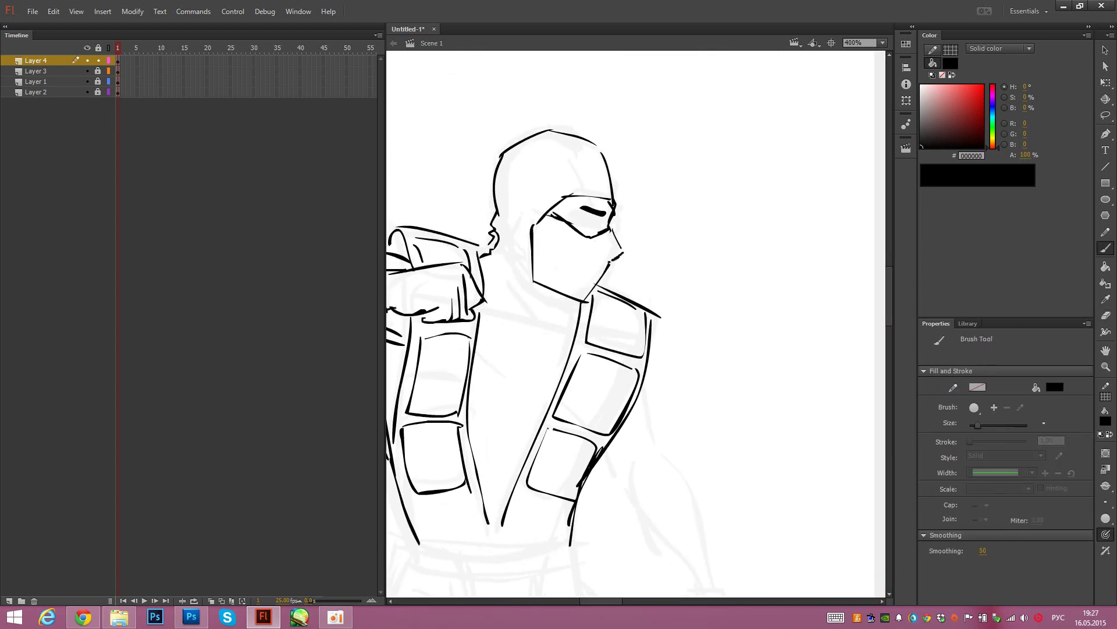
# Step: Draw the dark eye under the eyebrow and a curved fold line across the mask, following the reference
pyautogui.hscroll(10, 437, 294)
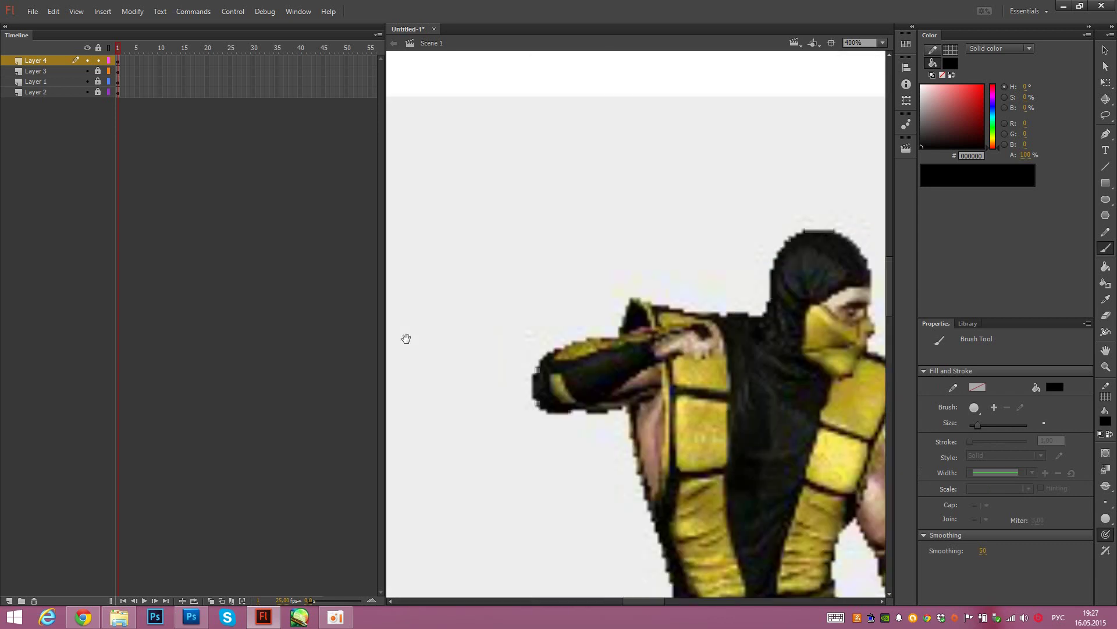
pyautogui.hscroll(-10, 413, 334)
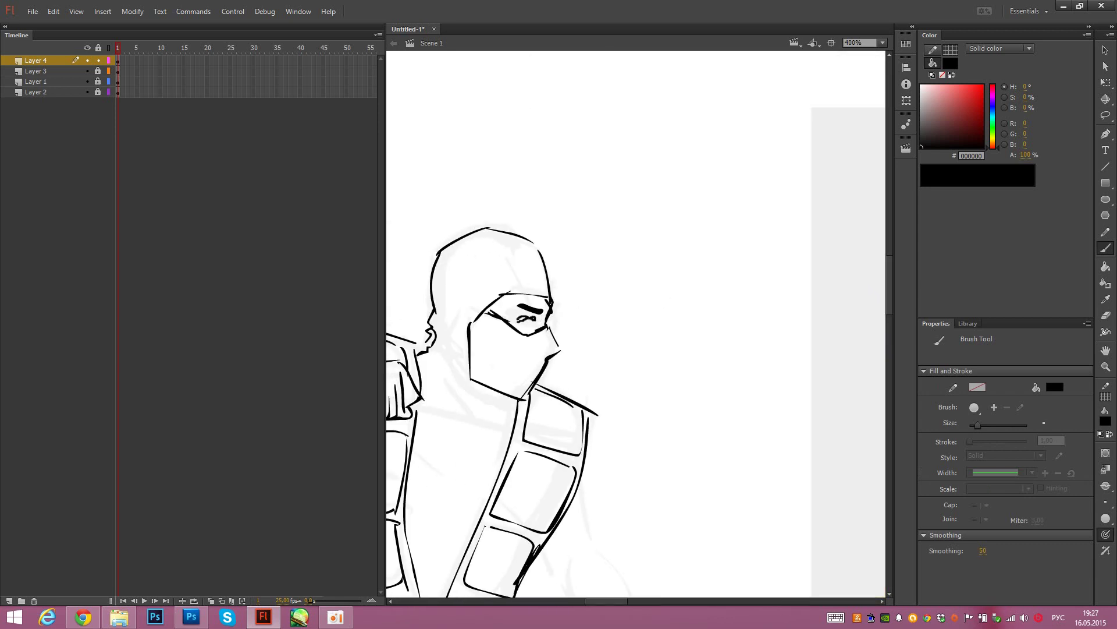
pyautogui.moveTo(538, 319); pyautogui.dragTo(518, 321)
pyautogui.moveTo(499, 332); pyautogui.dragTo(529, 371)
# Step: Ink the hanging arm's upper arm, the forearm contours and the outer and upper edges of its forearm guard
pyautogui.moveTo(531, 385)
pyautogui.mouseDown()
pyautogui.moveTo(641, 235)
pyautogui.moveTo(578, 144)
pyautogui.moveTo(588, 122)
pyautogui.mouseUp()
pyautogui.moveTo(593, 244); pyautogui.dragTo(633, 323)
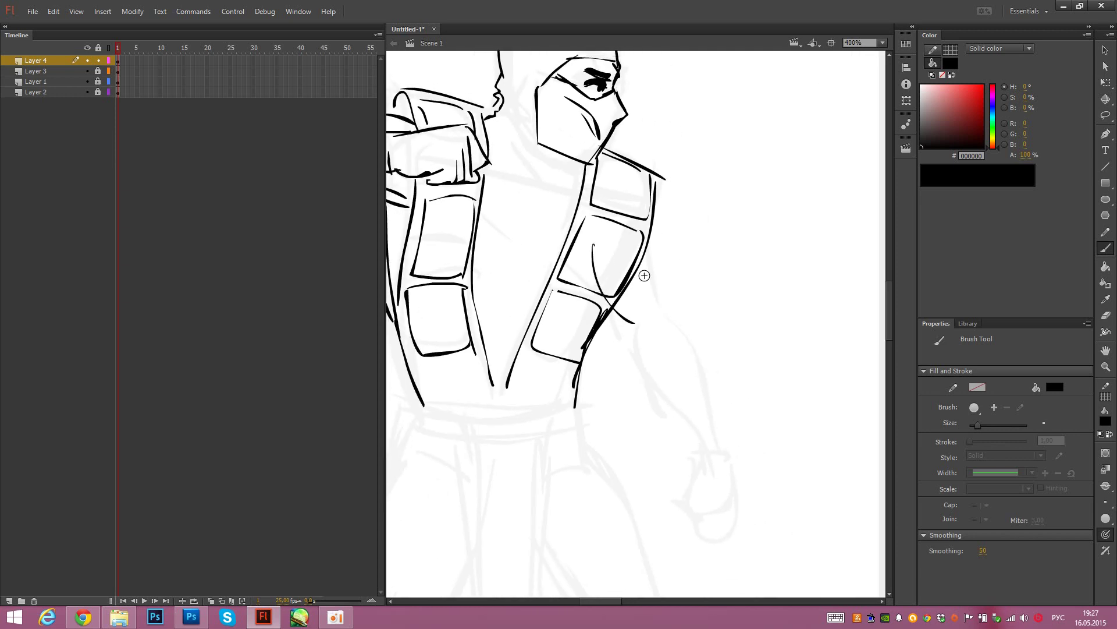
pyautogui.moveTo(643, 205)
pyautogui.mouseDown()
pyautogui.moveTo(663, 297)
pyautogui.moveTo(690, 348)
pyautogui.moveTo(705, 445)
pyautogui.mouseUp()
pyautogui.moveTo(681, 322); pyautogui.dragTo(729, 458)
pyautogui.moveTo(691, 396)
pyautogui.mouseDown()
pyautogui.moveTo(796, 399)
pyautogui.moveTo(777, 387)
pyautogui.mouseUp()
pyautogui.moveTo(771, 301)
pyautogui.mouseDown()
pyautogui.moveTo(758, 333)
pyautogui.moveTo(799, 415)
pyautogui.mouseUp()
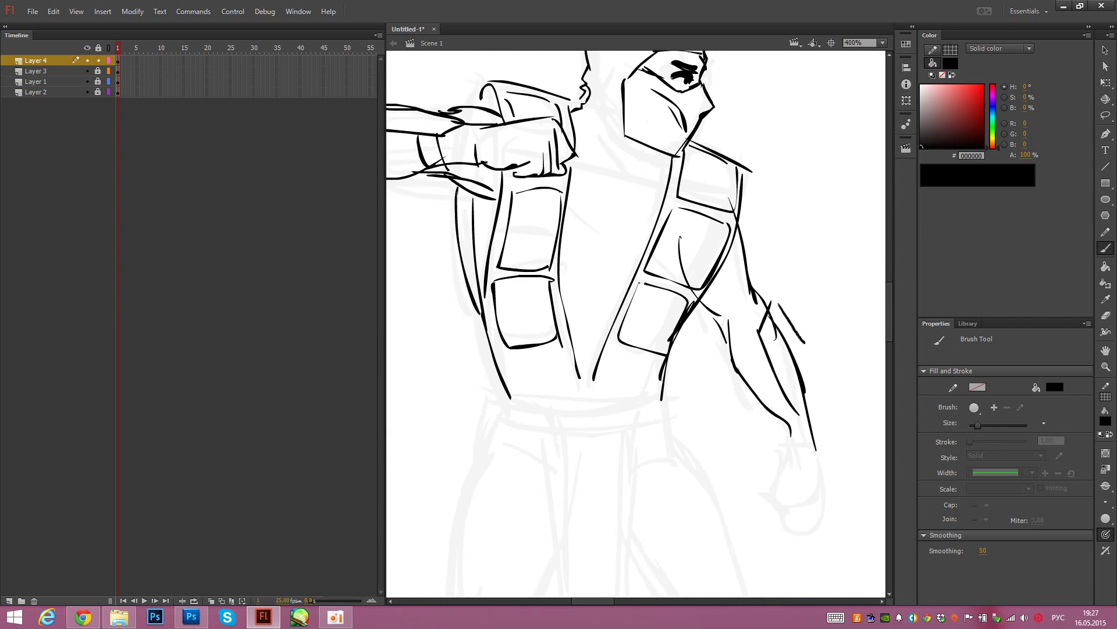
pyautogui.moveTo(793, 325)
pyautogui.mouseDown()
pyautogui.moveTo(820, 424)
pyautogui.moveTo(812, 429)
pyautogui.mouseUp()
pyautogui.moveTo(735, 351); pyautogui.dragTo(763, 344)
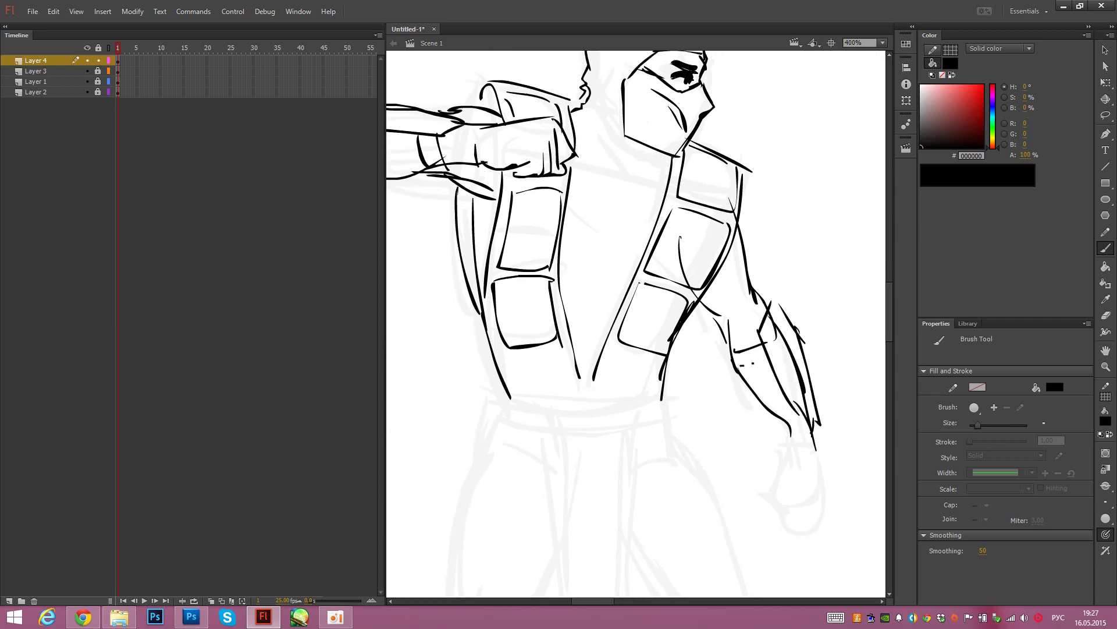
# Step: Draw the wrist band of the forearm guard and the outline of the clenched fist below it
pyautogui.moveTo(763, 395)
pyautogui.mouseDown()
pyautogui.moveTo(788, 436)
pyautogui.moveTo(776, 467)
pyautogui.mouseUp()
pyautogui.moveTo(738, 446)
pyautogui.mouseDown()
pyautogui.moveTo(783, 392)
pyautogui.moveTo(724, 392)
pyautogui.mouseUp()
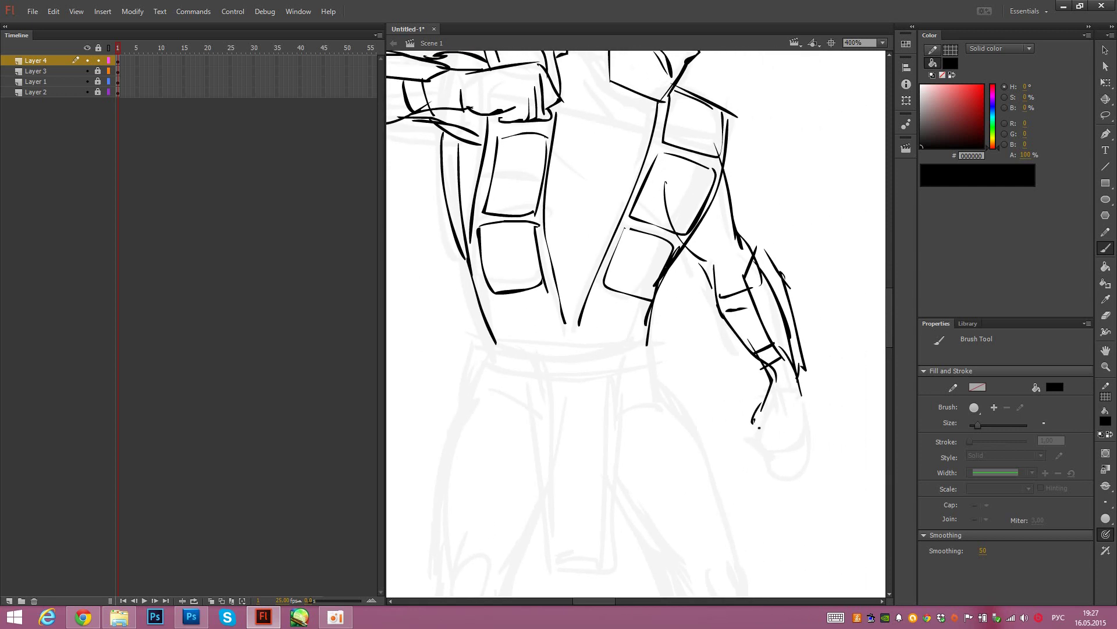
pyautogui.moveTo(806, 433); pyautogui.dragTo(807, 427)
pyautogui.moveTo(801, 394); pyautogui.dragTo(815, 438)
pyautogui.moveTo(799, 368); pyautogui.dragTo(820, 451)
pyautogui.moveTo(772, 324)
pyautogui.mouseDown()
pyautogui.moveTo(826, 412)
pyautogui.moveTo(821, 327)
pyautogui.mouseUp()
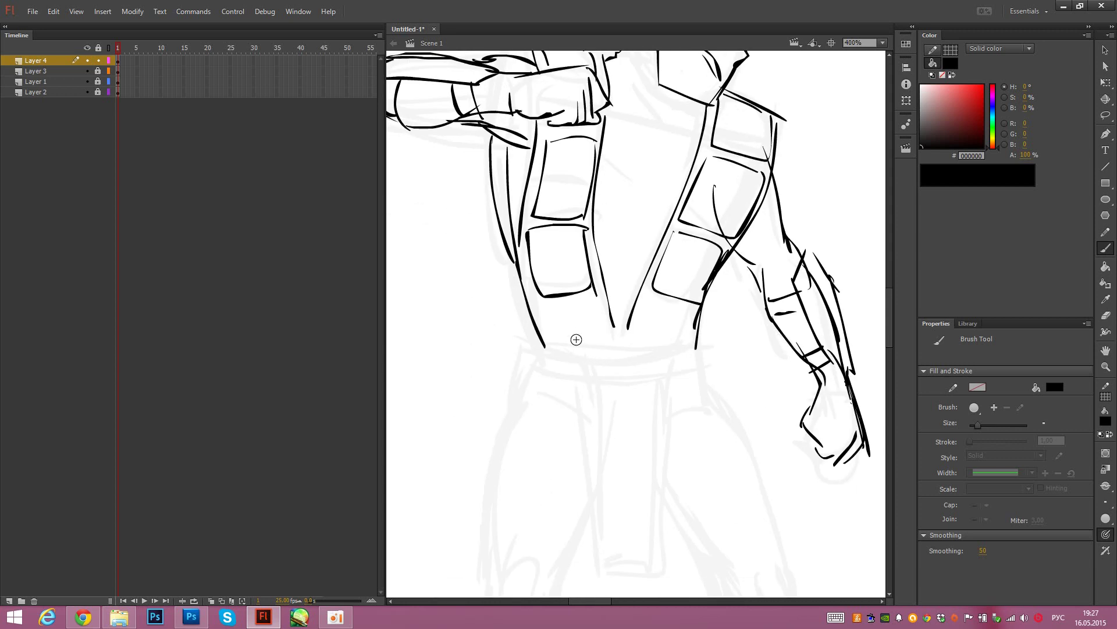
# Step: Ink the vest's curved lower edge across the waist, redoing the first stroke and checking the waist on the colour reference
pyautogui.moveTo(544, 345); pyautogui.dragTo(689, 351)
pyautogui.hotkey('ctrl', 'z')
pyautogui.moveTo(534, 331)
pyautogui.mouseDown()
pyautogui.moveTo(629, 356)
pyautogui.moveTo(703, 342)
pyautogui.mouseUp()
pyautogui.moveTo(614, 327); pyautogui.dragTo(407, 326)
pyautogui.moveTo(746, 375); pyautogui.dragTo(272, 402)
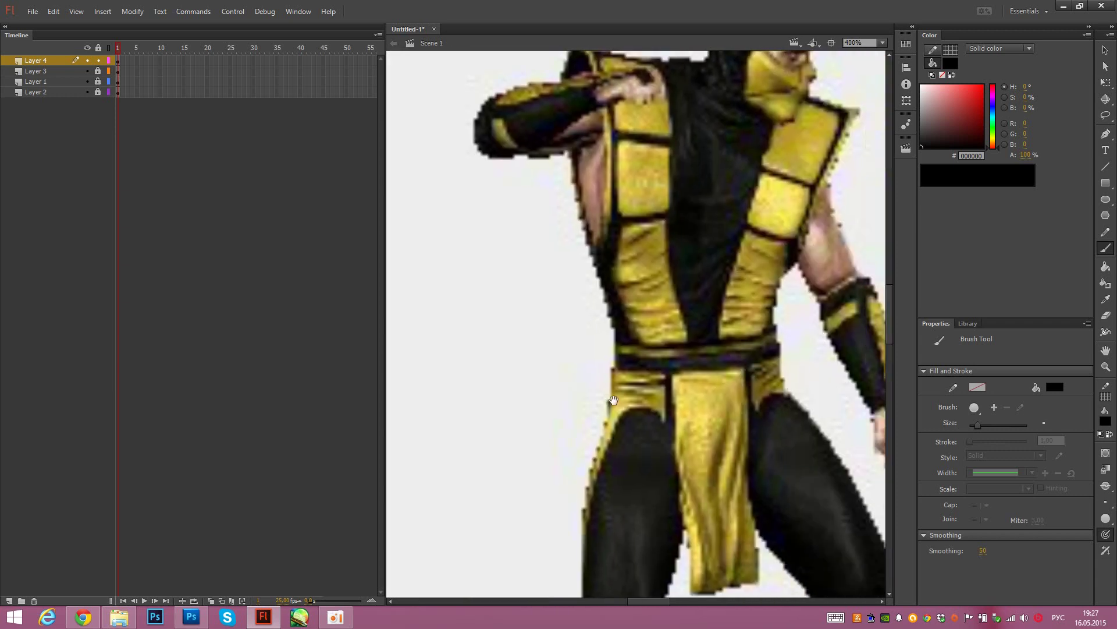
pyautogui.moveTo(589, 409)
pyautogui.mouseDown()
pyautogui.moveTo(588, 399)
pyautogui.moveTo(754, 312)
pyautogui.moveTo(661, 320)
pyautogui.moveTo(896, 346)
pyautogui.mouseUp()
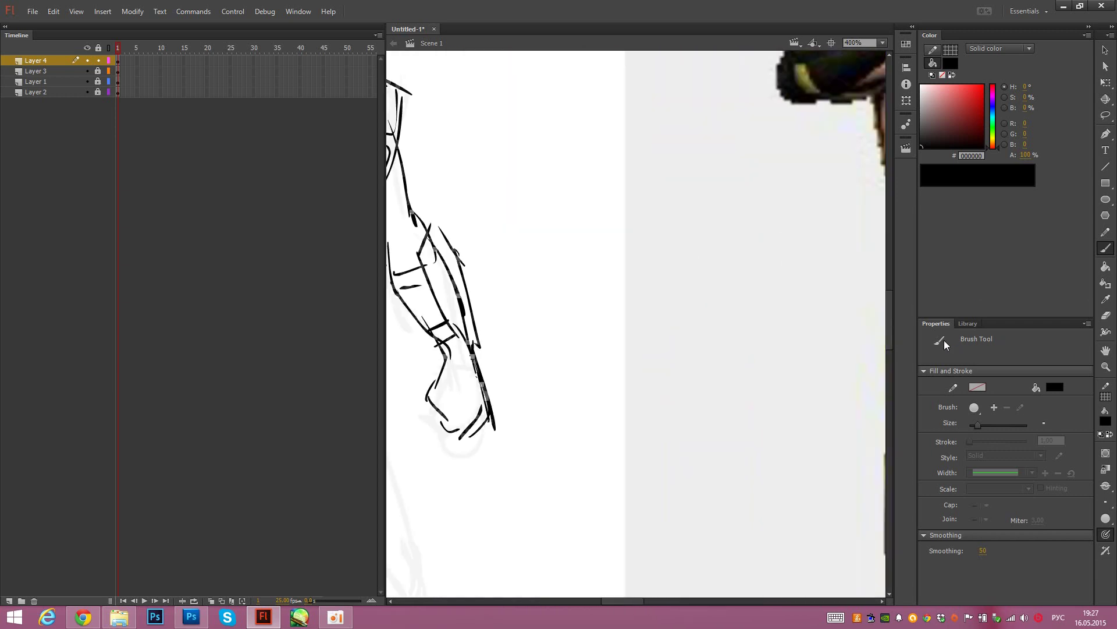
pyautogui.moveTo(456, 384); pyautogui.dragTo(763, 374)
pyautogui.moveTo(455, 345); pyautogui.dragTo(607, 372)
pyautogui.hotkey('ctrl', 'z')
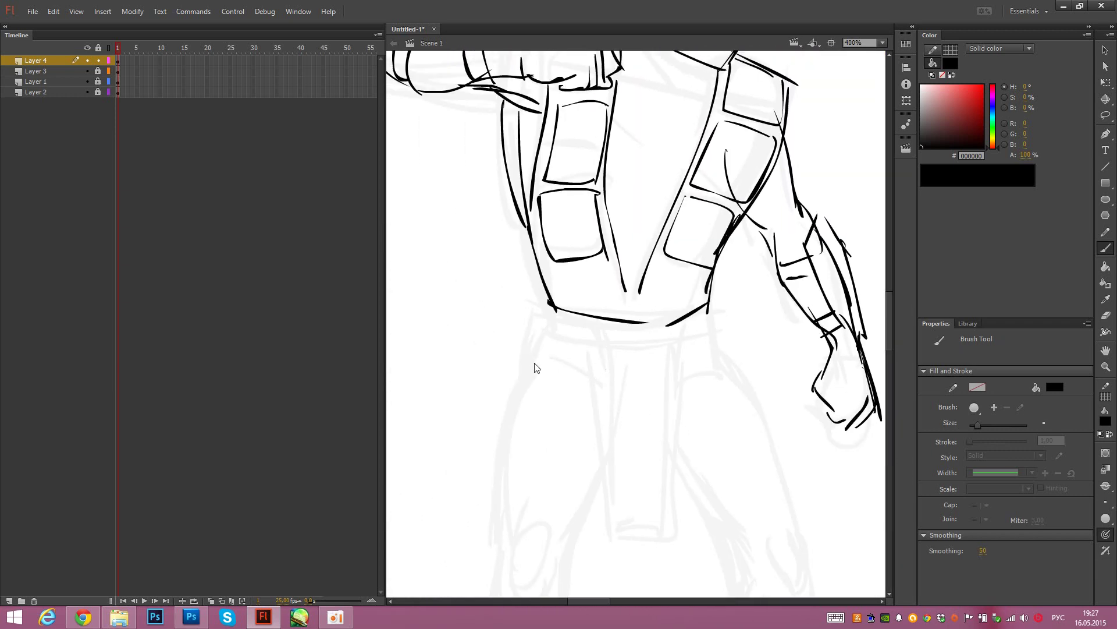
# Step: Draw the long loincloth with its two sides, an inner fold and a wavy lower edge, plus the first hip curve beside it
pyautogui.moveTo(532, 360); pyautogui.dragTo(607, 373)
pyautogui.moveTo(593, 319); pyautogui.dragTo(614, 535)
pyautogui.moveTo(610, 338); pyautogui.dragTo(629, 509)
pyautogui.moveTo(683, 329); pyautogui.dragTo(688, 525)
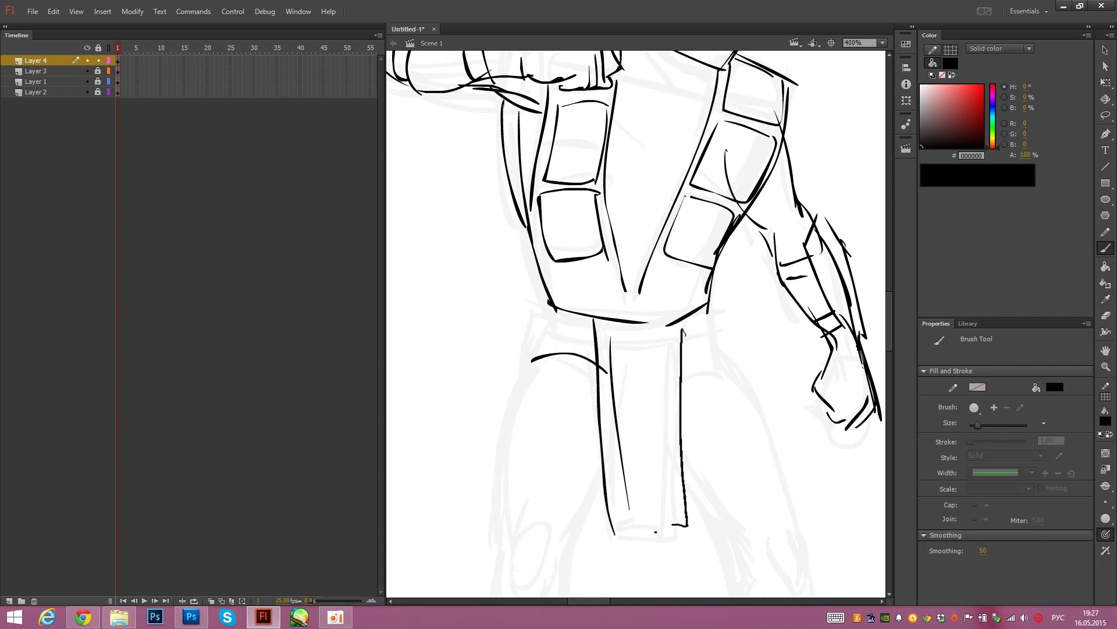
pyautogui.moveTo(625, 540); pyautogui.dragTo(686, 524)
# Step: Outline the hip panels on both sides of the loincloth and add a small inset shape inside each
pyautogui.moveTo(687, 374); pyautogui.dragTo(734, 350)
pyautogui.moveTo(713, 303); pyautogui.dragTo(731, 360)
pyautogui.moveTo(548, 298)
pyautogui.mouseDown()
pyautogui.moveTo(530, 359)
pyautogui.moveTo(584, 341)
pyautogui.mouseUp()
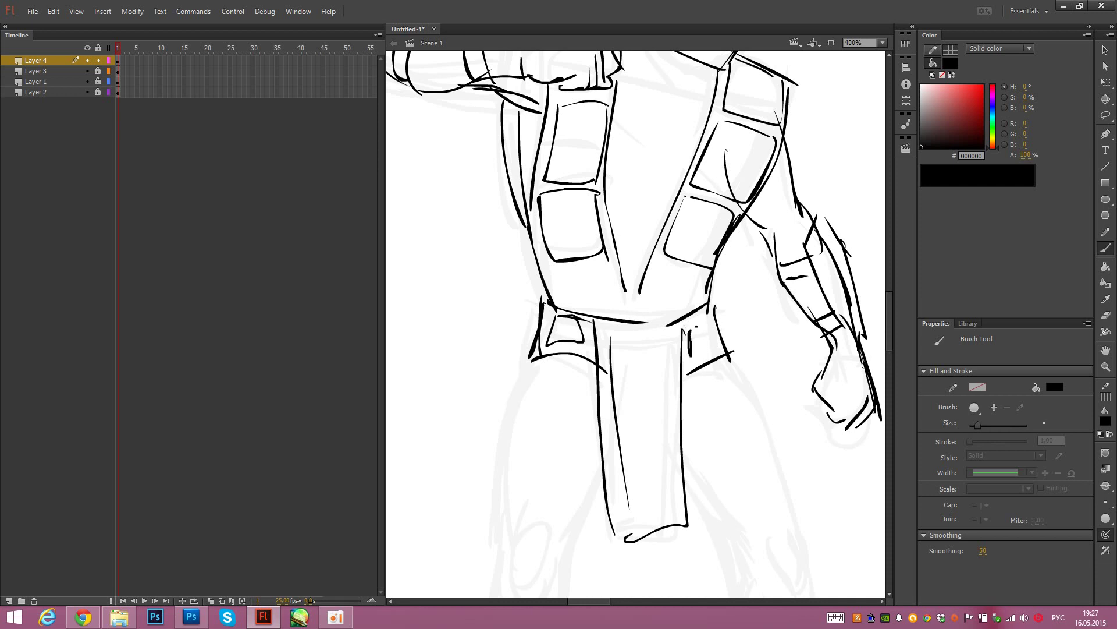
pyautogui.moveTo(696, 326); pyautogui.dragTo(694, 360)
# Step: Ink the inner and outer contours of both thighs down to the knees, with short fold lines around the knees
pyautogui.press('space')
pyautogui.moveTo(648, 396); pyautogui.dragTo(718, 169)
pyautogui.moveTo(605, 132); pyautogui.dragTo(575, 233)
pyautogui.moveTo(585, 186)
pyautogui.mouseDown()
pyautogui.moveTo(561, 324)
pyautogui.moveTo(568, 376)
pyautogui.mouseUp()
pyautogui.moveTo(585, 310)
pyautogui.mouseDown()
pyautogui.moveTo(588, 380)
pyautogui.moveTo(639, 317)
pyautogui.mouseUp()
pyautogui.moveTo(628, 381)
pyautogui.mouseDown()
pyautogui.moveTo(691, 191)
pyautogui.moveTo(653, 267)
pyautogui.moveTo(510, 321)
pyautogui.mouseUp()
pyautogui.moveTo(549, 236); pyautogui.dragTo(594, 309)
pyautogui.moveTo(556, 273)
pyautogui.mouseDown()
pyautogui.moveTo(609, 353)
pyautogui.moveTo(626, 409)
pyautogui.moveTo(652, 381)
pyautogui.mouseUp()
pyautogui.moveTo(608, 166); pyautogui.dragTo(692, 387)
pyautogui.hotkey('ctrl', 'z')
pyautogui.moveTo(605, 356); pyautogui.dragTo(762, 214)
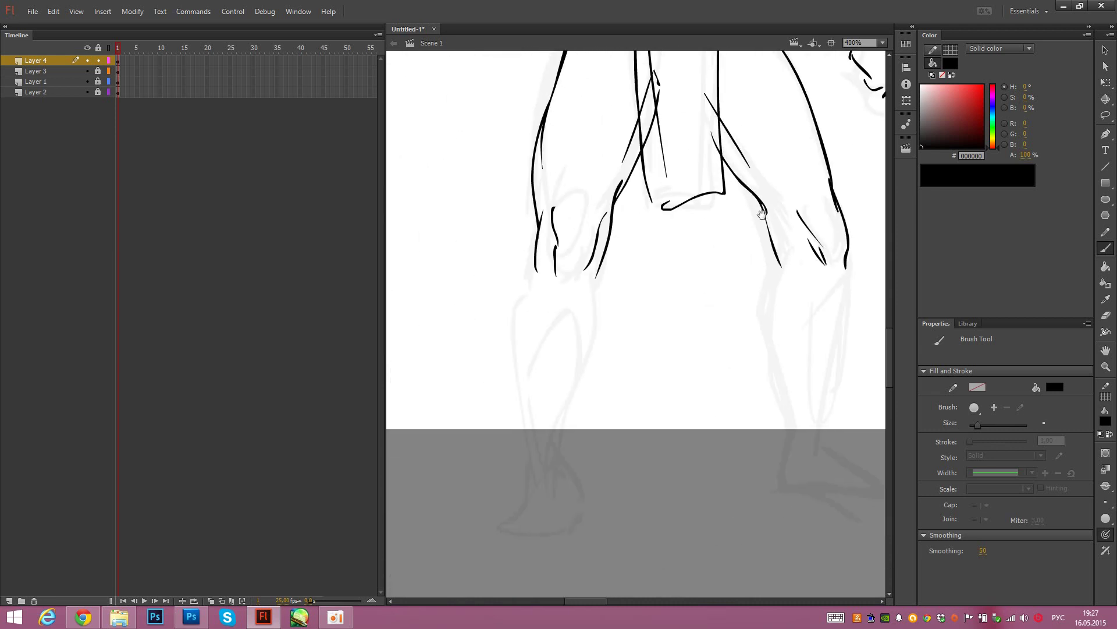
# Step: Ink the lower leg on the hanging arm's side, with the shin guard's edges and short bands below the knee
pyautogui.moveTo(688, 254); pyautogui.dragTo(606, 264)
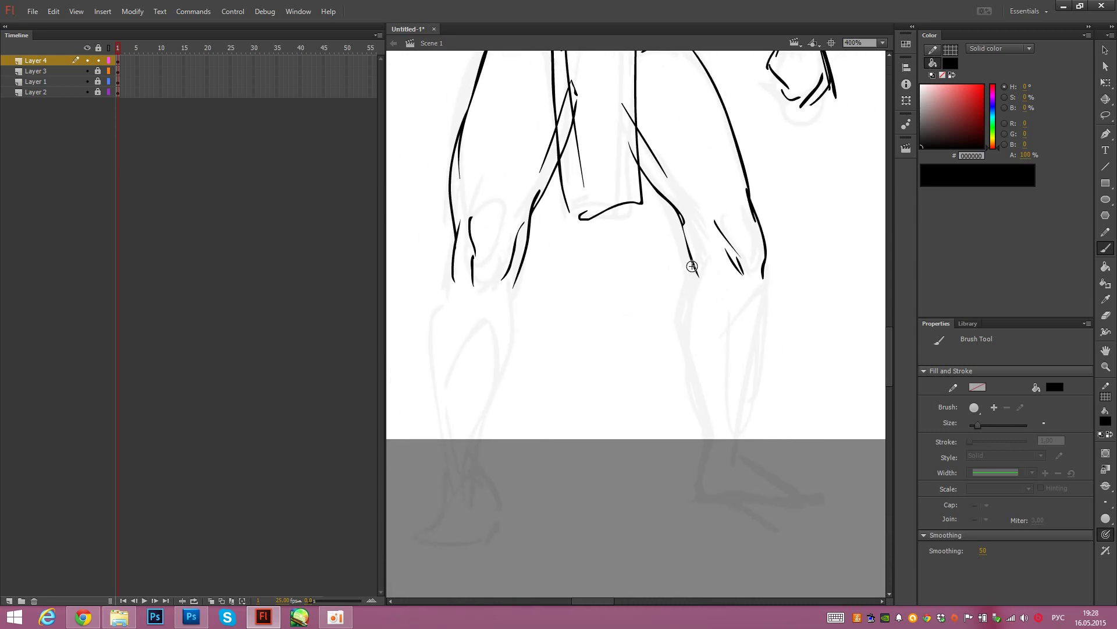
pyautogui.moveTo(692, 266)
pyautogui.mouseDown()
pyautogui.moveTo(676, 320)
pyautogui.moveTo(714, 433)
pyautogui.moveTo(703, 471)
pyautogui.mouseUp()
pyautogui.hotkey('ctrl', 'z')
pyautogui.moveTo(676, 325)
pyautogui.mouseDown()
pyautogui.moveTo(705, 424)
pyautogui.moveTo(696, 482)
pyautogui.mouseUp()
pyautogui.moveTo(764, 290)
pyautogui.mouseDown()
pyautogui.moveTo(724, 327)
pyautogui.moveTo(735, 438)
pyautogui.moveTo(751, 414)
pyautogui.moveTo(747, 437)
pyautogui.mouseUp()
pyautogui.moveTo(686, 331); pyautogui.dragTo(701, 333)
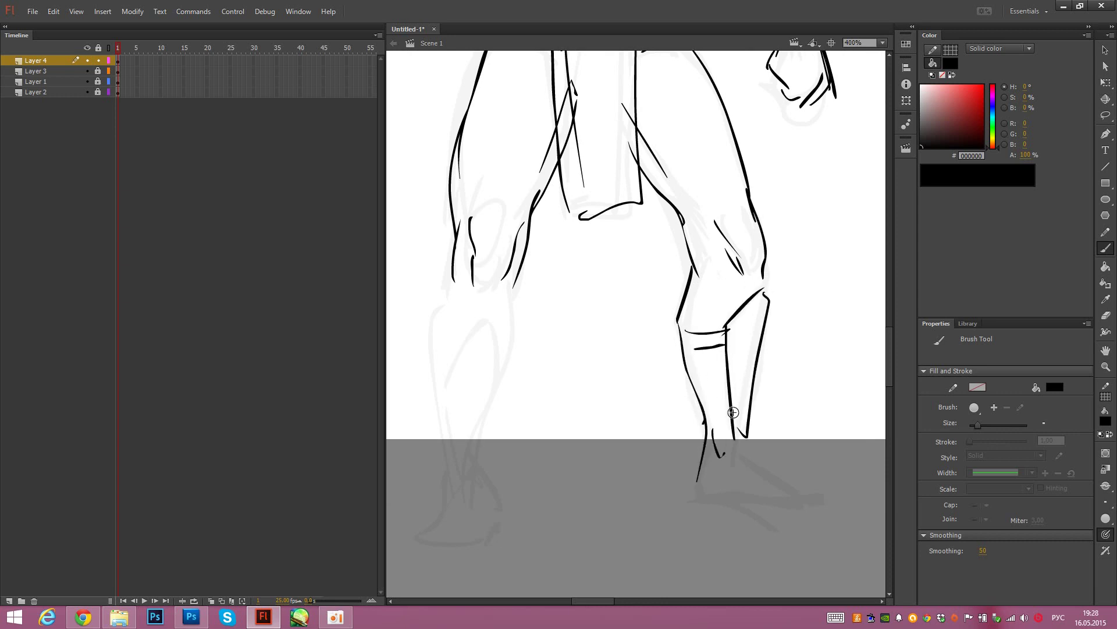
pyautogui.moveTo(695, 404); pyautogui.dragTo(724, 403)
# Step: Draw the upper contour and sole of the foot under the leg on the hanging arm's side
pyautogui.moveTo(756, 462); pyautogui.dragTo(820, 493)
pyautogui.moveTo(733, 502); pyautogui.dragTo(819, 508)
pyautogui.moveTo(747, 461); pyautogui.dragTo(829, 467)
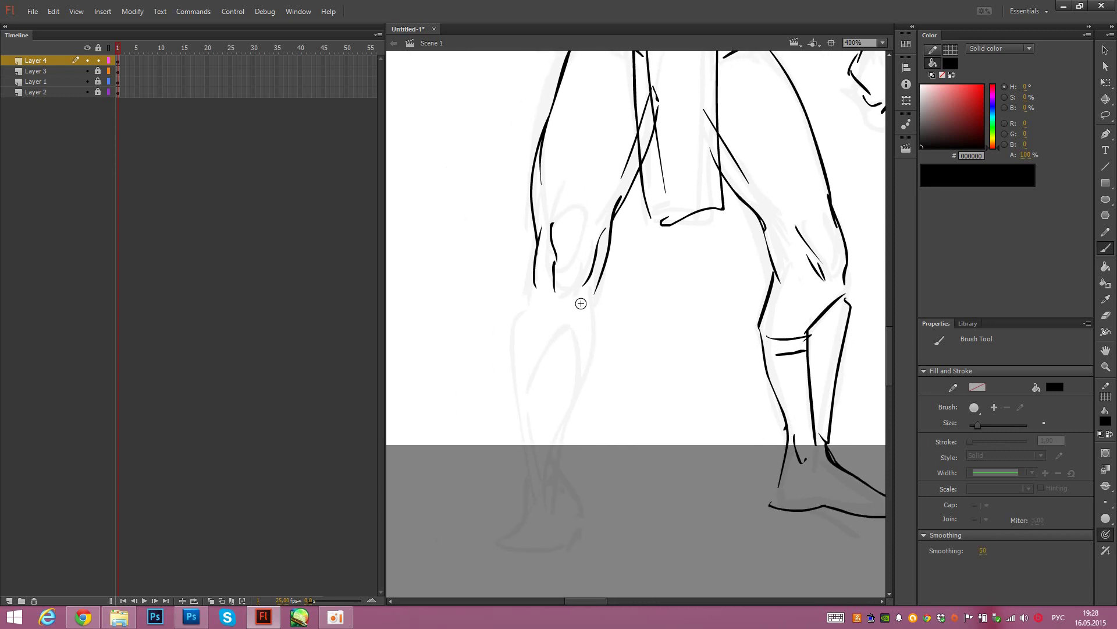
# Step: Ink the other lower leg's calf, ankle and pointed foot, with curved lines across the foot
pyautogui.moveTo(531, 268)
pyautogui.mouseDown()
pyautogui.moveTo(511, 362)
pyautogui.moveTo(525, 479)
pyautogui.mouseUp()
pyautogui.moveTo(595, 289)
pyautogui.mouseDown()
pyautogui.moveTo(601, 327)
pyautogui.moveTo(550, 492)
pyautogui.moveTo(486, 535)
pyautogui.moveTo(542, 563)
pyautogui.moveTo(557, 491)
pyautogui.moveTo(567, 548)
pyautogui.moveTo(550, 559)
pyautogui.mouseUp()
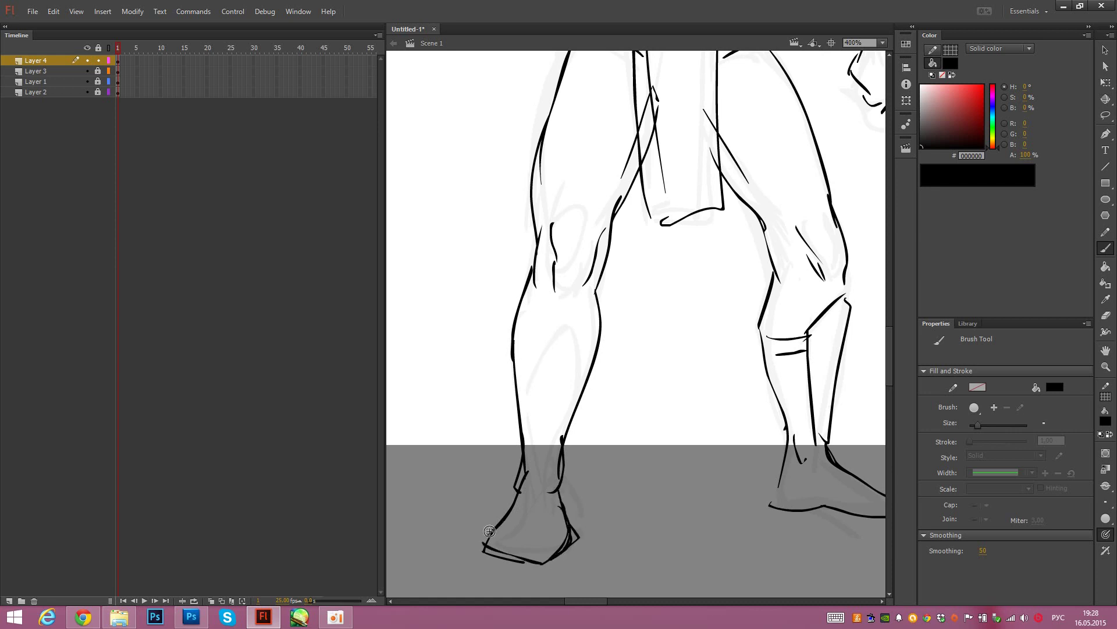
pyautogui.moveTo(490, 531)
pyautogui.mouseDown()
pyautogui.moveTo(556, 517)
pyautogui.moveTo(559, 500)
pyautogui.mouseUp()
# Step: Draw the shin guard on the second leg with a peaked upper edge, tapering sides and a narrow base above the ankle
pyautogui.moveTo(520, 342); pyautogui.dragTo(564, 308)
pyautogui.moveTo(557, 309)
pyautogui.mouseDown()
pyautogui.moveTo(585, 370)
pyautogui.moveTo(538, 457)
pyautogui.mouseUp()
pyautogui.moveTo(519, 348); pyautogui.dragTo(522, 442)
pyautogui.moveTo(575, 353); pyautogui.dragTo(542, 455)
pyautogui.moveTo(568, 402); pyautogui.dragTo(523, 448)
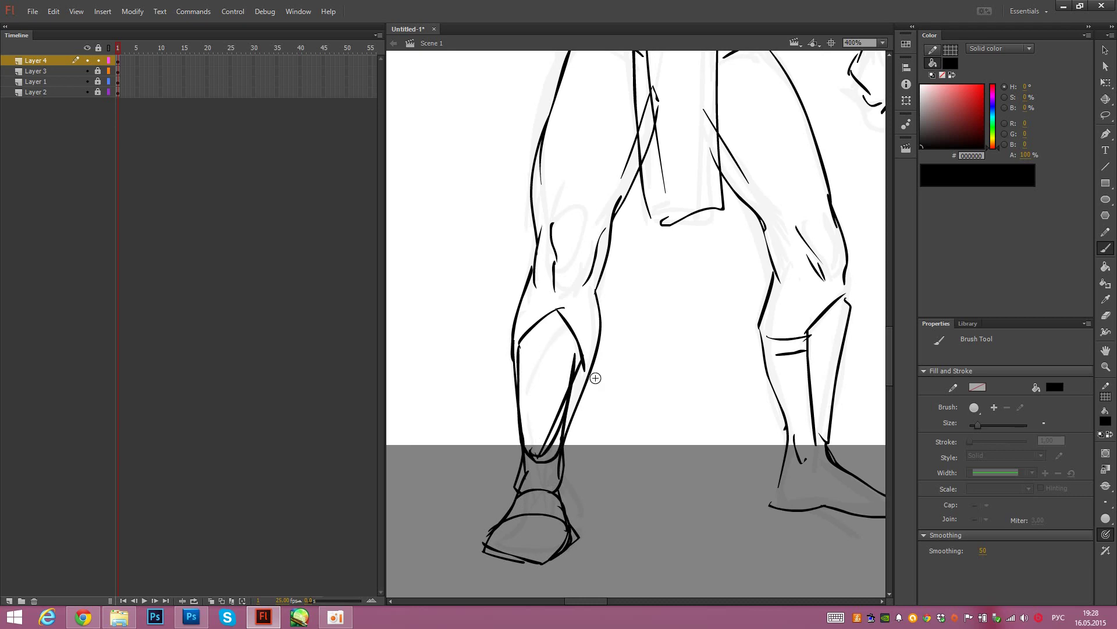
# Step: Look over the inked figure and draw a collar fold and zigzag cloth wrinkles on the chest between the vest straps
pyautogui.moveTo(619, 329)
pyautogui.mouseDown()
pyautogui.moveTo(541, 568)
pyautogui.moveTo(531, 527)
pyautogui.mouseUp()
pyautogui.moveTo(791, 58)
pyautogui.mouseDown()
pyautogui.moveTo(873, 261)
pyautogui.moveTo(820, 300)
pyautogui.moveTo(705, 437)
pyautogui.moveTo(585, 349)
pyautogui.moveTo(450, 387)
pyautogui.moveTo(434, 372)
pyautogui.moveTo(497, 217)
pyautogui.mouseUp()
pyautogui.moveTo(547, 512)
pyautogui.mouseDown()
pyautogui.moveTo(506, 196)
pyautogui.moveTo(639, 221)
pyautogui.moveTo(833, 232)
pyautogui.mouseUp()
pyautogui.moveTo(588, 319); pyautogui.dragTo(832, 330)
pyautogui.moveTo(638, 337); pyautogui.dragTo(643, 356)
pyautogui.moveTo(639, 360); pyautogui.dragTo(806, 311)
pyautogui.moveTo(508, 317); pyautogui.dragTo(515, 310)
pyautogui.moveTo(605, 157); pyautogui.dragTo(573, 396)
pyautogui.moveTo(569, 201); pyautogui.dragTo(539, 384)
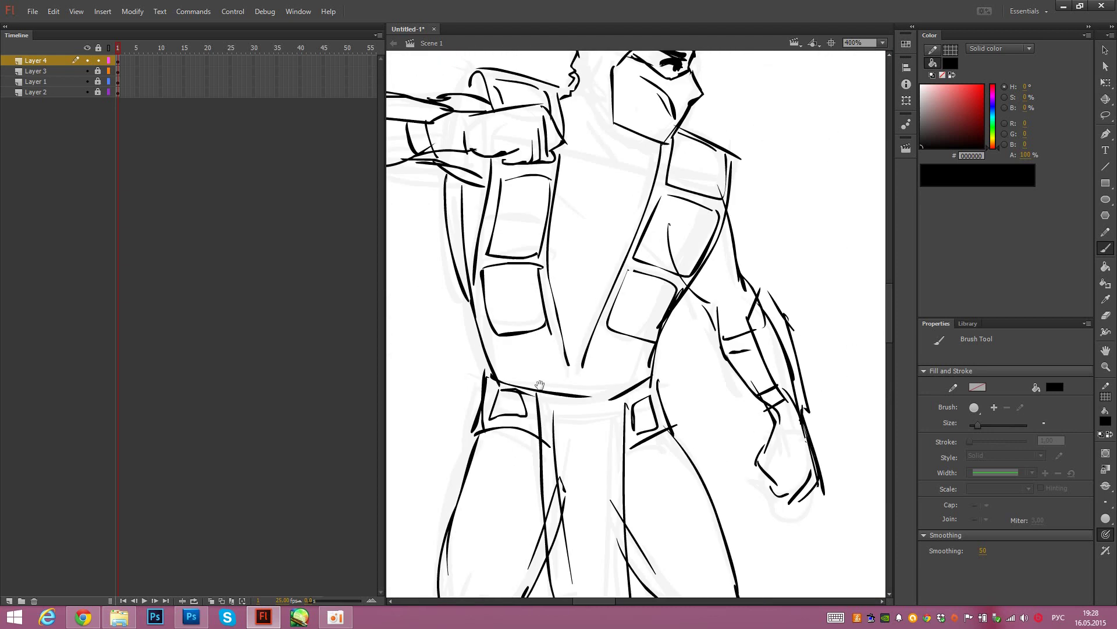
pyautogui.moveTo(594, 255); pyautogui.dragTo(582, 293)
pyautogui.moveTo(601, 198)
pyautogui.mouseDown()
pyautogui.moveTo(588, 239)
pyautogui.moveTo(604, 292)
pyautogui.mouseUp()
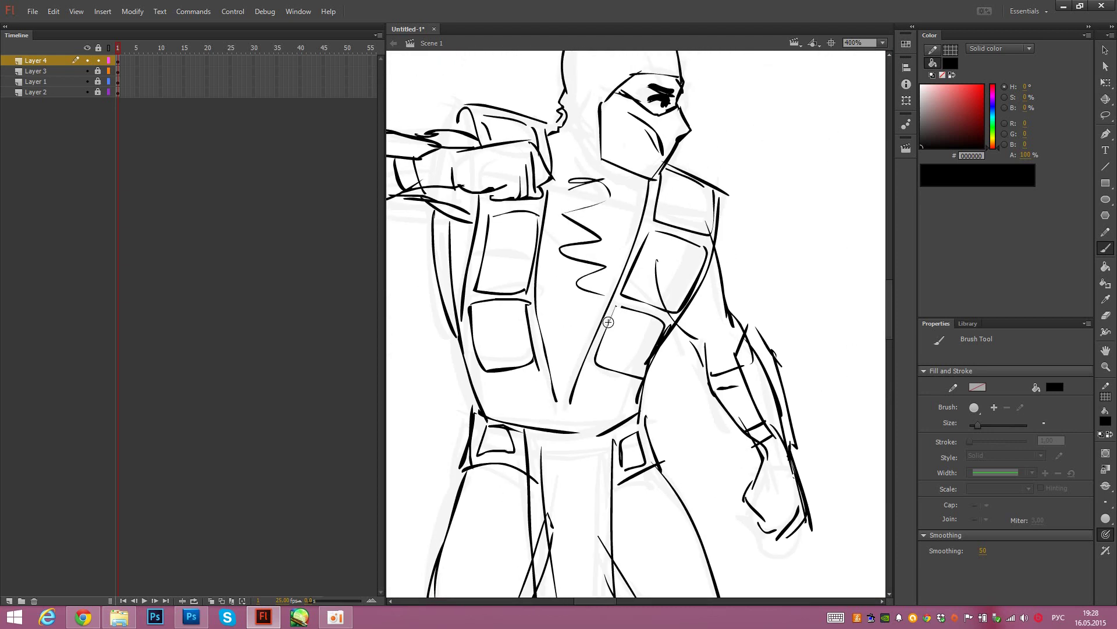
pyautogui.moveTo(535, 273)
pyautogui.mouseDown()
pyautogui.moveTo(608, 349)
pyautogui.moveTo(732, 232)
pyautogui.moveTo(546, 320)
pyautogui.mouseUp()
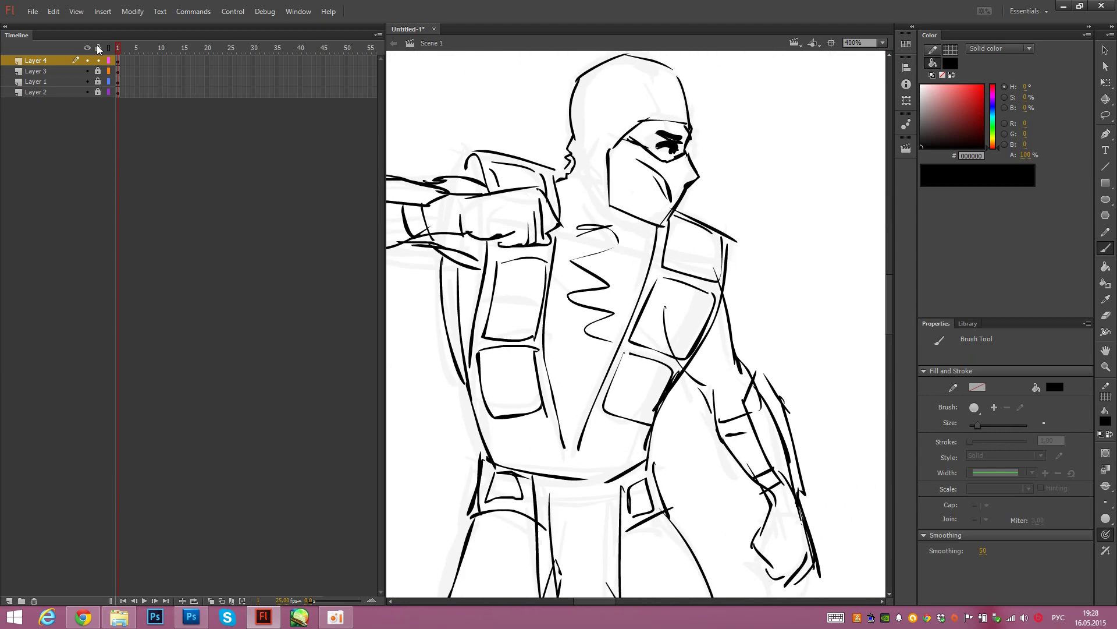
# Step: Convert the Layer 4 line art to a movie clip and fade it to a faint grey with the Alpha colour effect
pyautogui.click(118, 62)
pyautogui.press('q')
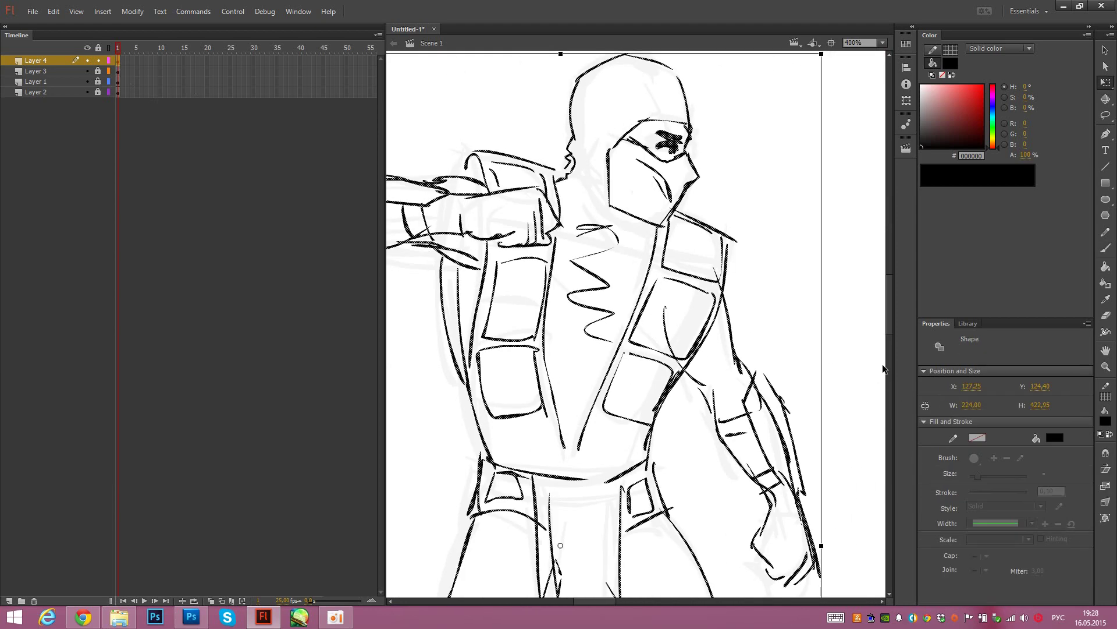
pyautogui.click(985, 469)
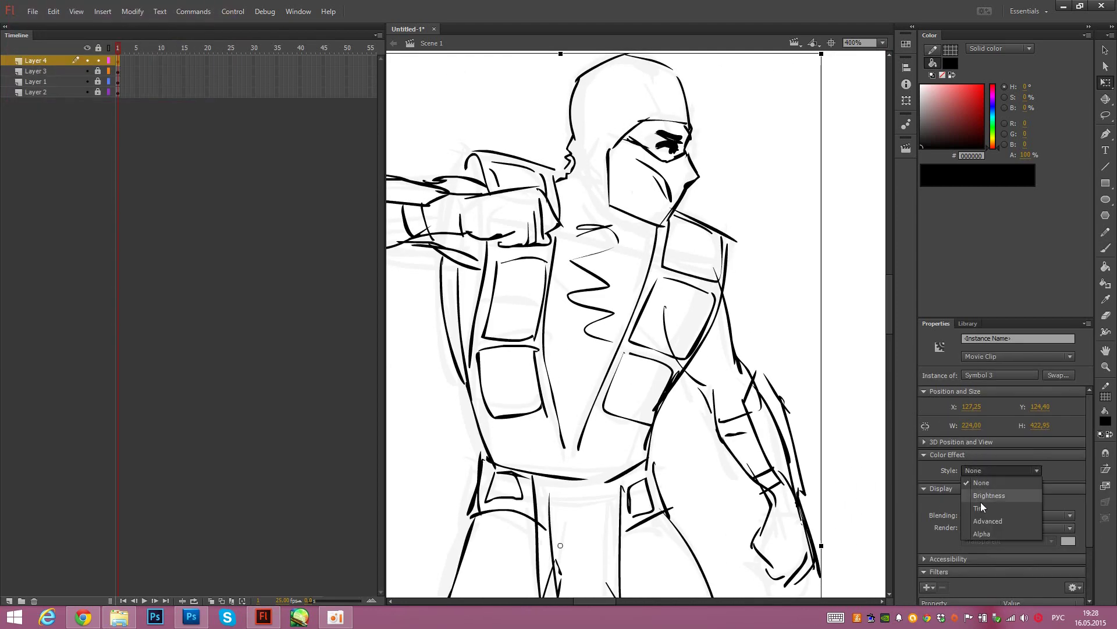
pyautogui.click(977, 534)
pyautogui.click(977, 534)
pyautogui.moveTo(973, 488); pyautogui.dragTo(972, 488)
# Step: Lock Layer 4 and add a new layer above it
pyautogui.click(97, 61)
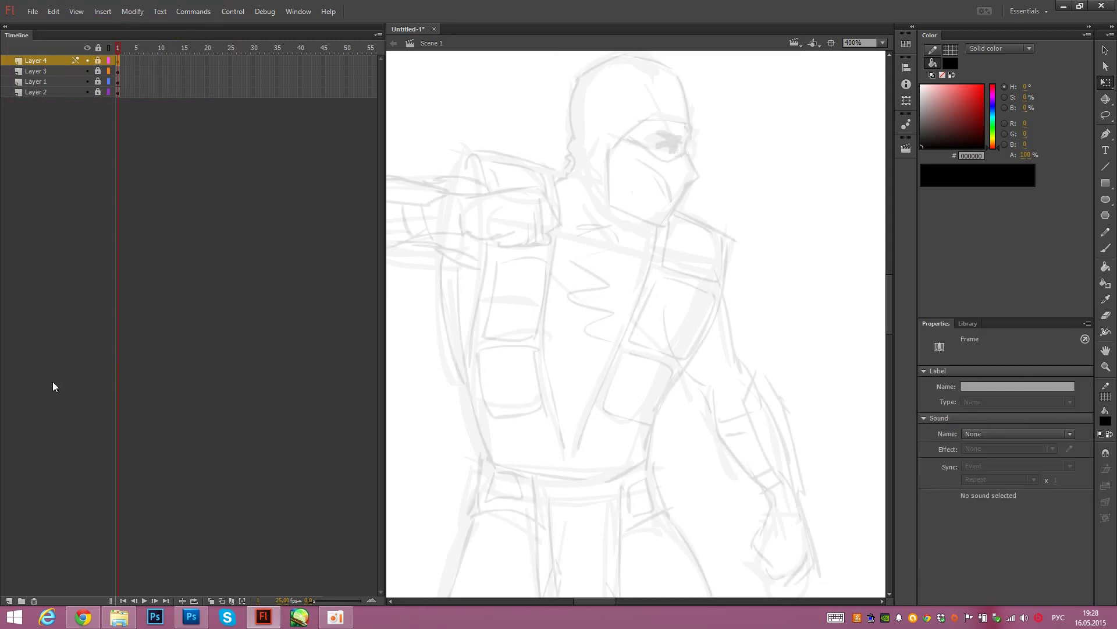
pyautogui.click(9, 601)
pyautogui.press('space')
pyautogui.moveTo(566, 269); pyautogui.dragTo(643, 306)
# Step: Save the document as "скорпион" on the Desktop
pyautogui.hotkey('ctrl', 's')
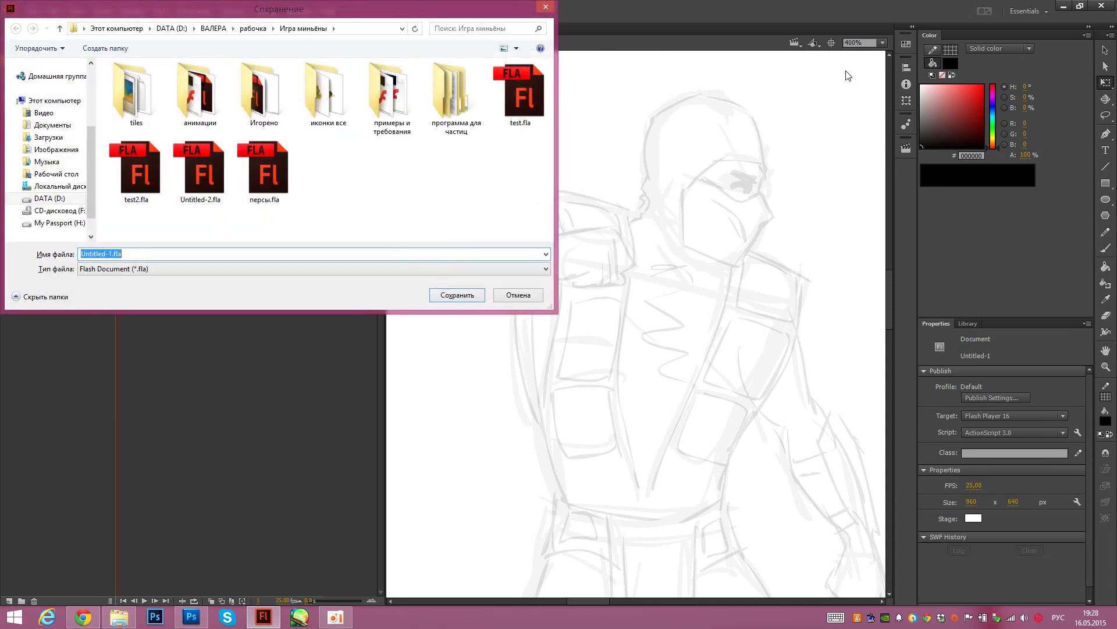
pyautogui.scroll(5, 89, 67)
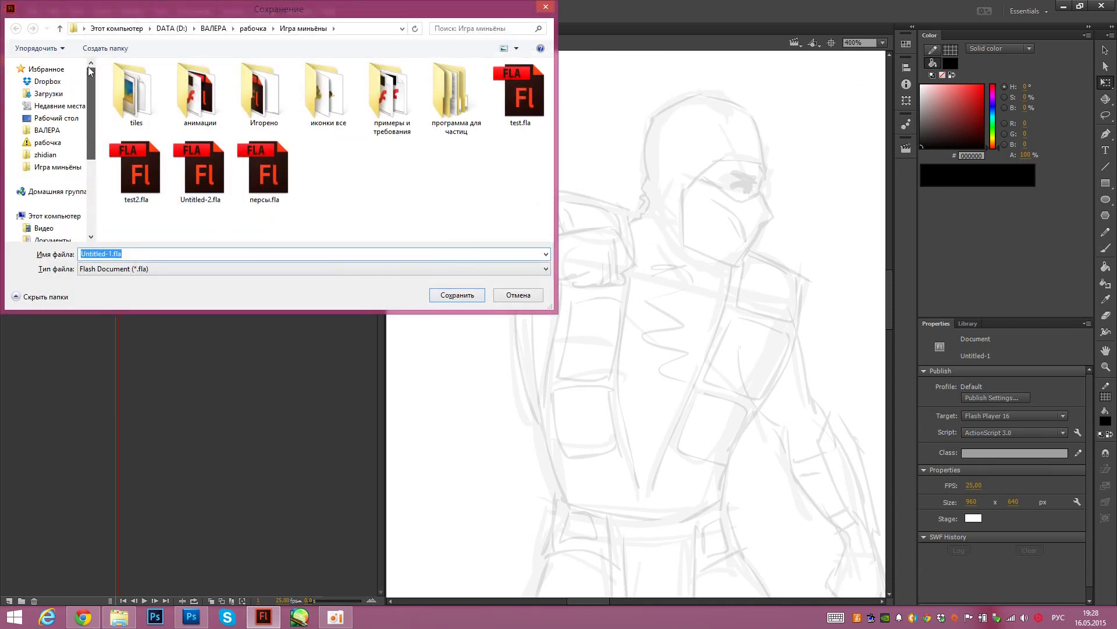
pyautogui.click(56, 117)
pyautogui.click(169, 256)
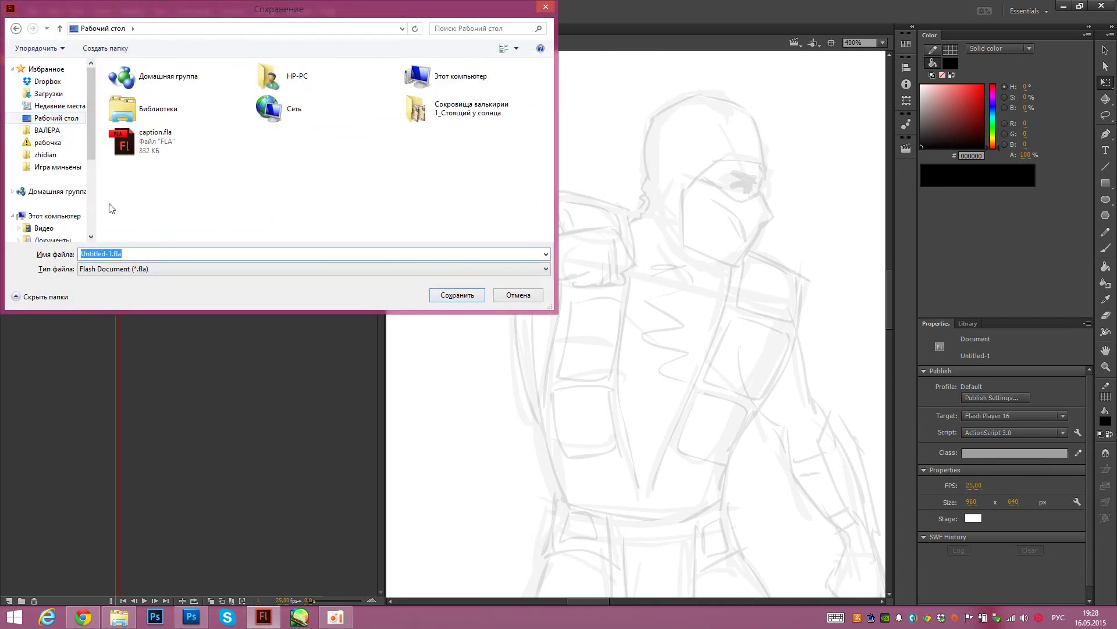
pyautogui.write('скорпион')
pyautogui.press('Return')
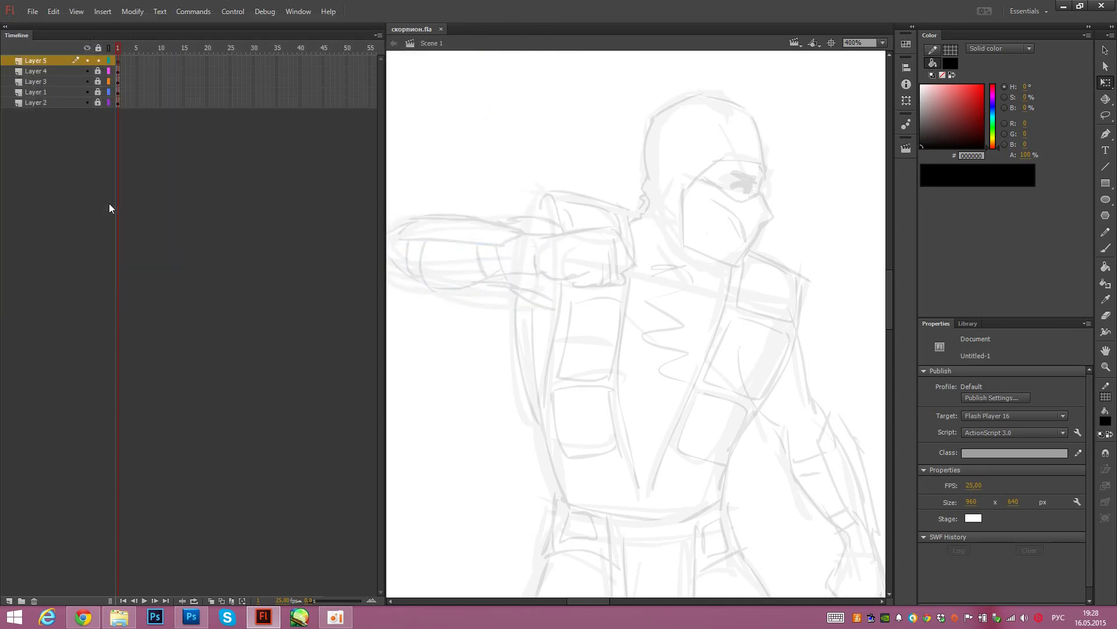
# Step: Make the stroke colour active and choose the Pencil tool in Smooth mode
pyautogui.moveTo(714, 302); pyautogui.dragTo(746, 299)
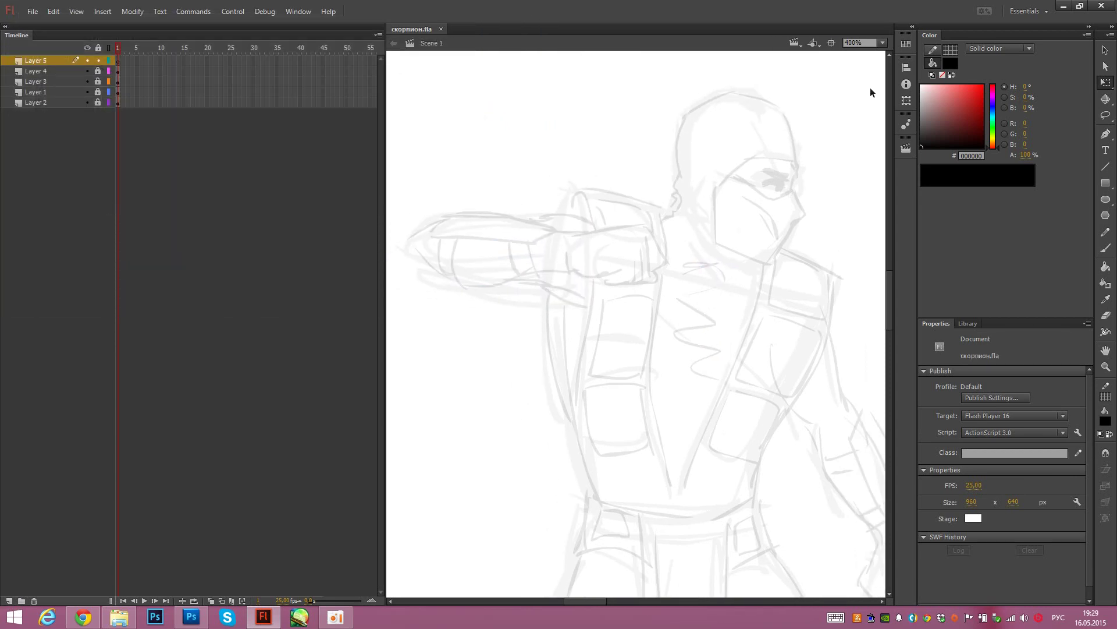
pyautogui.click(931, 51)
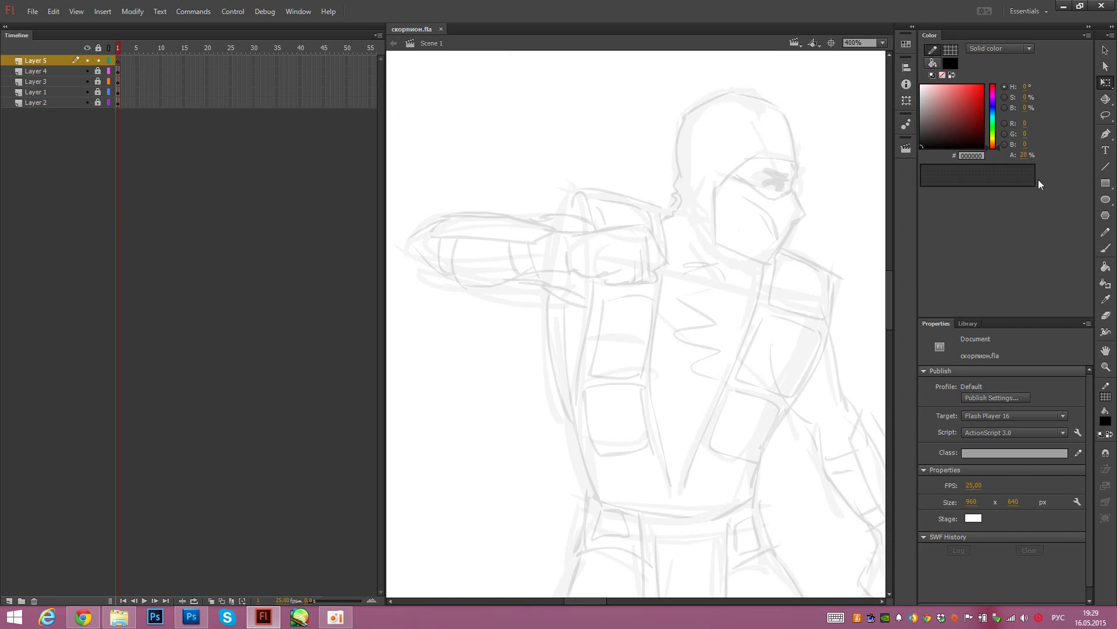
pyautogui.click(1106, 232)
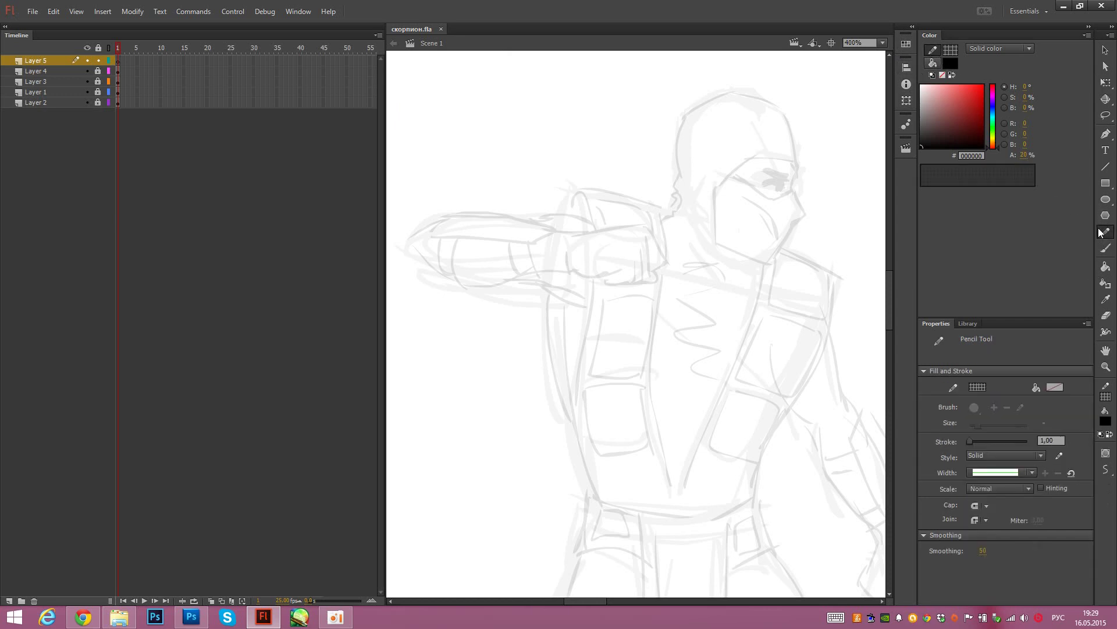
pyautogui.click(1106, 469)
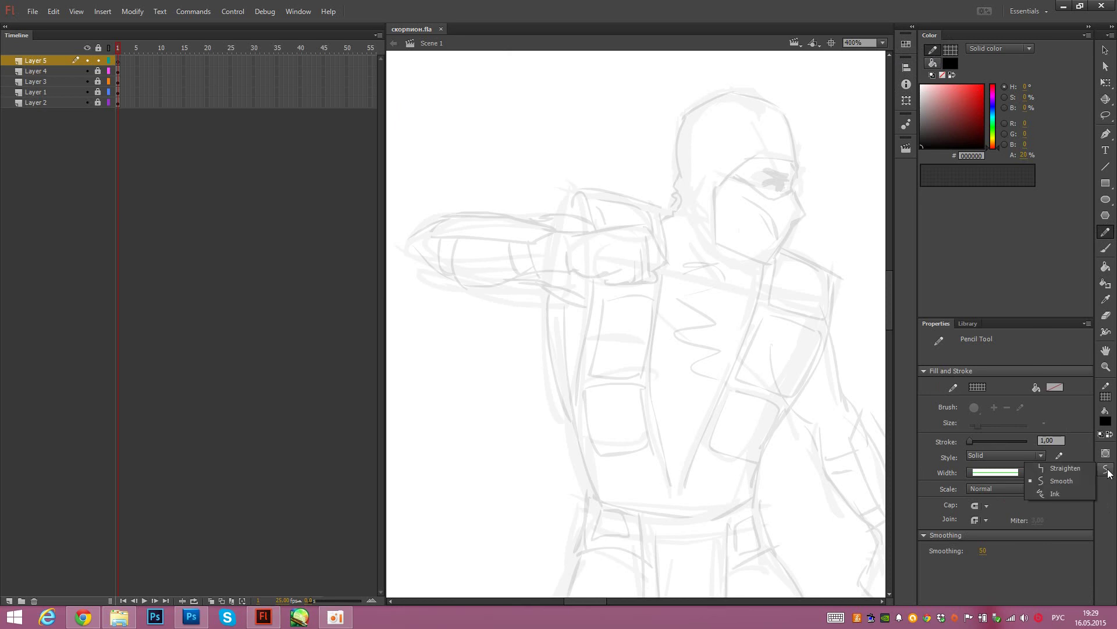
pyautogui.click(1060, 480)
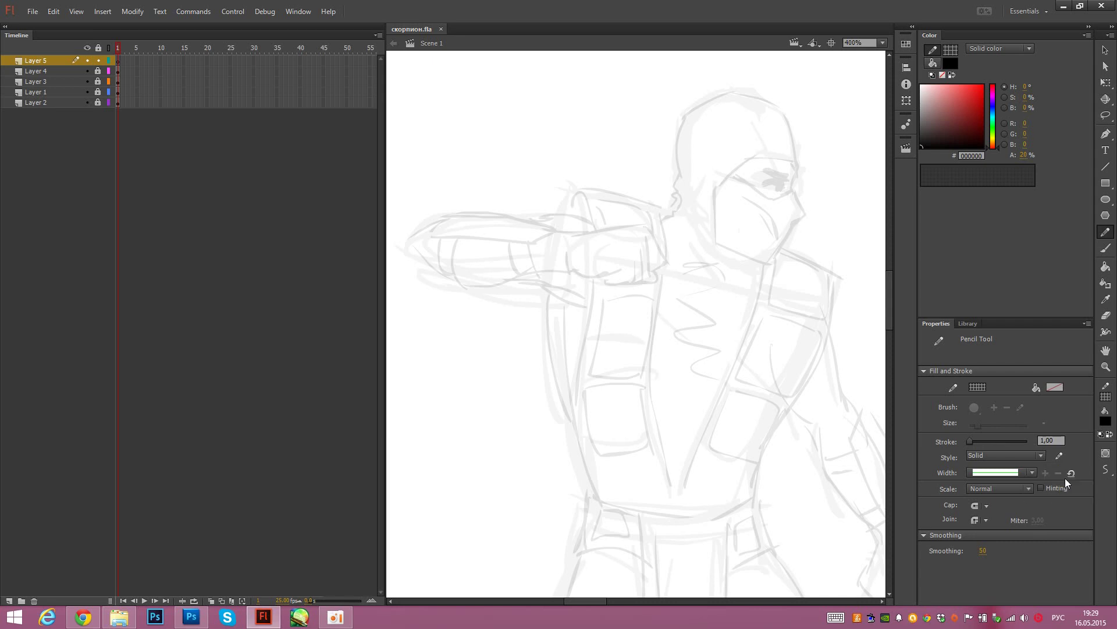
# Step: Narrow the timeline to give the stage more room and view the ninja's upper body at 400%
pyautogui.click(931, 51)
pyautogui.moveTo(602, 233); pyautogui.dragTo(659, 217)
pyautogui.click(882, 46)
pyautogui.click(855, 159)
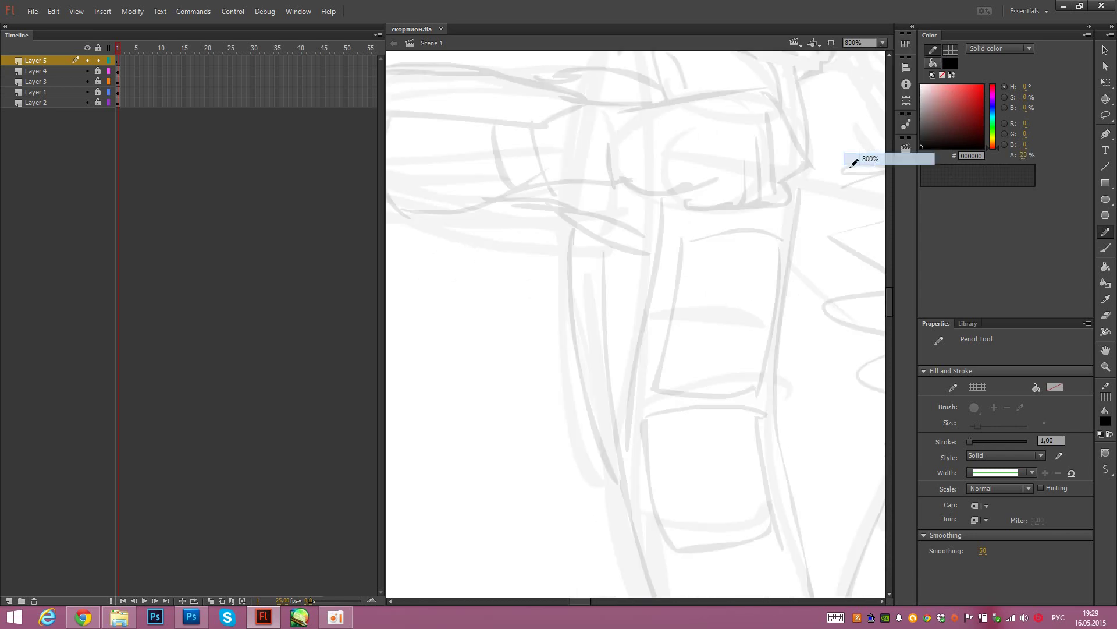
pyautogui.moveTo(856, 158)
pyautogui.mouseDown()
pyautogui.moveTo(756, 402)
pyautogui.moveTo(700, 348)
pyautogui.moveTo(661, 360)
pyautogui.mouseUp()
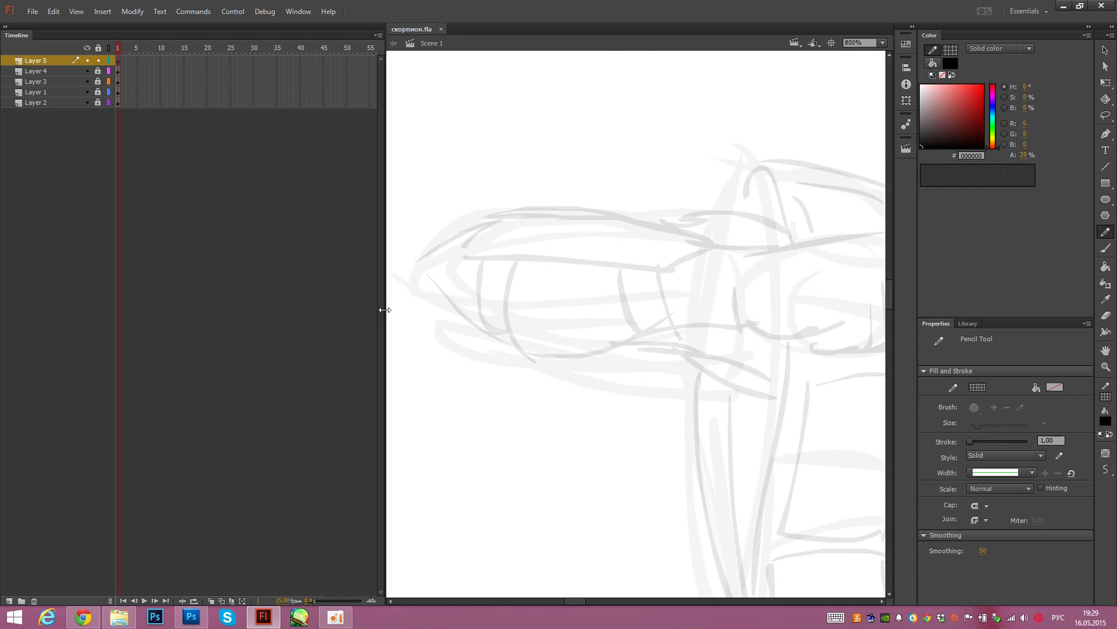
pyautogui.moveTo(382, 309); pyautogui.dragTo(269, 332)
pyautogui.moveTo(330, 314)
pyautogui.mouseDown()
pyautogui.moveTo(485, 320)
pyautogui.moveTo(475, 326)
pyautogui.mouseUp()
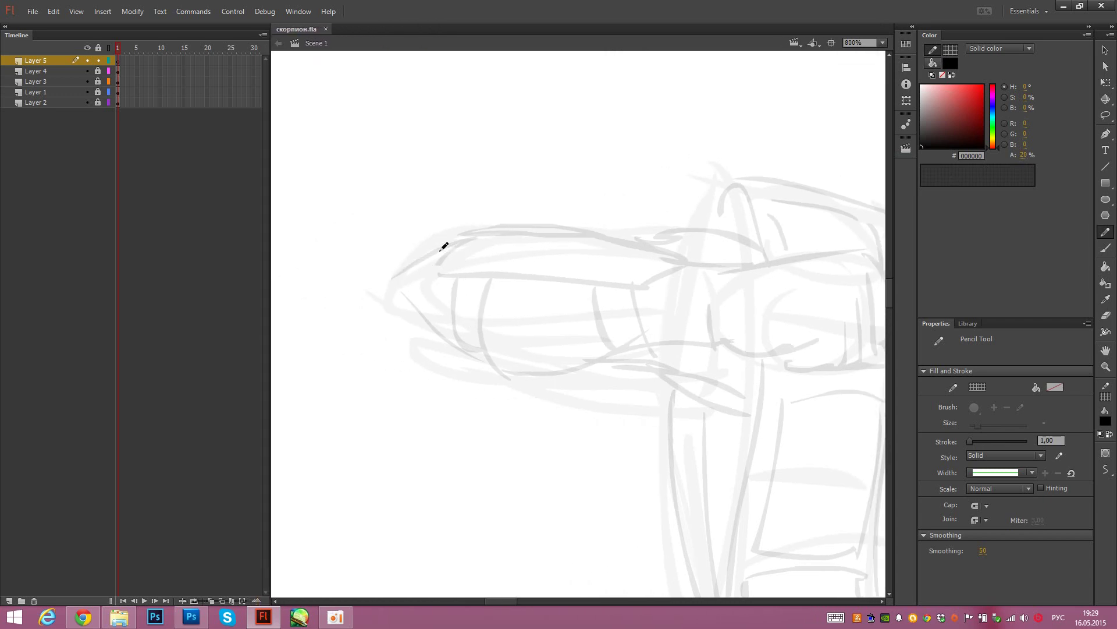
pyautogui.moveTo(466, 273)
pyautogui.mouseDown()
pyautogui.moveTo(427, 292)
pyautogui.moveTo(429, 275)
pyautogui.mouseUp()
pyautogui.click(882, 46)
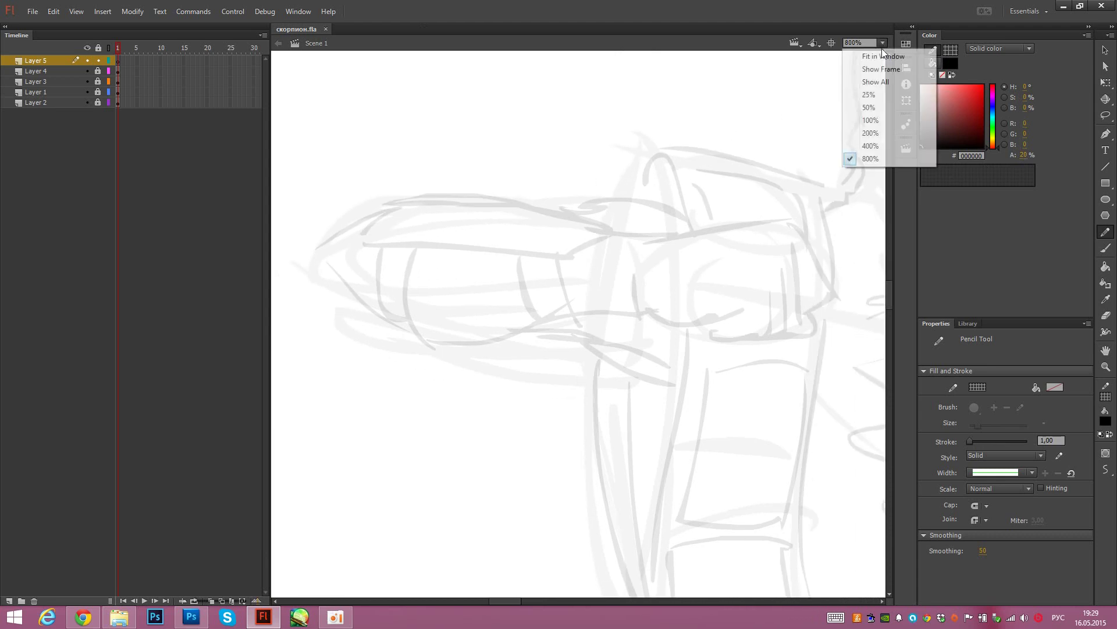
pyautogui.click(867, 142)
pyautogui.moveTo(696, 250)
pyautogui.mouseDown()
pyautogui.moveTo(645, 199)
pyautogui.moveTo(602, 236)
pyautogui.mouseUp()
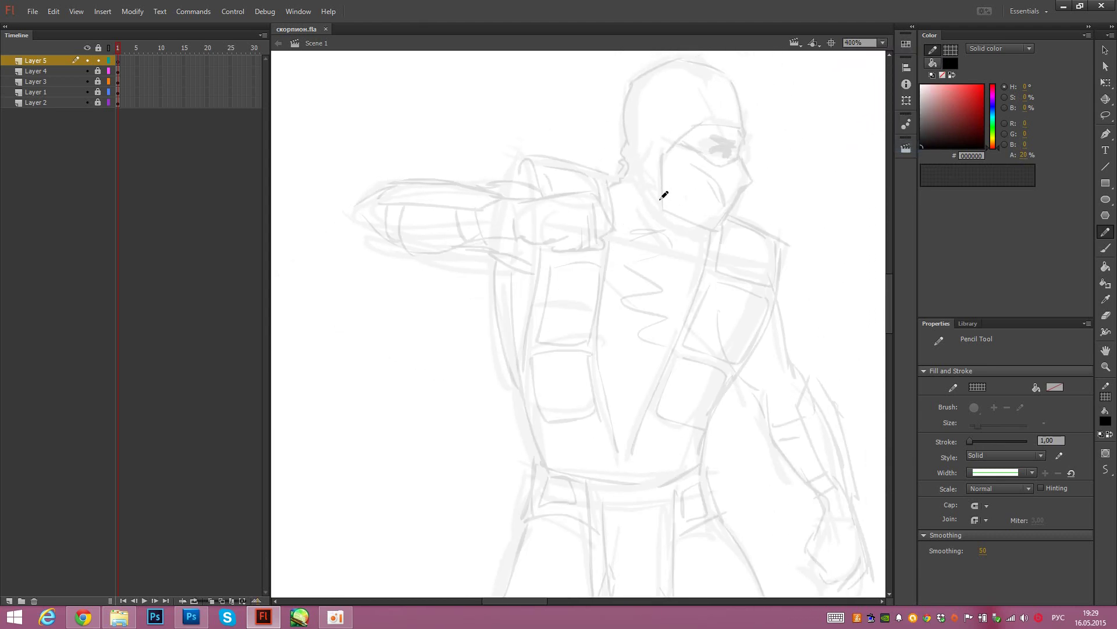
# Step: Mark the fist and the vest pads with the Brush in red FF0000, undoing each mark
pyautogui.press('b')
pyautogui.click(931, 64)
pyautogui.click(983, 85)
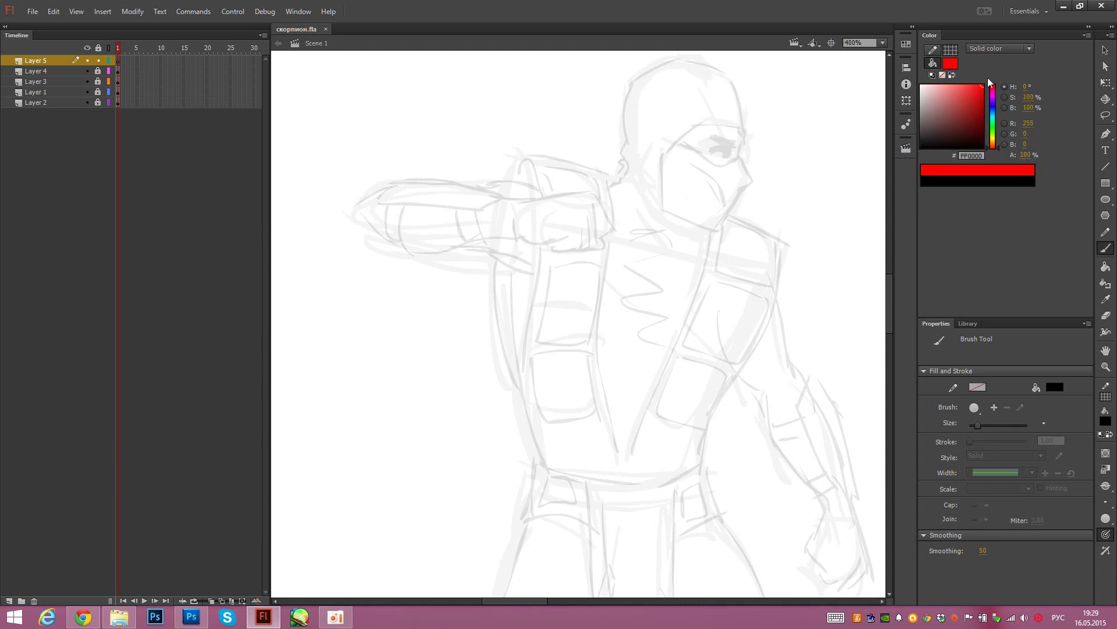
pyautogui.moveTo(525, 237)
pyautogui.mouseDown()
pyautogui.moveTo(588, 194)
pyautogui.moveTo(512, 242)
pyautogui.mouseUp()
pyautogui.hotkey('ctrl', 'z')
pyautogui.moveTo(517, 203)
pyautogui.mouseDown()
pyautogui.moveTo(391, 180)
pyautogui.moveTo(510, 203)
pyautogui.moveTo(449, 181)
pyautogui.moveTo(466, 254)
pyautogui.moveTo(544, 189)
pyautogui.moveTo(598, 166)
pyautogui.moveTo(569, 260)
pyautogui.moveTo(554, 237)
pyautogui.moveTo(543, 249)
pyautogui.moveTo(535, 381)
pyautogui.moveTo(605, 286)
pyautogui.moveTo(582, 247)
pyautogui.mouseUp()
pyautogui.hotkey('ctrl', 'z')
pyautogui.hotkey('ctrl', 'z')
pyautogui.hotkey('ctrl', 'z')
pyautogui.hotkey('ctrl', 'z')
pyautogui.moveTo(547, 456)
pyautogui.mouseDown()
pyautogui.moveTo(525, 410)
pyautogui.moveTo(618, 441)
pyautogui.moveTo(553, 494)
pyautogui.moveTo(524, 402)
pyautogui.mouseUp()
pyautogui.hotkey('ctrl', 'z')
pyautogui.moveTo(678, 361)
pyautogui.mouseDown()
pyautogui.moveTo(691, 494)
pyautogui.moveTo(722, 372)
pyautogui.mouseUp()
pyautogui.hotkey('ctrl', 'z')
pyautogui.moveTo(702, 282); pyautogui.dragTo(710, 289)
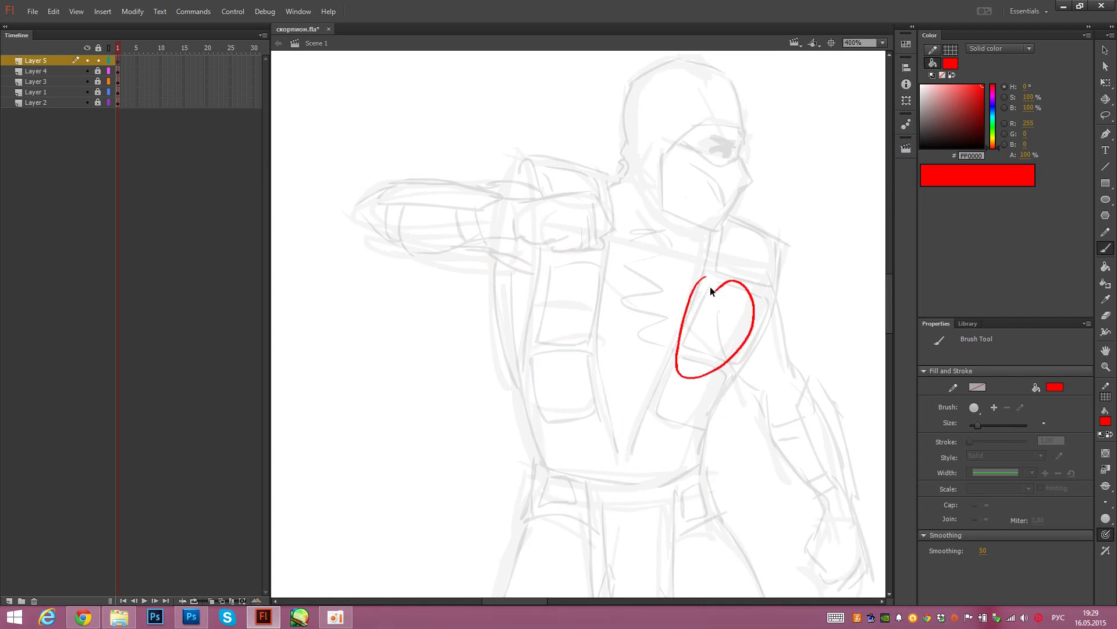
pyautogui.hotkey('ctrl', 'z')
# Step: Circle the head, eyes, neck, whole torso and raised shoulder in red, undoing each mark
pyautogui.moveTo(708, 223)
pyautogui.mouseDown()
pyautogui.moveTo(764, 296)
pyautogui.moveTo(732, 224)
pyautogui.mouseUp()
pyautogui.hotkey('ctrl', 'z')
pyautogui.moveTo(681, 75)
pyautogui.mouseDown()
pyautogui.moveTo(665, 68)
pyautogui.moveTo(742, 192)
pyautogui.moveTo(649, 81)
pyautogui.mouseUp()
pyautogui.hotkey('ctrl', 'z')
pyautogui.moveTo(729, 149); pyautogui.dragTo(733, 147)
pyautogui.hotkey('ctrl', 'z')
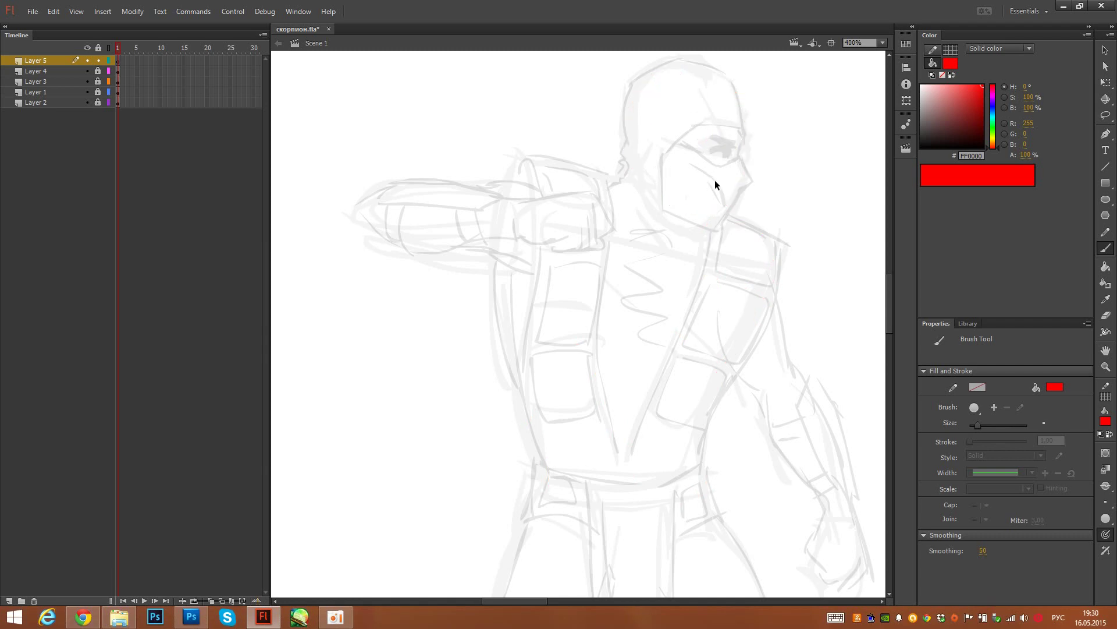
pyautogui.moveTo(615, 190)
pyautogui.mouseDown()
pyautogui.moveTo(669, 127)
pyautogui.moveTo(699, 238)
pyautogui.moveTo(624, 201)
pyautogui.moveTo(622, 172)
pyautogui.mouseUp()
pyautogui.hotkey('ctrl', 'z')
pyautogui.moveTo(538, 205)
pyautogui.mouseDown()
pyautogui.moveTo(732, 316)
pyautogui.moveTo(663, 458)
pyautogui.moveTo(556, 400)
pyautogui.moveTo(536, 216)
pyautogui.mouseUp()
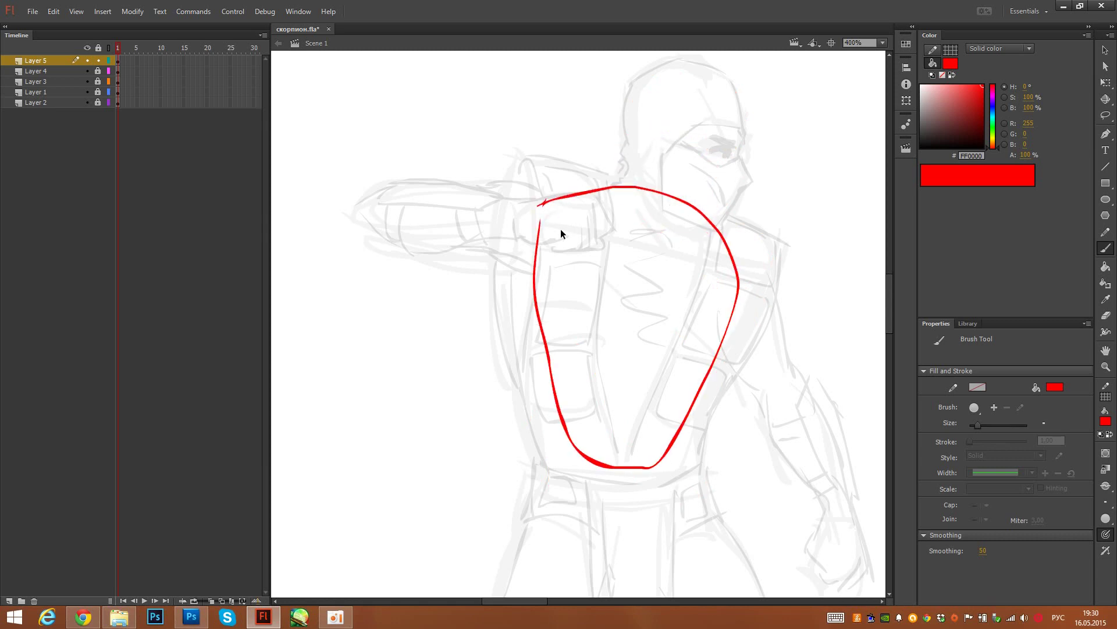
pyautogui.hotkey('ctrl', 'z')
pyautogui.moveTo(530, 159)
pyautogui.mouseDown()
pyautogui.moveTo(495, 274)
pyautogui.moveTo(522, 378)
pyautogui.moveTo(565, 179)
pyautogui.mouseUp()
pyautogui.hotkey('ctrl', 'z')
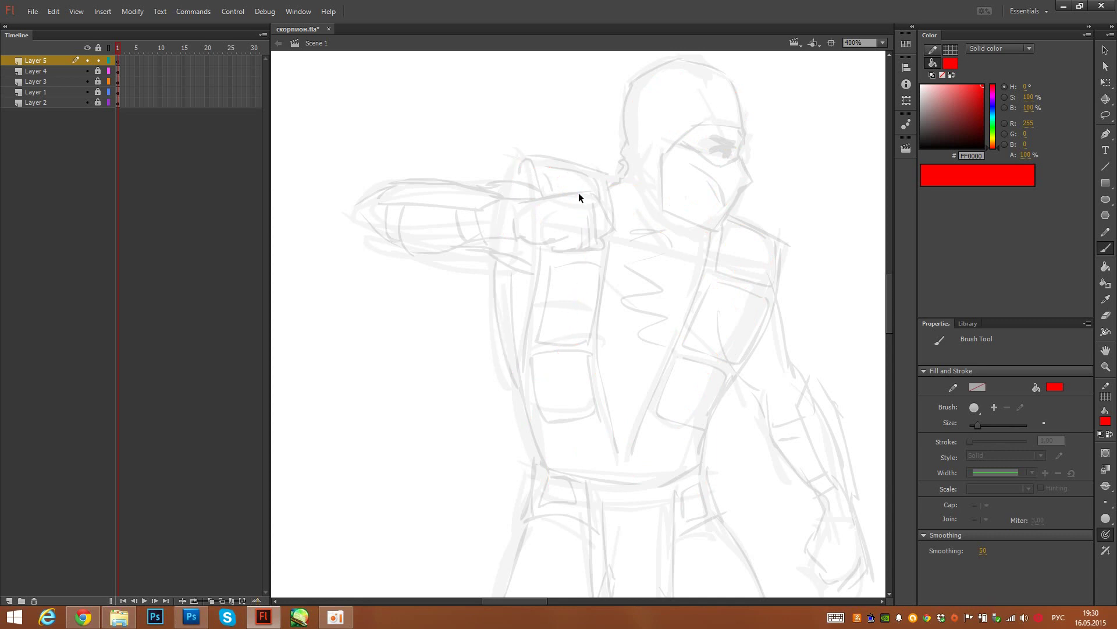
# Step: Circle the lowered arm, its hand and the waist area in red, undoing each mark
pyautogui.moveTo(706, 347); pyautogui.dragTo(611, 215)
pyautogui.moveTo(606, 131)
pyautogui.mouseDown()
pyautogui.moveTo(630, 119)
pyautogui.moveTo(605, 129)
pyautogui.mouseUp()
pyautogui.hotkey('ctrl', 'z')
pyautogui.moveTo(662, 235)
pyautogui.mouseDown()
pyautogui.moveTo(646, 279)
pyautogui.moveTo(717, 370)
pyautogui.moveTo(670, 251)
pyautogui.mouseUp()
pyautogui.hotkey('ctrl', 'z')
pyautogui.moveTo(714, 393); pyautogui.dragTo(716, 368)
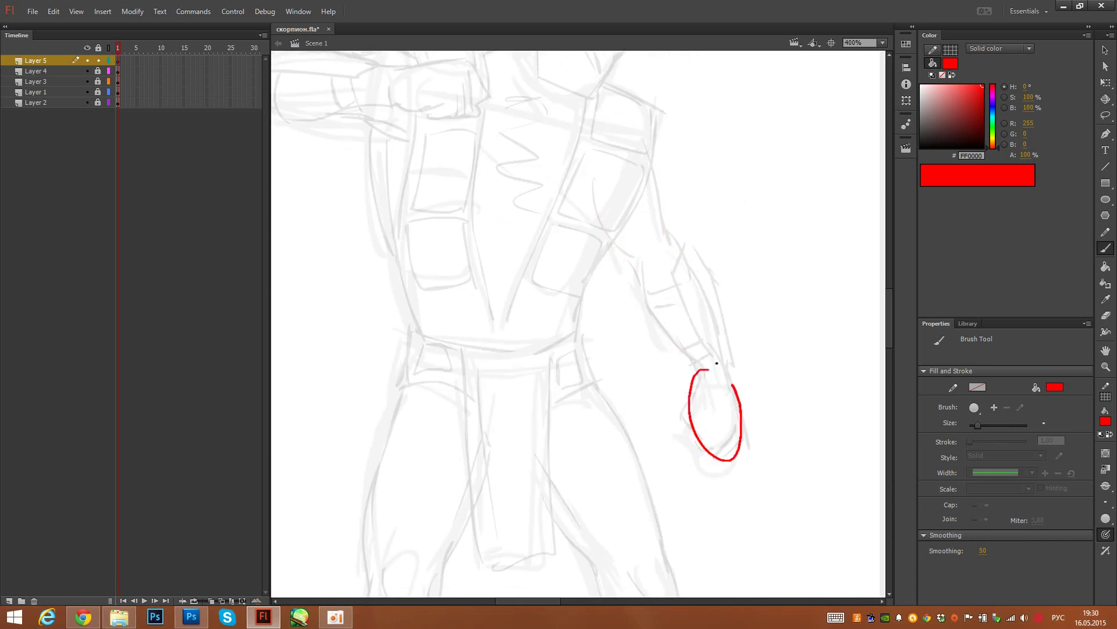
pyautogui.hotkey('ctrl', 'z')
pyautogui.moveTo(426, 346); pyautogui.dragTo(476, 302)
pyautogui.moveTo(455, 258)
pyautogui.mouseDown()
pyautogui.moveTo(440, 307)
pyautogui.moveTo(619, 316)
pyautogui.moveTo(457, 267)
pyautogui.moveTo(577, 370)
pyautogui.mouseUp()
pyautogui.hotkey('ctrl', 'z')
pyautogui.hotkey('ctrl', 'z')
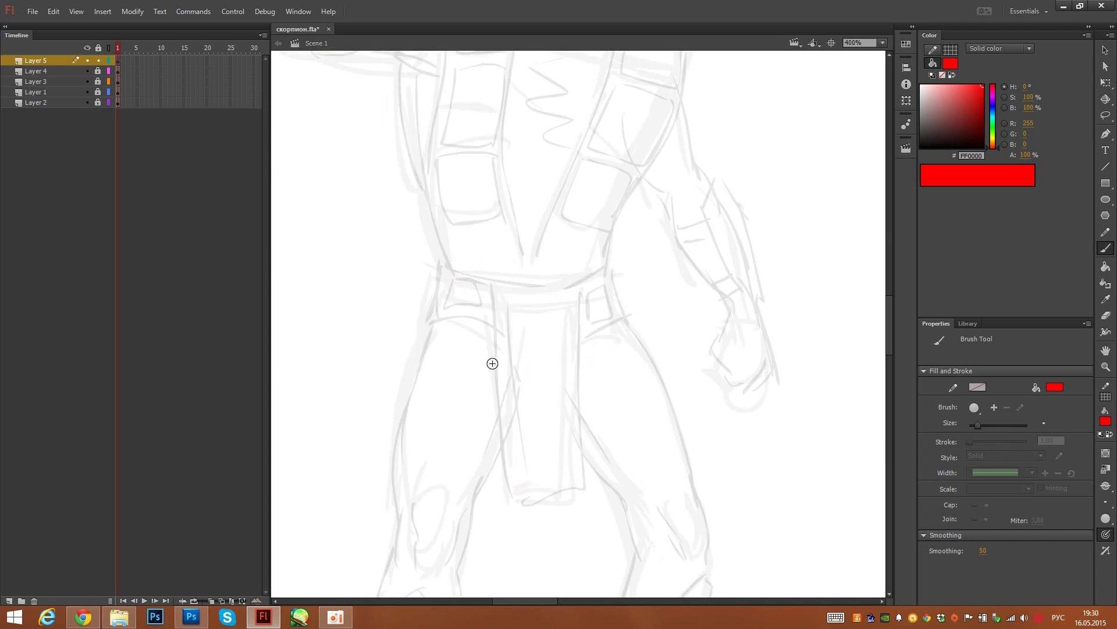
# Step: Outline the thighs, shins and feet in red, undoing each mark
pyautogui.moveTo(491, 361); pyautogui.dragTo(529, 260)
pyautogui.moveTo(491, 197)
pyautogui.mouseDown()
pyautogui.moveTo(451, 374)
pyautogui.moveTo(547, 422)
pyautogui.mouseUp()
pyautogui.hotkey('ctrl', 'z')
pyautogui.moveTo(486, 389)
pyautogui.mouseDown()
pyautogui.moveTo(536, 261)
pyautogui.moveTo(490, 247)
pyautogui.moveTo(499, 462)
pyautogui.moveTo(529, 244)
pyautogui.mouseUp()
pyautogui.hotkey('ctrl', 'z')
pyautogui.moveTo(487, 436); pyautogui.dragTo(460, 486)
pyautogui.hotkey('ctrl', 'z')
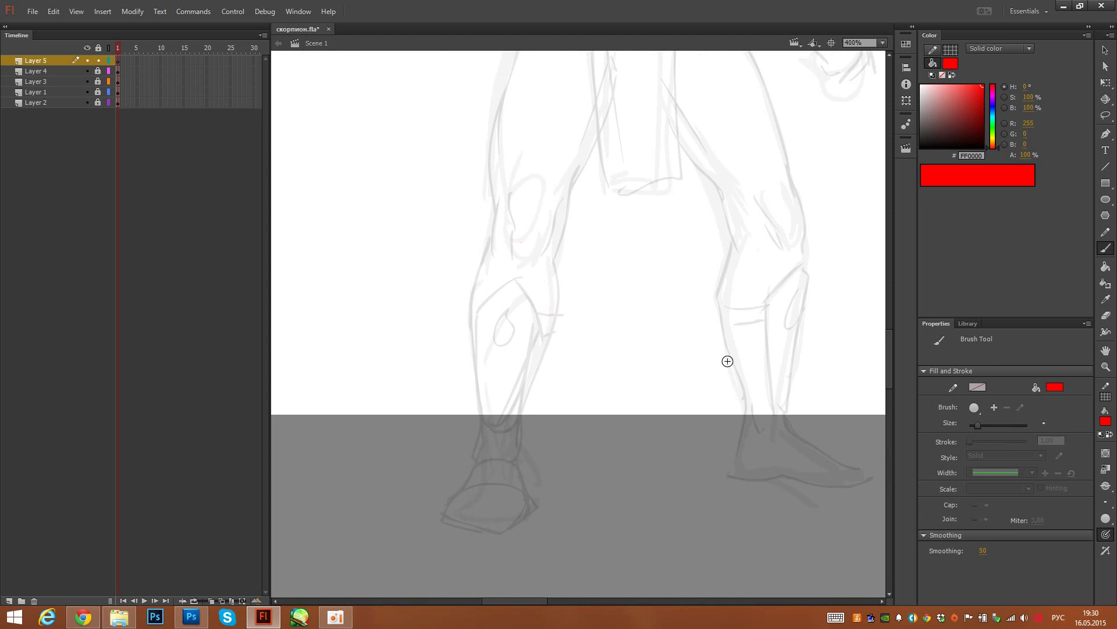
pyautogui.moveTo(774, 414)
pyautogui.mouseDown()
pyautogui.moveTo(751, 473)
pyautogui.moveTo(862, 477)
pyautogui.mouseUp()
pyautogui.hotkey('ctrl', 'z')
pyautogui.moveTo(748, 260); pyautogui.dragTo(751, 293)
pyautogui.hotkey('ctrl', 'z')
pyautogui.scroll(3, 734, 212)
pyautogui.moveTo(654, 229); pyautogui.dragTo(749, 373)
pyautogui.hotkey('ctrl', 'z')
pyautogui.scroll(5, 676, 486)
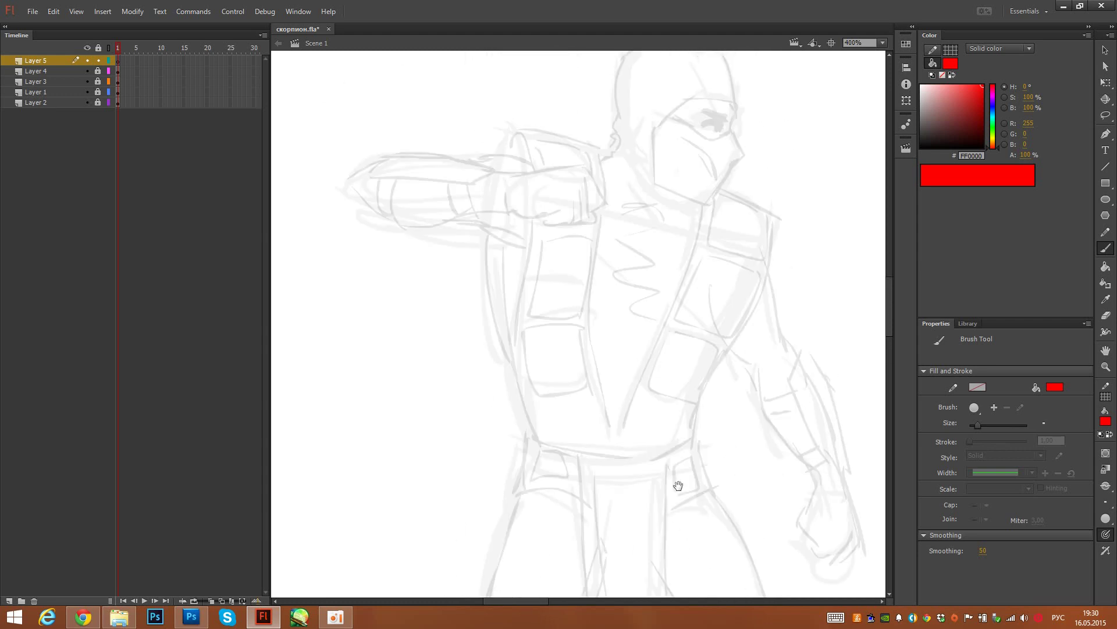
# Step: Save the document, switch back to the Pencil tool and undo the trial stroke at the raised arm's elbow
pyautogui.click(883, 42)
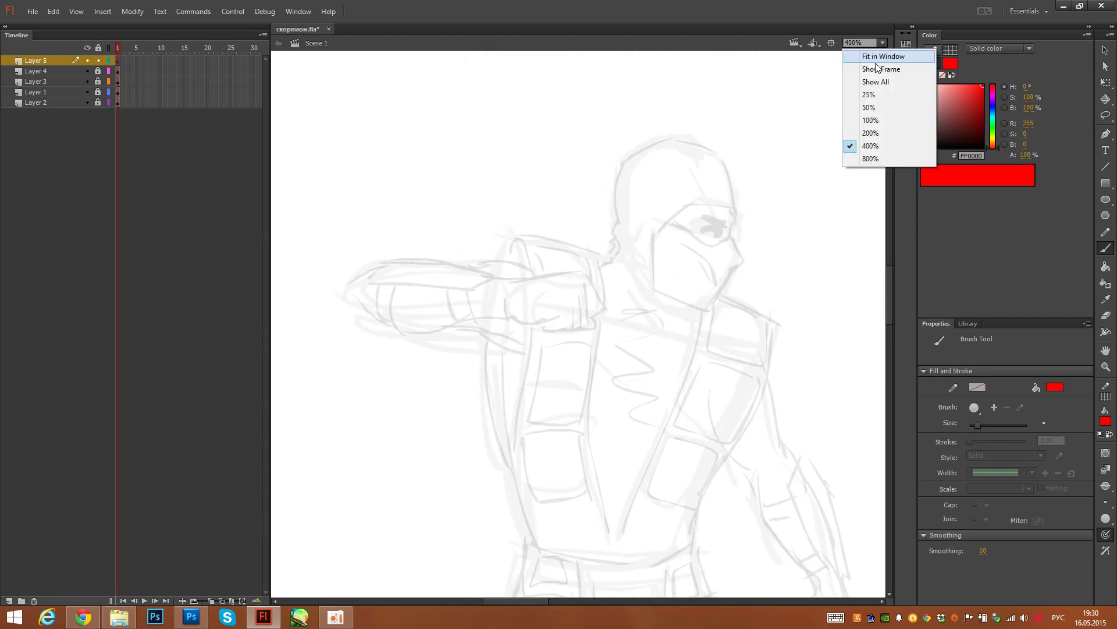
pyautogui.click(862, 159)
pyautogui.moveTo(605, 299); pyautogui.dragTo(675, 323)
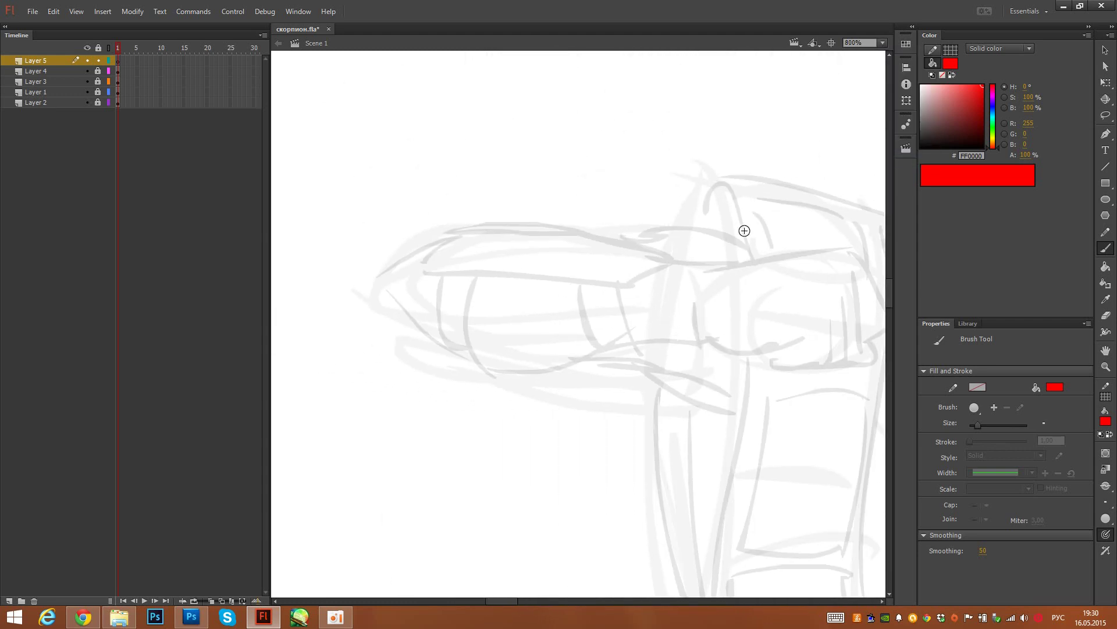
pyautogui.hotkey('ctrl', 's')
pyautogui.press('y')
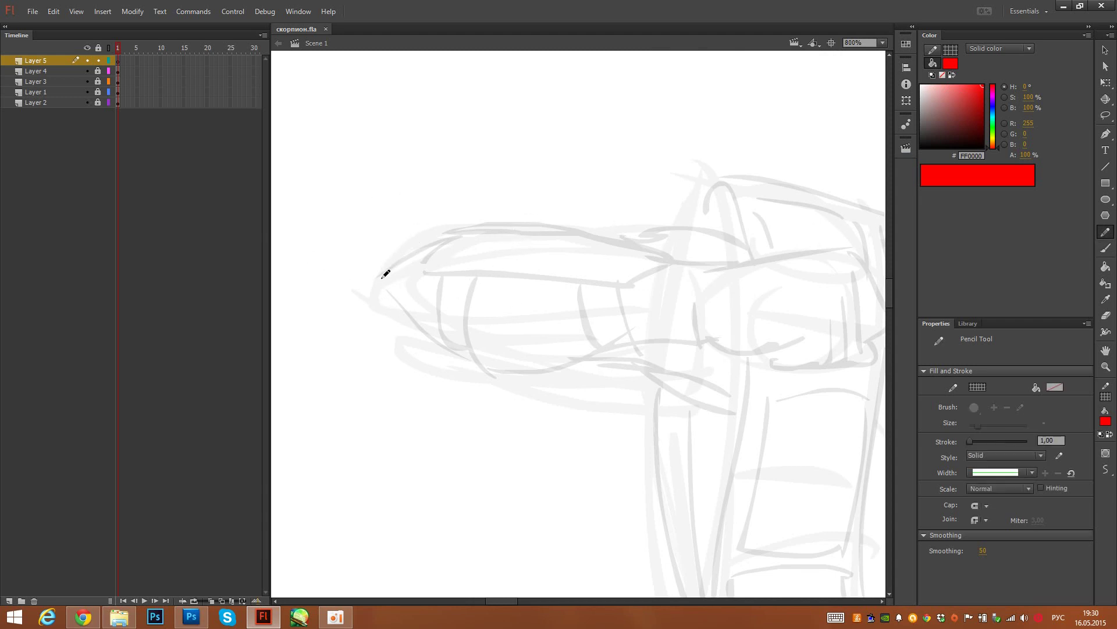
pyautogui.moveTo(379, 256); pyautogui.dragTo(377, 298)
pyautogui.hotkey('ctrl', 'z')
# Step: Trace the elbow and the upper and lower edges of the raised forearm with a 0,10 Pencil stroke
pyautogui.moveTo(374, 244); pyautogui.dragTo(408, 347)
pyautogui.moveTo(371, 282); pyautogui.dragTo(446, 344)
pyautogui.moveTo(402, 299)
pyautogui.mouseDown()
pyautogui.moveTo(451, 350)
pyautogui.moveTo(522, 371)
pyautogui.moveTo(698, 333)
pyautogui.mouseUp()
pyautogui.moveTo(373, 280)
pyautogui.mouseDown()
pyautogui.moveTo(433, 248)
pyautogui.moveTo(523, 225)
pyautogui.moveTo(725, 266)
pyautogui.mouseUp()
# Step: Try thin Pencil lines across the vest strap below the raised arm and undo them
pyautogui.moveTo(783, 310); pyautogui.dragTo(597, 170)
pyautogui.moveTo(551, 327)
pyautogui.mouseDown()
pyautogui.moveTo(533, 409)
pyautogui.moveTo(541, 534)
pyautogui.moveTo(639, 544)
pyautogui.moveTo(675, 521)
pyautogui.moveTo(664, 449)
pyautogui.moveTo(635, 419)
pyautogui.moveTo(567, 422)
pyautogui.moveTo(547, 436)
pyautogui.moveTo(578, 510)
pyautogui.moveTo(628, 501)
pyautogui.mouseUp()
pyautogui.moveTo(471, 483)
pyautogui.mouseDown()
pyautogui.moveTo(612, 513)
pyautogui.moveTo(663, 375)
pyautogui.mouseUp()
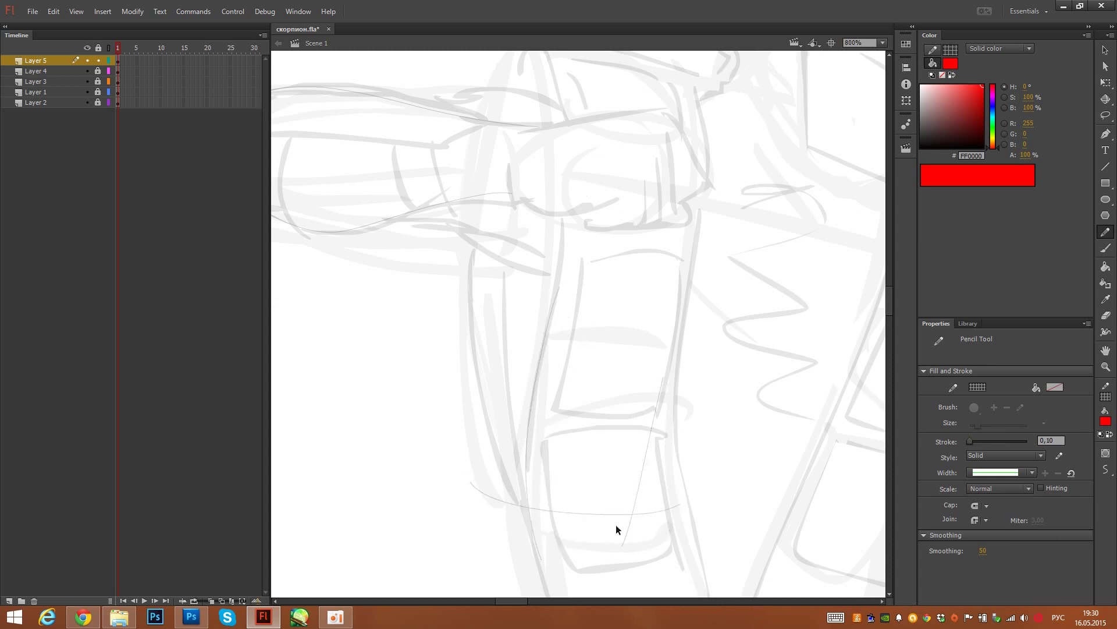
pyautogui.hotkey('ctrl', 'z')
pyautogui.moveTo(629, 441); pyautogui.dragTo(706, 557)
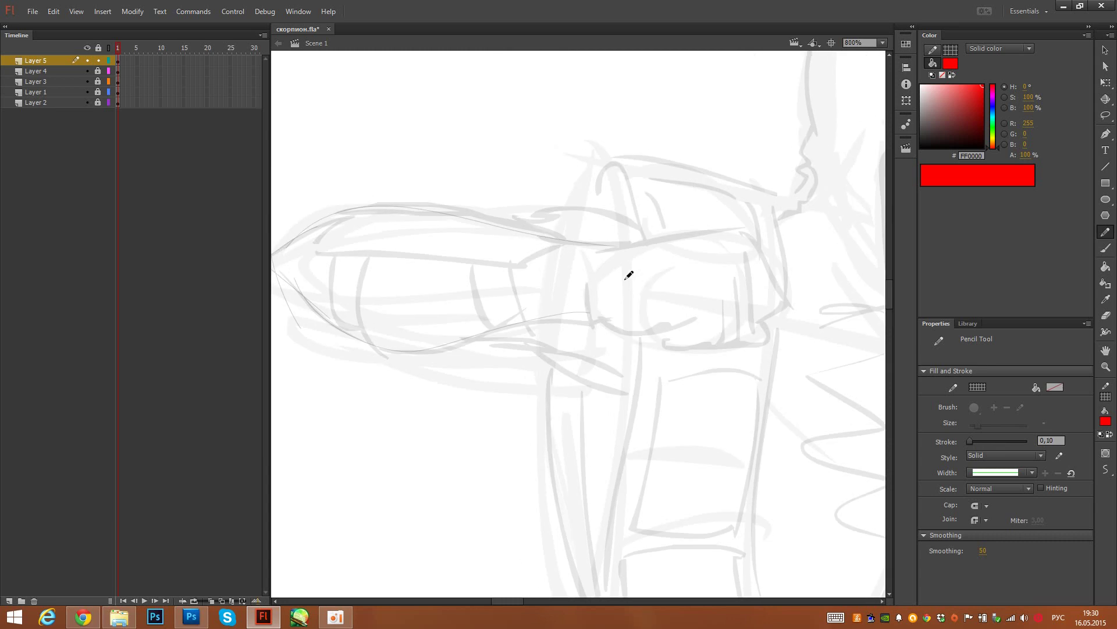
# Step: Close the forearm outline with a rounded curve at the wrist end
pyautogui.moveTo(598, 310); pyautogui.dragTo(650, 334)
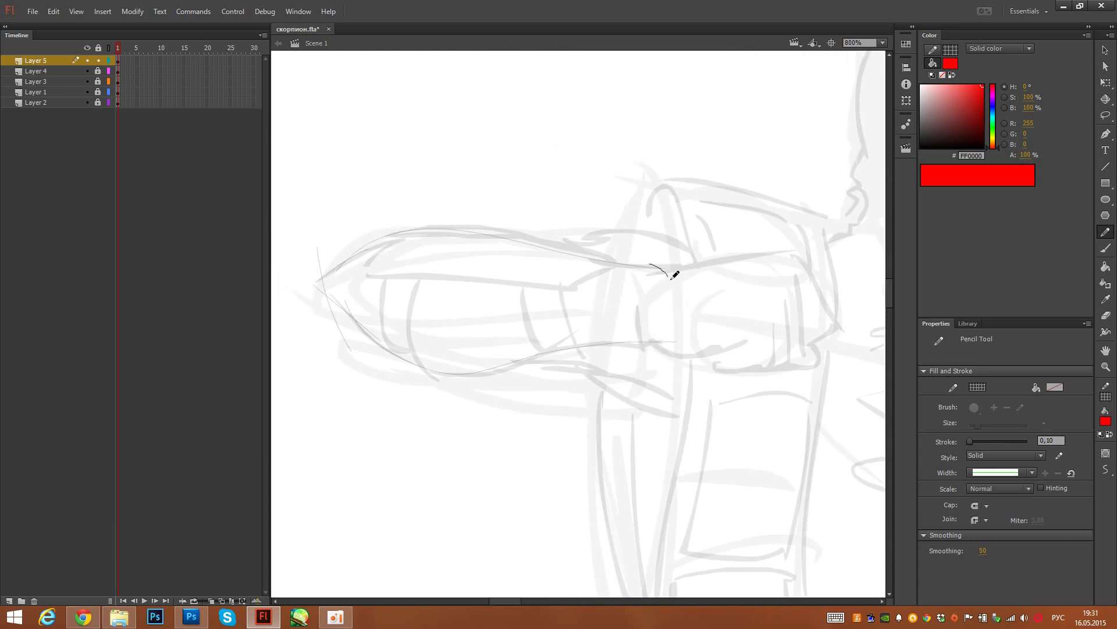
pyautogui.moveTo(674, 276)
pyautogui.mouseDown()
pyautogui.moveTo(678, 311)
pyautogui.moveTo(647, 348)
pyautogui.mouseUp()
pyautogui.moveTo(663, 259)
pyautogui.mouseDown()
pyautogui.moveTo(700, 317)
pyautogui.moveTo(652, 346)
pyautogui.mouseUp()
pyautogui.moveTo(574, 353)
pyautogui.mouseDown()
pyautogui.moveTo(606, 417)
pyautogui.moveTo(599, 369)
pyautogui.mouseUp()
pyautogui.moveTo(482, 360); pyautogui.dragTo(567, 334)
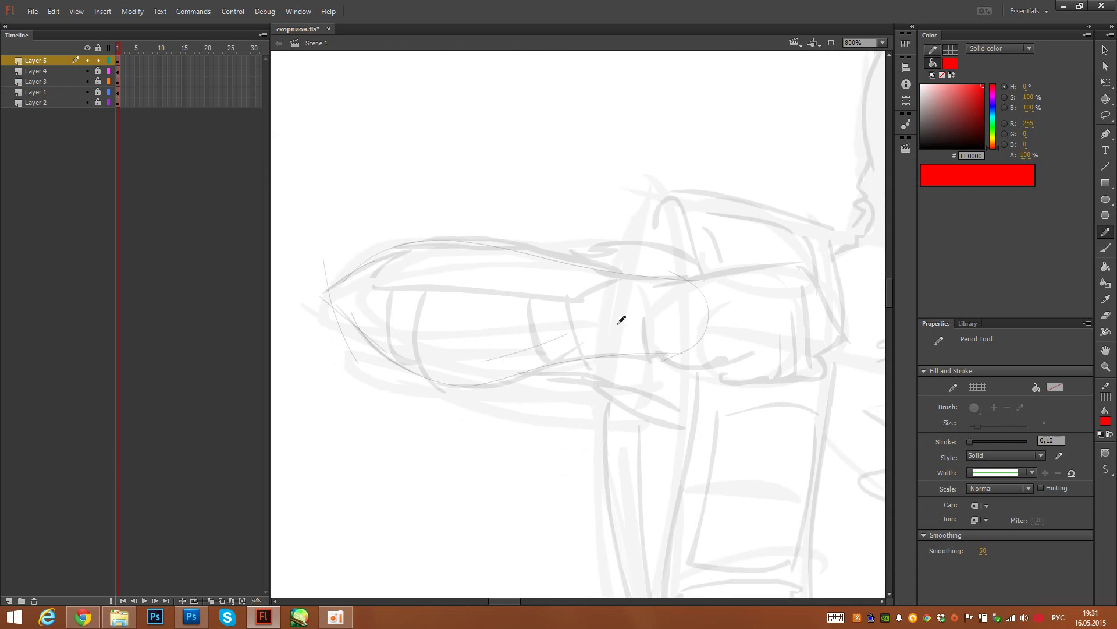
pyautogui.moveTo(664, 394); pyautogui.dragTo(704, 404)
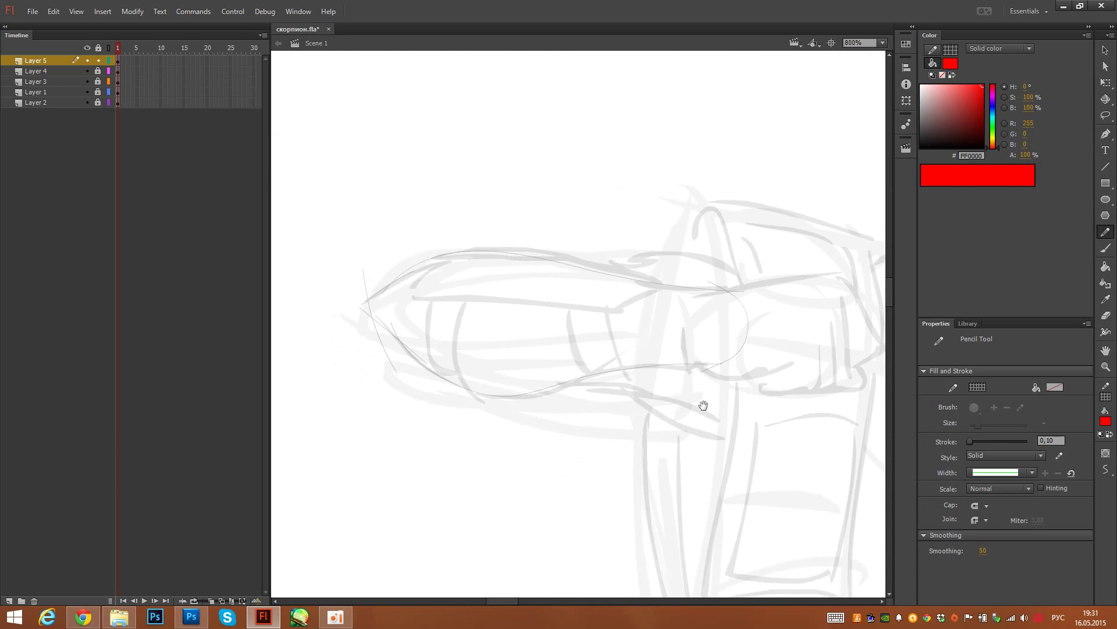
# Step: Draw two pairs of curved lines across the forearm to outline its bands
pyautogui.moveTo(485, 233)
pyautogui.mouseDown()
pyautogui.moveTo(457, 254)
pyautogui.moveTo(461, 401)
pyautogui.mouseUp()
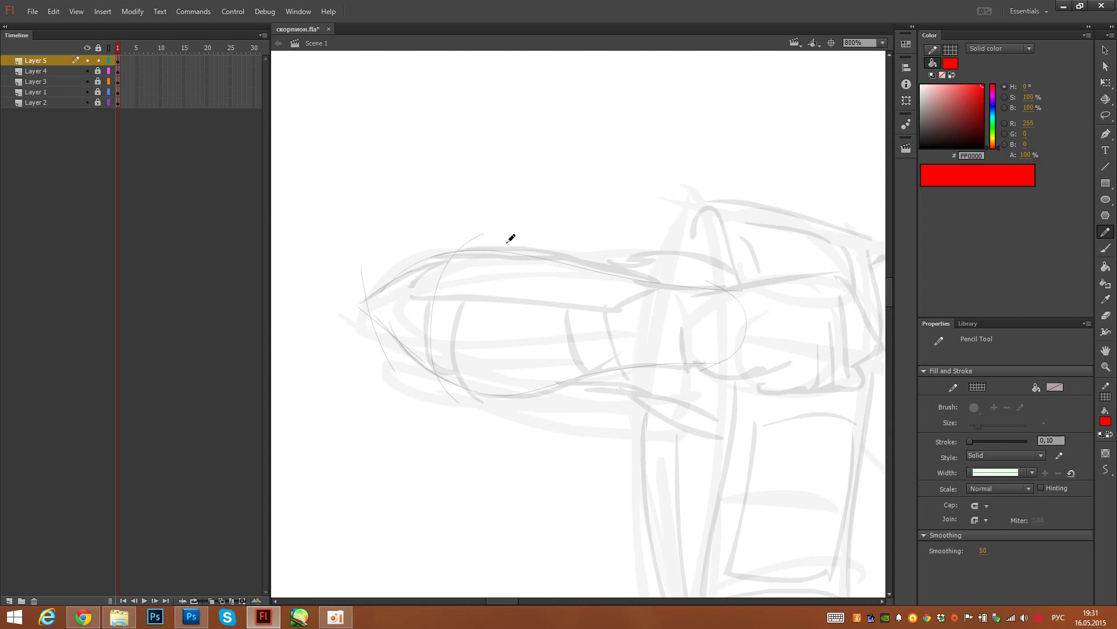
pyautogui.moveTo(504, 241)
pyautogui.mouseDown()
pyautogui.moveTo(463, 370)
pyautogui.moveTo(488, 412)
pyautogui.mouseUp()
pyautogui.moveTo(608, 254)
pyautogui.mouseDown()
pyautogui.moveTo(619, 369)
pyautogui.moveTo(610, 393)
pyautogui.mouseUp()
pyautogui.moveTo(605, 260); pyautogui.dragTo(592, 389)
pyautogui.moveTo(639, 259); pyautogui.dragTo(634, 397)
# Step: Examine the raised forearm and its coloured bands in the reference picture beside the drawing
pyautogui.moveTo(527, 342); pyautogui.dragTo(415, 312)
pyautogui.moveTo(716, 372); pyautogui.dragTo(429, 322)
pyautogui.moveTo(870, 391); pyautogui.dragTo(379, 309)
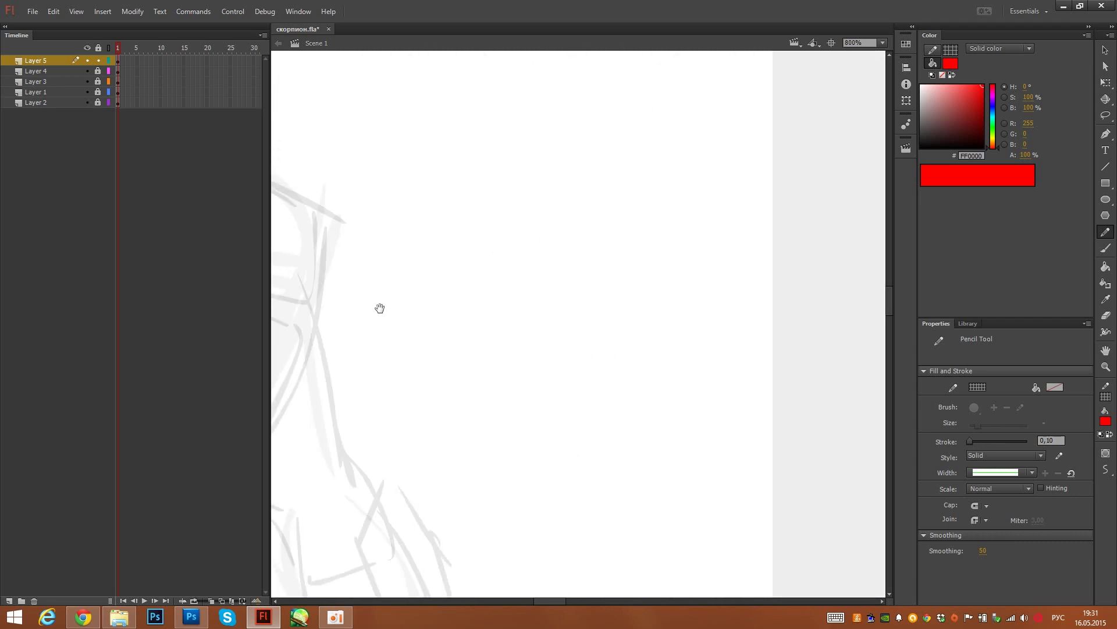
pyautogui.moveTo(707, 376); pyautogui.dragTo(362, 344)
pyautogui.moveTo(629, 410); pyautogui.dragTo(484, 434)
pyautogui.moveTo(576, 331)
pyautogui.mouseDown()
pyautogui.moveTo(477, 462)
pyautogui.moveTo(517, 447)
pyautogui.moveTo(486, 473)
pyautogui.moveTo(497, 466)
pyautogui.mouseUp()
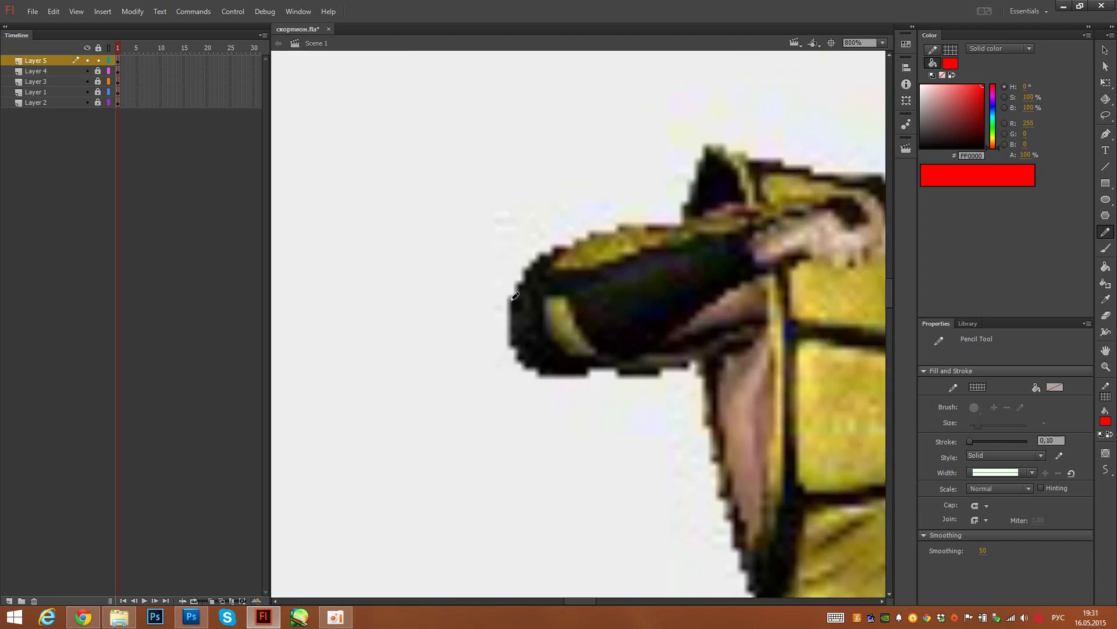
pyautogui.moveTo(505, 316); pyautogui.dragTo(862, 297)
pyautogui.moveTo(589, 367); pyautogui.dragTo(882, 364)
pyautogui.moveTo(529, 396); pyautogui.dragTo(873, 384)
pyautogui.moveTo(332, 410); pyautogui.dragTo(720, 402)
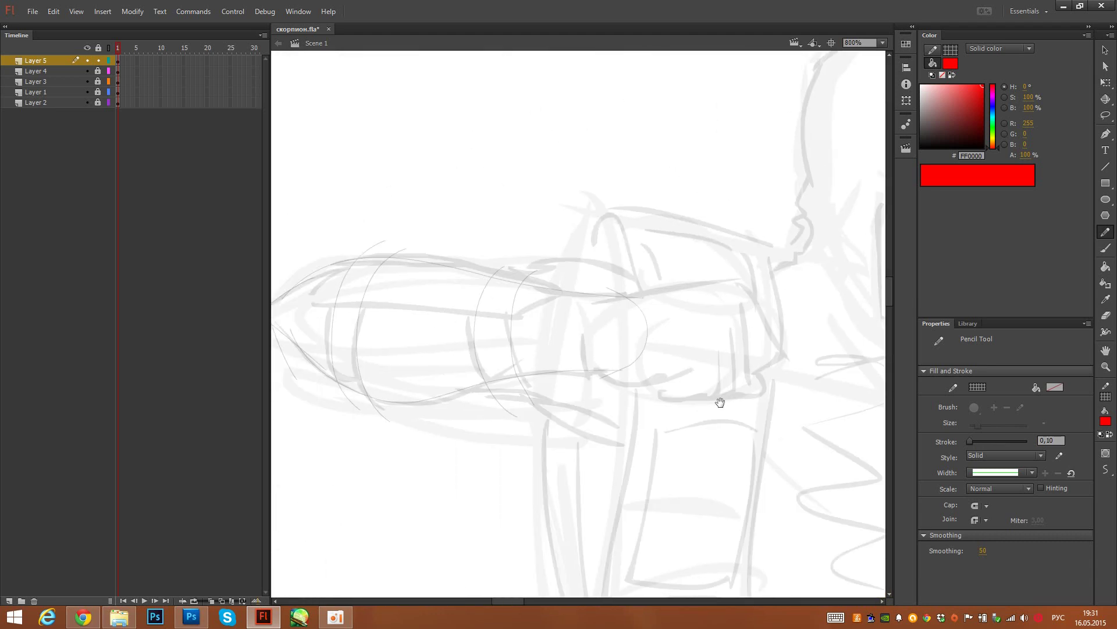
pyautogui.moveTo(563, 372); pyautogui.dragTo(625, 376)
# Step: Fill the three main forearm sections around the bands with dark grey 232323
pyautogui.moveTo(939, 131); pyautogui.dragTo(865, 137)
pyautogui.press('k')
pyautogui.click(372, 323)
pyautogui.click(489, 335)
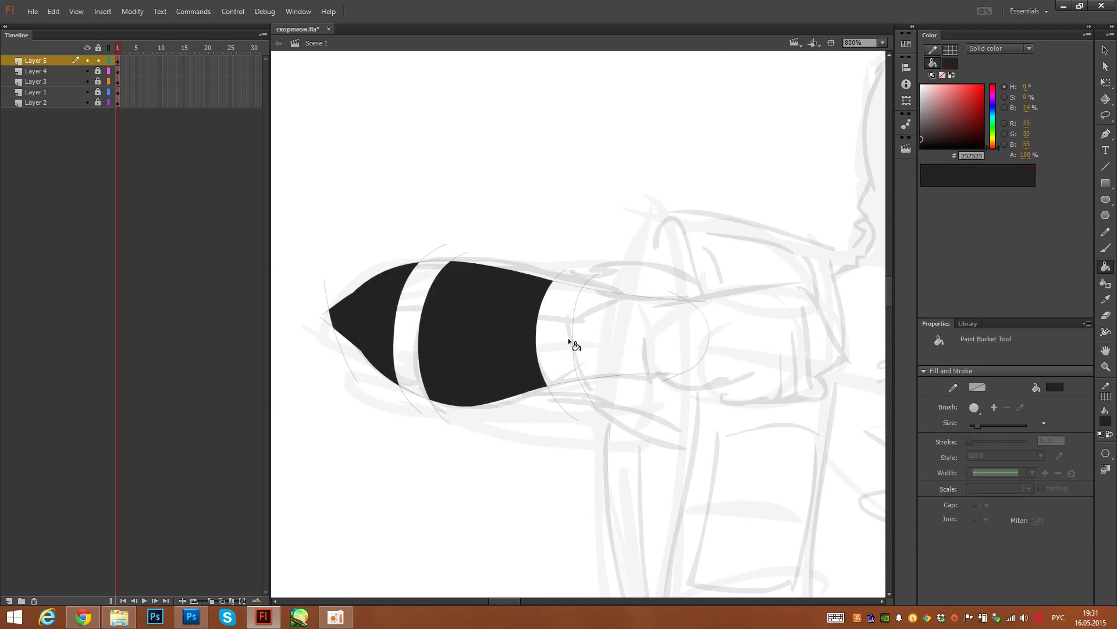
pyautogui.click(617, 343)
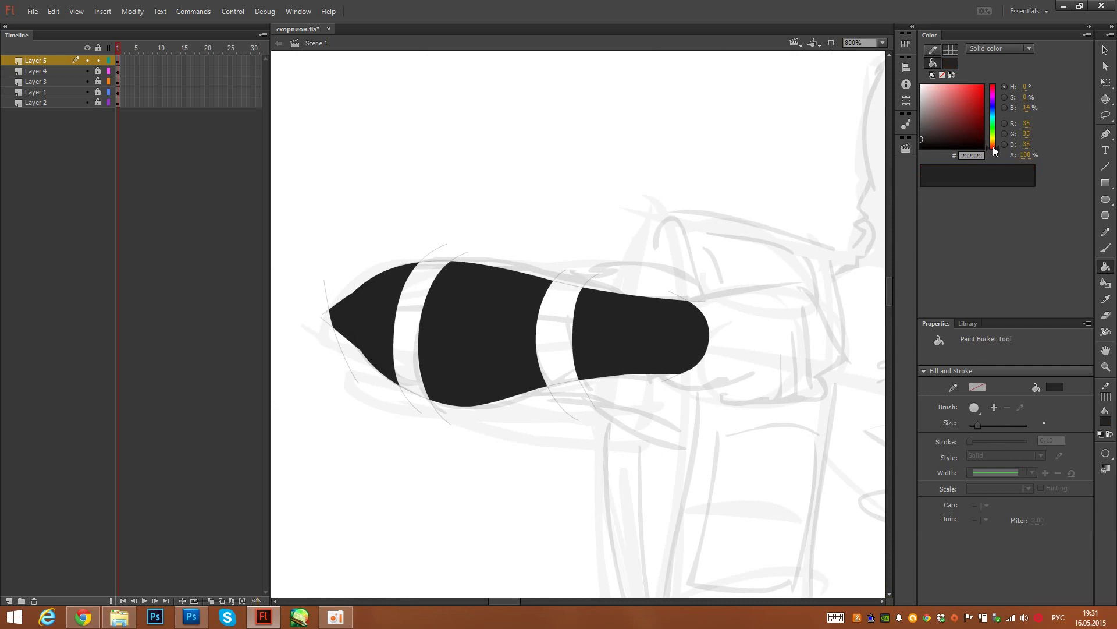
# Step: Fill the two forearm bands with brown 6D5931
pyautogui.moveTo(994, 148); pyautogui.dragTo(955, 120)
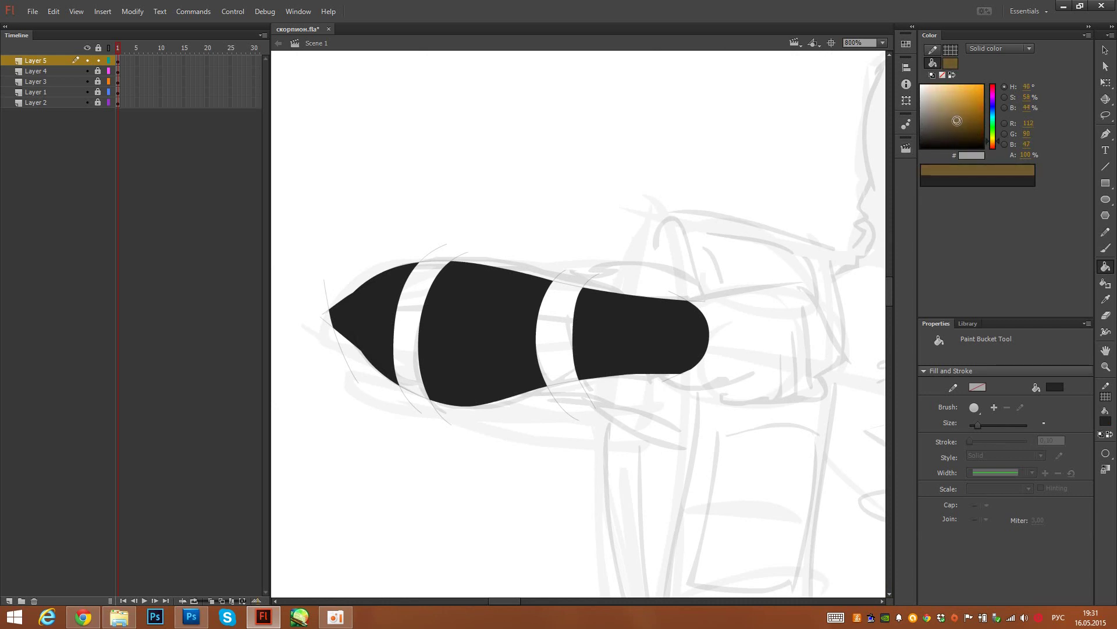
pyautogui.click(396, 328)
pyautogui.click(555, 336)
# Step: Delete the stray line ends sticking out at the elbow tip of the forearm
pyautogui.press('v')
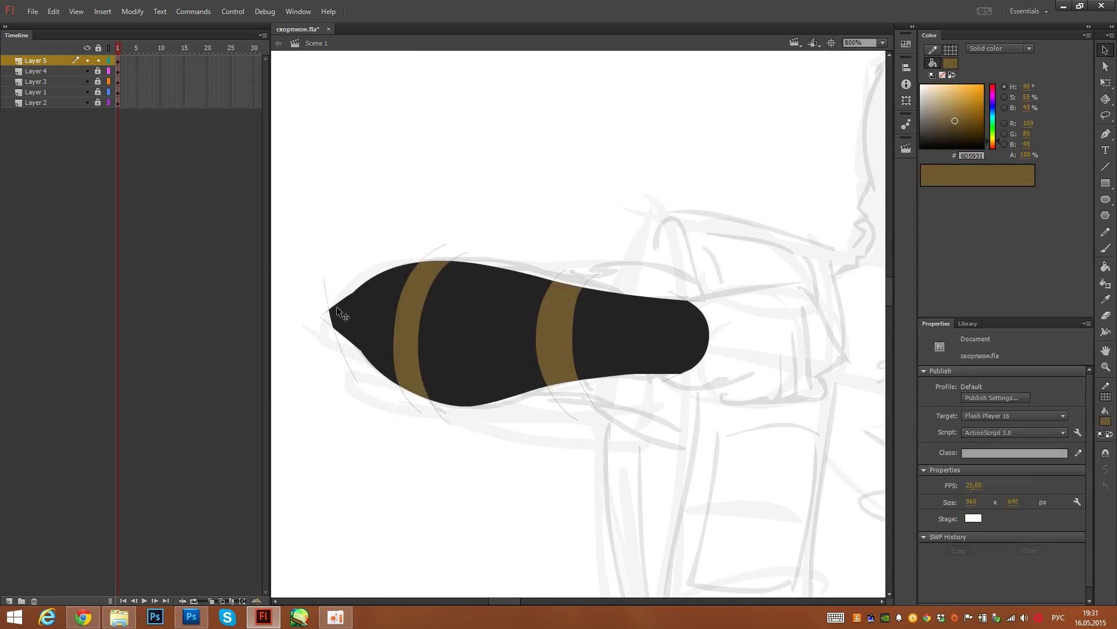
pyautogui.click(325, 314)
pyautogui.press('Delete')
pyautogui.click(327, 300)
pyautogui.press('Delete')
pyautogui.click(327, 296)
pyautogui.press('Delete')
pyautogui.click(326, 323)
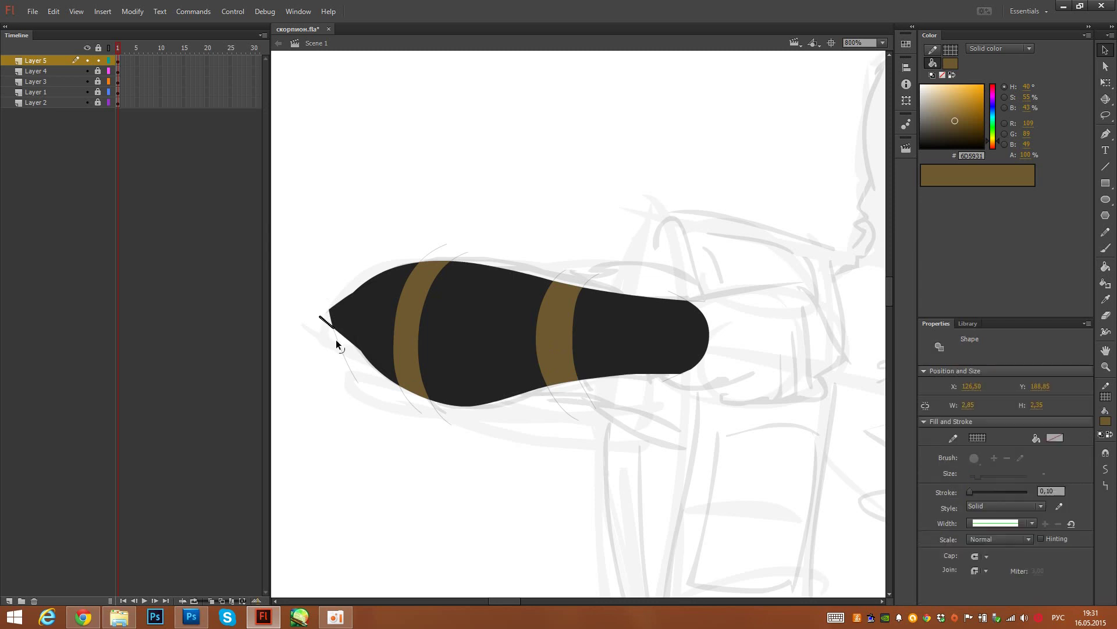
pyautogui.press('Delete')
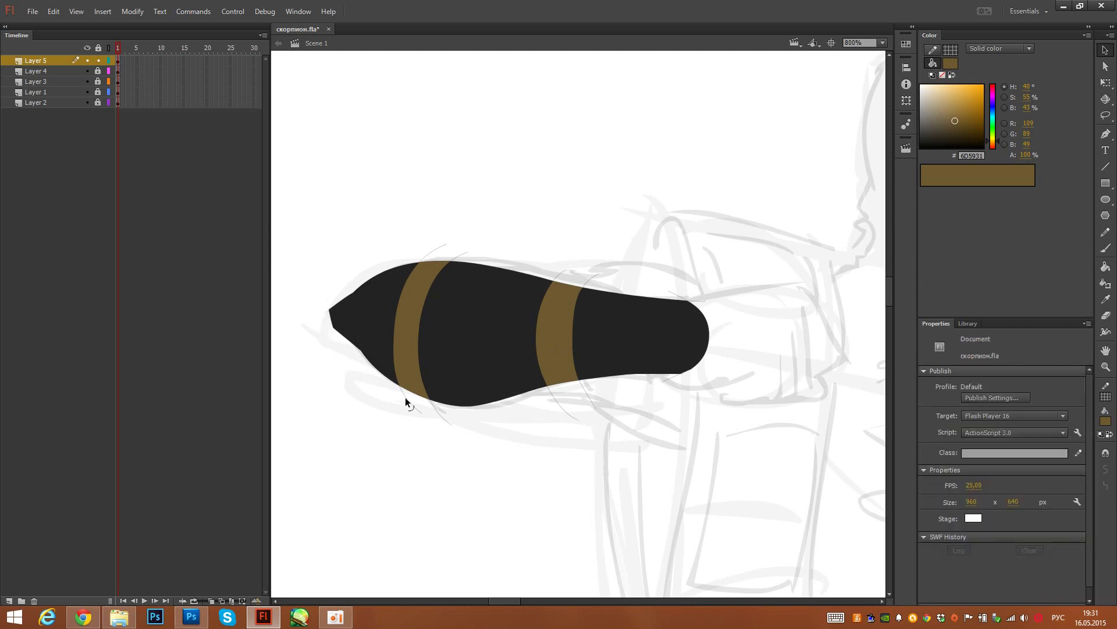
# Step: Delete the remaining stray line ends around the bands and the wrist
pyautogui.click(436, 411)
pyautogui.press('Delete')
pyautogui.click(668, 378)
pyautogui.press('Delete')
pyautogui.click(682, 298)
pyautogui.press('Delete')
pyautogui.press('Delete')
# Step: Save the document and convert the whole forearm artwork to a movie clip
pyautogui.moveTo(783, 206); pyautogui.dragTo(278, 501)
pyautogui.press('q')
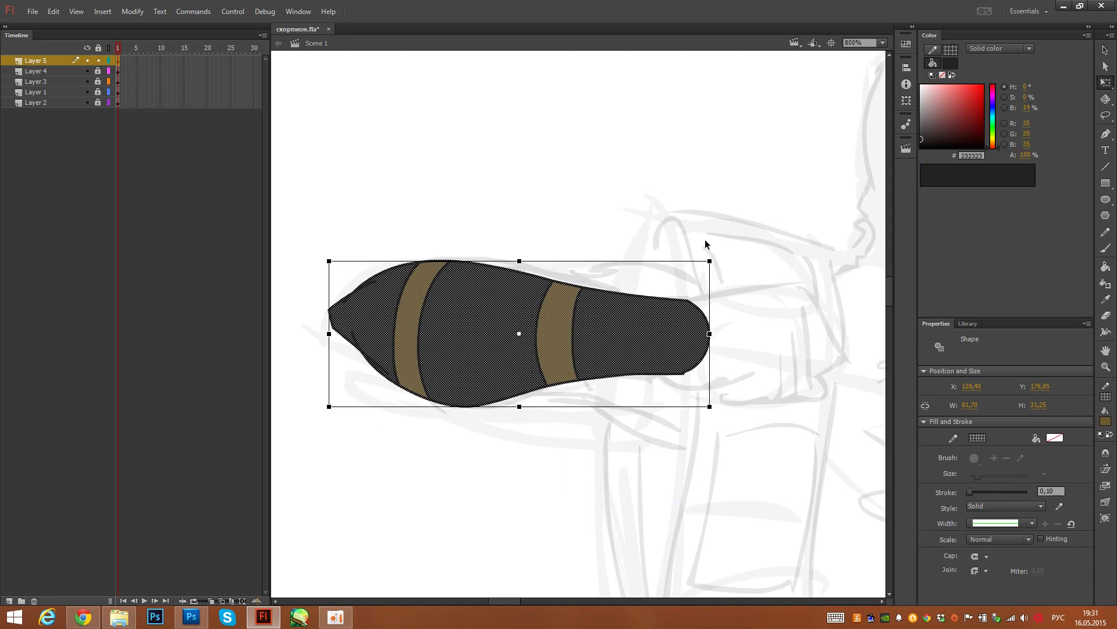
pyautogui.hotkey('ctrl', 's')
pyautogui.press('F8')
pyautogui.press('Return')
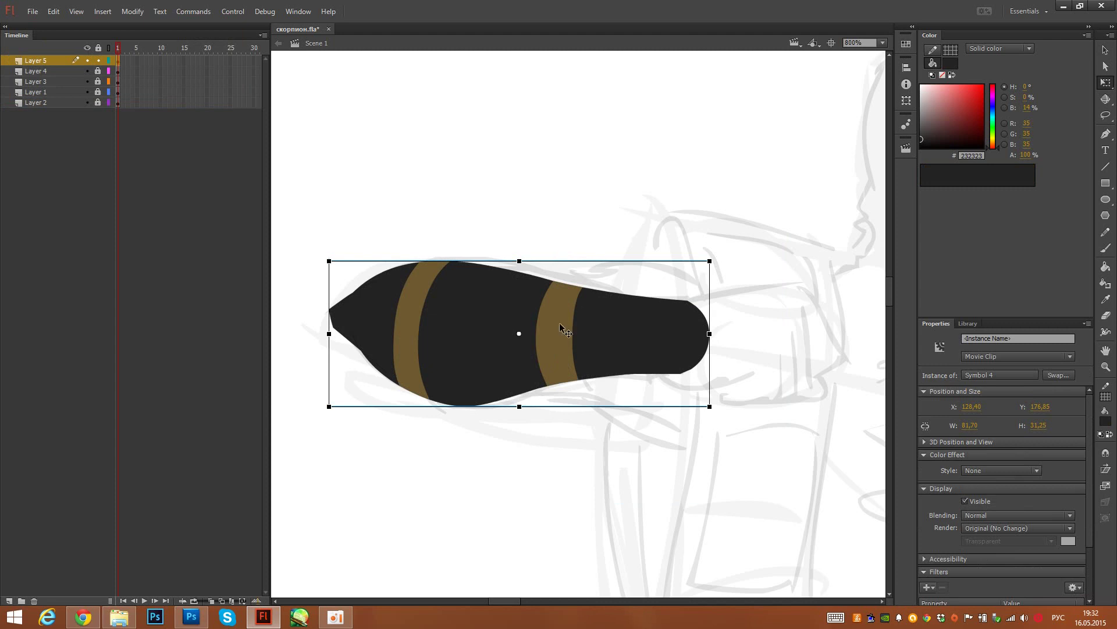
# Step: Open the forearm movie clip for editing and add a new layer above its artwork
pyautogui.doubleClick(581, 335)
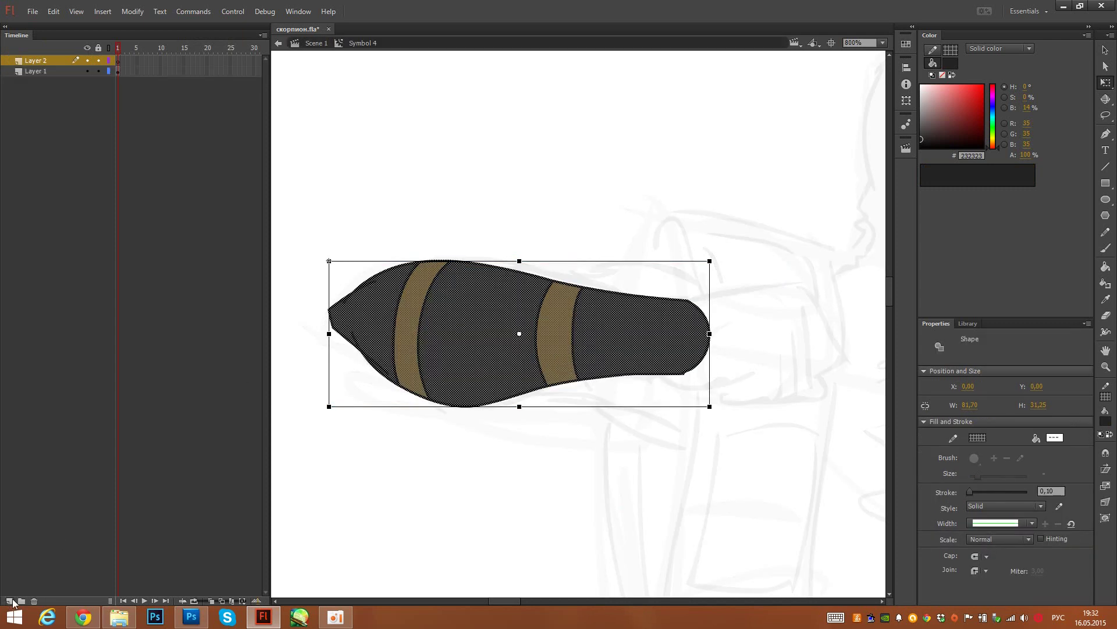
# Step: Lock the forearm's lower layer, show it as outlines, and pencil the first edges of an arm guard along its upper side
pyautogui.click(320, 344)
pyautogui.click(109, 70)
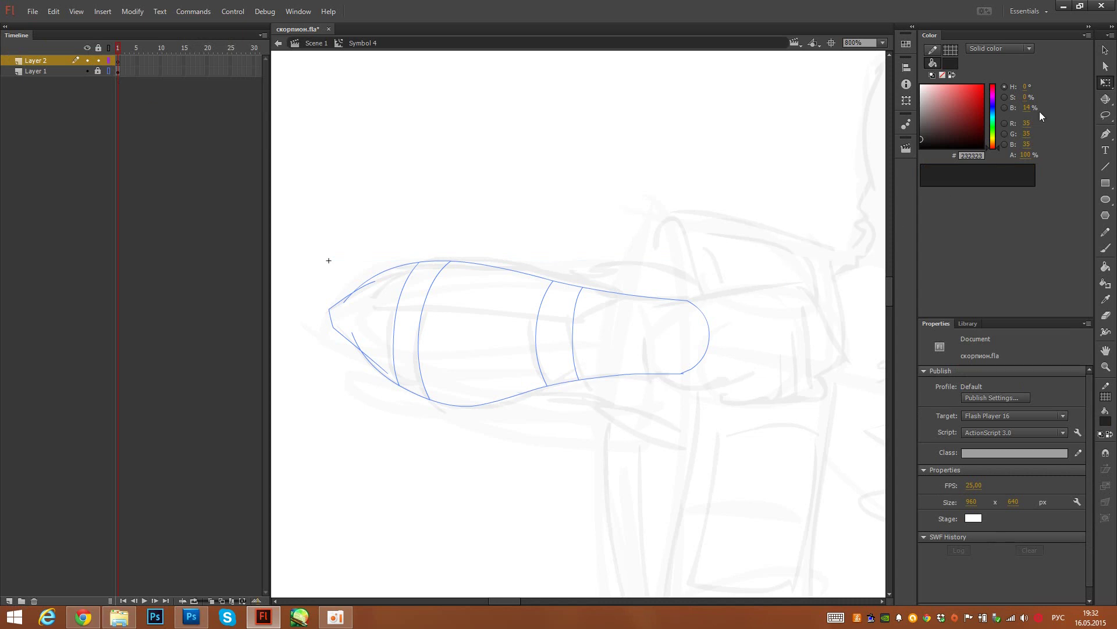
pyautogui.click(1105, 232)
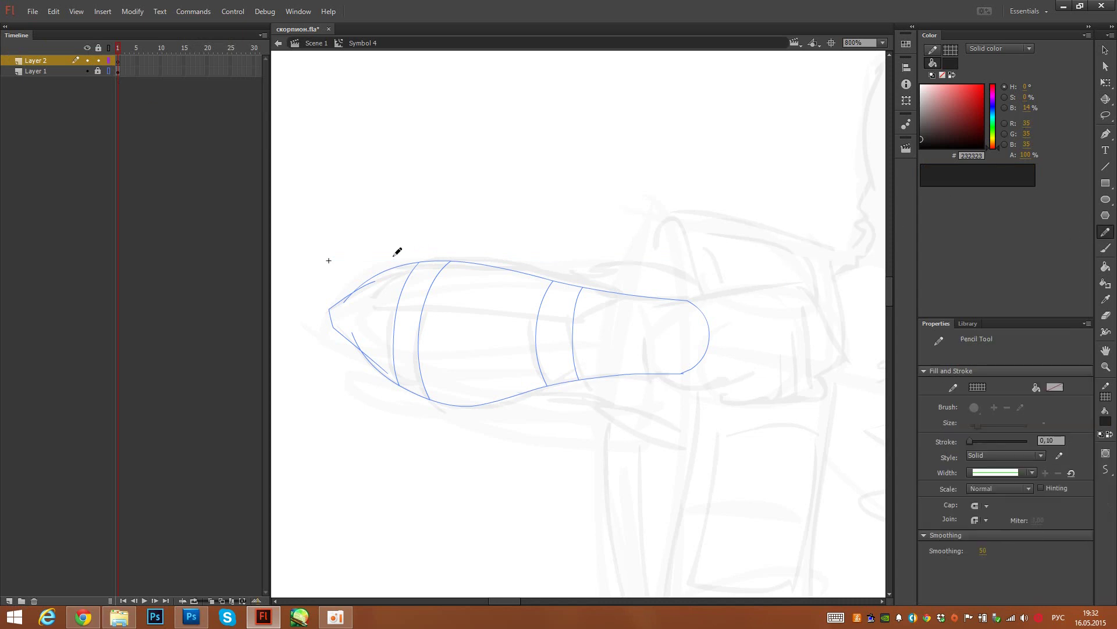
pyautogui.moveTo(369, 309); pyautogui.dragTo(500, 236)
pyautogui.moveTo(371, 311)
pyautogui.mouseDown()
pyautogui.moveTo(589, 326)
pyautogui.moveTo(565, 329)
pyautogui.moveTo(630, 323)
pyautogui.mouseUp()
pyautogui.moveTo(423, 246)
pyautogui.mouseDown()
pyautogui.moveTo(522, 250)
pyautogui.moveTo(659, 289)
pyautogui.mouseUp()
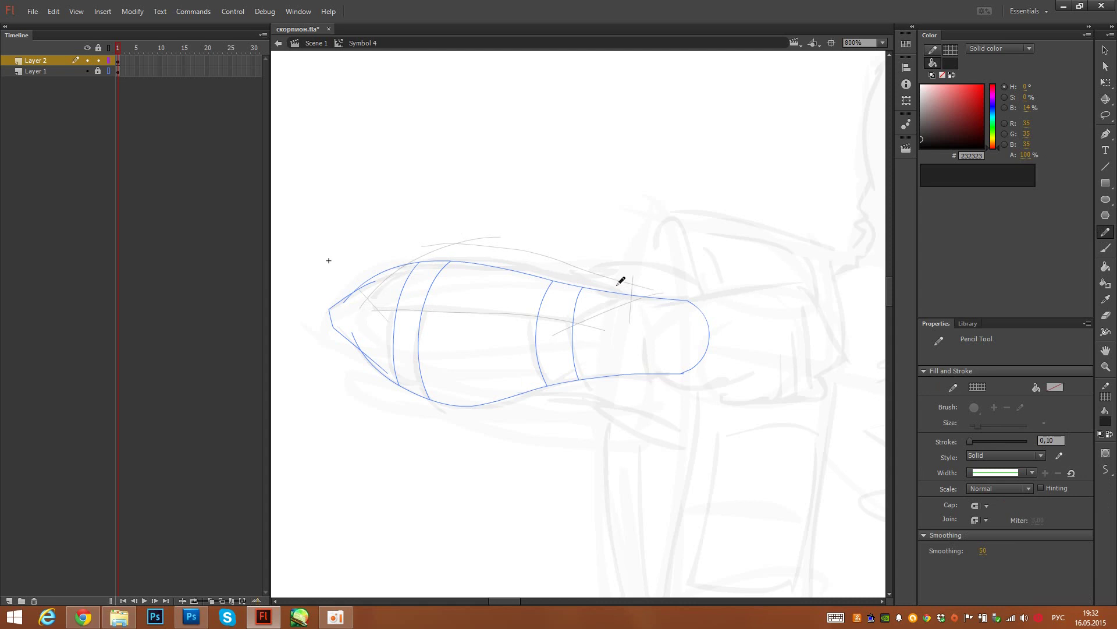
# Step: Redraw the guard's top edge, add the second line for its thickness, and delete the surplus line piece near the wrist-end corner
pyautogui.hotkey('ctrl', 'z')
pyautogui.moveTo(416, 245)
pyautogui.mouseDown()
pyautogui.moveTo(553, 262)
pyautogui.moveTo(652, 292)
pyautogui.mouseUp()
pyautogui.moveTo(368, 297)
pyautogui.mouseDown()
pyautogui.moveTo(596, 315)
pyautogui.moveTo(583, 309)
pyautogui.moveTo(634, 286)
pyautogui.mouseUp()
pyautogui.keyDown('ctrl'); pyautogui.click(591, 316); pyautogui.keyUp('ctrl')
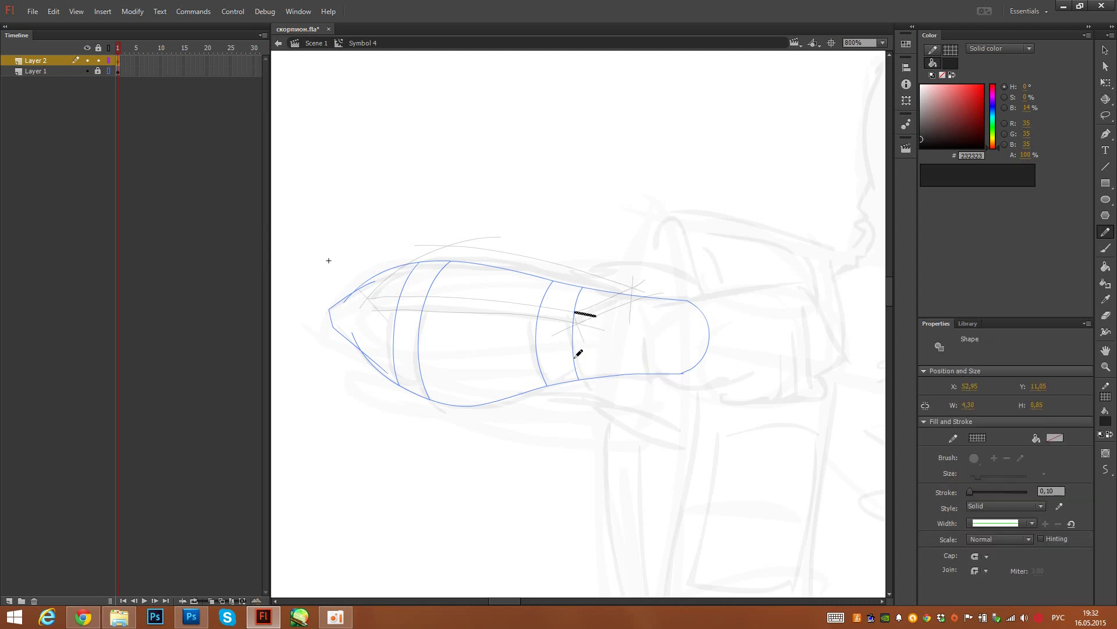
pyautogui.press('Delete')
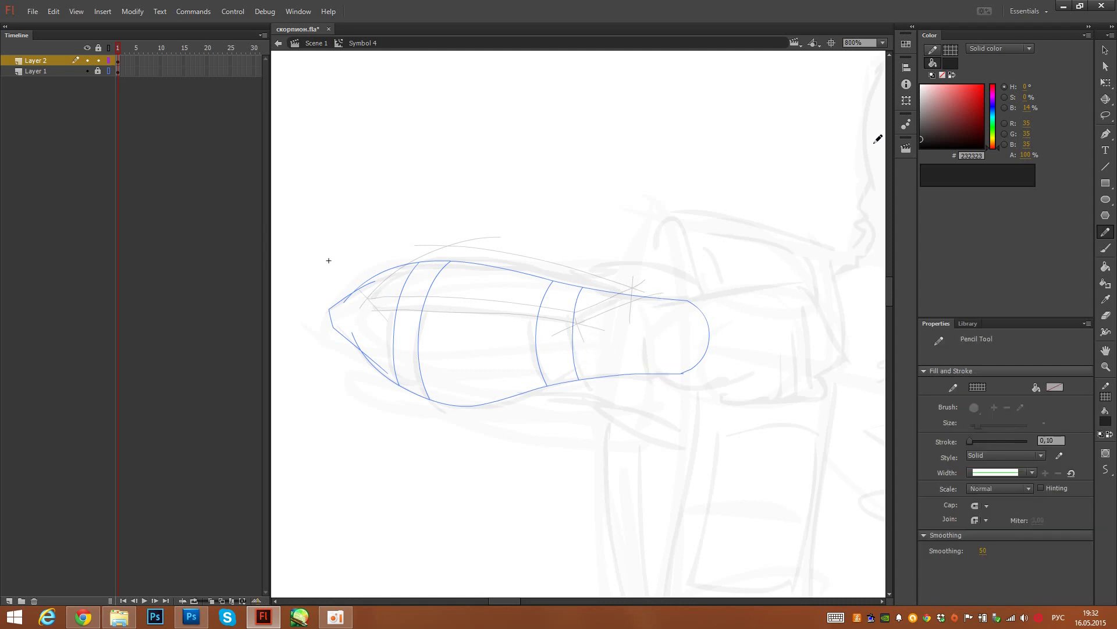
# Step: Return to the main scene and sample the armour yellow #DCC243 from the reference picture as the fill colour
pyautogui.click(992, 142)
pyautogui.moveTo(884, 306); pyautogui.dragTo(291, 311)
pyautogui.moveTo(867, 367); pyautogui.dragTo(349, 367)
pyautogui.moveTo(799, 402); pyautogui.dragTo(348, 371)
pyautogui.hotkey('ctrl', 'e')
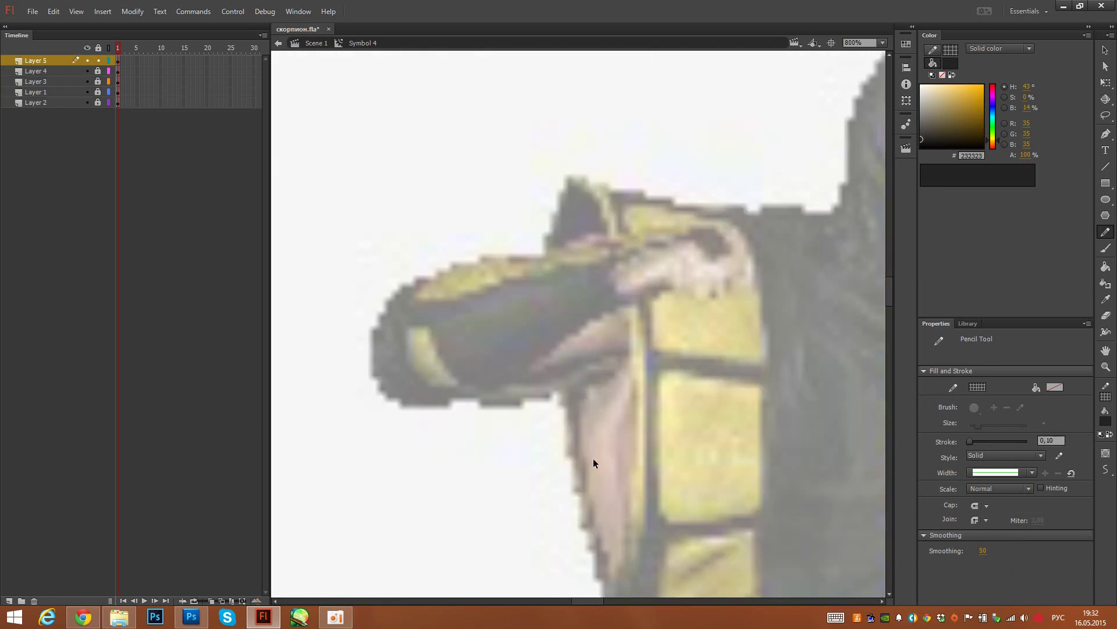
pyautogui.press('i')
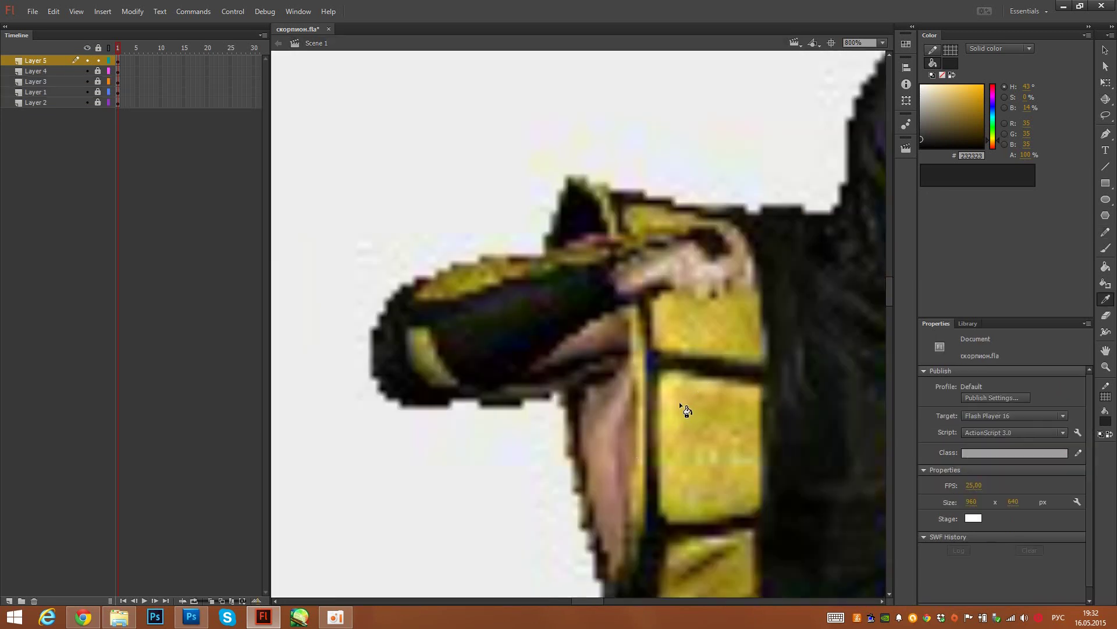
pyautogui.click(680, 405)
# Step: Reopen the forearm movie clip and fill the guard's top face with the sampled yellow
pyautogui.hscroll(-10, 582, 378)
pyautogui.hscroll(3, 381, 389)
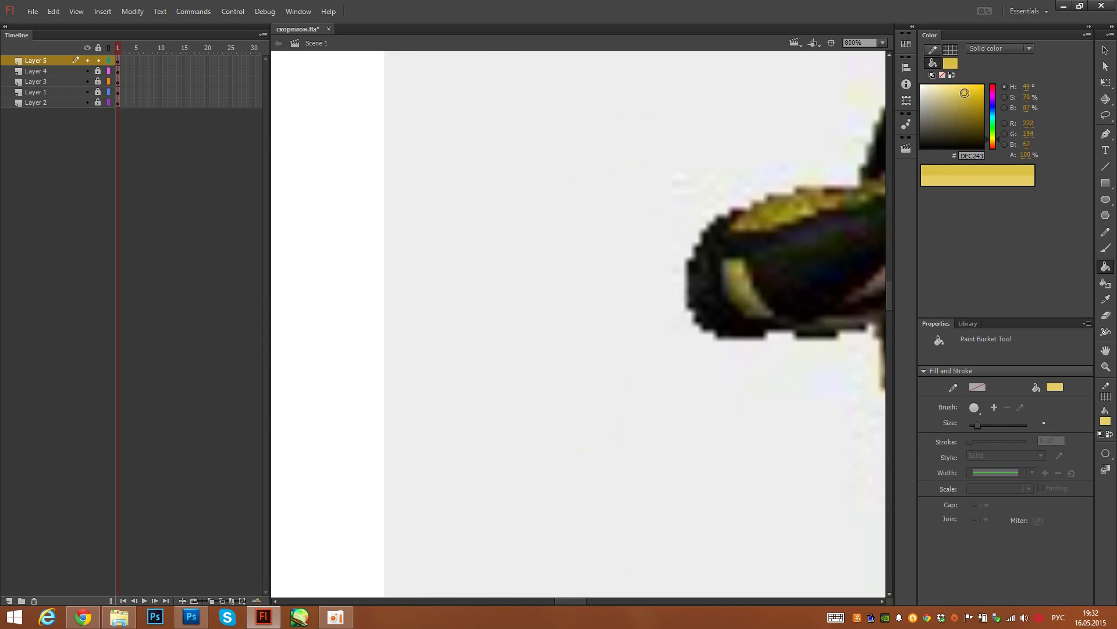
pyautogui.moveTo(717, 300); pyautogui.dragTo(793, 314)
pyautogui.moveTo(291, 367); pyautogui.dragTo(795, 377)
pyautogui.moveTo(309, 480); pyautogui.dragTo(781, 494)
pyautogui.moveTo(432, 353); pyautogui.dragTo(685, 415)
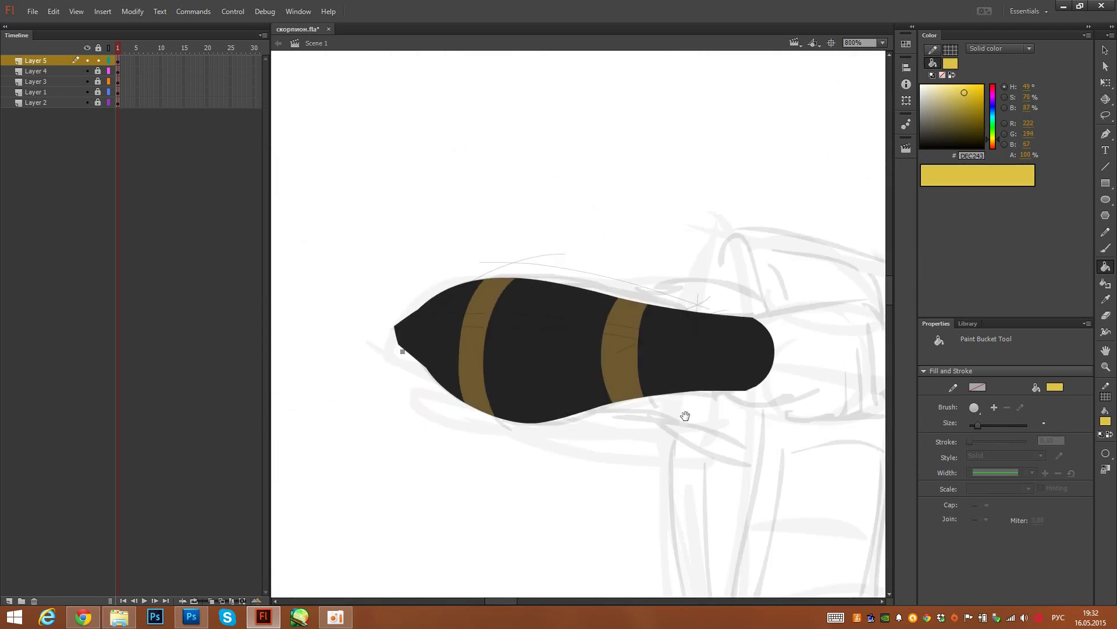
pyautogui.doubleClick(544, 370)
pyautogui.click(590, 308)
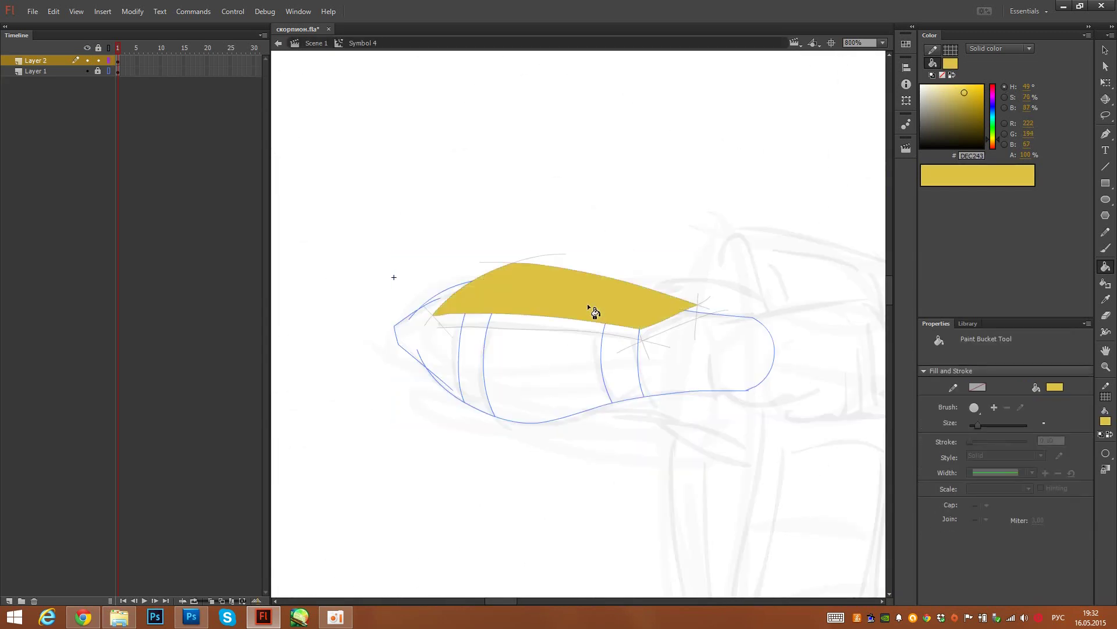
# Step: Fill the guard's wrist-end face with the darker yellow #AF9936 and its long side face with #74651F
pyautogui.click(964, 104)
pyautogui.click(670, 323)
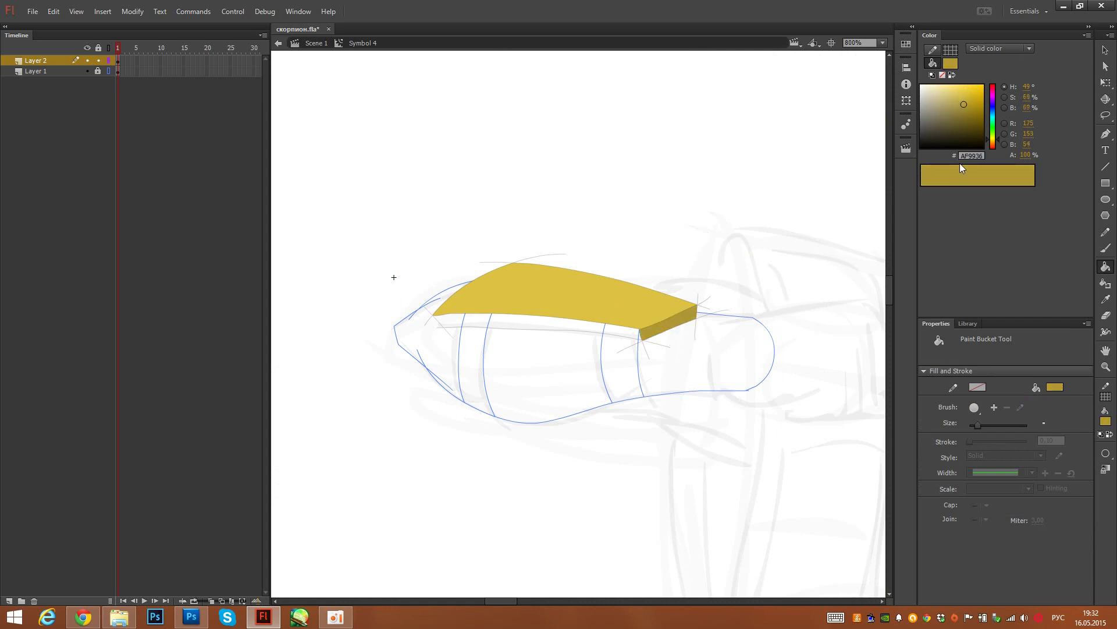
pyautogui.click(966, 118)
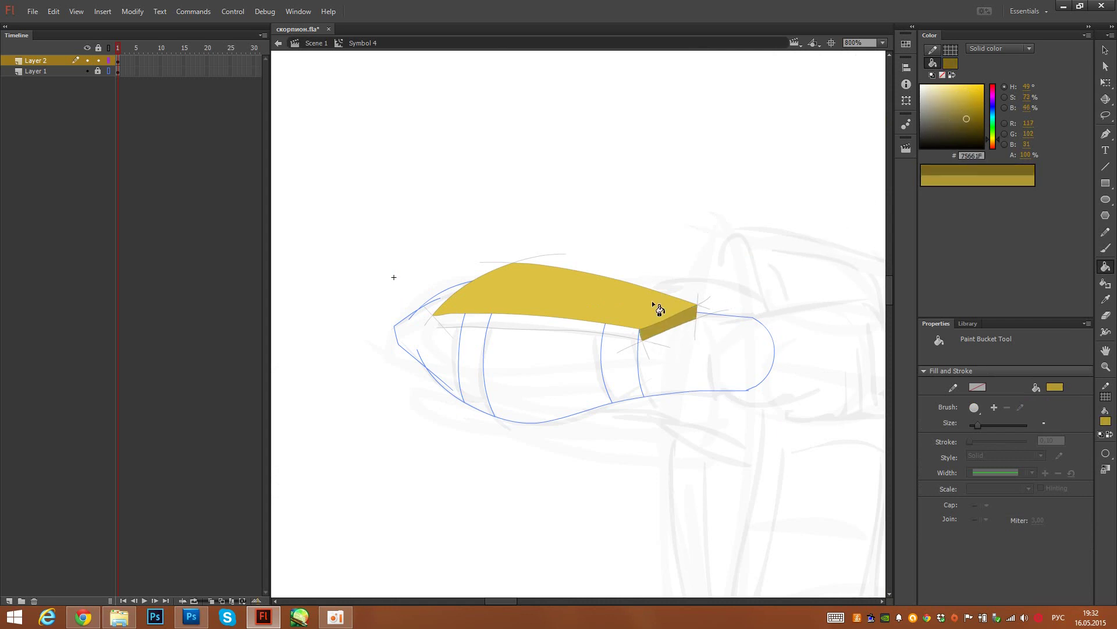
pyautogui.click(626, 332)
# Step: Delete the stray line ends sticking out around the guard's corners
pyautogui.press('v')
pyautogui.click(631, 345)
pyautogui.press('Delete')
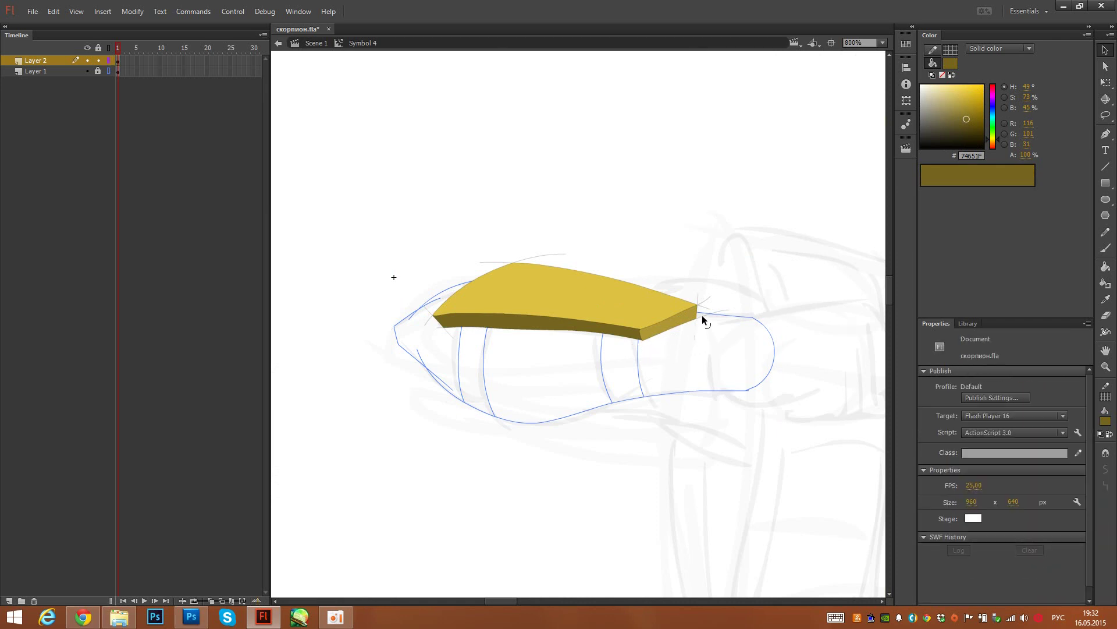
pyautogui.click(689, 333)
pyautogui.press('Delete')
pyautogui.click(436, 327)
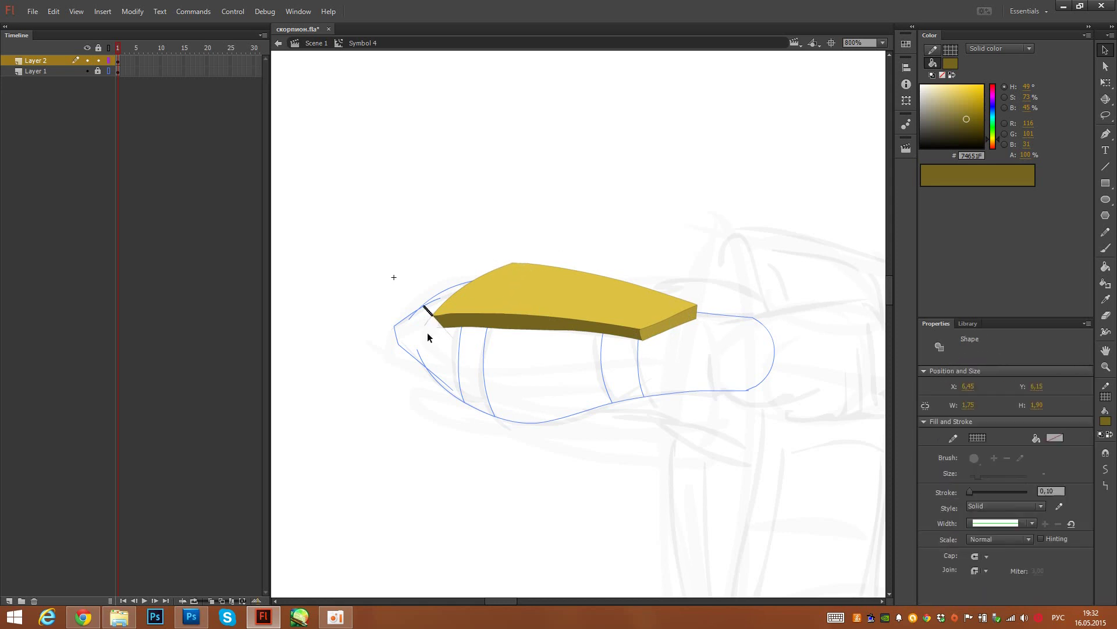
pyautogui.press('Delete')
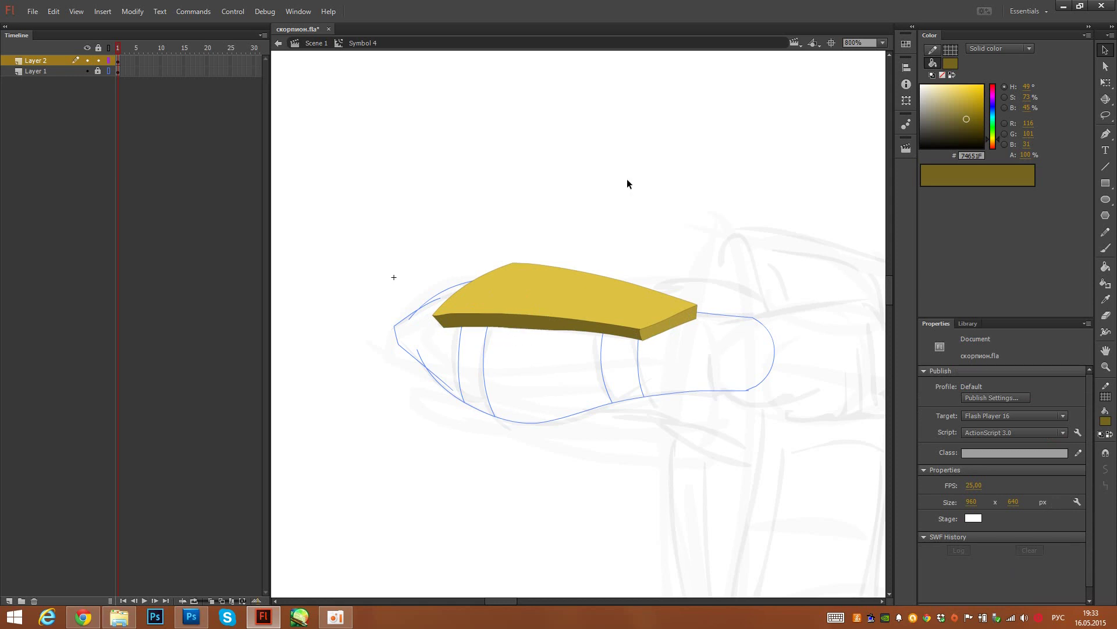
# Step: Turn off the outline display of the forearm's lower layer
pyautogui.hscroll(2, 768, 259)
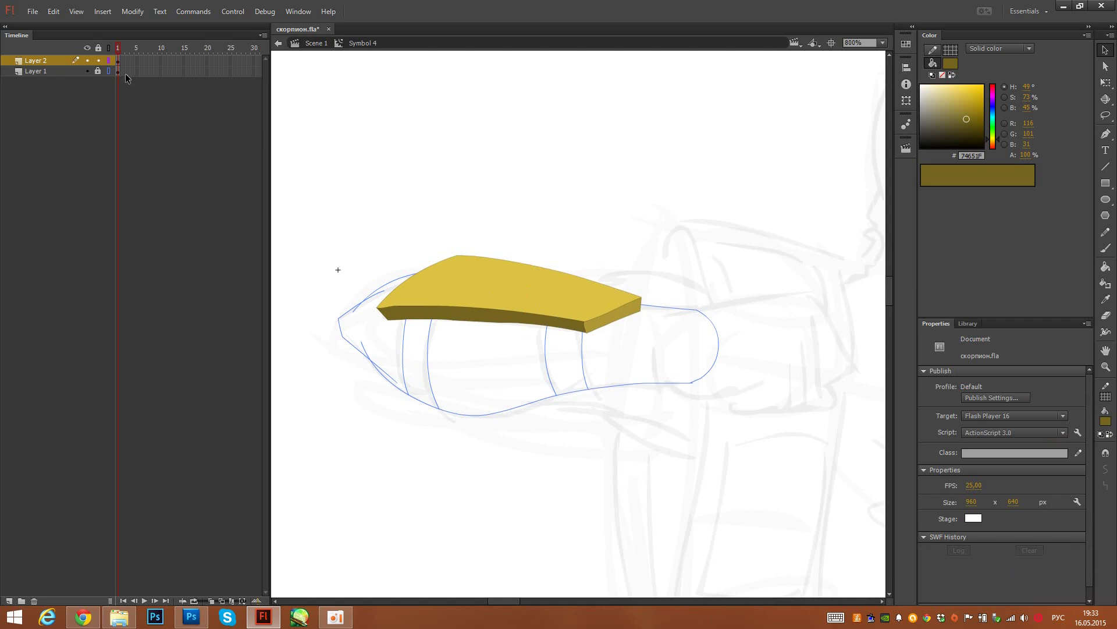
pyautogui.click(108, 70)
pyautogui.press('q')
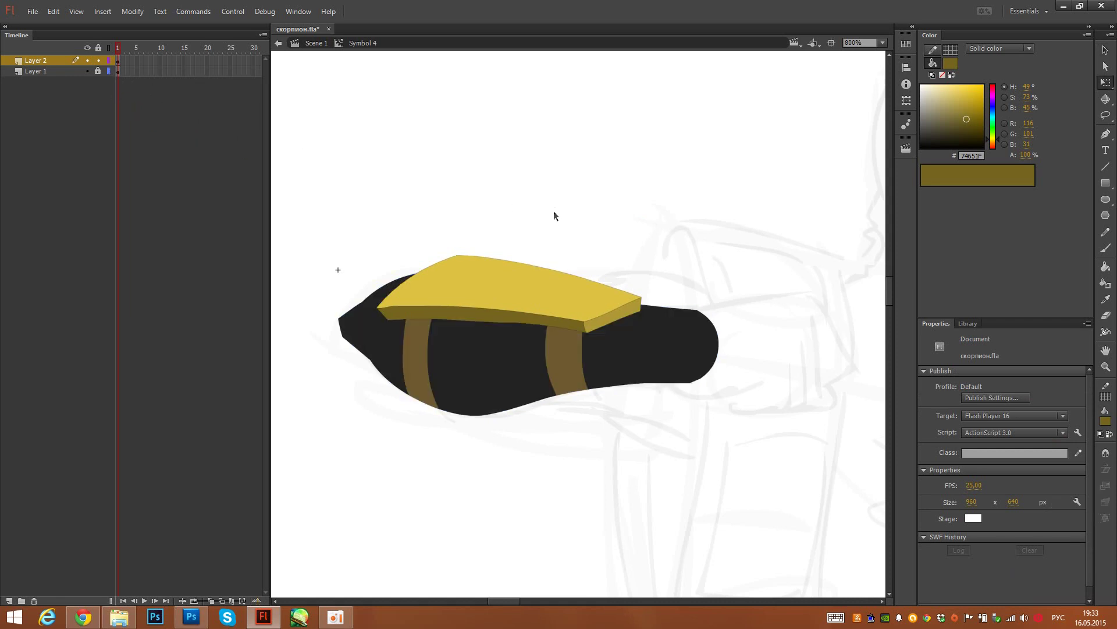
pyautogui.press('v')
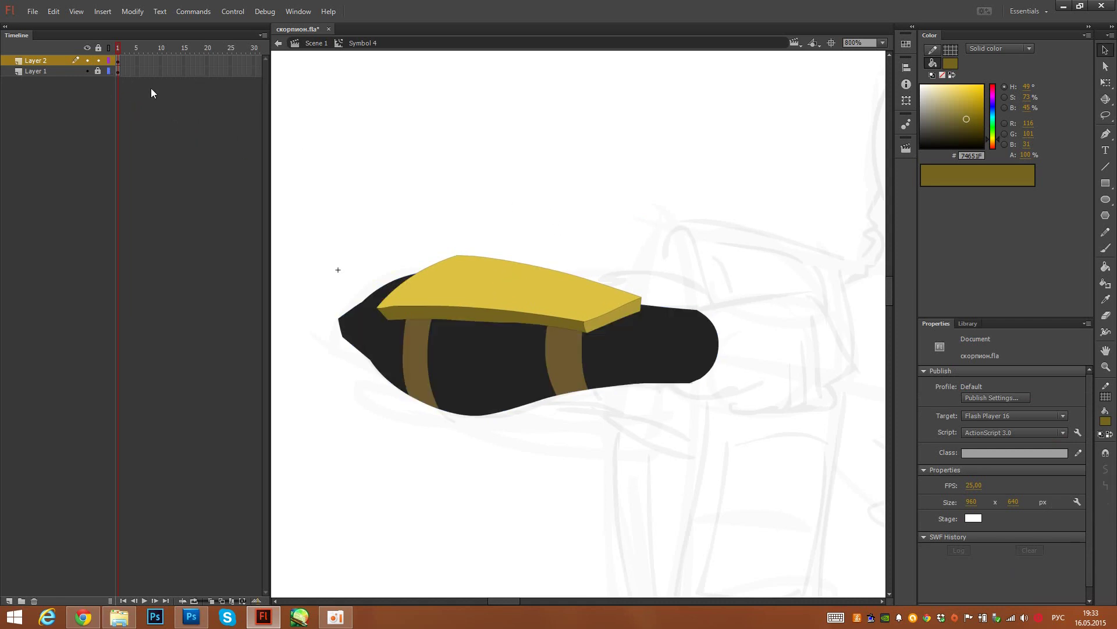
pyautogui.click(478, 280)
pyautogui.click(587, 206)
# Step: Pencil a small wedge-shaped slot near the guard's wrist end and fill its parts with dark #333021 and lighter #5F593A
pyautogui.press('y')
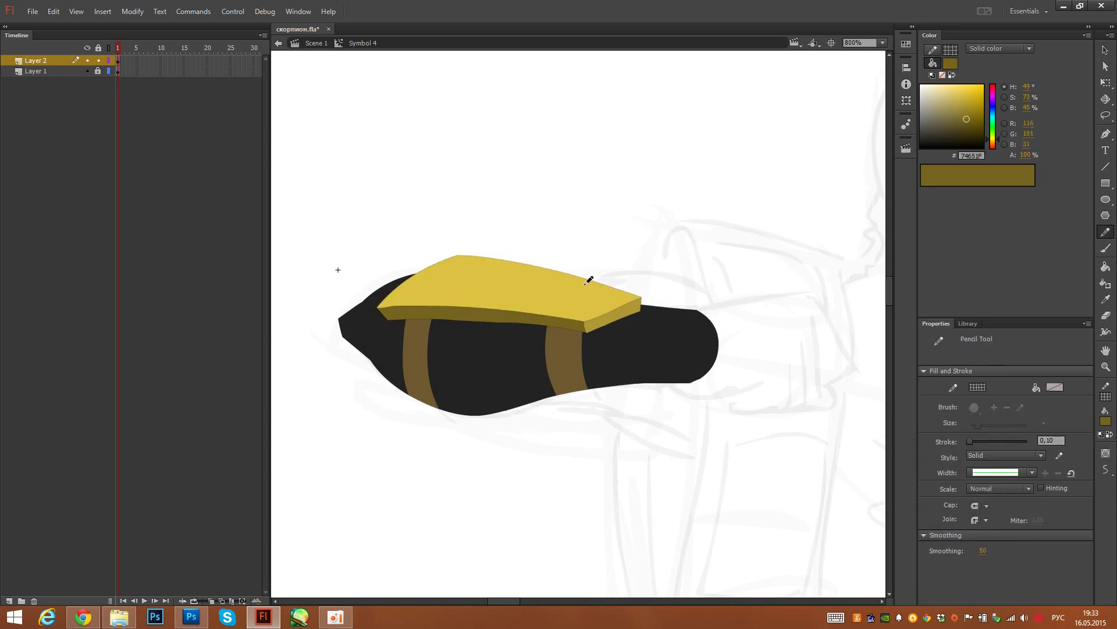
pyautogui.moveTo(569, 303)
pyautogui.mouseDown()
pyautogui.moveTo(588, 287)
pyautogui.moveTo(620, 302)
pyautogui.moveTo(604, 309)
pyautogui.mouseUp()
pyautogui.moveTo(937, 112); pyautogui.dragTo(942, 135)
pyautogui.press('k')
pyautogui.click(584, 299)
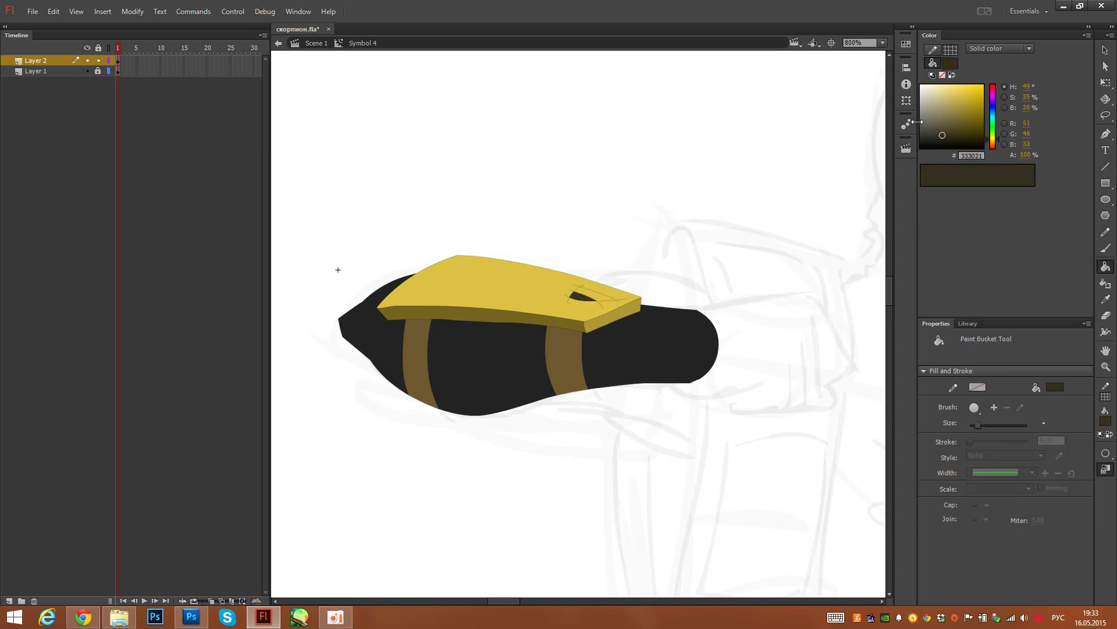
# Step: Delete the stray line ends around the small slot in the guard
pyautogui.press('v')
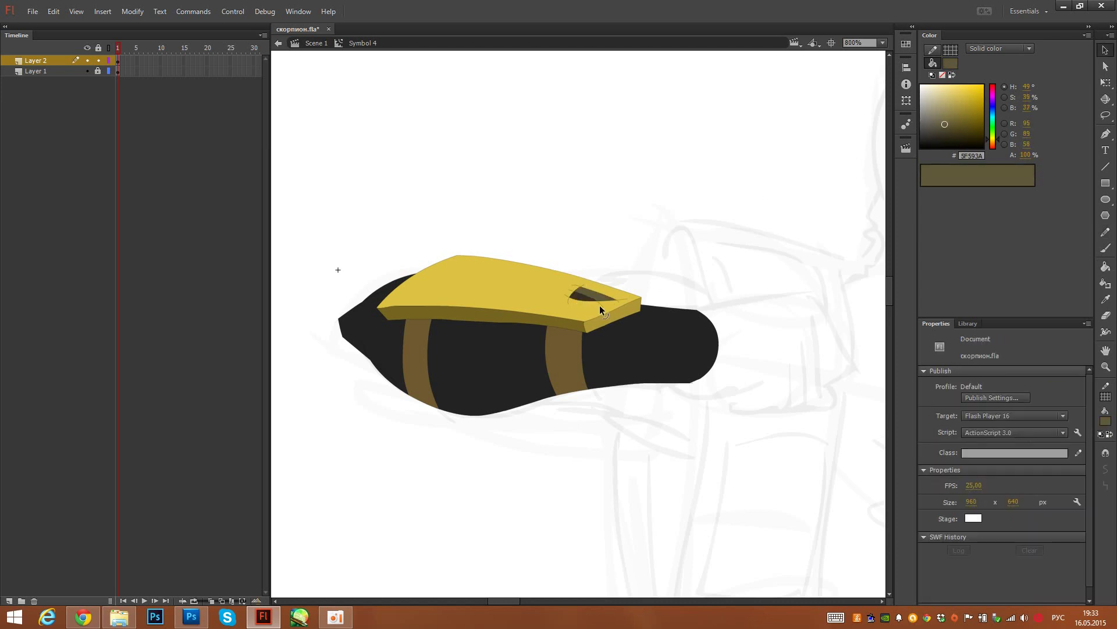
pyautogui.click(601, 311)
pyautogui.press('Delete')
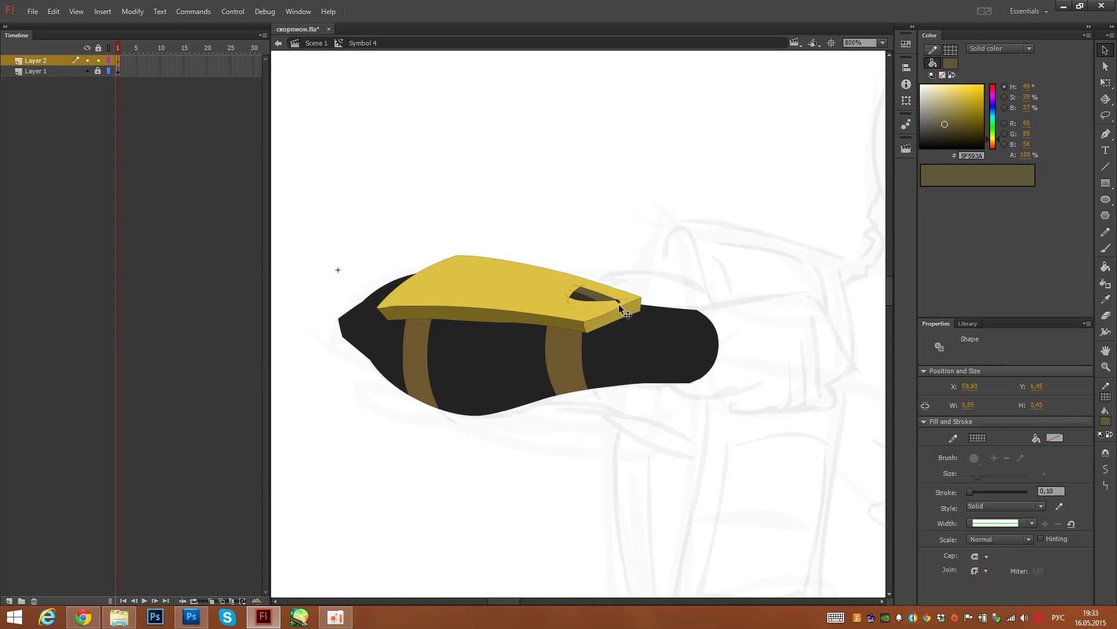
pyautogui.click(576, 285)
pyautogui.press('Delete')
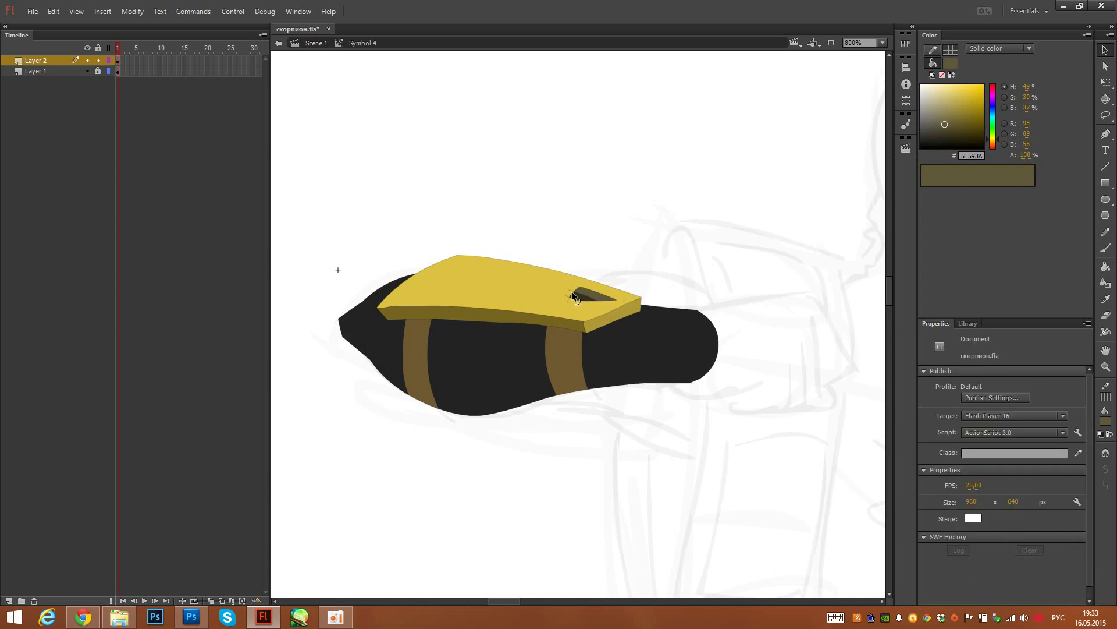
pyautogui.click(572, 291)
pyautogui.press('Delete')
pyautogui.click(573, 285)
pyautogui.press('Delete')
pyautogui.click(567, 298)
pyautogui.press('Delete')
pyautogui.click(567, 302)
pyautogui.press('Delete')
# Step: Set the stroke to red #FF0000 at 20% alpha and pencil a highlight boundary along the guard's lower edge
pyautogui.click(1106, 232)
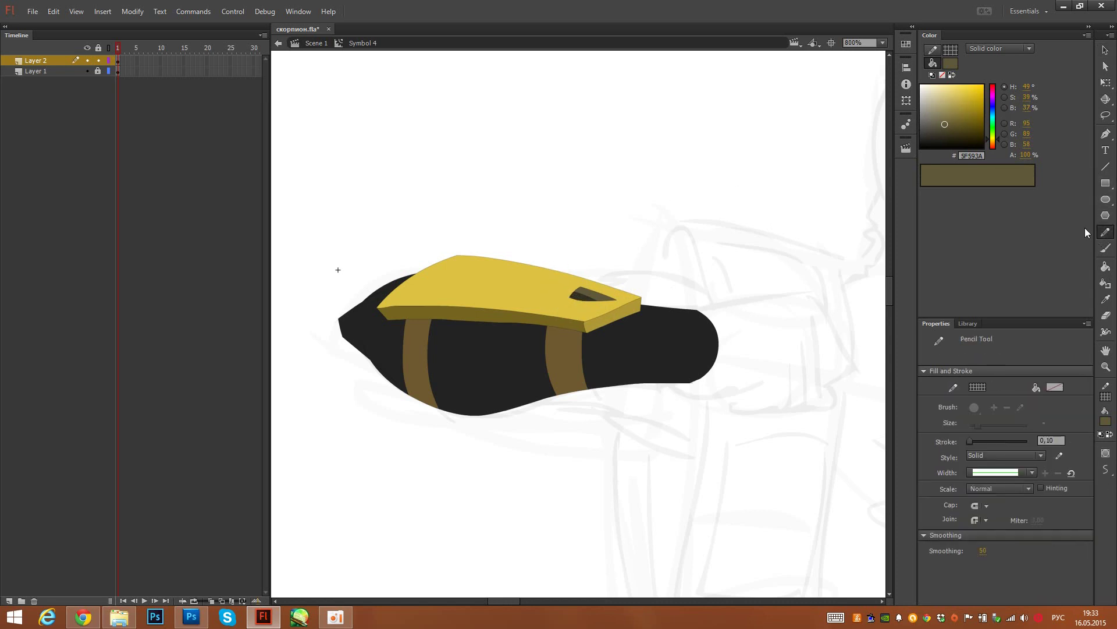
pyautogui.click(931, 50)
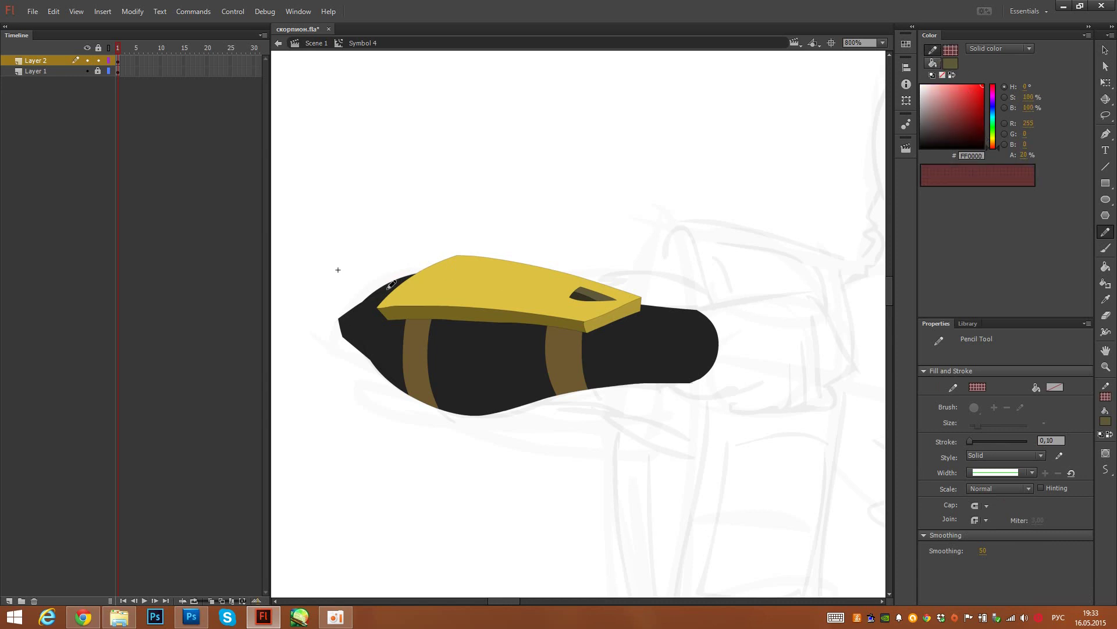
pyautogui.moveTo(387, 285)
pyautogui.mouseDown()
pyautogui.moveTo(523, 308)
pyautogui.moveTo(639, 306)
pyautogui.mouseUp()
# Step: Fill the strip below the red line with the light yellow #FAE277 and delete the red line
pyautogui.press('i')
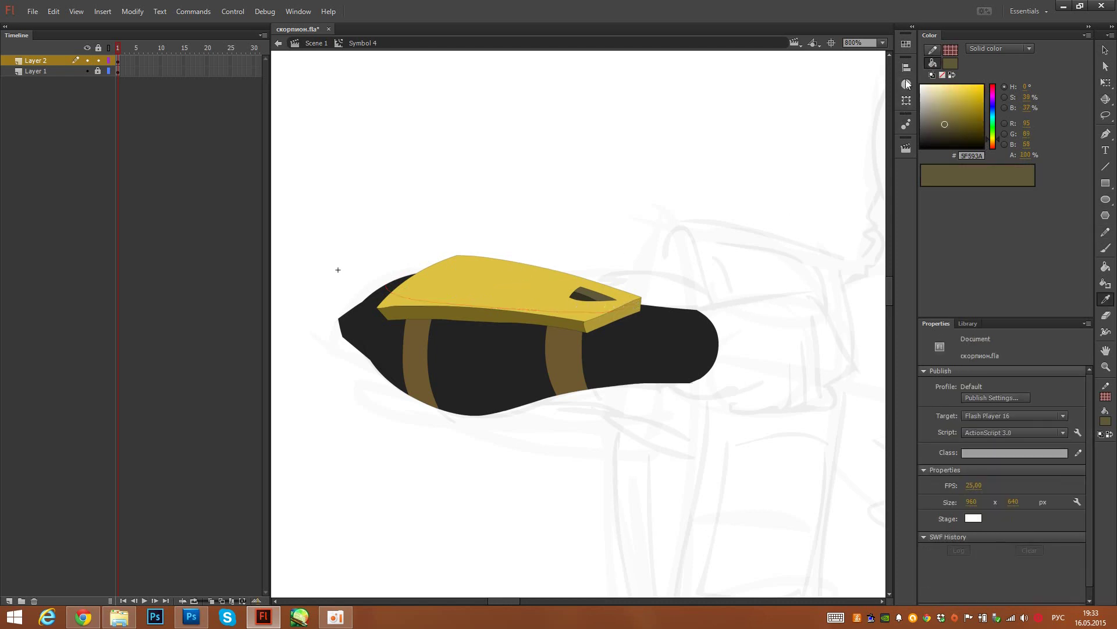
pyautogui.click(546, 286)
pyautogui.click(957, 86)
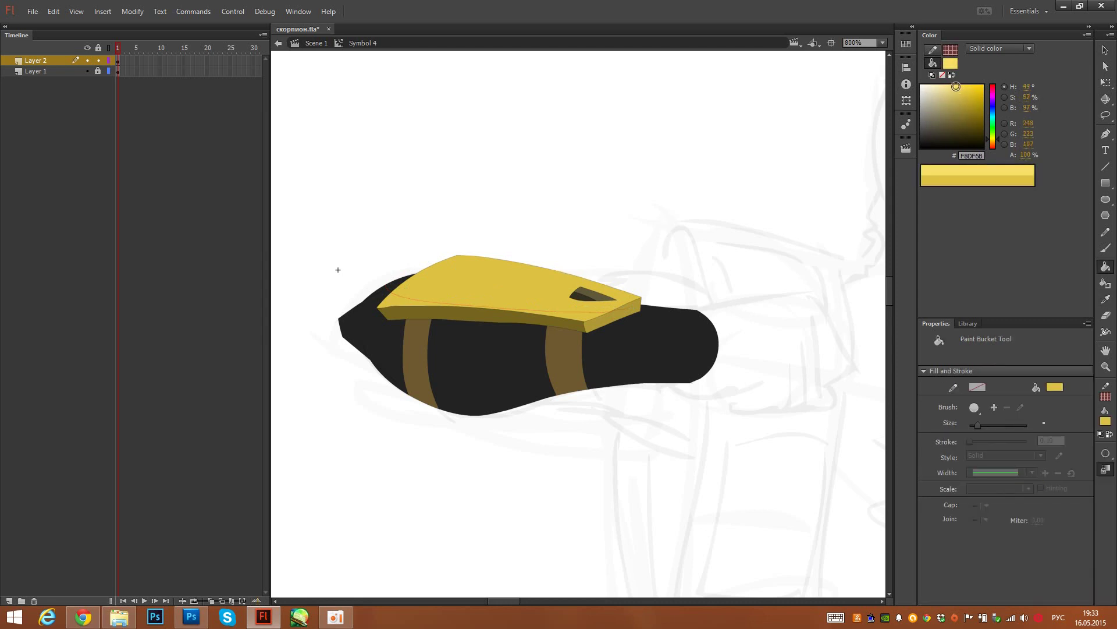
pyautogui.moveTo(956, 86); pyautogui.dragTo(953, 86)
pyautogui.click(589, 313)
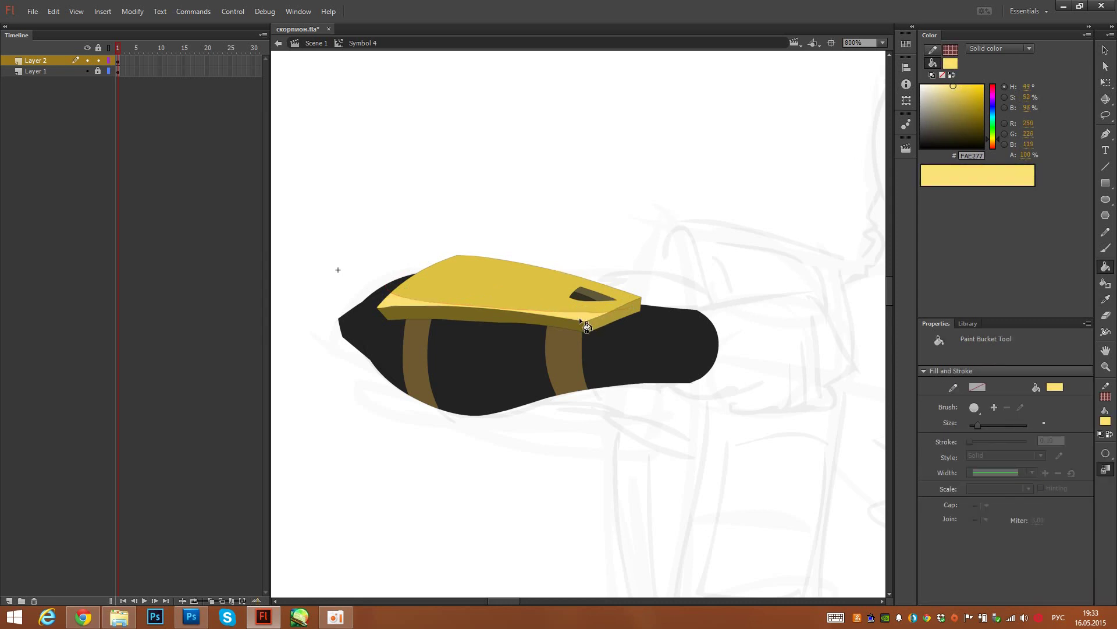
pyautogui.press('v')
pyautogui.click(623, 309)
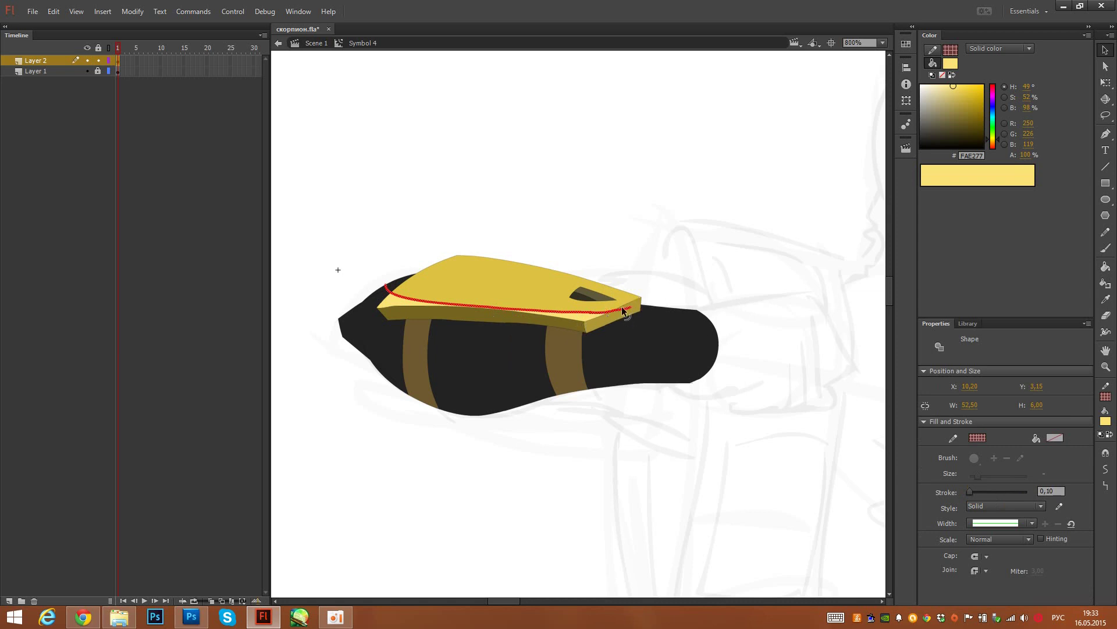
pyautogui.press('Delete')
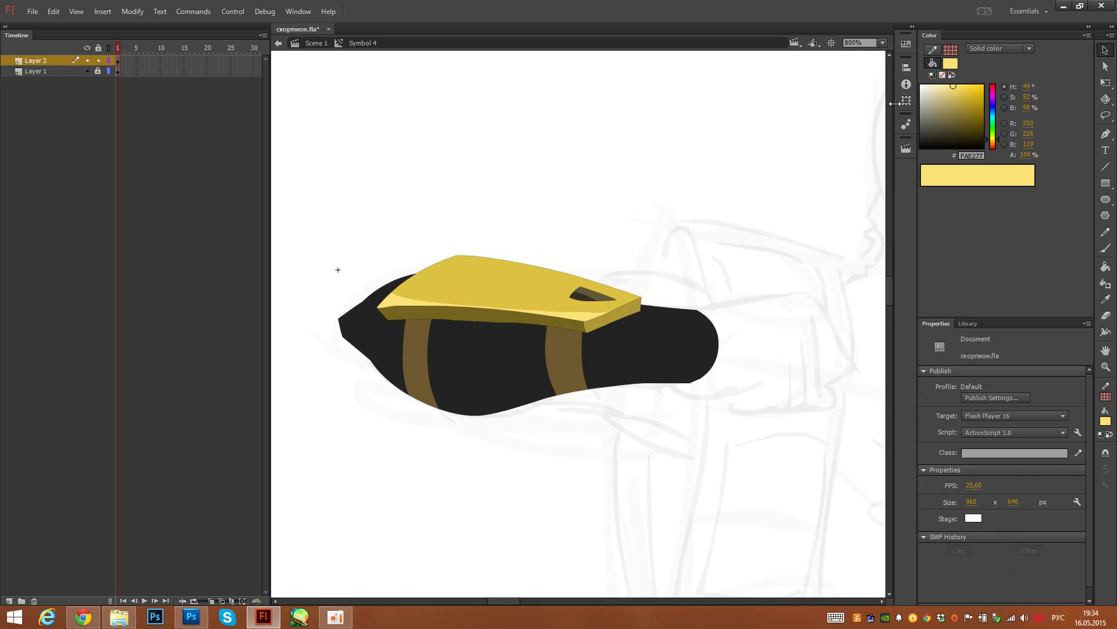
# Step: Set the stroke to black at 20% alpha, pencil a line across the guard, and delete it together with all connected outlines
pyautogui.click(934, 52)
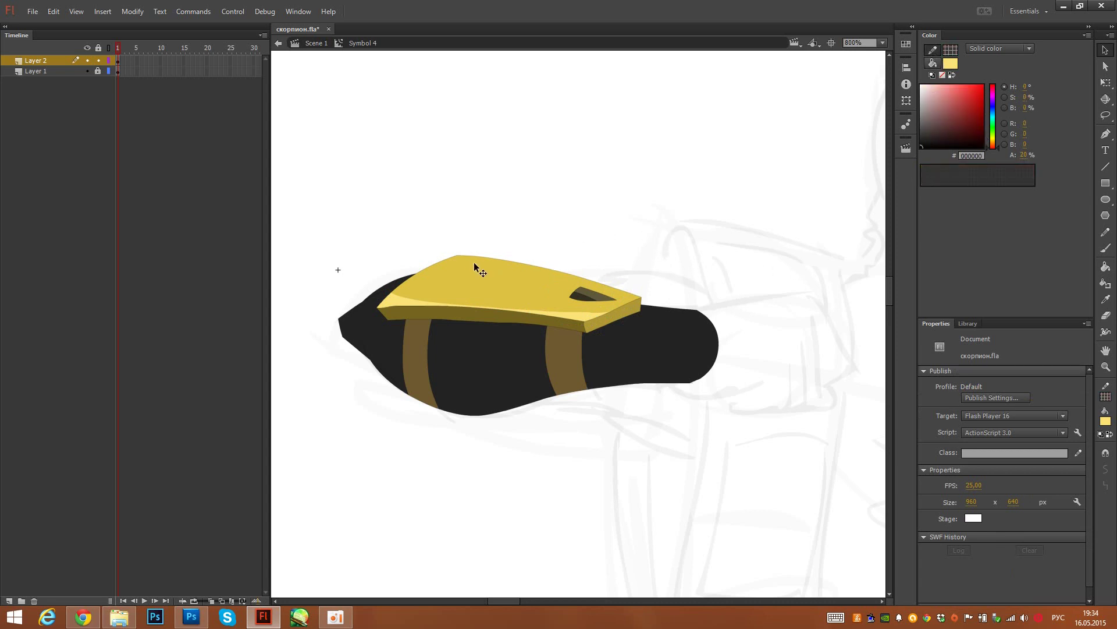
pyautogui.press('y')
pyautogui.moveTo(526, 194); pyautogui.dragTo(520, 424)
pyautogui.press('v')
pyautogui.doubleClick(504, 382)
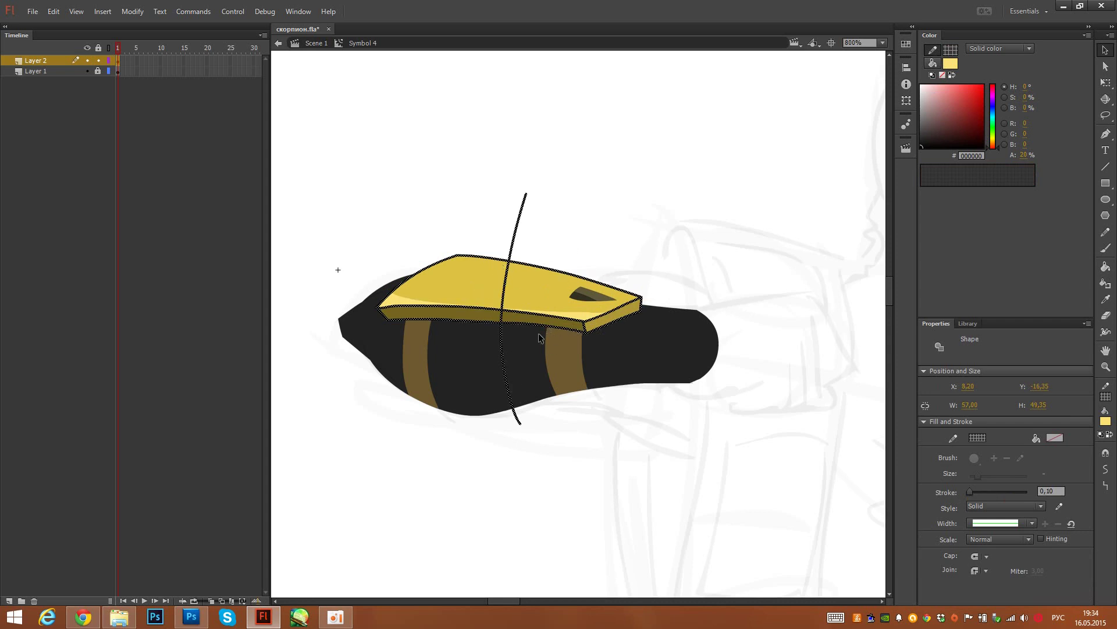
pyautogui.press('Delete')
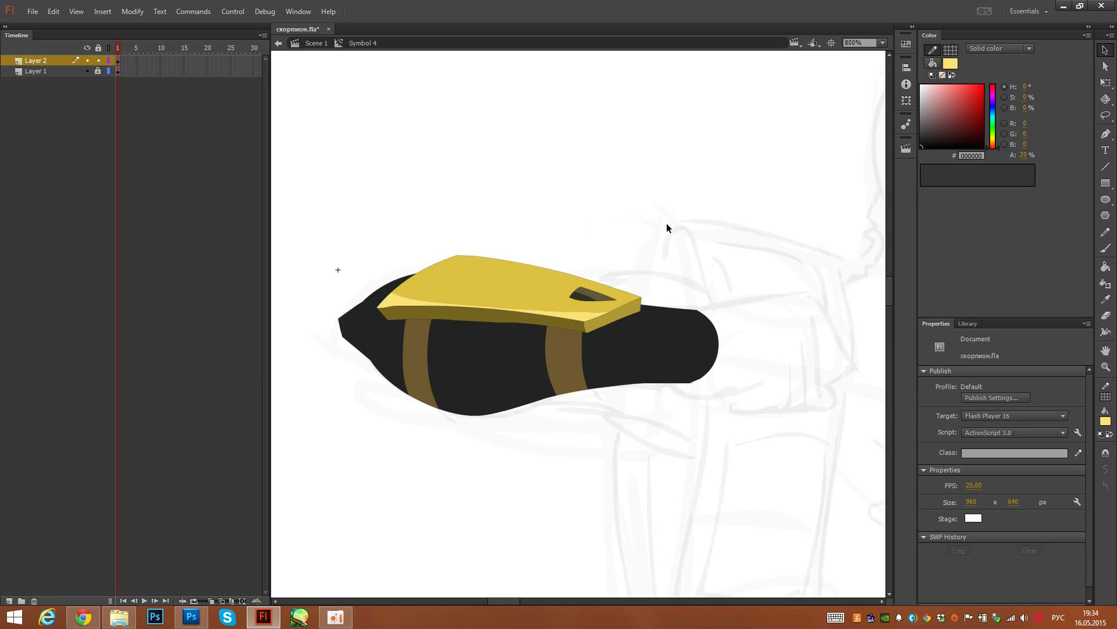
# Step: Return to the main scene and move the forearm clip's transformation point to the elbow end with Free Transform
pyautogui.moveTo(508, 182); pyautogui.dragTo(560, 219)
pyautogui.doubleClick(537, 250)
pyautogui.click(515, 292)
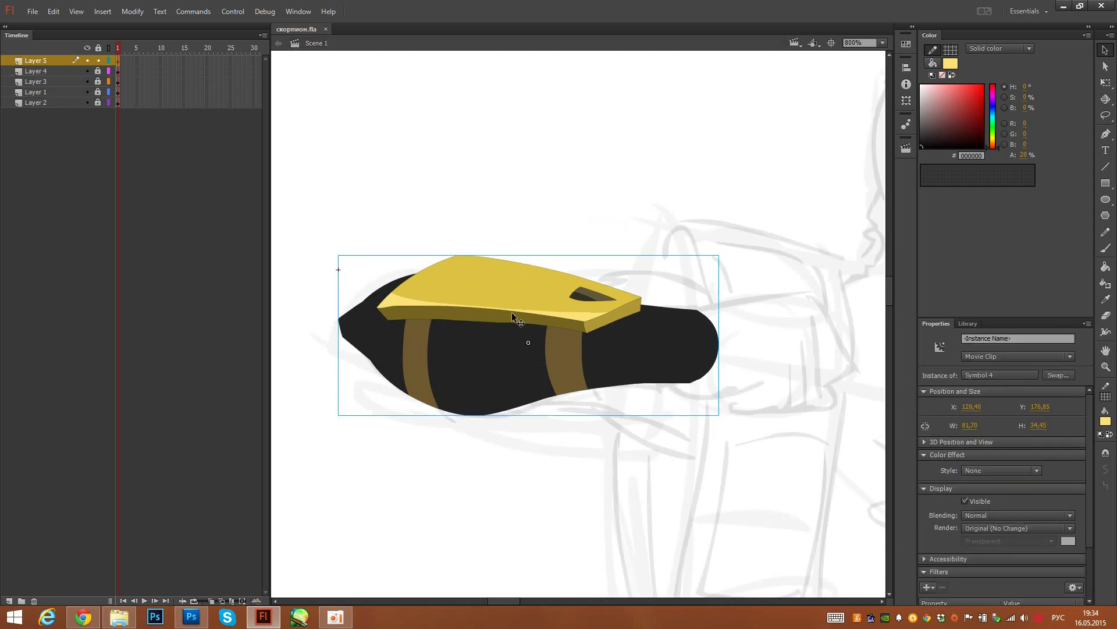
pyautogui.press('q')
pyautogui.press('space')
pyautogui.moveTo(541, 315)
pyautogui.mouseDown()
pyautogui.moveTo(571, 296)
pyautogui.moveTo(552, 324)
pyautogui.mouseUp()
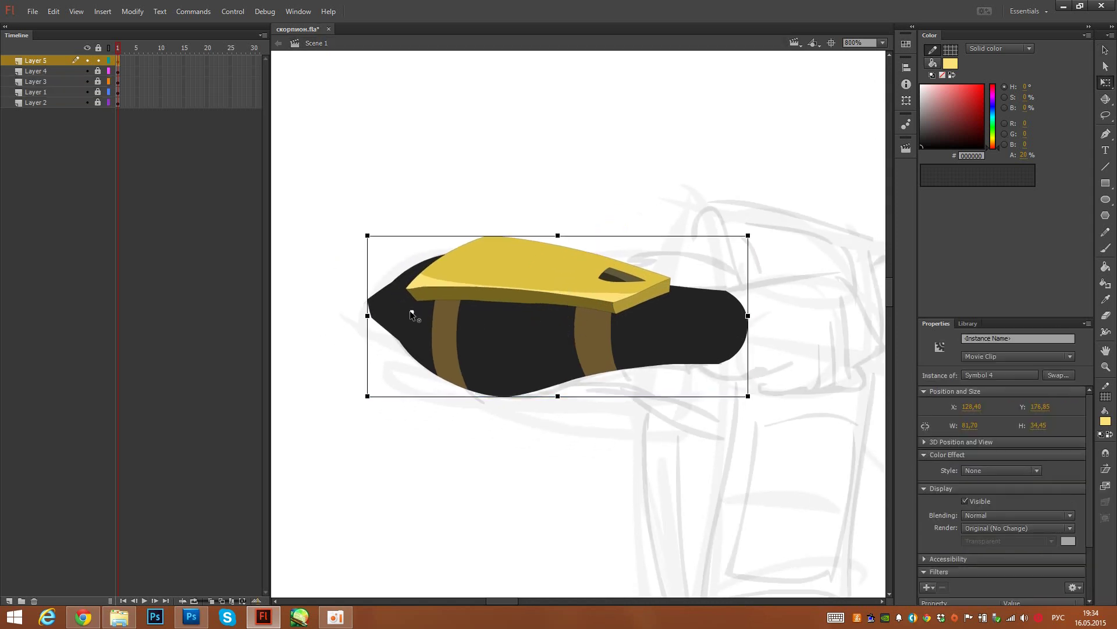
# Step: Fine-tune the forearm's transformation point at the elbow end and save the document
pyautogui.moveTo(410, 314); pyautogui.dragTo(407, 311)
pyautogui.moveTo(651, 237); pyautogui.dragTo(624, 204)
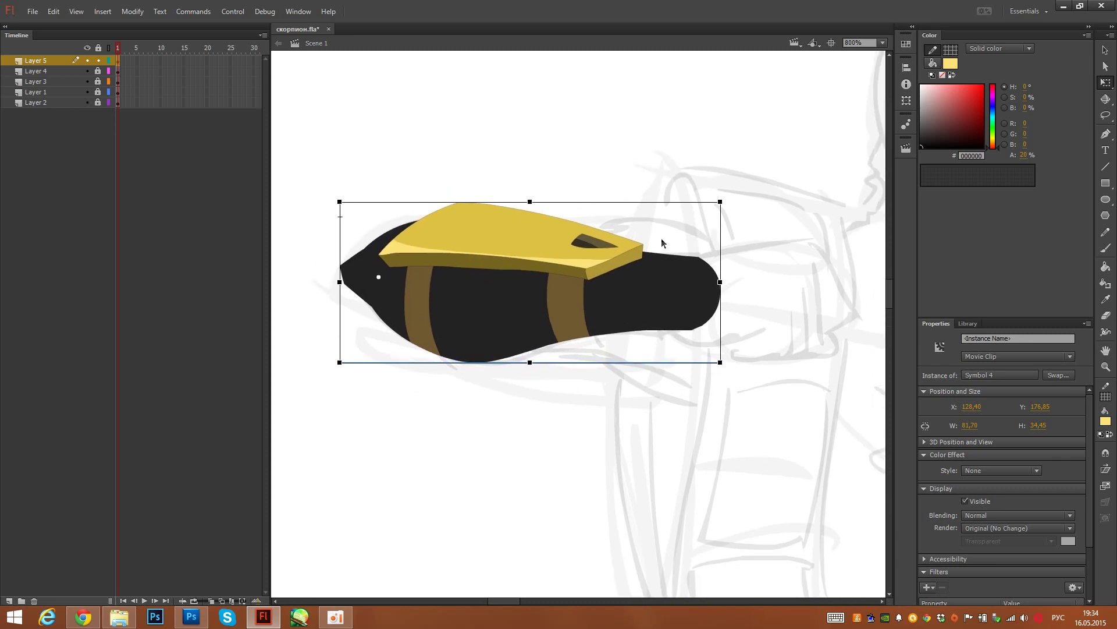
pyautogui.hotkey('ctrl', 's')
# Step: Lock Layer 5, add a new layer above it for the fist, and display the forearm layer as outlines
pyautogui.click(98, 60)
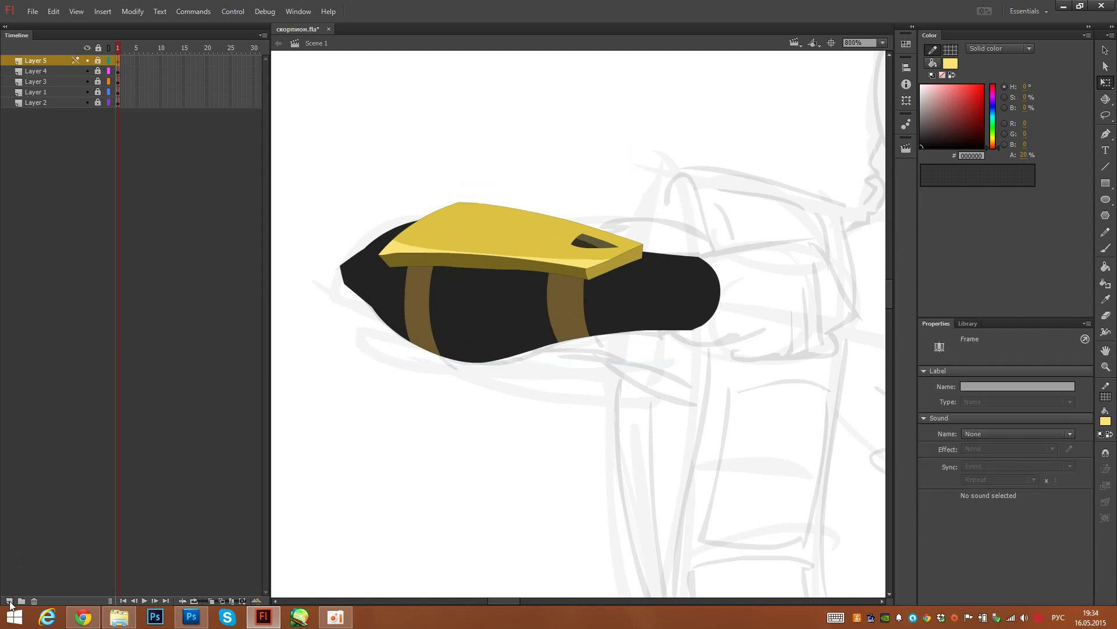
pyautogui.click(9, 601)
pyautogui.moveTo(704, 391); pyautogui.dragTo(641, 399)
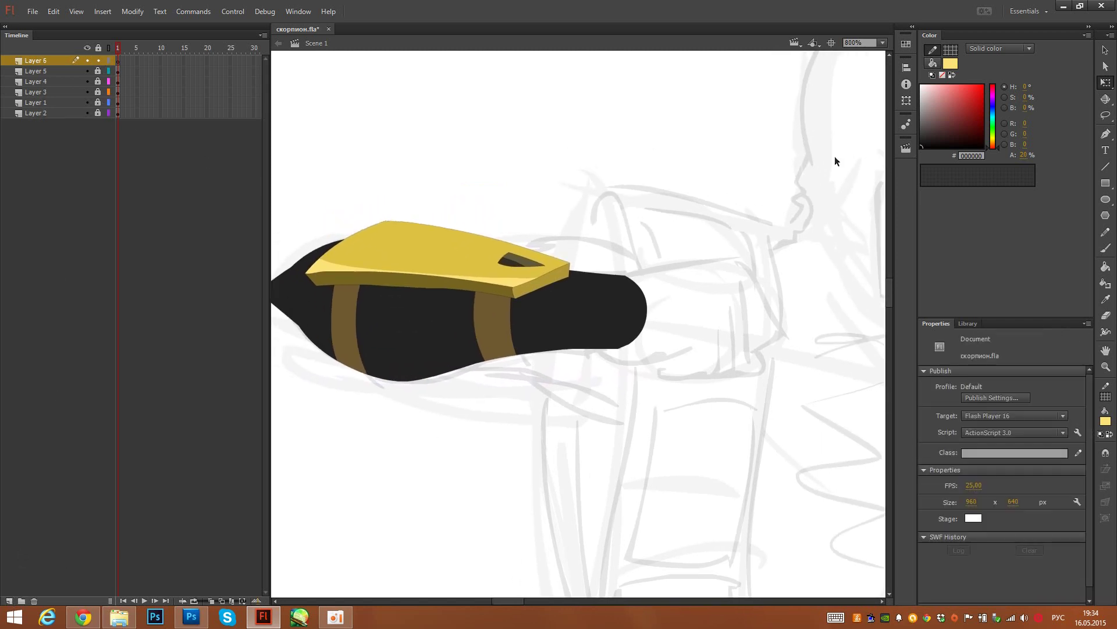
pyautogui.click(108, 71)
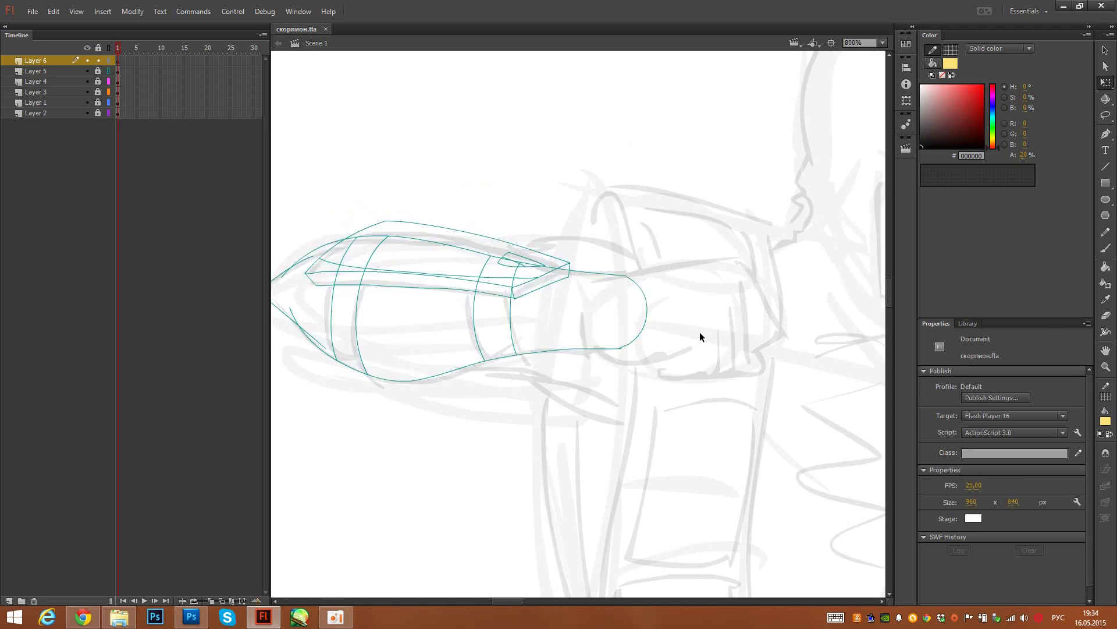
# Step: Pencil the fist's wrist end, lower edge, finger divisions and knuckle lines over the sketch
pyautogui.press('y')
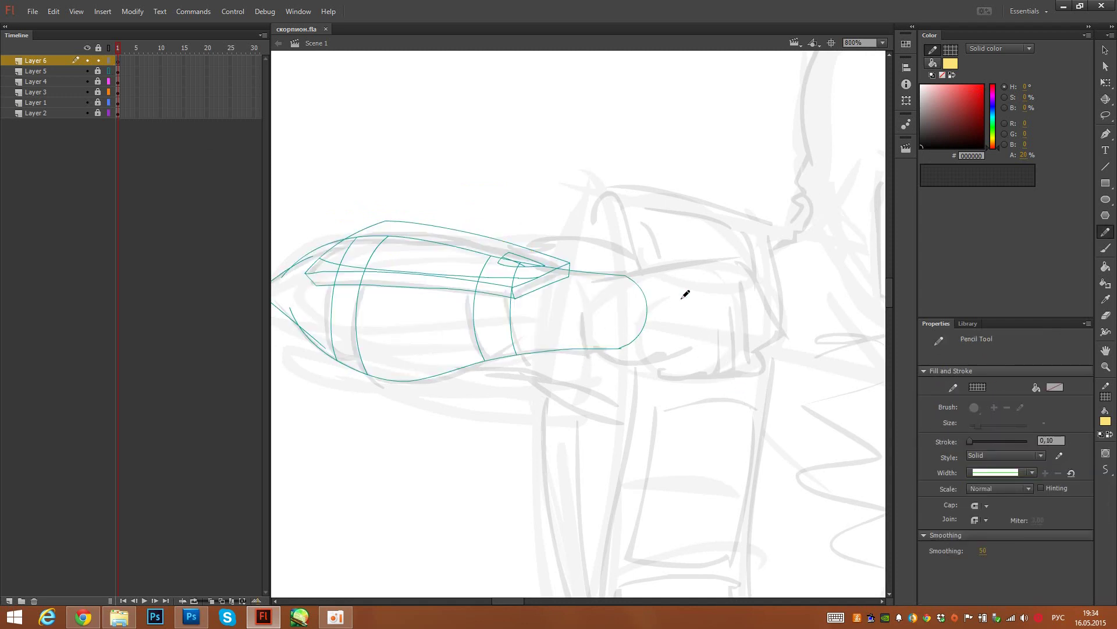
pyautogui.moveTo(582, 317); pyautogui.dragTo(619, 391)
pyautogui.moveTo(586, 352)
pyautogui.mouseDown()
pyautogui.moveTo(694, 346)
pyautogui.moveTo(676, 391)
pyautogui.moveTo(730, 364)
pyautogui.moveTo(725, 302)
pyautogui.moveTo(722, 370)
pyautogui.mouseUp()
pyautogui.moveTo(741, 312); pyautogui.dragTo(740, 366)
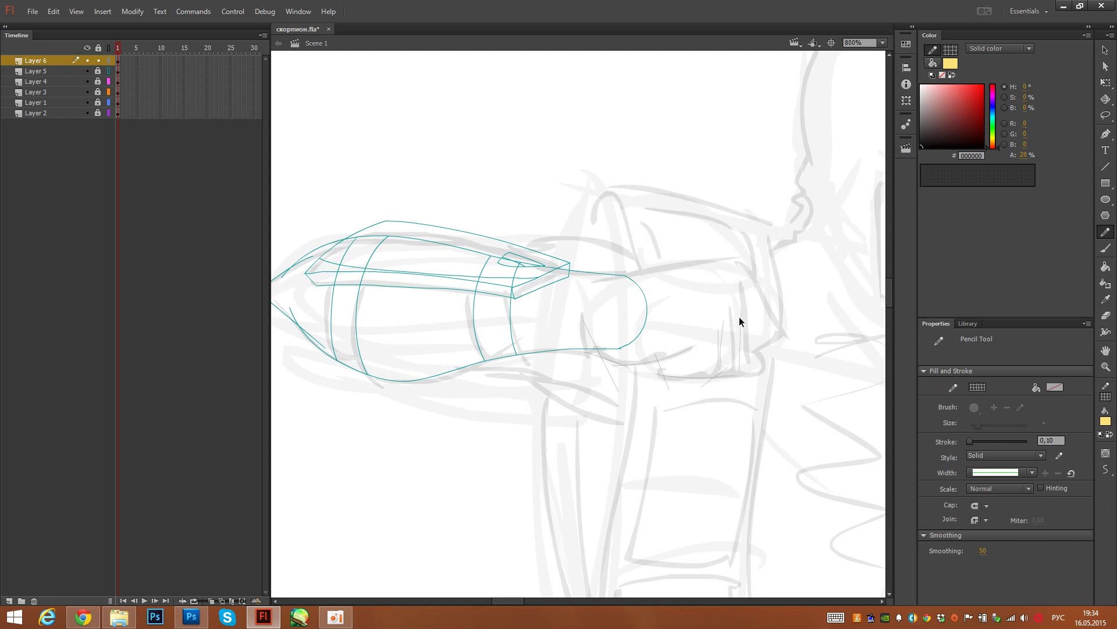
pyautogui.moveTo(740, 295); pyautogui.dragTo(738, 368)
pyautogui.moveTo(750, 291); pyautogui.dragTo(761, 346)
pyautogui.hotkey('ctrl', 'z')
pyautogui.moveTo(750, 288); pyautogui.dragTo(752, 358)
pyautogui.moveTo(750, 264)
pyautogui.mouseDown()
pyautogui.moveTo(781, 332)
pyautogui.moveTo(750, 346)
pyautogui.mouseUp()
# Step: Pencil the fist's upper edge from the wrist to the knuckles and close the lower outline beside the fingers
pyautogui.moveTo(584, 281); pyautogui.dragTo(731, 256)
pyautogui.moveTo(612, 272)
pyautogui.mouseDown()
pyautogui.moveTo(589, 337)
pyautogui.moveTo(596, 299)
pyautogui.moveTo(610, 356)
pyautogui.mouseUp()
pyautogui.hotkey('ctrl', 'z')
pyautogui.moveTo(738, 367)
pyautogui.mouseDown()
pyautogui.moveTo(767, 349)
pyautogui.moveTo(756, 336)
pyautogui.mouseUp()
# Step: Show the forearm layer filled again, sample its near-black #232323, and fill all parts of the fist with it
pyautogui.click(108, 71)
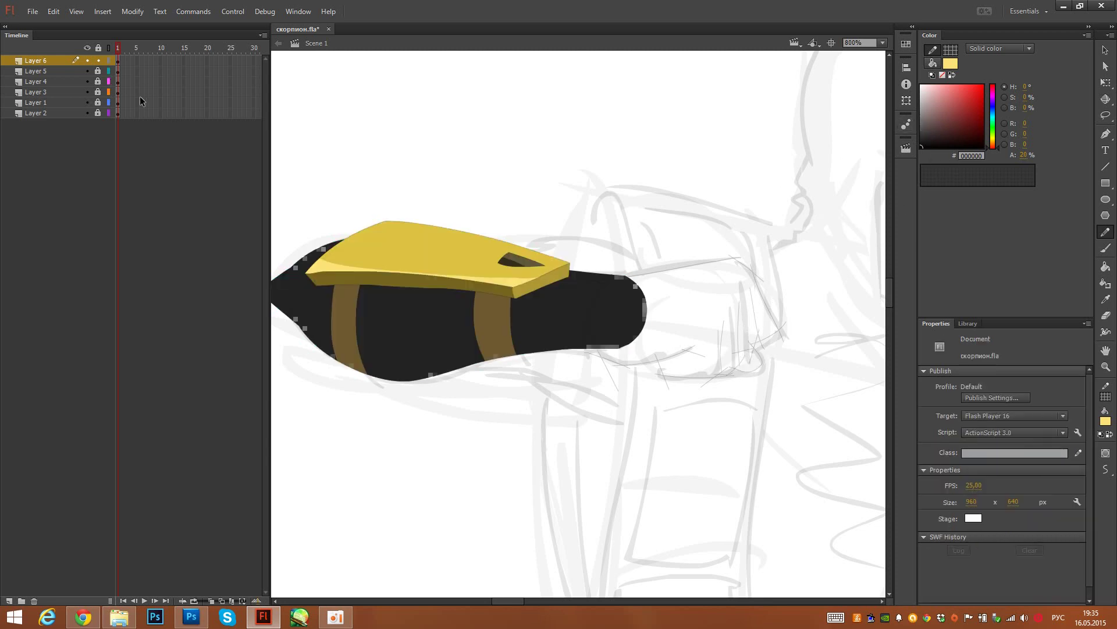
pyautogui.press('i')
pyautogui.click(576, 299)
pyautogui.click(698, 332)
pyautogui.click(740, 358)
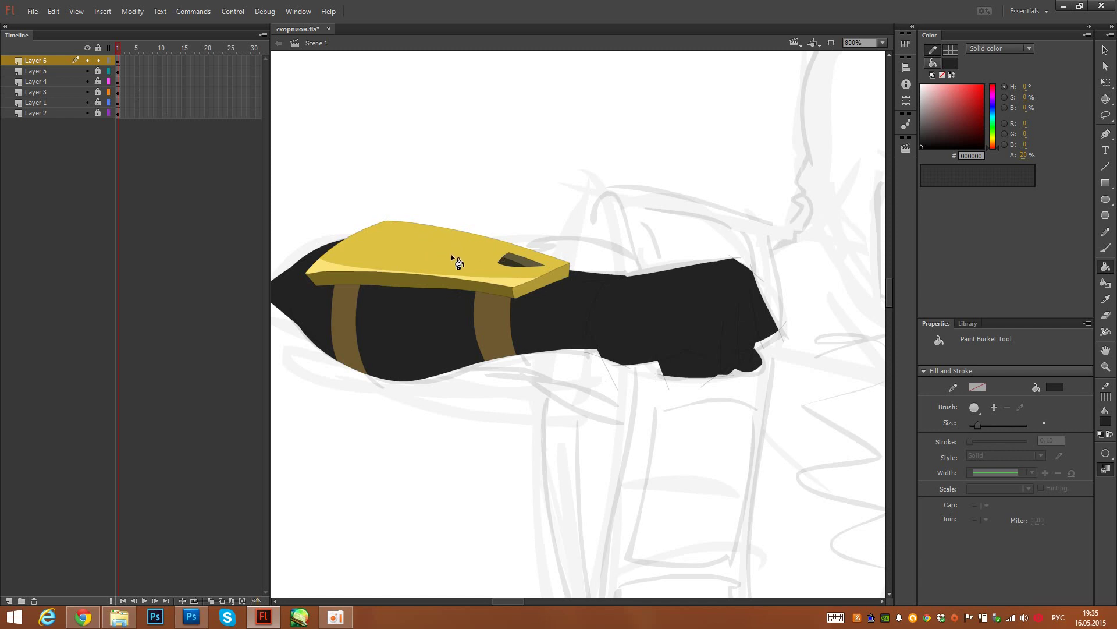
# Step: Hide the forearm layer and delete the stray pencil ends around the fist's wrist end
pyautogui.press('v')
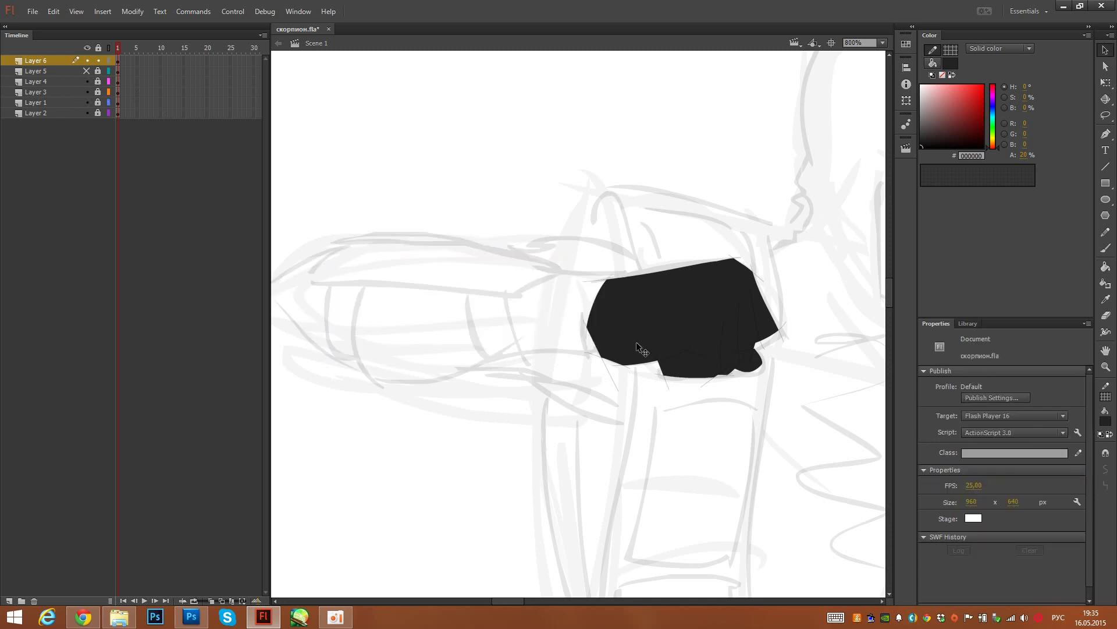
pyautogui.click(609, 371)
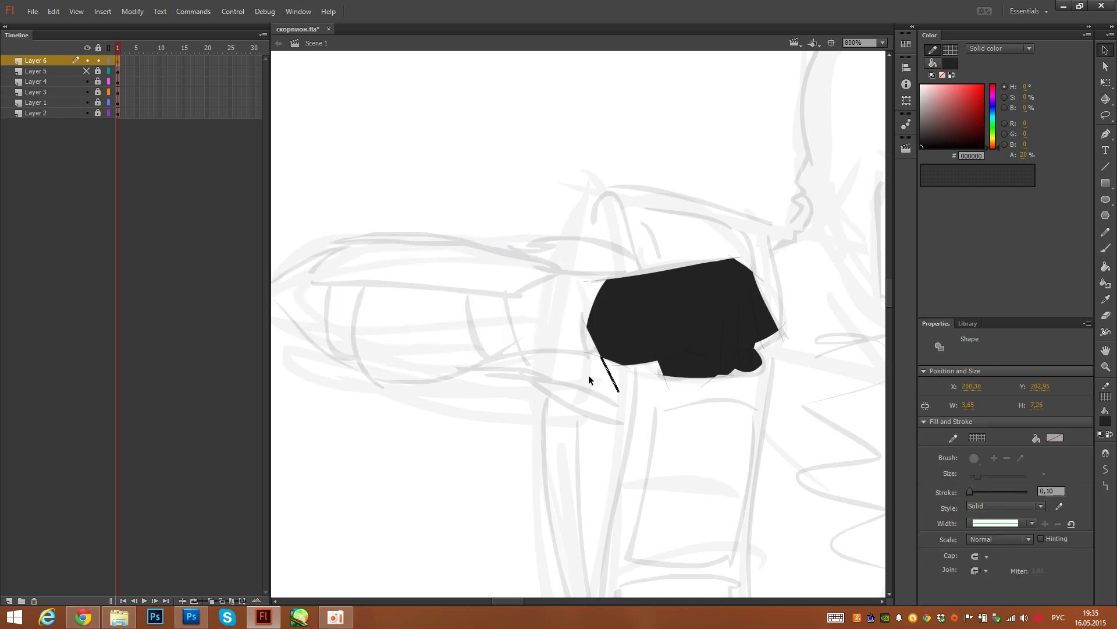
pyautogui.press('Delete')
pyautogui.click(585, 335)
pyautogui.press('Delete')
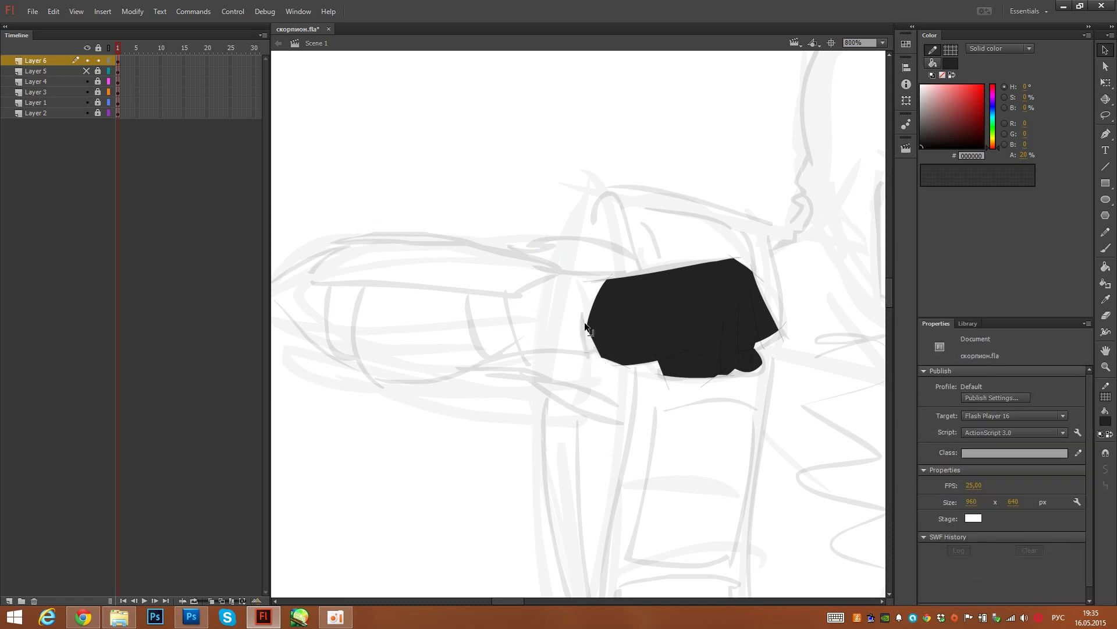
pyautogui.click(584, 323)
pyautogui.press('Delete')
pyautogui.click(597, 280)
pyautogui.press('Delete')
# Step: Set the fill to dark red #933838 and recolor the main part of the fist
pyautogui.click(934, 63)
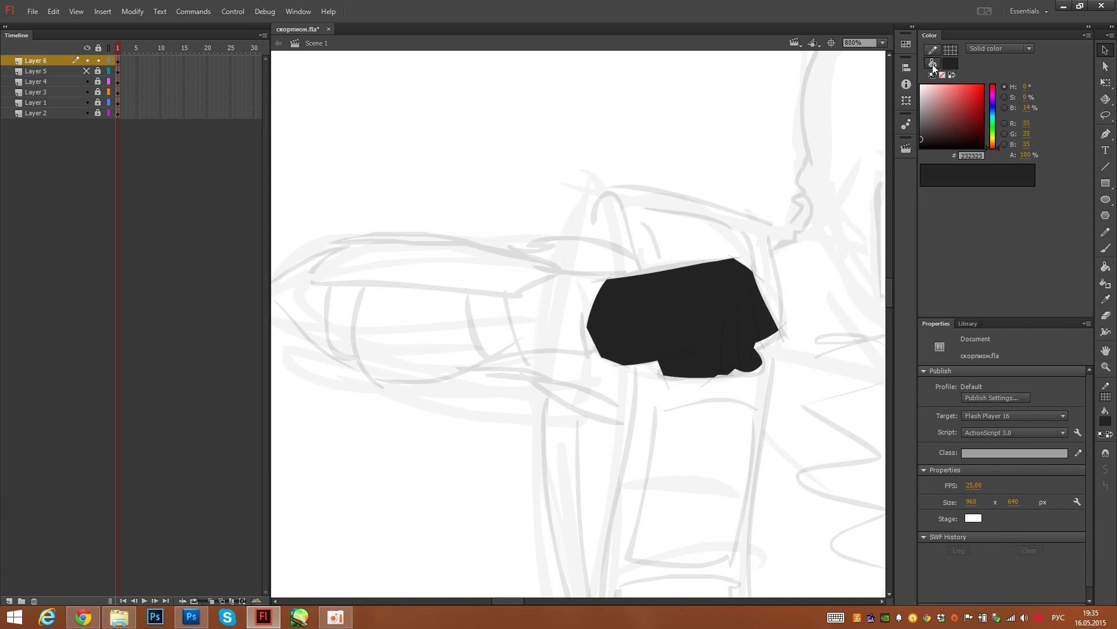
pyautogui.click(959, 111)
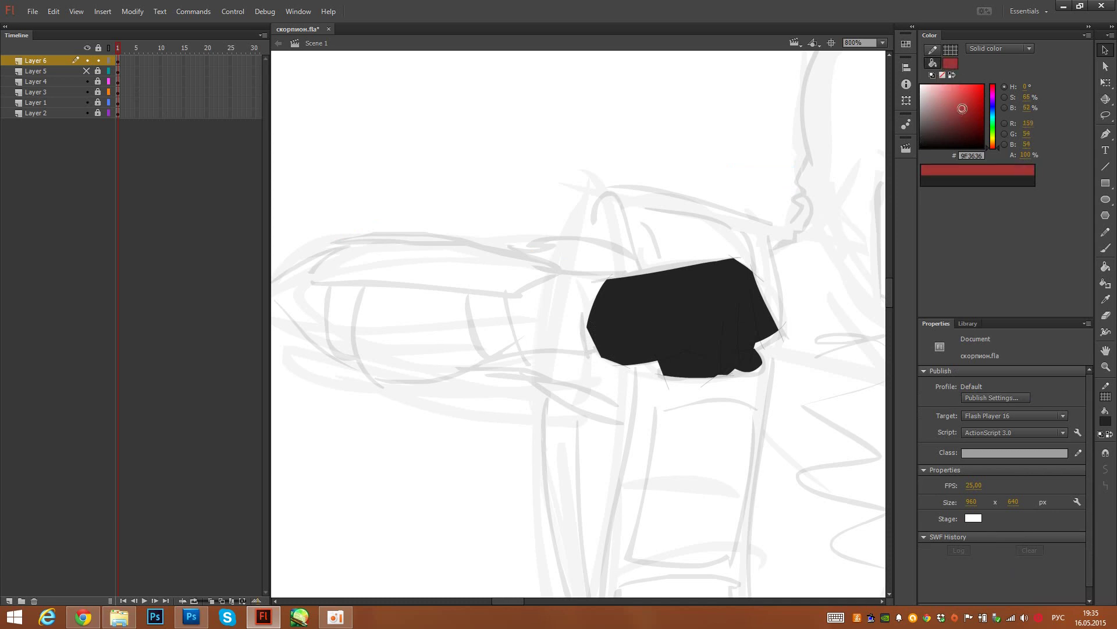
pyautogui.click(659, 309)
pyautogui.click(695, 196)
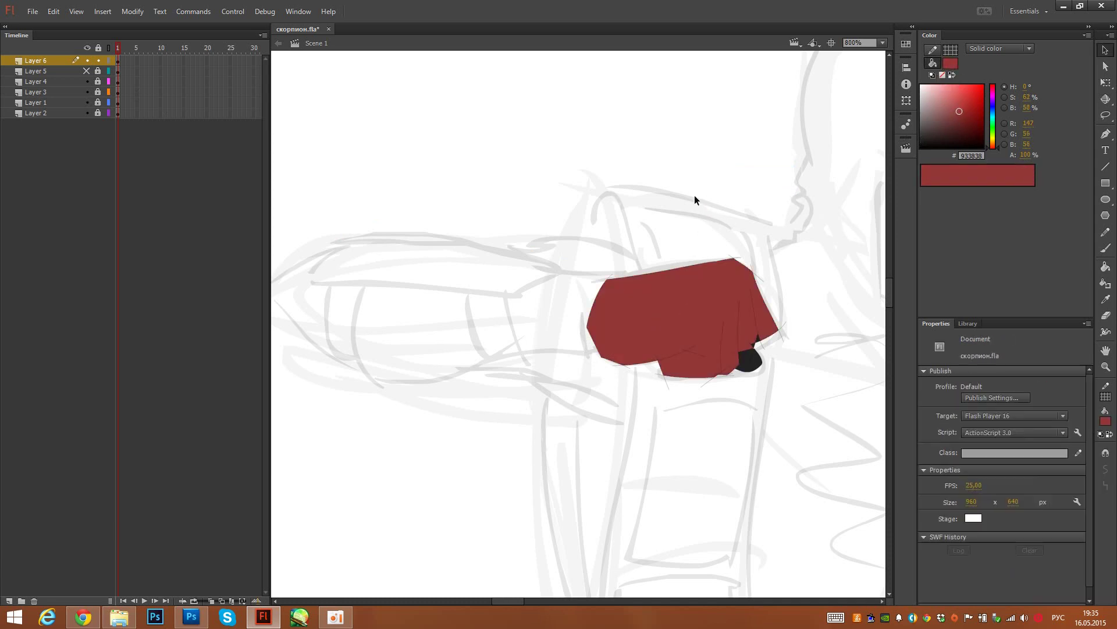
# Step: Delete the overshooting stroke ends beneath the fist's fingers
pyautogui.click(744, 363)
pyautogui.click(719, 372)
pyautogui.click(730, 367)
pyautogui.press('Delete')
pyautogui.click(723, 370)
pyautogui.press('Delete')
pyautogui.click(713, 378)
pyautogui.press('Delete')
pyautogui.click(707, 382)
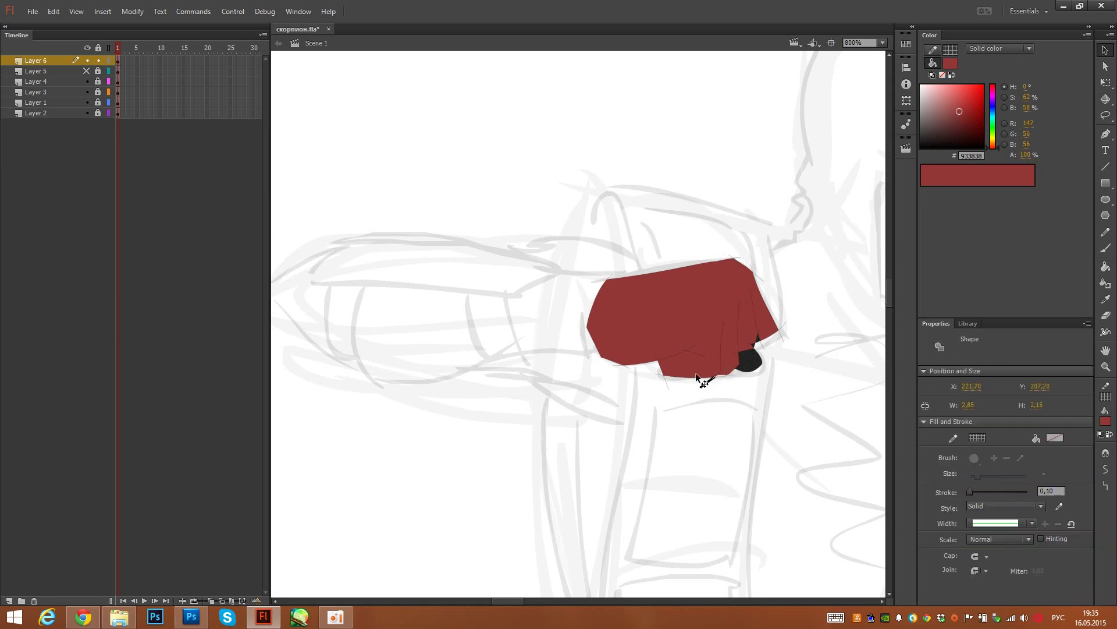
# Step: Delete the excess line segments along the fist's lower edge and its wrist end
pyautogui.click(684, 347)
pyautogui.click(661, 376)
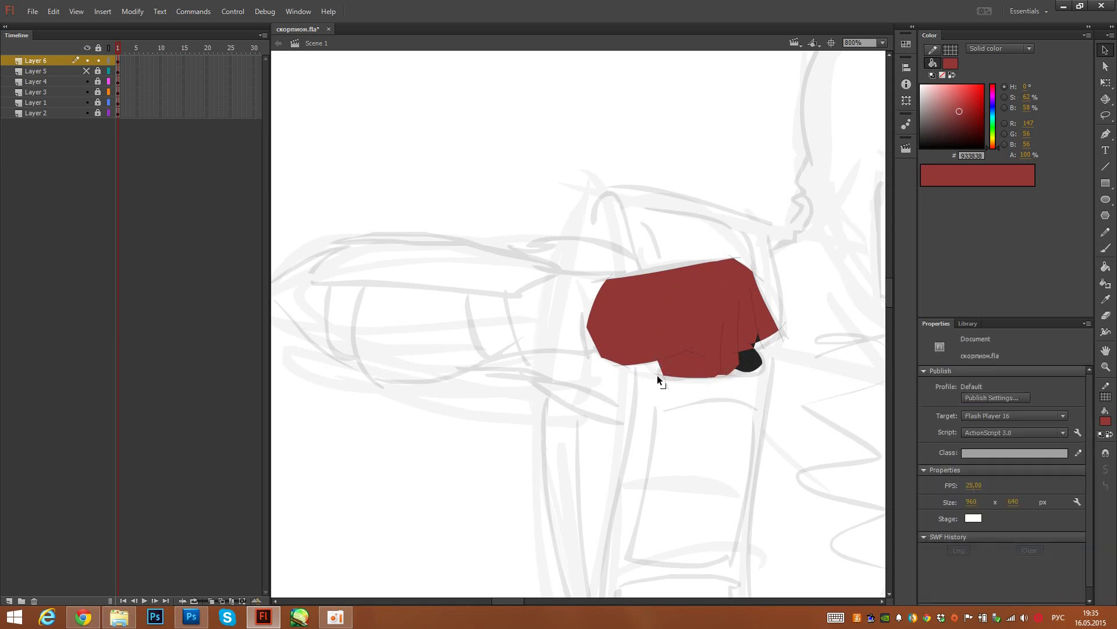
pyautogui.click(621, 368)
pyautogui.click(619, 367)
pyautogui.press('Delete')
pyautogui.click(596, 301)
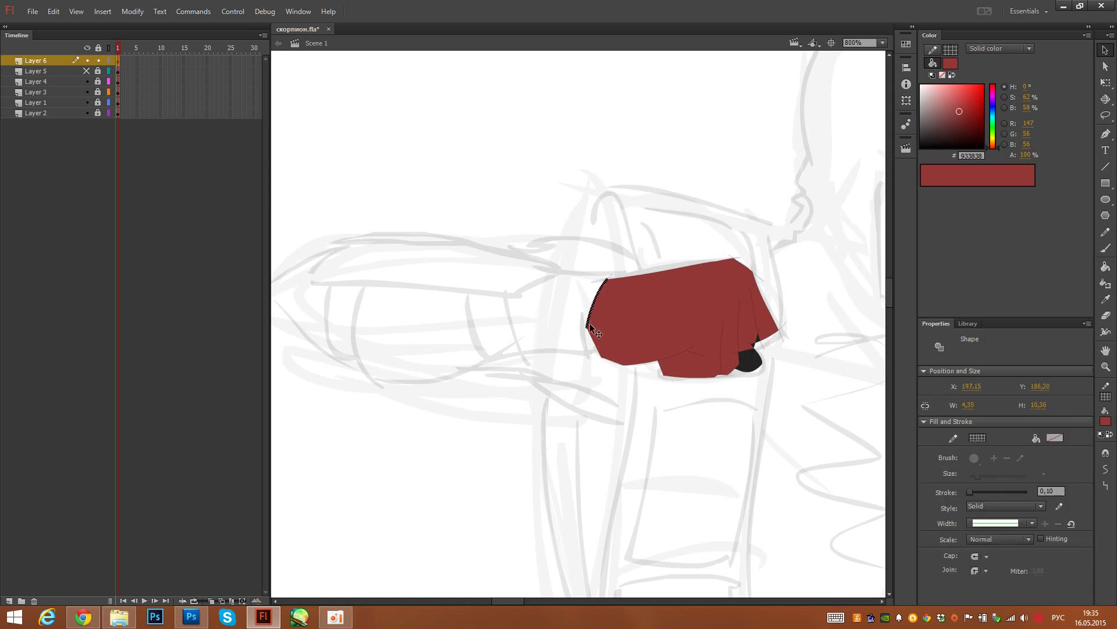
pyautogui.press('Delete')
pyautogui.click(590, 333)
pyautogui.press('Delete')
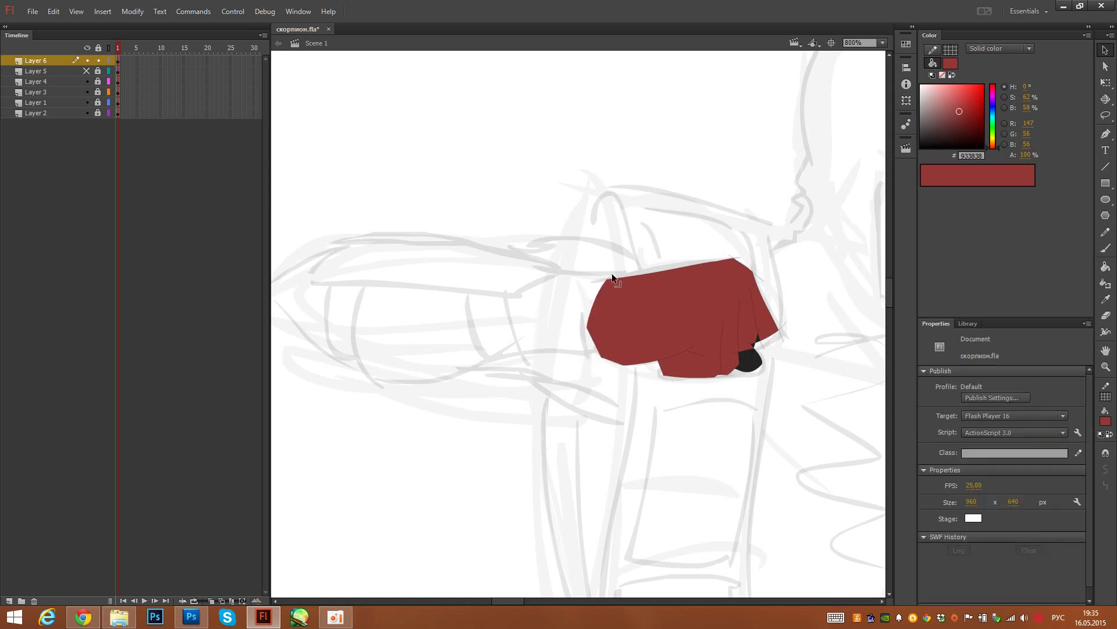
# Step: Delete the leftover stroke ends beside the knuckles and around the small rounded fingertip
pyautogui.click(760, 277)
pyautogui.press('Delete')
pyautogui.click(763, 344)
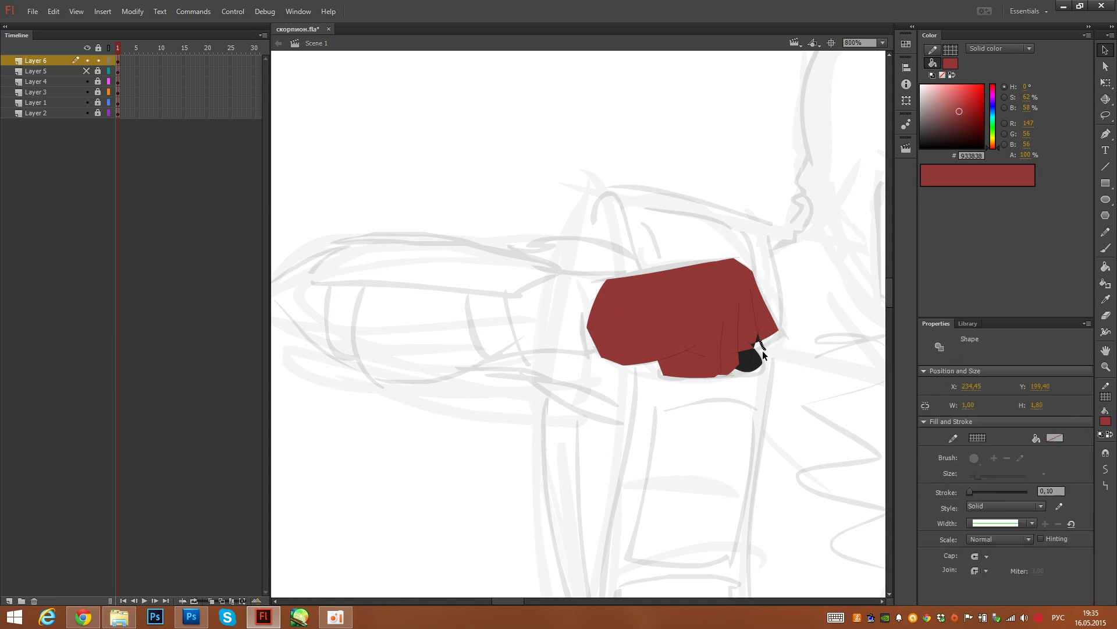
pyautogui.press('Delete')
pyautogui.click(749, 341)
pyautogui.press('Delete')
pyautogui.click(759, 340)
pyautogui.click(761, 358)
pyautogui.click(736, 354)
pyautogui.press('Delete')
# Step: Fill the small rounded fingertip below the knuckles with the same dark red
pyautogui.press('k')
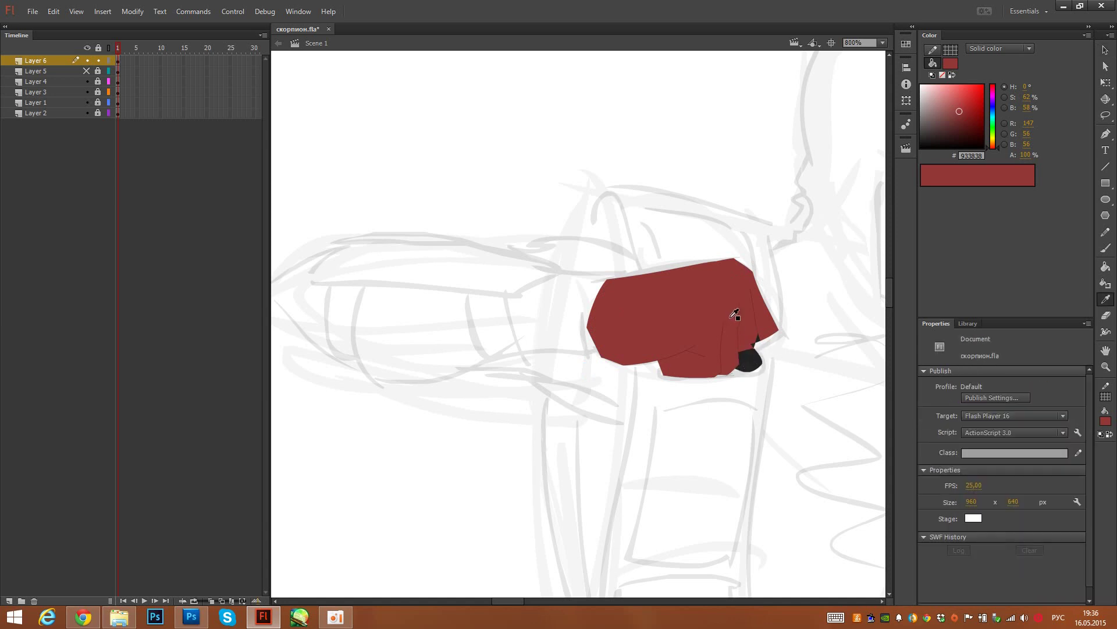
pyautogui.click(761, 352)
pyautogui.press('v')
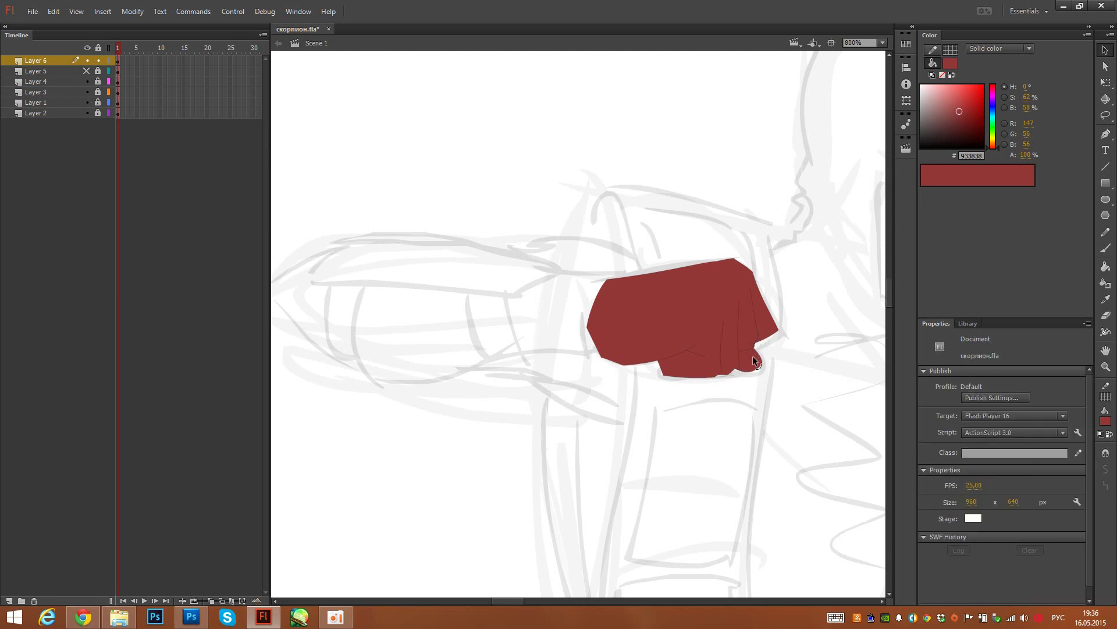
# Step: Remove the remaining stray strokes around the small fingertip and finger bottoms, and select the whole fist to check its lines
pyautogui.click(755, 366)
pyautogui.press('Delete')
pyautogui.click(752, 349)
pyautogui.press('Delete')
pyautogui.click(752, 368)
pyautogui.press('Delete')
pyautogui.click(724, 374)
pyautogui.press('Delete')
pyautogui.click(728, 378)
pyautogui.press('Delete')
pyautogui.moveTo(791, 259); pyautogui.dragTo(488, 550)
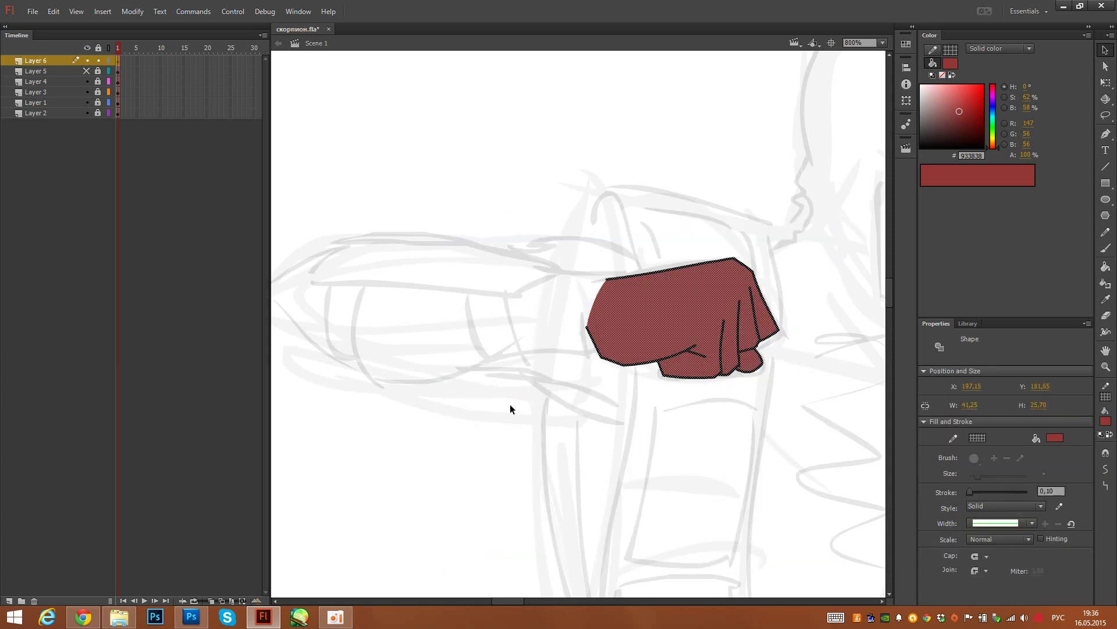
pyautogui.moveTo(799, 189); pyautogui.dragTo(789, 221)
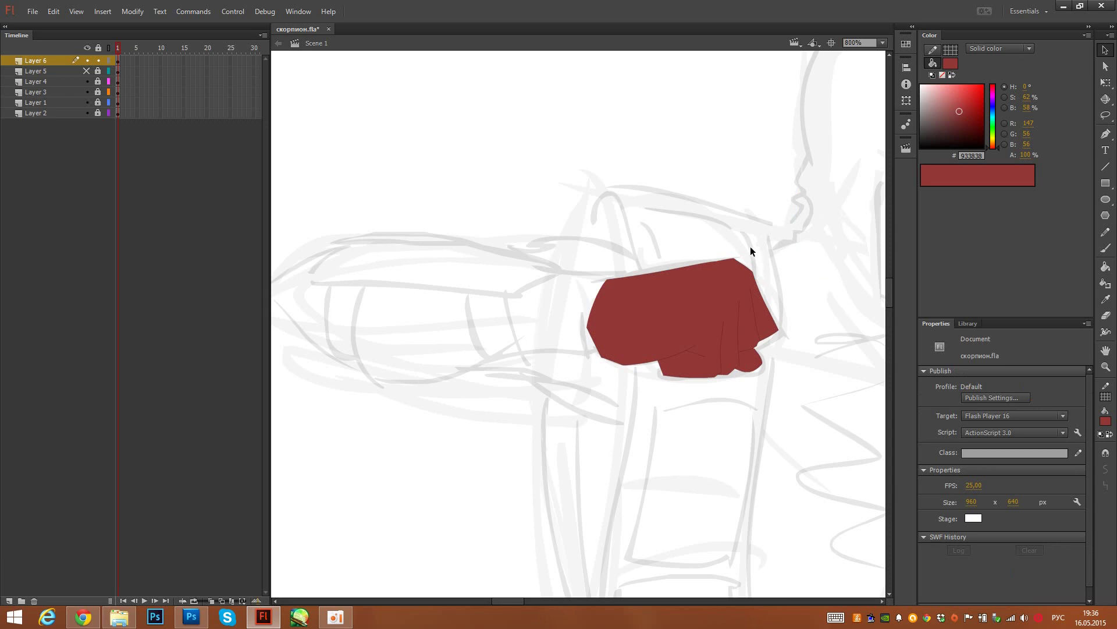
# Step: Show the forearm layer again, nudge the fist slightly up and away from the forearm, and save the document
pyautogui.click(87, 71)
pyautogui.hotkey('ctrl', 's')
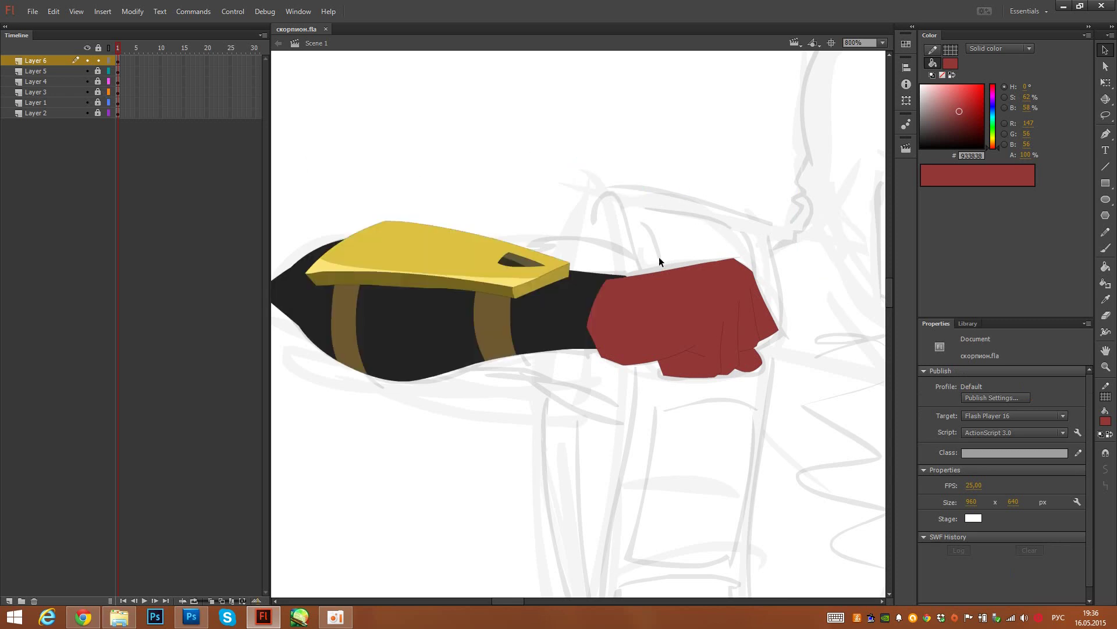
pyautogui.moveTo(825, 223)
pyautogui.mouseDown()
pyautogui.moveTo(581, 452)
pyautogui.moveTo(606, 407)
pyautogui.moveTo(653, 510)
pyautogui.mouseUp()
pyautogui.hotkey('ctrl', 's')
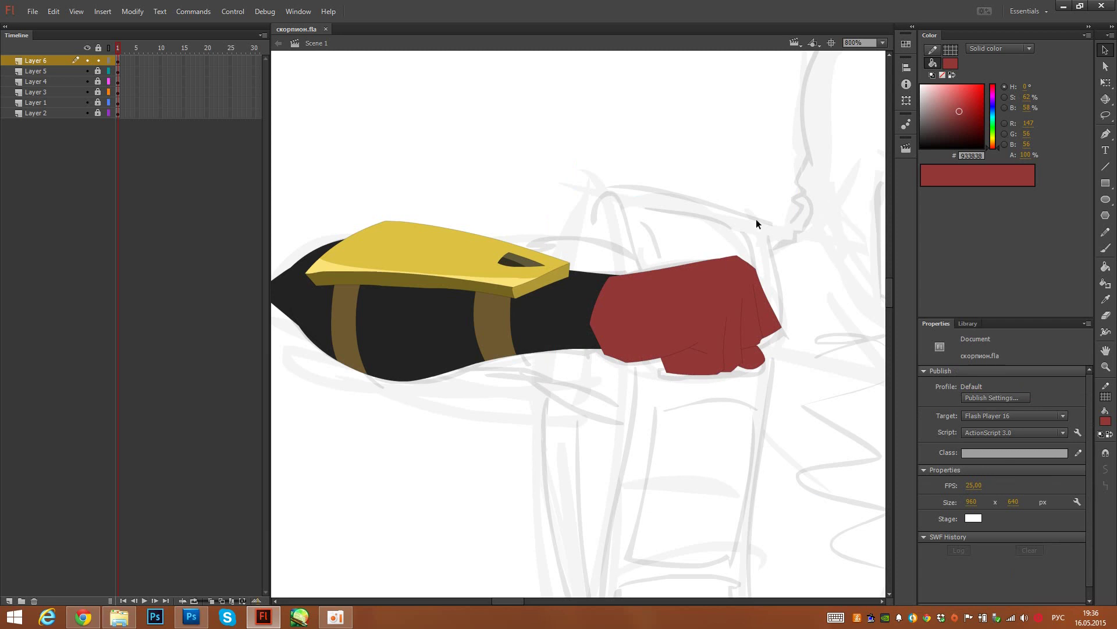
# Step: Sample the forearm's near-black #232323 and fill the whole fist with it
pyautogui.press('i')
pyautogui.click(582, 297)
pyautogui.click(666, 299)
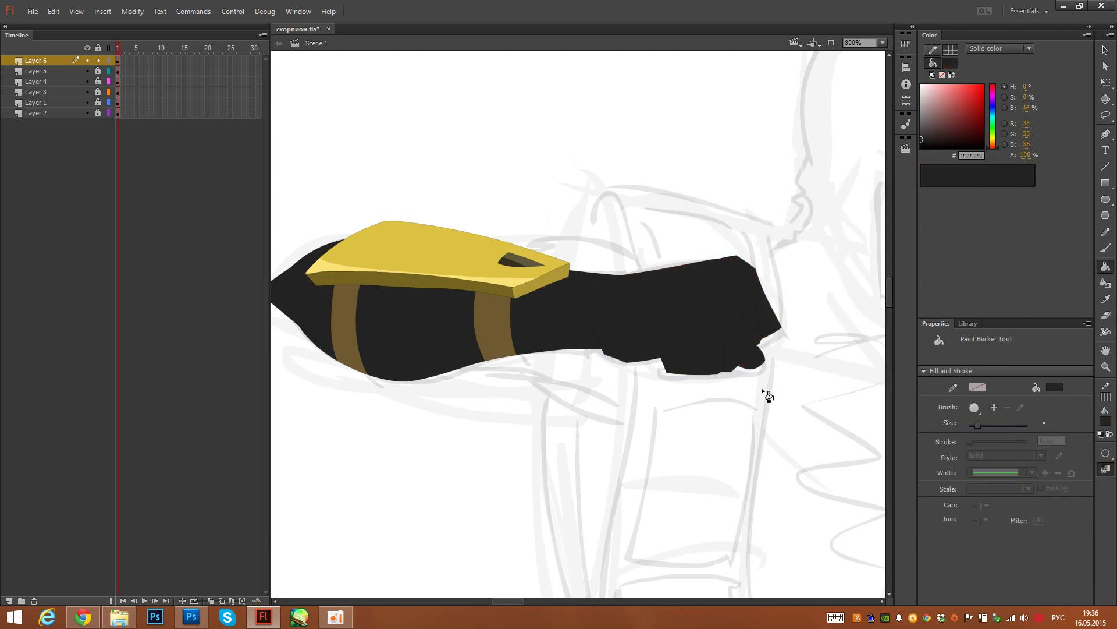
# Step: Examine the raised hand and its glove colors in the reference picture beside the drawing
pyautogui.moveTo(762, 448); pyautogui.dragTo(409, 417)
pyautogui.moveTo(741, 396); pyautogui.dragTo(439, 395)
pyautogui.moveTo(780, 378); pyautogui.dragTo(427, 400)
pyautogui.moveTo(789, 382); pyautogui.dragTo(520, 422)
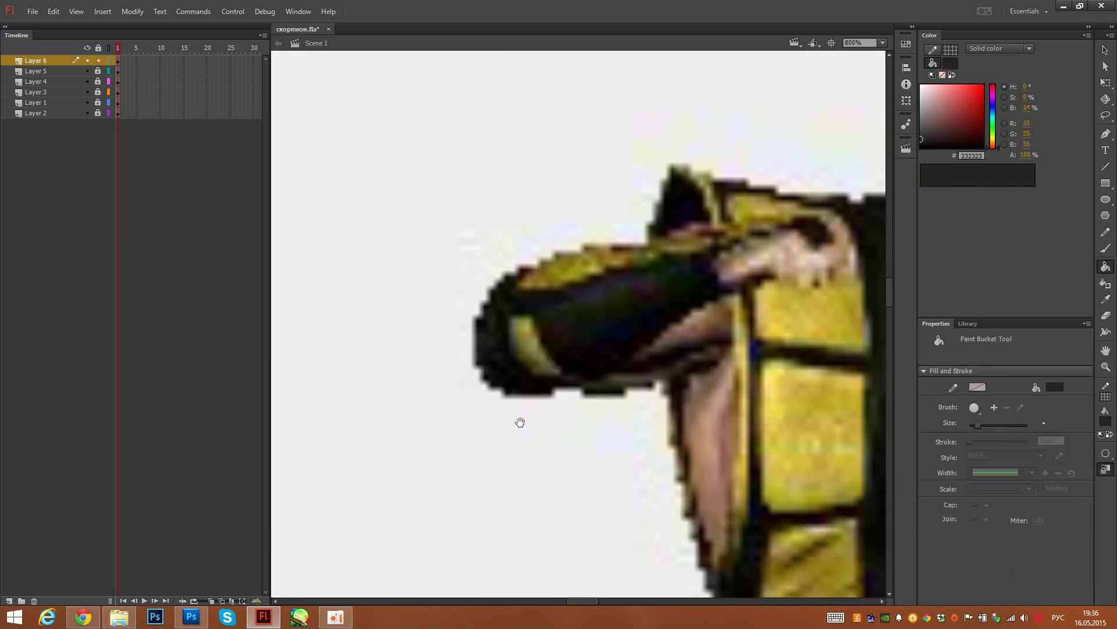
pyautogui.moveTo(642, 396)
pyautogui.mouseDown()
pyautogui.moveTo(543, 422)
pyautogui.moveTo(850, 342)
pyautogui.mouseUp()
pyautogui.moveTo(465, 381); pyautogui.dragTo(855, 372)
pyautogui.moveTo(469, 347); pyautogui.dragTo(799, 376)
pyautogui.moveTo(310, 414); pyautogui.dragTo(733, 476)
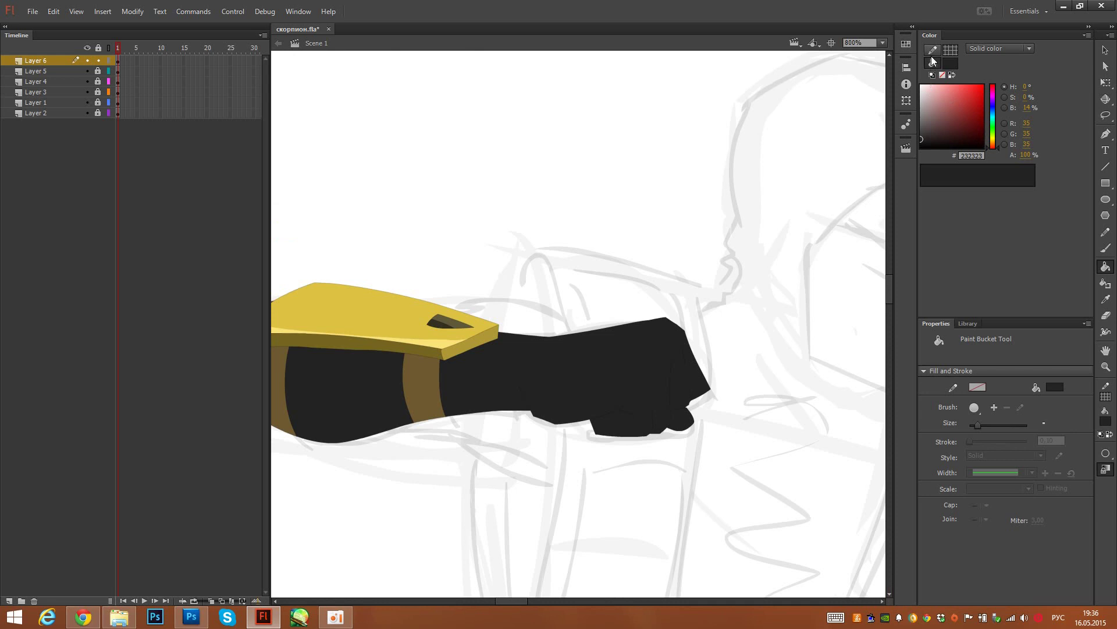
# Step: Fill the fist with muted red #773F3F, pencil a curve across it from wrist to knuckles, and delete the overshooting ends
pyautogui.click(949, 118)
pyautogui.click(636, 354)
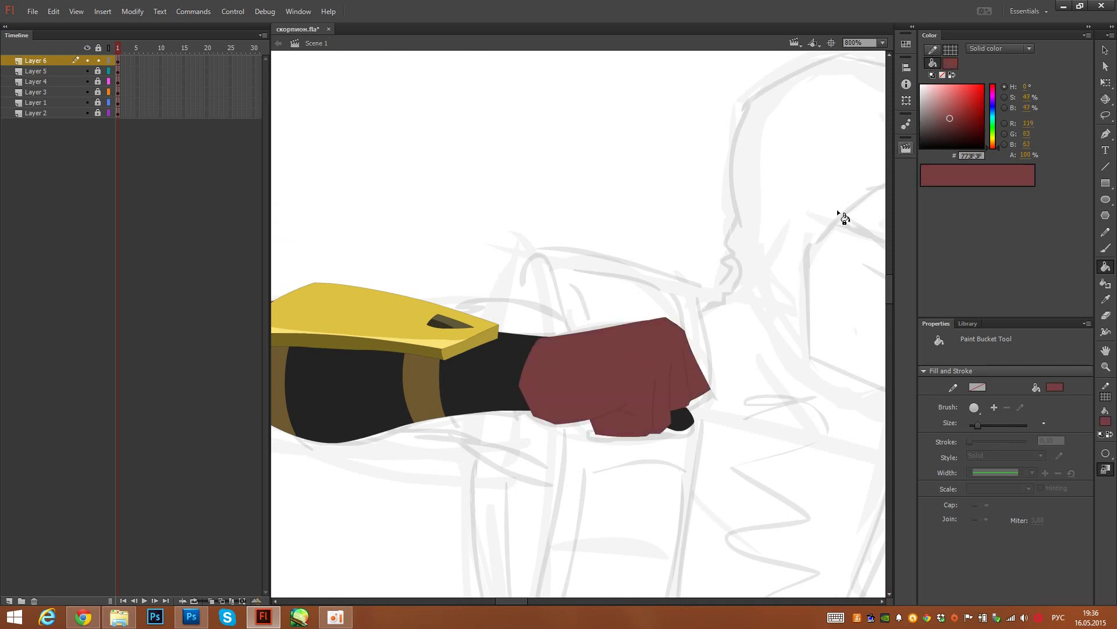
pyautogui.press('y')
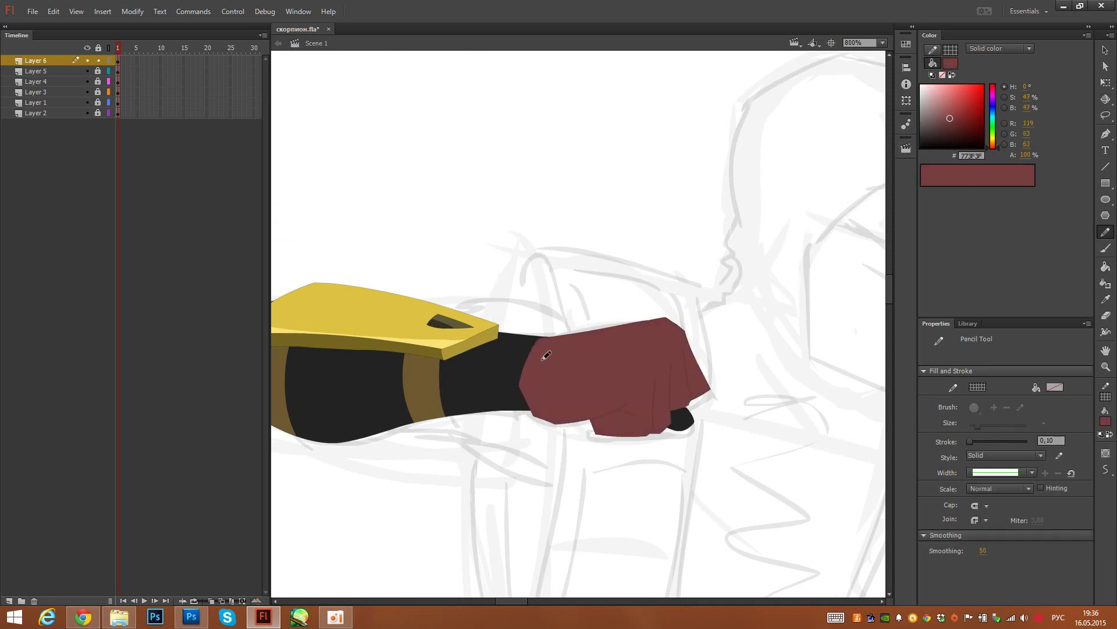
pyautogui.moveTo(518, 389)
pyautogui.mouseDown()
pyautogui.moveTo(613, 352)
pyautogui.moveTo(681, 367)
pyautogui.mouseUp()
pyautogui.moveTo(676, 323); pyautogui.dragTo(650, 295)
pyautogui.keyDown('ctrl'); pyautogui.click(673, 318); pyautogui.keyUp('ctrl')
pyautogui.keyDown('ctrl'); pyautogui.keyDown('shift'); pyautogui.click(676, 371); pyautogui.keyUp('shift'); pyautogui.keyUp('ctrl')
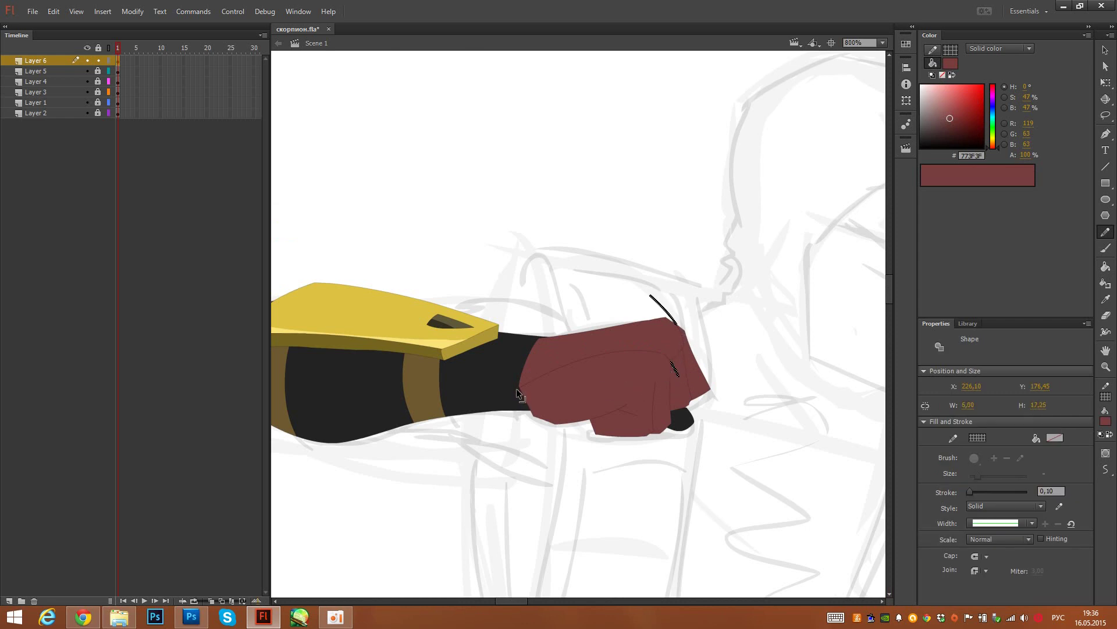
pyautogui.press('Delete')
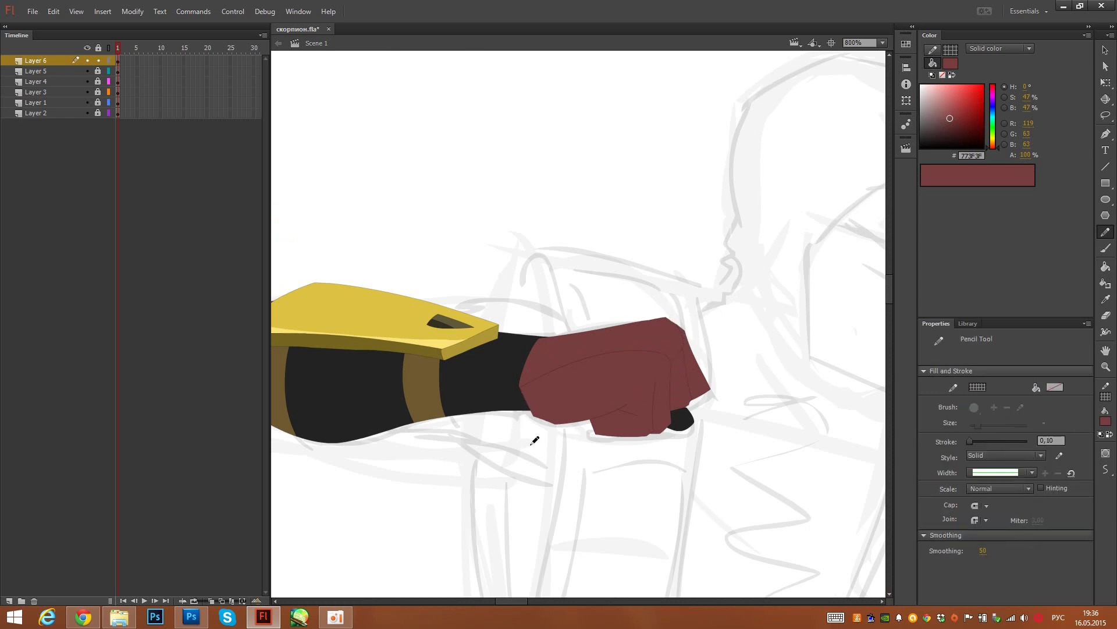
# Step: Fill the area above the curve on the back of the hand with the forearm's near-black #232323
pyautogui.press('i')
pyautogui.click(521, 347)
pyautogui.click(590, 360)
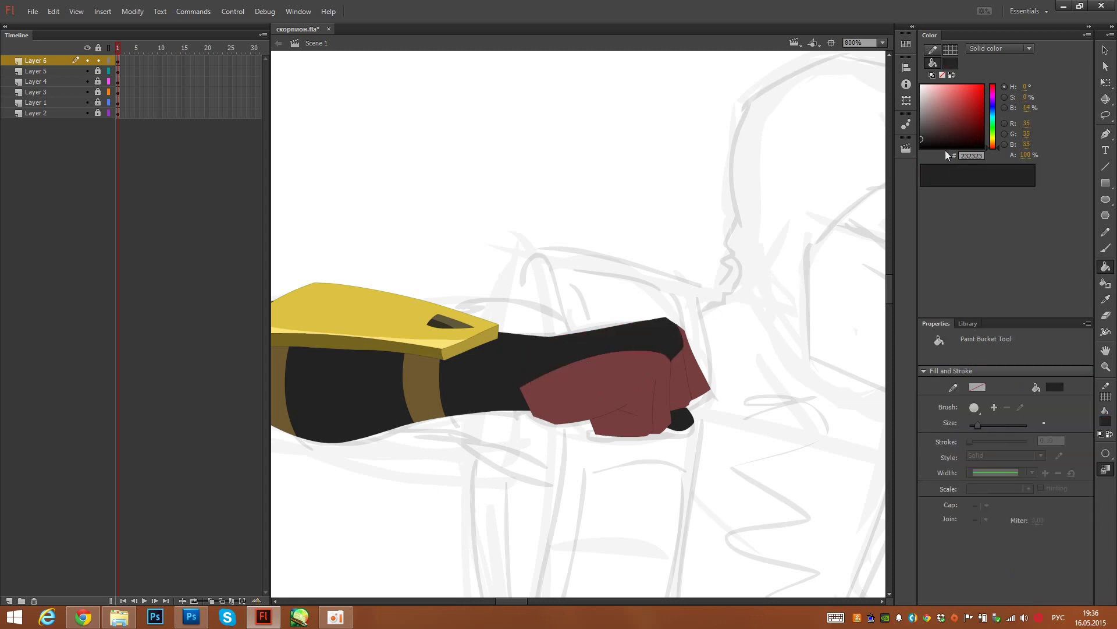
# Step: Try several muted grey-brown and tan fills on the fist's red areas
pyautogui.click(994, 141)
pyautogui.click(937, 115)
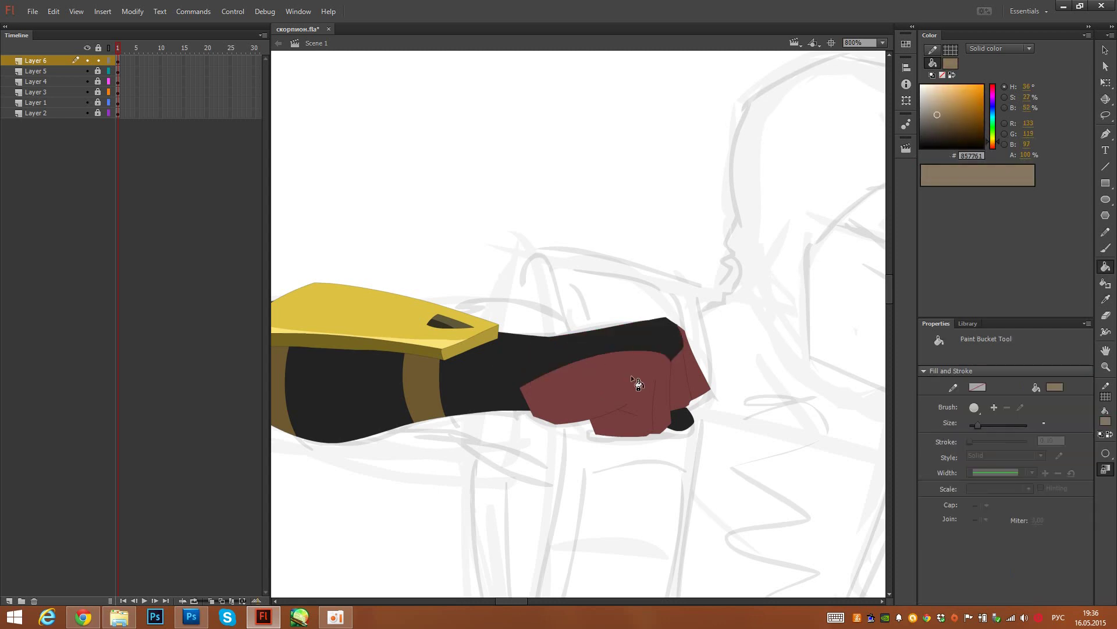
pyautogui.click(637, 380)
pyautogui.click(951, 108)
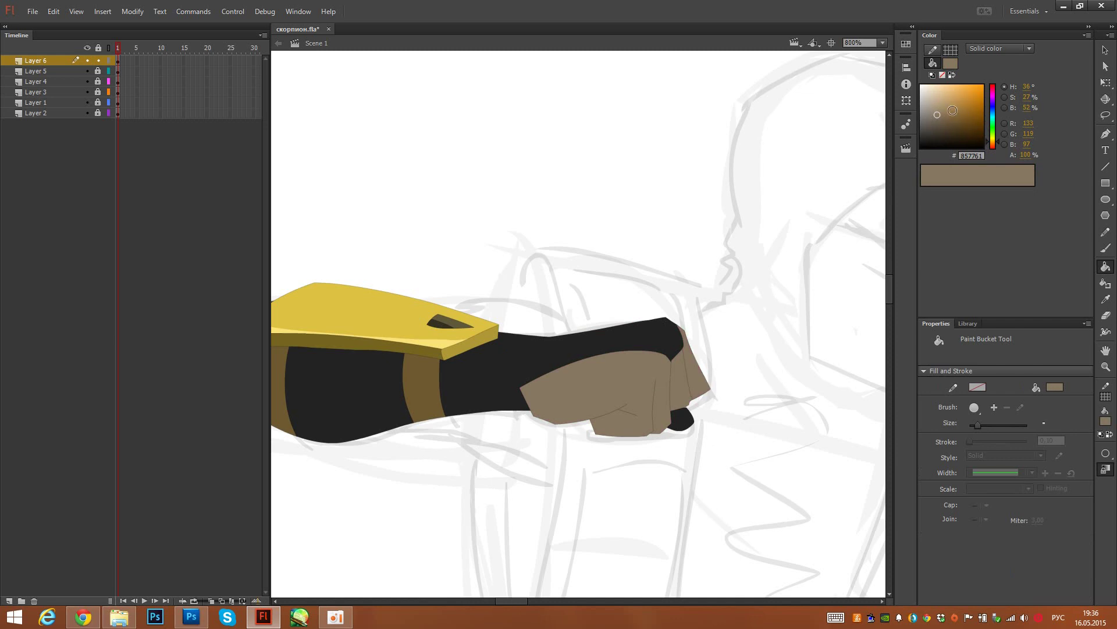
pyautogui.click(671, 365)
pyautogui.click(944, 106)
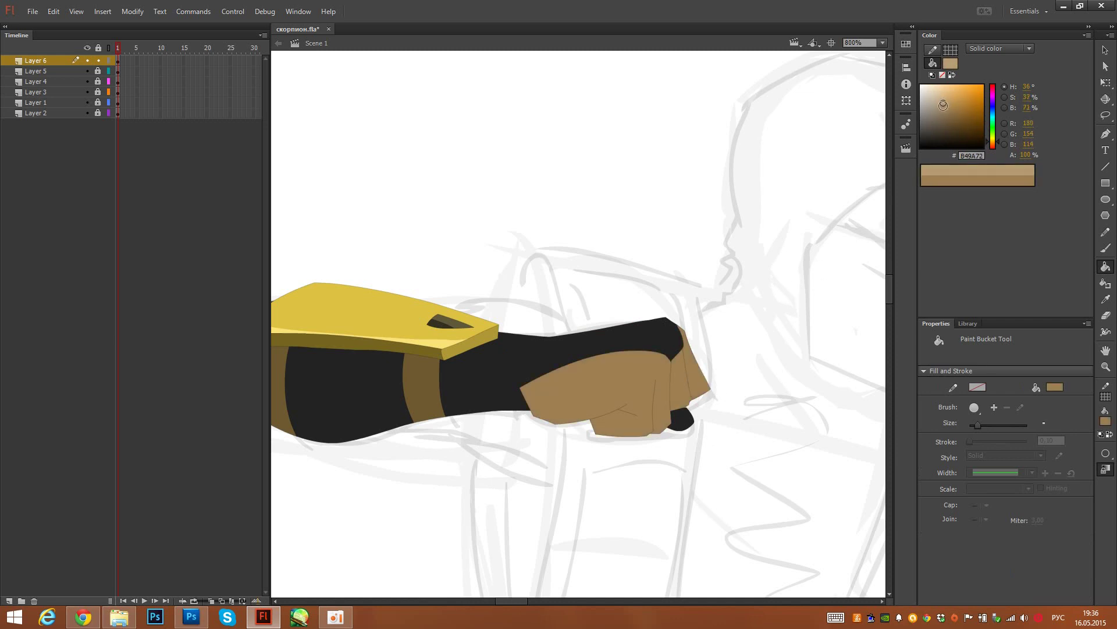
pyautogui.click(690, 381)
pyautogui.click(952, 112)
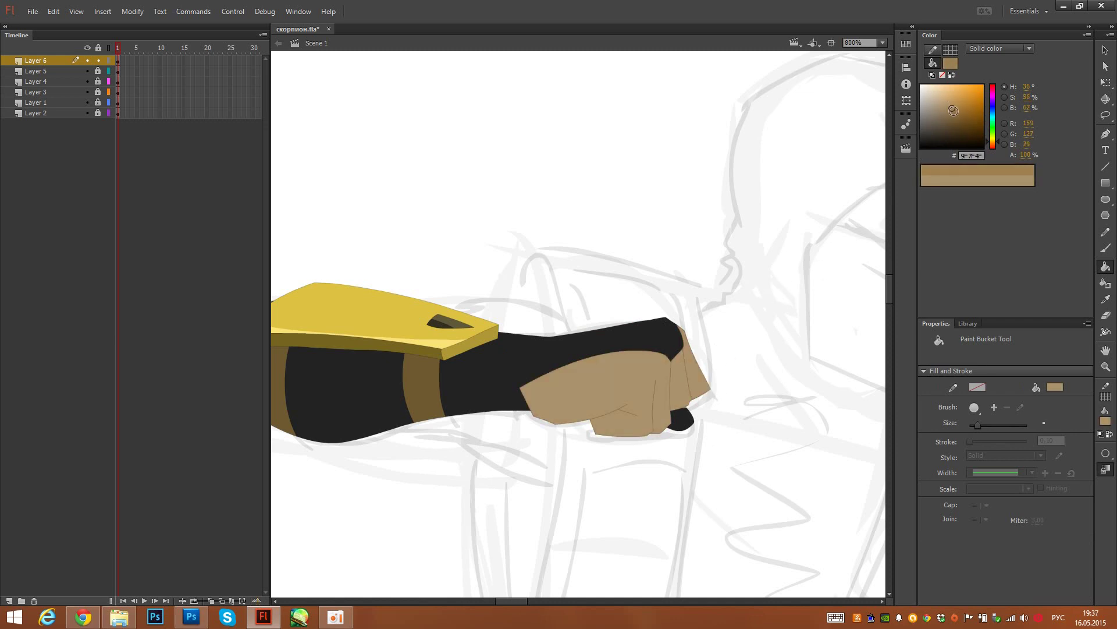
pyautogui.click(648, 378)
pyautogui.click(678, 378)
pyautogui.click(701, 379)
# Step: Fill the fist's bare areas with warm tan #A37958 and the small rounded tip beneath the knuckles with darker brown #855E3F
pyautogui.click(949, 107)
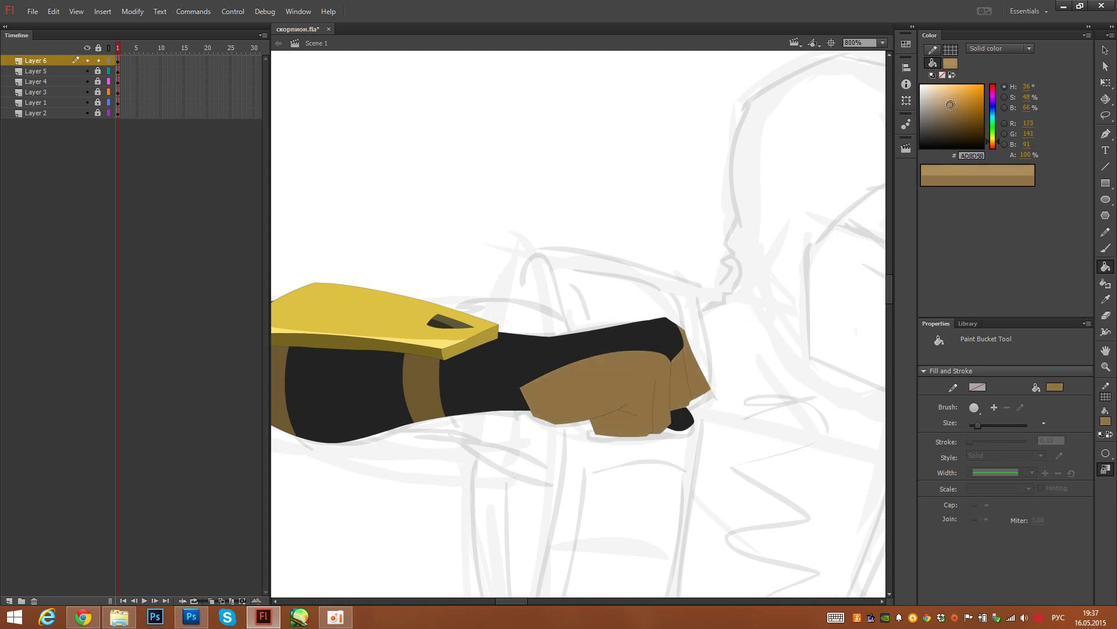
pyautogui.click(1000, 145)
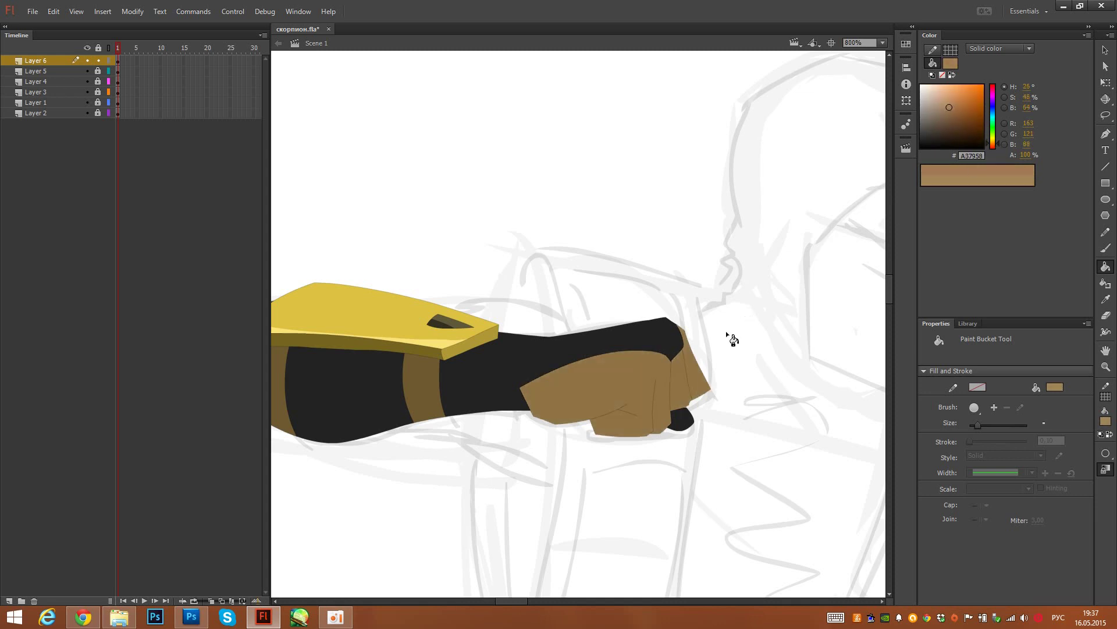
pyautogui.click(650, 378)
pyautogui.click(679, 377)
pyautogui.click(702, 384)
pyautogui.click(953, 114)
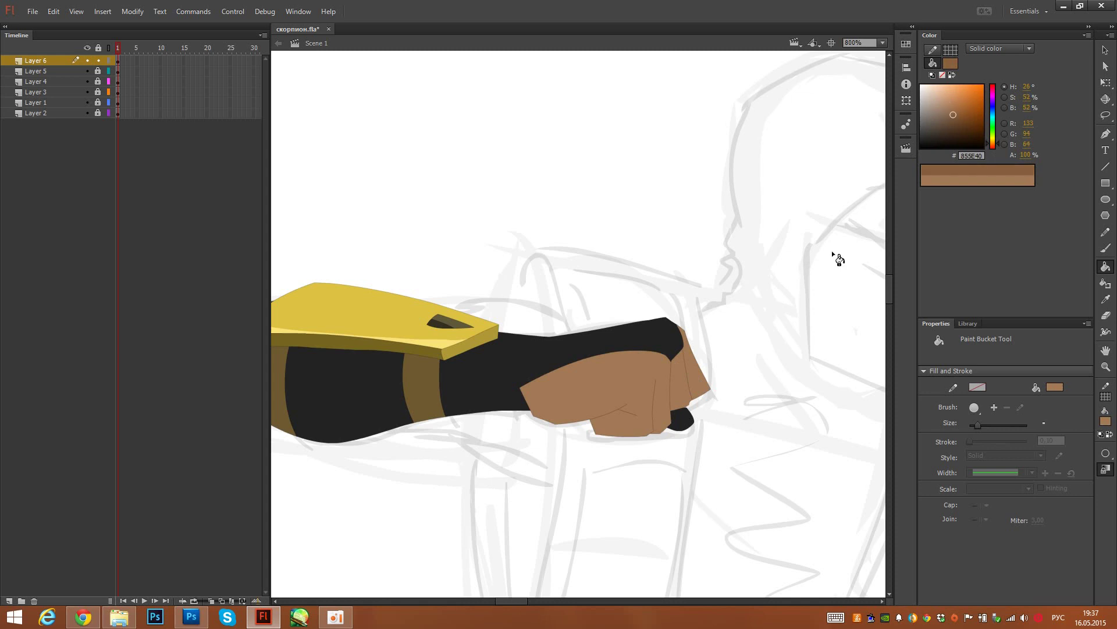
pyautogui.click(690, 420)
# Step: Convert the whole fist to a movie clip symbol and move its transformation point to the wrist
pyautogui.moveTo(702, 458); pyautogui.dragTo(654, 387)
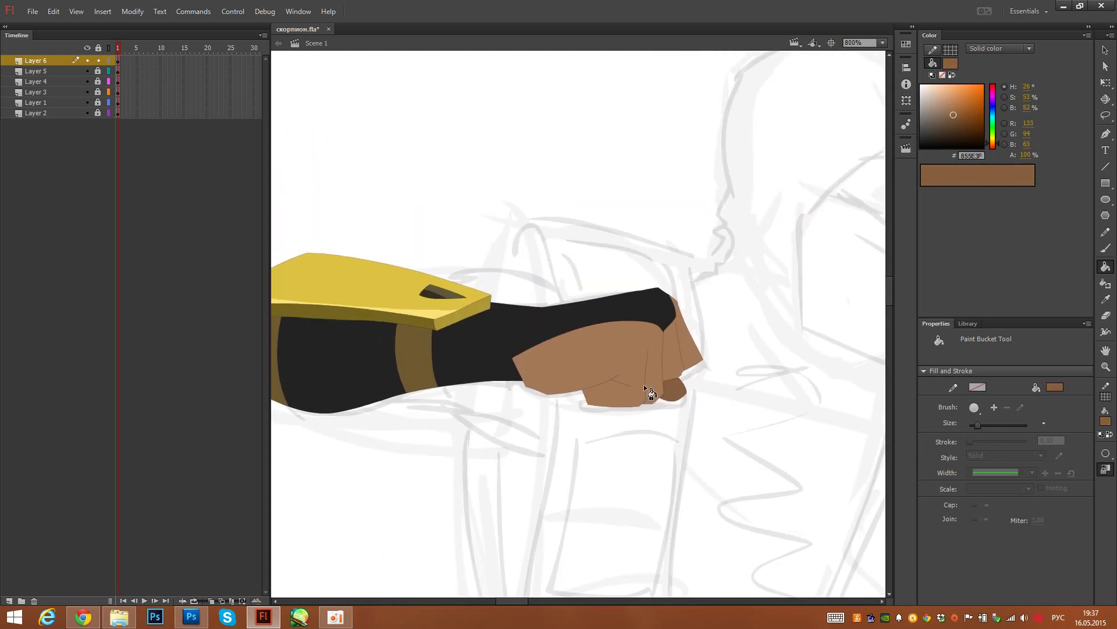
pyautogui.click(118, 61)
pyautogui.press('q')
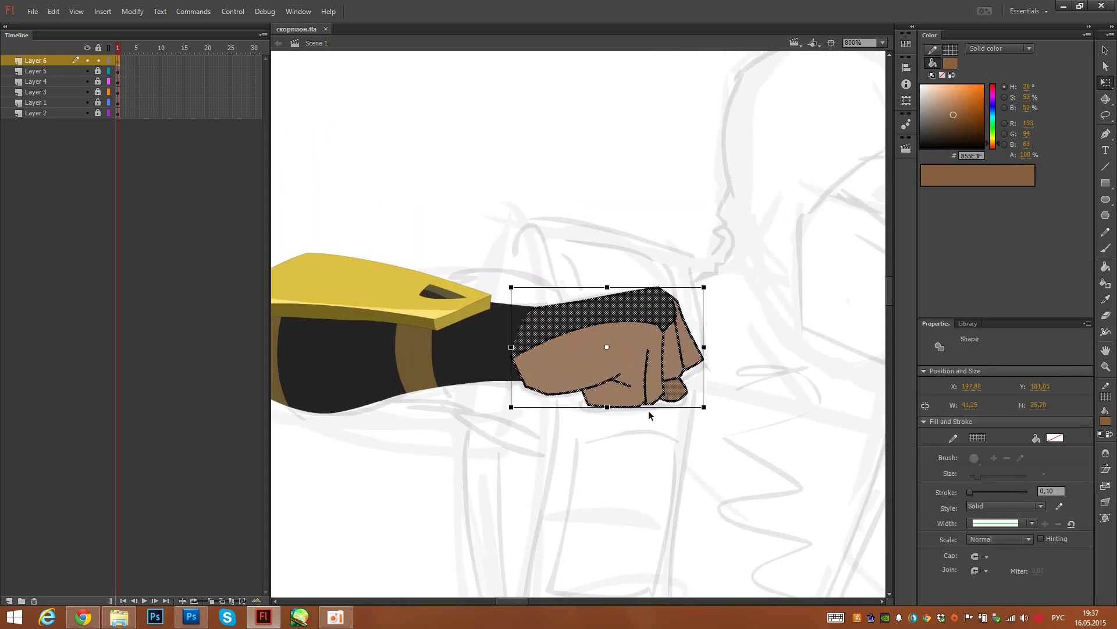
pyautogui.press('F8')
pyautogui.press('Return')
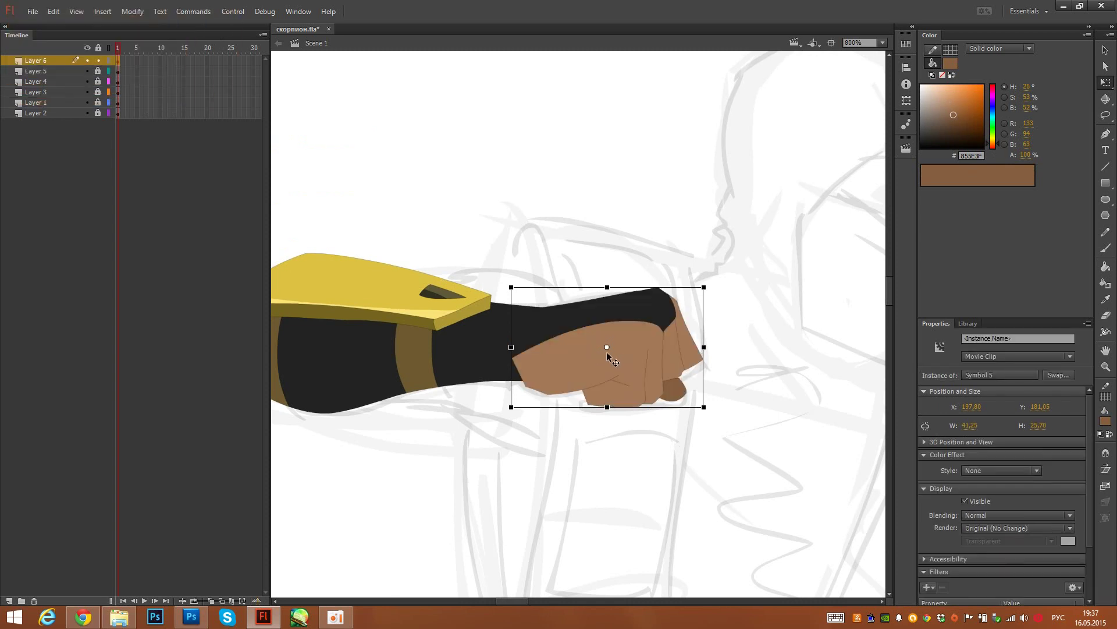
pyautogui.moveTo(607, 347); pyautogui.dragTo(535, 346)
pyautogui.moveTo(571, 219); pyautogui.dragTo(663, 238)
pyautogui.moveTo(637, 275); pyautogui.dragTo(705, 241)
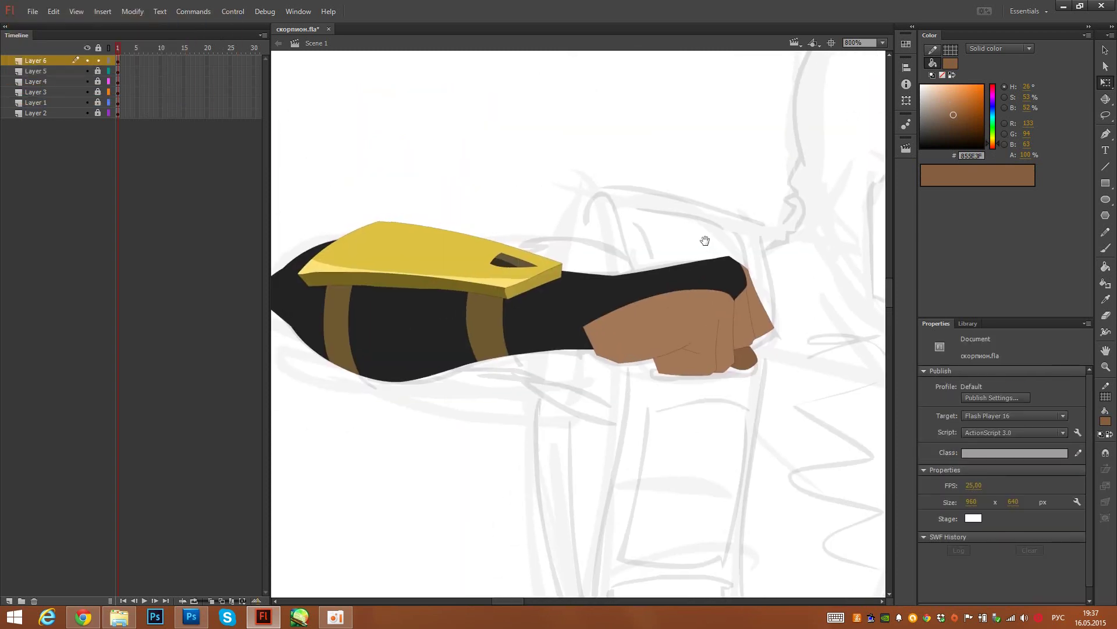
# Step: Lock the fist's layer and display the fist and forearm layers as outlines so the sketch beneath can be traced
pyautogui.click(97, 60)
pyautogui.click(86, 71)
pyautogui.moveTo(280, 399); pyautogui.dragTo(400, 391)
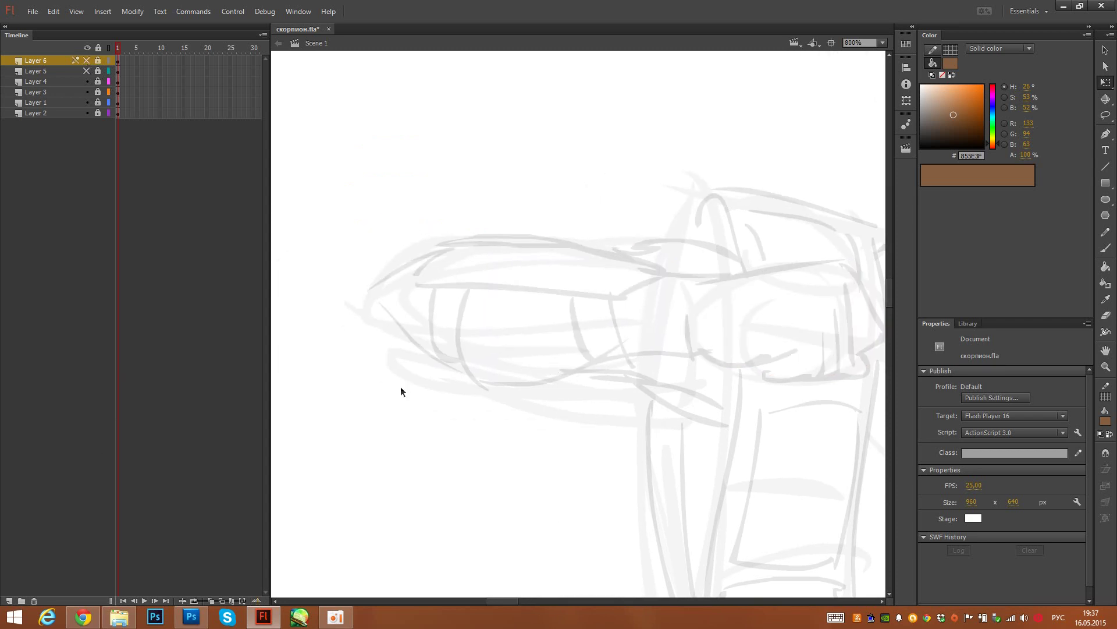
pyautogui.moveTo(86, 60); pyautogui.dragTo(86, 71)
pyautogui.click(108, 71)
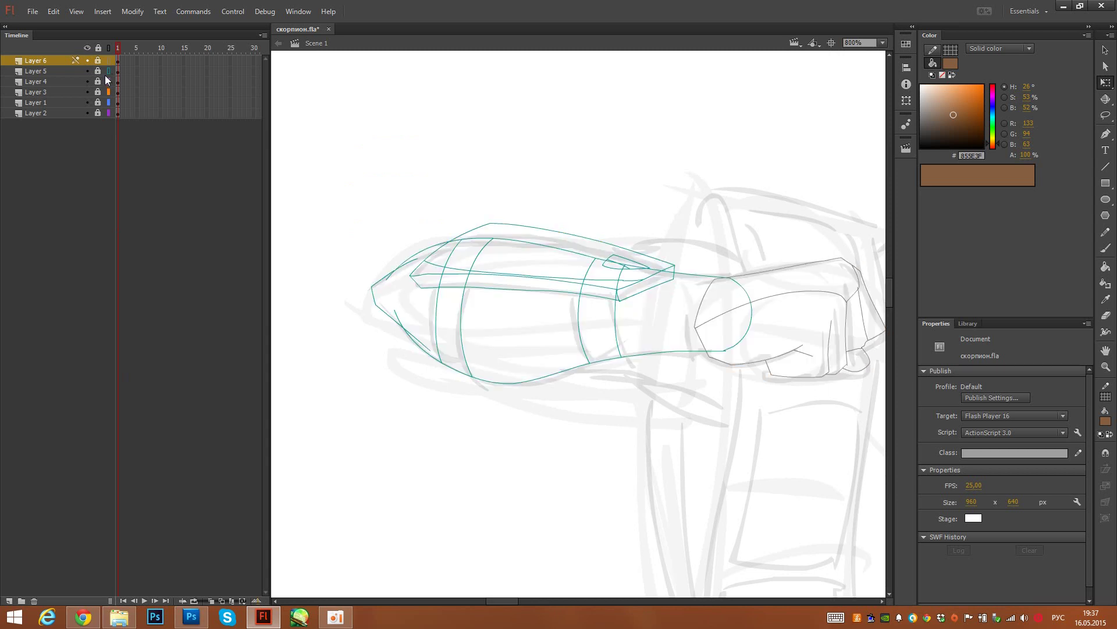
# Step: Add a new layer directly above Layer 4, beneath the forearm and fist, and save the file
pyautogui.click(75, 82)
pyautogui.click(8, 600)
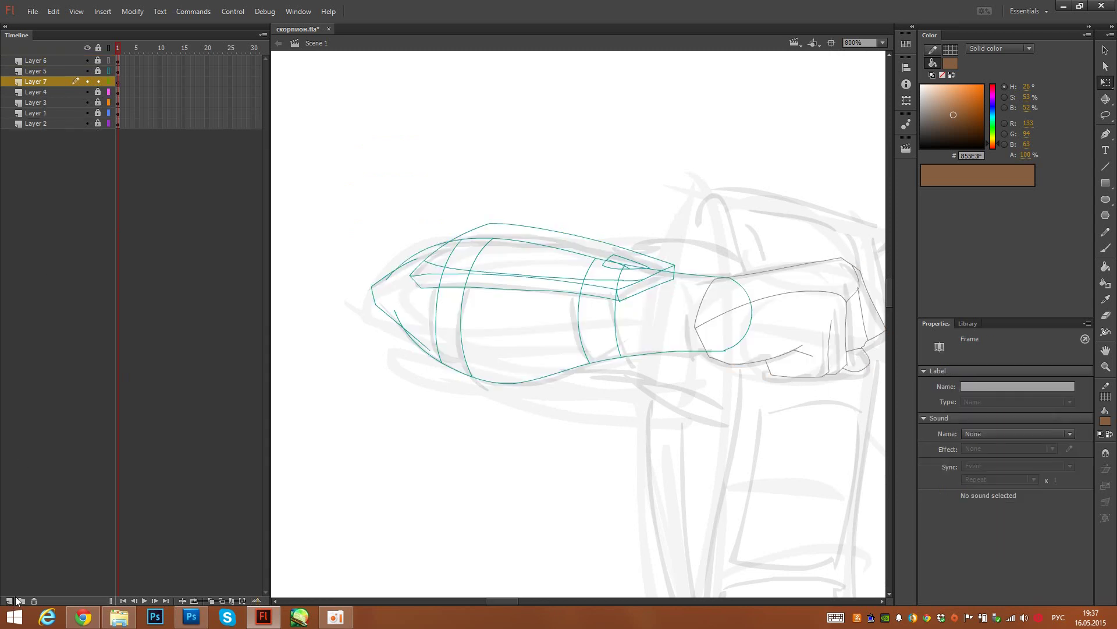
pyautogui.moveTo(489, 319); pyautogui.dragTo(621, 500)
pyautogui.hotkey('ctrl', 's')
# Step: Pencil the upper arm's outline over the sketch with a thin 0.10 stroke, redrawing the shoulder's lower curve until it fits
pyautogui.click(933, 60)
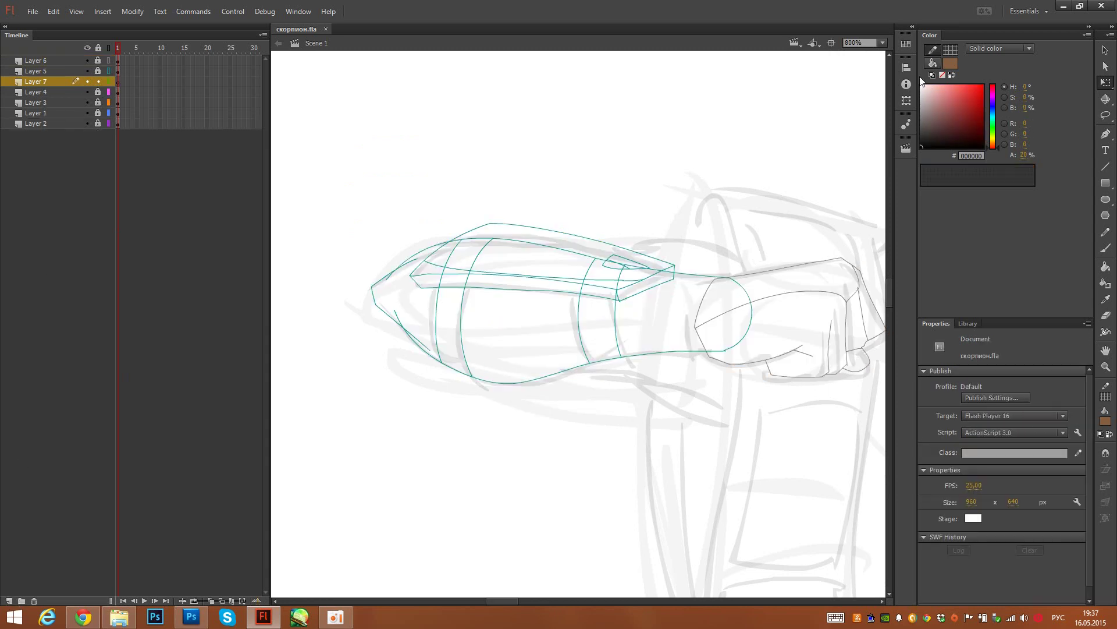
pyautogui.press('y')
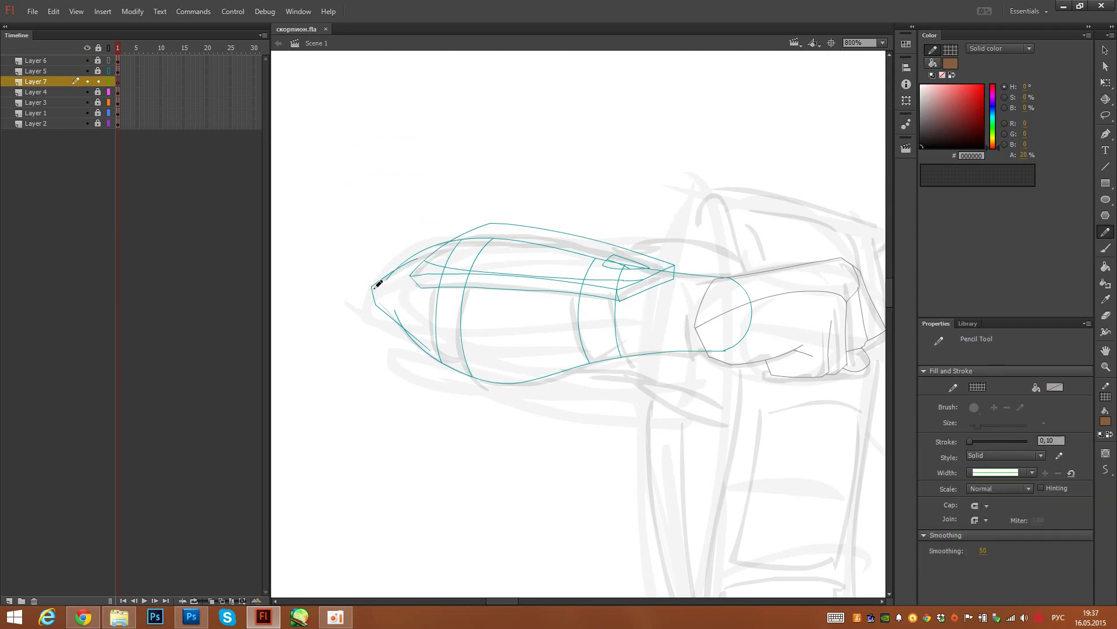
pyautogui.moveTo(386, 284)
pyautogui.mouseDown()
pyautogui.moveTo(473, 233)
pyautogui.moveTo(599, 237)
pyautogui.moveTo(652, 257)
pyautogui.mouseUp()
pyautogui.moveTo(388, 283)
pyautogui.mouseDown()
pyautogui.moveTo(454, 242)
pyautogui.moveTo(568, 236)
pyautogui.moveTo(649, 257)
pyautogui.moveTo(677, 239)
pyautogui.moveTo(797, 290)
pyautogui.moveTo(784, 396)
pyautogui.moveTo(764, 430)
pyautogui.mouseUp()
pyautogui.moveTo(390, 261)
pyautogui.mouseDown()
pyautogui.moveTo(418, 352)
pyautogui.moveTo(590, 365)
pyautogui.moveTo(674, 408)
pyautogui.moveTo(802, 356)
pyautogui.mouseUp()
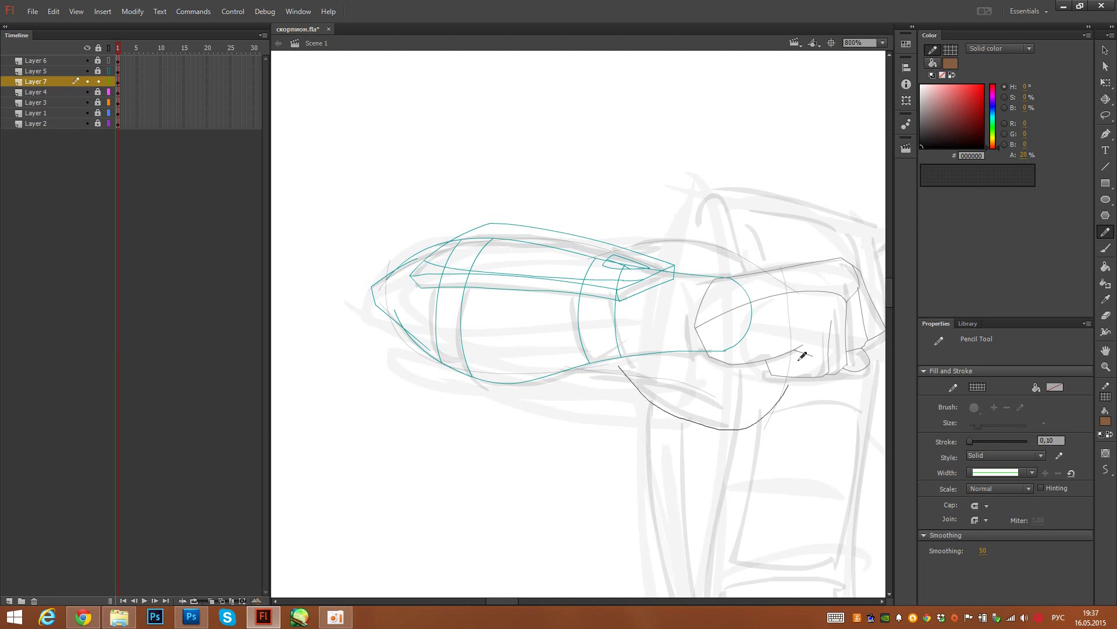
pyautogui.hotkey('ctrl', 'z')
pyautogui.moveTo(618, 367)
pyautogui.mouseDown()
pyautogui.moveTo(732, 413)
pyautogui.moveTo(766, 400)
pyautogui.mouseUp()
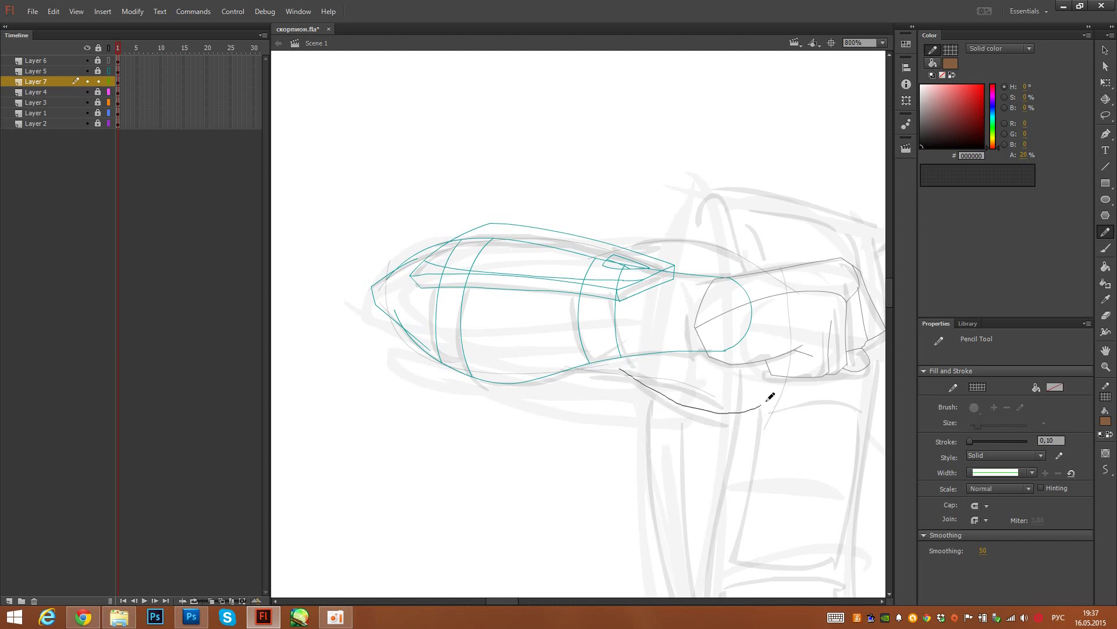
pyautogui.hotkey('ctrl', 'z')
pyautogui.moveTo(615, 368)
pyautogui.mouseDown()
pyautogui.moveTo(708, 422)
pyautogui.moveTo(742, 422)
pyautogui.moveTo(788, 373)
pyautogui.mouseUp()
# Step: Restore the forearm and fist to full color, unlock their layers, and move both pieces up clear of the upper arm outline
pyautogui.moveTo(691, 398)
pyautogui.mouseDown()
pyautogui.moveTo(664, 391)
pyautogui.moveTo(651, 408)
pyautogui.mouseUp()
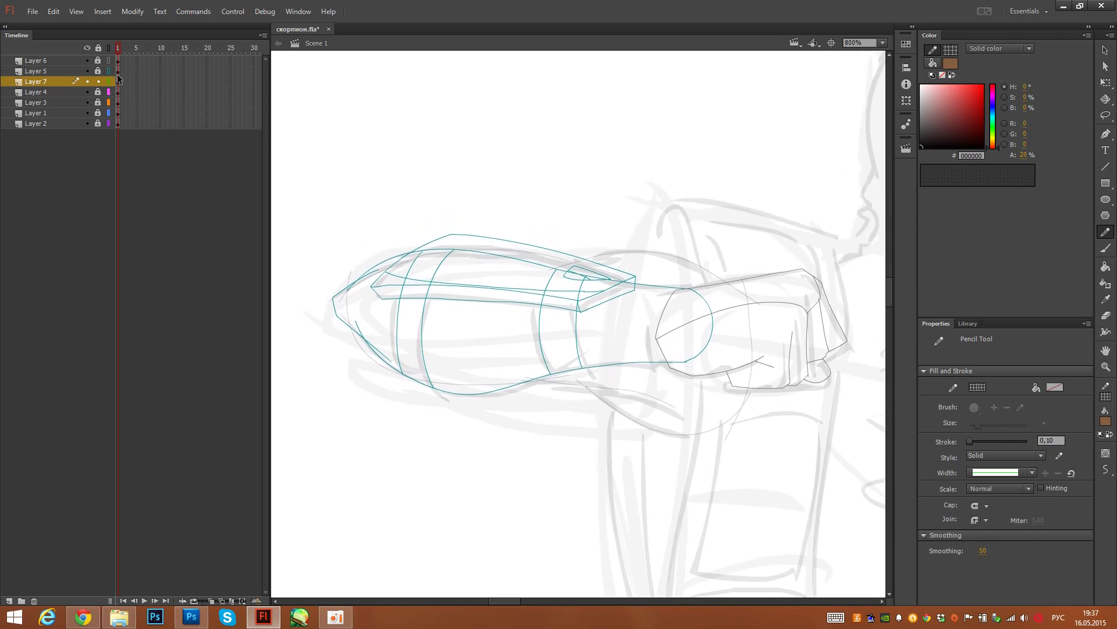
pyautogui.moveTo(109, 71); pyautogui.dragTo(117, 59)
pyautogui.press('v')
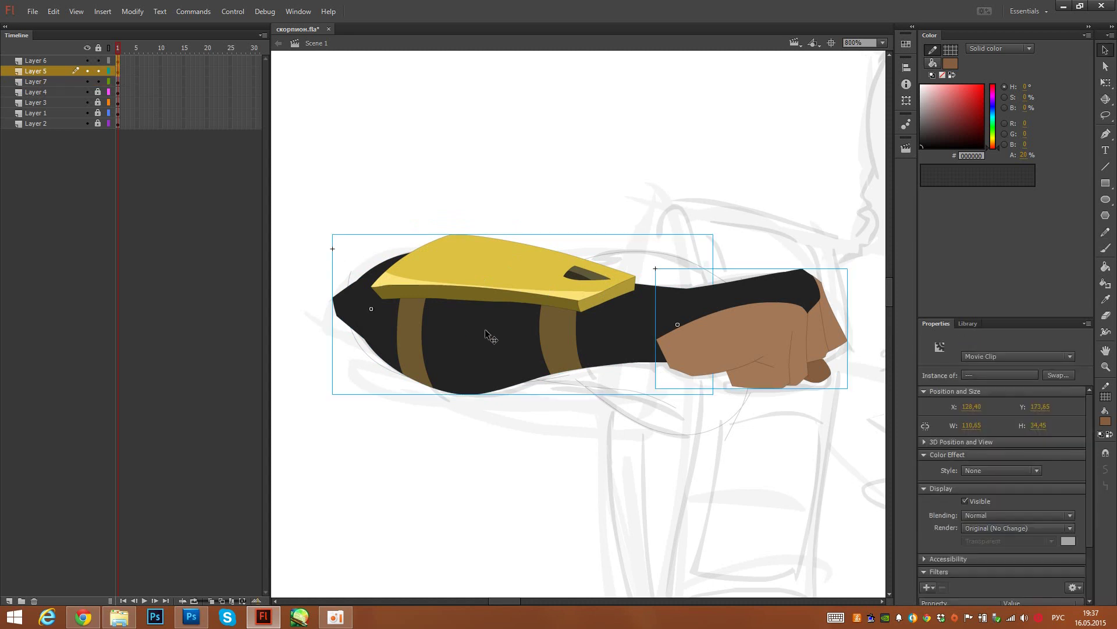
pyautogui.moveTo(506, 334); pyautogui.dragTo(507, 122)
pyautogui.click(489, 213)
pyautogui.moveTo(561, 245); pyautogui.dragTo(567, 289)
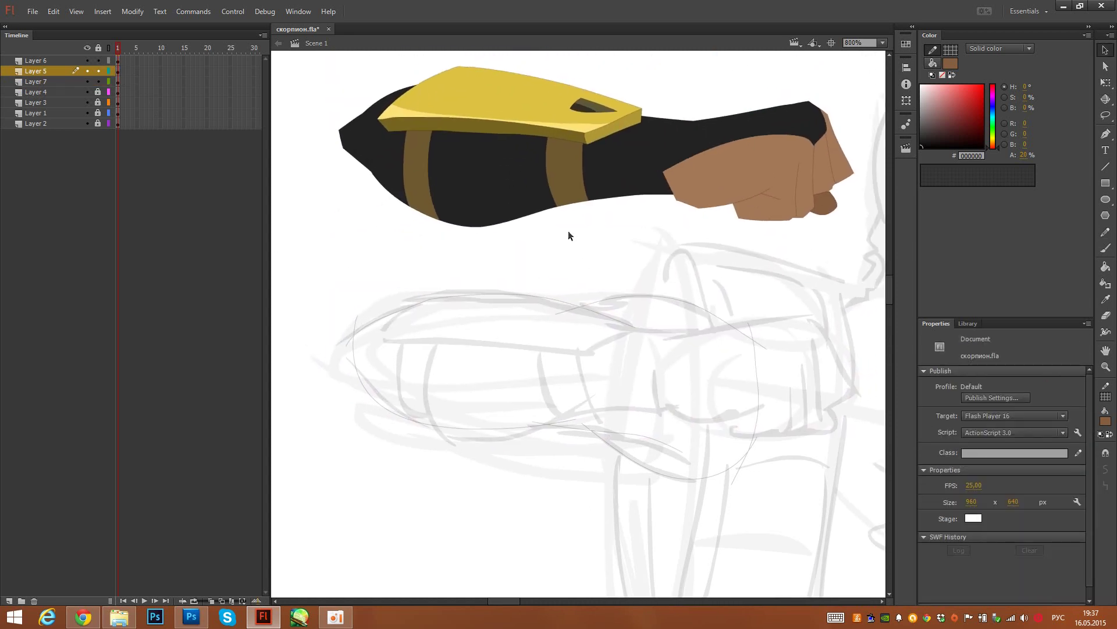
pyautogui.moveTo(651, 468); pyautogui.dragTo(643, 463)
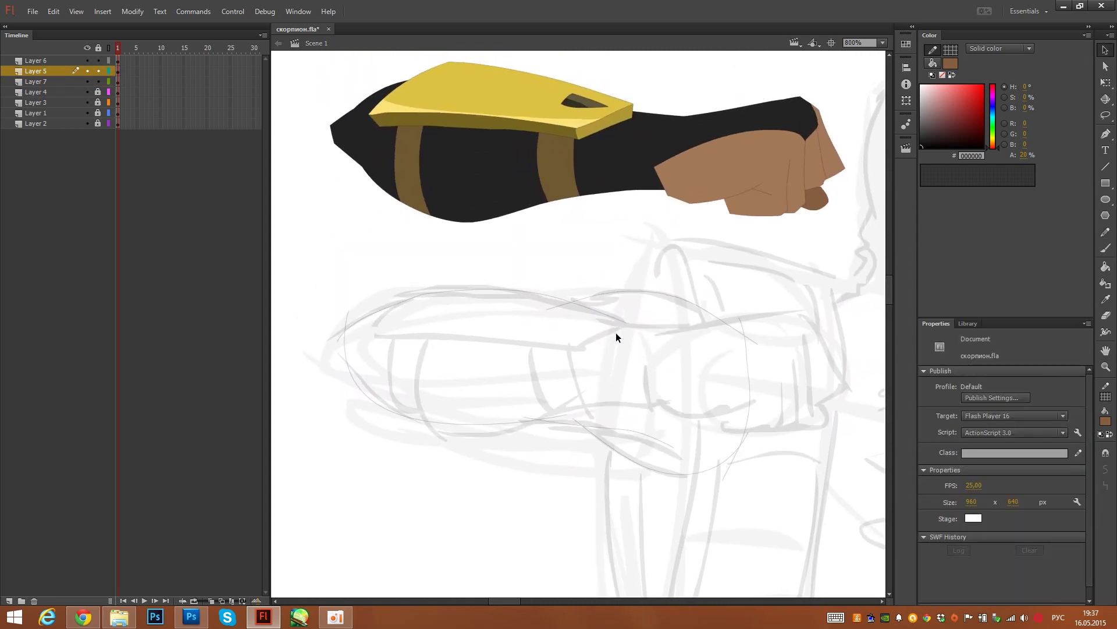
# Step: Set the fill to a linear gradient running from the forearm's near-black to dark grey #414141
pyautogui.click(932, 63)
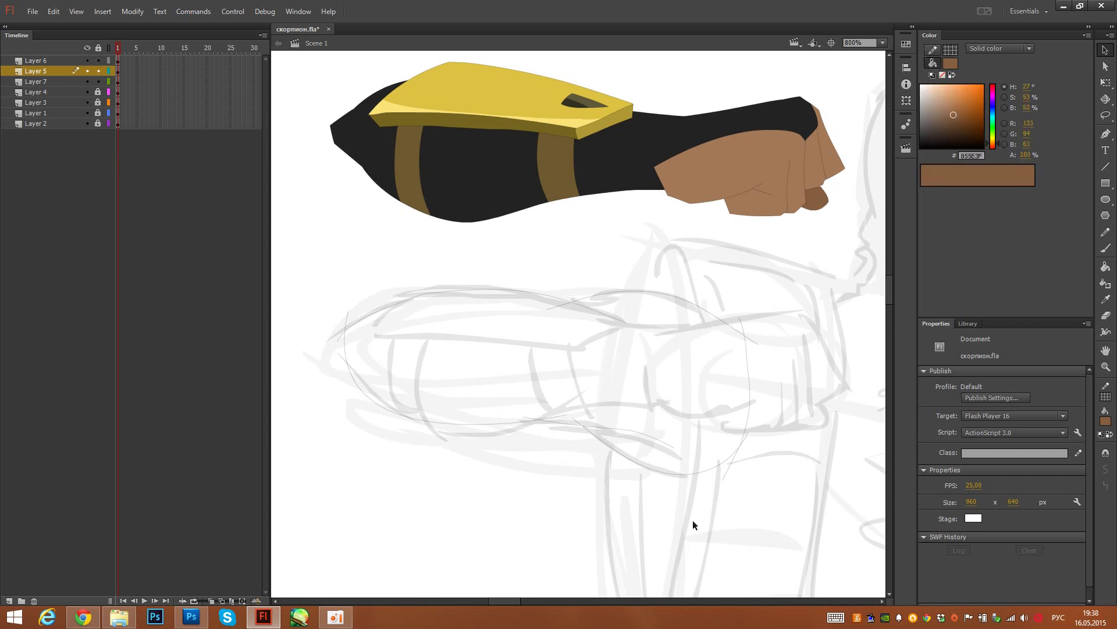
pyautogui.moveTo(672, 368); pyautogui.dragTo(646, 339)
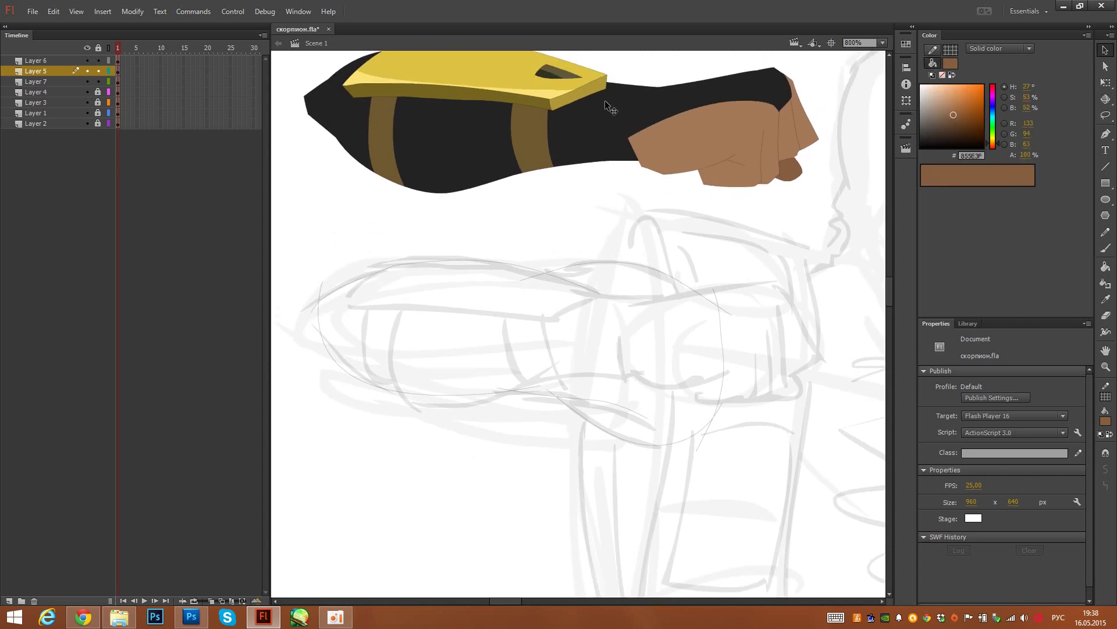
pyautogui.moveTo(791, 376); pyautogui.dragTo(617, 341)
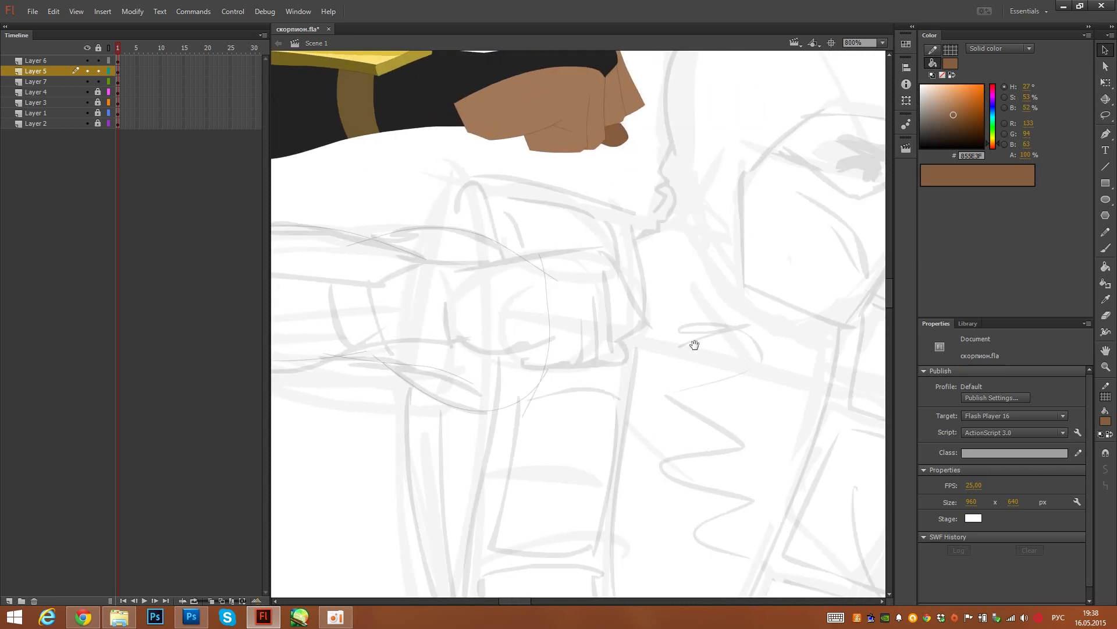
pyautogui.moveTo(695, 345); pyautogui.dragTo(680, 381)
pyautogui.moveTo(757, 341); pyautogui.dragTo(870, 378)
pyautogui.moveTo(718, 363); pyautogui.dragTo(767, 379)
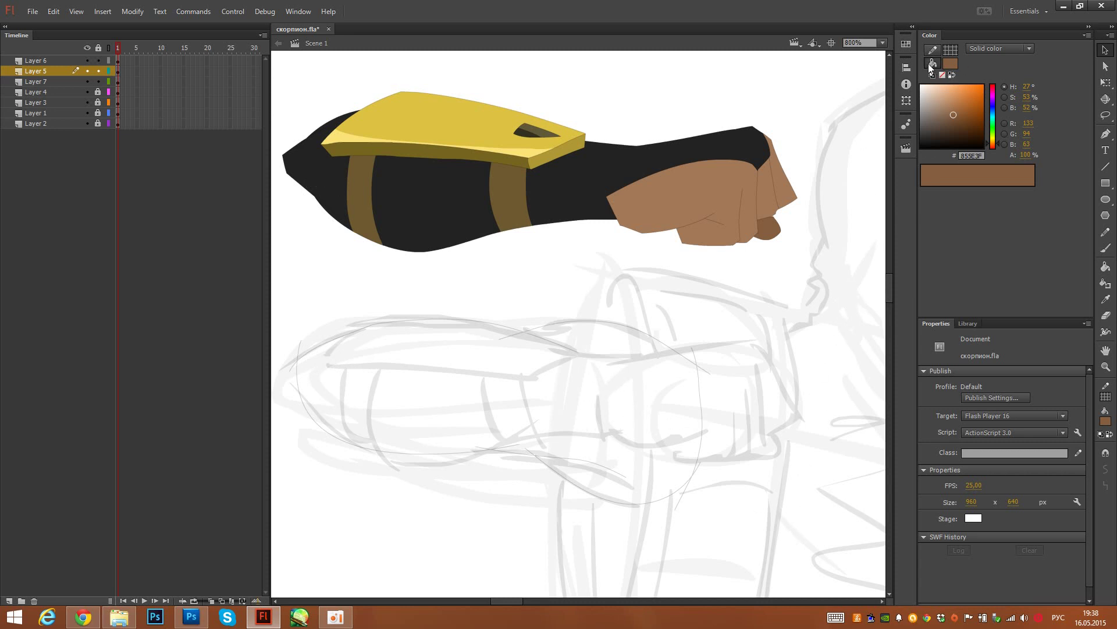
pyautogui.click(995, 48)
pyautogui.click(1003, 85)
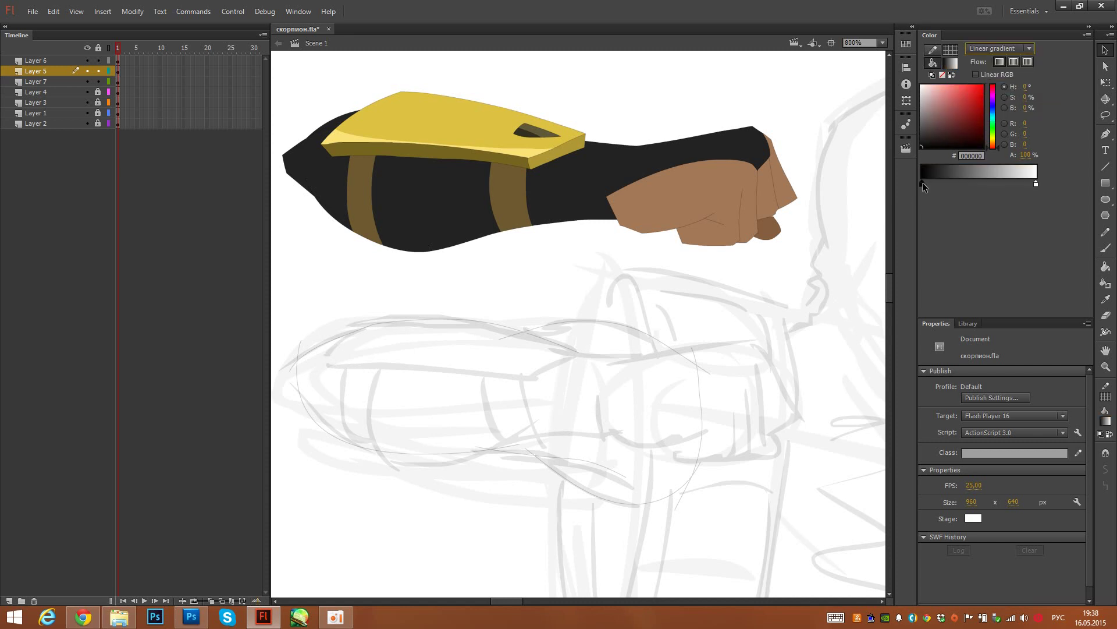
pyautogui.click(922, 184)
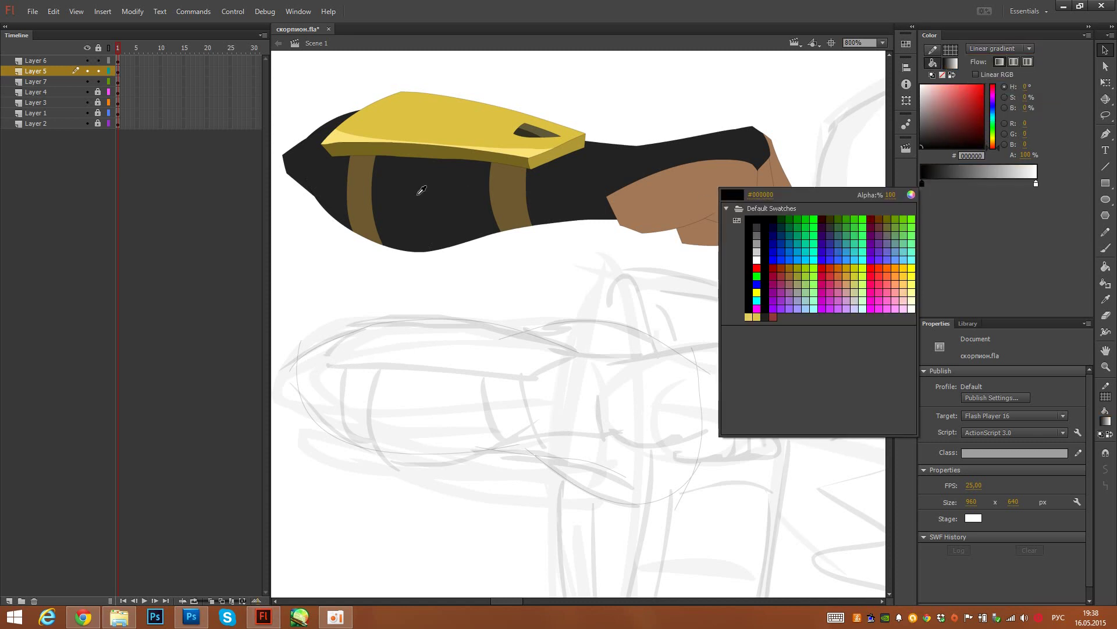
pyautogui.click(419, 192)
pyautogui.click(1036, 184)
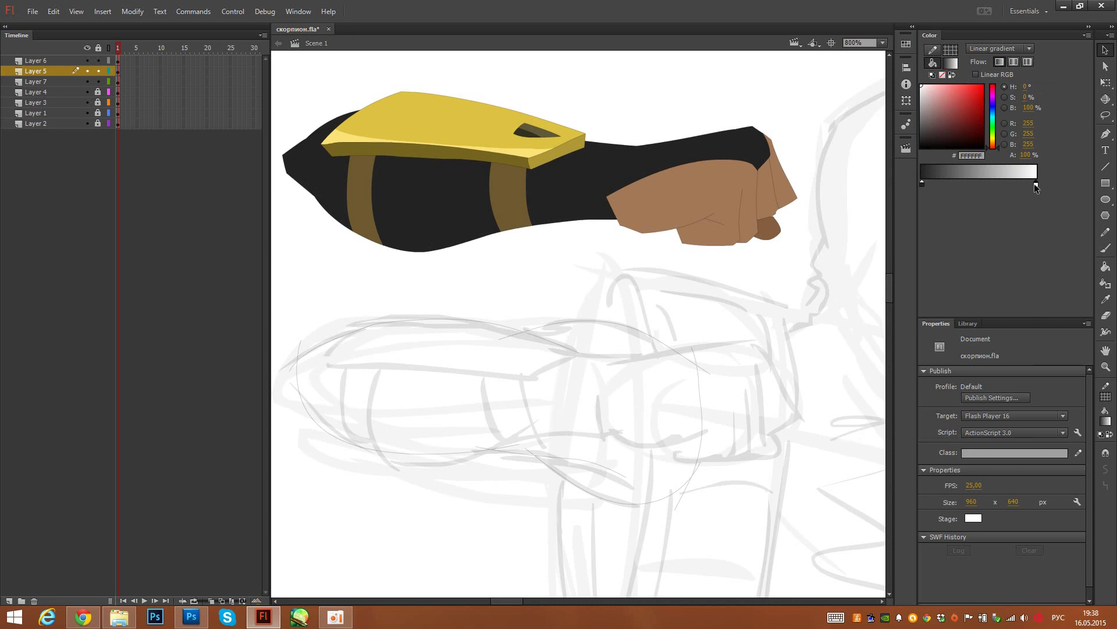
pyautogui.click(1037, 184)
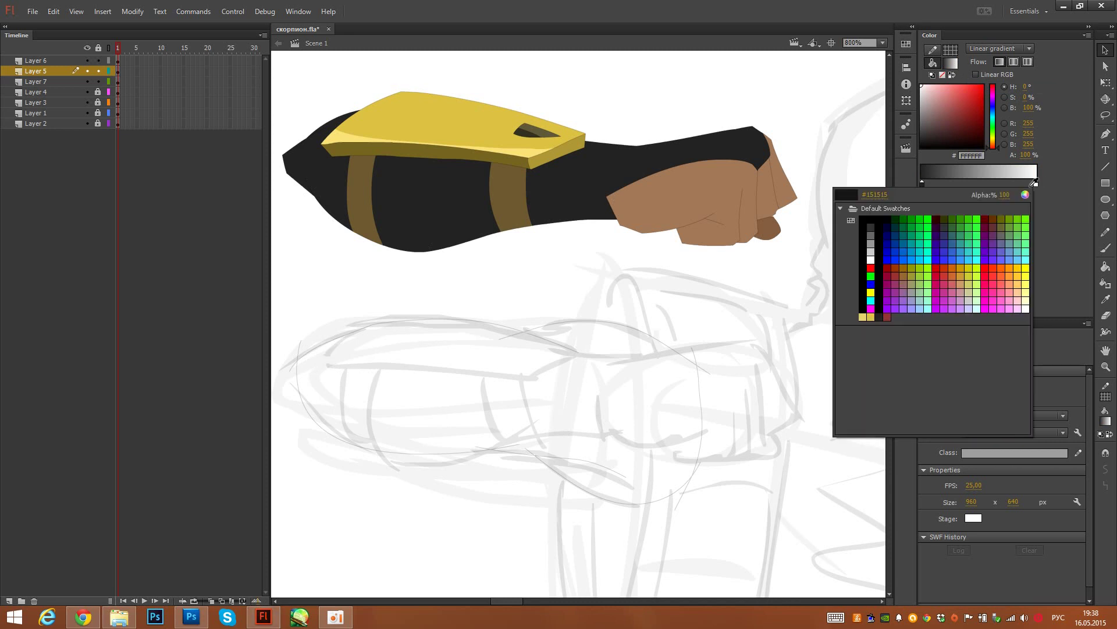
pyautogui.click(567, 188)
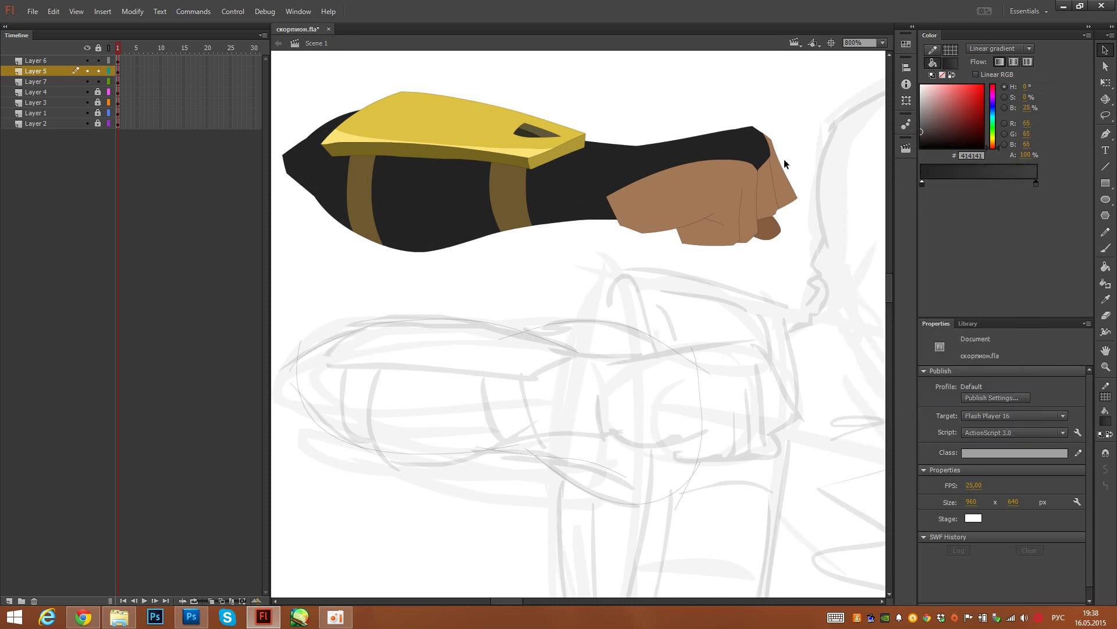
# Step: Fill the upper arm outline with the dark linear gradient, with the fill lock turned off
pyautogui.press('k')
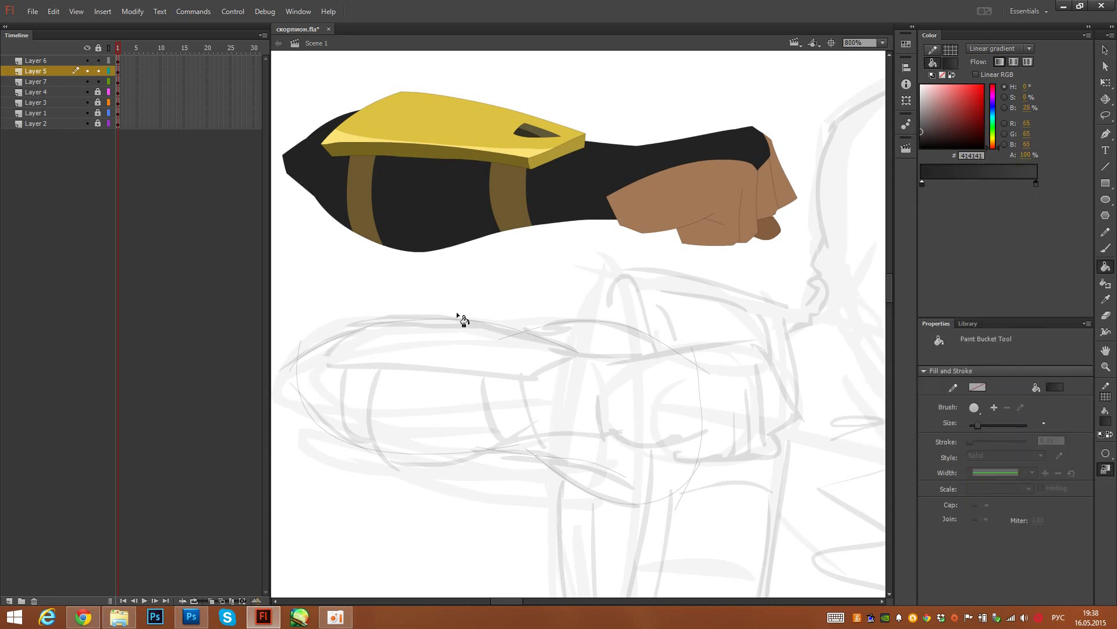
pyautogui.click(1105, 470)
pyautogui.click(440, 400)
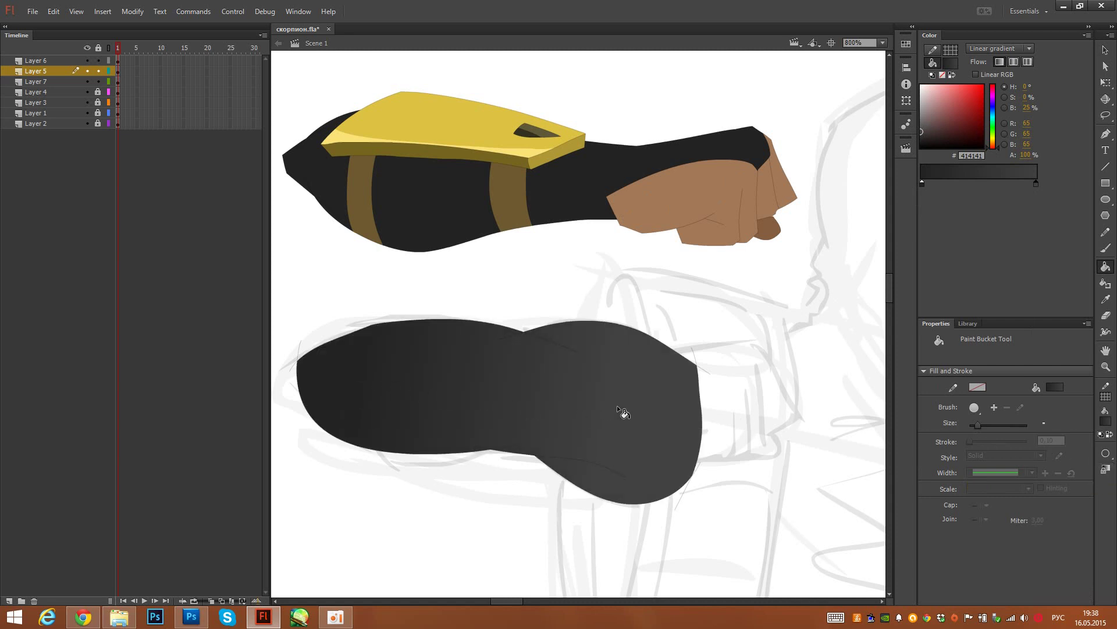
# Step: Delete the overshooting pencil ends at the upper arm's top notch and at its elbow end
pyautogui.press('v')
pyautogui.click(511, 336)
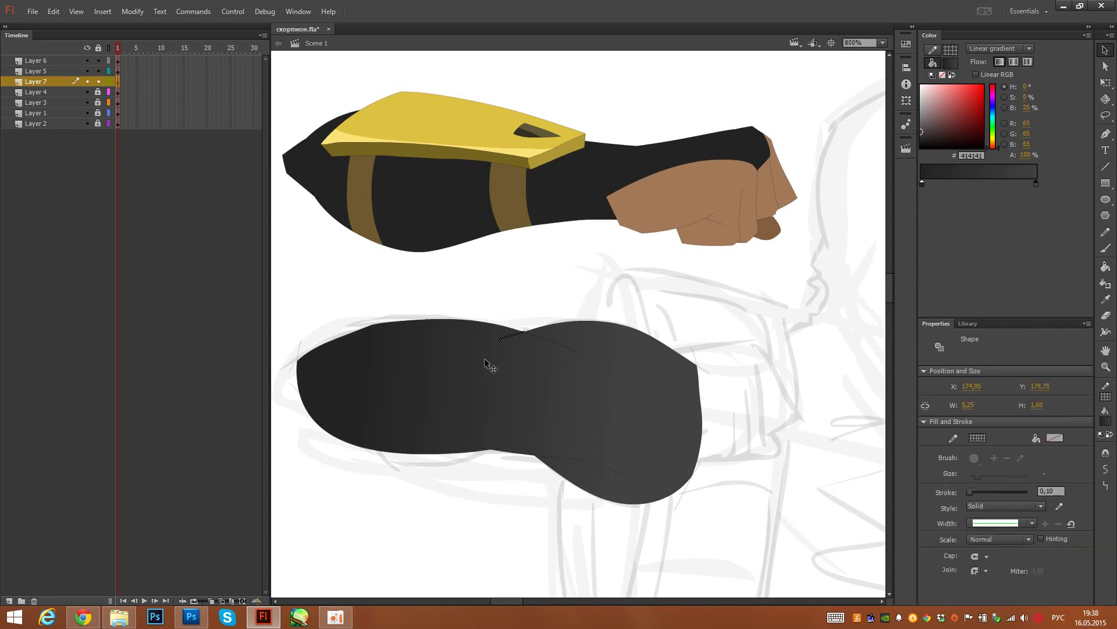
pyautogui.click(410, 372)
pyautogui.click(300, 351)
pyautogui.click(314, 362)
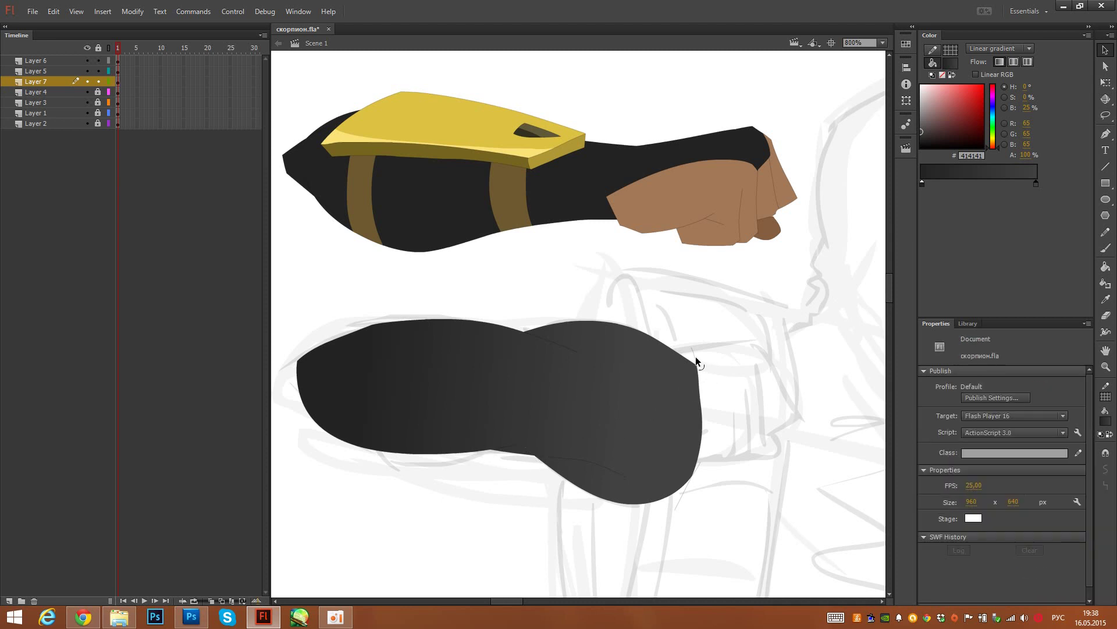
# Step: Delete the outline stroke along the upper arm's outer elbow edge
pyautogui.moveTo(700, 383); pyautogui.dragTo(703, 389)
pyautogui.press('Delete')
pyautogui.press('Delete')
# Step: Cut the outline beneath the elbow with a short red pencil line, delete the severed pieces, and pull the elbow's upper corner slightly inward
pyautogui.click(932, 50)
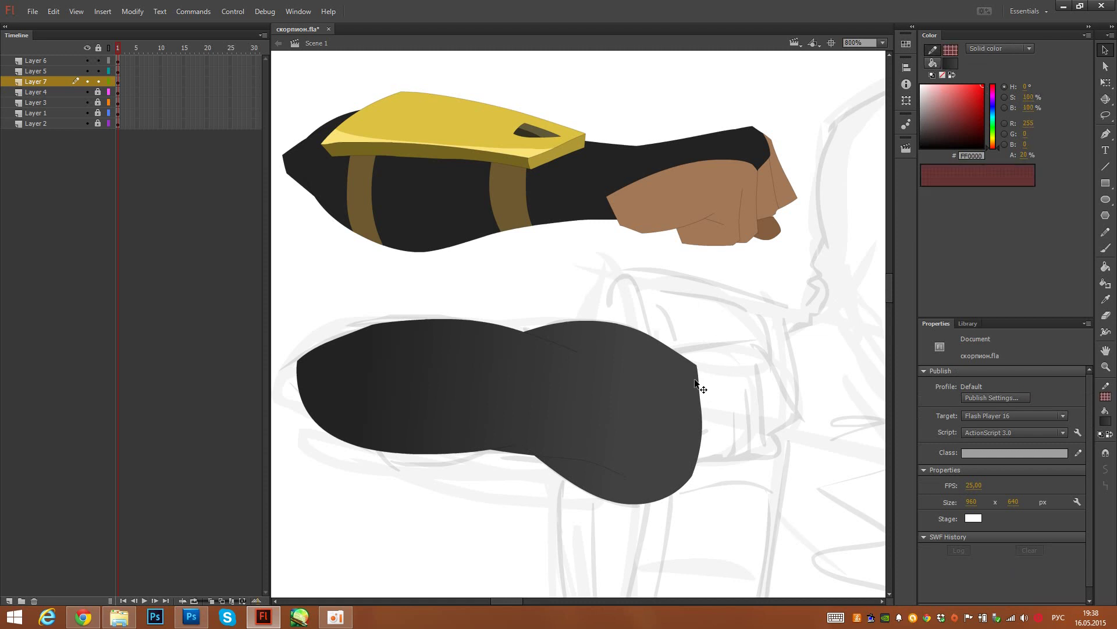
pyautogui.press('y')
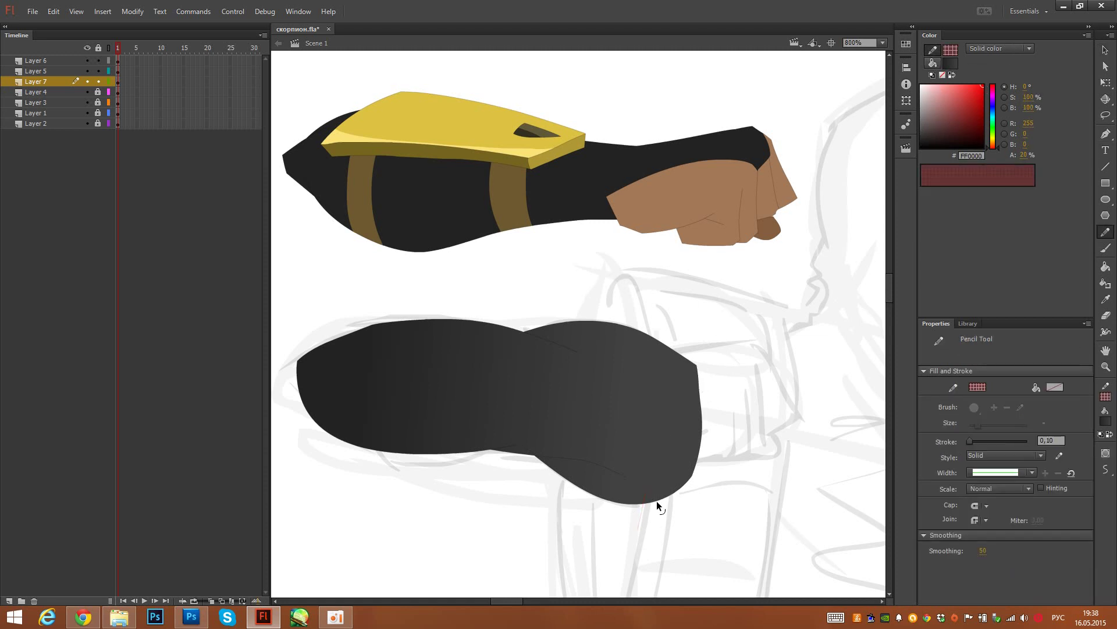
pyautogui.keyDown('ctrl'); pyautogui.click(647, 507); pyautogui.keyUp('ctrl')
pyautogui.keyDown('ctrl'); pyautogui.keyDown('shift'); pyautogui.click(641, 514); pyautogui.keyUp('shift'); pyautogui.keyUp('ctrl')
pyautogui.keyDown('ctrl'); pyautogui.keyDown('shift'); pyautogui.click(642, 522); pyautogui.keyUp('shift'); pyautogui.keyUp('ctrl')
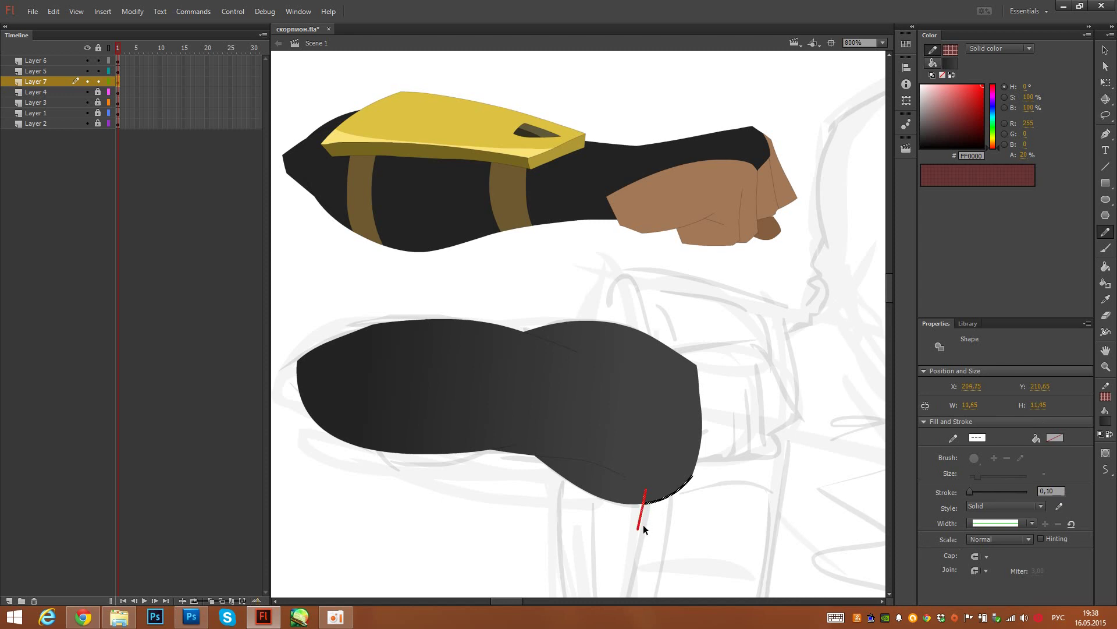
pyautogui.press('Delete')
pyautogui.press('v')
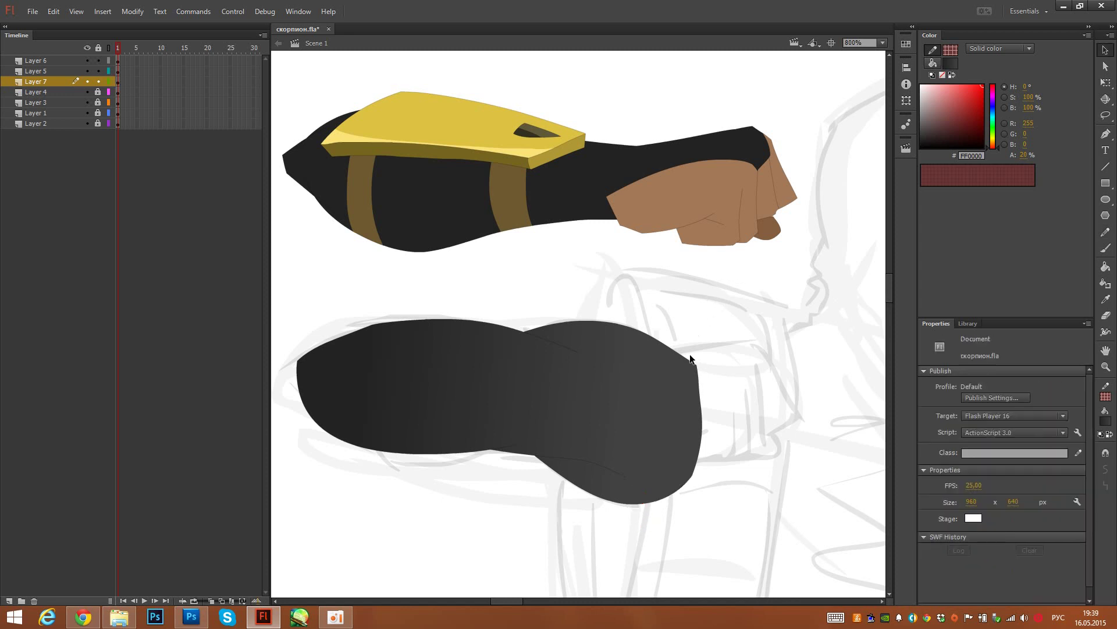
pyautogui.moveTo(697, 364); pyautogui.dragTo(689, 360)
# Step: Select the whole upper arm shape and rotate it counter-clockwise in two small turns until it lies level, then reset its bounding box
pyautogui.moveTo(580, 396); pyautogui.dragTo(650, 381)
pyautogui.moveTo(325, 268); pyautogui.dragTo(851, 559)
pyautogui.press('q')
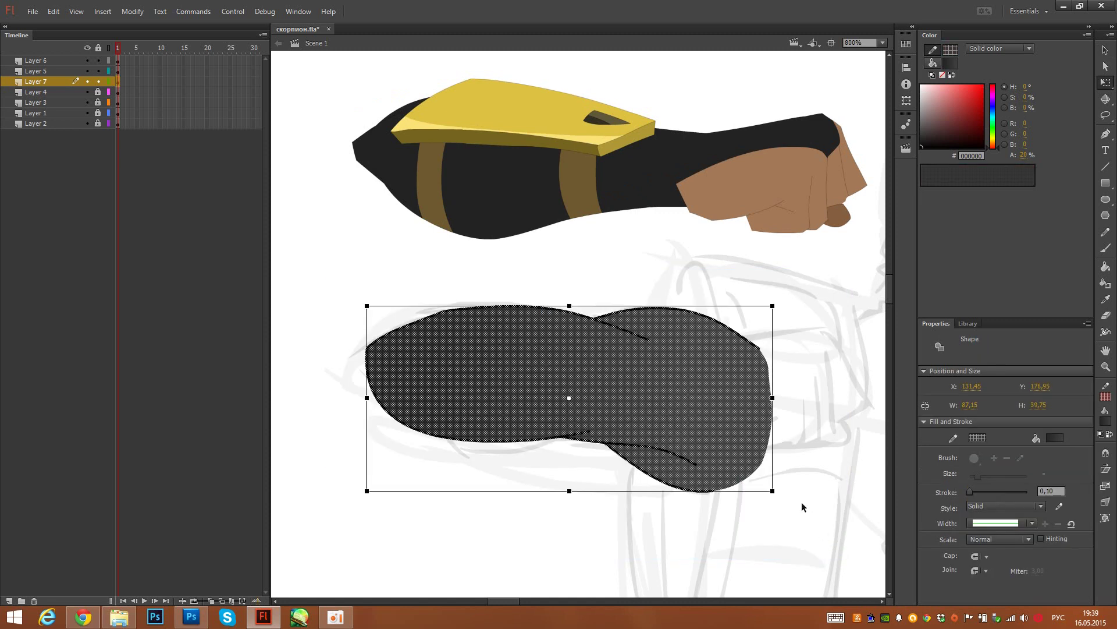
pyautogui.moveTo(696, 428); pyautogui.dragTo(691, 407)
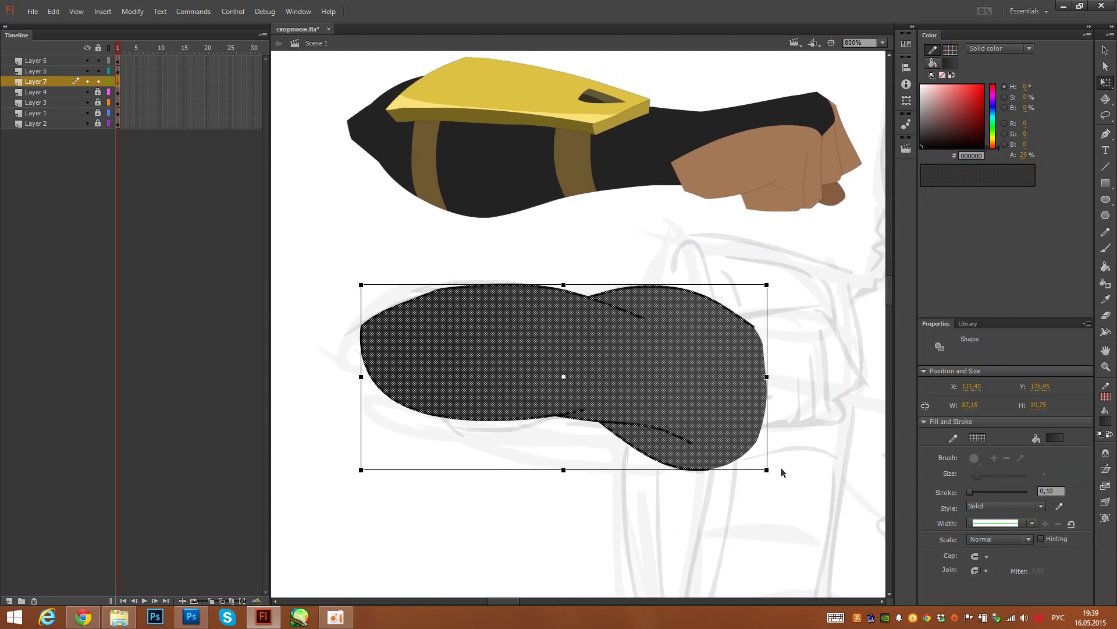
pyautogui.moveTo(777, 480); pyautogui.dragTo(788, 456)
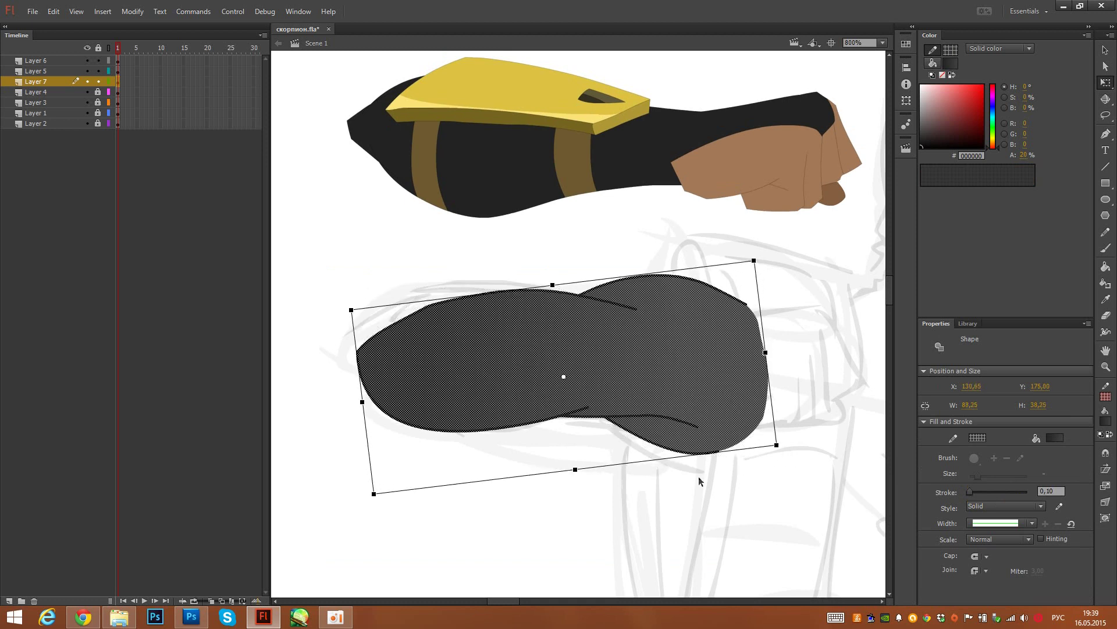
pyautogui.moveTo(329, 539); pyautogui.dragTo(842, 251)
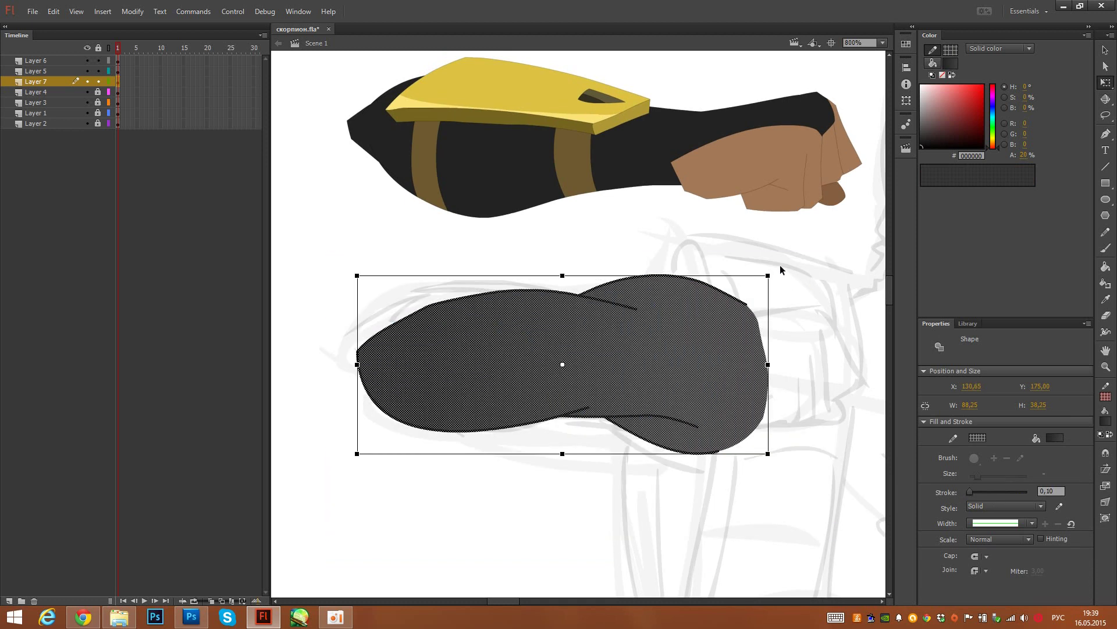
pyautogui.moveTo(777, 458); pyautogui.dragTo(781, 456)
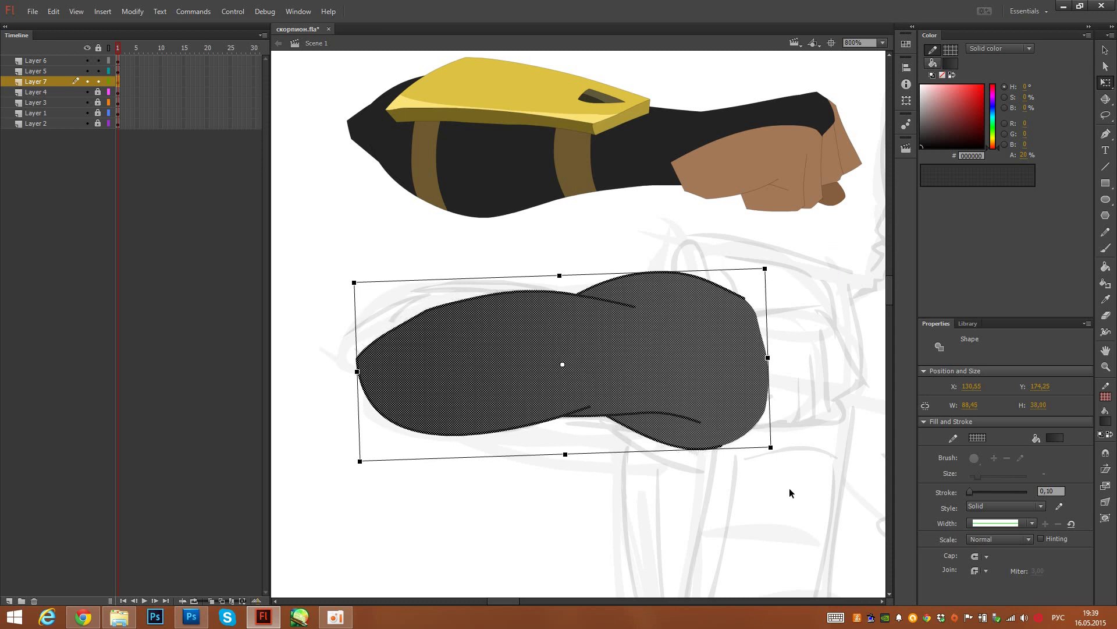
pyautogui.moveTo(800, 501); pyautogui.dragTo(324, 267)
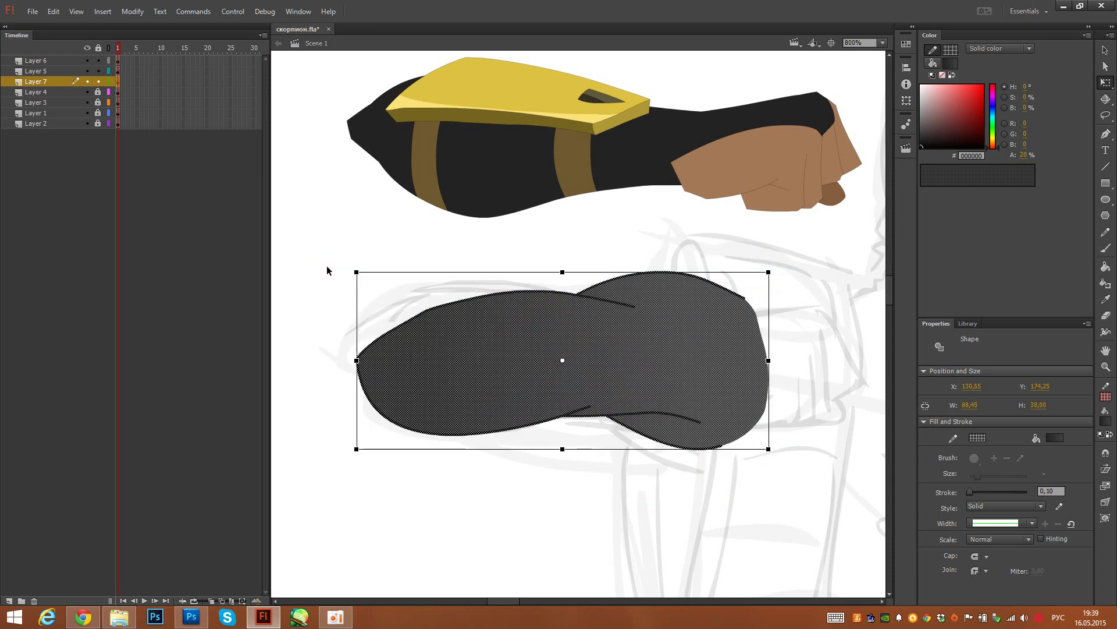
# Step: Convert the levelled upper arm into a movie clip symbol, rotate it clockwise to the sketch's angle, and nudge it onto the sketched arm
pyautogui.press('F8')
pyautogui.press('Return')
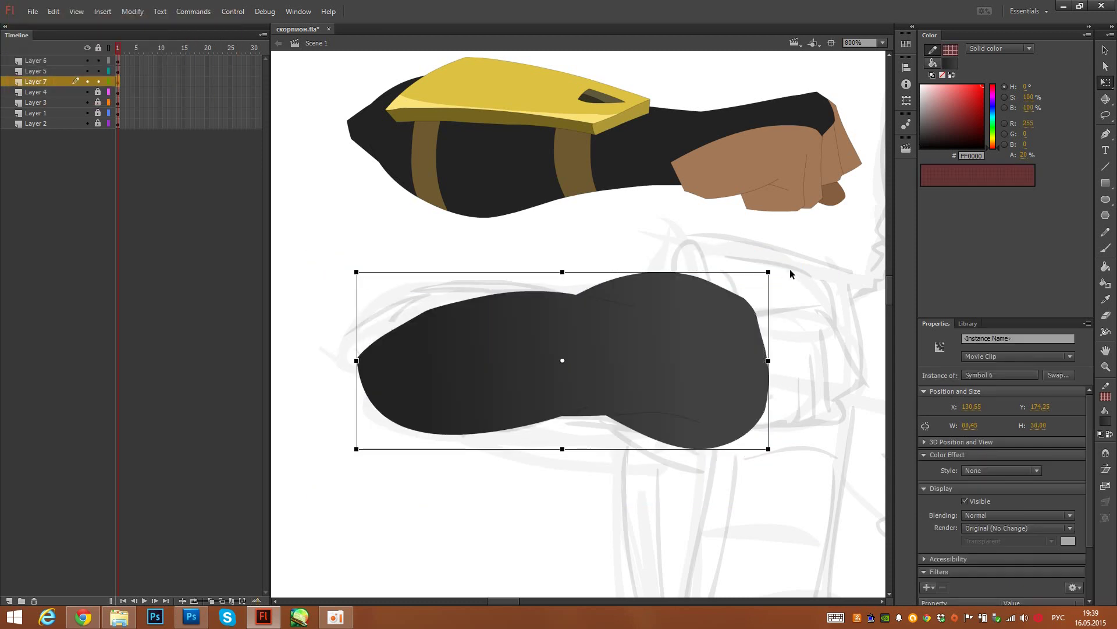
pyautogui.moveTo(780, 279); pyautogui.dragTo(785, 299)
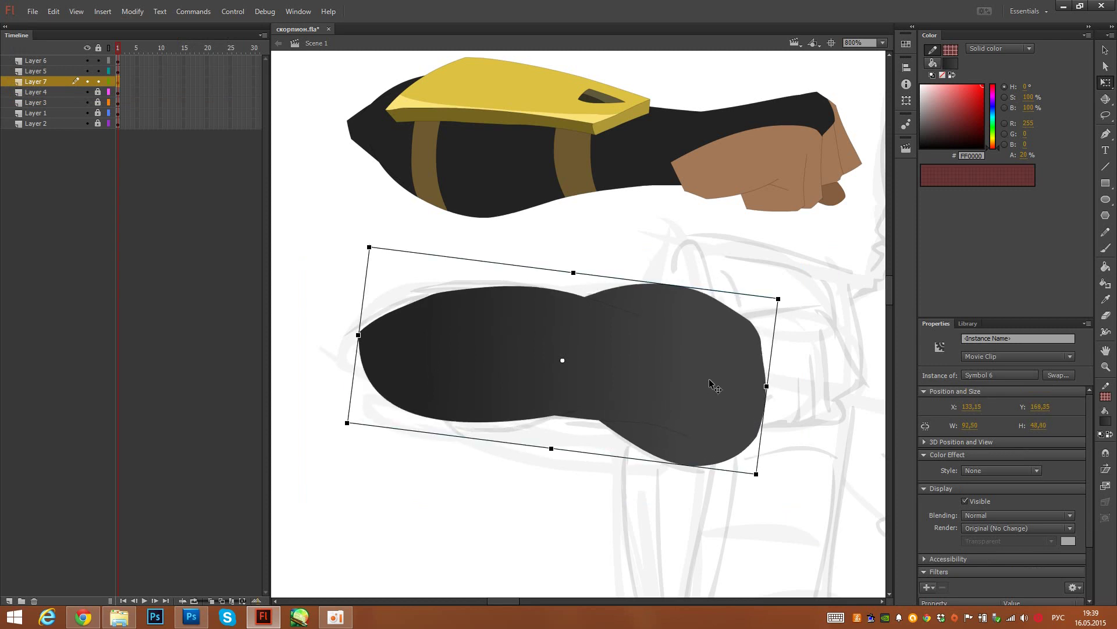
pyautogui.moveTo(805, 352); pyautogui.dragTo(820, 405)
pyautogui.click(693, 389)
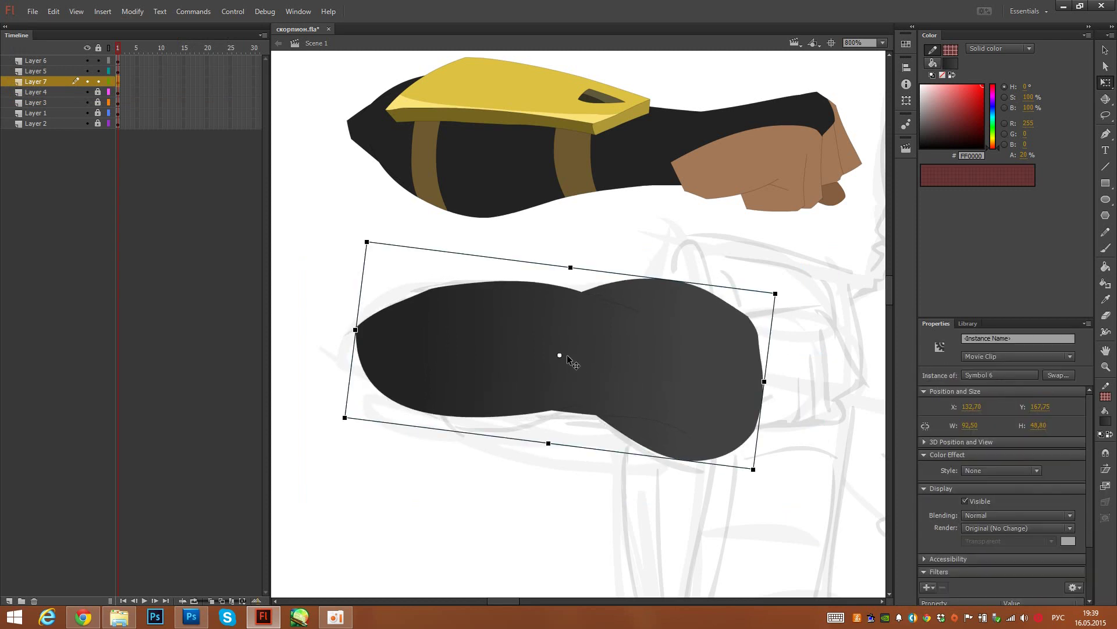
# Step: Move the transformation point of the dark upper-arm symbol to its shoulder end
pyautogui.moveTo(560, 355); pyautogui.dragTo(720, 371)
pyautogui.moveTo(703, 456); pyautogui.dragTo(622, 453)
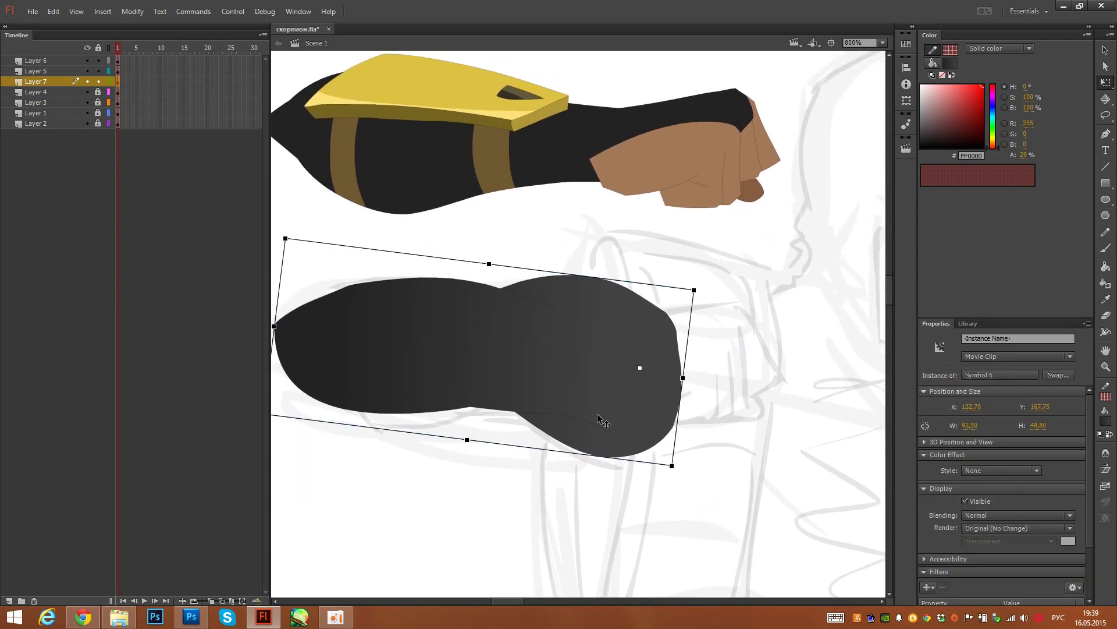
pyautogui.moveTo(678, 257); pyautogui.dragTo(679, 305)
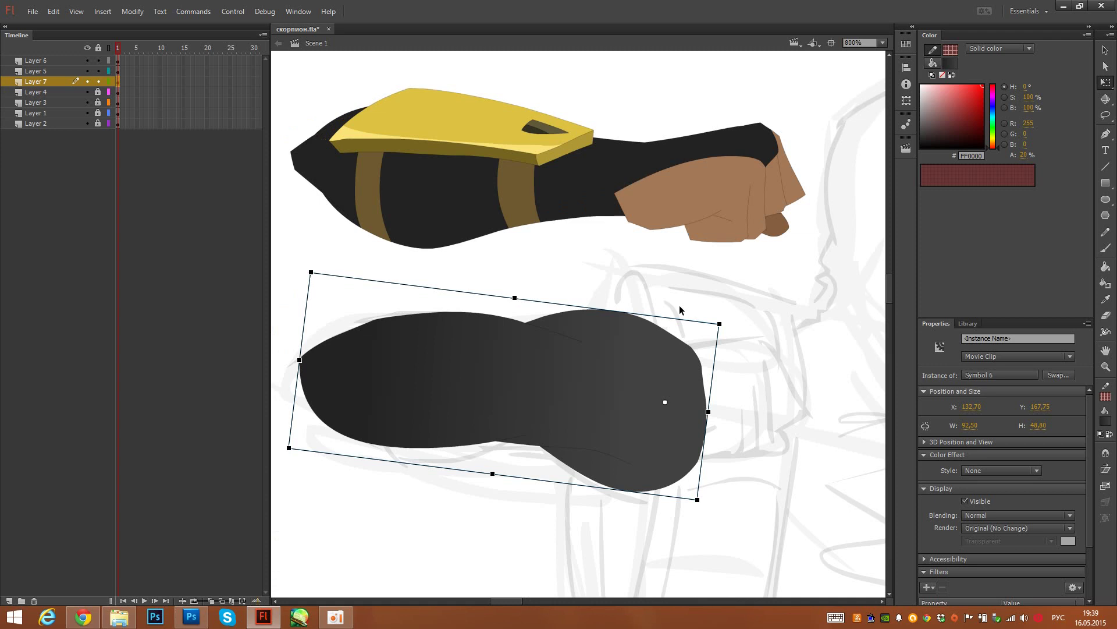
# Step: Move the armoured forearm with its fist down onto the upper arm so the elbow ends overlap
pyautogui.click(115, 69)
pyautogui.moveTo(372, 185); pyautogui.dragTo(366, 395)
pyautogui.moveTo(357, 456); pyautogui.dragTo(459, 429)
pyautogui.click(439, 474)
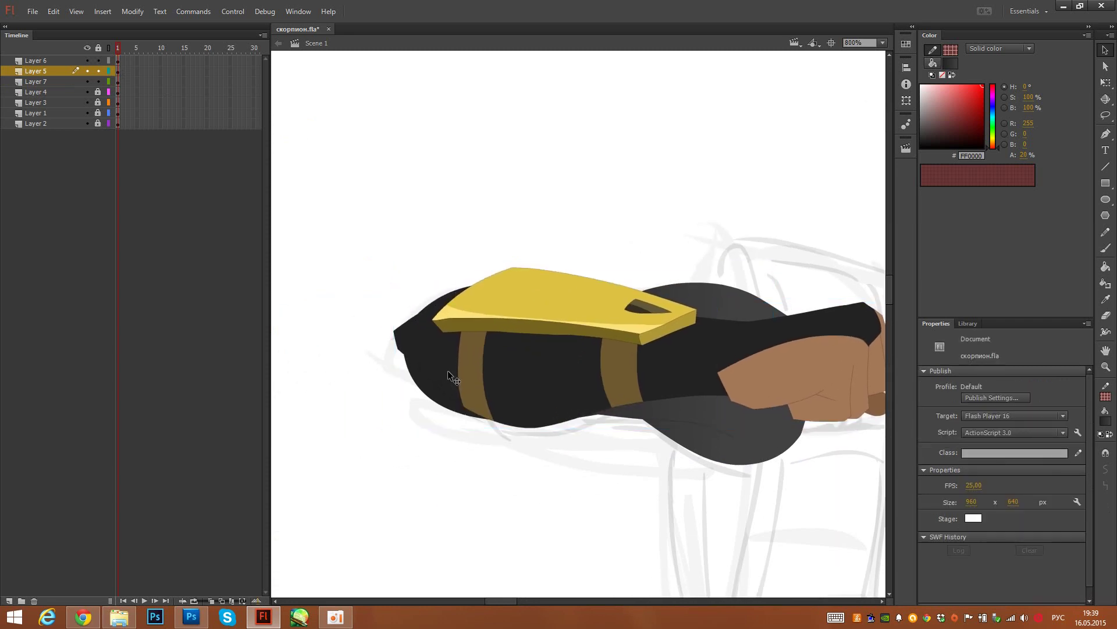
# Step: Inside the forearm symbol, unlock Layer 1, delete the stray lines near the elbow, and return to the main scene
pyautogui.doubleClick(449, 371)
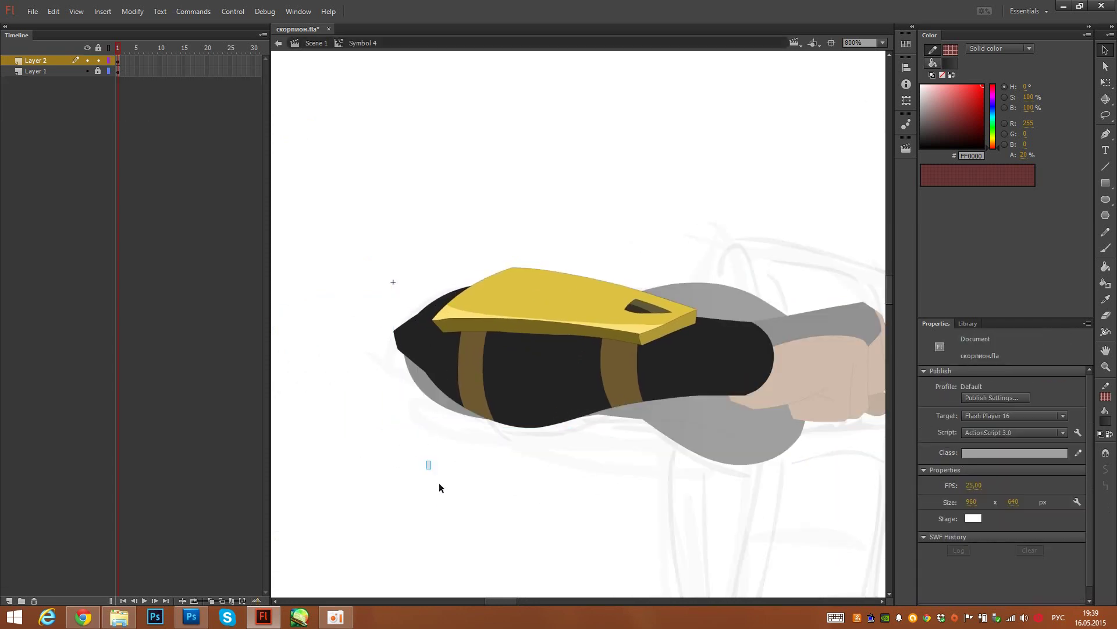
pyautogui.click(97, 71)
pyautogui.click(438, 401)
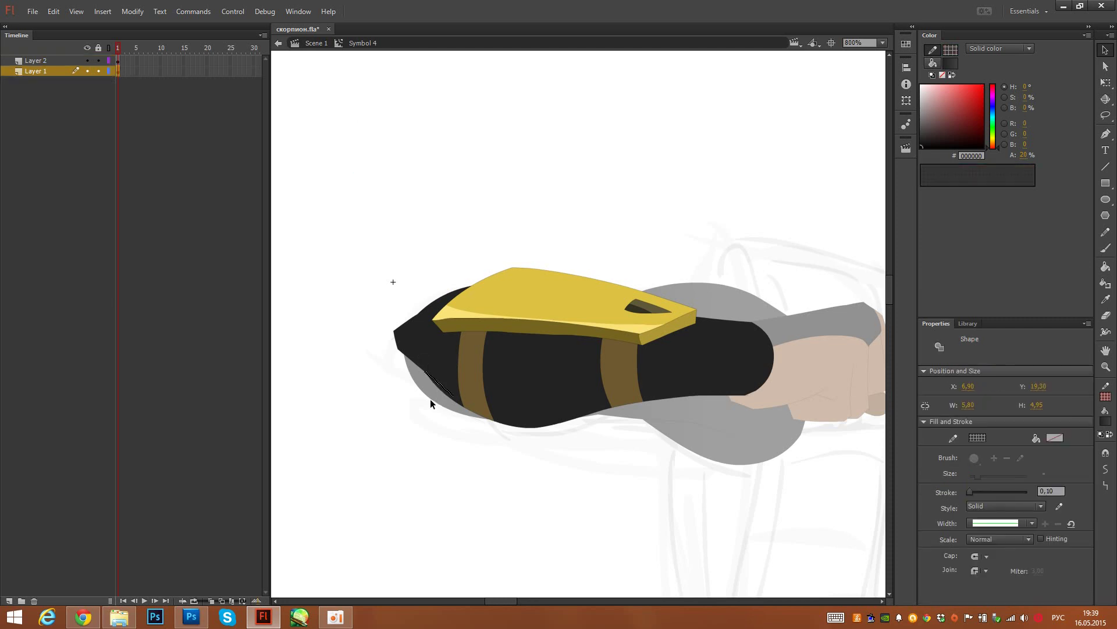
pyautogui.press('Delete')
pyautogui.click(430, 307)
pyautogui.press('Delete')
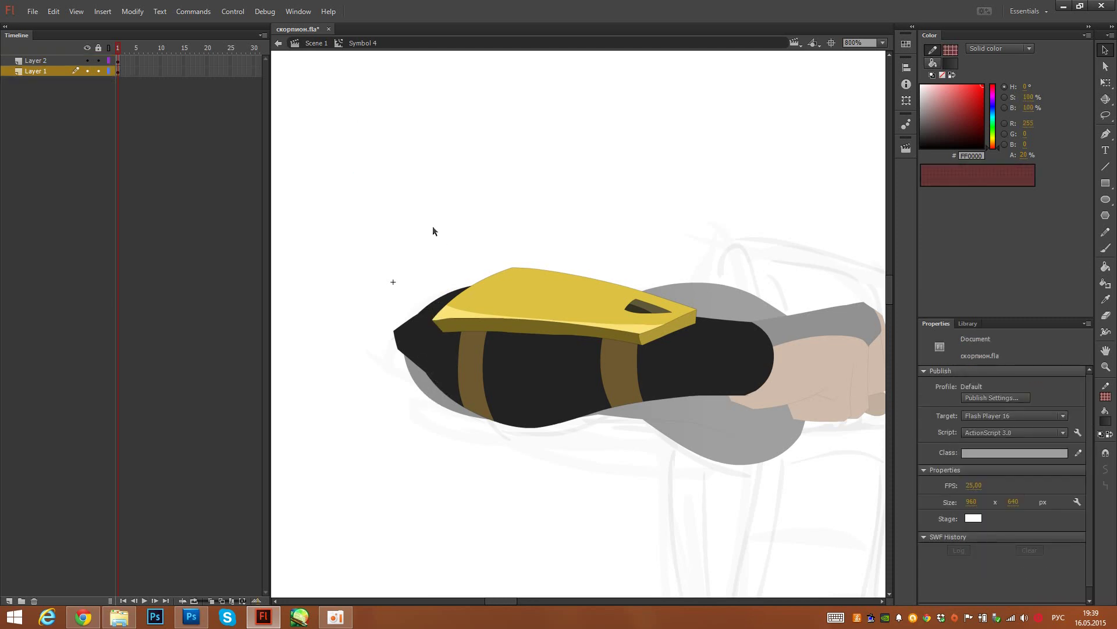
pyautogui.doubleClick(433, 227)
# Step: Lock arm Layers 5, 6 and 7, and add a new layer directly above Layer 4
pyautogui.moveTo(586, 382); pyautogui.dragTo(561, 326)
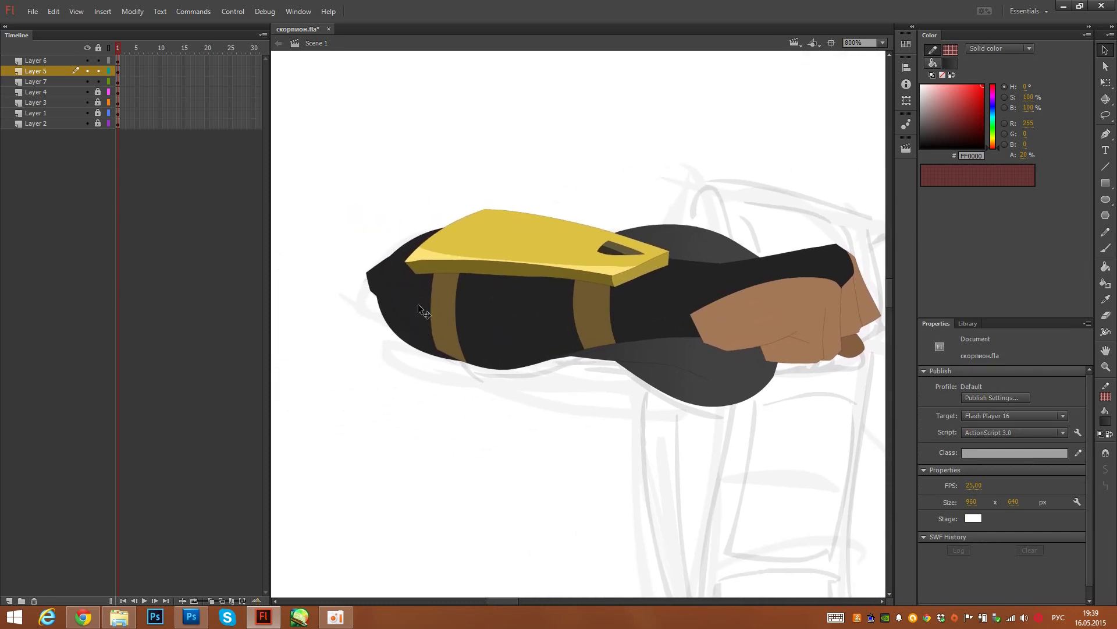
pyautogui.moveTo(697, 413)
pyautogui.mouseDown()
pyautogui.moveTo(432, 347)
pyautogui.moveTo(456, 425)
pyautogui.moveTo(454, 387)
pyautogui.moveTo(473, 342)
pyautogui.mouseUp()
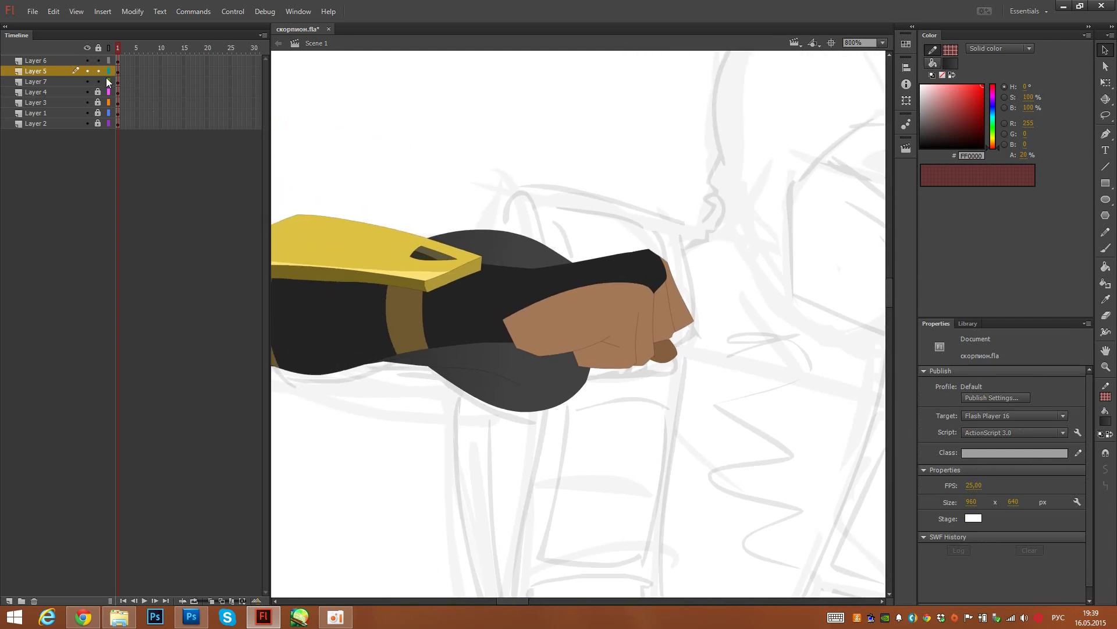
pyautogui.click(73, 92)
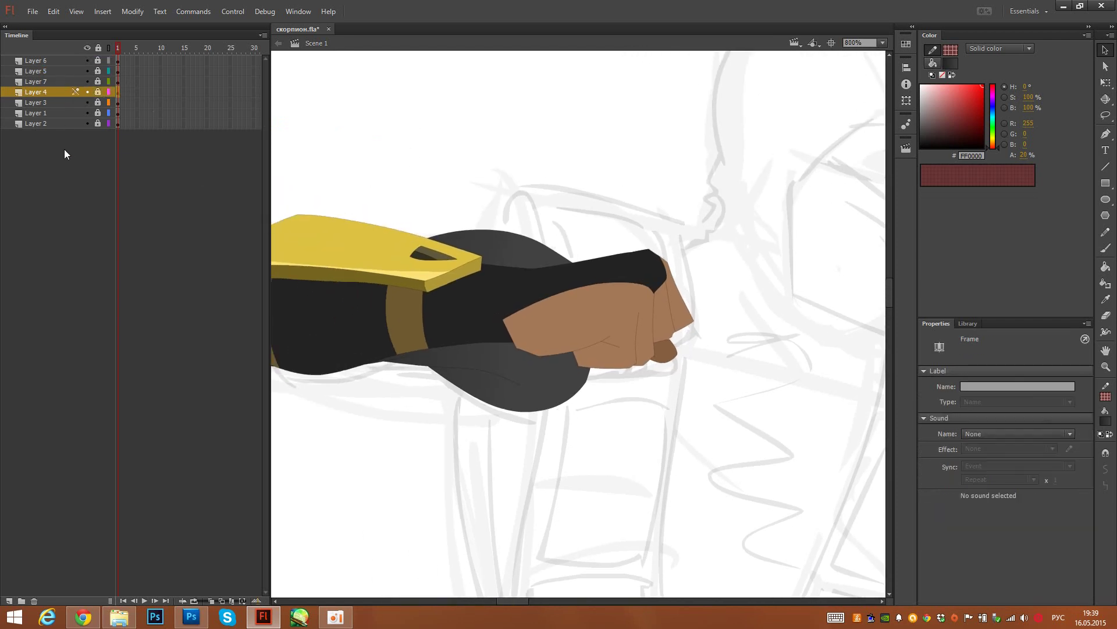
pyautogui.click(64, 81)
pyautogui.moveTo(319, 385); pyautogui.dragTo(678, 358)
pyautogui.click(217, 150)
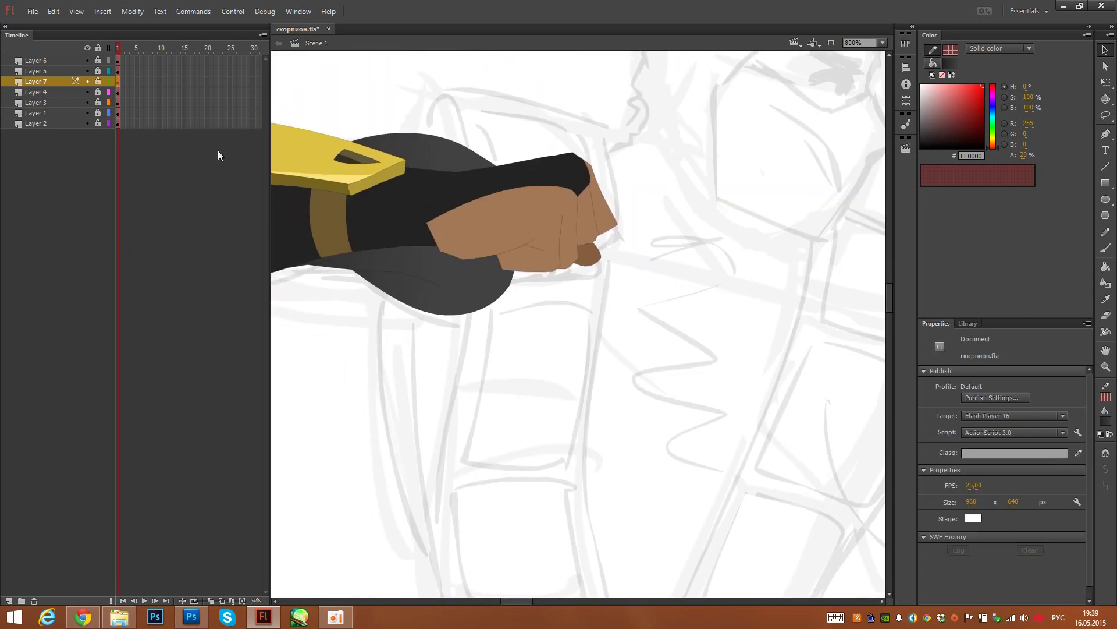
pyautogui.click(70, 92)
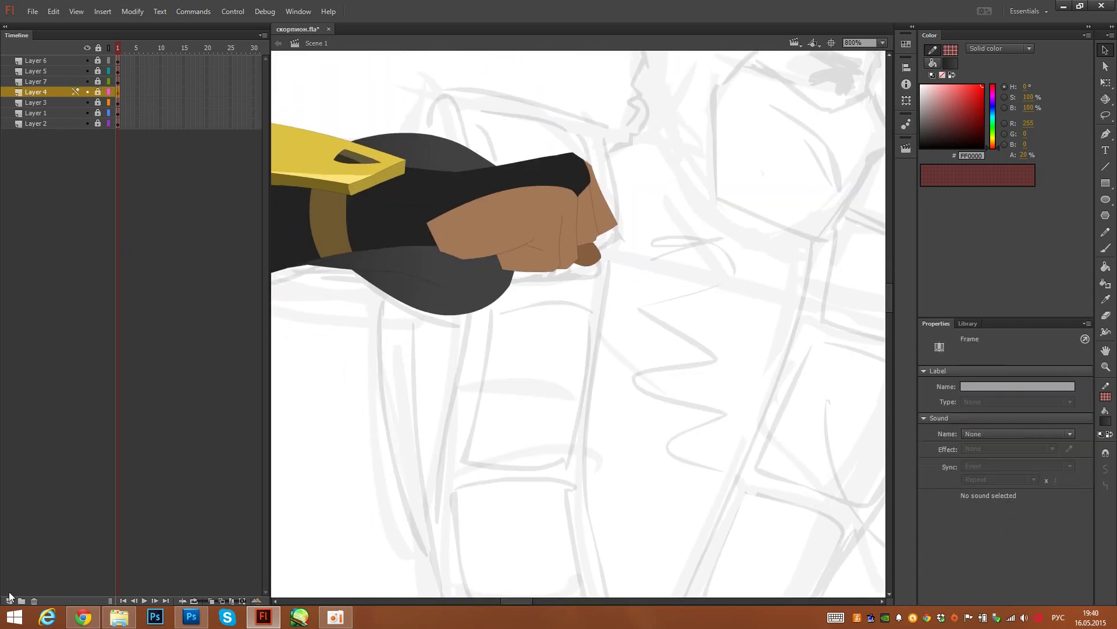
pyautogui.click(9, 598)
# Step: Display Layers 5, 6 and 7 as outlines and hide Layers 5 and 6
pyautogui.moveTo(108, 76); pyautogui.dragTo(108, 61)
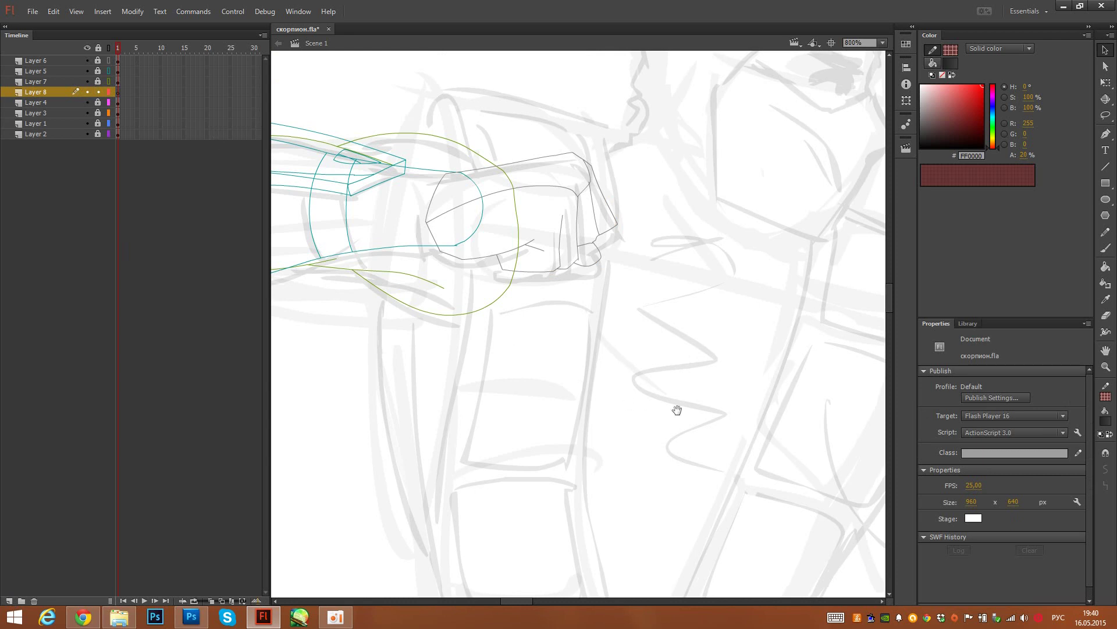
pyautogui.moveTo(677, 410); pyautogui.dragTo(696, 416)
pyautogui.moveTo(88, 71); pyautogui.dragTo(87, 61)
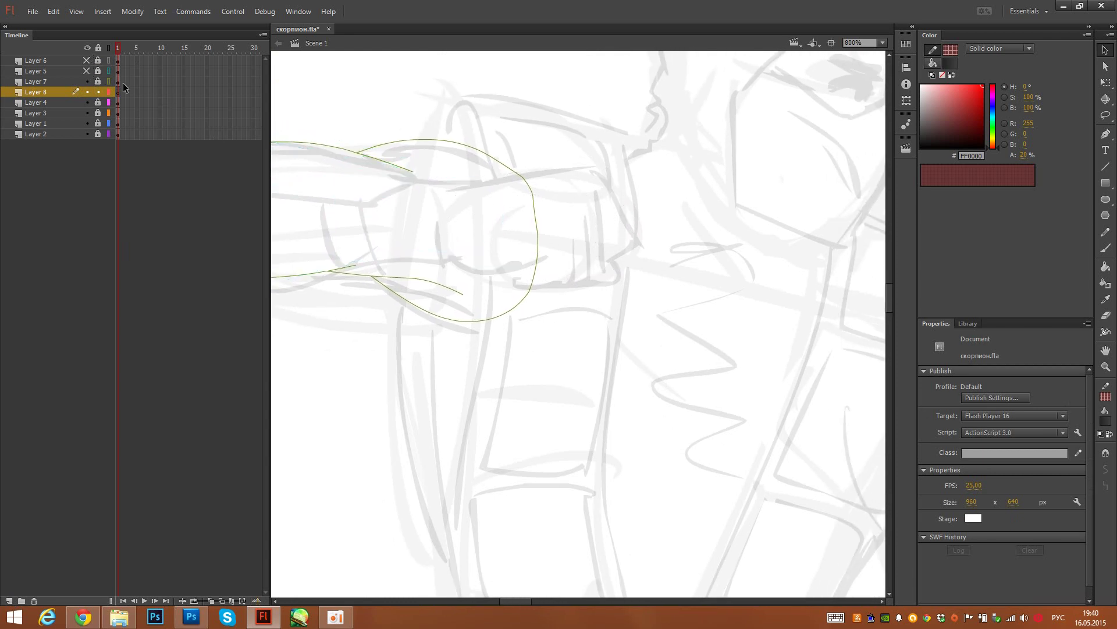
# Step: On Layer 8, trace the torso from shoulders to waist over the sketch with the Pencil tool, using a black #000000 stroke
pyautogui.moveTo(657, 314); pyautogui.dragTo(652, 245)
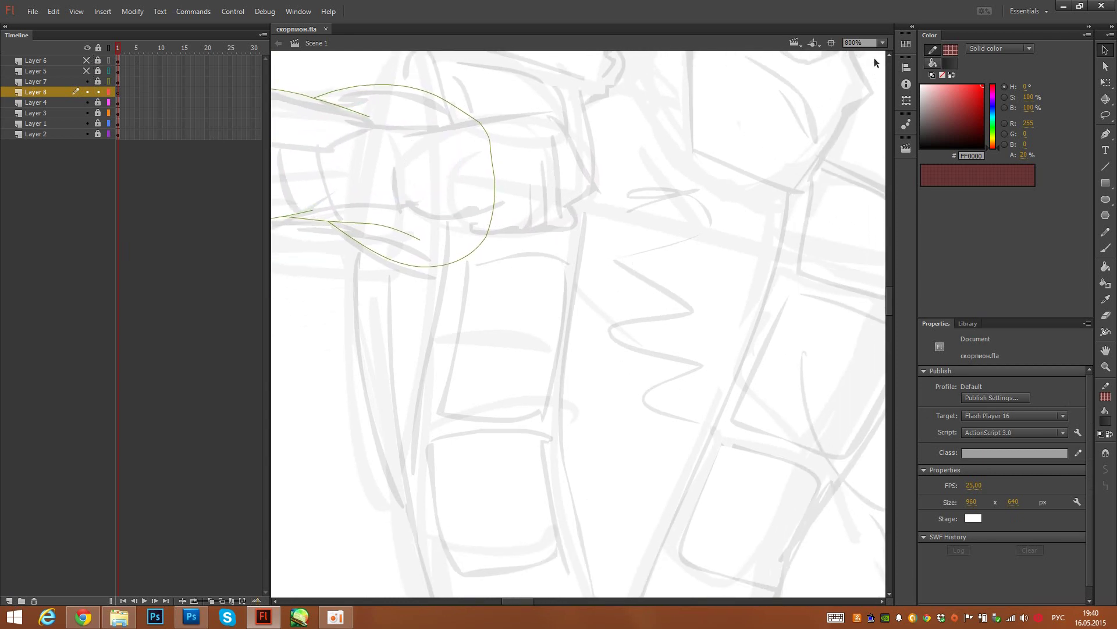
pyautogui.click(882, 42)
pyautogui.click(867, 144)
pyautogui.moveTo(661, 299); pyautogui.dragTo(618, 271)
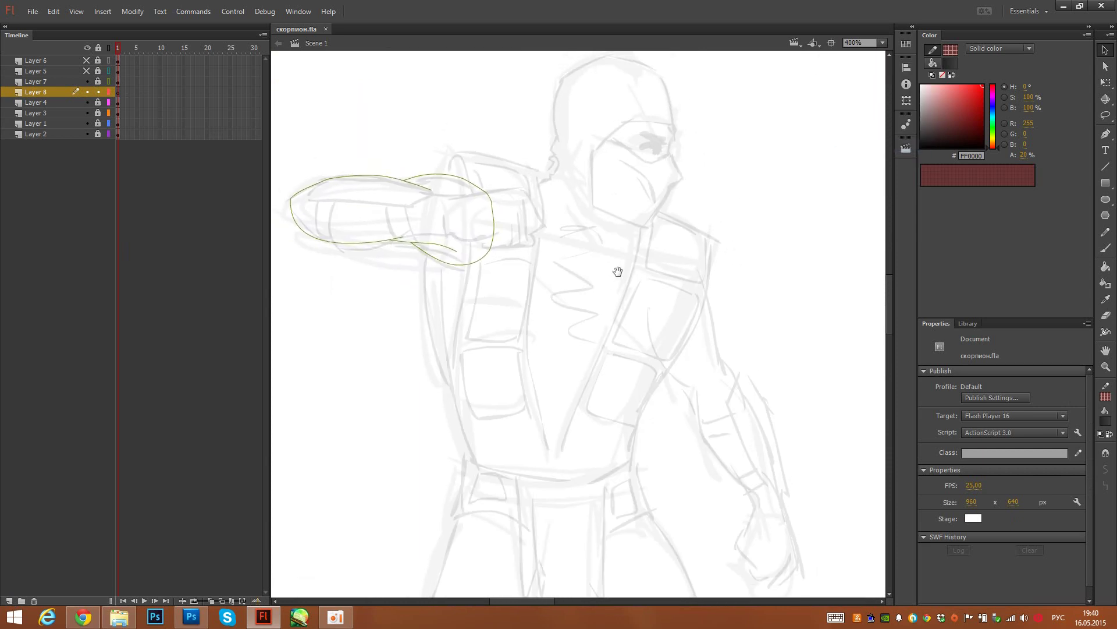
pyautogui.press('y')
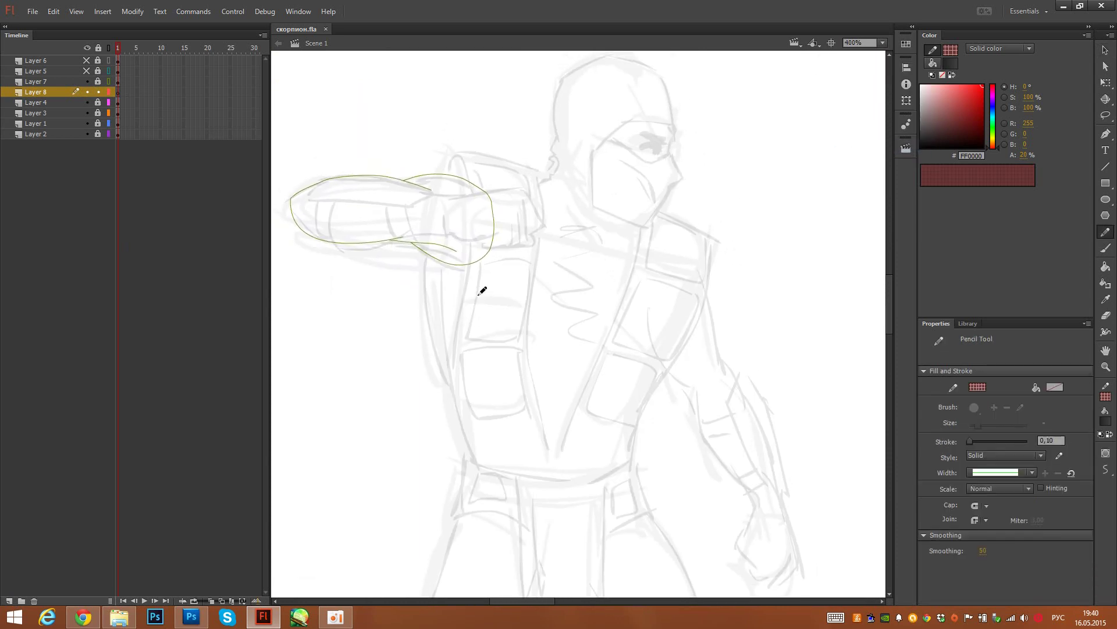
pyautogui.moveTo(960, 98); pyautogui.dragTo(921, 147)
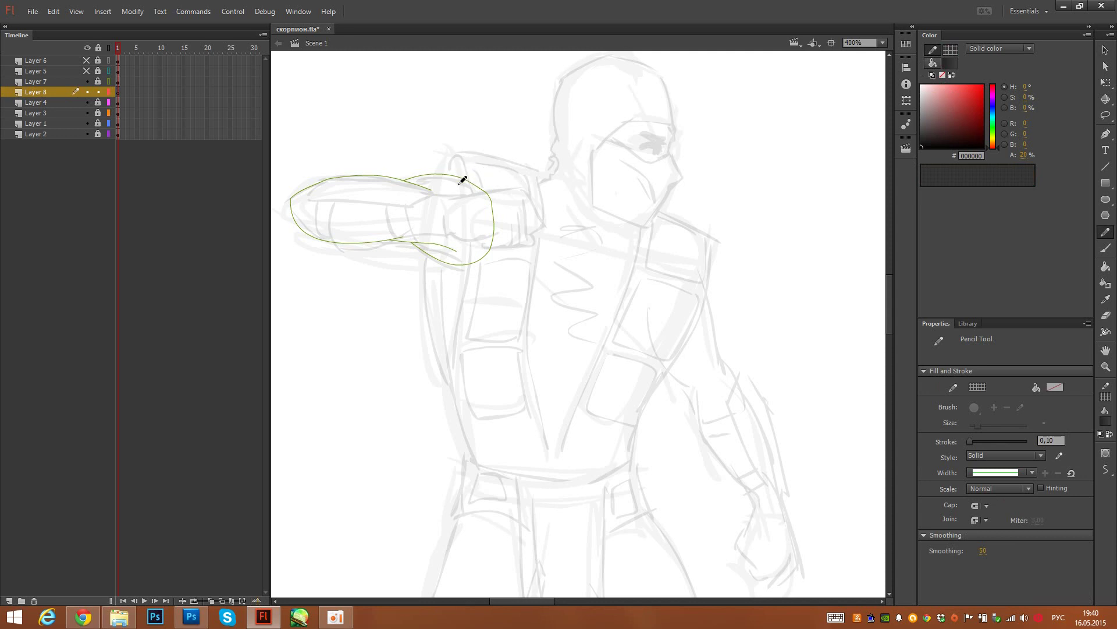
pyautogui.moveTo(458, 184)
pyautogui.mouseDown()
pyautogui.moveTo(532, 183)
pyautogui.moveTo(591, 165)
pyautogui.moveTo(624, 183)
pyautogui.moveTo(637, 211)
pyautogui.moveTo(681, 226)
pyautogui.moveTo(695, 259)
pyautogui.moveTo(634, 409)
pyautogui.mouseUp()
pyautogui.moveTo(640, 370); pyautogui.dragTo(623, 498)
pyautogui.moveTo(464, 364); pyautogui.dragTo(491, 494)
pyautogui.moveTo(484, 176)
pyautogui.mouseDown()
pyautogui.moveTo(444, 230)
pyautogui.moveTo(438, 312)
pyautogui.moveTo(484, 437)
pyautogui.mouseUp()
pyautogui.moveTo(484, 474)
pyautogui.mouseDown()
pyautogui.moveTo(519, 494)
pyautogui.moveTo(606, 499)
pyautogui.moveTo(629, 478)
pyautogui.mouseUp()
# Step: Delete the overshooting line ends at both lower corners of the torso outline
pyautogui.keyDown('ctrl'); pyautogui.click(625, 486); pyautogui.keyUp('ctrl')
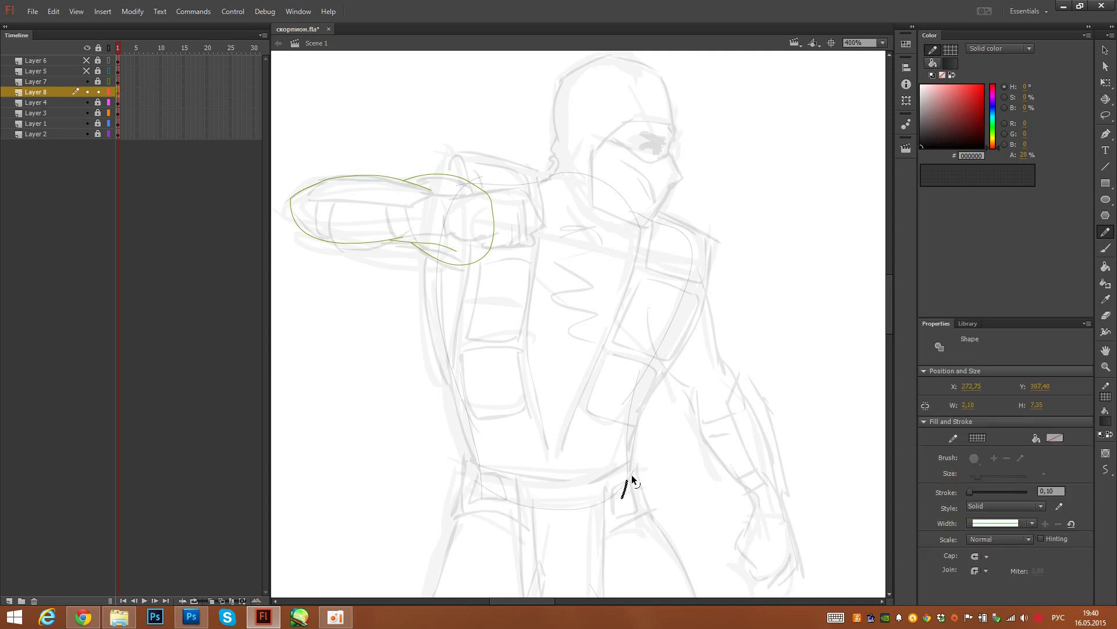
pyautogui.keyDown('ctrl'); pyautogui.keyDown('shift'); pyautogui.click(482, 490); pyautogui.keyUp('shift'); pyautogui.keyUp('ctrl')
pyautogui.keyDown('ctrl'); pyautogui.keyDown('shift'); pyautogui.click(477, 482); pyautogui.keyUp('shift'); pyautogui.keyUp('ctrl')
pyautogui.press('Delete')
# Step: Try to outline the hips below the torso with the Pencil tool
pyautogui.moveTo(462, 509)
pyautogui.mouseDown()
pyautogui.moveTo(523, 463)
pyautogui.moveTo(644, 460)
pyautogui.moveTo(654, 510)
pyautogui.moveTo(552, 556)
pyautogui.mouseUp()
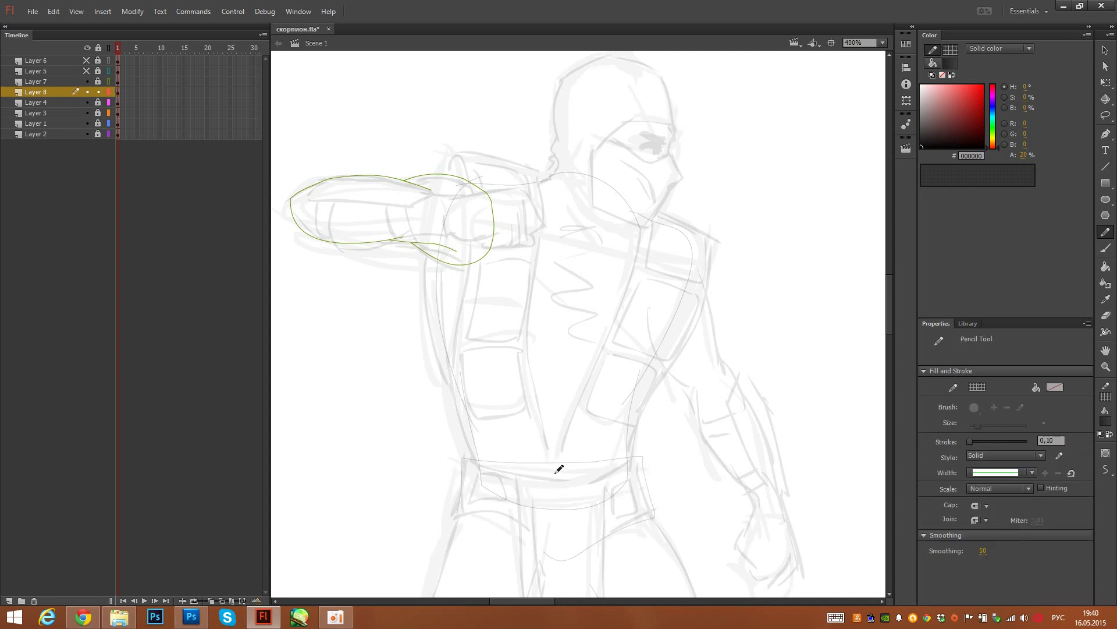
pyautogui.hotkey('ctrl', 'z')
# Step: Remove the overshooting line ends where the torso outlines cross at the shoulder, neck and side of the waist
pyautogui.moveTo(515, 245); pyautogui.dragTo(512, 286)
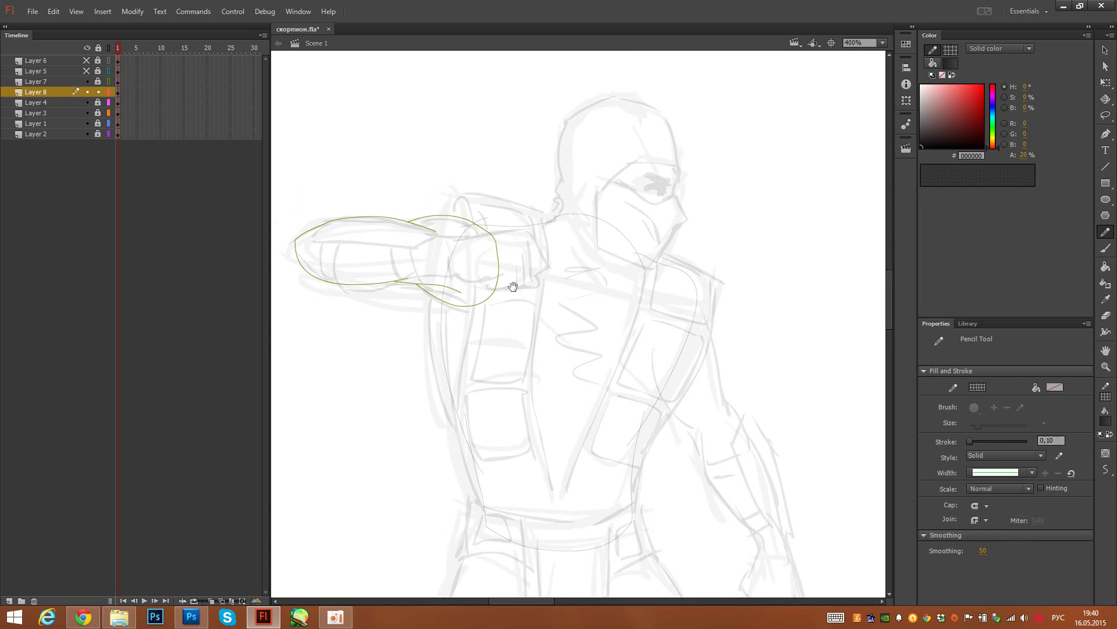
pyautogui.moveTo(462, 228); pyautogui.dragTo(481, 227)
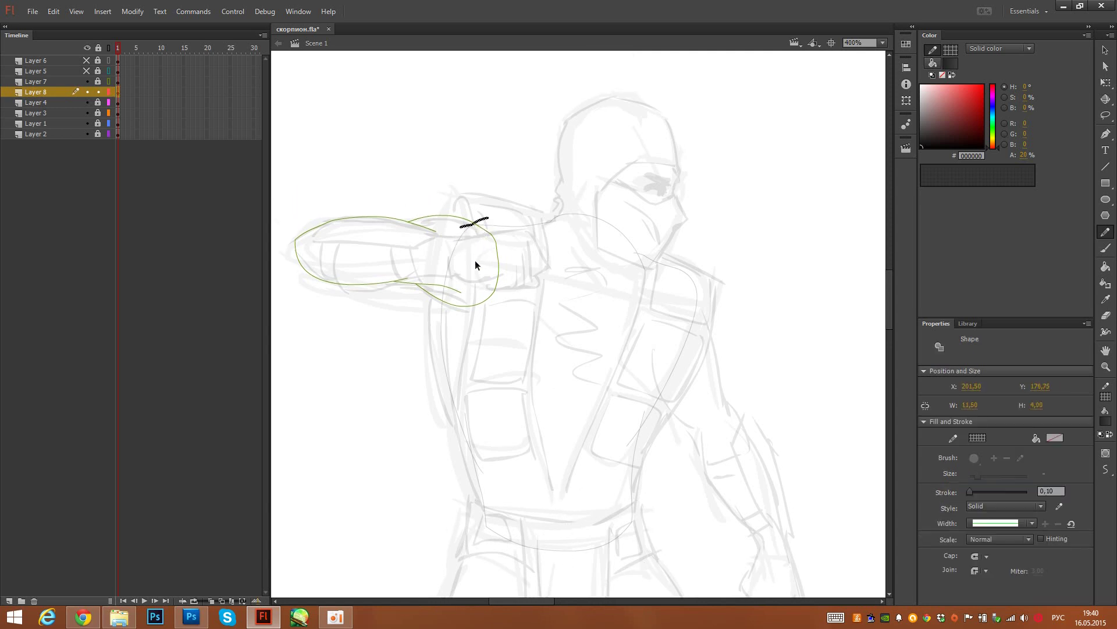
pyautogui.hotkey('ctrl', 'z')
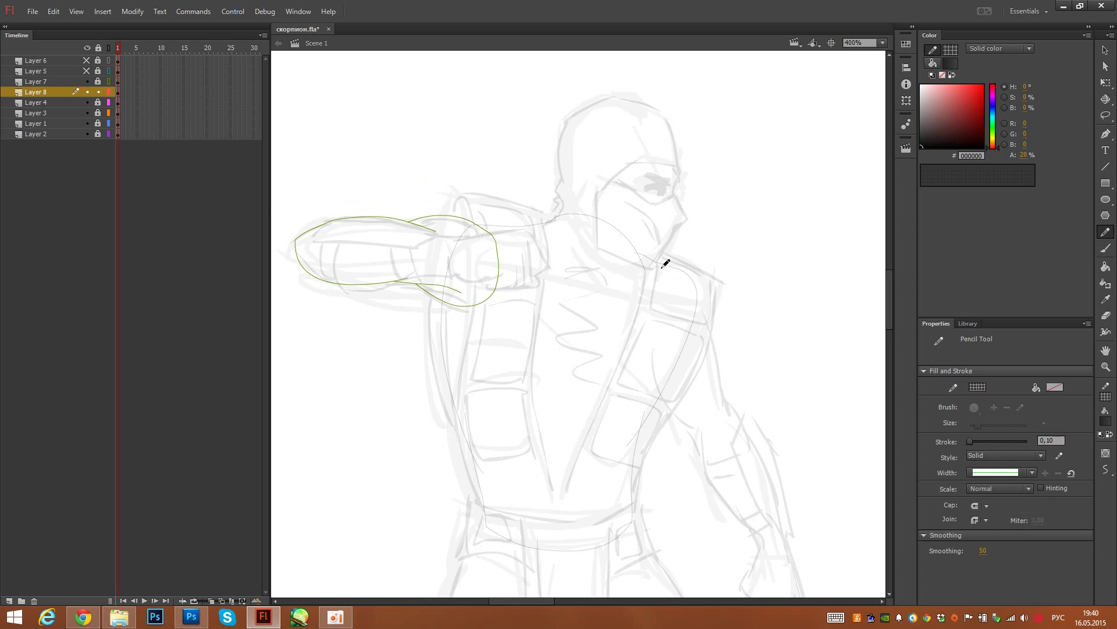
pyautogui.moveTo(633, 253); pyautogui.dragTo(637, 252)
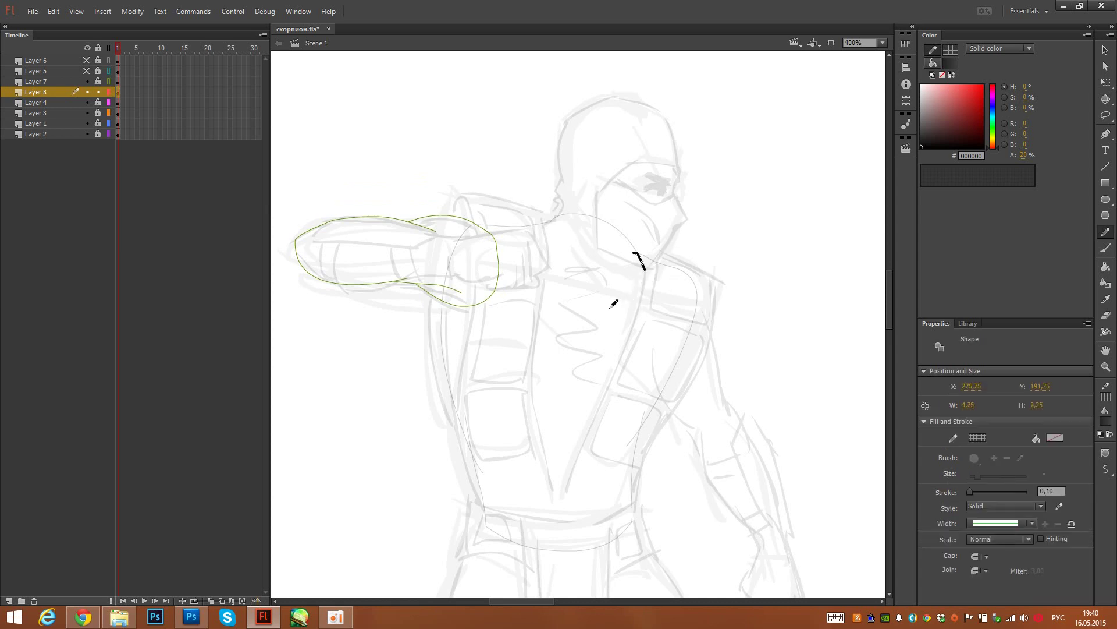
pyautogui.hotkey('ctrl', 'z')
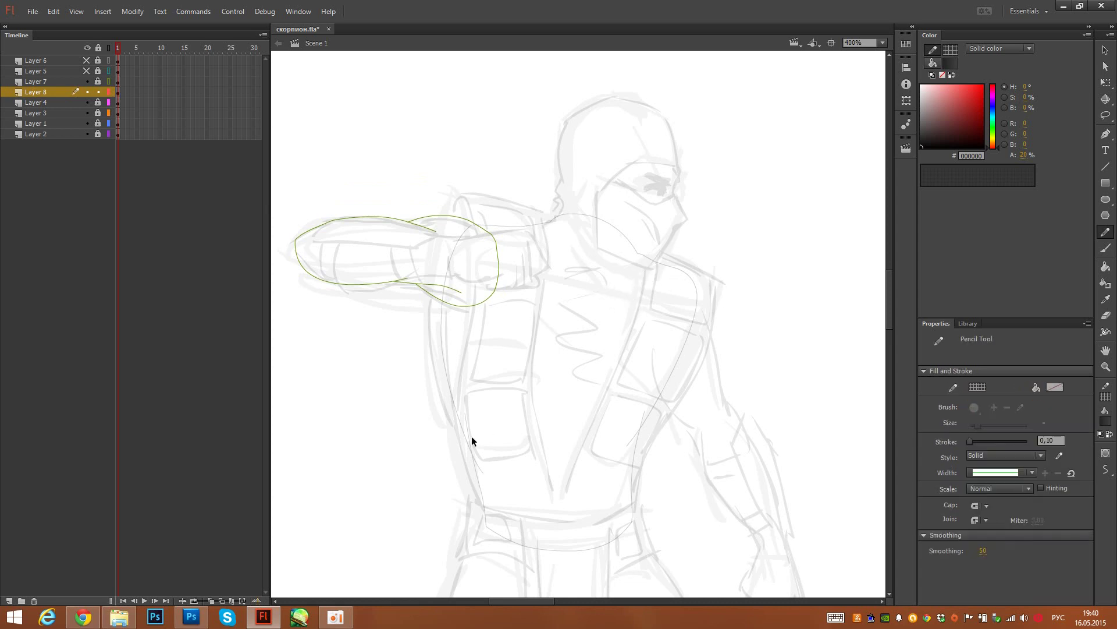
pyautogui.moveTo(465, 412); pyautogui.dragTo(472, 454)
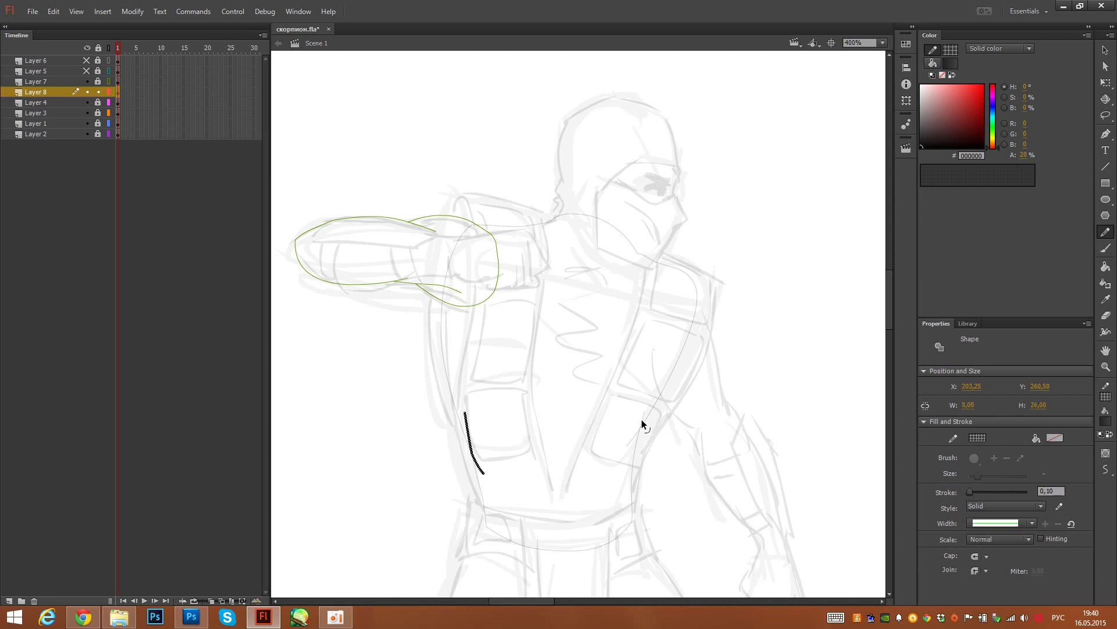
pyautogui.hotkey('ctrl', 'z')
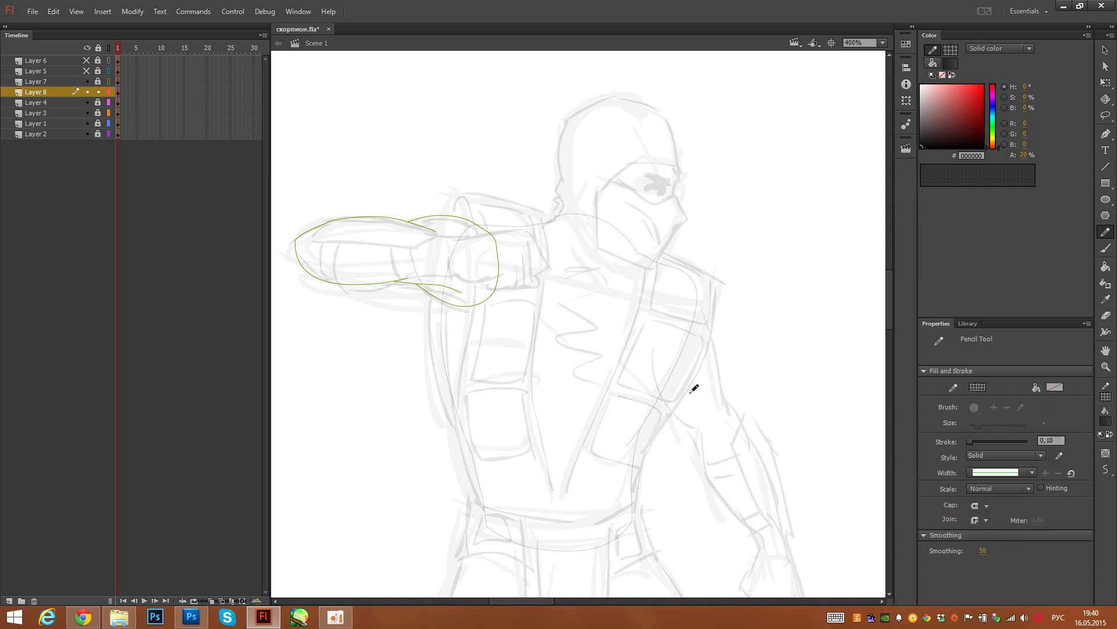
# Step: Draw short fold lines across the torso with the Pencil tool
pyautogui.moveTo(536, 418)
pyautogui.mouseDown()
pyautogui.moveTo(604, 414)
pyautogui.moveTo(616, 425)
pyautogui.mouseUp()
pyautogui.moveTo(584, 297); pyautogui.dragTo(598, 297)
pyautogui.moveTo(590, 302); pyautogui.dragTo(603, 302)
# Step: Show Layer 7 in solid colour, sample the upper arm's dark grey near the shoulder, and fill the torso with it
pyautogui.click(109, 82)
pyautogui.press('o')
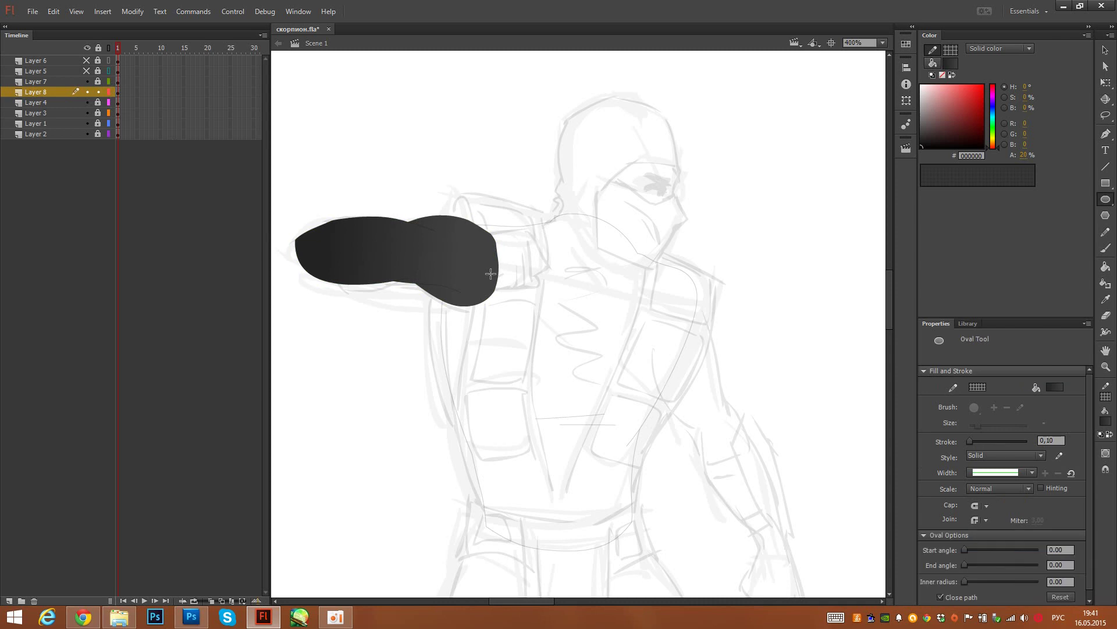
pyautogui.press('i')
pyautogui.click(495, 276)
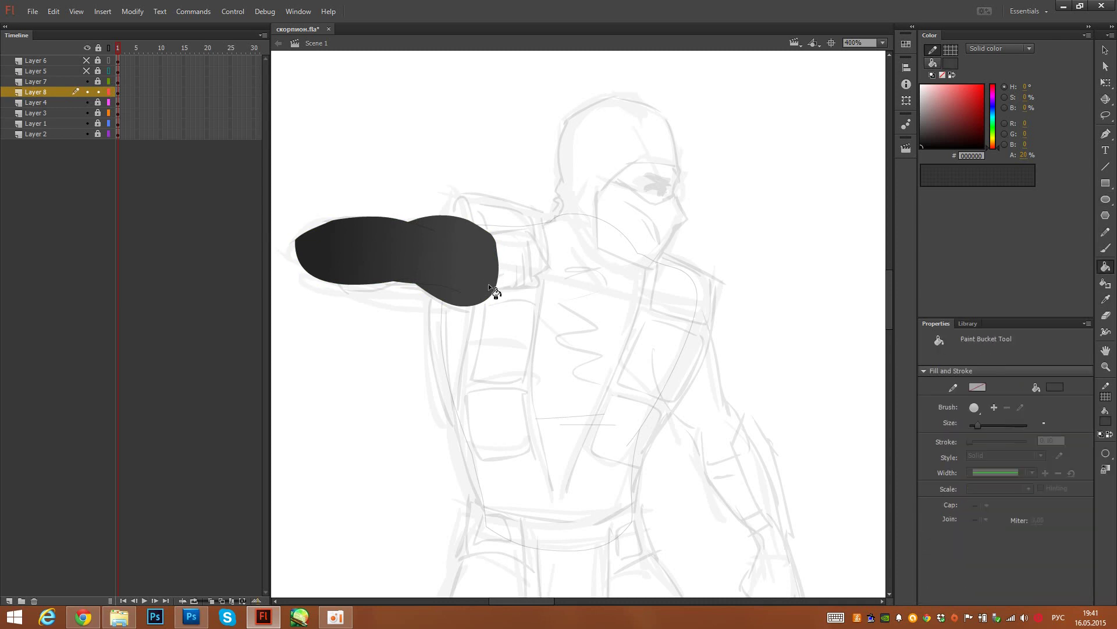
pyautogui.press('i')
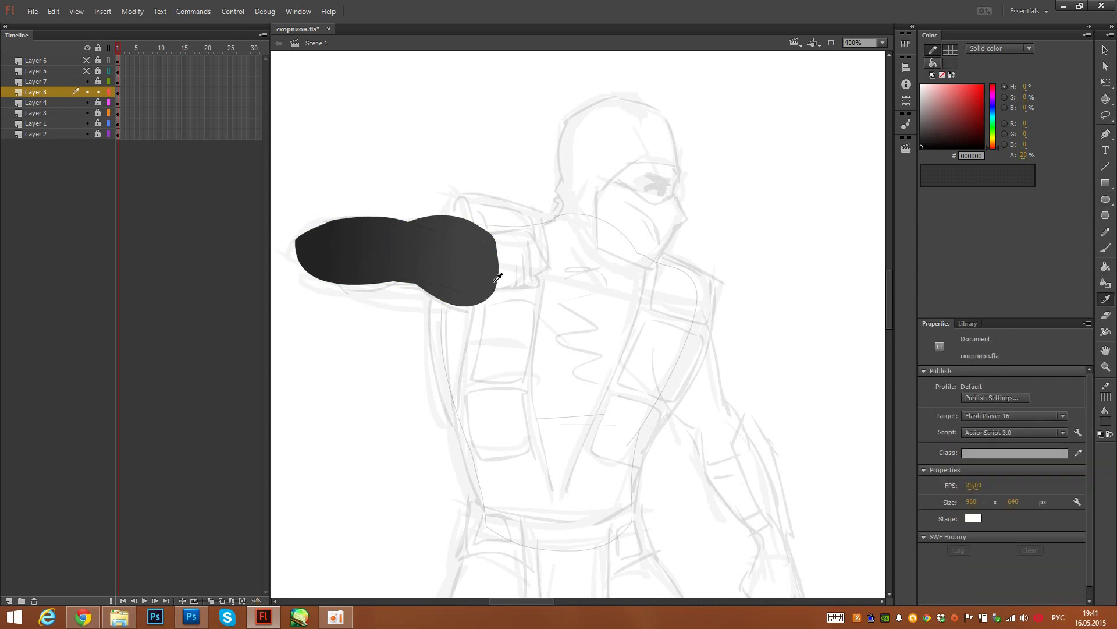
pyautogui.click(496, 280)
pyautogui.click(575, 319)
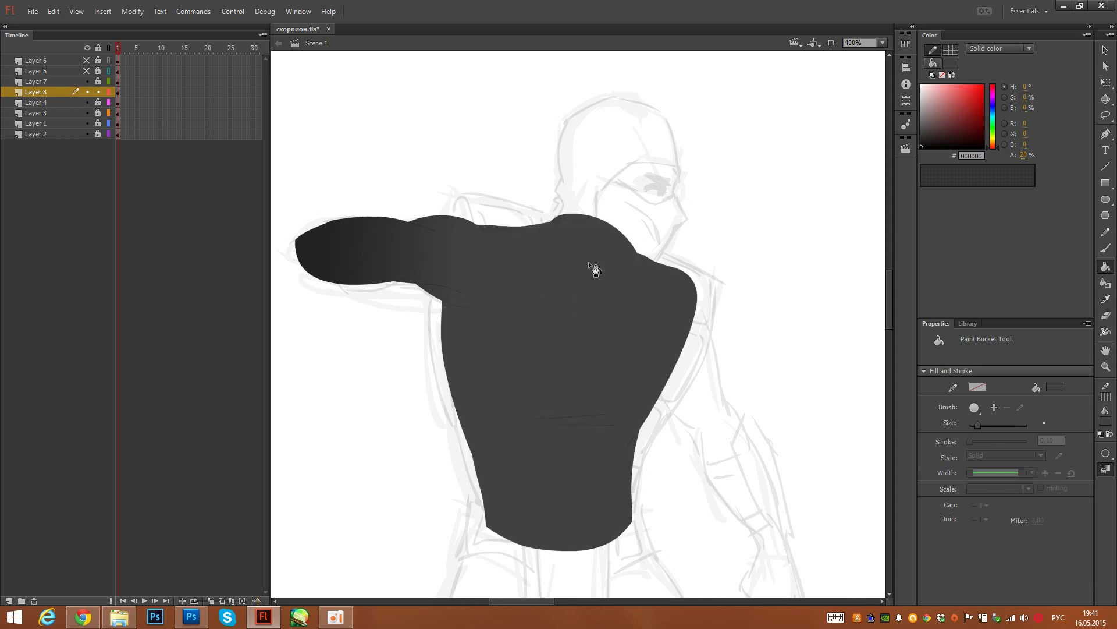
# Step: Convert all the torso artwork on Layer 8 into a movie clip symbol and move its transformation point to the waist
pyautogui.click(117, 95)
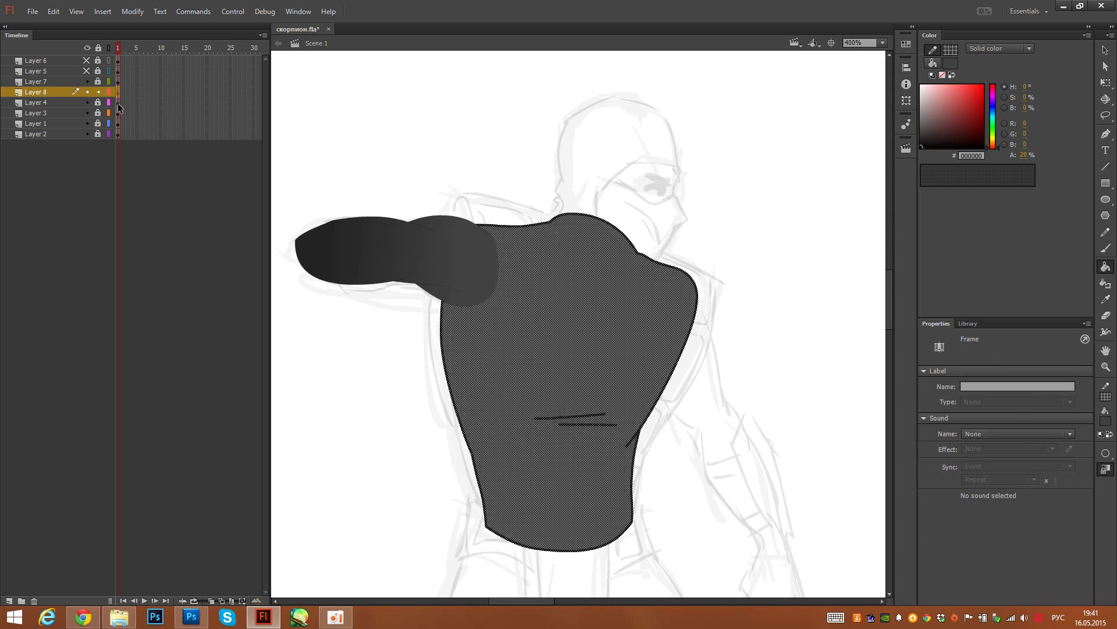
pyautogui.press('q')
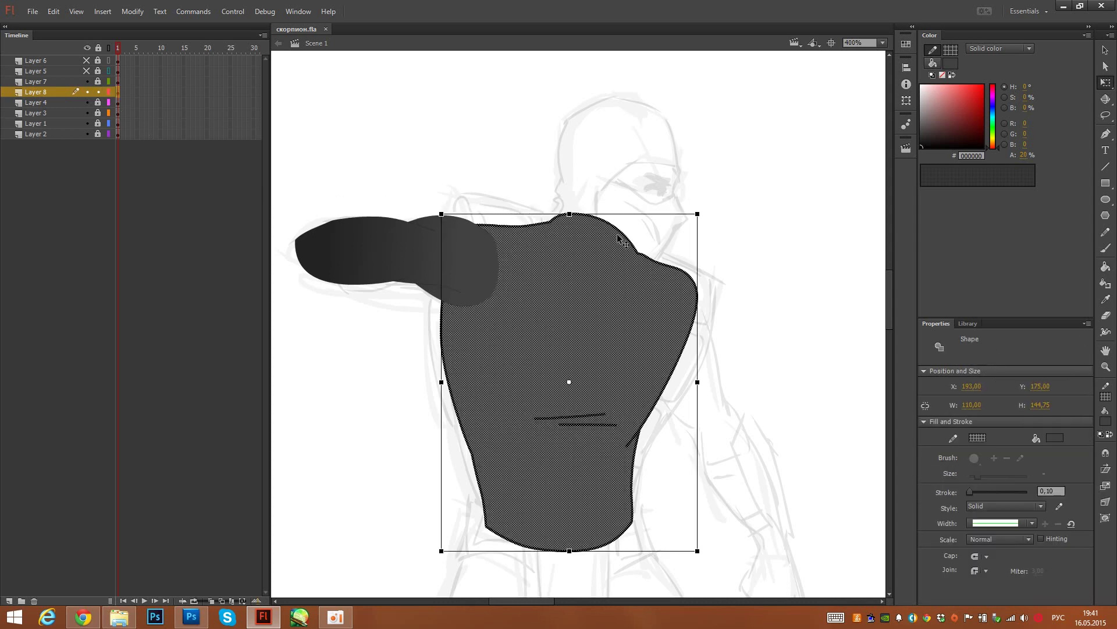
pyautogui.press('F8')
pyautogui.press('Return')
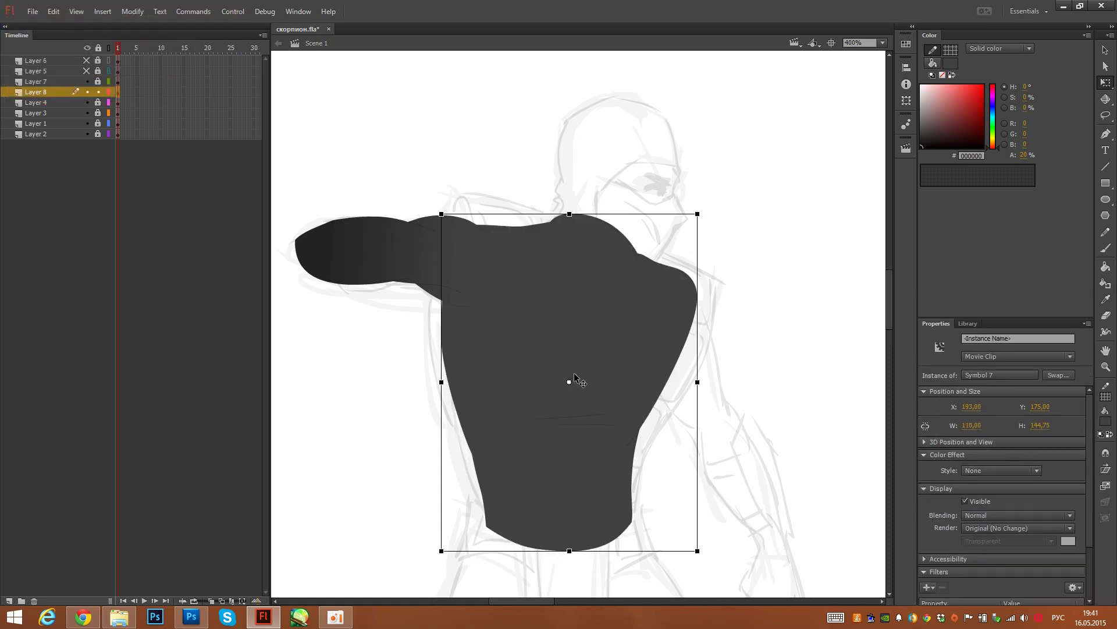
pyautogui.moveTo(559, 535); pyautogui.dragTo(562, 538)
# Step: Lock Layer 8 and show Layers 5 and 6 again with their solid fills
pyautogui.click(101, 92)
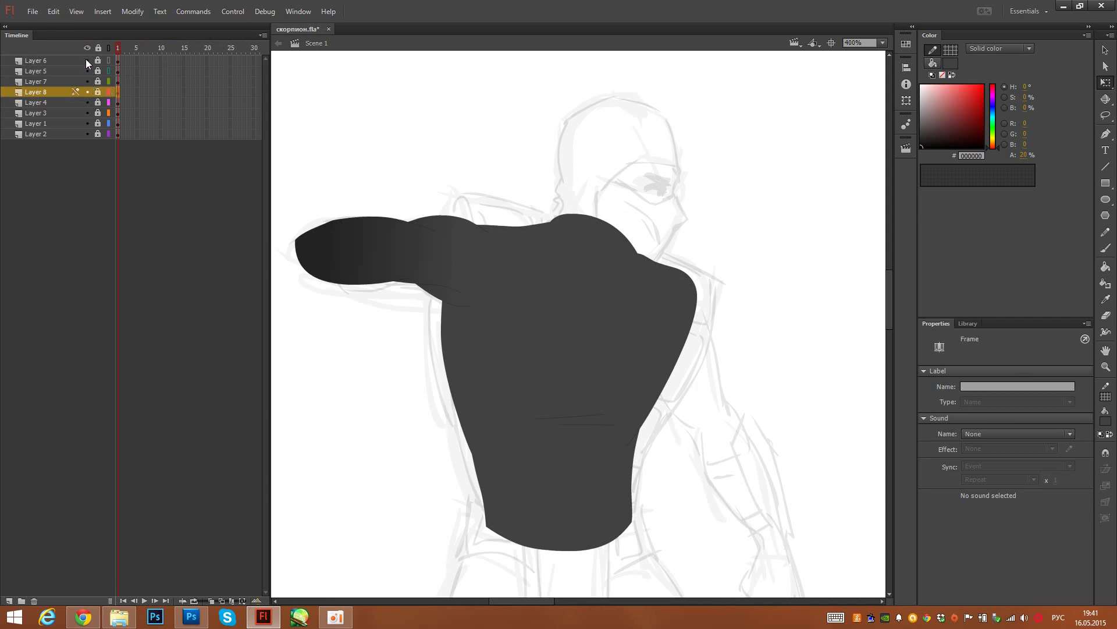
pyautogui.moveTo(87, 60)
pyautogui.mouseDown()
pyautogui.moveTo(86, 72)
pyautogui.moveTo(108, 61)
pyautogui.mouseUp()
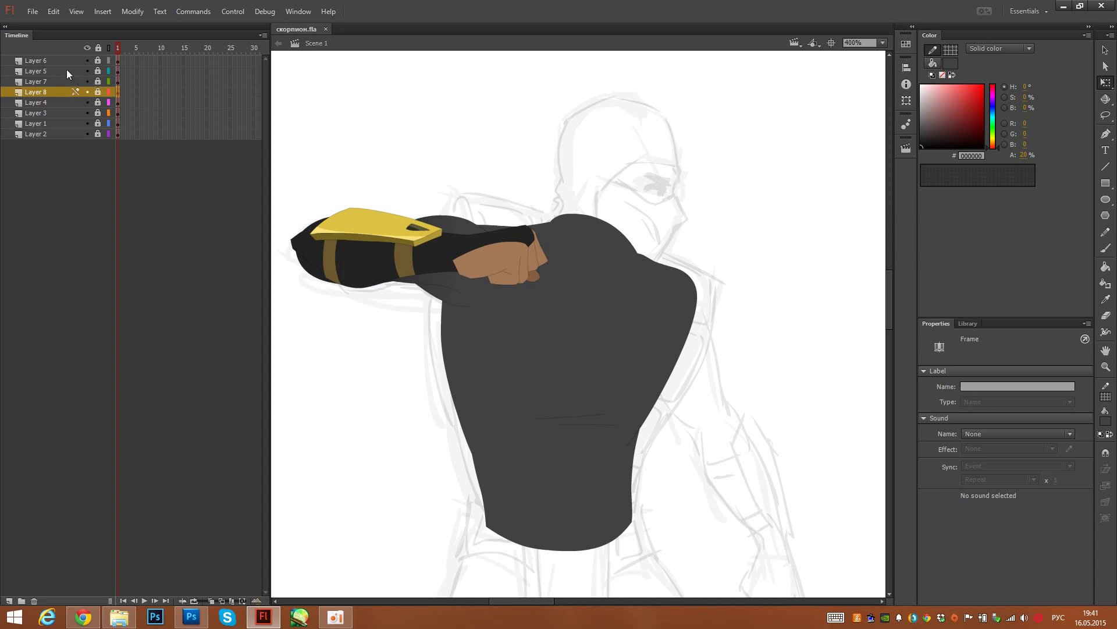
# Step: Hide Layers 5, 6 and 7, show the torso layer as outlines, and add a new layer above it
pyautogui.moveTo(89, 81); pyautogui.dragTo(92, 55)
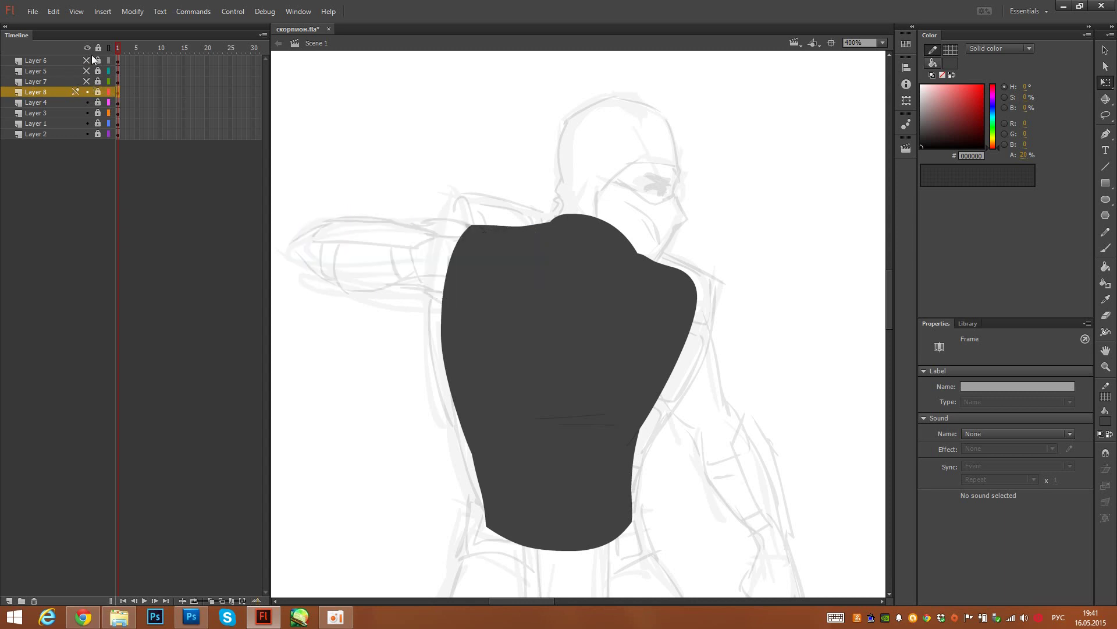
pyautogui.click(108, 113)
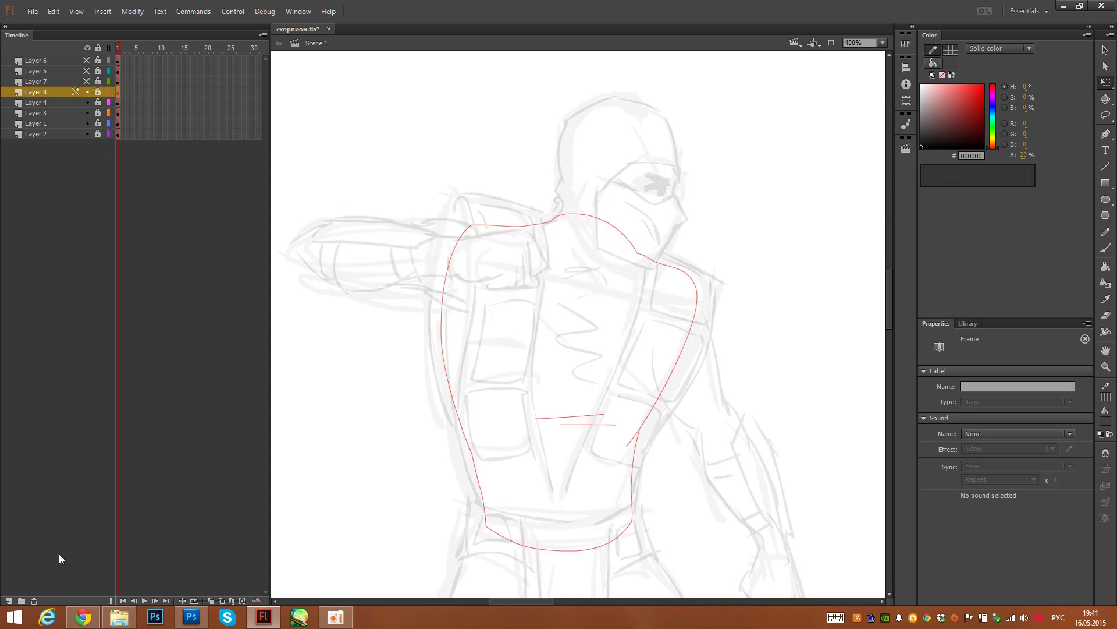
pyautogui.click(10, 600)
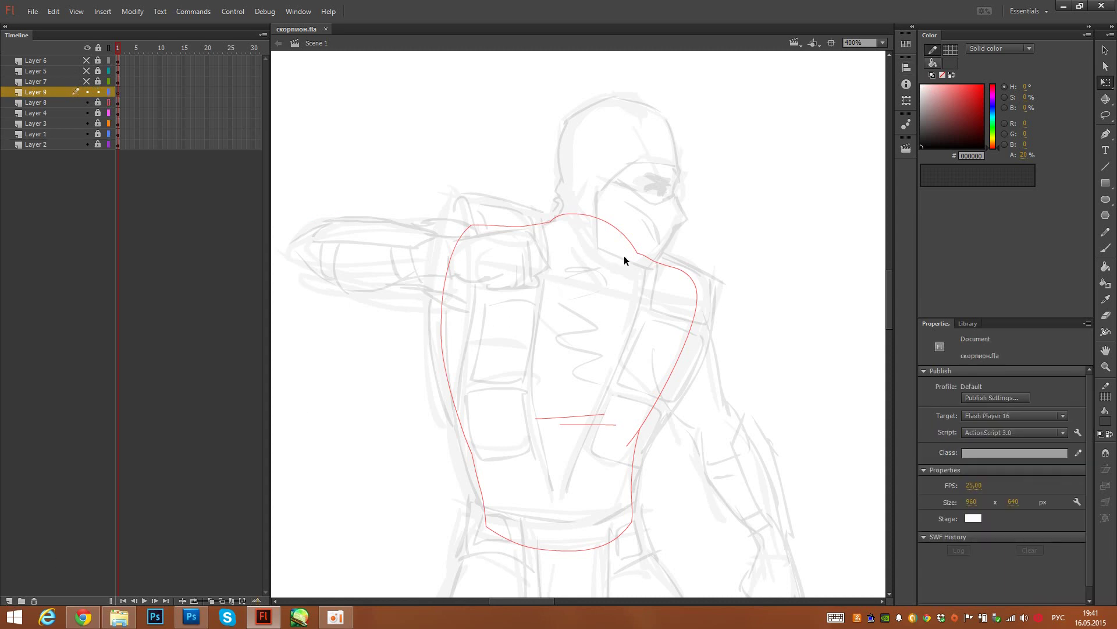
# Step: Trace the outer edges of the top vest strap sections at both shoulders on Layer 9 with the Pencil tool
pyautogui.press('y')
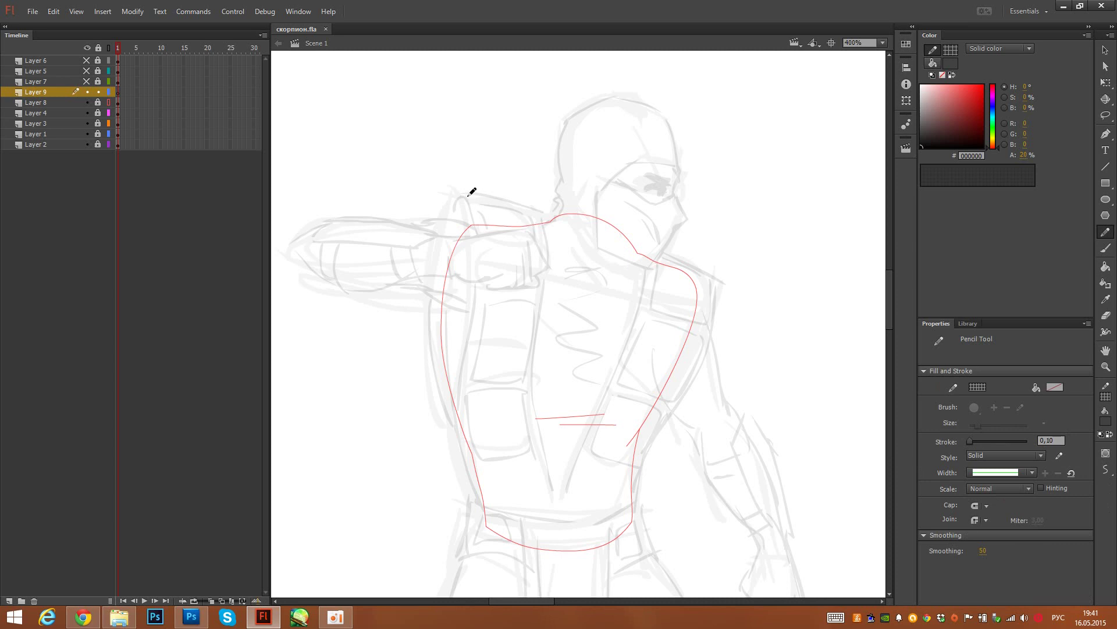
pyautogui.moveTo(461, 188); pyautogui.dragTo(474, 277)
pyautogui.hotkey('ctrl', 'z')
pyautogui.moveTo(539, 197)
pyautogui.mouseDown()
pyautogui.moveTo(533, 333)
pyautogui.moveTo(547, 225)
pyautogui.moveTo(535, 339)
pyautogui.mouseUp()
pyautogui.hotkey('ctrl', 'z')
pyautogui.moveTo(460, 198)
pyautogui.mouseDown()
pyautogui.moveTo(475, 188)
pyautogui.moveTo(556, 212)
pyautogui.mouseUp()
pyautogui.hotkey('ctrl', 'z')
pyautogui.moveTo(460, 193); pyautogui.dragTo(583, 213)
pyautogui.moveTo(650, 229)
pyautogui.mouseDown()
pyautogui.moveTo(624, 346)
pyautogui.moveTo(638, 324)
pyautogui.moveTo(709, 338)
pyautogui.moveTo(722, 330)
pyautogui.mouseUp()
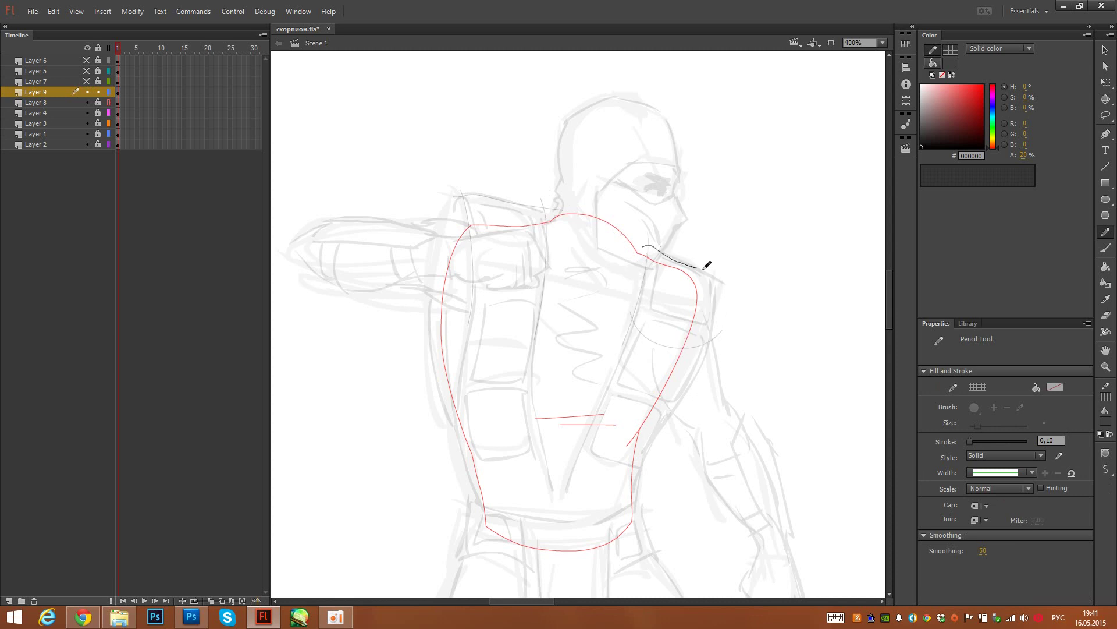
pyautogui.moveTo(713, 267)
pyautogui.mouseDown()
pyautogui.moveTo(702, 357)
pyautogui.moveTo(715, 305)
pyautogui.moveTo(709, 343)
pyautogui.mouseUp()
pyautogui.hotkey('ctrl', 'z')
# Step: Draw curved lower edges on the top strap sections and trace the rounded inner panel inside each one
pyautogui.moveTo(470, 280)
pyautogui.mouseDown()
pyautogui.moveTo(481, 287)
pyautogui.moveTo(576, 265)
pyautogui.mouseUp()
pyautogui.moveTo(475, 198)
pyautogui.mouseDown()
pyautogui.moveTo(489, 246)
pyautogui.moveTo(529, 252)
pyautogui.moveTo(535, 210)
pyautogui.moveTo(481, 197)
pyautogui.mouseUp()
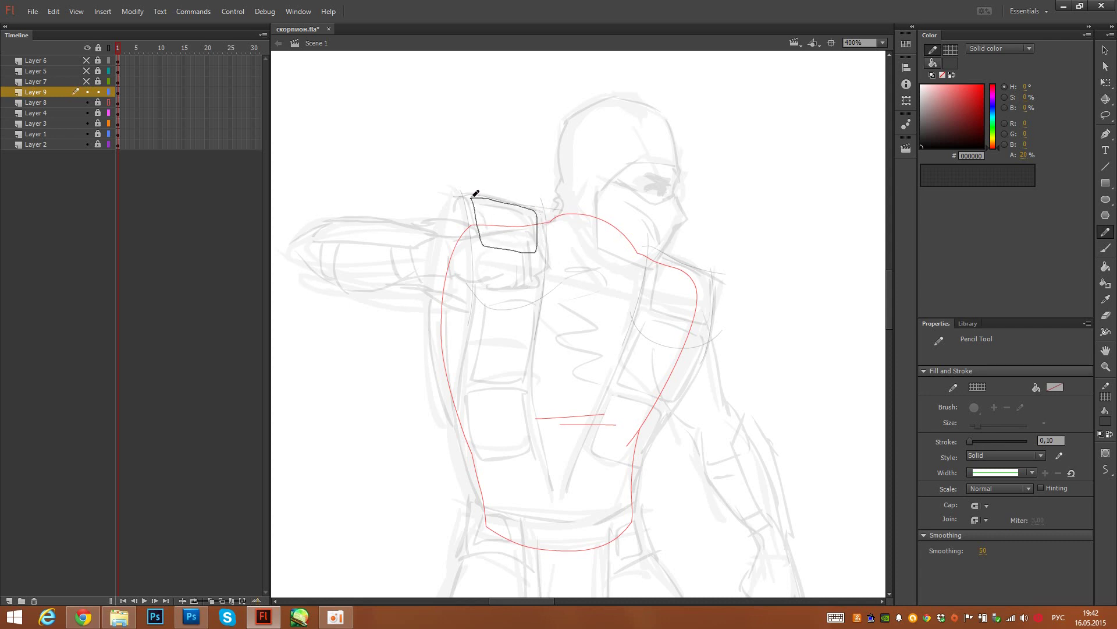
pyautogui.moveTo(656, 256)
pyautogui.mouseDown()
pyautogui.moveTo(655, 275)
pyautogui.moveTo(695, 317)
pyautogui.moveTo(711, 297)
pyautogui.moveTo(708, 268)
pyautogui.moveTo(657, 250)
pyautogui.mouseUp()
pyautogui.moveTo(470, 251)
pyautogui.mouseDown()
pyautogui.moveTo(494, 275)
pyautogui.moveTo(536, 277)
pyautogui.moveTo(574, 258)
pyautogui.mouseUp()
pyautogui.hotkey('ctrl', 'z')
pyautogui.moveTo(481, 261)
pyautogui.mouseDown()
pyautogui.moveTo(531, 284)
pyautogui.moveTo(580, 245)
pyautogui.mouseUp()
# Step: Lock Layer 9 and, on a new layer, trace the middle strap section and its inner panel on the raised-arm side
pyautogui.click(97, 92)
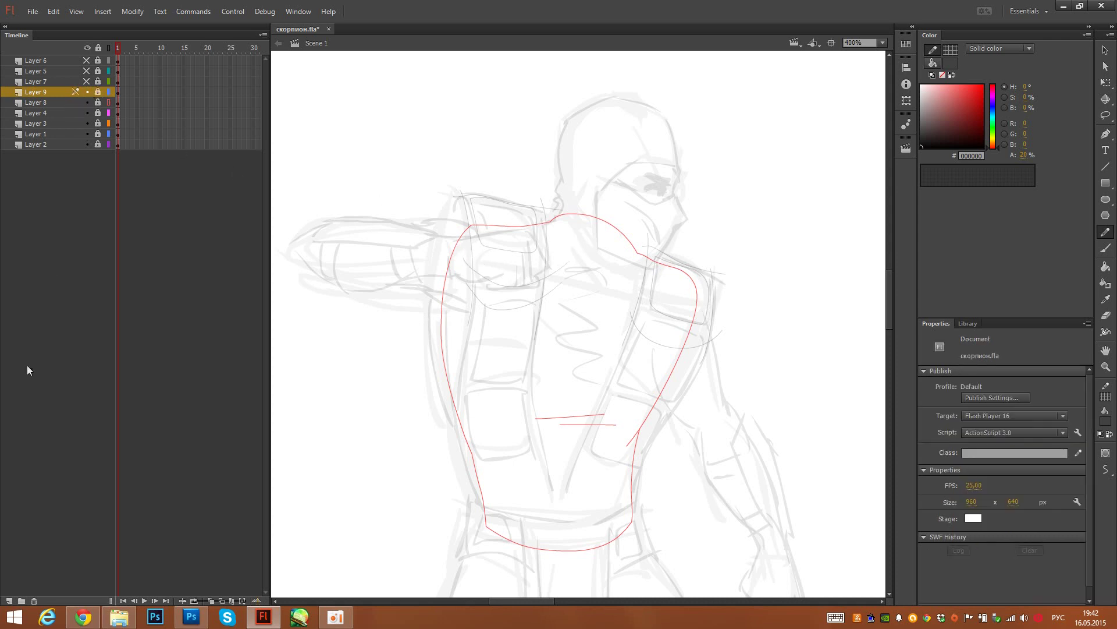
pyautogui.click(9, 599)
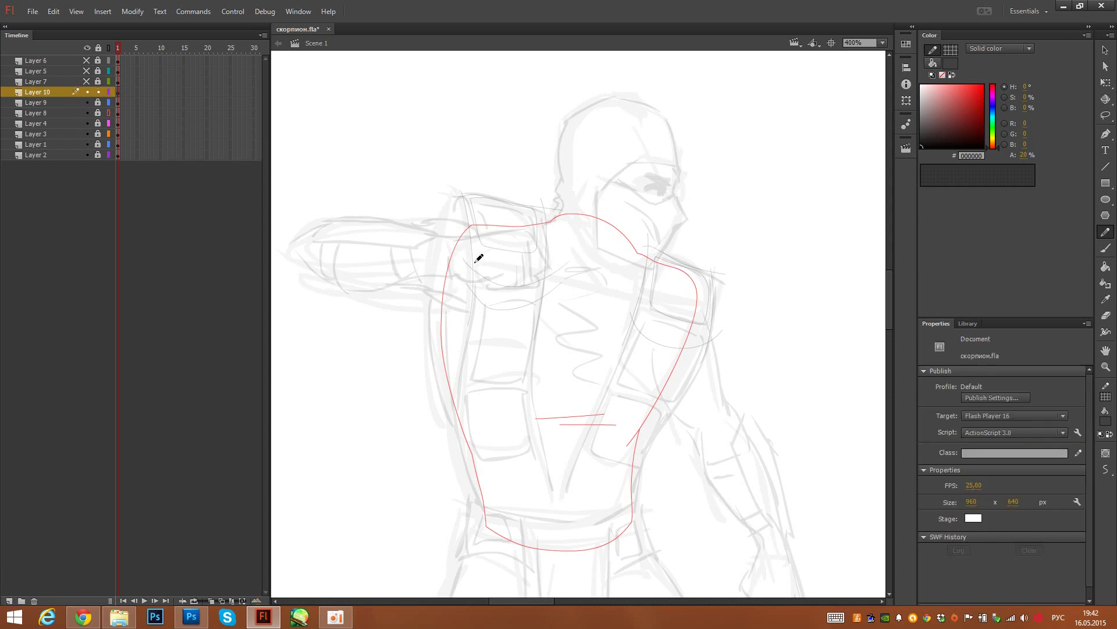
pyautogui.moveTo(478, 268); pyautogui.dragTo(466, 392)
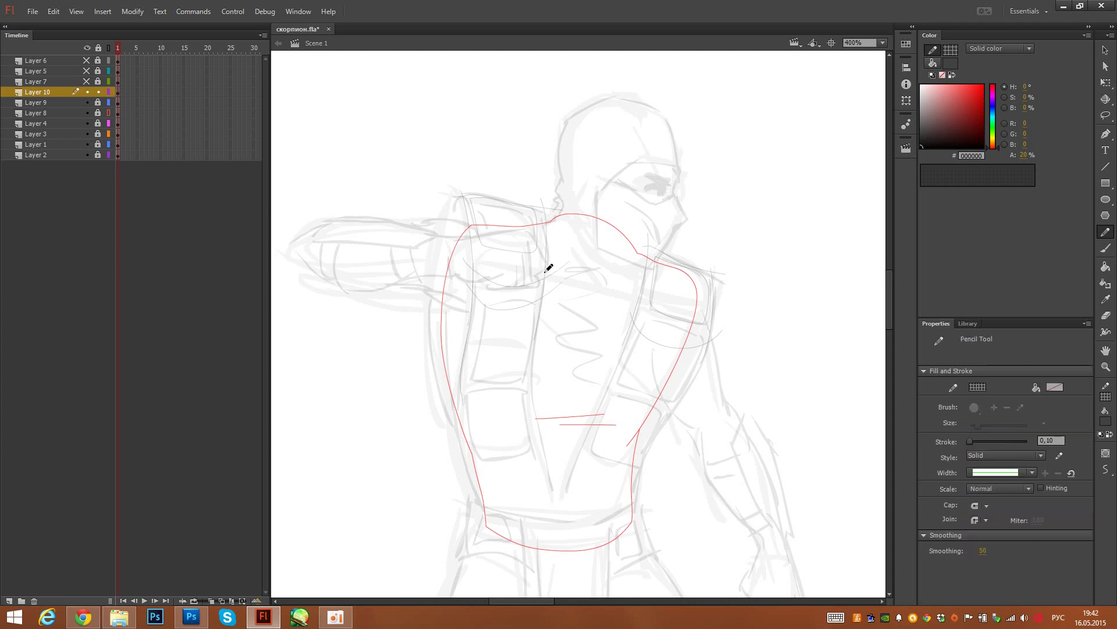
pyautogui.moveTo(545, 271); pyautogui.dragTo(533, 409)
pyautogui.moveTo(457, 372)
pyautogui.mouseDown()
pyautogui.moveTo(489, 404)
pyautogui.moveTo(516, 399)
pyautogui.moveTo(548, 359)
pyautogui.mouseUp()
pyautogui.moveTo(469, 273)
pyautogui.mouseDown()
pyautogui.moveTo(532, 267)
pyautogui.moveTo(560, 278)
pyautogui.mouseUp()
pyautogui.moveTo(486, 298)
pyautogui.mouseDown()
pyautogui.moveTo(472, 372)
pyautogui.moveTo(517, 380)
pyautogui.moveTo(534, 304)
pyautogui.moveTo(488, 292)
pyautogui.mouseUp()
# Step: Trace the middle strap section and its inner panel on the lowered-arm side of the torso
pyautogui.moveTo(669, 298)
pyautogui.mouseDown()
pyautogui.moveTo(646, 275)
pyautogui.moveTo(610, 294)
pyautogui.moveTo(573, 385)
pyautogui.mouseUp()
pyautogui.moveTo(693, 301); pyautogui.dragTo(634, 405)
pyautogui.moveTo(581, 356)
pyautogui.mouseDown()
pyautogui.moveTo(601, 382)
pyautogui.moveTo(644, 391)
pyautogui.moveTo(680, 377)
pyautogui.mouseUp()
pyautogui.moveTo(603, 294)
pyautogui.mouseDown()
pyautogui.moveTo(660, 296)
pyautogui.moveTo(686, 333)
pyautogui.mouseUp()
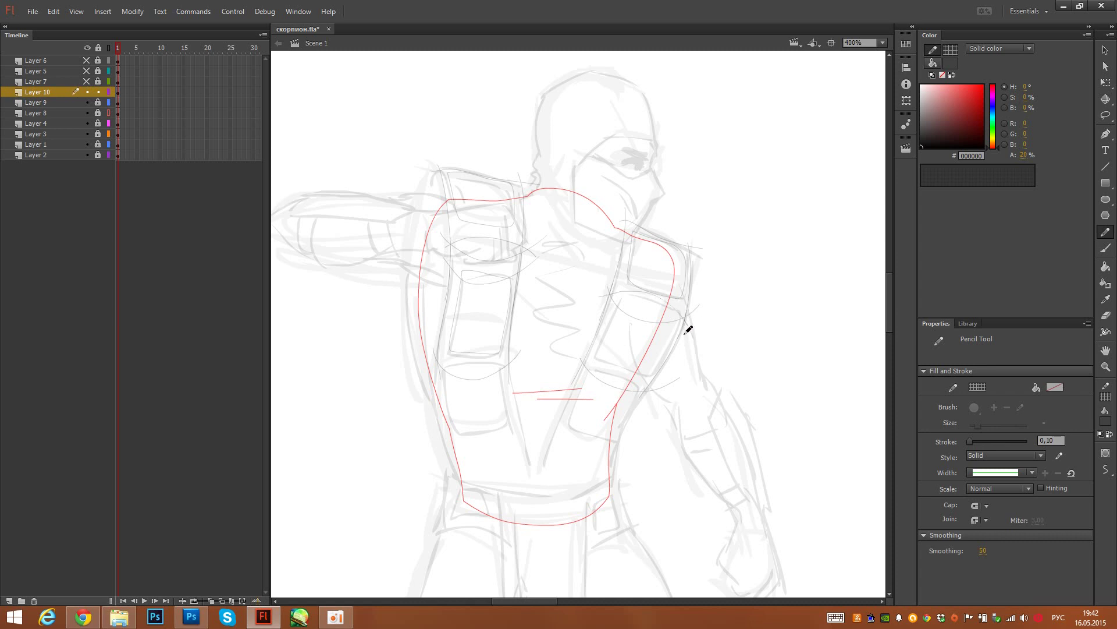
pyautogui.moveTo(599, 293)
pyautogui.mouseDown()
pyautogui.moveTo(655, 292)
pyautogui.moveTo(632, 285)
pyautogui.moveTo(681, 296)
pyautogui.mouseUp()
pyautogui.moveTo(607, 288)
pyautogui.mouseDown()
pyautogui.moveTo(675, 300)
pyautogui.moveTo(693, 337)
pyautogui.moveTo(617, 310)
pyautogui.moveTo(599, 350)
pyautogui.moveTo(627, 366)
pyautogui.moveTo(666, 356)
pyautogui.moveTo(683, 312)
pyautogui.moveTo(629, 291)
pyautogui.mouseUp()
pyautogui.click(624, 292)
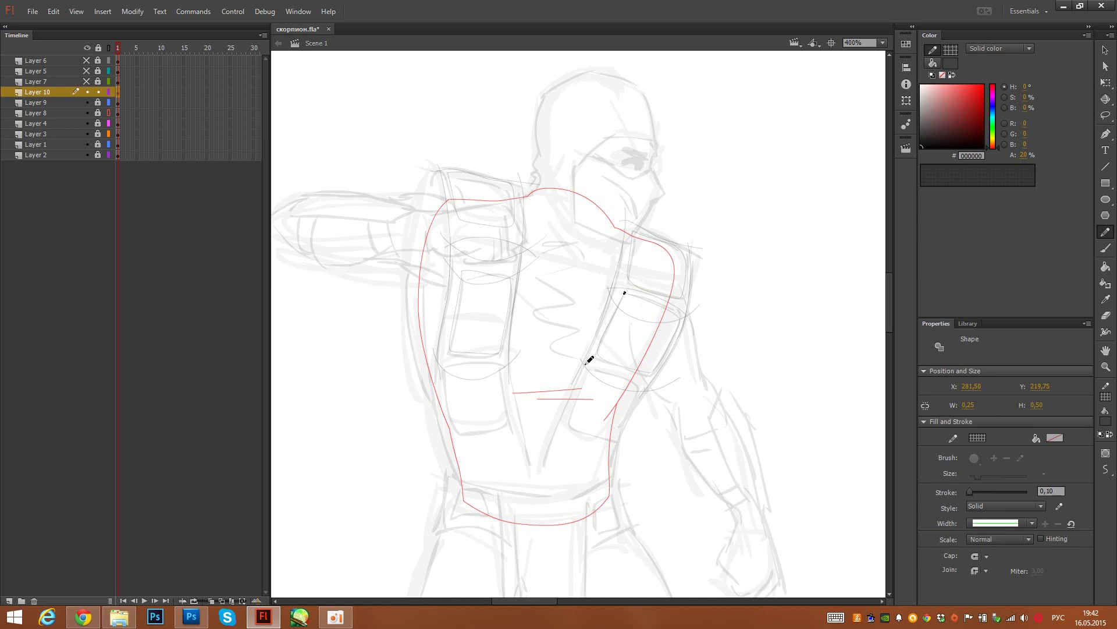
pyautogui.hotkey('ctrl', 'z')
# Step: Lock Layer 10, show Layers 9 and 10 as outlines, and add a new layer above them
pyautogui.click(97, 92)
pyautogui.click(108, 92)
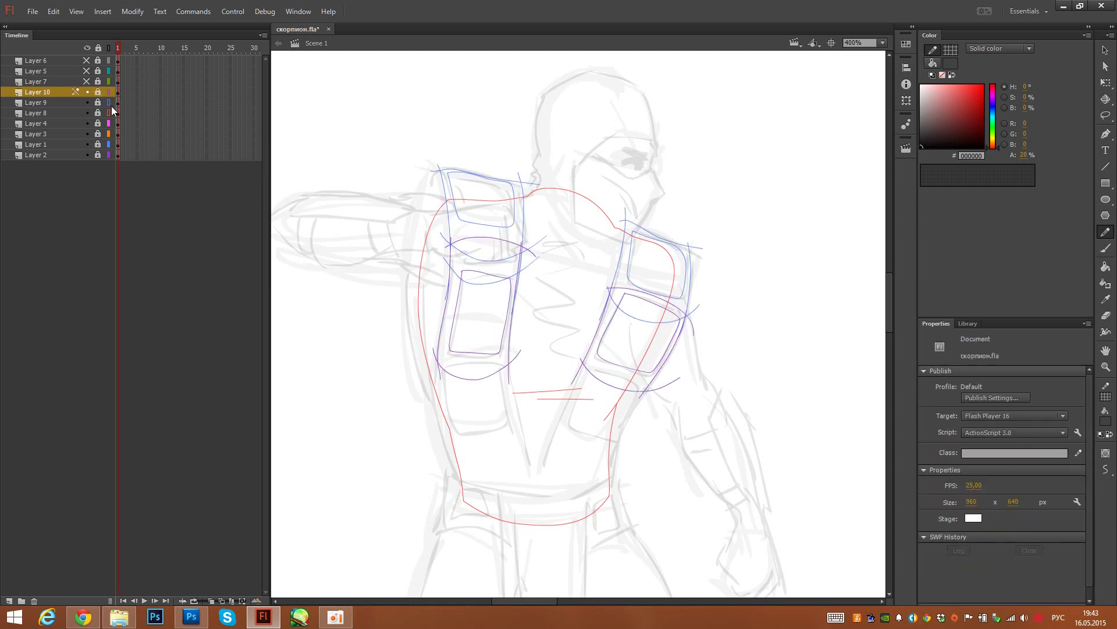
pyautogui.click(8, 601)
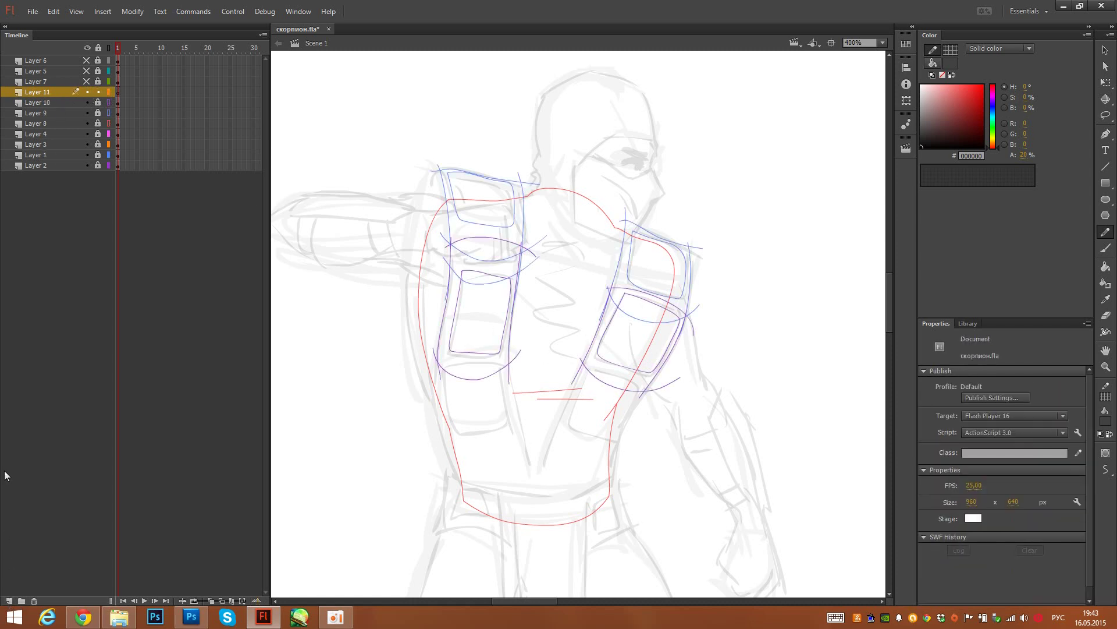
# Step: Trace the lower strap section down to the waist and its inner panel on the raised-arm side, on Layer 11
pyautogui.moveTo(444, 350)
pyautogui.mouseDown()
pyautogui.moveTo(441, 433)
pyautogui.moveTo(469, 509)
pyautogui.mouseUp()
pyautogui.hotkey('ctrl', 'z')
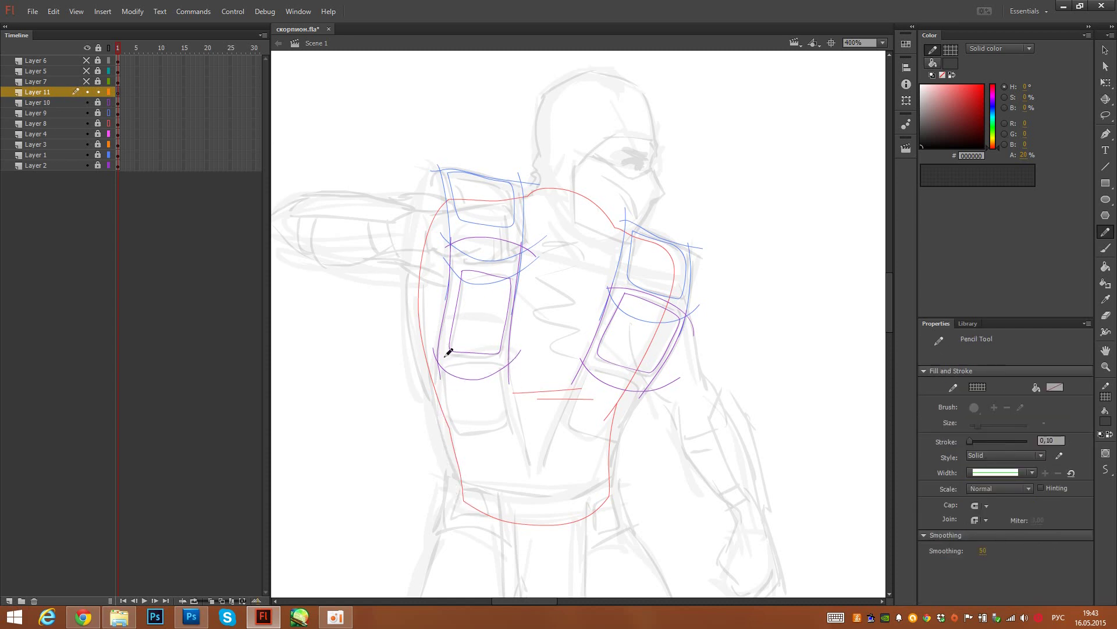
pyautogui.moveTo(444, 350)
pyautogui.mouseDown()
pyautogui.moveTo(439, 423)
pyautogui.moveTo(480, 523)
pyautogui.mouseUp()
pyautogui.hotkey('ctrl', 'z')
pyautogui.moveTo(442, 361)
pyautogui.mouseDown()
pyautogui.moveTo(441, 418)
pyautogui.moveTo(487, 517)
pyautogui.mouseUp()
pyautogui.hotkey('ctrl', 'z')
pyautogui.moveTo(511, 348); pyautogui.dragTo(547, 523)
pyautogui.moveTo(444, 361)
pyautogui.mouseDown()
pyautogui.moveTo(492, 355)
pyautogui.moveTo(520, 375)
pyautogui.mouseUp()
pyautogui.moveTo(444, 365)
pyautogui.mouseDown()
pyautogui.moveTo(459, 435)
pyautogui.moveTo(501, 431)
pyautogui.moveTo(500, 365)
pyautogui.moveTo(446, 365)
pyautogui.mouseUp()
pyautogui.moveTo(572, 366)
pyautogui.mouseDown()
pyautogui.moveTo(627, 376)
pyautogui.moveTo(648, 404)
pyautogui.mouseUp()
pyautogui.moveTo(582, 356)
pyautogui.mouseDown()
pyautogui.moveTo(662, 392)
pyautogui.moveTo(639, 398)
pyautogui.moveTo(625, 425)
pyautogui.moveTo(612, 508)
pyautogui.mouseUp()
pyautogui.moveTo(589, 351)
pyautogui.mouseDown()
pyautogui.moveTo(546, 464)
pyautogui.moveTo(543, 560)
pyautogui.mouseUp()
# Step: Add Layer 12 and trace the lower strap section on the lowered-arm side, closing it with a curved edge below the waist
pyautogui.click(9, 600)
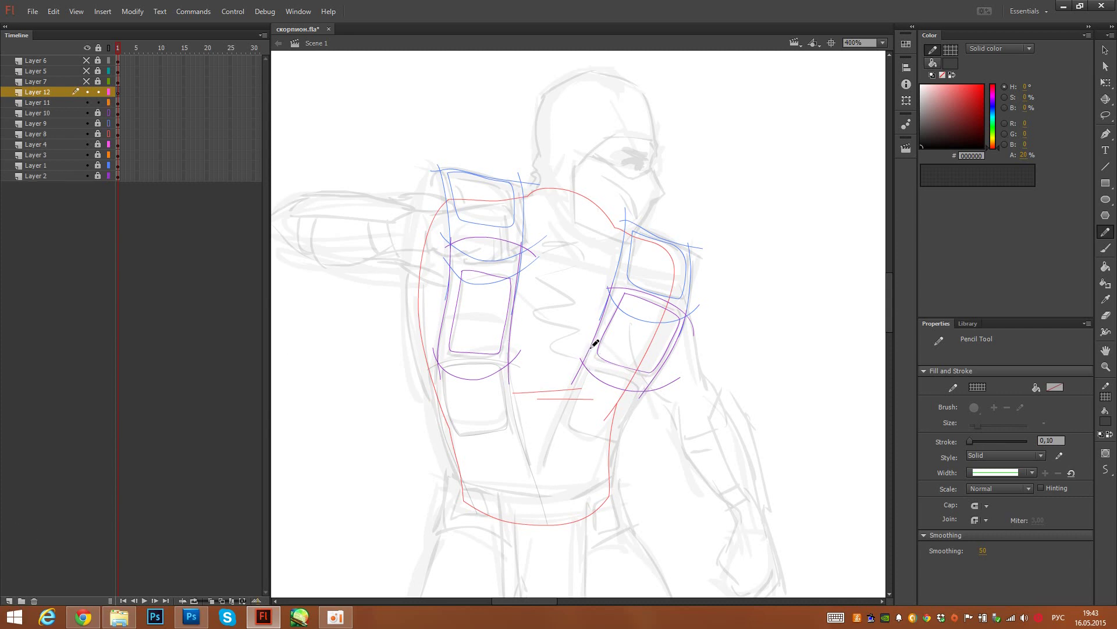
pyautogui.moveTo(588, 352)
pyautogui.mouseDown()
pyautogui.moveTo(542, 488)
pyautogui.moveTo(537, 553)
pyautogui.mouseUp()
pyautogui.moveTo(660, 368)
pyautogui.mouseDown()
pyautogui.moveTo(628, 421)
pyautogui.moveTo(603, 545)
pyautogui.mouseUp()
pyautogui.moveTo(573, 362)
pyautogui.mouseDown()
pyautogui.moveTo(666, 392)
pyautogui.moveTo(581, 386)
pyautogui.moveTo(569, 422)
pyautogui.moveTo(611, 442)
pyautogui.moveTo(635, 393)
pyautogui.moveTo(593, 366)
pyautogui.mouseUp()
pyautogui.hotkey('ctrl', 'z')
pyautogui.moveTo(526, 533); pyautogui.dragTo(621, 516)
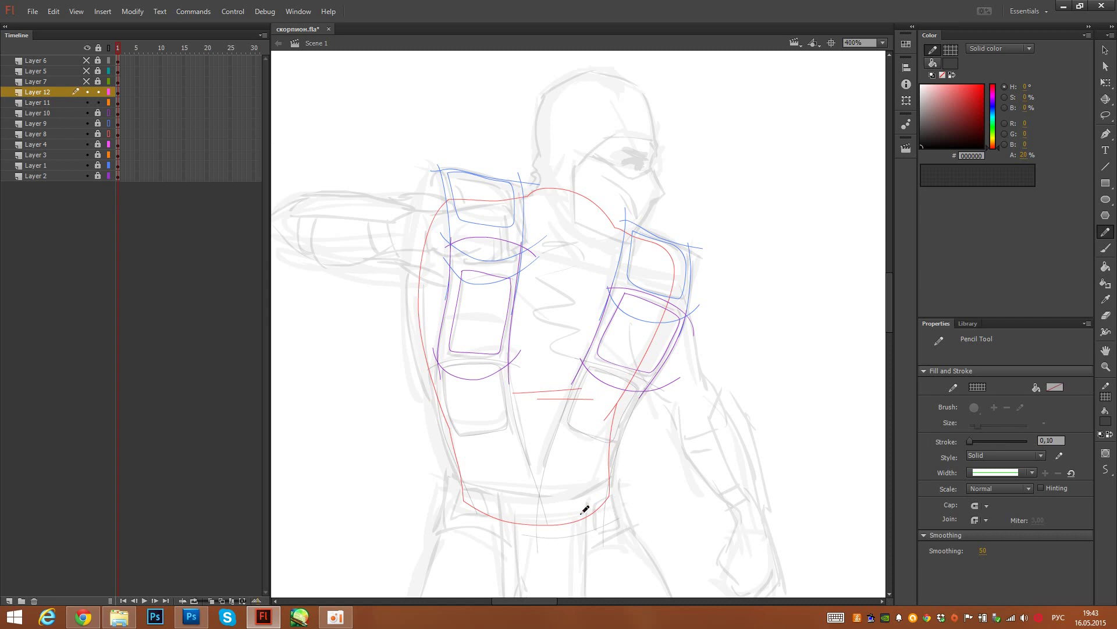
# Step: Return to Layer 11 and draw the curved bottom edge that closes the raised-arm side strap at the waist
pyautogui.keyDown('ctrl'); pyautogui.click(473, 505); pyautogui.keyUp('ctrl')
pyautogui.moveTo(462, 506); pyautogui.dragTo(560, 510)
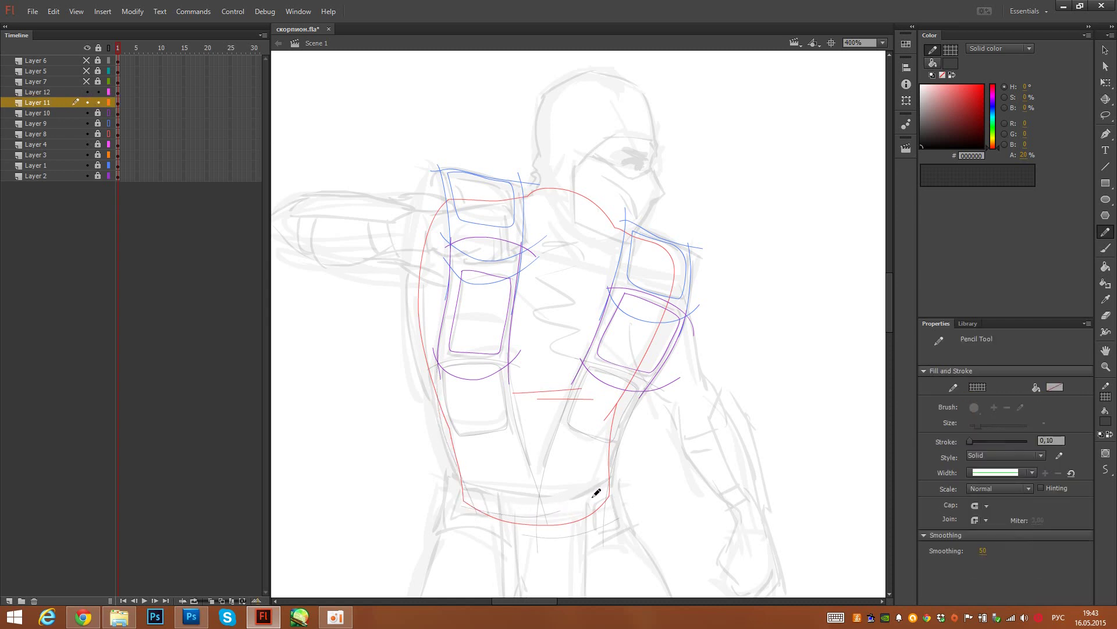
pyautogui.keyDown('ctrl'); pyautogui.click(478, 526); pyautogui.keyUp('ctrl')
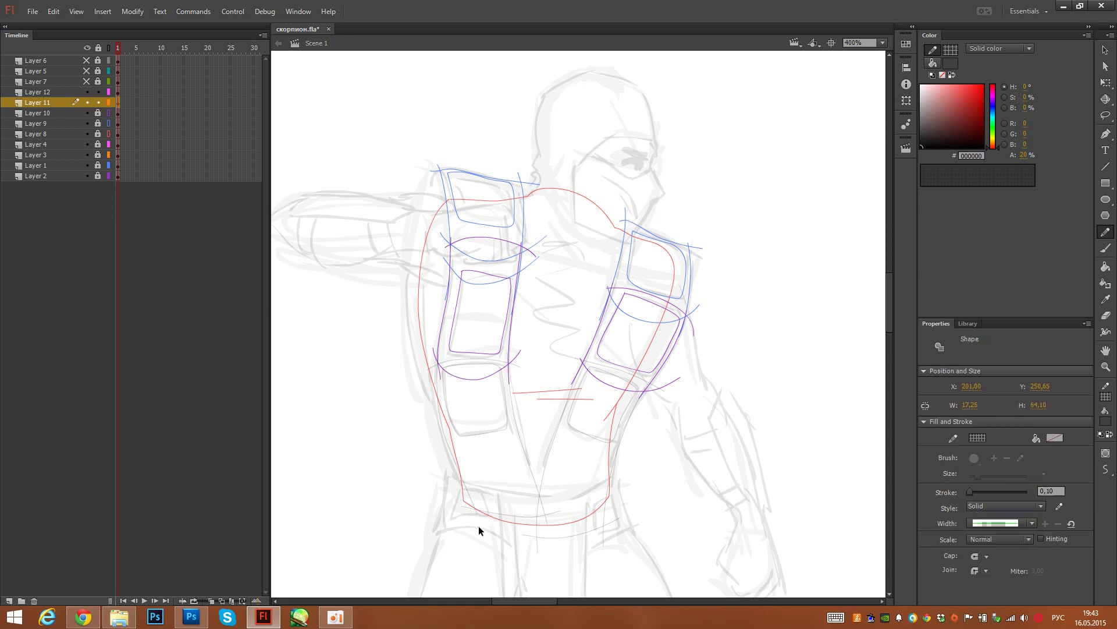
pyautogui.keyDown('ctrl'); pyautogui.click(481, 529); pyautogui.keyUp('ctrl')
pyautogui.moveTo(478, 513)
pyautogui.mouseDown()
pyautogui.moveTo(479, 530)
pyautogui.moveTo(471, 515)
pyautogui.moveTo(560, 517)
pyautogui.mouseUp()
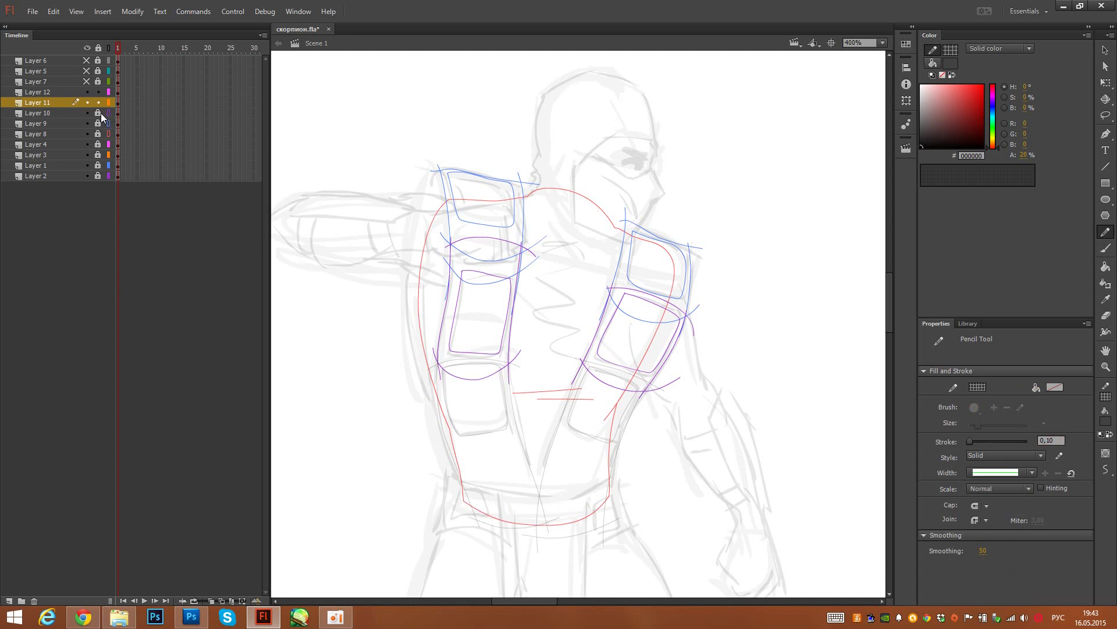
# Step: Unlock Layers 8, 9 and 10, show them with solid fills again, and save the file
pyautogui.moveTo(99, 113); pyautogui.dragTo(108, 134)
pyautogui.moveTo(404, 137); pyautogui.dragTo(415, 146)
pyautogui.hotkey('ctrl', 's')
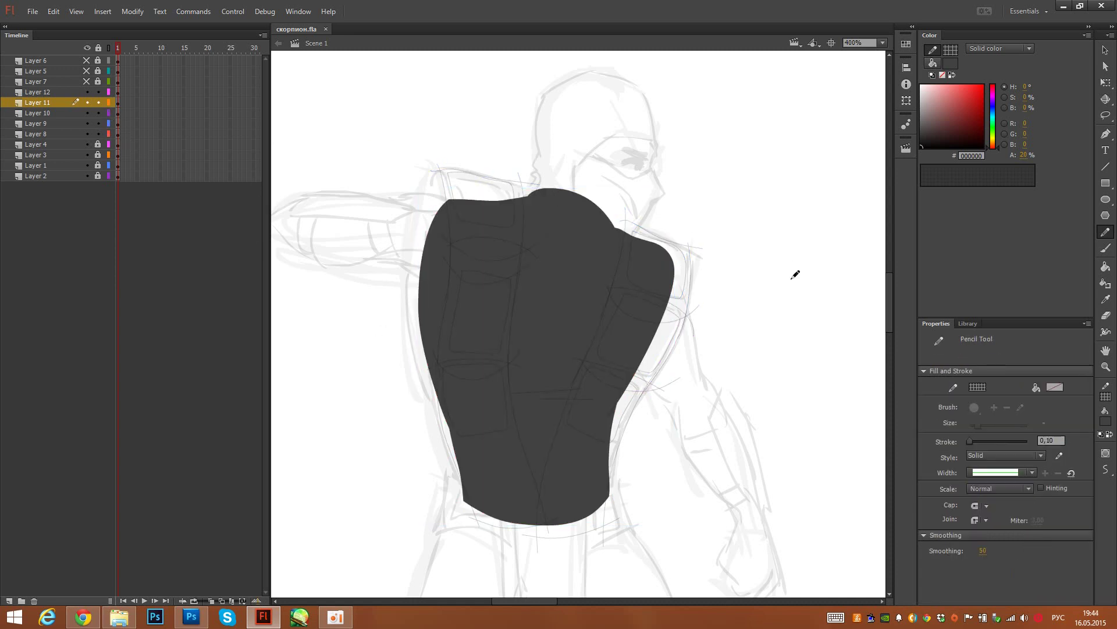
# Step: Sample the vest's yellow from the reference picture for the fill colour and lock Layer 8
pyautogui.moveTo(768, 296); pyautogui.dragTo(386, 285)
pyautogui.moveTo(802, 314)
pyautogui.mouseDown()
pyautogui.moveTo(567, 325)
pyautogui.moveTo(603, 324)
pyautogui.moveTo(617, 356)
pyautogui.moveTo(793, 372)
pyautogui.moveTo(442, 354)
pyautogui.moveTo(701, 348)
pyautogui.mouseUp()
pyautogui.press('k')
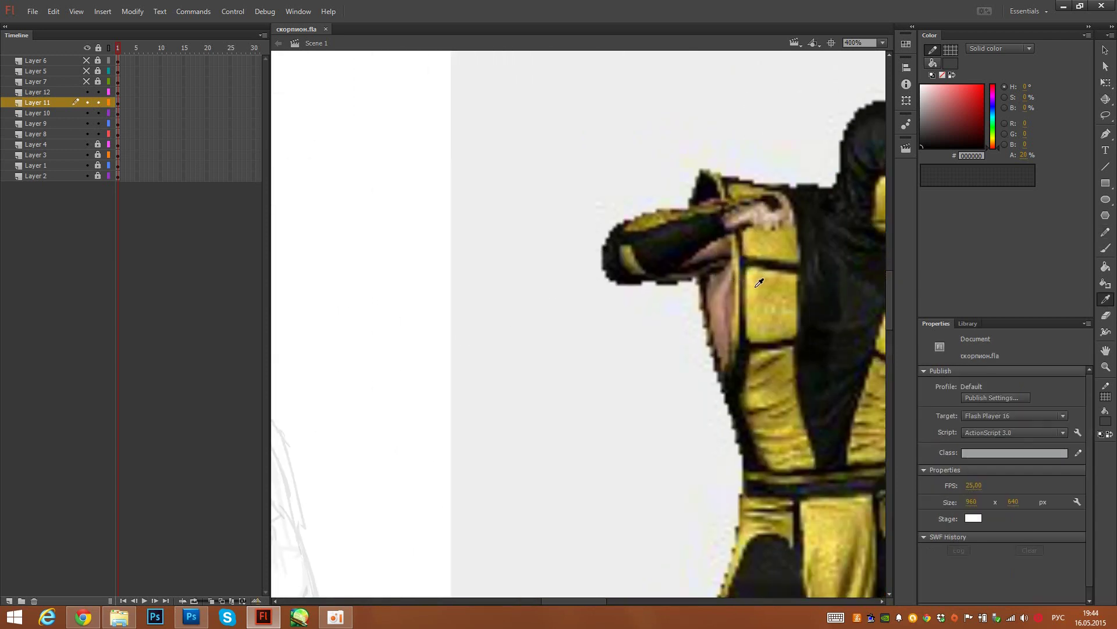
pyautogui.hscroll(-10, 643, 329)
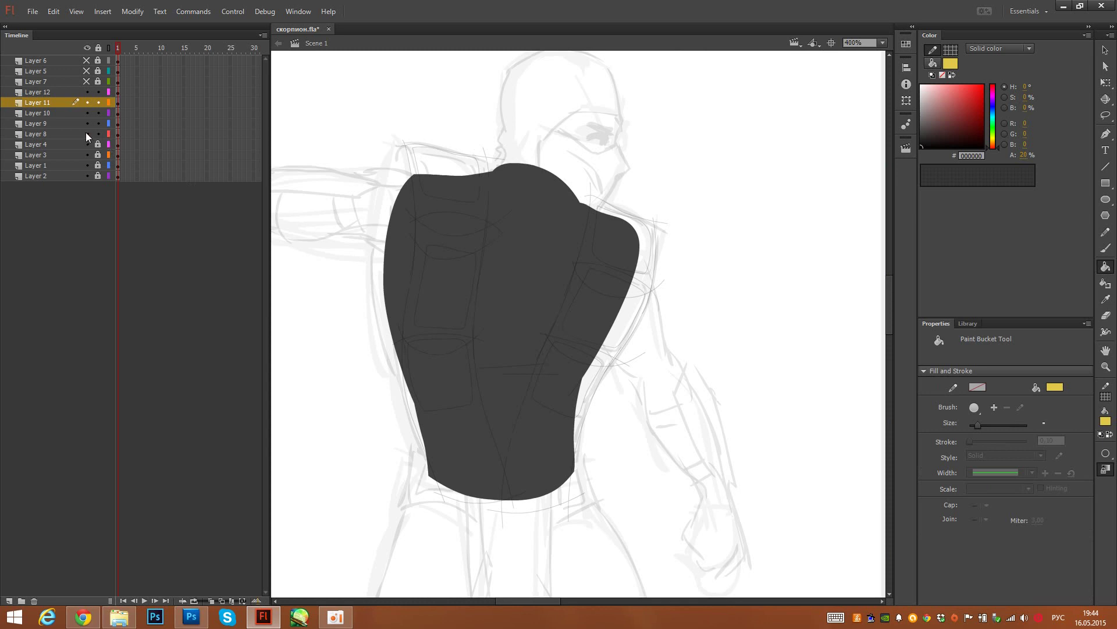
pyautogui.click(88, 134)
pyautogui.click(87, 134)
pyautogui.click(98, 134)
# Step: Fill all six inner panels of the two vest straps with the sampled yellow
pyautogui.click(447, 291)
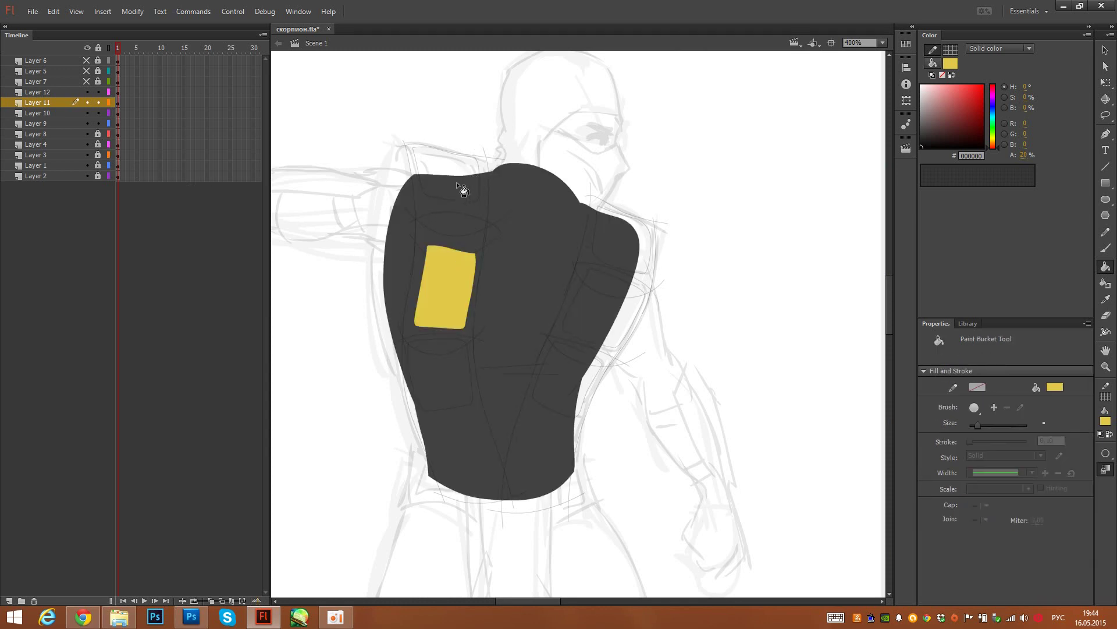
pyautogui.click(456, 181)
pyautogui.click(457, 379)
pyautogui.click(561, 389)
pyautogui.click(600, 324)
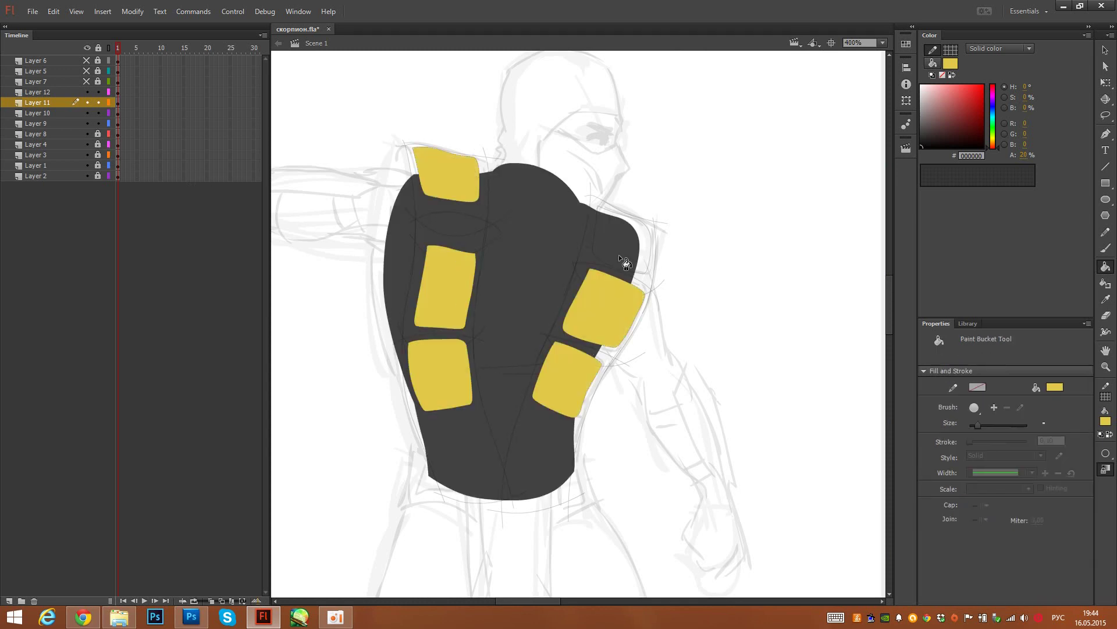
pyautogui.click(621, 257)
# Step: Sample the torso's dark grey and darken the fill colour to #202020
pyautogui.moveTo(771, 327); pyautogui.dragTo(483, 332)
pyautogui.moveTo(772, 344)
pyautogui.mouseDown()
pyautogui.moveTo(557, 322)
pyautogui.moveTo(884, 251)
pyautogui.mouseUp()
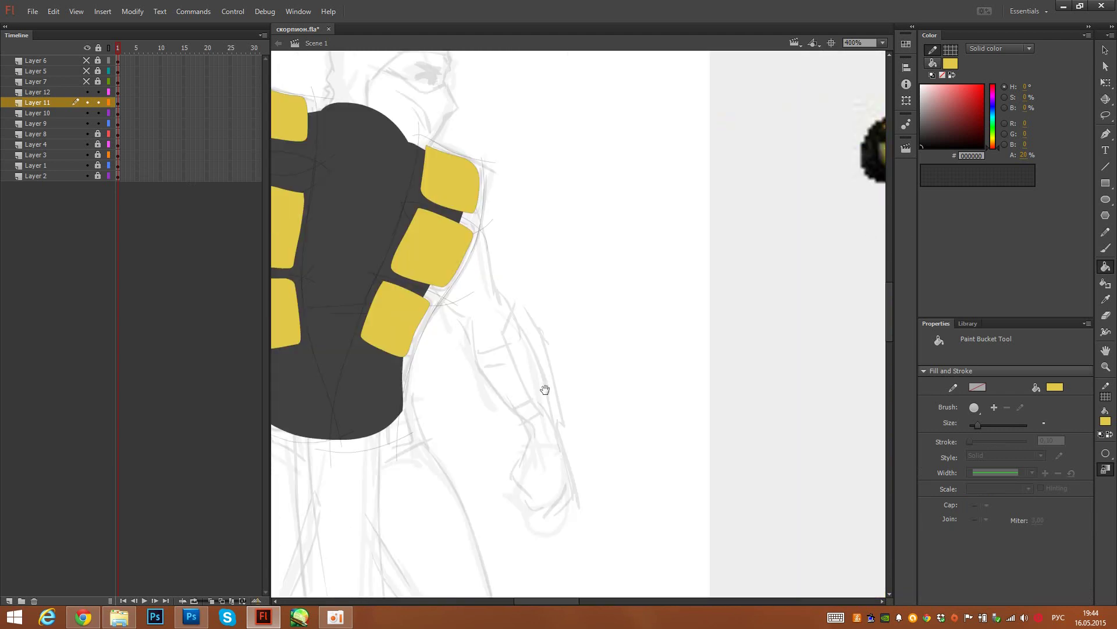
pyautogui.moveTo(546, 391)
pyautogui.mouseDown()
pyautogui.moveTo(783, 442)
pyautogui.moveTo(528, 430)
pyautogui.mouseUp()
pyautogui.click(949, 63)
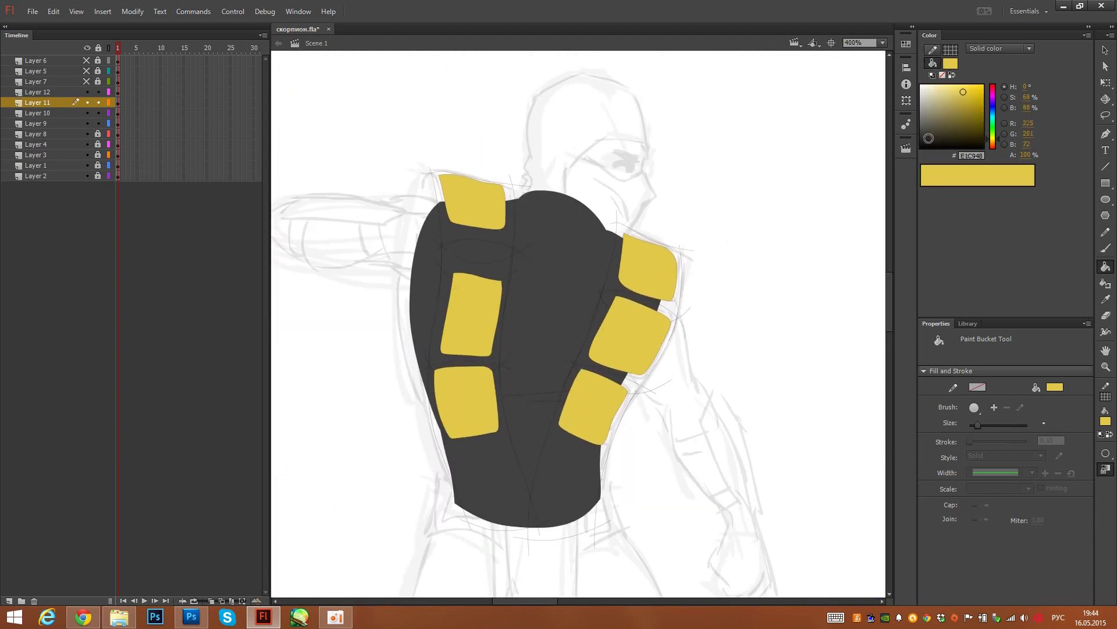
pyautogui.press('i')
pyautogui.click(596, 275)
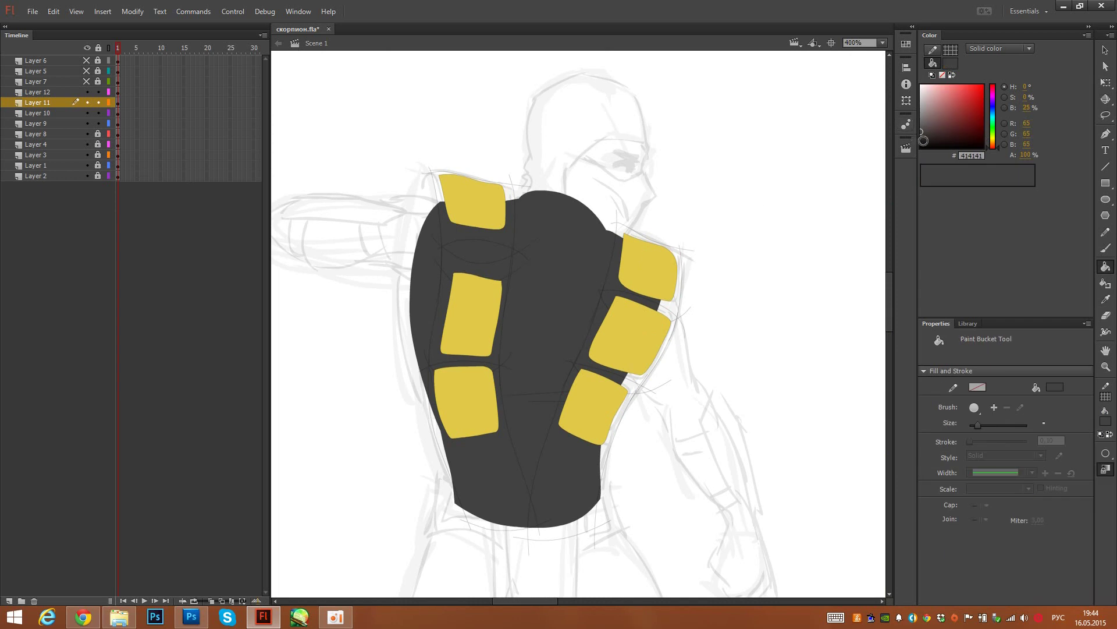
# Step: Fill the strap areas around the yellow panels on both sides with #202020
pyautogui.click(460, 256)
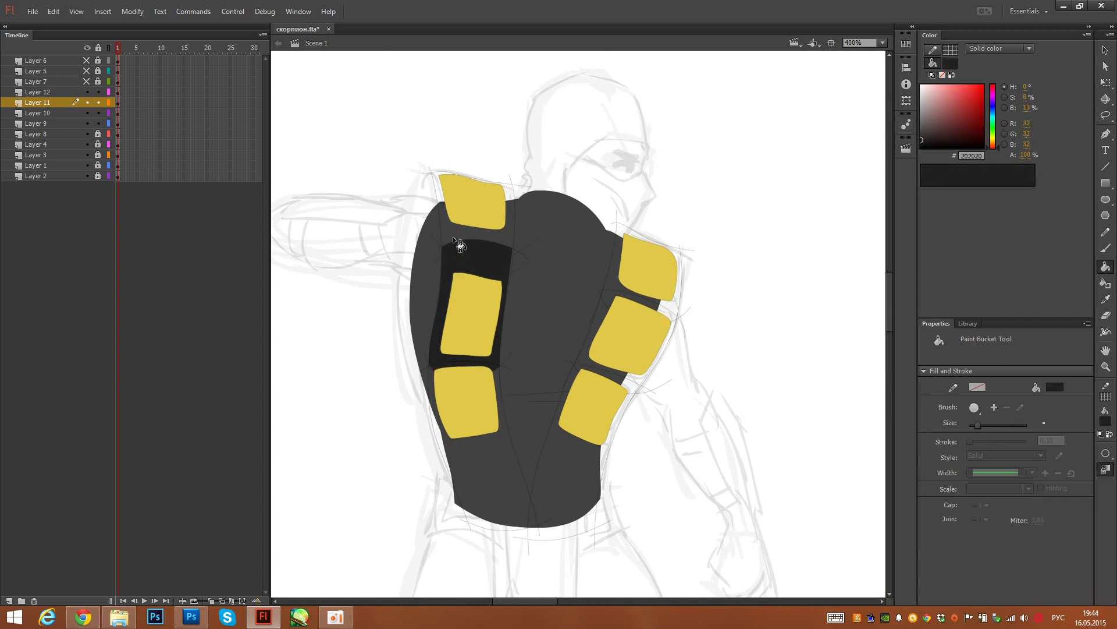
pyautogui.click(450, 234)
pyautogui.click(483, 459)
pyautogui.click(567, 470)
pyautogui.click(589, 359)
pyautogui.click(603, 318)
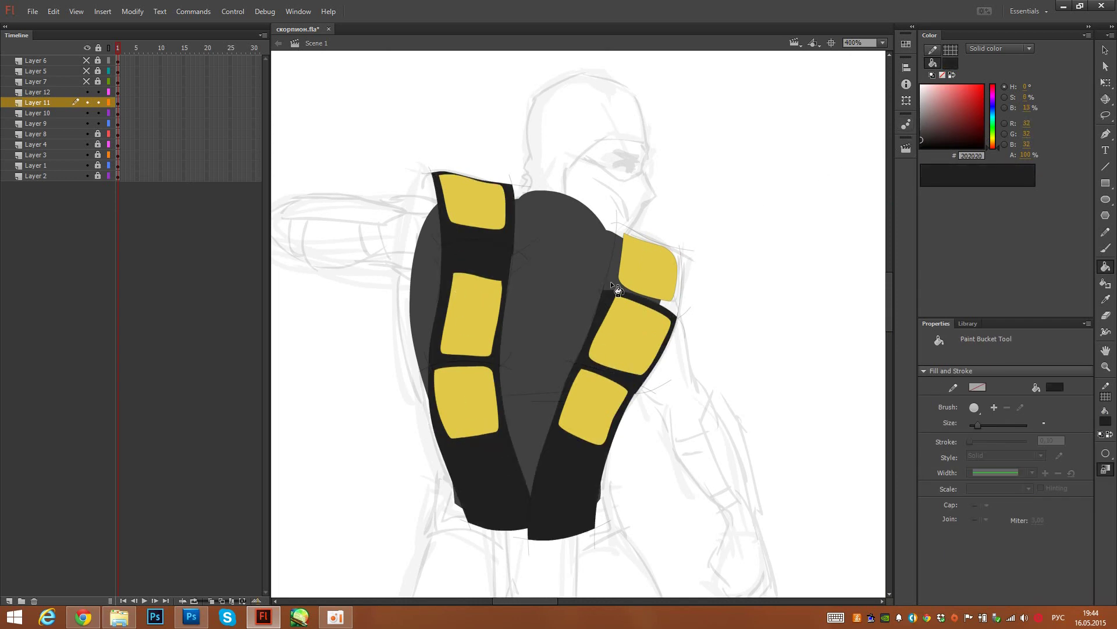
pyautogui.click(611, 281)
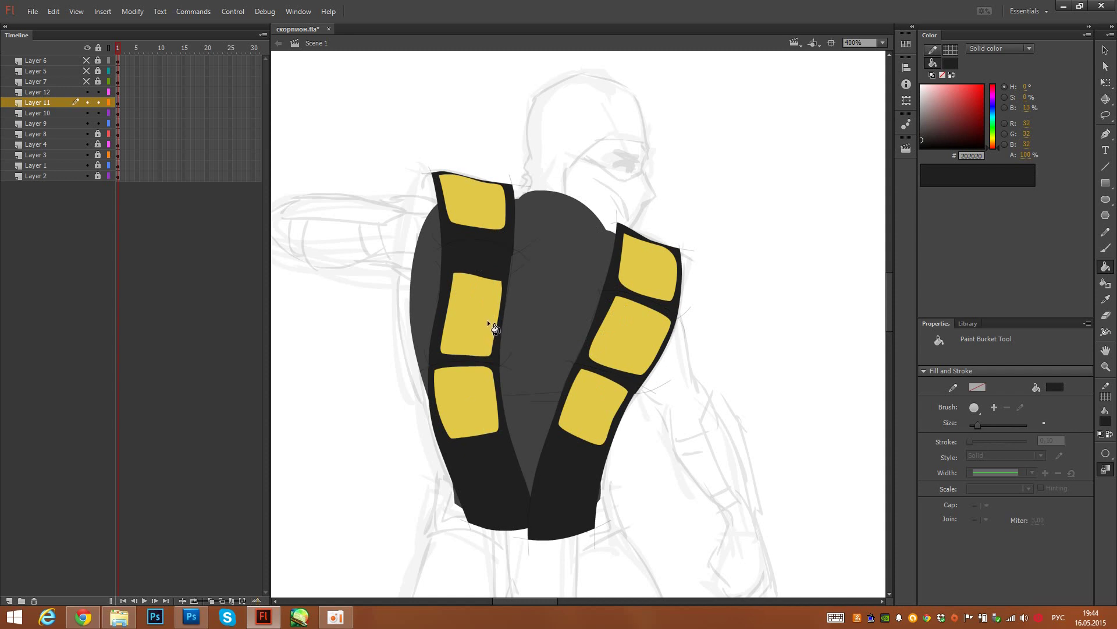
# Step: Move the middle yellow panel of the raised-arm side strap slightly upward and deselect it
pyautogui.press('v')
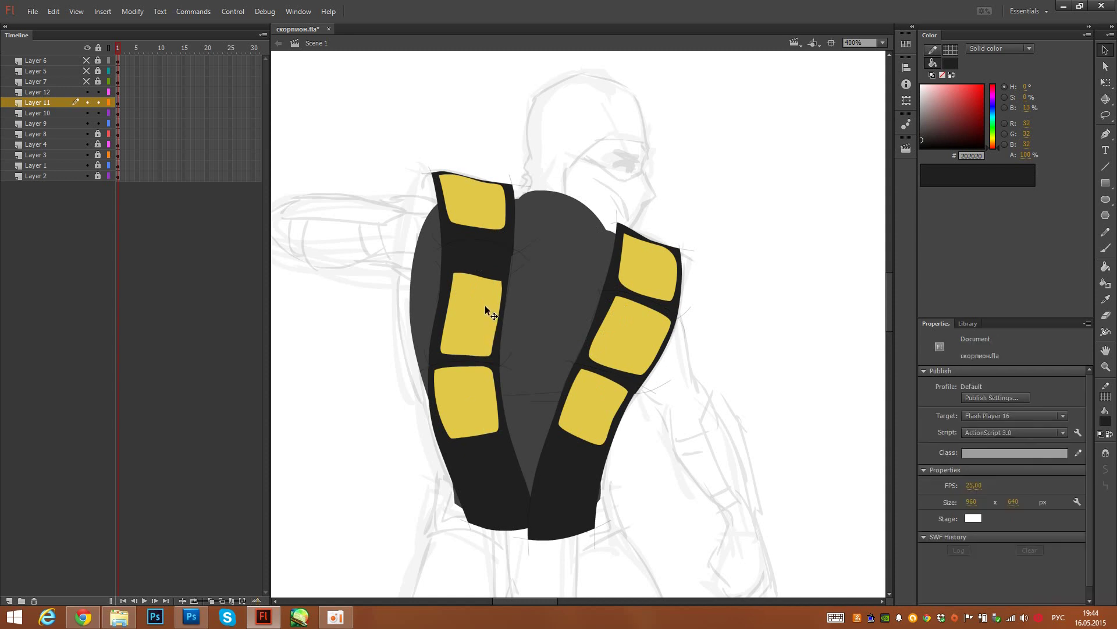
pyautogui.click(485, 309)
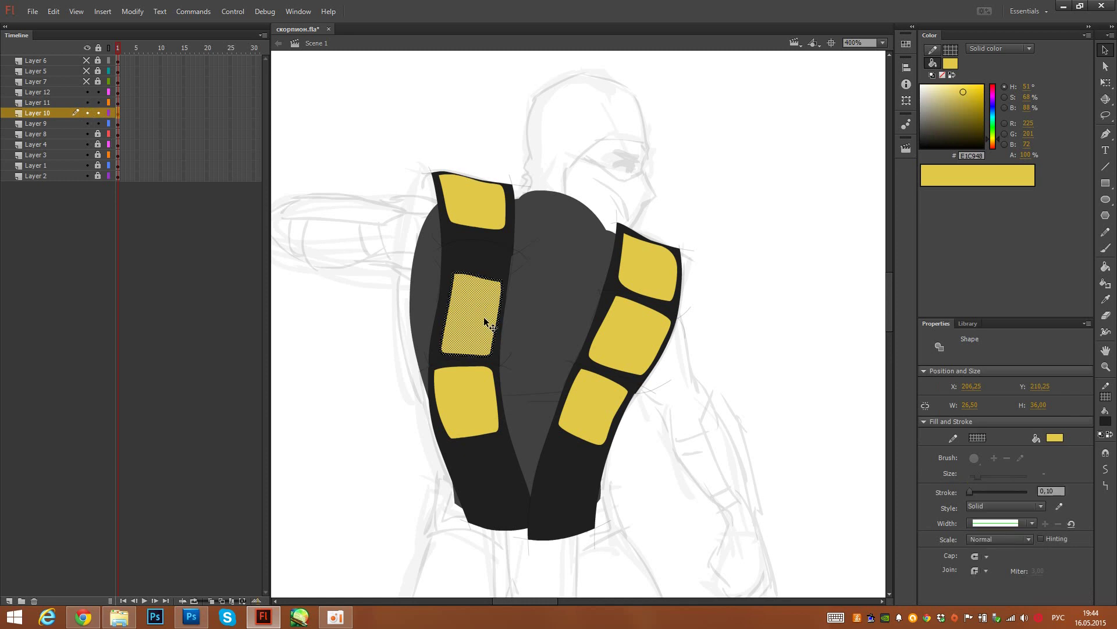
pyautogui.moveTo(485, 315); pyautogui.dragTo(484, 298)
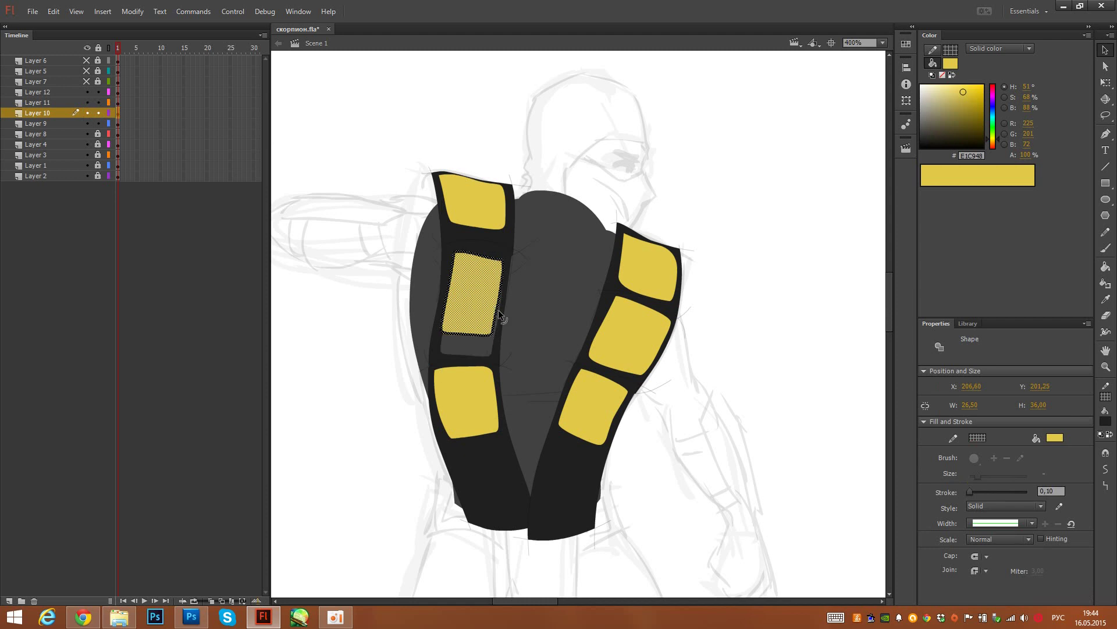
pyautogui.click(527, 344)
# Step: Sample the strap's #202020 colour and fill the gap left below the moved yellow panel
pyautogui.press('i')
pyautogui.click(501, 355)
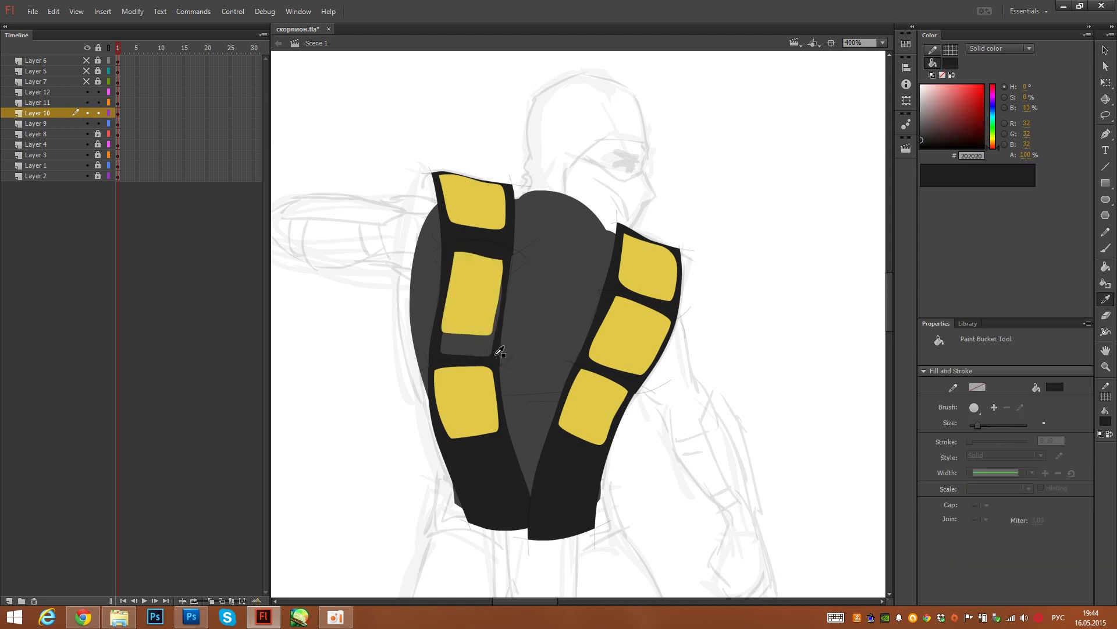
pyautogui.click(487, 349)
pyautogui.press('v')
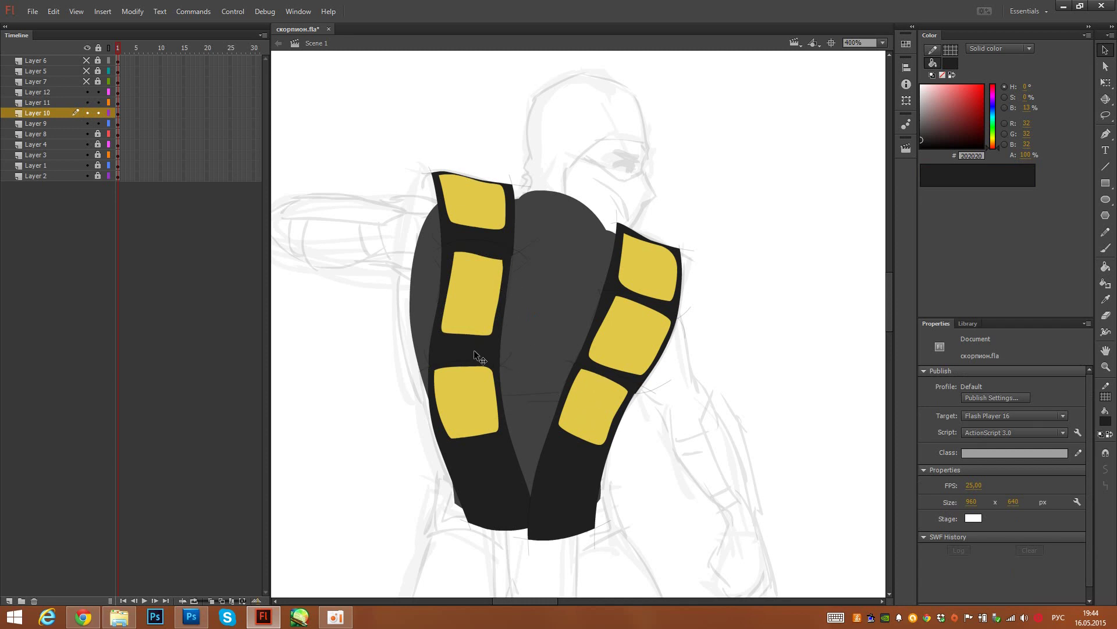
# Step: Stretch the lower segment of the raised-arm side strap upward to narrow the gap under the middle yellow panel
pyautogui.click(491, 464)
pyautogui.keyDown('shift'); pyautogui.click(478, 402); pyautogui.keyUp('shift')
pyautogui.press('q')
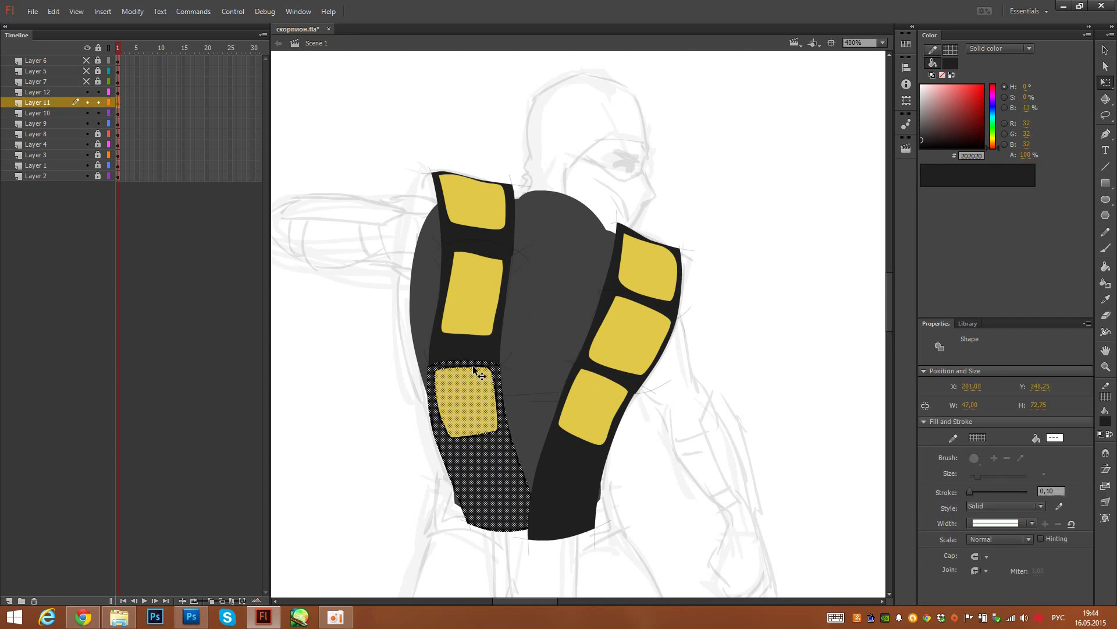
pyautogui.moveTo(483, 360); pyautogui.dragTo(484, 344)
pyautogui.click(381, 397)
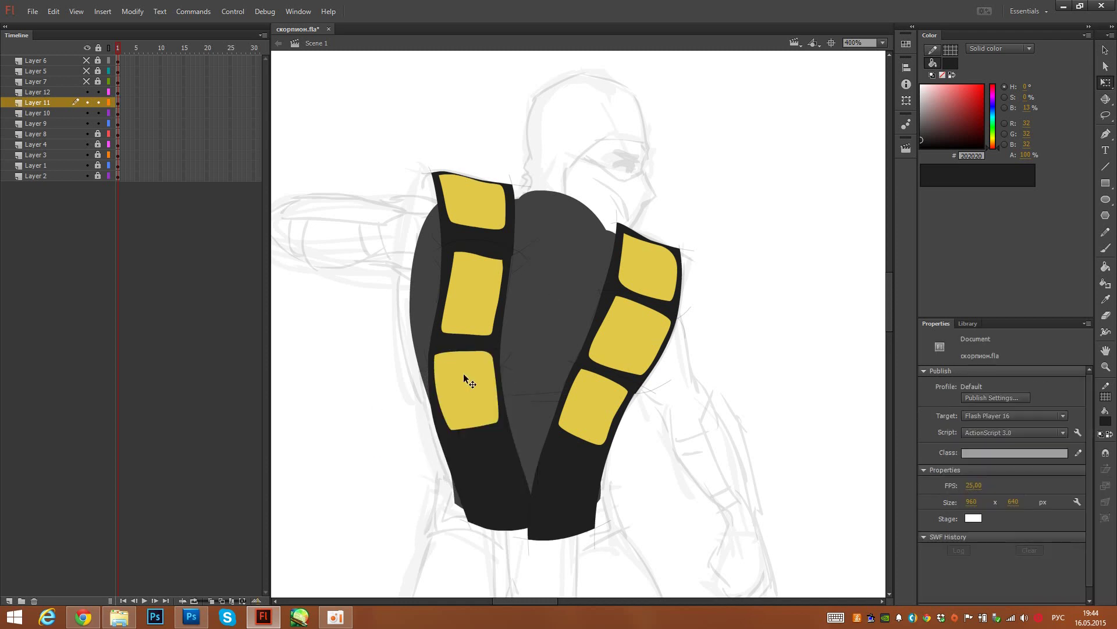
pyautogui.moveTo(399, 367)
pyautogui.mouseDown()
pyautogui.moveTo(429, 375)
pyautogui.moveTo(403, 356)
pyautogui.mouseUp()
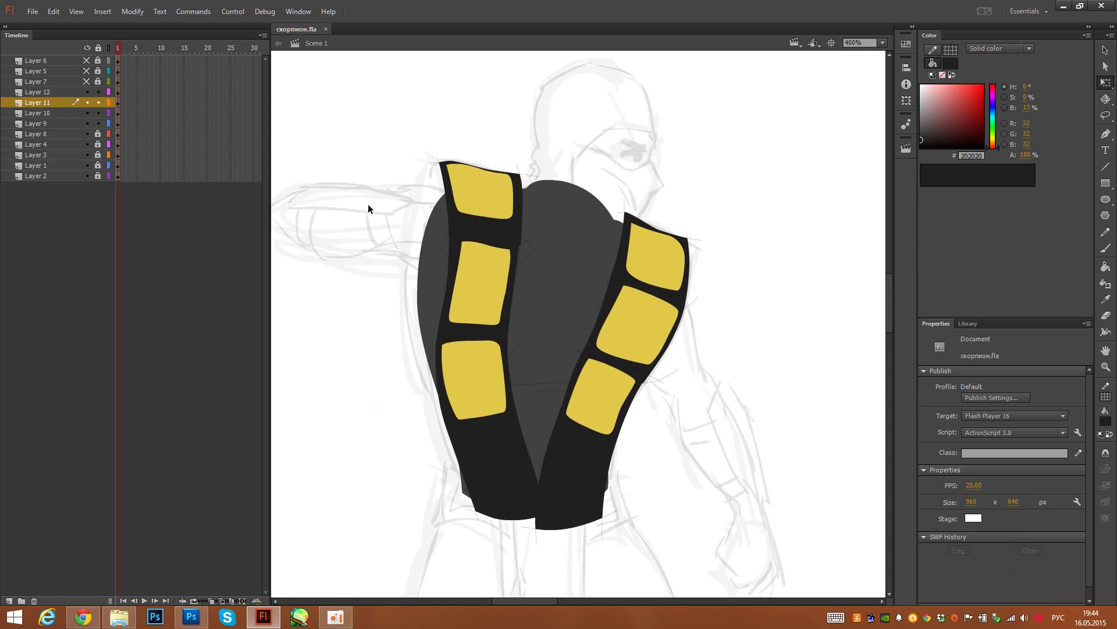
# Step: Hide Layers 10 to 12 and delete the curved stray line below the raised-arm side top strap segment
pyautogui.moveTo(85, 113); pyautogui.dragTo(87, 92)
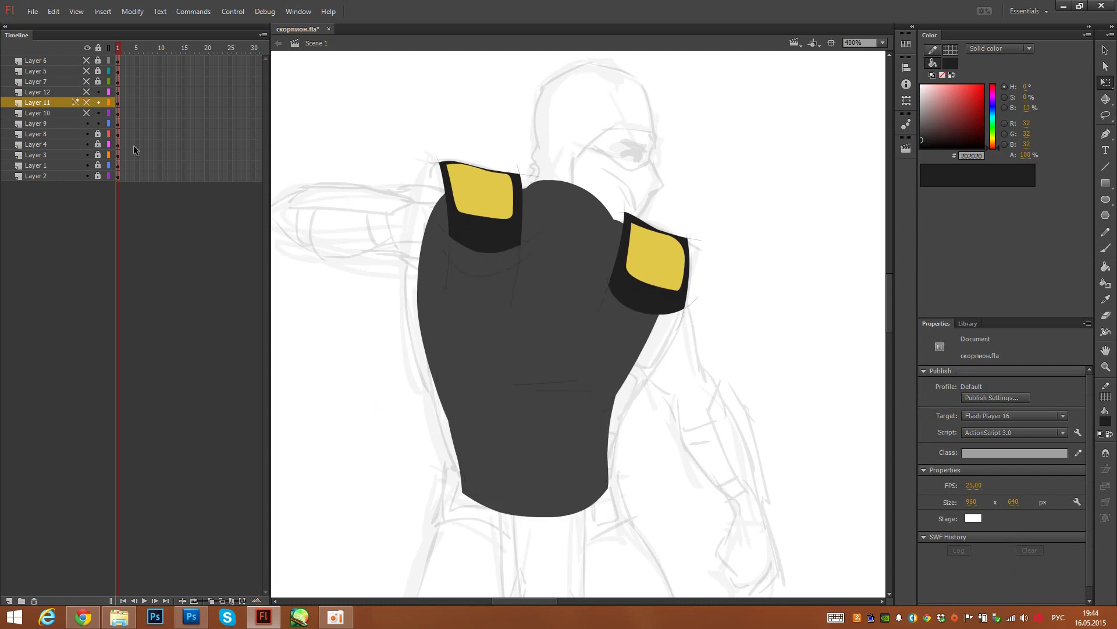
pyautogui.click(497, 272)
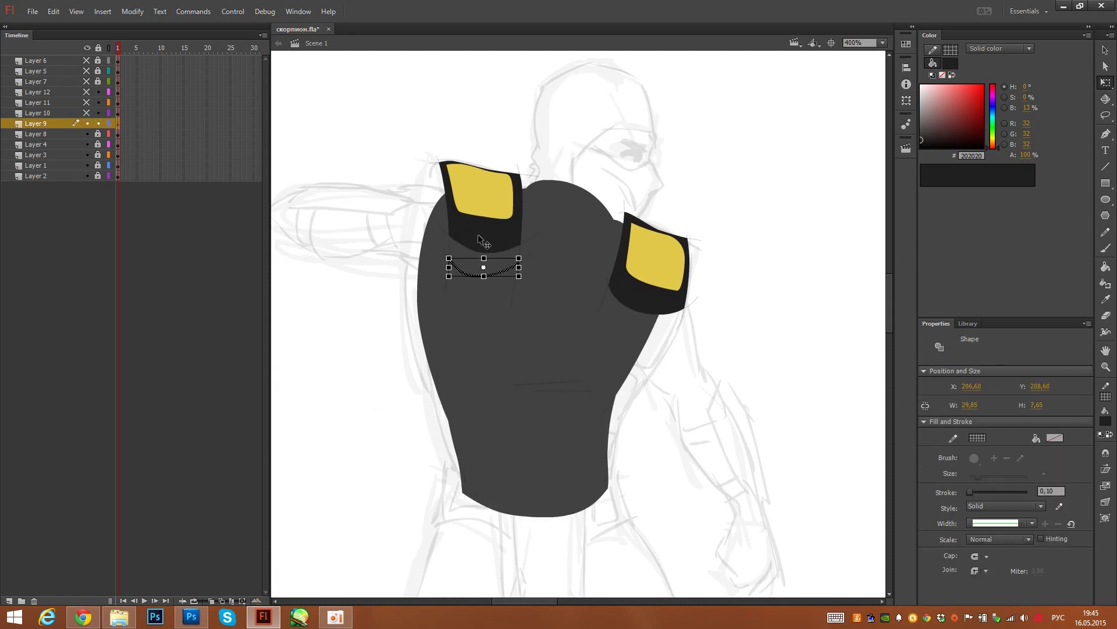
pyautogui.click(490, 250)
pyautogui.click(477, 250)
pyautogui.press('Delete')
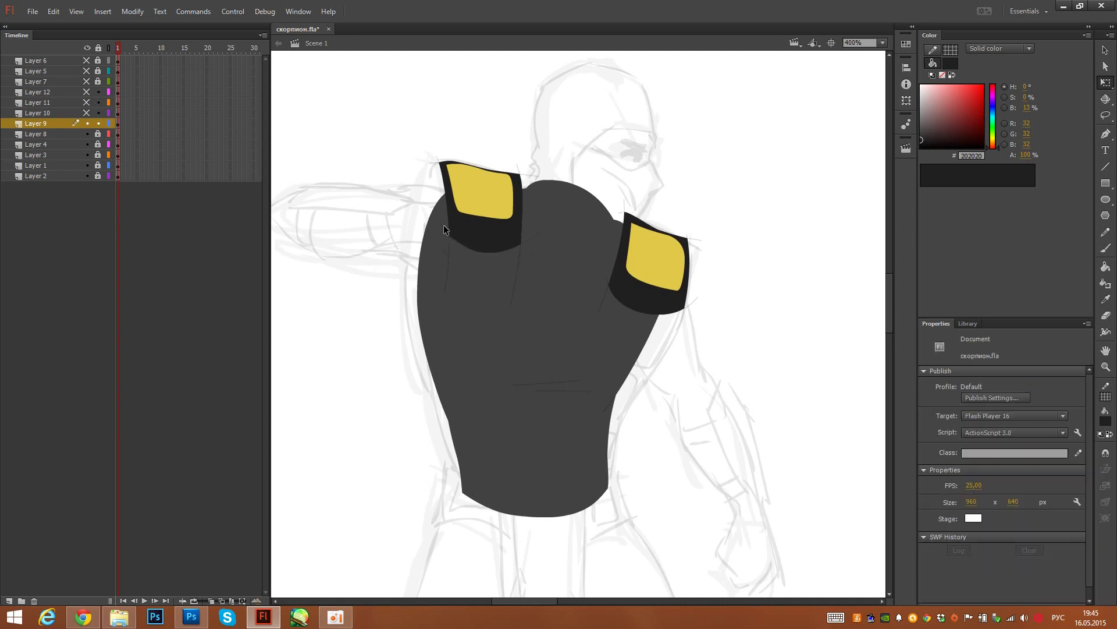
# Step: Delete the leftover line ends along the sides and upper corners of the raised-arm side top strap segment
pyautogui.click(445, 232)
pyautogui.press('Delete')
pyautogui.click(449, 253)
pyautogui.click(452, 278)
pyautogui.click(520, 248)
pyautogui.press('Delete')
pyautogui.click(526, 175)
pyautogui.press('Delete')
pyautogui.click(517, 168)
pyautogui.press('Delete')
pyautogui.click(437, 182)
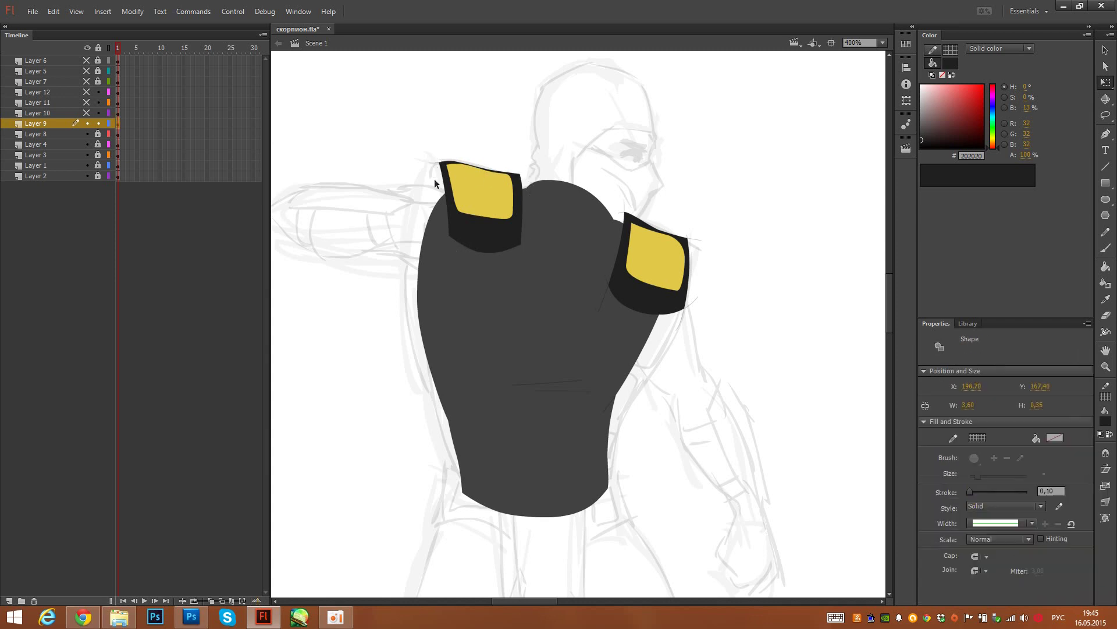
pyautogui.press('Delete')
pyautogui.moveTo(407, 128); pyautogui.dragTo(555, 138)
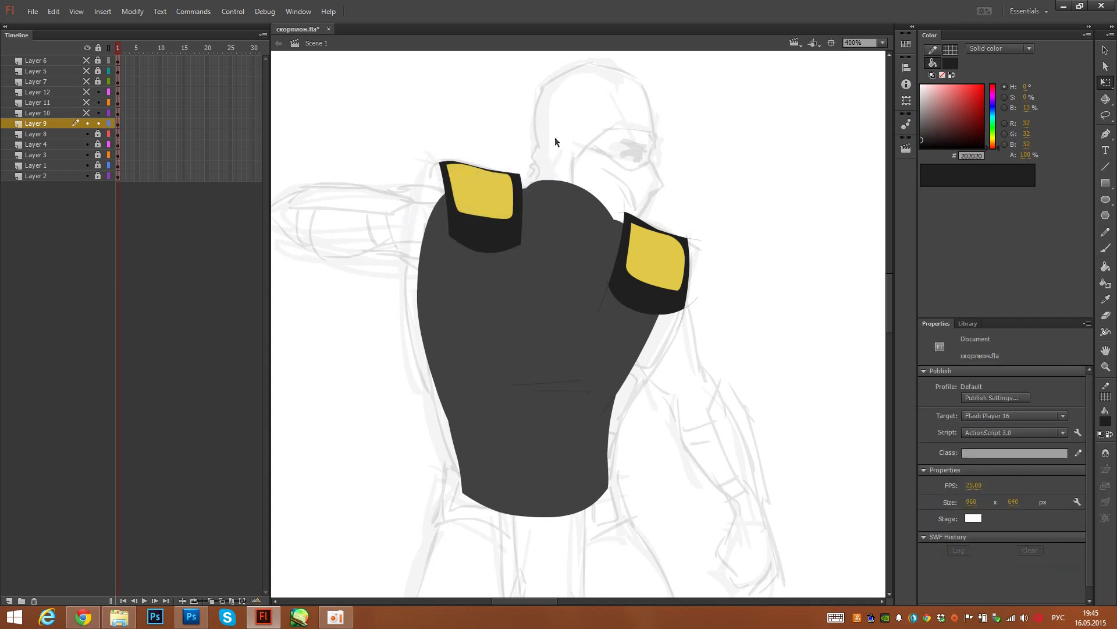
# Step: Delete the leftover line ends around the lowered-arm side top strap segment on Layer 9
pyautogui.click(624, 211)
pyautogui.press('Delete')
pyautogui.click(605, 300)
pyautogui.press('Delete')
pyautogui.click(694, 302)
pyautogui.press('Delete')
pyautogui.click(682, 316)
pyautogui.press('Delete')
pyautogui.press('Delete')
pyautogui.click(687, 233)
pyautogui.press('Delete')
# Step: Isolate Layer 10, delete the stray lines around the raised-arm side middle strap segment and trim its lower edge
pyautogui.click(86, 114)
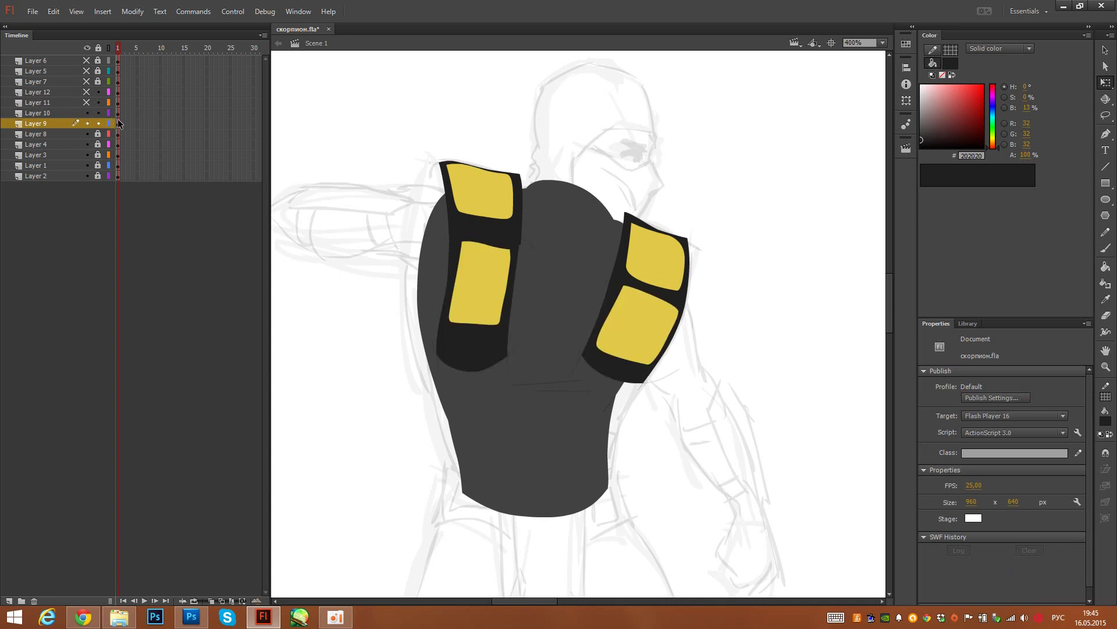
pyautogui.click(88, 122)
pyautogui.click(517, 239)
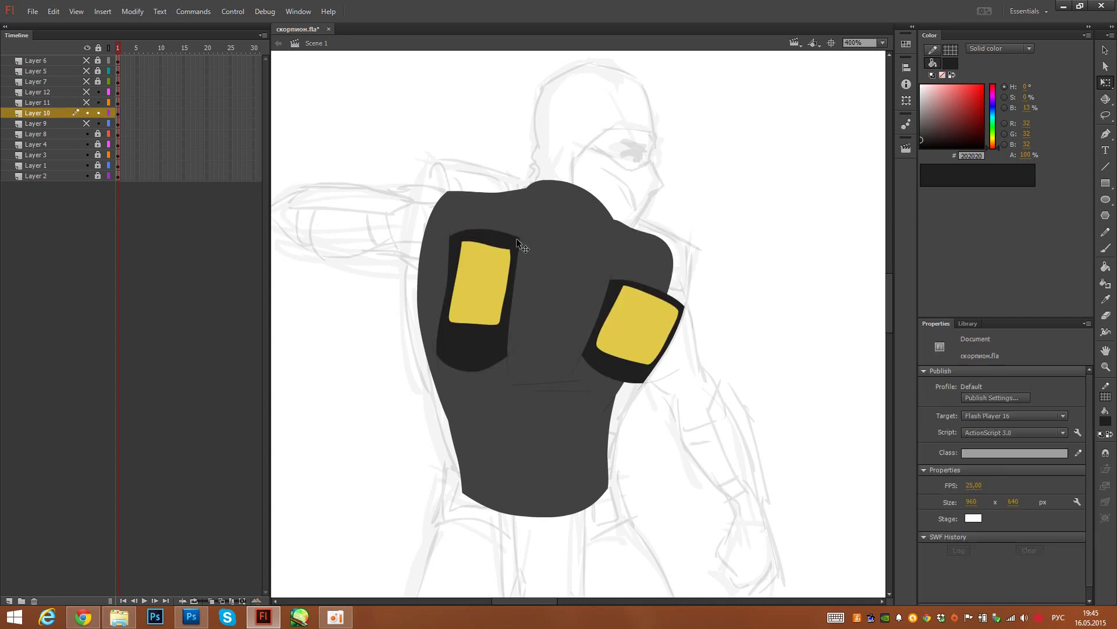
pyautogui.click(446, 236)
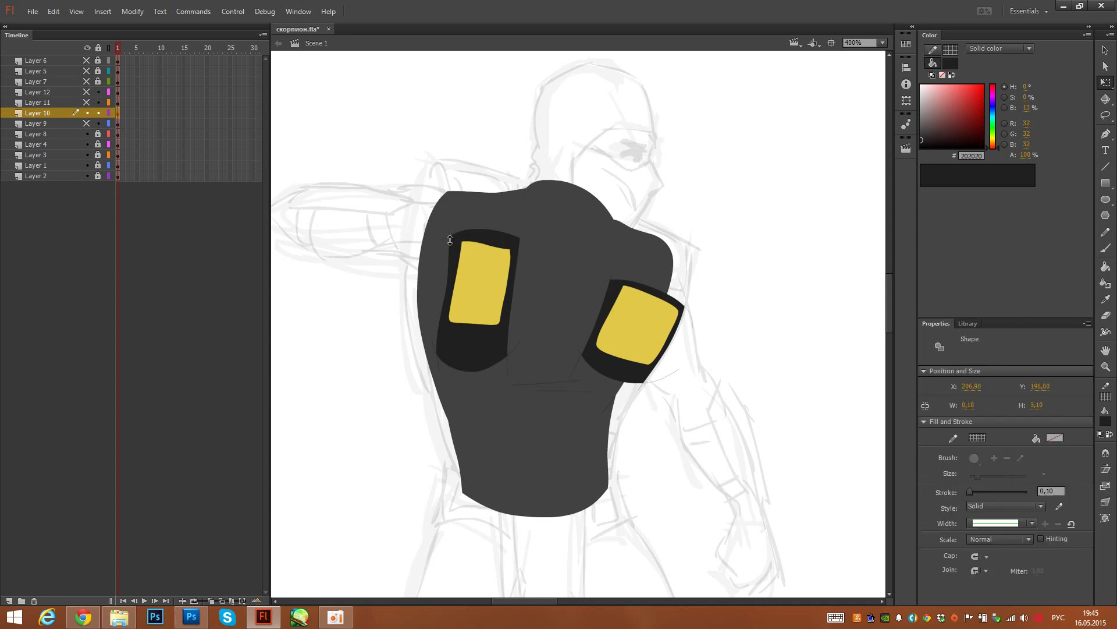
pyautogui.press('Delete')
pyautogui.click(436, 355)
pyautogui.press('Delete')
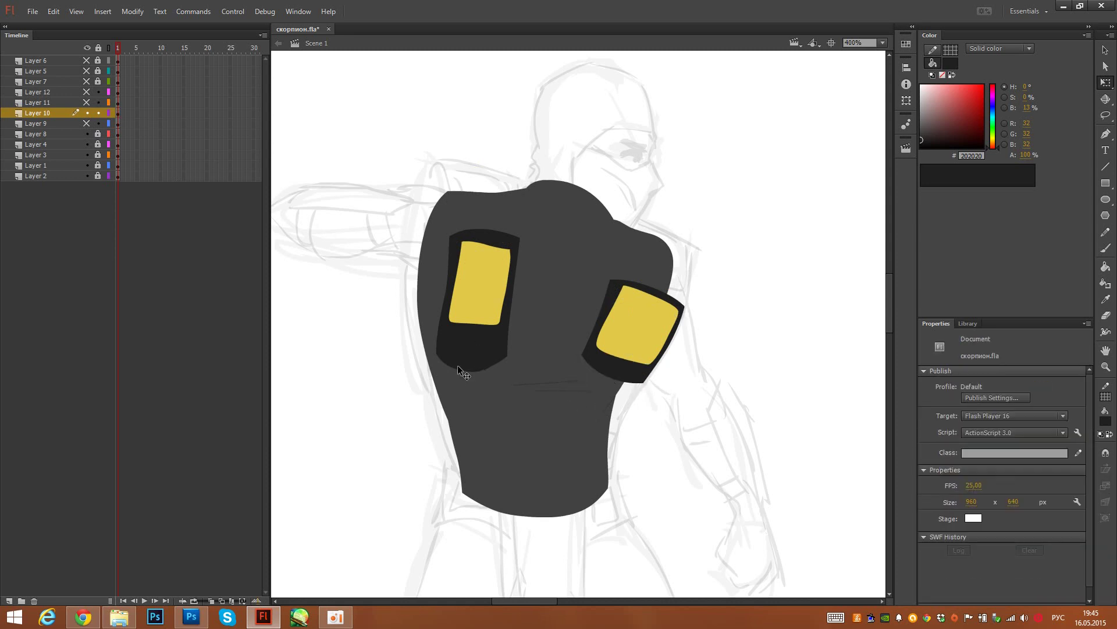
pyautogui.moveTo(398, 420); pyautogui.dragTo(505, 344)
pyautogui.press('Delete')
# Step: Isolate Layer 11 and delete the stray line ends around the raised-arm side lower strap segment
pyautogui.click(87, 102)
pyautogui.click(119, 102)
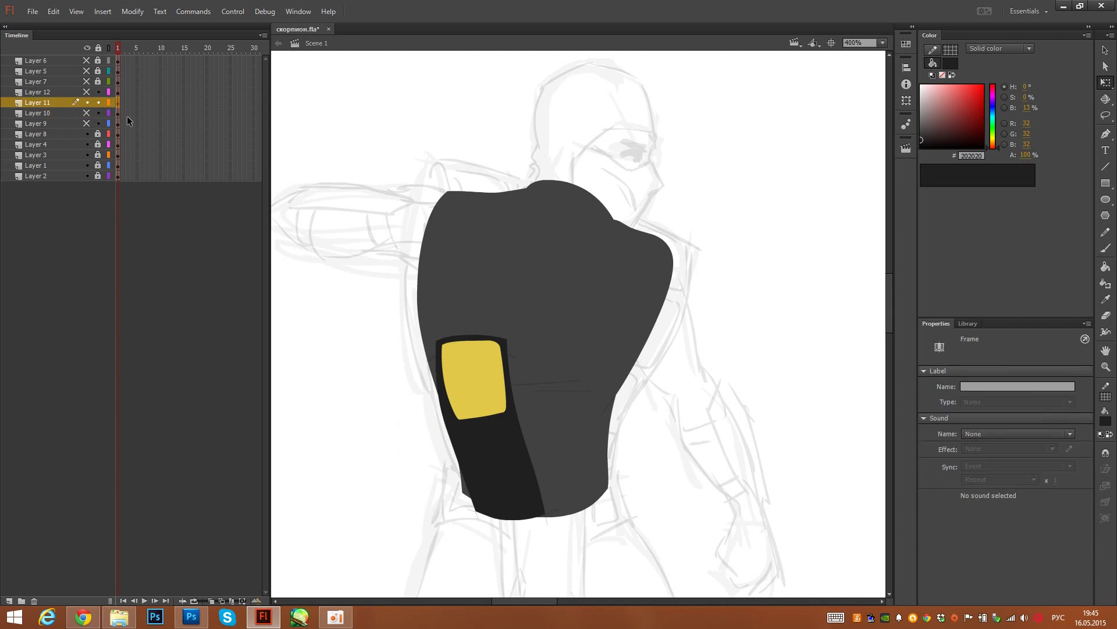
pyautogui.click(337, 345)
pyautogui.click(504, 354)
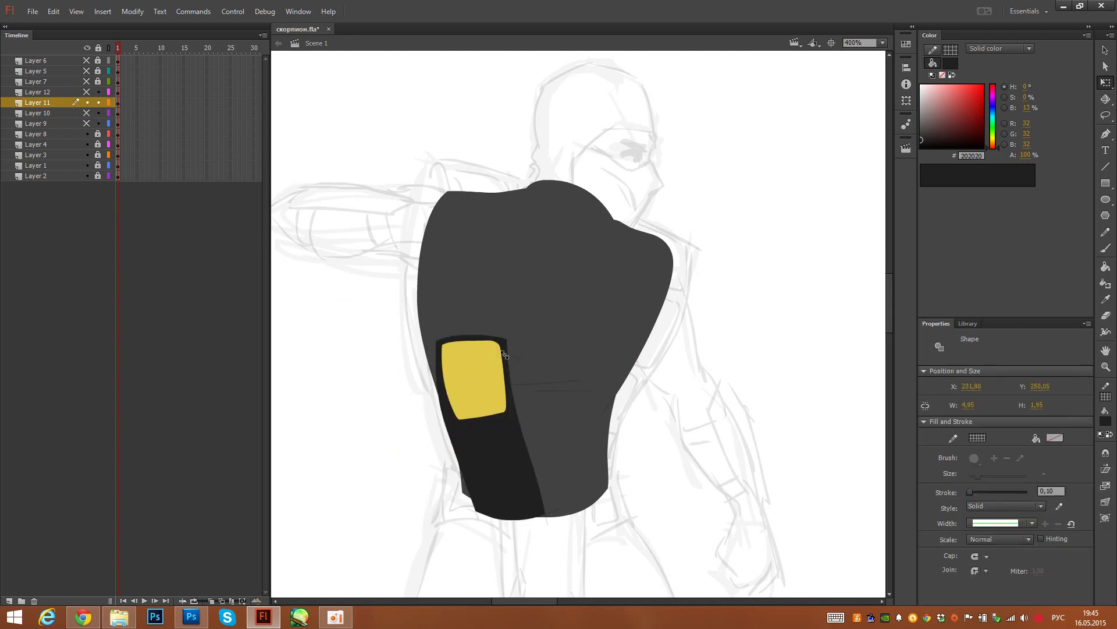
pyautogui.press('Delete')
pyautogui.click(476, 515)
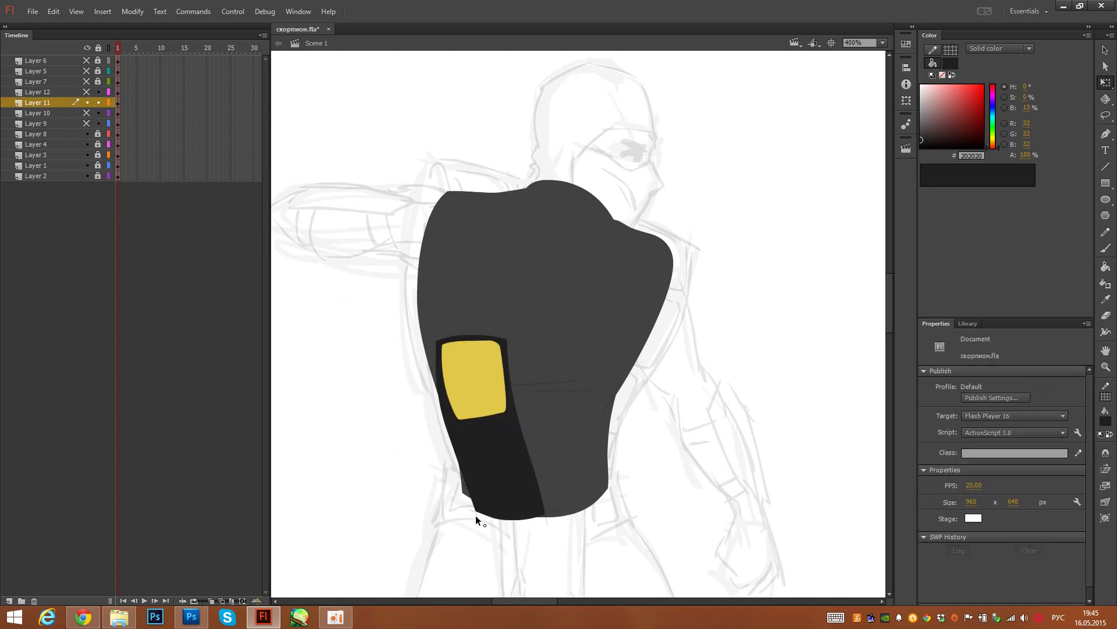
pyautogui.press('Delete')
pyautogui.click(547, 520)
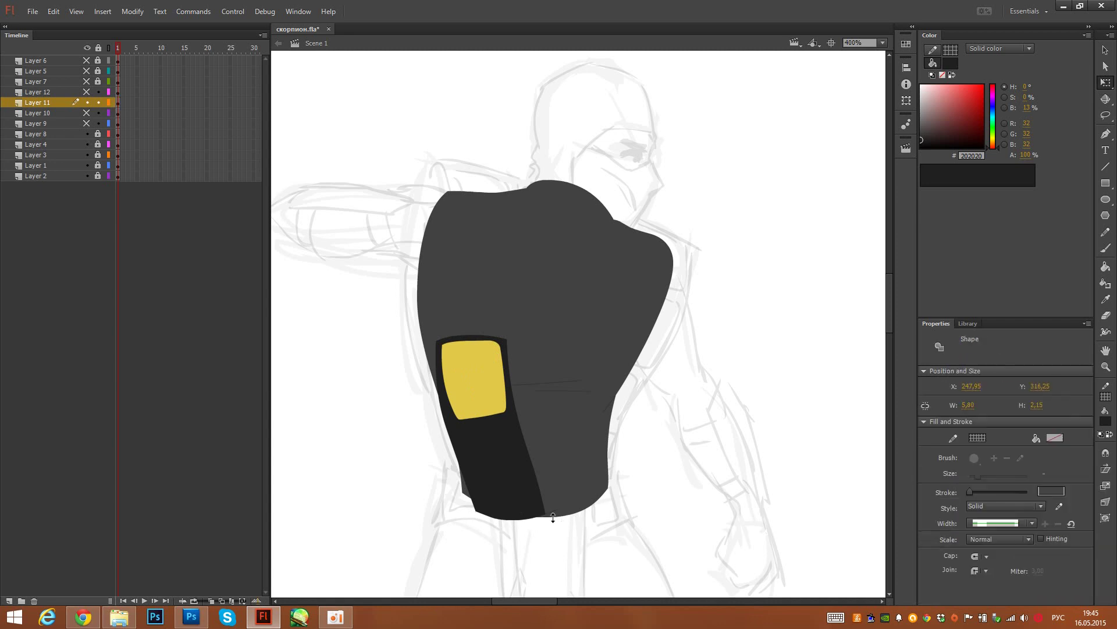
# Step: Show Layer 12, delete the stray line ends around its lower strap segment, and make all strap layers visible again
pyautogui.click(86, 92)
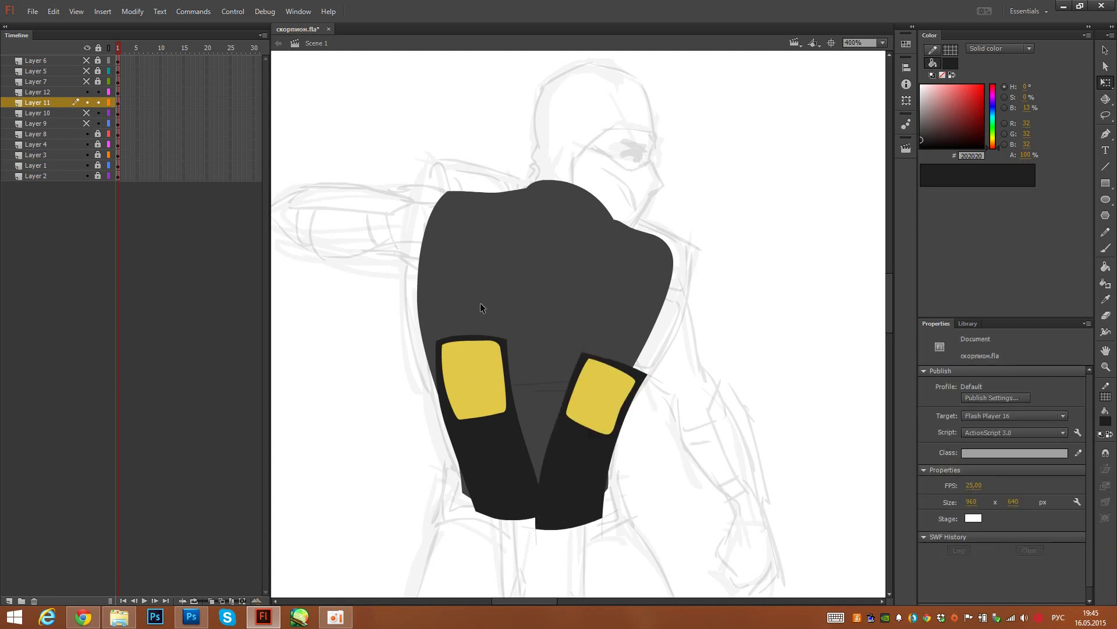
pyautogui.click(582, 356)
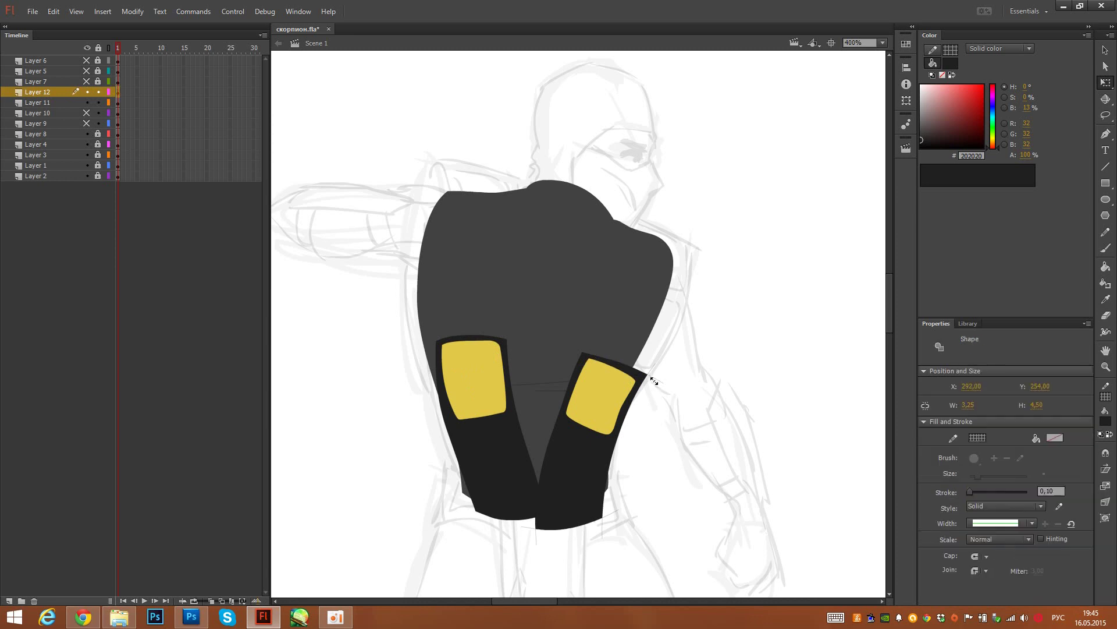
pyautogui.click(625, 494)
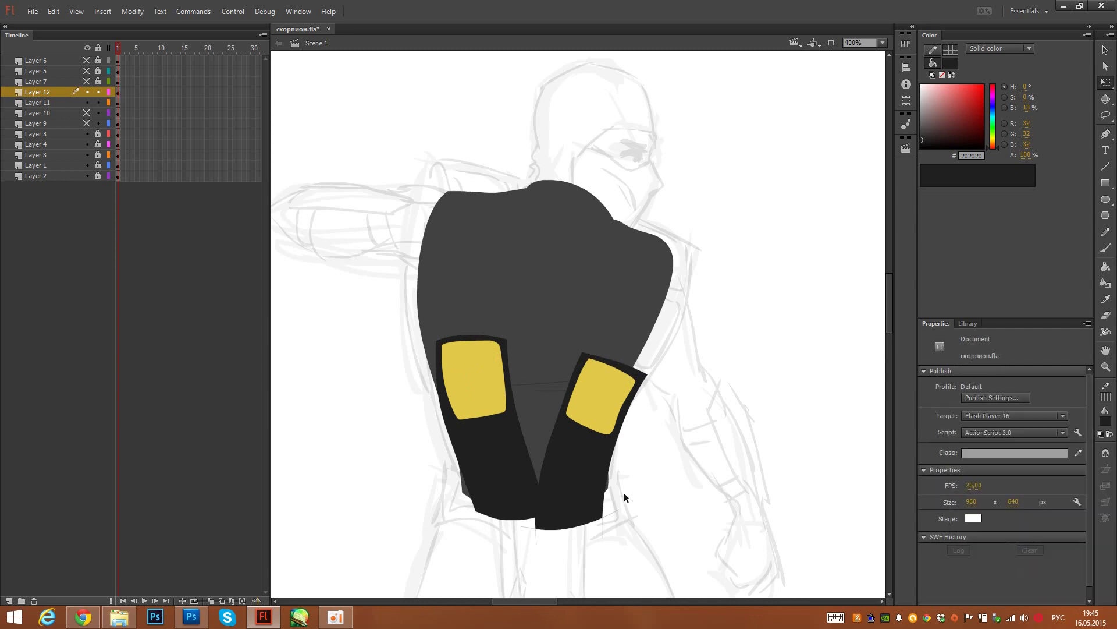
pyautogui.click(536, 536)
pyautogui.press('Delete')
pyautogui.click(88, 104)
pyautogui.click(87, 104)
pyautogui.click(87, 113)
pyautogui.click(86, 113)
pyautogui.click(88, 123)
pyautogui.click(86, 112)
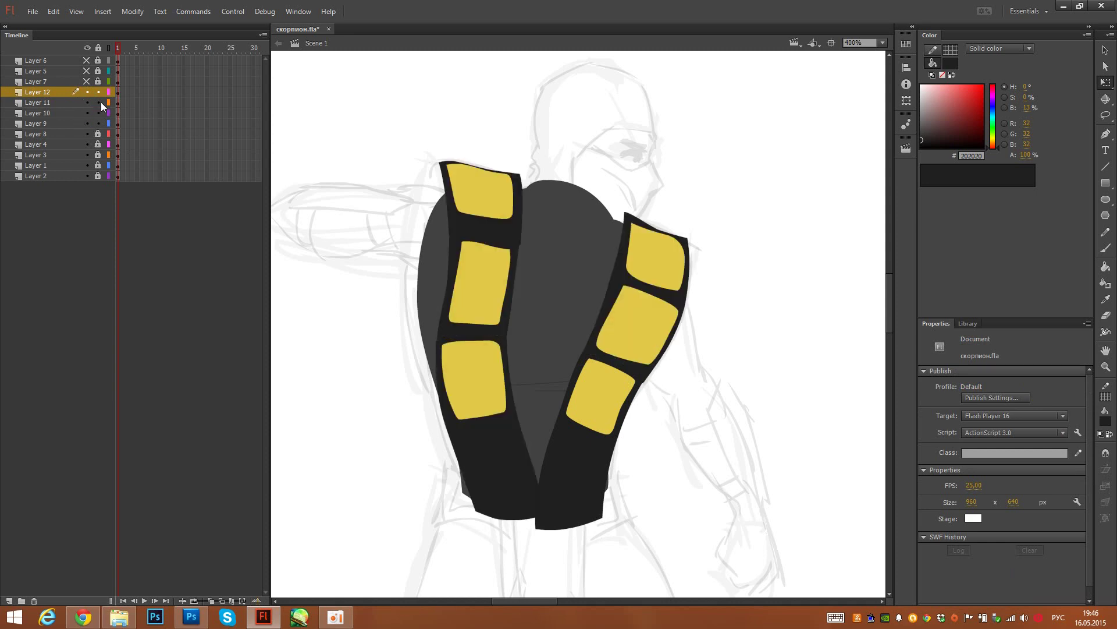
# Step: Isolate Layer 9 and delete the stray speck on the torso below the raised-arm side top strap segment
pyautogui.moveTo(87, 92); pyautogui.dragTo(87, 113)
pyautogui.click(124, 123)
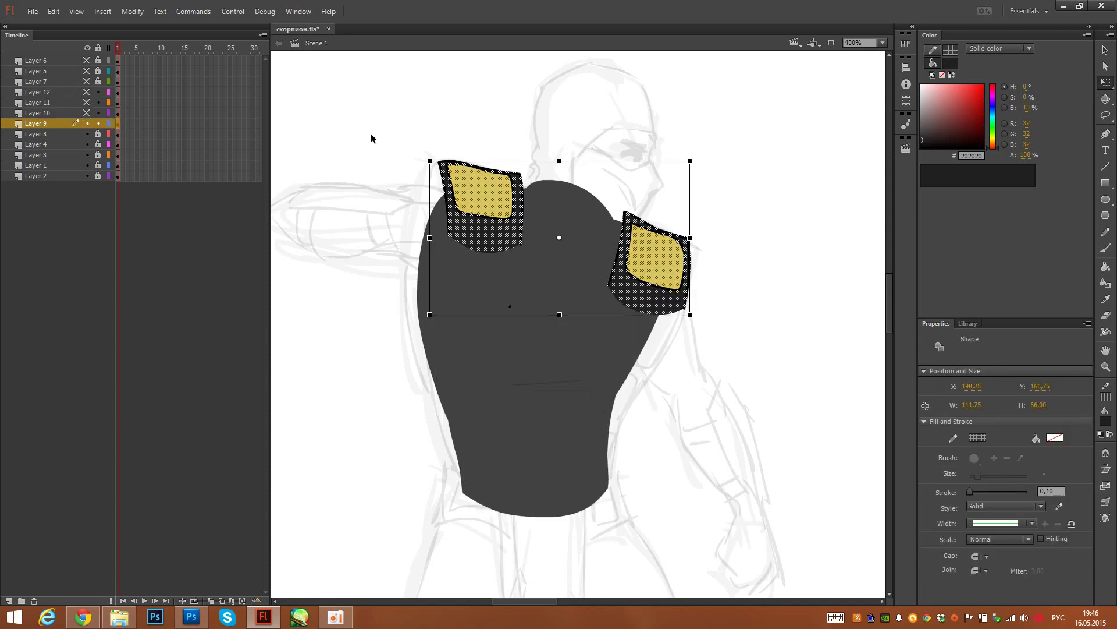
pyautogui.moveTo(398, 97); pyautogui.dragTo(547, 321)
pyautogui.moveTo(471, 280); pyautogui.dragTo(531, 342)
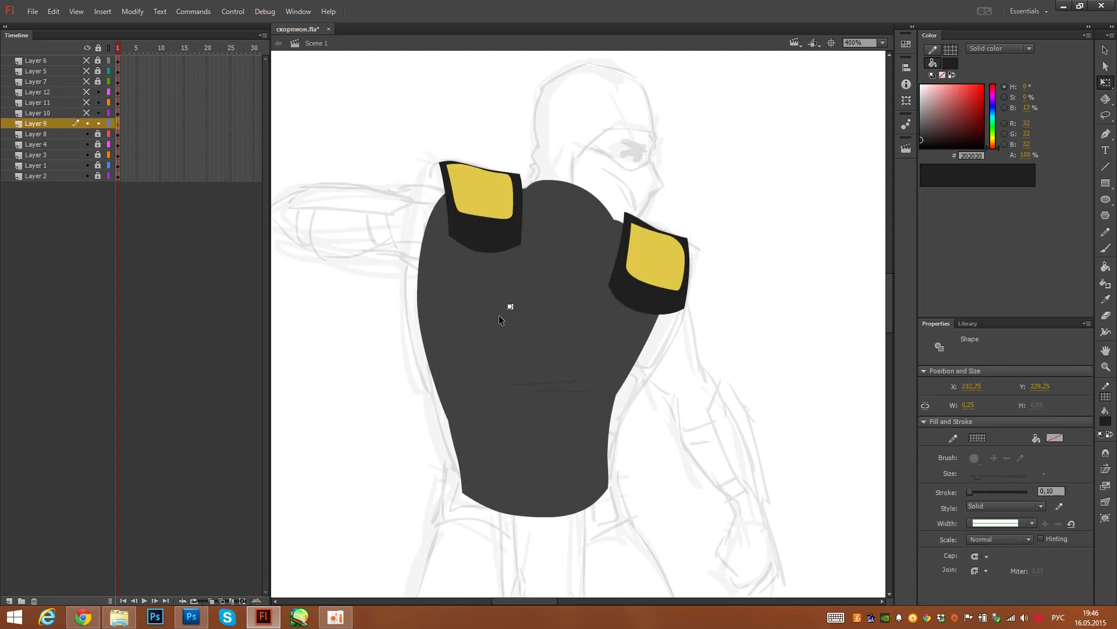
pyautogui.press('Delete')
# Step: Convert the lowered-arm side top strap segment to a symbol and rotate it back to the strap's slant
pyautogui.moveTo(551, 139); pyautogui.dragTo(371, 320)
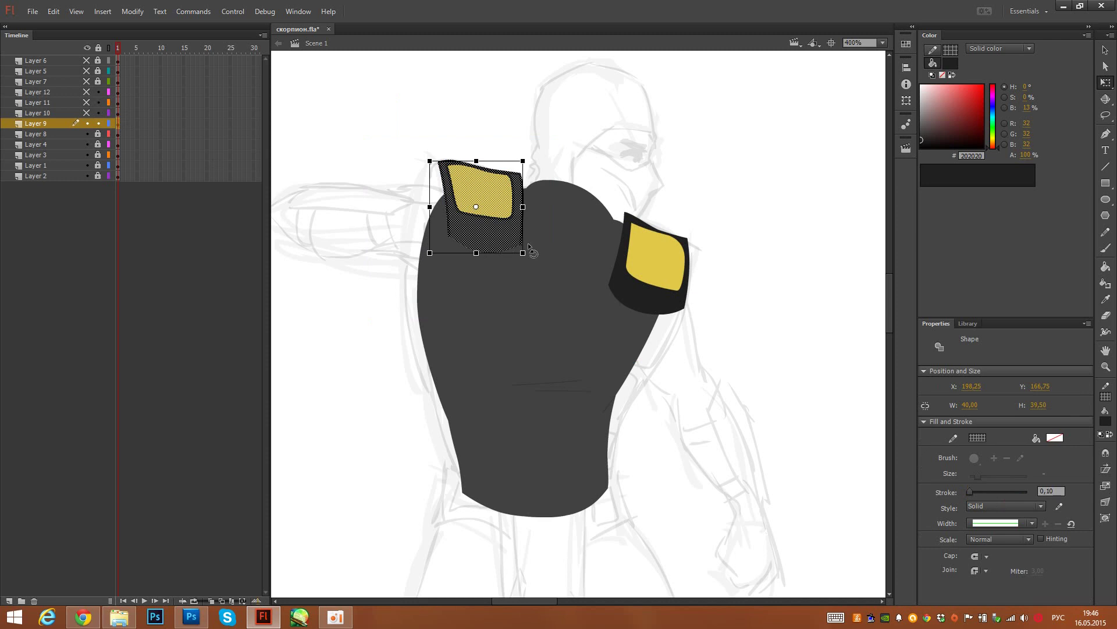
pyautogui.hotkey('ctrl', 's')
pyautogui.moveTo(600, 178); pyautogui.dragTo(711, 306)
pyautogui.moveTo(748, 203); pyautogui.dragTo(555, 370)
pyautogui.press('F8')
pyautogui.press('Return')
pyautogui.moveTo(706, 317); pyautogui.dragTo(686, 333)
# Step: Isolate Layer 10 and rotate the raised-arm side middle strap segment until it stands upright
pyautogui.click(87, 114)
pyautogui.click(118, 119)
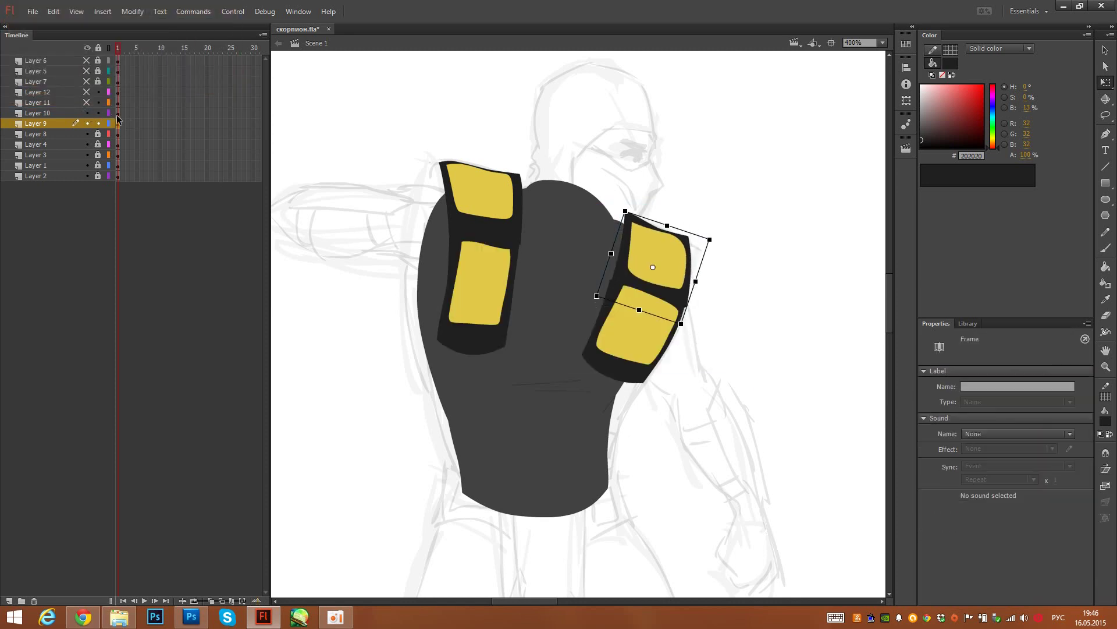
pyautogui.click(86, 123)
pyautogui.click(41, 113)
pyautogui.moveTo(414, 180); pyautogui.dragTo(544, 413)
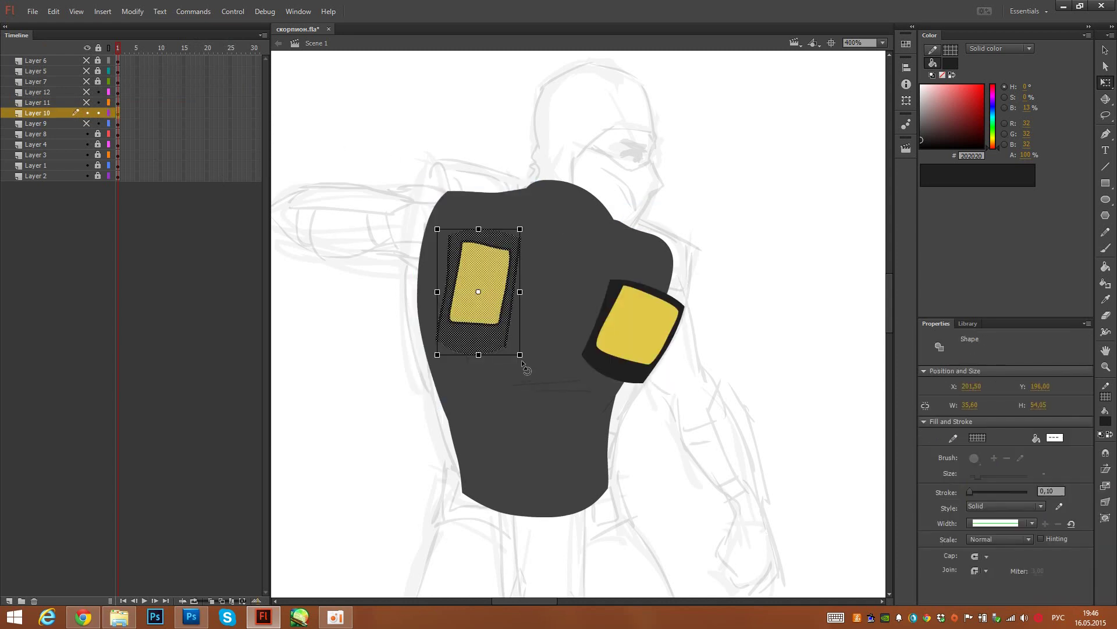
pyautogui.moveTo(524, 366); pyautogui.dragTo(539, 351)
pyautogui.moveTo(541, 192); pyautogui.dragTo(345, 465)
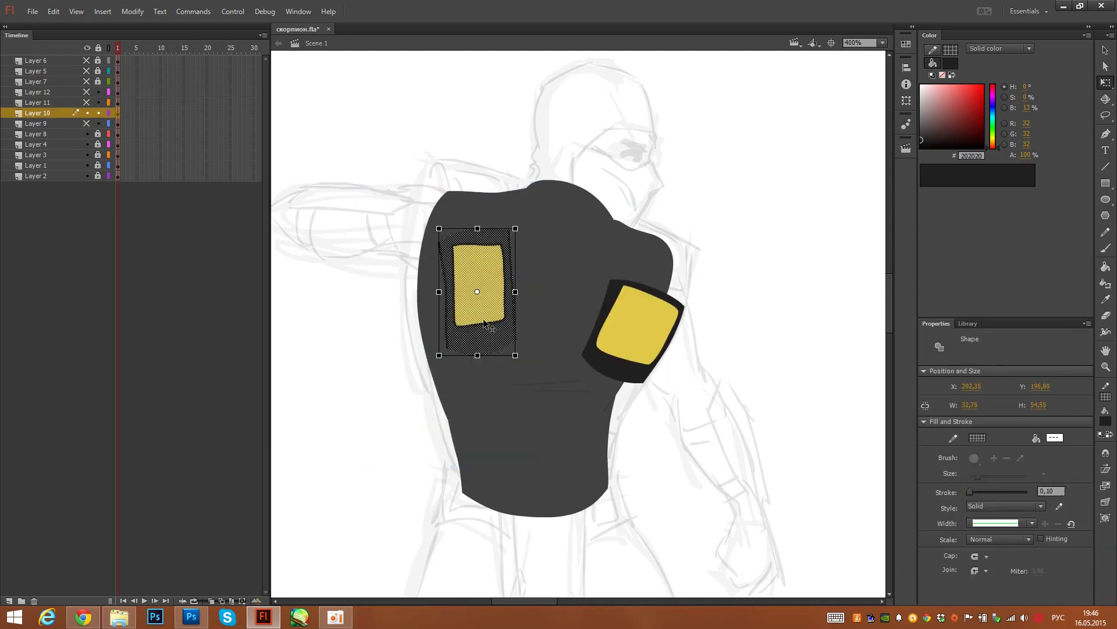
pyautogui.moveTo(522, 367); pyautogui.dragTo(526, 356)
pyautogui.moveTo(551, 189); pyautogui.dragTo(410, 433)
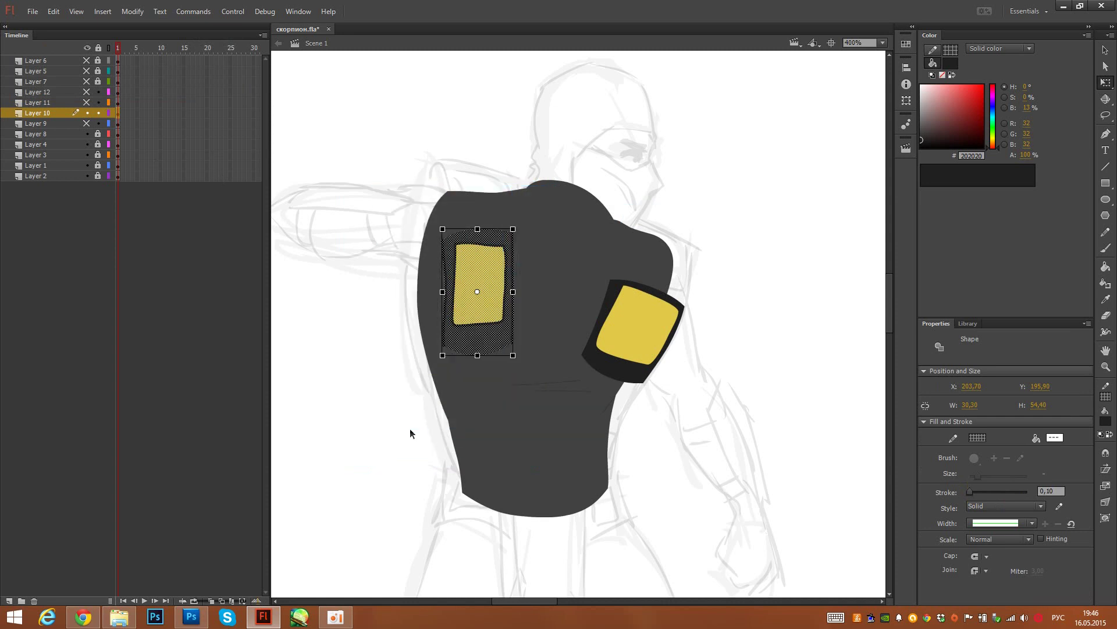
# Step: Straighten the lowered-arm side middle strap segment, convert it to a movie clip symbol, and rotate it back into place
pyautogui.moveTo(565, 231); pyautogui.dragTo(728, 457)
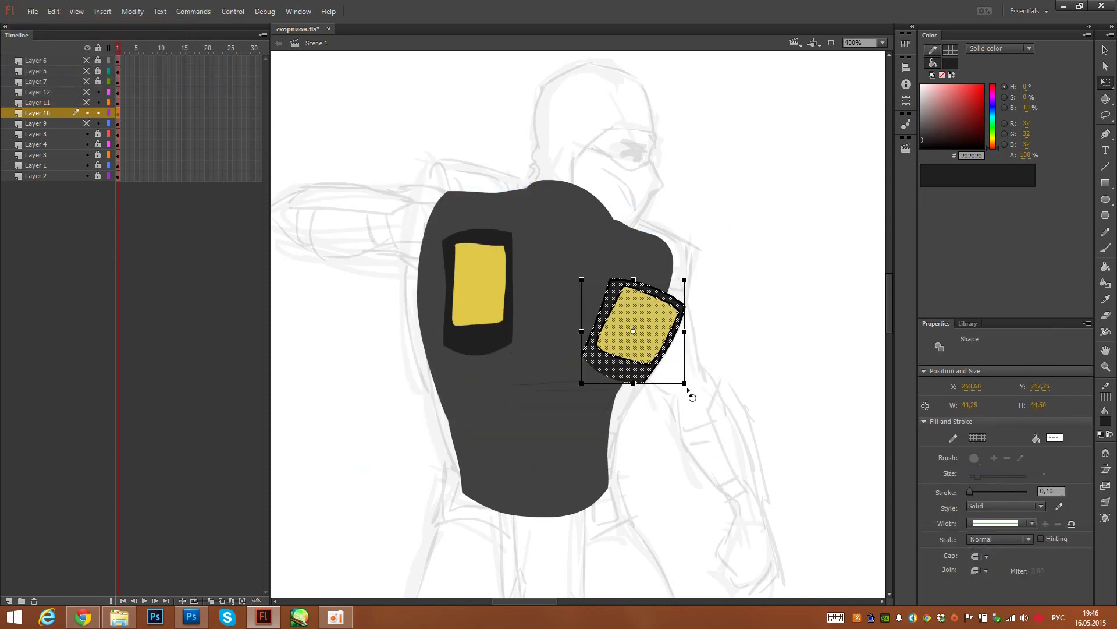
pyautogui.moveTo(688, 389); pyautogui.dragTo(713, 312)
pyautogui.moveTo(745, 223); pyautogui.dragTo(550, 459)
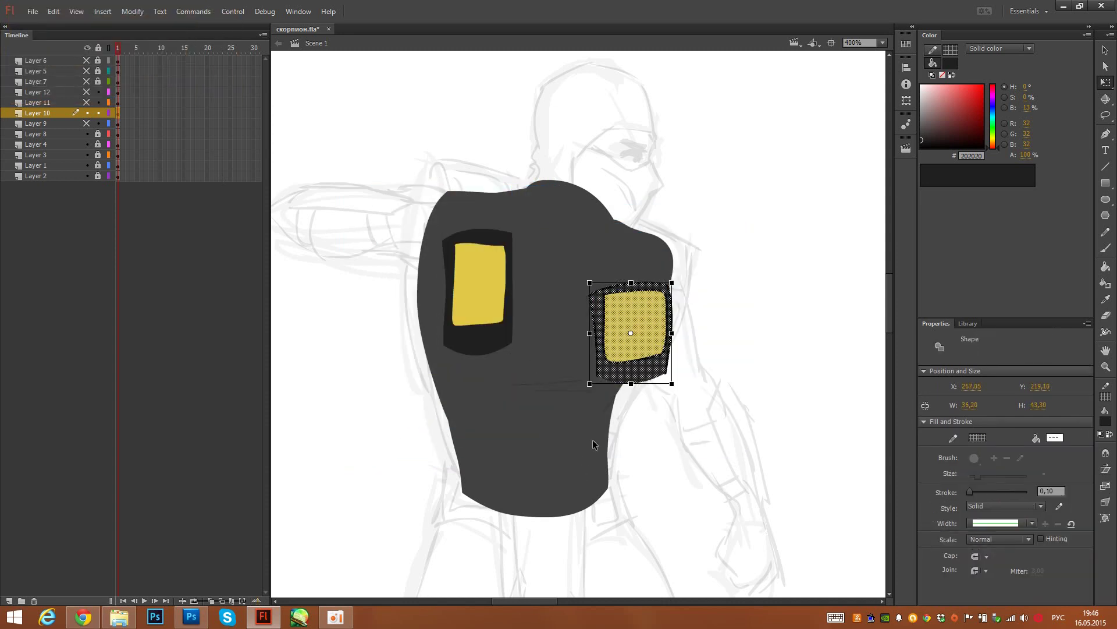
pyautogui.press('F8')
pyautogui.press('Return')
pyautogui.moveTo(680, 386); pyautogui.dragTo(660, 401)
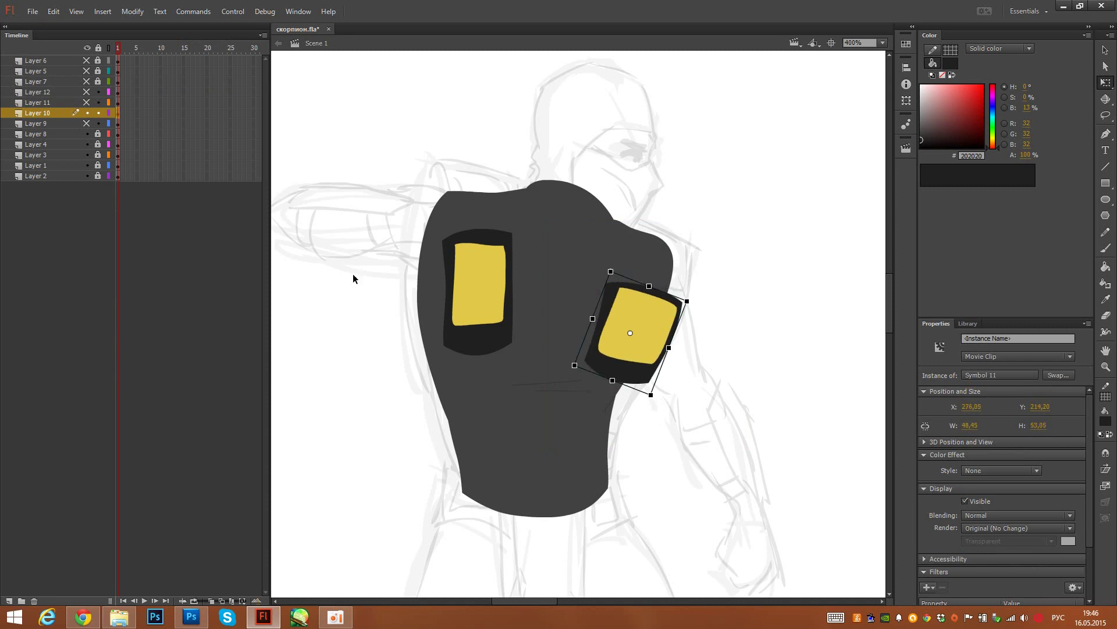
# Step: Isolate Layer 11 and convert the straightened raised-arm side lower strap segment to a movie clip symbol
pyautogui.click(86, 113)
pyautogui.click(86, 103)
pyautogui.click(118, 103)
pyautogui.moveTo(366, 266); pyautogui.dragTo(515, 527)
pyautogui.moveTo(387, 295); pyautogui.dragTo(592, 568)
pyautogui.press('F8')
pyautogui.press('Return')
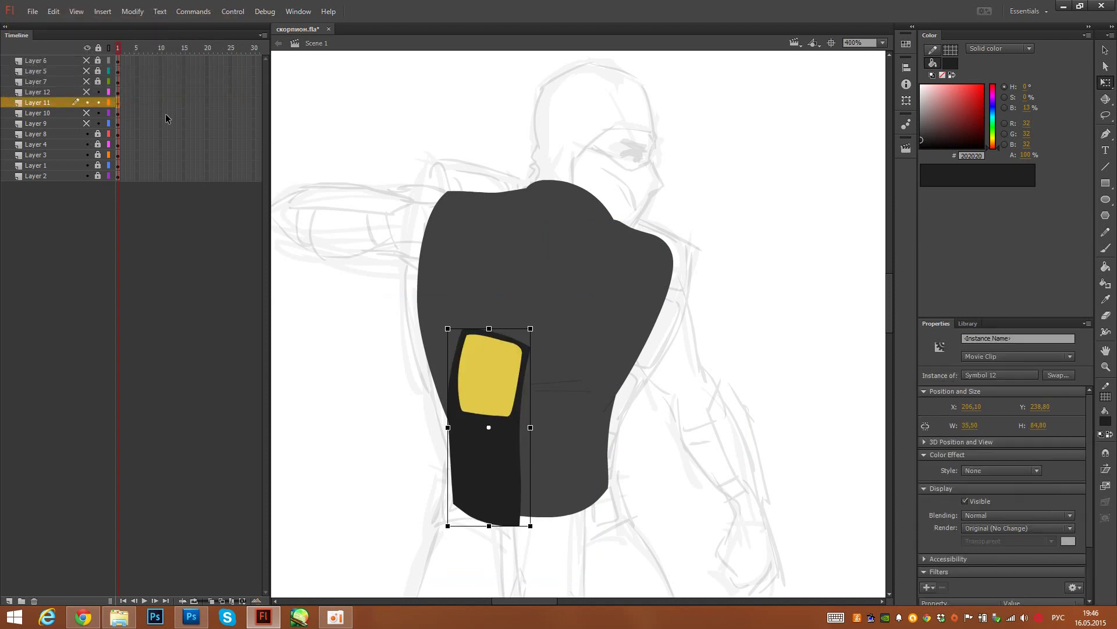
# Step: Show Layer 12, straighten its lower strap segment beside the torso, and convert it to a movie clip symbol
pyautogui.click(86, 92)
pyautogui.click(118, 92)
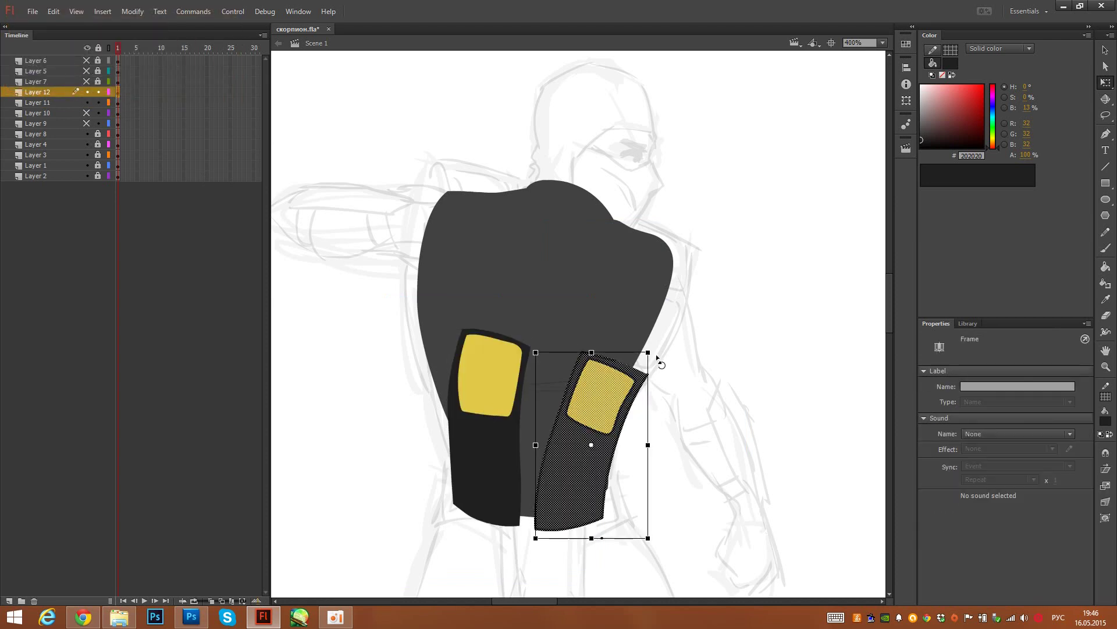
pyautogui.moveTo(657, 358); pyautogui.dragTo(635, 338)
pyautogui.moveTo(606, 429); pyautogui.dragTo(746, 317)
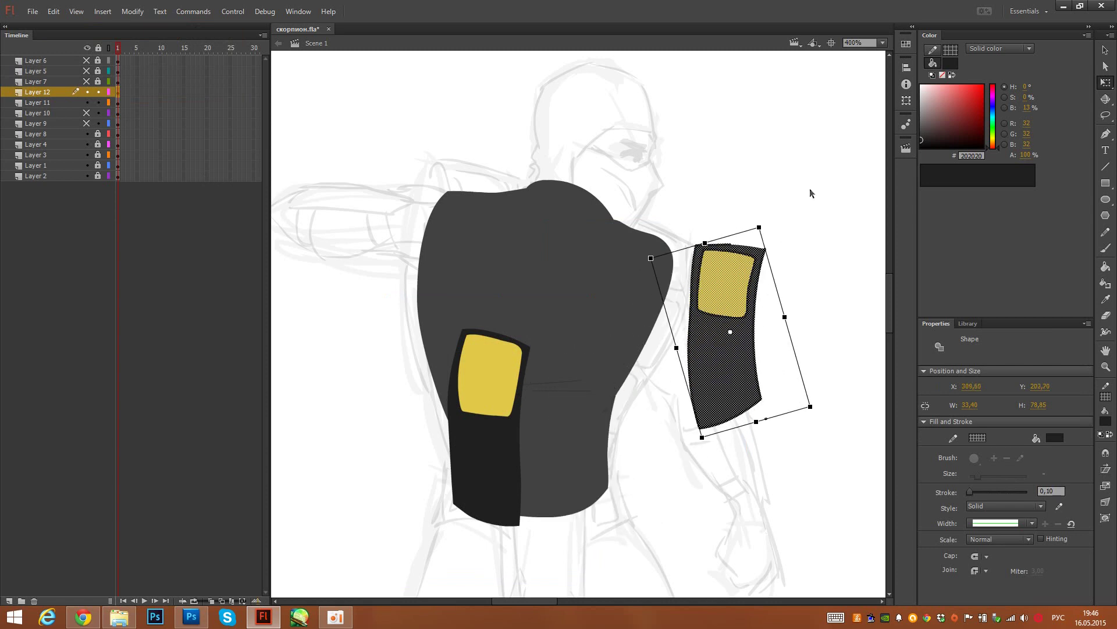
pyautogui.moveTo(843, 180); pyautogui.dragTo(651, 490)
pyautogui.press('F8')
pyautogui.press('Return')
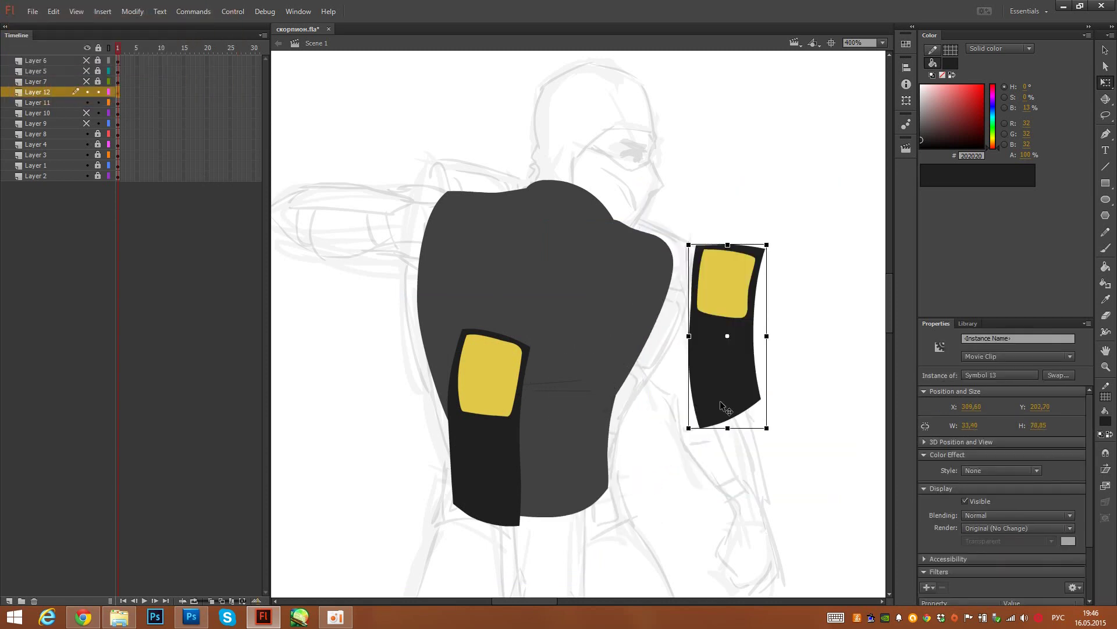
# Step: Remove the stray line fragment beside the lower corner inside the symbol of the lower strap segment next to the torso
pyautogui.doubleClick(750, 404)
pyautogui.click(760, 441)
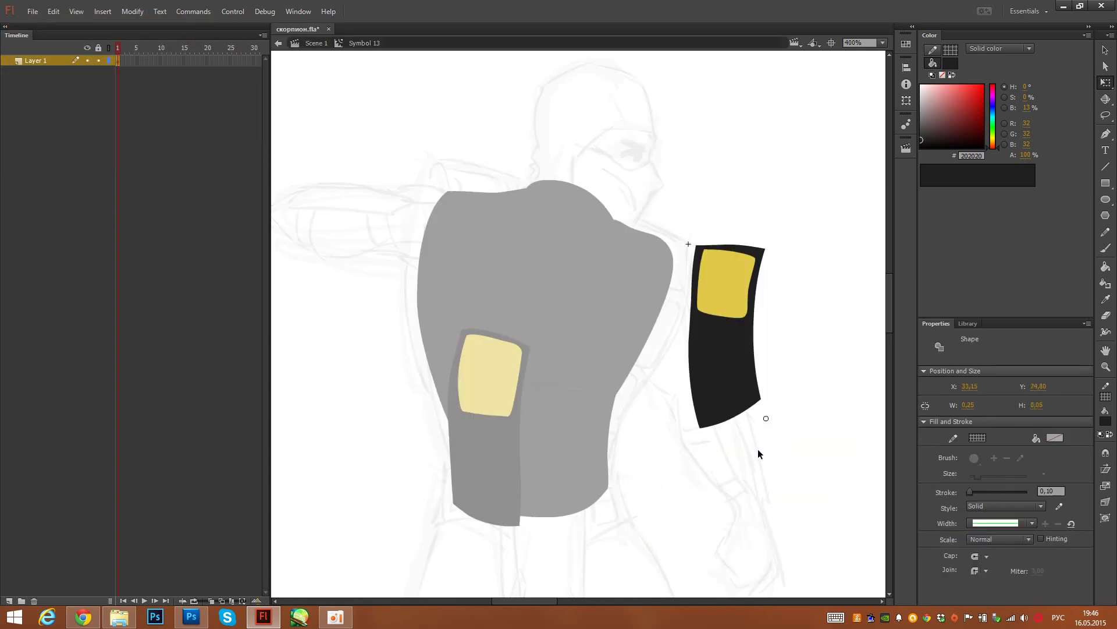
pyautogui.click(759, 448)
pyautogui.doubleClick(759, 448)
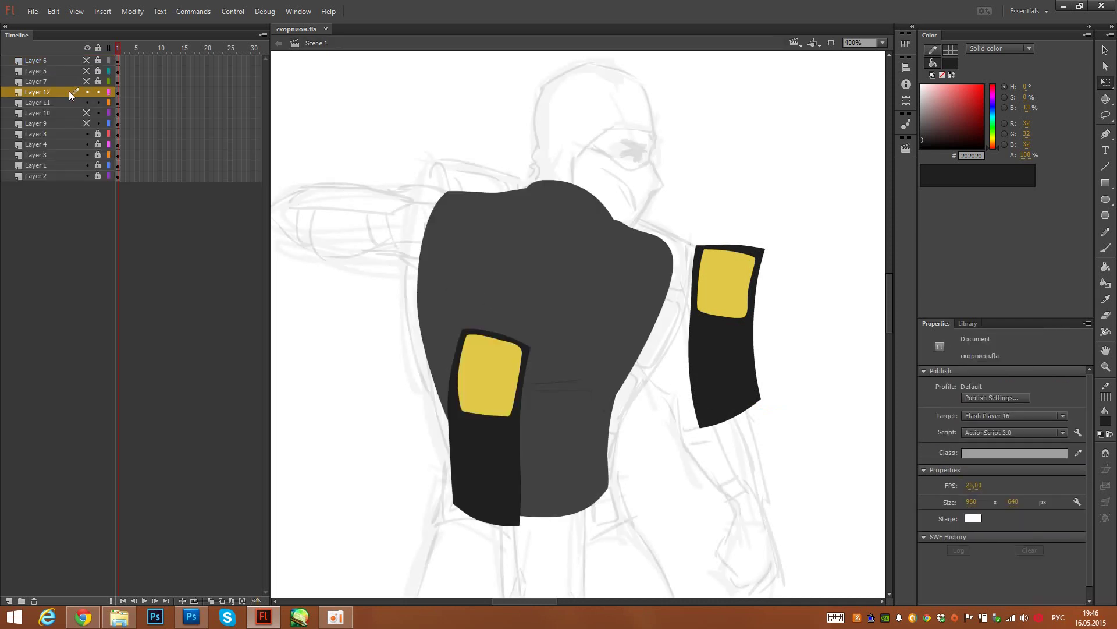
# Step: Show Layers 9 and 10 and hide the torso on Layer 8
pyautogui.moveTo(88, 120); pyautogui.dragTo(99, 107)
pyautogui.press('v')
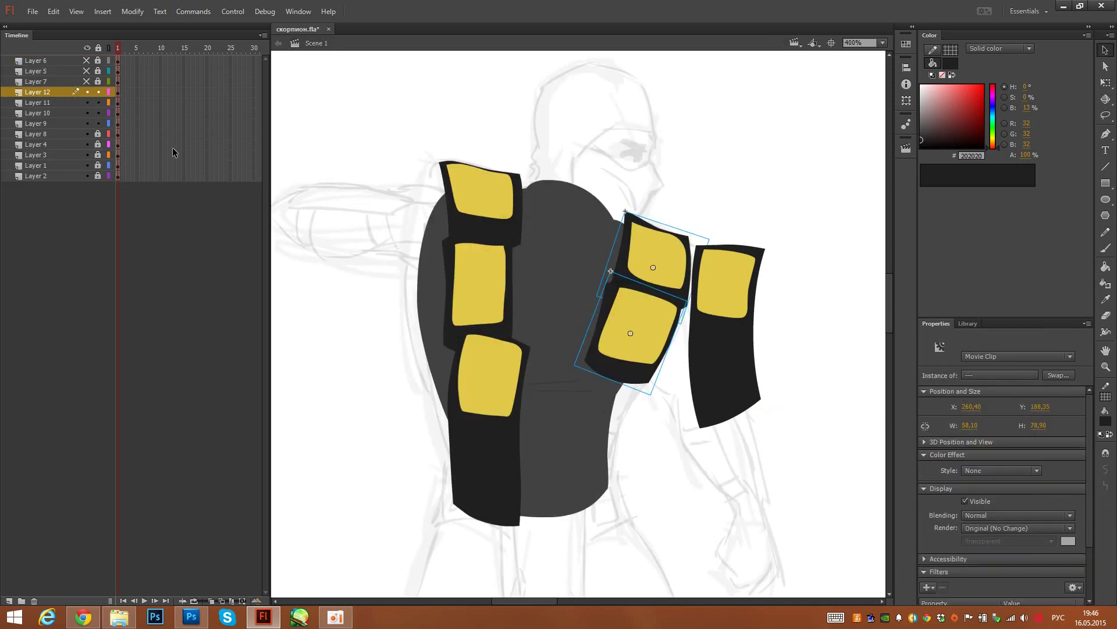
pyautogui.click(88, 134)
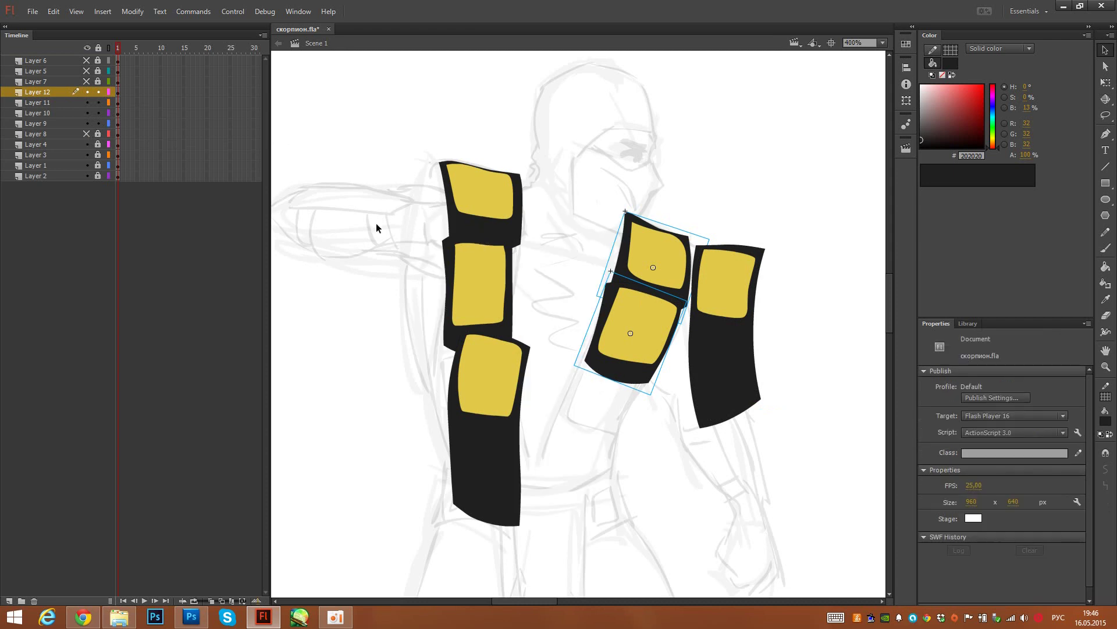
# Step: Reposition and slightly rotate the raised-arm side middle strap segment so it continues from the upper segment
pyautogui.moveTo(495, 280); pyautogui.dragTo(519, 358)
pyautogui.press('q')
pyautogui.press('v')
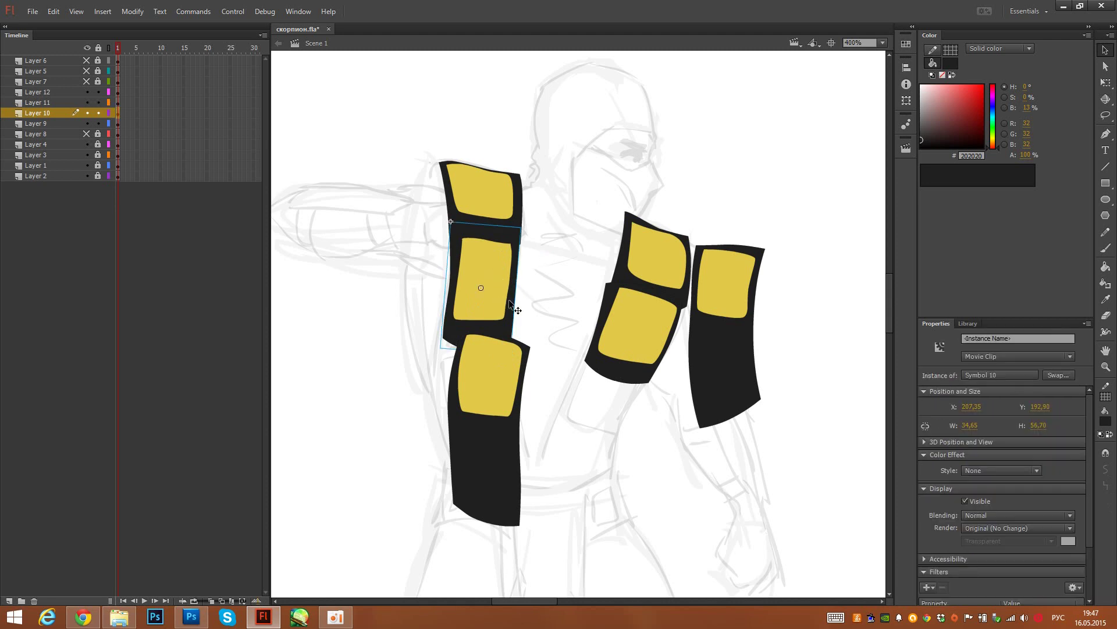
# Step: Move the raised-arm side lower strap segment under the middle one and rotate its lower end inward toward the waist
pyautogui.click(505, 375)
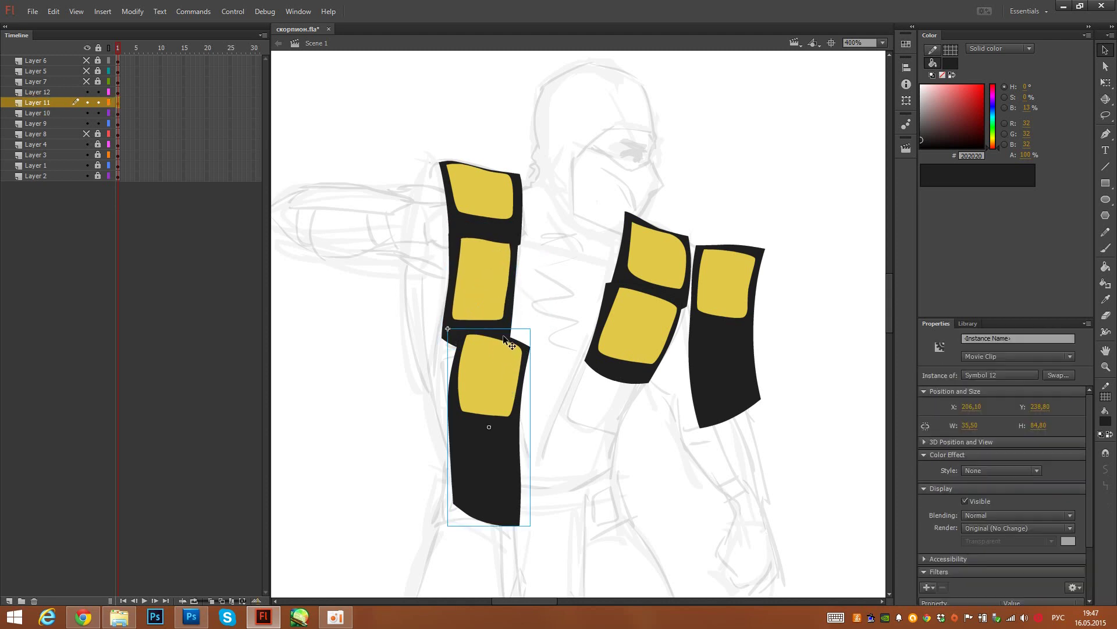
pyautogui.press('q')
pyautogui.press('v')
pyautogui.press('q')
pyautogui.press('v')
pyautogui.moveTo(497, 382); pyautogui.dragTo(479, 377)
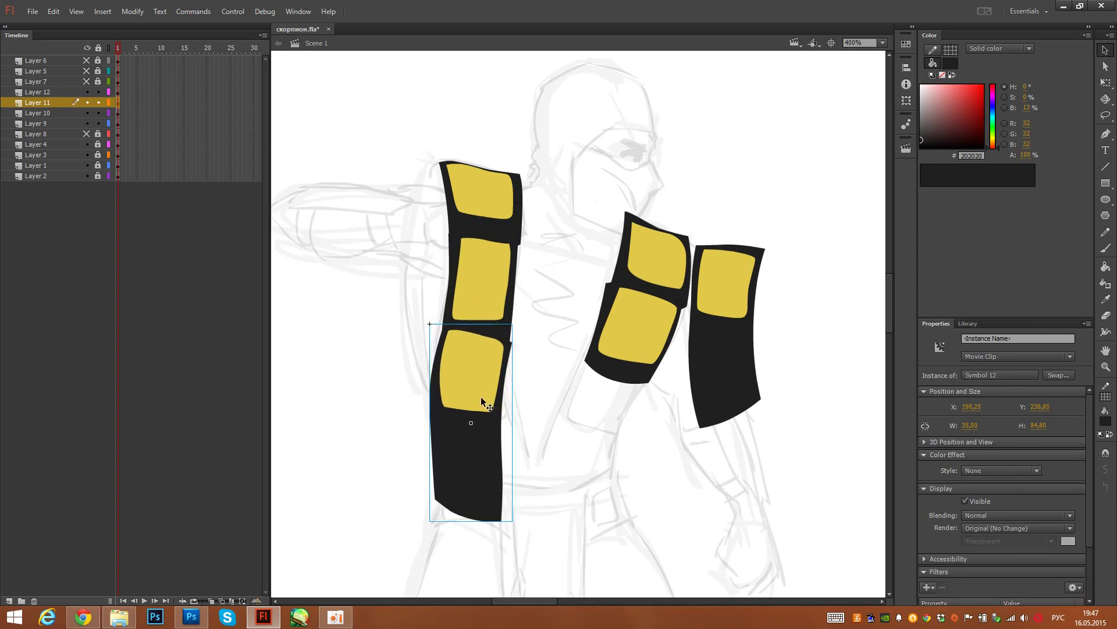
pyautogui.press('q')
pyautogui.moveTo(520, 534); pyautogui.dragTo(493, 471)
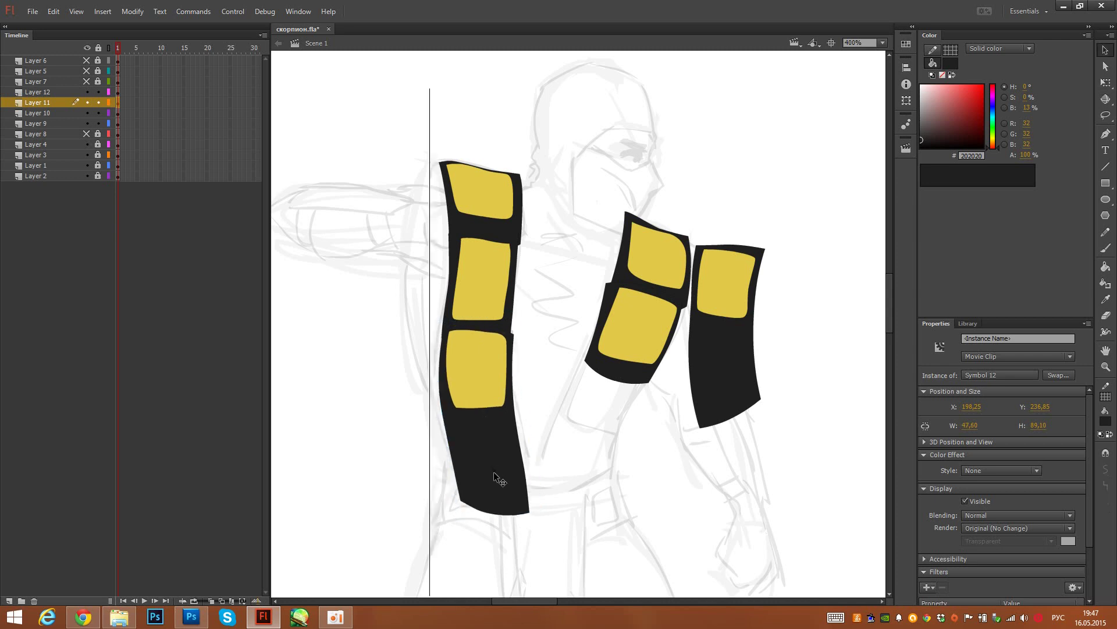
pyautogui.press('v')
pyautogui.press('q')
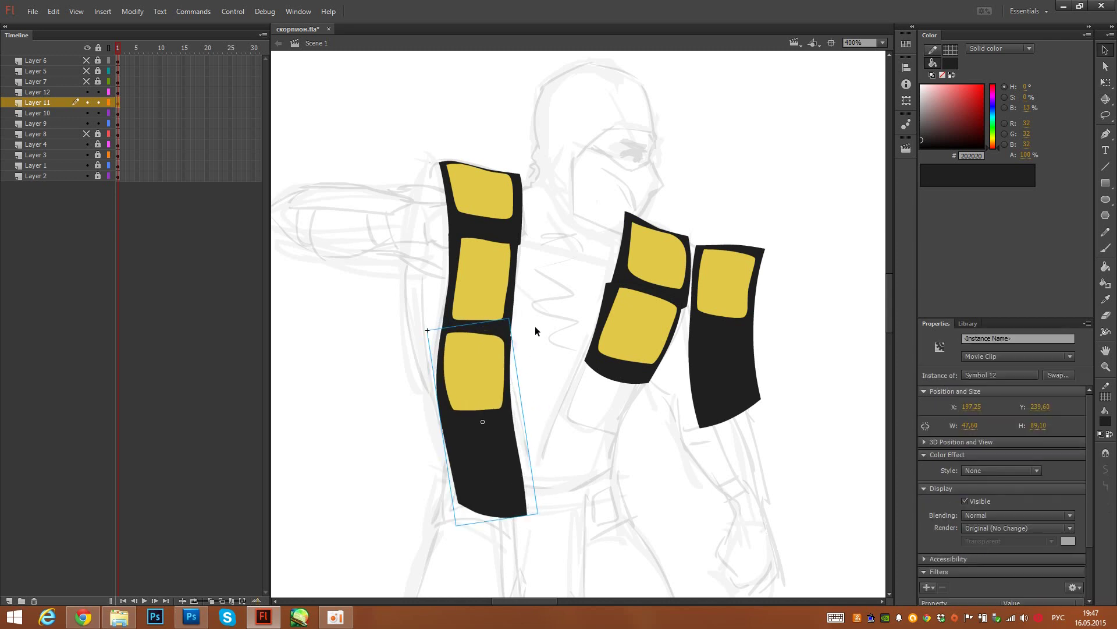
pyautogui.moveTo(544, 517); pyautogui.dragTo(556, 451)
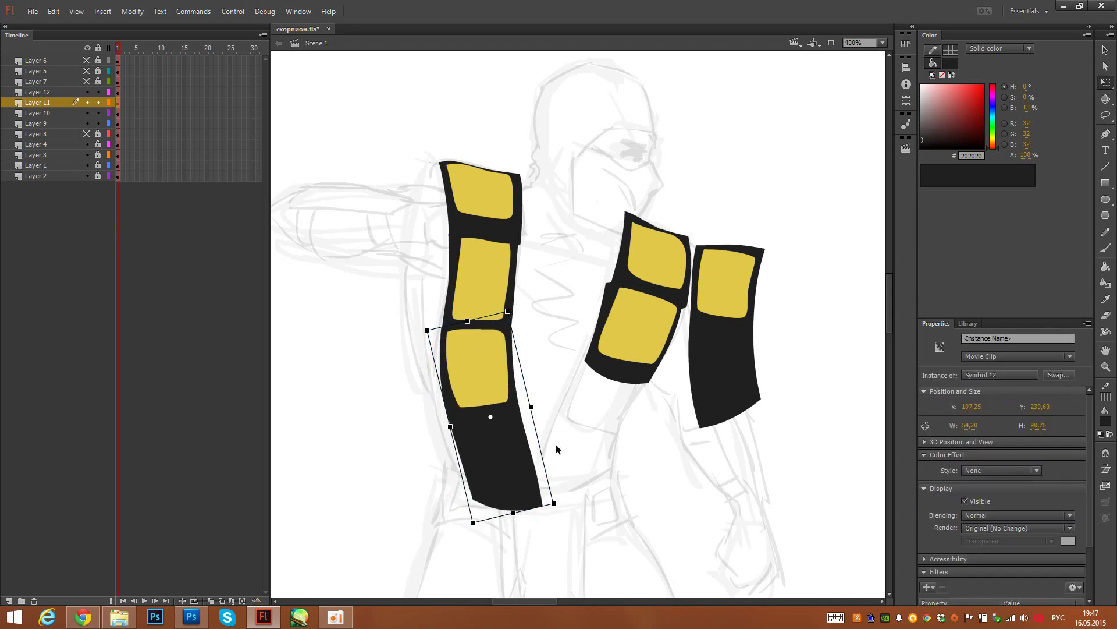
pyautogui.click(536, 411)
# Step: Nudge the lowered-arm side middle strap segment and remove the leftover top-edge outline inside its symbol
pyautogui.click(639, 306)
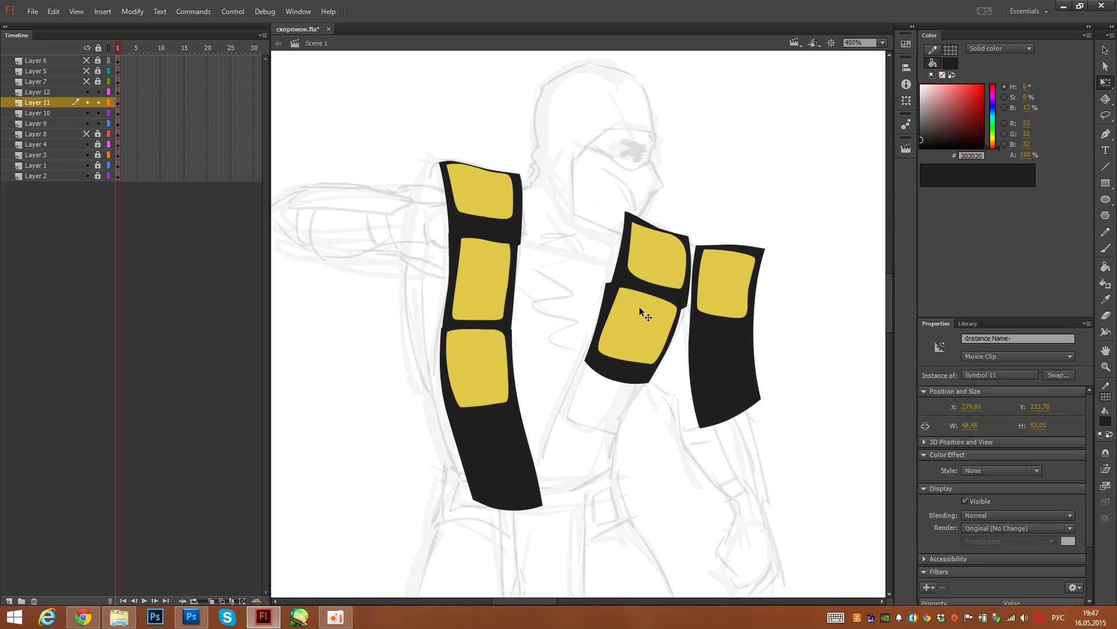
pyautogui.press('v')
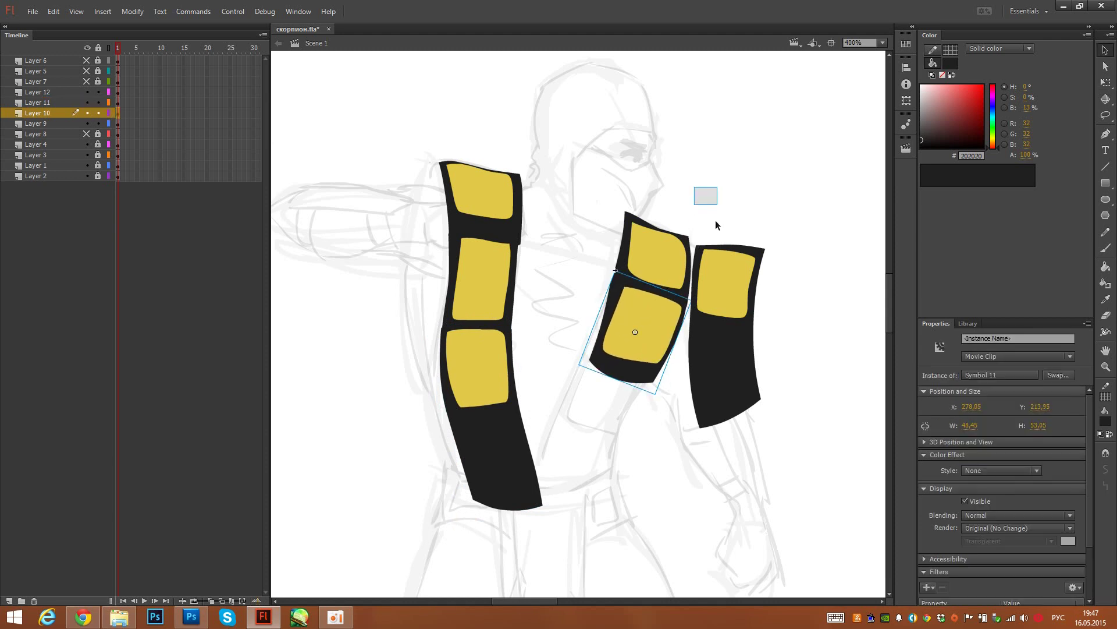
pyautogui.doubleClick(634, 288)
pyautogui.click(695, 185)
pyautogui.click(655, 287)
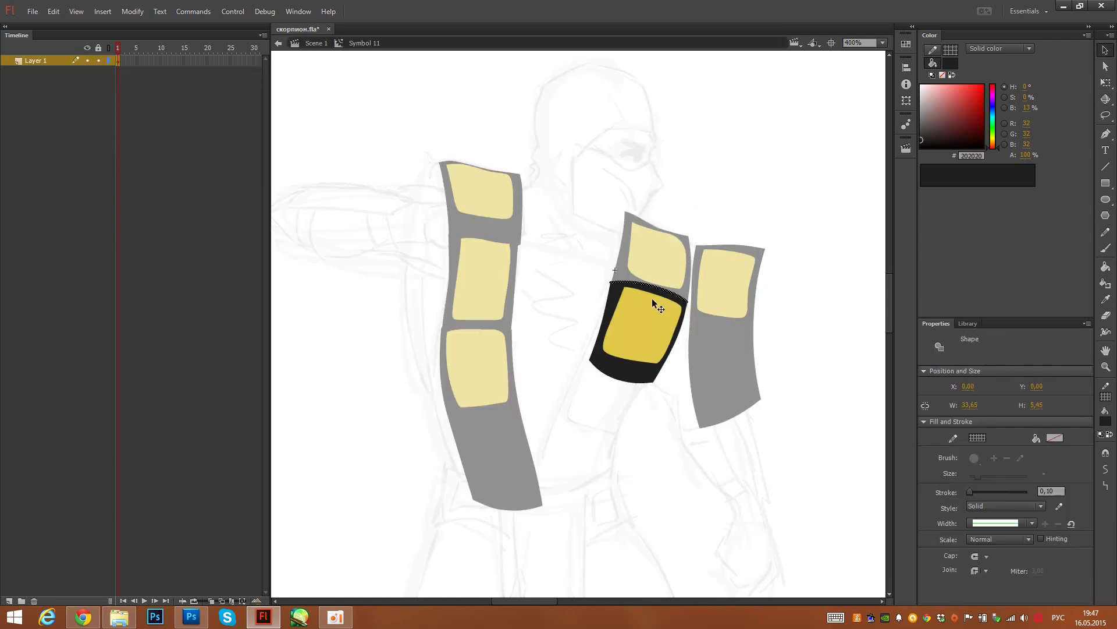
pyautogui.click(564, 306)
pyautogui.doubleClick(565, 306)
pyautogui.click(633, 376)
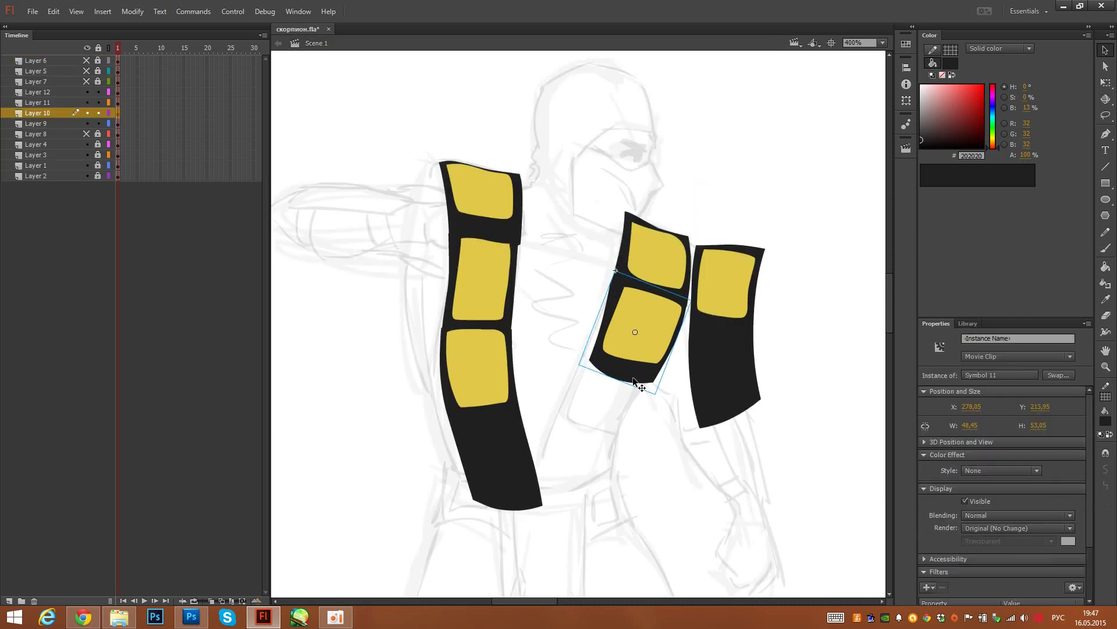
# Step: Rotate and reposition the lowered-arm side middle strap segment to line up with the upper segment
pyautogui.press('q')
pyautogui.moveTo(662, 407); pyautogui.dragTo(675, 386)
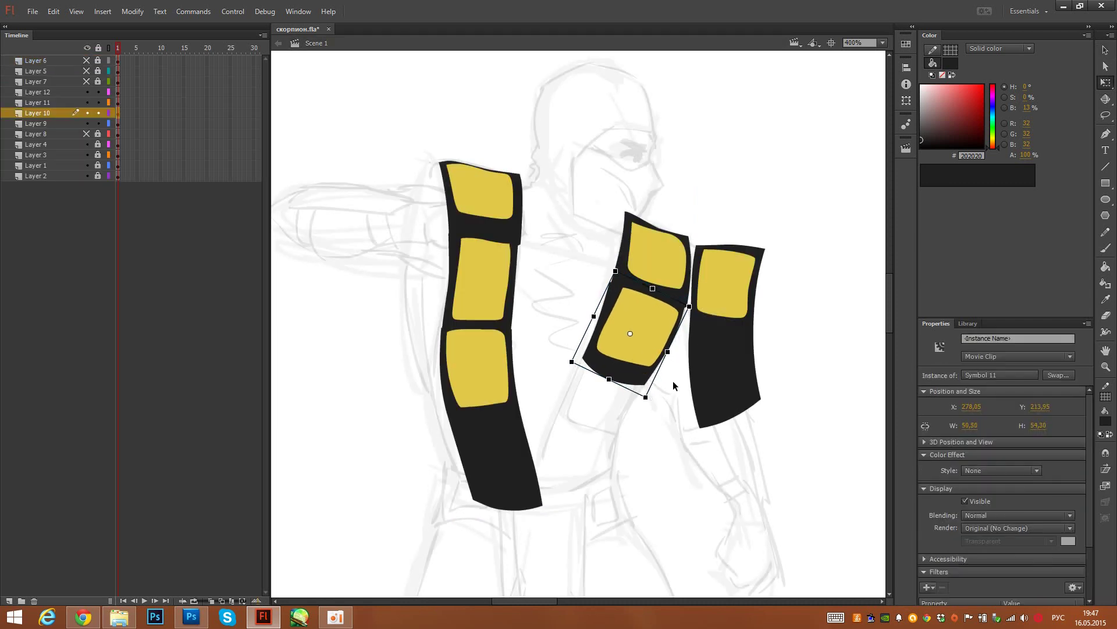
pyautogui.press('v')
pyautogui.moveTo(631, 341); pyautogui.dragTo(661, 319)
# Step: Move the lowered-arm side lower strap segment onto the torso and rotate it to continue the strap below the middle segment
pyautogui.moveTo(731, 360); pyautogui.dragTo(586, 490)
pyautogui.press('q')
pyautogui.moveTo(631, 378)
pyautogui.mouseDown()
pyautogui.moveTo(654, 397)
pyautogui.moveTo(617, 393)
pyautogui.mouseUp()
pyautogui.press('v')
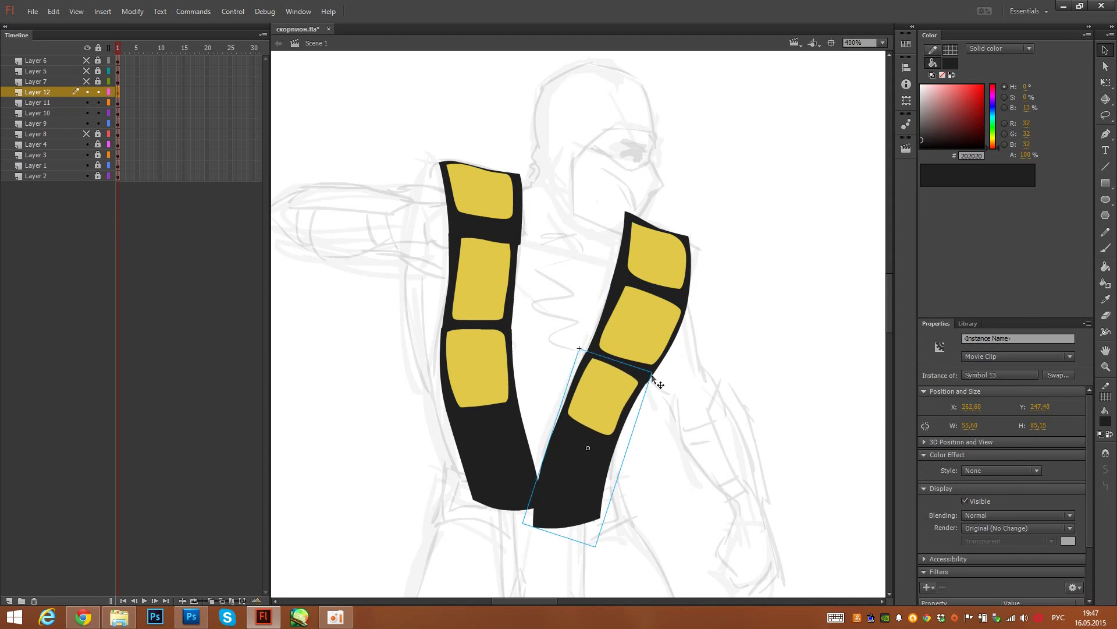
pyautogui.press('q')
pyautogui.click(661, 429)
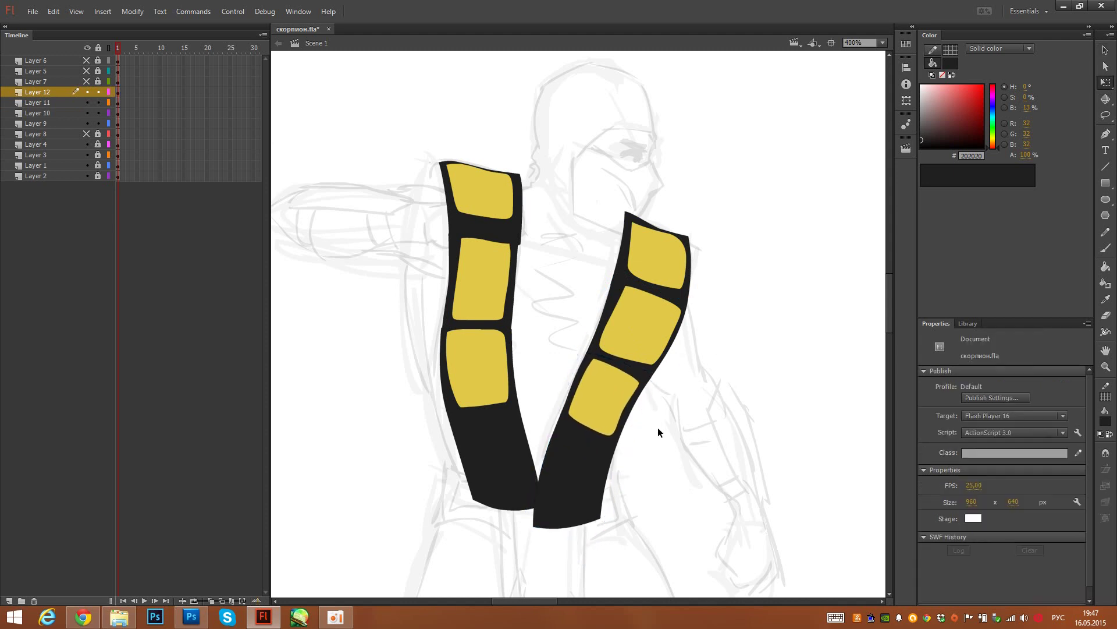
pyautogui.press('v')
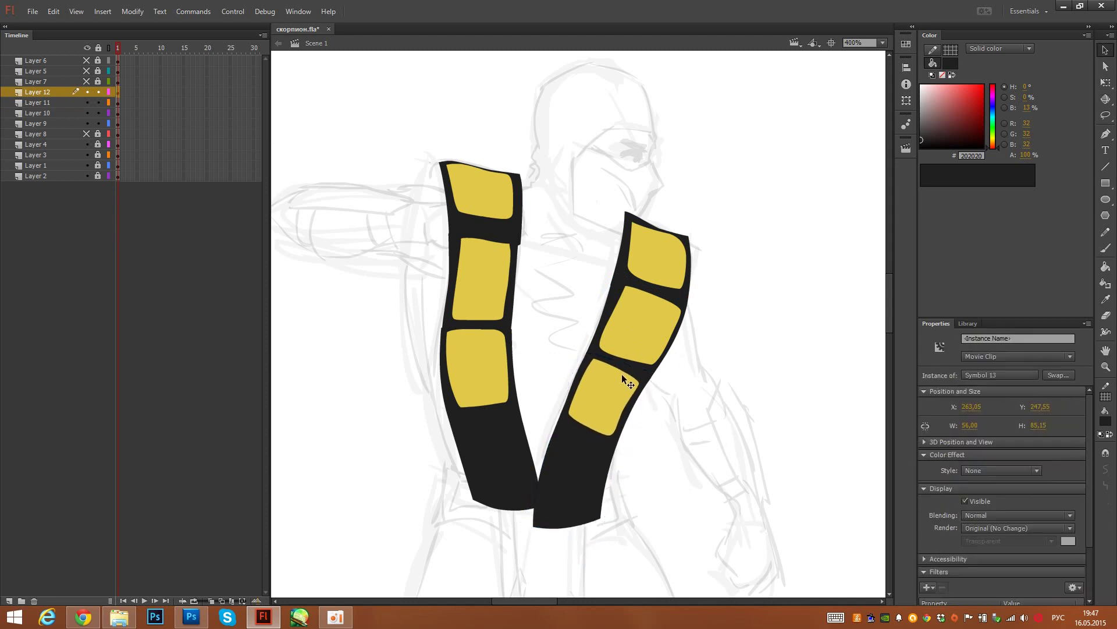
pyautogui.doubleClick(623, 376)
pyautogui.click(630, 365)
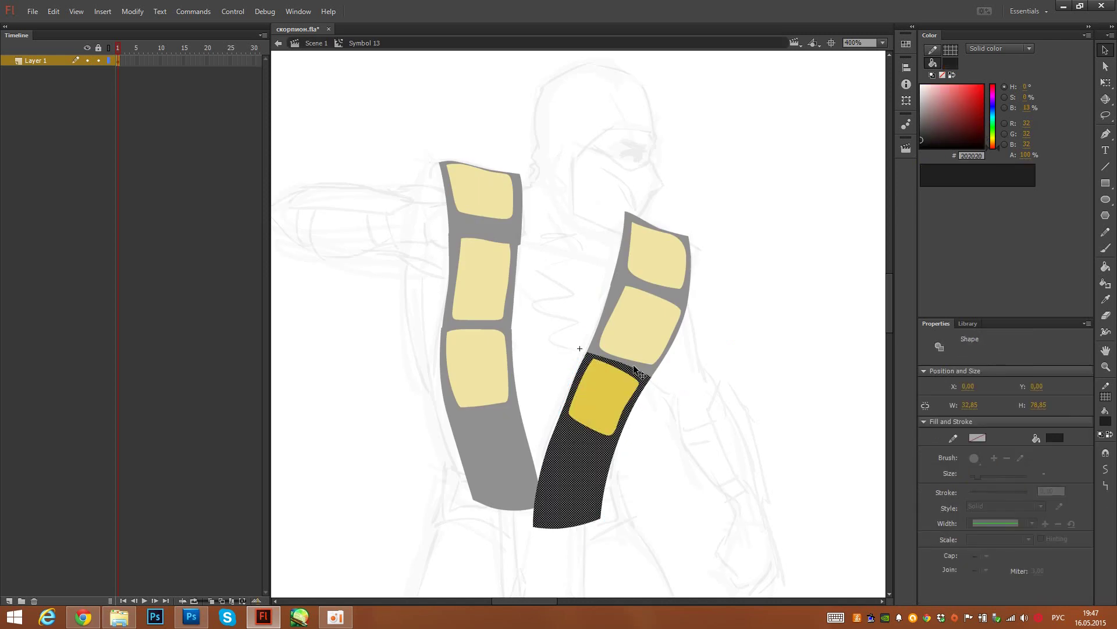
pyautogui.doubleClick(673, 435)
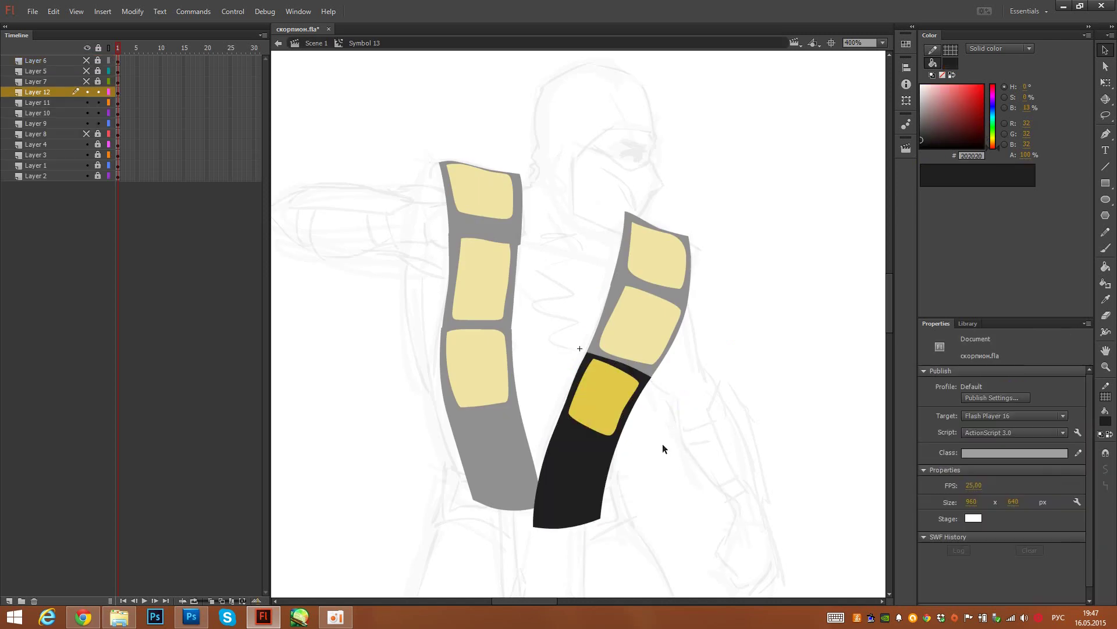
pyautogui.moveTo(626, 371); pyautogui.dragTo(618, 392)
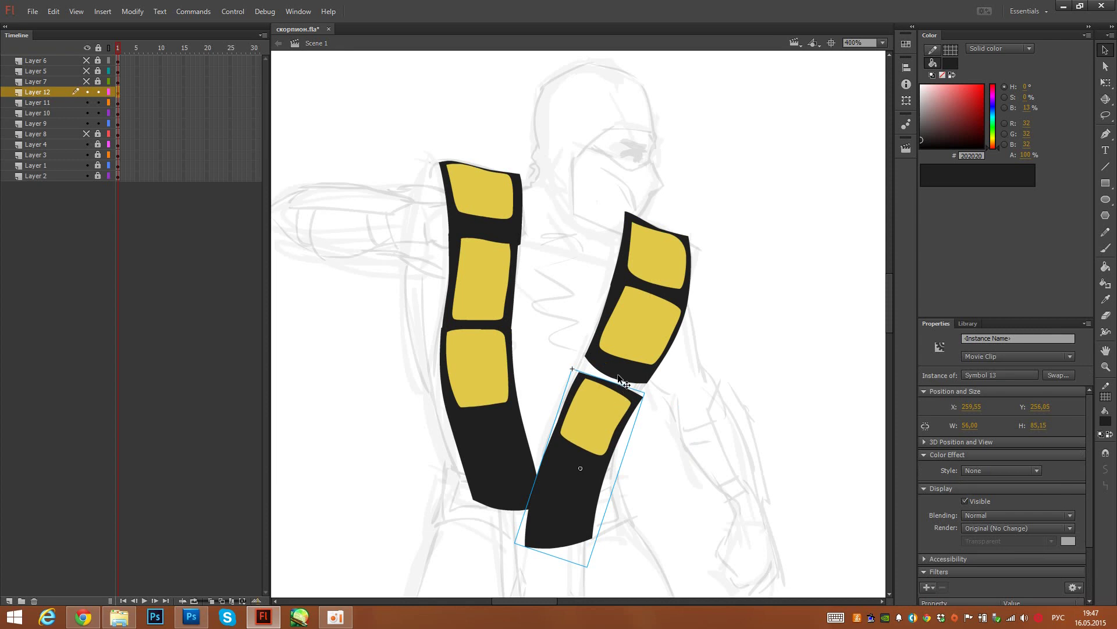
pyautogui.hotkey('ctrl', 'z')
pyautogui.click(662, 513)
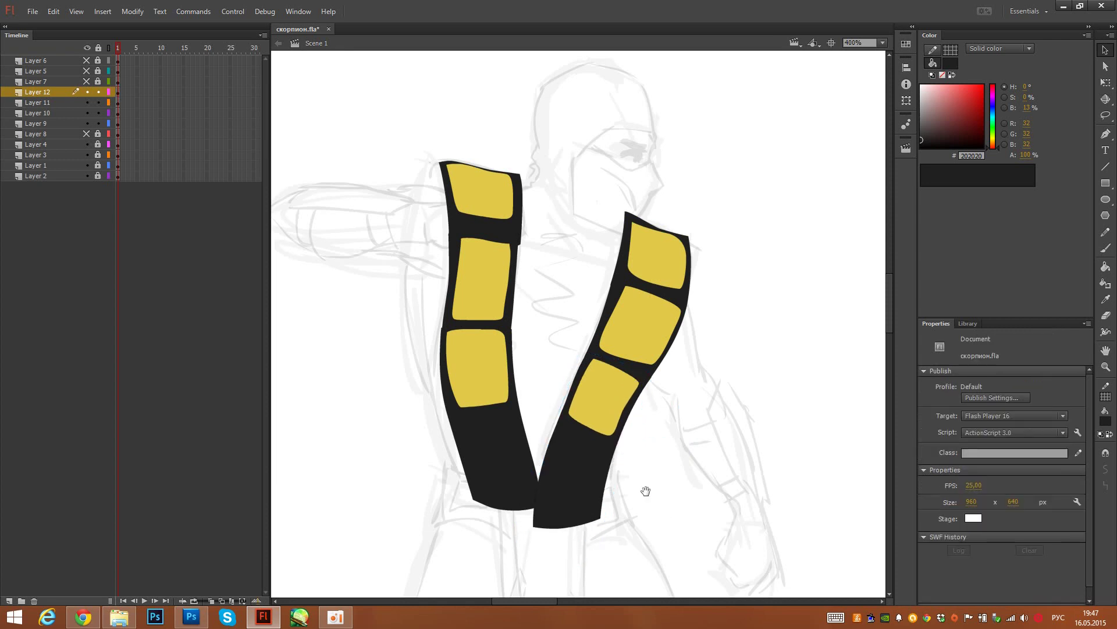
# Step: Check inside the lowered-arm side lower strap segment's symbol for leftover outline along its top edge, keeping the yellow plate in place
pyautogui.scroll(1, 603, 386)
pyautogui.click(593, 383)
pyautogui.moveTo(592, 382)
pyautogui.mouseDown()
pyautogui.moveTo(616, 358)
pyautogui.moveTo(613, 384)
pyautogui.mouseUp()
pyautogui.doubleClick(603, 393)
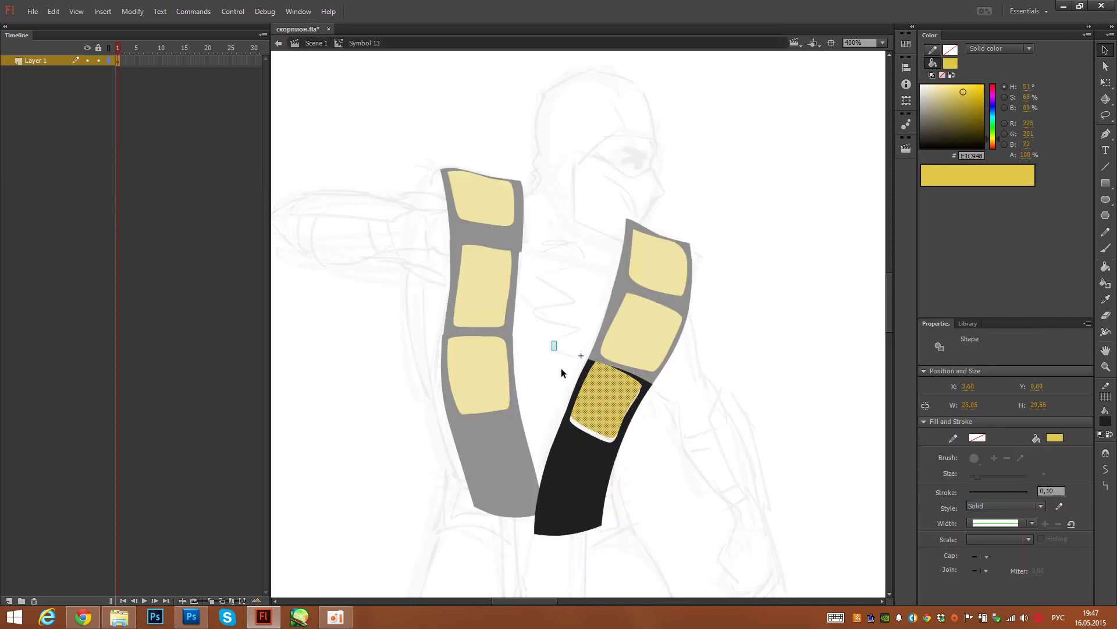
pyautogui.click(561, 367)
pyautogui.click(587, 378)
pyautogui.click(550, 343)
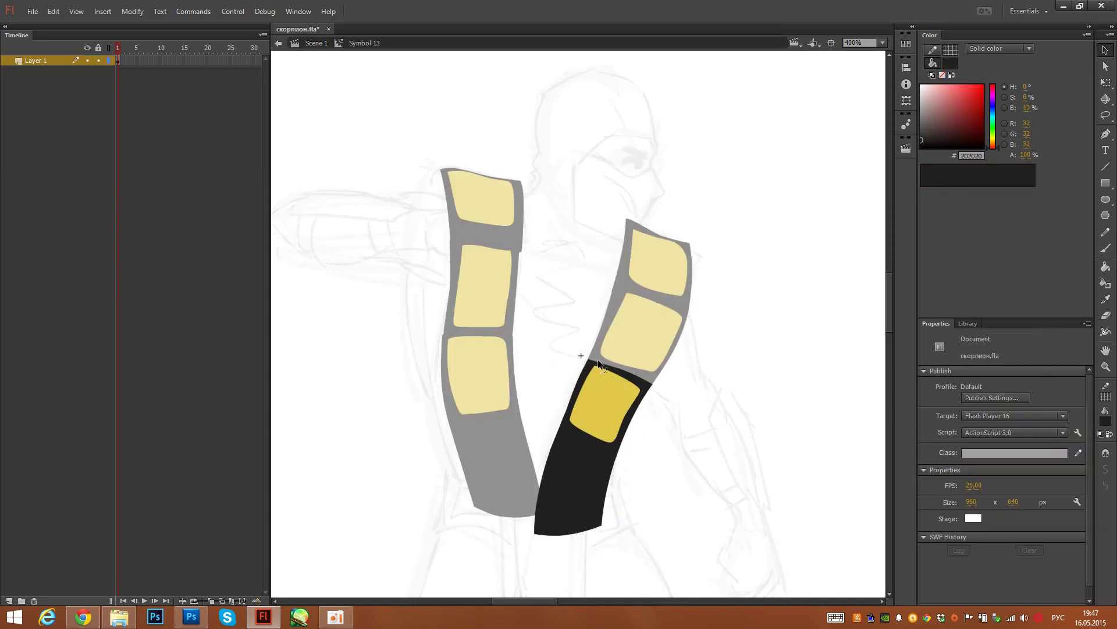
pyautogui.click(597, 364)
pyautogui.click(536, 362)
pyautogui.click(537, 358)
pyautogui.doubleClick(537, 358)
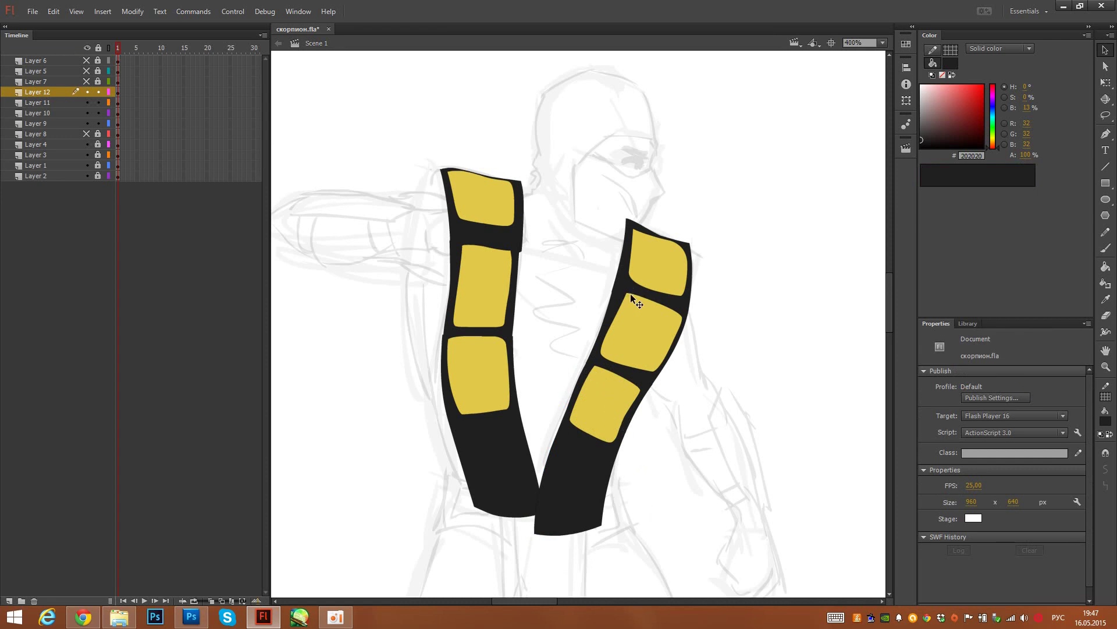
# Step: Fine-tune the raised-arm side middle strap segment's rotation and inner edge so it meets the upper segment smoothly
pyautogui.click(520, 263)
pyautogui.press('q')
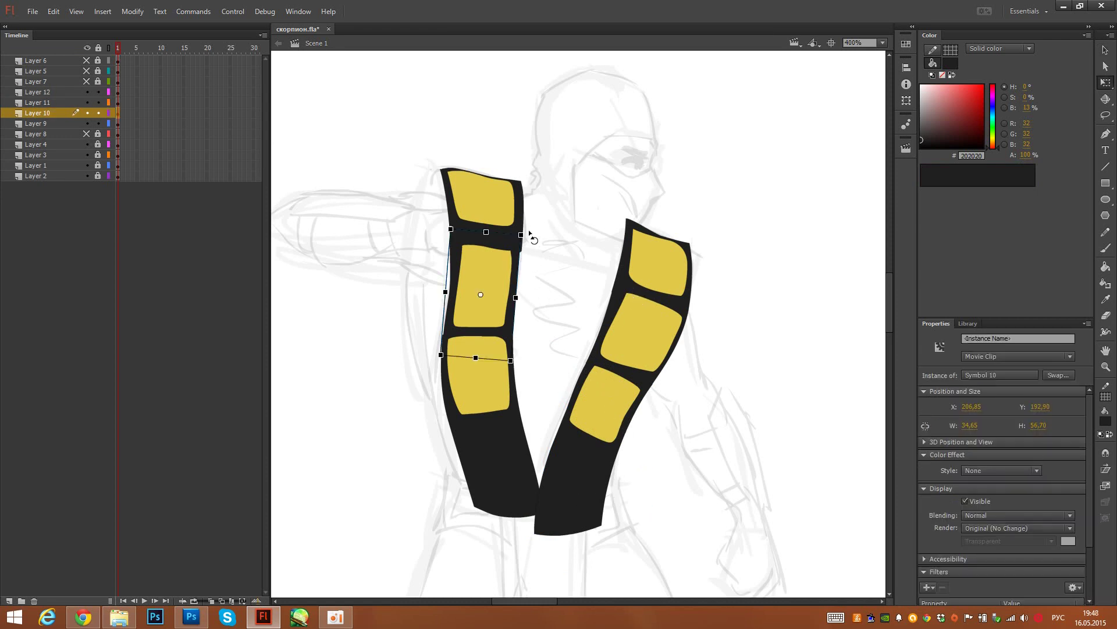
pyautogui.moveTo(534, 235); pyautogui.dragTo(533, 236)
pyautogui.click(530, 247)
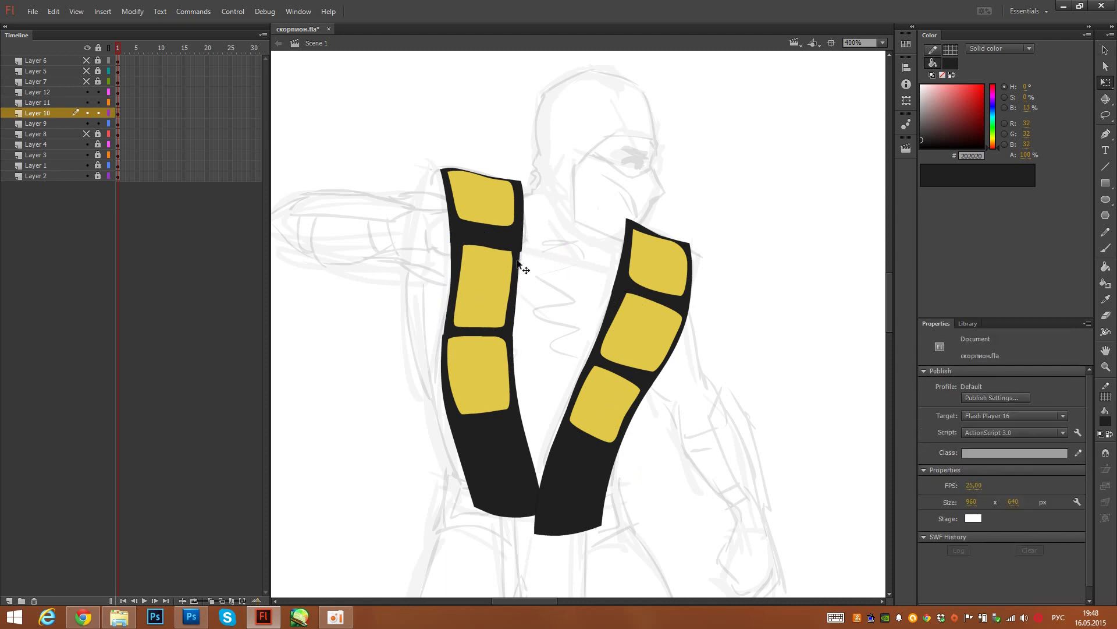
pyautogui.click(511, 260)
pyautogui.doubleClick(511, 260)
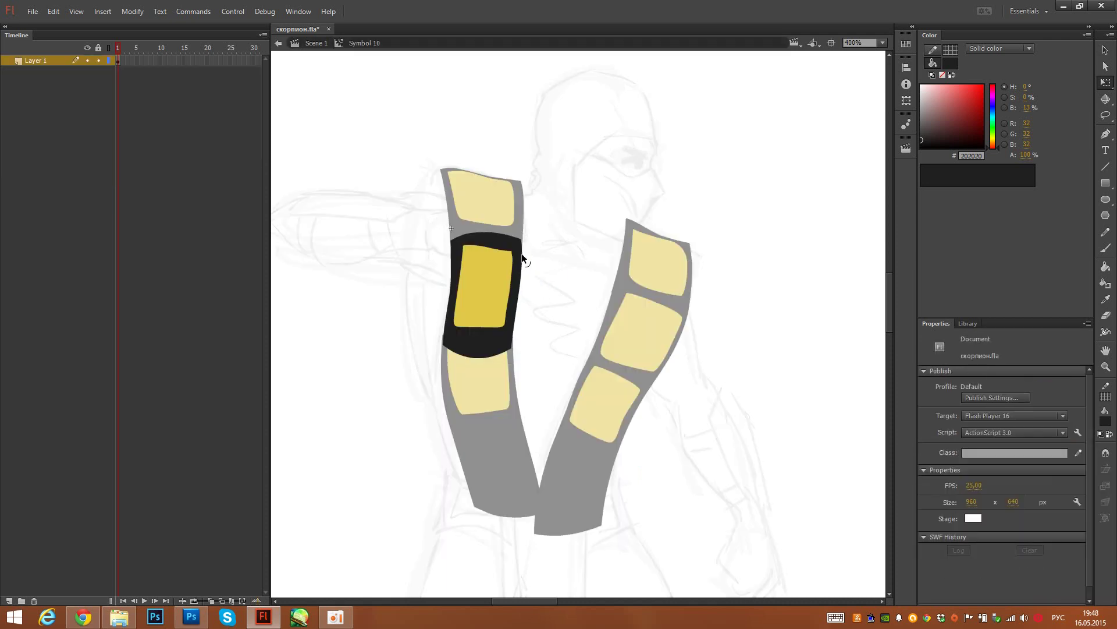
pyautogui.doubleClick(530, 263)
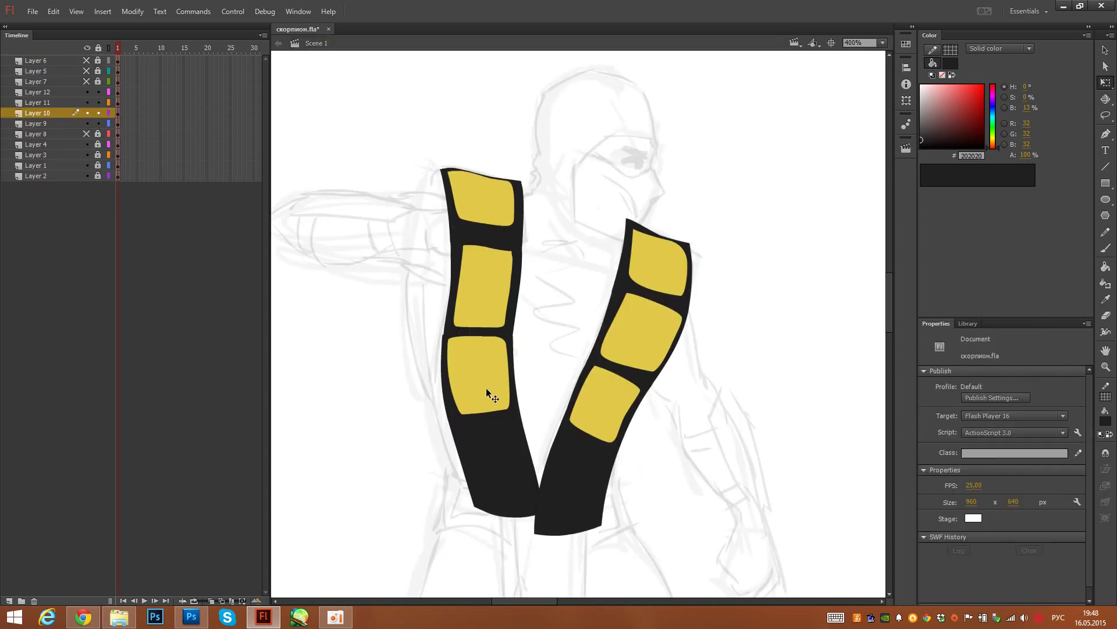
# Step: Refine the upper corners of the raised-arm side lower strap segment inside its symbol to match the middle segment
pyautogui.doubleClick(512, 346)
pyautogui.click(532, 337)
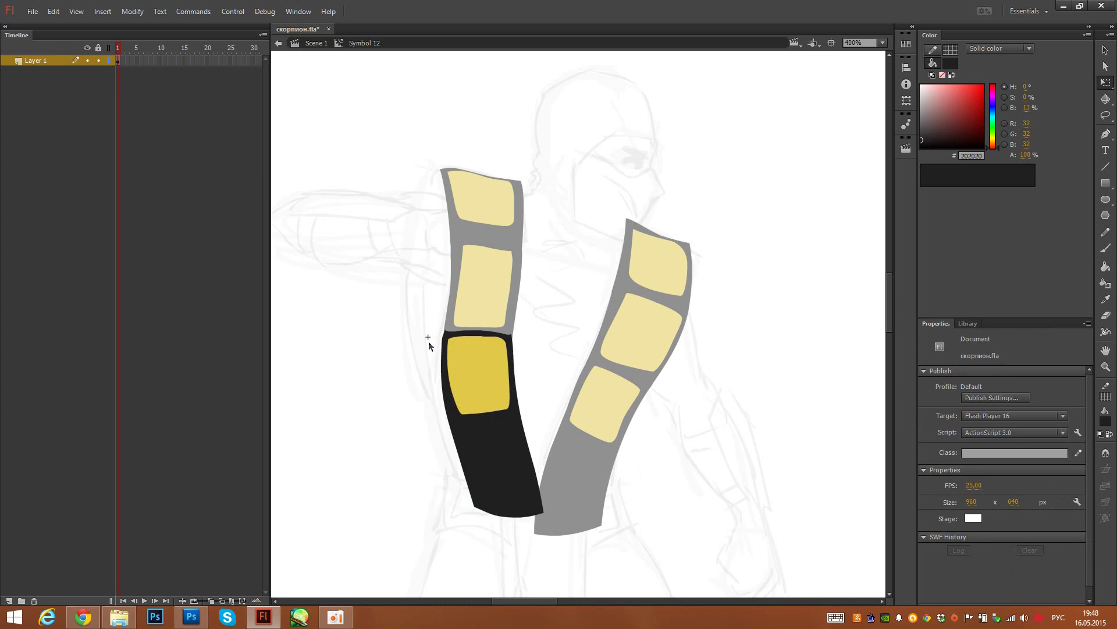
pyautogui.doubleClick(427, 342)
pyautogui.click(409, 418)
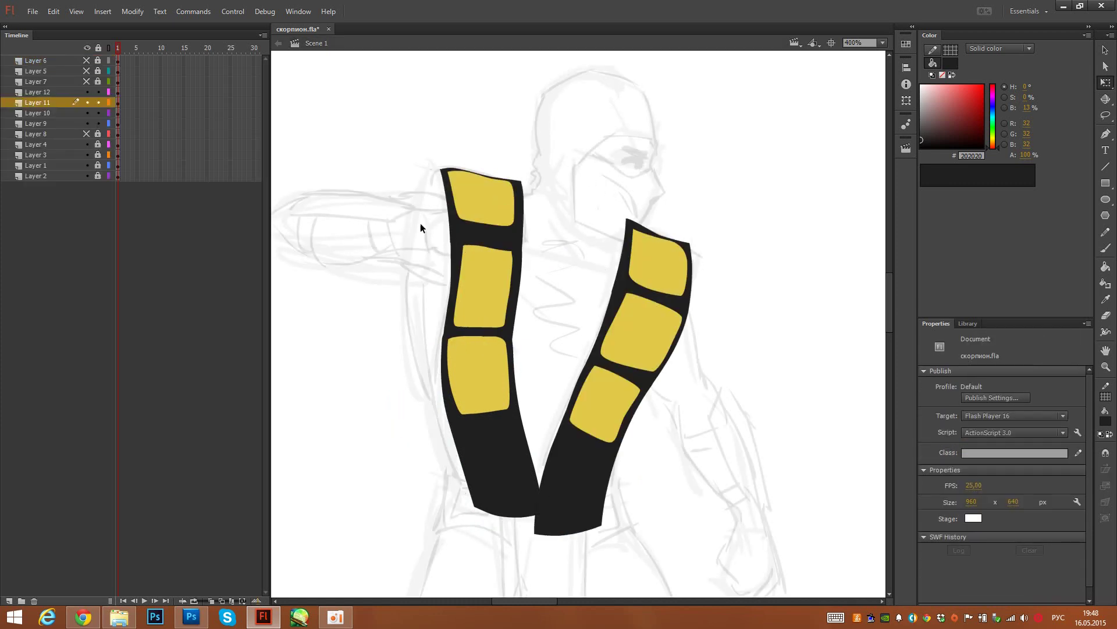
# Step: Show Layers 5 to 8 and lock Layers 9 to 12
pyautogui.click(86, 133)
pyautogui.moveTo(86, 79); pyautogui.dragTo(87, 61)
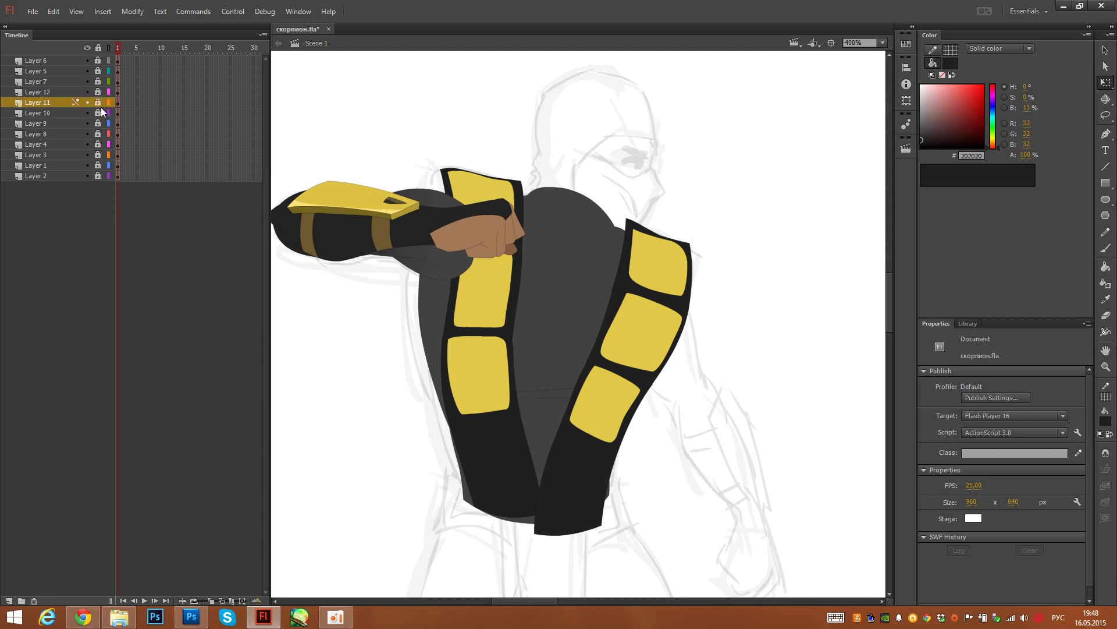
pyautogui.moveTo(516, 326)
pyautogui.mouseDown()
pyautogui.moveTo(508, 300)
pyautogui.moveTo(500, 328)
pyautogui.mouseUp()
pyautogui.scroll(-1, 502, 320)
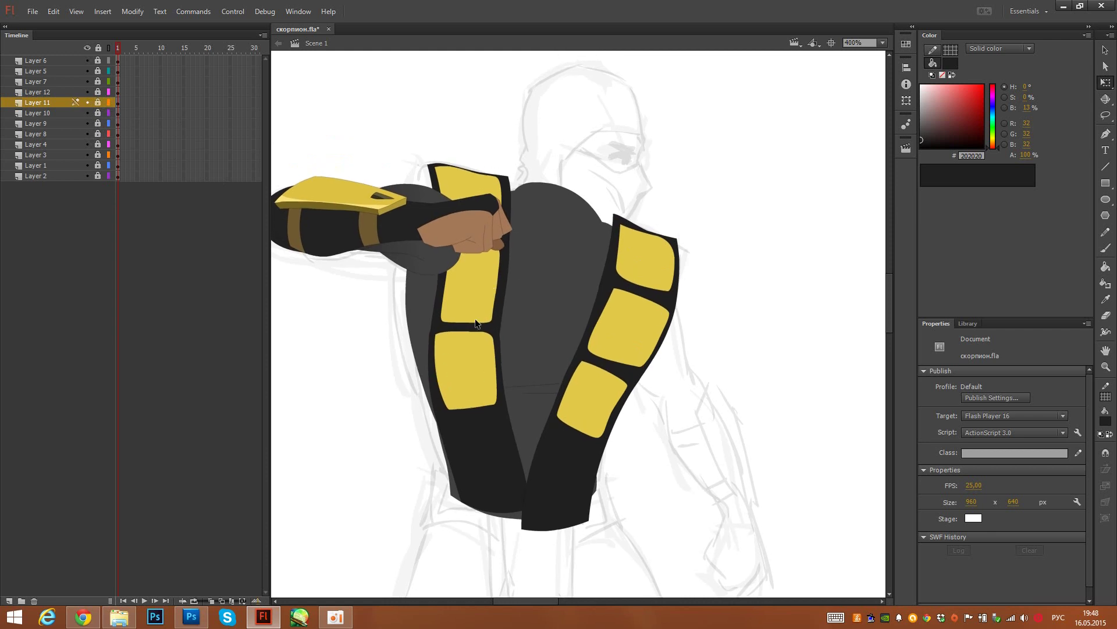
# Step: Add a new layer above Layer 6 and hide Layers 5, 6, 7 and 9 to 12
pyautogui.click(69, 61)
pyautogui.click(9, 600)
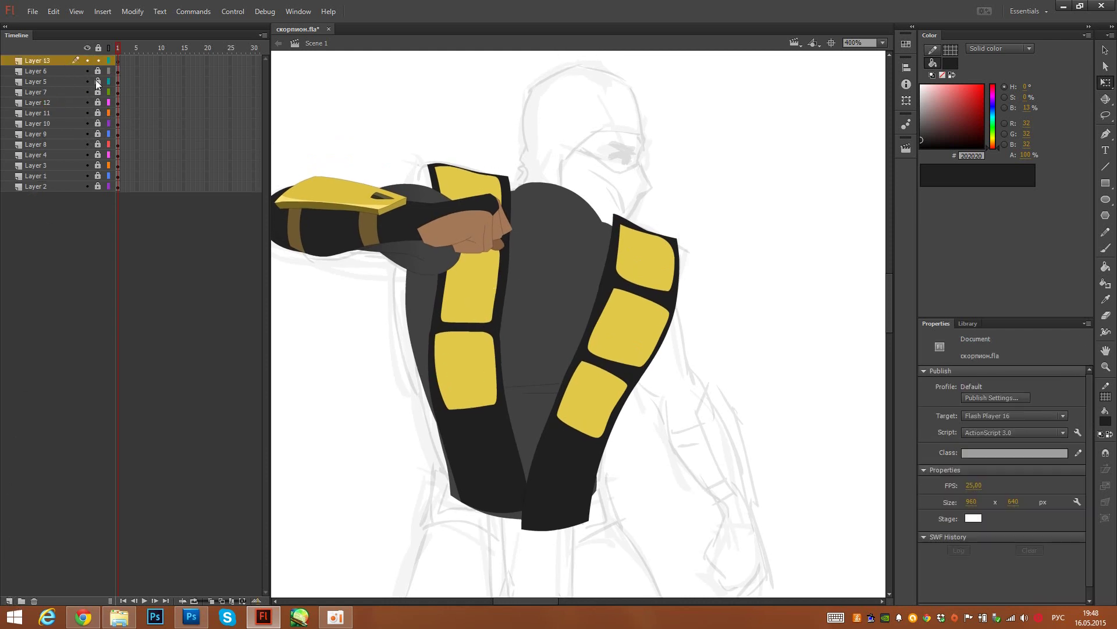
pyautogui.click(87, 134)
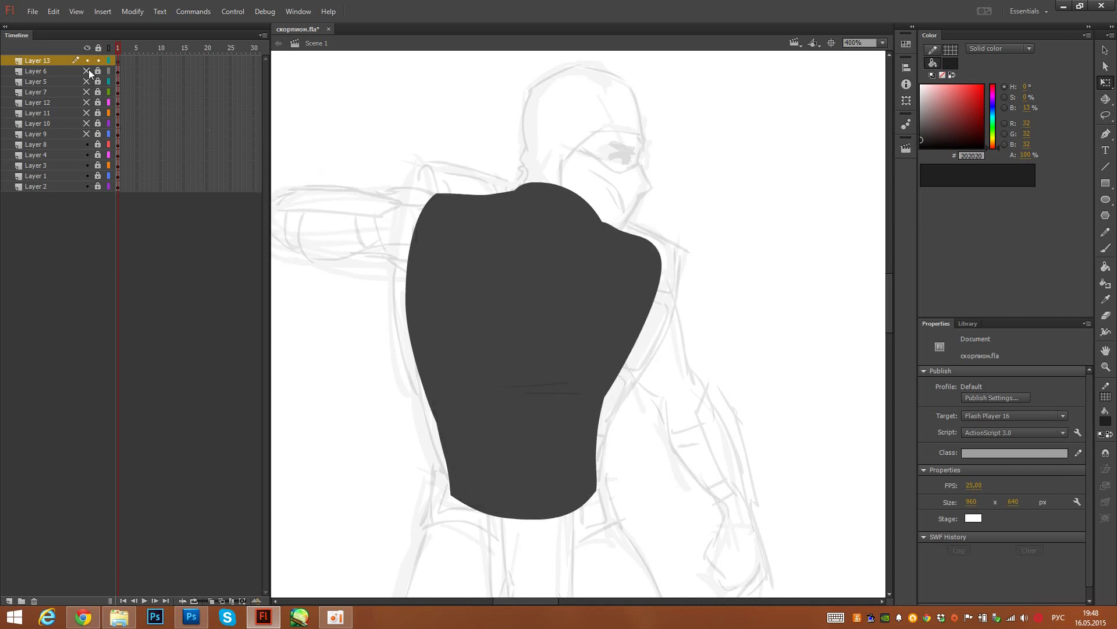
# Step: Show Layers 5, 6, 7 and 9 to 12 as outlines and save the file
pyautogui.moveTo(88, 71); pyautogui.dragTo(108, 134)
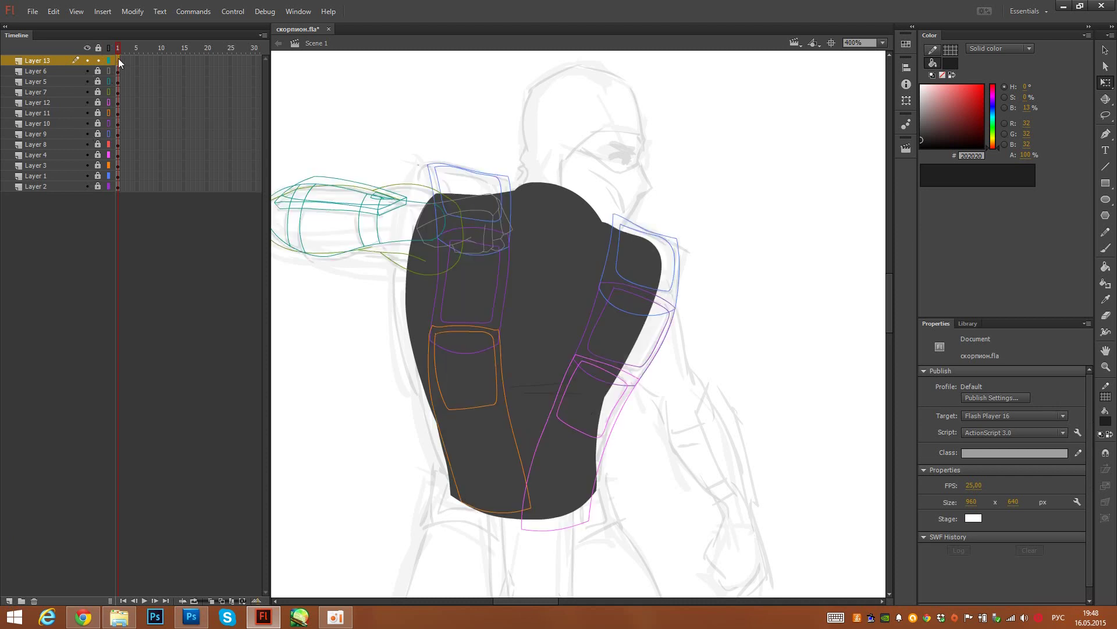
pyautogui.hotkey('ctrl', 's')
# Step: Trace a tall oval about 42 by 98 px beside the torso under the raised arm on Layer 13 and fill it with #101010
pyautogui.click(1106, 232)
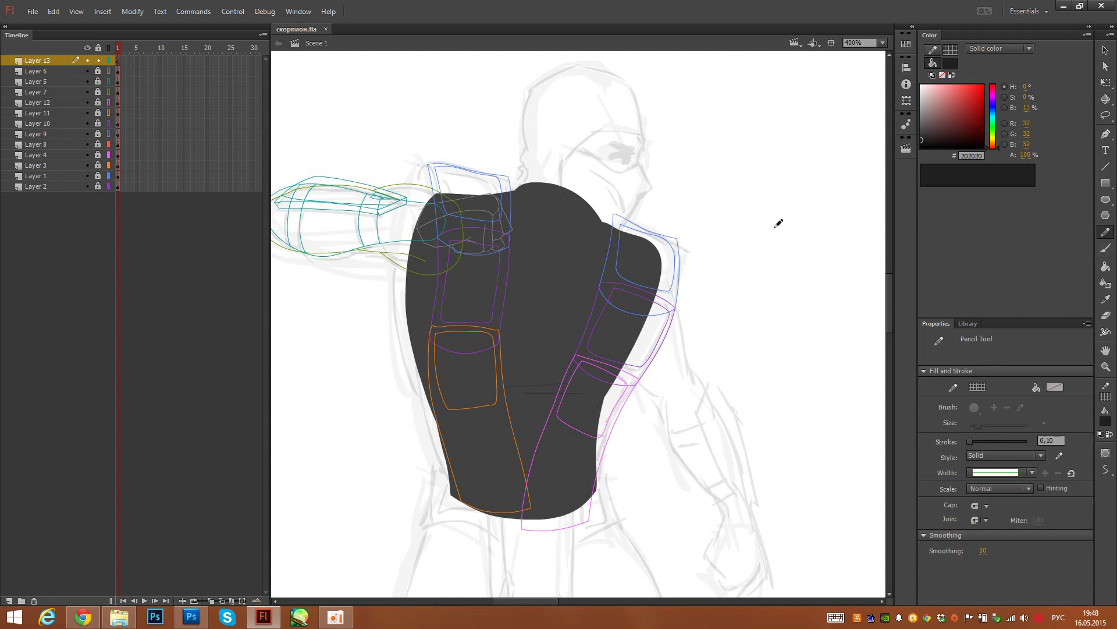
pyautogui.moveTo(481, 218)
pyautogui.mouseDown()
pyautogui.moveTo(430, 163)
pyautogui.moveTo(393, 240)
pyautogui.moveTo(391, 310)
pyautogui.moveTo(420, 379)
pyautogui.moveTo(468, 365)
pyautogui.moveTo(486, 206)
pyautogui.mouseUp()
pyautogui.moveTo(925, 140); pyautogui.dragTo(916, 146)
pyautogui.press('k')
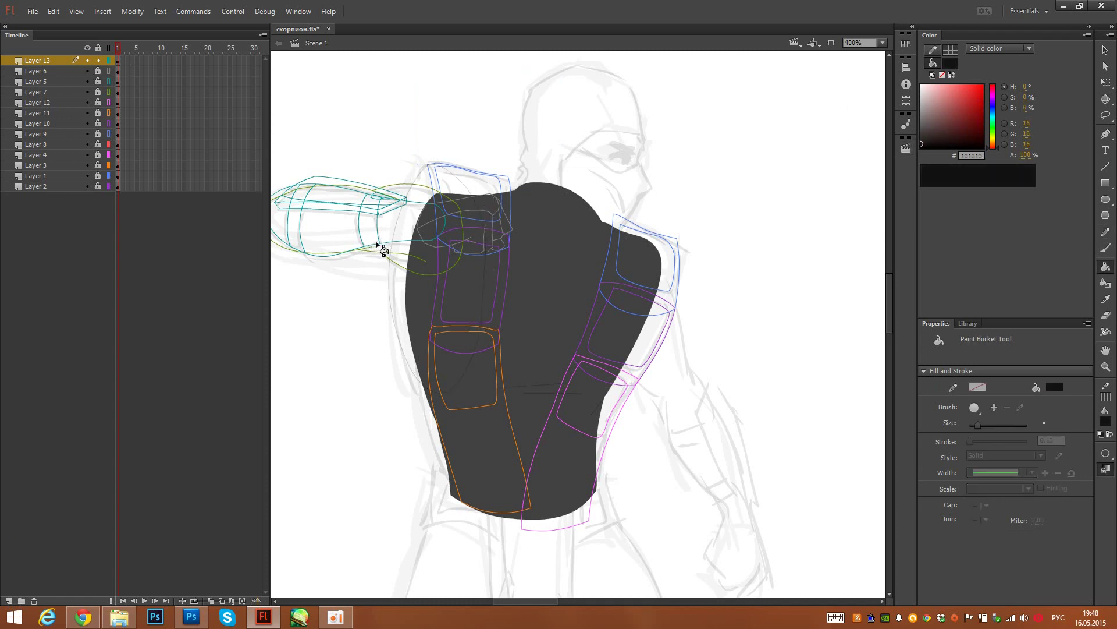
pyautogui.click(412, 291)
# Step: Convert the dark oval on Layer 13 into a movie clip symbol
pyautogui.press('v')
pyautogui.moveTo(590, 124); pyautogui.dragTo(326, 477)
pyautogui.press('q')
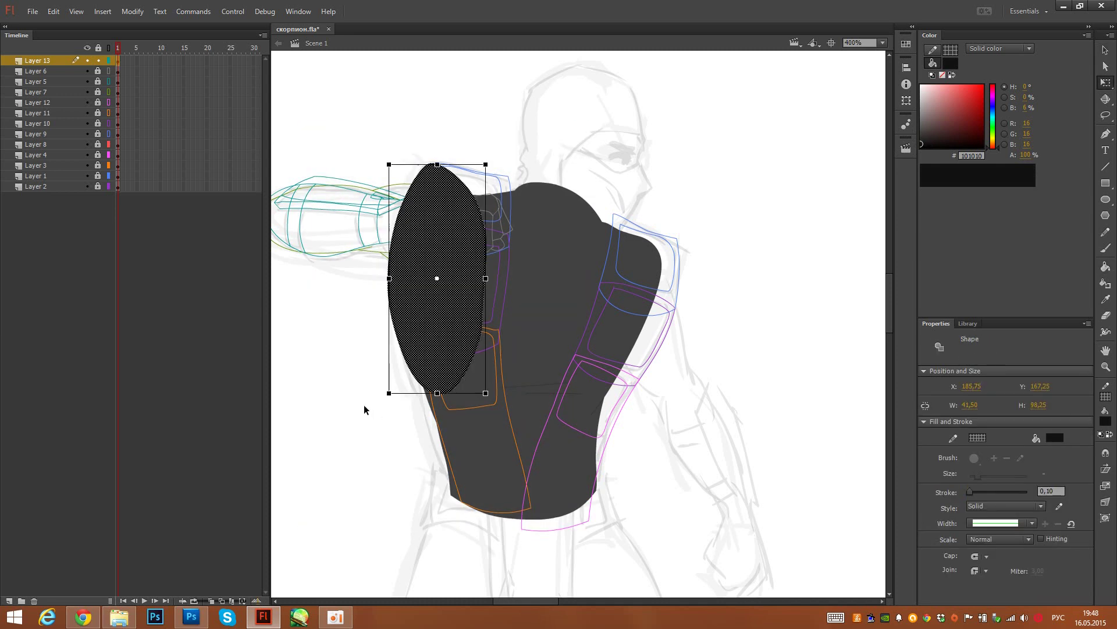
pyautogui.press('F8')
pyautogui.press('Return')
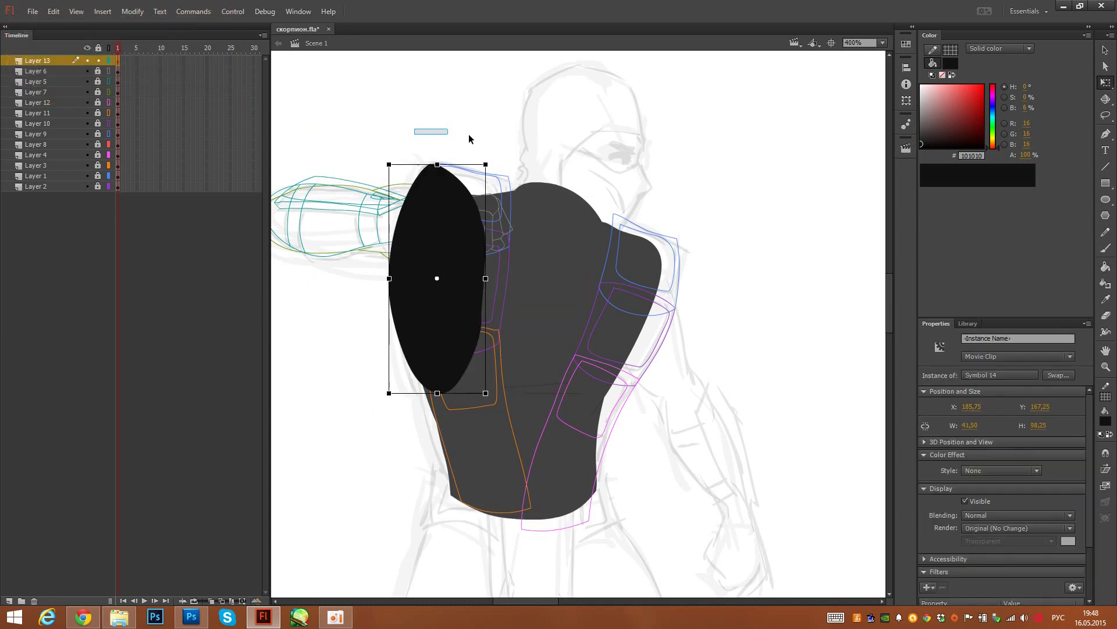
pyautogui.click(468, 135)
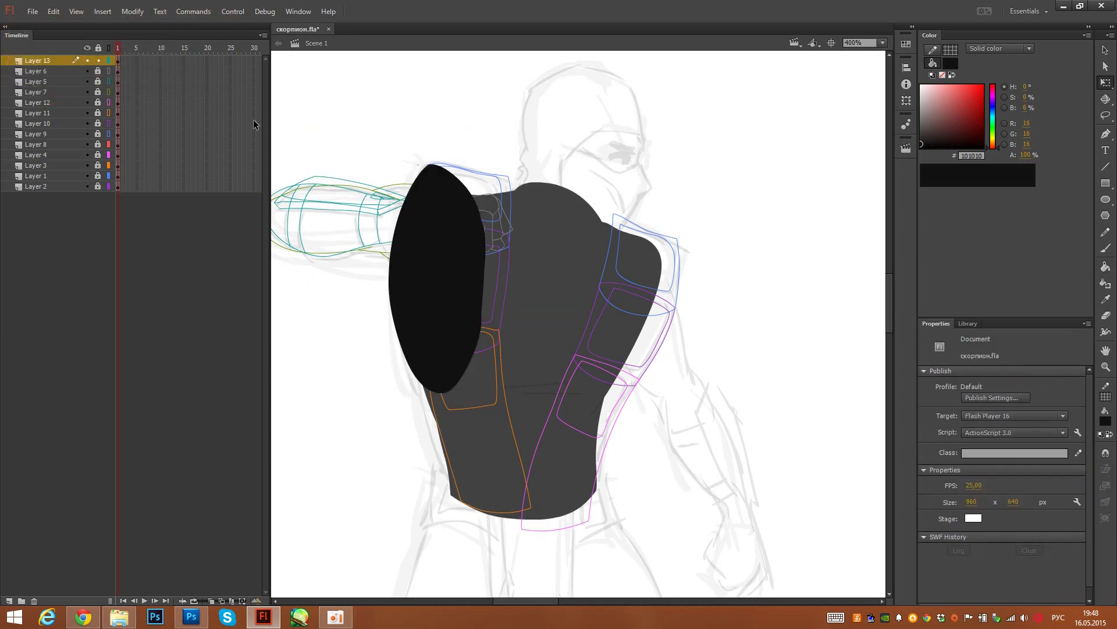
# Step: Unlock the arm and strap layers in full color, then gather their parts onto Layer 13 by converting them to one symbol and breaking it apart
pyautogui.keyDown('alt'); pyautogui.click(108, 61); pyautogui.keyUp('alt')
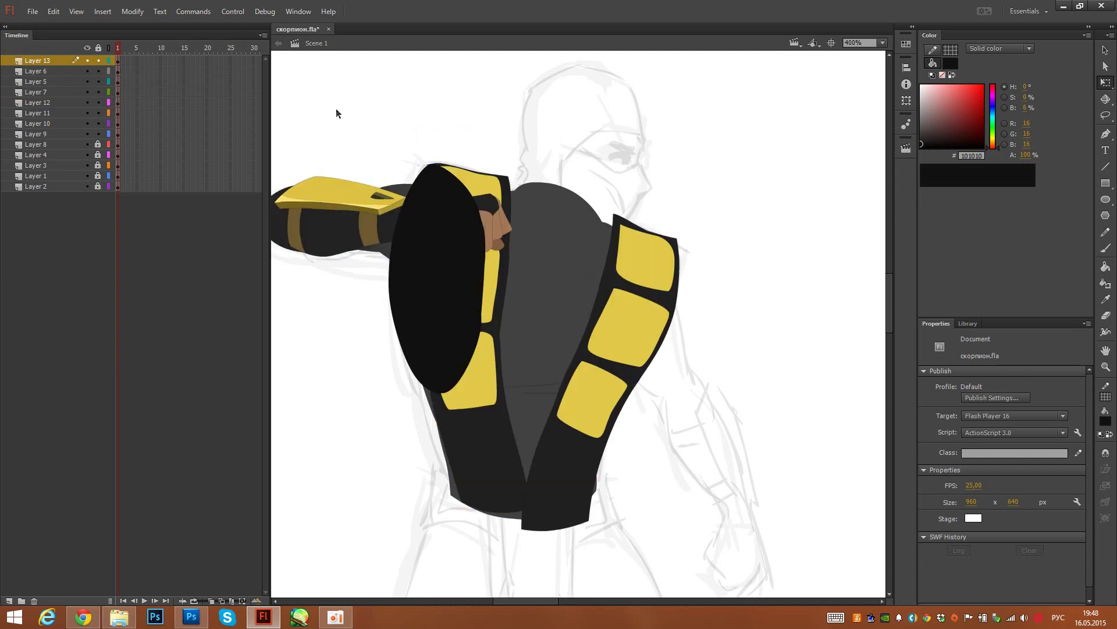
pyautogui.moveTo(342, 79); pyautogui.dragTo(791, 569)
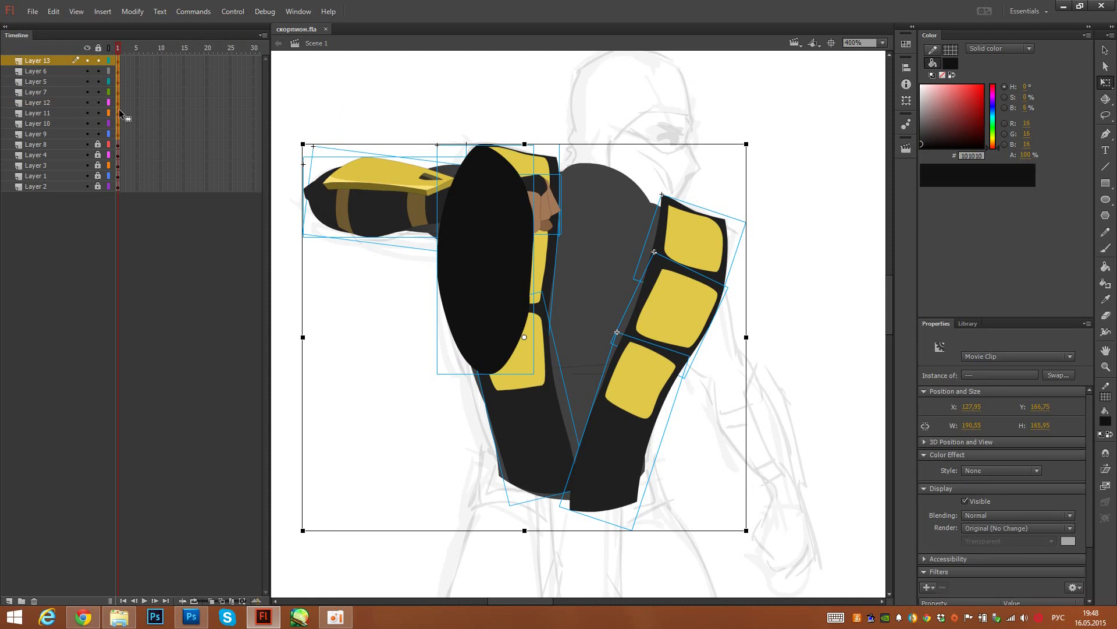
pyautogui.press('F8')
pyautogui.press('Return')
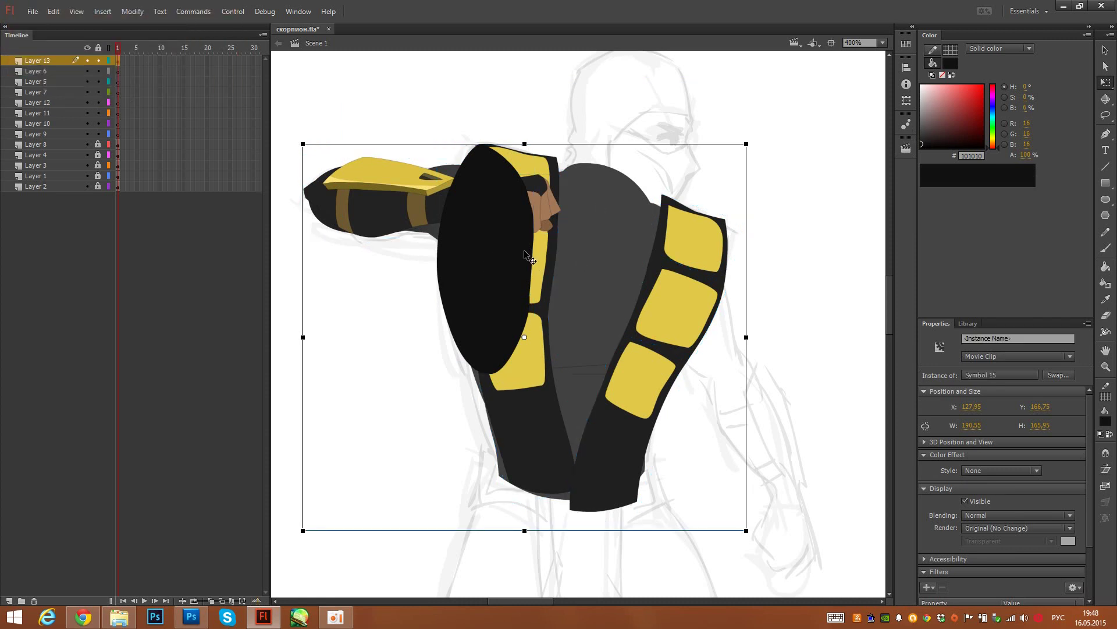
pyautogui.hotkey('ctrl', 'b')
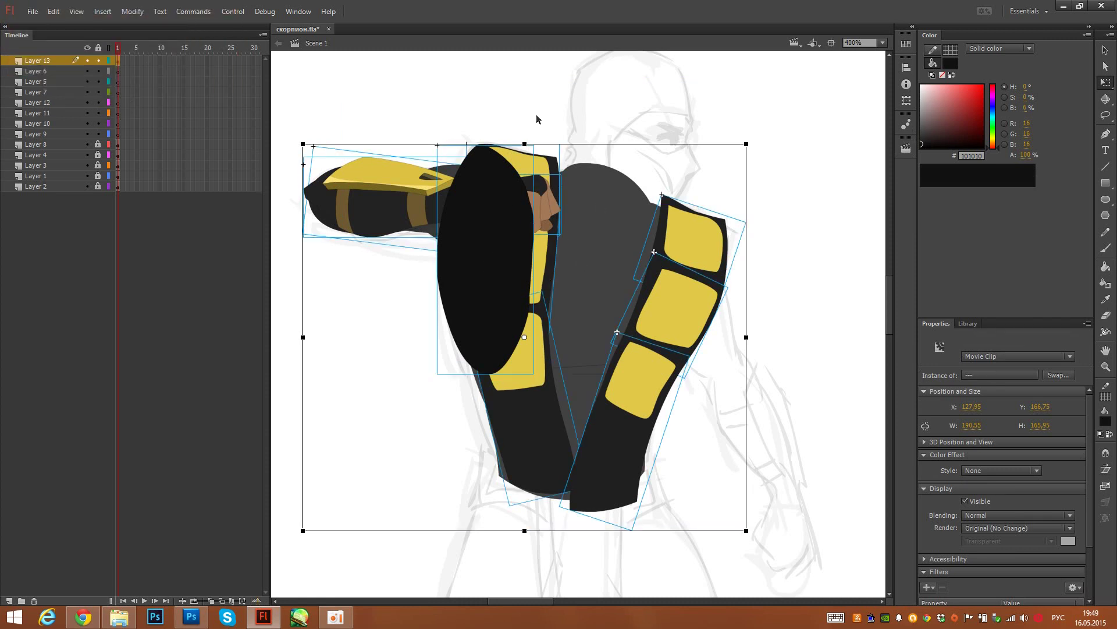
pyautogui.click(537, 119)
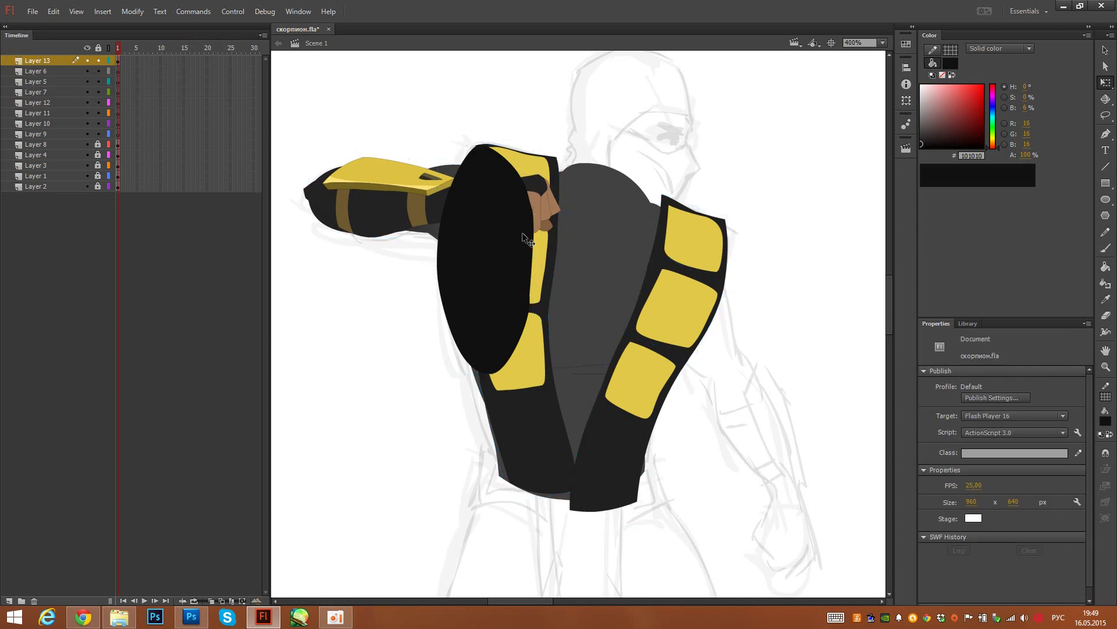
pyautogui.click(118, 61)
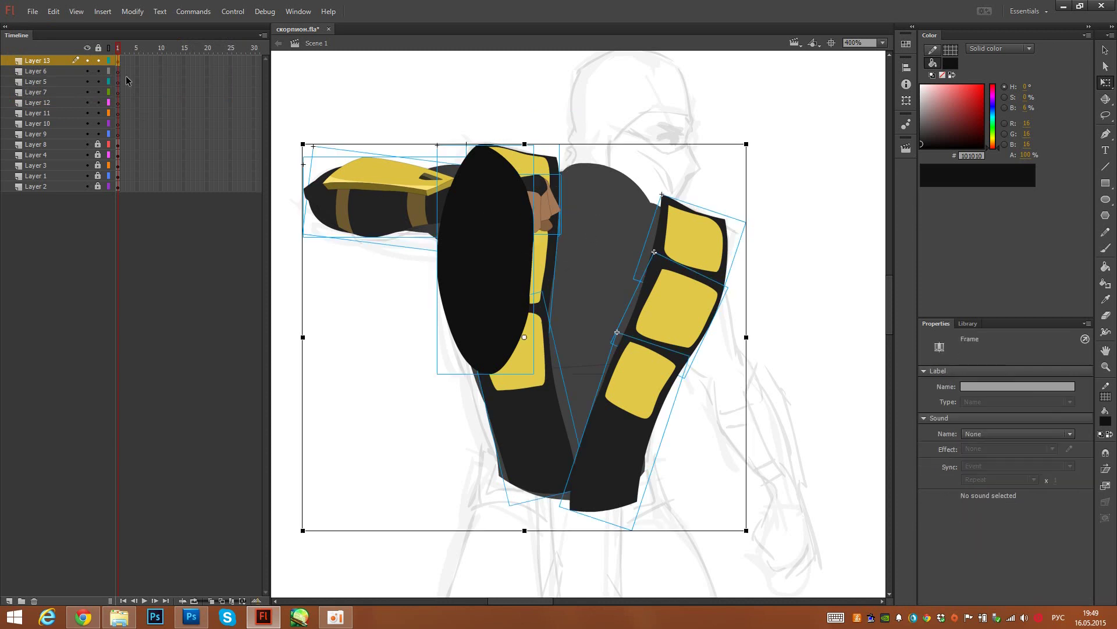
pyautogui.click(502, 98)
# Step: Nudge the dark oval slightly outward and send it backward behind the raised arm and the strap segments
pyautogui.click(486, 263)
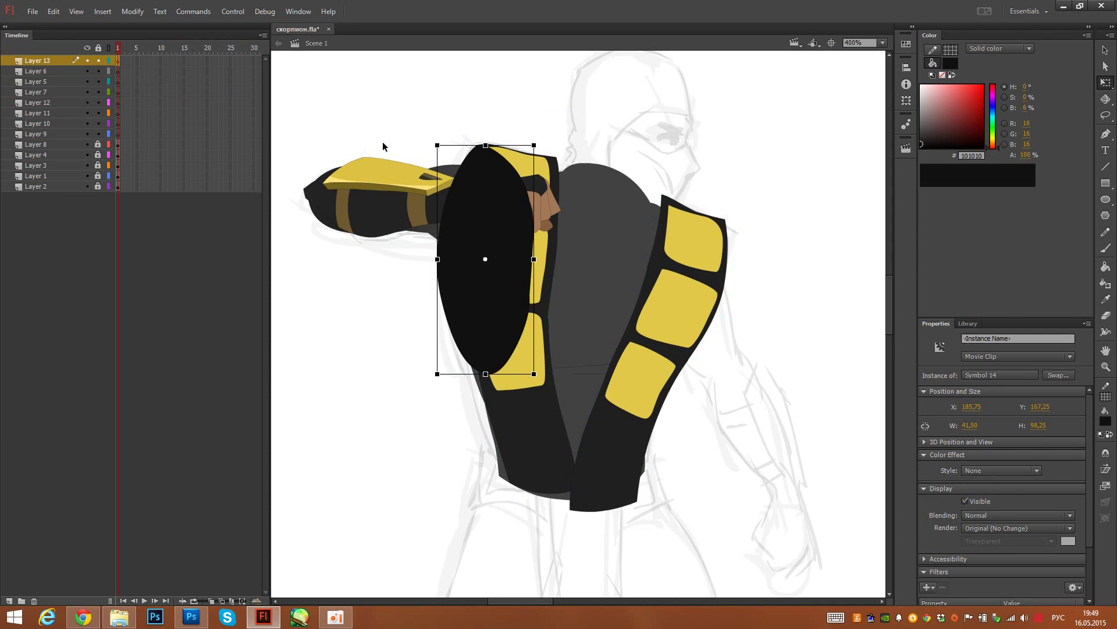
pyautogui.press('Left')
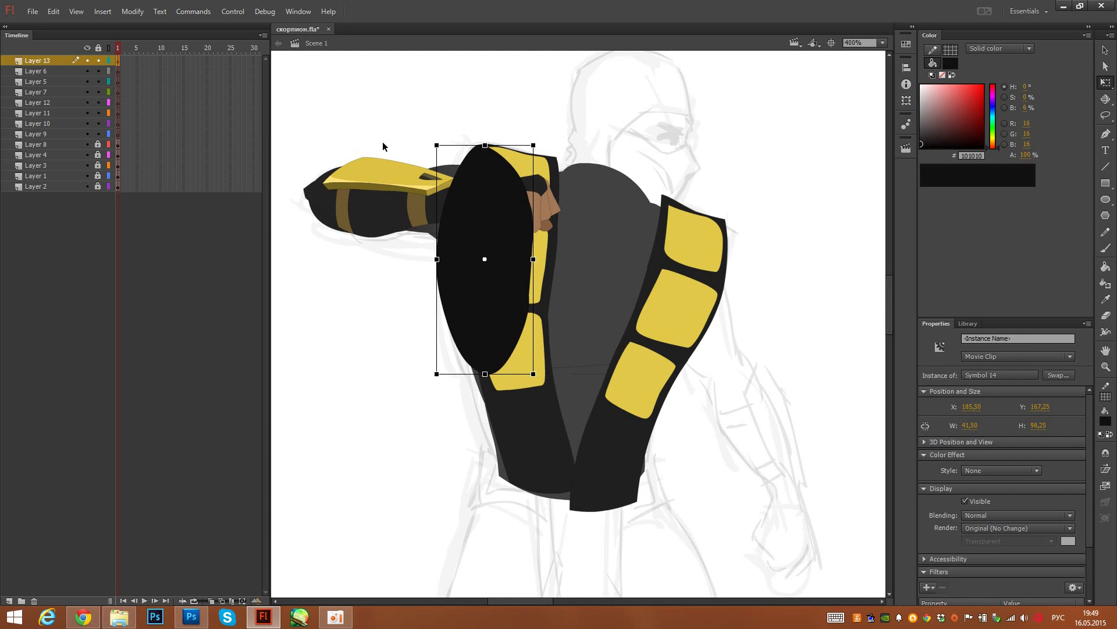
pyautogui.press('v')
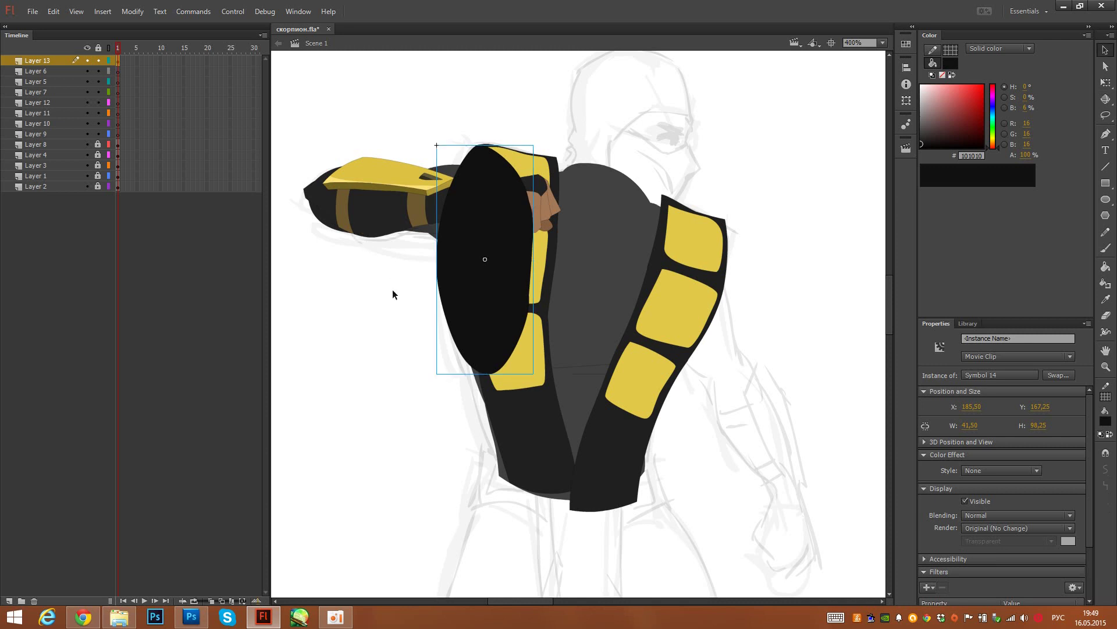
pyautogui.moveTo(445, 328); pyautogui.dragTo(357, 354)
pyautogui.hotkey('ctrl', 'z')
pyautogui.hotkey('ctrl', 'Down')
pyautogui.hotkey('ctrl', 'Down')
pyautogui.hotkey('ctrl', 'Down')
pyautogui.hotkey('ctrl', 'Down')
pyautogui.hotkey('ctrl', 'Down')
pyautogui.hotkey('ctrl', 'Down')
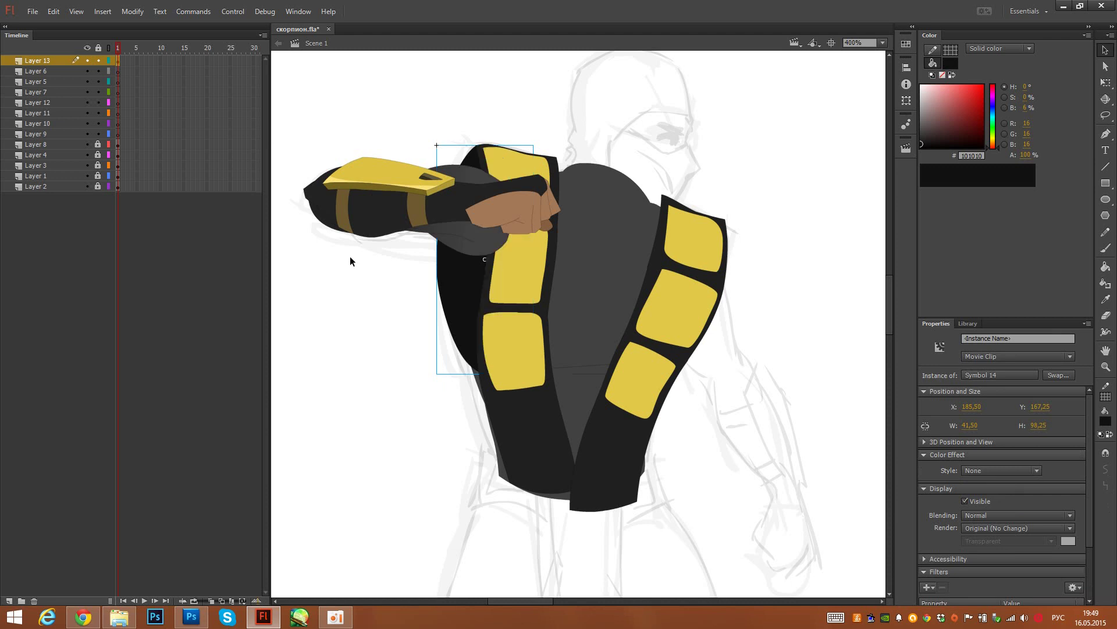
pyautogui.click(597, 173)
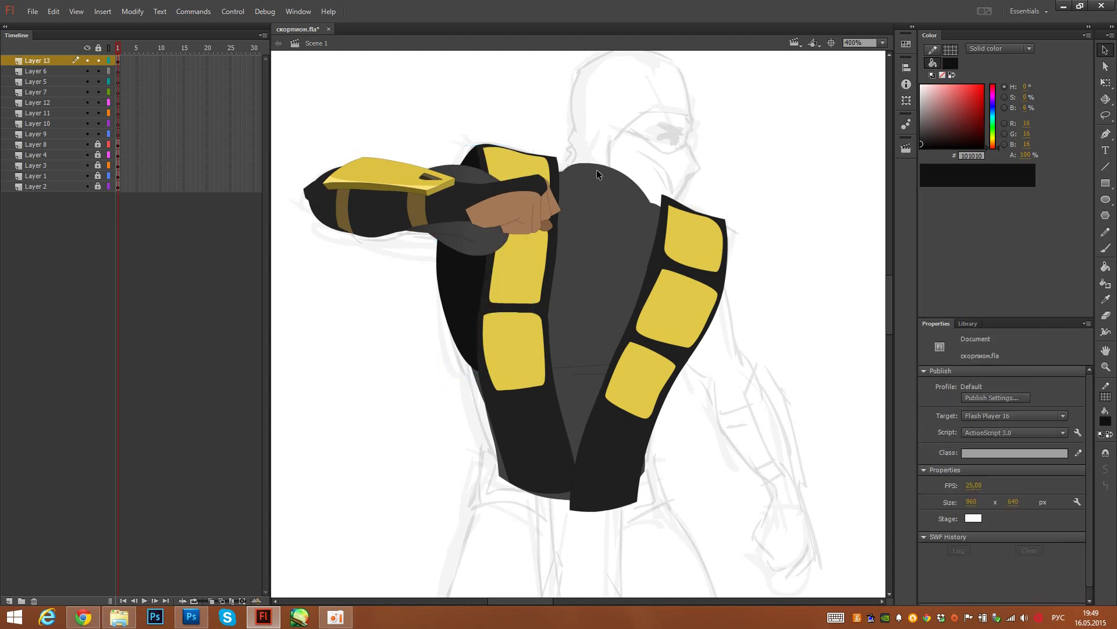
# Step: Unlock Layer 8, move it under Layer 13, and merge the torso with the other parts on Layer 13 through a symbol broken apart
pyautogui.click(98, 144)
pyautogui.click(119, 145)
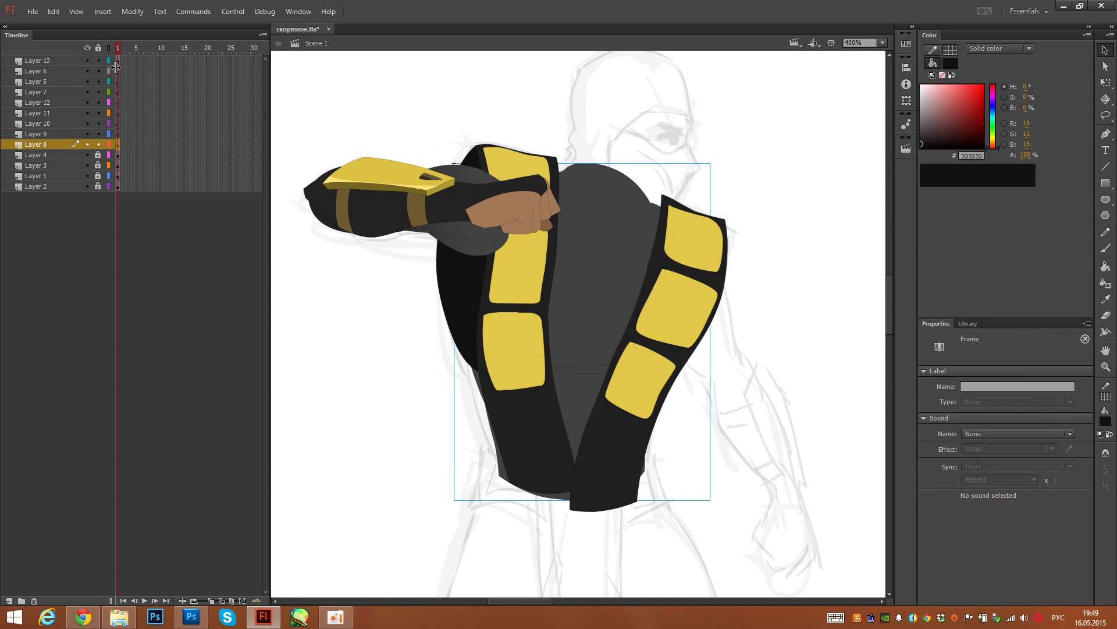
pyautogui.moveTo(57, 145); pyautogui.dragTo(81, 66)
pyautogui.moveTo(342, 84)
pyautogui.mouseDown()
pyautogui.moveTo(401, 185)
pyautogui.moveTo(707, 506)
pyautogui.mouseUp()
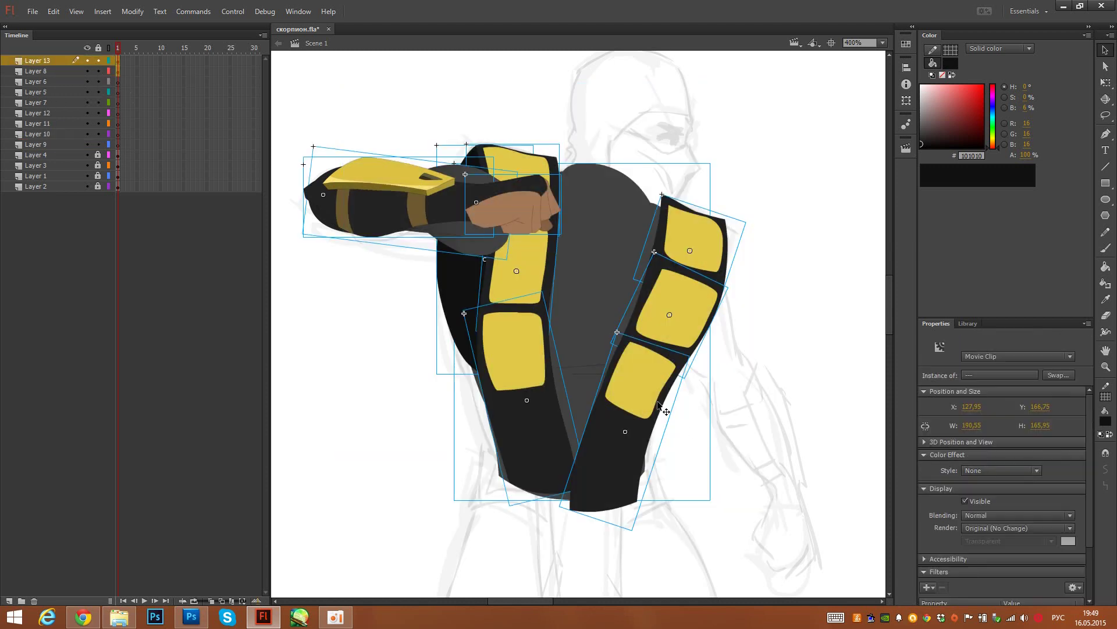
pyautogui.press('F8')
pyautogui.press('Return')
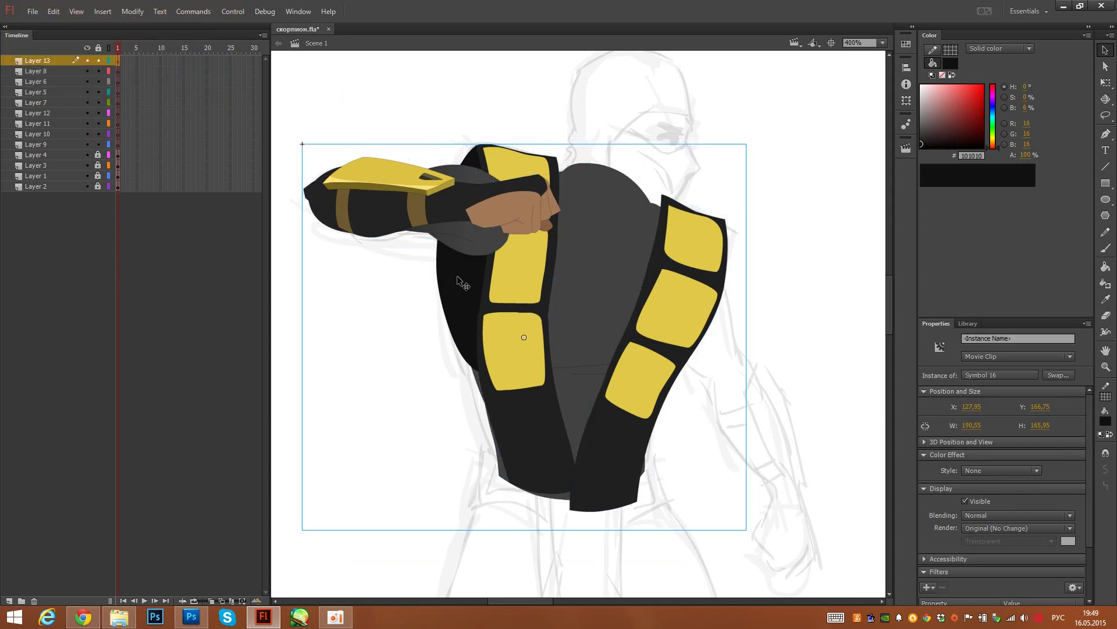
pyautogui.hotkey('ctrl', 'b')
pyautogui.click(486, 112)
# Step: Send the dark oval behind the torso and move the raised upper arm backward behind the strap segments
pyautogui.click(442, 303)
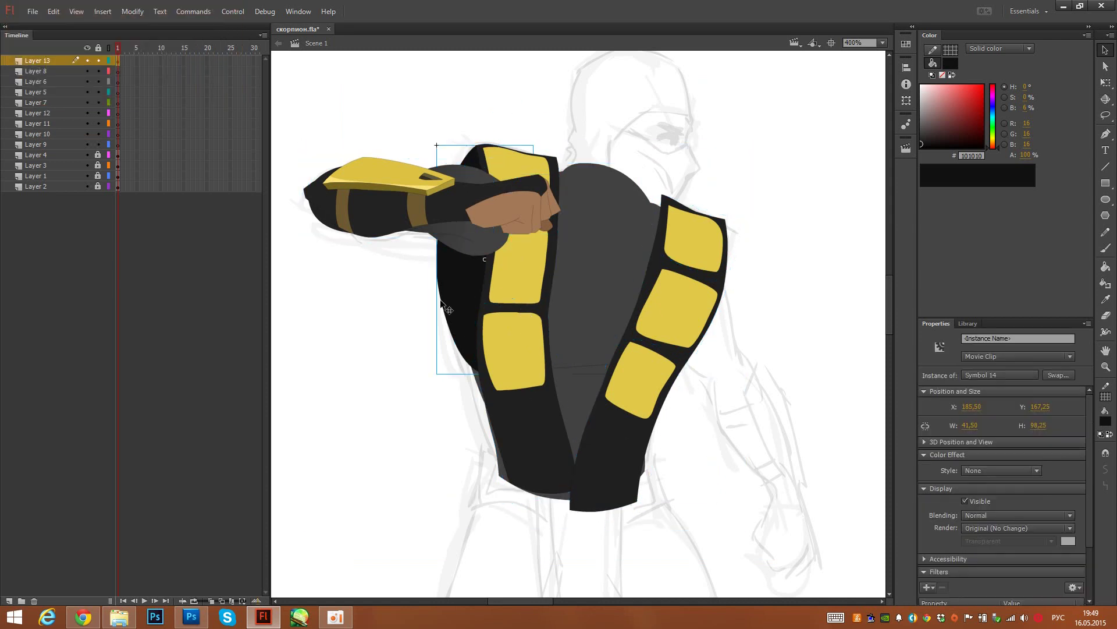
pyautogui.hotkey('ctrl', 'Down')
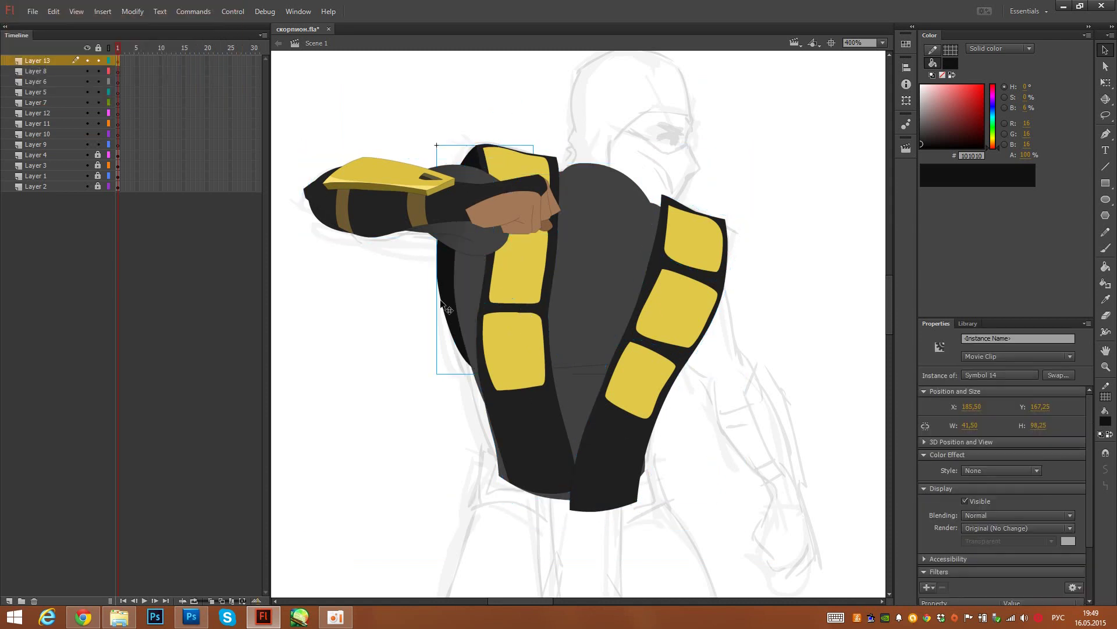
pyautogui.click(465, 256)
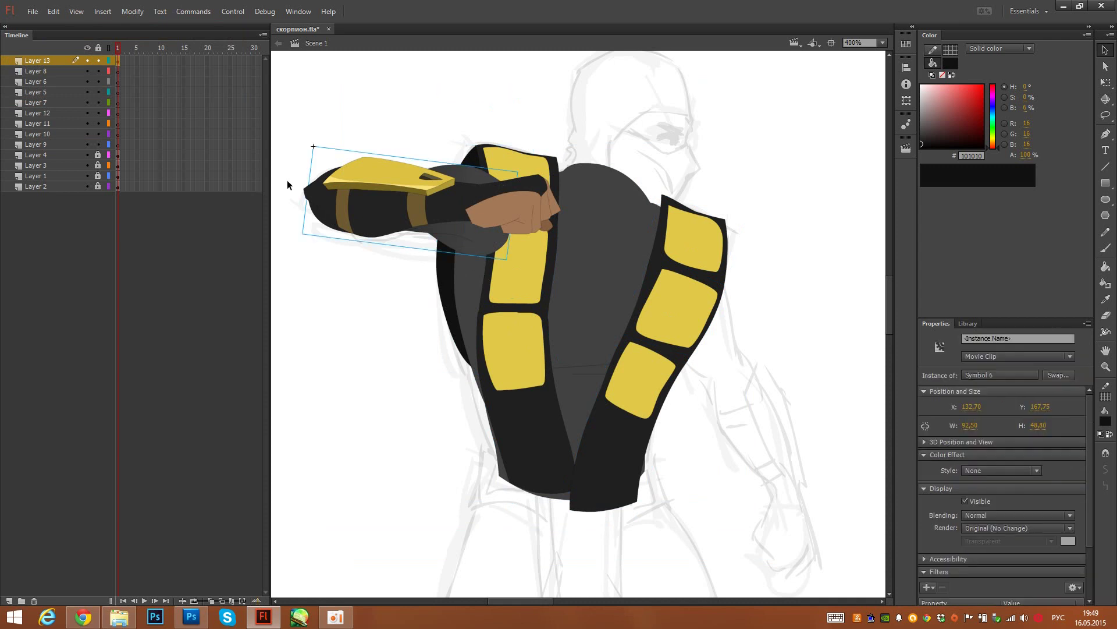
pyautogui.hotkey('ctrl', 'Down')
pyautogui.hotkey('ctrl', 'Down')
pyautogui.click(480, 119)
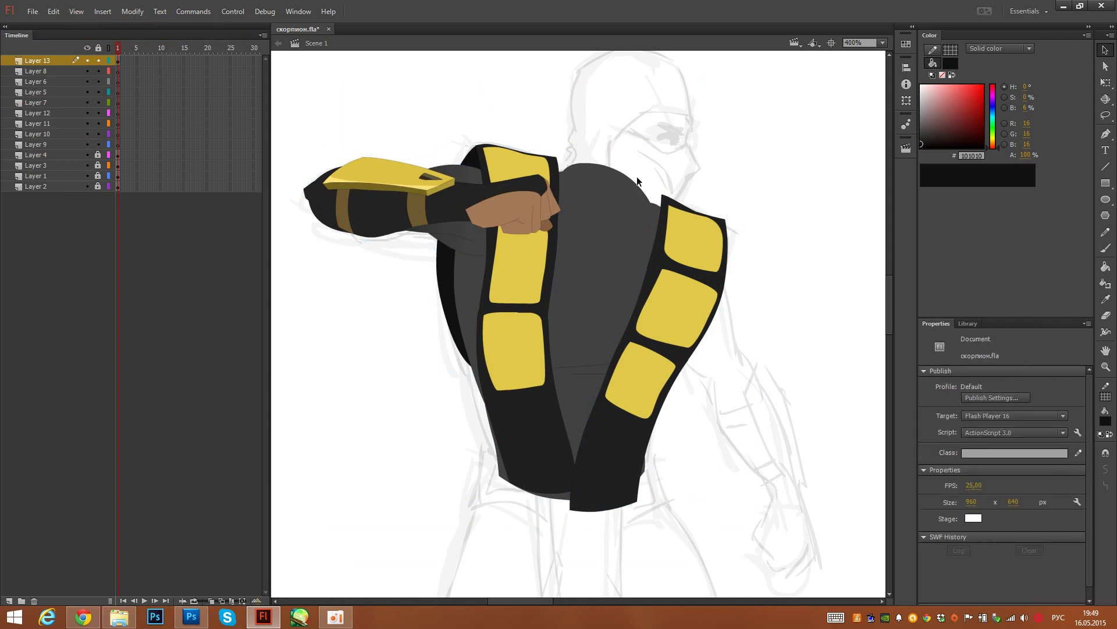
# Step: Lock Layer 13, move it below Layer 10 as an outline display, and save the file
pyautogui.moveTo(645, 234)
pyautogui.mouseDown()
pyautogui.moveTo(613, 237)
pyautogui.moveTo(617, 249)
pyautogui.moveTo(613, 216)
pyautogui.moveTo(626, 229)
pyautogui.mouseUp()
pyautogui.click(98, 61)
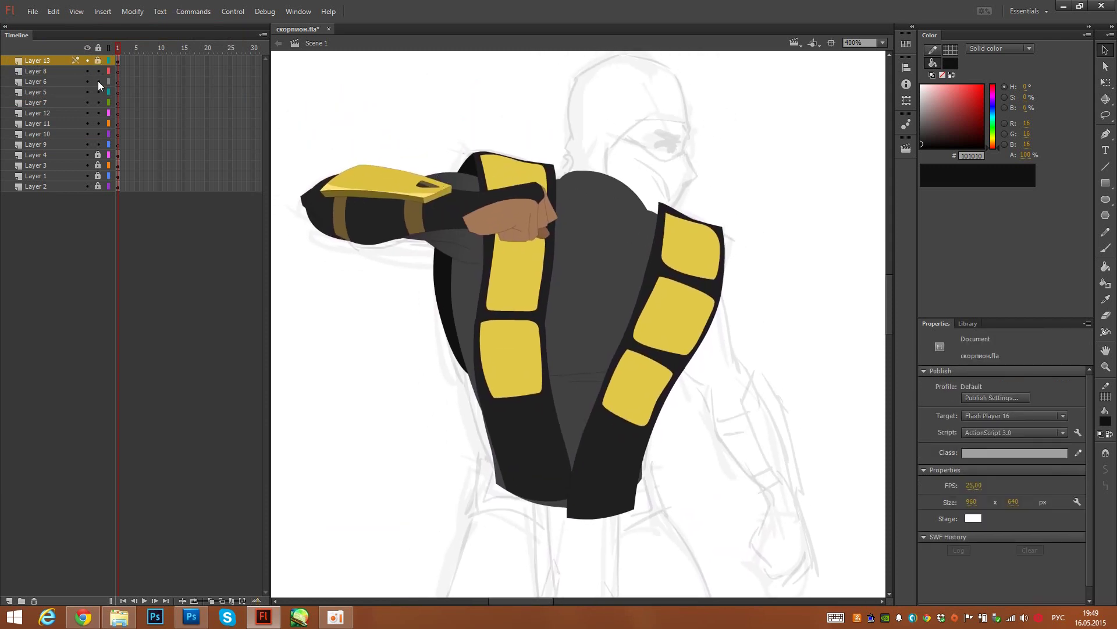
pyautogui.moveTo(52, 60); pyautogui.dragTo(99, 147)
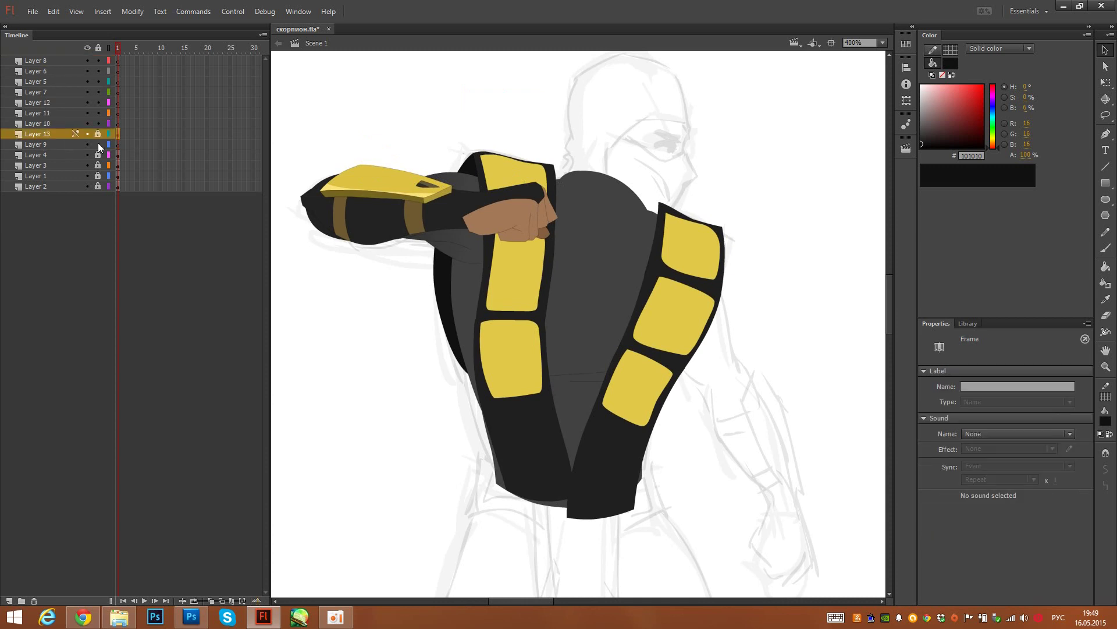
pyautogui.click(110, 135)
pyautogui.moveTo(603, 280); pyautogui.dragTo(515, 200)
pyautogui.click(529, 224)
pyautogui.hotkey('ctrl', 's')
# Step: Trace the lowered arm's upper section on Layer 10 with rounded shoulder and elbow ends, about 48 by 80 px
pyautogui.click(118, 125)
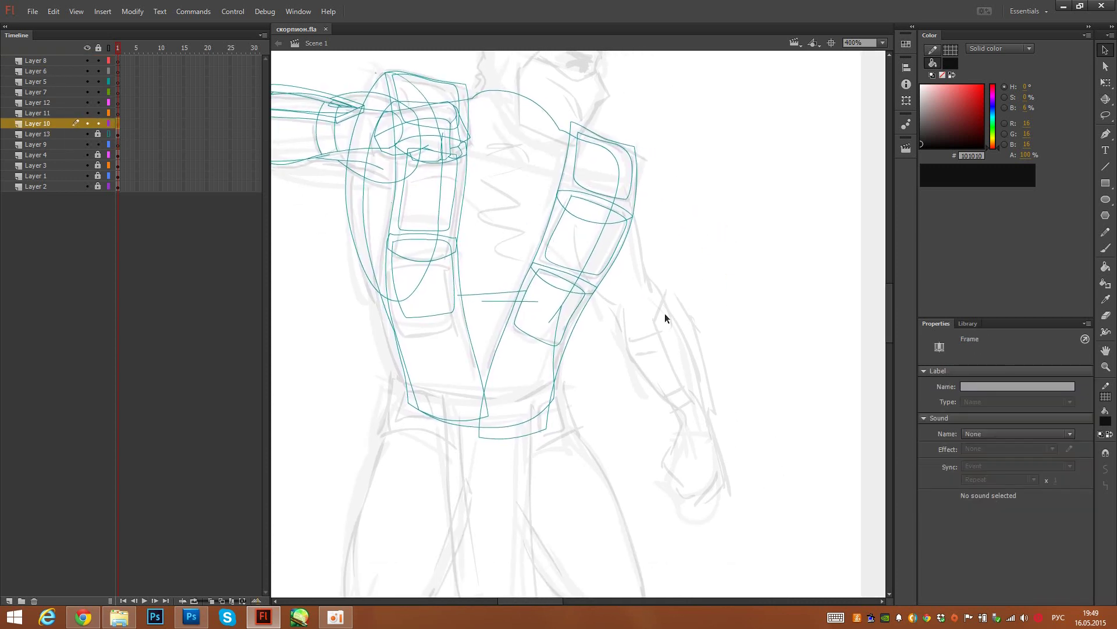
pyautogui.click(749, 283)
pyautogui.moveTo(750, 283); pyautogui.dragTo(658, 310)
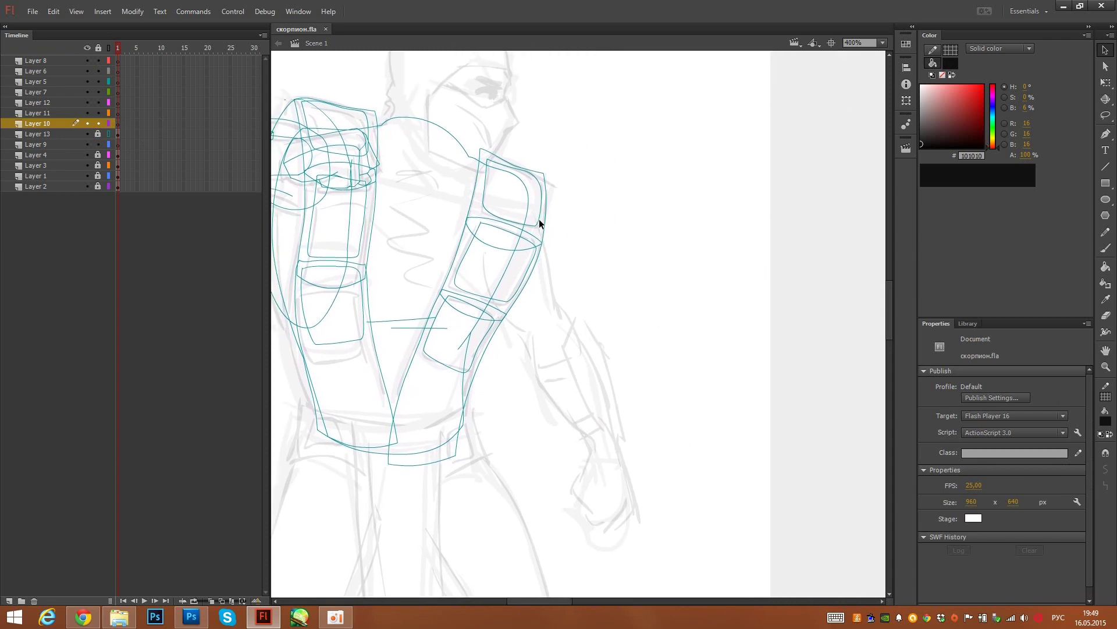
pyautogui.press('y')
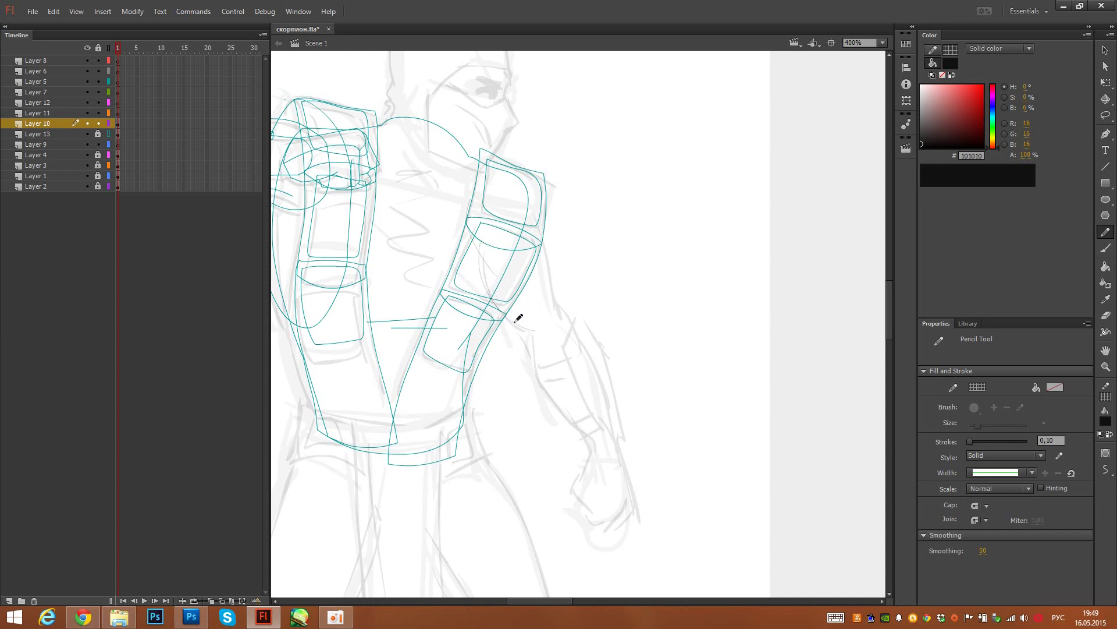
pyautogui.moveTo(519, 318)
pyautogui.mouseDown()
pyautogui.moveTo(538, 363)
pyautogui.moveTo(569, 357)
pyautogui.moveTo(559, 303)
pyautogui.moveTo(522, 333)
pyautogui.moveTo(550, 362)
pyautogui.moveTo(577, 338)
pyautogui.moveTo(528, 188)
pyautogui.moveTo(501, 176)
pyautogui.moveTo(472, 203)
pyautogui.mouseUp()
pyautogui.hotkey('ctrl', 'z')
pyautogui.moveTo(478, 251); pyautogui.dragTo(498, 278)
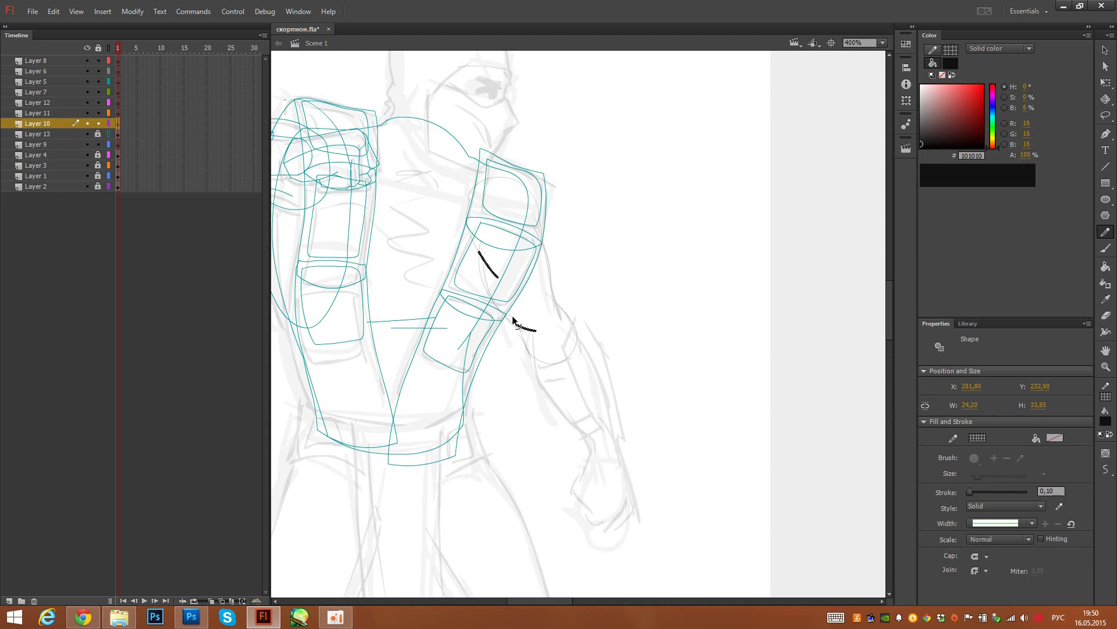
# Step: Clean up the stray stroke segments where the upper arm outline overlaps its rounded shoulder and elbow ends
pyautogui.keyDown('ctrl'); pyautogui.keyDown('shift'); pyautogui.click(528, 329); pyautogui.keyUp('shift'); pyautogui.keyUp('ctrl')
pyautogui.keyDown('ctrl'); pyautogui.keyDown('shift'); pyautogui.click(515, 323); pyautogui.keyUp('shift'); pyautogui.keyUp('ctrl')
pyautogui.keyDown('ctrl'); pyautogui.keyDown('shift'); pyautogui.click(551, 299); pyautogui.keyUp('shift'); pyautogui.keyUp('ctrl')
pyautogui.press('Delete')
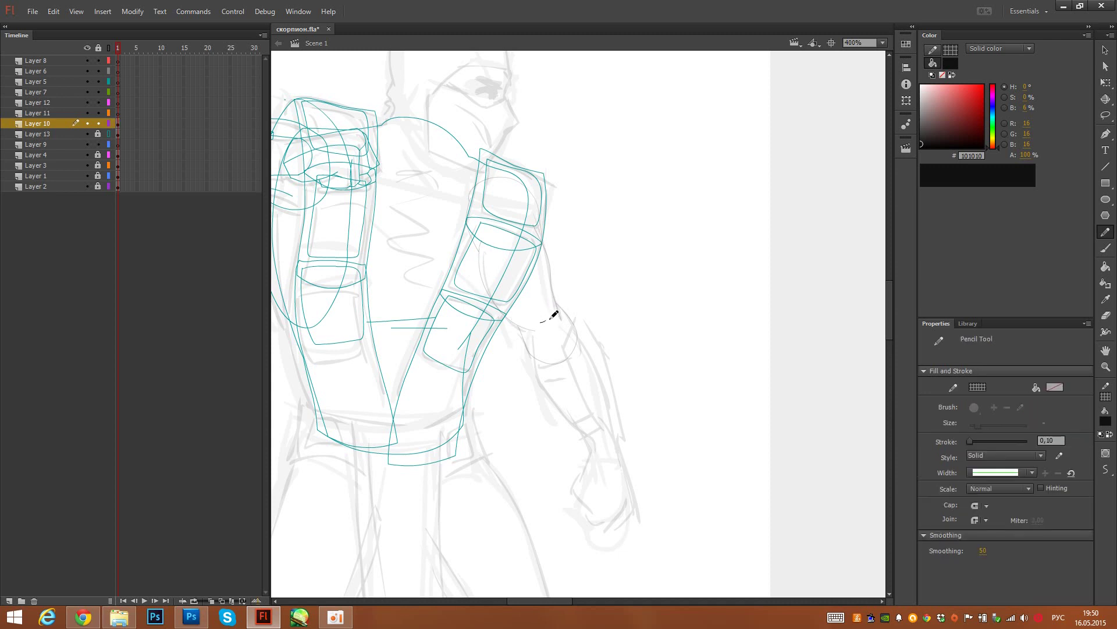
pyautogui.hotkey('ctrl', 'z')
pyautogui.hotkey('ctrl', 'z')
pyautogui.press('Delete')
pyautogui.hotkey('ctrl', 'z')
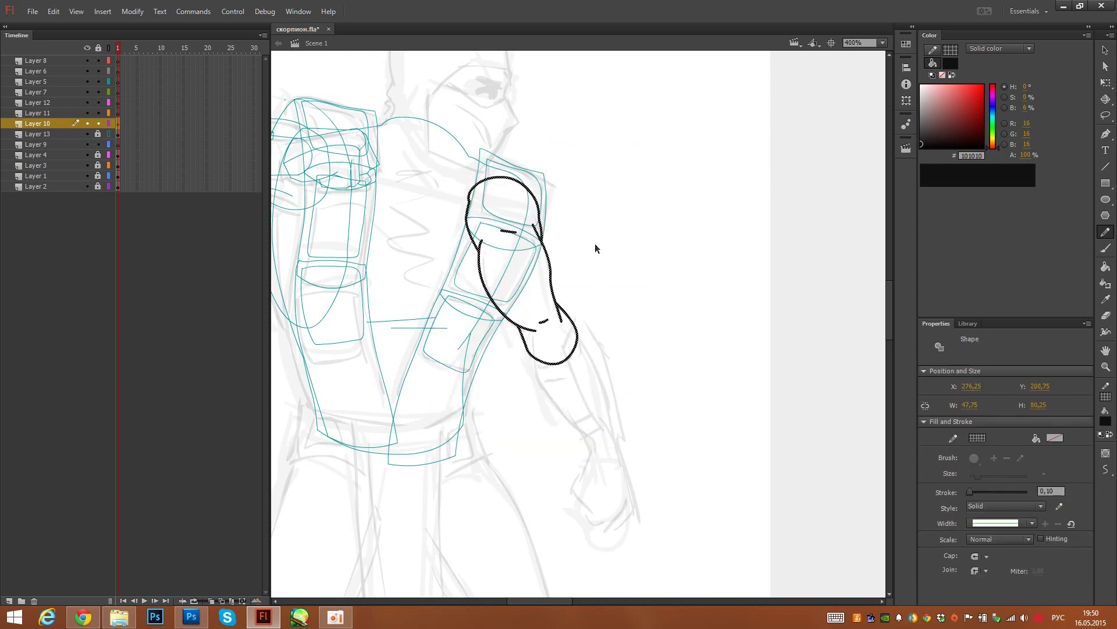
pyautogui.press('Delete')
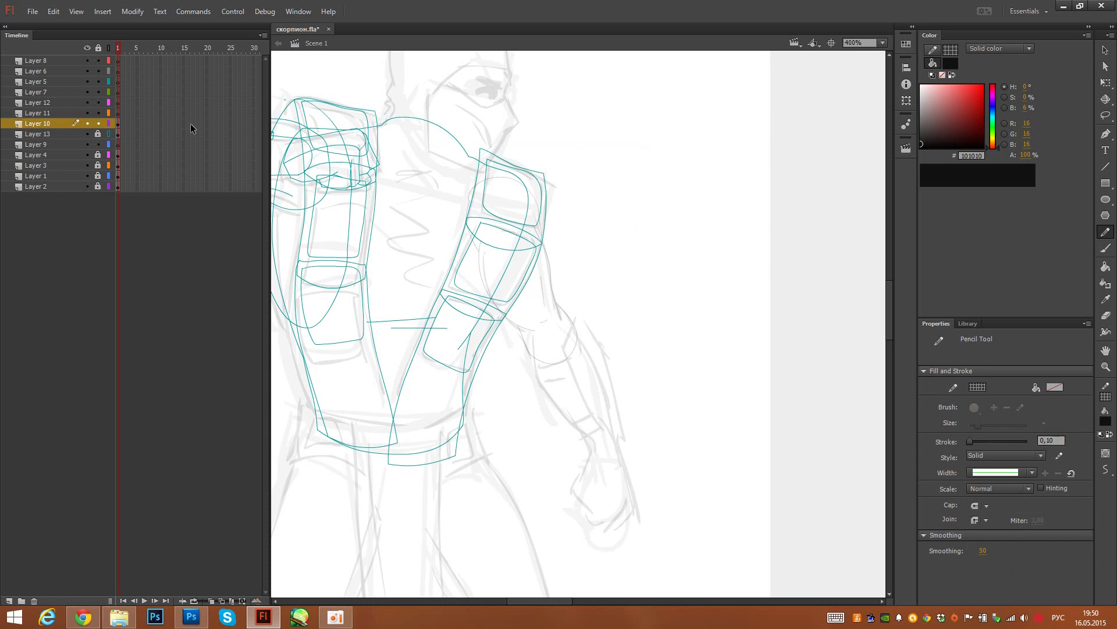
# Step: Lock Layer 10 and trace the lowered forearm's outline on Layer 11, removing the stroke ends that overshoot it
pyautogui.click(98, 123)
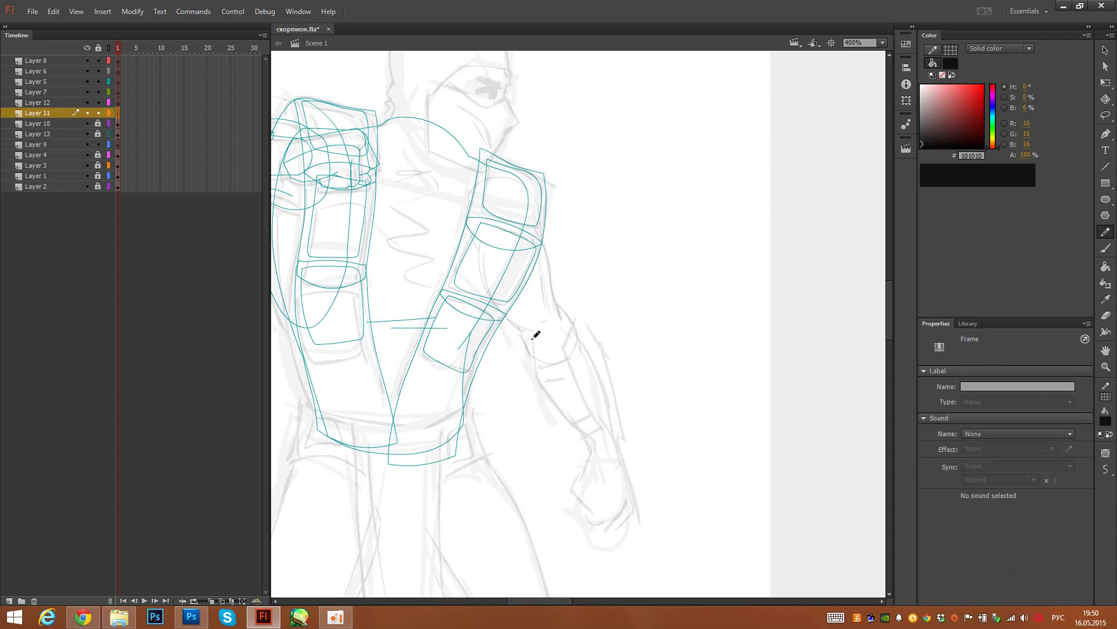
pyautogui.moveTo(536, 335)
pyautogui.mouseDown()
pyautogui.moveTo(536, 378)
pyautogui.moveTo(598, 459)
pyautogui.moveTo(624, 463)
pyautogui.mouseUp()
pyautogui.moveTo(532, 349)
pyautogui.mouseDown()
pyautogui.moveTo(567, 320)
pyautogui.moveTo(607, 386)
pyautogui.moveTo(620, 451)
pyautogui.mouseUp()
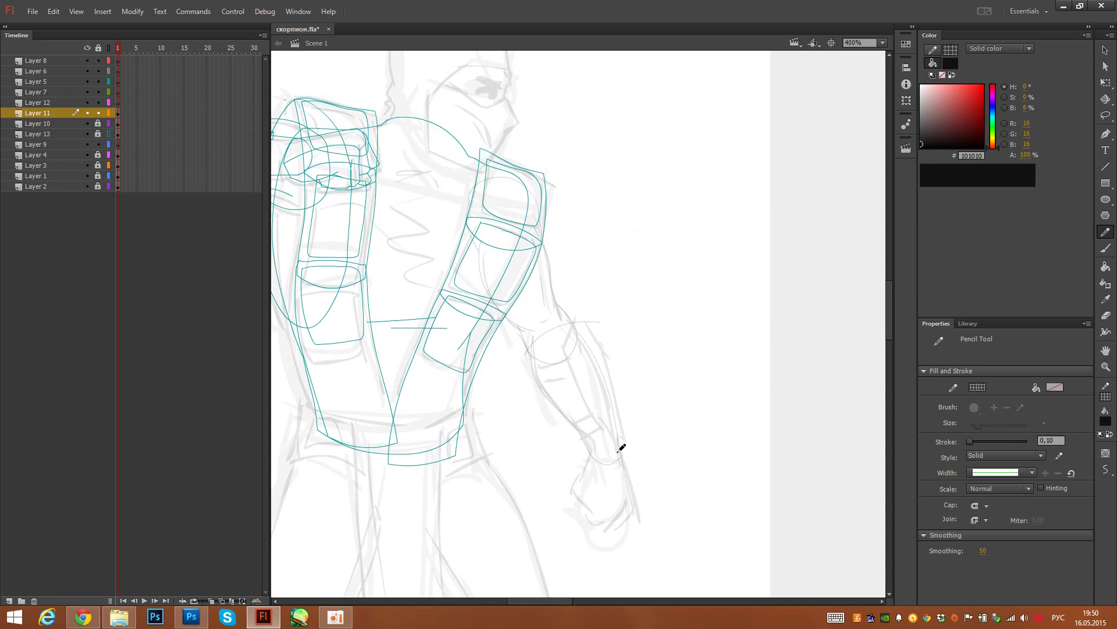
pyautogui.keyDown('ctrl'); pyautogui.click(575, 328); pyautogui.keyUp('ctrl')
pyautogui.moveTo(533, 336); pyautogui.dragTo(524, 354)
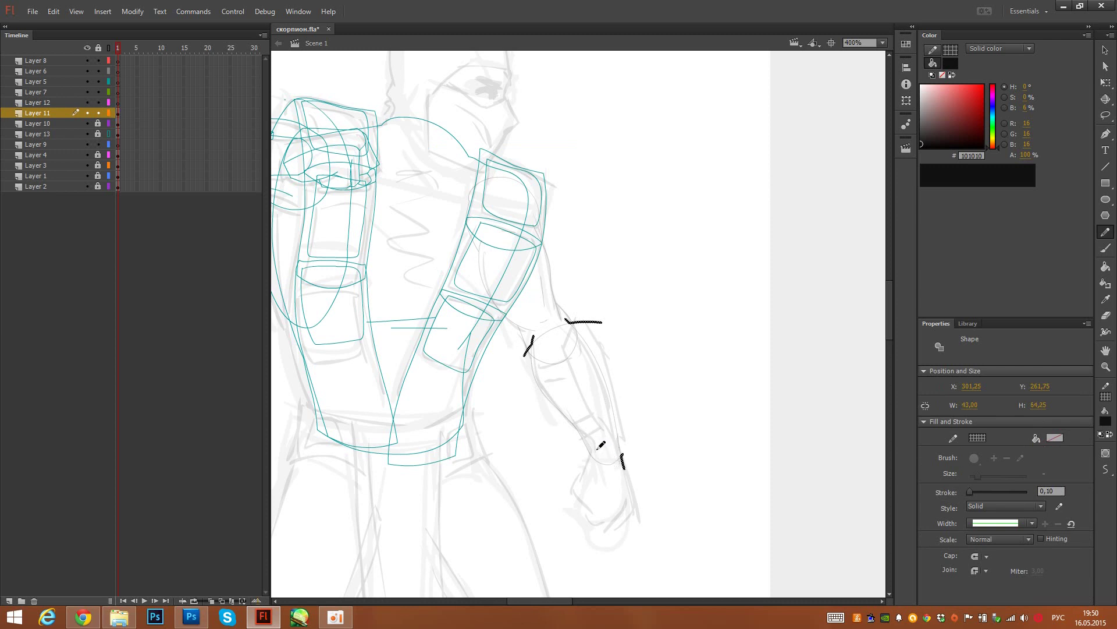
pyautogui.press('Delete')
# Step: Draw two pairs of curved band lines across the forearm and delete their ends outside the outline
pyautogui.moveTo(526, 366); pyautogui.dragTo(624, 318)
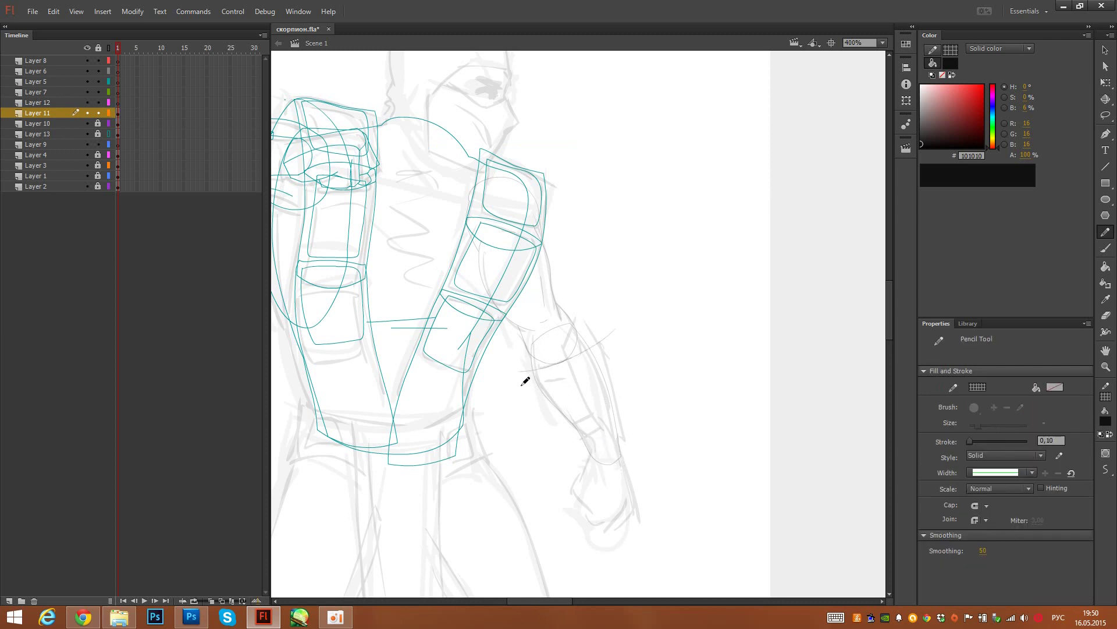
pyautogui.moveTo(527, 382); pyautogui.dragTo(624, 335)
pyautogui.hotkey('ctrl', 'z')
pyautogui.moveTo(528, 378)
pyautogui.mouseDown()
pyautogui.moveTo(567, 379)
pyautogui.moveTo(614, 350)
pyautogui.mouseUp()
pyautogui.moveTo(552, 423); pyautogui.dragTo(628, 395)
pyautogui.moveTo(571, 441); pyautogui.dragTo(634, 403)
pyautogui.keyDown('ctrl'); pyautogui.click(624, 412); pyautogui.keyUp('ctrl')
pyautogui.keyDown('ctrl'); pyautogui.keyDown('shift'); pyautogui.click(619, 400); pyautogui.keyUp('shift'); pyautogui.keyUp('ctrl')
pyautogui.keyDown('ctrl'); pyautogui.keyDown('shift'); pyautogui.click(559, 422); pyautogui.keyUp('shift'); pyautogui.keyUp('ctrl')
pyautogui.keyDown('ctrl'); pyautogui.keyDown('shift'); pyautogui.click(575, 440); pyautogui.keyUp('shift'); pyautogui.keyUp('ctrl')
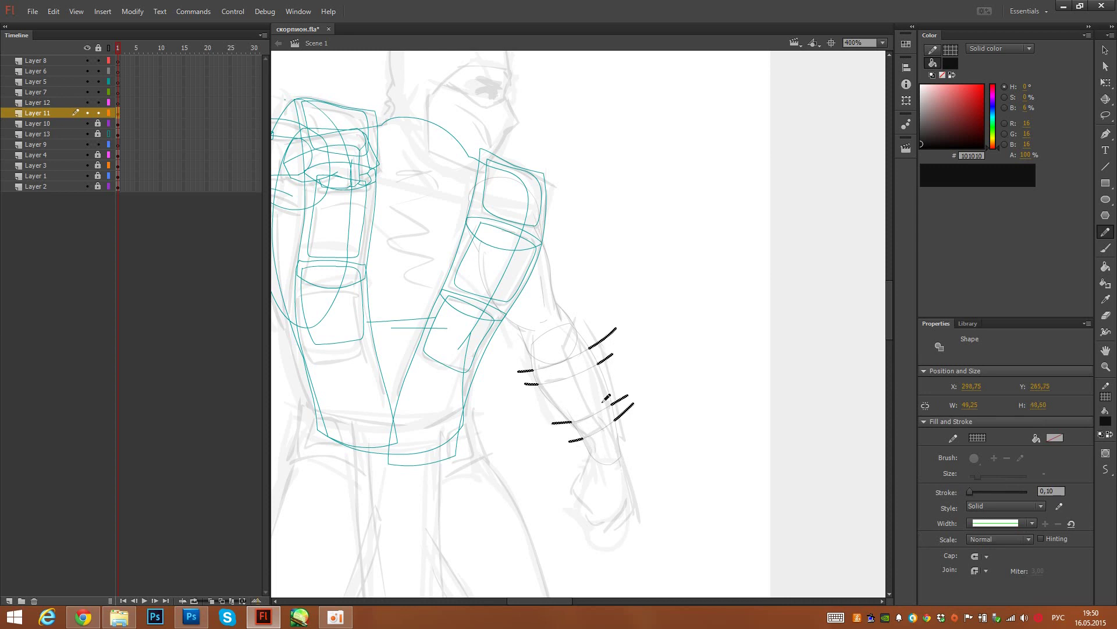
pyautogui.press('Delete')
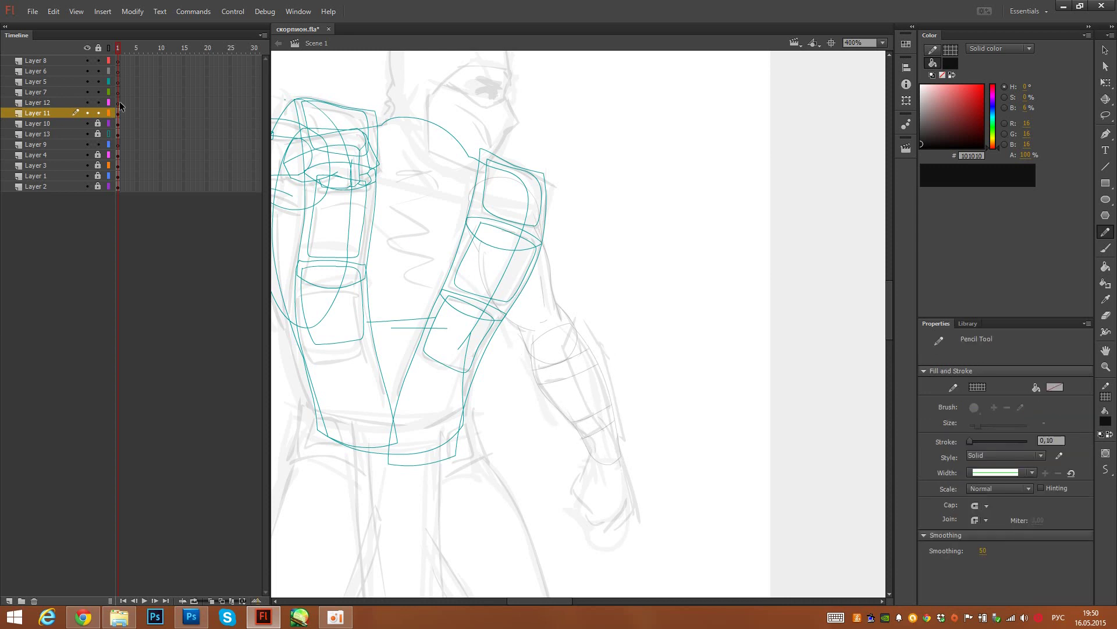
# Step: Rotate the forearm drawing upright beside the sketch, about 27 by 63 px, and convert it to a movie clip symbol
pyautogui.press('q')
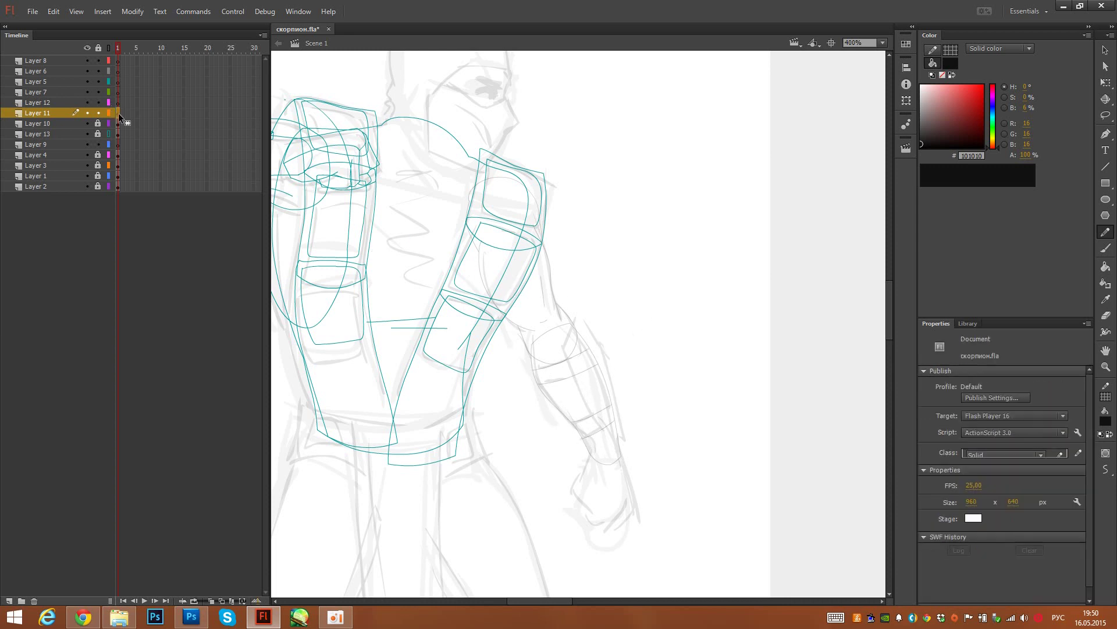
pyautogui.hotkey('ctrl', 'z')
pyautogui.moveTo(628, 325); pyautogui.dragTo(653, 351)
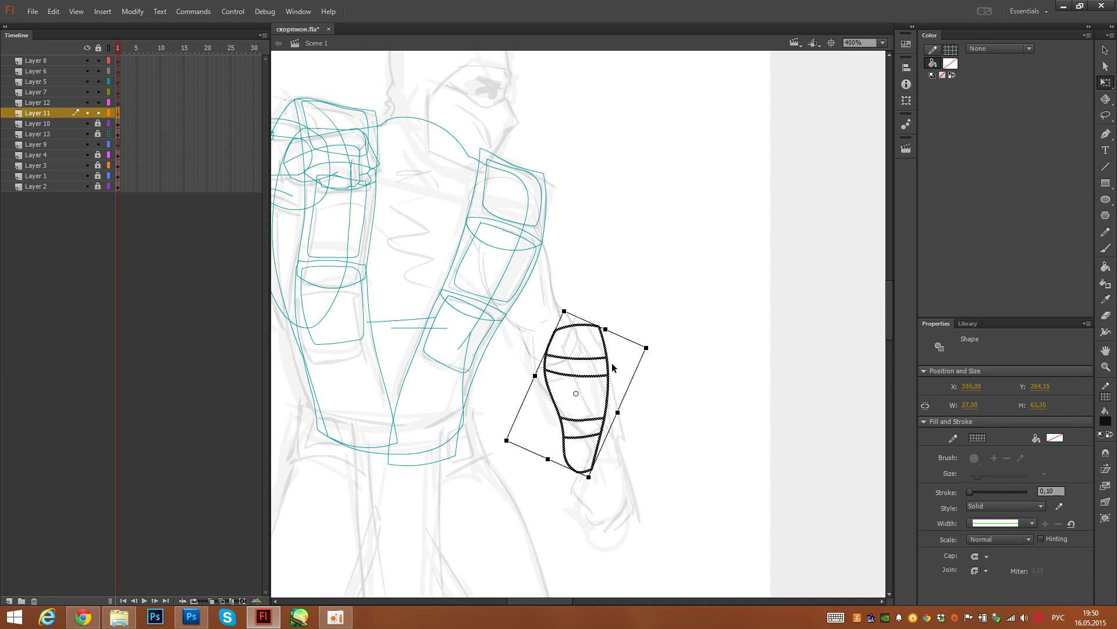
pyautogui.moveTo(578, 404); pyautogui.dragTo(606, 456)
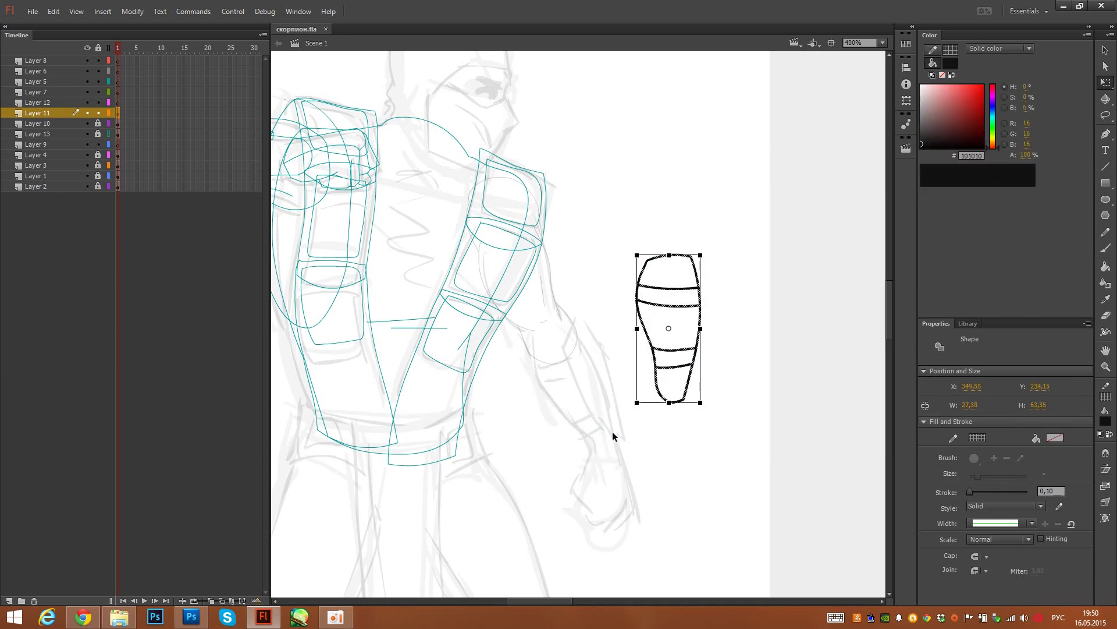
pyautogui.press('F8')
pyautogui.press('Return')
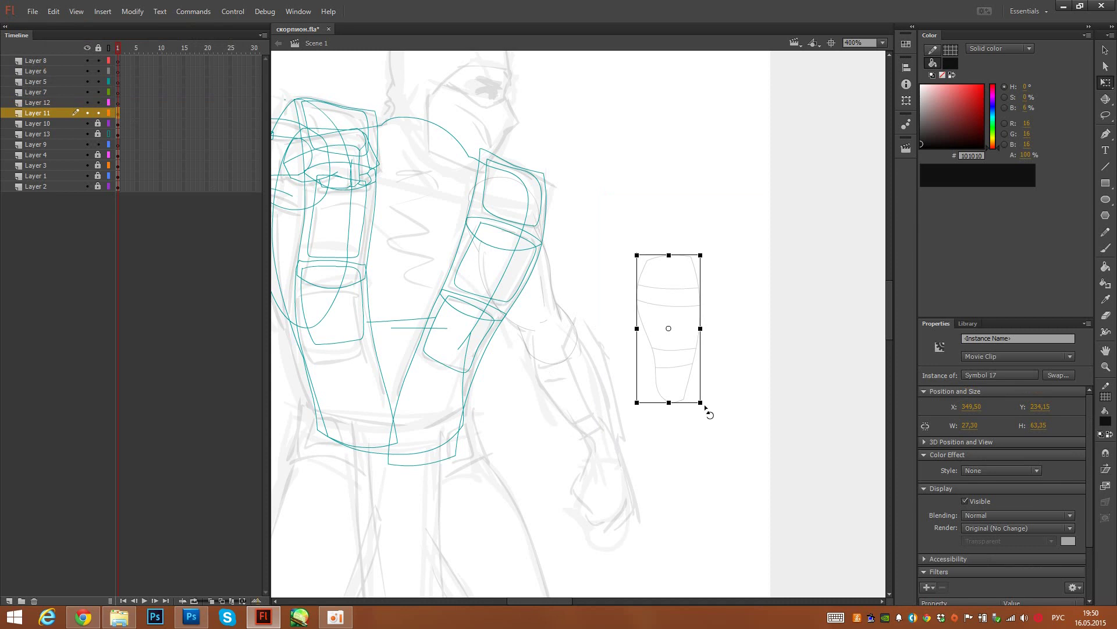
# Step: Tilt the forearm symbol and place it over the sketched lowered forearm
pyautogui.moveTo(705, 404); pyautogui.dragTo(643, 456)
pyautogui.press('v')
pyautogui.press('q')
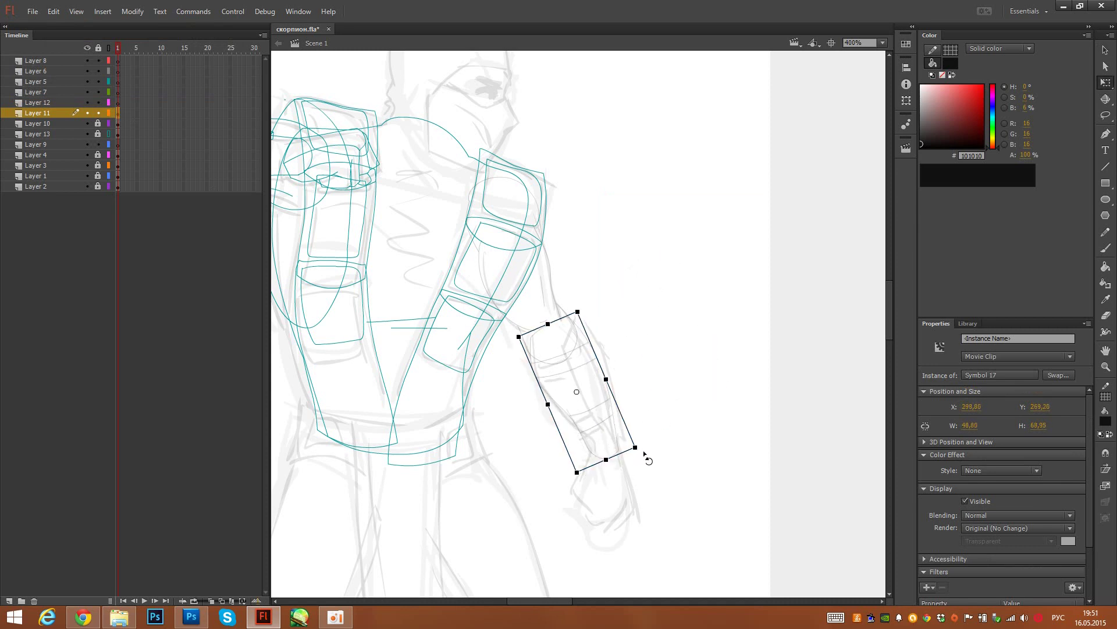
pyautogui.press('v')
# Step: Inside the forearm symbol, lock Layer 1 and rough in the guard plate's edges on a new Layer 2
pyautogui.doubleClick(622, 439)
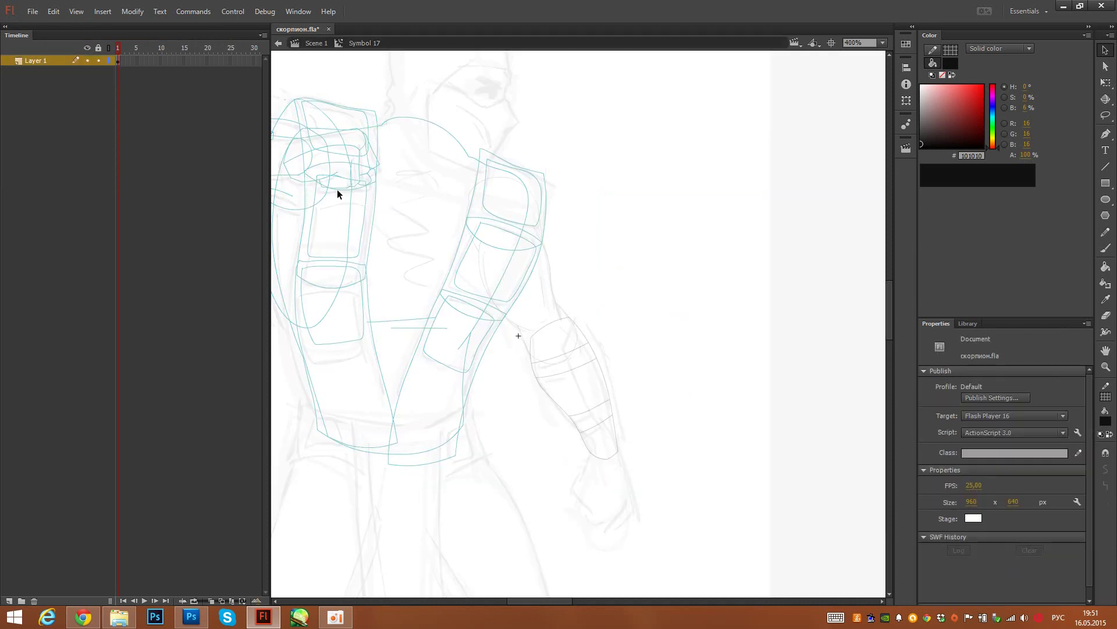
pyautogui.click(99, 61)
pyautogui.click(9, 600)
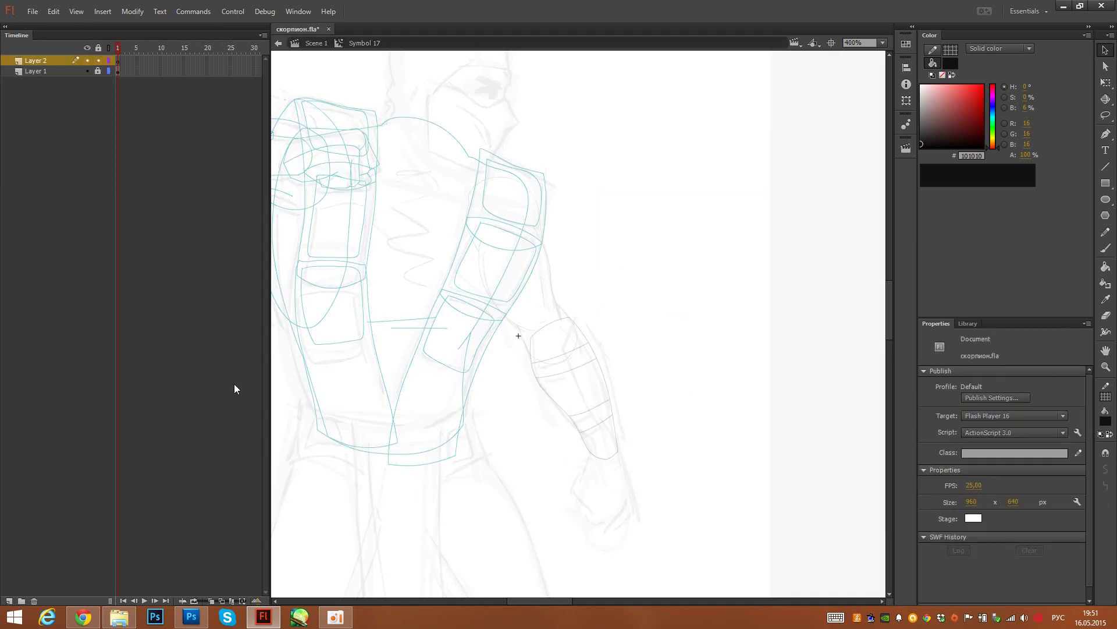
pyautogui.press('y')
pyautogui.moveTo(580, 304); pyautogui.dragTo(548, 377)
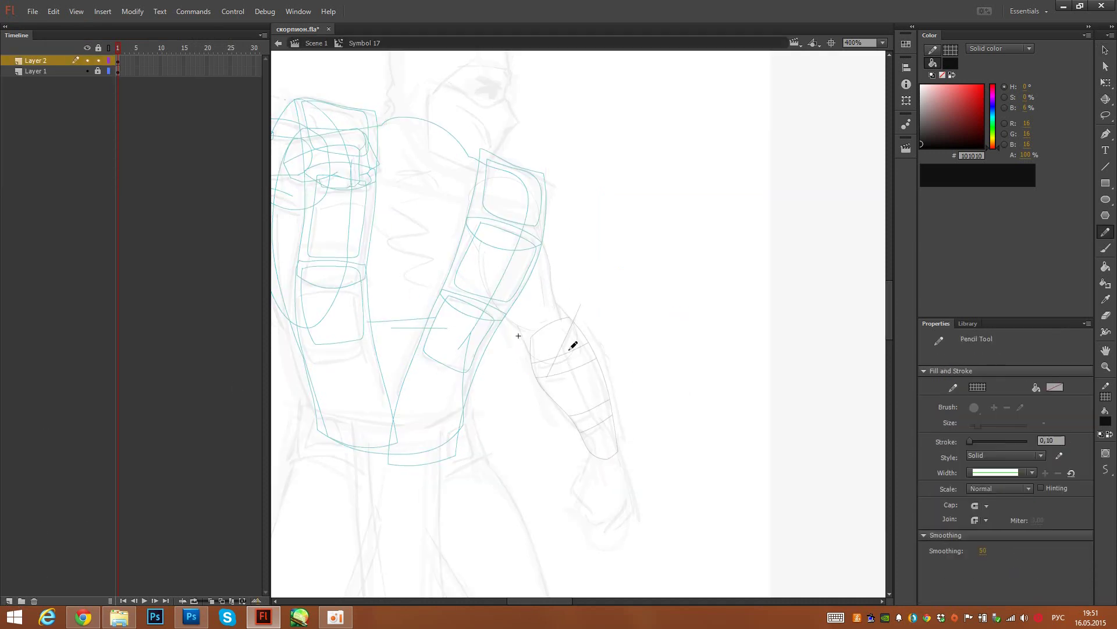
pyautogui.moveTo(560, 336)
pyautogui.mouseDown()
pyautogui.moveTo(603, 449)
pyautogui.moveTo(644, 455)
pyautogui.moveTo(631, 377)
pyautogui.mouseUp()
pyautogui.moveTo(570, 318)
pyautogui.mouseDown()
pyautogui.moveTo(613, 340)
pyautogui.moveTo(664, 332)
pyautogui.moveTo(756, 379)
pyautogui.moveTo(638, 289)
pyautogui.moveTo(706, 322)
pyautogui.moveTo(737, 354)
pyautogui.mouseUp()
pyautogui.moveTo(686, 295); pyautogui.dragTo(557, 241)
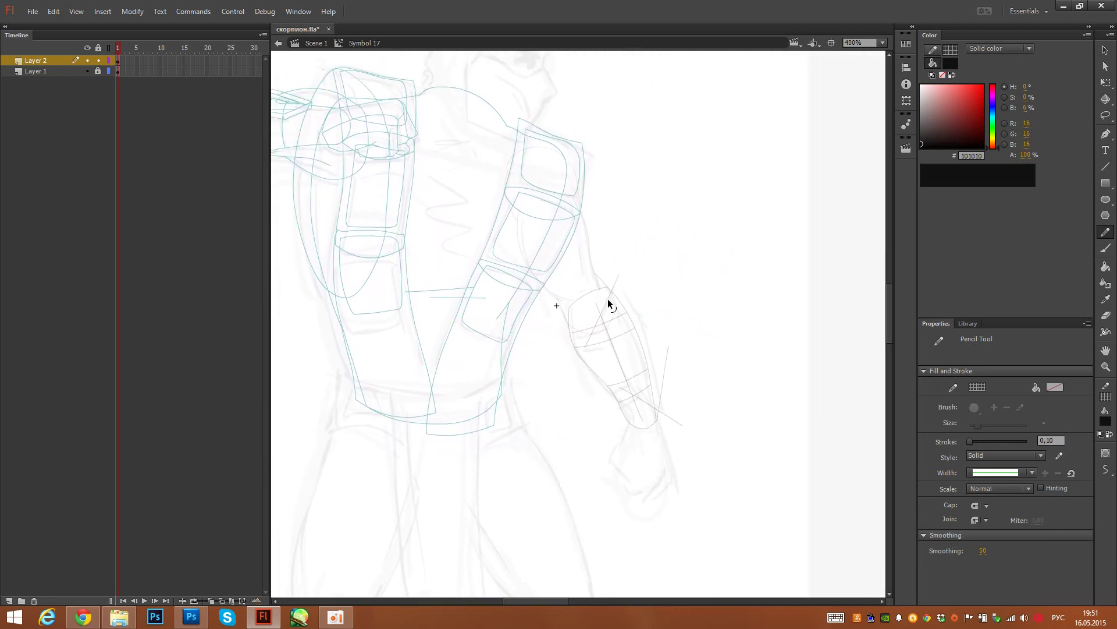
# Step: Redraw the guard plate's upper and outer edges to follow the sketch, undoing the strokes that miss it
pyautogui.moveTo(617, 276)
pyautogui.mouseDown()
pyautogui.moveTo(609, 317)
pyautogui.moveTo(656, 268)
pyautogui.moveTo(649, 338)
pyautogui.moveTo(666, 403)
pyautogui.mouseUp()
pyautogui.hotkey('ctrl', 'z')
pyautogui.hotkey('ctrl', 'z')
pyautogui.moveTo(629, 287); pyautogui.dragTo(664, 409)
pyautogui.hotkey('ctrl', 'z')
pyautogui.moveTo(621, 290); pyautogui.dragTo(664, 433)
pyautogui.hotkey('ctrl', 'z')
# Step: Delete the overshooting stroke ends around the corners of the guard plate
pyautogui.keyDown('ctrl'); pyautogui.click(597, 320); pyautogui.keyUp('ctrl')
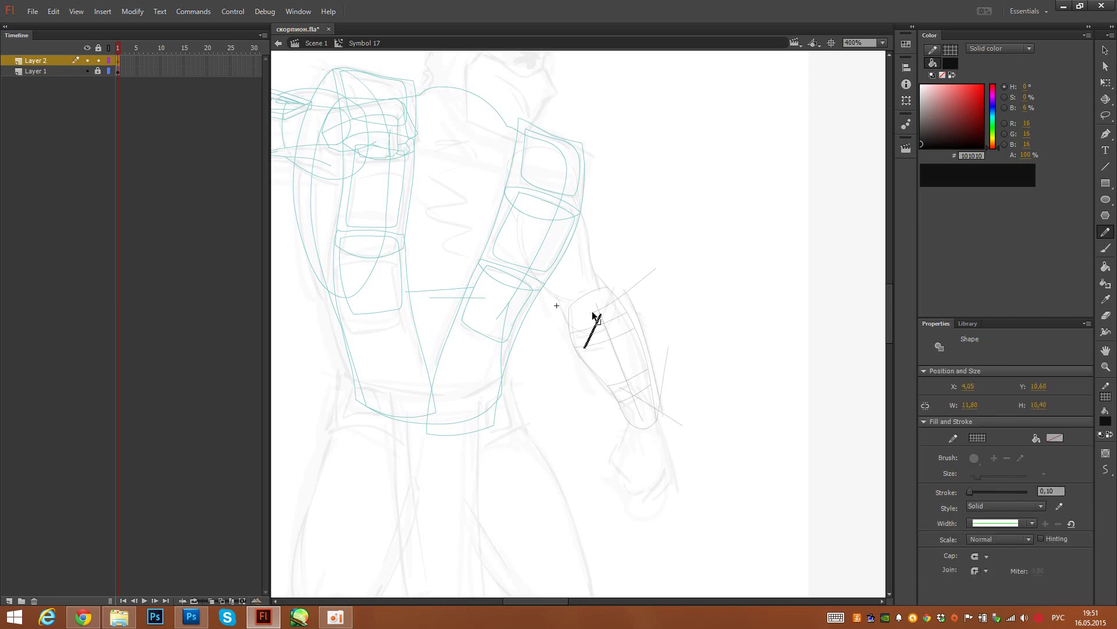
pyautogui.keyDown('ctrl'); pyautogui.keyDown('shift'); pyautogui.click(666, 370); pyautogui.keyUp('shift'); pyautogui.keyUp('ctrl')
pyautogui.keyDown('ctrl'); pyautogui.keyDown('shift'); pyautogui.click(669, 416); pyautogui.keyUp('shift'); pyautogui.keyUp('ctrl')
pyautogui.keyDown('ctrl'); pyautogui.keyDown('shift'); pyautogui.click(638, 410); pyautogui.keyUp('shift'); pyautogui.keyUp('ctrl')
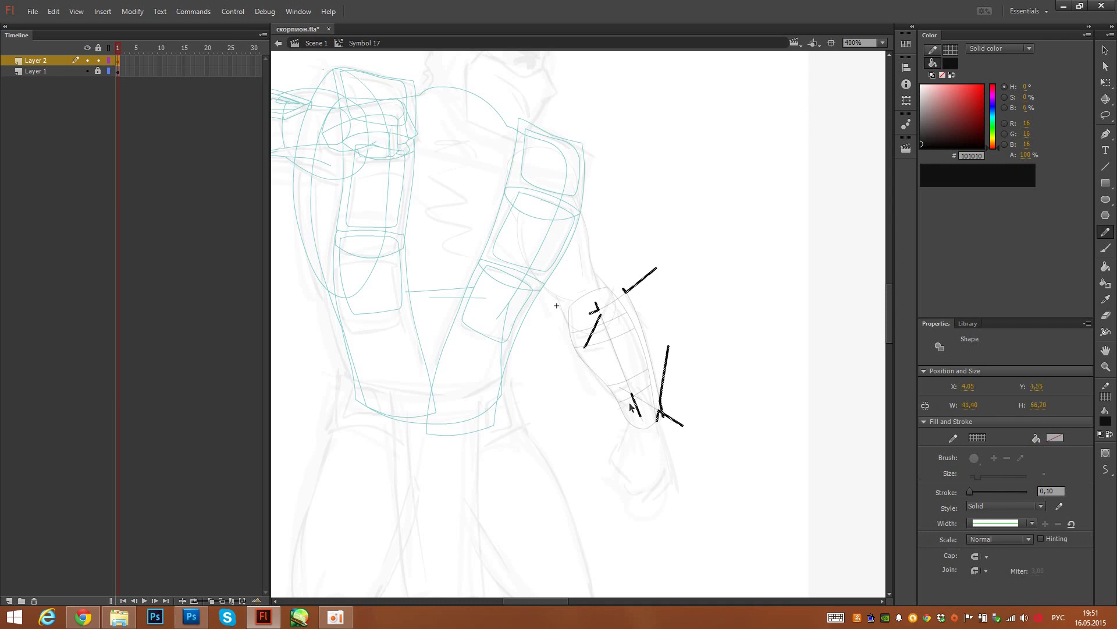
pyautogui.keyDown('ctrl'); pyautogui.keyDown('shift'); pyautogui.click(625, 390); pyautogui.keyUp('shift'); pyautogui.keyUp('ctrl')
pyautogui.press('Delete')
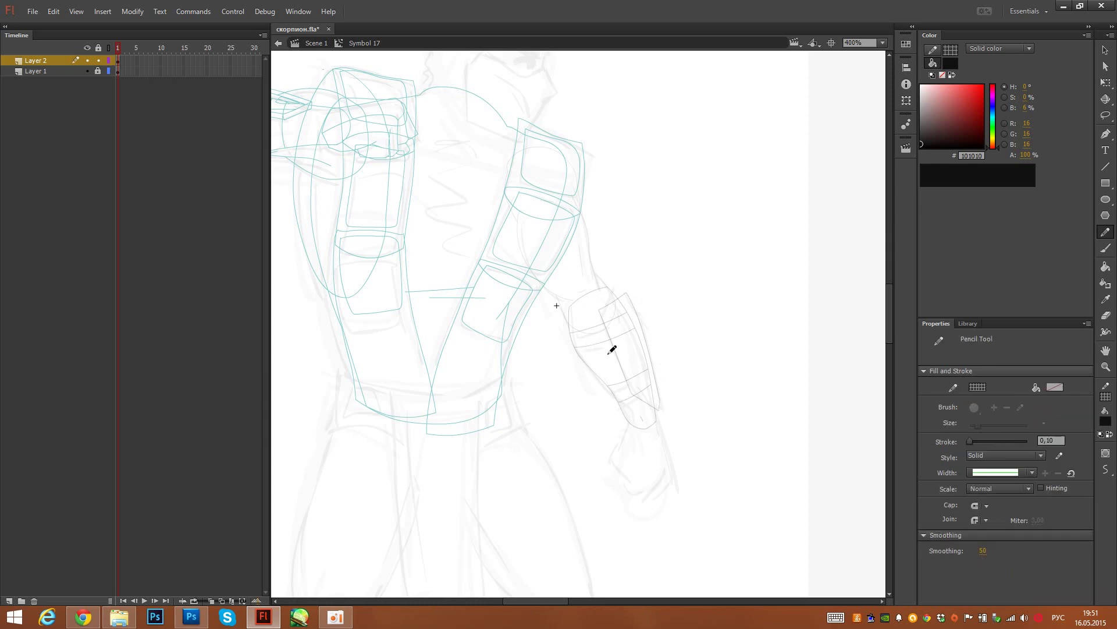
pyautogui.scroll(5, 629, 375)
pyautogui.moveTo(474, 333)
pyautogui.mouseDown()
pyautogui.moveTo(450, 357)
pyautogui.moveTo(429, 337)
pyautogui.mouseUp()
pyautogui.moveTo(567, 490); pyautogui.dragTo(651, 550)
pyautogui.press('Delete')
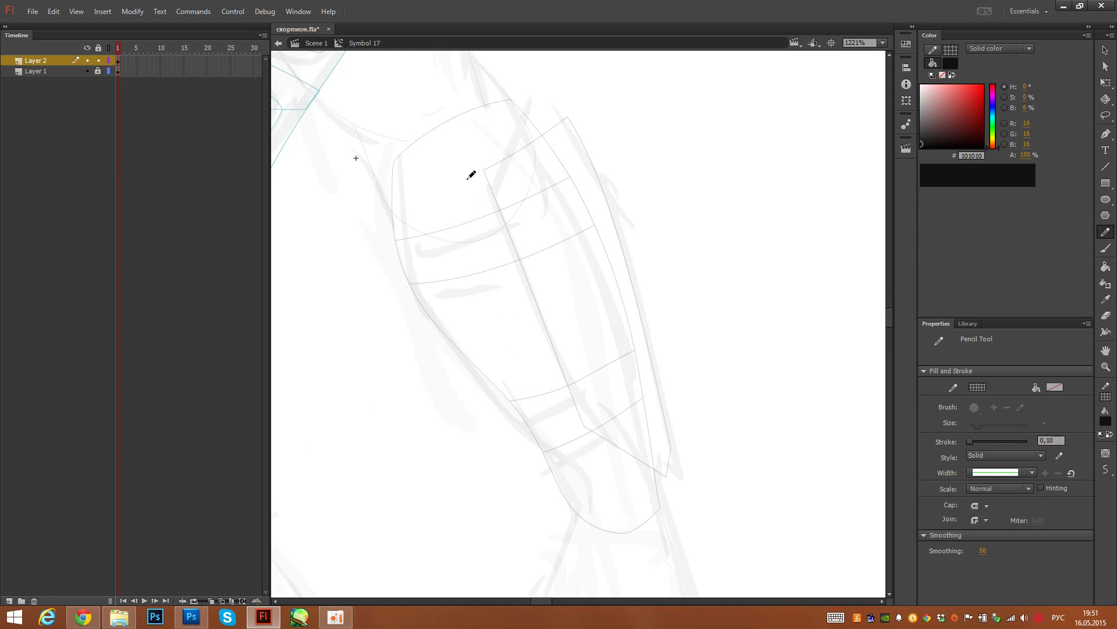
pyautogui.moveTo(466, 180); pyautogui.dragTo(483, 171)
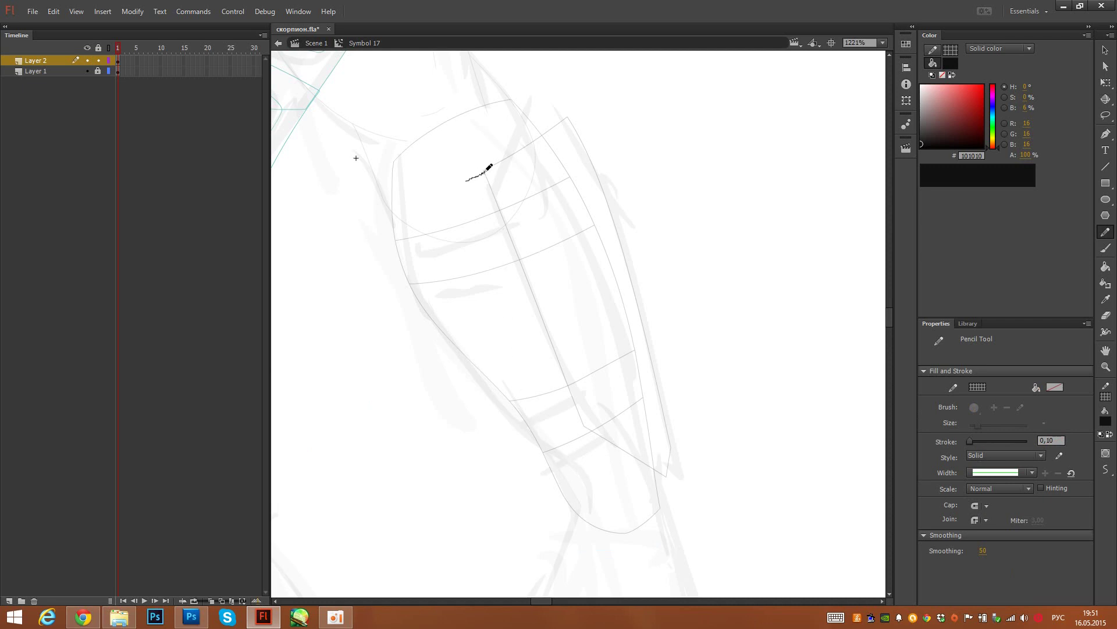
pyautogui.click(1105, 167)
pyautogui.press('y')
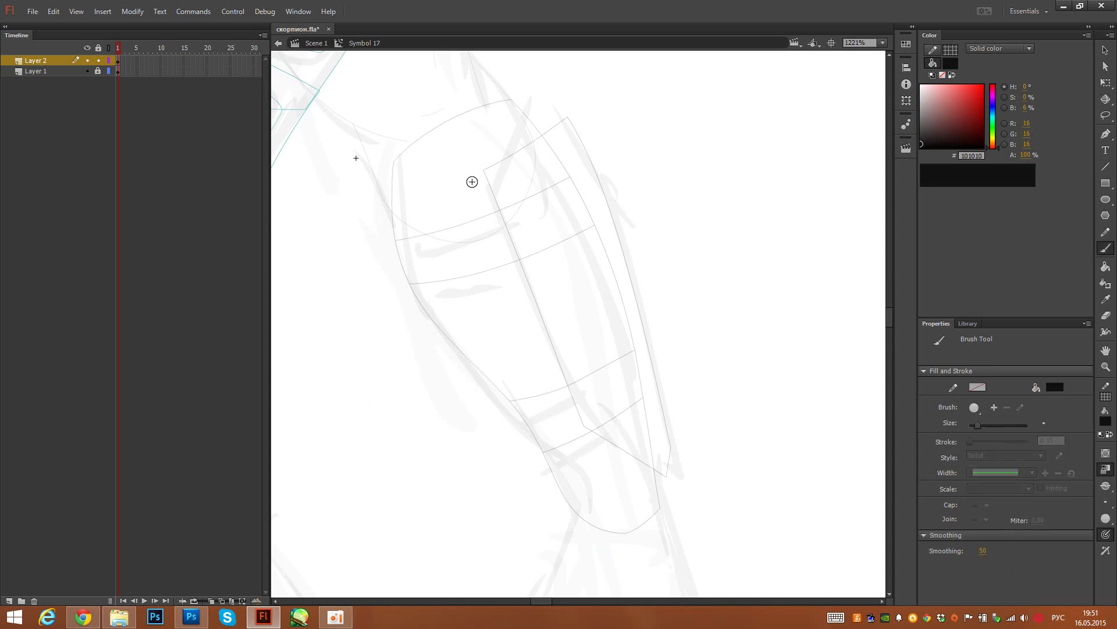
pyautogui.moveTo(462, 190)
pyautogui.mouseDown()
pyautogui.moveTo(463, 213)
pyautogui.moveTo(481, 218)
pyautogui.moveTo(506, 321)
pyautogui.mouseUp()
pyautogui.hotkey('ctrl', 'z')
pyautogui.hotkey('ctrl', 'z')
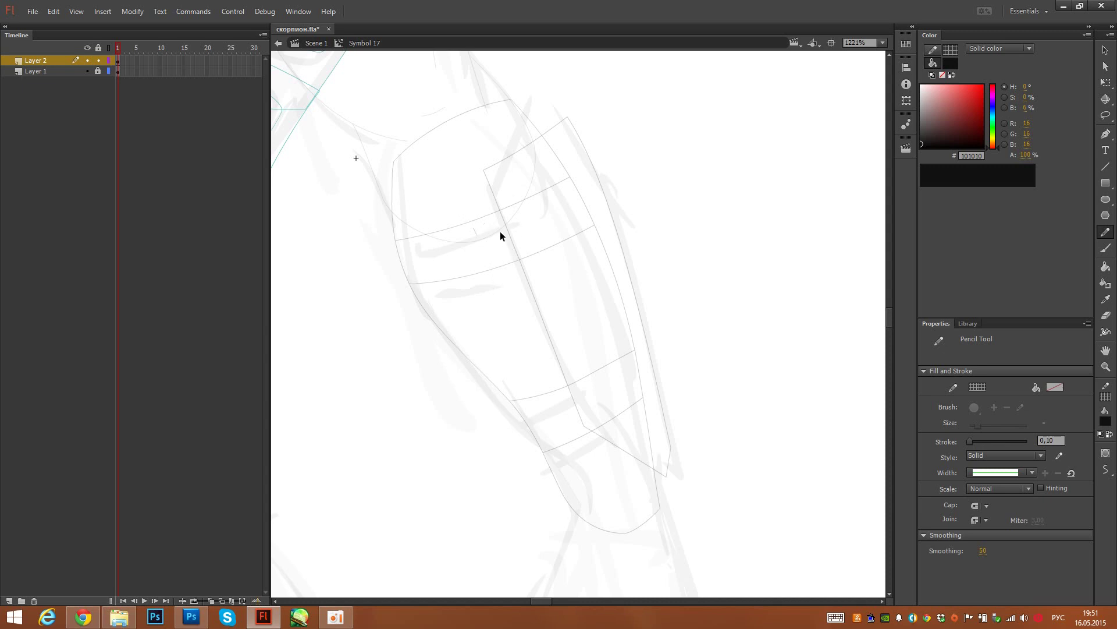
pyautogui.moveTo(449, 208); pyautogui.dragTo(491, 267)
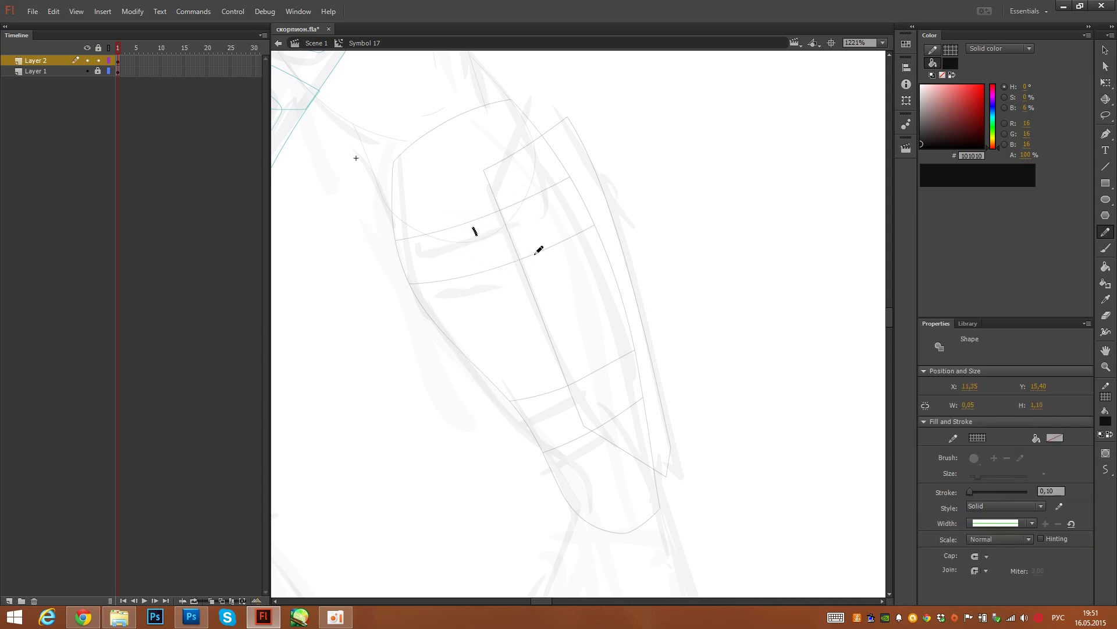
pyautogui.press('Delete')
# Step: Return to the main scene, locate the forearm symbol in the library, place an upright copy beside the arm and open it for editing
pyautogui.press('v')
pyautogui.moveTo(691, 217); pyautogui.dragTo(521, 239)
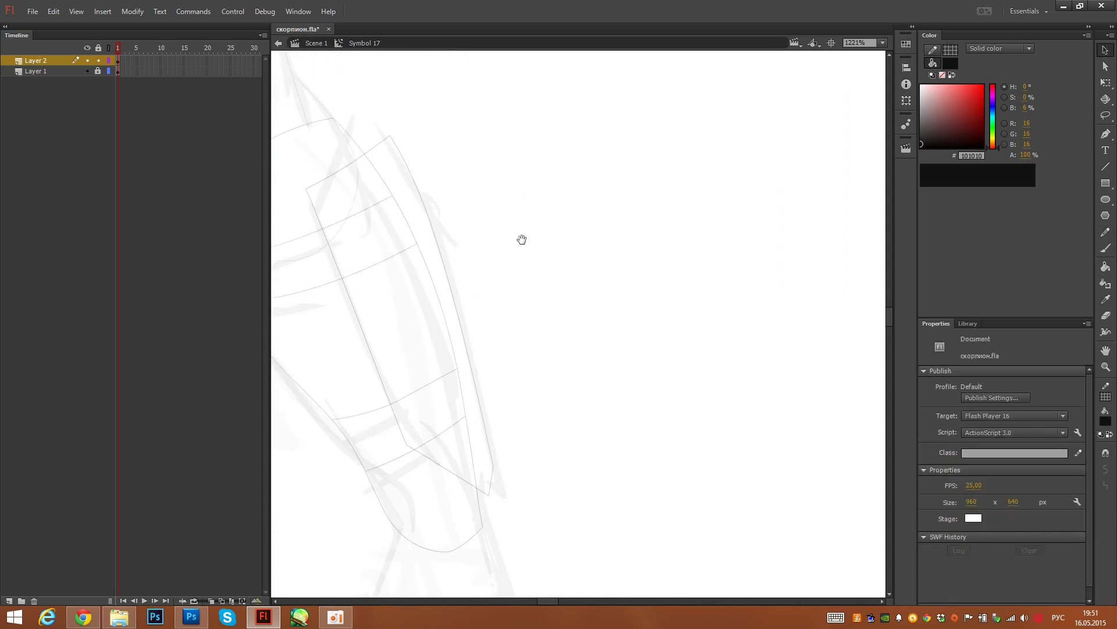
pyautogui.click(455, 295)
pyautogui.doubleClick(497, 286)
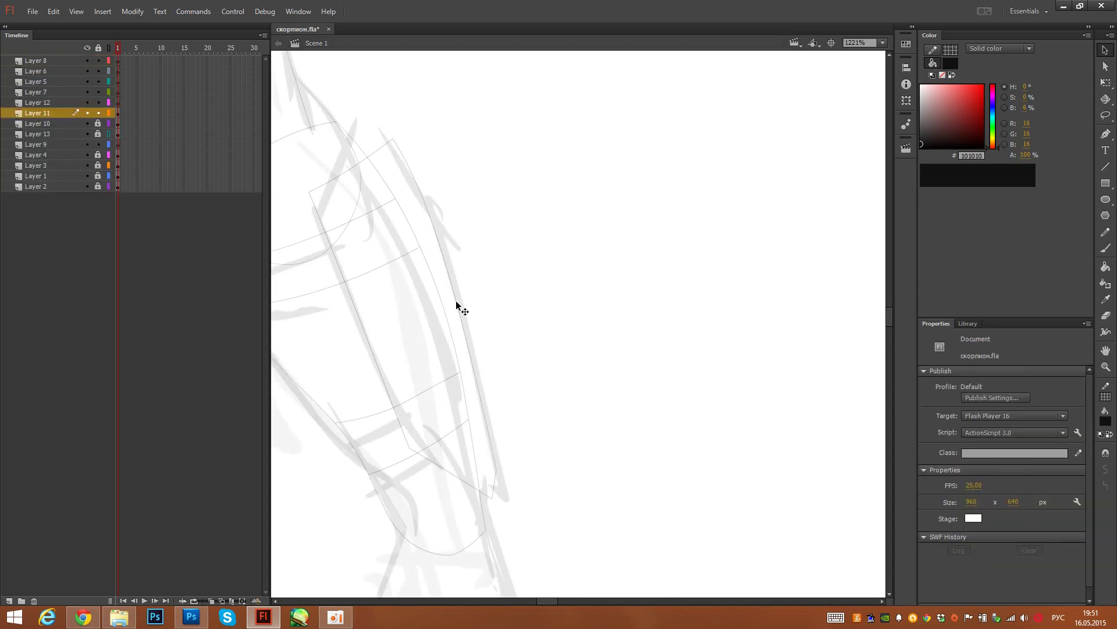
pyautogui.rightClick(458, 308)
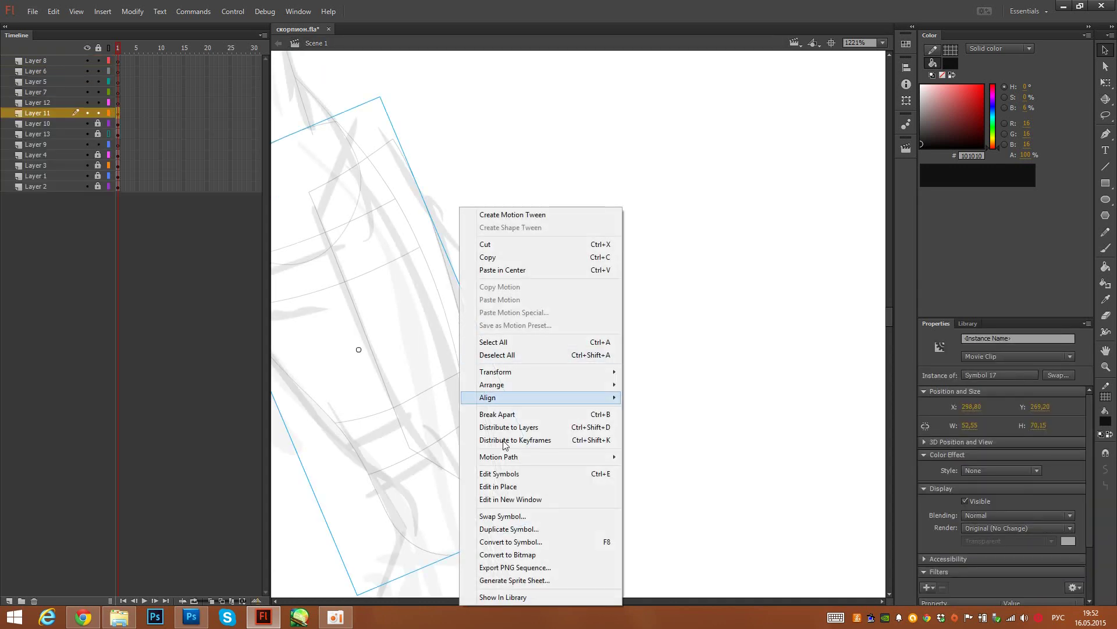
pyautogui.click(527, 596)
pyautogui.moveTo(1005, 373); pyautogui.dragTo(640, 293)
pyautogui.doubleClick(628, 240)
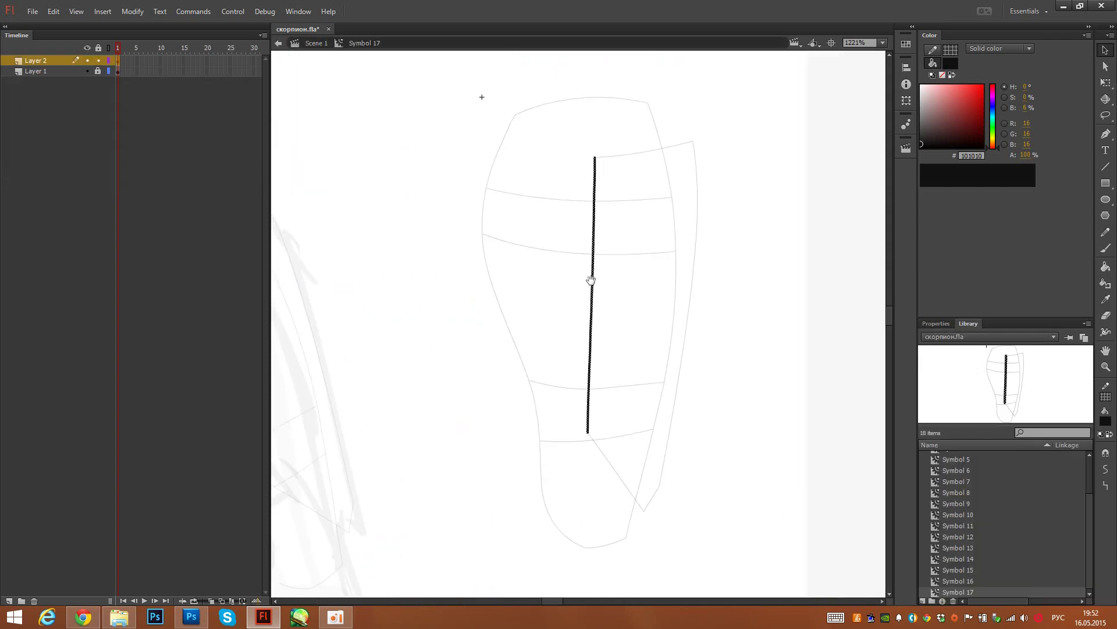
# Step: Draw parallel thickness lines along the guard plate's long straight edge and slanted lower edge, and trim their overshooting ends
pyautogui.press('y')
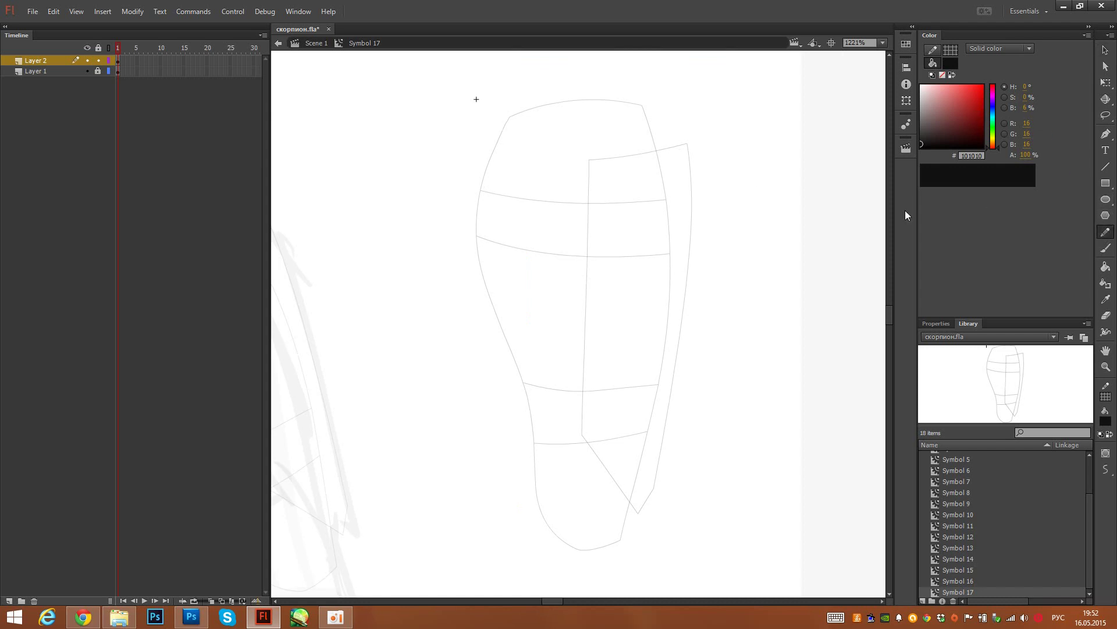
pyautogui.moveTo(575, 140)
pyautogui.mouseDown()
pyautogui.moveTo(579, 355)
pyautogui.moveTo(576, 183)
pyautogui.moveTo(562, 494)
pyautogui.mouseUp()
pyautogui.hotkey('ctrl', 'z')
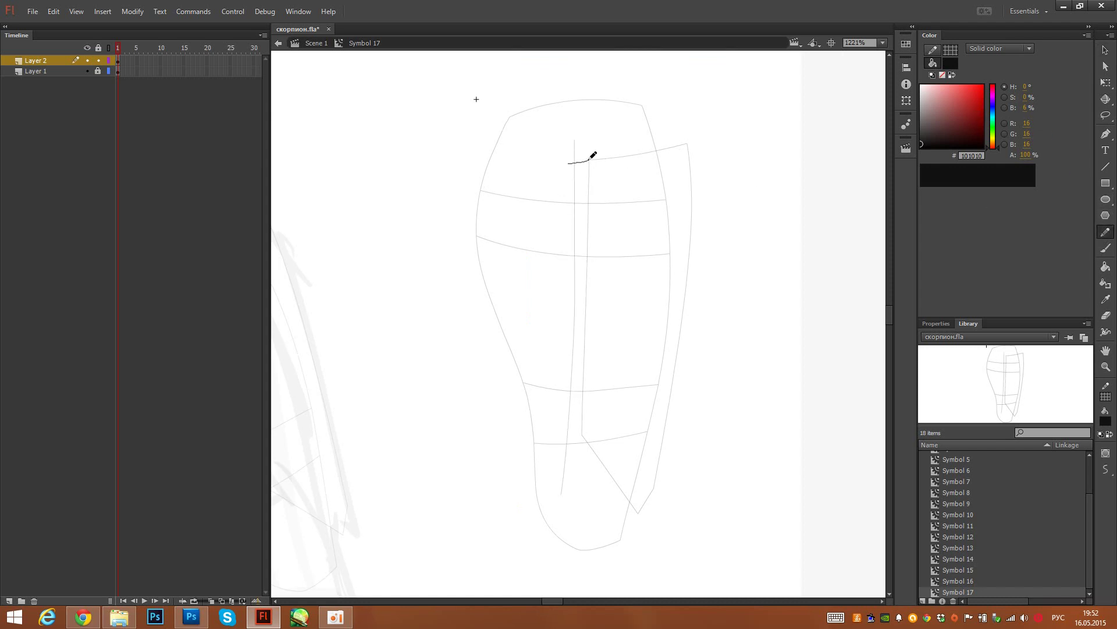
pyautogui.moveTo(590, 160); pyautogui.dragTo(590, 159)
pyautogui.moveTo(583, 433)
pyautogui.mouseDown()
pyautogui.moveTo(646, 532)
pyautogui.moveTo(625, 511)
pyautogui.mouseUp()
pyautogui.keyDown('ctrl'); pyautogui.keyDown('shift'); pyautogui.click(571, 163); pyautogui.keyUp('shift'); pyautogui.keyUp('ctrl')
pyautogui.keyDown('ctrl'); pyautogui.keyDown('shift'); pyautogui.click(574, 150); pyautogui.keyUp('shift'); pyautogui.keyUp('ctrl')
pyautogui.press('Delete')
# Step: Leave the forearm symbol and delete its temporary upright copy from the stage
pyautogui.hotkey('ctrl', 'e')
pyautogui.press('v')
pyautogui.click(577, 324)
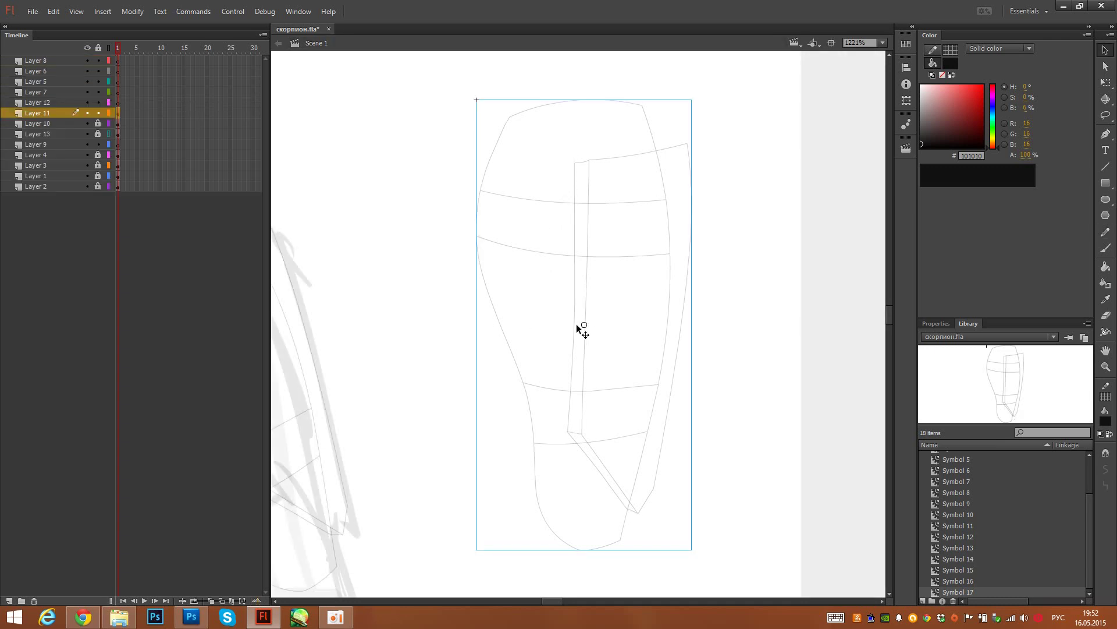
pyautogui.press('Delete')
# Step: Unlock Layer 13 and switch it from outline display back to its filled colours
pyautogui.moveTo(428, 403); pyautogui.dragTo(620, 371)
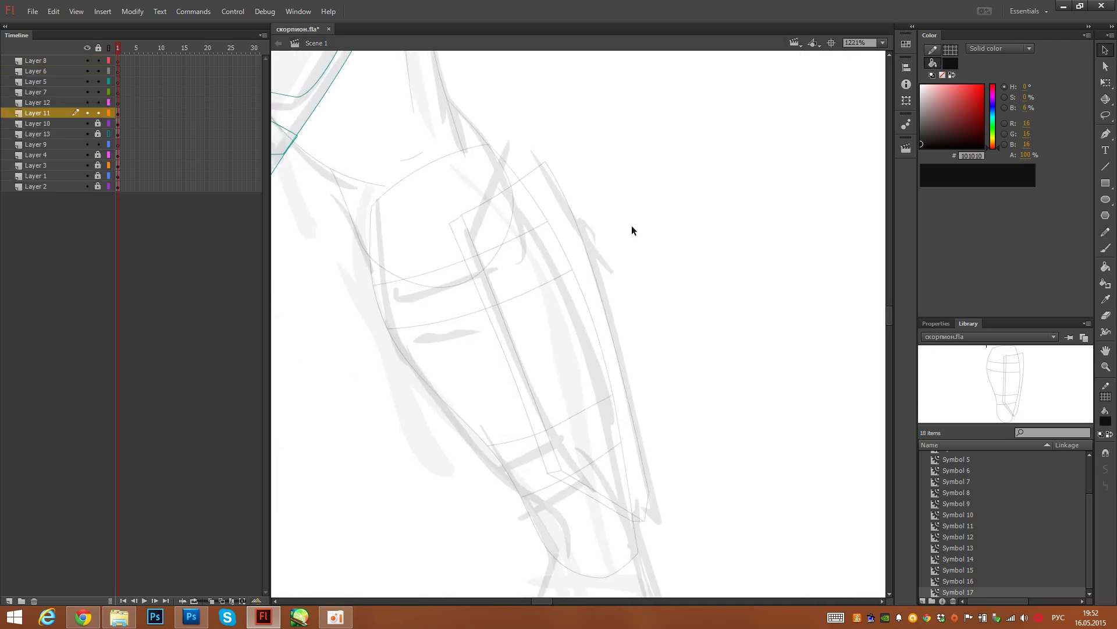
pyautogui.click(874, 42)
pyautogui.click(865, 135)
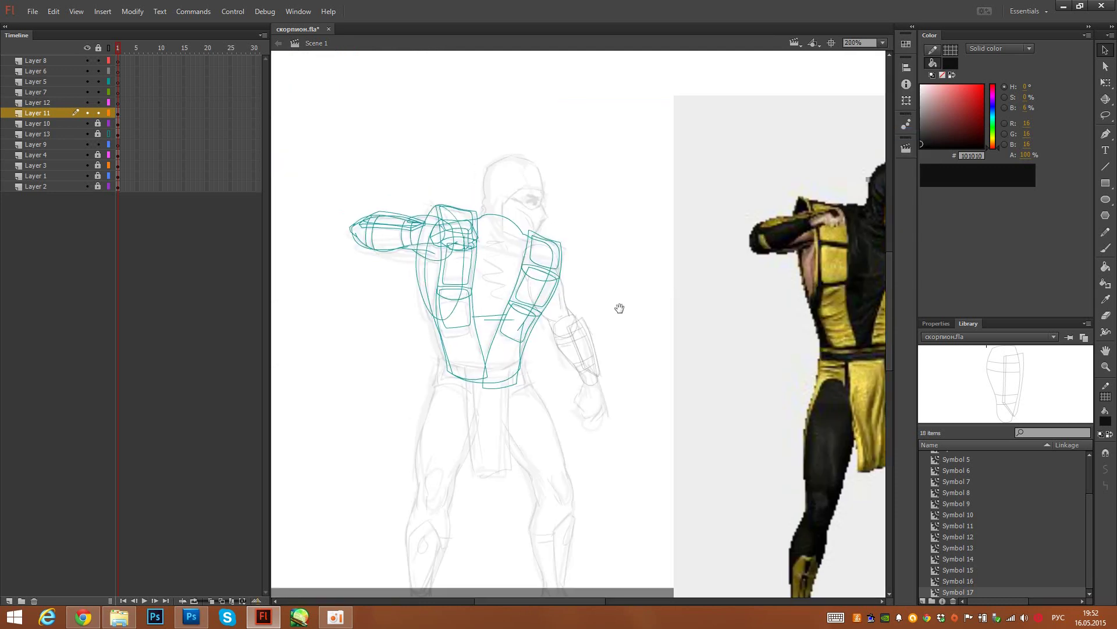
pyautogui.click(883, 46)
pyautogui.click(864, 146)
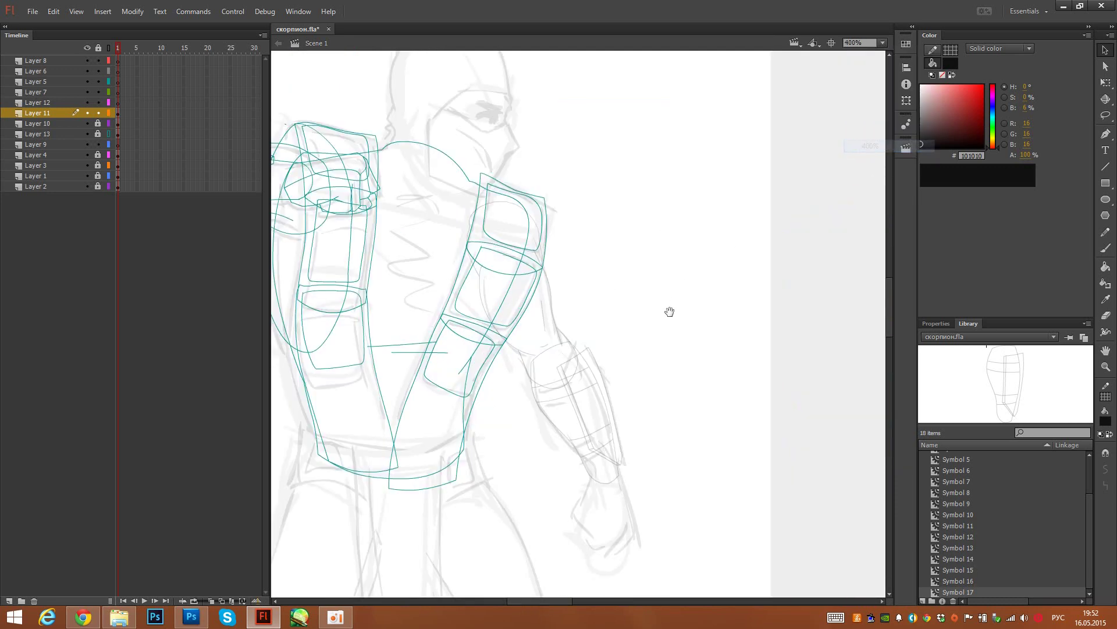
pyautogui.moveTo(669, 312); pyautogui.dragTo(815, 308)
pyautogui.click(109, 133)
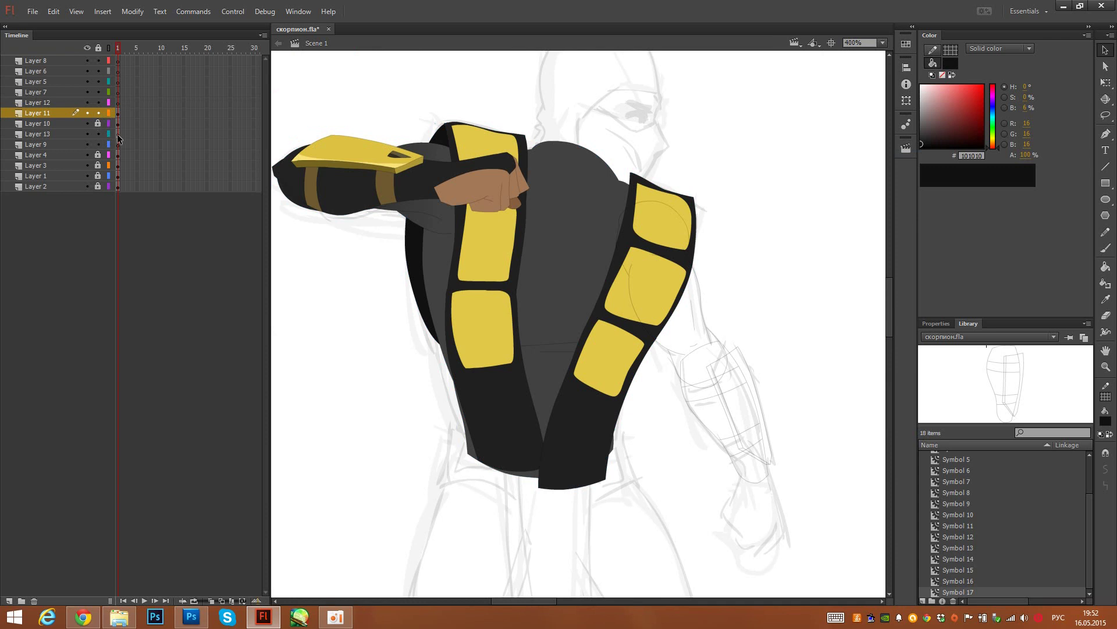
pyautogui.click(118, 138)
# Step: Sample the yellow from the raised arm's guard and fill the face of the lowered forearm's guard plate with it
pyautogui.click(355, 281)
pyautogui.press('i')
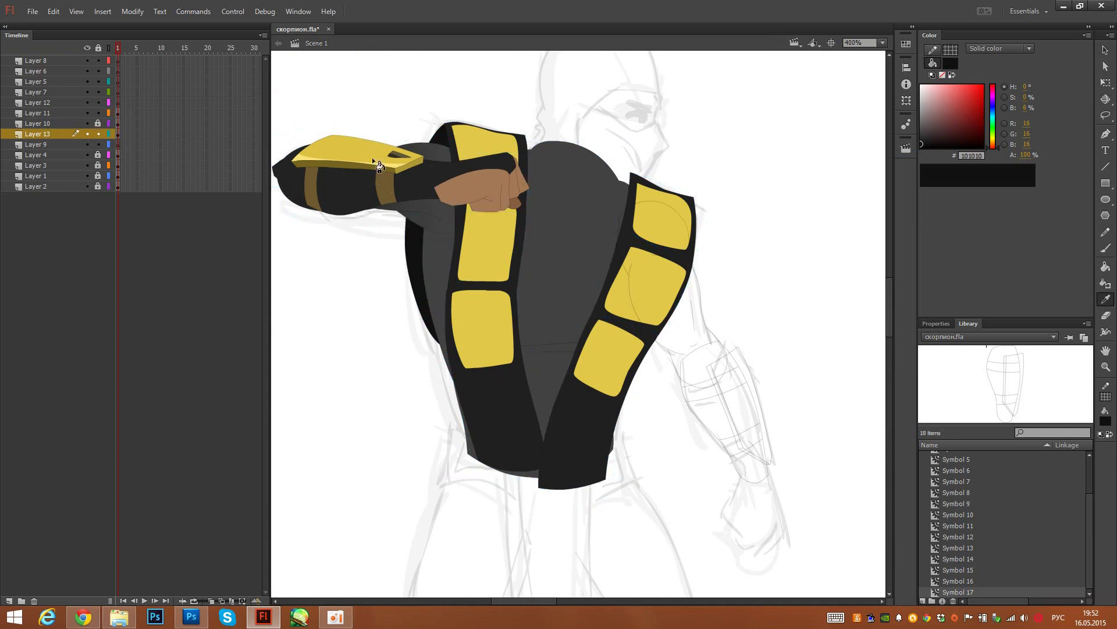
pyautogui.click(374, 159)
pyautogui.doubleClick(719, 385)
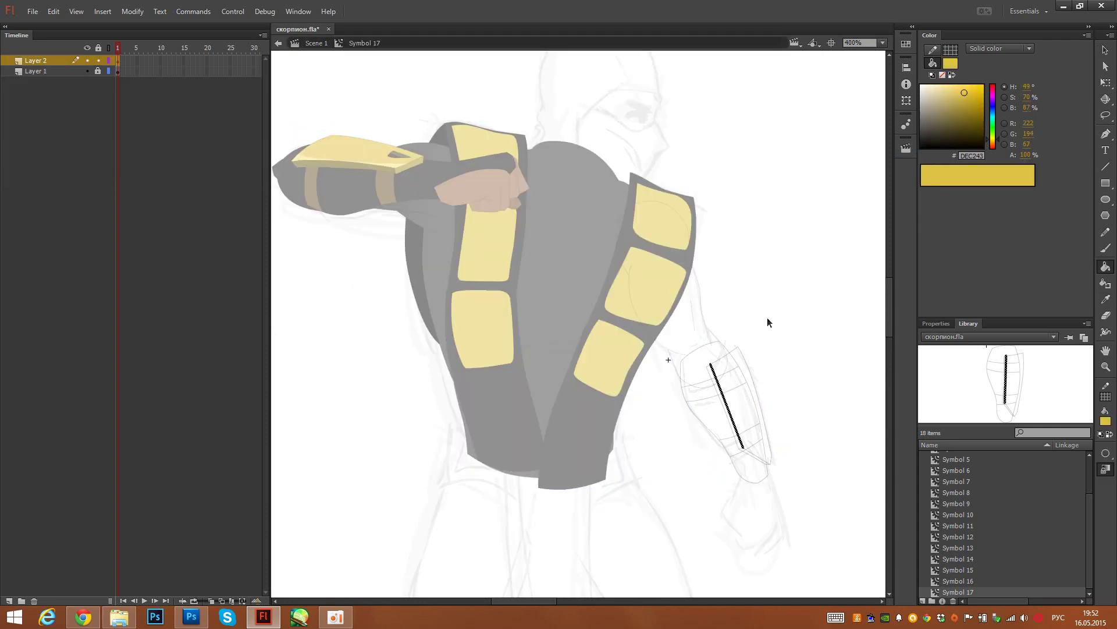
pyautogui.click(743, 370)
# Step: Fill the guard plate's long thickness edge with dark yellow 9F8A2C and its slanted lower edge with darker 87741D
pyautogui.click(967, 108)
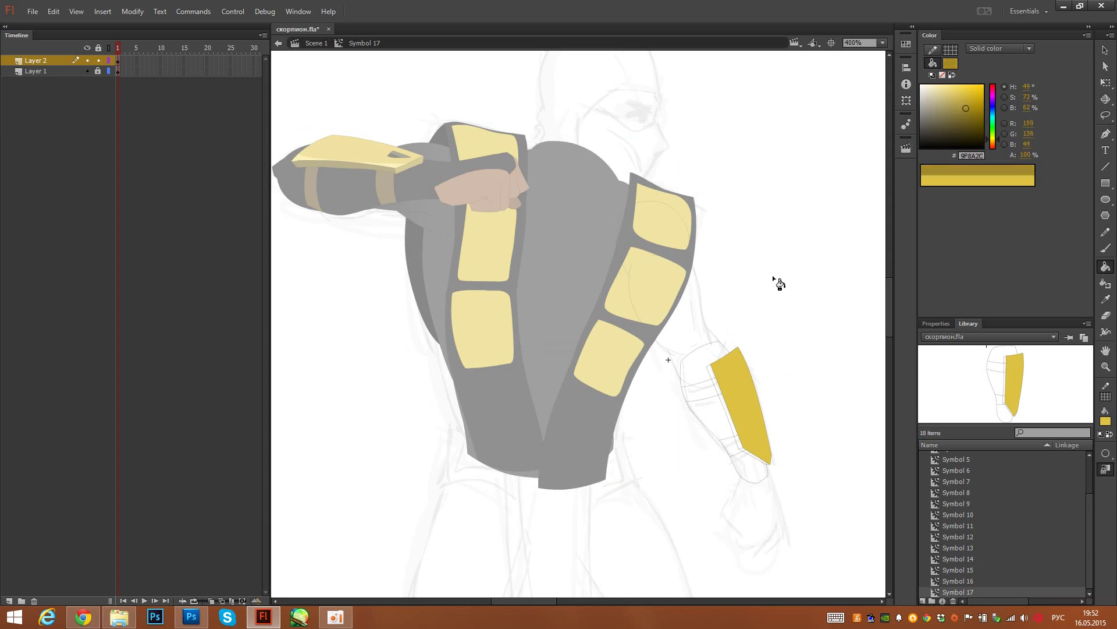
pyautogui.click(708, 368)
pyautogui.click(970, 114)
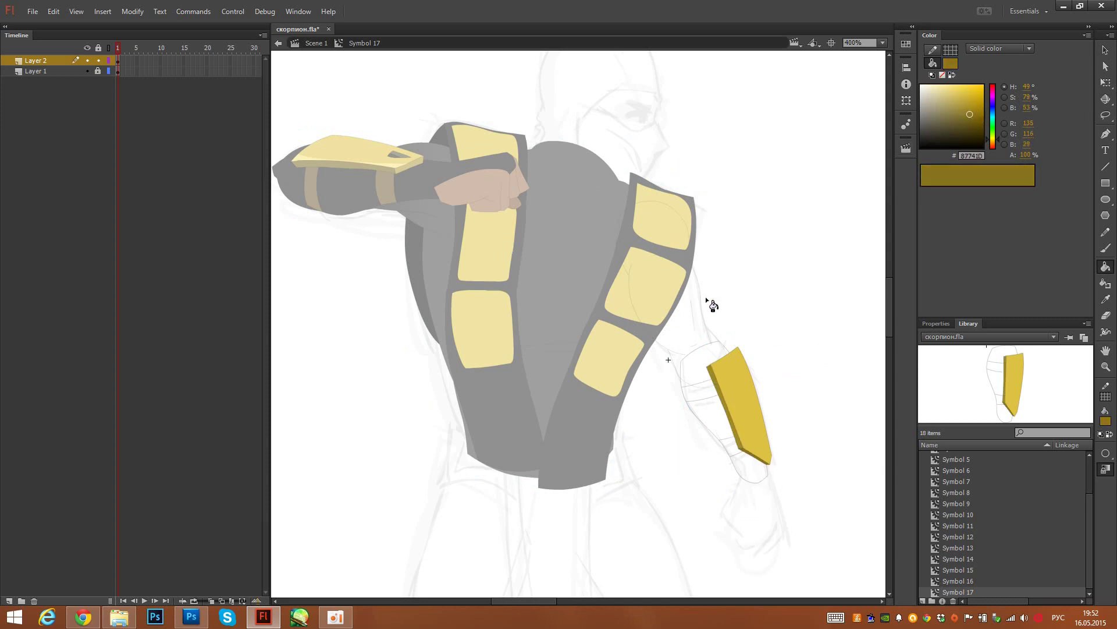
# Step: Open the raised forearm's symbol and copy both parts of the small dark slot on its guard
pyautogui.press('v')
pyautogui.doubleClick(370, 220)
pyautogui.doubleClick(398, 162)
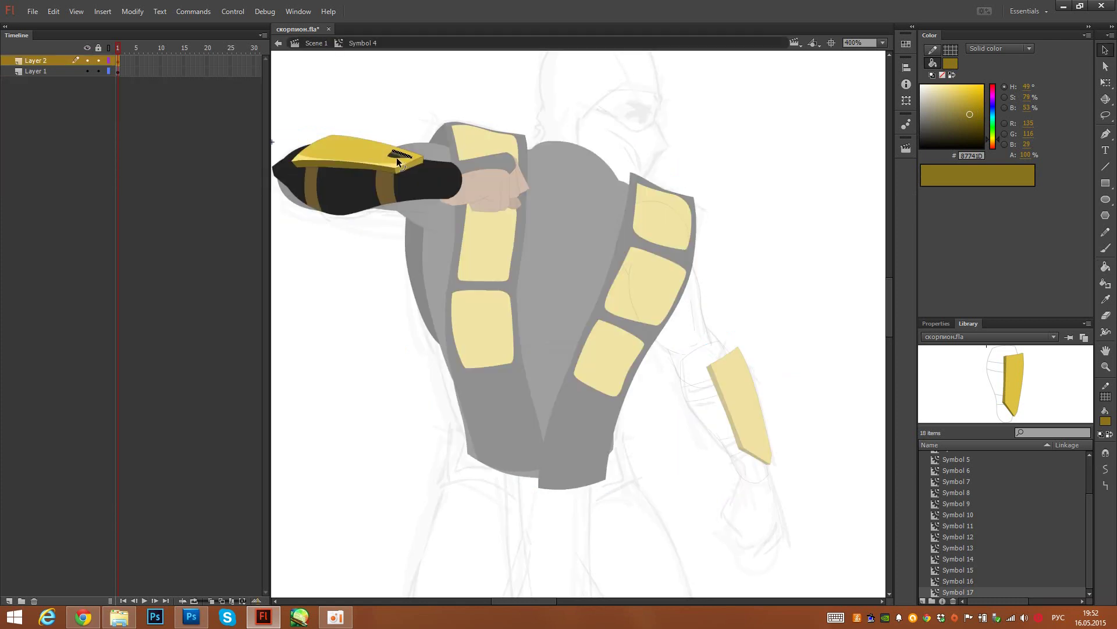
pyautogui.click(398, 162)
pyautogui.scroll(5, 409, 183)
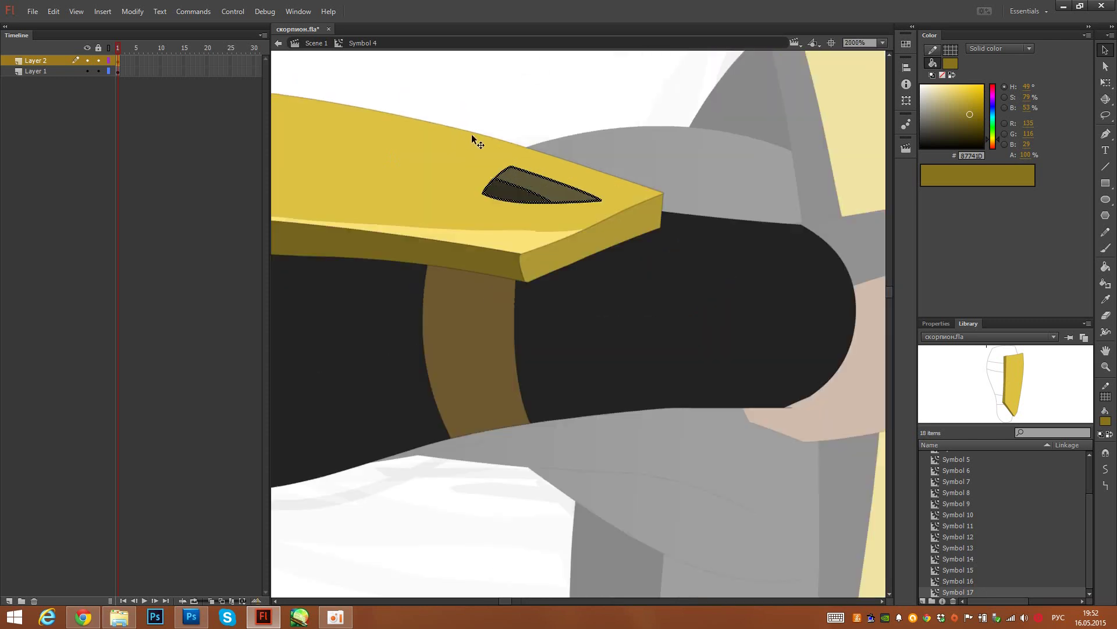
pyautogui.keyDown('shift'); pyautogui.click(529, 187); pyautogui.keyUp('shift')
pyautogui.keyDown('shift'); pyautogui.click(529, 187); pyautogui.keyUp('shift')
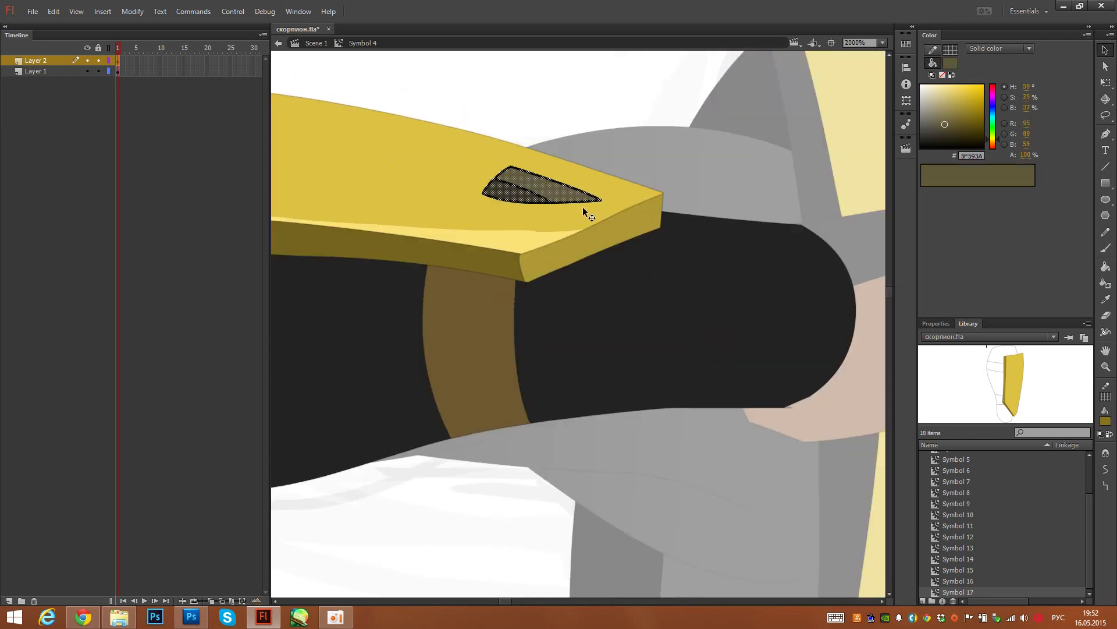
# Step: Paste the slot into the lowered forearm's symbol and rotate and place it near the lower tip of the guard plate
pyautogui.scroll(-3, 583, 209)
pyautogui.scroll(-6, 620, 229)
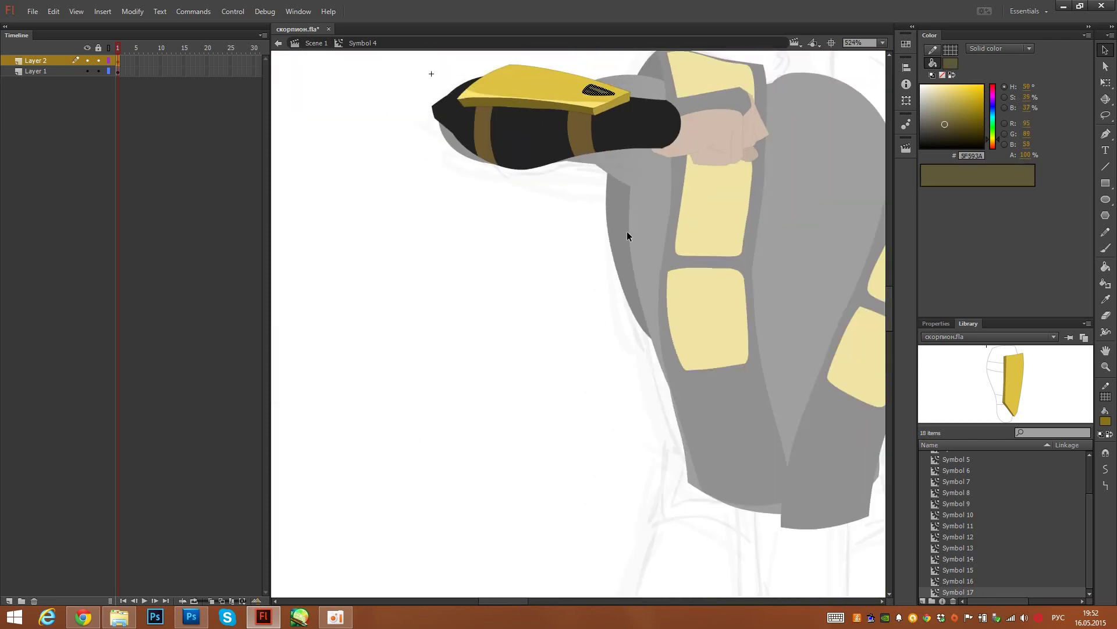
pyautogui.moveTo(753, 310); pyautogui.dragTo(249, 188)
pyautogui.doubleClick(542, 296)
pyautogui.doubleClick(543, 296)
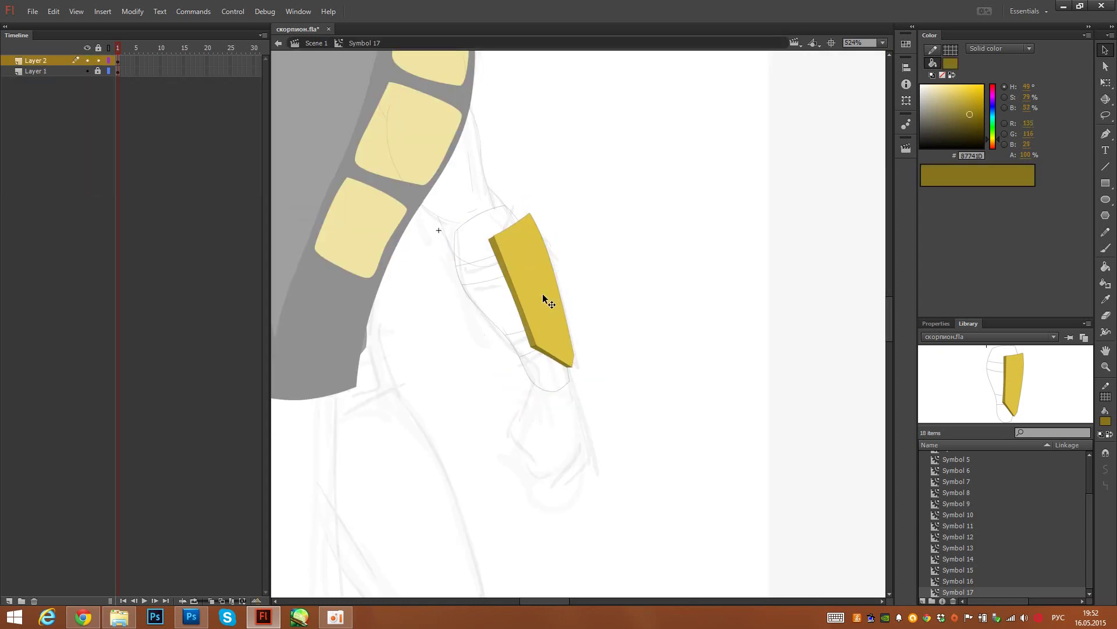
pyautogui.hotkey('ctrl', 'v')
pyautogui.press('q')
pyautogui.moveTo(606, 332); pyautogui.dragTo(564, 338)
pyautogui.press('v')
pyautogui.click(575, 342)
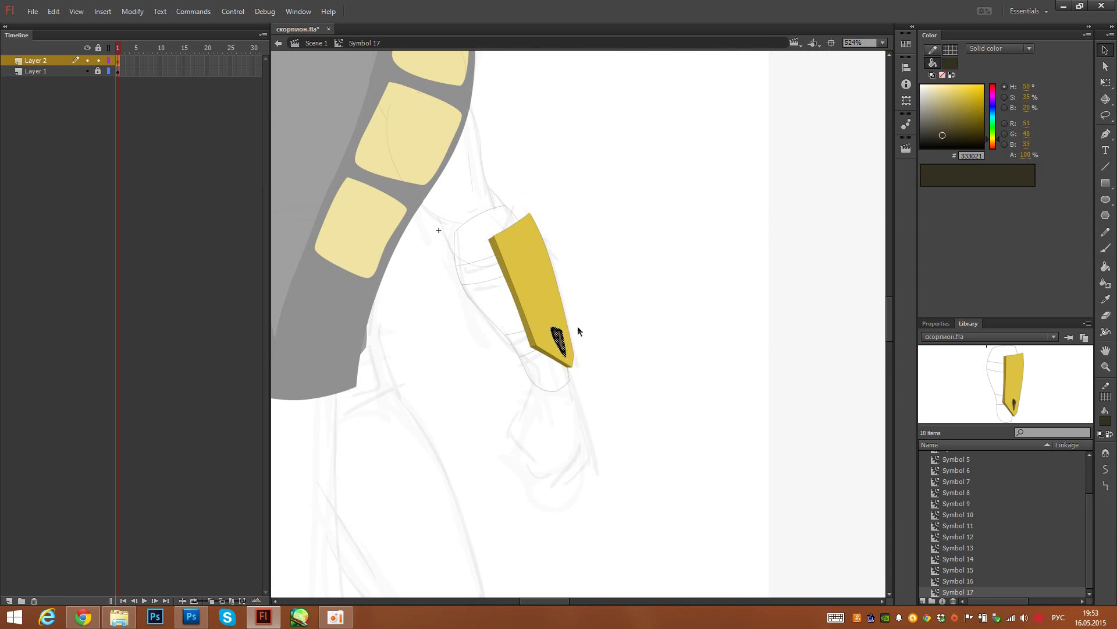
# Step: Sample the brown of the raised forearm's strap and fill both straps in the lowered forearm's symbol with it
pyautogui.press('space')
pyautogui.moveTo(645, 358); pyautogui.dragTo(782, 388)
pyautogui.doubleClick(544, 409)
pyautogui.press('space')
pyautogui.moveTo(319, 279); pyautogui.dragTo(648, 491)
pyautogui.press('i')
pyautogui.click(540, 249)
pyautogui.press('space')
pyautogui.moveTo(804, 547)
pyautogui.mouseDown()
pyautogui.moveTo(521, 354)
pyautogui.moveTo(420, 313)
pyautogui.mouseUp()
pyautogui.doubleClick(624, 298)
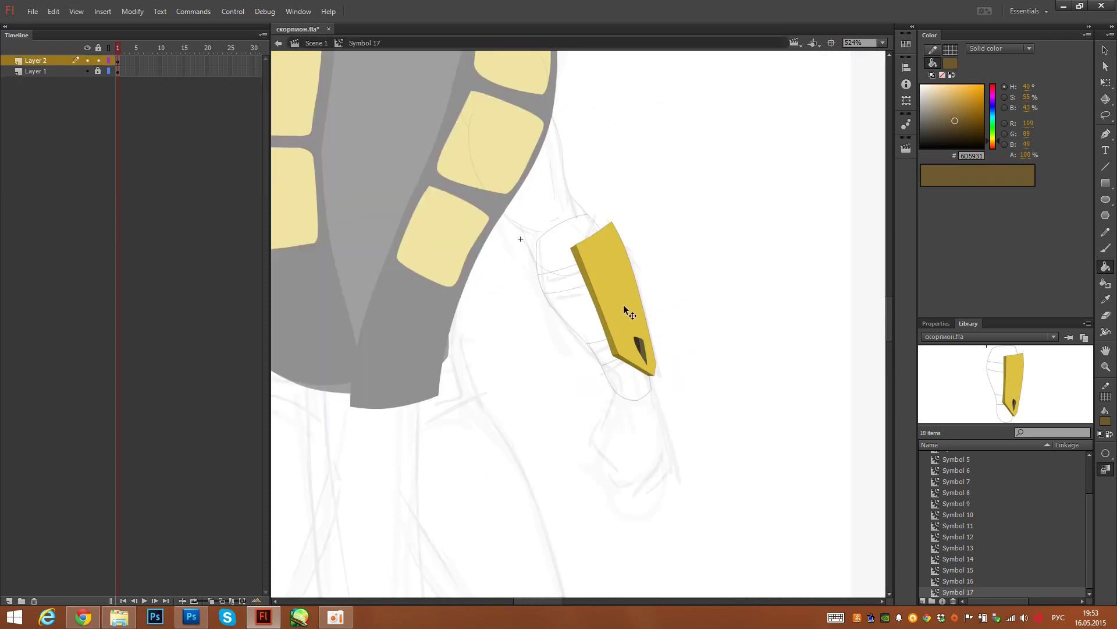
pyautogui.click(579, 289)
pyautogui.click(603, 352)
# Step: Sample the raised forearm's dark grey 232323 and fill the lowered forearm's remaining sleeve areas with it
pyautogui.scroll(4, 541, 361)
pyautogui.hscroll(-5, 541, 361)
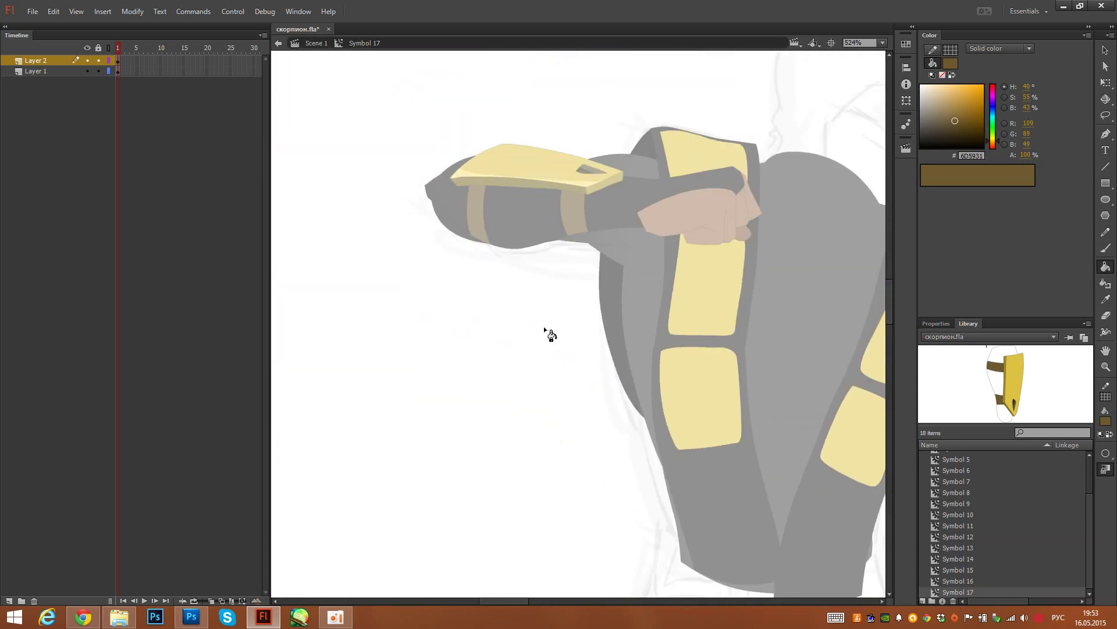
pyautogui.keyDown('ctrl'); pyautogui.doubleClick(535, 329); pyautogui.keyUp('ctrl')
pyautogui.press('u')
pyautogui.press('i')
pyautogui.click(542, 236)
pyautogui.press('space')
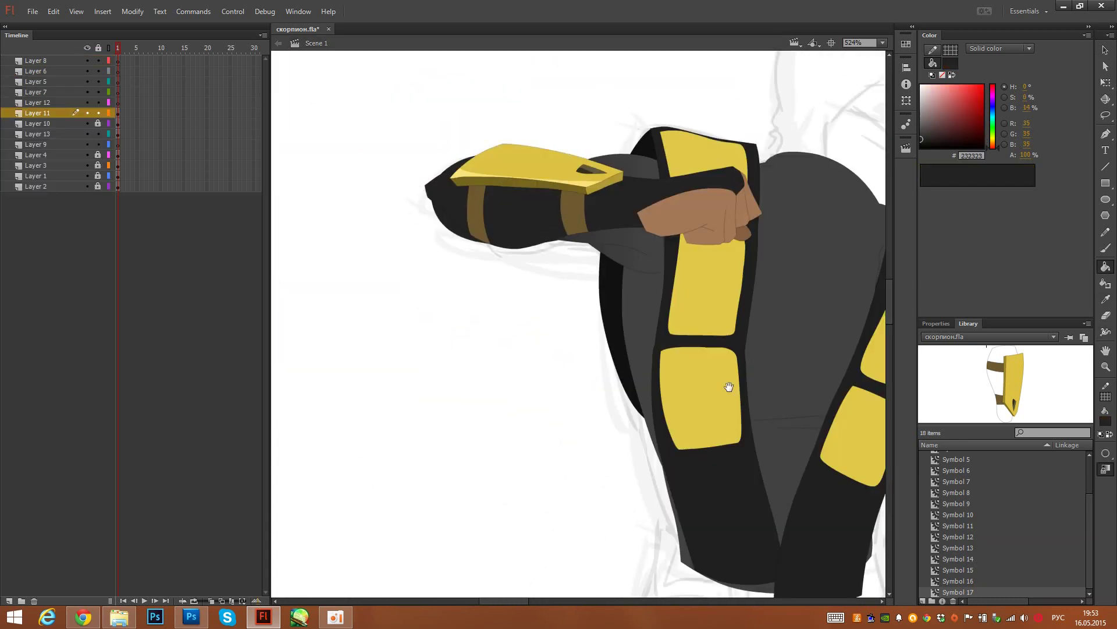
pyautogui.moveTo(729, 387); pyautogui.dragTo(351, 102)
pyautogui.doubleClick(658, 328)
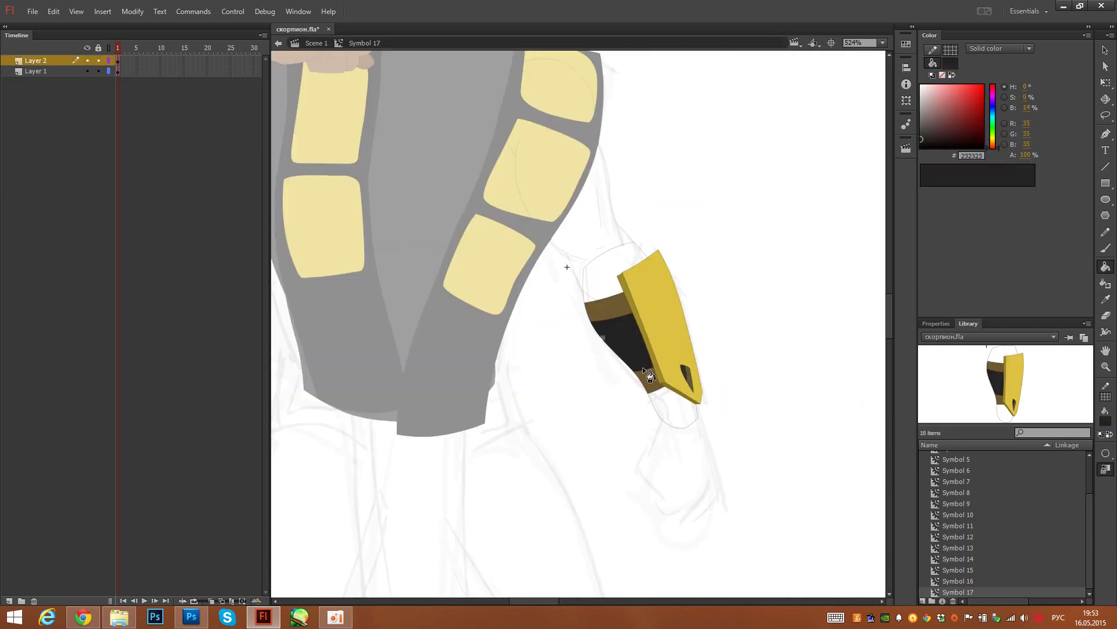
pyautogui.click(671, 409)
pyautogui.click(613, 277)
# Step: Delete the forearm's outline stroke and return to the main scene
pyautogui.keyDown('ctrl'); pyautogui.click(612, 249); pyautogui.keyUp('ctrl')
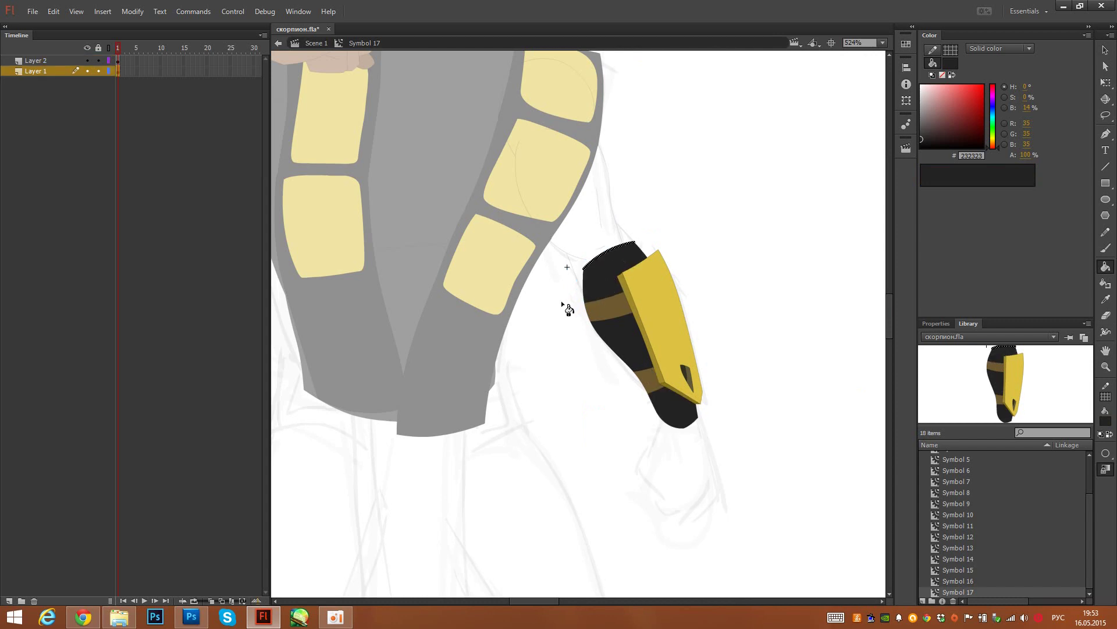
pyautogui.press('Delete')
pyautogui.keyDown('ctrl'); pyautogui.doubleClick(571, 388); pyautogui.keyUp('ctrl')
pyautogui.press('v')
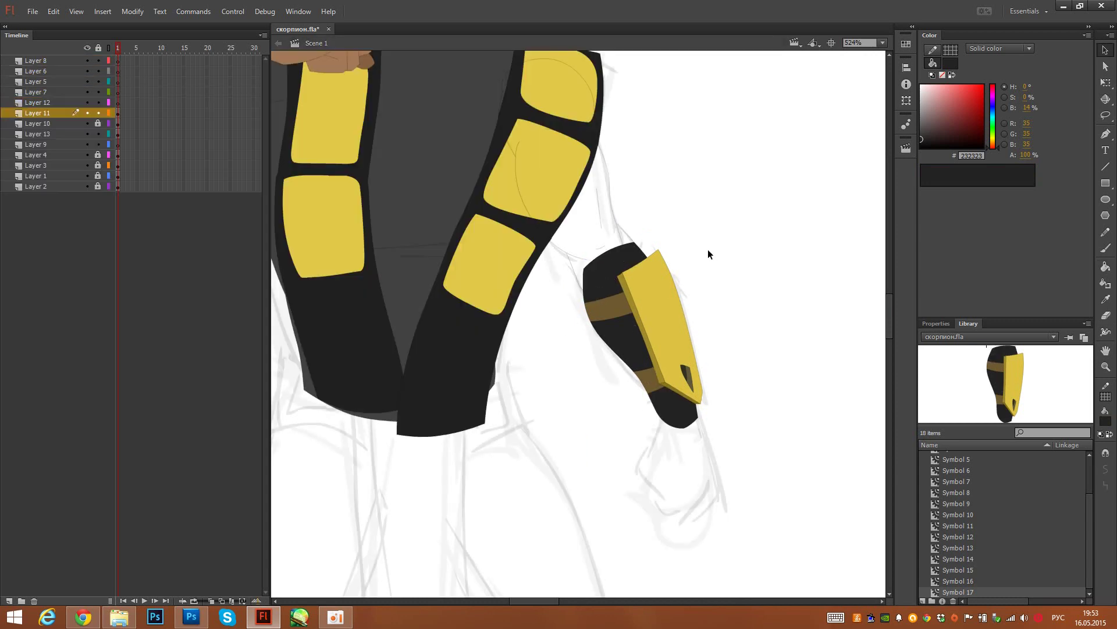
# Step: Open the raised upper arm's symbol, sample its dark grey linear gradient and return to the main scene
pyautogui.moveTo(715, 219); pyautogui.dragTo(893, 367)
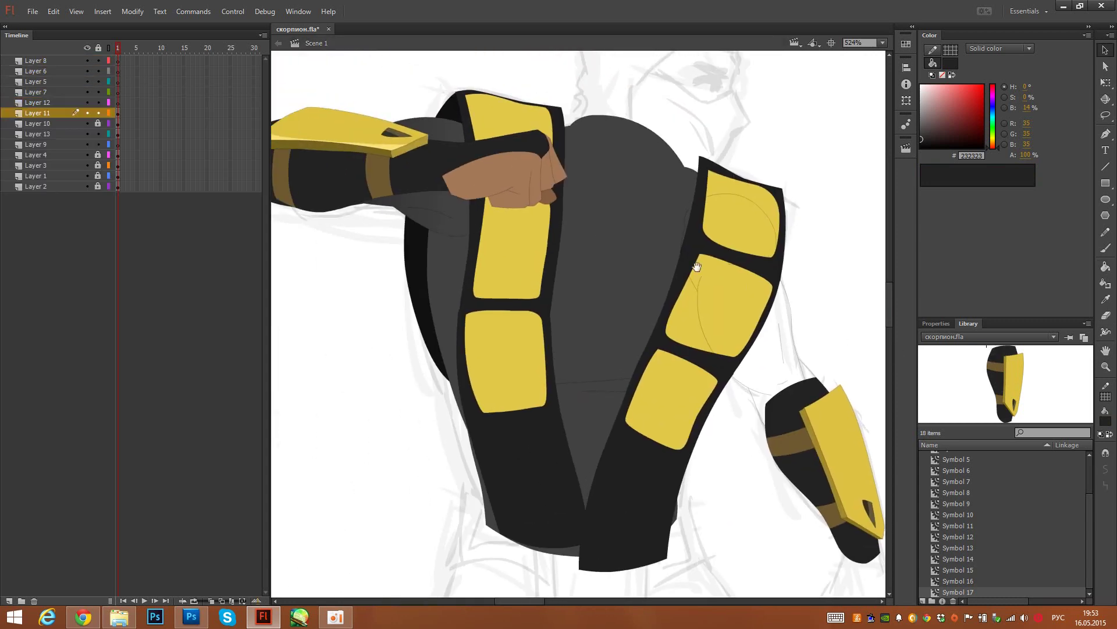
pyautogui.doubleClick(459, 219)
pyautogui.click(428, 256)
pyautogui.press('i')
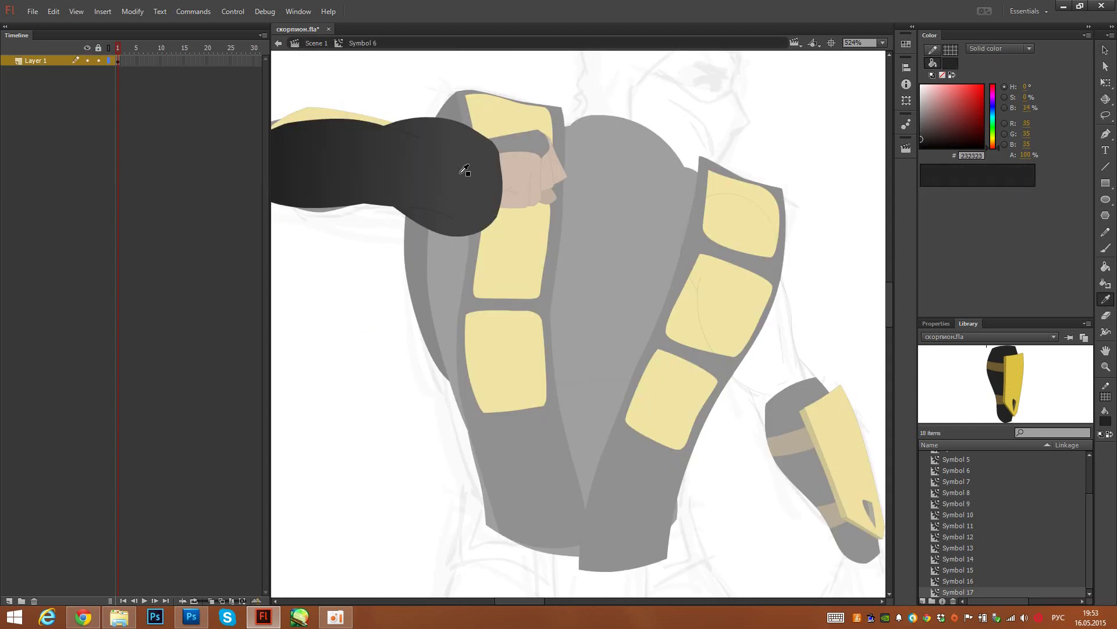
pyautogui.click(463, 170)
pyautogui.moveTo(751, 295); pyautogui.dragTo(556, 256)
pyautogui.keyDown('ctrl'); pyautogui.doubleClick(638, 277); pyautogui.keyUp('ctrl')
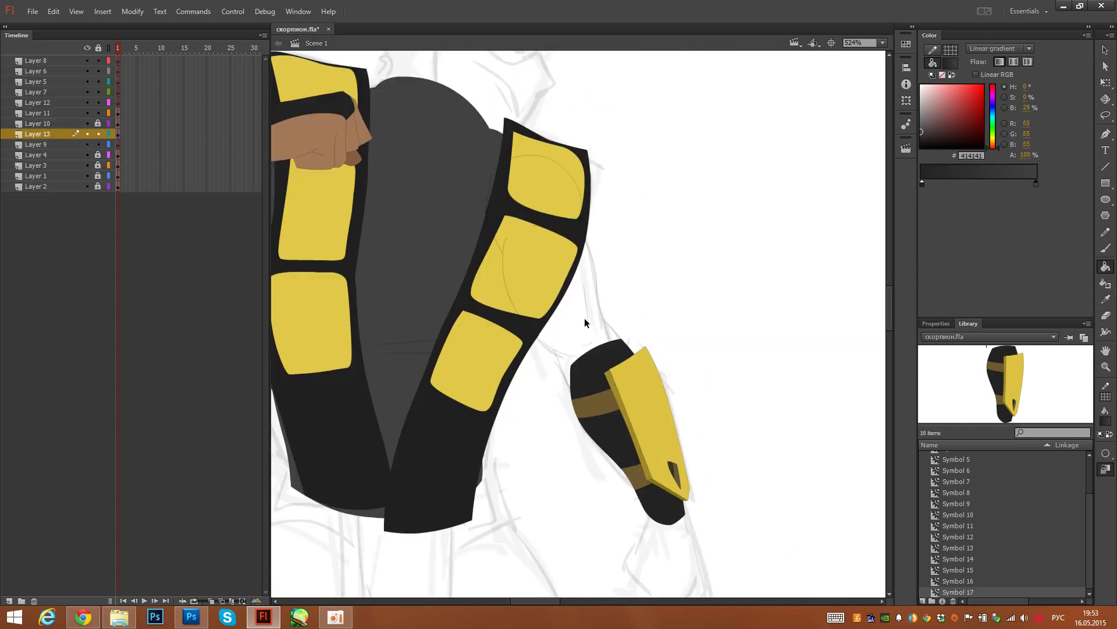
# Step: Unlock Layer 10, fill the lowered upper arm with the sampled gradient and run the gradient from shoulder towards elbow
pyautogui.click(119, 124)
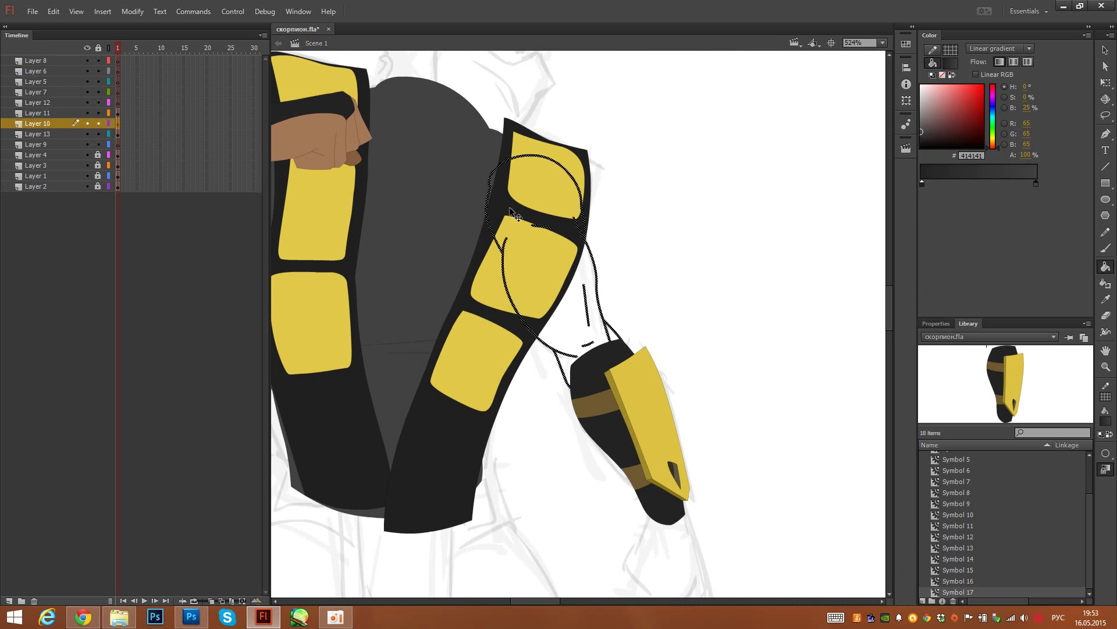
pyautogui.click(733, 308)
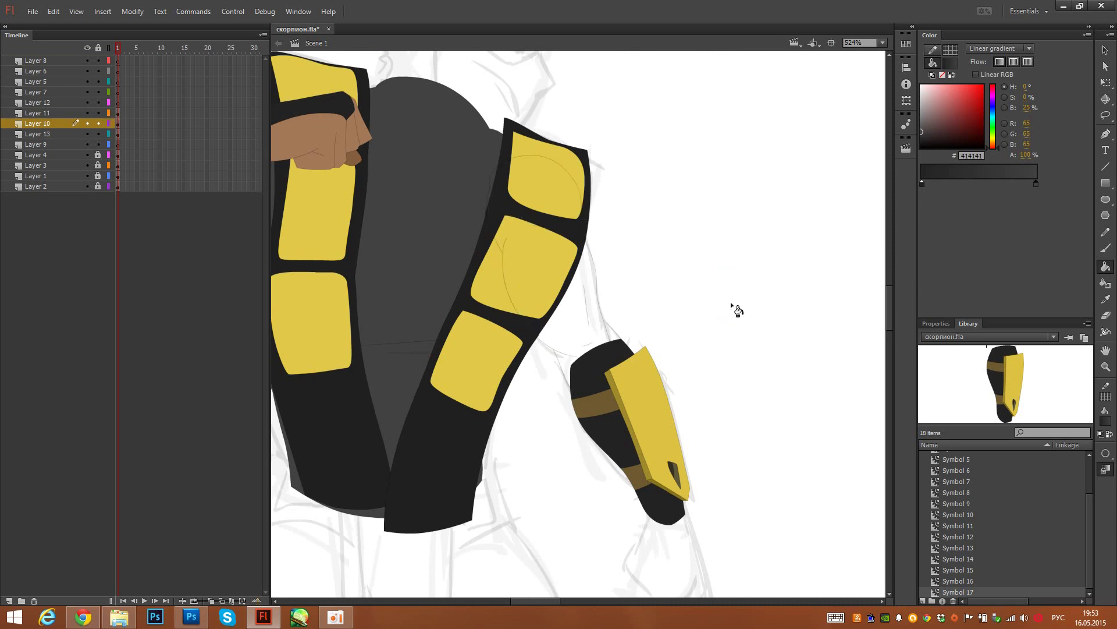
pyautogui.click(573, 299)
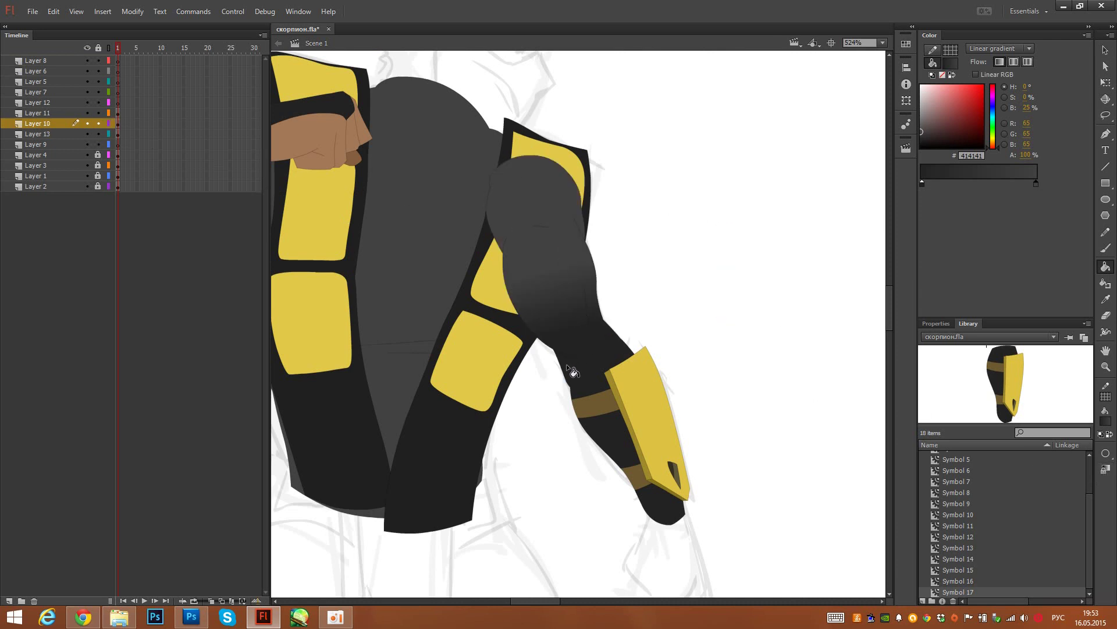
pyautogui.moveTo(532, 245); pyautogui.dragTo(574, 333)
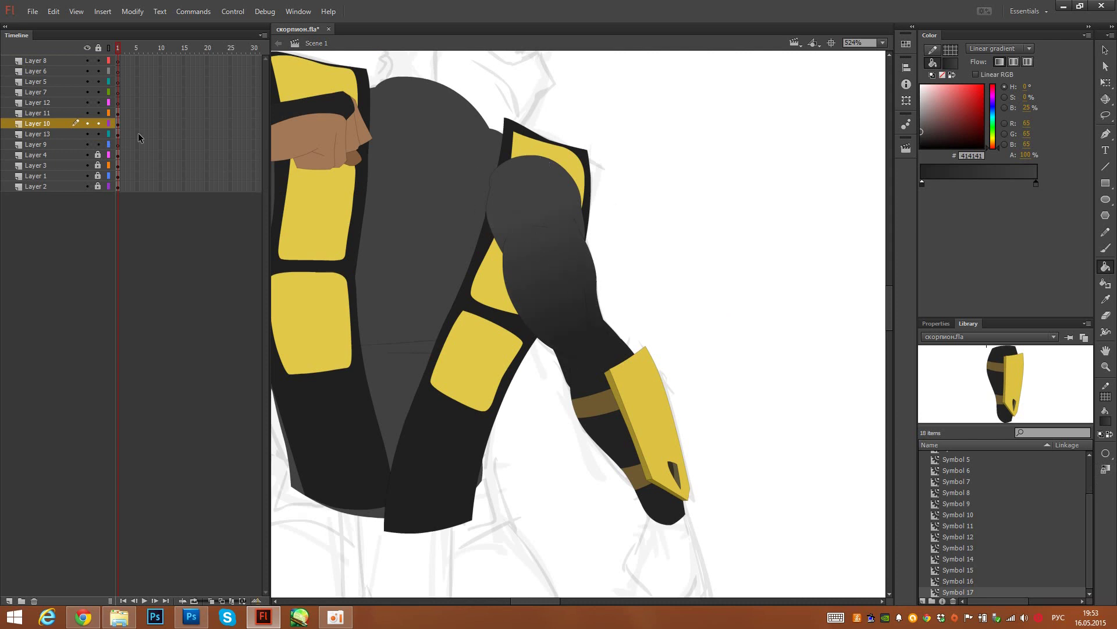
# Step: Convert the lowered upper arm to a symbol and rotate its artwork upright inside that symbol
pyautogui.click(119, 124)
pyautogui.press('q')
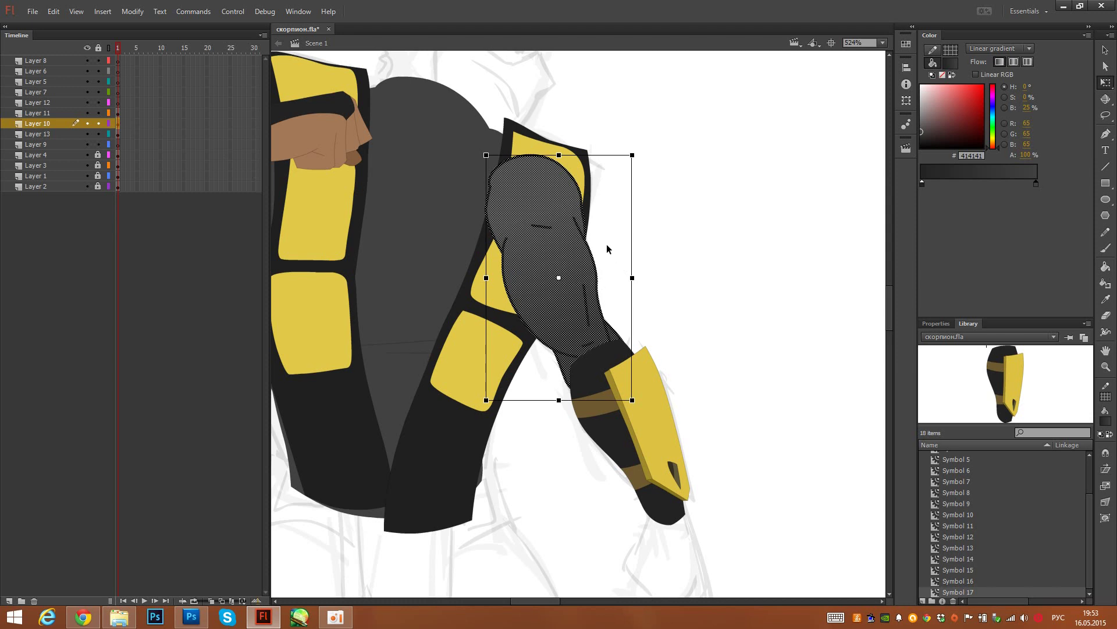
pyautogui.press('F8')
pyautogui.press('Return')
pyautogui.doubleClick(594, 279)
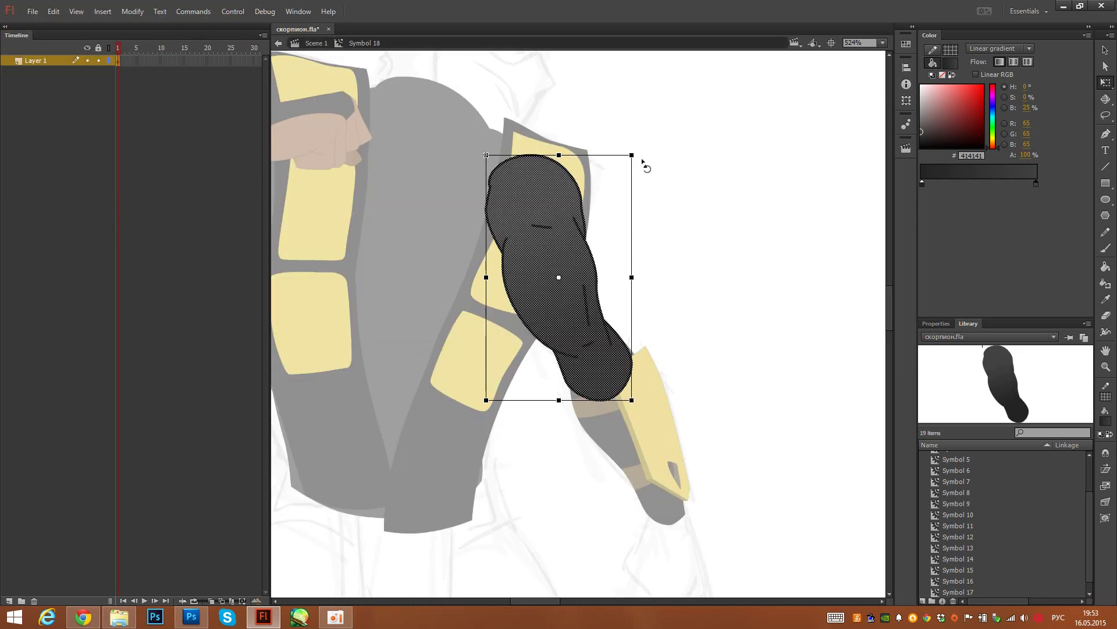
pyautogui.moveTo(644, 165); pyautogui.dragTo(676, 197)
pyautogui.moveTo(573, 223); pyautogui.dragTo(551, 234)
pyautogui.doubleClick(719, 208)
# Step: Move the upper arm symbol's pivot to the shoulder and rotate the arm back to meet the forearm at the elbow
pyautogui.click(554, 257)
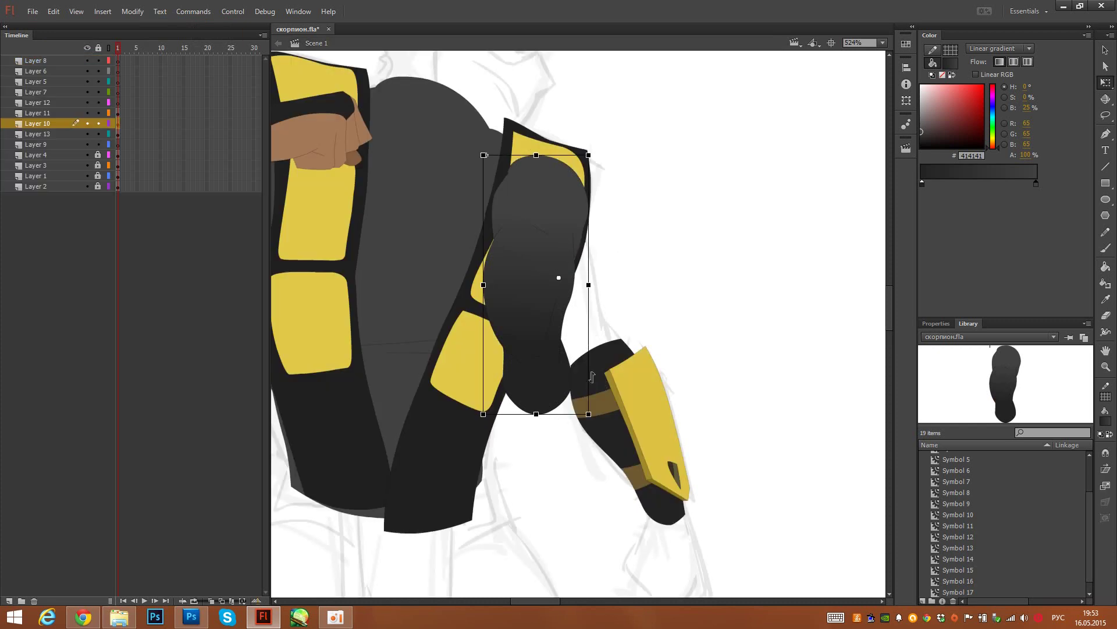
pyautogui.moveTo(559, 277); pyautogui.dragTo(535, 178)
pyautogui.moveTo(604, 421); pyautogui.dragTo(669, 369)
pyautogui.press('v')
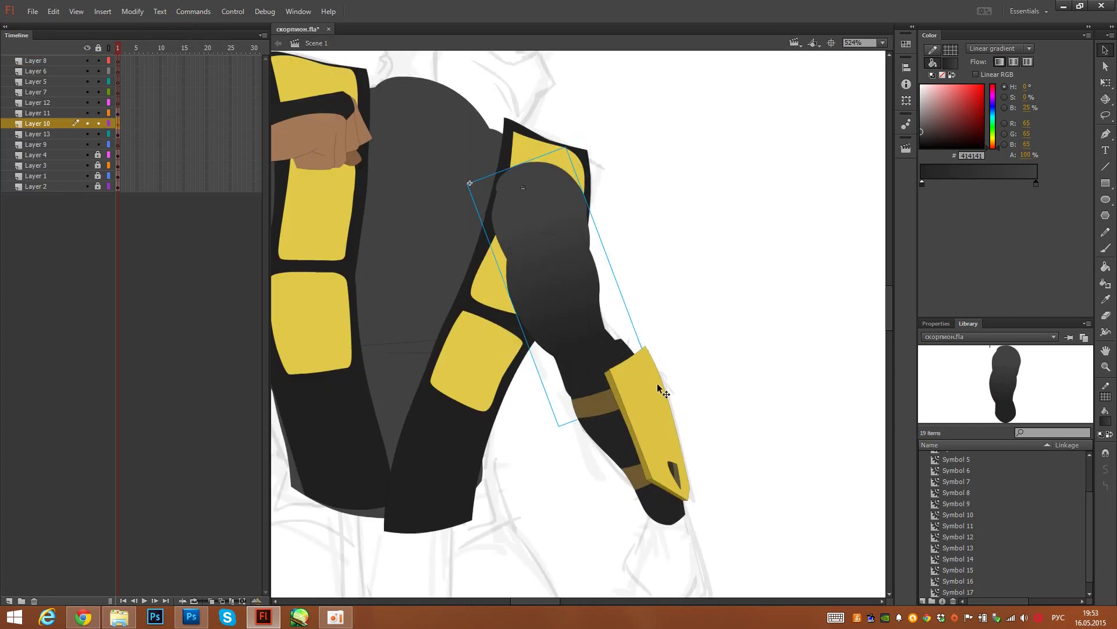
pyautogui.press('q')
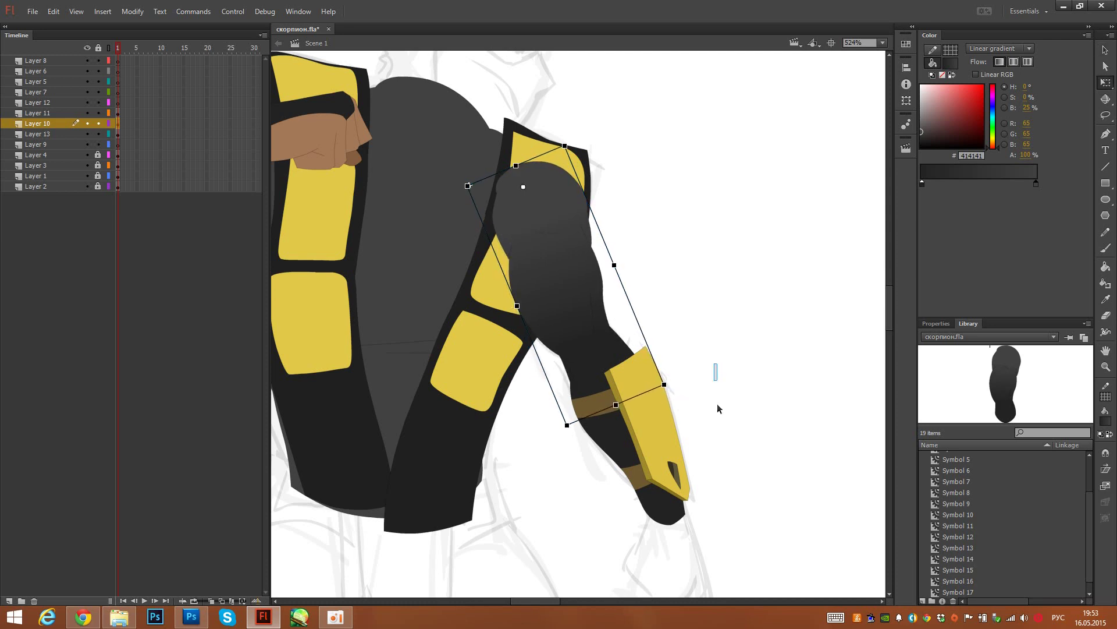
# Step: Move the lowered forearm symbol's pivot point to the elbow
pyautogui.click(640, 395)
pyautogui.moveTo(605, 370); pyautogui.dragTo(602, 362)
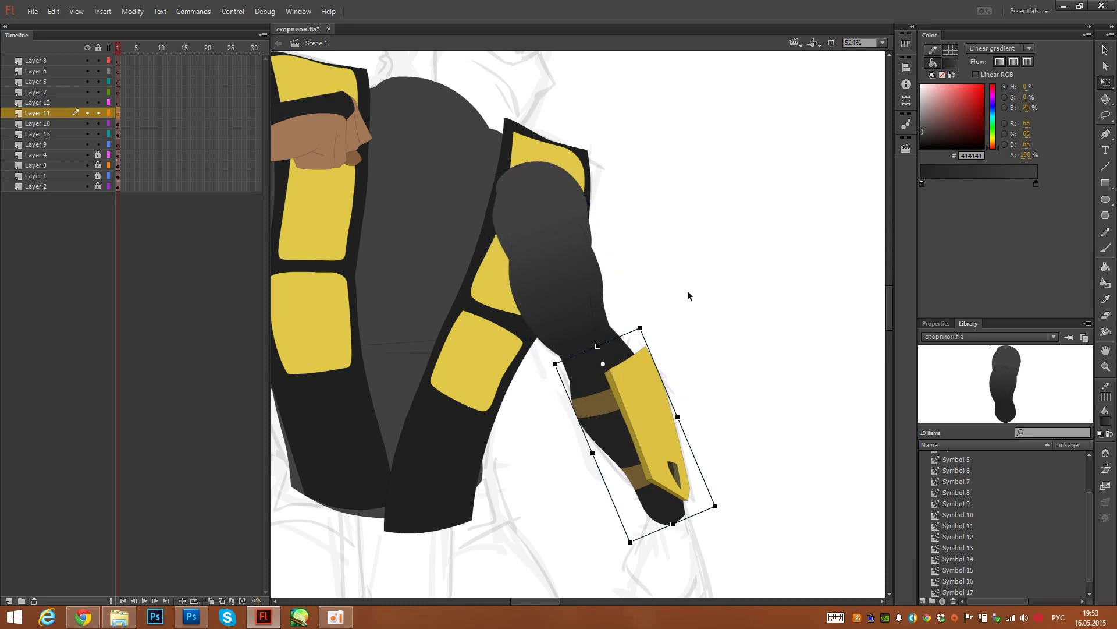
pyautogui.click(673, 312)
# Step: Select the torso and the lower front part of the vest to check their pivot points
pyautogui.moveTo(552, 265); pyautogui.dragTo(673, 264)
pyautogui.click(561, 249)
pyautogui.moveTo(550, 283); pyautogui.dragTo(582, 310)
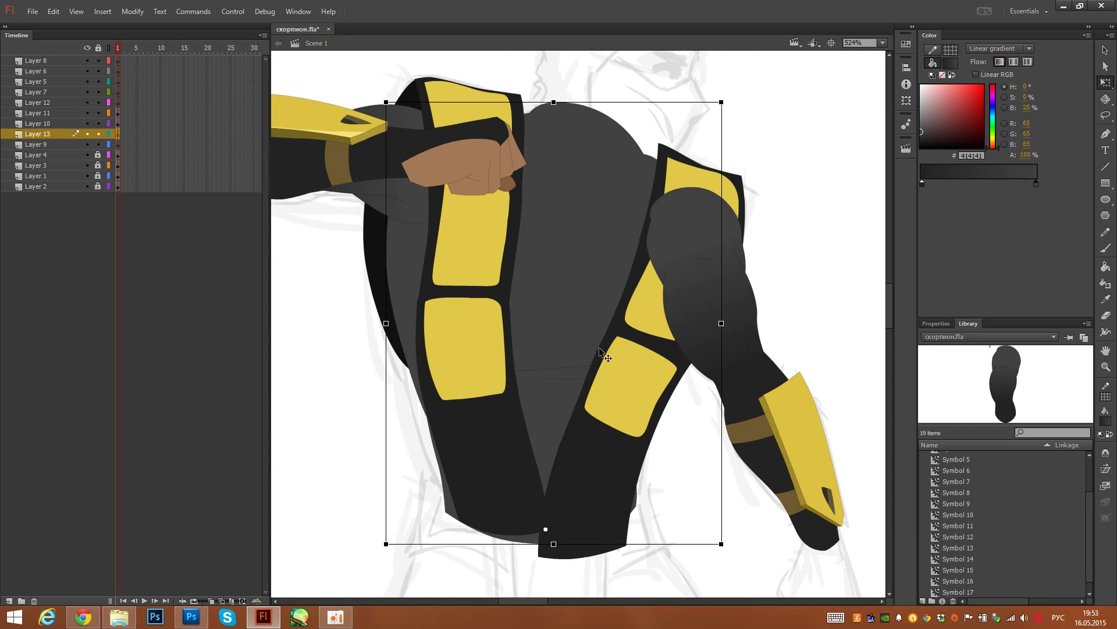
pyautogui.click(495, 394)
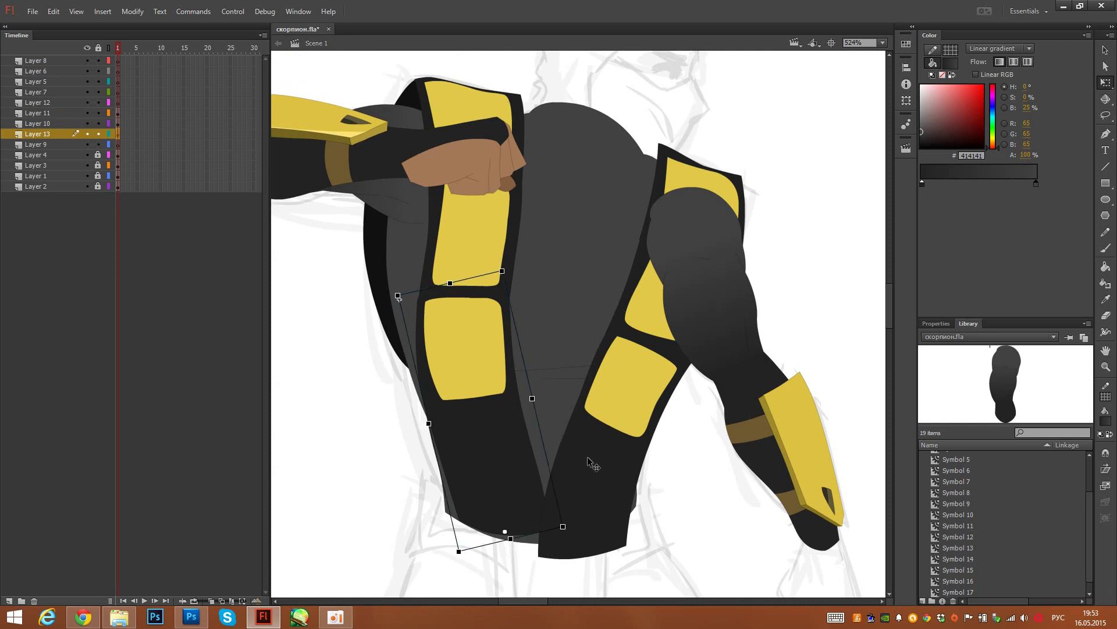
# Step: Select the vest's front and shoulder pieces and the raised arm's parts one by one to check their pivot points
pyautogui.click(631, 398)
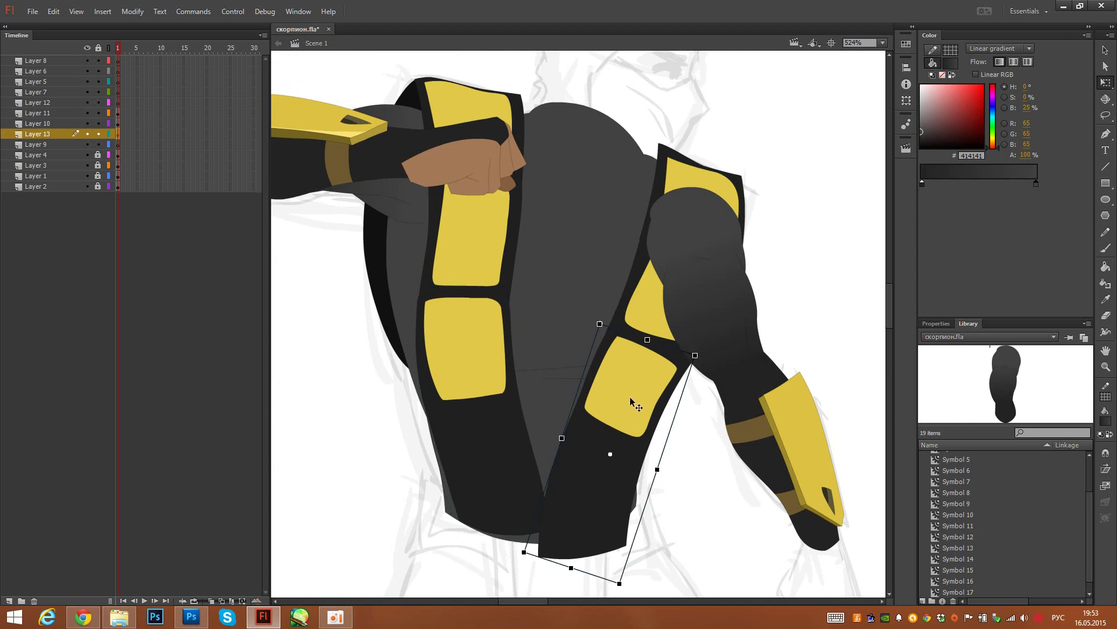
pyautogui.click(471, 260)
pyautogui.click(648, 316)
pyautogui.click(707, 180)
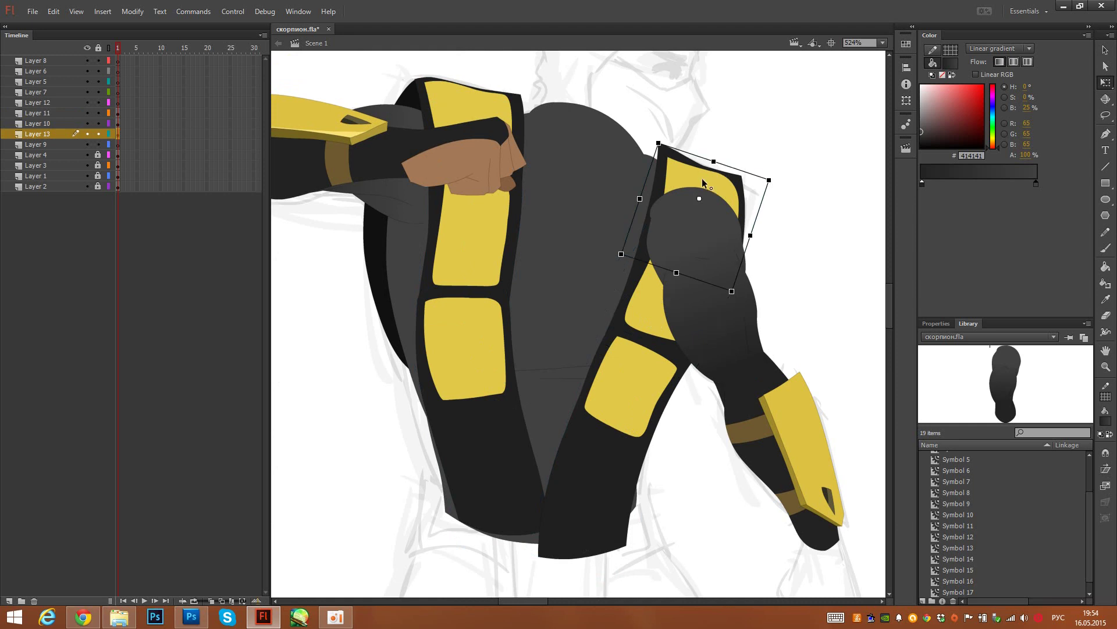
pyautogui.click(479, 138)
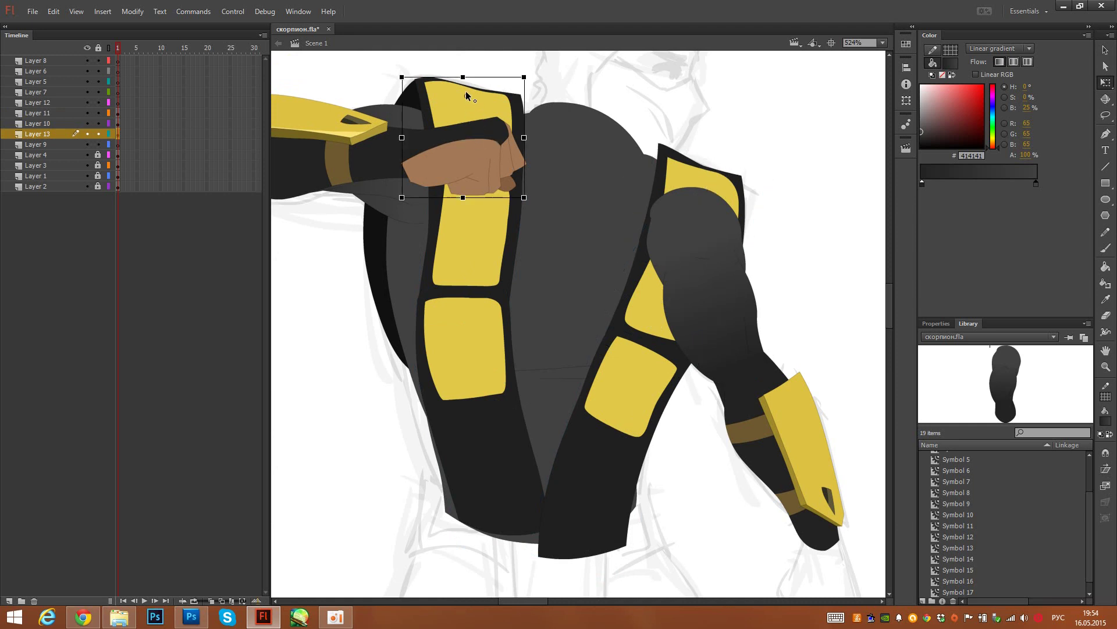
pyautogui.click(382, 242)
# Step: Lock the arm and torso layers, display them as outlines, make Layer 12 active and save the file
pyautogui.moveTo(447, 274); pyautogui.dragTo(379, 242)
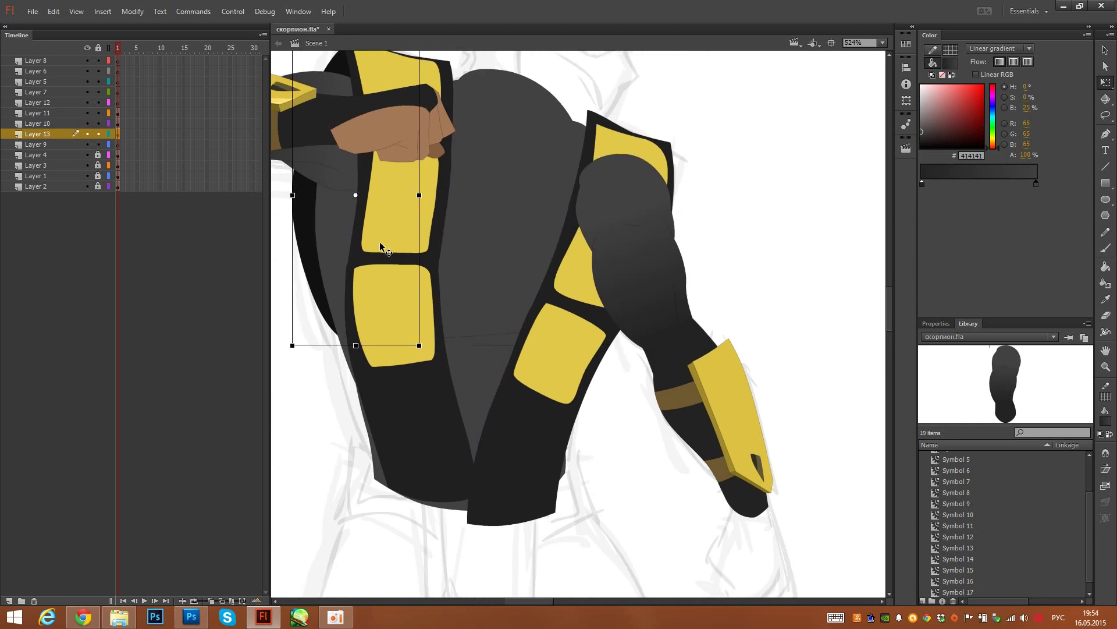
pyautogui.moveTo(699, 259); pyautogui.dragTo(628, 222)
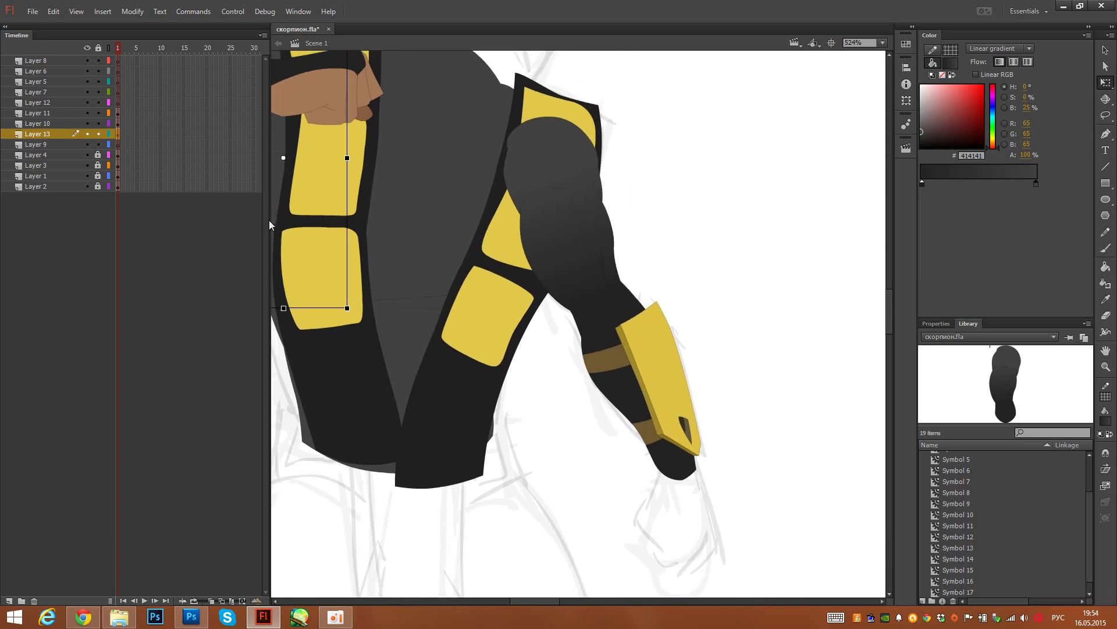
pyautogui.moveTo(665, 291); pyautogui.dragTo(650, 343)
pyautogui.moveTo(550, 324); pyautogui.dragTo(715, 245)
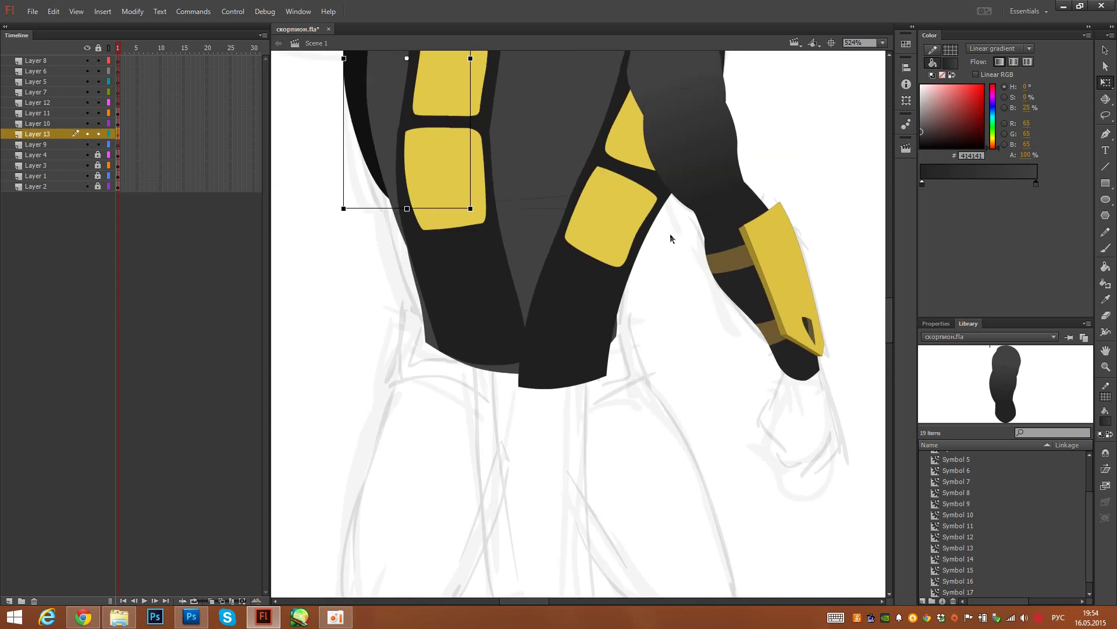
pyautogui.moveTo(99, 137)
pyautogui.mouseDown()
pyautogui.moveTo(98, 113)
pyautogui.moveTo(109, 133)
pyautogui.mouseUp()
pyautogui.click(117, 102)
pyautogui.moveTo(549, 349); pyautogui.dragTo(524, 259)
pyautogui.moveTo(527, 325); pyautogui.dragTo(568, 406)
pyautogui.hotkey('ctrl', 's')
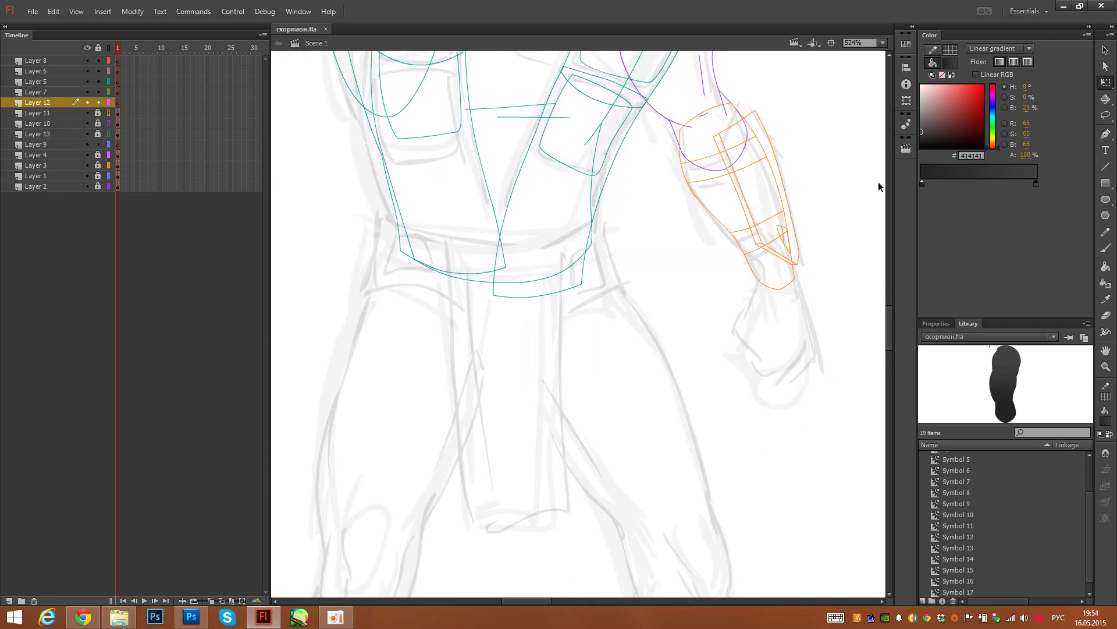
# Step: Trace the sides and upper edge of the belt over the sketch with the Pencil tool on Layer 12
pyautogui.press('y')
pyautogui.moveTo(378, 202)
pyautogui.mouseDown()
pyautogui.moveTo(375, 252)
pyautogui.moveTo(340, 337)
pyautogui.mouseUp()
pyautogui.hotkey('ctrl', 'z')
pyautogui.moveTo(379, 201); pyautogui.dragTo(339, 346)
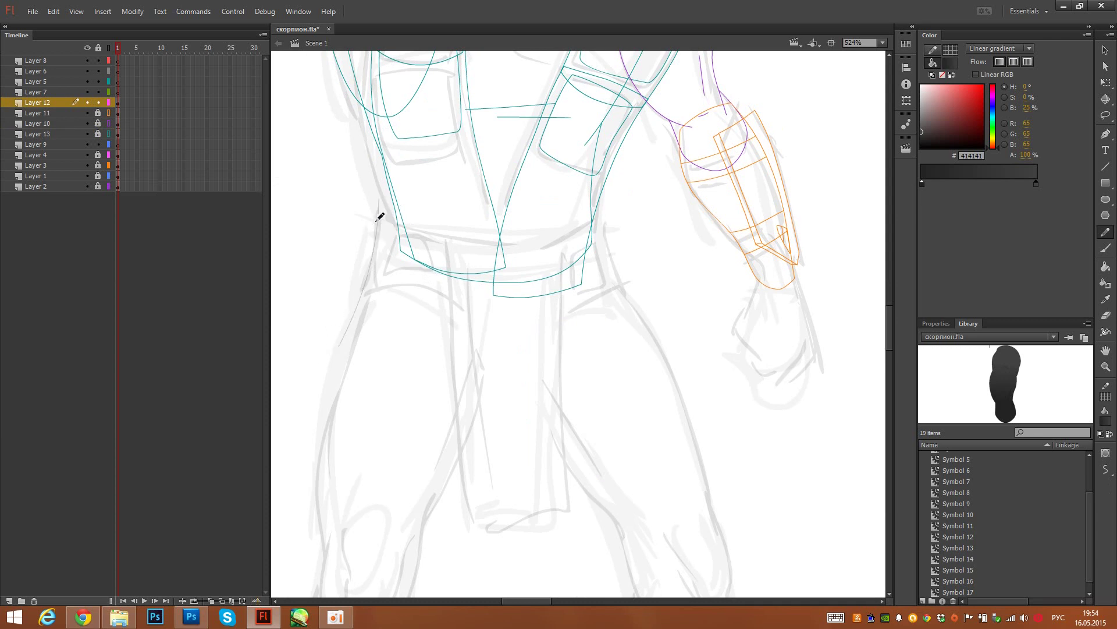
pyautogui.moveTo(383, 210)
pyautogui.mouseDown()
pyautogui.moveTo(413, 230)
pyautogui.moveTo(507, 240)
pyautogui.moveTo(650, 191)
pyautogui.moveTo(609, 241)
pyautogui.moveTo(644, 315)
pyautogui.mouseUp()
# Step: Trace the belt's lower edge as two curves dipping to a rounded point at the centre
pyautogui.moveTo(367, 294)
pyautogui.mouseDown()
pyautogui.moveTo(389, 309)
pyautogui.moveTo(382, 290)
pyautogui.moveTo(487, 312)
pyautogui.moveTo(527, 361)
pyautogui.mouseUp()
pyautogui.hotkey('ctrl', 'z')
pyautogui.moveTo(366, 291)
pyautogui.mouseDown()
pyautogui.moveTo(404, 286)
pyautogui.moveTo(495, 336)
pyautogui.moveTo(553, 322)
pyautogui.mouseUp()
pyautogui.hotkey('ctrl', 'z')
pyautogui.moveTo(475, 323)
pyautogui.mouseDown()
pyautogui.moveTo(531, 340)
pyautogui.moveTo(587, 302)
pyautogui.moveTo(651, 281)
pyautogui.mouseUp()
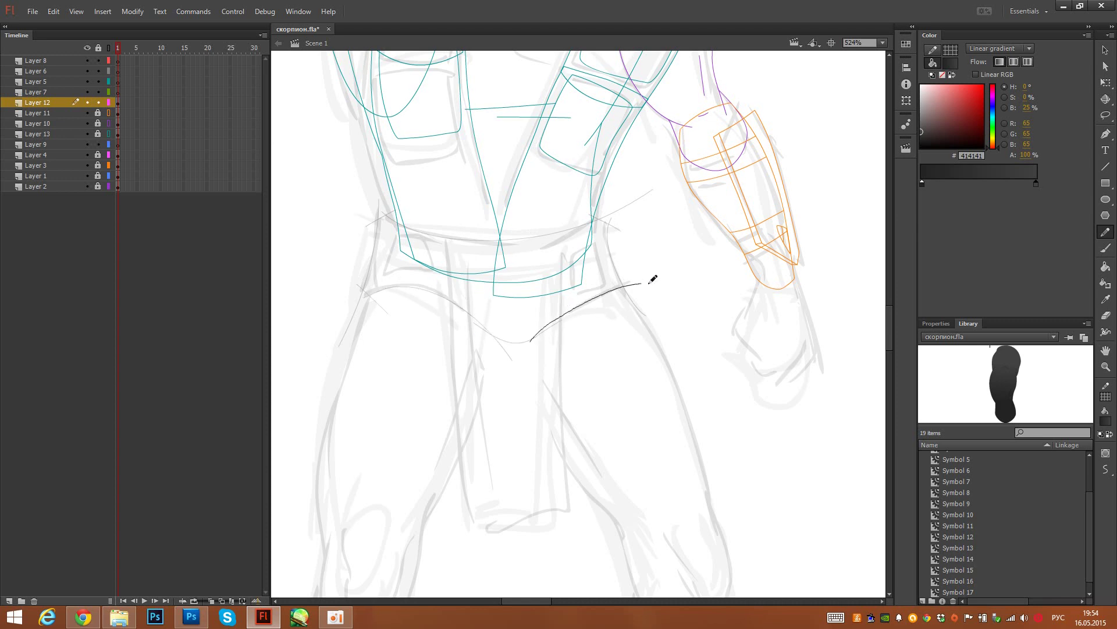
pyautogui.hotkey('ctrl', 'z')
pyautogui.moveTo(531, 348); pyautogui.dragTo(640, 263)
# Step: Trace the outlines of the two small patches at either end of the belt
pyautogui.moveTo(518, 288); pyautogui.dragTo(525, 343)
pyautogui.moveTo(603, 291)
pyautogui.mouseDown()
pyautogui.moveTo(577, 319)
pyautogui.moveTo(585, 343)
pyautogui.moveTo(610, 334)
pyautogui.moveTo(605, 294)
pyautogui.mouseUp()
pyautogui.hotkey('ctrl', 'z')
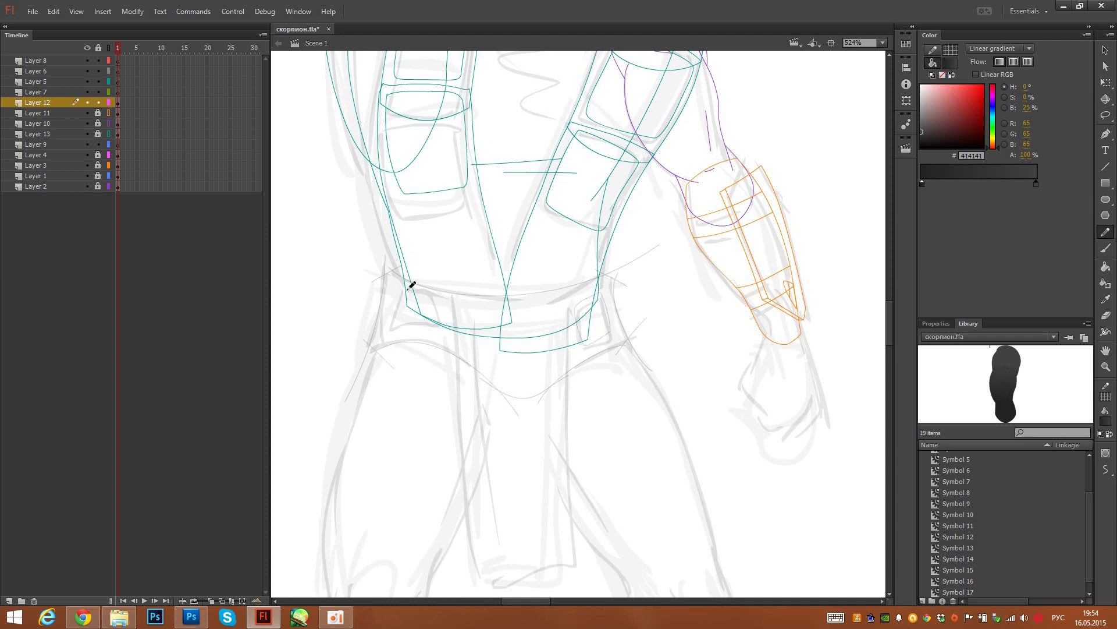
pyautogui.moveTo(398, 315)
pyautogui.mouseDown()
pyautogui.moveTo(428, 332)
pyautogui.moveTo(434, 296)
pyautogui.moveTo(407, 286)
pyautogui.mouseUp()
pyautogui.moveTo(453, 321); pyautogui.dragTo(392, 302)
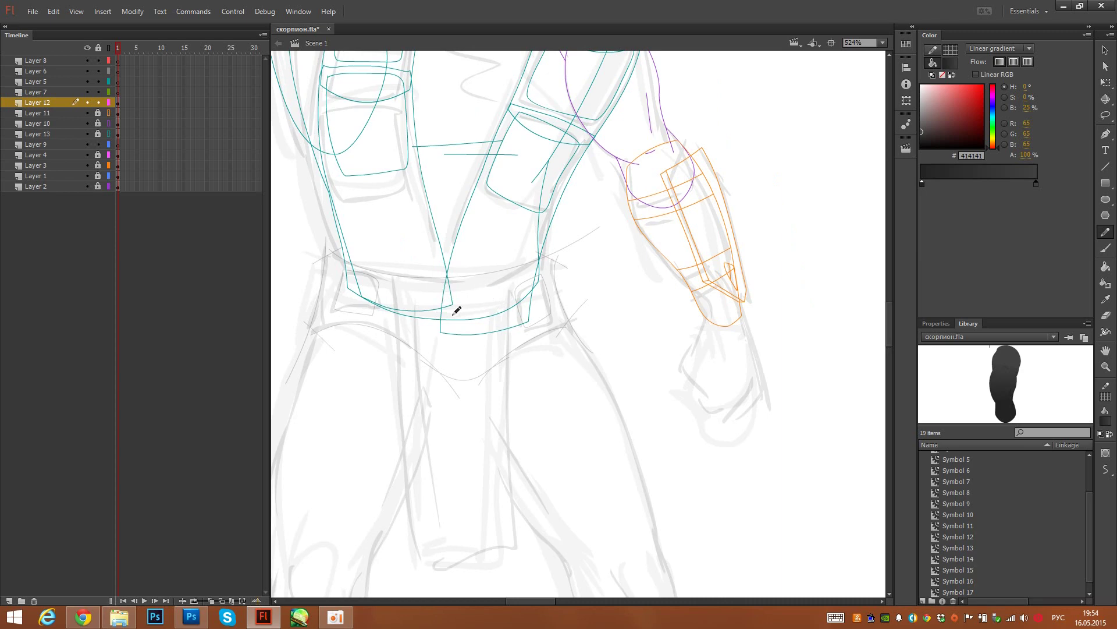
pyautogui.moveTo(461, 280); pyautogui.dragTo(465, 270)
pyautogui.moveTo(759, 362); pyautogui.dragTo(347, 320)
pyautogui.moveTo(820, 314)
pyautogui.mouseDown()
pyautogui.moveTo(404, 367)
pyautogui.moveTo(499, 344)
pyautogui.moveTo(699, 425)
pyautogui.mouseUp()
pyautogui.moveTo(309, 312); pyautogui.dragTo(713, 327)
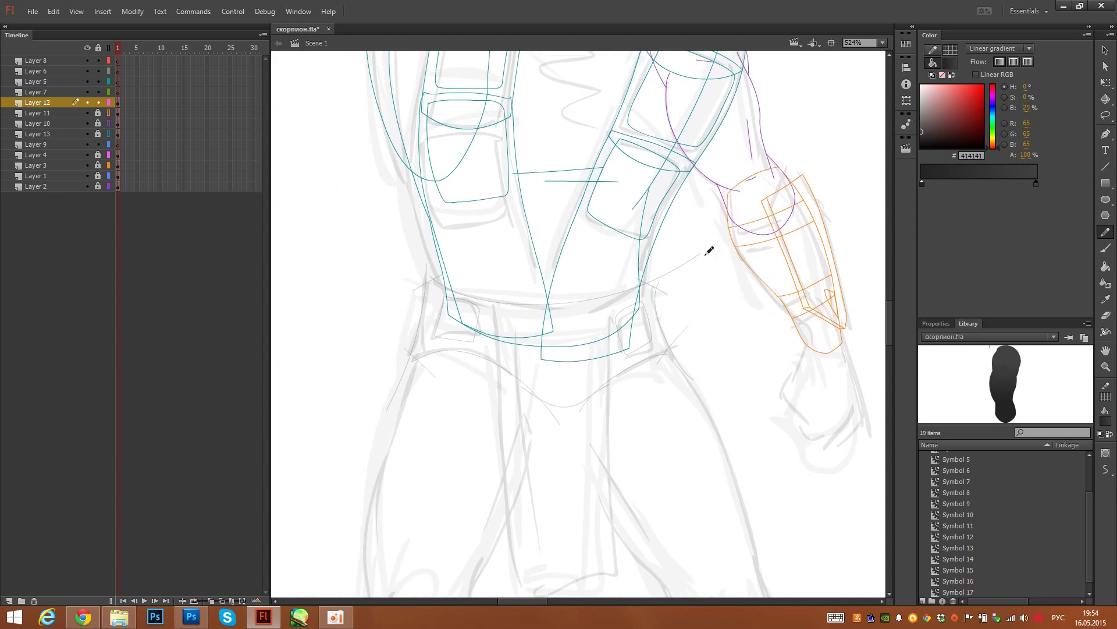
pyautogui.moveTo(885, 324)
pyautogui.mouseDown()
pyautogui.moveTo(776, 434)
pyautogui.moveTo(820, 457)
pyautogui.mouseUp()
# Step: Return the layers to full-colour display, fill the belt's two patches with #202020 and its body with the darker yellow #BDA839
pyautogui.click(109, 145)
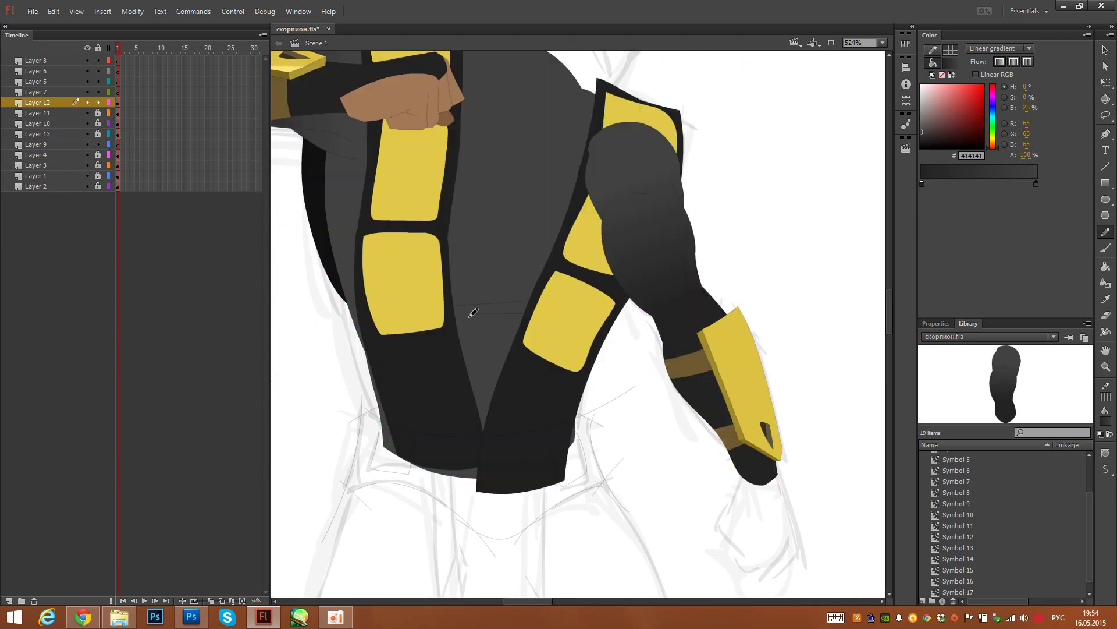
pyautogui.press('k')
pyautogui.click(574, 481)
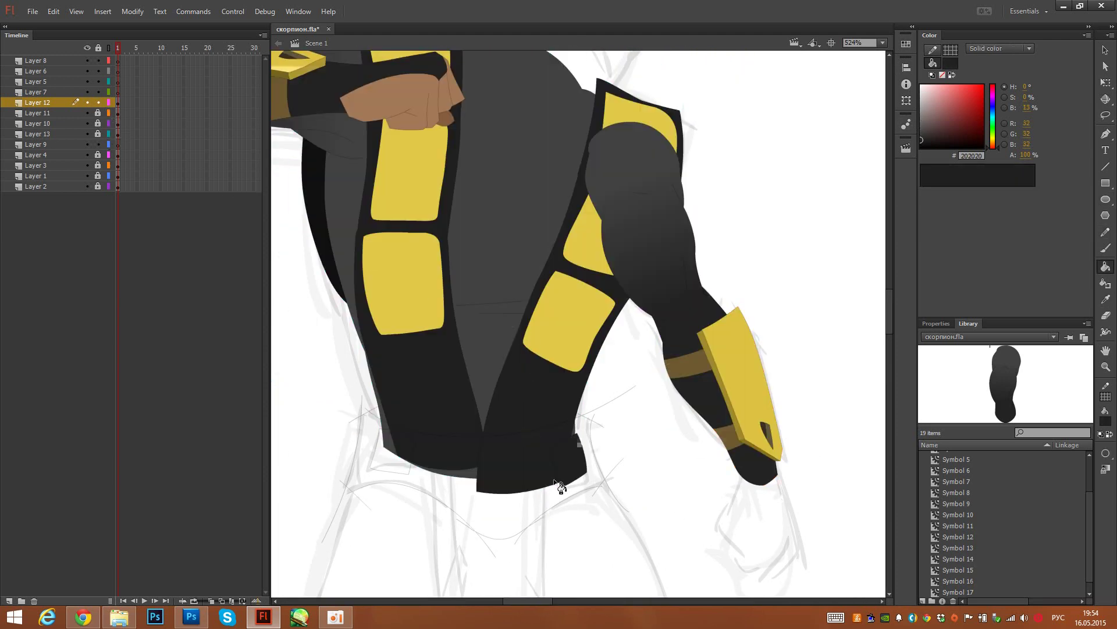
pyautogui.click(547, 362)
pyautogui.click(521, 517)
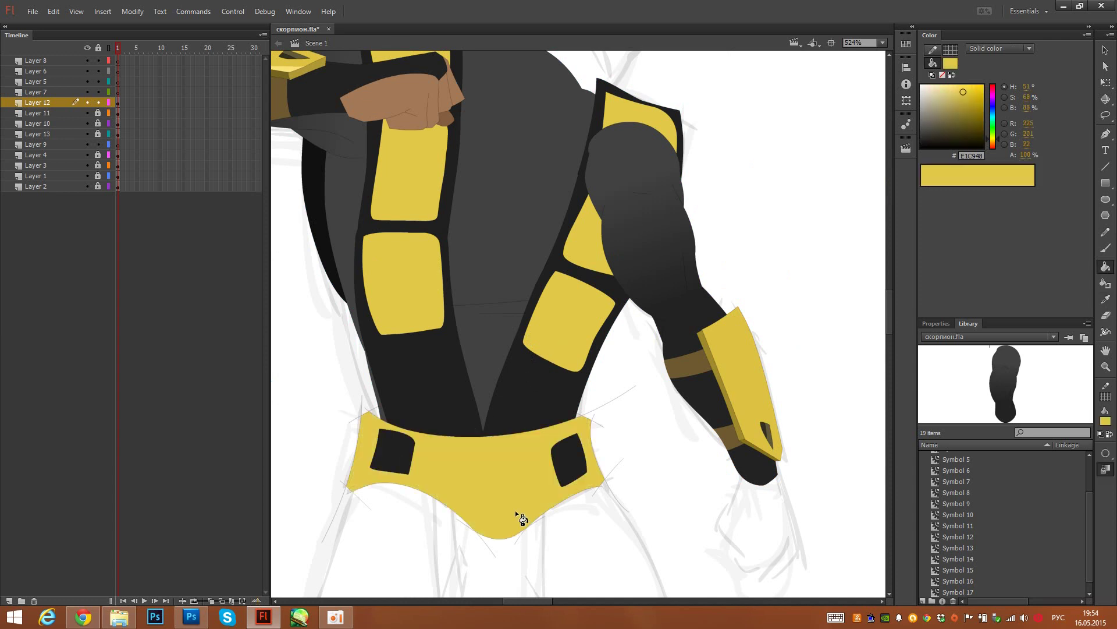
pyautogui.moveTo(963, 93); pyautogui.dragTo(965, 101)
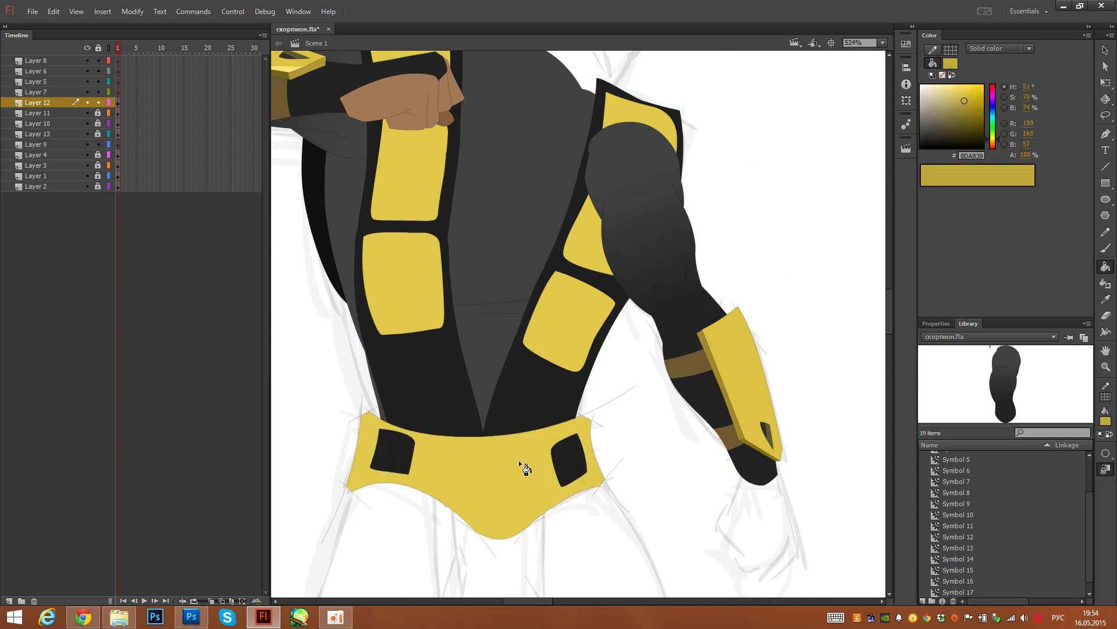
pyautogui.click(522, 496)
pyautogui.moveTo(522, 497); pyautogui.dragTo(521, 411)
# Step: Open the lowered forearm symbol and trace a narrow highlight strip along the inner edge of its yellow guard
pyautogui.press('v')
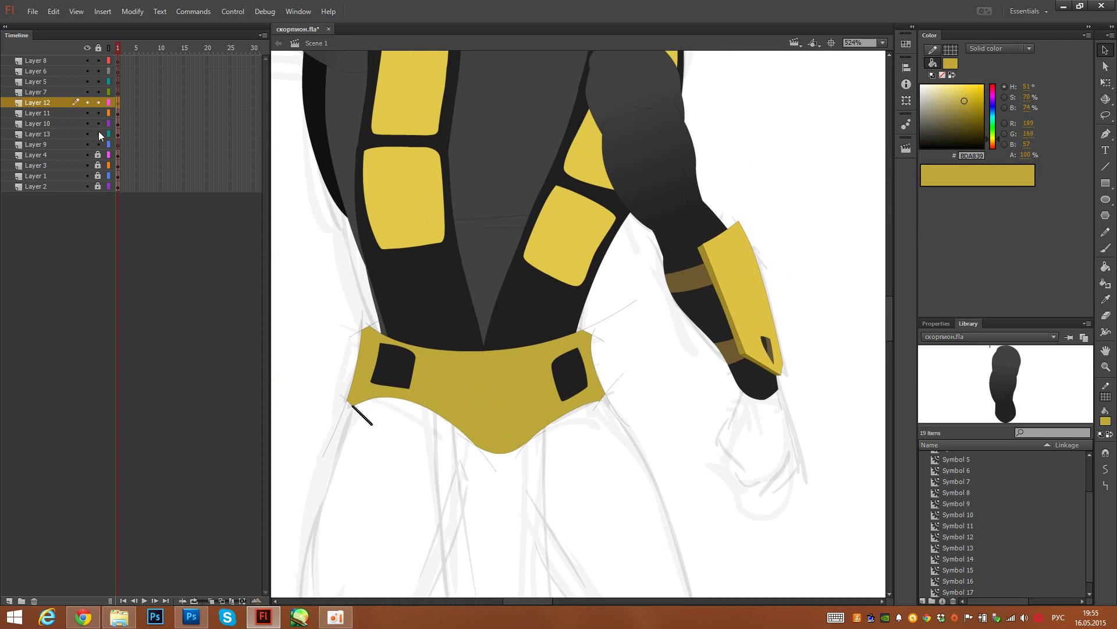
pyautogui.doubleClick(752, 285)
pyautogui.click(839, 284)
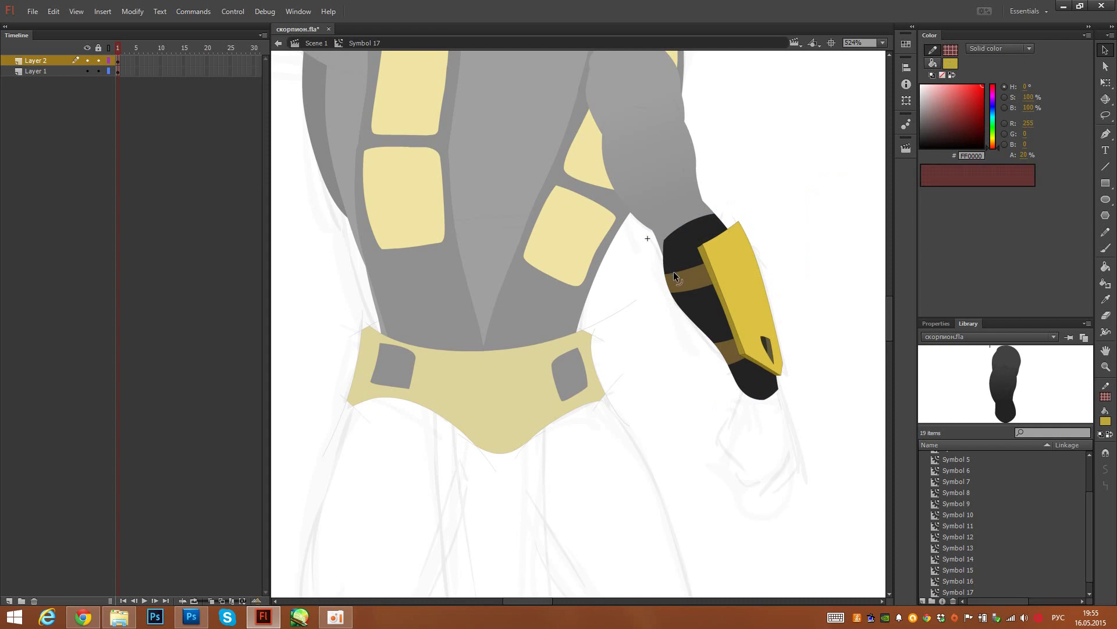
pyautogui.press('y')
pyautogui.moveTo(712, 221); pyautogui.dragTo(808, 407)
# Step: Fill the guard's highlight strip with the lighter yellow #E9D160, remove the leftover line and return to the main scene
pyautogui.keyDown('ctrl'); pyautogui.click(716, 257); pyautogui.keyUp('ctrl')
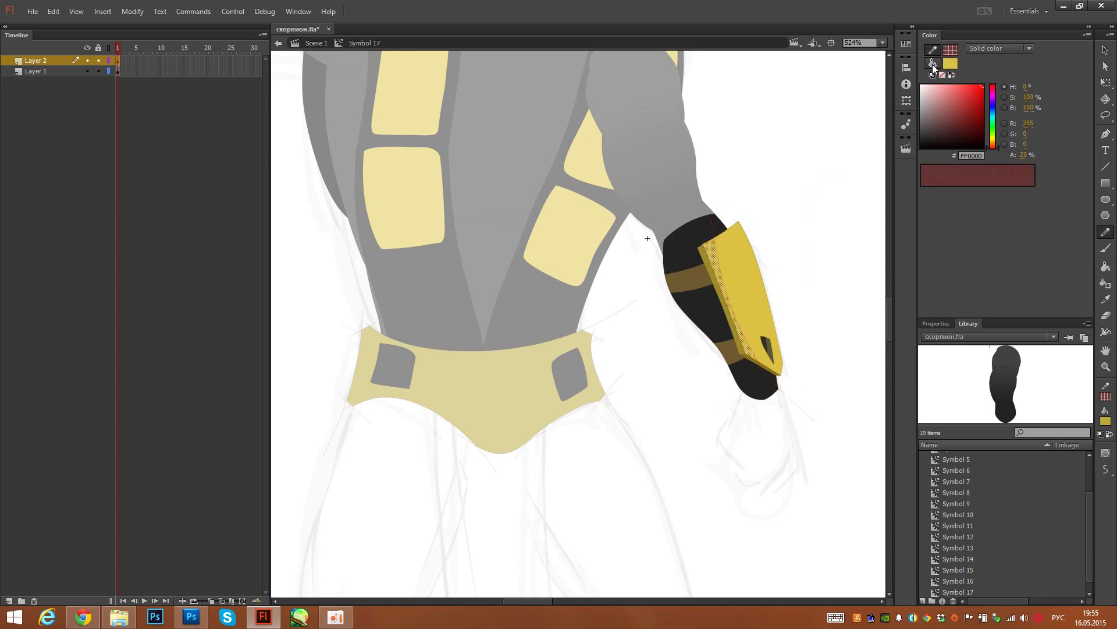
pyautogui.click(933, 62)
pyautogui.click(960, 92)
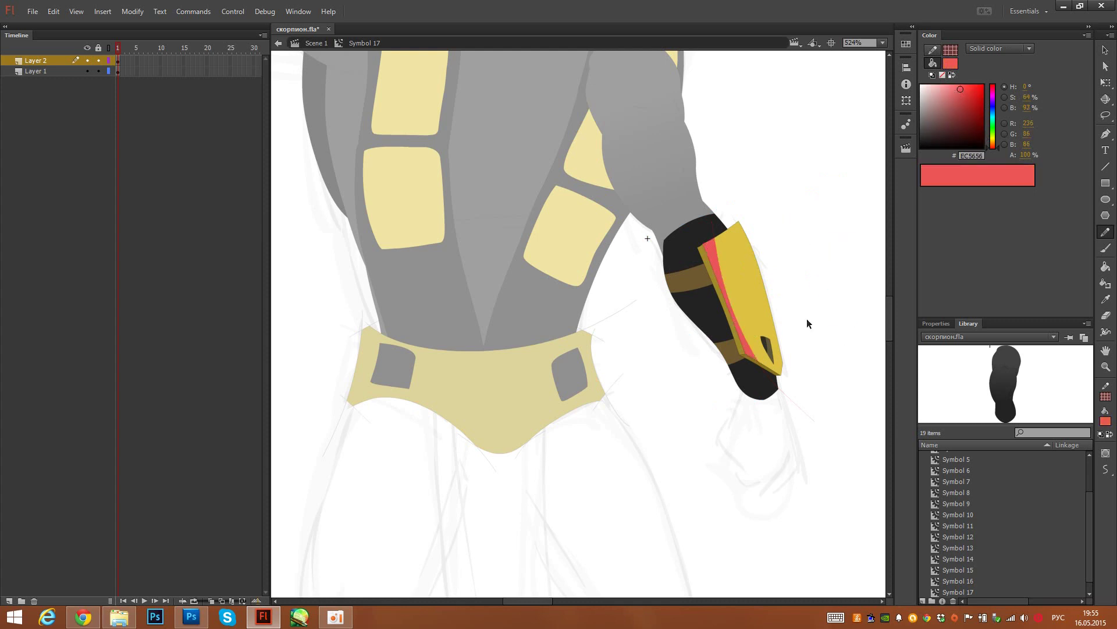
pyautogui.press('i')
pyautogui.click(754, 269)
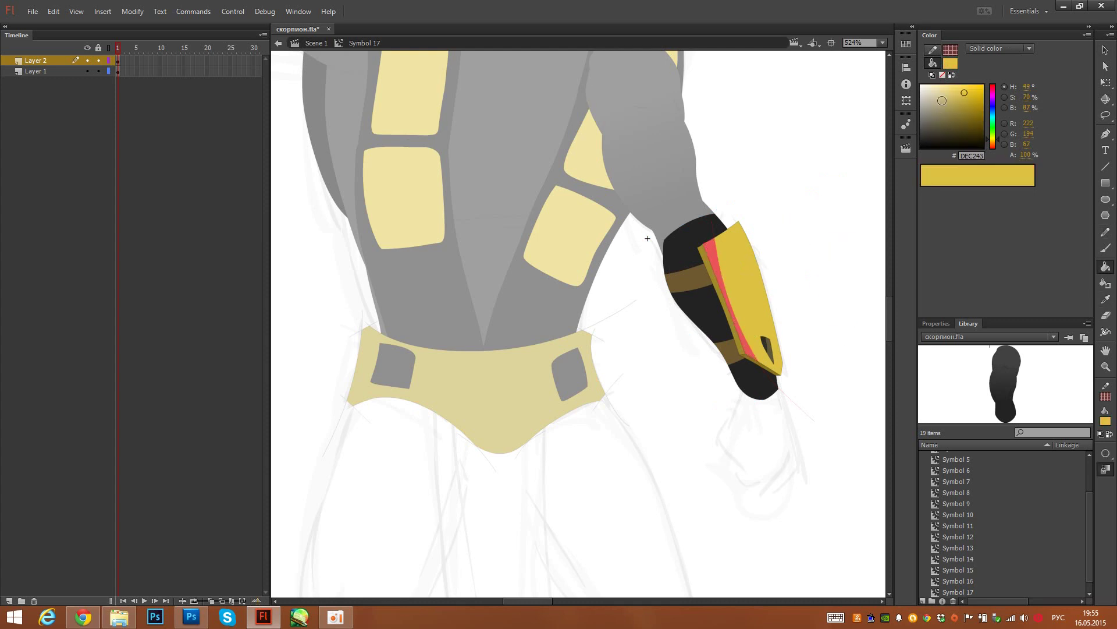
pyautogui.click(725, 273)
pyautogui.press('v')
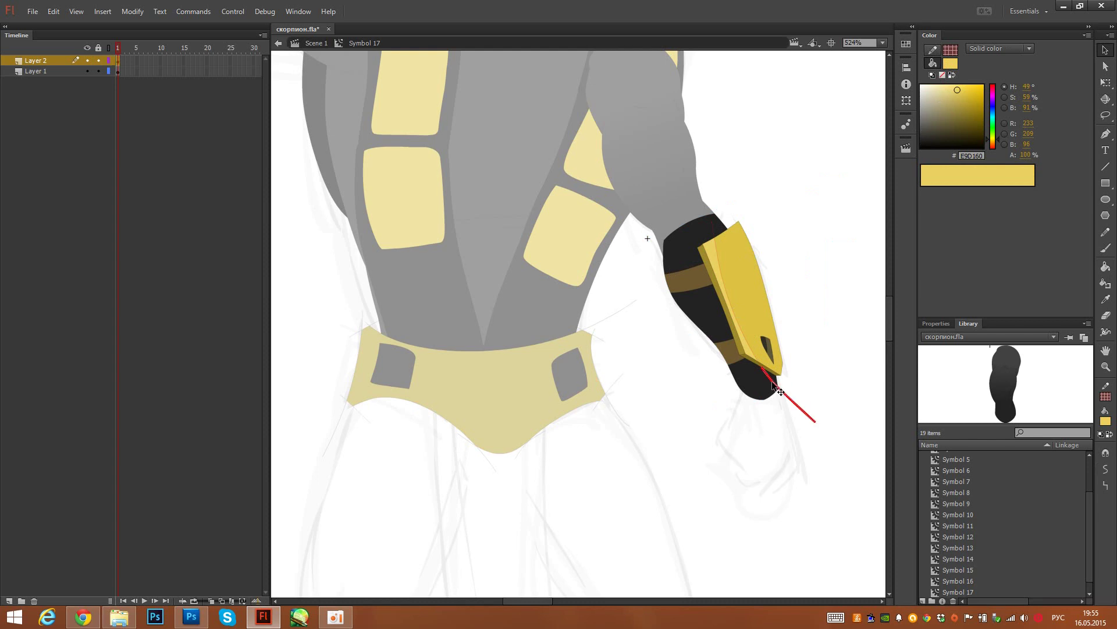
pyautogui.doubleClick(812, 270)
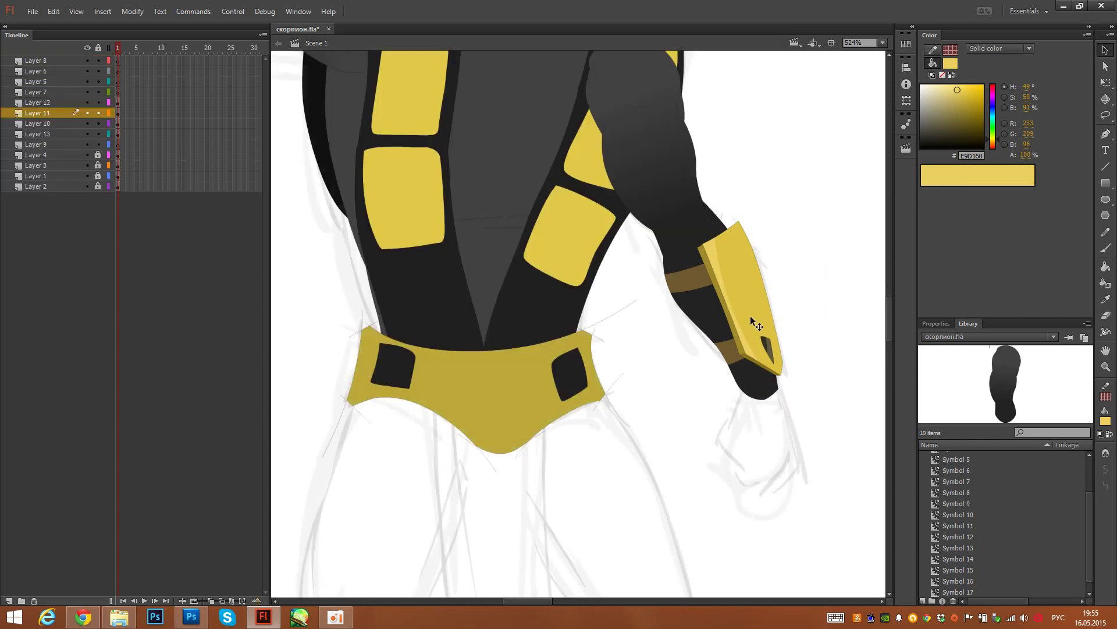
# Step: Delete the stray pencil lines extending beyond the belt's corners and edges
pyautogui.click(600, 337)
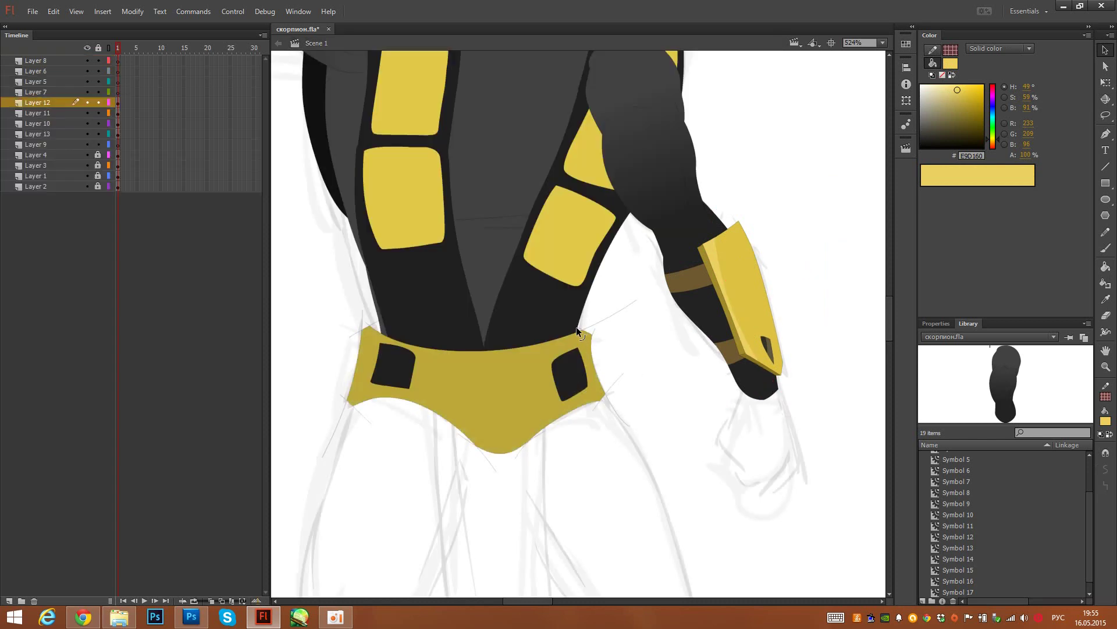
pyautogui.press('Delete')
pyautogui.press('Delete')
pyautogui.click(347, 402)
pyautogui.press('Delete')
pyautogui.moveTo(361, 320); pyautogui.dragTo(362, 326)
# Step: Select the whole belt and scale it slightly so its width fits the waist of the torso
pyautogui.click(118, 103)
pyautogui.press('q')
pyautogui.moveTo(345, 389); pyautogui.dragTo(355, 390)
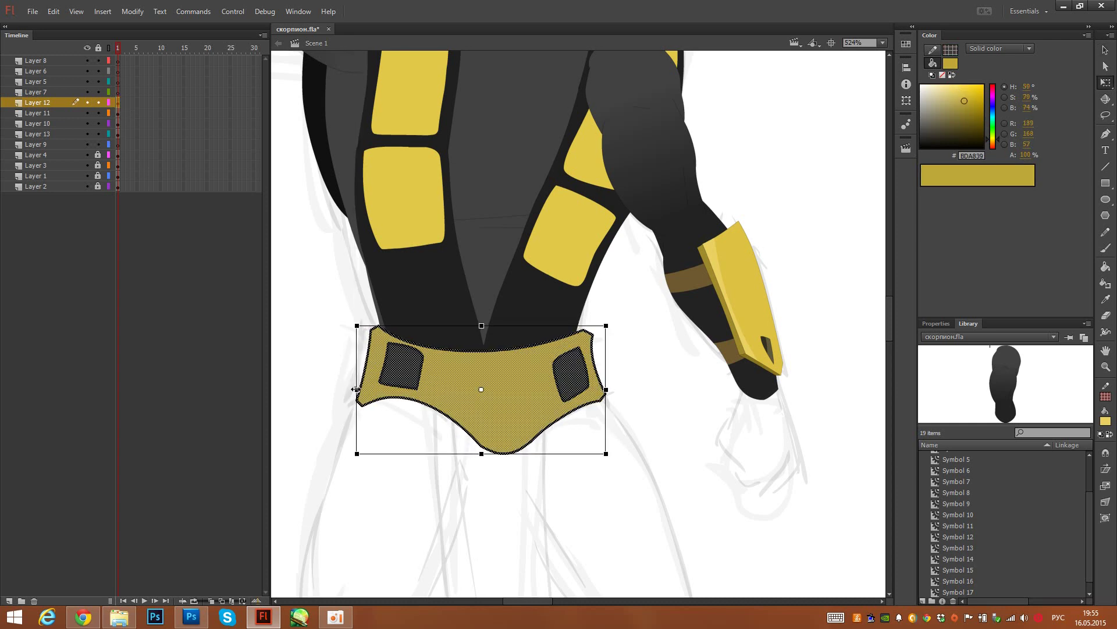
pyautogui.moveTo(608, 387); pyautogui.dragTo(601, 389)
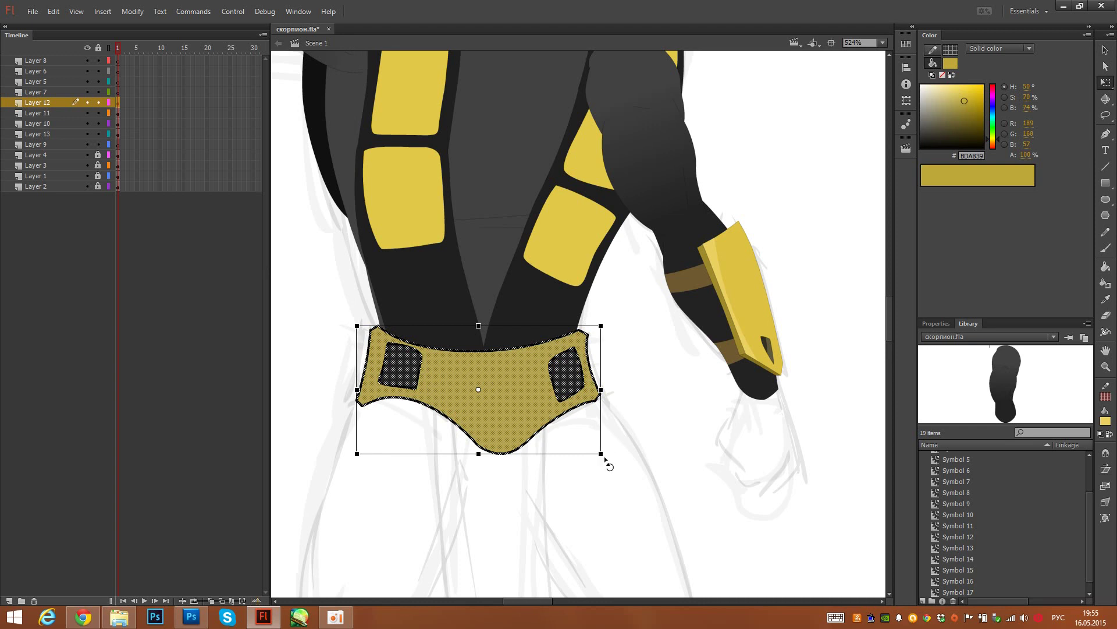
pyautogui.moveTo(602, 453); pyautogui.dragTo(610, 451)
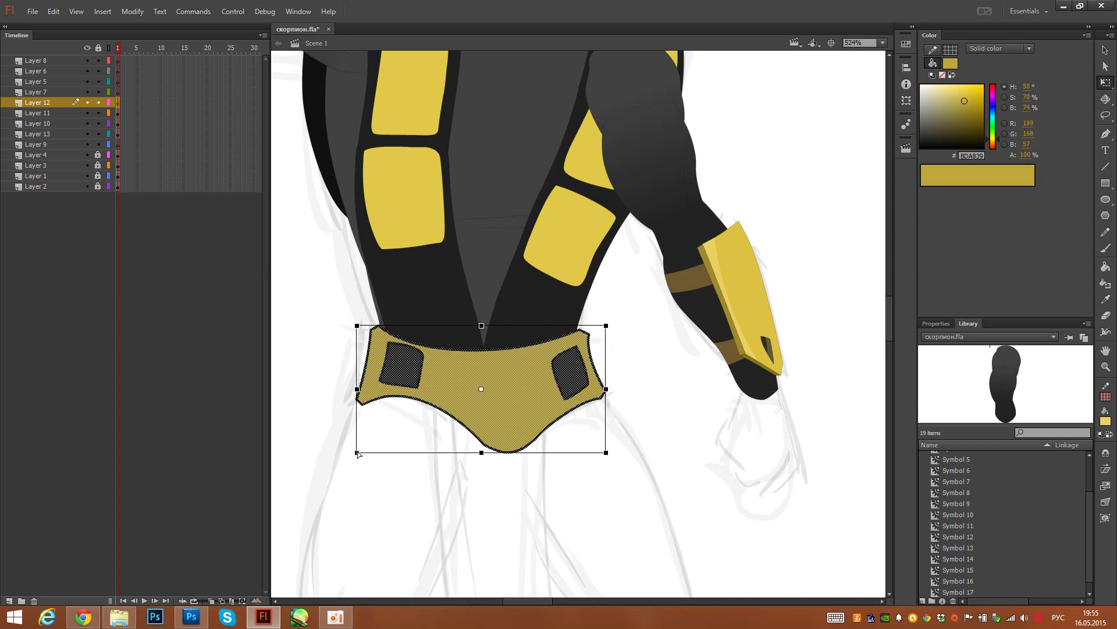
pyautogui.moveTo(357, 453); pyautogui.dragTo(355, 453)
# Step: Reshape the curve of the belt's lower edge beside its central point
pyautogui.click(490, 485)
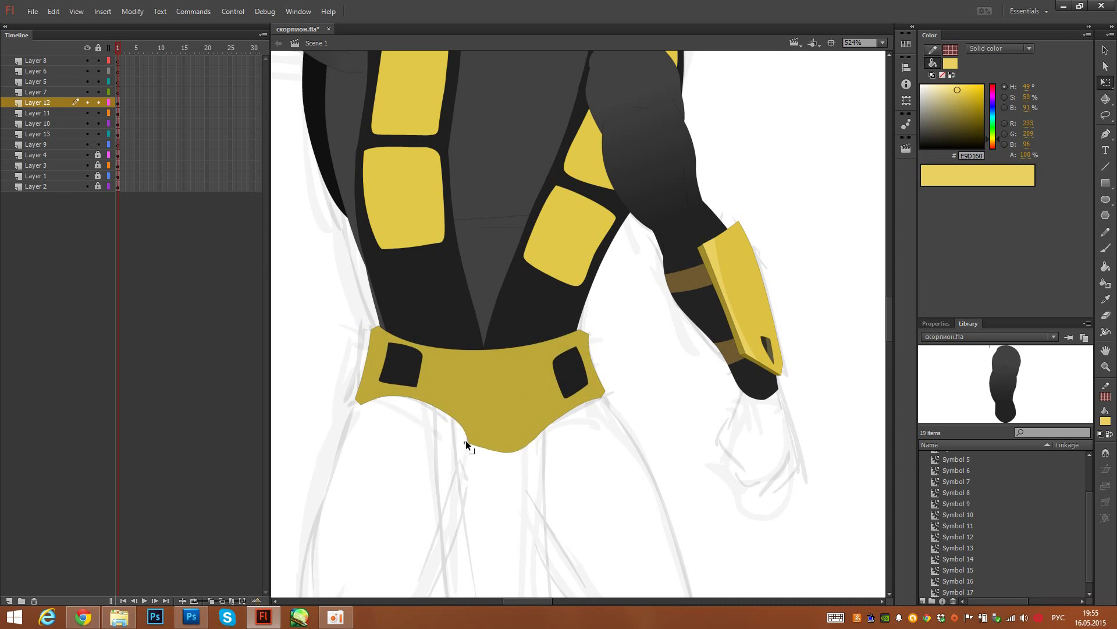
pyautogui.moveTo(460, 429); pyautogui.dragTo(453, 421)
pyautogui.moveTo(480, 453); pyautogui.dragTo(495, 471)
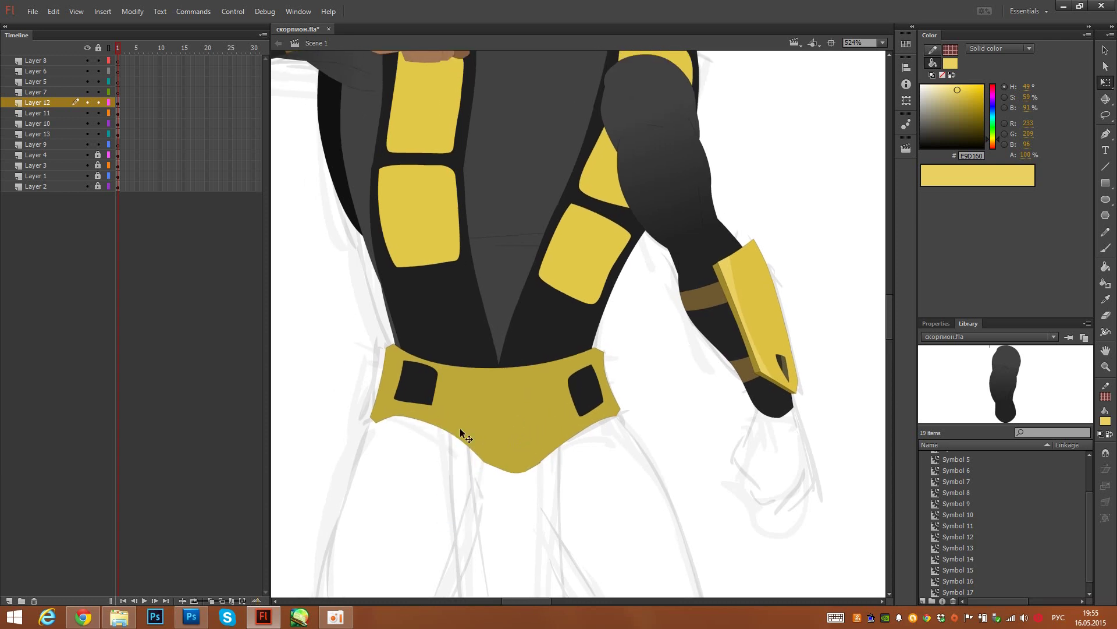
# Step: Shift the belt's left dark patch slightly lower
pyautogui.click(424, 387)
pyautogui.press('v')
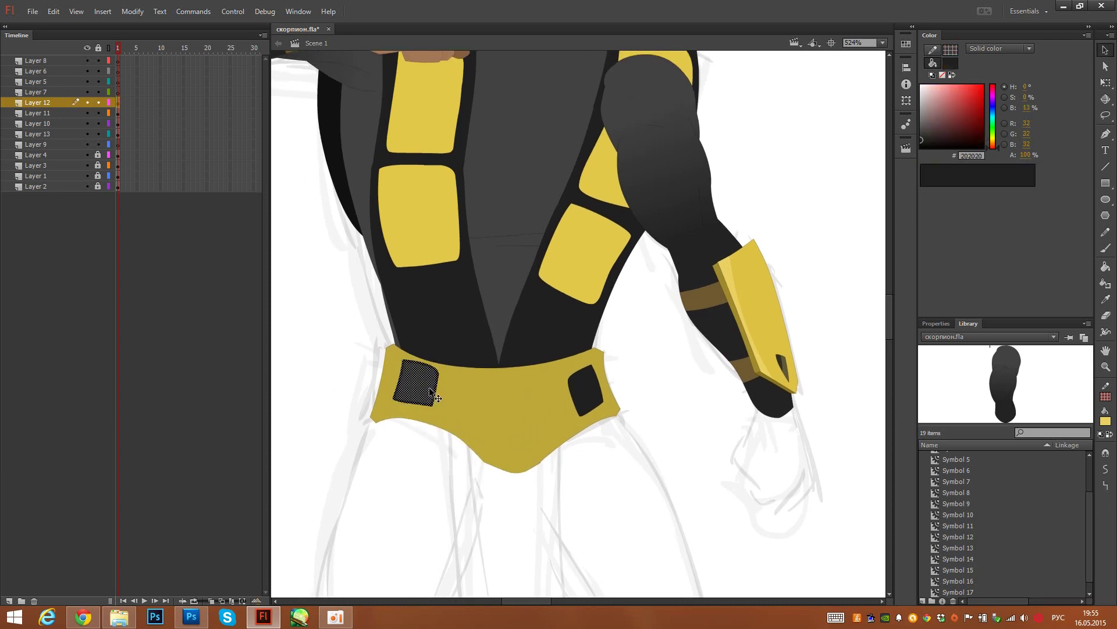
pyautogui.moveTo(425, 387); pyautogui.dragTo(429, 394)
pyautogui.moveTo(417, 464); pyautogui.dragTo(439, 506)
# Step: Sample the belt's #BDA839 yellow and cover the dark remnants around the left patch with it
pyautogui.press('i')
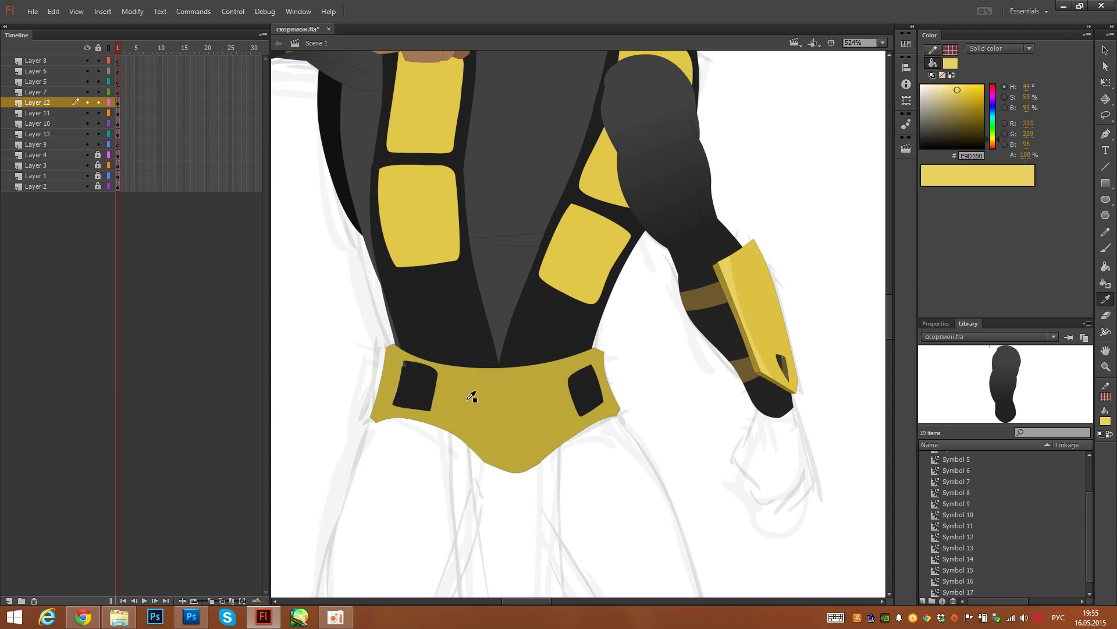
pyautogui.click(471, 399)
pyautogui.press('v')
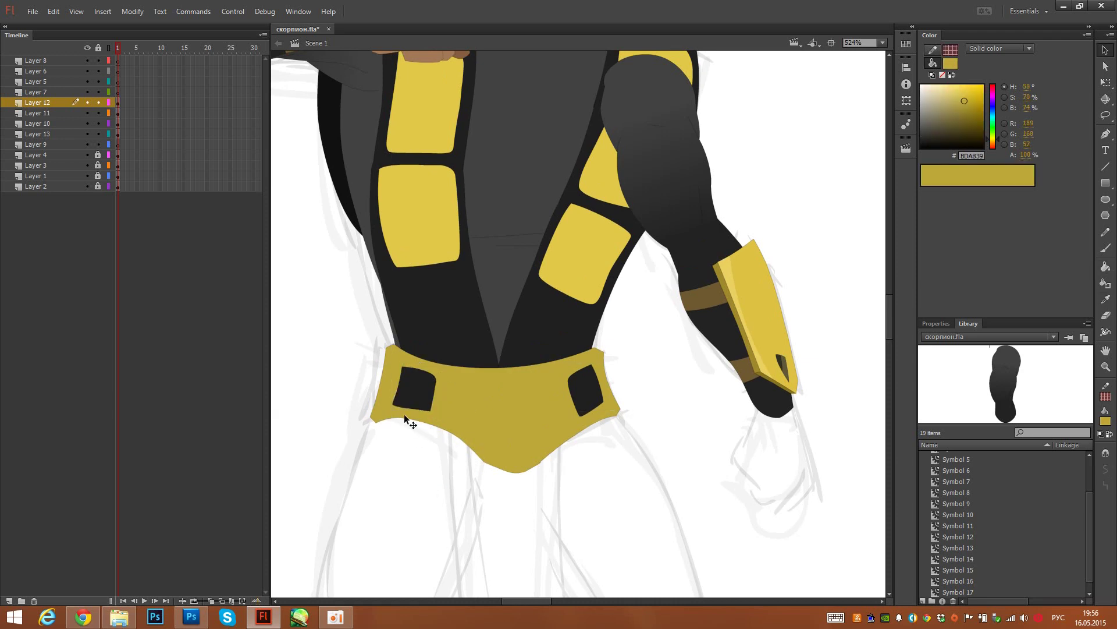
pyautogui.moveTo(434, 445); pyautogui.dragTo(455, 416)
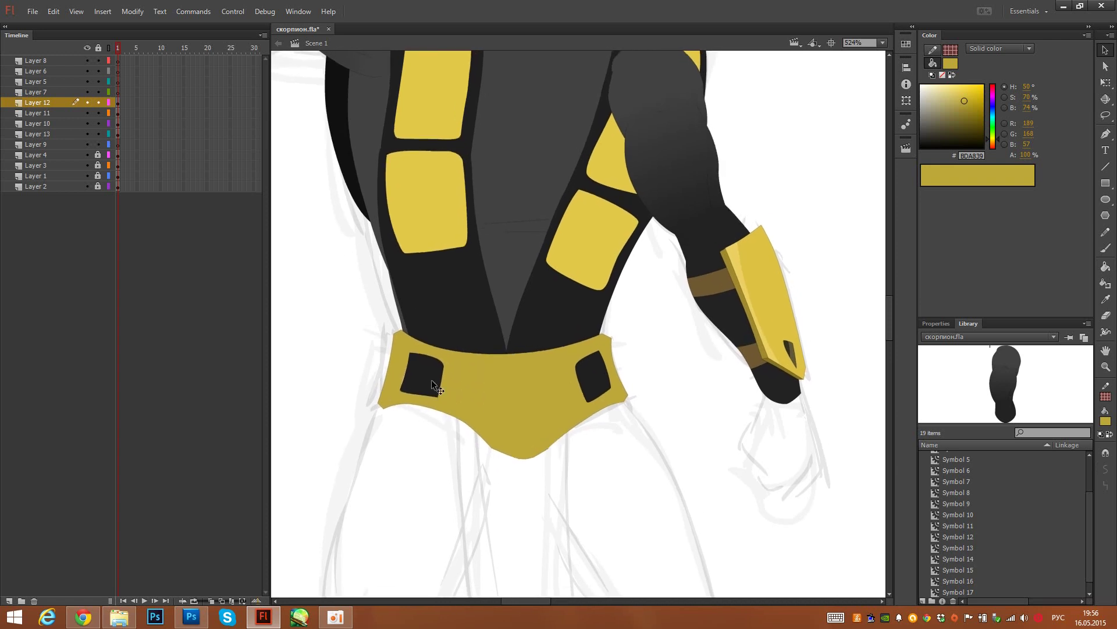
pyautogui.press('i')
pyautogui.click(403, 362)
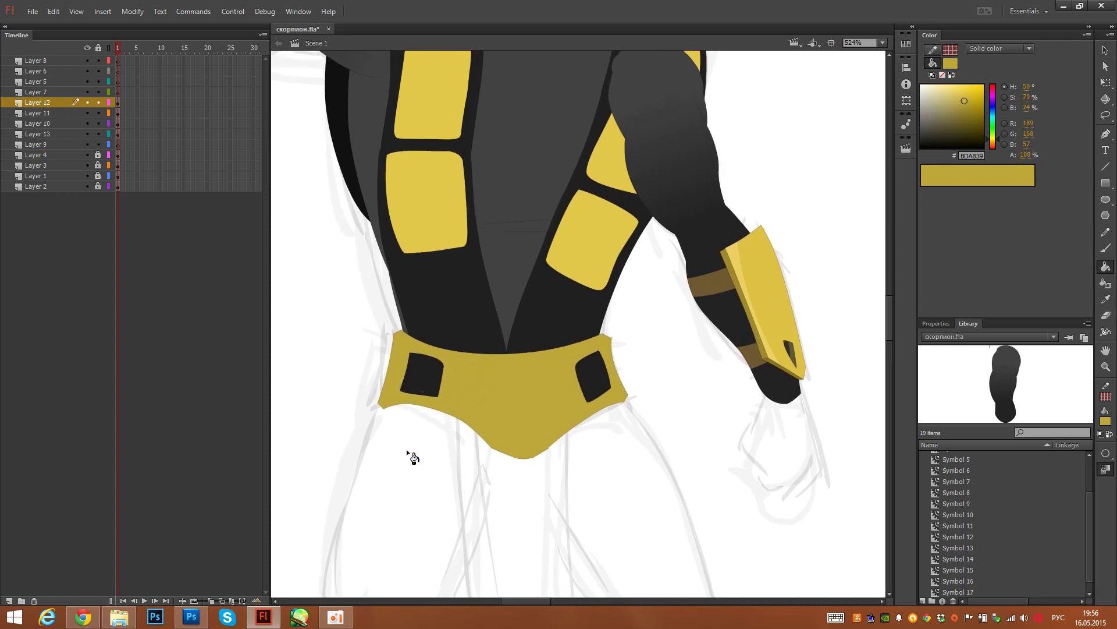
pyautogui.press('v')
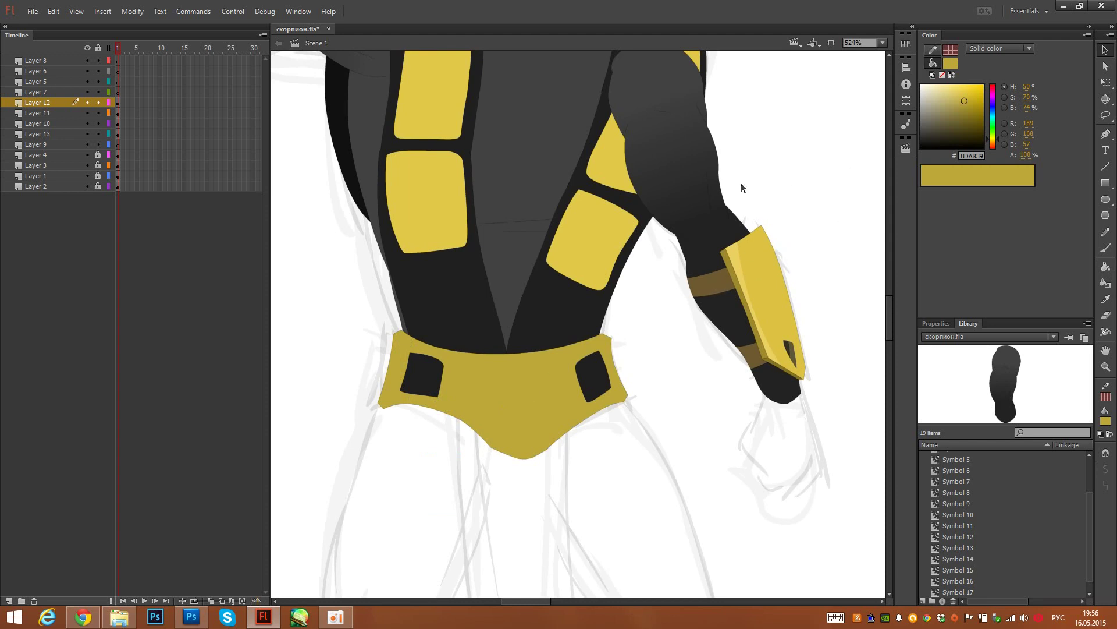
# Step: Mark off a strip along the belt's upper edge, recolour it #D9C34F and remove the guide line
pyautogui.press('y')
pyautogui.moveTo(395, 332)
pyautogui.mouseDown()
pyautogui.moveTo(491, 361)
pyautogui.moveTo(628, 332)
pyautogui.mouseUp()
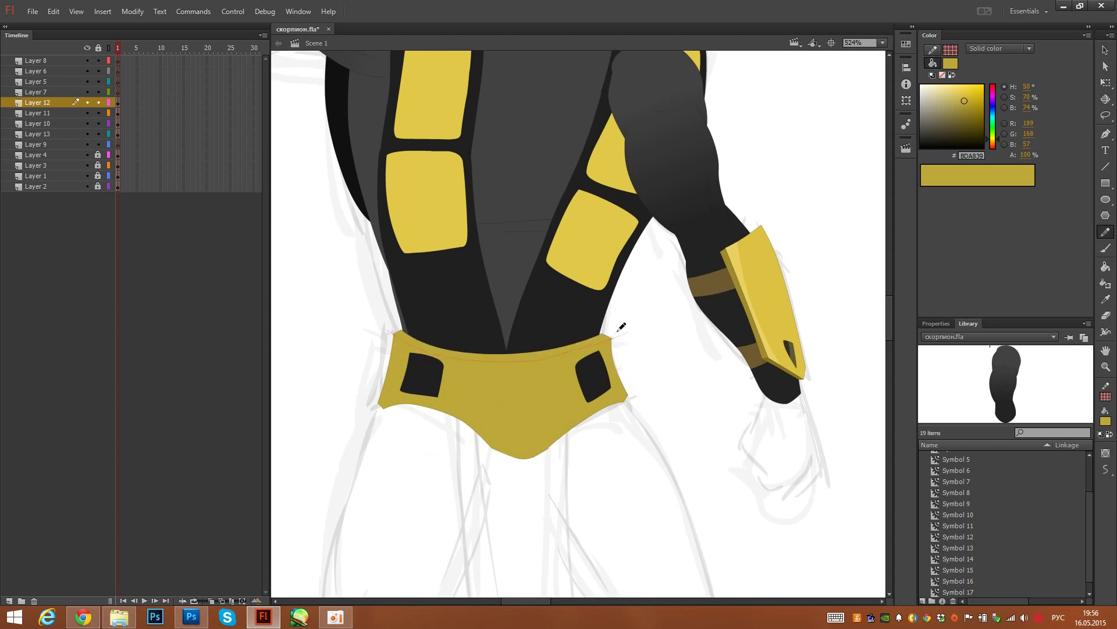
pyautogui.keyDown('ctrl'); pyautogui.click(592, 343); pyautogui.keyUp('ctrl')
pyautogui.keyDown('ctrl'); pyautogui.click(607, 338); pyautogui.keyUp('ctrl')
pyautogui.click(960, 94)
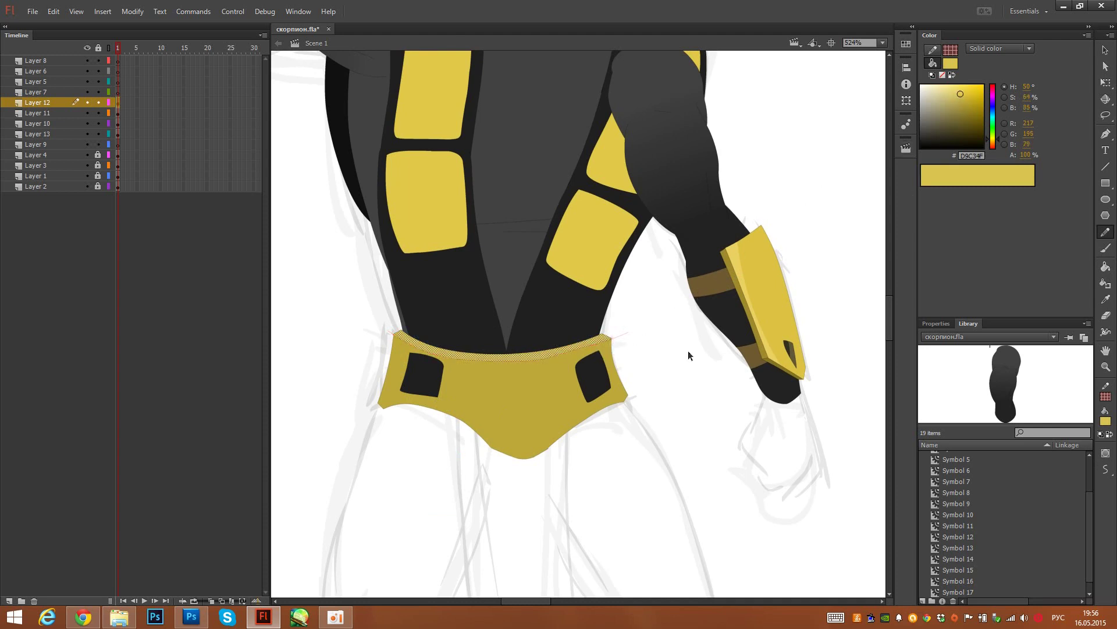
pyautogui.keyDown('ctrl'); pyautogui.click(624, 336); pyautogui.keyUp('ctrl')
pyautogui.press('Delete')
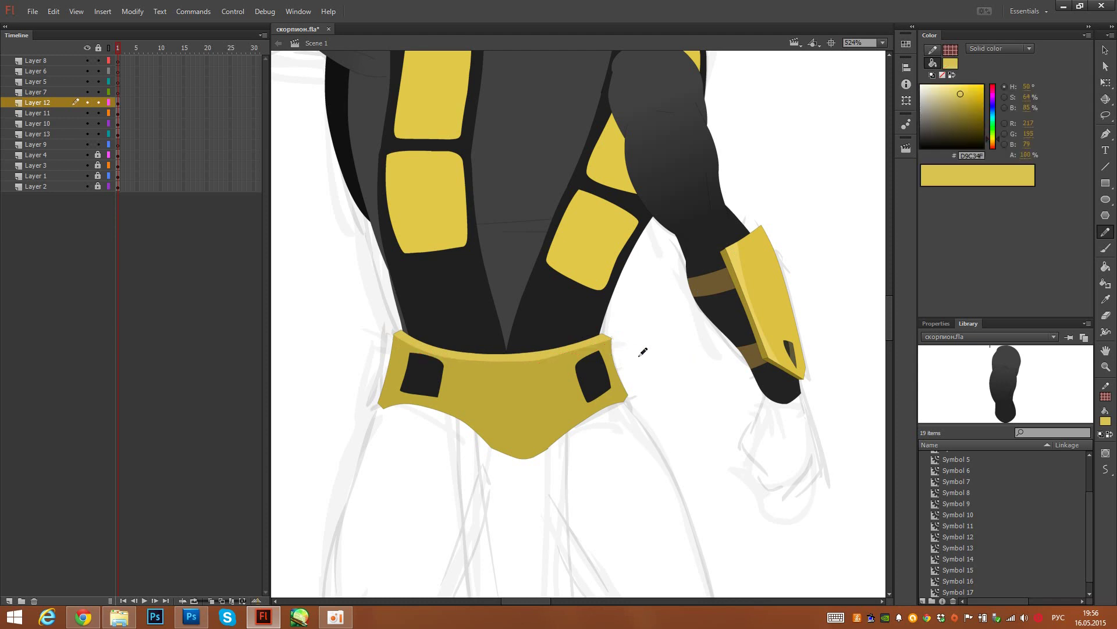
# Step: Convert the whole belt on Layer 12 to a symbol and lock Layers 12, 11, 10 and 13
pyautogui.click(118, 103)
pyautogui.press('q')
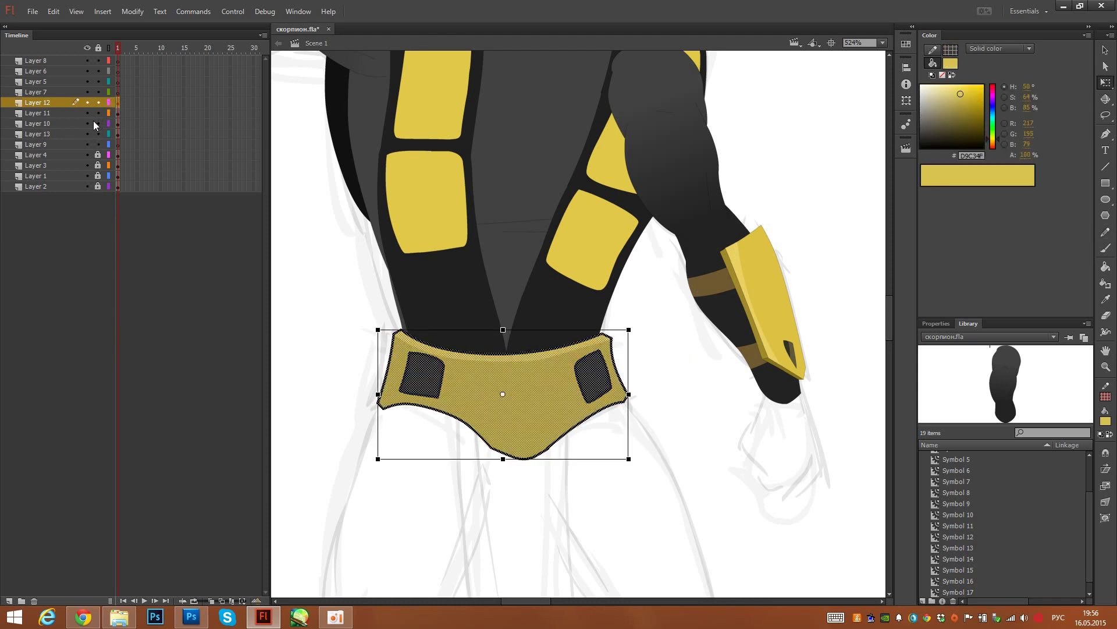
pyautogui.press('F8')
pyautogui.press('Return')
pyautogui.click(98, 102)
pyautogui.moveTo(100, 127); pyautogui.dragTo(98, 113)
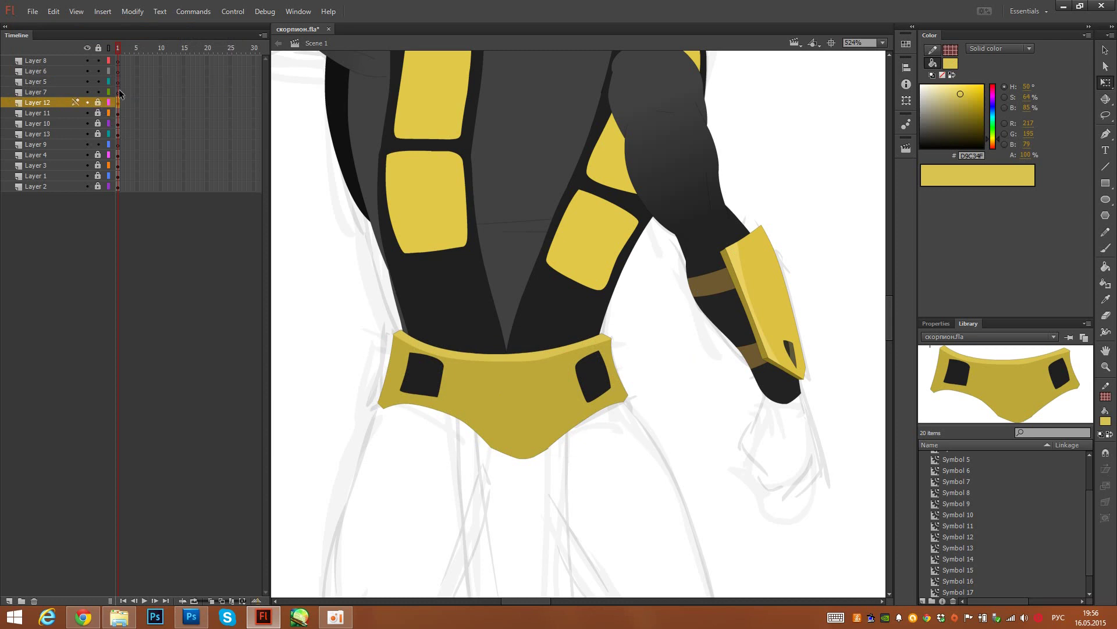
# Step: On Layer 7, show the layers beneath as outlines and trace the hanging cloth's two sides and wavy hem in 20% black
pyautogui.click(118, 93)
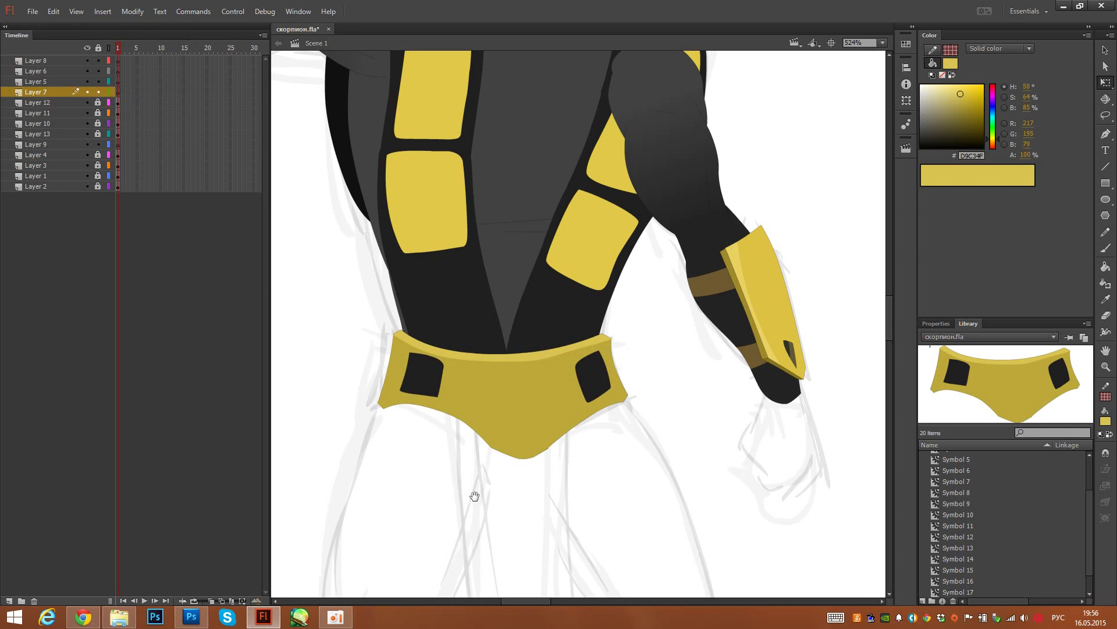
pyautogui.moveTo(475, 496); pyautogui.dragTo(476, 263)
pyautogui.moveTo(108, 103); pyautogui.dragTo(108, 134)
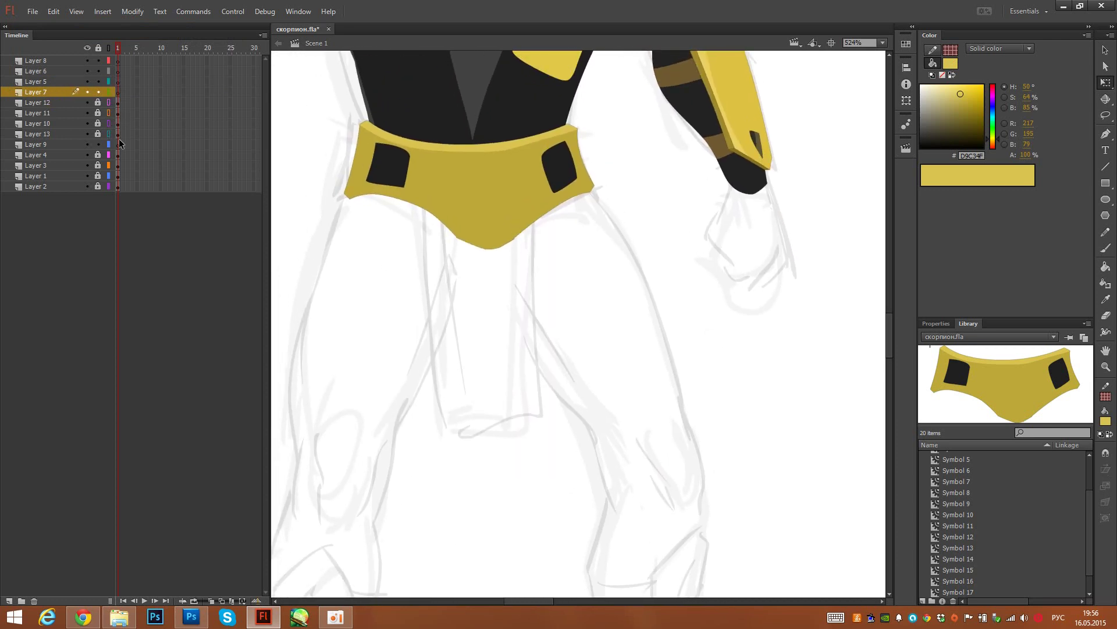
pyautogui.moveTo(499, 411); pyautogui.dragTo(514, 471)
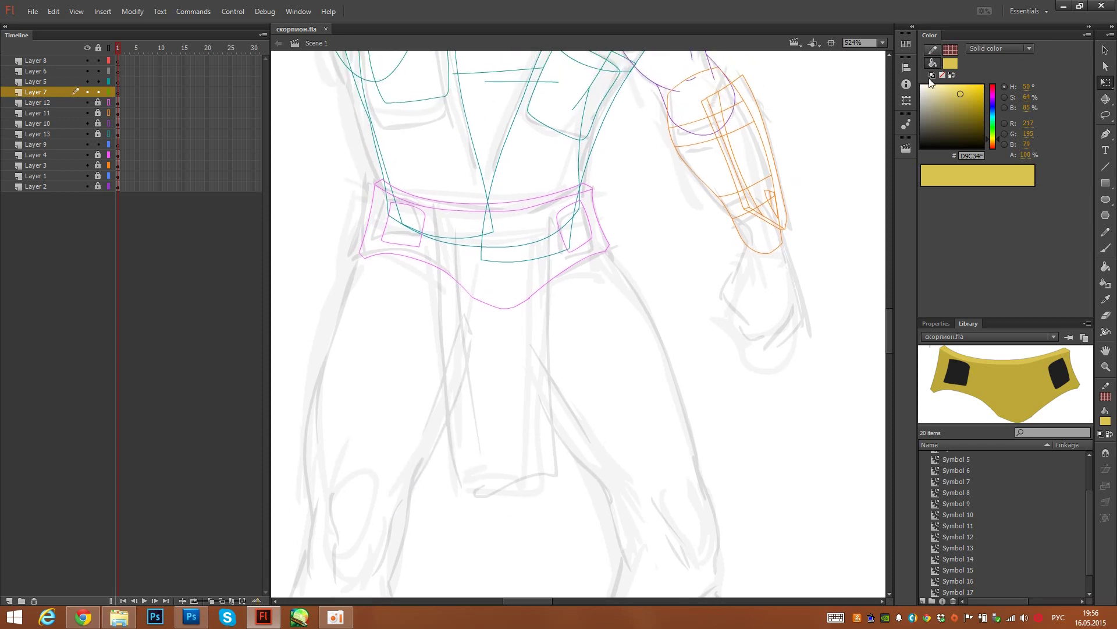
pyautogui.click(932, 50)
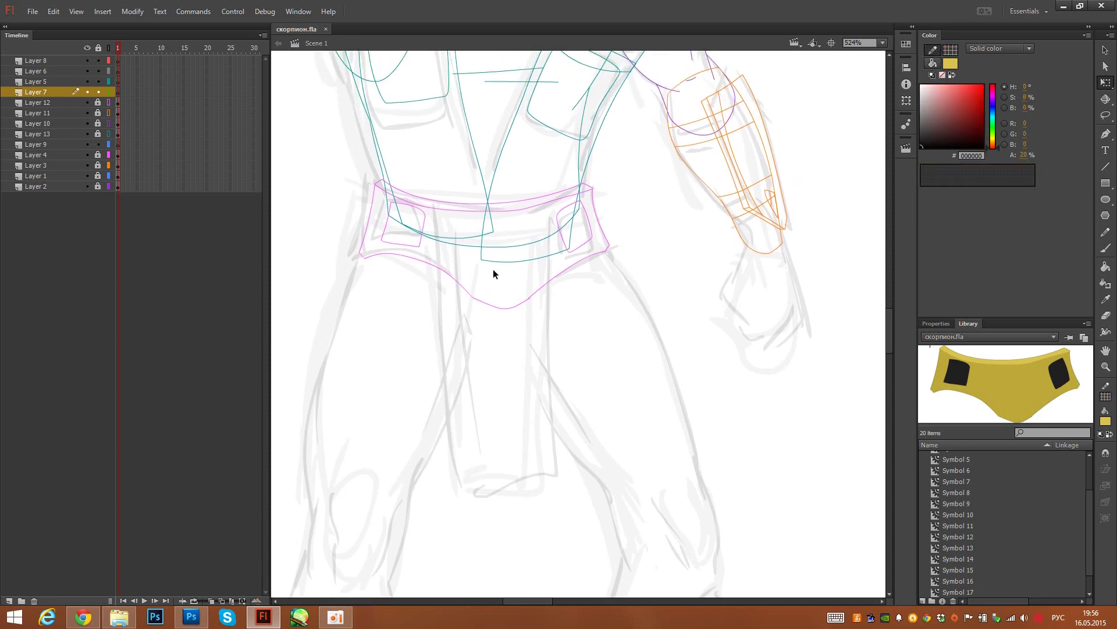
pyautogui.press('y')
pyautogui.moveTo(436, 224); pyautogui.dragTo(461, 545)
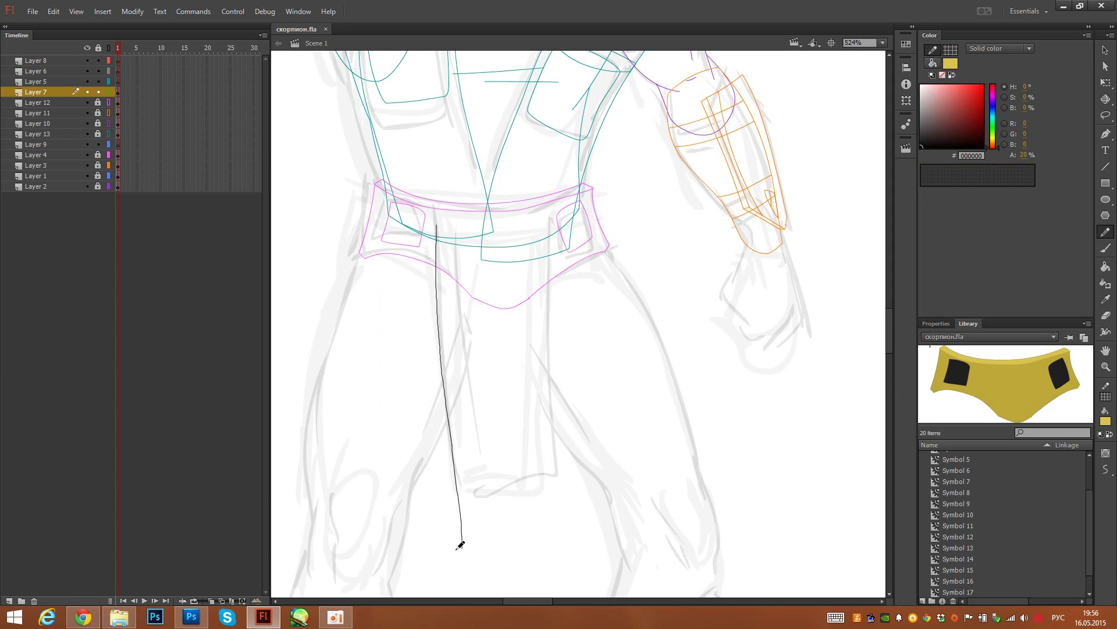
pyautogui.moveTo(556, 225); pyautogui.dragTo(563, 543)
pyautogui.moveTo(449, 483); pyautogui.dragTo(603, 494)
# Step: Sketch the curved fold lines inside the hanging cloth and close its top with a shallow curve across the belt
pyautogui.moveTo(464, 269); pyautogui.dragTo(516, 466)
pyautogui.moveTo(536, 278)
pyautogui.mouseDown()
pyautogui.moveTo(504, 415)
pyautogui.moveTo(511, 433)
pyautogui.mouseUp()
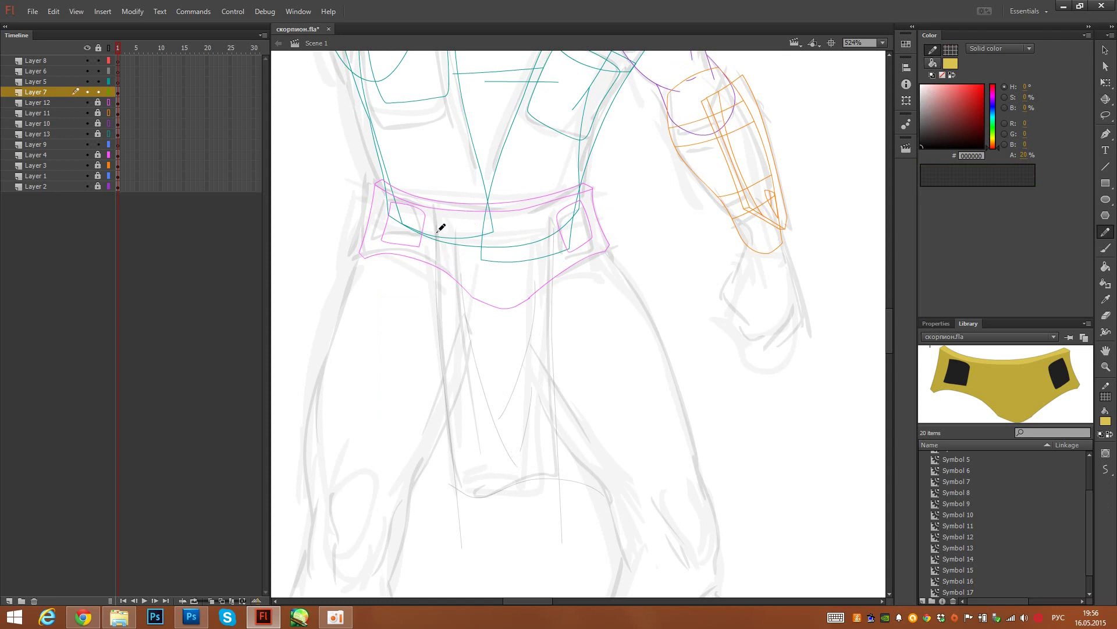
pyautogui.moveTo(430, 234); pyautogui.dragTo(580, 232)
pyautogui.hotkey('ctrl', 'z')
pyautogui.moveTo(430, 232); pyautogui.dragTo(599, 222)
pyautogui.hotkey('ctrl', 'z')
pyautogui.moveTo(413, 231); pyautogui.dragTo(615, 227)
# Step: Restore the full-colour view of the outlined layers and fill the hanging cloth with the belt's sampled yellow
pyautogui.moveTo(107, 103); pyautogui.dragTo(109, 134)
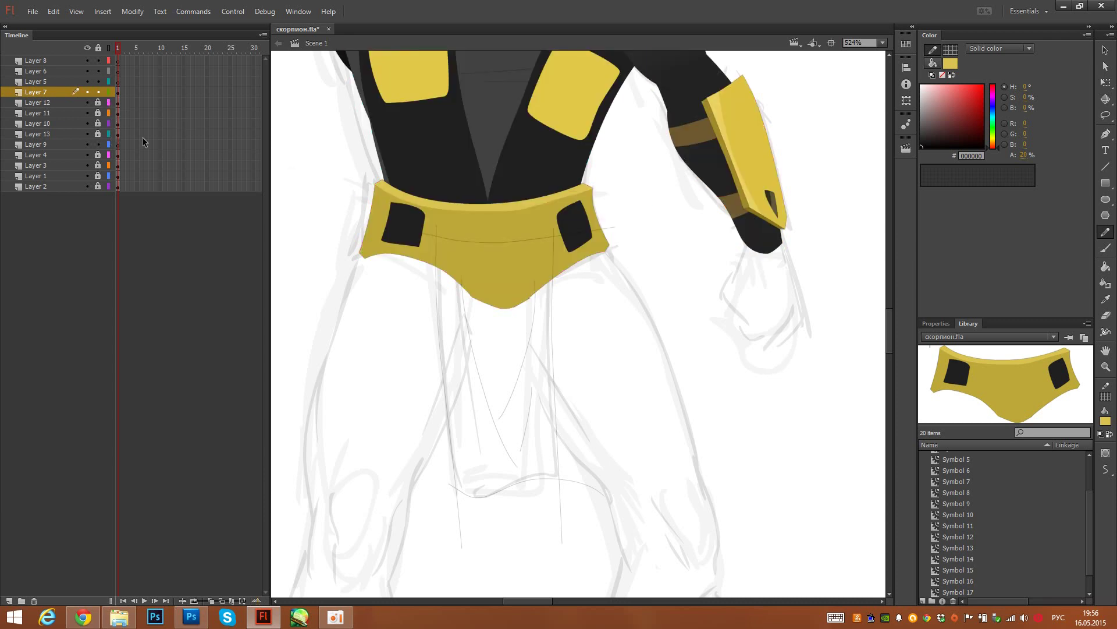
pyautogui.press('i')
pyautogui.click(516, 270)
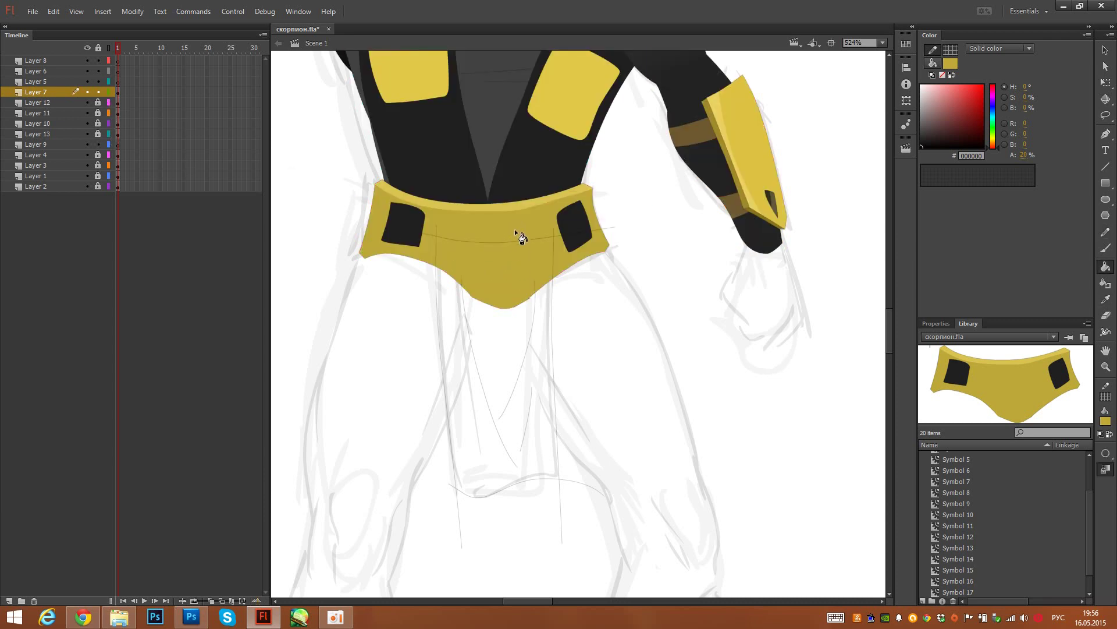
pyautogui.click(513, 260)
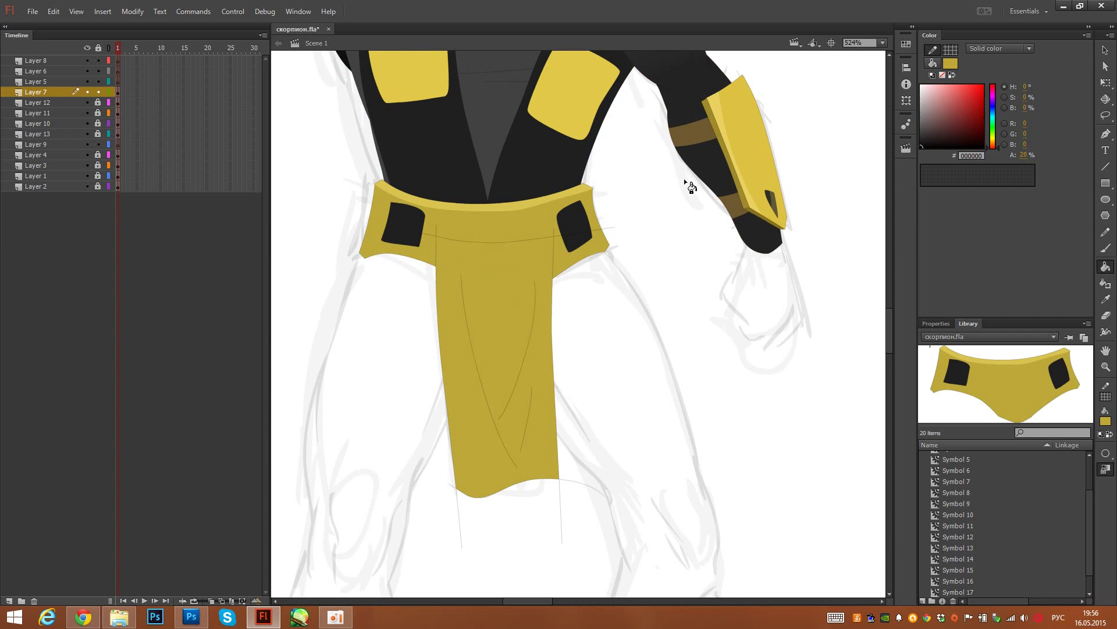
# Step: Fill the hanging cloth with a vertical linear gradient from the belt's yellow at the top to brown #8E6E20 at the hem
pyautogui.click(932, 63)
pyautogui.click(989, 48)
pyautogui.click(985, 89)
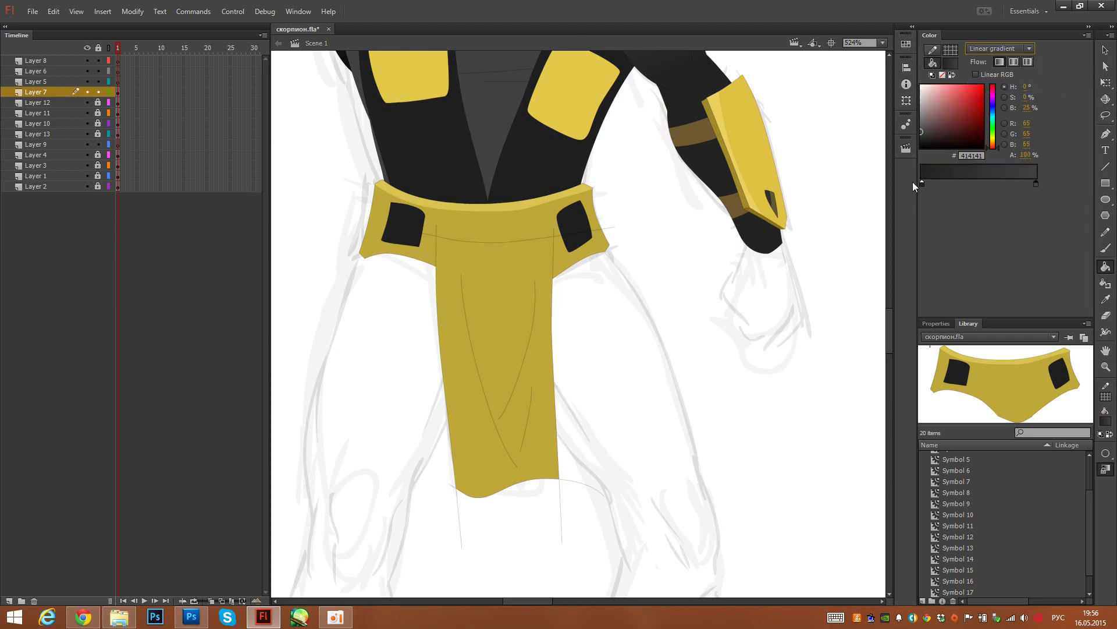
pyautogui.doubleClick(921, 183)
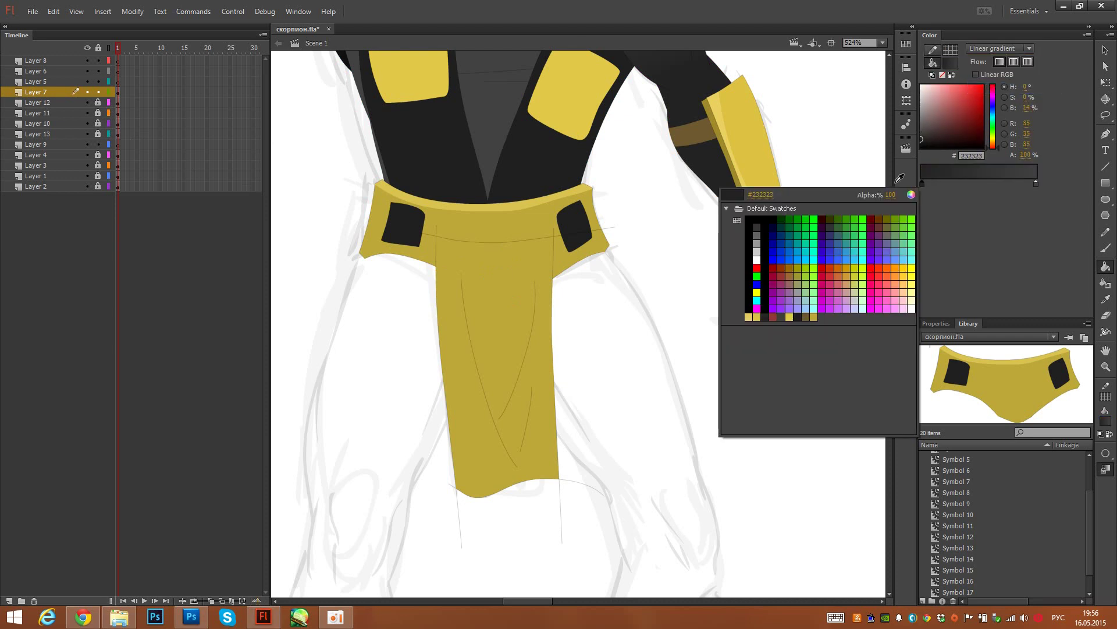
pyautogui.click(548, 227)
pyautogui.click(1036, 185)
pyautogui.doubleClick(1035, 185)
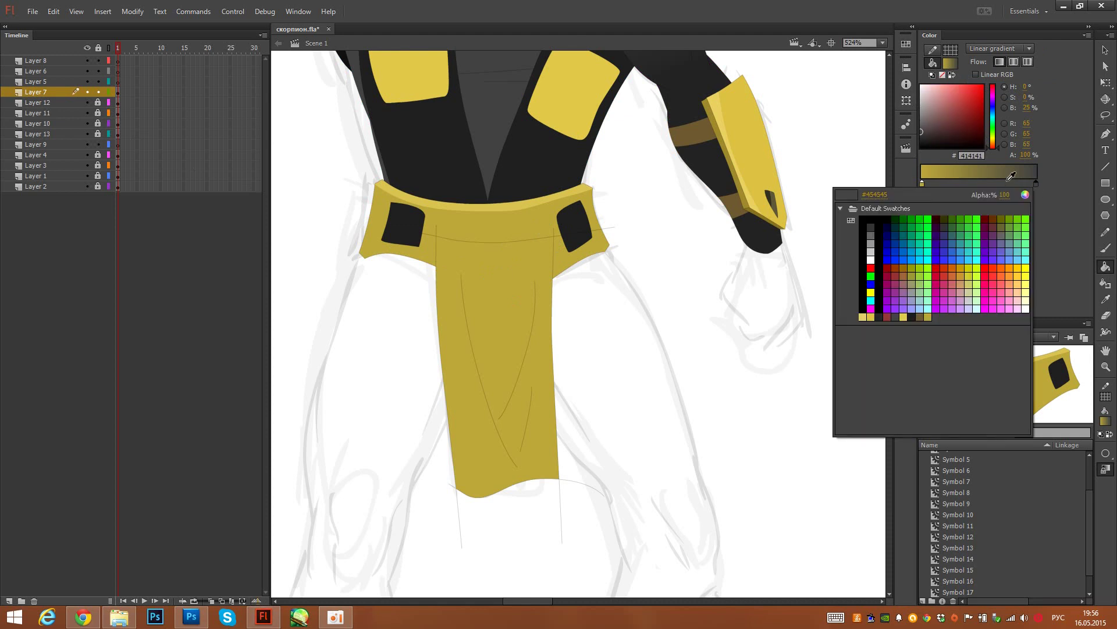
pyautogui.click(543, 220)
pyautogui.moveTo(968, 108); pyautogui.dragTo(969, 113)
pyautogui.click(996, 141)
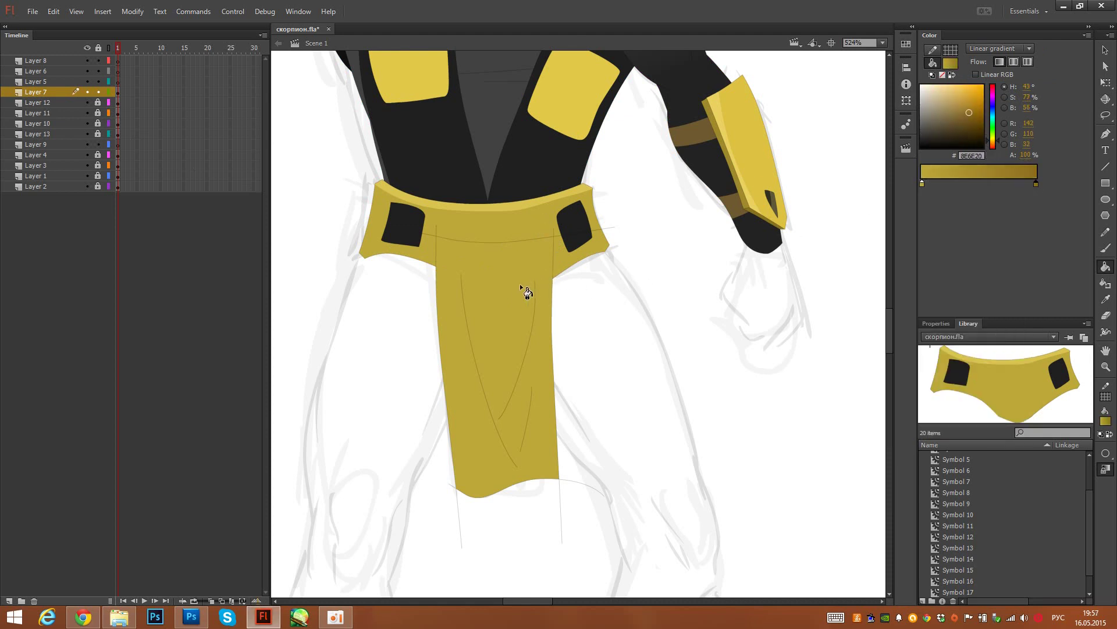
pyautogui.click(507, 319)
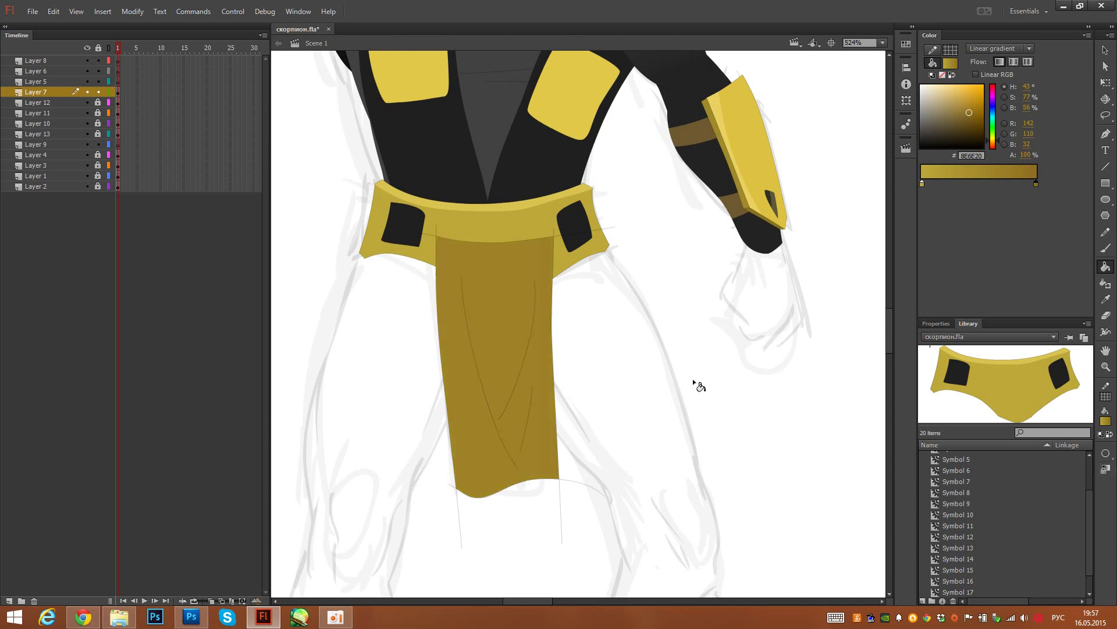
pyautogui.click(514, 364)
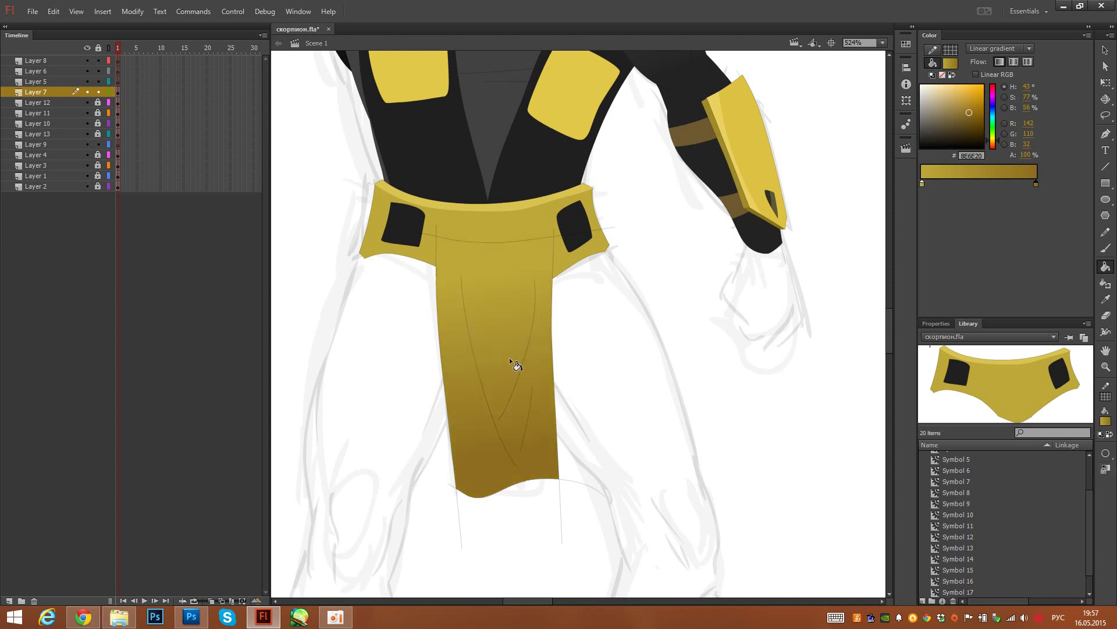
# Step: Delete the stray line ends around the cloth's hem and the curved line across its top
pyautogui.press('v')
pyautogui.click(560, 488)
pyautogui.press('Delete')
pyautogui.click(569, 480)
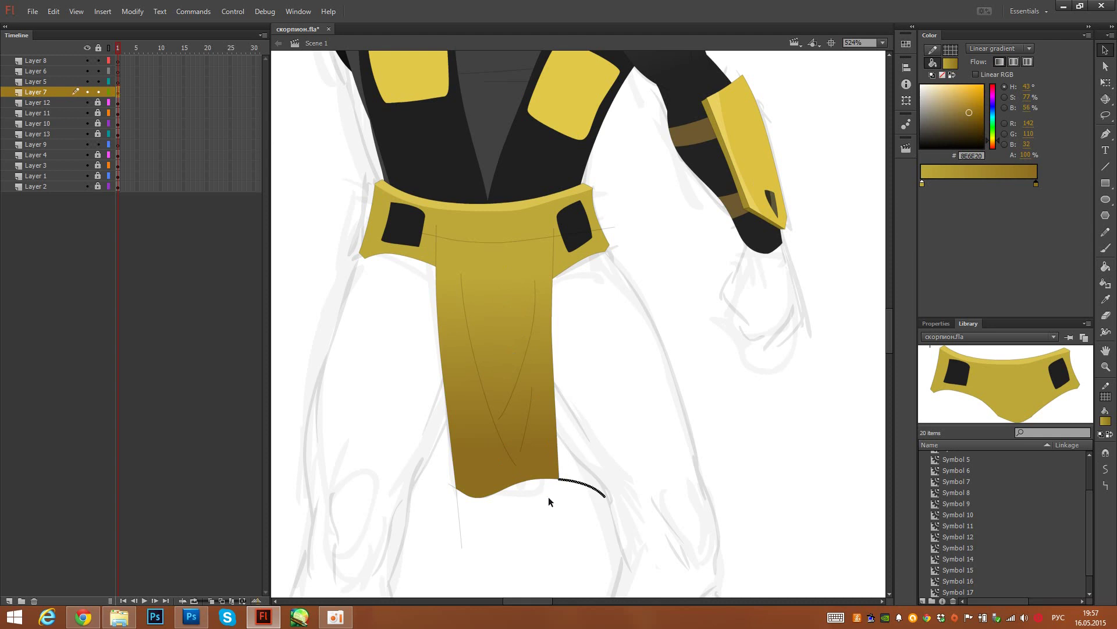
pyautogui.press('Delete')
pyautogui.click(523, 243)
pyautogui.press('Delete')
pyautogui.moveTo(621, 350); pyautogui.dragTo(664, 447)
# Step: Outline the shadow areas along the cloth's folds with a #FF0000 line at 20% opacity
pyautogui.click(932, 49)
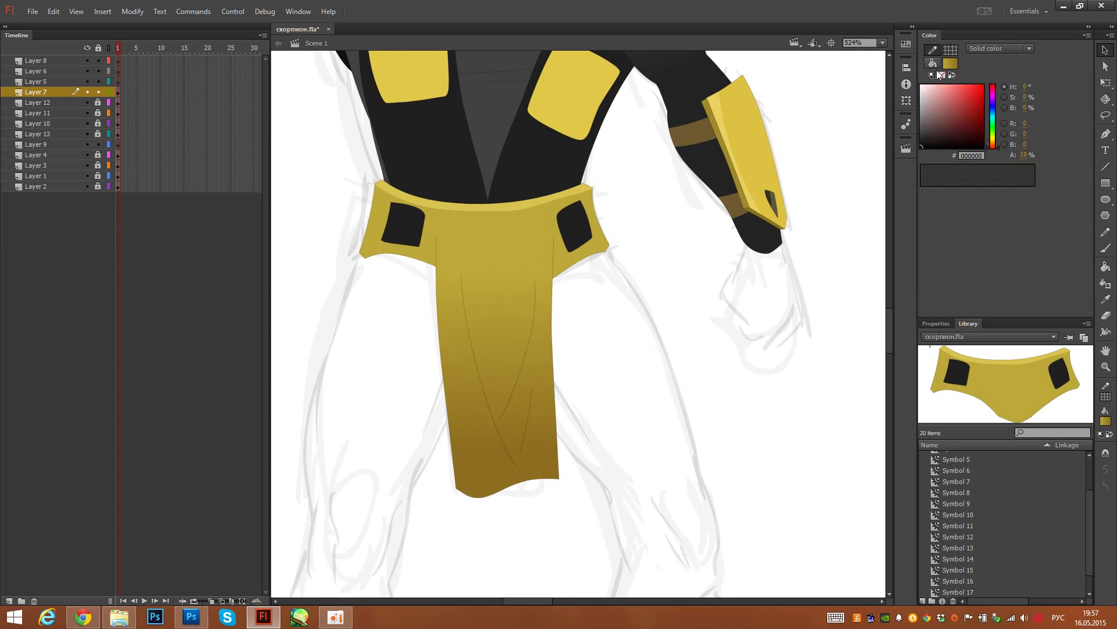
pyautogui.press('y')
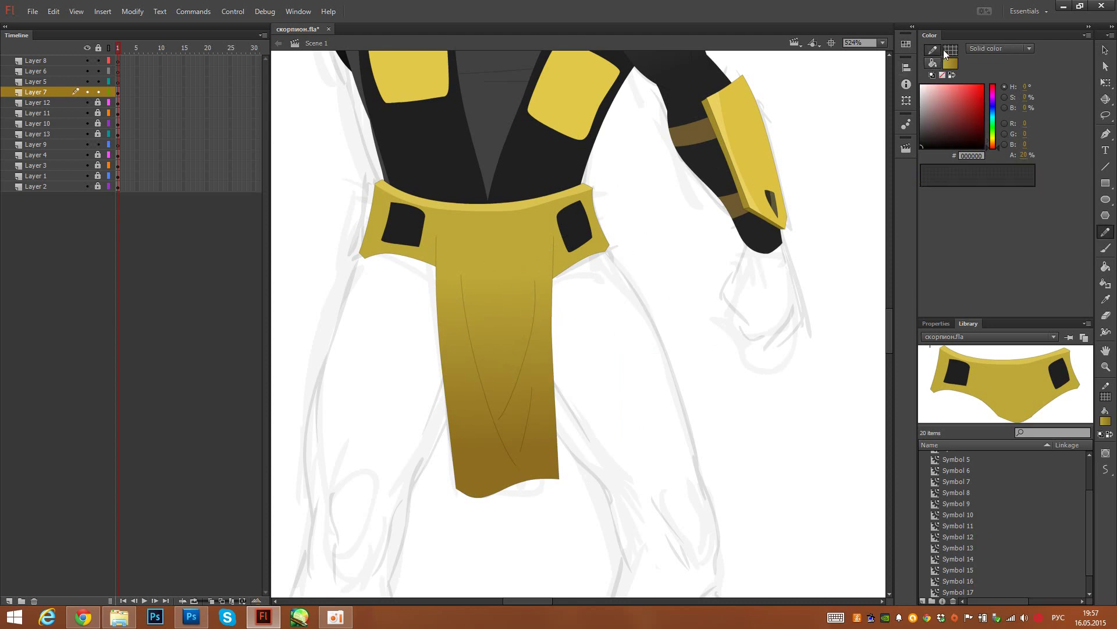
pyautogui.moveTo(949, 140); pyautogui.dragTo(984, 84)
pyautogui.moveTo(433, 246)
pyautogui.mouseDown()
pyautogui.moveTo(484, 463)
pyautogui.moveTo(468, 282)
pyautogui.moveTo(496, 407)
pyautogui.moveTo(532, 366)
pyautogui.moveTo(511, 444)
pyautogui.mouseUp()
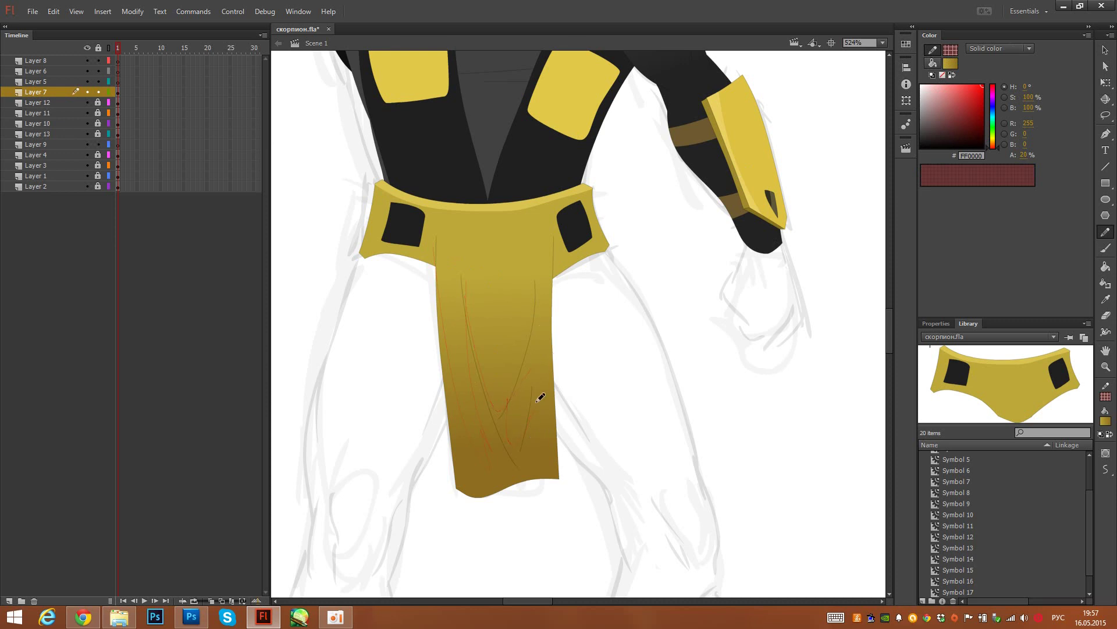
pyautogui.moveTo(536, 401); pyautogui.dragTo(581, 412)
# Step: Darken the fold shadows with a gradient ending in #7B5F19 and shorten the cloth's left outline at its upper end
pyautogui.press('v')
pyautogui.click(506, 481)
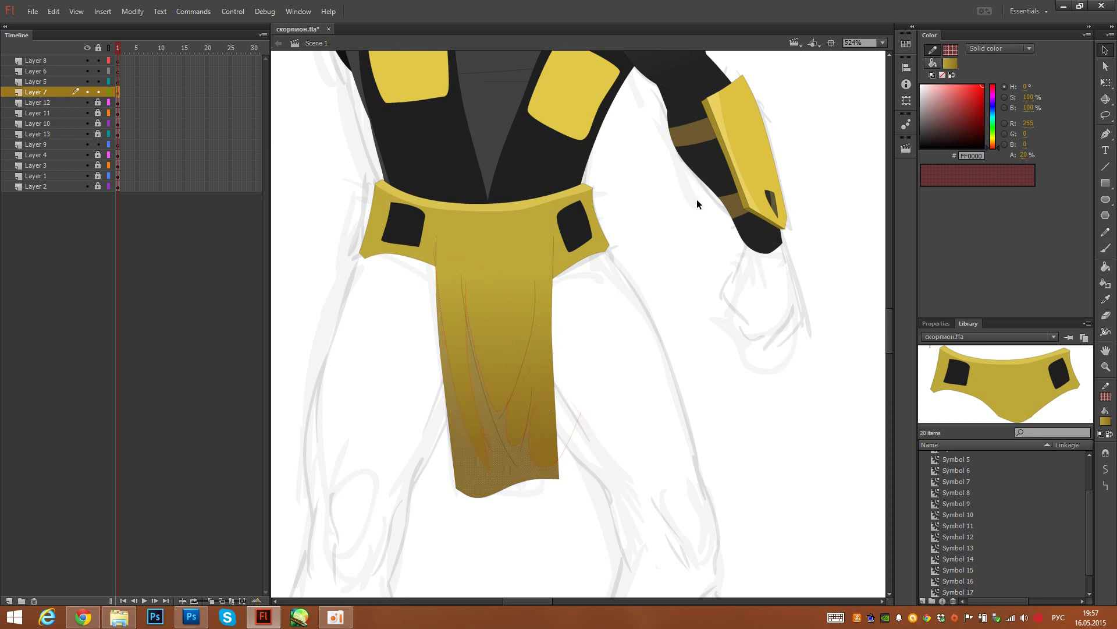
pyautogui.click(932, 63)
pyautogui.click(923, 183)
pyautogui.moveTo(961, 105); pyautogui.dragTo(970, 118)
pyautogui.click(1036, 184)
pyautogui.moveTo(661, 374); pyautogui.dragTo(692, 458)
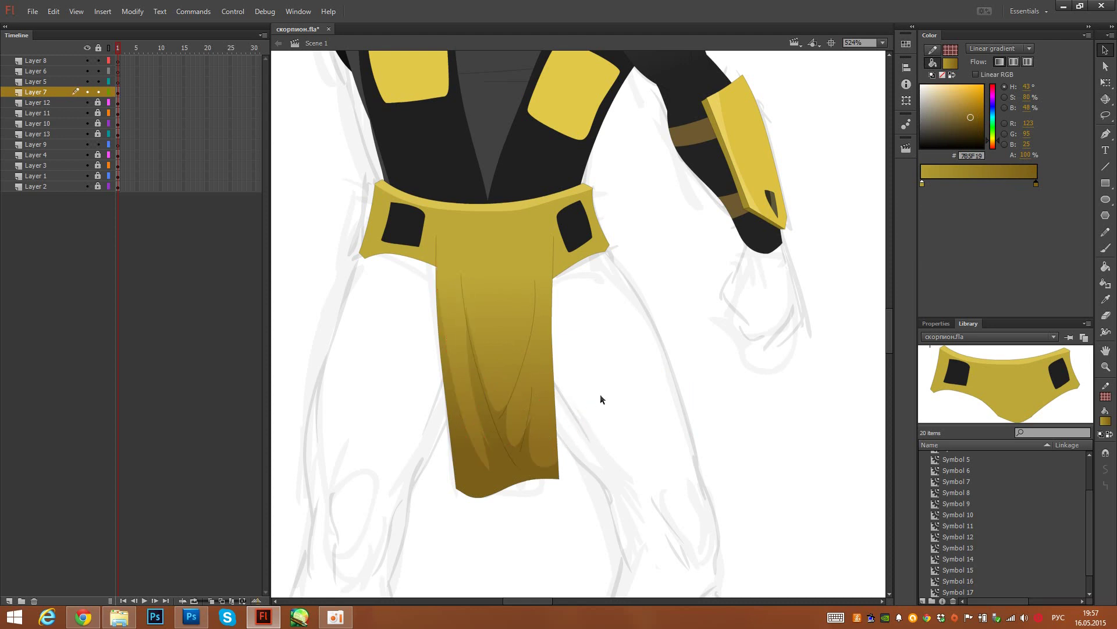
pyautogui.moveTo(621, 393); pyautogui.dragTo(676, 473)
pyautogui.scroll(2, 667, 333)
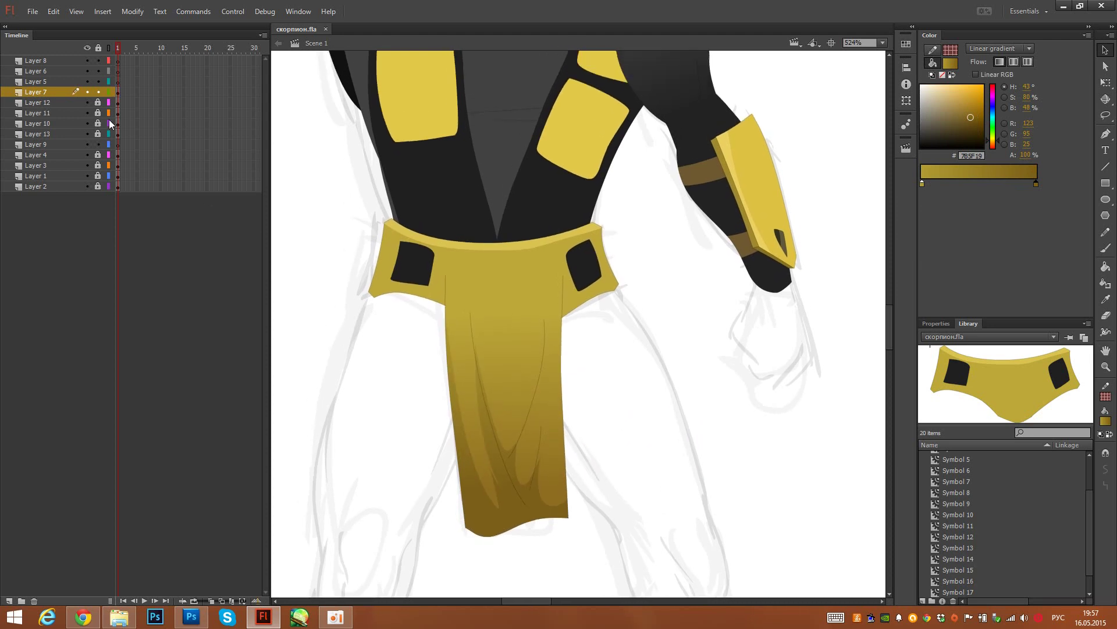
pyautogui.moveTo(445, 274); pyautogui.dragTo(445, 289)
# Step: Convert the hanging cloth to a symbol, move its pivot to the centre of its top edge and lock Layer 7
pyautogui.click(117, 93)
pyautogui.press('q')
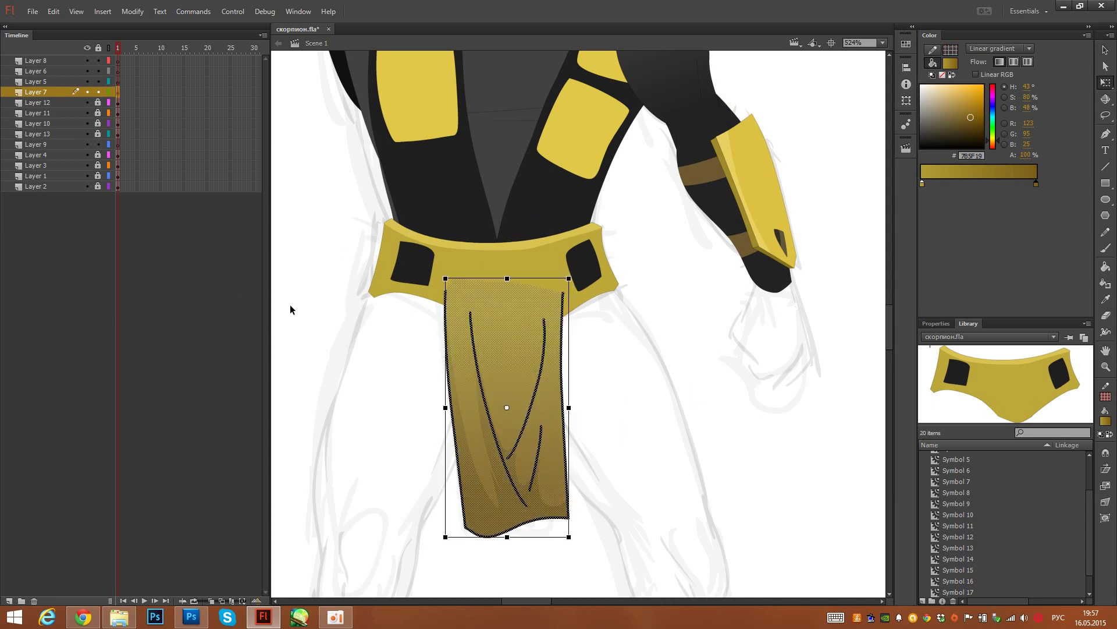
pyautogui.press('F8')
pyautogui.press('Return')
pyautogui.moveTo(506, 407); pyautogui.dragTo(506, 288)
pyautogui.moveTo(398, 357); pyautogui.dragTo(391, 442)
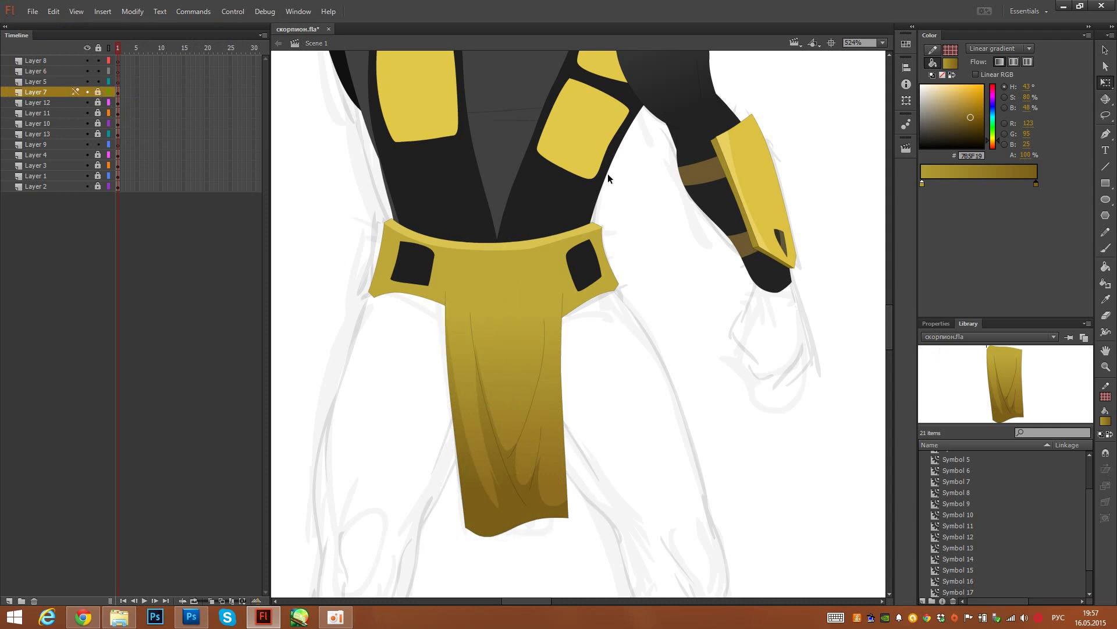
pyautogui.scroll(5, 703, 394)
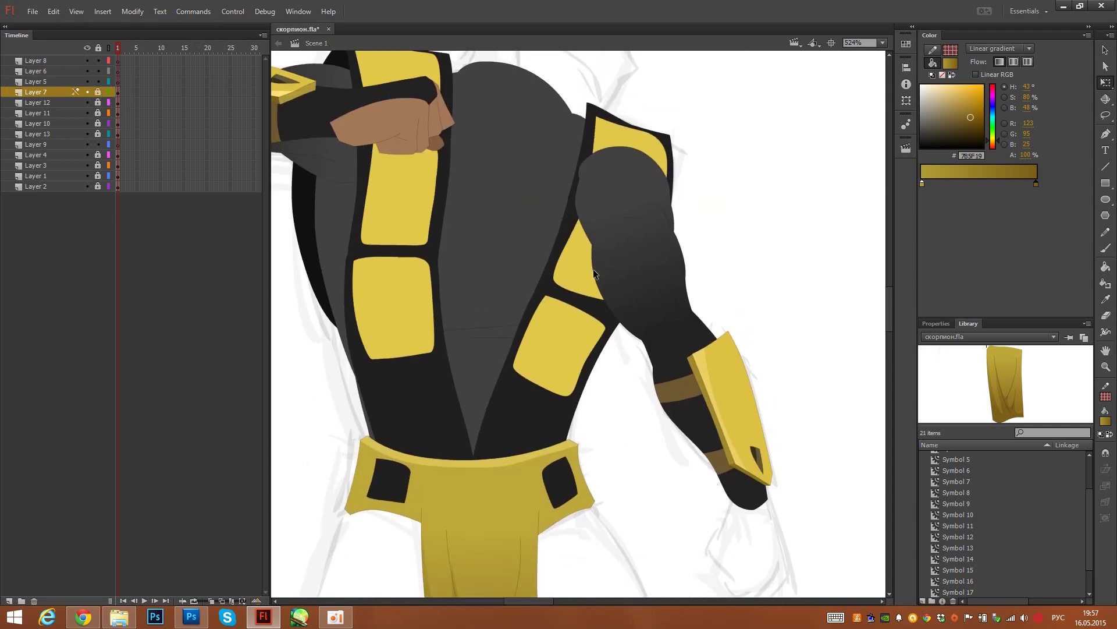
pyautogui.scroll(-6, 594, 271)
pyautogui.scroll(3, 604, 327)
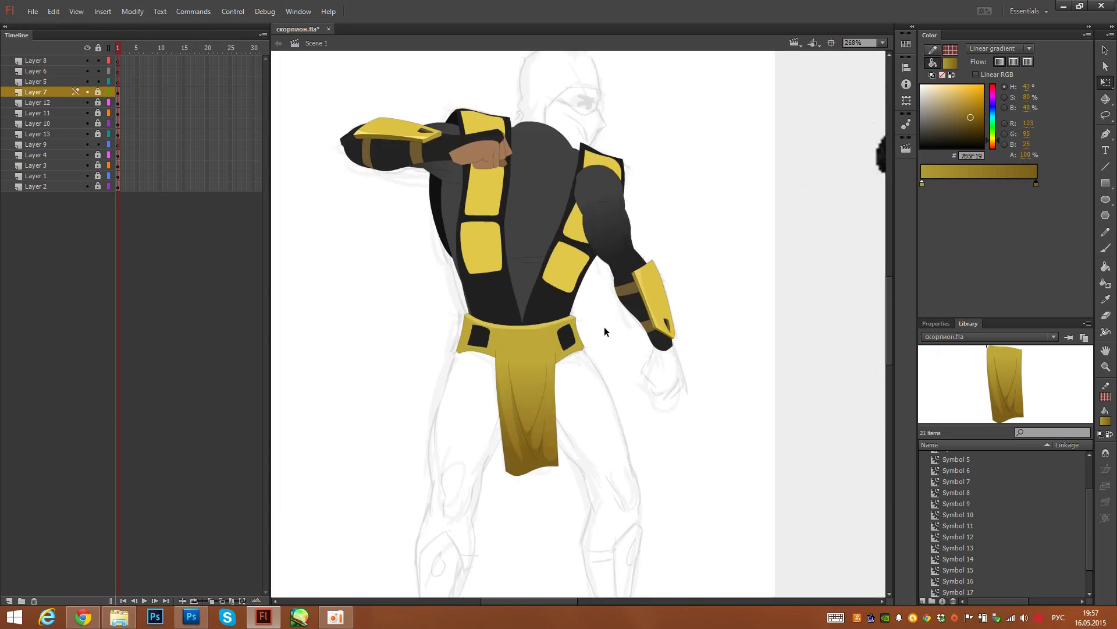
pyautogui.scroll(3, 604, 331)
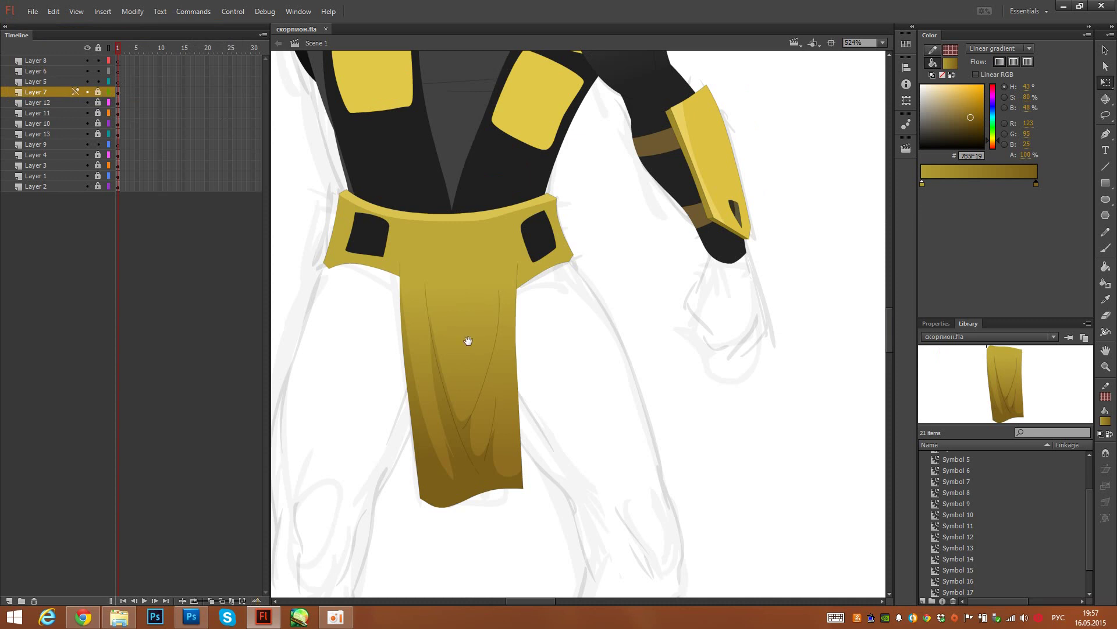
pyautogui.scroll(3, 464, 333)
# Step: Display Layers 7, 12, 11, 10 and 13 as outlines and make Layer 5 active for the lowered hand
pyautogui.moveTo(464, 333); pyautogui.dragTo(437, 291)
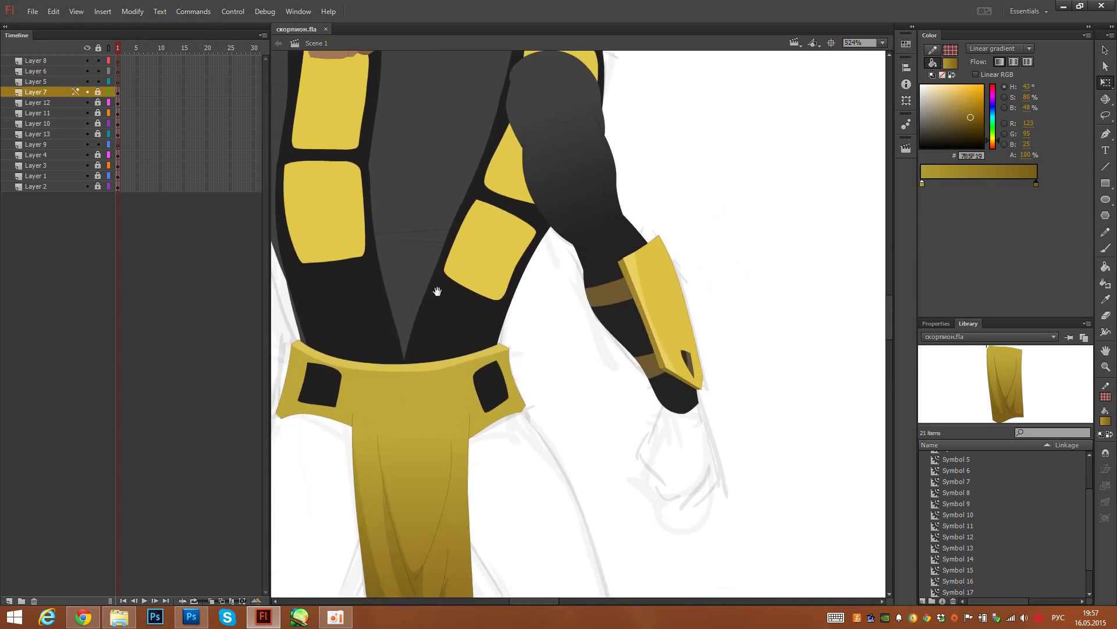
pyautogui.moveTo(108, 92); pyautogui.dragTo(108, 134)
pyautogui.click(118, 82)
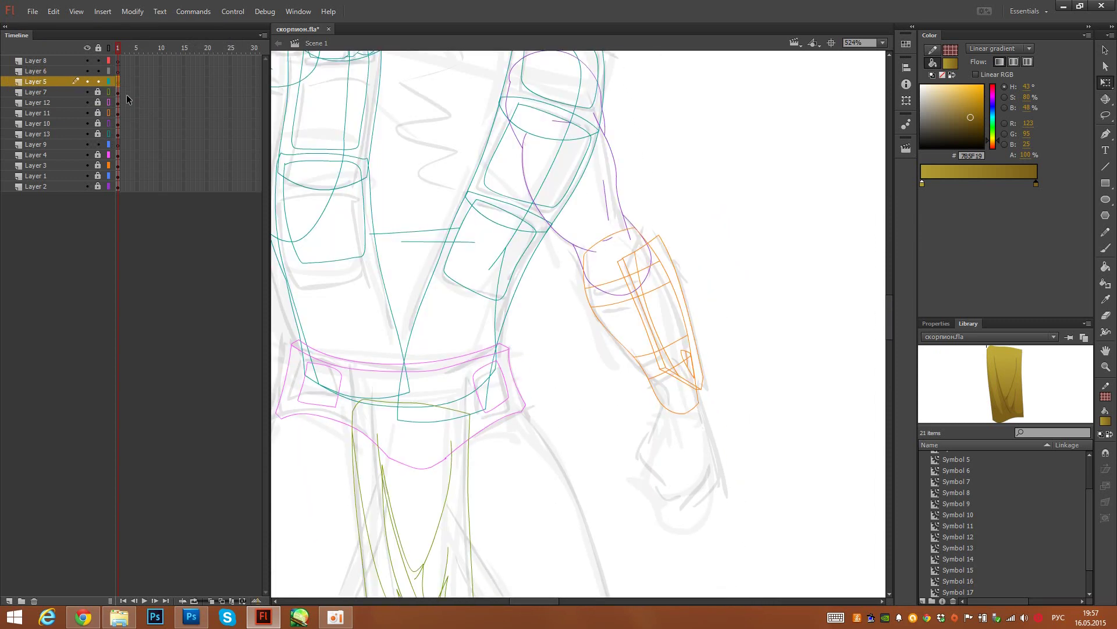
pyautogui.moveTo(567, 326); pyautogui.dragTo(523, 289)
pyautogui.click(882, 42)
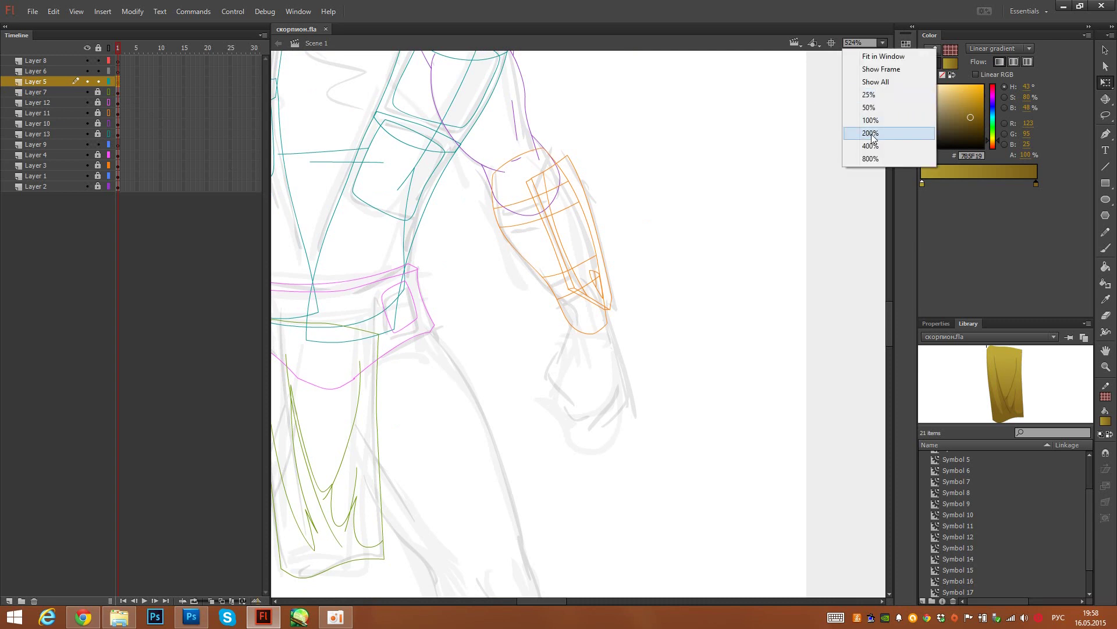
pyautogui.click(871, 134)
pyautogui.scroll(8, 585, 335)
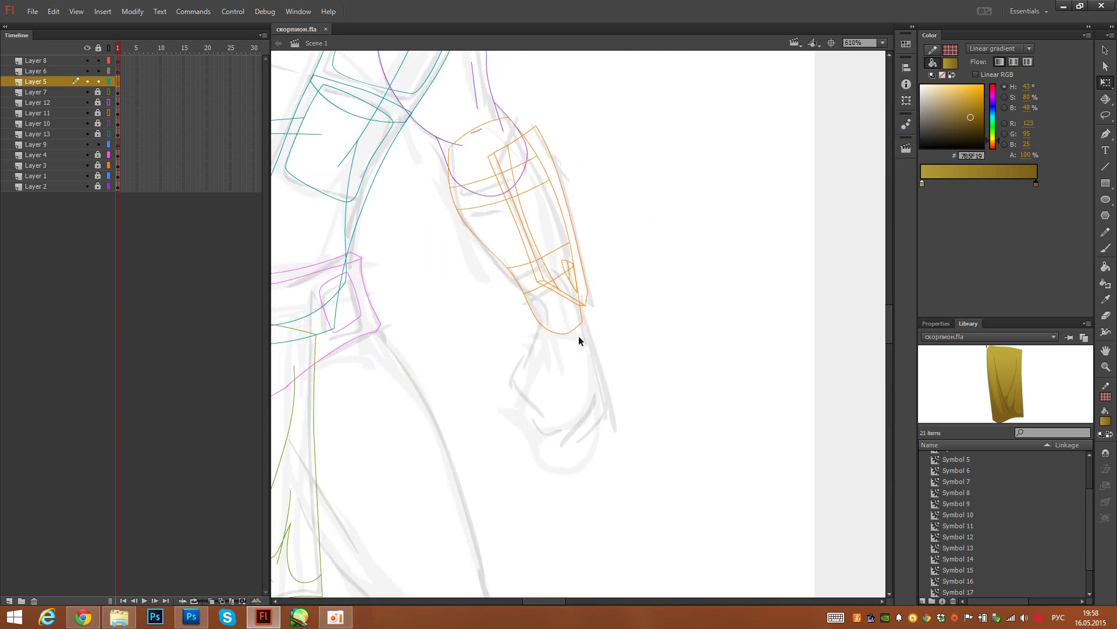
pyautogui.moveTo(533, 357); pyautogui.dragTo(535, 295)
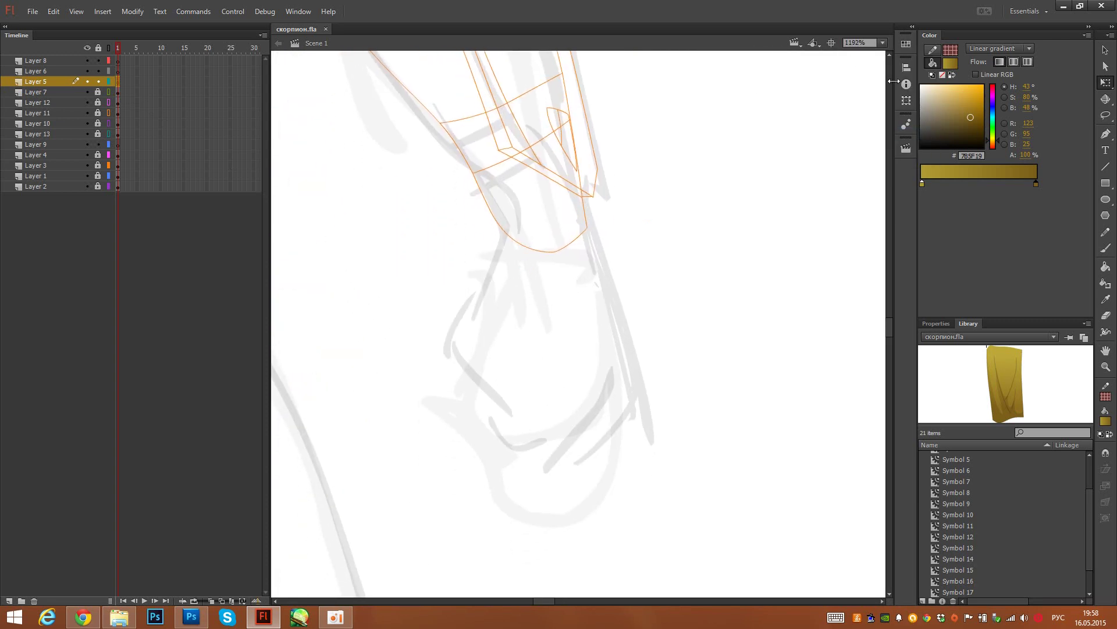
# Step: Trace the lowered fist's wrist, sides, thumb and fingers over the sketch with a #000000 Pencil line at 20% opacity
pyautogui.click(933, 51)
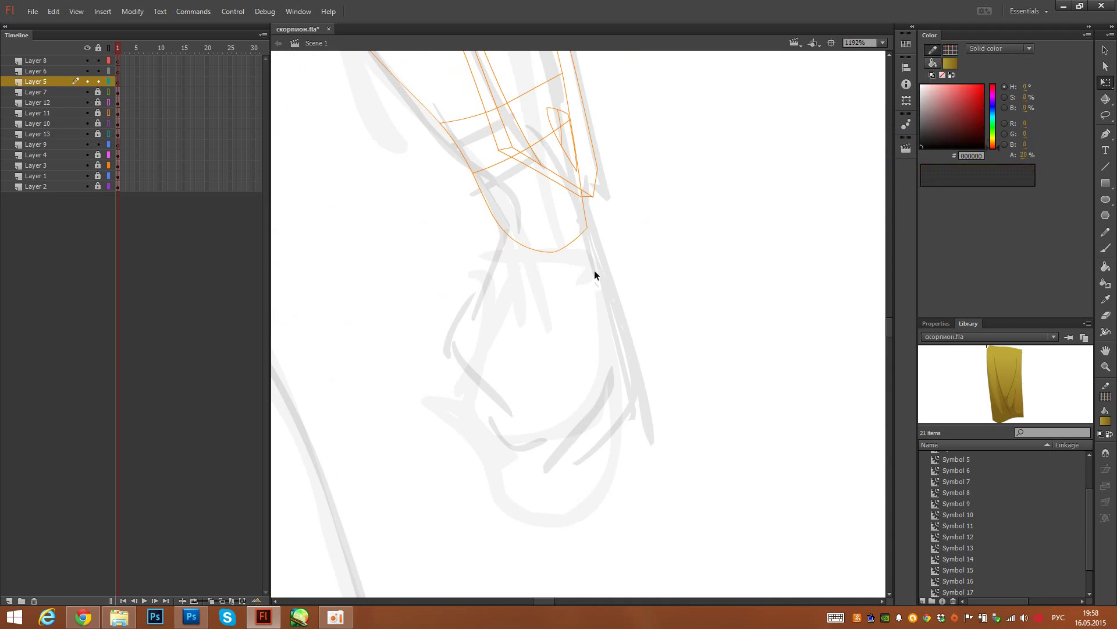
pyautogui.press('y')
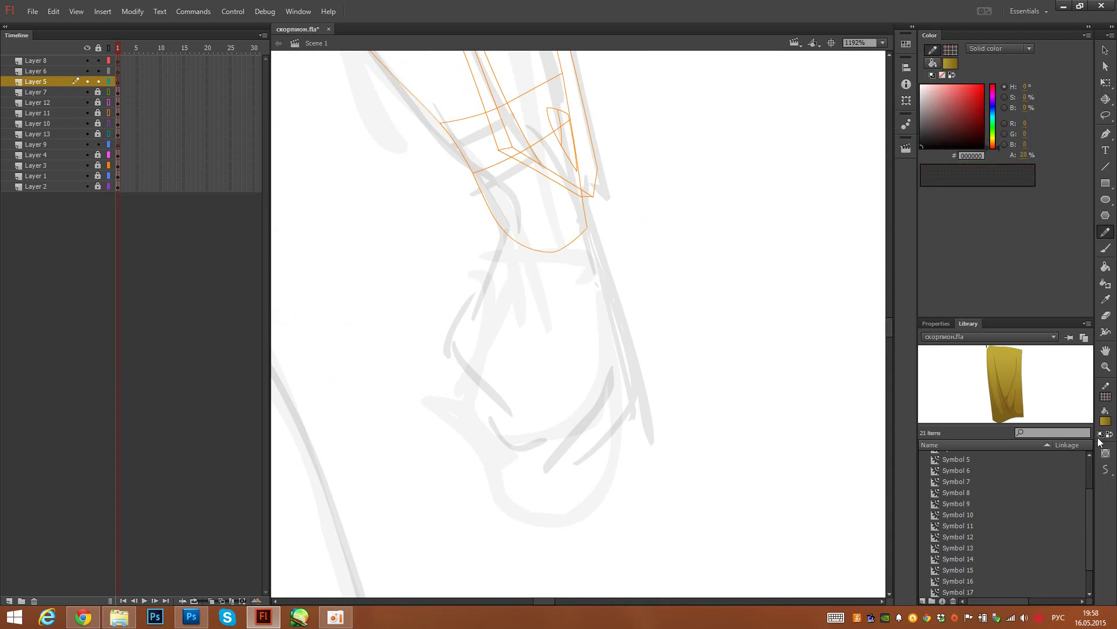
pyautogui.moveTo(534, 211)
pyautogui.mouseDown()
pyautogui.moveTo(472, 257)
pyautogui.moveTo(454, 331)
pyautogui.moveTo(462, 392)
pyautogui.moveTo(506, 398)
pyautogui.mouseUp()
pyautogui.moveTo(480, 373)
pyautogui.mouseDown()
pyautogui.moveTo(513, 416)
pyautogui.moveTo(541, 401)
pyautogui.mouseUp()
pyautogui.moveTo(529, 414); pyautogui.dragTo(527, 348)
pyautogui.moveTo(500, 398)
pyautogui.mouseDown()
pyautogui.moveTo(482, 417)
pyautogui.moveTo(532, 470)
pyautogui.moveTo(606, 441)
pyautogui.moveTo(607, 390)
pyautogui.mouseUp()
pyautogui.moveTo(502, 220)
pyautogui.mouseDown()
pyautogui.moveTo(631, 221)
pyautogui.moveTo(610, 287)
pyautogui.moveTo(649, 390)
pyautogui.mouseUp()
pyautogui.moveTo(568, 464)
pyautogui.mouseDown()
pyautogui.moveTo(562, 455)
pyautogui.moveTo(586, 472)
pyautogui.moveTo(607, 457)
pyautogui.mouseUp()
pyautogui.hotkey('ctrl', 'z')
pyautogui.moveTo(538, 458)
pyautogui.mouseDown()
pyautogui.moveTo(604, 460)
pyautogui.moveTo(628, 391)
pyautogui.mouseUp()
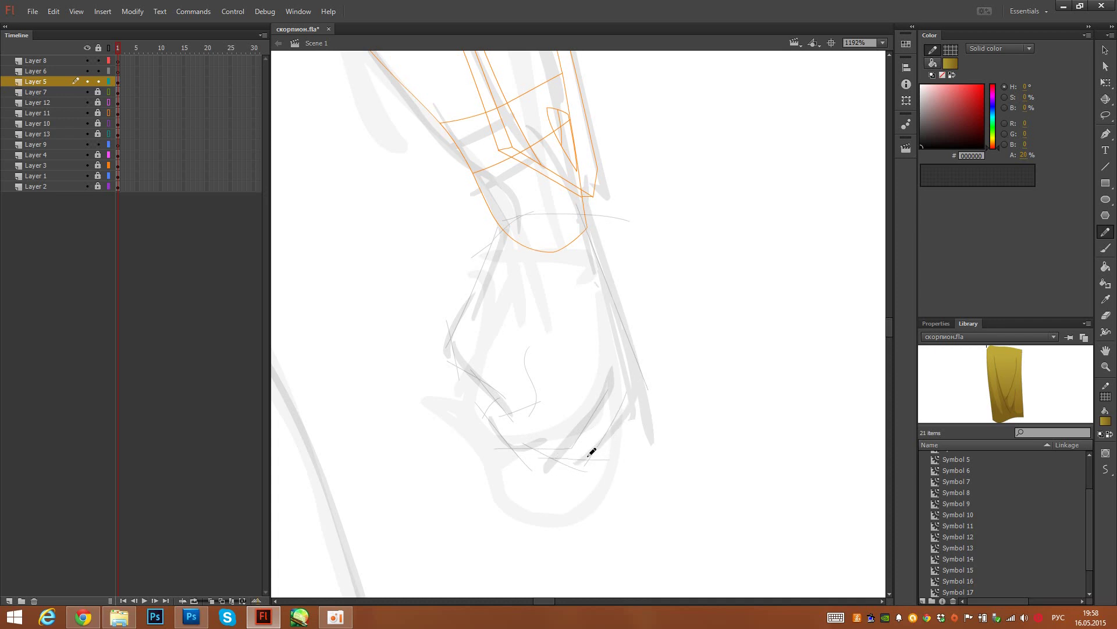
# Step: Draw the fist's outer knuckle edge, the small crease by the thumb and the curved glove edge from wrist to knuckles
pyautogui.moveTo(592, 454); pyautogui.dragTo(658, 378)
pyautogui.moveTo(511, 351)
pyautogui.mouseDown()
pyautogui.moveTo(538, 363)
pyautogui.moveTo(523, 354)
pyautogui.mouseUp()
pyautogui.moveTo(497, 243)
pyautogui.mouseDown()
pyautogui.moveTo(579, 334)
pyautogui.moveTo(606, 402)
pyautogui.moveTo(633, 387)
pyautogui.mouseUp()
# Step: Delete the stray line ends around the fist and wrist and reshape the curve across the wrist
pyautogui.press('Delete')
pyautogui.press('v')
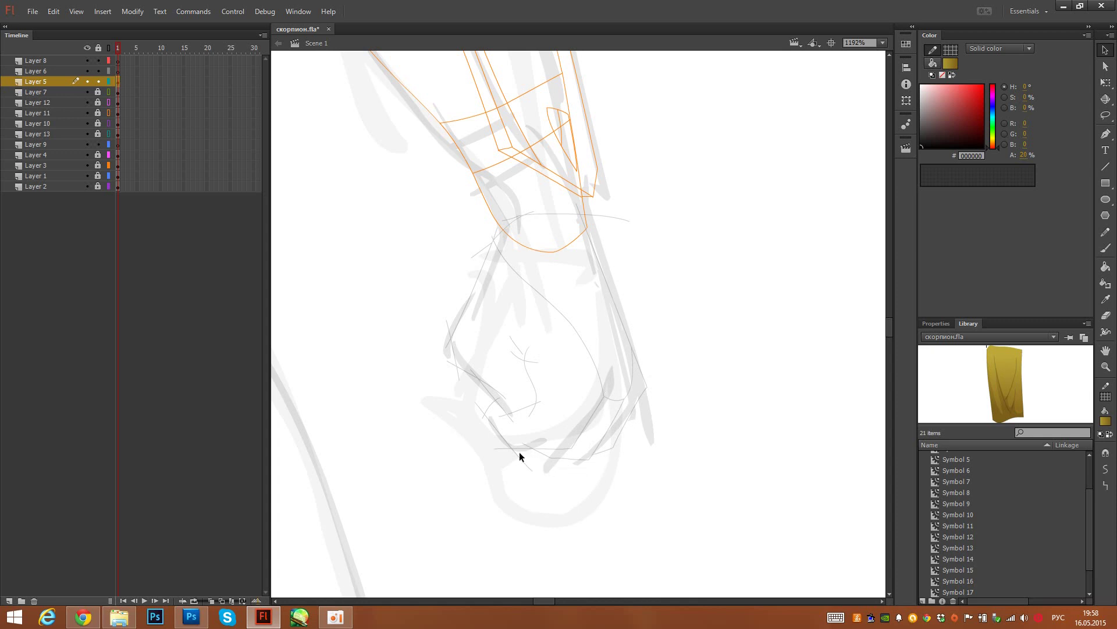
pyautogui.click(504, 449)
pyautogui.press('Delete')
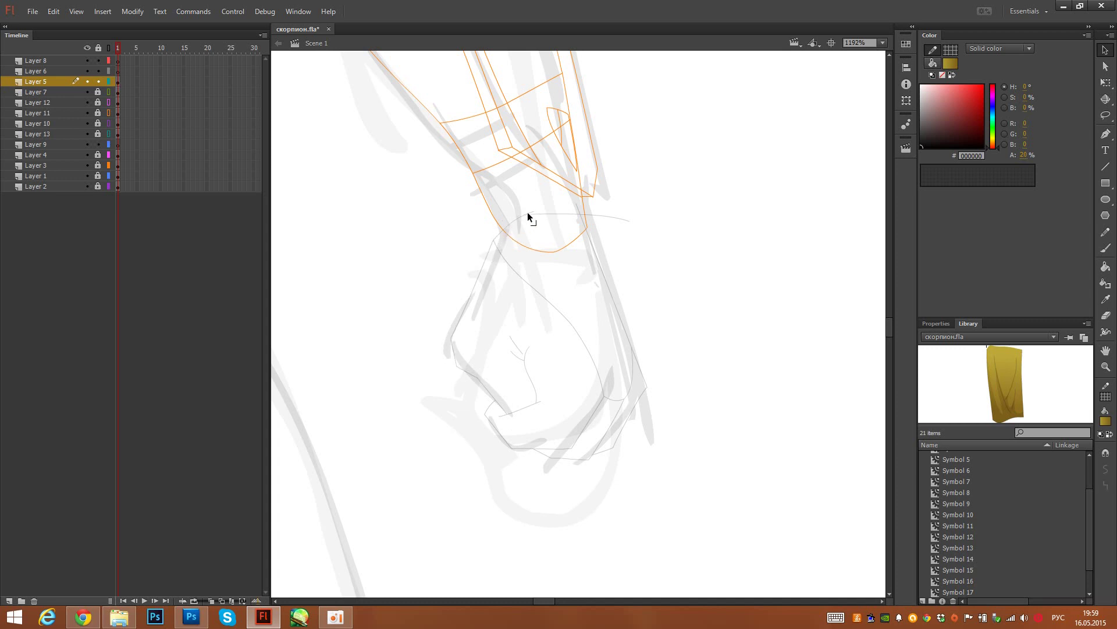
pyautogui.click(596, 216)
pyautogui.press('Delete')
pyautogui.moveTo(549, 213); pyautogui.dragTo(551, 206)
pyautogui.moveTo(611, 267); pyautogui.dragTo(637, 331)
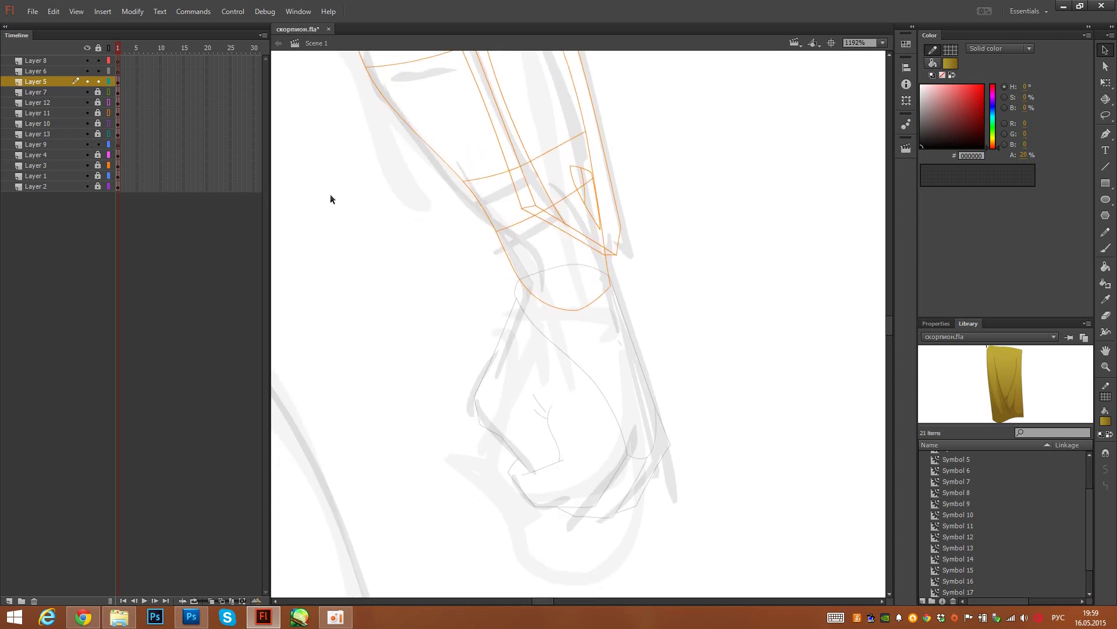
# Step: Show the layers in full colour again and fill the back of the glove with the forearm's dark colour
pyautogui.press('o')
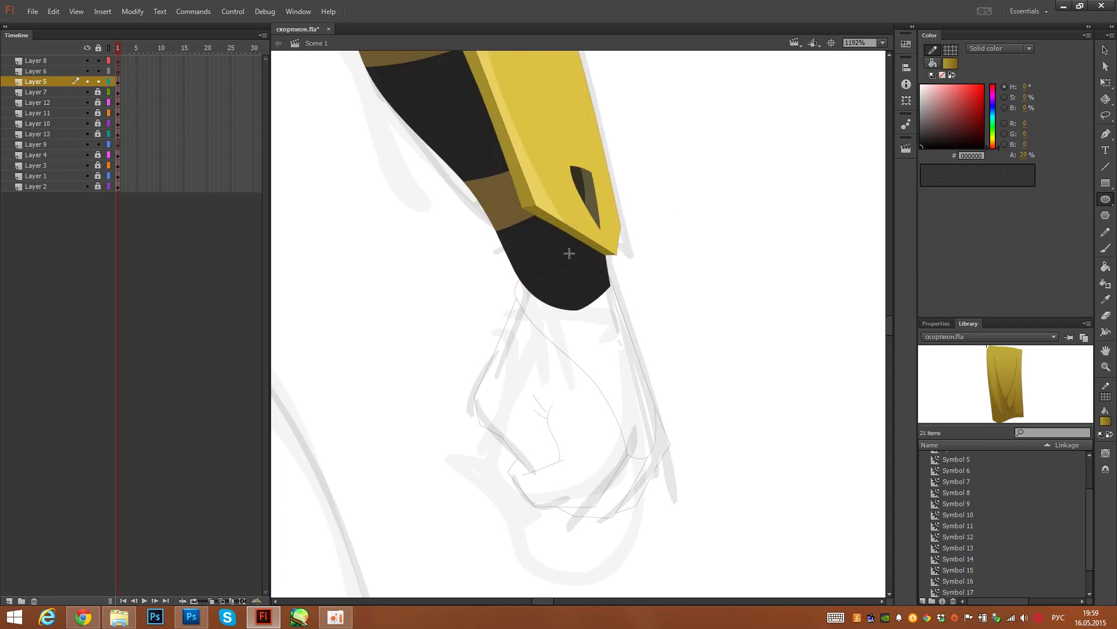
pyautogui.press('i')
pyautogui.click(564, 254)
pyautogui.click(588, 357)
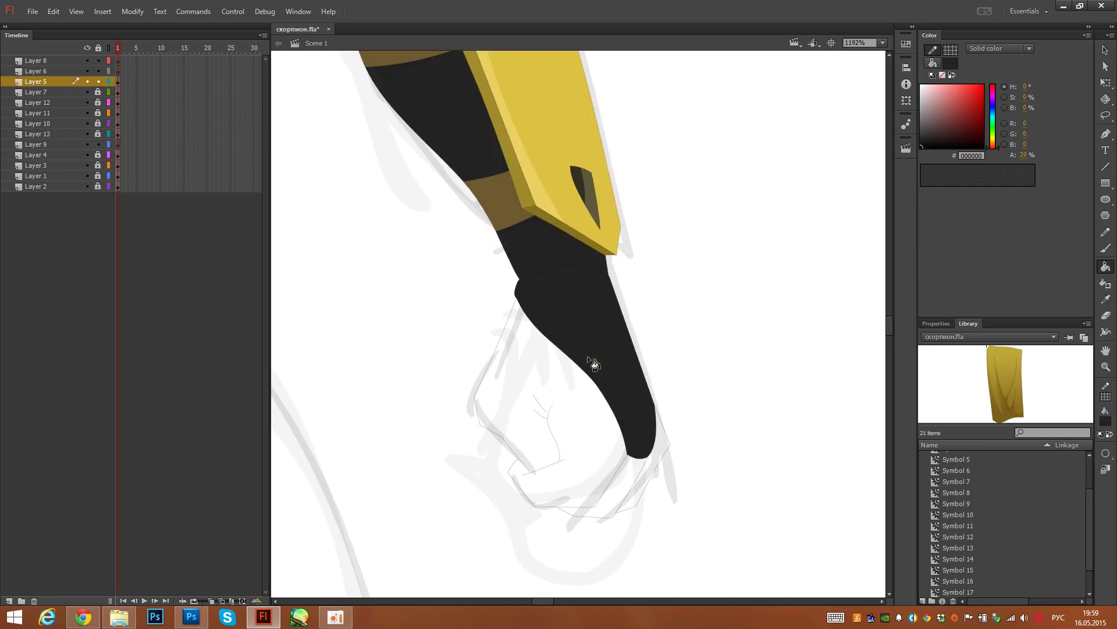
pyautogui.click(562, 306)
# Step: Sample the raised fist's brown skin colour as the fill colour for the lowered hand
pyautogui.moveTo(543, 388); pyautogui.dragTo(804, 451)
pyautogui.moveTo(636, 451); pyautogui.dragTo(813, 484)
pyautogui.moveTo(531, 193); pyautogui.dragTo(784, 534)
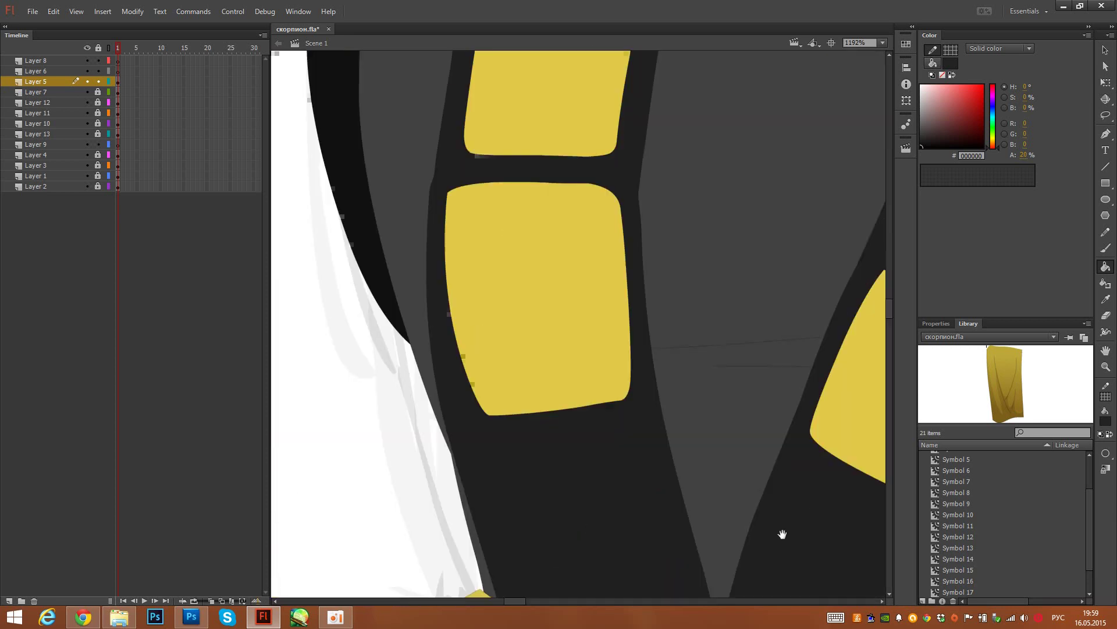
pyautogui.moveTo(342, 125); pyautogui.dragTo(421, 549)
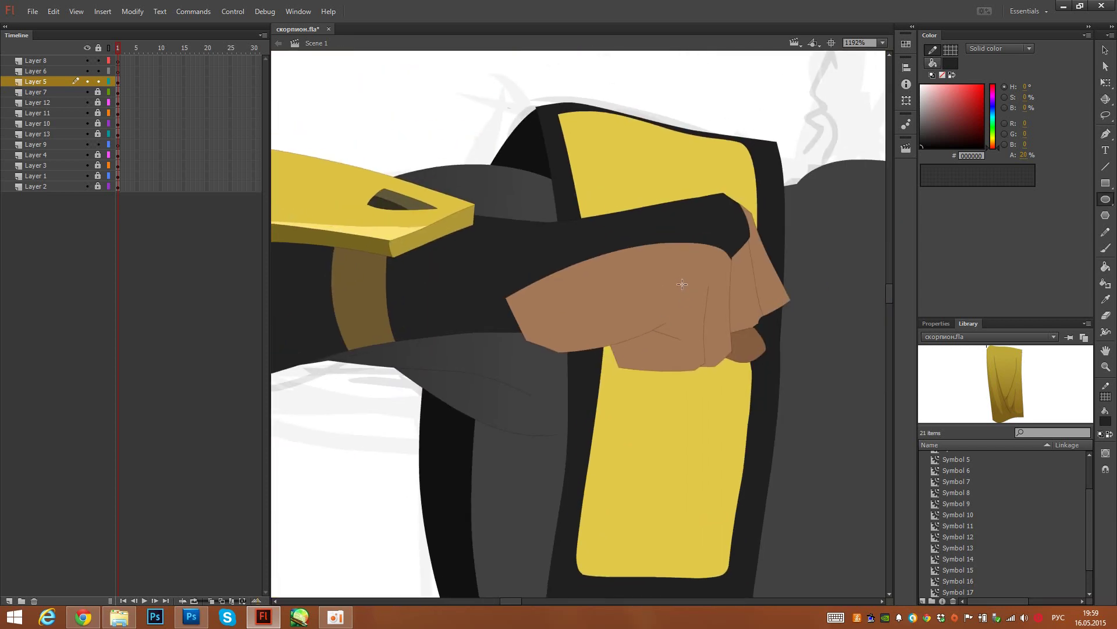
pyautogui.press('i')
pyautogui.click(683, 278)
pyautogui.scroll(-15, 813, 494)
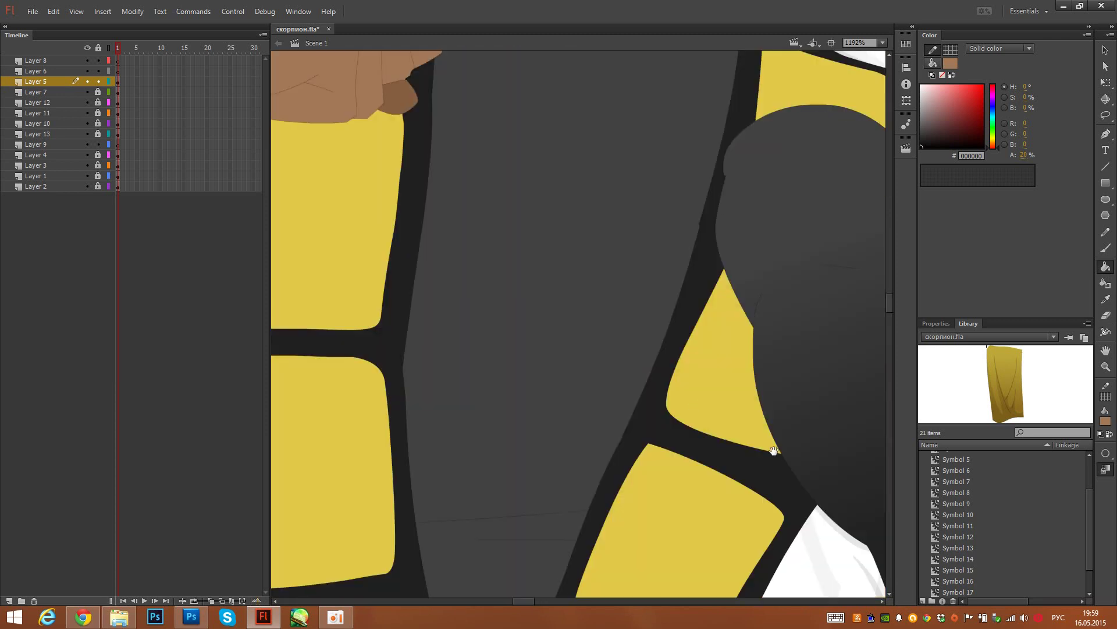
# Step: Fill the unpainted areas of the lowered fist with the brown skin colour
pyautogui.click(618, 480)
pyautogui.click(650, 507)
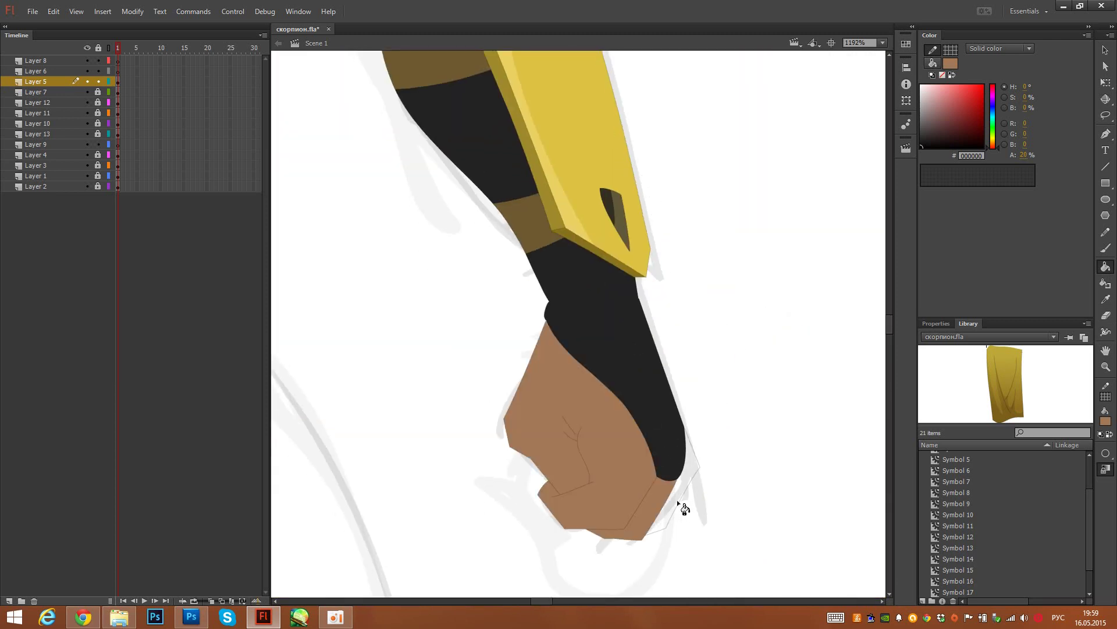
pyautogui.click(675, 499)
pyautogui.moveTo(629, 468); pyautogui.dragTo(641, 486)
# Step: Select all of the lowered hand's artwork on Layer 5 and convert it to a symbol
pyautogui.press('v')
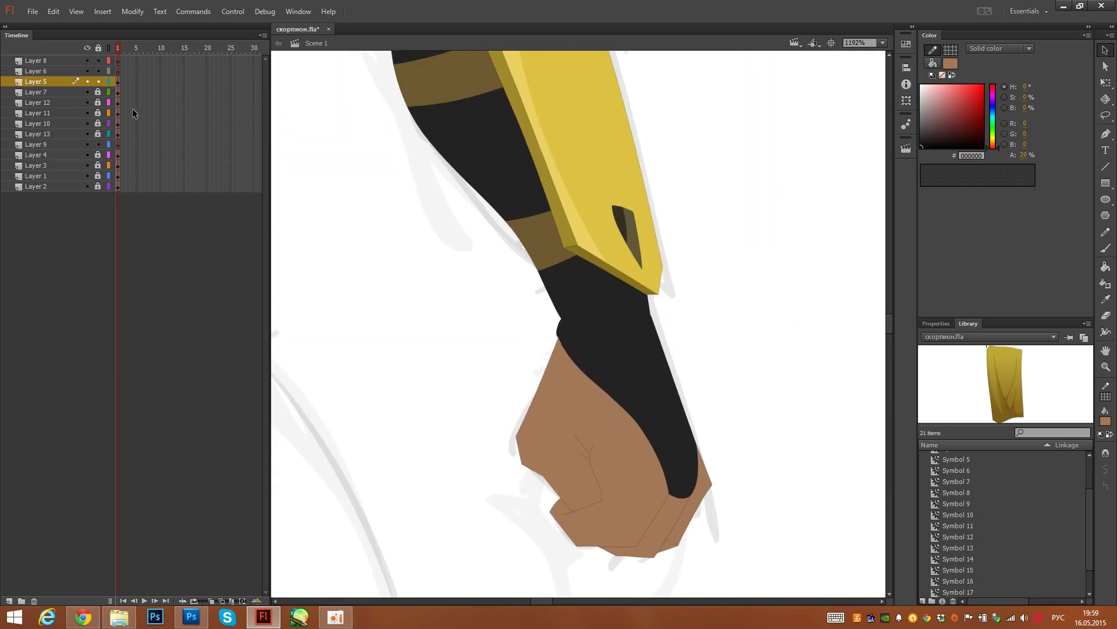
pyautogui.click(119, 82)
pyautogui.press('q')
pyautogui.moveTo(722, 305); pyautogui.dragTo(730, 314)
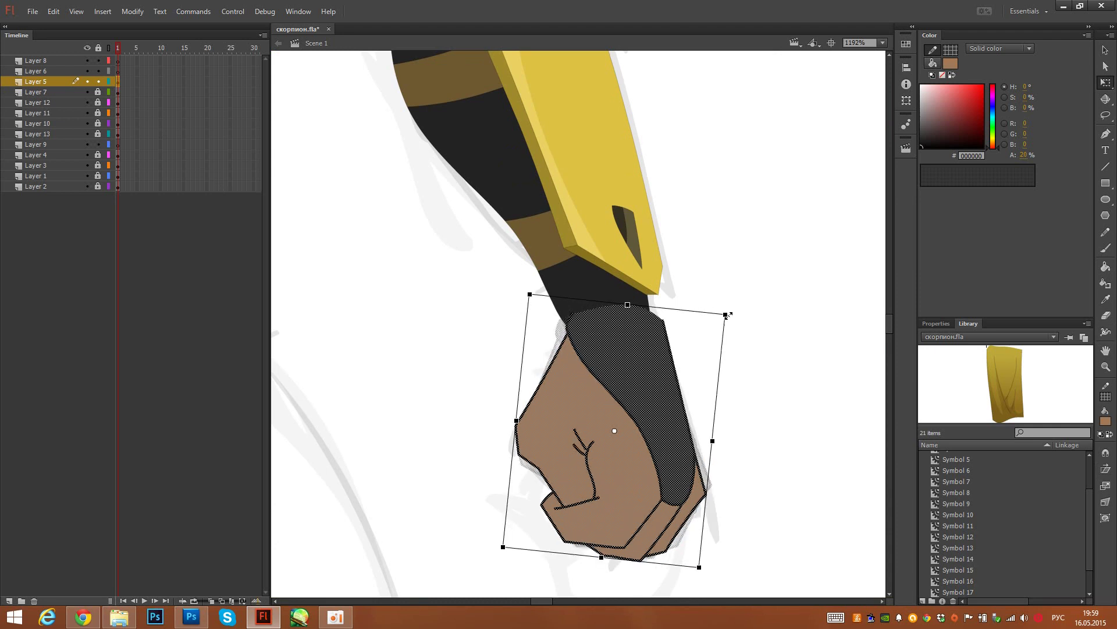
pyautogui.hotkey('ctrl', 'z')
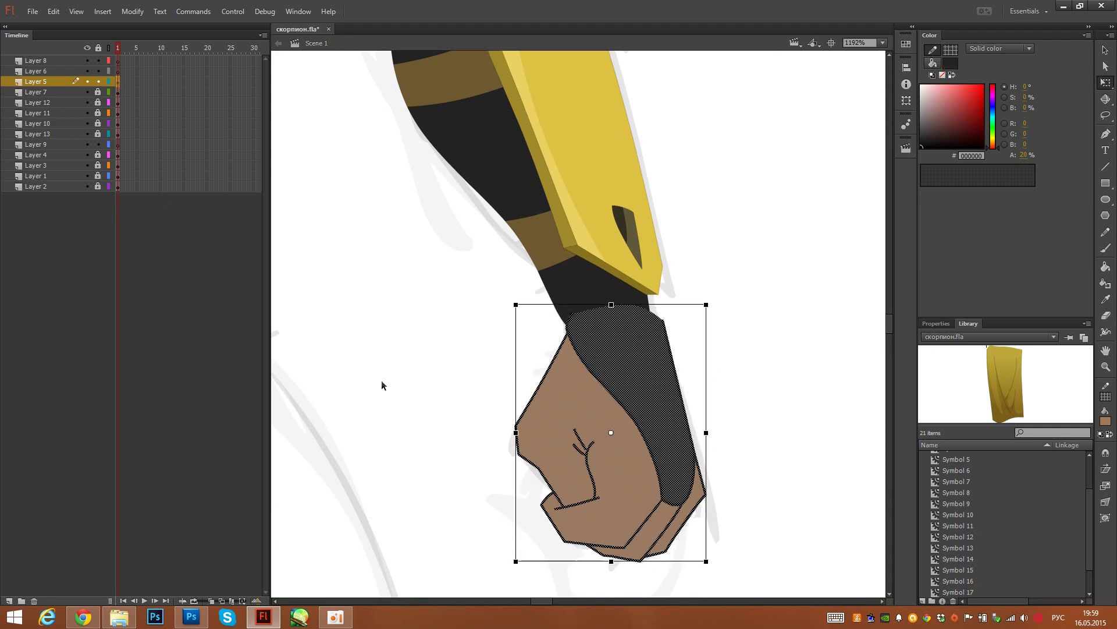
pyautogui.press('F8')
pyautogui.press('Return')
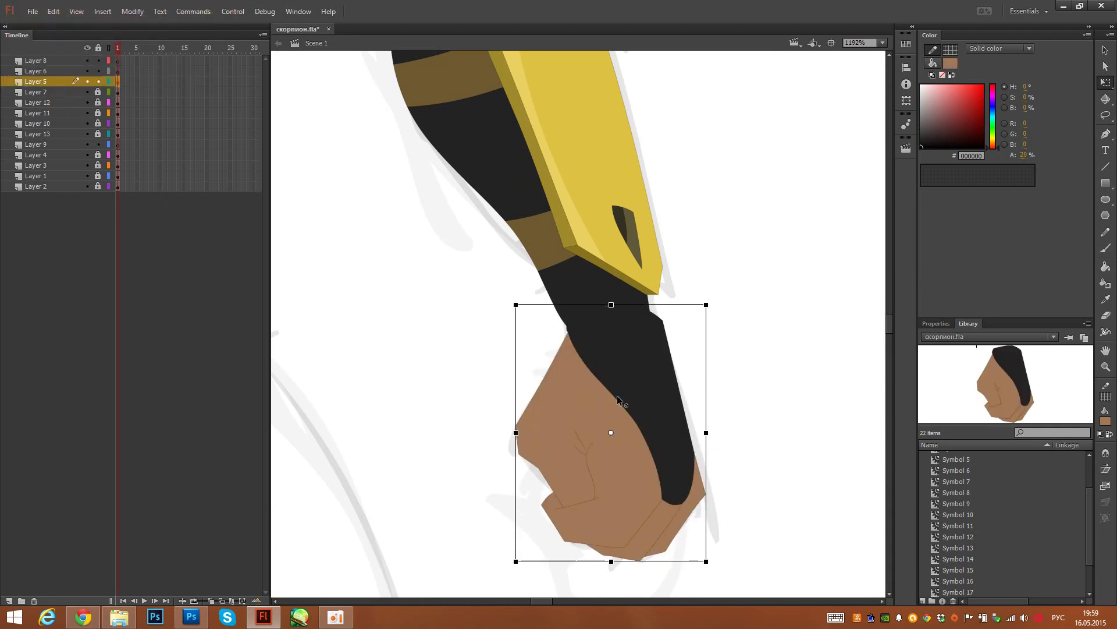
# Step: Move the hand symbol's pivot to the wrist, rotate it slightly counterclockwise and nudge it into line with the forearm
pyautogui.moveTo(618, 398); pyautogui.dragTo(615, 320)
pyautogui.moveTo(716, 306); pyautogui.dragTo(714, 295)
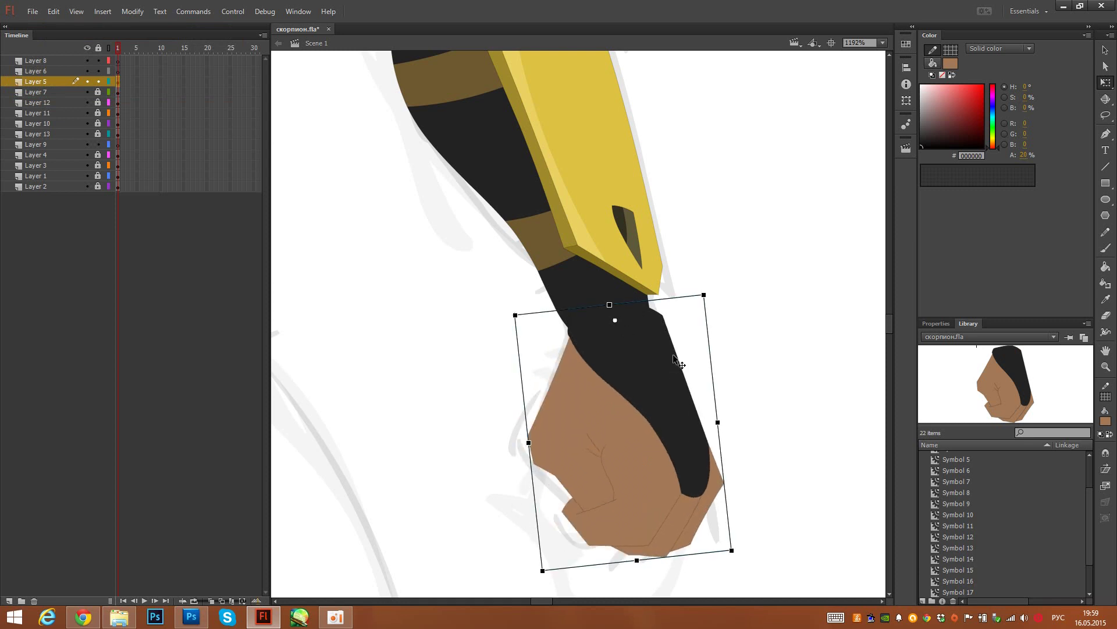
pyautogui.press('v')
pyautogui.moveTo(667, 372); pyautogui.dragTo(661, 372)
pyautogui.click(733, 344)
# Step: Save the file and set the stage zoom to 200% with the whole figure in view
pyautogui.press('space')
pyautogui.moveTo(735, 323); pyautogui.dragTo(780, 340)
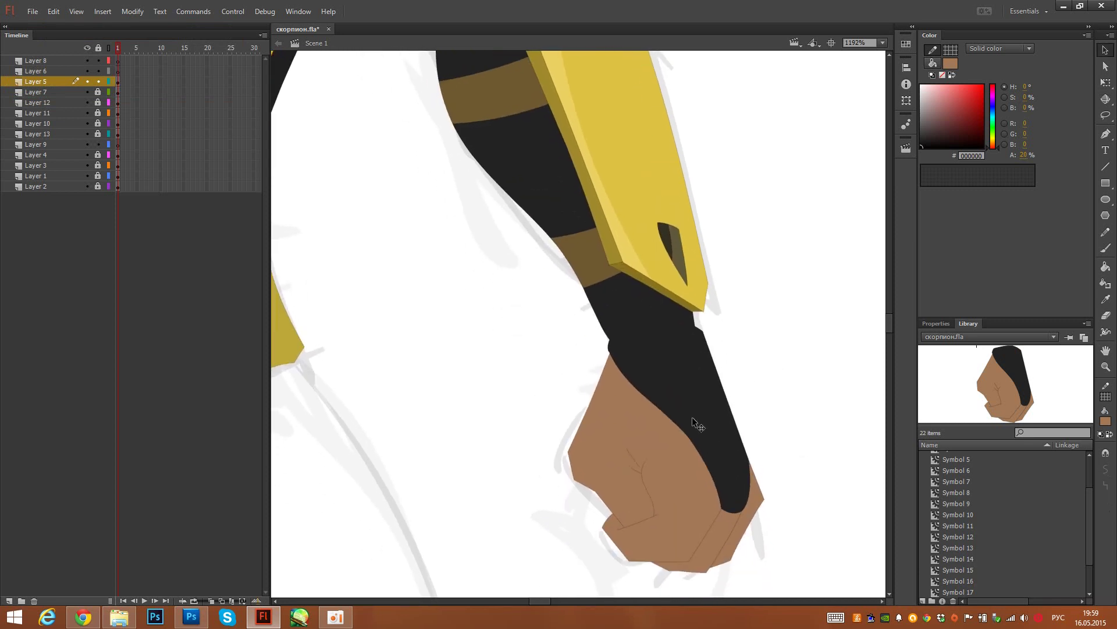
pyautogui.press('space')
pyautogui.moveTo(691, 448); pyautogui.dragTo(666, 480)
pyautogui.hotkey('ctrl', 's')
pyautogui.click(881, 44)
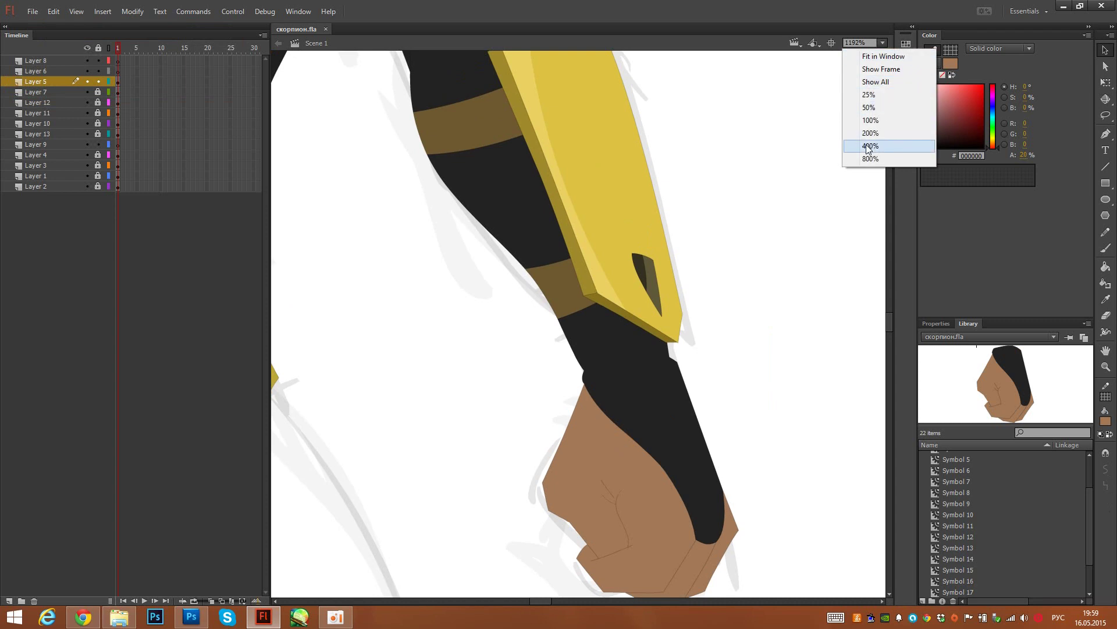
pyautogui.click(867, 147)
pyautogui.click(882, 43)
pyautogui.click(871, 133)
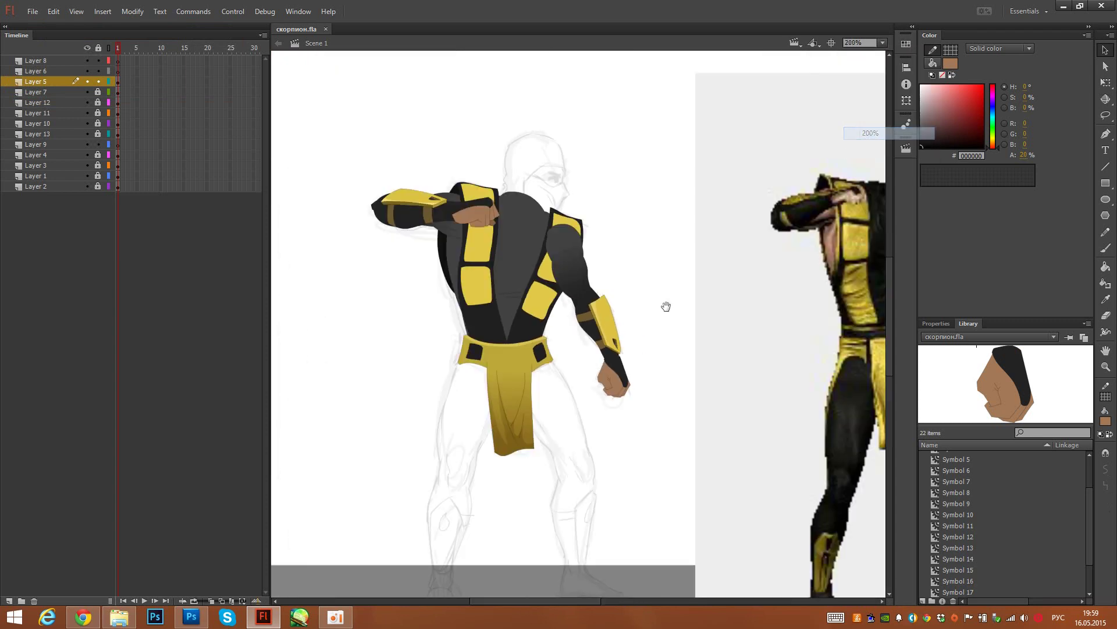
pyautogui.scroll(-2, 665, 307)
# Step: Merge all the unlocked body parts onto Layer 5 by converting them to one symbol and breaking it apart
pyautogui.moveTo(98, 92); pyautogui.dragTo(118, 82)
pyautogui.press('q')
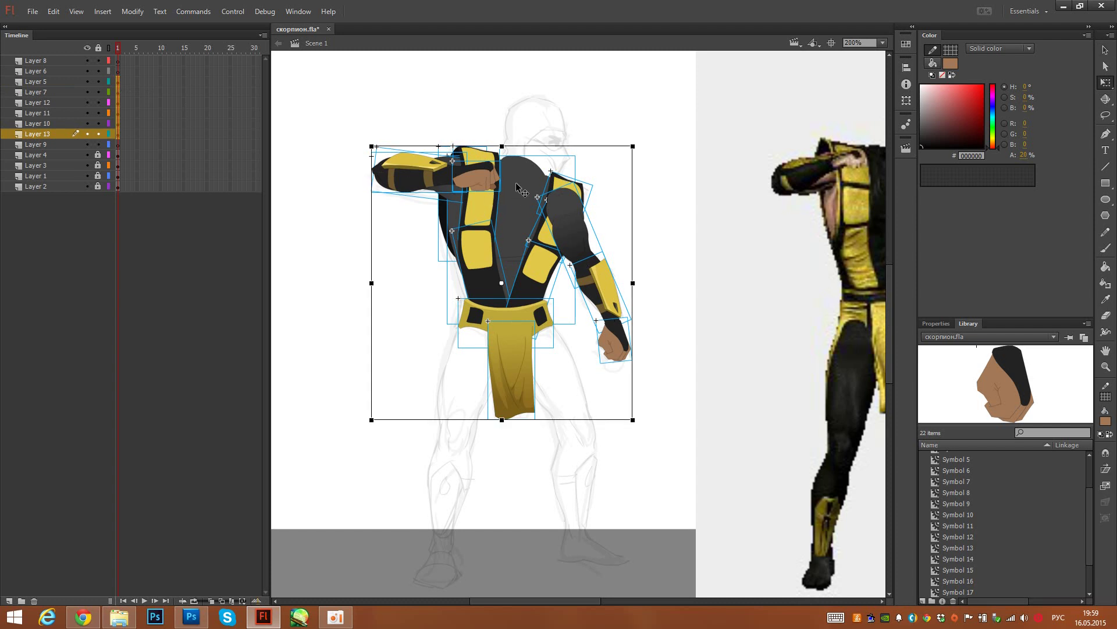
pyautogui.press('F8')
pyautogui.press('Return')
pyautogui.hotkey('ctrl', 'z')
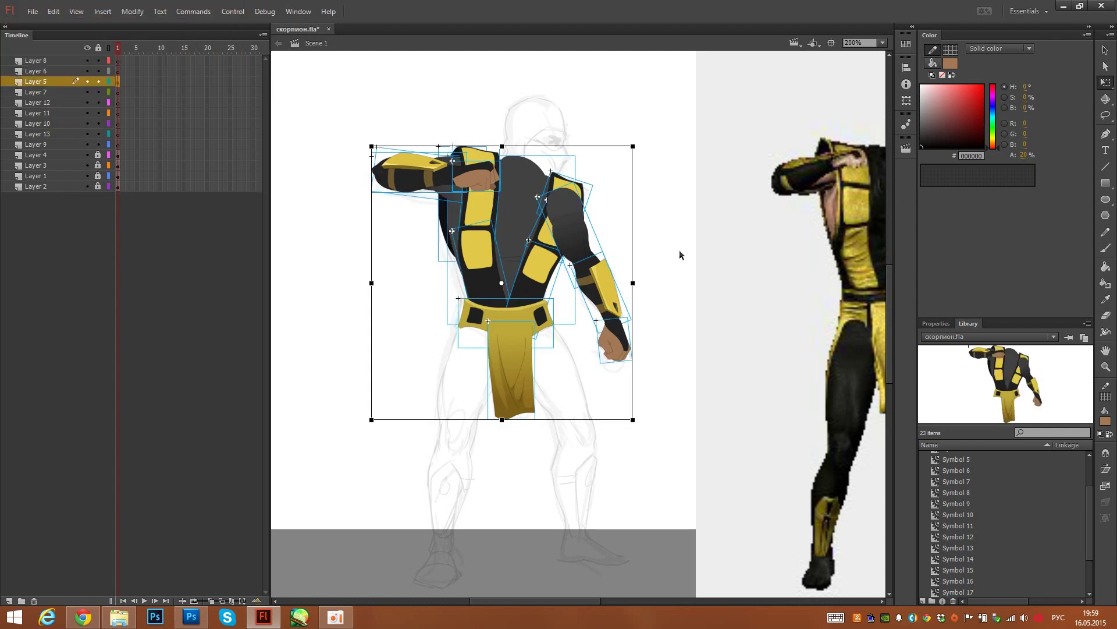
# Step: Send the lowered arm's parts backward behind the yellow vest panels and save the file
pyautogui.click(649, 273)
pyautogui.moveTo(643, 243); pyautogui.dragTo(593, 367)
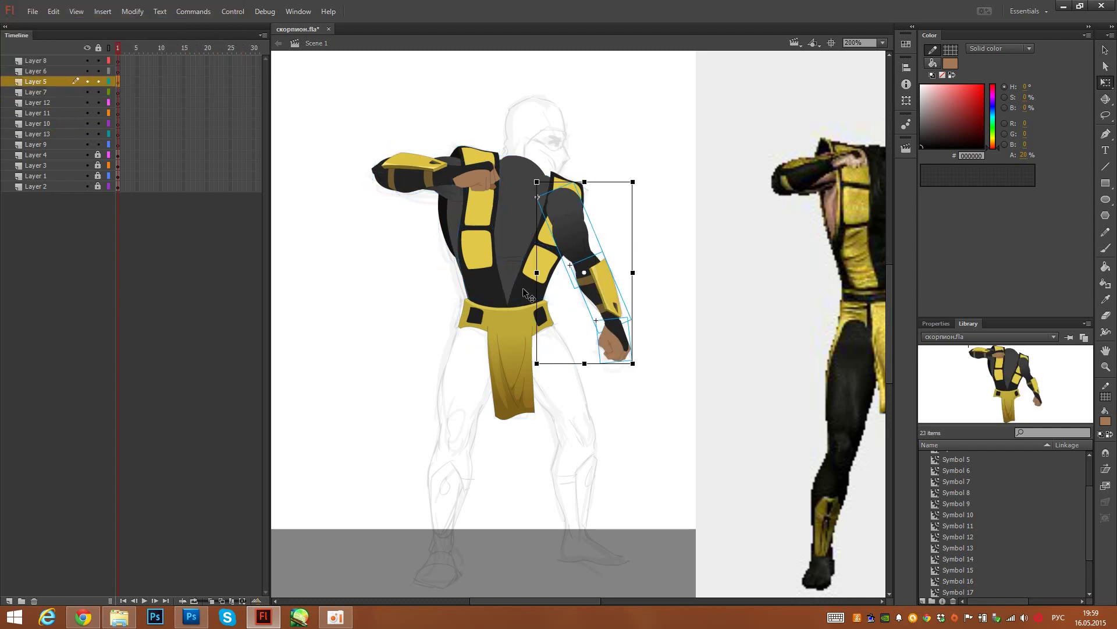
pyautogui.hotkey('ctrl', 'Down')
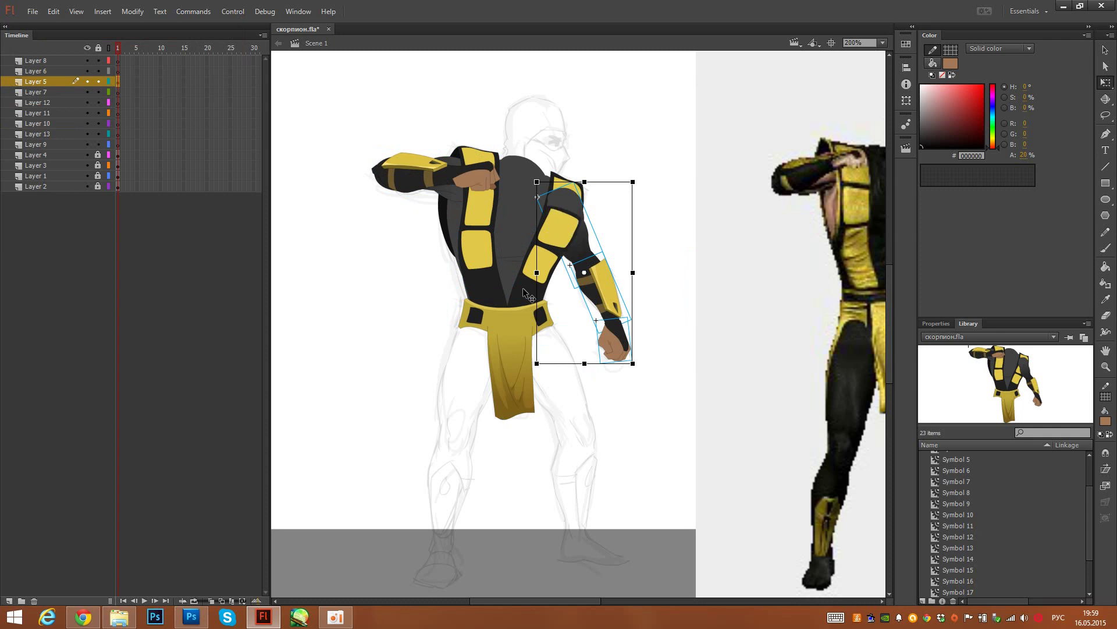
pyautogui.hotkey('ctrl', 'Down')
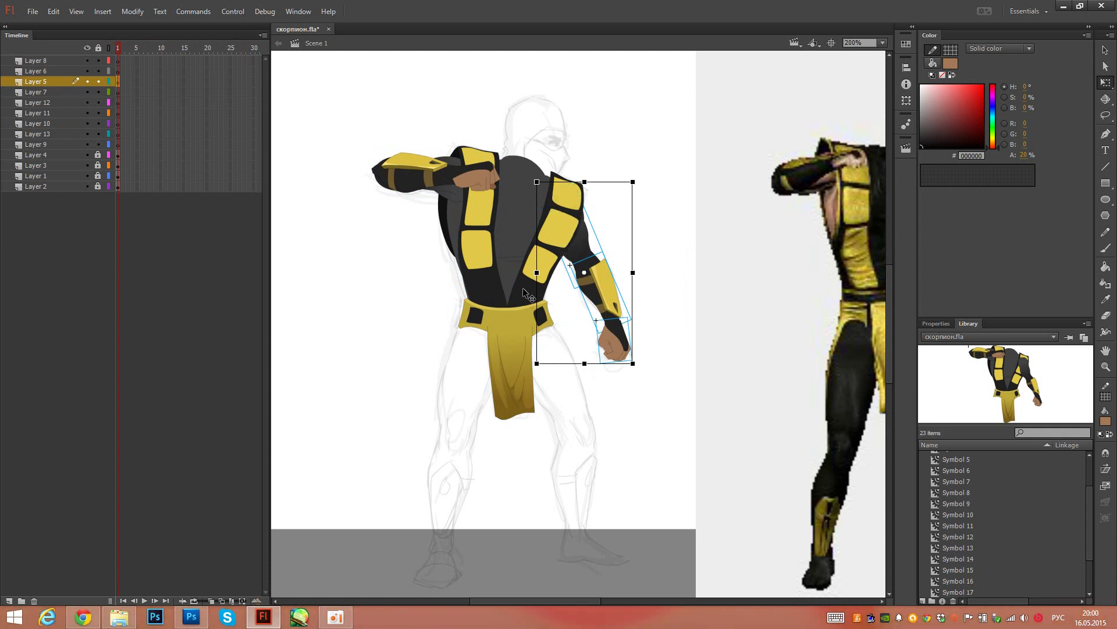
pyautogui.press('v')
pyautogui.click(654, 183)
pyautogui.moveTo(675, 236)
pyautogui.mouseDown()
pyautogui.moveTo(695, 343)
pyautogui.moveTo(623, 257)
pyautogui.moveTo(613, 274)
pyautogui.moveTo(636, 281)
pyautogui.mouseUp()
pyautogui.hotkey('ctrl', 's')
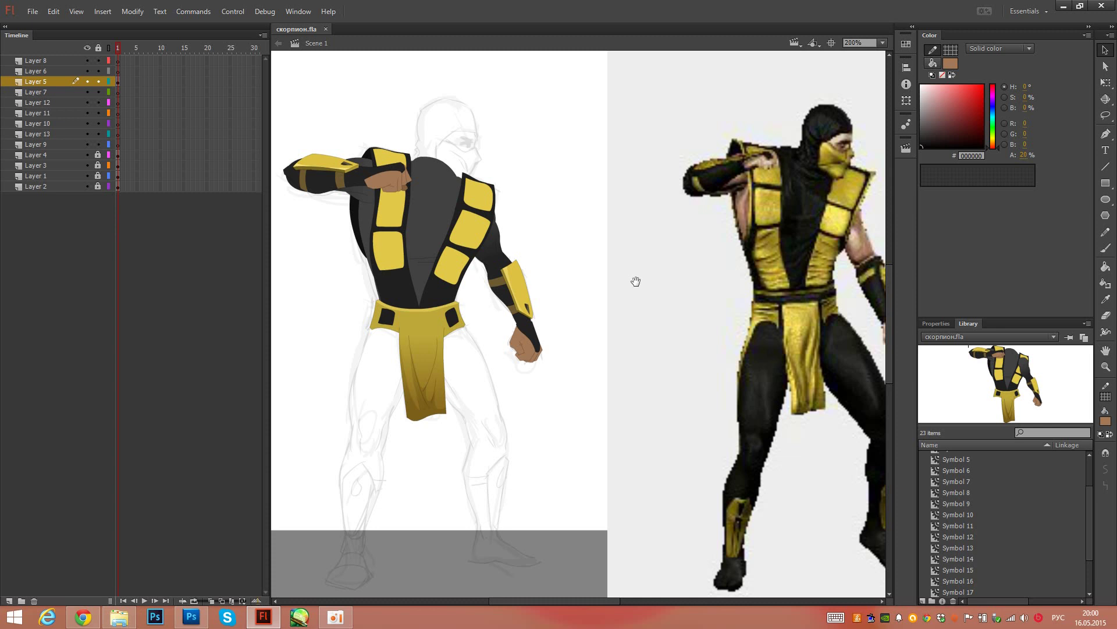
# Step: Lock Layer 5, display it as outlines, and make Layer 6 the active layer for drawing the head
pyautogui.moveTo(635, 281); pyautogui.dragTo(661, 300)
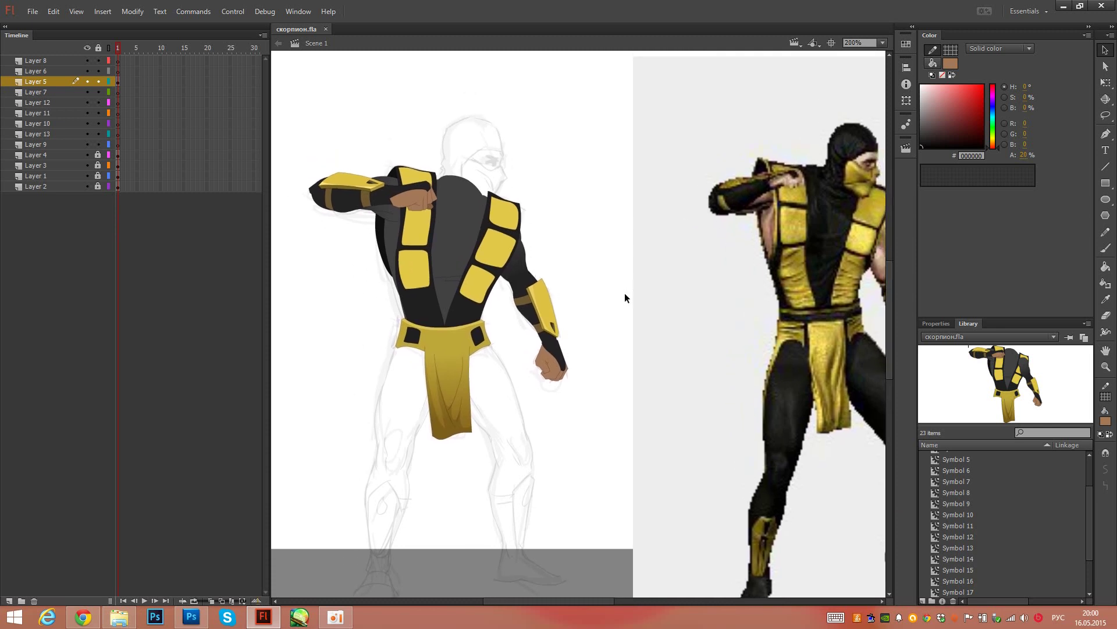
pyautogui.click(108, 81)
pyautogui.scroll(6, 480, 184)
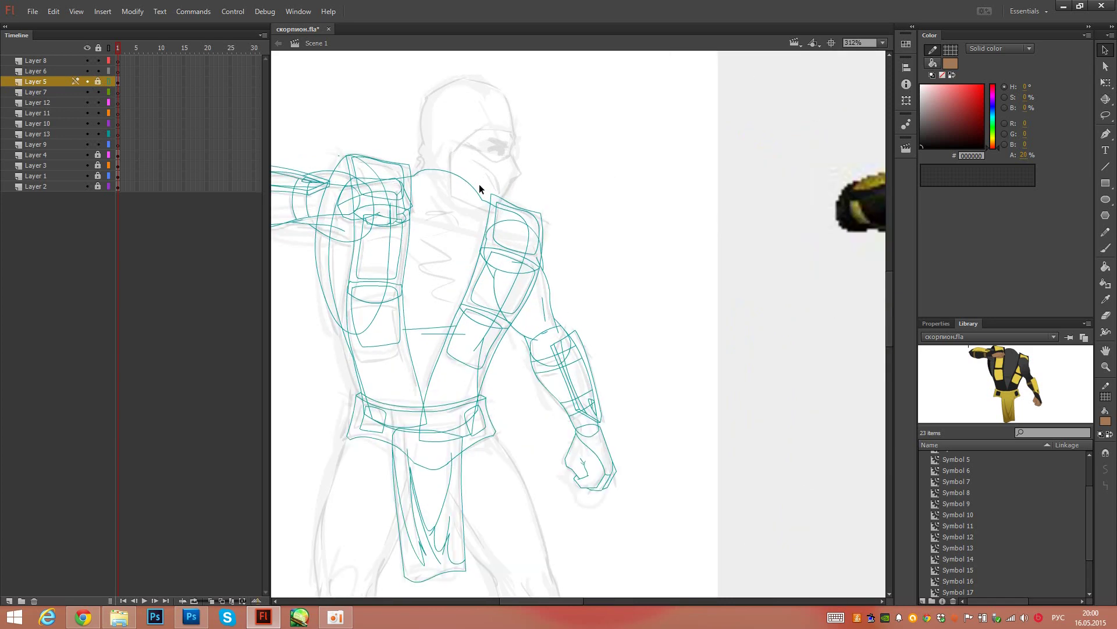
pyautogui.moveTo(477, 180); pyautogui.dragTo(556, 357)
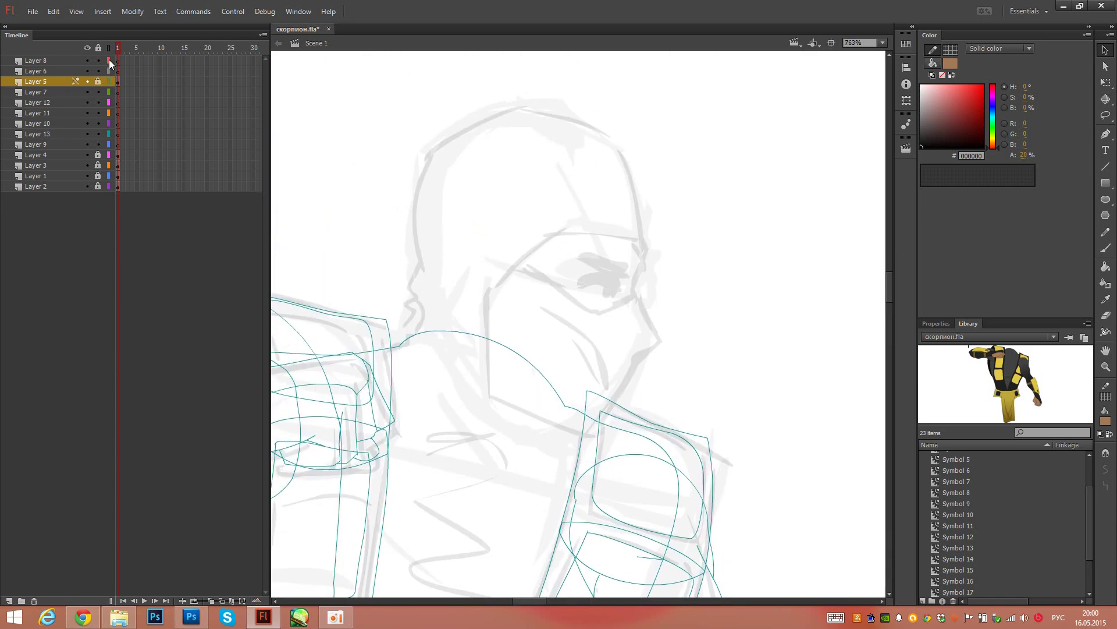
pyautogui.click(36, 71)
pyautogui.press('Delete')
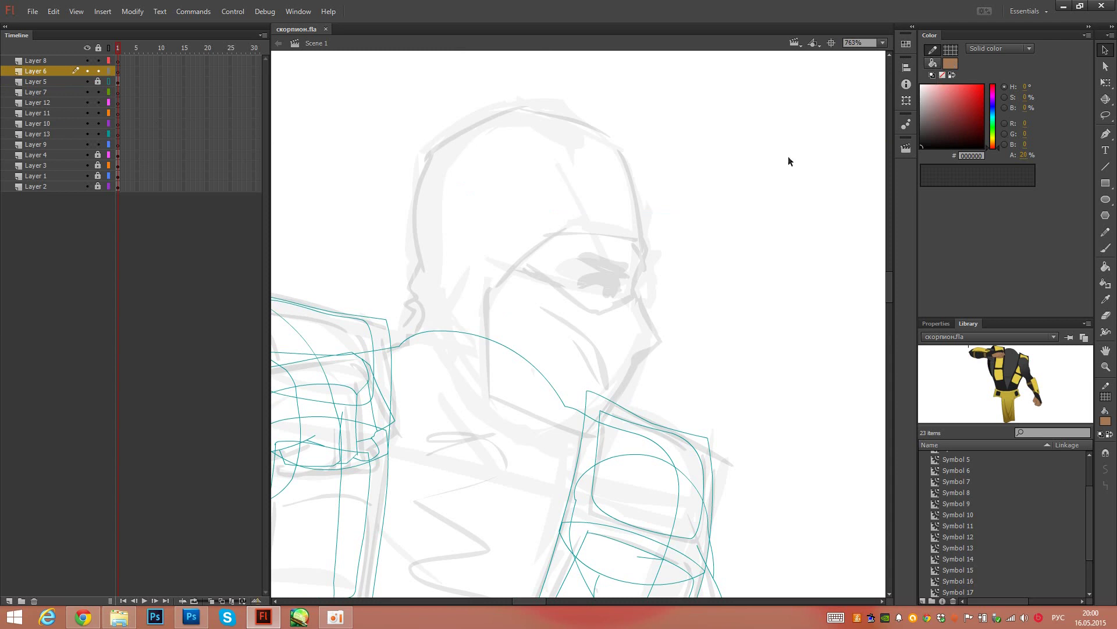
# Step: Draw the rounded outline of the hood's neck section on Layer 6 with the Pencil tool
pyautogui.press('y')
pyautogui.moveTo(407, 375)
pyautogui.mouseDown()
pyautogui.moveTo(425, 257)
pyautogui.moveTo(553, 242)
pyautogui.moveTo(607, 389)
pyautogui.moveTo(412, 352)
pyautogui.moveTo(471, 449)
pyautogui.moveTo(594, 417)
pyautogui.mouseUp()
pyautogui.hotkey('ctrl', 'z')
pyautogui.moveTo(405, 357)
pyautogui.mouseDown()
pyautogui.moveTo(464, 447)
pyautogui.moveTo(529, 455)
pyautogui.moveTo(615, 398)
pyautogui.mouseUp()
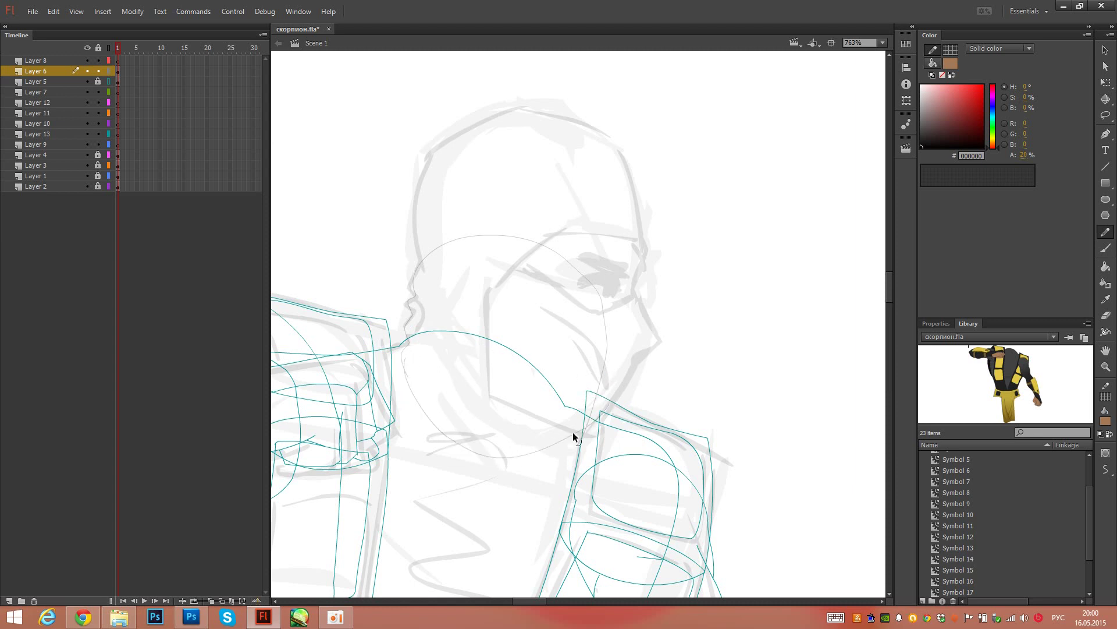
pyautogui.moveTo(573, 435); pyautogui.dragTo(568, 446)
# Step: Lock Layer 6 and trace the head's back, crown, forehead and face profile on Layer 8 with pencil lines
pyautogui.click(99, 71)
pyautogui.click(117, 62)
pyautogui.moveTo(438, 137); pyautogui.dragTo(441, 311)
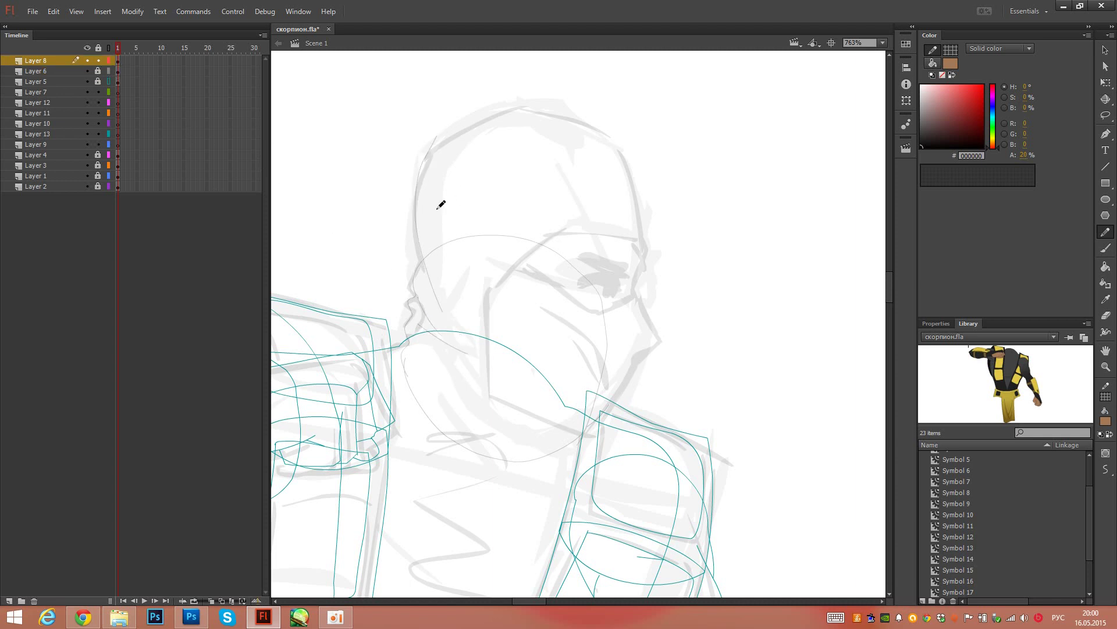
pyautogui.hotkey('ctrl', 'z')
pyautogui.moveTo(430, 132); pyautogui.dragTo(444, 314)
pyautogui.moveTo(403, 172); pyautogui.dragTo(581, 94)
pyautogui.moveTo(474, 107)
pyautogui.mouseDown()
pyautogui.moveTo(546, 114)
pyautogui.moveTo(651, 162)
pyautogui.mouseUp()
pyautogui.moveTo(616, 129)
pyautogui.mouseDown()
pyautogui.moveTo(648, 250)
pyautogui.moveTo(639, 277)
pyautogui.mouseUp()
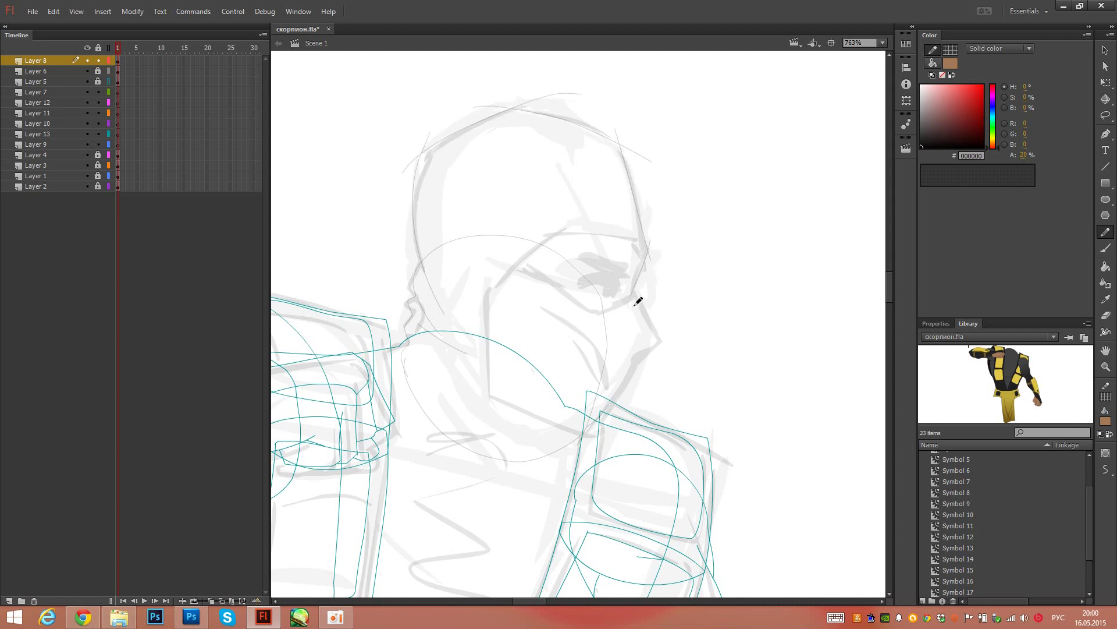
pyautogui.moveTo(652, 238)
pyautogui.mouseDown()
pyautogui.moveTo(632, 288)
pyautogui.moveTo(667, 343)
pyautogui.moveTo(643, 355)
pyautogui.moveTo(585, 439)
pyautogui.mouseUp()
# Step: Draw the side and lower edges of the face mask and the curved edges of the eye opening
pyautogui.moveTo(481, 297)
pyautogui.mouseDown()
pyautogui.moveTo(494, 413)
pyautogui.moveTo(556, 416)
pyautogui.moveTo(619, 442)
pyautogui.mouseUp()
pyautogui.moveTo(431, 271)
pyautogui.mouseDown()
pyautogui.moveTo(488, 304)
pyautogui.moveTo(519, 262)
pyautogui.moveTo(611, 212)
pyautogui.mouseUp()
pyautogui.hotkey('ctrl', 'z')
pyautogui.moveTo(486, 305)
pyautogui.mouseDown()
pyautogui.moveTo(543, 247)
pyautogui.moveTo(599, 217)
pyautogui.mouseUp()
pyautogui.moveTo(538, 237)
pyautogui.mouseDown()
pyautogui.moveTo(628, 232)
pyautogui.moveTo(675, 264)
pyautogui.mouseUp()
pyautogui.moveTo(503, 261)
pyautogui.mouseDown()
pyautogui.moveTo(563, 276)
pyautogui.moveTo(566, 298)
pyautogui.moveTo(603, 309)
pyautogui.moveTo(670, 277)
pyautogui.mouseUp()
# Step: Draw the fold lines on the mask's cheek and sketch the eye inside the opening
pyautogui.moveTo(530, 294)
pyautogui.mouseDown()
pyautogui.moveTo(587, 337)
pyautogui.moveTo(610, 375)
pyautogui.moveTo(593, 394)
pyautogui.mouseUp()
pyautogui.moveTo(606, 334)
pyautogui.mouseDown()
pyautogui.moveTo(576, 340)
pyautogui.moveTo(559, 379)
pyautogui.mouseUp()
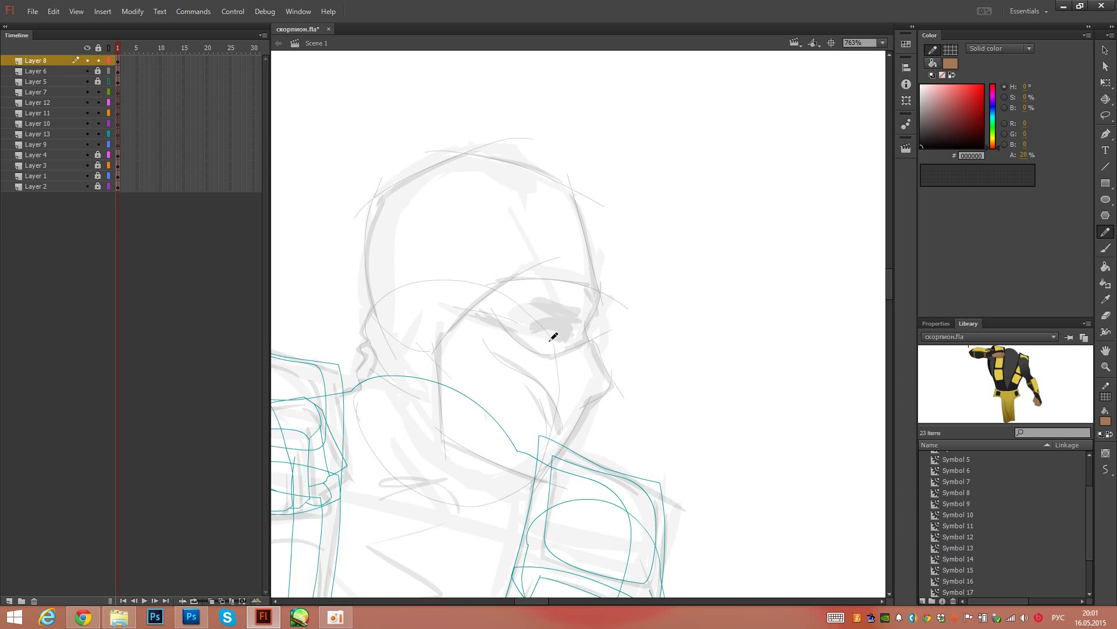
pyautogui.moveTo(527, 321)
pyautogui.mouseDown()
pyautogui.moveTo(576, 320)
pyautogui.moveTo(564, 311)
pyautogui.moveTo(548, 314)
pyautogui.moveTo(586, 334)
pyautogui.moveTo(573, 320)
pyautogui.moveTo(566, 343)
pyautogui.moveTo(550, 341)
pyautogui.moveTo(525, 321)
pyautogui.moveTo(573, 344)
pyautogui.moveTo(578, 329)
pyautogui.moveTo(555, 343)
pyautogui.moveTo(570, 326)
pyautogui.moveTo(543, 297)
pyautogui.moveTo(567, 297)
pyautogui.mouseUp()
pyautogui.hotkey('ctrl', 'z')
pyautogui.hotkey('ctrl', 'z')
pyautogui.moveTo(527, 300); pyautogui.dragTo(573, 319)
pyautogui.hotkey('ctrl', 'z')
pyautogui.moveTo(664, 372); pyautogui.dragTo(708, 329)
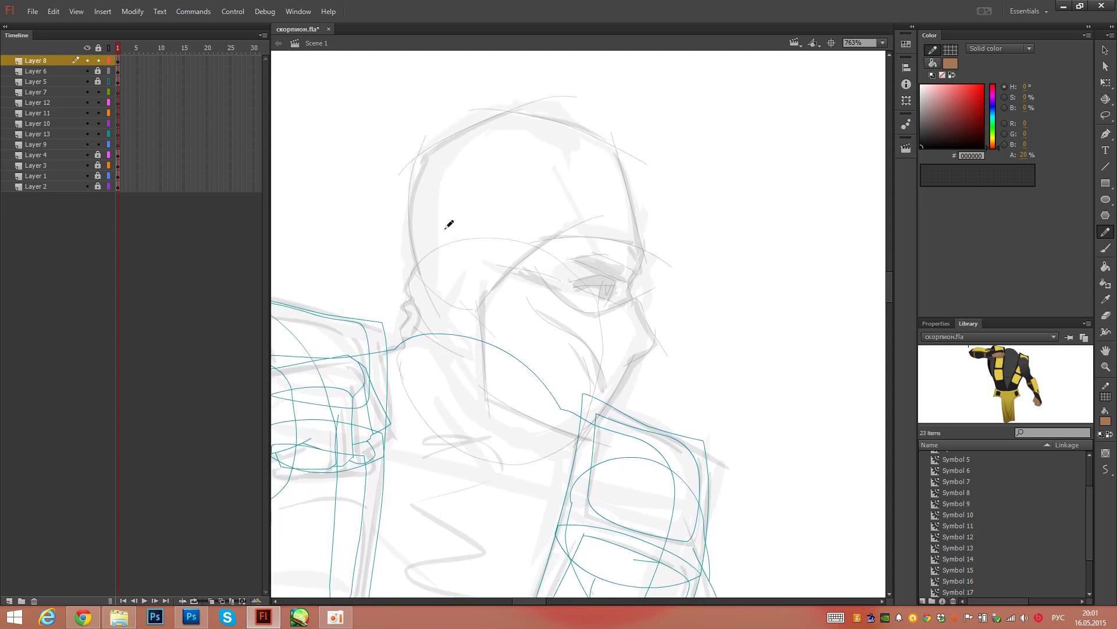
# Step: Show Layer 5 in full colour, unlock Layer 6 and switch the fill to a linear gradient
pyautogui.click(108, 81)
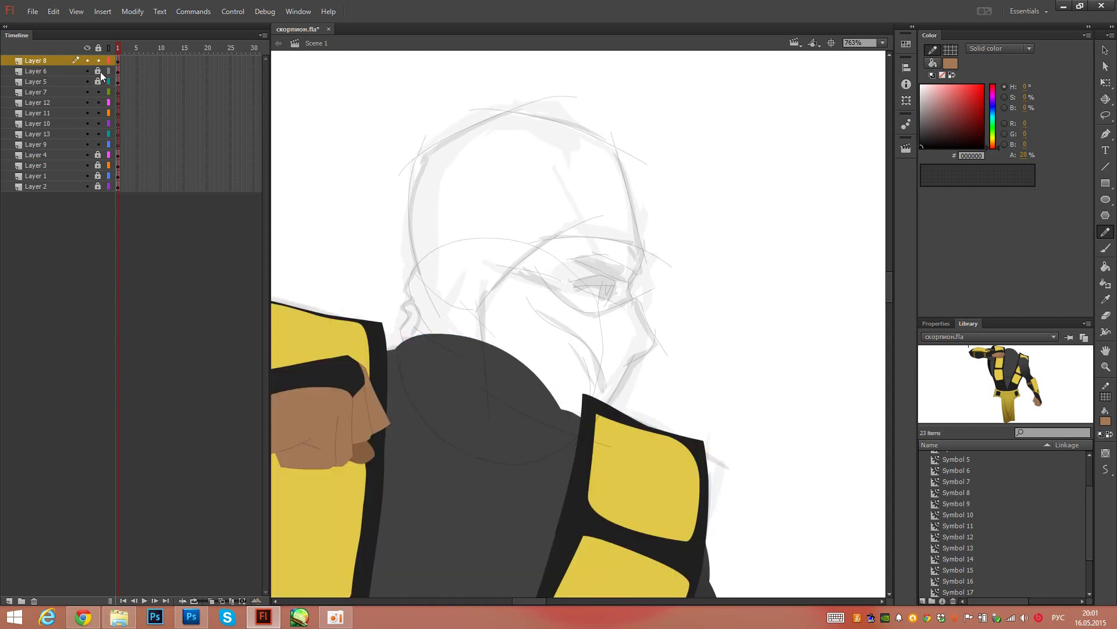
pyautogui.press('v')
pyautogui.click(933, 63)
pyautogui.click(1029, 48)
pyautogui.click(1013, 87)
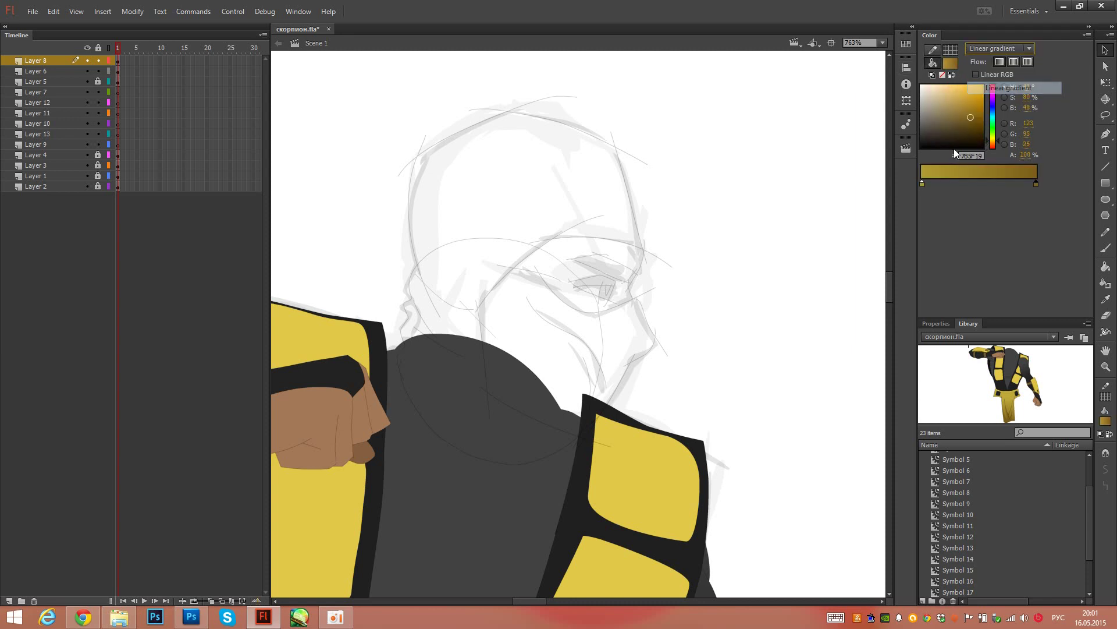
# Step: Set the gradient's first stop to the vest's dark grey #414141 and its last stop to #2C2C2C
pyautogui.click(921, 183)
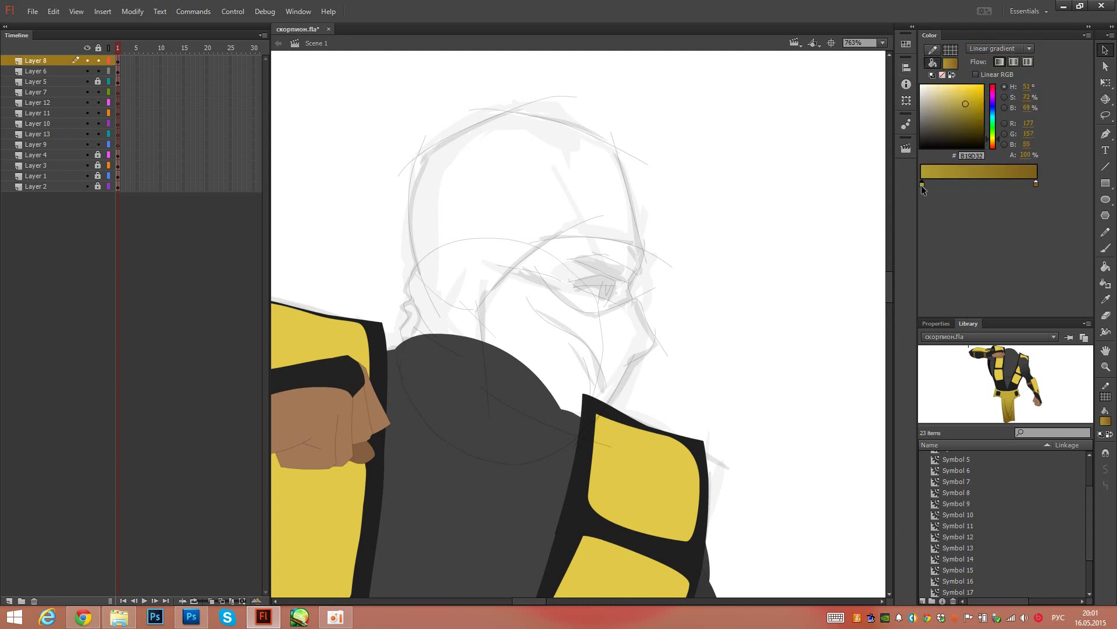
pyautogui.doubleClick(921, 185)
pyautogui.click(550, 491)
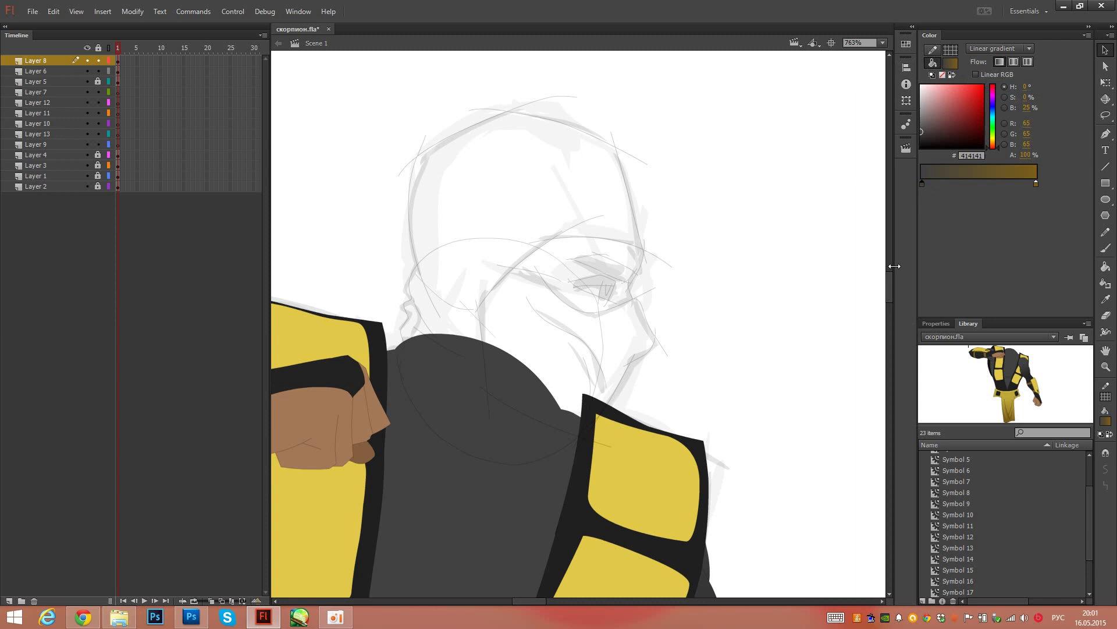
pyautogui.doubleClick(1036, 183)
pyautogui.click(556, 490)
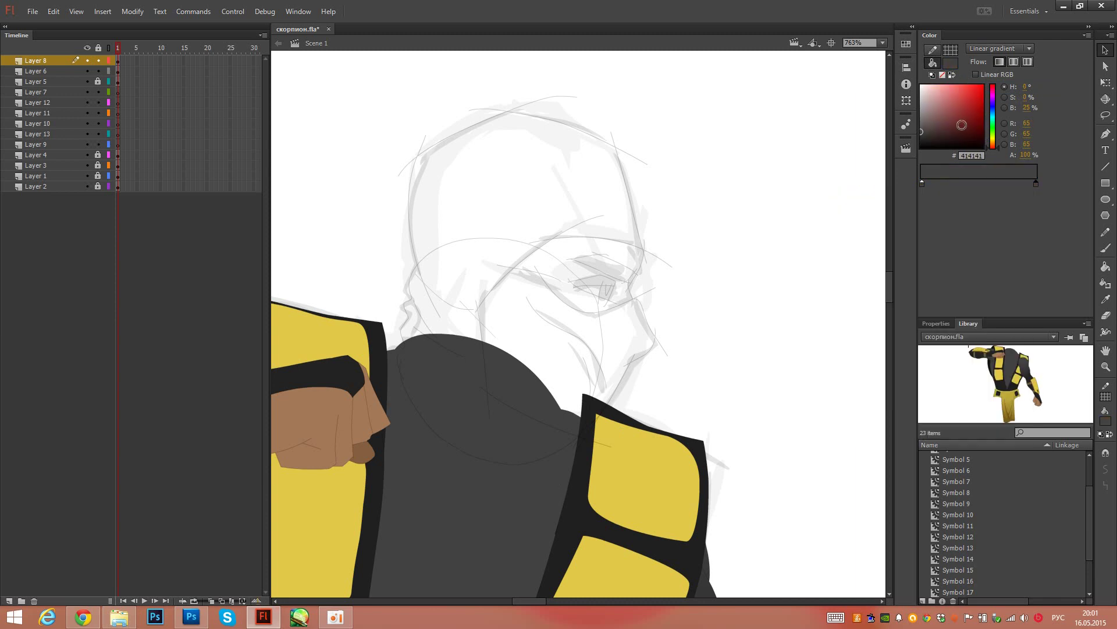
pyautogui.moveTo(962, 125); pyautogui.dragTo(915, 141)
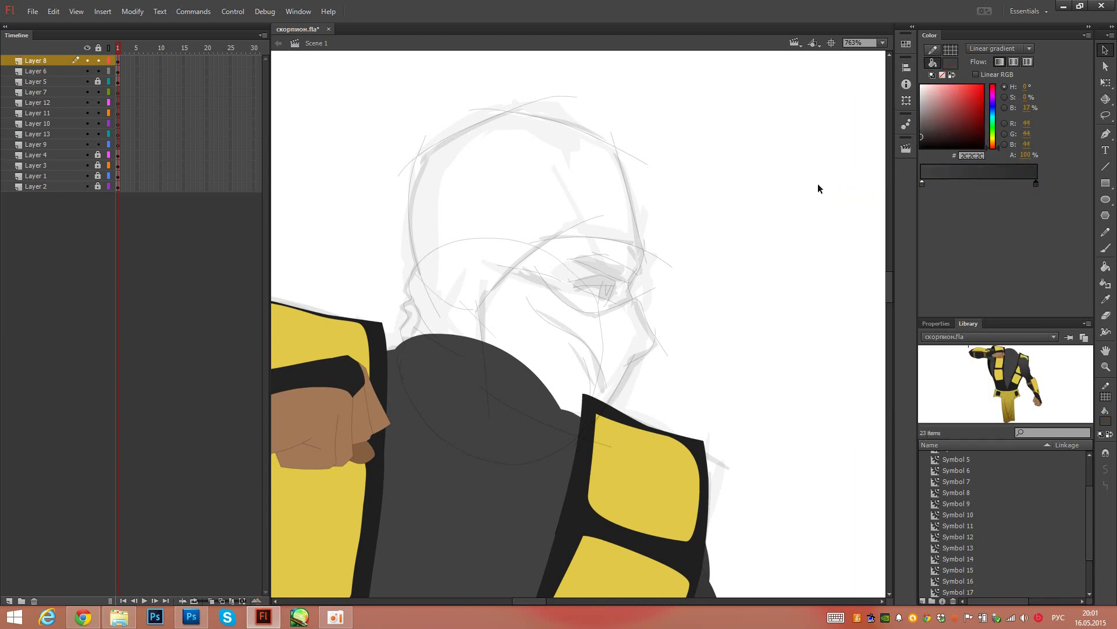
# Step: Fill the hood's neck section with the dark grey gradient and delete its lower outline
pyautogui.press('k')
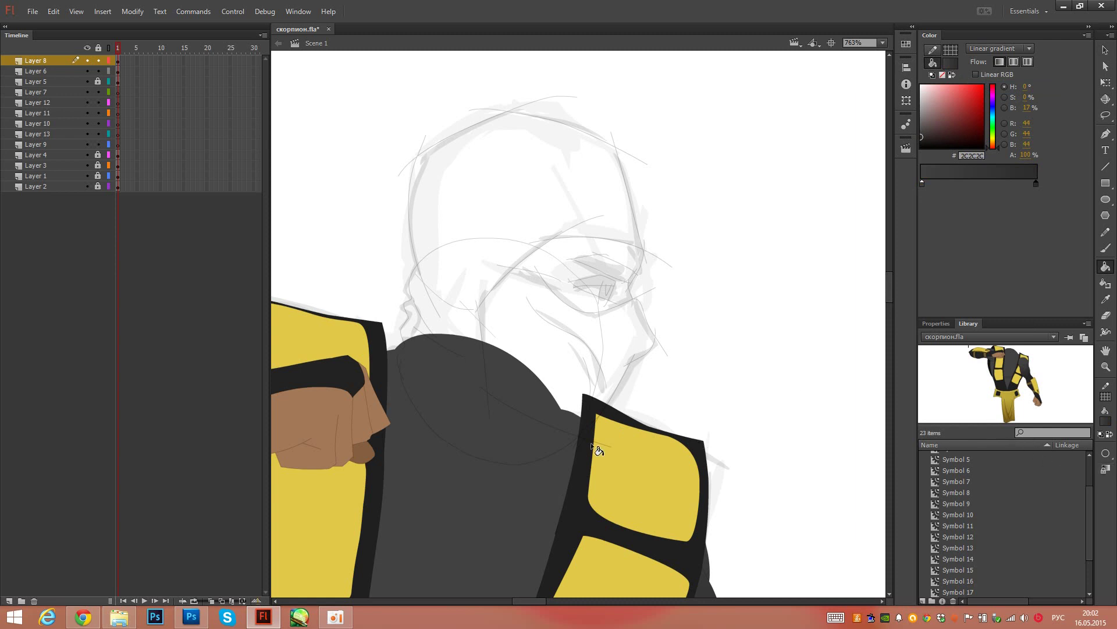
pyautogui.click(474, 418)
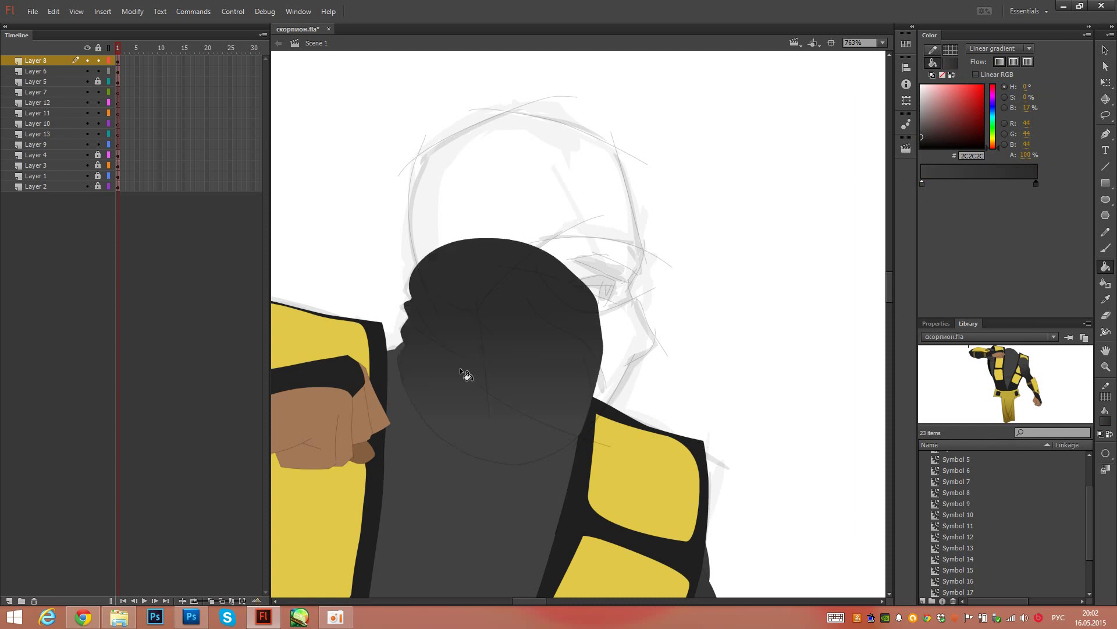
pyautogui.keyDown('ctrl'); pyautogui.click(485, 461); pyautogui.keyUp('ctrl')
pyautogui.press('Delete')
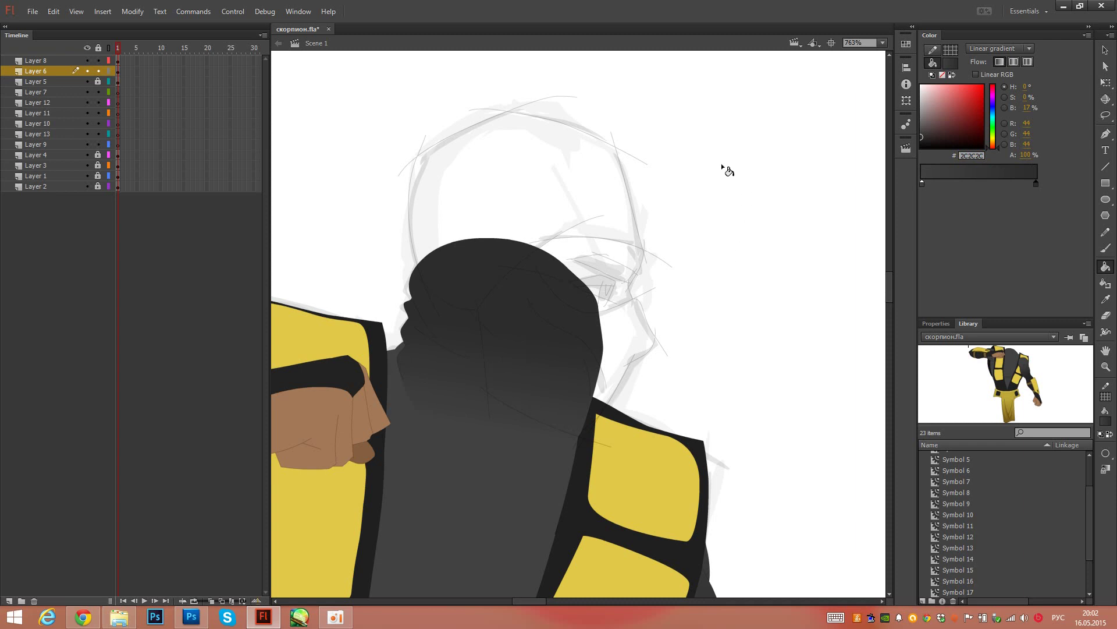
# Step: Switch the fill to a solid colour and set it to #2C2C2C
pyautogui.press('v')
pyautogui.press('i')
pyautogui.click(780, 144)
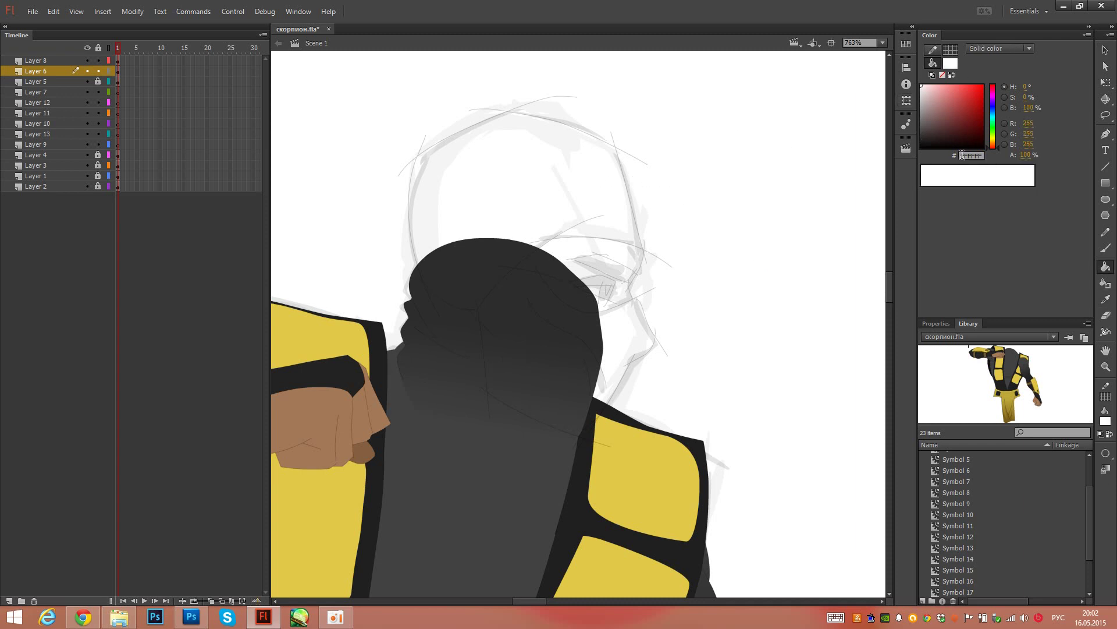
pyautogui.moveTo(962, 155); pyautogui.dragTo(1000, 156)
pyautogui.write('2C2C2C')
pyautogui.press('Return')
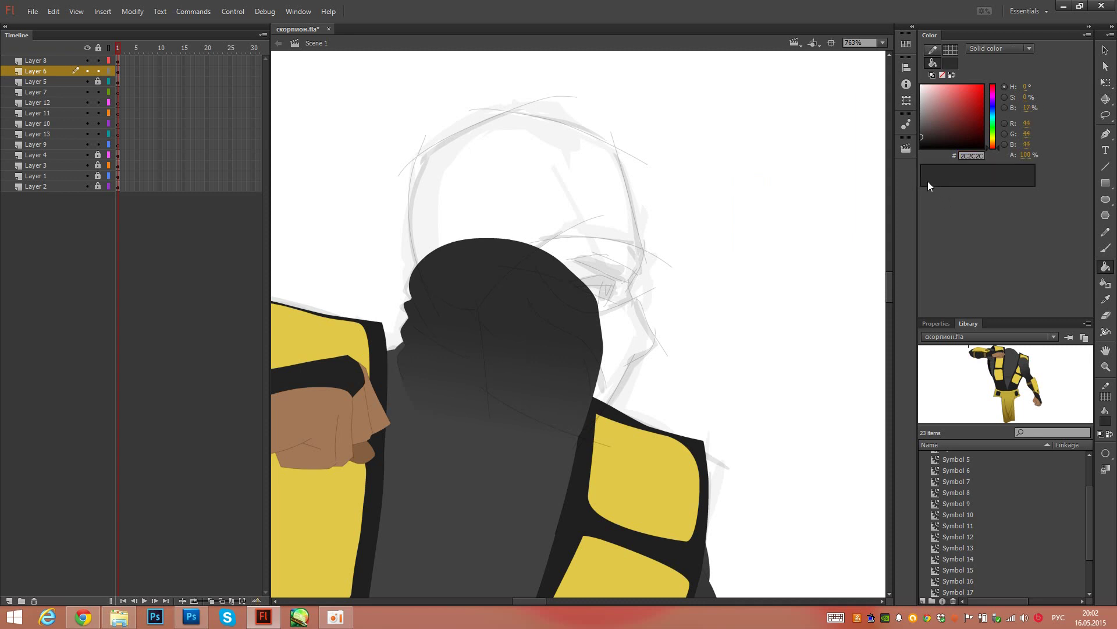
# Step: Fill the hood's upper part with dark grey #2C2C2C and the exposed face with the hand's skin tone #A3795B
pyautogui.click(600, 195)
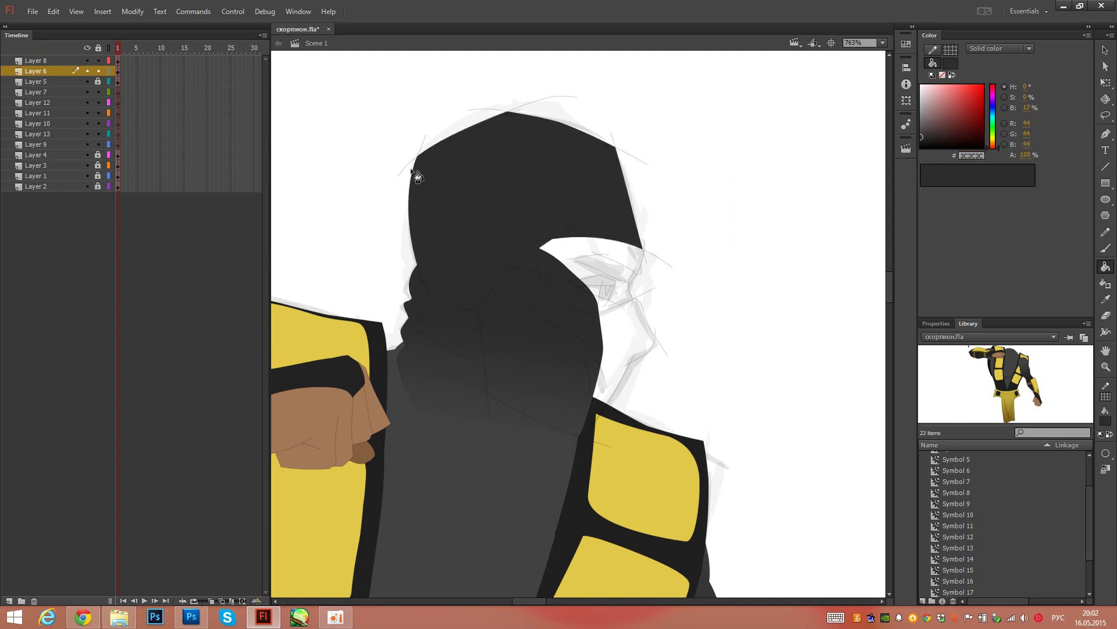
pyautogui.press('i')
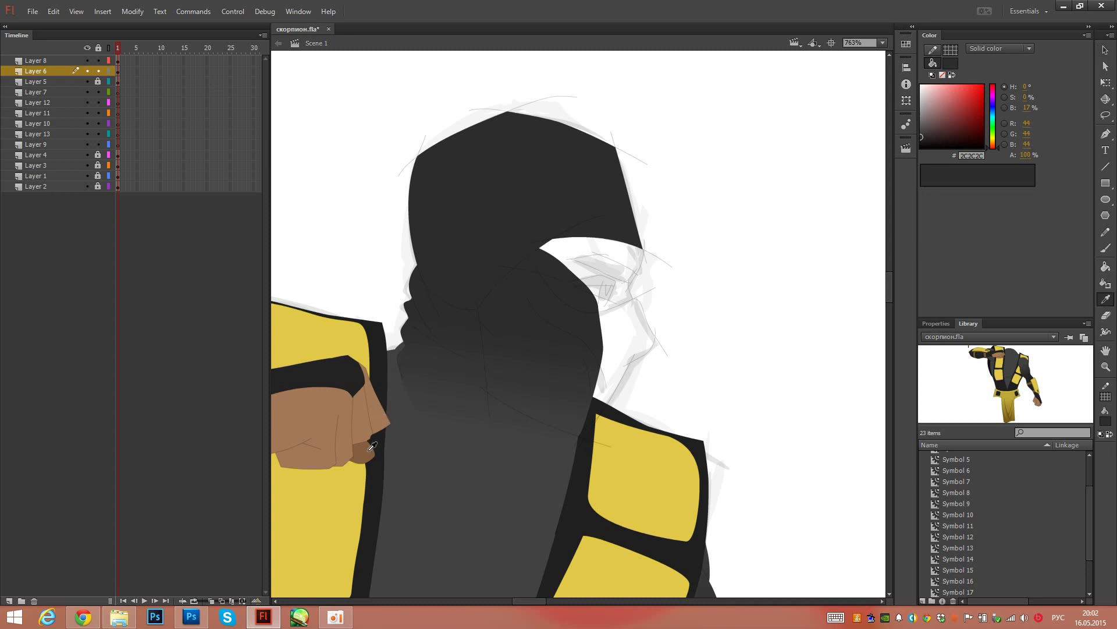
pyautogui.click(383, 409)
pyautogui.click(608, 251)
pyautogui.press('i')
pyautogui.click(381, 398)
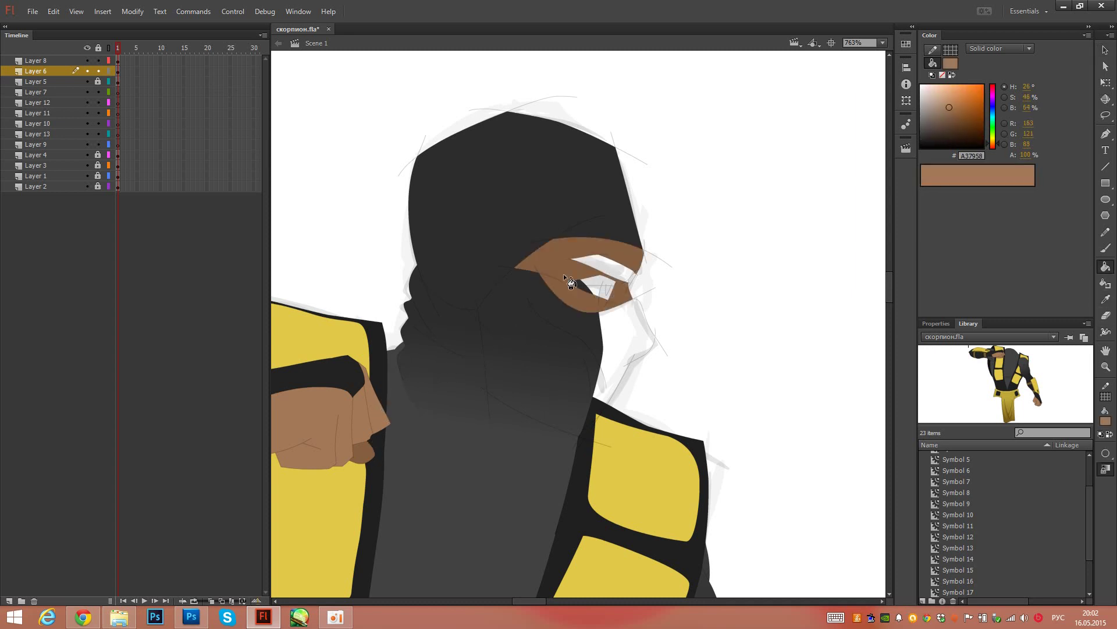
pyautogui.click(614, 255)
# Step: Fill the eyebrow with dark brown #5D4532 and pick up the face's skin tone again
pyautogui.moveTo(950, 108); pyautogui.dragTo(950, 124)
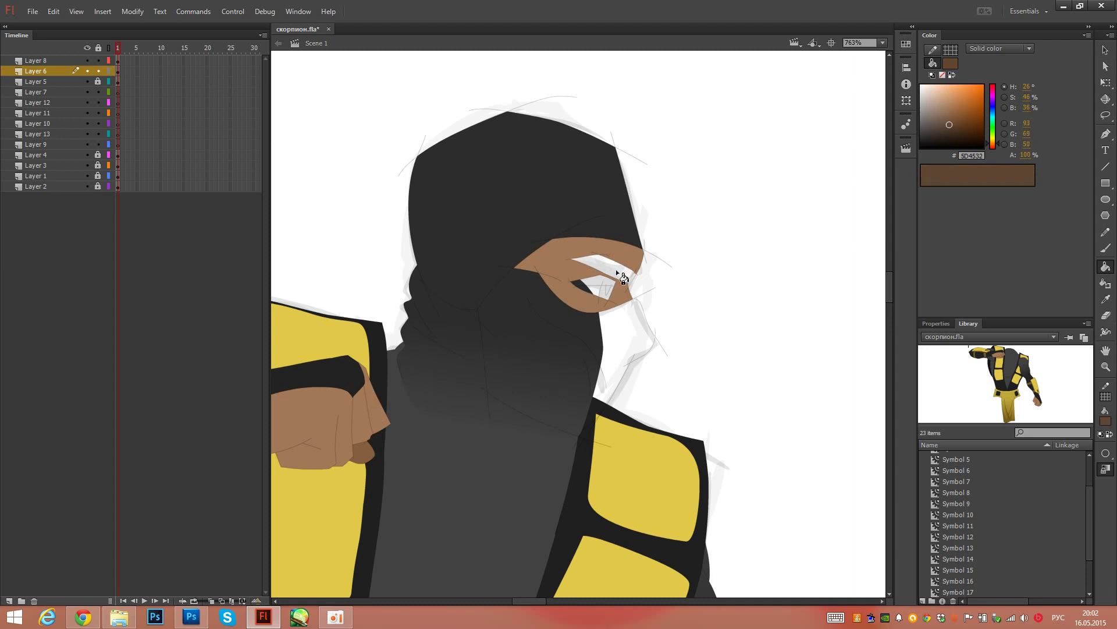
pyautogui.press('i')
pyautogui.click(631, 279)
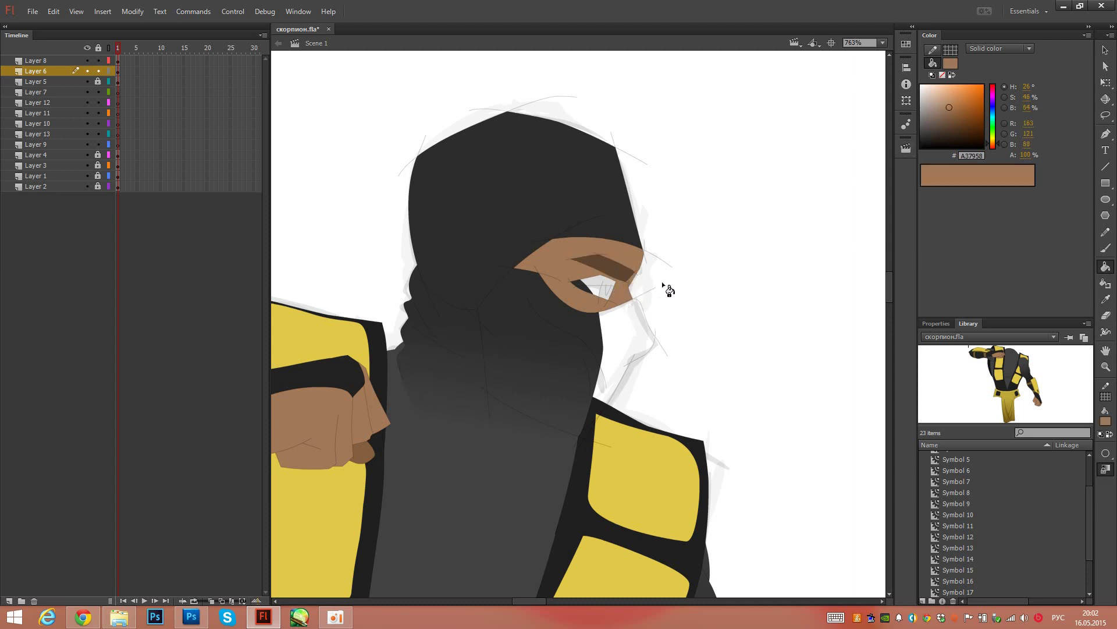
# Step: Check the reference photo, then fill the face mask with the vest's yellow #E1C948
pyautogui.moveTo(800, 369)
pyautogui.mouseDown()
pyautogui.moveTo(482, 274)
pyautogui.moveTo(359, 374)
pyautogui.moveTo(411, 405)
pyautogui.mouseUp()
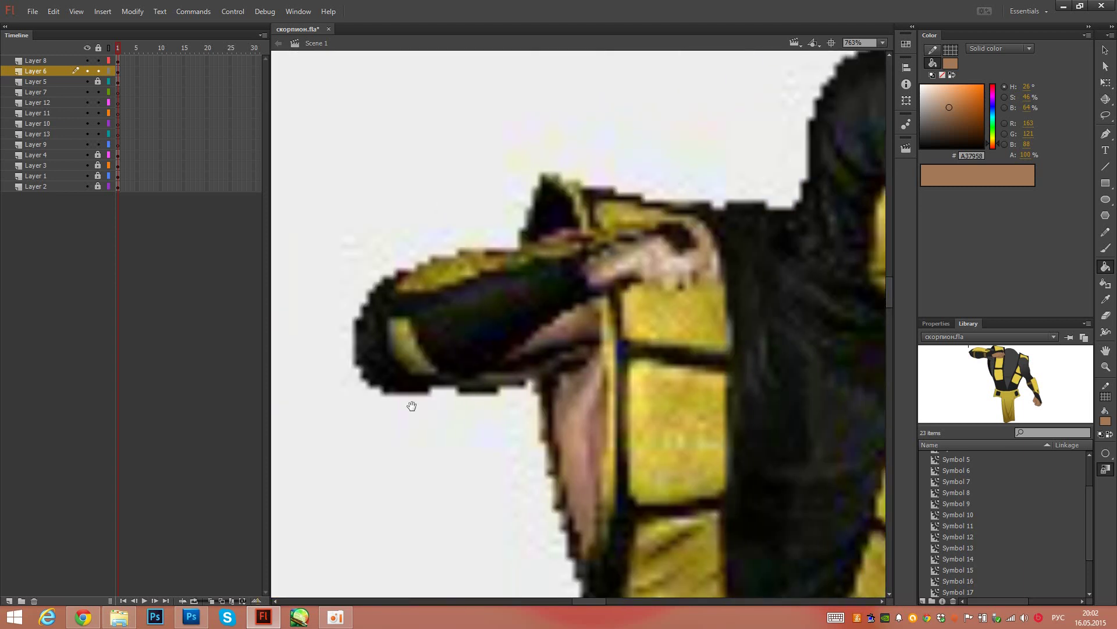
pyautogui.moveTo(637, 353)
pyautogui.mouseDown()
pyautogui.moveTo(399, 411)
pyautogui.moveTo(766, 371)
pyautogui.mouseUp()
pyautogui.moveTo(512, 385); pyautogui.dragTo(840, 392)
pyautogui.moveTo(367, 343); pyautogui.dragTo(783, 321)
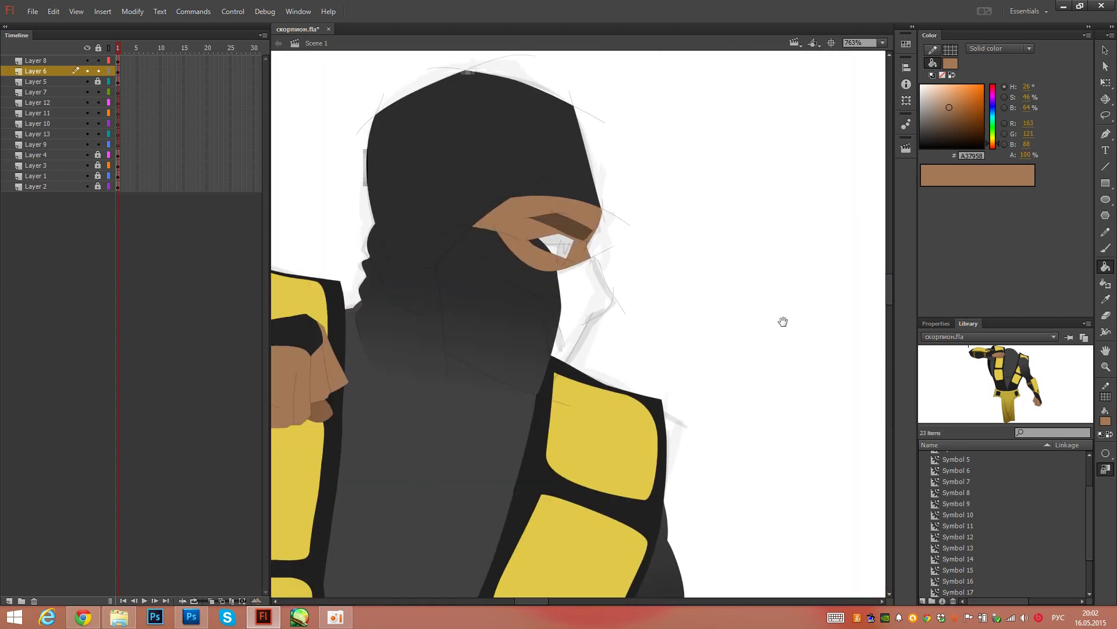
pyautogui.moveTo(302, 342); pyautogui.dragTo(430, 370)
pyautogui.press('i')
pyautogui.click(430, 323)
pyautogui.click(712, 330)
pyautogui.moveTo(696, 373)
pyautogui.mouseDown()
pyautogui.moveTo(667, 377)
pyautogui.moveTo(687, 358)
pyautogui.mouseUp()
# Step: Convert the neck section artwork on Layer 6 into a symbol
pyautogui.click(118, 71)
pyautogui.press('q')
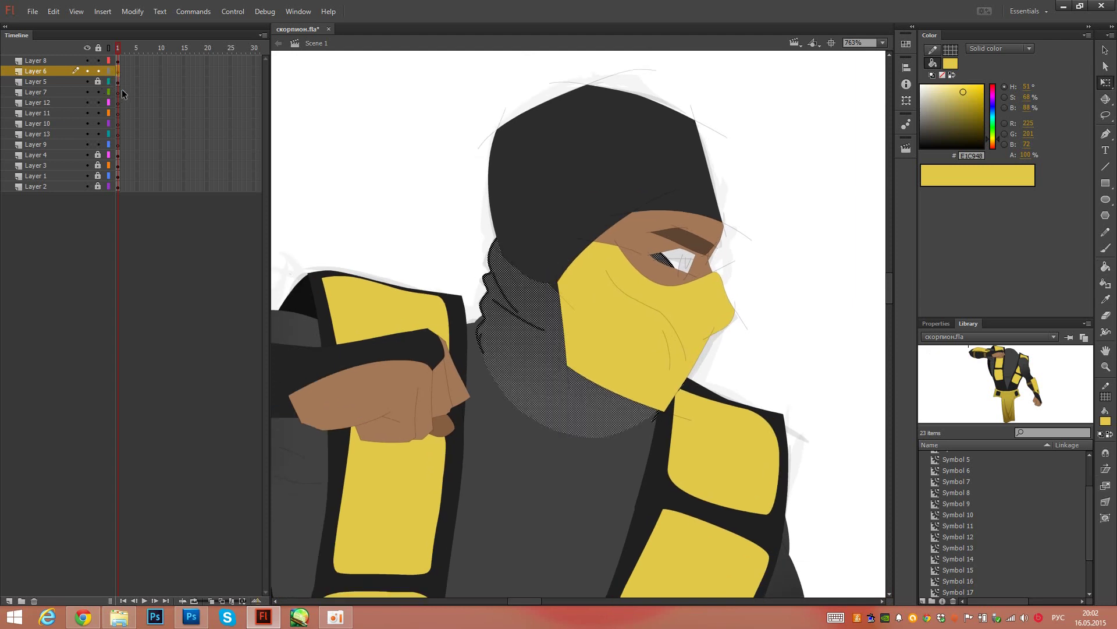
pyautogui.press('F8')
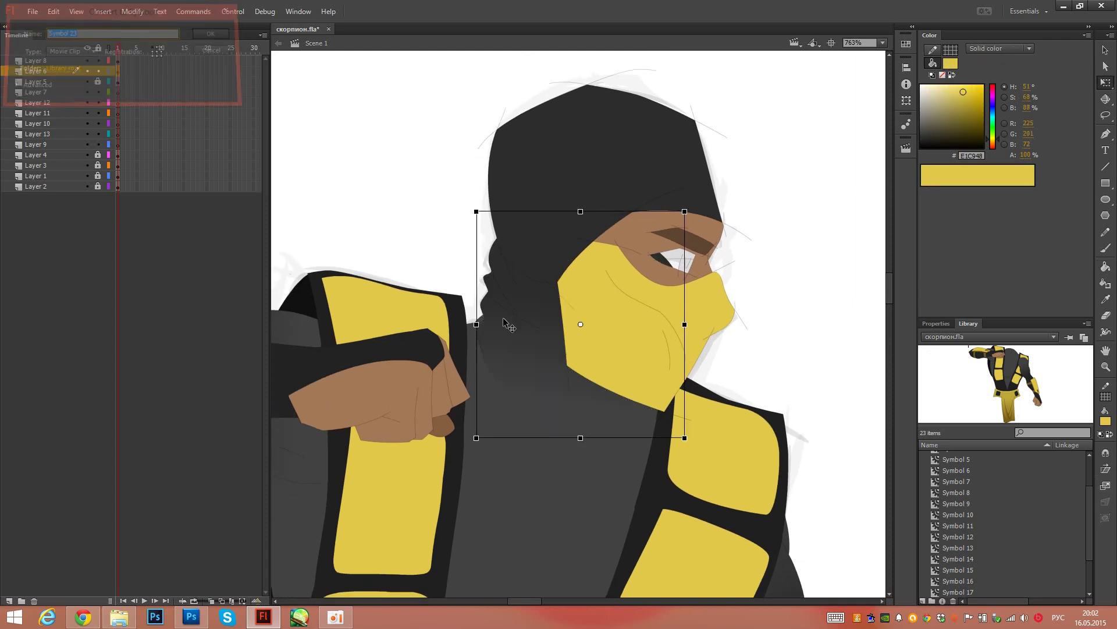
pyautogui.press('Return')
# Step: Delete the stray line at the neck section's lower edge inside its symbol and return to the main scene
pyautogui.doubleClick(524, 388)
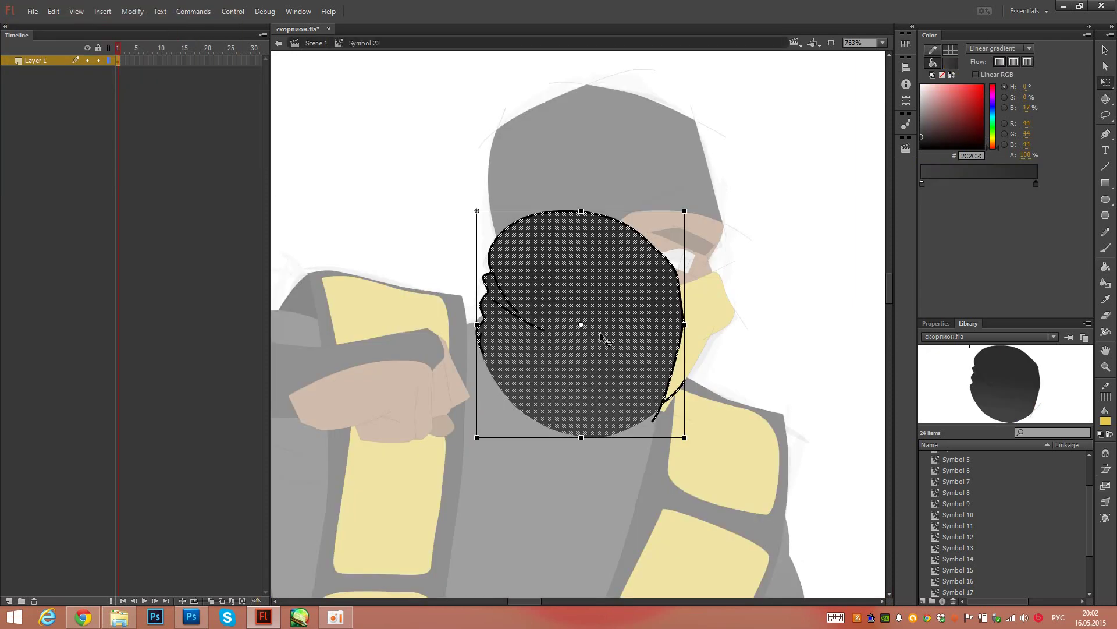
pyautogui.click(673, 393)
pyautogui.press('Delete')
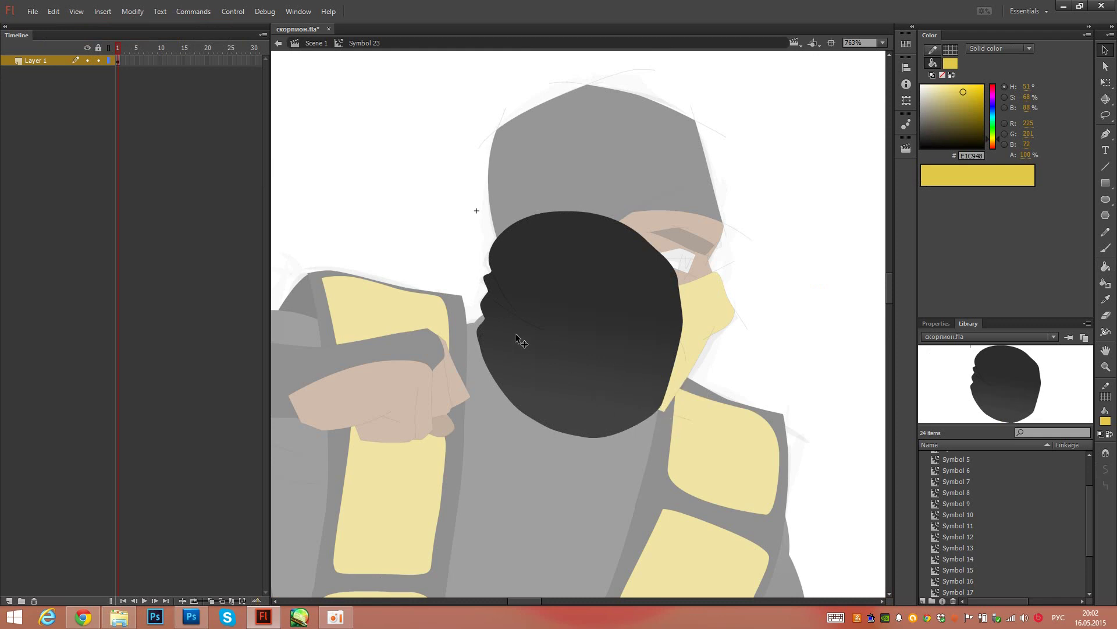
pyautogui.moveTo(445, 192); pyautogui.dragTo(757, 475)
pyautogui.press('q')
pyautogui.click(753, 384)
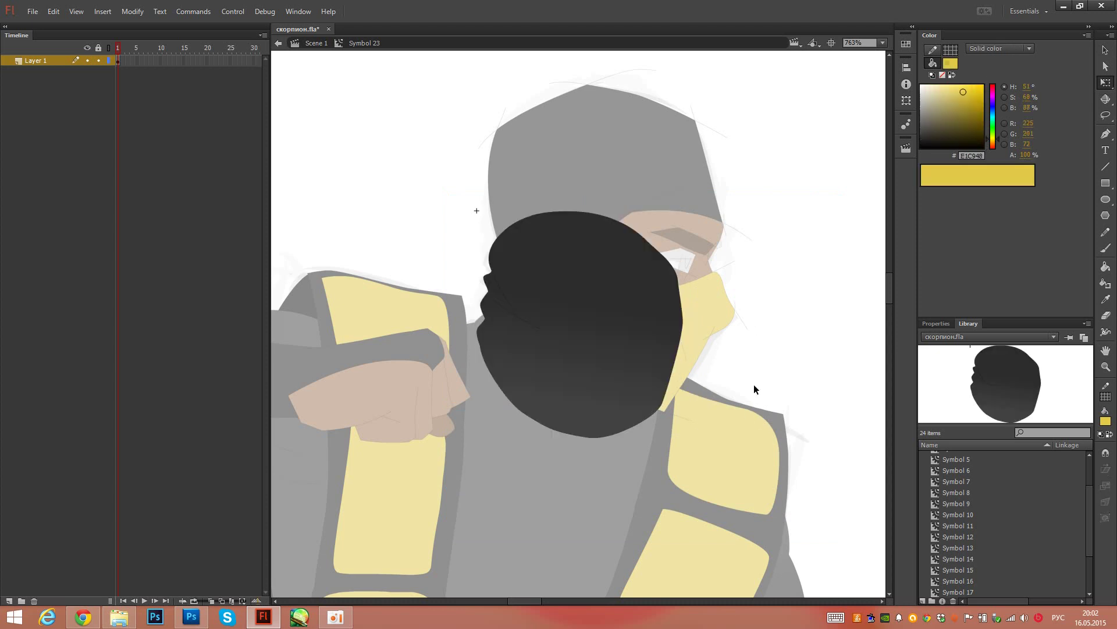
pyautogui.doubleClick(739, 362)
# Step: Convert the hooded head artwork on Layer 8 into a symbol
pyautogui.click(120, 71)
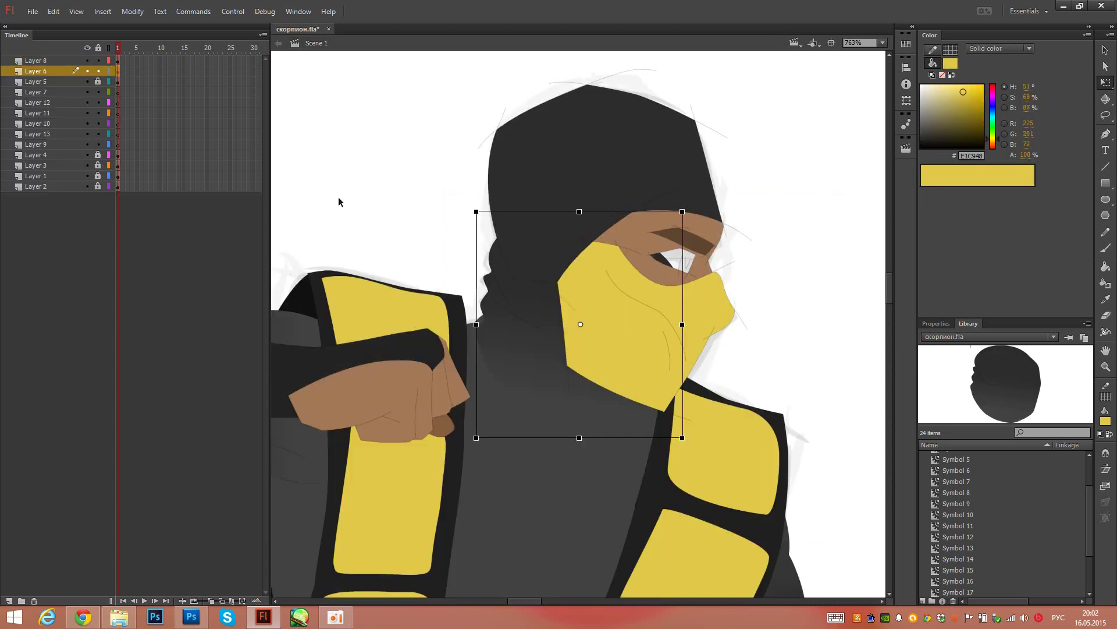
pyautogui.click(119, 61)
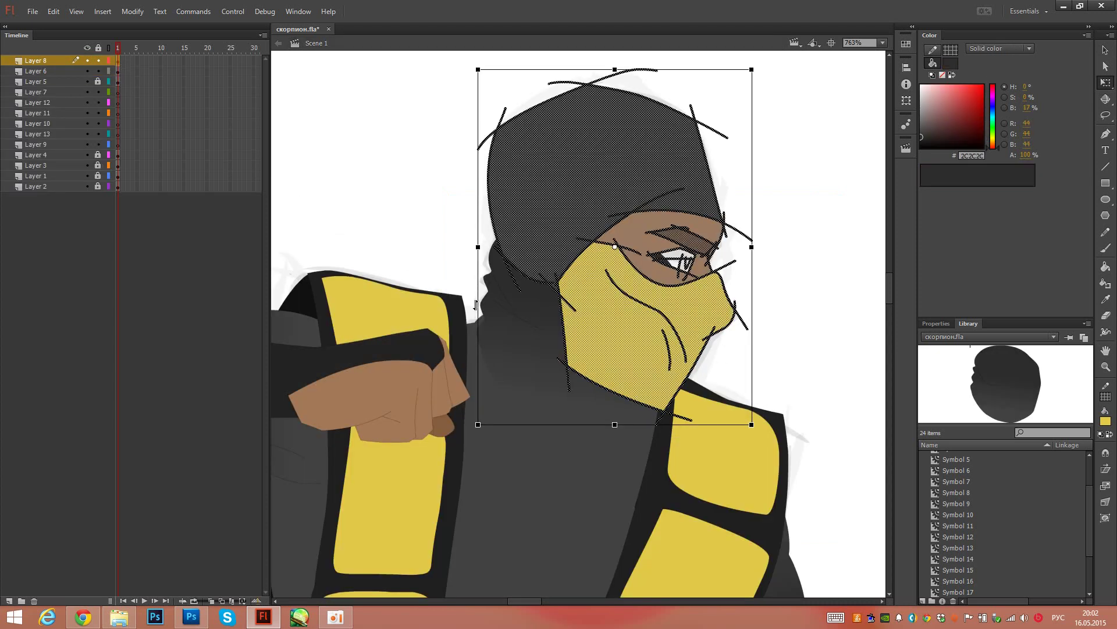
pyautogui.press('F8')
pyautogui.press('Return')
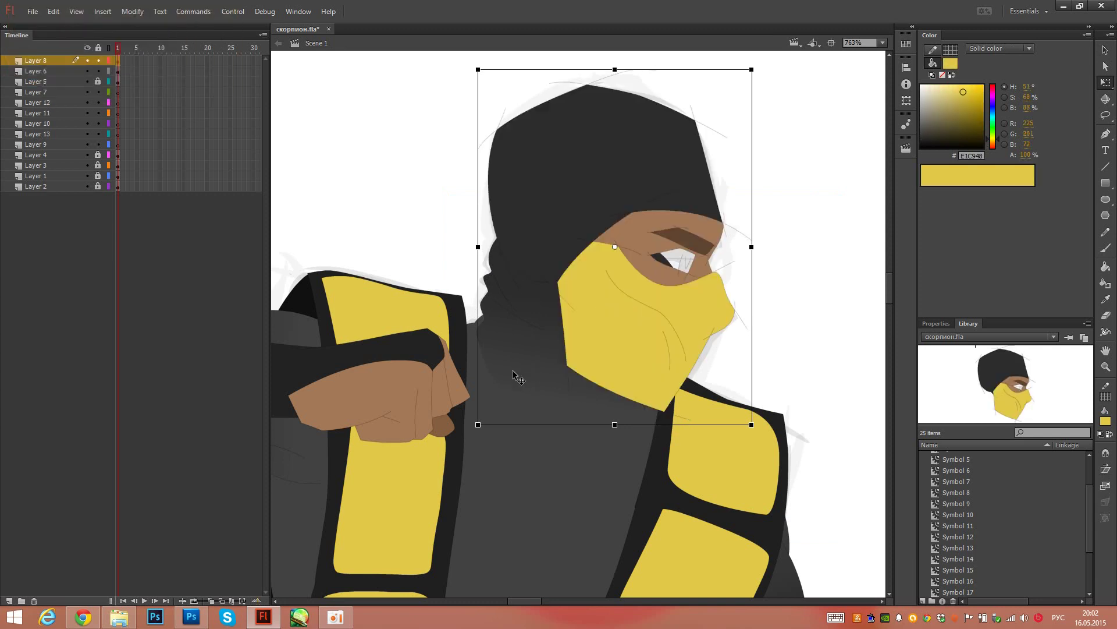
# Step: Inside the head symbol, delete the overshooting line ends around the hood's crown, back and forehead
pyautogui.click(579, 328)
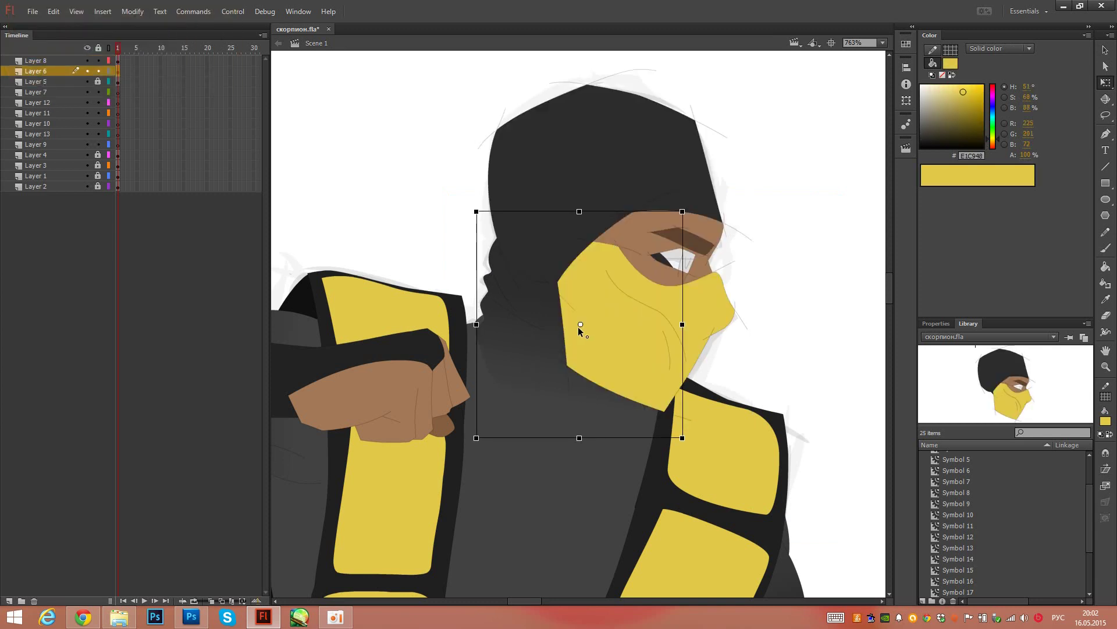
pyautogui.click(618, 353)
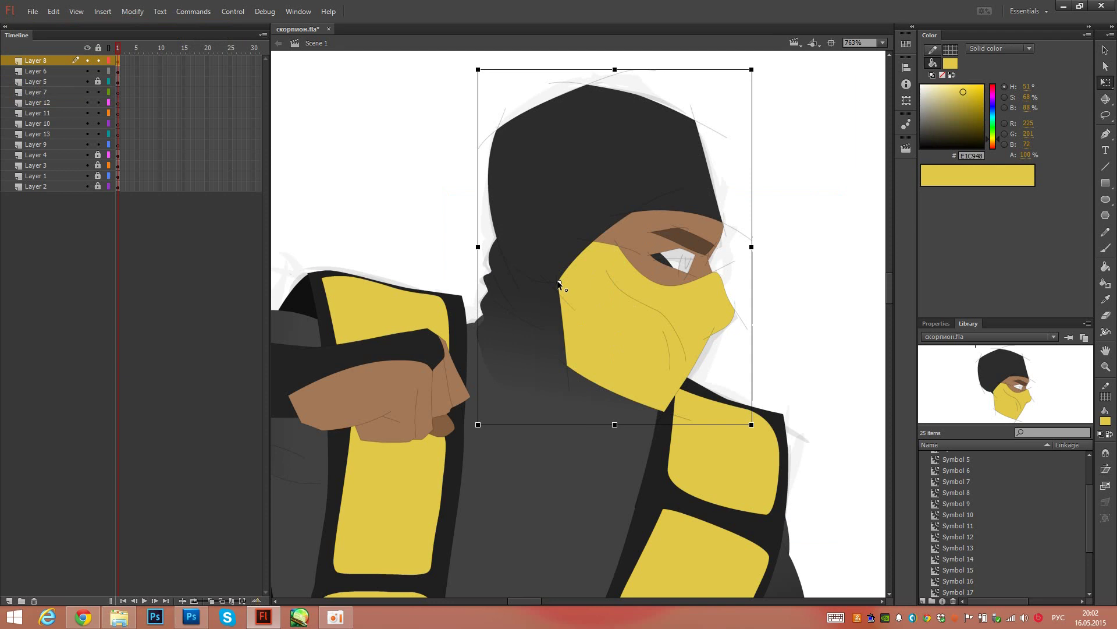
pyautogui.doubleClick(596, 287)
pyautogui.click(640, 201)
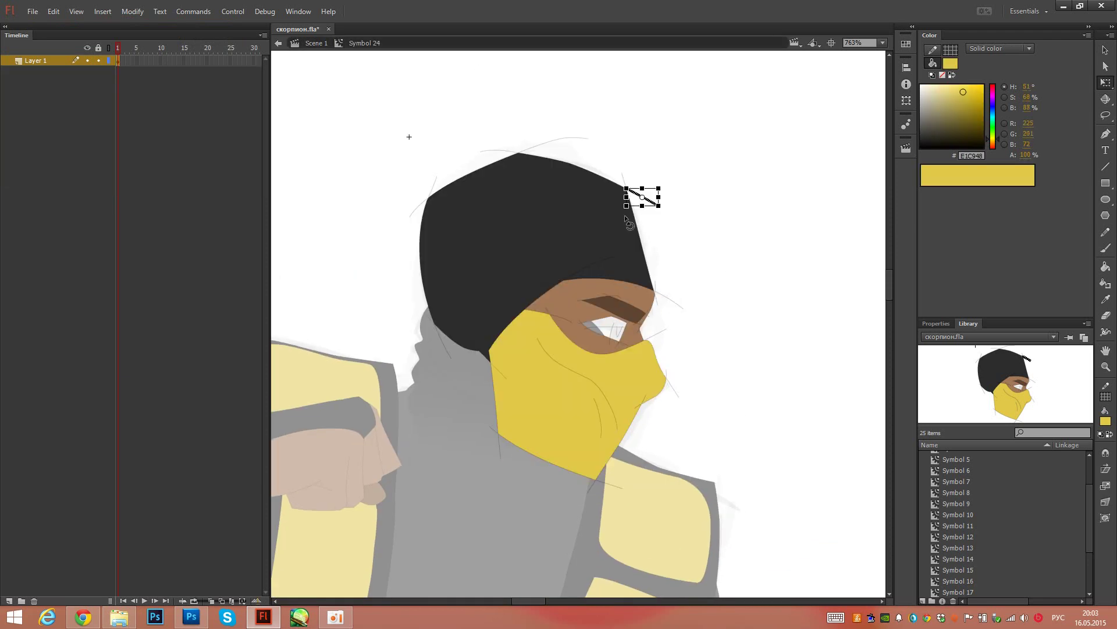
pyautogui.press('Delete')
pyautogui.click(624, 177)
pyautogui.press('Delete')
pyautogui.click(539, 148)
pyautogui.press('Delete')
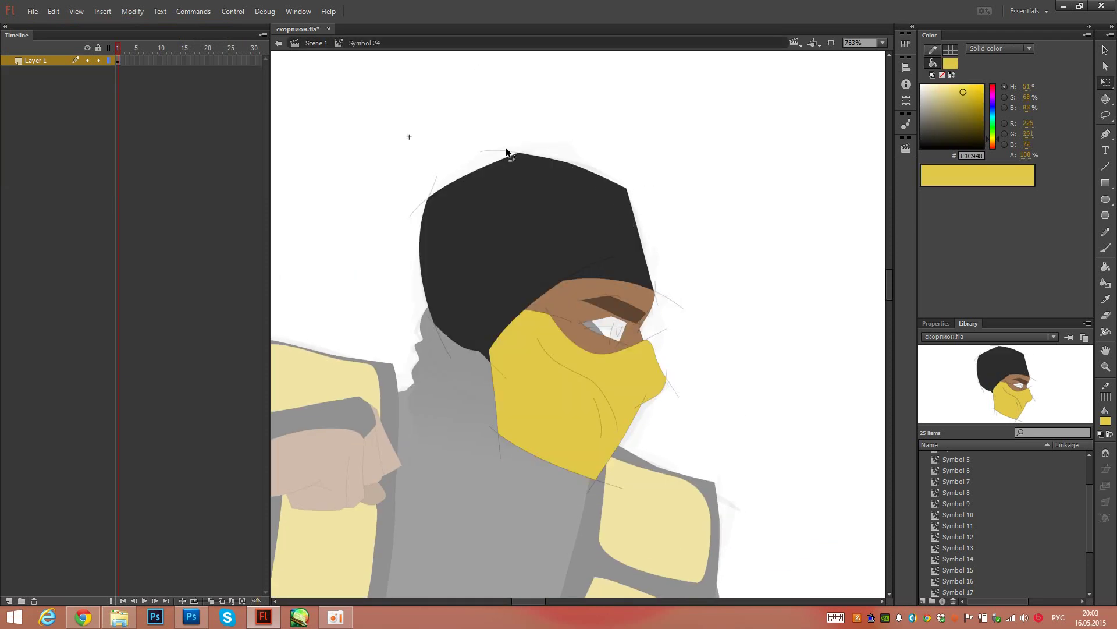
pyautogui.click(505, 150)
pyautogui.press('Delete')
pyautogui.click(417, 205)
pyautogui.press('Delete')
pyautogui.click(656, 294)
pyautogui.press('Delete')
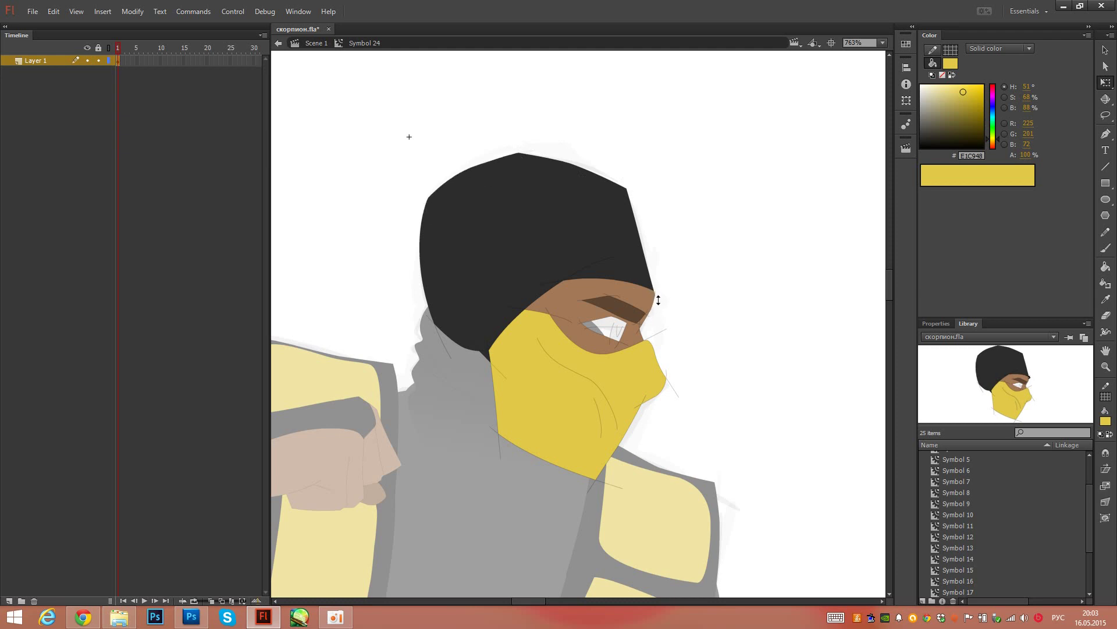
# Step: Delete the stray line ends around the hood's face opening, the back of the neck and the mask's edges
pyautogui.click(596, 261)
pyautogui.press('Delete')
pyautogui.click(560, 316)
pyautogui.press('Delete')
pyautogui.click(431, 319)
pyautogui.press('Delete')
pyautogui.click(494, 434)
pyautogui.press('Delete')
pyautogui.click(591, 484)
pyautogui.press('Delete')
pyautogui.press('Delete')
pyautogui.click(665, 372)
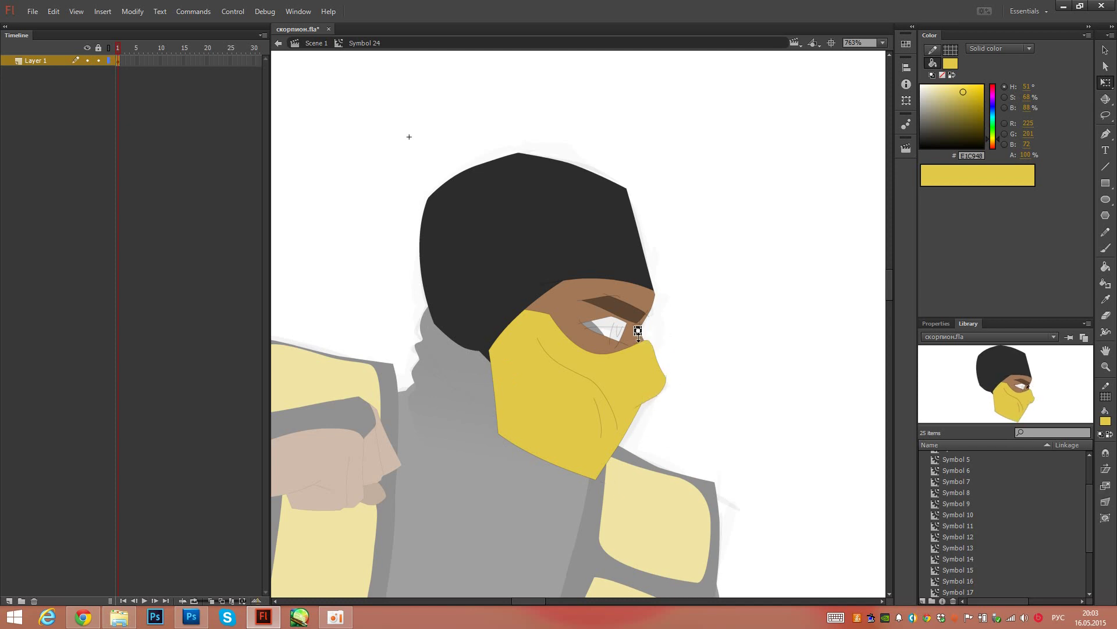
pyautogui.press('Delete')
# Step: Fill the upper eyelid with a darker brown and the white of the eye with grey #A8A5A2
pyautogui.press('o')
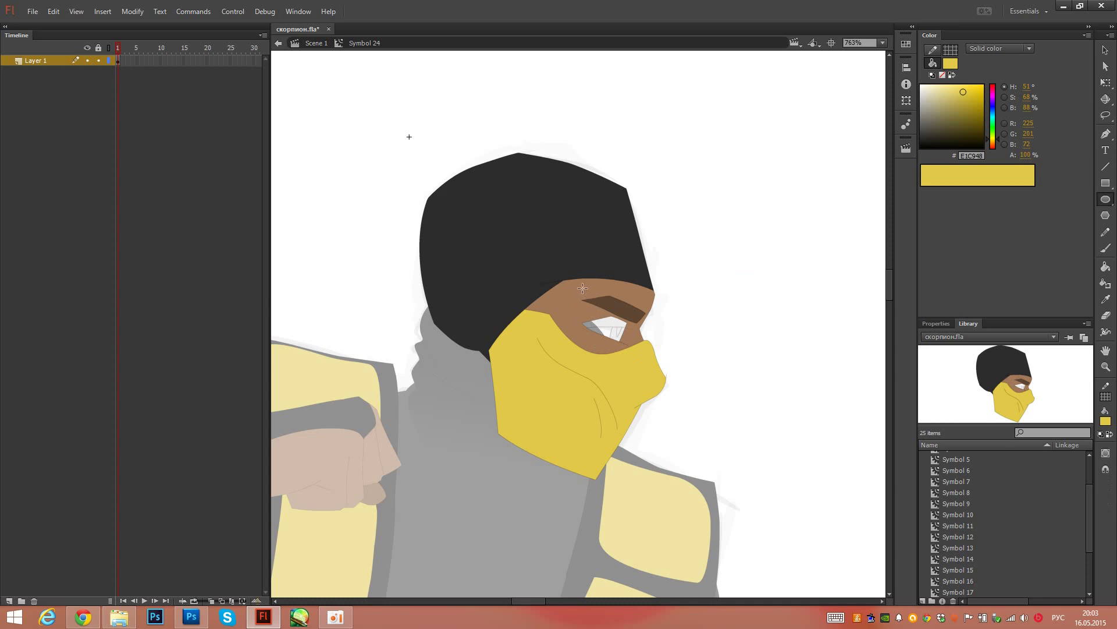
pyautogui.press('i')
pyautogui.click(582, 287)
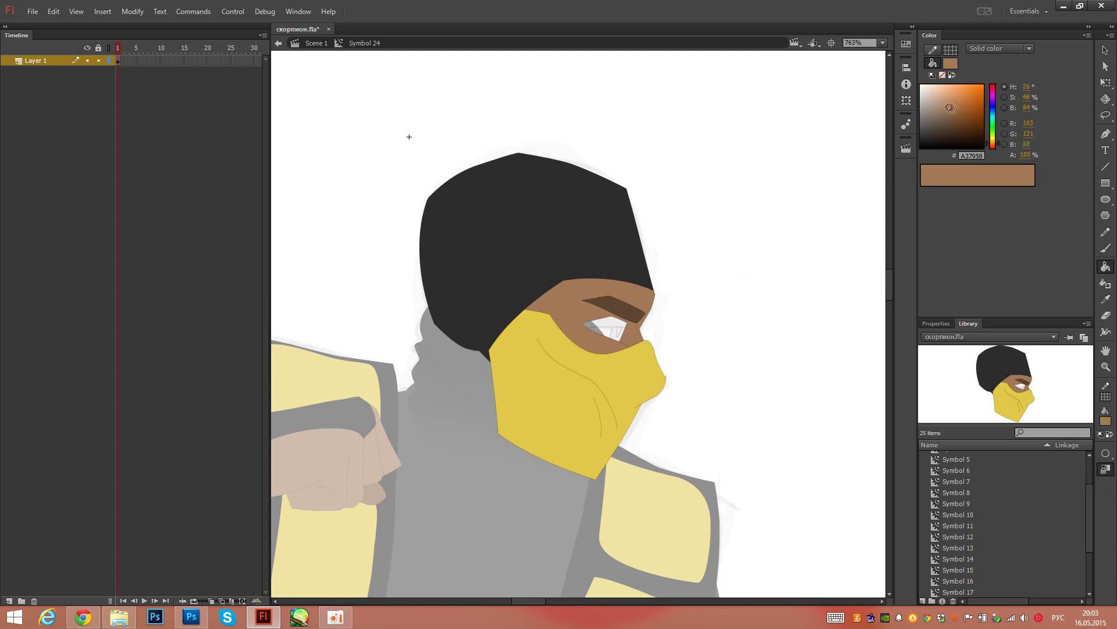
pyautogui.click(618, 324)
pyautogui.moveTo(927, 89); pyautogui.dragTo(922, 106)
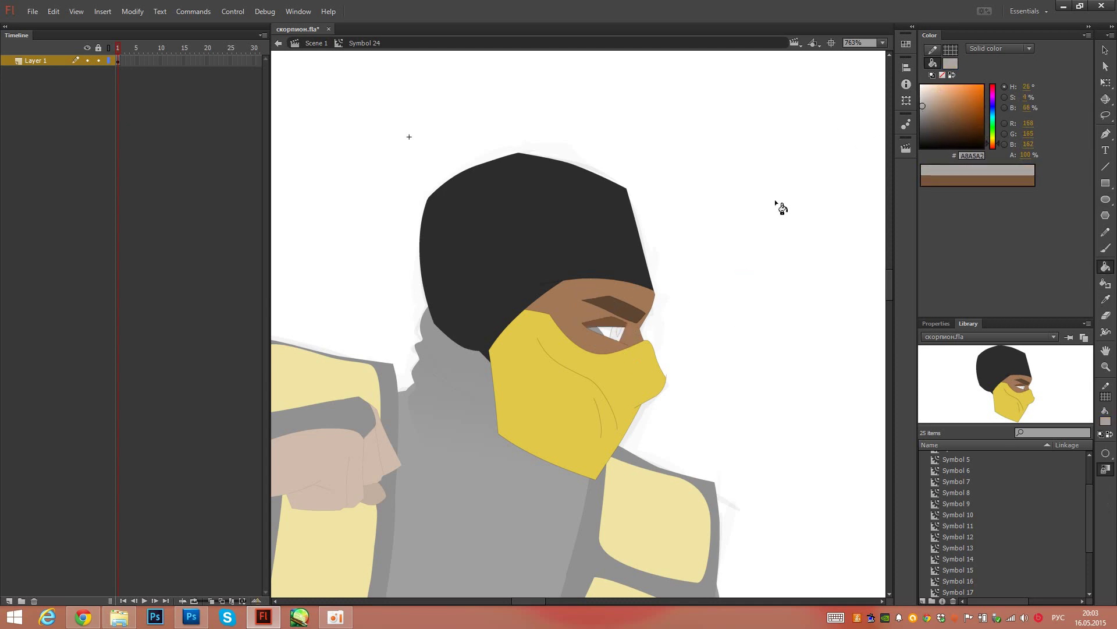
# Step: Fill the iris with reddish brown #623824 and the pupil with dark brown #381F14, and save the file
pyautogui.click(963, 105)
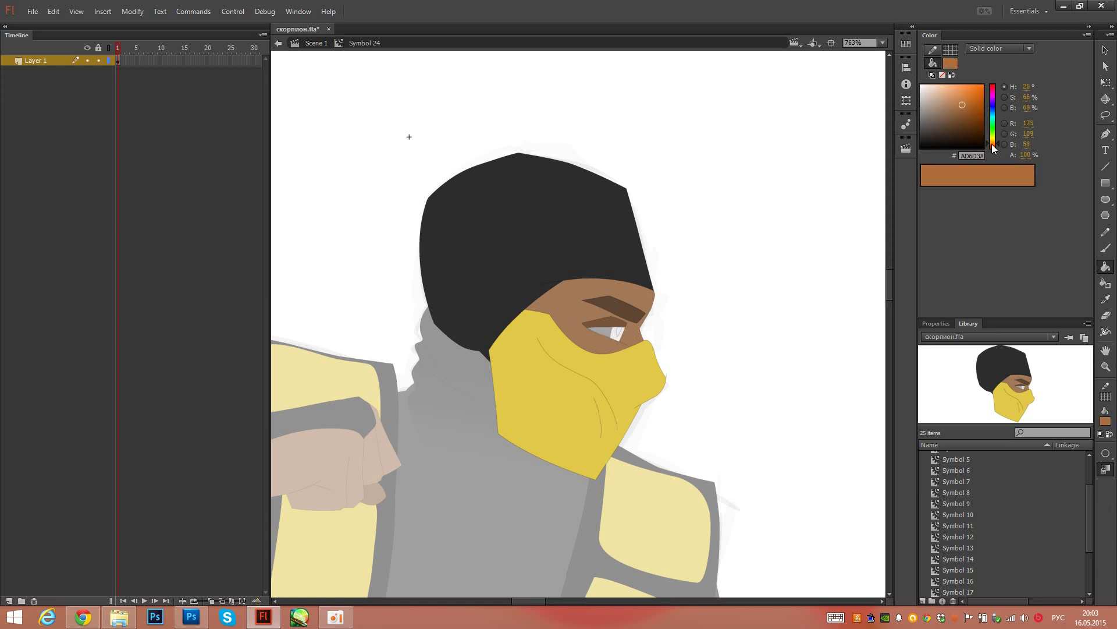
pyautogui.click(993, 146)
pyautogui.click(961, 124)
pyautogui.click(617, 336)
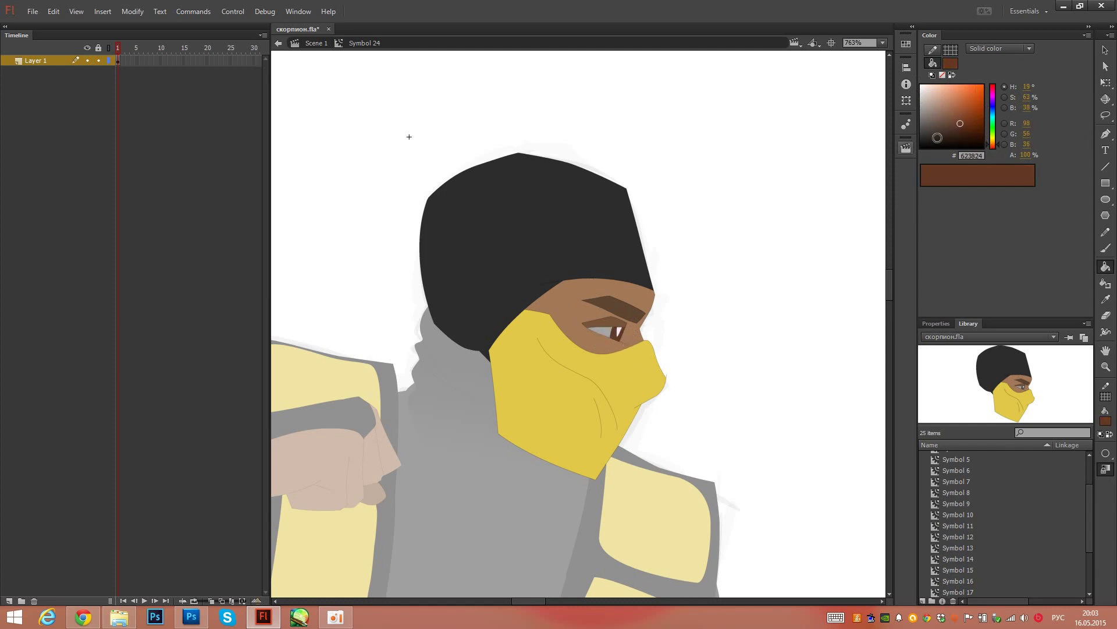
pyautogui.click(961, 134)
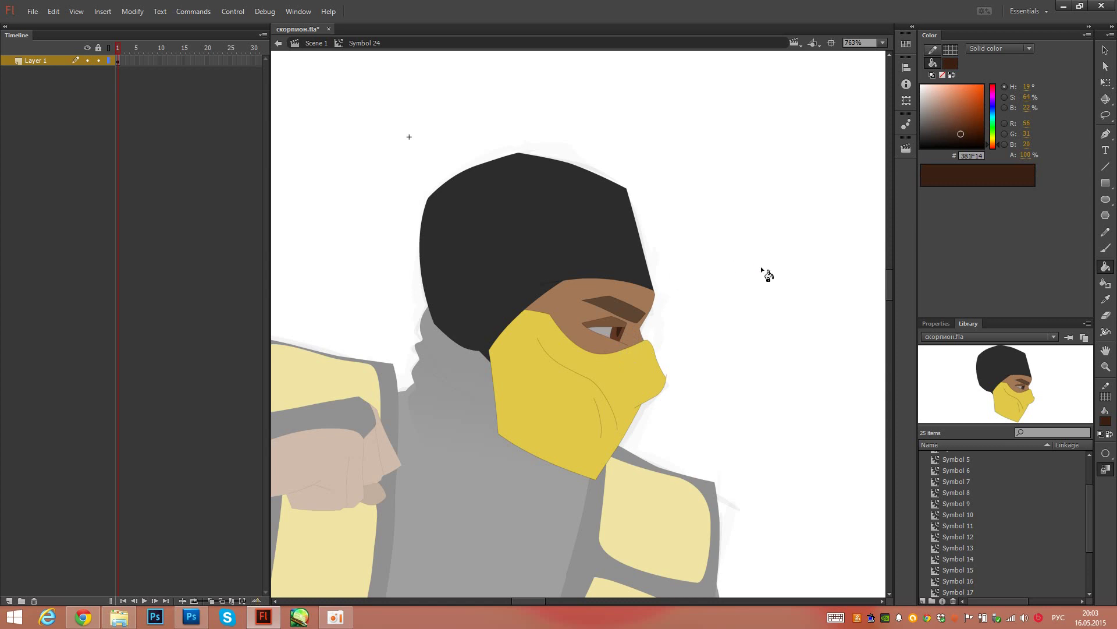
pyautogui.hotkey('ctrl', 's')
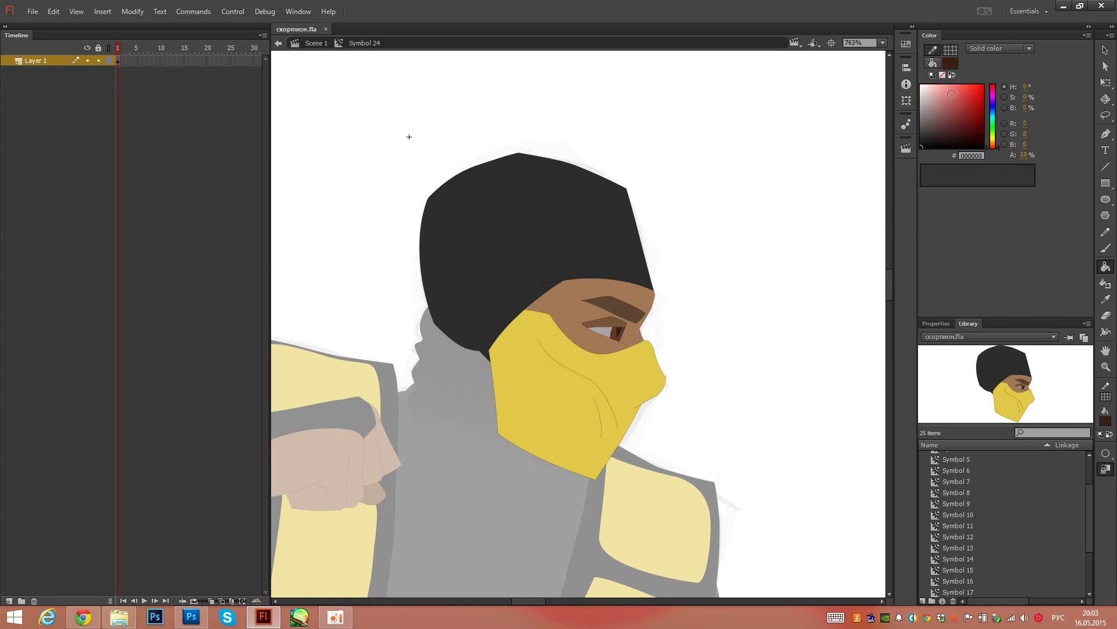
# Step: Set the stroke colour to red #FF0000 and draw shading boundary lines across the mask's upper side and nose with the Pencil
pyautogui.moveTo(952, 94); pyautogui.dragTo(1011, 73)
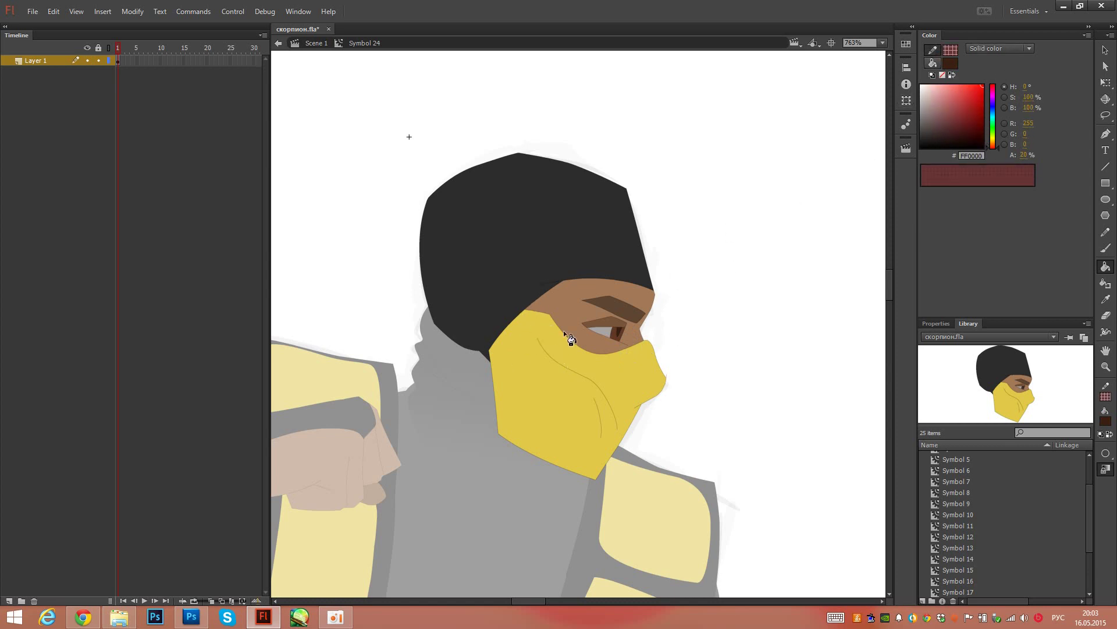
pyautogui.press('y')
pyautogui.moveTo(518, 308)
pyautogui.mouseDown()
pyautogui.moveTo(596, 372)
pyautogui.moveTo(632, 425)
pyautogui.moveTo(637, 459)
pyautogui.mouseUp()
pyautogui.moveTo(630, 401); pyautogui.dragTo(685, 336)
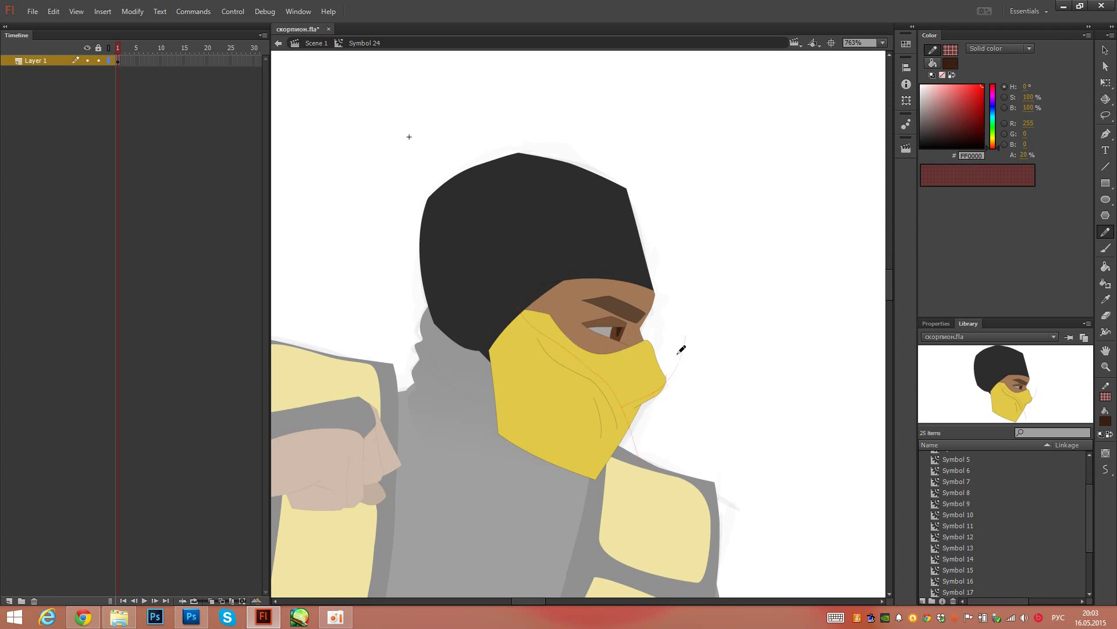
pyautogui.hotkey('ctrl', 'z')
pyautogui.moveTo(617, 411); pyautogui.dragTo(671, 337)
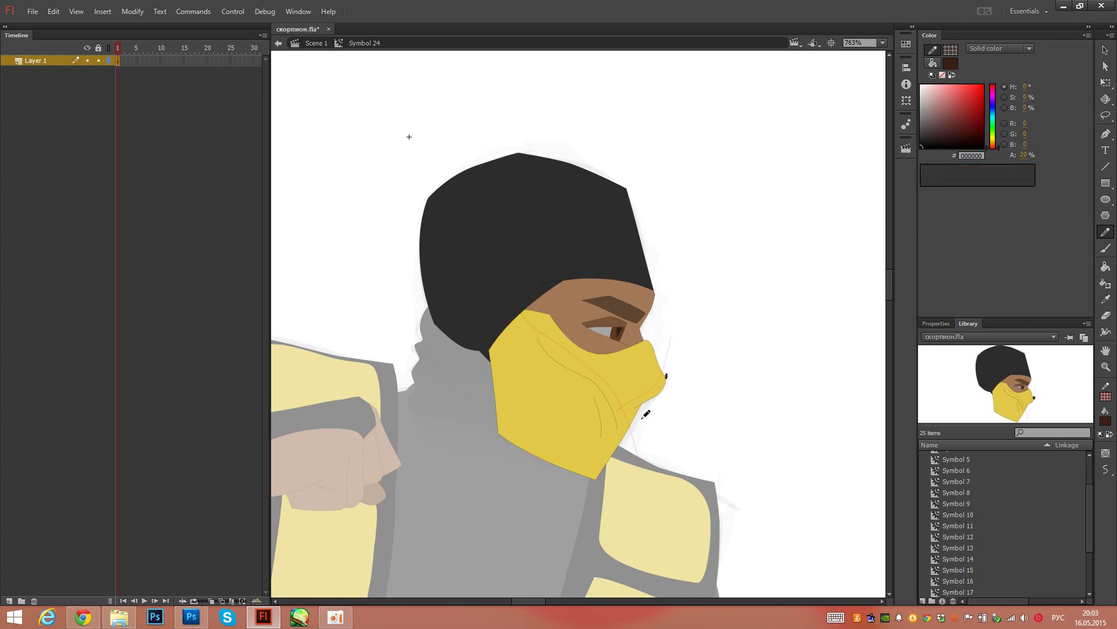
# Step: Draw more red shading boundaries along the mask's back, lower and upper edges and across the forehead below the hood
pyautogui.moveTo(521, 329)
pyautogui.mouseDown()
pyautogui.moveTo(566, 387)
pyautogui.moveTo(582, 522)
pyautogui.mouseUp()
pyautogui.moveTo(522, 329)
pyautogui.mouseDown()
pyautogui.moveTo(516, 422)
pyautogui.moveTo(541, 448)
pyautogui.moveTo(601, 469)
pyautogui.mouseUp()
pyautogui.moveTo(529, 313)
pyautogui.mouseDown()
pyautogui.moveTo(624, 359)
pyautogui.moveTo(672, 336)
pyautogui.mouseUp()
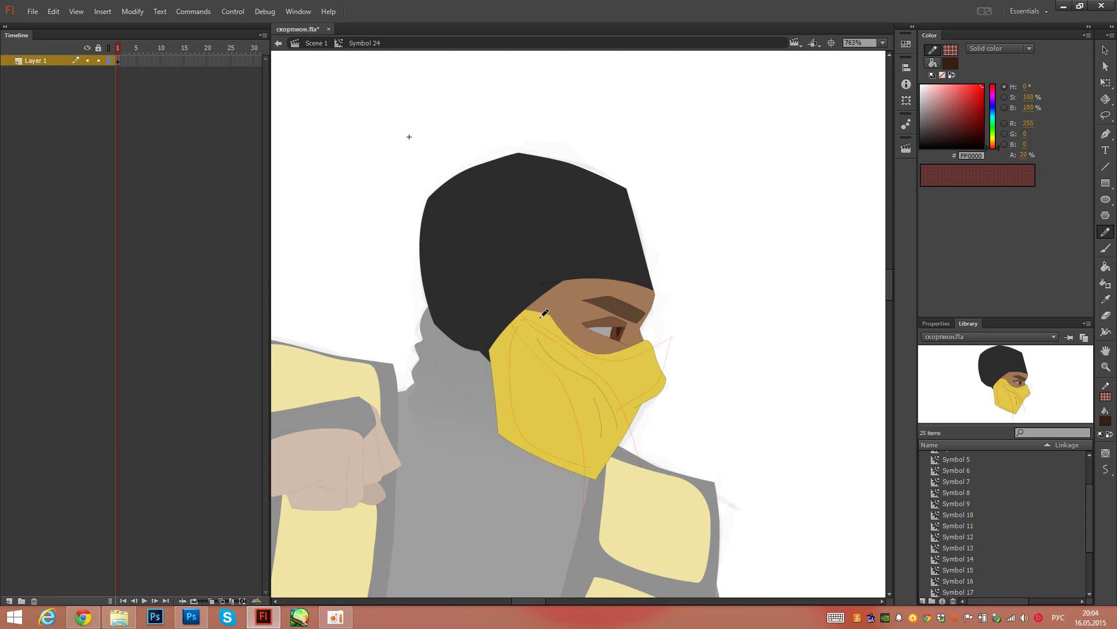
pyautogui.moveTo(544, 313)
pyautogui.mouseDown()
pyautogui.moveTo(591, 286)
pyautogui.moveTo(685, 312)
pyautogui.mouseUp()
# Step: Sample the skin colour, darken it to brown #80624B, and fill the forehead's shading strip below the hood
pyautogui.press('i')
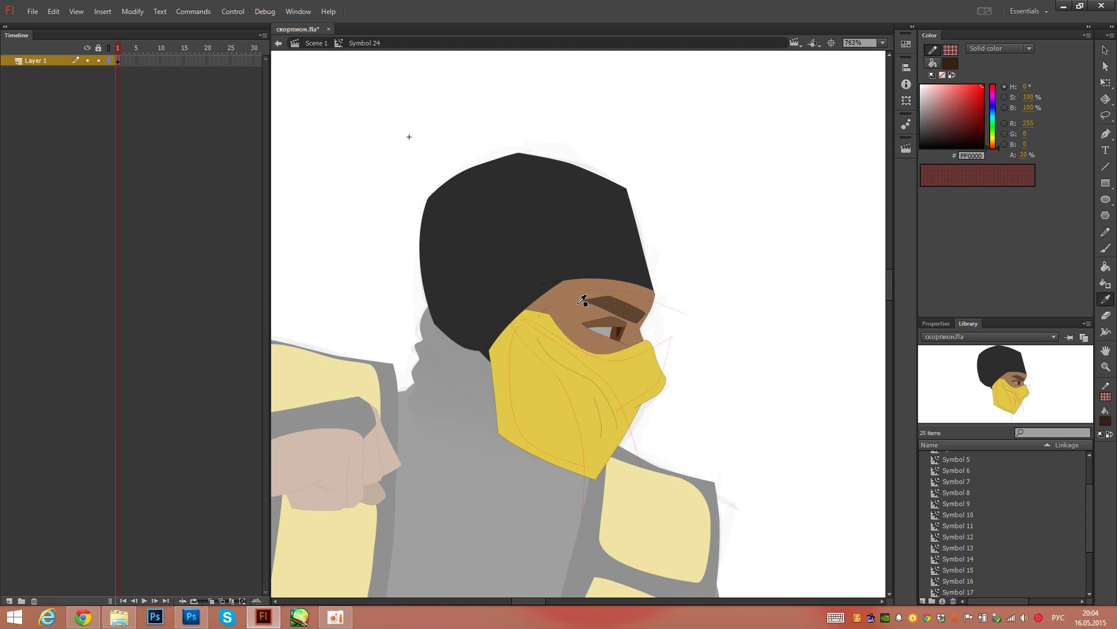
pyautogui.click(583, 301)
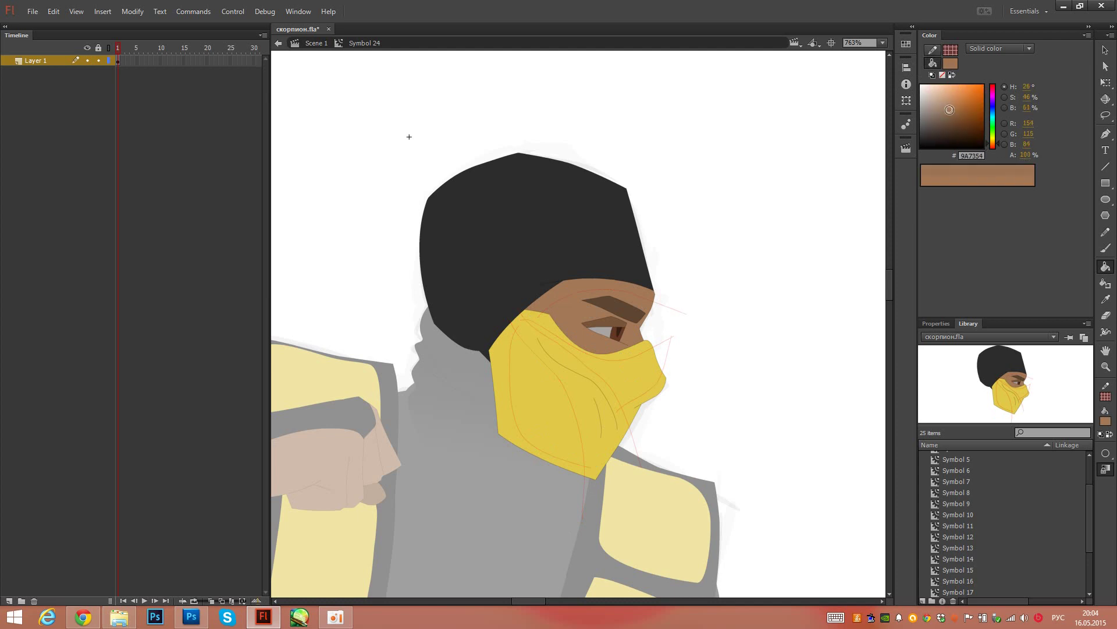
pyautogui.click(949, 111)
pyautogui.click(571, 284)
pyautogui.click(946, 116)
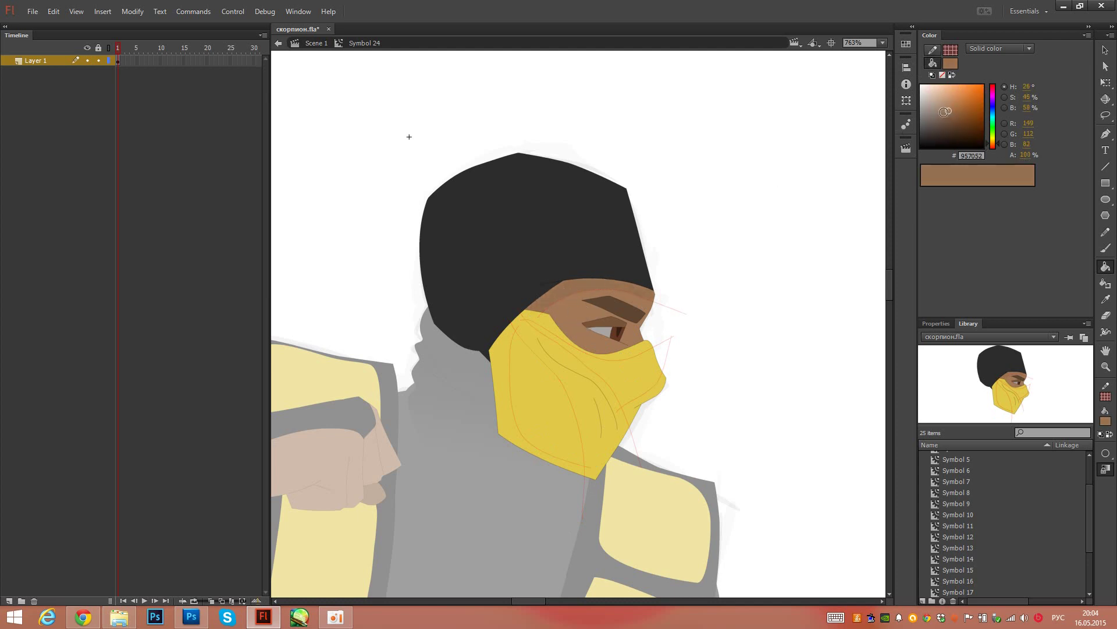
pyautogui.click(572, 314)
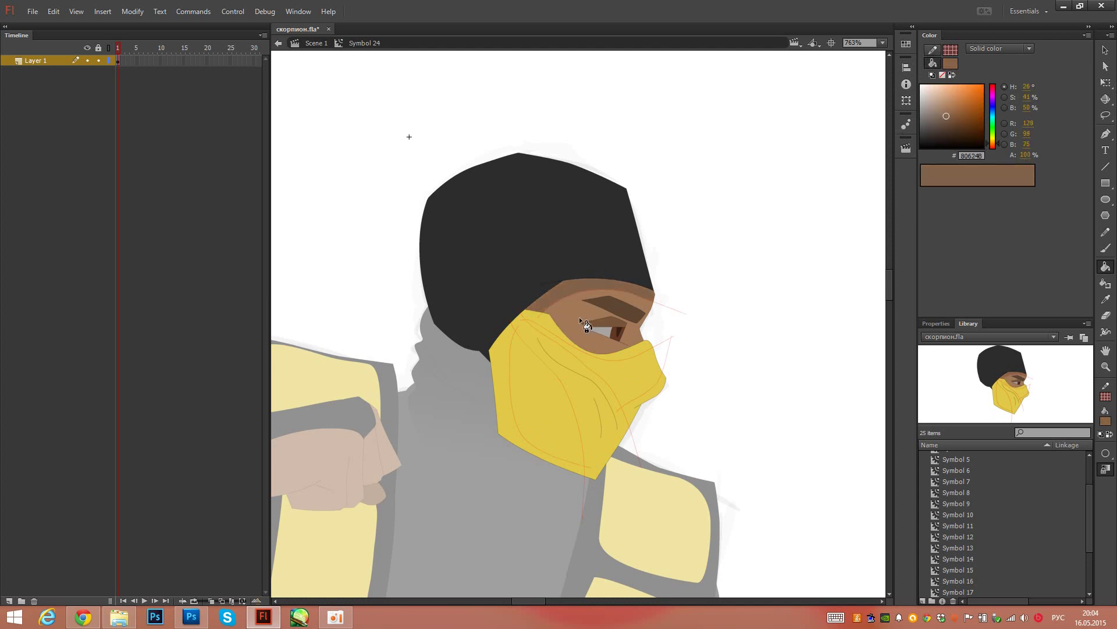
# Step: Outline the shaded eye socket between eyebrow and eye with the Pencil, and fill it and the forehead strip with brown #805A3D
pyautogui.press('y')
pyautogui.moveTo(584, 298)
pyautogui.mouseDown()
pyautogui.moveTo(568, 321)
pyautogui.moveTo(611, 344)
pyautogui.mouseUp()
pyautogui.hotkey('ctrl', 'z')
pyautogui.moveTo(589, 300)
pyautogui.mouseDown()
pyautogui.moveTo(579, 300)
pyautogui.moveTo(586, 325)
pyautogui.mouseUp()
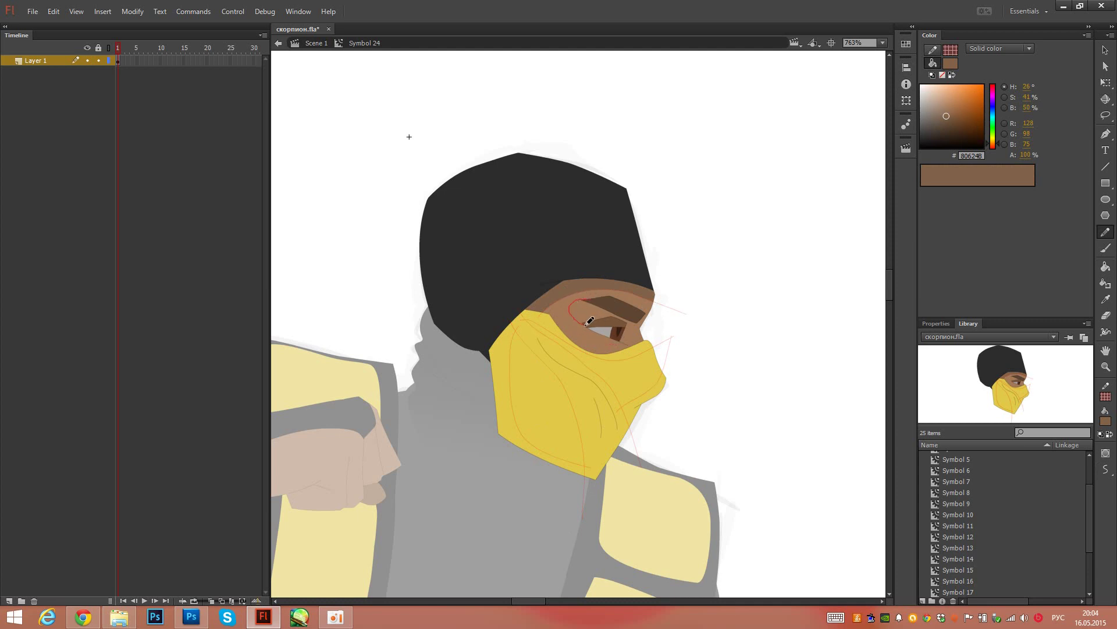
pyautogui.hotkey('ctrl', 'z')
pyautogui.press('k')
pyautogui.click(588, 318)
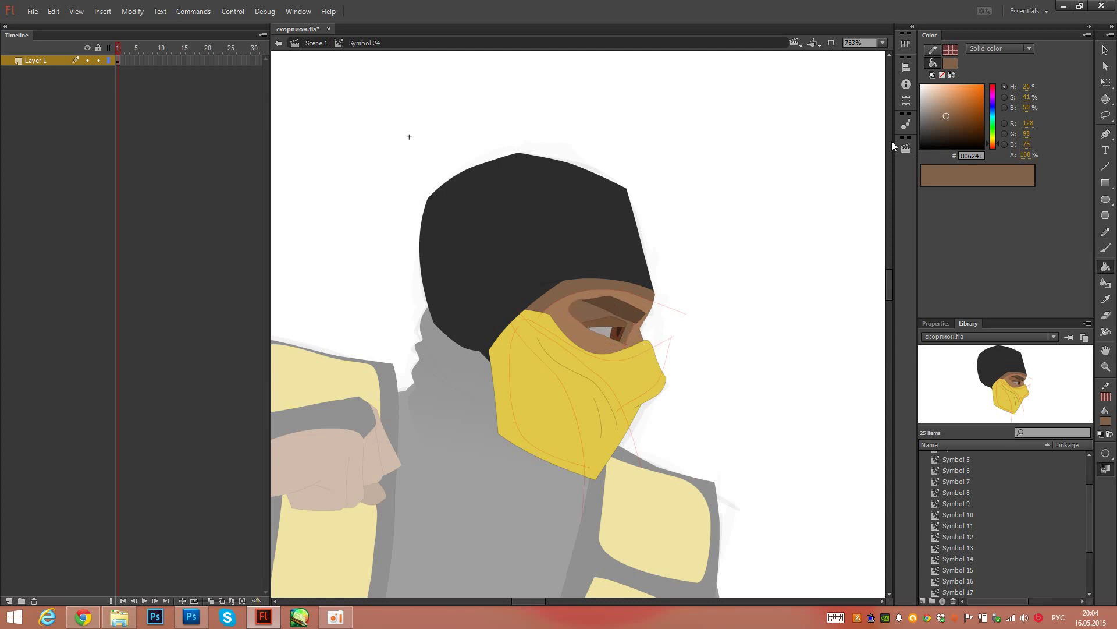
pyautogui.click(949, 117)
pyautogui.click(952, 116)
# Step: Sample the mask's yellow, lighten it to #F1DD68, and fill the highlight strip along the mask's upper edge
pyautogui.press('i')
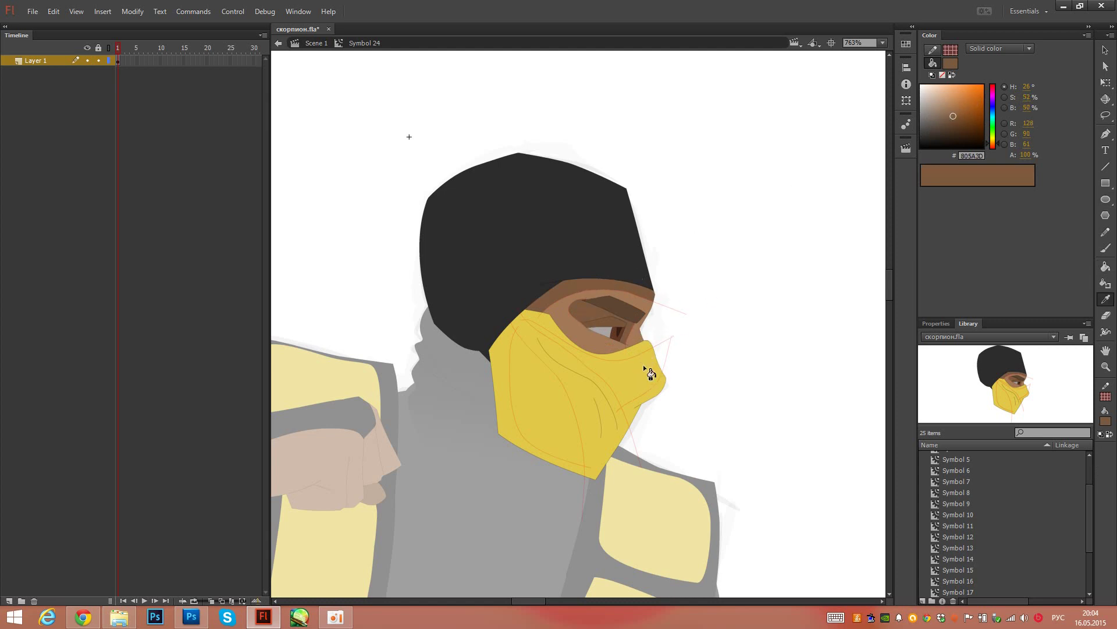
pyautogui.click(644, 365)
pyautogui.click(956, 87)
pyautogui.click(647, 347)
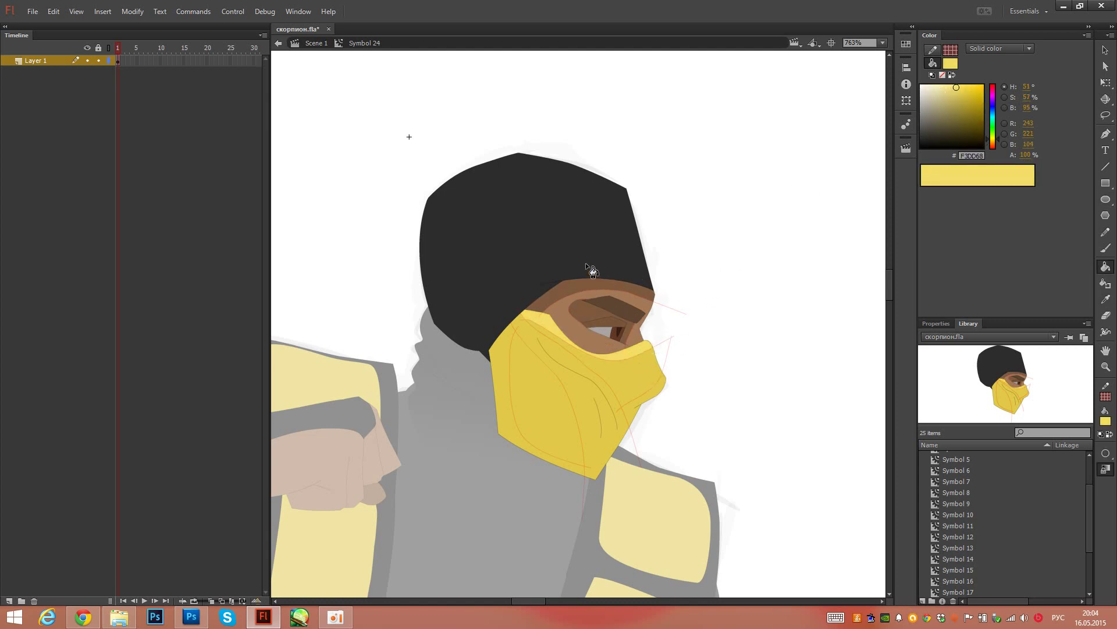
# Step: Set the fill to a linear gradient from dark yellow #B19D2D to the mask's yellow #E1C948
pyautogui.press('i')
pyautogui.click(647, 385)
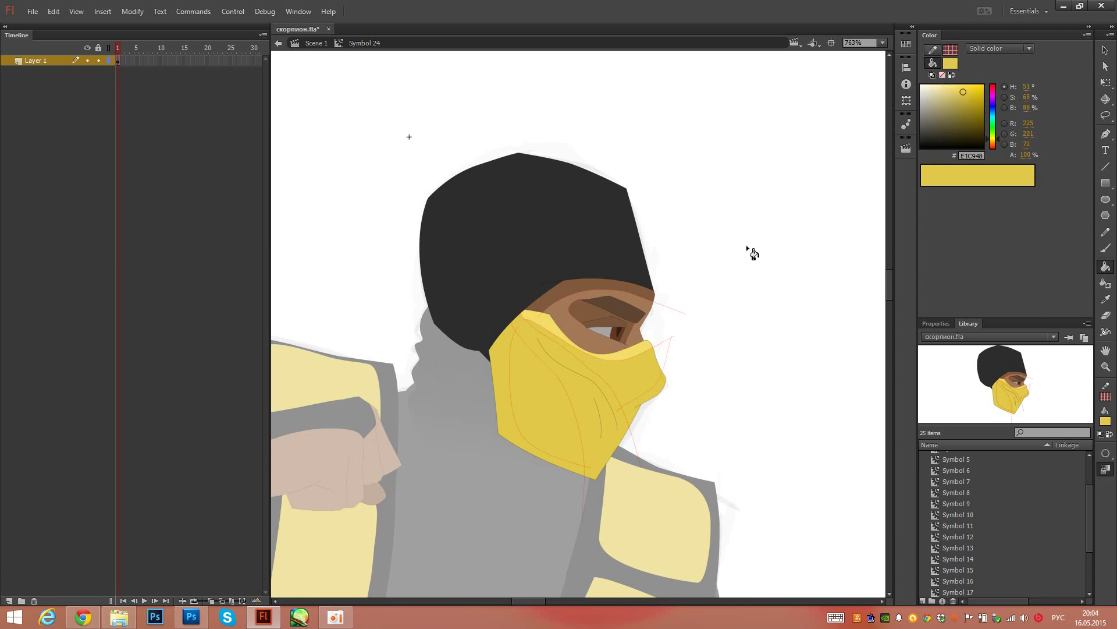
pyautogui.click(993, 50)
pyautogui.click(1002, 85)
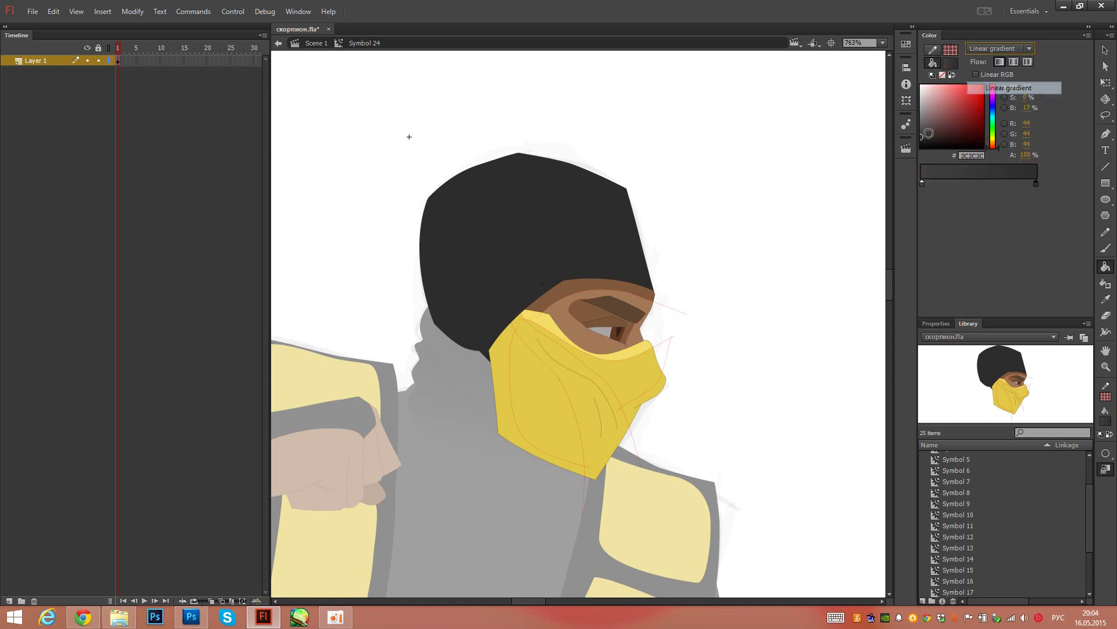
pyautogui.click(921, 183)
pyautogui.doubleClick(921, 184)
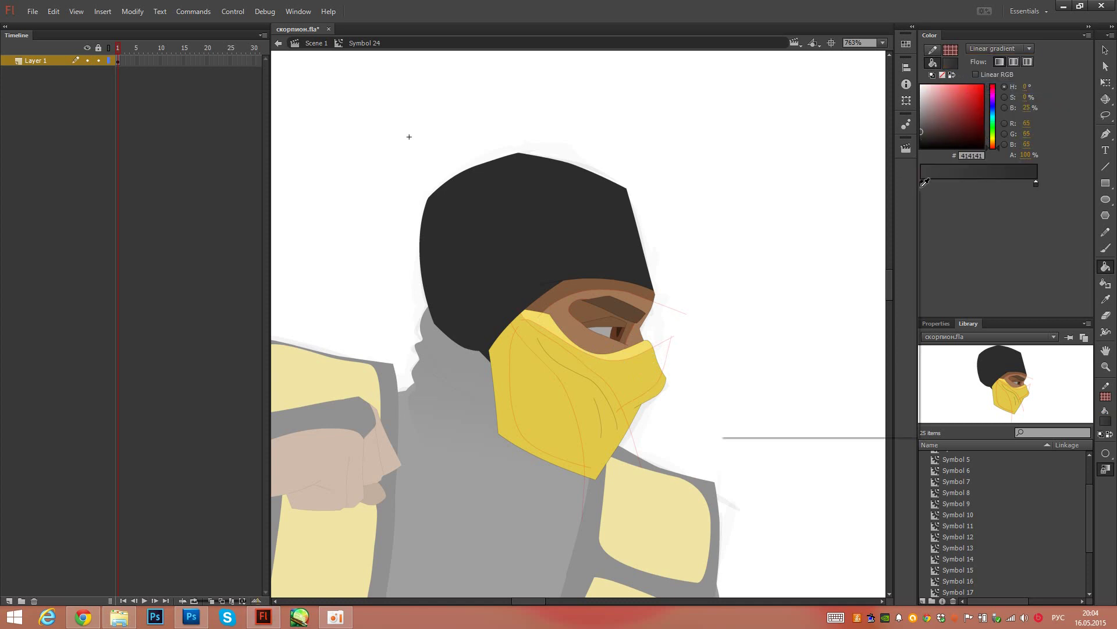
pyautogui.click(652, 358)
pyautogui.moveTo(963, 93); pyautogui.dragTo(968, 103)
pyautogui.click(1037, 184)
pyautogui.doubleClick(1037, 184)
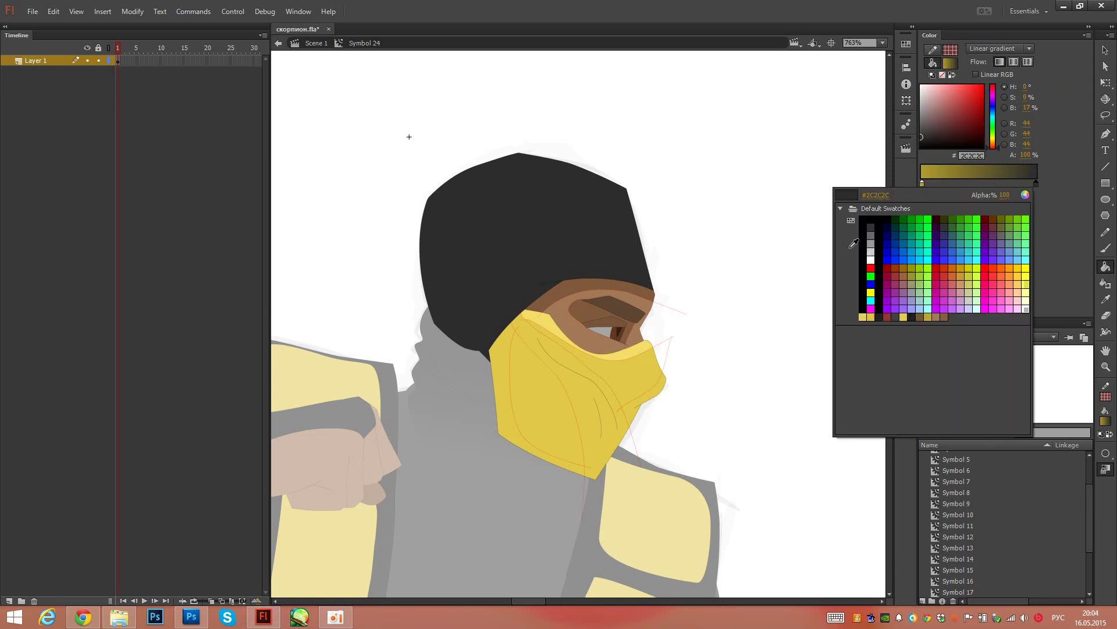
pyautogui.click(640, 376)
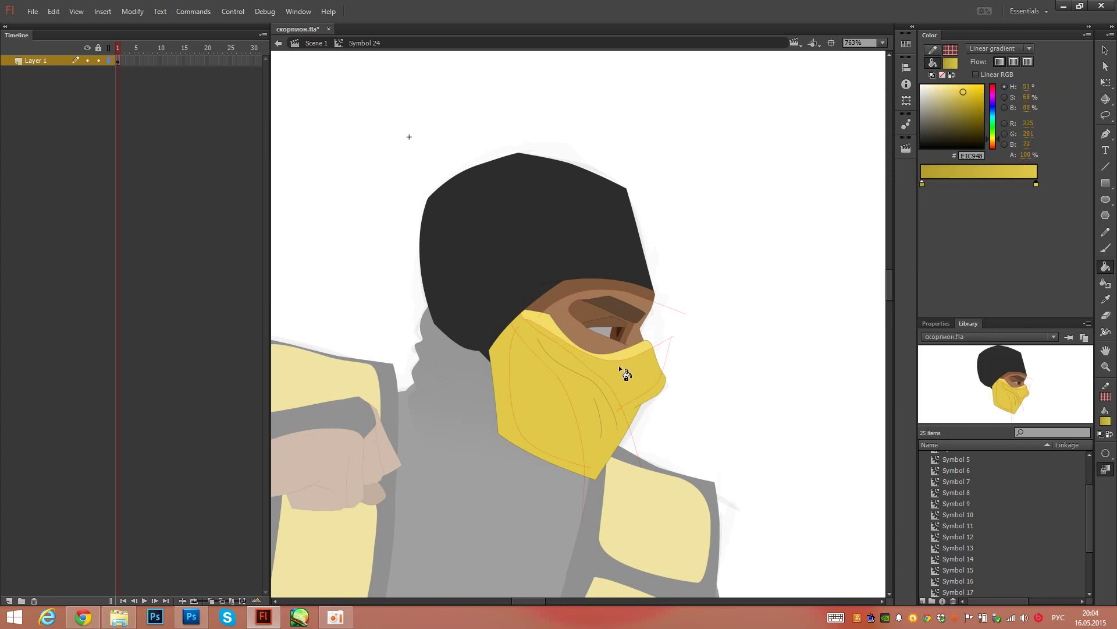
# Step: Turn off fill locking and apply the yellow gradient across the mask's side, its back and lower edge, and below the nose
pyautogui.click(1107, 467)
pyautogui.moveTo(544, 351); pyautogui.dragTo(617, 448)
pyautogui.moveTo(524, 326); pyautogui.dragTo(621, 470)
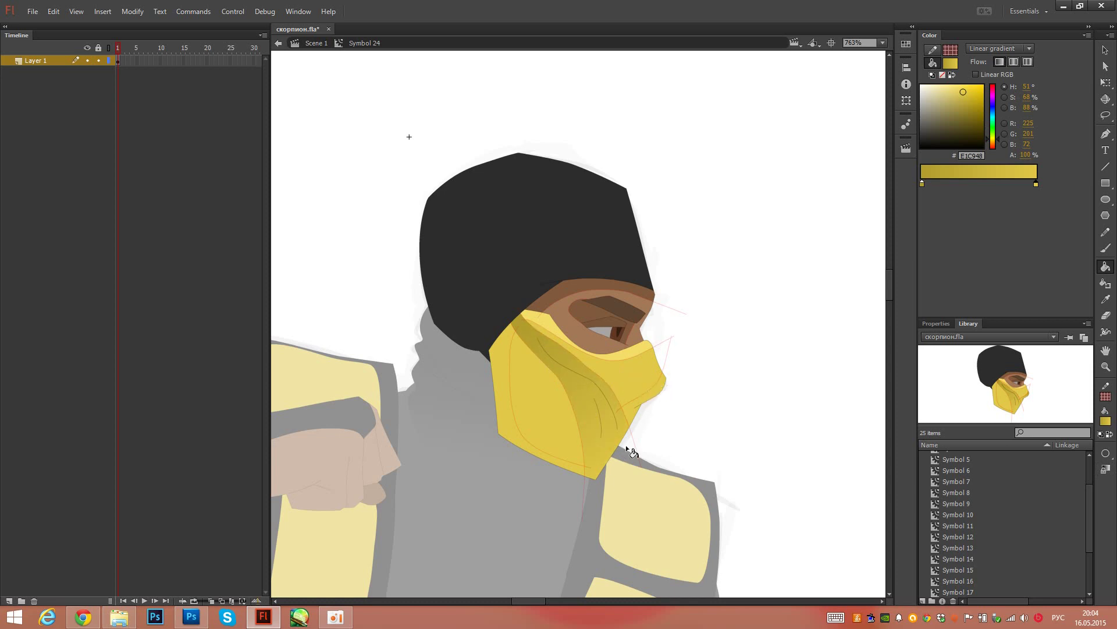
pyautogui.moveTo(501, 394); pyautogui.dragTo(653, 480)
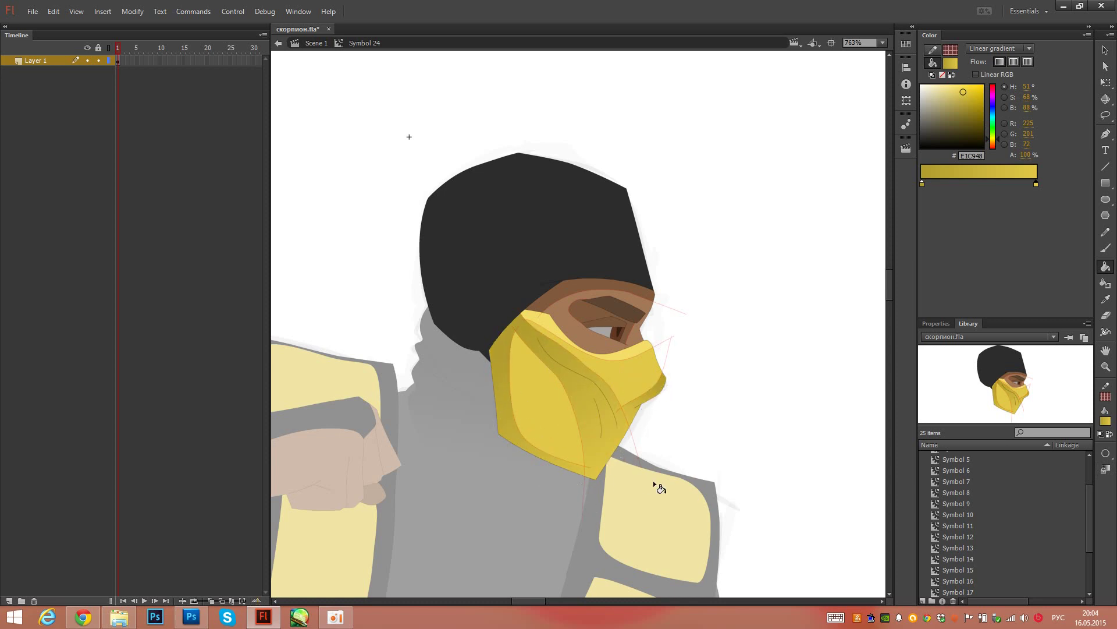
# Step: Delete the red shading boundary lines from the mask and the leftover line beside the forehead
pyautogui.press('v')
pyautogui.doubleClick(580, 430)
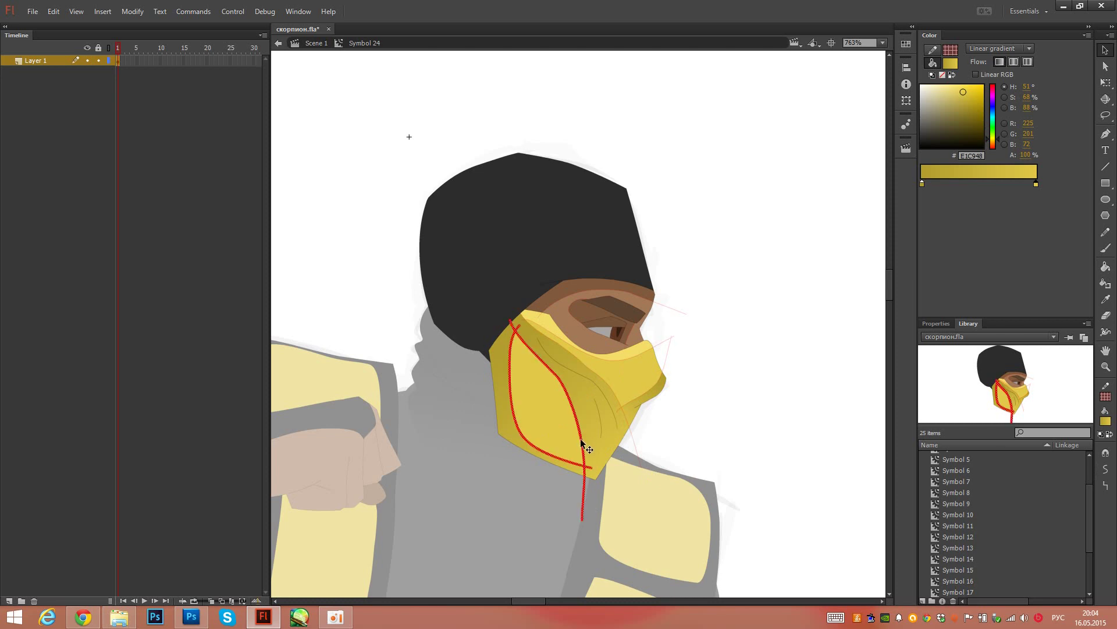
pyautogui.press('Delete')
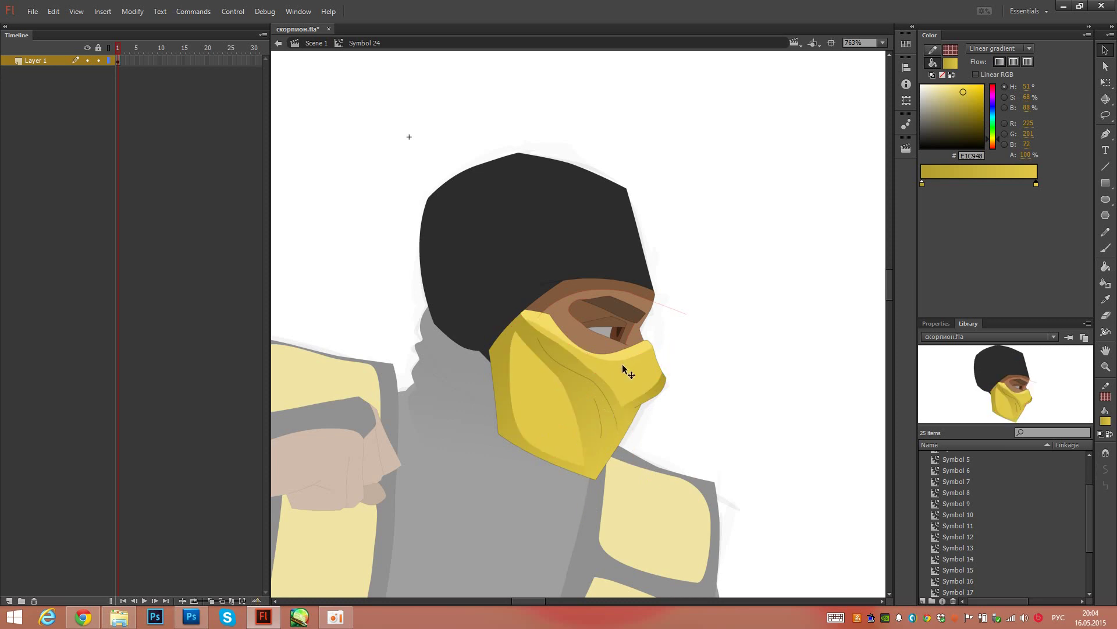
pyautogui.doubleClick(672, 308)
pyautogui.press('Delete')
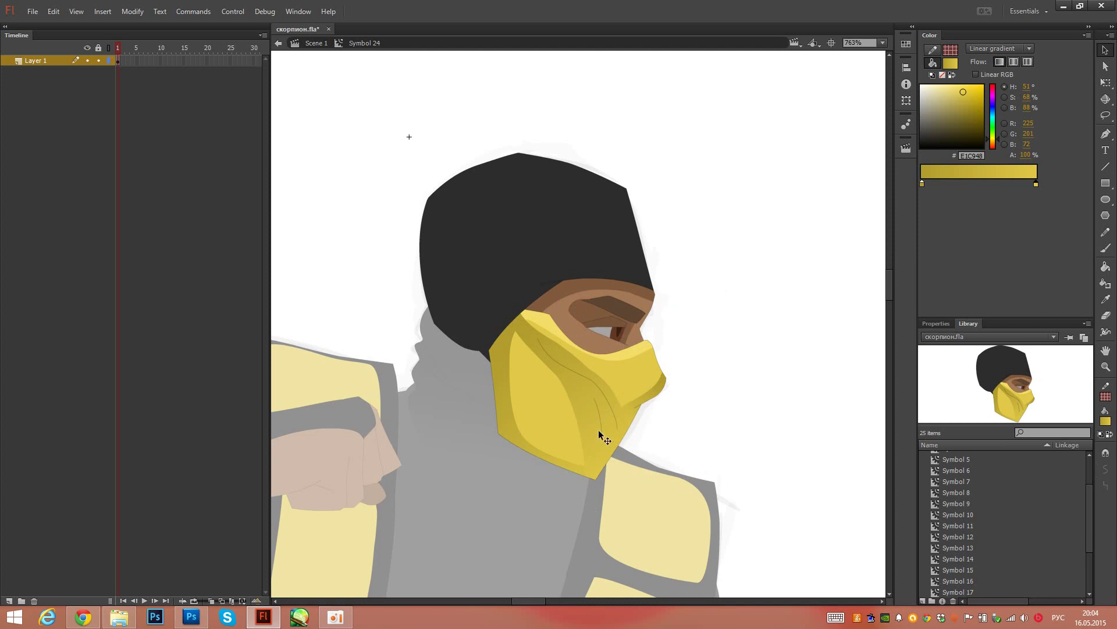
# Step: Readjust the gradient direction on the mask's back edge and cheek fold areas, and return to the main scene
pyautogui.press('k')
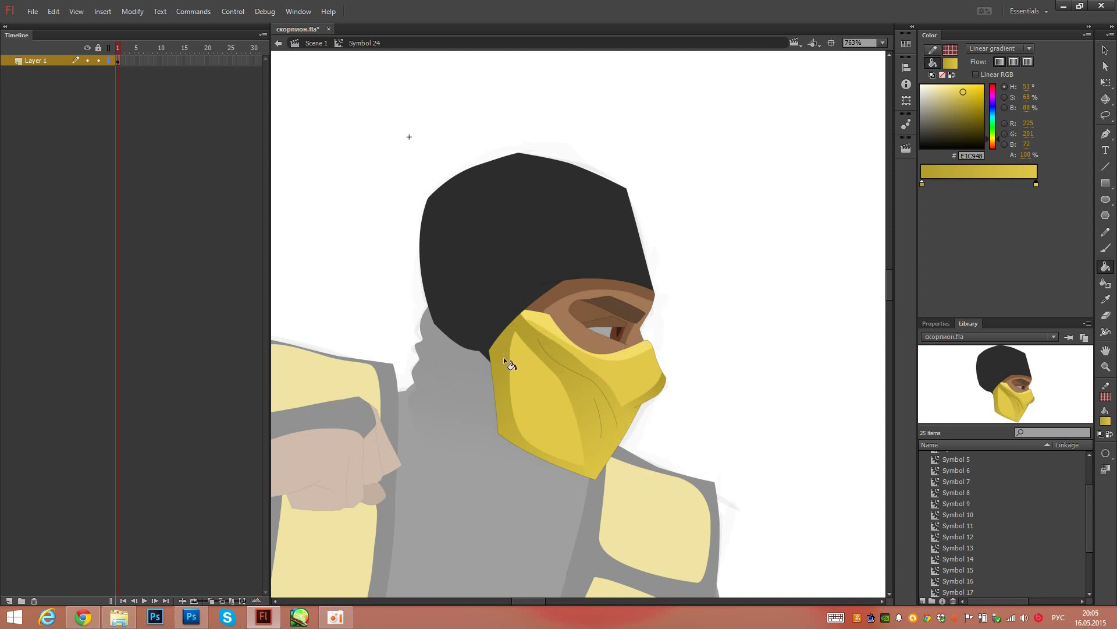
pyautogui.click(500, 346)
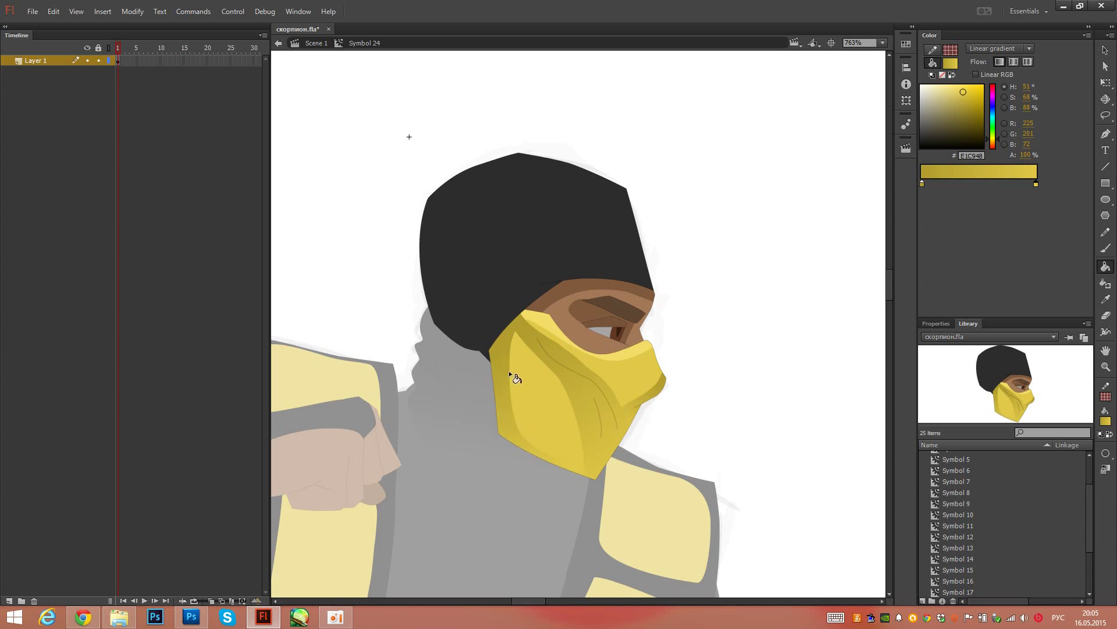
pyautogui.moveTo(542, 342); pyautogui.dragTo(596, 420)
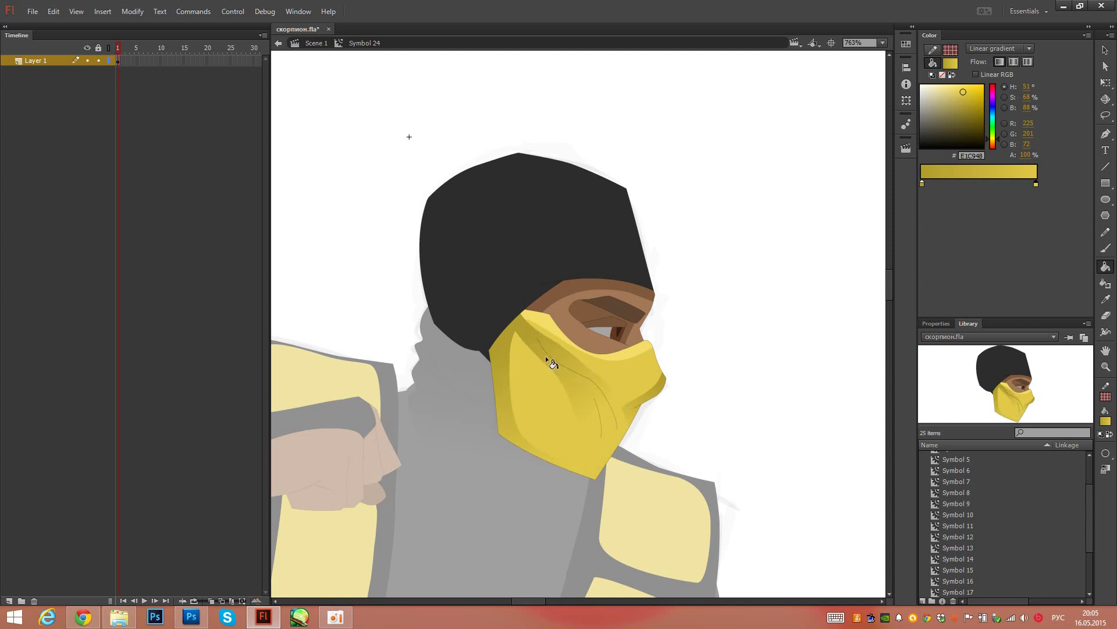
pyautogui.moveTo(503, 356); pyautogui.dragTo(648, 449)
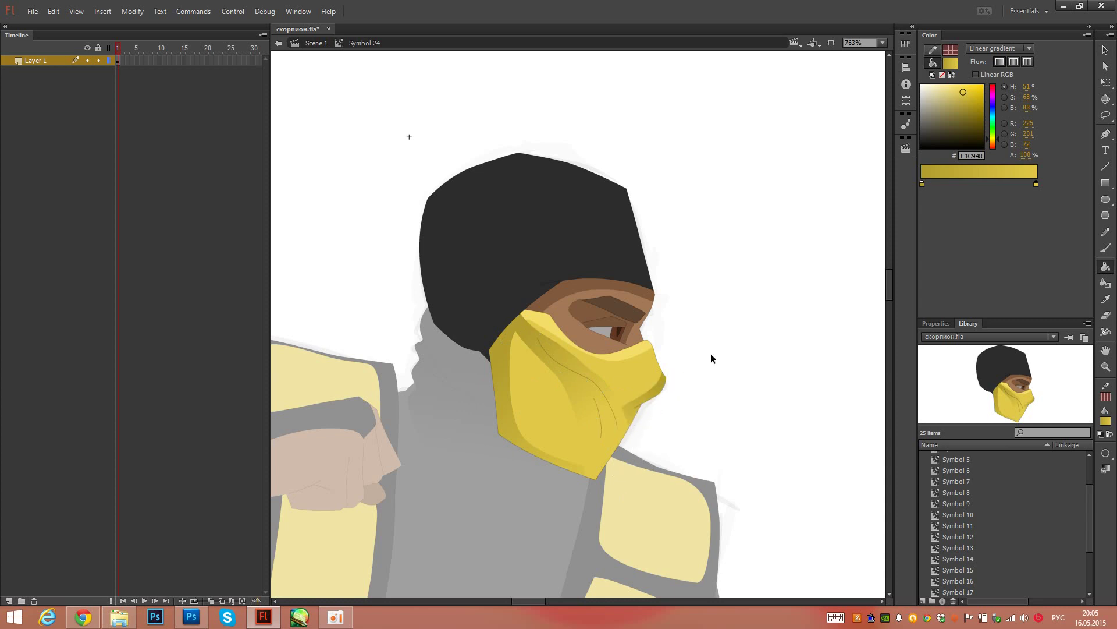
pyautogui.press('v')
pyautogui.doubleClick(726, 275)
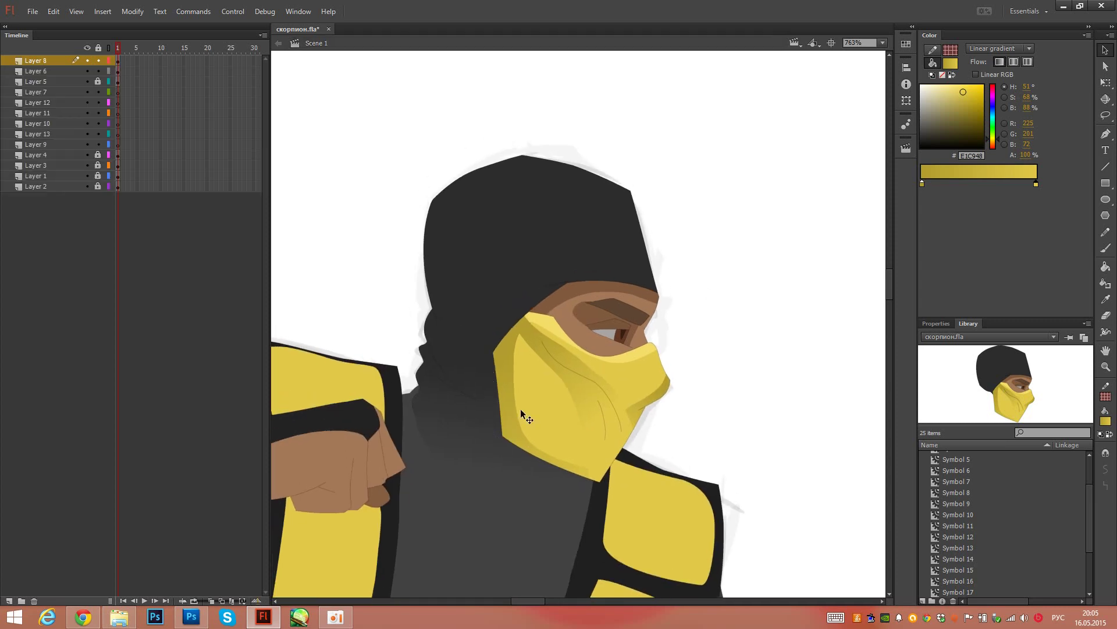
pyautogui.moveTo(660, 339); pyautogui.dragTo(633, 320)
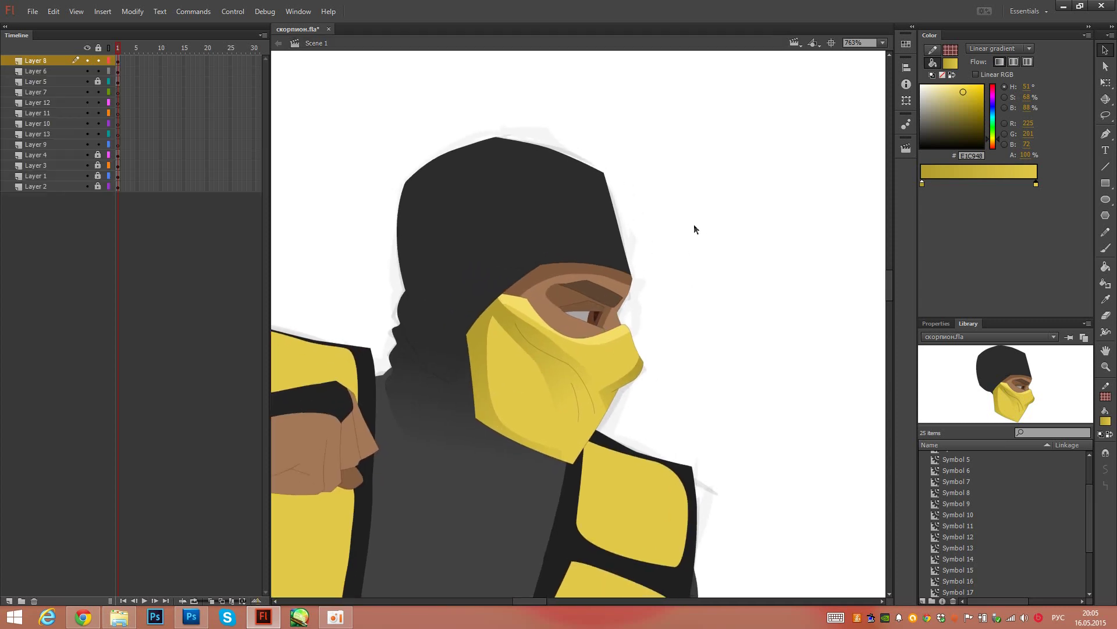
# Step: Open the head symbol and recolour the eyebrow with very dark brown #462E1B
pyautogui.doubleClick(610, 299)
pyautogui.press('i')
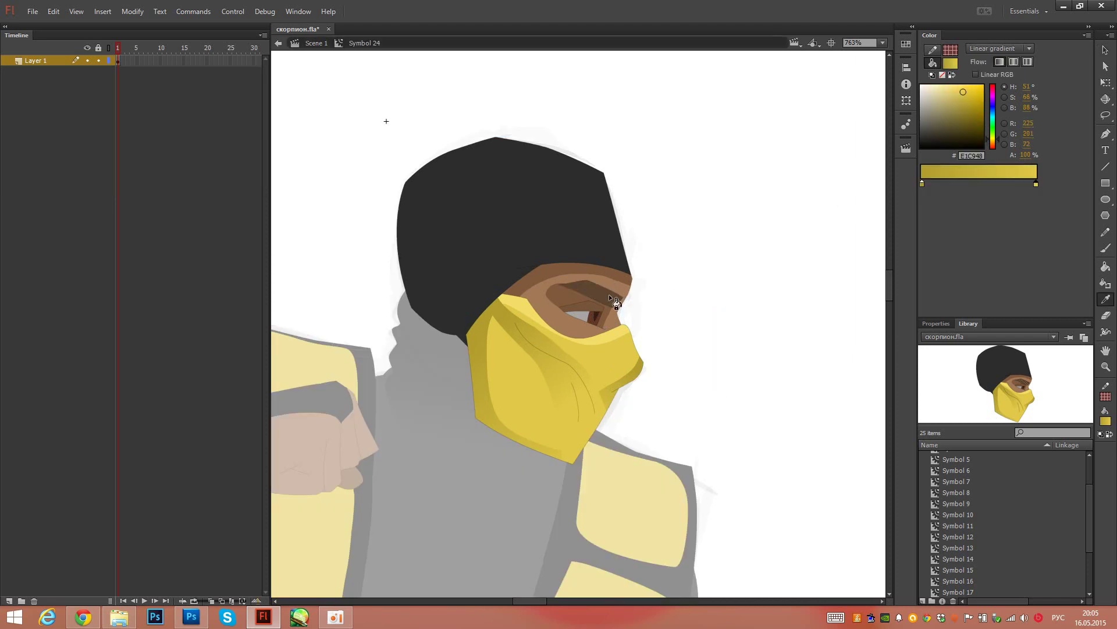
pyautogui.click(609, 295)
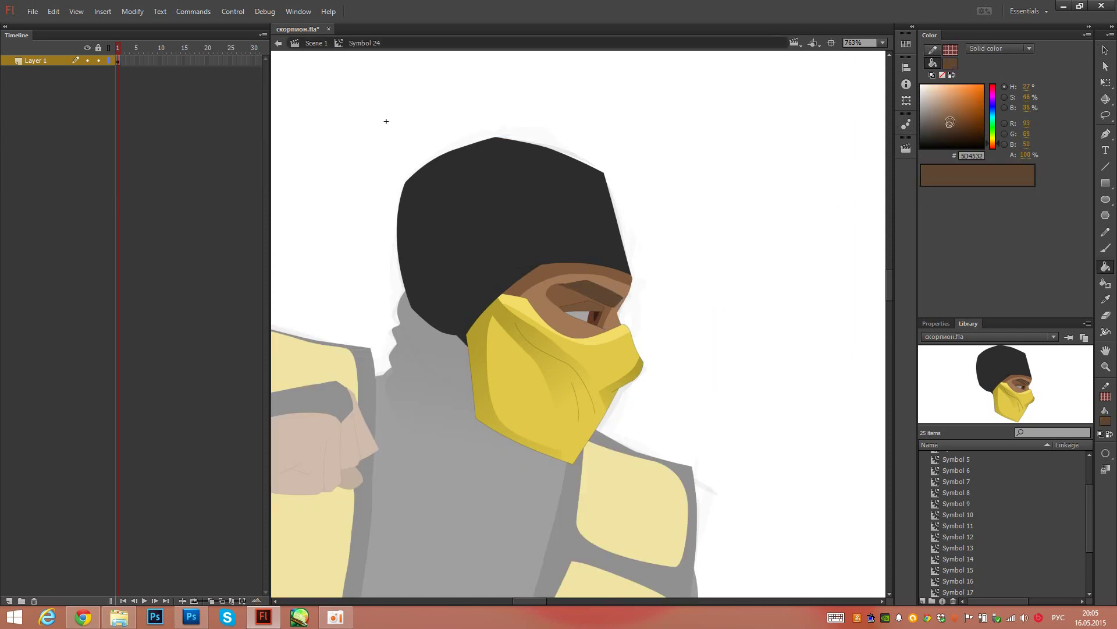
pyautogui.press('i')
pyautogui.click(597, 302)
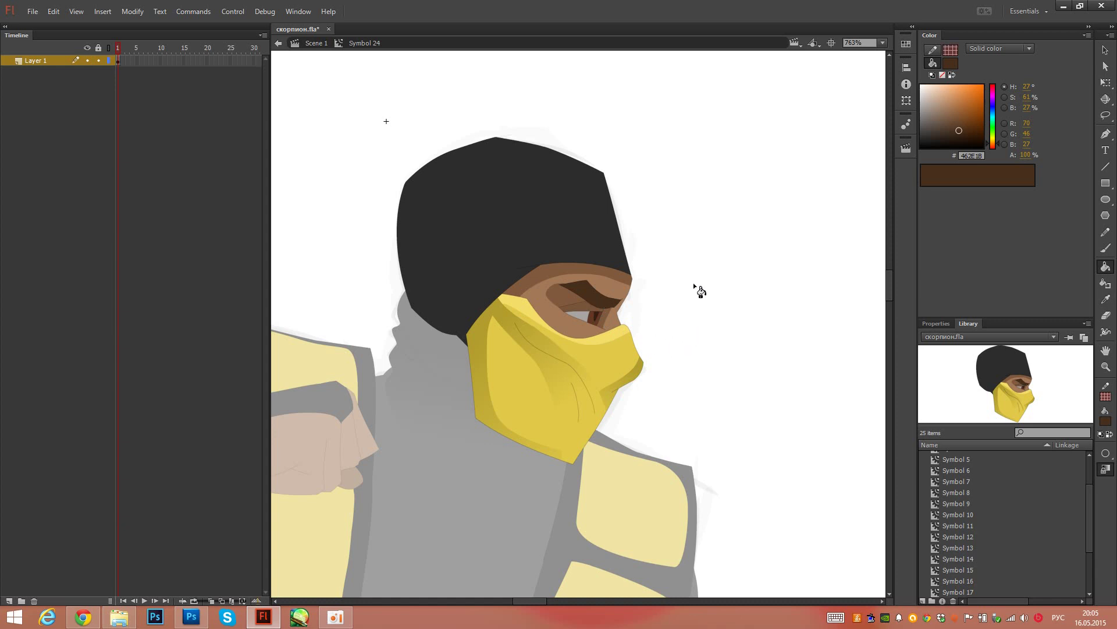
# Step: Show the whole figure at 100% beside the reference, and leave the head symbol for the main scene
pyautogui.press('v')
pyautogui.click(882, 42)
pyautogui.click(872, 120)
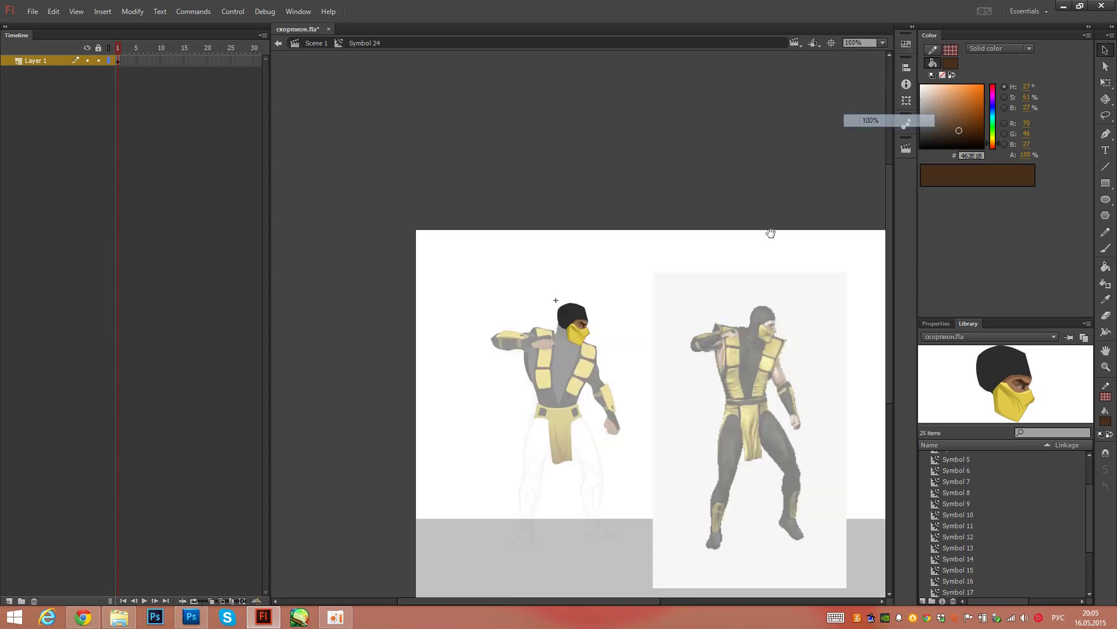
pyautogui.moveTo(690, 319); pyautogui.dragTo(673, 269)
pyautogui.doubleClick(634, 275)
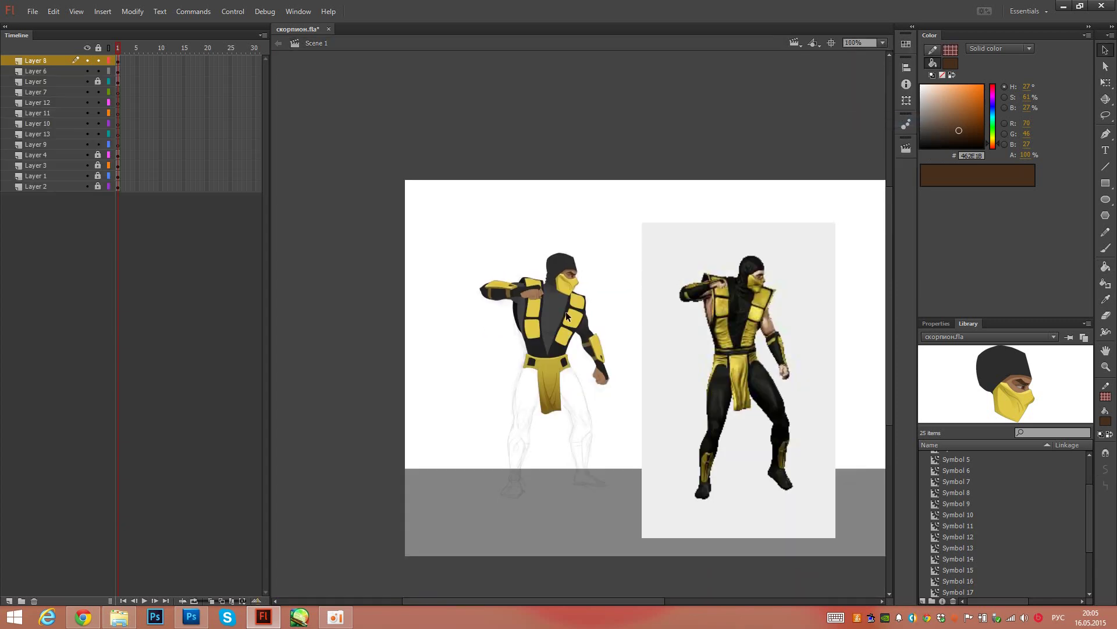
pyautogui.scroll(3, 564, 302)
pyautogui.moveTo(686, 323); pyautogui.dragTo(617, 297)
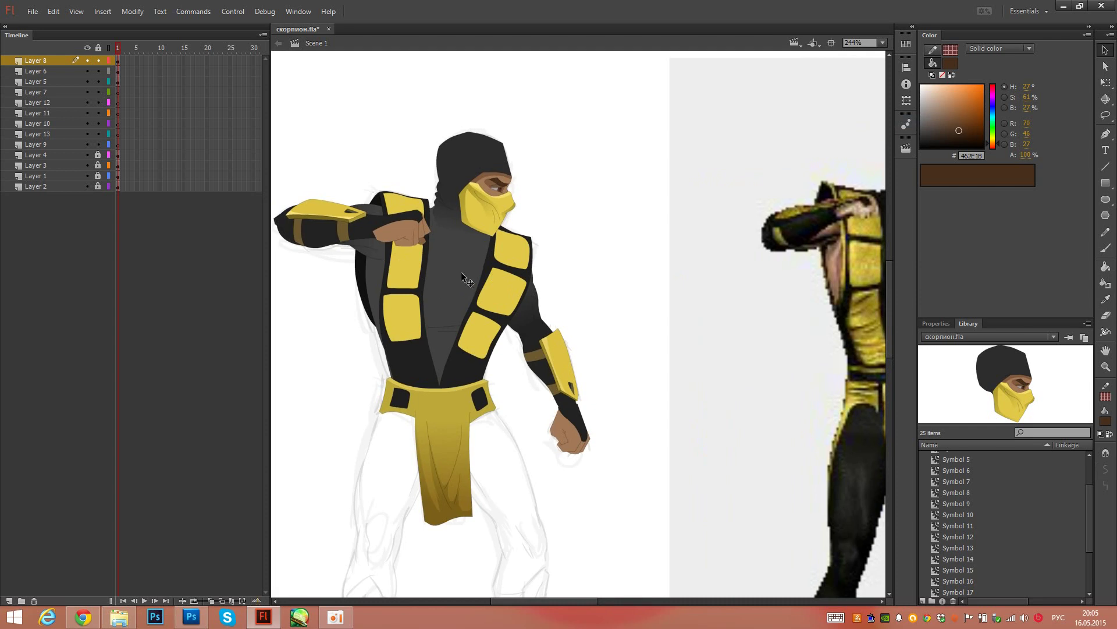
# Step: Open the torso symbol and set the fill to a linear gradient from grey #414141 to darker grey #252525
pyautogui.doubleClick(461, 271)
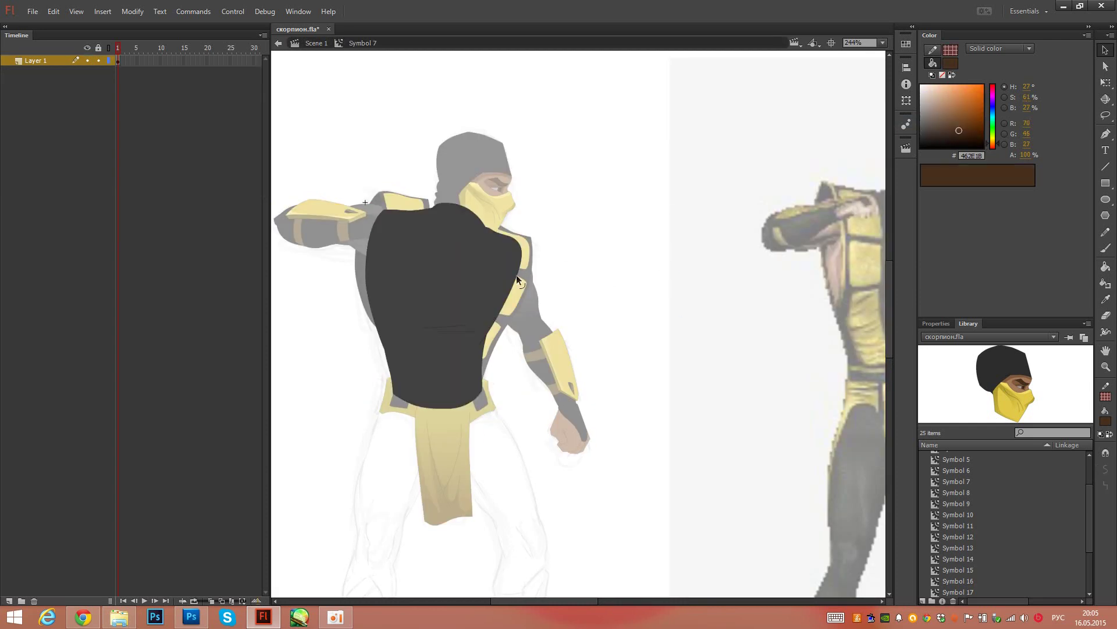
pyautogui.press('i')
pyautogui.click(457, 266)
pyautogui.click(999, 48)
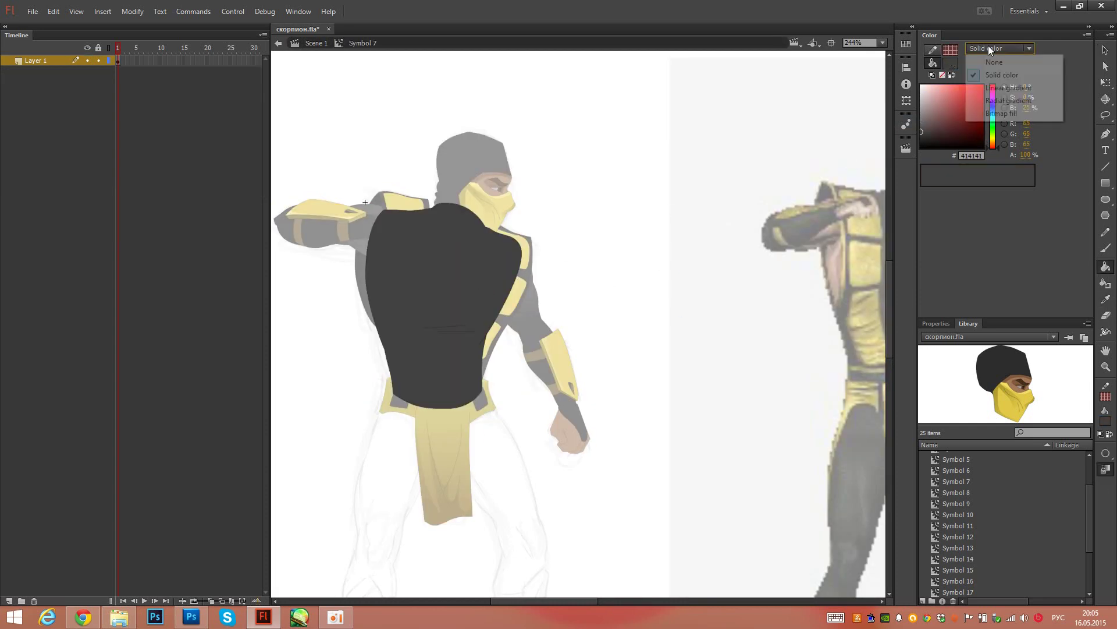
pyautogui.click(993, 88)
pyautogui.doubleClick(922, 184)
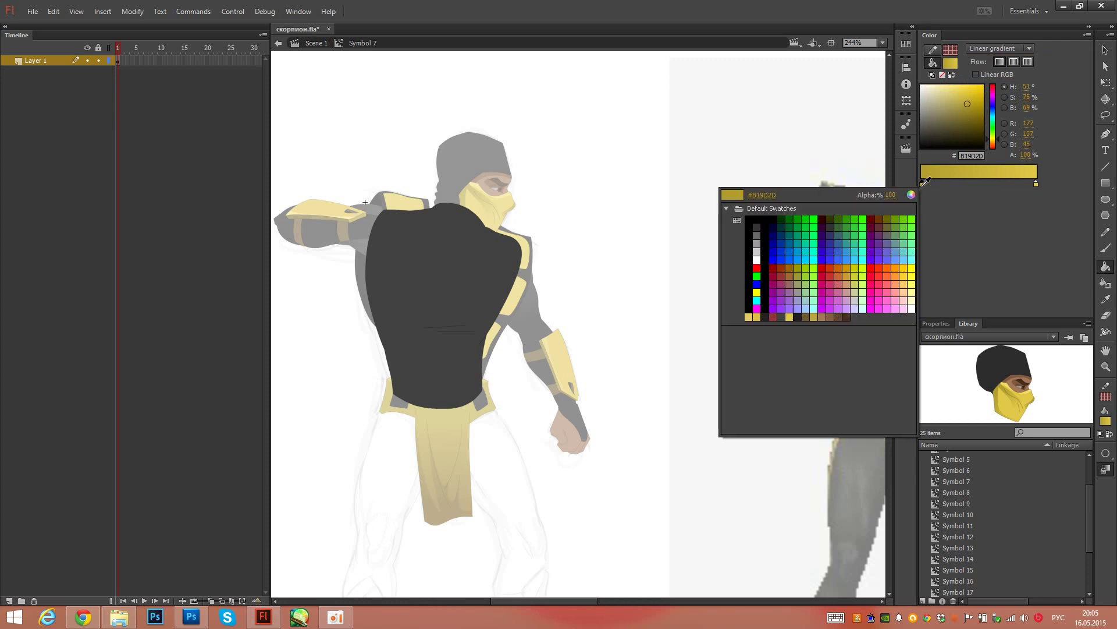
pyautogui.click(471, 243)
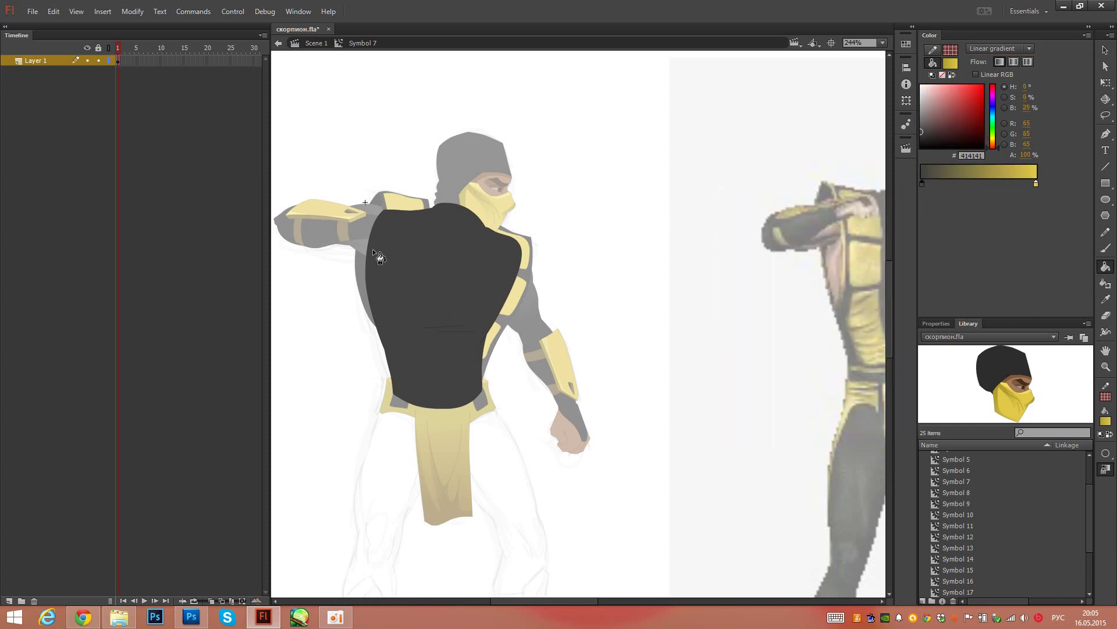
pyautogui.click(1036, 184)
pyautogui.doubleClick(1036, 183)
pyautogui.click(476, 285)
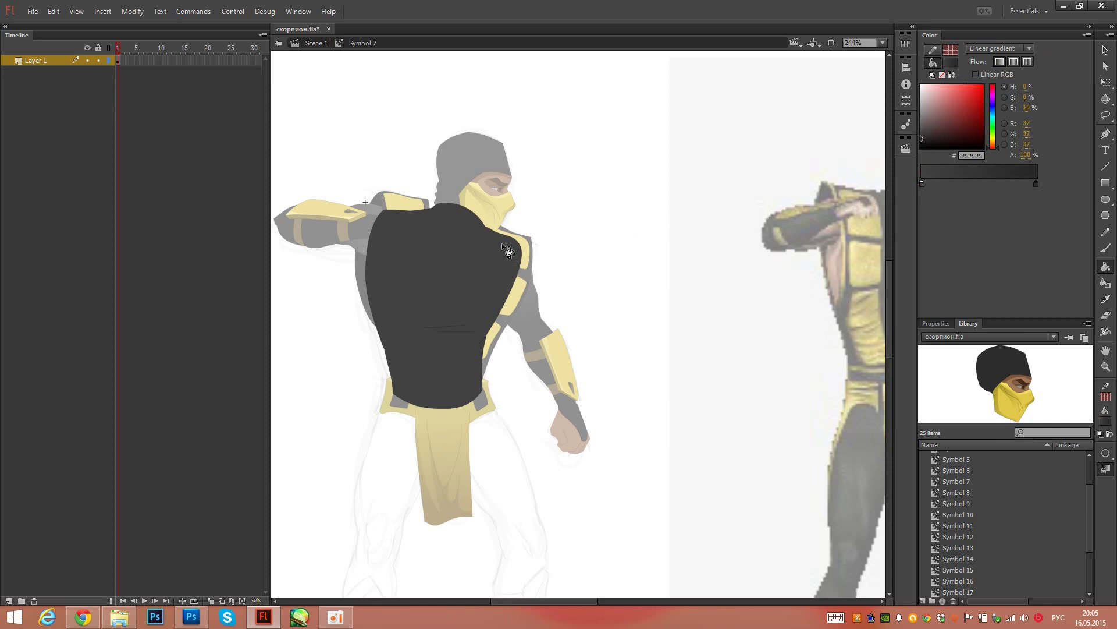
# Step: Apply the grey gradient to the torso, running vertically down the chest, and return to the main scene
pyautogui.click(462, 381)
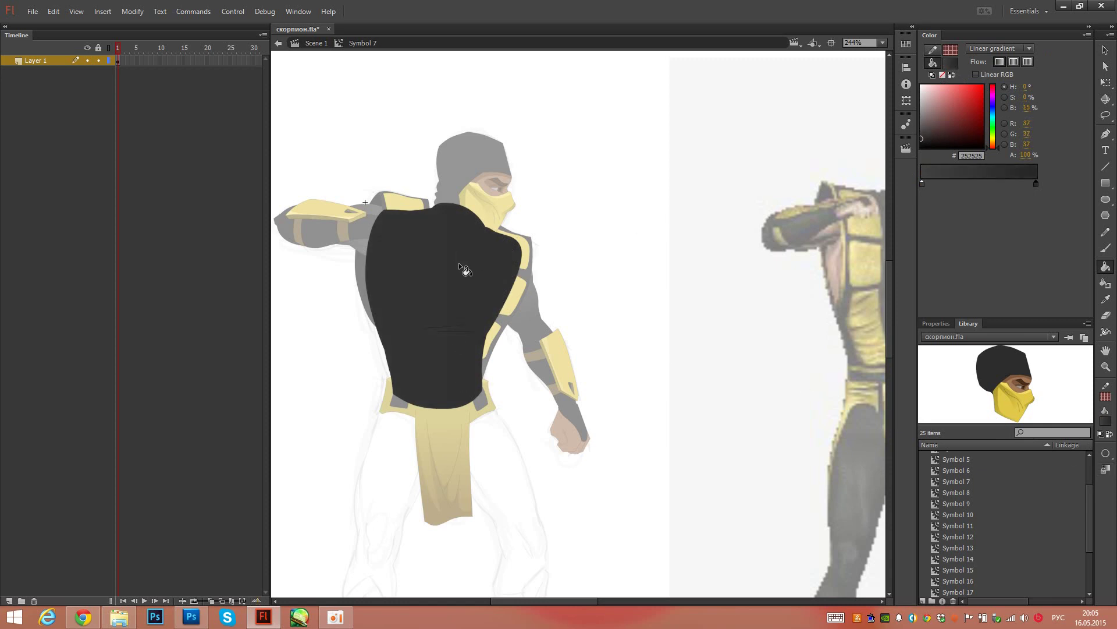
pyautogui.moveTo(459, 265); pyautogui.dragTo(450, 372)
pyautogui.hotkey('ctrl', 'e')
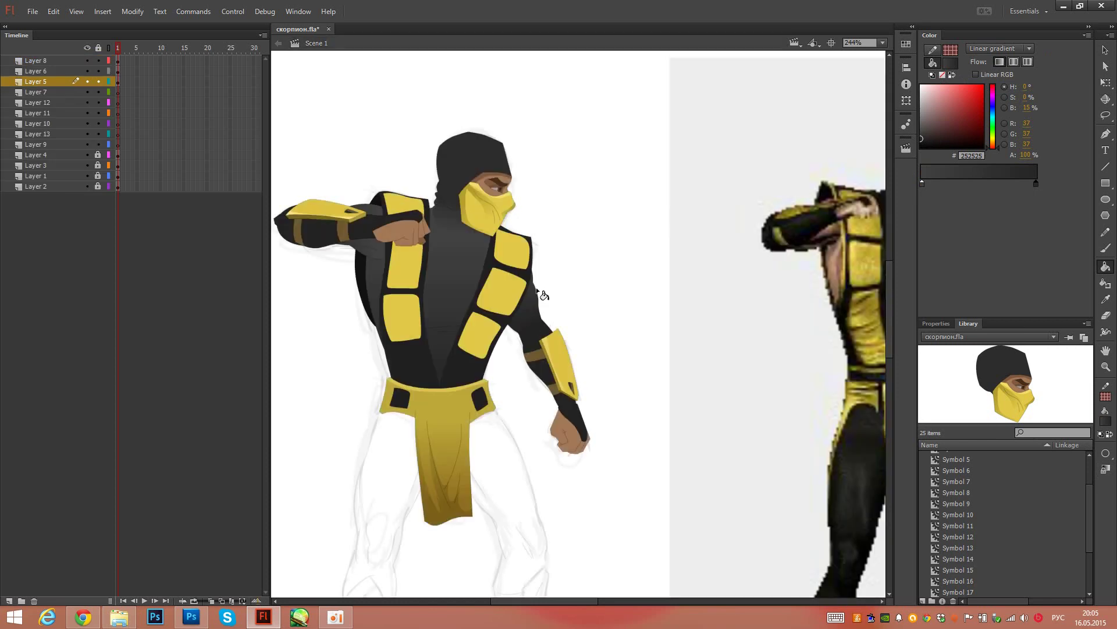
# Step: Recolour the second chest plate on both shoulder straps with solid darker yellow #C2AA2E, and return to the main scene
pyautogui.press('v')
pyautogui.moveTo(594, 301); pyautogui.dragTo(637, 287)
pyautogui.press('i')
pyautogui.click(516, 299)
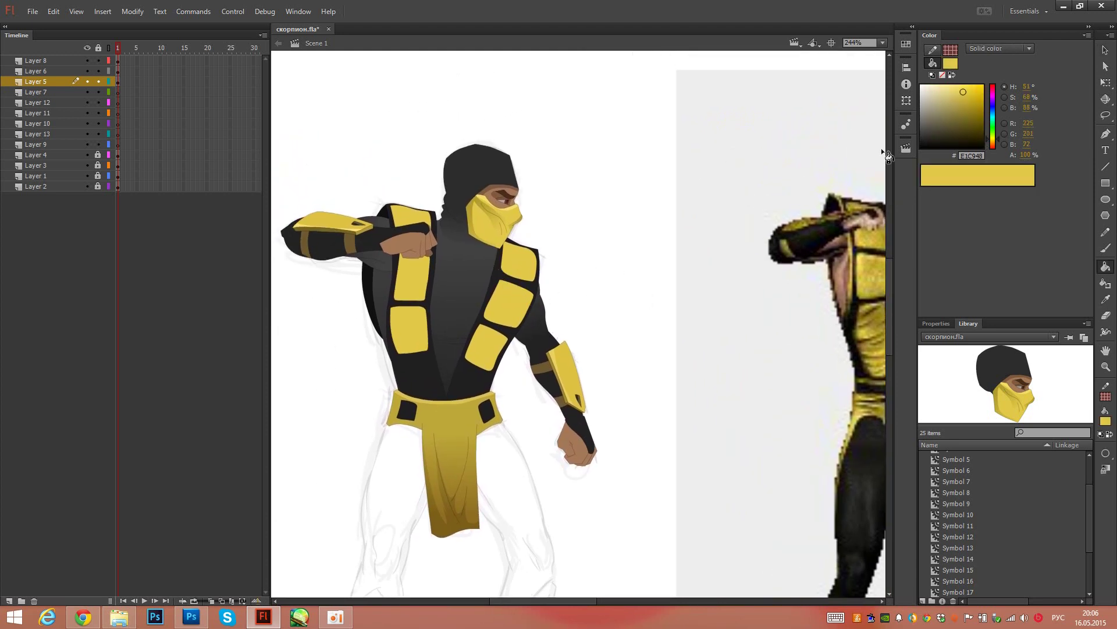
pyautogui.doubleClick(512, 291)
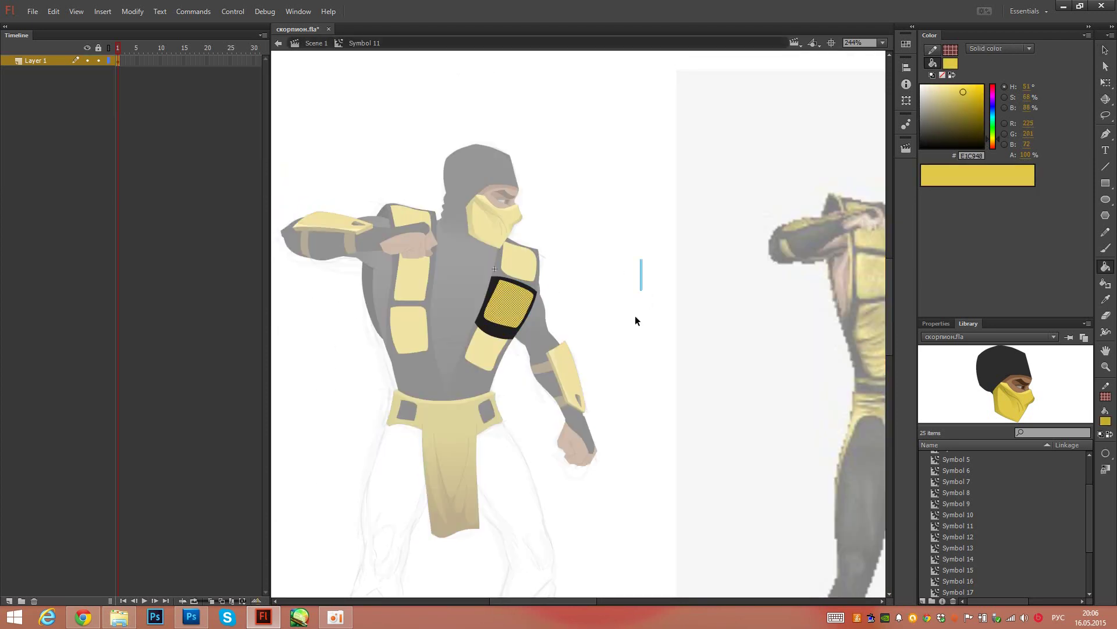
pyautogui.doubleClick(417, 281)
pyautogui.doubleClick(417, 281)
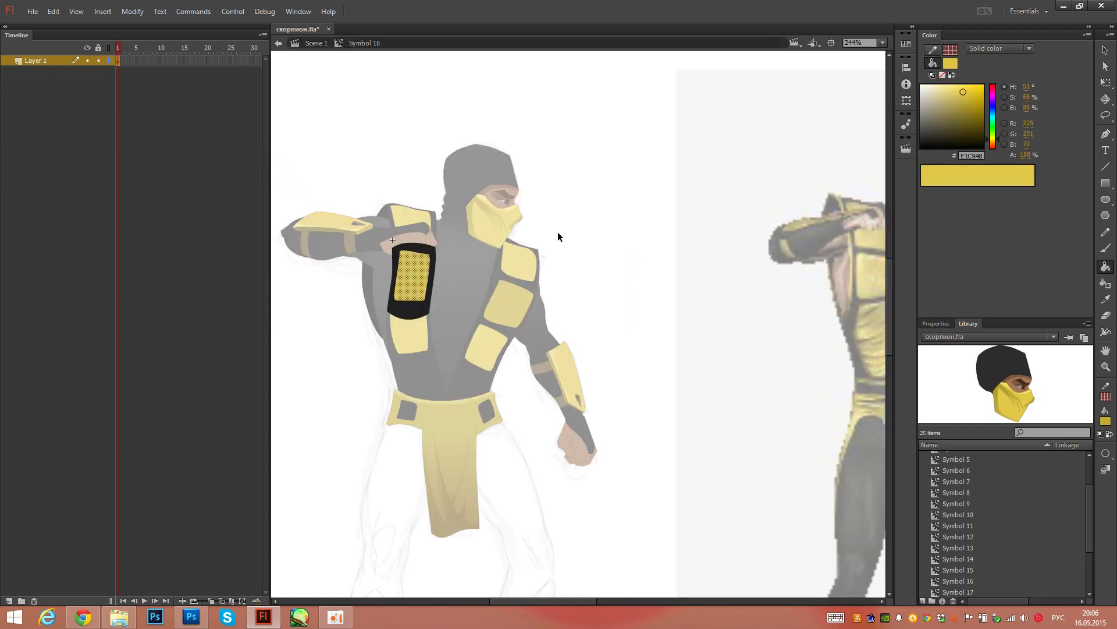
pyautogui.click(416, 287)
pyautogui.doubleClick(597, 228)
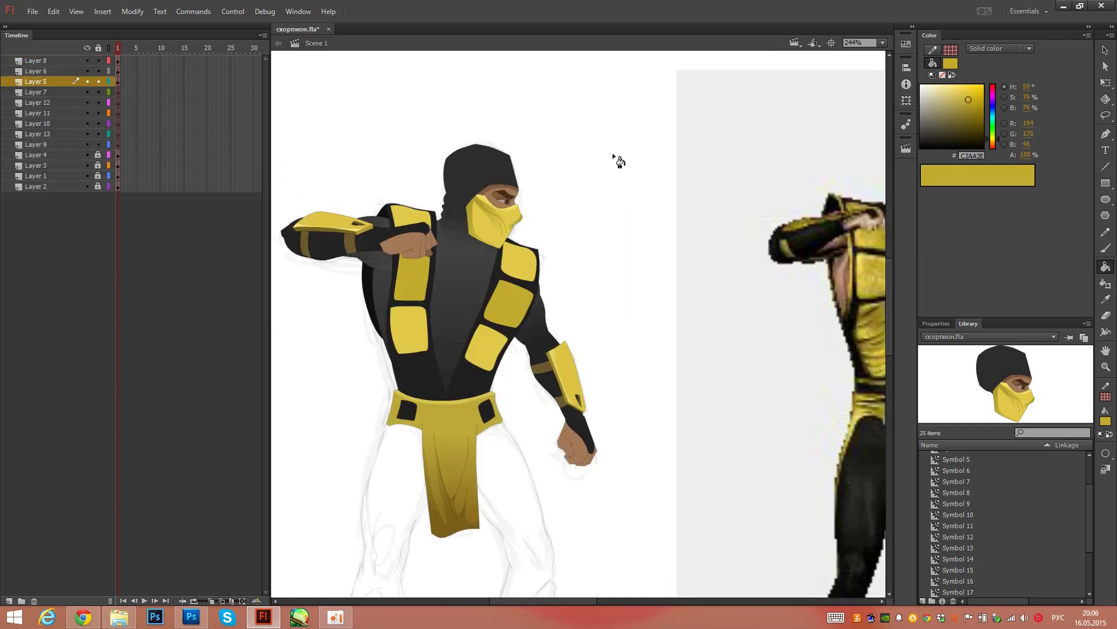
# Step: Recolour the lowest chest plate on both straps with dark olive yellow #9F8B25, and return to the main scene
pyautogui.moveTo(968, 100); pyautogui.dragTo(968, 108)
pyautogui.doubleClick(492, 347)
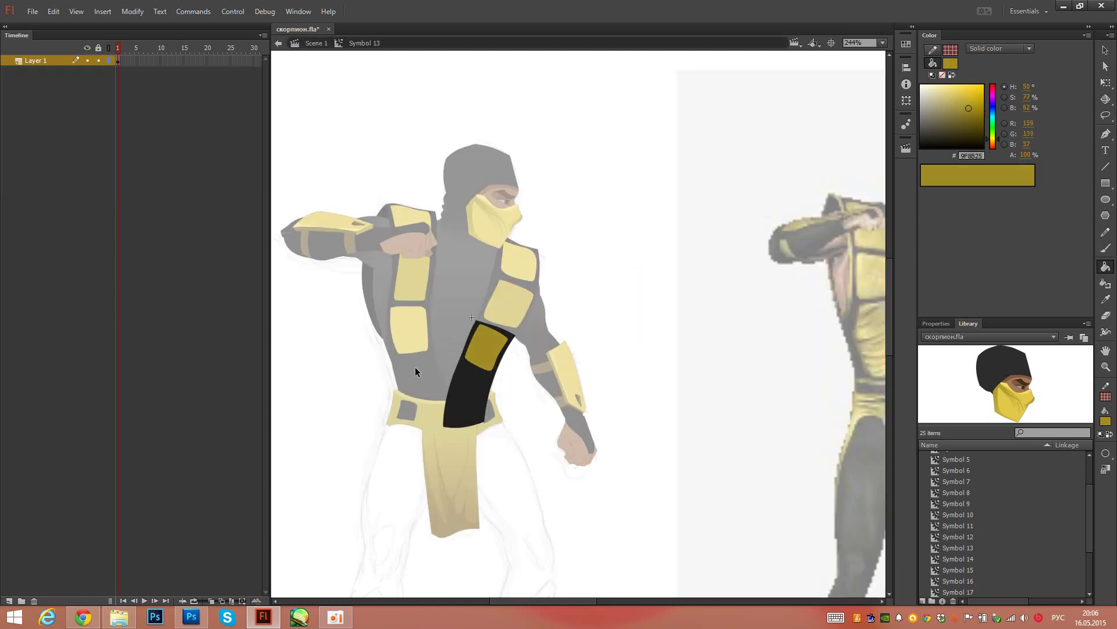
pyautogui.doubleClick(415, 370)
pyautogui.doubleClick(423, 365)
pyautogui.click(417, 333)
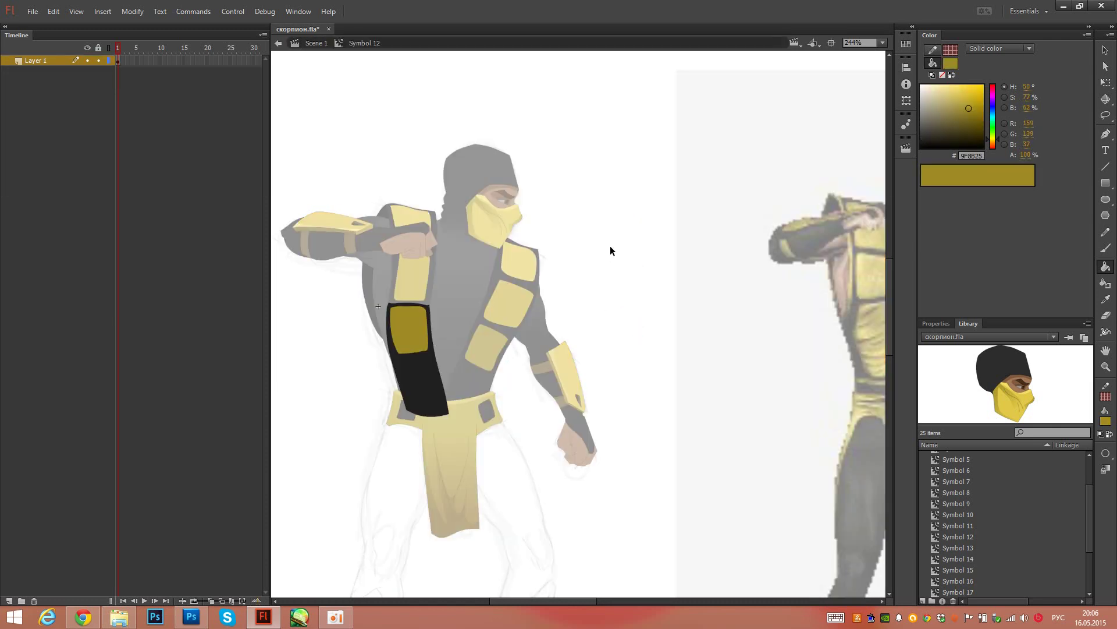
pyautogui.doubleClick(611, 248)
# Step: Select all the finished upper-body parts across the layers and convert them into one symbol
pyautogui.moveTo(634, 333)
pyautogui.mouseDown()
pyautogui.moveTo(598, 314)
pyautogui.moveTo(643, 241)
pyautogui.moveTo(638, 192)
pyautogui.moveTo(646, 296)
pyautogui.moveTo(640, 159)
pyautogui.mouseUp()
pyautogui.press('v')
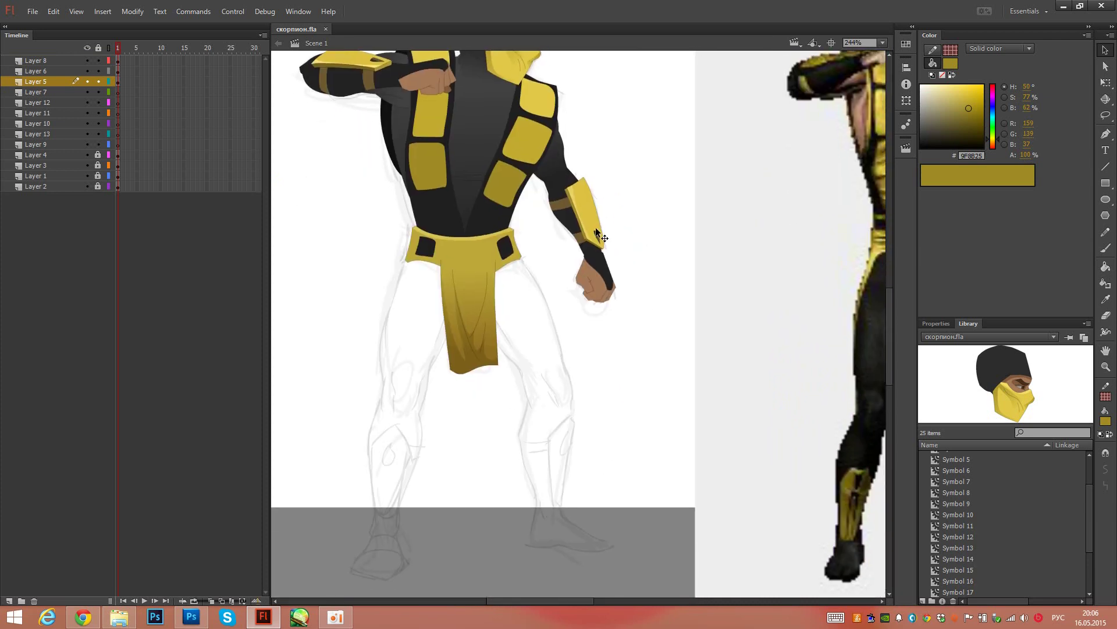
pyautogui.moveTo(118, 64); pyautogui.dragTo(120, 93)
pyautogui.press('q')
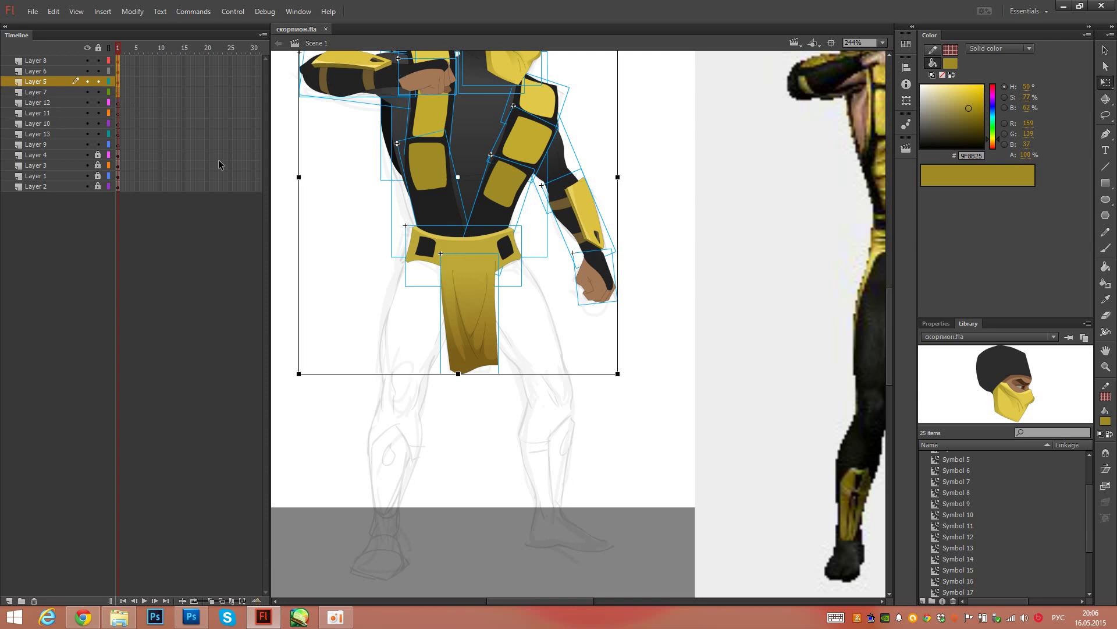
pyautogui.moveTo(603, 216); pyautogui.dragTo(615, 356)
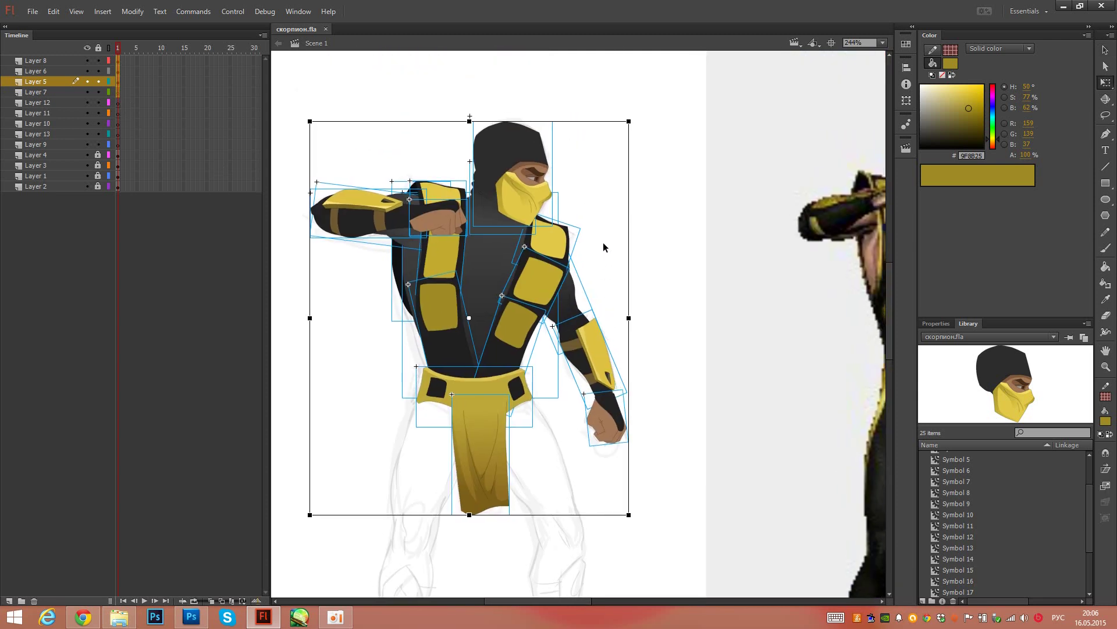
pyautogui.press('F8')
pyautogui.press('Return')
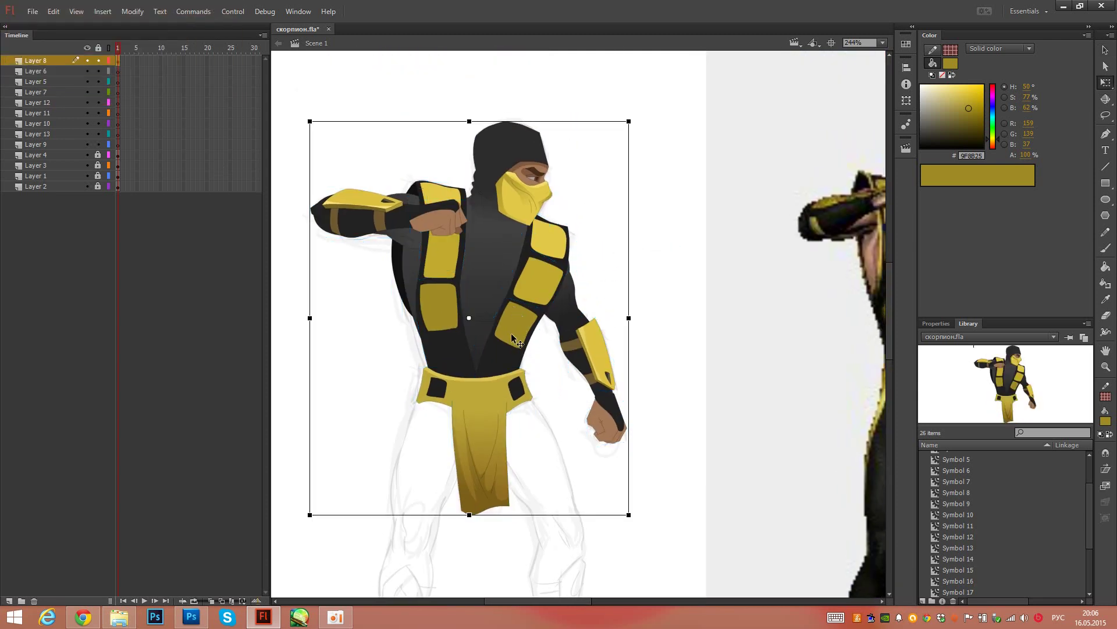
pyautogui.click(659, 347)
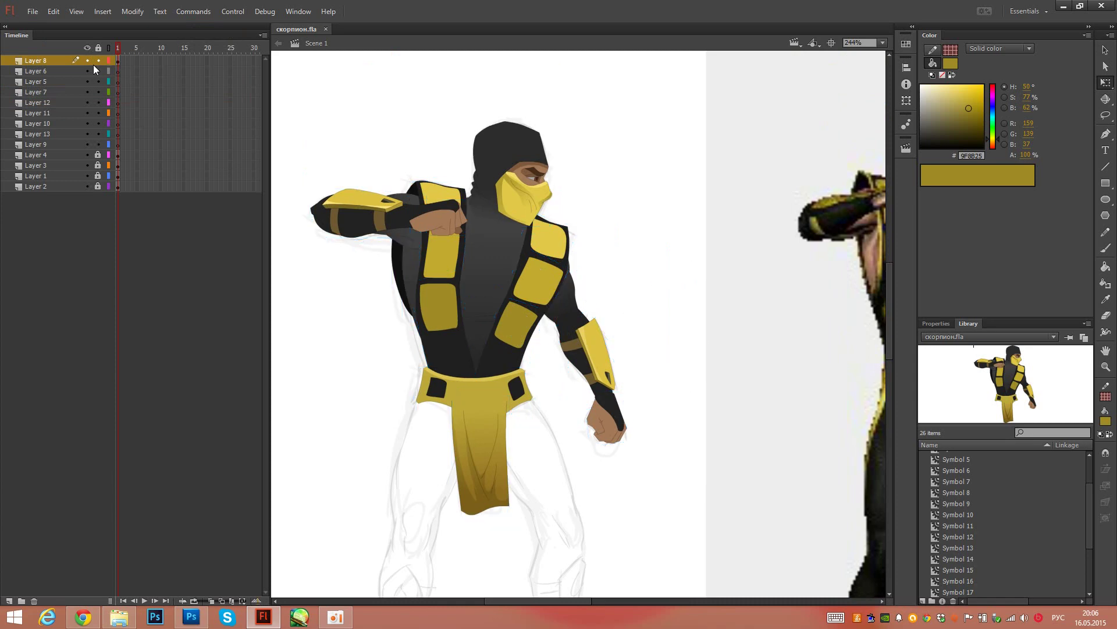
# Step: Move Layer 8 below Layer 11, lock it and display it as outlines
pyautogui.moveTo(62, 61); pyautogui.dragTo(108, 114)
pyautogui.click(98, 113)
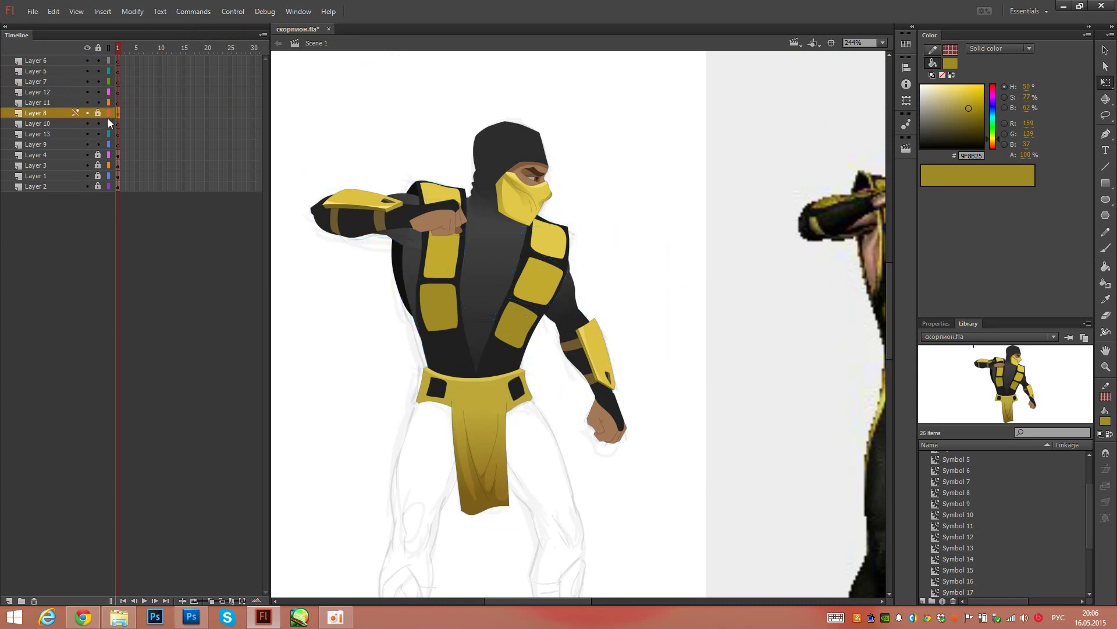
pyautogui.click(108, 113)
# Step: On Layer 11, trace the outer edge and knee curve of the left-hand thigh with the Pencil in black at 20% alpha
pyautogui.click(37, 103)
pyautogui.scroll(-5, 466, 233)
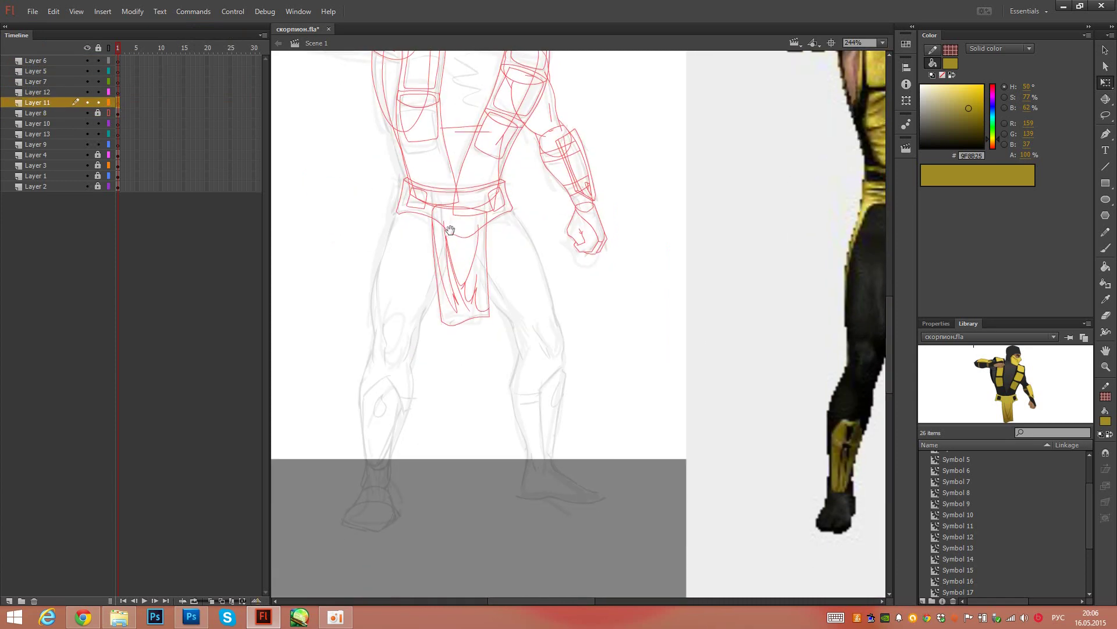
pyautogui.click(933, 51)
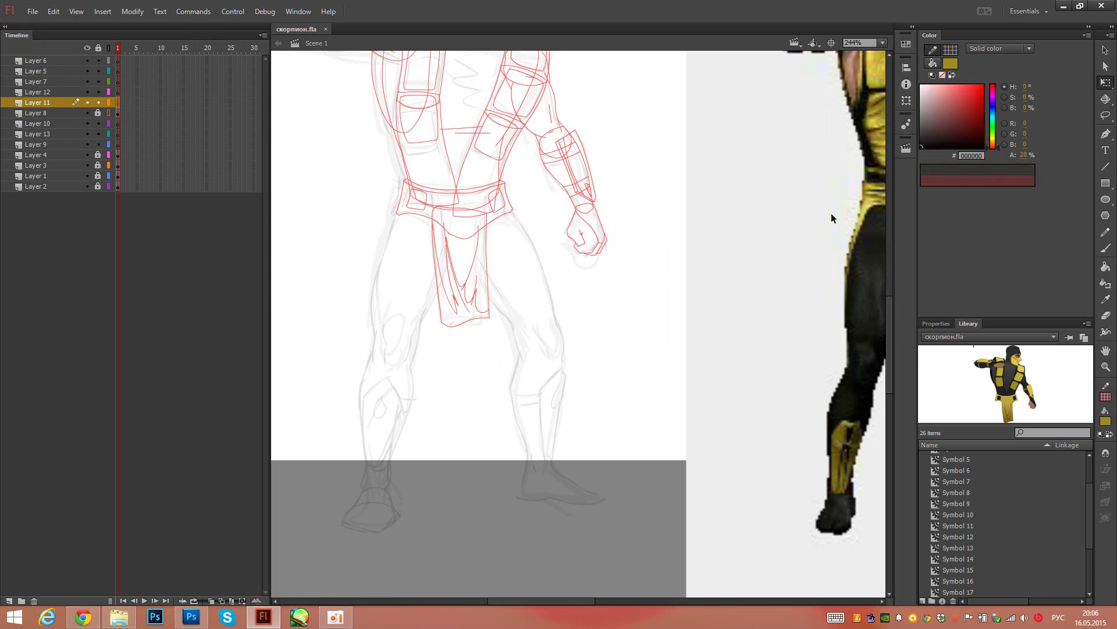
pyautogui.click(882, 42)
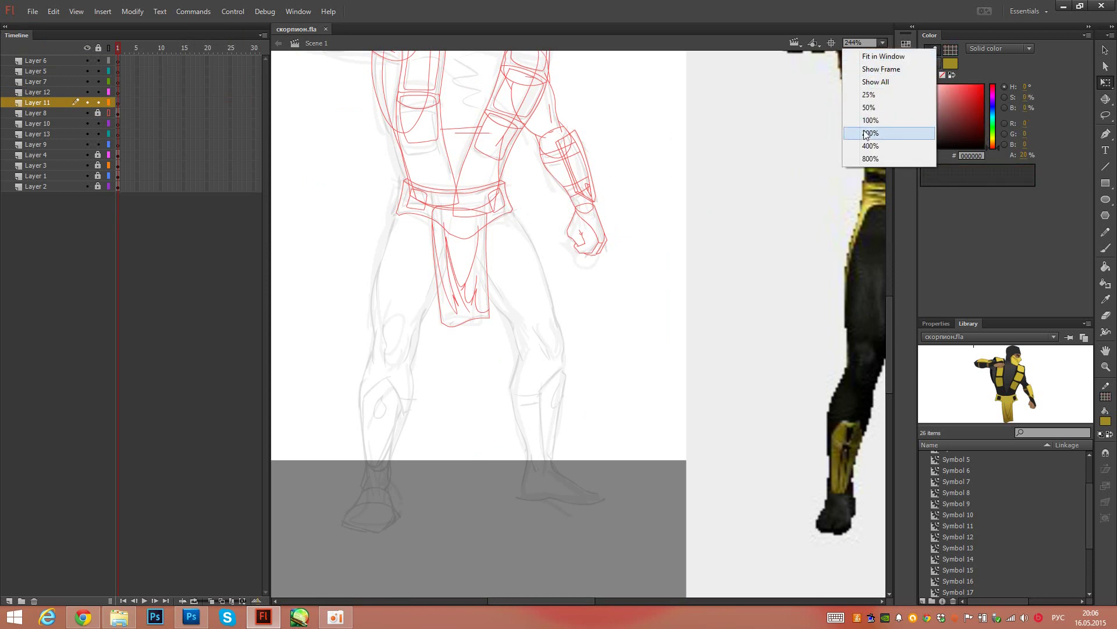
pyautogui.click(870, 133)
pyautogui.scroll(6, 501, 271)
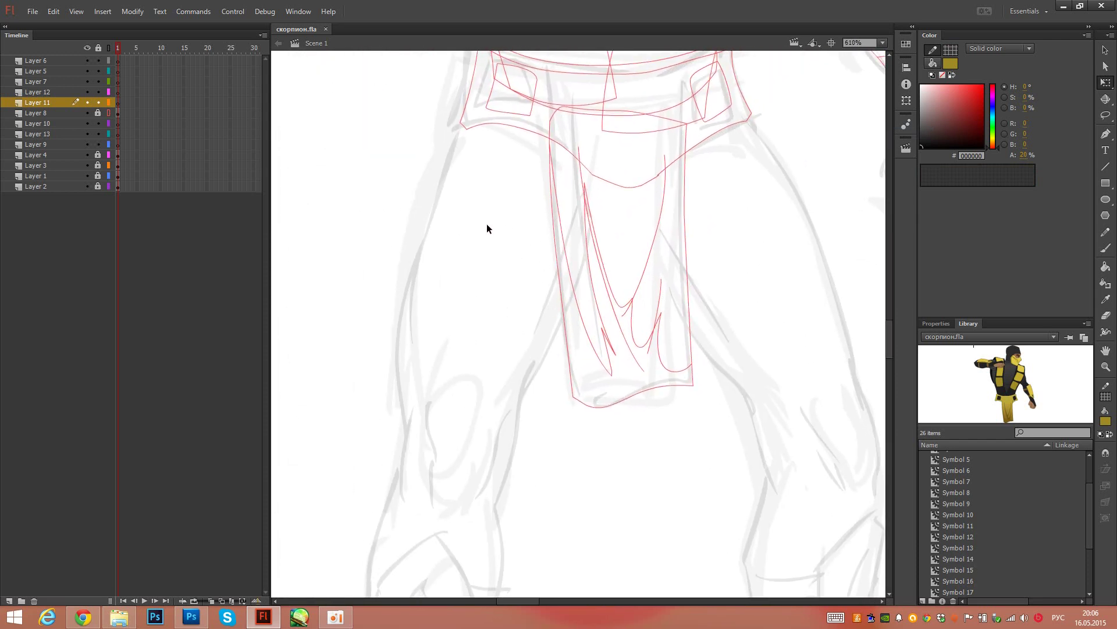
pyautogui.press('y')
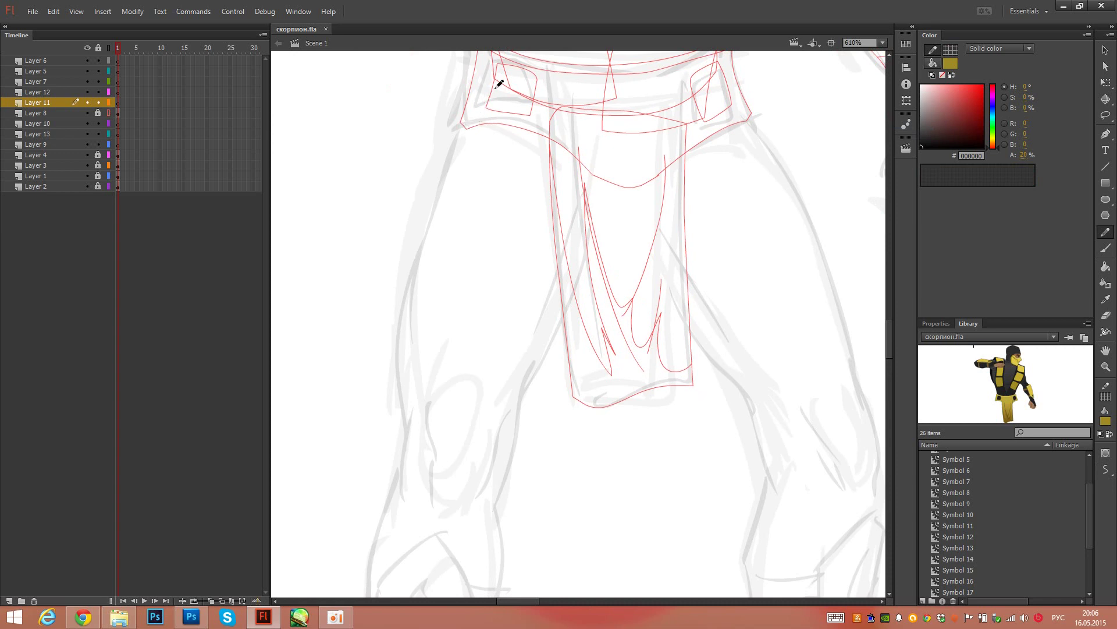
pyautogui.moveTo(499, 82)
pyautogui.mouseDown()
pyautogui.moveTo(459, 152)
pyautogui.moveTo(416, 325)
pyautogui.mouseUp()
pyautogui.moveTo(437, 227)
pyautogui.mouseDown()
pyautogui.moveTo(403, 400)
pyautogui.moveTo(412, 446)
pyautogui.mouseUp()
pyautogui.moveTo(413, 399)
pyautogui.mouseDown()
pyautogui.moveTo(405, 464)
pyautogui.moveTo(414, 516)
pyautogui.mouseUp()
pyautogui.moveTo(398, 453)
pyautogui.mouseDown()
pyautogui.moveTo(512, 488)
pyautogui.moveTo(519, 458)
pyautogui.mouseUp()
pyautogui.moveTo(539, 351)
pyautogui.mouseDown()
pyautogui.moveTo(519, 449)
pyautogui.moveTo(480, 540)
pyautogui.mouseUp()
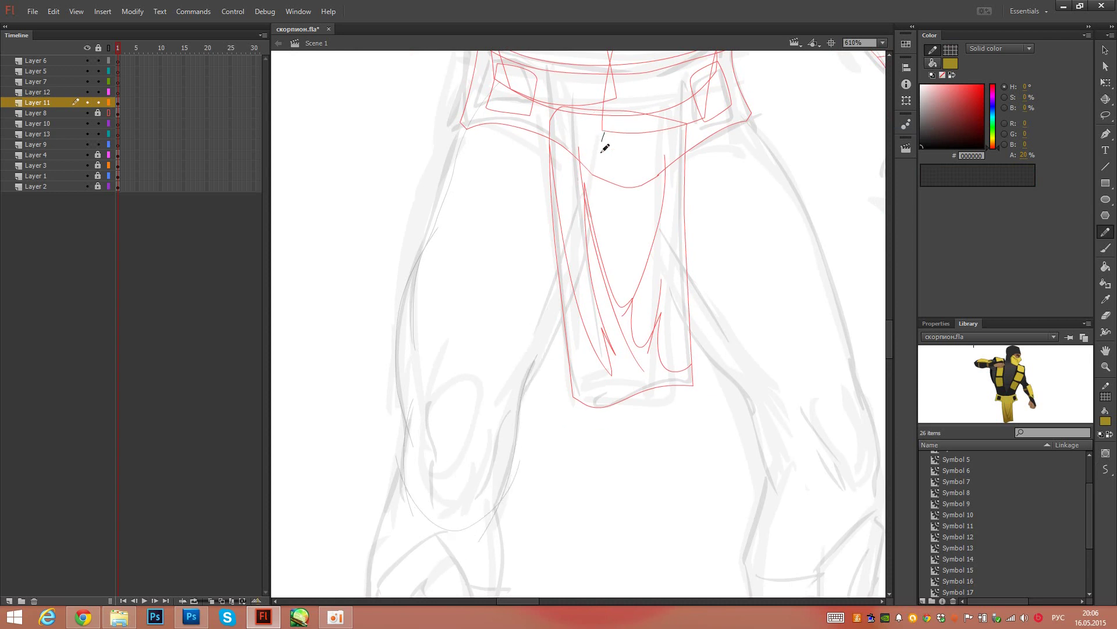
# Step: Complete the left-hand thigh outline with its inner edge, the hip curve under the belt and the knee strokes
pyautogui.moveTo(602, 152)
pyautogui.mouseDown()
pyautogui.moveTo(592, 238)
pyautogui.moveTo(560, 340)
pyautogui.moveTo(525, 395)
pyautogui.mouseUp()
pyautogui.scroll(3, 482, 217)
pyautogui.moveTo(473, 202)
pyautogui.mouseDown()
pyautogui.moveTo(576, 182)
pyautogui.moveTo(607, 265)
pyautogui.mouseUp()
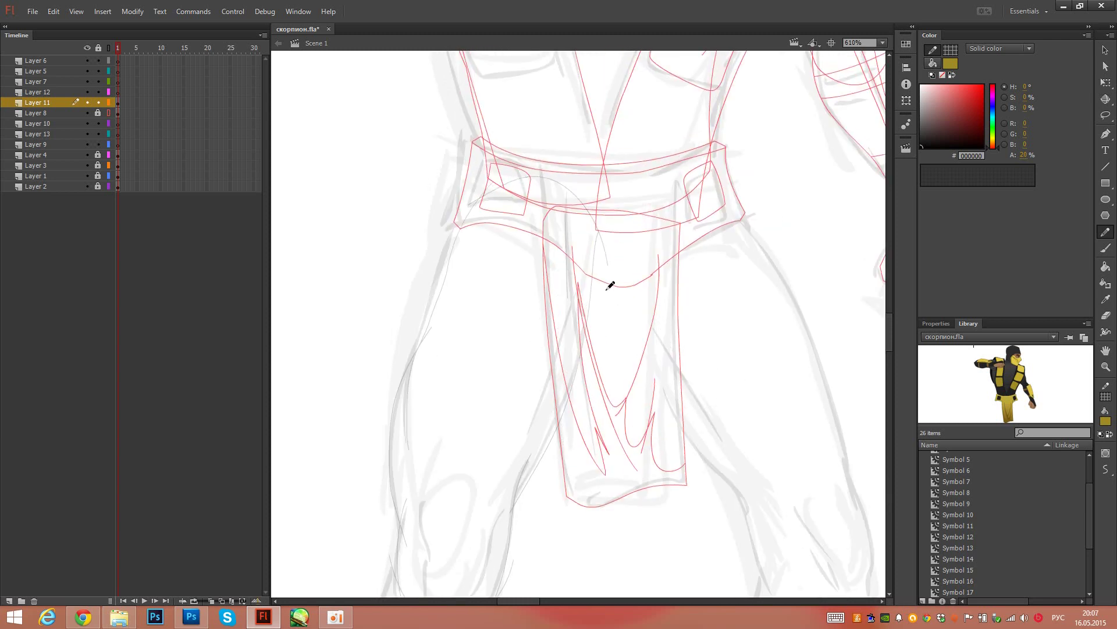
pyautogui.scroll(-4, 522, 310)
pyautogui.moveTo(431, 384); pyautogui.dragTo(435, 463)
pyautogui.moveTo(469, 477); pyautogui.dragTo(510, 391)
# Step: Lock Layer 11 and make Layer 12 active for the right-hand leg
pyautogui.press('space')
pyautogui.moveTo(501, 337)
pyautogui.mouseDown()
pyautogui.moveTo(490, 362)
pyautogui.moveTo(414, 324)
pyautogui.moveTo(417, 343)
pyautogui.mouseUp()
pyautogui.click(117, 92)
pyautogui.press('space')
pyautogui.moveTo(579, 228); pyautogui.dragTo(529, 247)
pyautogui.moveTo(468, 153)
pyautogui.mouseDown()
pyautogui.moveTo(470, 185)
pyautogui.moveTo(542, 347)
pyautogui.moveTo(487, 257)
pyautogui.moveTo(572, 393)
pyautogui.moveTo(614, 436)
pyautogui.moveTo(479, 168)
pyautogui.moveTo(570, 395)
pyautogui.moveTo(623, 447)
pyautogui.moveTo(517, 277)
pyautogui.moveTo(565, 373)
pyautogui.mouseUp()
pyautogui.hotkey('ctrl', 'z')
pyautogui.hotkey('ctrl', 'z')
pyautogui.press('space')
pyautogui.hotkey('ctrl', 'z')
pyautogui.moveTo(495, 238)
pyautogui.mouseDown()
pyautogui.moveTo(547, 347)
pyautogui.moveTo(523, 310)
pyautogui.moveTo(573, 379)
pyautogui.mouseUp()
pyautogui.hotkey('ctrl', 'z')
pyautogui.hotkey('ctrl', 'z')
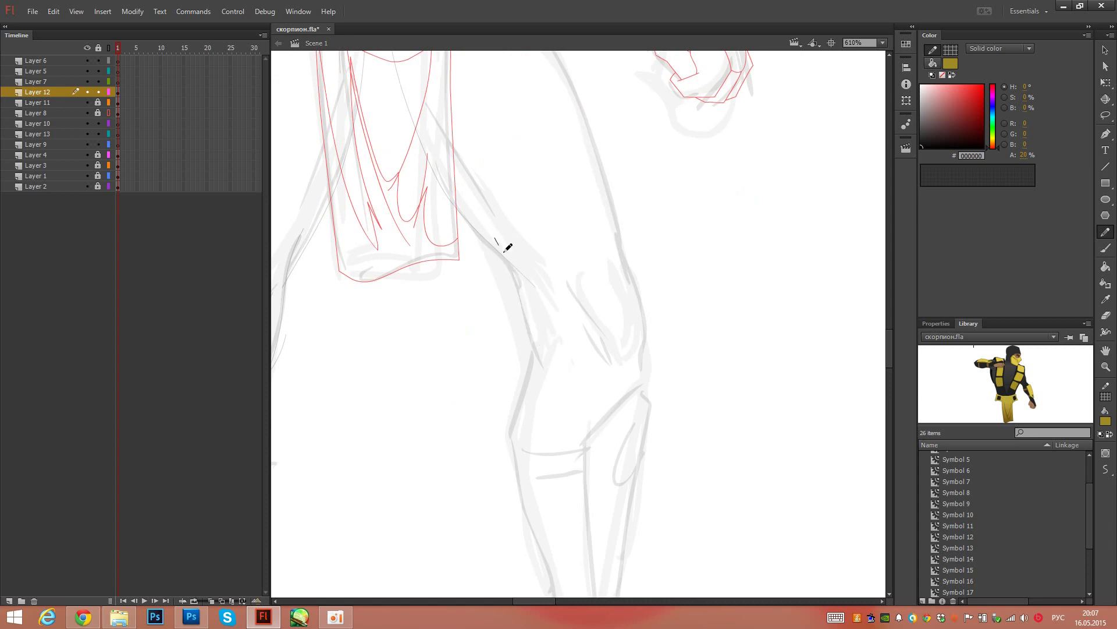
# Step: Trace the right-hand thigh on Layer 12 with its inner edge, knee curve, outer edge and hip curve
pyautogui.moveTo(501, 242)
pyautogui.mouseDown()
pyautogui.moveTo(528, 328)
pyautogui.moveTo(578, 392)
pyautogui.mouseUp()
pyautogui.moveTo(531, 352)
pyautogui.mouseDown()
pyautogui.moveTo(601, 389)
pyautogui.moveTo(637, 364)
pyautogui.moveTo(642, 301)
pyautogui.moveTo(605, 227)
pyautogui.mouseUp()
pyautogui.scroll(3, 570, 271)
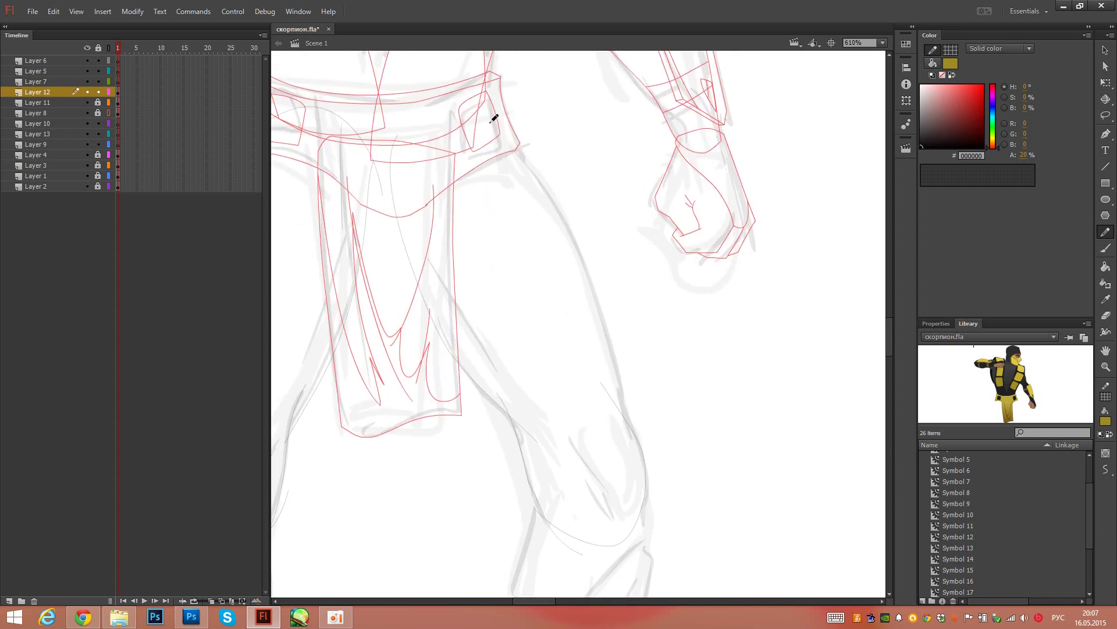
pyautogui.moveTo(492, 119)
pyautogui.mouseDown()
pyautogui.moveTo(564, 220)
pyautogui.moveTo(595, 286)
pyautogui.moveTo(631, 451)
pyautogui.mouseUp()
pyautogui.moveTo(388, 198)
pyautogui.mouseDown()
pyautogui.moveTo(410, 139)
pyautogui.moveTo(456, 117)
pyautogui.moveTo(505, 129)
pyautogui.mouseUp()
pyautogui.moveTo(546, 252); pyautogui.dragTo(546, 145)
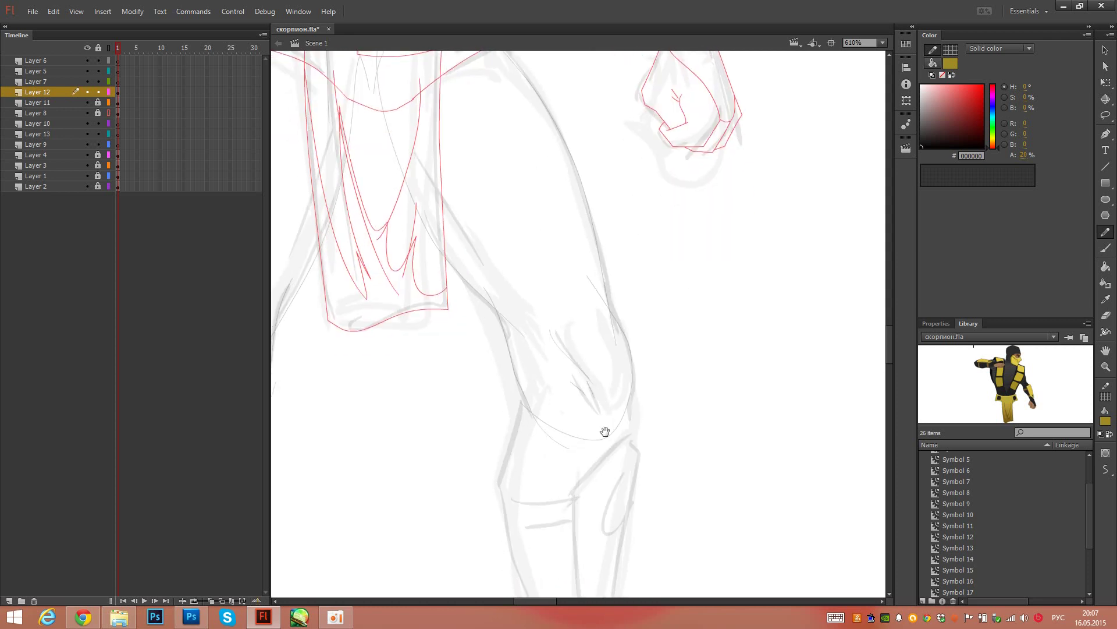
pyautogui.moveTo(606, 432)
pyautogui.mouseDown()
pyautogui.moveTo(599, 404)
pyautogui.moveTo(637, 484)
pyautogui.mouseUp()
pyautogui.moveTo(478, 227); pyautogui.dragTo(581, 374)
pyautogui.moveTo(535, 330); pyautogui.dragTo(549, 355)
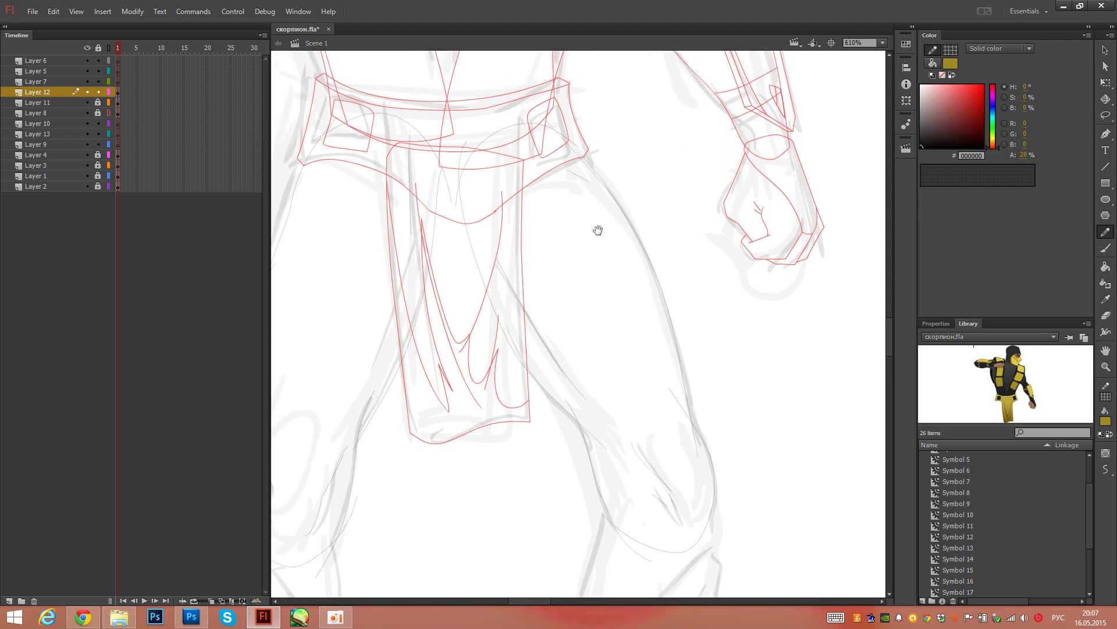
# Step: Trace the left-hand lower leg on Layer 7, from the knee down both sides to the ankle, with a rounded top
pyautogui.moveTo(598, 231); pyautogui.dragTo(685, 116)
pyautogui.moveTo(640, 208)
pyautogui.mouseDown()
pyautogui.moveTo(611, 130)
pyautogui.moveTo(610, 32)
pyautogui.mouseUp()
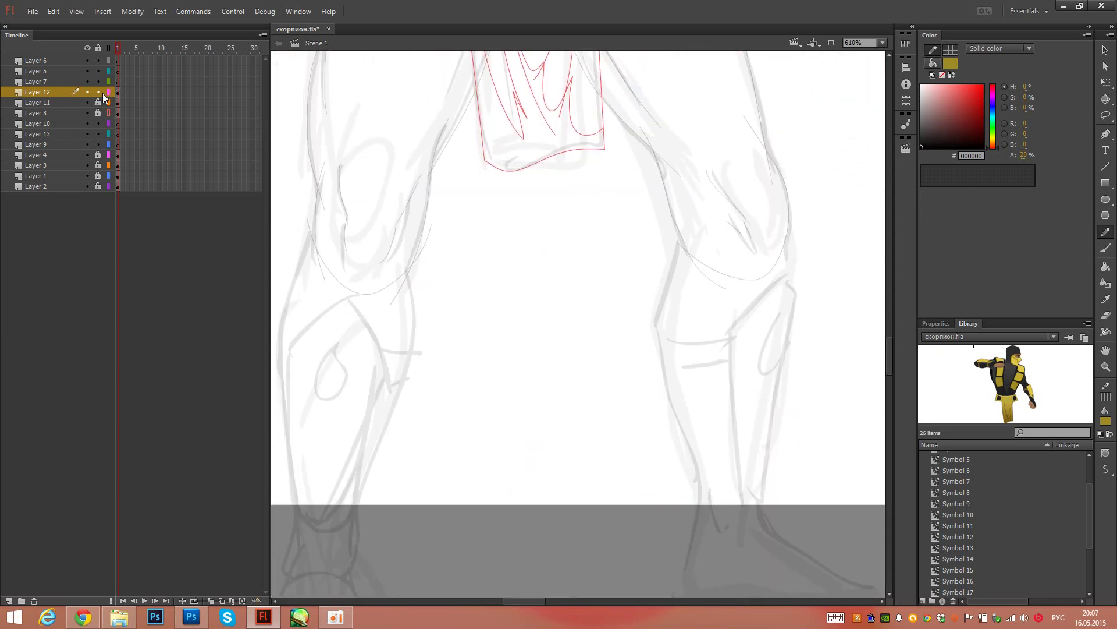
pyautogui.click(118, 82)
pyautogui.moveTo(451, 264)
pyautogui.mouseDown()
pyautogui.moveTo(529, 227)
pyautogui.moveTo(559, 189)
pyautogui.mouseUp()
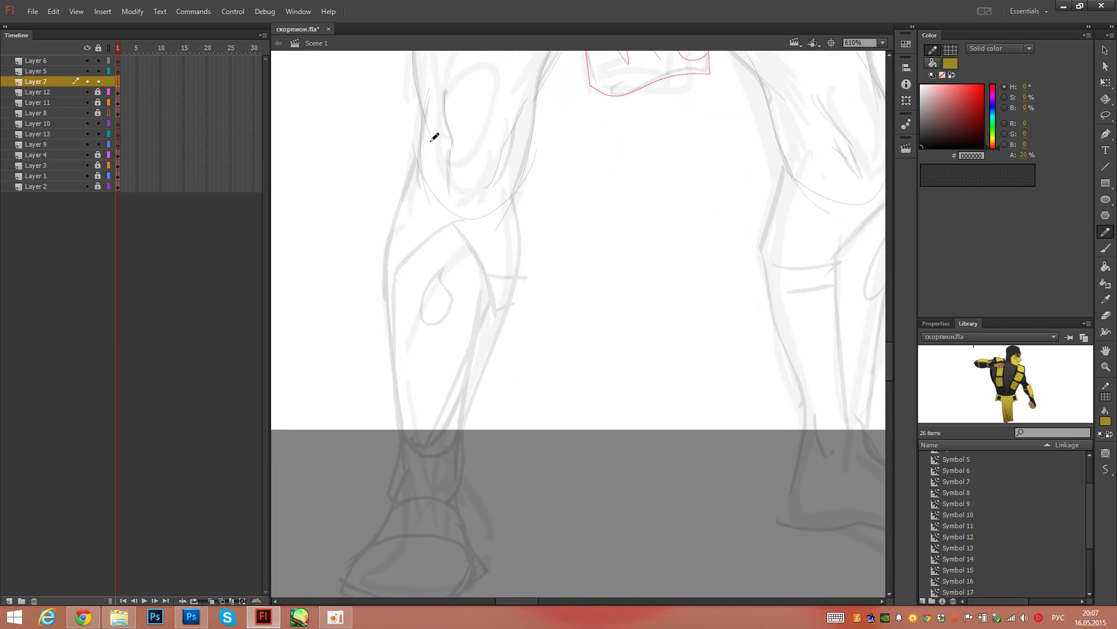
pyautogui.moveTo(430, 133)
pyautogui.mouseDown()
pyautogui.moveTo(392, 246)
pyautogui.moveTo(387, 298)
pyautogui.moveTo(400, 399)
pyautogui.moveTo(391, 468)
pyautogui.moveTo(404, 515)
pyautogui.moveTo(428, 525)
pyautogui.moveTo(452, 502)
pyautogui.moveTo(462, 430)
pyautogui.moveTo(520, 292)
pyautogui.moveTo(525, 232)
pyautogui.moveTo(507, 159)
pyautogui.moveTo(515, 291)
pyautogui.moveTo(457, 444)
pyautogui.mouseUp()
pyautogui.hotkey('ctrl', 'a')
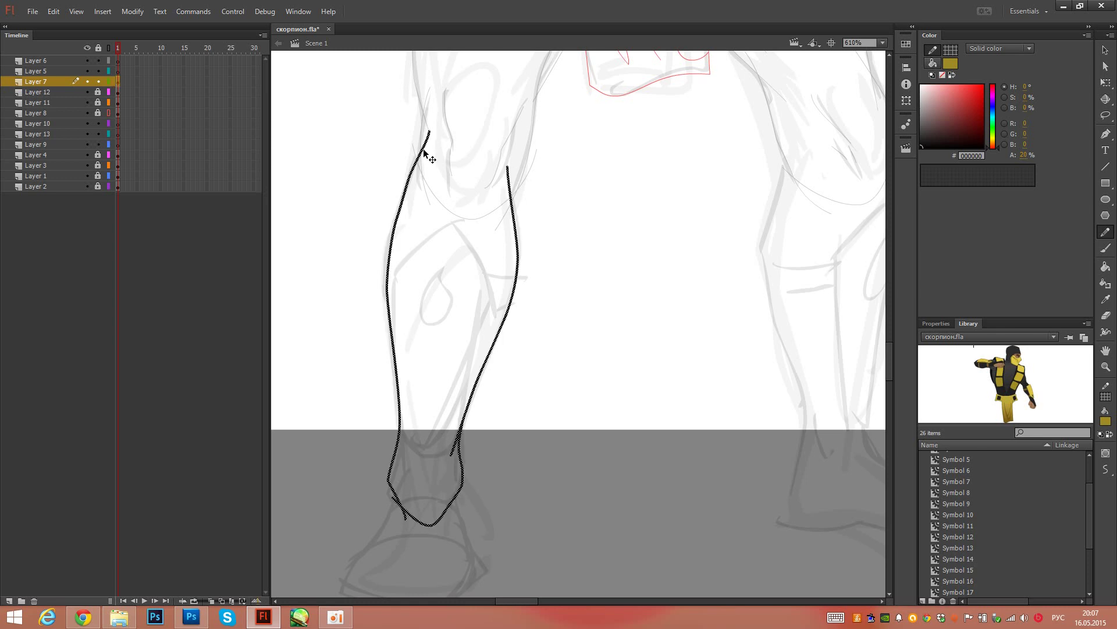
pyautogui.moveTo(405, 171)
pyautogui.mouseDown()
pyautogui.moveTo(432, 141)
pyautogui.moveTo(474, 130)
pyautogui.moveTo(518, 199)
pyautogui.mouseUp()
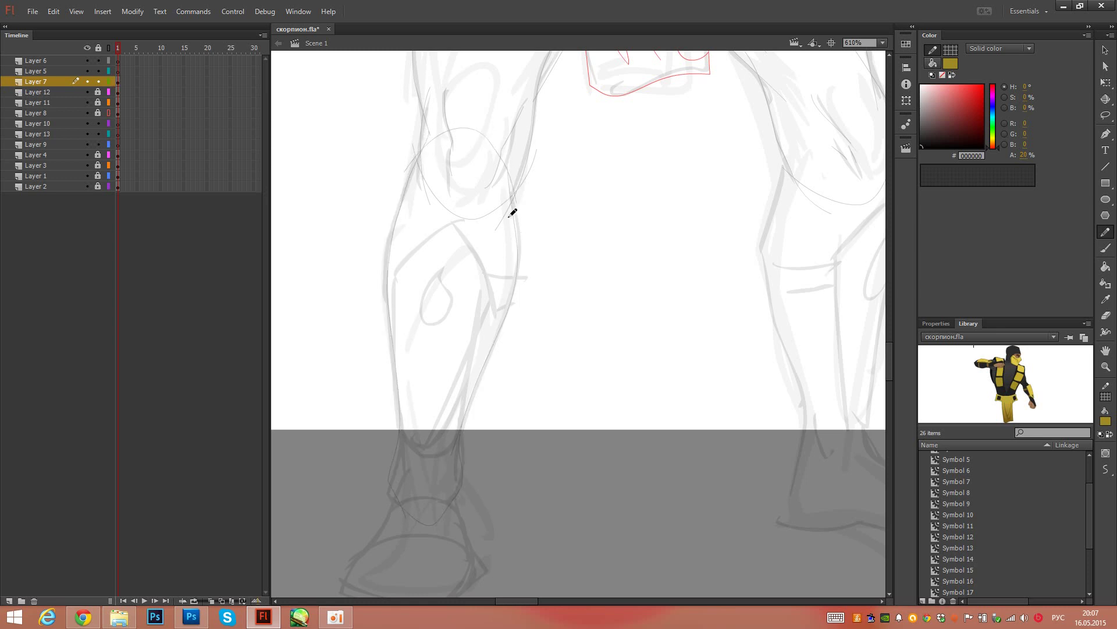
# Step: Draw two curved lines below the knee and two above the ankle across the left-hand shin for the guard straps
pyautogui.moveTo(457, 295); pyautogui.dragTo(445, 253)
pyautogui.moveTo(480, 198); pyautogui.dragTo(445, 332)
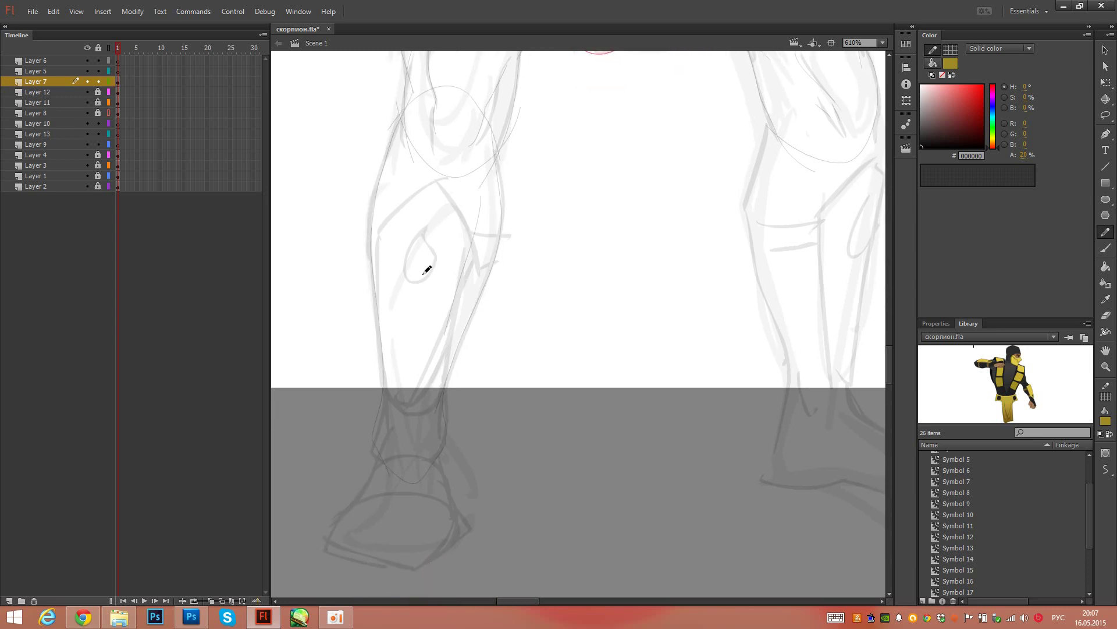
pyautogui.moveTo(368, 196)
pyautogui.mouseDown()
pyautogui.moveTo(394, 223)
pyautogui.moveTo(464, 234)
pyautogui.moveTo(530, 221)
pyautogui.moveTo(390, 219)
pyautogui.moveTo(535, 227)
pyautogui.mouseUp()
pyautogui.hotkey('ctrl', 'z')
pyautogui.moveTo(367, 216)
pyautogui.mouseDown()
pyautogui.moveTo(446, 251)
pyautogui.moveTo(531, 262)
pyautogui.mouseUp()
pyautogui.moveTo(366, 348)
pyautogui.mouseDown()
pyautogui.moveTo(454, 375)
pyautogui.moveTo(501, 367)
pyautogui.mouseUp()
pyautogui.moveTo(375, 379); pyautogui.dragTo(507, 381)
# Step: Trace the right-hand lower leg with both sides, a rounded ankle end and a curved knee top
pyautogui.moveTo(586, 348); pyautogui.dragTo(353, 371)
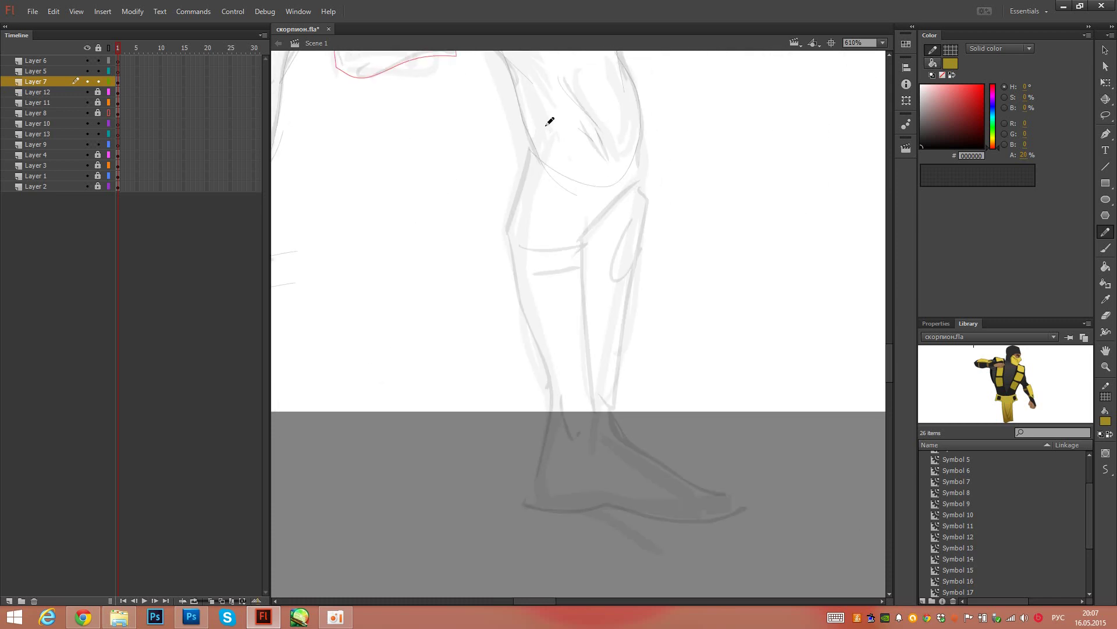
pyautogui.moveTo(546, 125)
pyautogui.mouseDown()
pyautogui.moveTo(520, 189)
pyautogui.moveTo(551, 417)
pyautogui.moveTo(576, 464)
pyautogui.mouseUp()
pyautogui.moveTo(563, 376)
pyautogui.mouseDown()
pyautogui.moveTo(568, 456)
pyautogui.moveTo(608, 424)
pyautogui.moveTo(622, 370)
pyautogui.mouseUp()
pyautogui.moveTo(541, 136)
pyautogui.mouseDown()
pyautogui.moveTo(631, 130)
pyautogui.moveTo(658, 173)
pyautogui.mouseUp()
pyautogui.moveTo(636, 132); pyautogui.dragTo(640, 170)
pyautogui.moveTo(638, 109)
pyautogui.mouseDown()
pyautogui.moveTo(646, 211)
pyautogui.moveTo(624, 332)
pyautogui.moveTo(626, 456)
pyautogui.mouseUp()
pyautogui.moveTo(641, 119)
pyautogui.mouseDown()
pyautogui.moveTo(617, 404)
pyautogui.moveTo(633, 459)
pyautogui.mouseUp()
pyautogui.moveTo(637, 140); pyautogui.dragTo(638, 148)
# Step: Draw two curved strap lines below the knee and two above the ankle across the right-hand shin
pyautogui.moveTo(496, 231)
pyautogui.mouseDown()
pyautogui.moveTo(561, 242)
pyautogui.moveTo(682, 211)
pyautogui.mouseUp()
pyautogui.moveTo(503, 266); pyautogui.dragTo(679, 235)
pyautogui.moveTo(562, 369); pyautogui.dragTo(679, 338)
pyautogui.moveTo(532, 386)
pyautogui.mouseDown()
pyautogui.moveTo(680, 357)
pyautogui.moveTo(771, 379)
pyautogui.moveTo(823, 292)
pyautogui.moveTo(816, 315)
pyautogui.mouseUp()
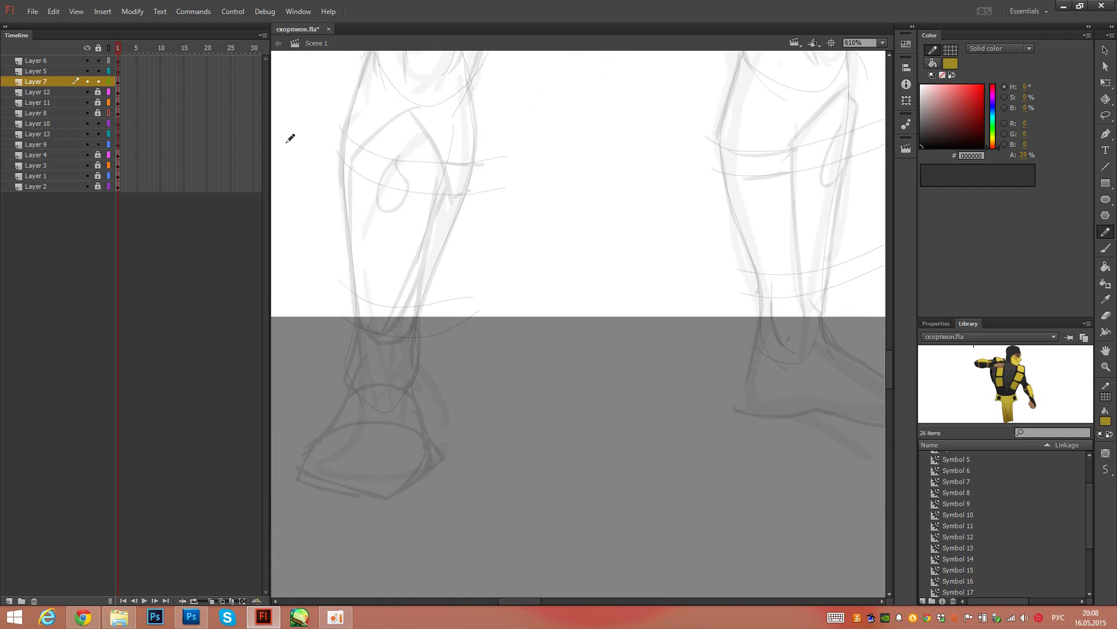
# Step: Show Layers 7 and 12 as outlines, and trace the left-hand foot on Layer 5
pyautogui.click(109, 82)
pyautogui.click(108, 92)
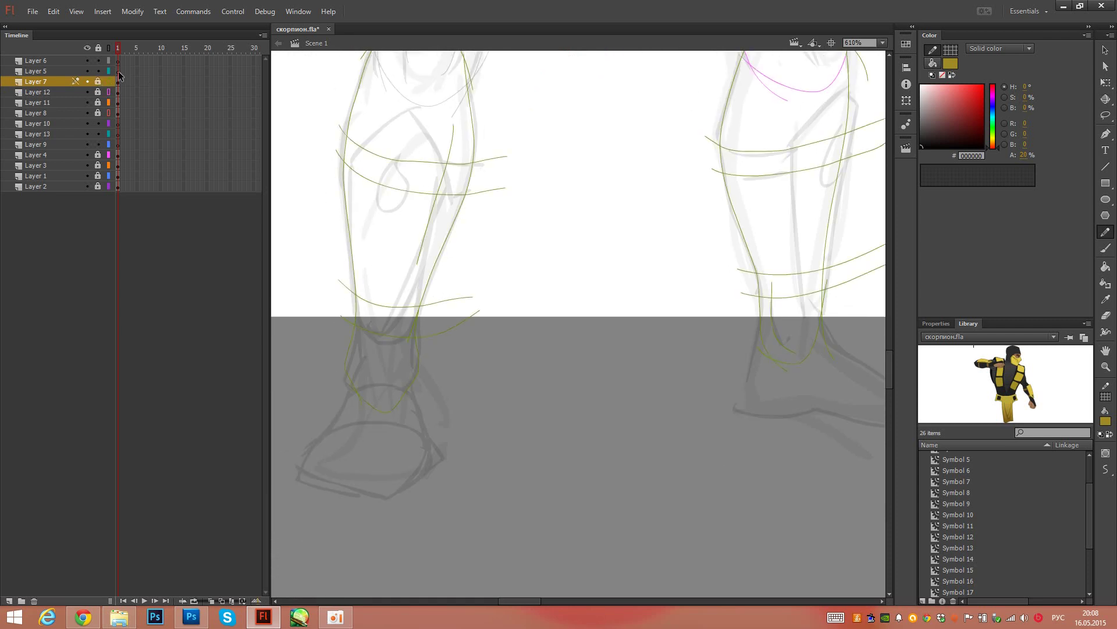
pyautogui.click(118, 71)
pyautogui.moveTo(440, 308); pyautogui.dragTo(484, 267)
pyautogui.moveTo(415, 319)
pyautogui.mouseDown()
pyautogui.moveTo(343, 444)
pyautogui.moveTo(441, 454)
pyautogui.mouseUp()
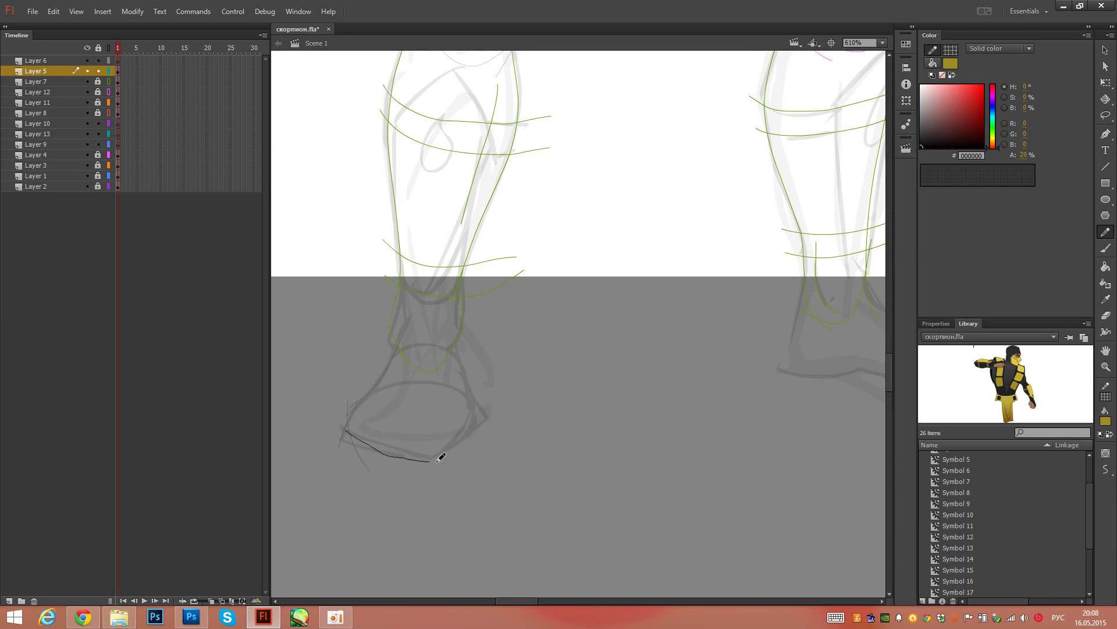
pyautogui.moveTo(353, 425)
pyautogui.mouseDown()
pyautogui.moveTo(416, 449)
pyautogui.moveTo(490, 402)
pyautogui.moveTo(458, 328)
pyautogui.moveTo(408, 331)
pyautogui.mouseUp()
pyautogui.moveTo(518, 363); pyautogui.dragTo(323, 376)
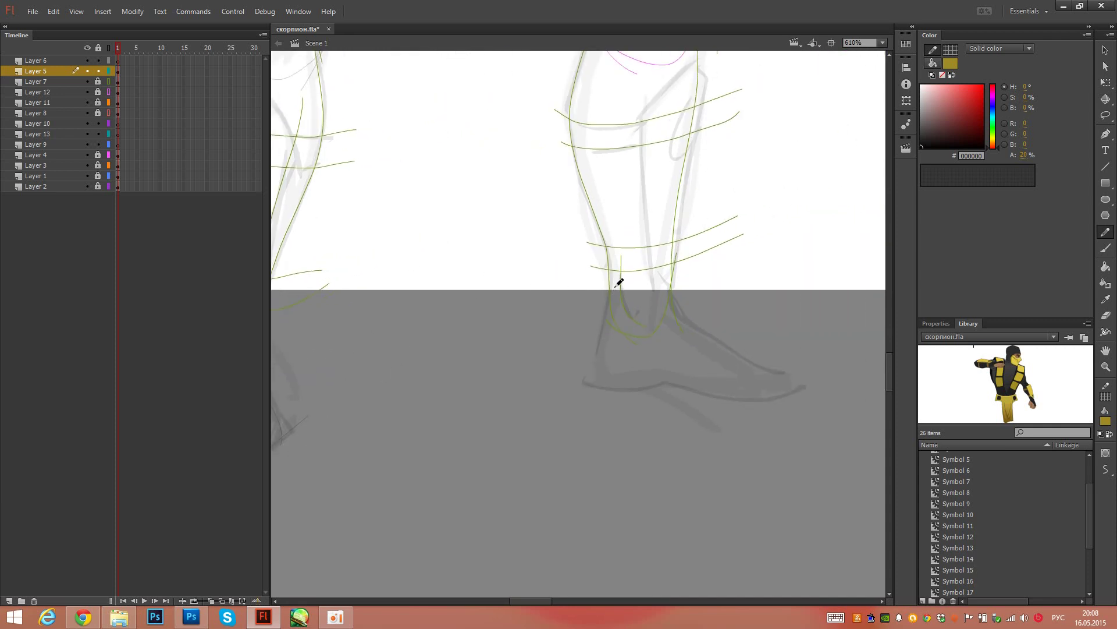
# Step: Trace the right-hand foot with its ankle, heel, instep, sole and toe outline on Layer 5
pyautogui.moveTo(614, 287)
pyautogui.mouseDown()
pyautogui.moveTo(589, 399)
pyautogui.moveTo(618, 415)
pyautogui.mouseUp()
pyautogui.moveTo(583, 345)
pyautogui.mouseDown()
pyautogui.moveTo(636, 411)
pyautogui.moveTo(696, 381)
pyautogui.moveTo(768, 392)
pyautogui.moveTo(826, 383)
pyautogui.mouseUp()
pyautogui.moveTo(600, 319)
pyautogui.mouseDown()
pyautogui.moveTo(636, 288)
pyautogui.moveTo(671, 295)
pyautogui.mouseUp()
pyautogui.moveTo(741, 342); pyautogui.dragTo(881, 408)
# Step: Turn off outline display for Layers 12, 7 and 8, and unlock Layers 7, 12, 11 and 8
pyautogui.click(882, 42)
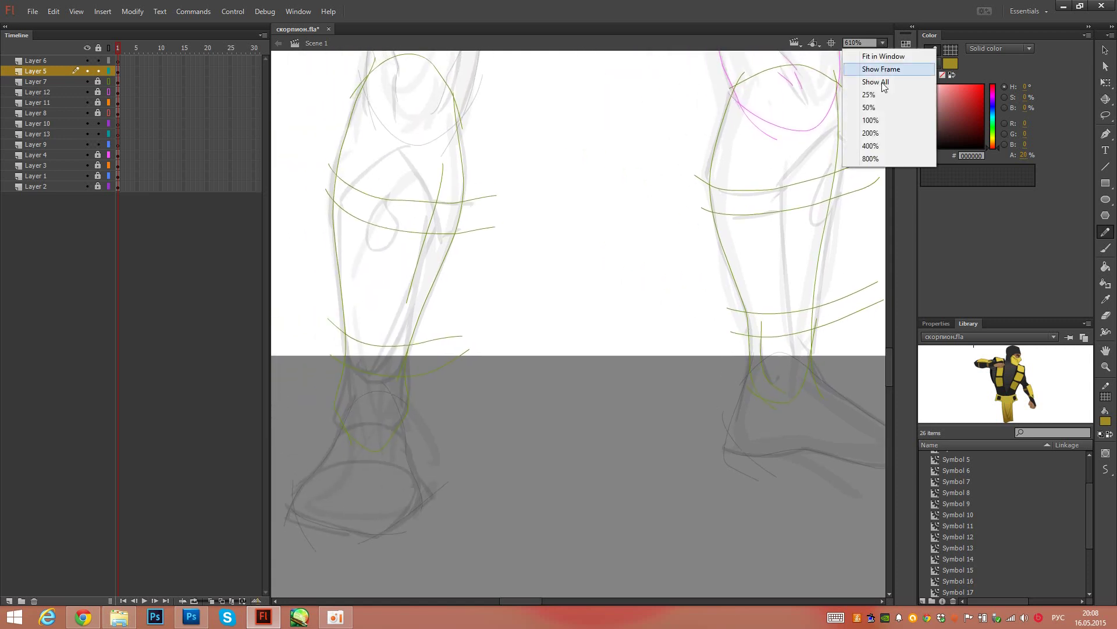
pyautogui.click(870, 146)
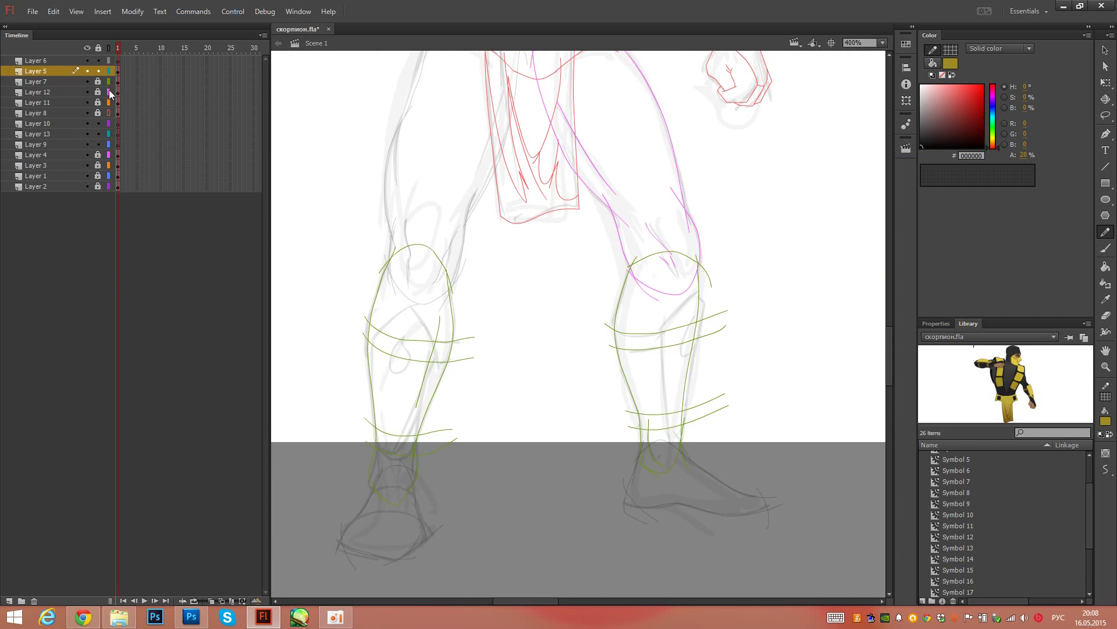
pyautogui.moveTo(110, 92); pyautogui.dragTo(109, 82)
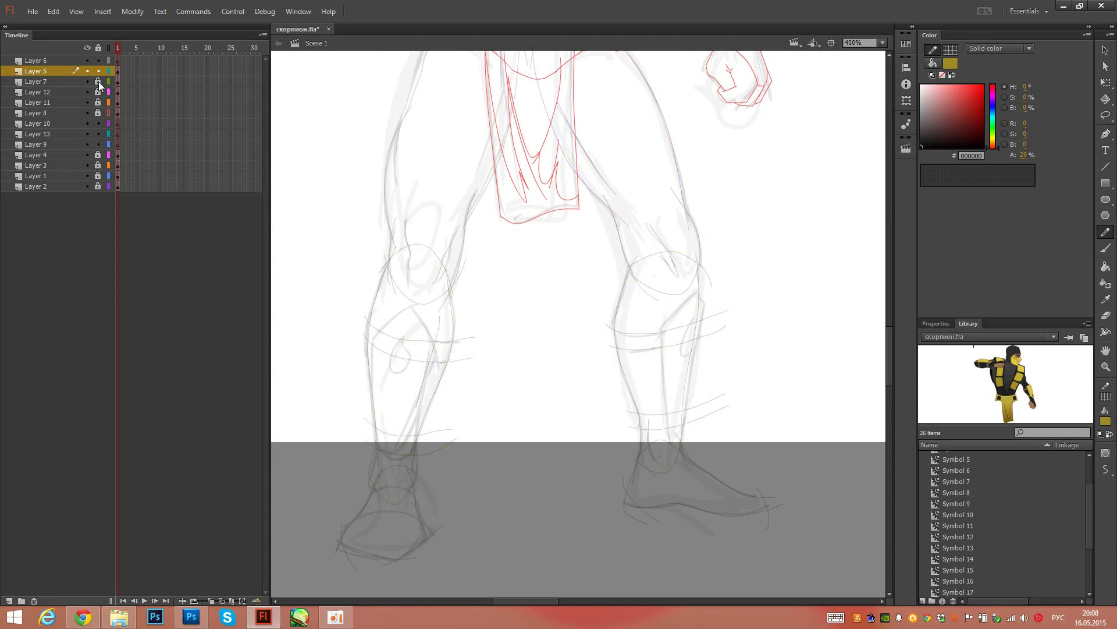
pyautogui.click(118, 103)
pyautogui.press('v')
pyautogui.moveTo(575, 182); pyautogui.dragTo(581, 336)
pyautogui.click(598, 417)
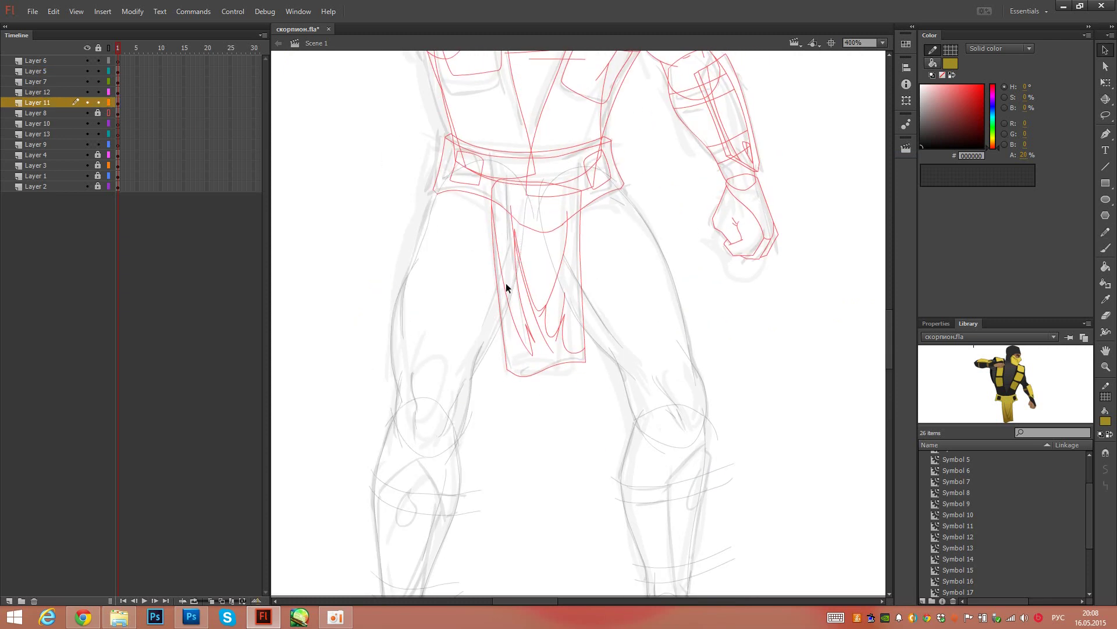
pyautogui.click(98, 113)
pyautogui.click(109, 113)
# Step: Open the torso symbol to pick up its dark gradient fill, and return to the main scene
pyautogui.moveTo(358, 190); pyautogui.dragTo(348, 362)
pyautogui.click(569, 127)
pyautogui.doubleClick(569, 128)
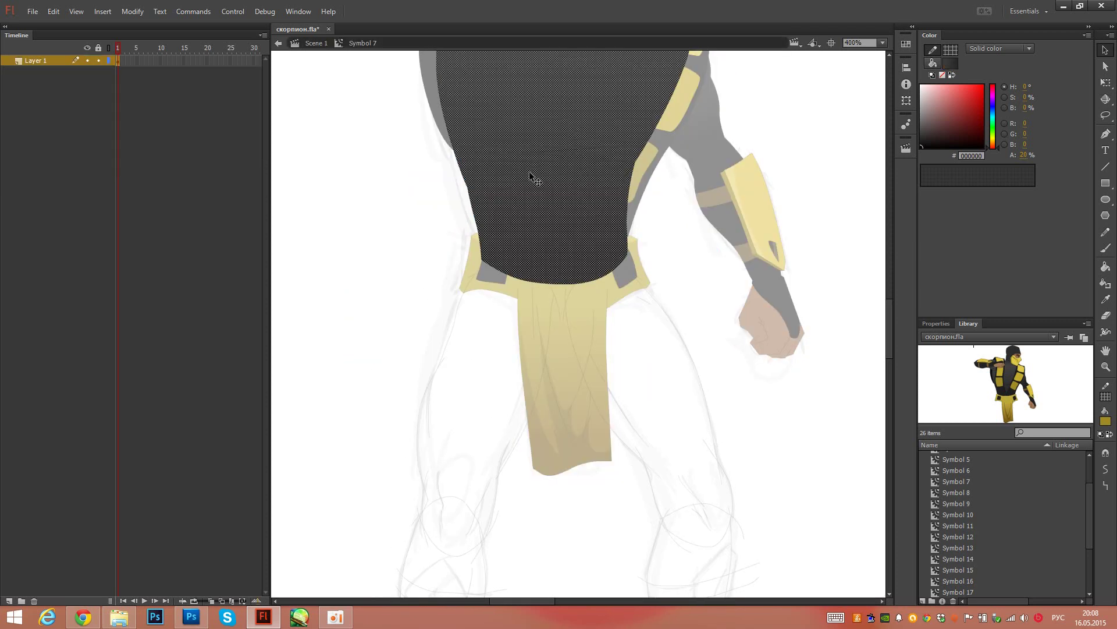
pyautogui.press('o')
pyautogui.click(550, 203)
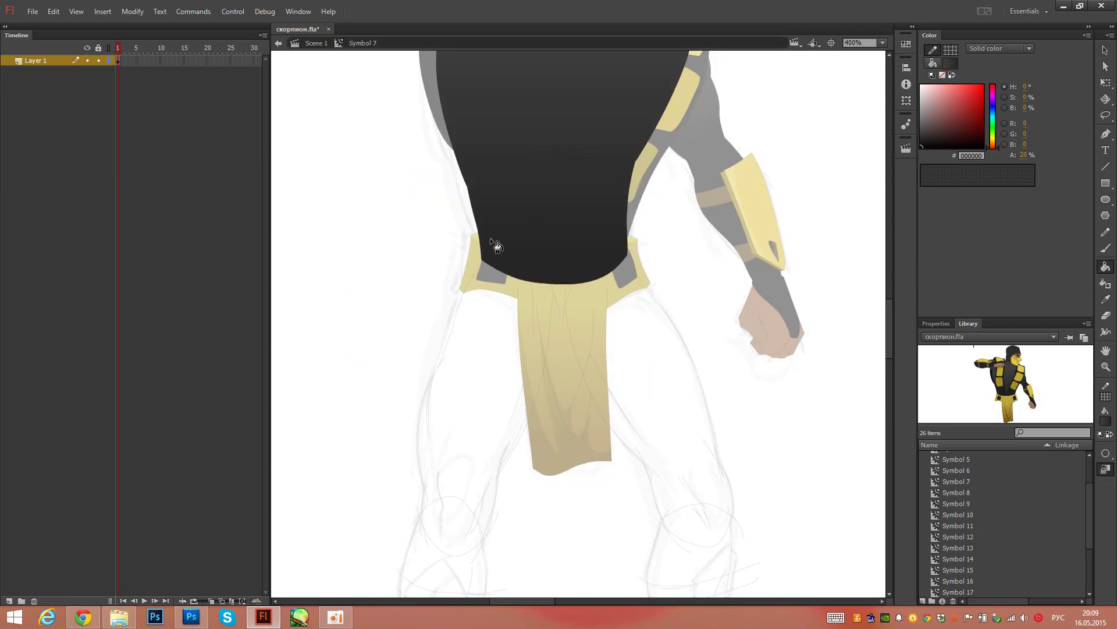
pyautogui.doubleClick(413, 277)
# Step: Fill both thighs with the dark torso gradient
pyautogui.scroll(-5, 425, 229)
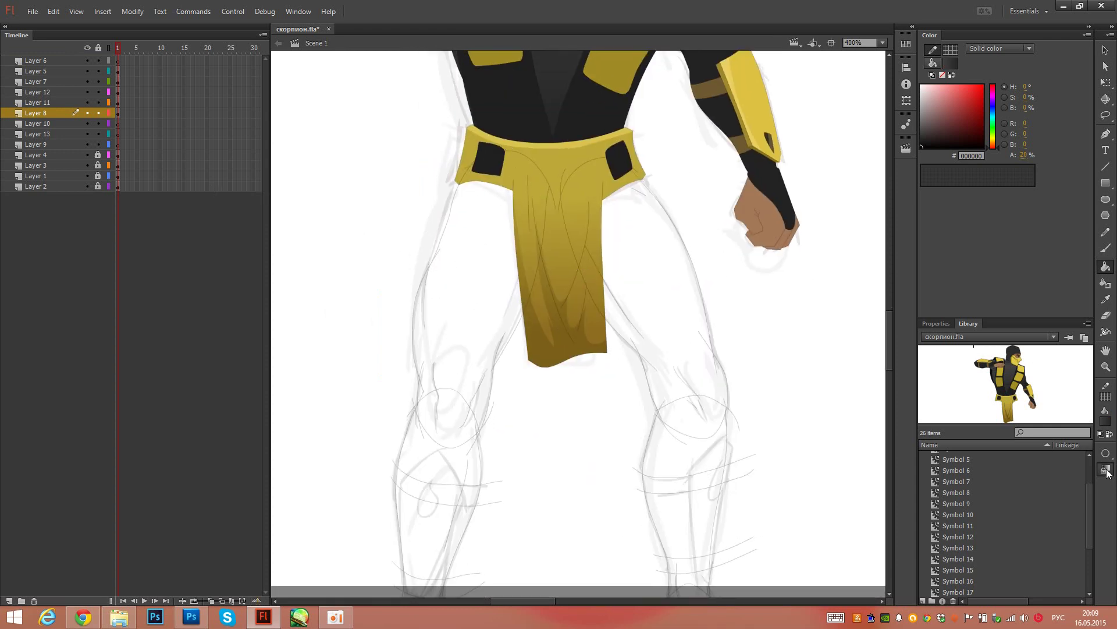
pyautogui.click(485, 273)
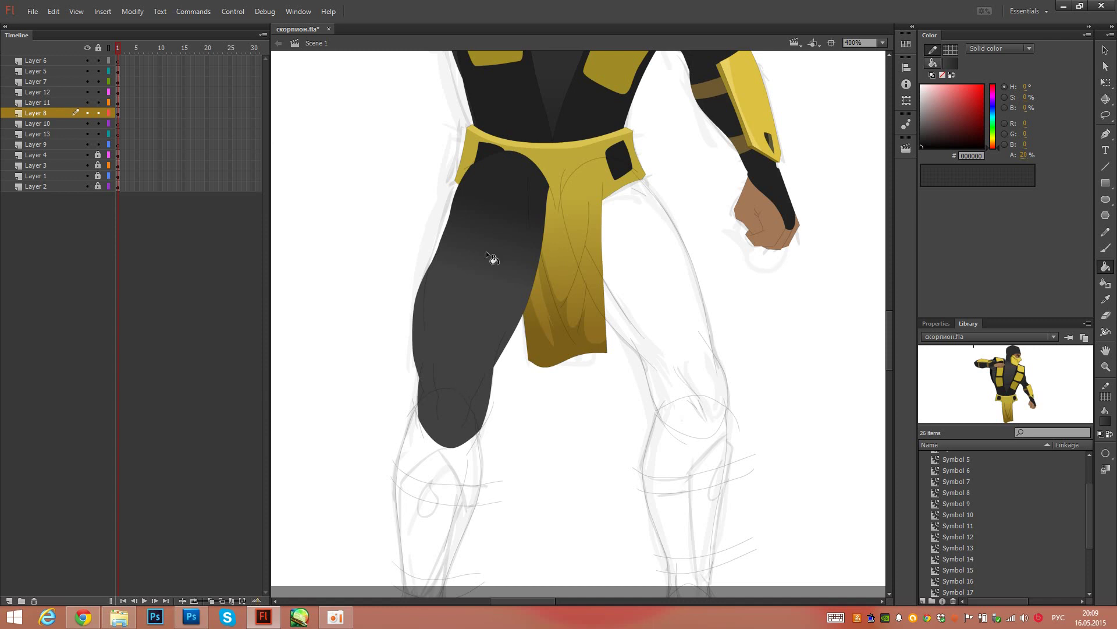
pyautogui.click(487, 254)
pyautogui.click(663, 291)
# Step: Fill the right-hand knee, shin and ankle sections with the dark gradient, leaving the two strap bands empty
pyautogui.scroll(-3, 623, 204)
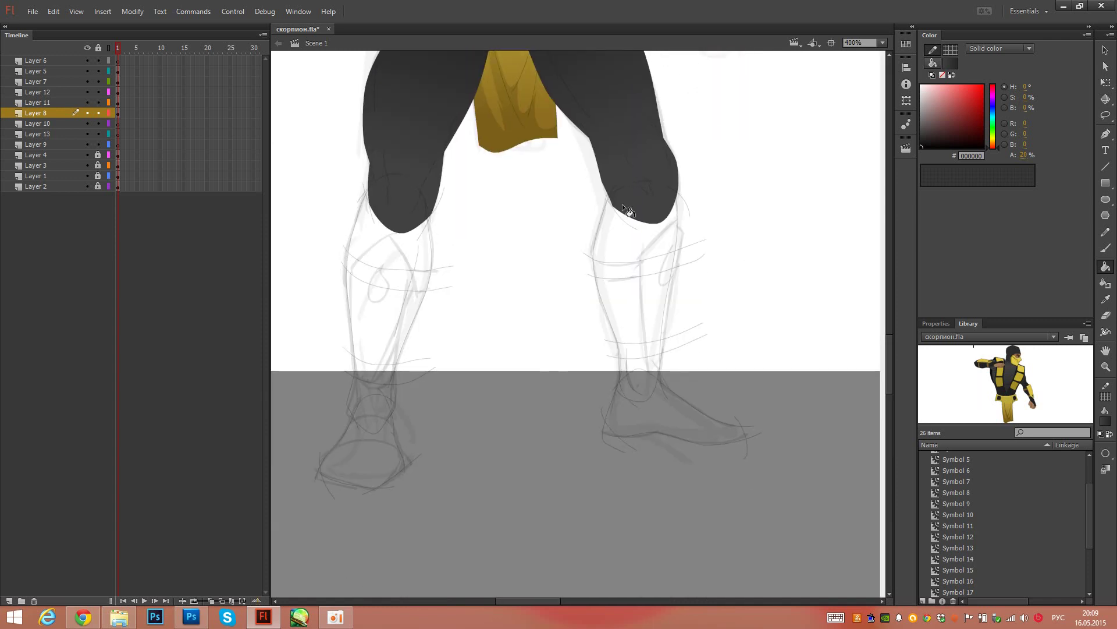
pyautogui.click(613, 225)
pyautogui.hotkey('ctrl', 'z')
pyautogui.click(615, 240)
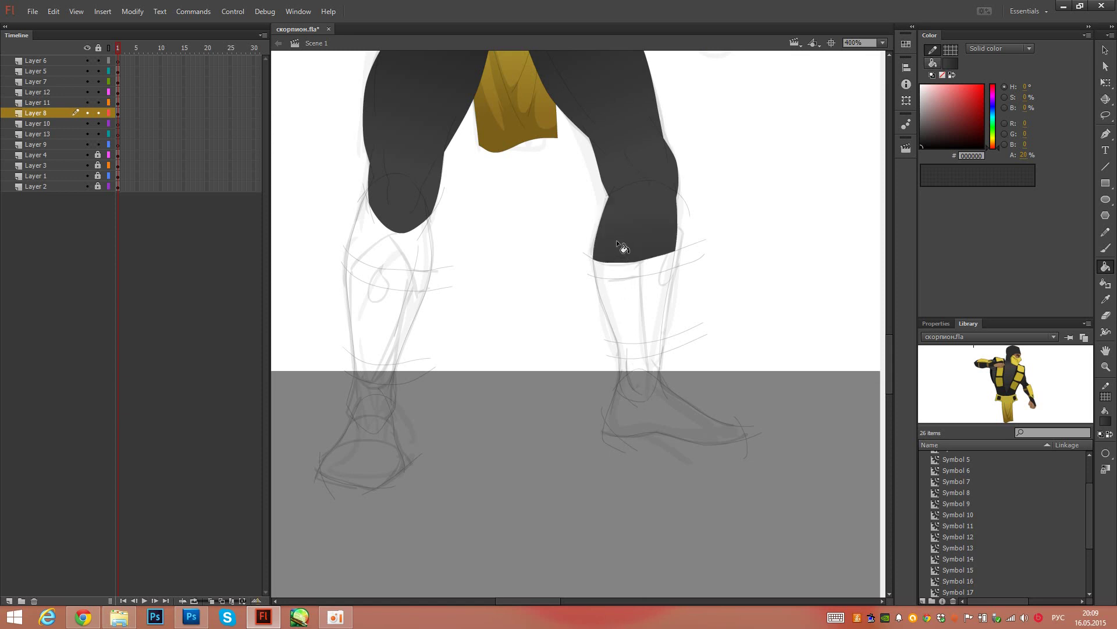
pyautogui.press('o')
pyautogui.press('i')
pyautogui.click(631, 304)
pyautogui.press('i')
pyautogui.click(629, 233)
pyautogui.click(633, 299)
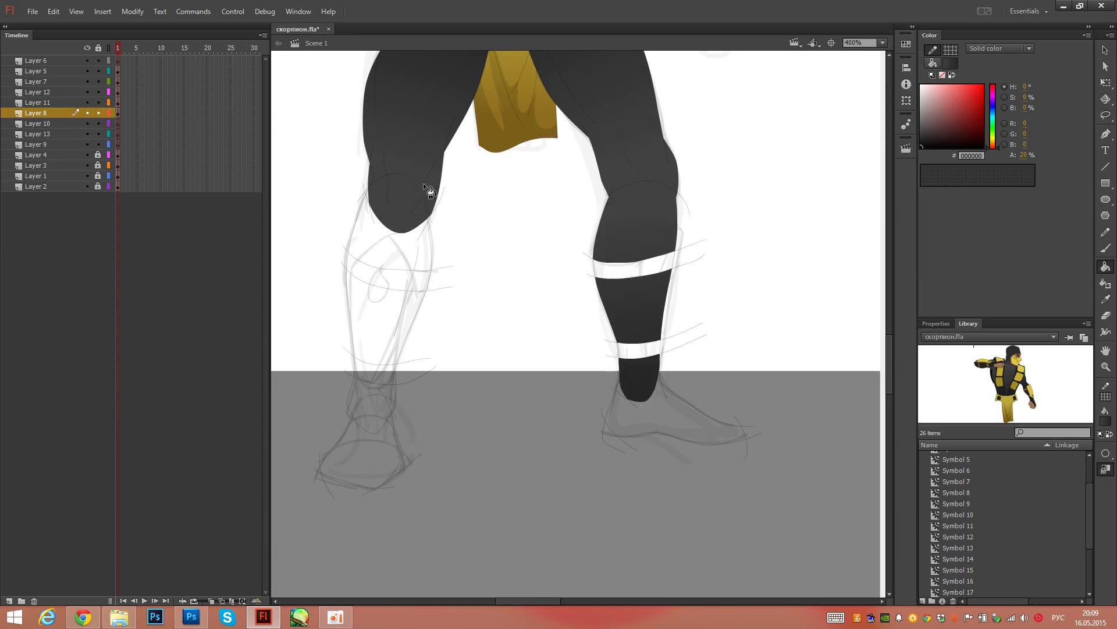
# Step: Fill the left-hand knee, shin and ankle sections with the dark gradient, leaving the strap bands empty
pyautogui.click(1105, 469)
pyautogui.click(387, 245)
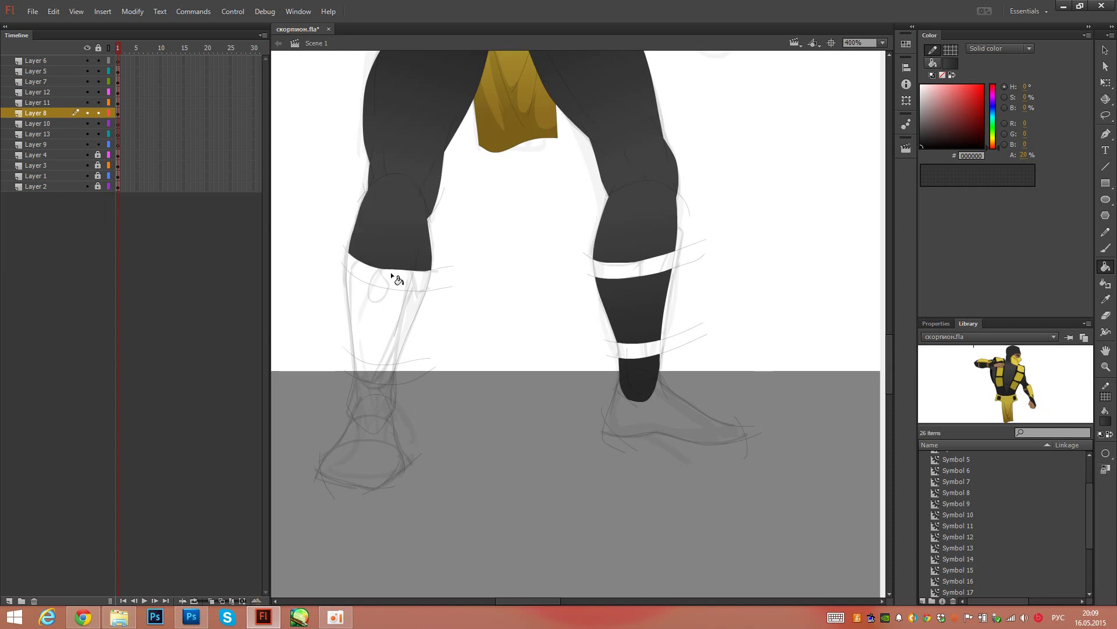
pyautogui.click(369, 306)
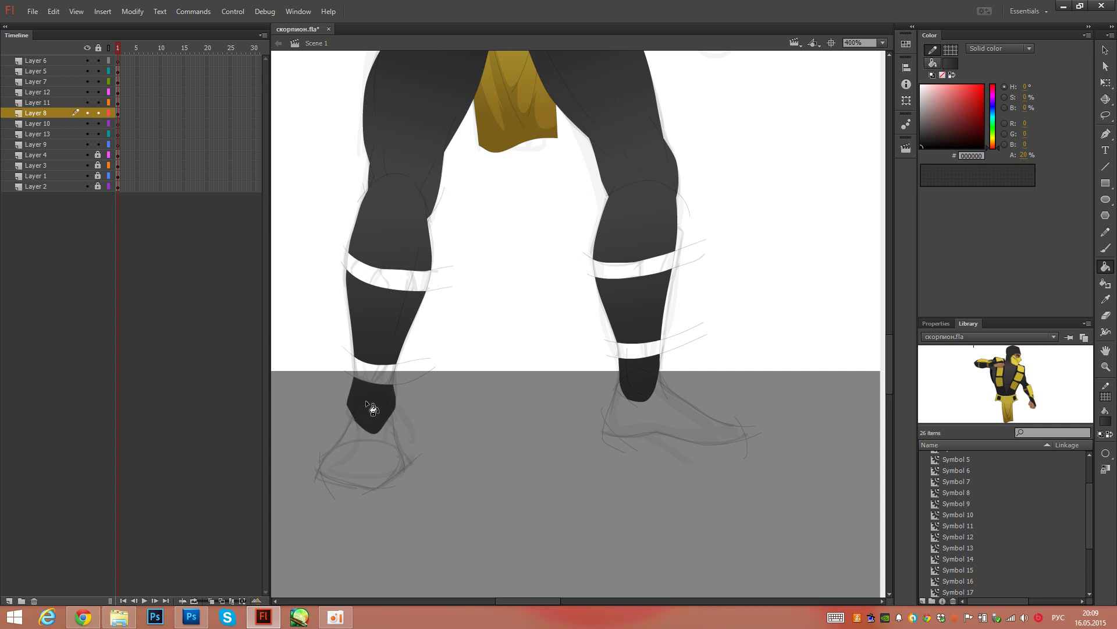
# Step: Sample the brown of the forearm strap and fill the strap bands on both shins with it
pyautogui.scroll(10, 495, 338)
pyautogui.press('i')
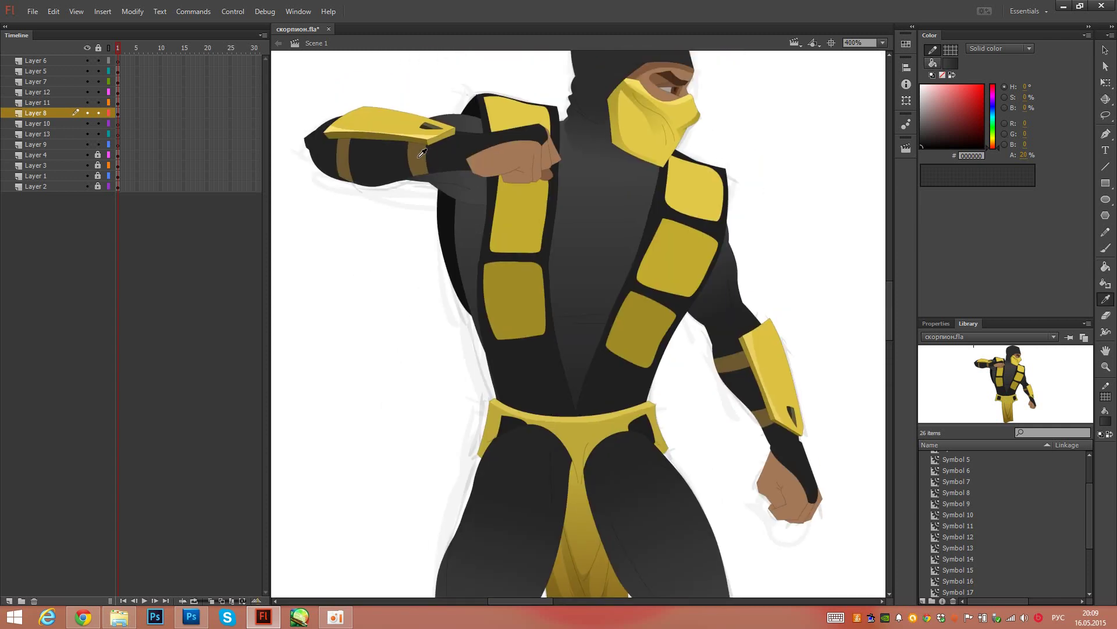
pyautogui.click(422, 153)
pyautogui.scroll(-10, 457, 349)
pyautogui.click(469, 317)
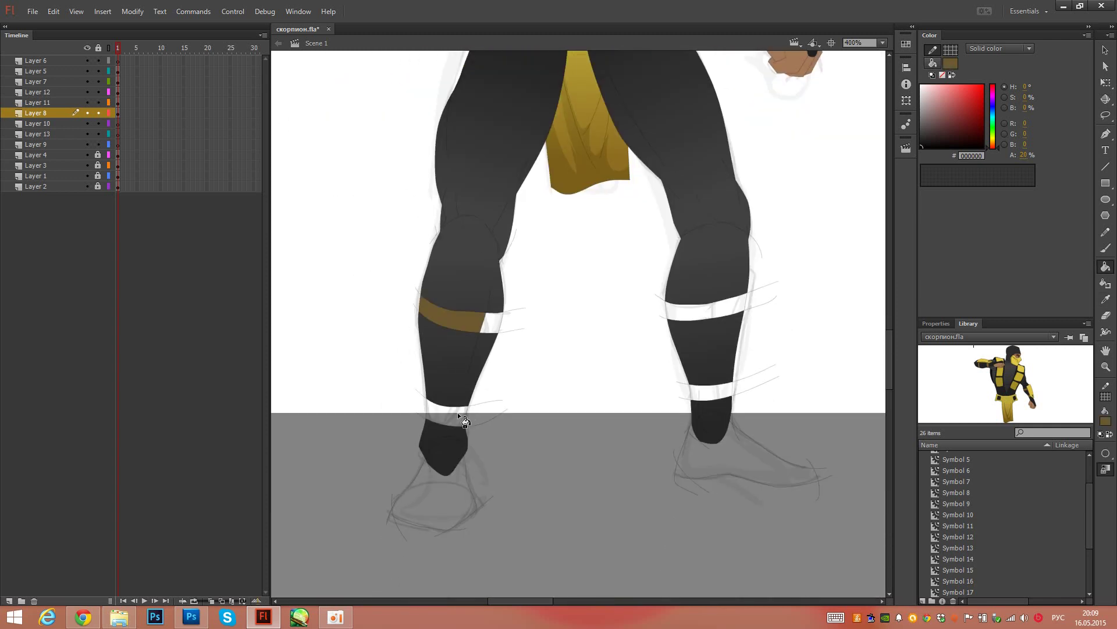
pyautogui.click(465, 420)
pyautogui.click(493, 323)
pyautogui.click(678, 308)
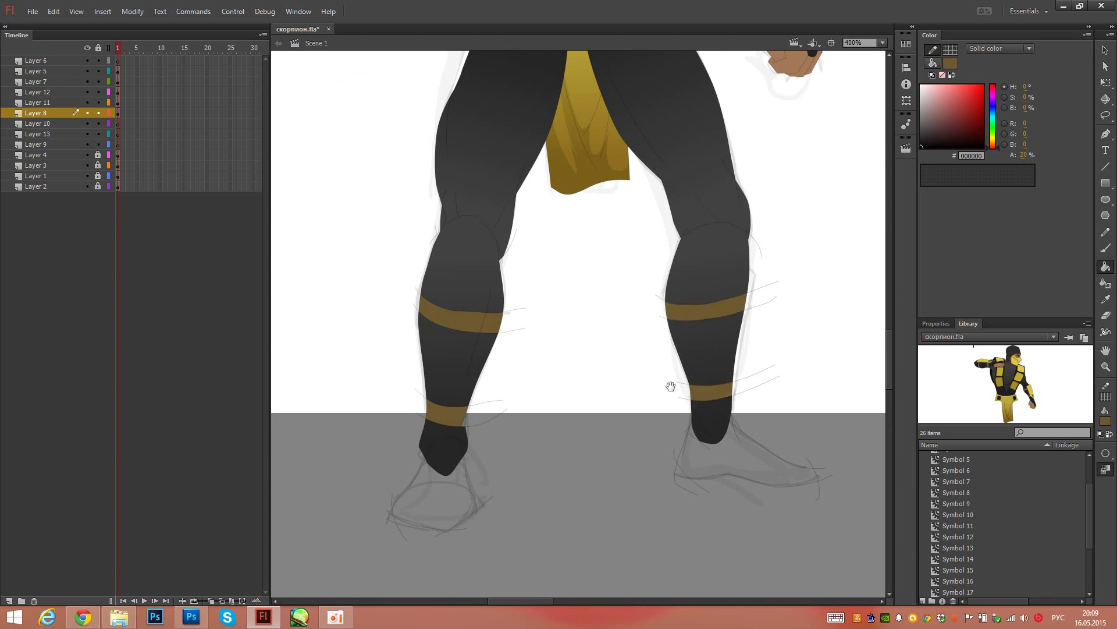
# Step: Sample the near-black colour from the upper body and fill both feet with it
pyautogui.moveTo(671, 386); pyautogui.dragTo(636, 345)
pyautogui.moveTo(447, 165); pyautogui.dragTo(483, 495)
pyautogui.moveTo(462, 377); pyautogui.dragTo(501, 587)
pyautogui.press('i')
pyautogui.click(457, 162)
pyautogui.moveTo(473, 431); pyautogui.dragTo(473, 71)
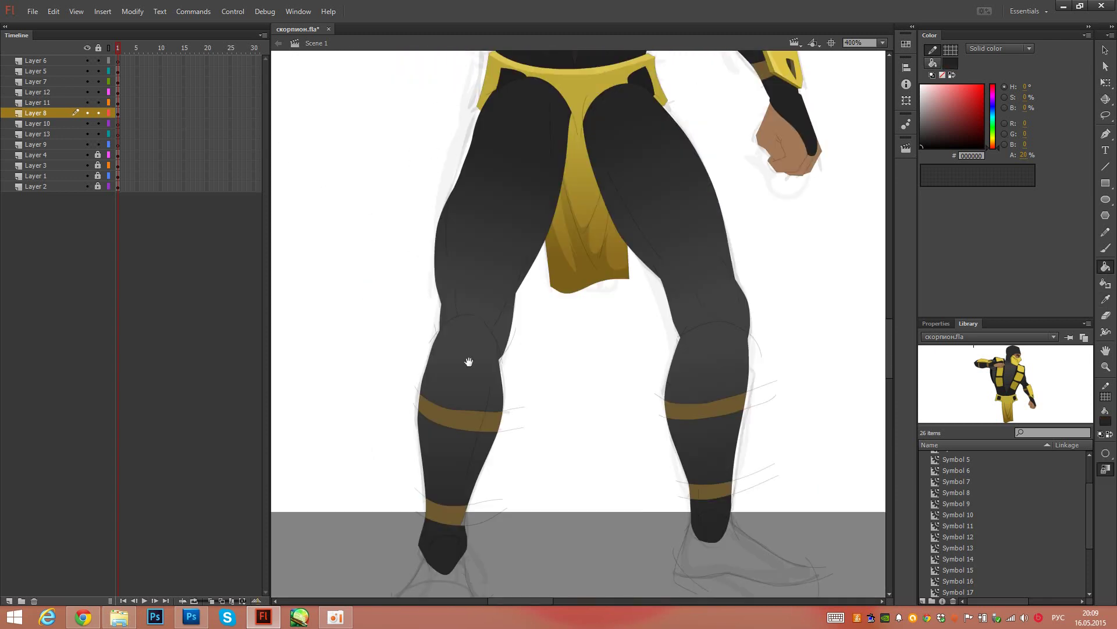
pyautogui.moveTo(470, 359); pyautogui.dragTo(455, 236)
pyautogui.click(445, 470)
pyautogui.click(734, 436)
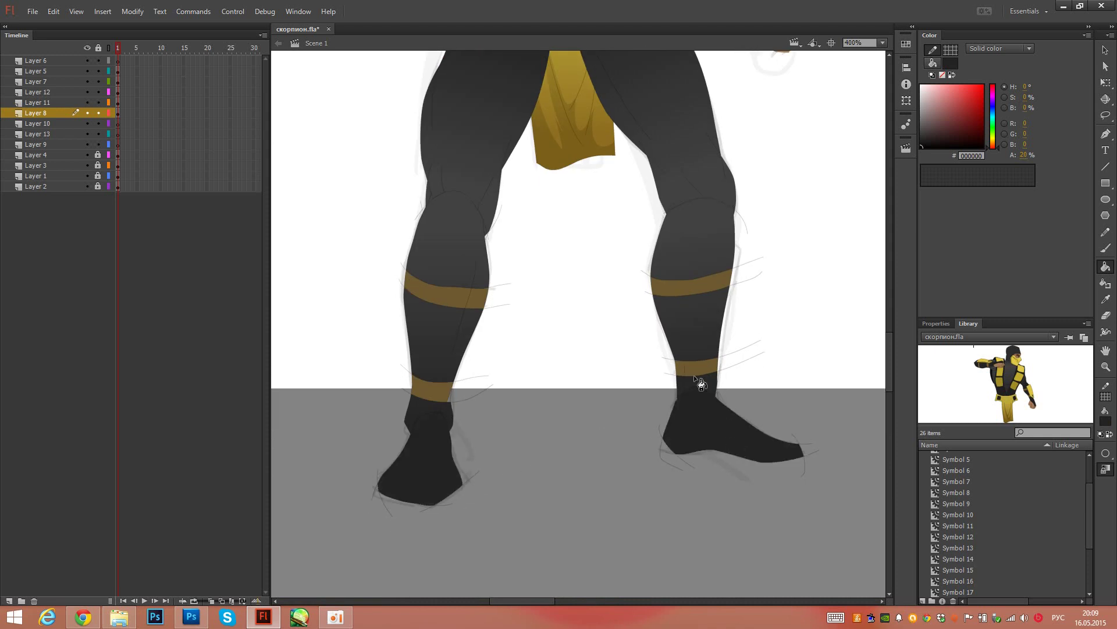
# Step: Isolate the left-hand thigh on Layer 11 by hiding Layers 8, 12, 7, 5 and 6
pyautogui.moveTo(514, 259); pyautogui.dragTo(549, 444)
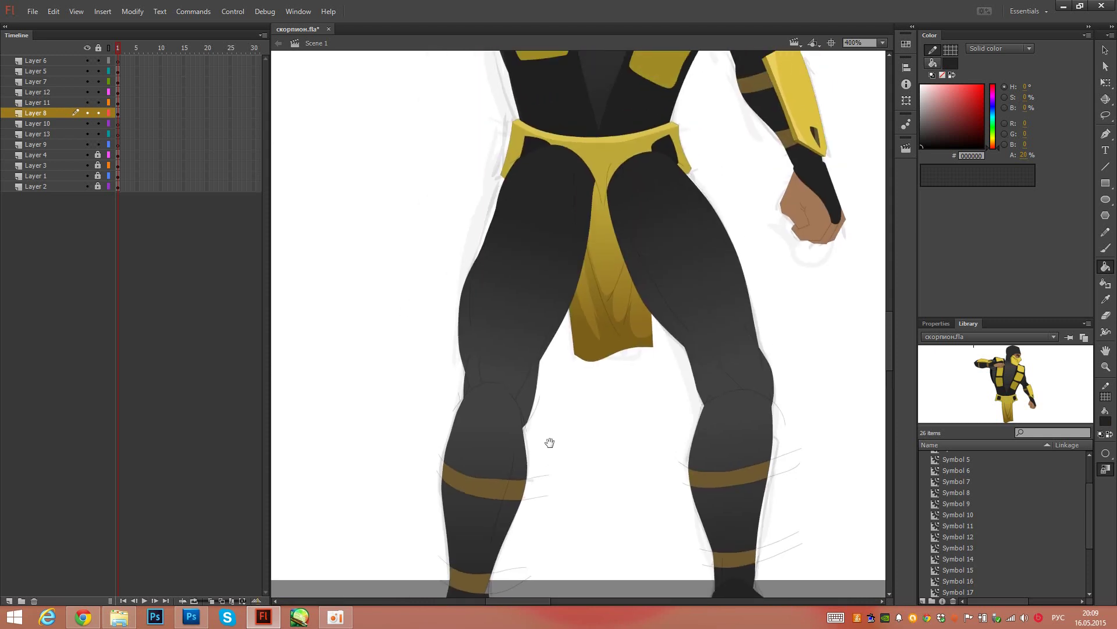
pyautogui.click(119, 114)
pyautogui.press('q')
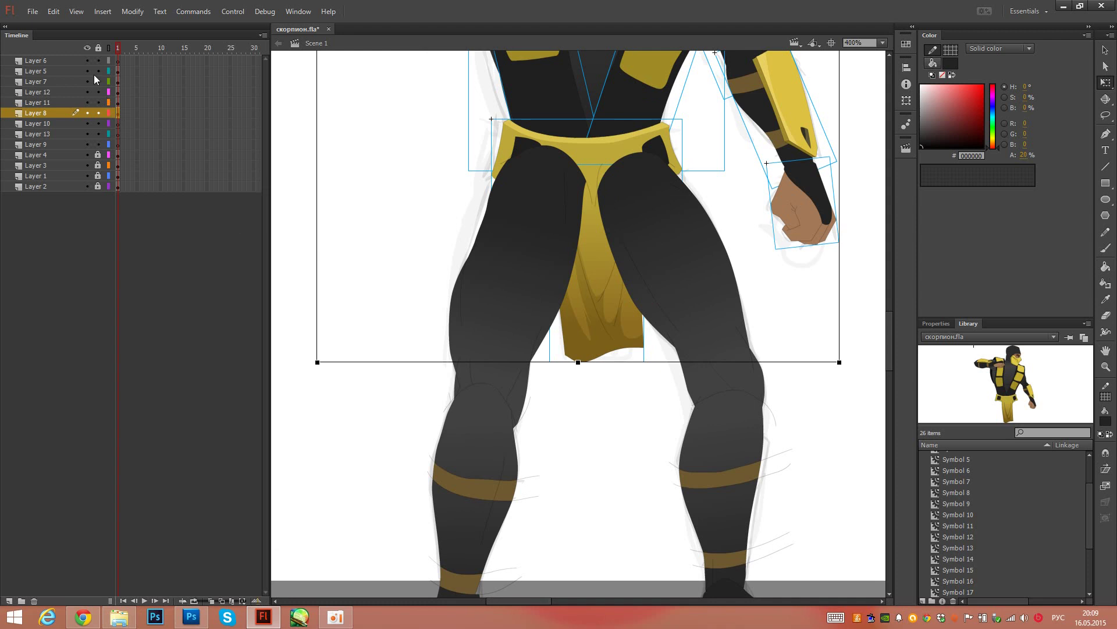
pyautogui.click(88, 113)
pyautogui.click(118, 102)
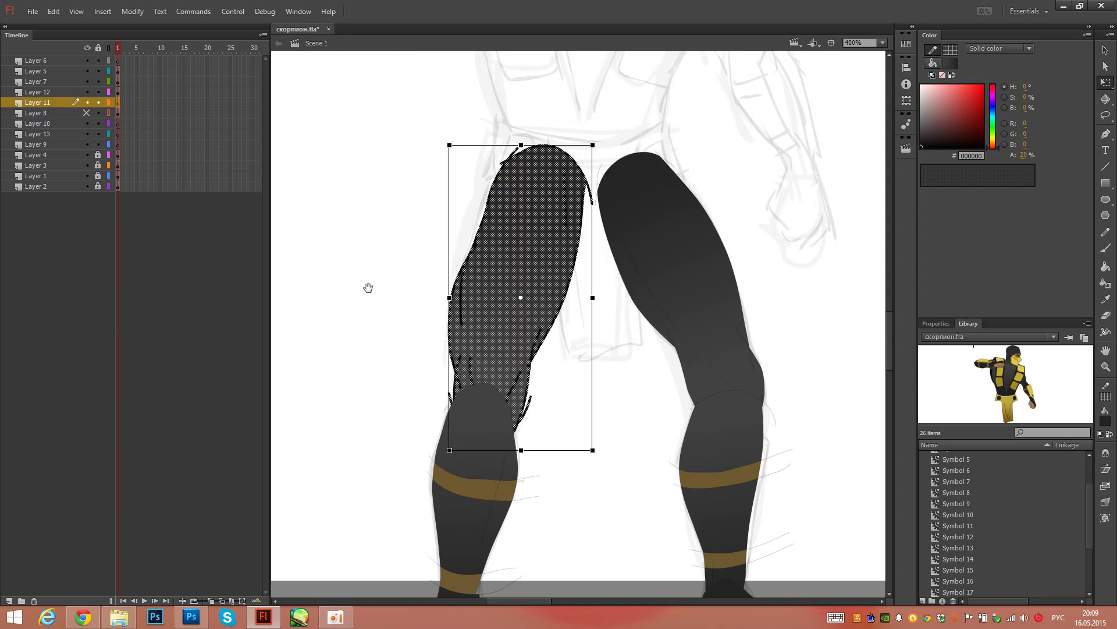
pyautogui.moveTo(369, 287); pyautogui.dragTo(350, 259)
pyautogui.moveTo(87, 92); pyautogui.dragTo(87, 60)
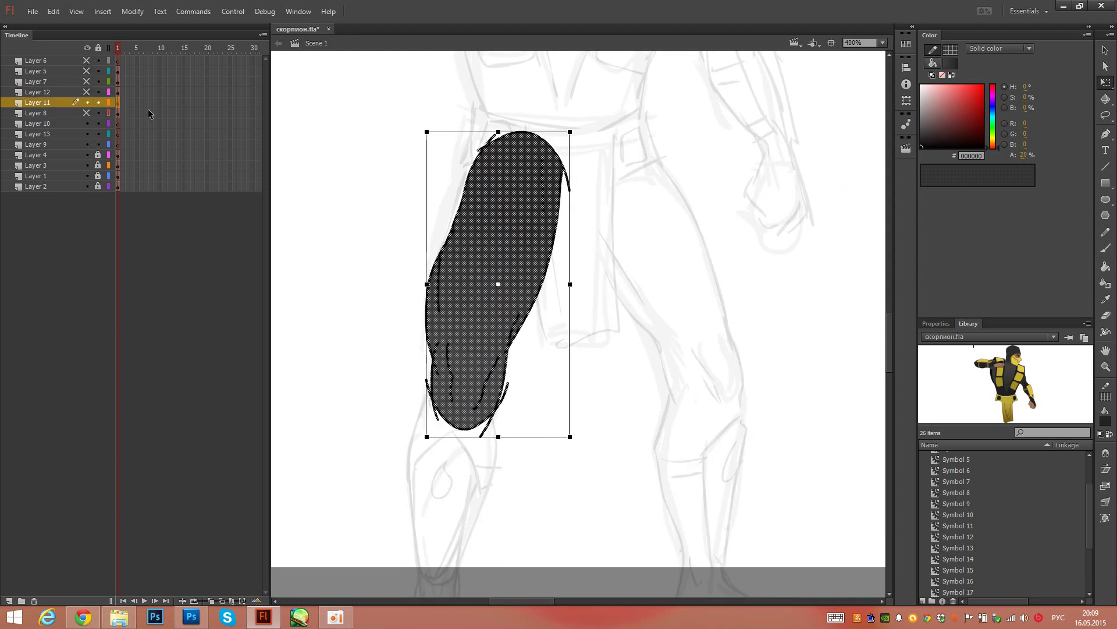
# Step: Select the whole left-hand thigh with its fold lines and convert it to a symbol
pyautogui.click(343, 106)
pyautogui.moveTo(361, 92); pyautogui.dragTo(609, 493)
pyautogui.press('F8')
pyautogui.press('Return')
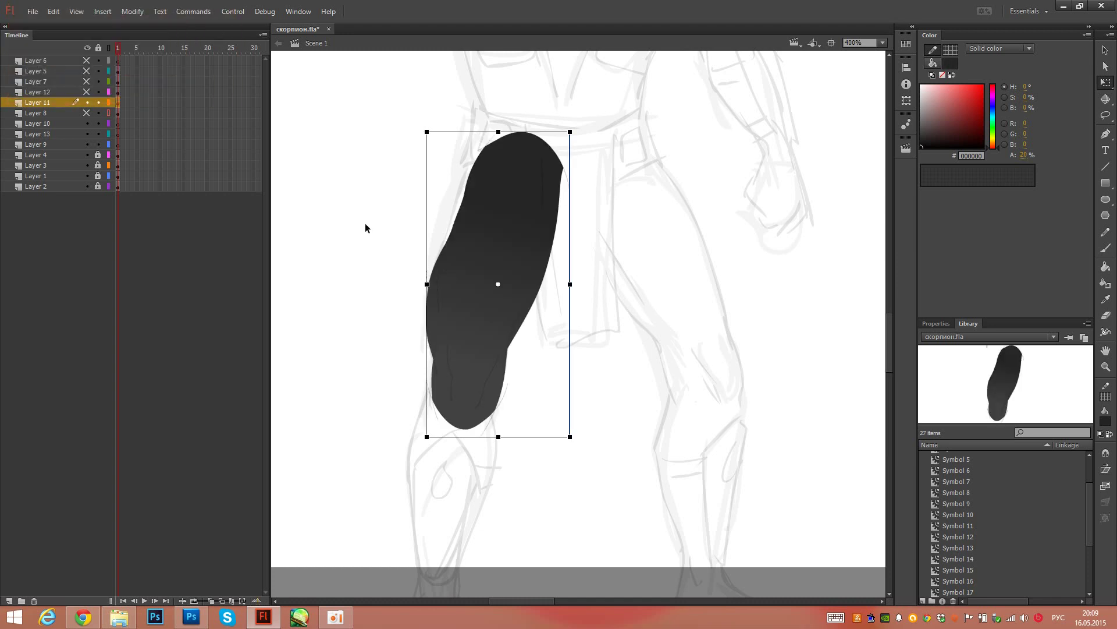
# Step: Move the left-hand thigh's transformation point to the hip and rotate the thigh to an upright position
pyautogui.moveTo(498, 284); pyautogui.dragTo(520, 145)
pyautogui.doubleClick(533, 210)
pyautogui.moveTo(575, 442); pyautogui.dragTo(616, 424)
pyautogui.click(631, 412)
pyautogui.doubleClick(627, 407)
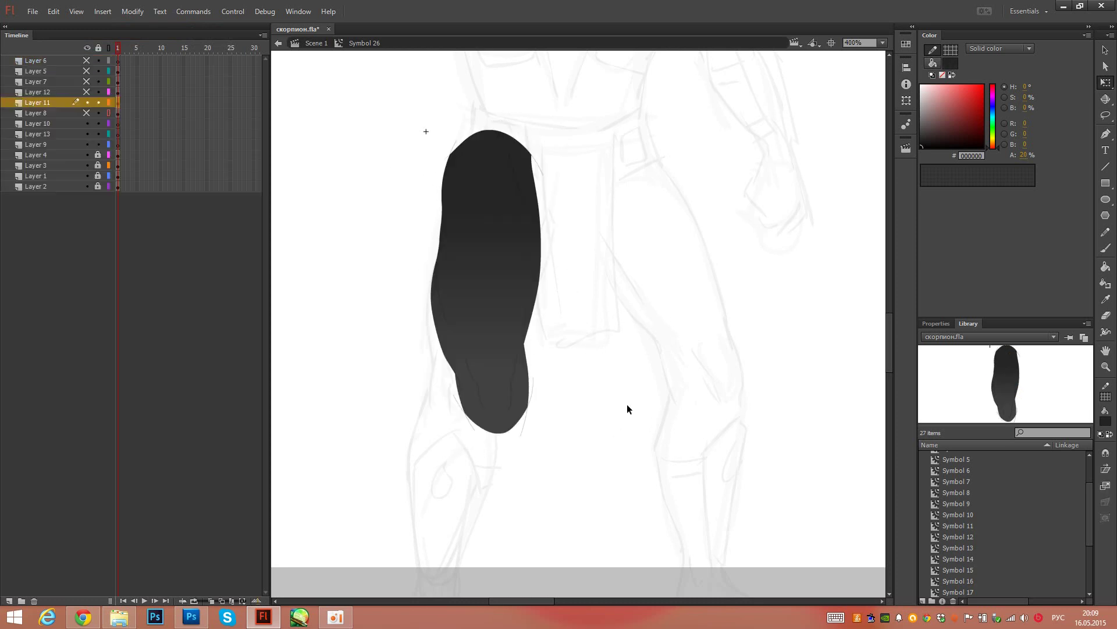
pyautogui.click(512, 315)
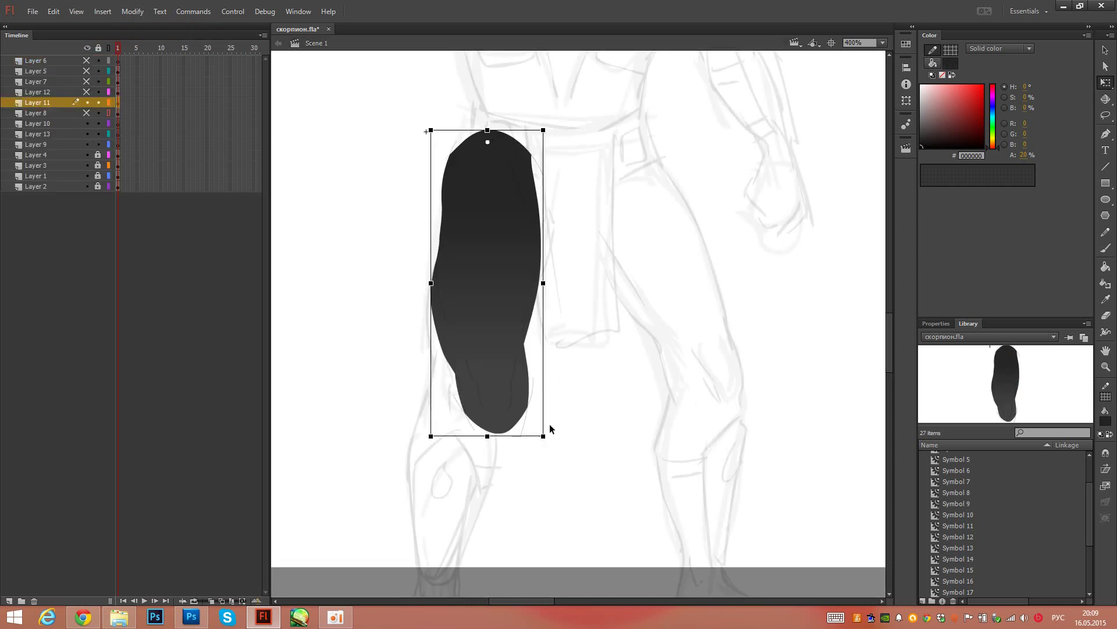
# Step: Rotate the left-hand thigh back to its slanted pose and reposition it over the sketch
pyautogui.moveTo(552, 440); pyautogui.dragTo(484, 447)
pyautogui.moveTo(455, 371); pyautogui.dragTo(477, 375)
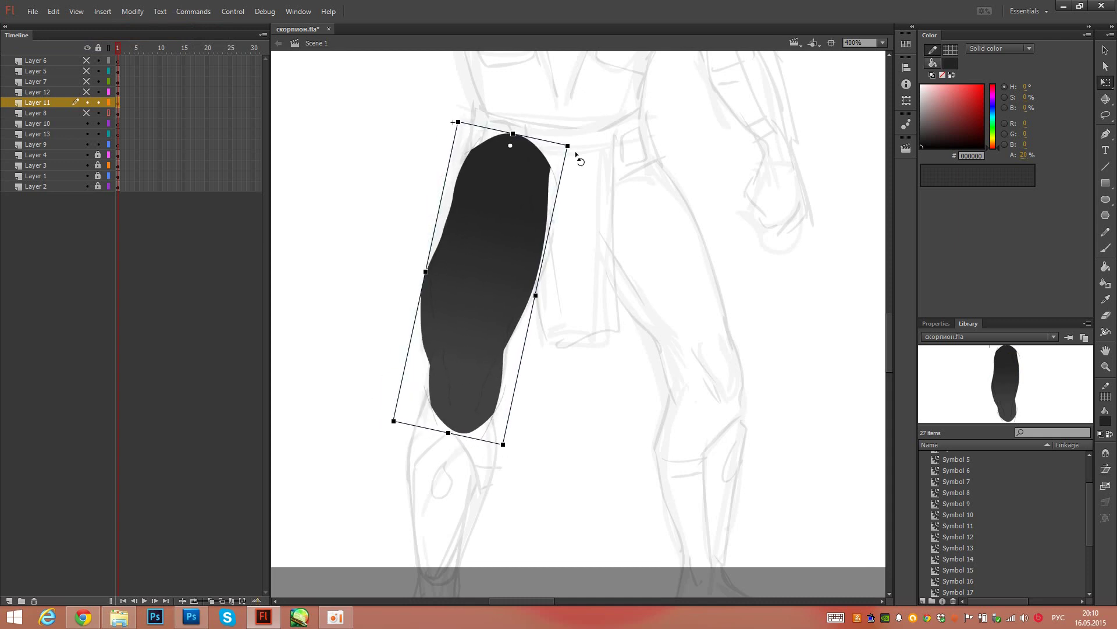
pyautogui.moveTo(577, 149); pyautogui.dragTo(585, 138)
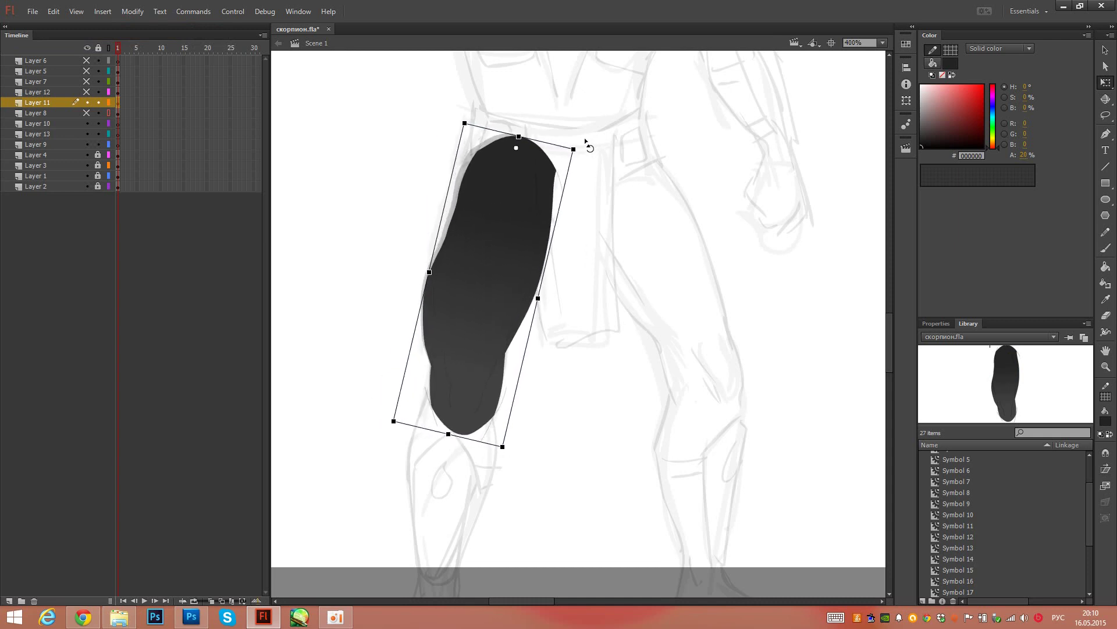
# Step: Delete the stray lines along the outer edge and near the knee inside the left-hand thigh symbol, and return to the scene
pyautogui.moveTo(630, 217); pyautogui.dragTo(636, 356)
pyautogui.moveTo(539, 351); pyautogui.dragTo(500, 394)
pyautogui.press('v')
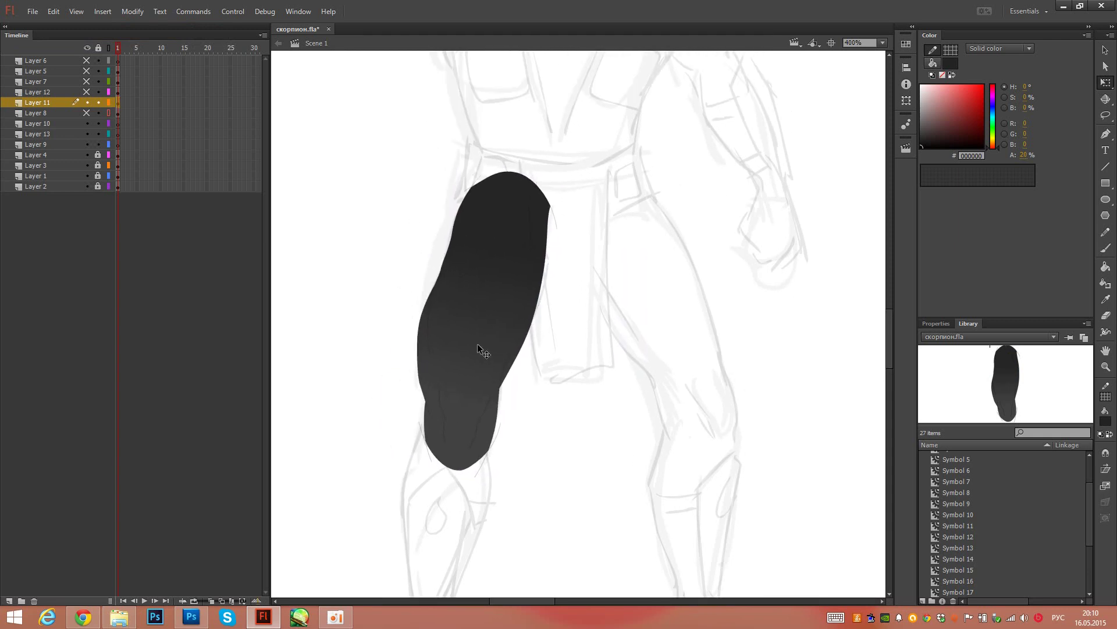
pyautogui.doubleClick(477, 343)
pyautogui.moveTo(353, 340); pyautogui.dragTo(374, 454)
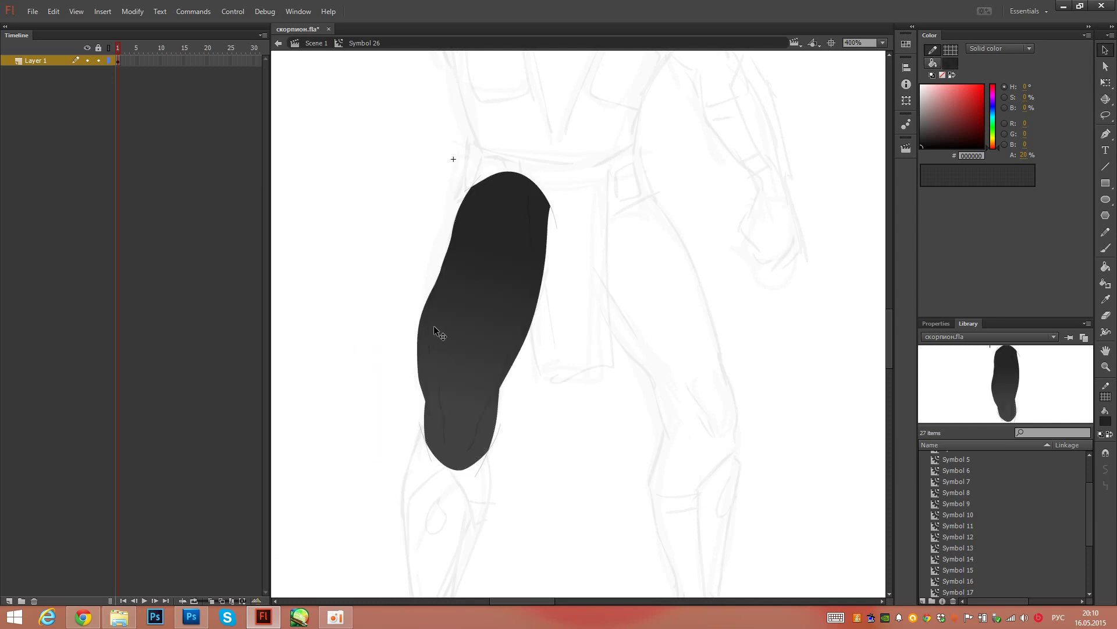
pyautogui.click(429, 331)
pyautogui.click(431, 338)
pyautogui.click(428, 339)
pyautogui.press('Delete')
pyautogui.press('Delete')
pyautogui.click(496, 437)
pyautogui.press('Delete')
pyautogui.doubleClick(523, 419)
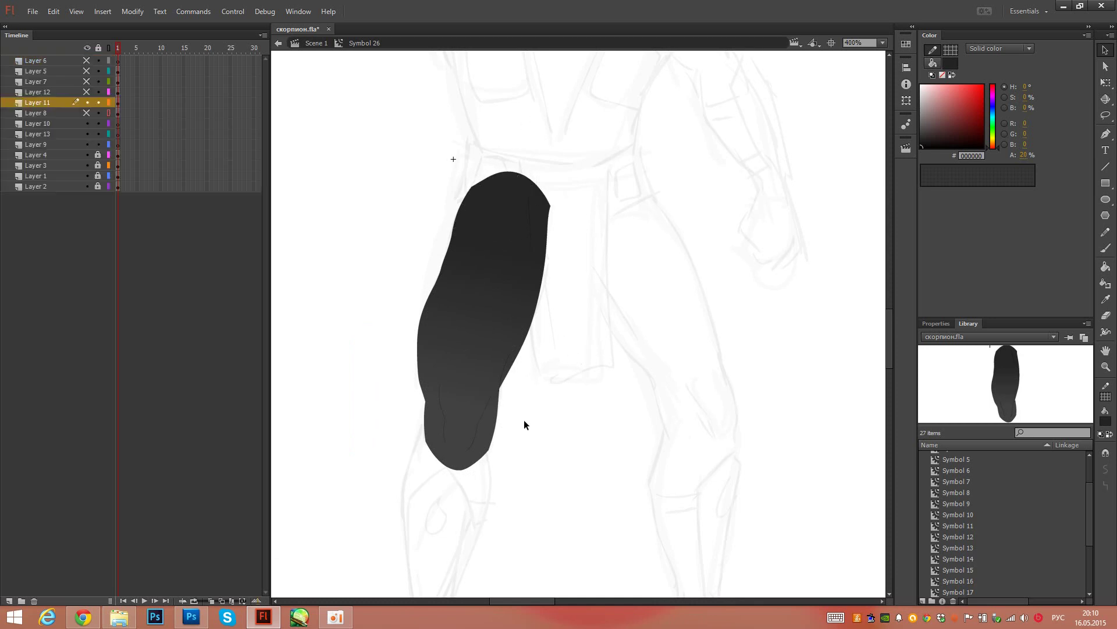
# Step: Show Layer 12 and remove the stray line ends around the right-hand thigh's outline
pyautogui.click(86, 92)
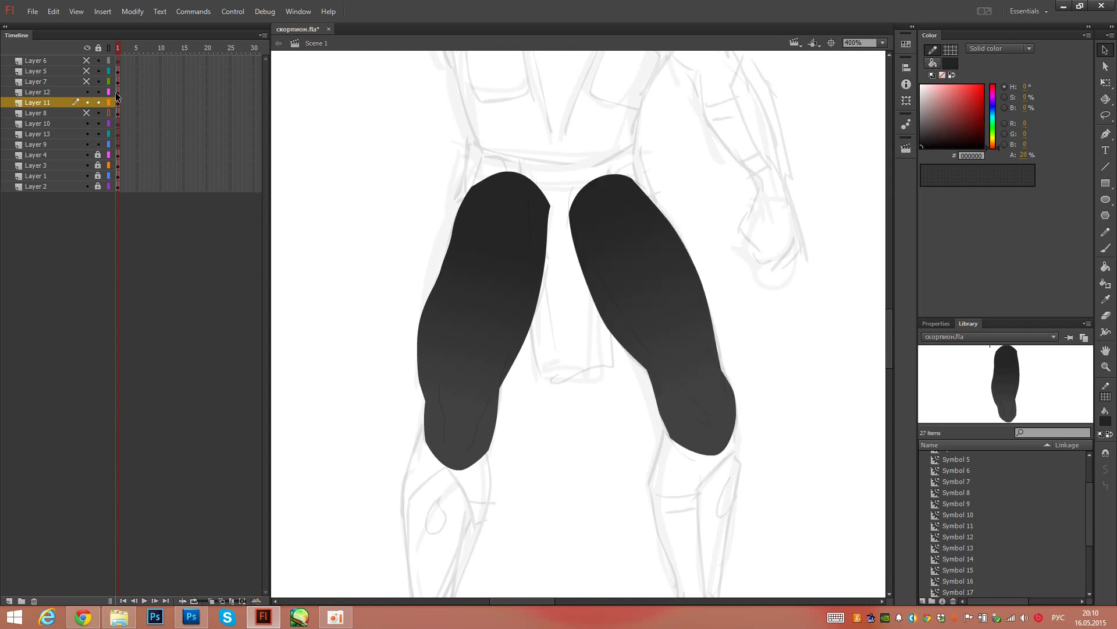
pyautogui.click(53, 92)
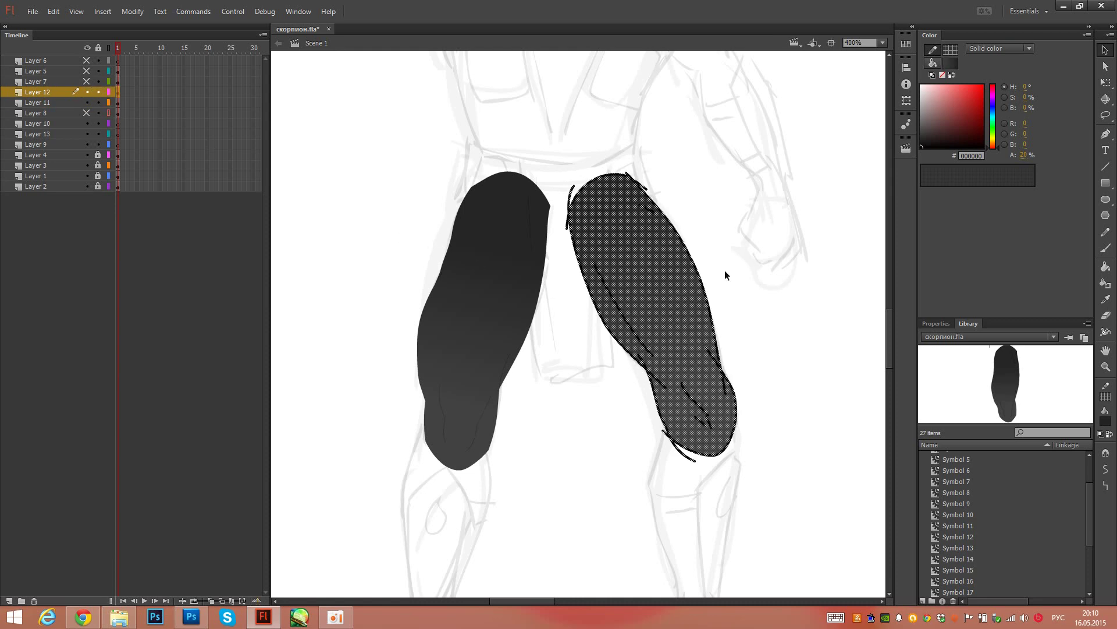
pyautogui.click(666, 163)
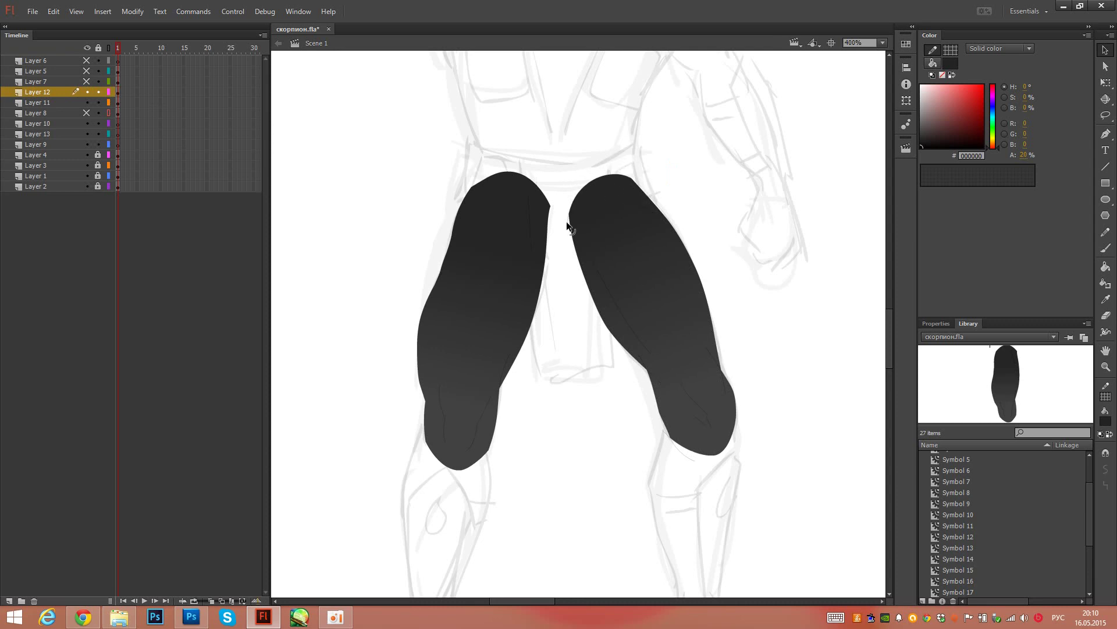
pyautogui.click(648, 369)
pyautogui.click(711, 471)
# Step: Cut the right-hand thigh's outline at the knee with a short red pencil line and delete the stroke along its lower end
pyautogui.click(982, 85)
pyautogui.press('y')
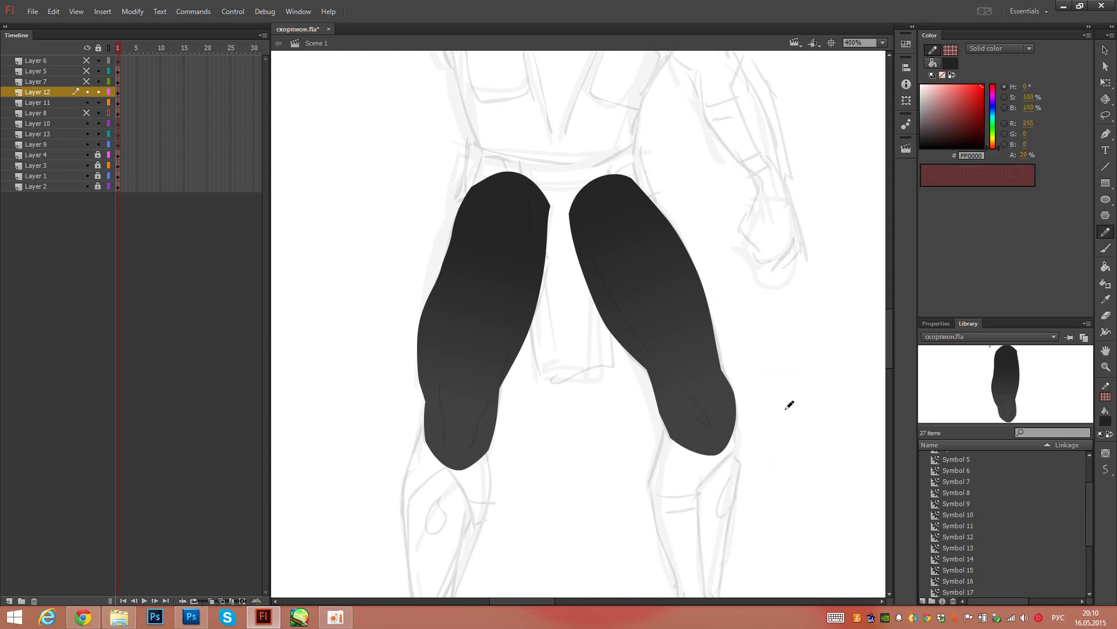
pyautogui.keyDown('ctrl'); pyautogui.click(726, 447); pyautogui.keyUp('ctrl')
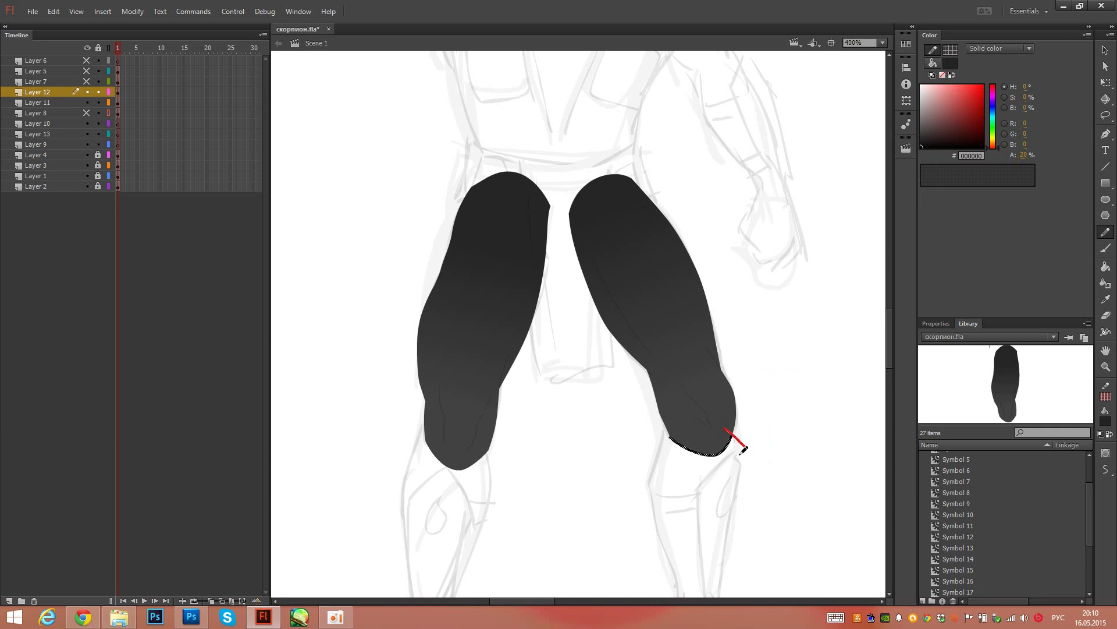
pyautogui.press('Delete')
# Step: Rotate the right-hand thigh artwork to an upright position and convert it into a symbol
pyautogui.press('v')
pyautogui.moveTo(786, 143); pyautogui.dragTo(567, 536)
pyautogui.press('q')
pyautogui.moveTo(744, 177); pyautogui.dragTo(815, 167)
pyautogui.moveTo(816, 117); pyautogui.dragTo(574, 549)
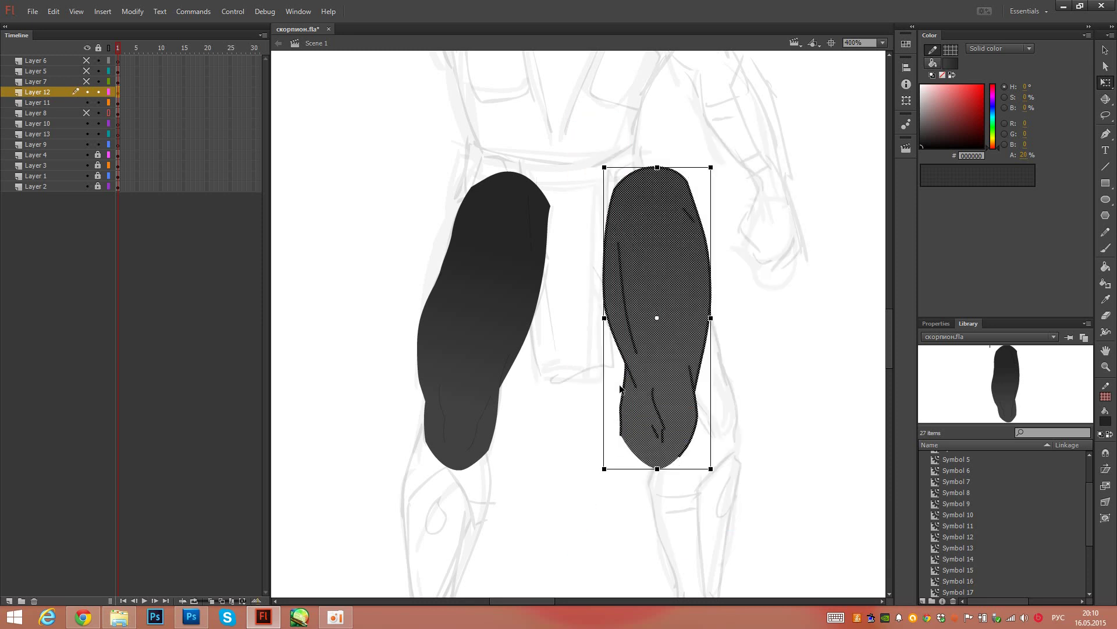
pyautogui.press('F8')
pyautogui.press('Return')
# Step: Rotate the right-hand thigh symbol around its hip back to the slanted pose and fit it over the sketch
pyautogui.moveTo(721, 480); pyautogui.dragTo(780, 441)
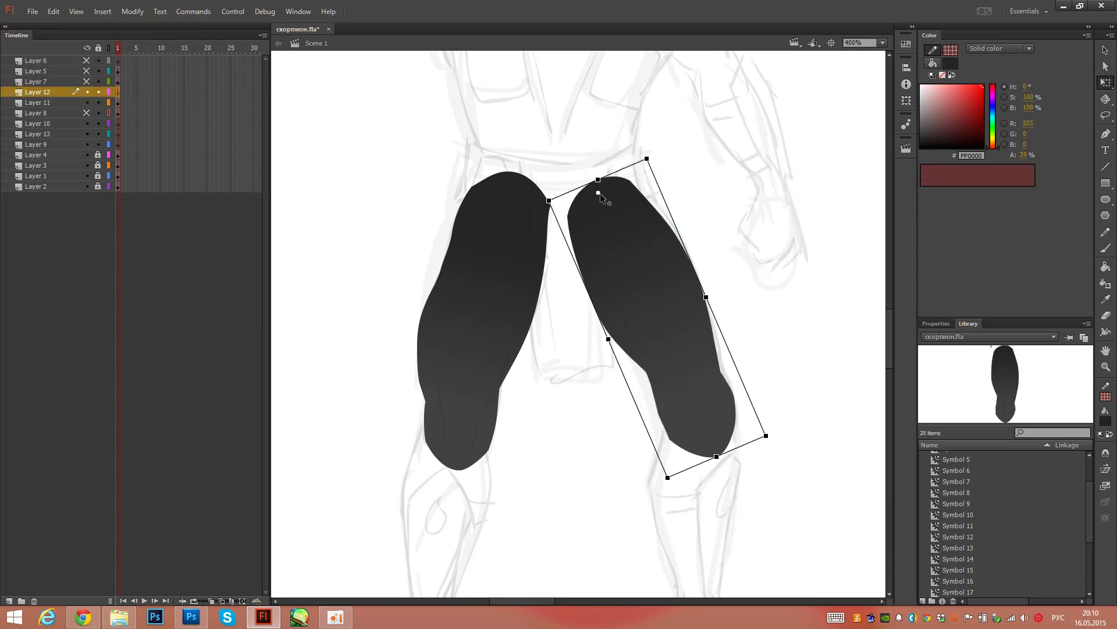
pyautogui.moveTo(659, 160); pyautogui.dragTo(742, 263)
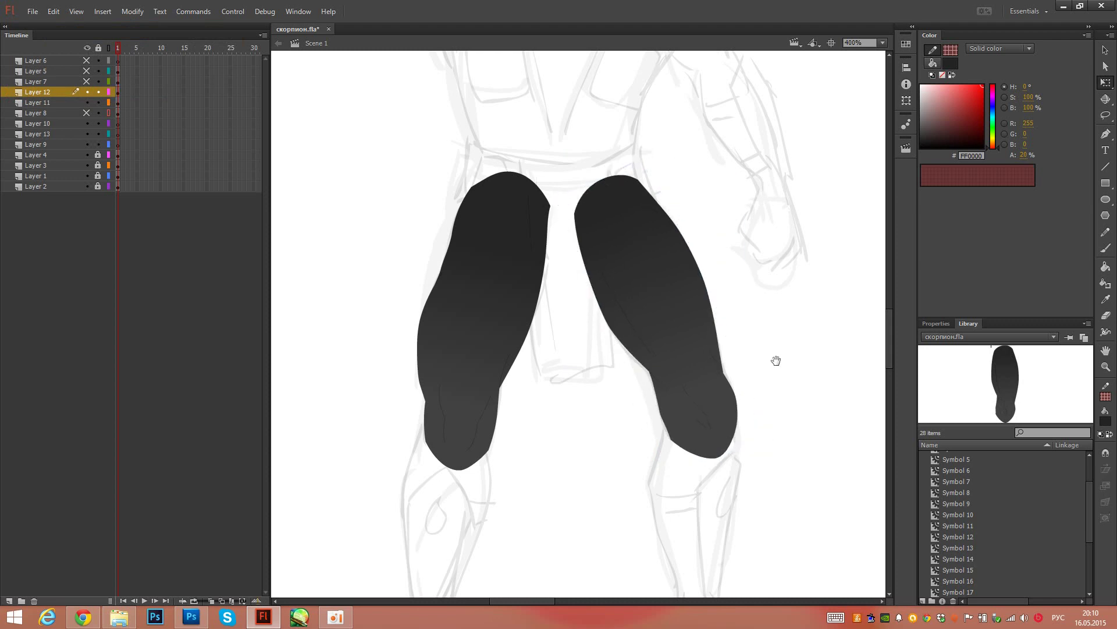
pyautogui.moveTo(775, 360); pyautogui.dragTo(750, 288)
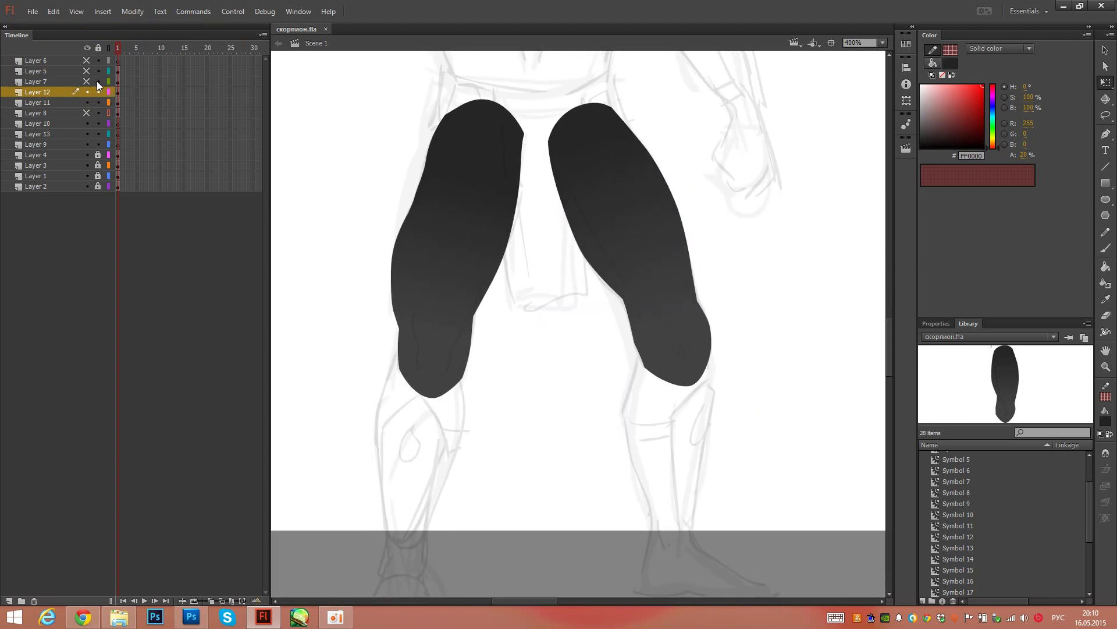
# Step: Hide and lock Layers 11 and 12, show Layers 7 and 5, and lock Layer 7 to work on Layer 5
pyautogui.moveTo(88, 99); pyautogui.dragTo(86, 81)
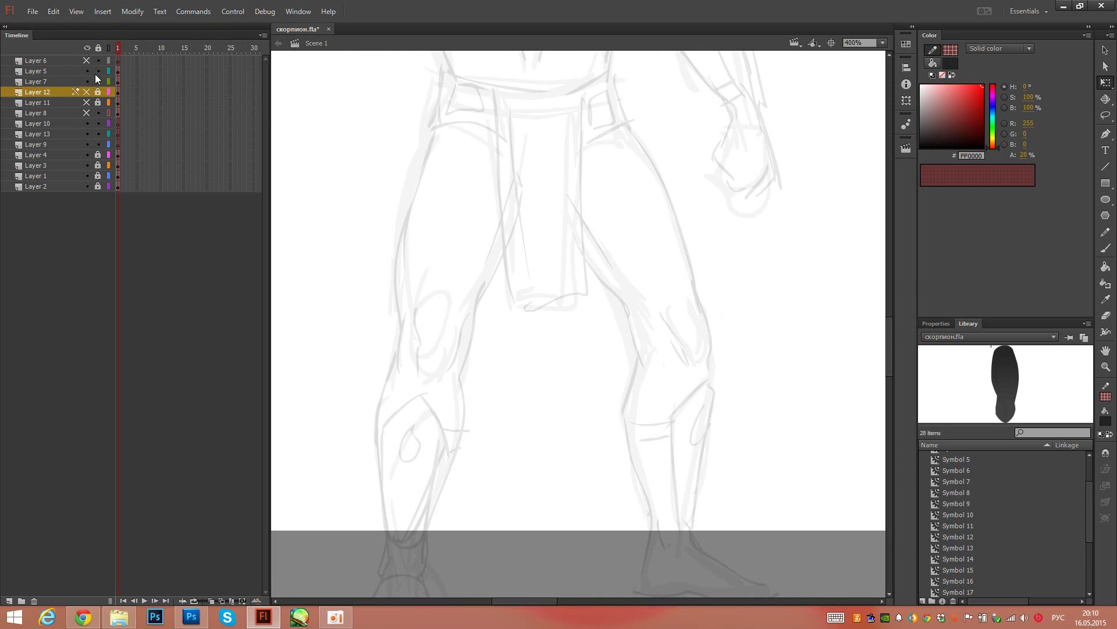
pyautogui.click(117, 81)
pyautogui.scroll(-5, 443, 183)
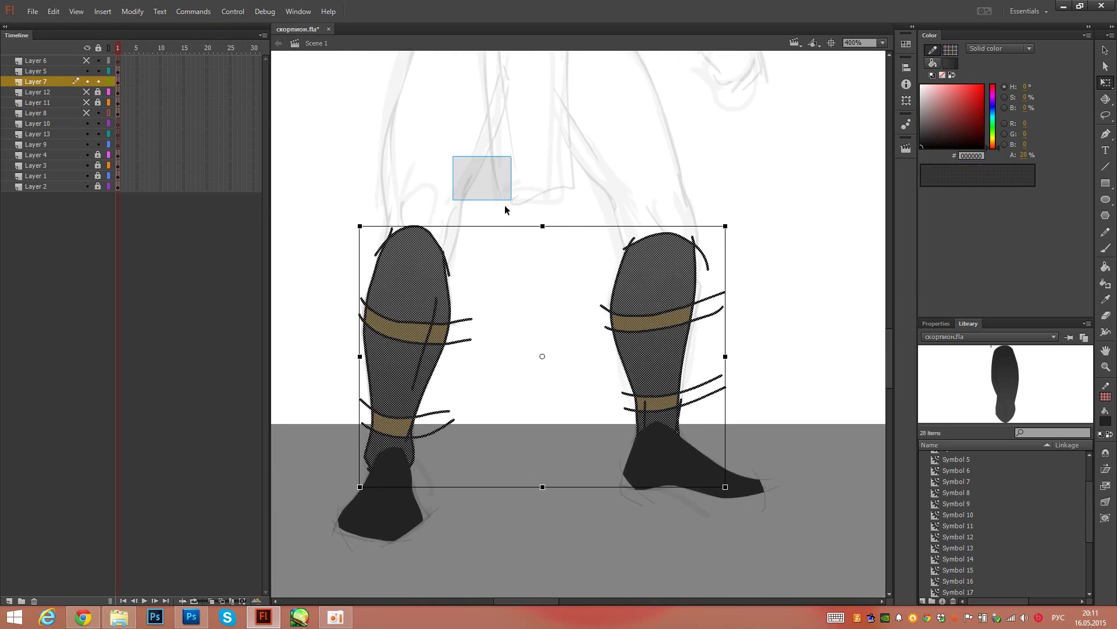
pyautogui.click(505, 207)
pyautogui.click(119, 71)
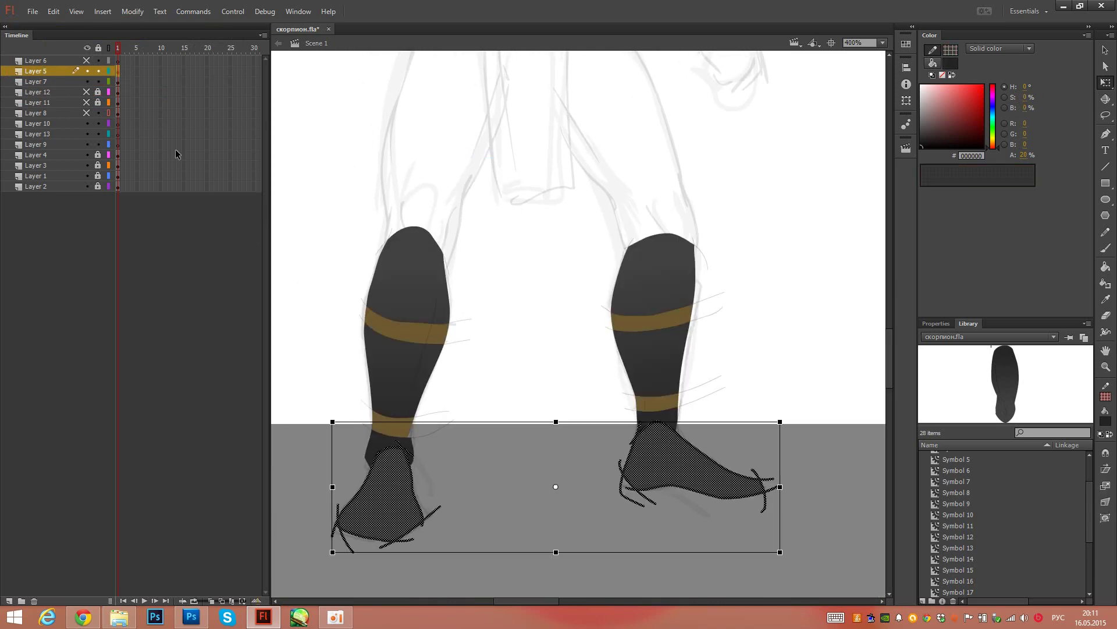
pyautogui.click(98, 82)
# Step: Convert the left-hand foot and the right-hand foot on Layer 5 into separate symbols
pyautogui.moveTo(284, 373); pyautogui.dragTo(479, 535)
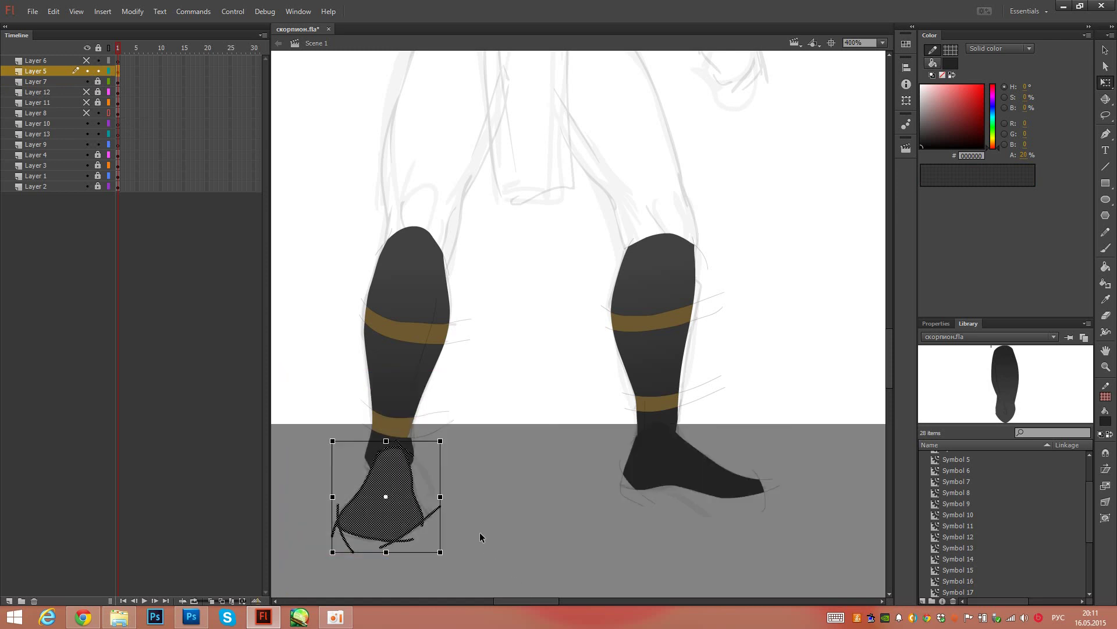
pyautogui.press('F8')
pyautogui.press('Return')
pyautogui.moveTo(570, 360); pyautogui.dragTo(795, 514)
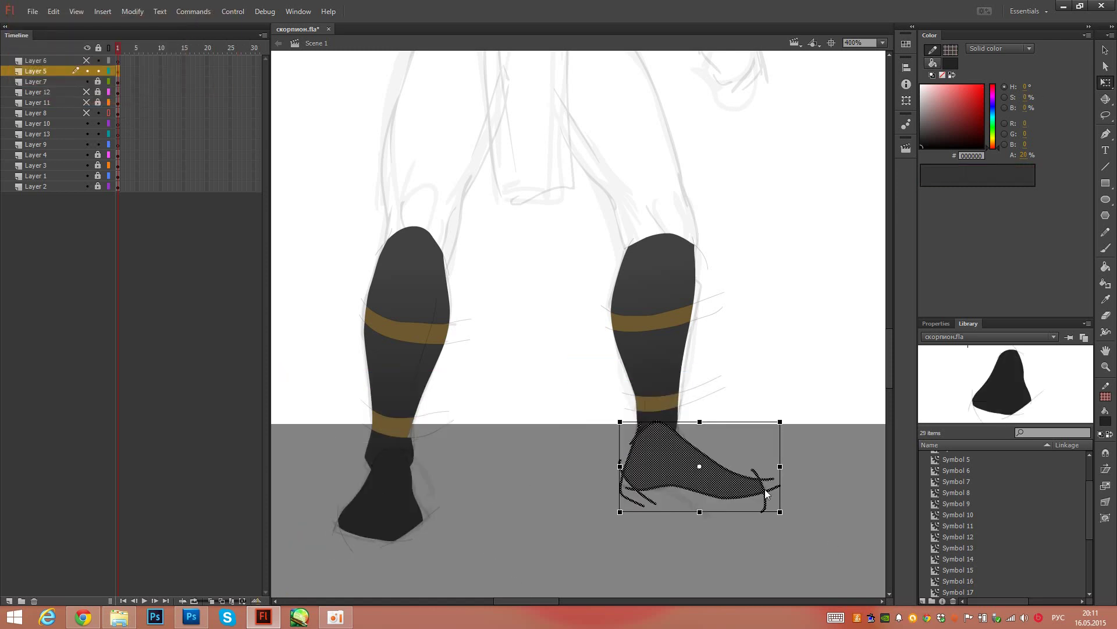
pyautogui.press('F8')
pyautogui.press('Return')
# Step: Inside the right-hand foot symbol, delete the stray line ends around the ankle, heel and sole
pyautogui.doubleClick(675, 460)
pyautogui.press('v')
pyautogui.click(638, 428)
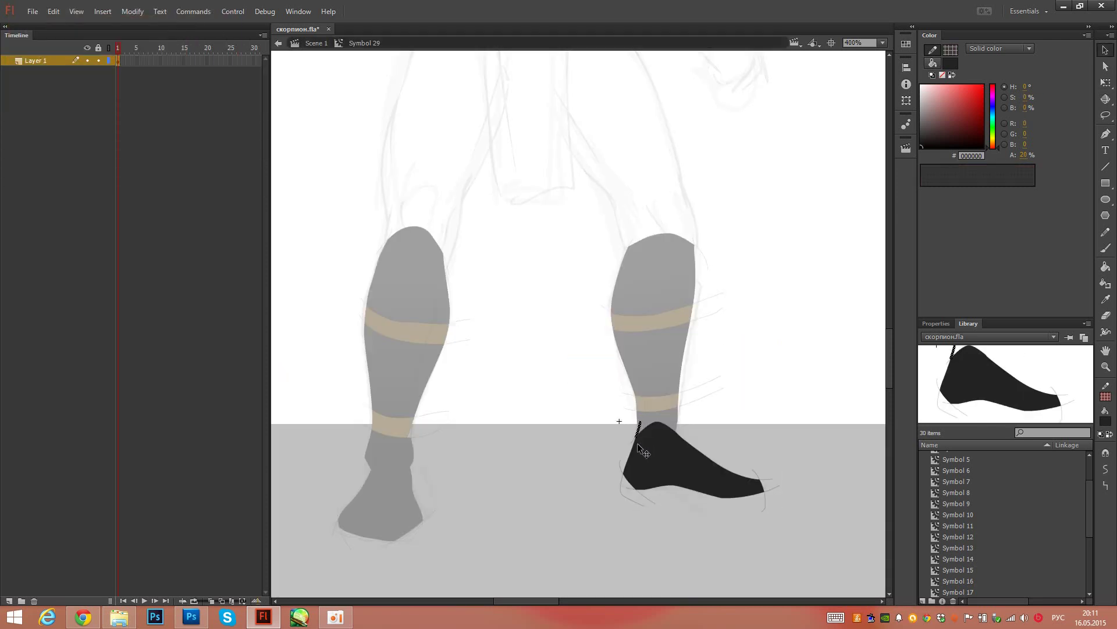
pyautogui.press('Delete')
pyautogui.click(623, 464)
pyautogui.press('Delete')
pyautogui.click(624, 482)
pyautogui.press('Delete')
pyautogui.click(631, 490)
pyautogui.press('Delete')
pyautogui.click(654, 502)
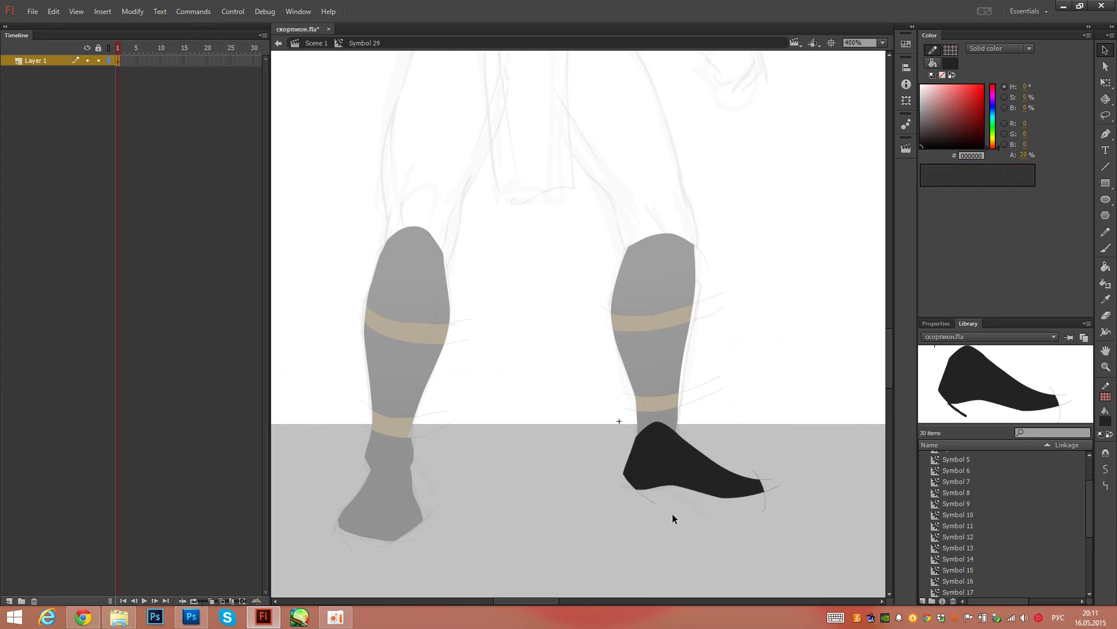
pyautogui.press('Delete')
# Step: Delete the stray line ends at the toe and the stroke over the ankle of the right-hand foot, and return to the scene
pyautogui.click(764, 493)
pyautogui.press('Delete')
pyautogui.click(766, 480)
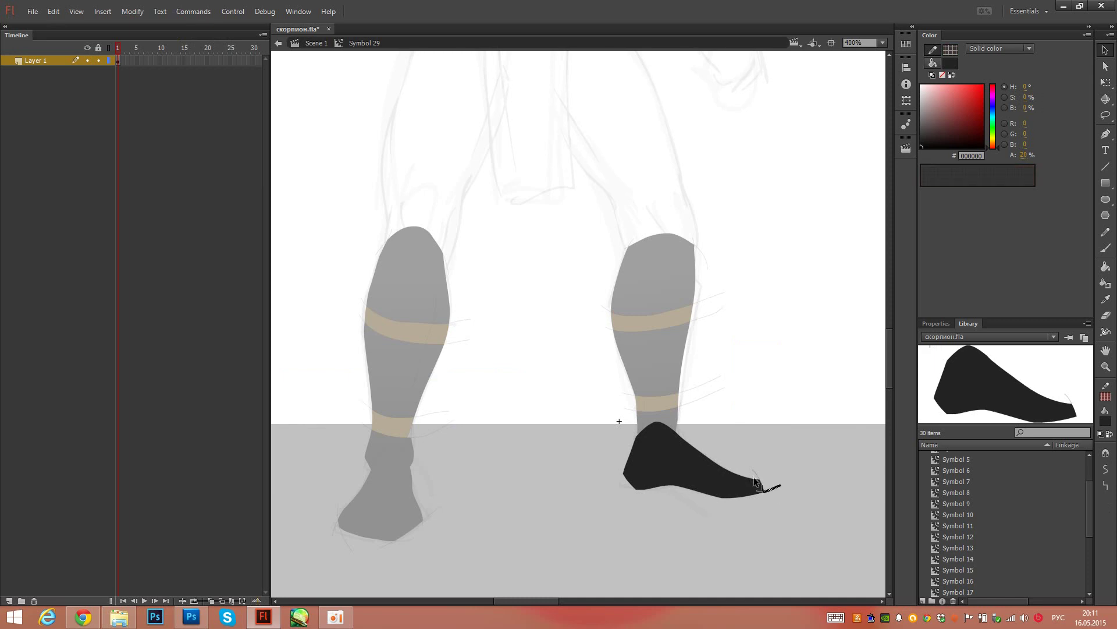
pyautogui.press('Delete')
pyautogui.click(654, 422)
pyautogui.press('Delete')
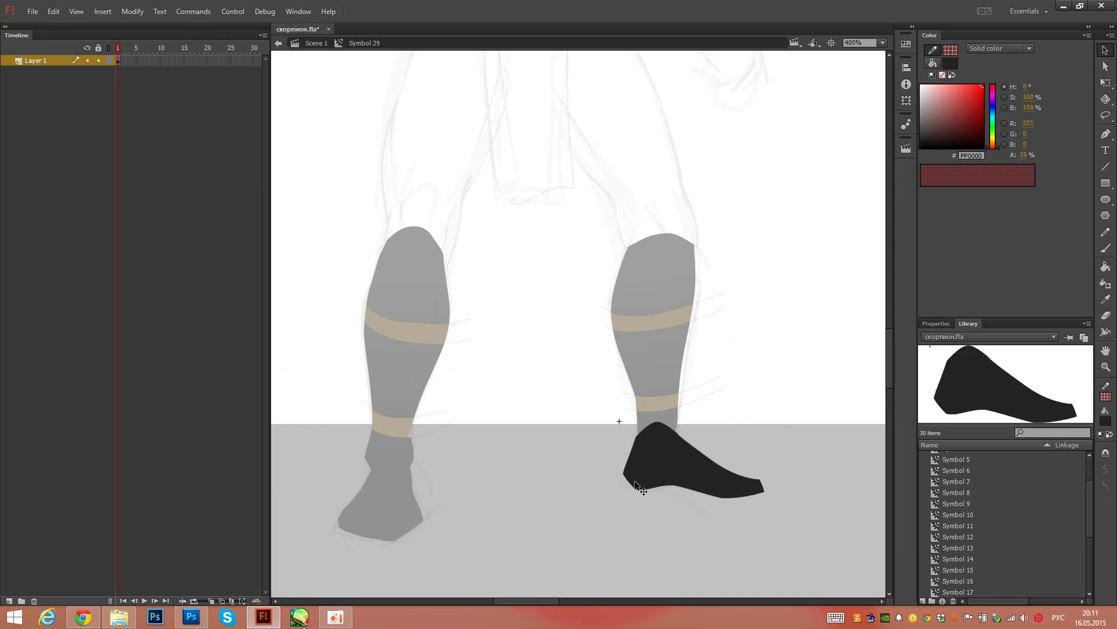
pyautogui.doubleClick(609, 517)
# Step: Delete the stray line ends around the toe and sole inside the left-hand foot symbol, and return to the scene
pyautogui.doubleClick(393, 483)
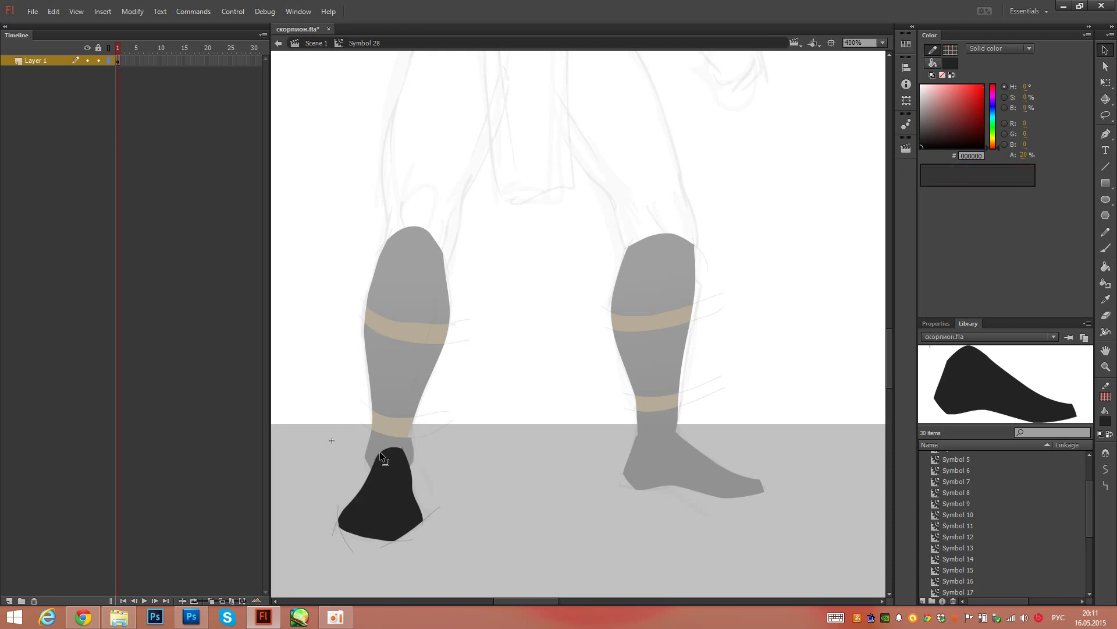
pyautogui.click(434, 511)
pyautogui.press('Delete')
pyautogui.click(404, 540)
pyautogui.press('Delete')
pyautogui.click(385, 543)
pyautogui.press('Delete')
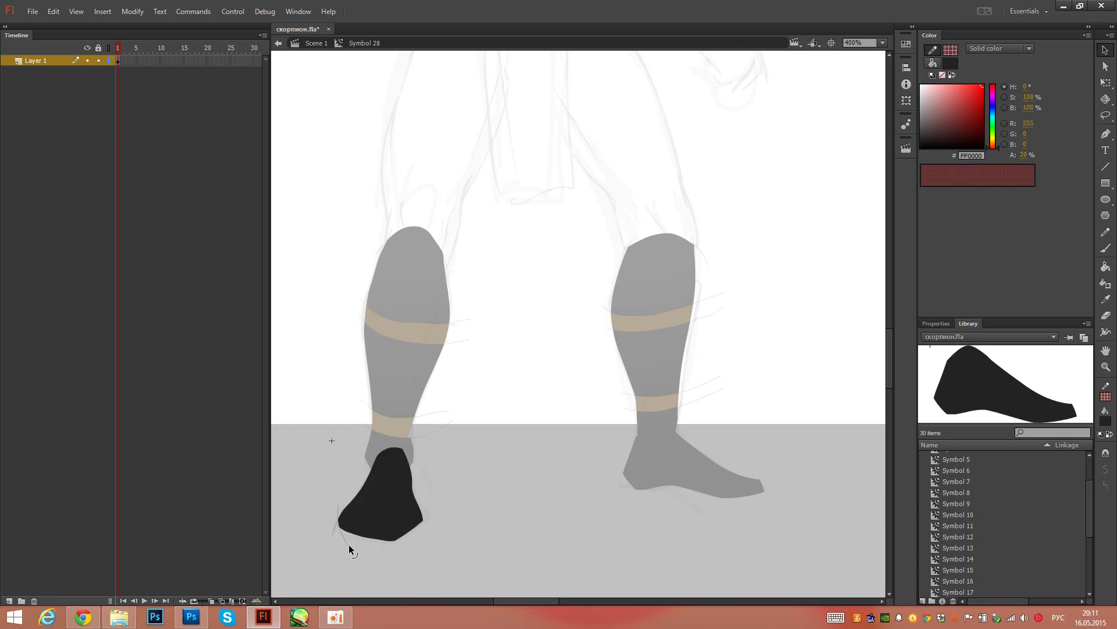
pyautogui.click(336, 518)
pyautogui.press('Delete')
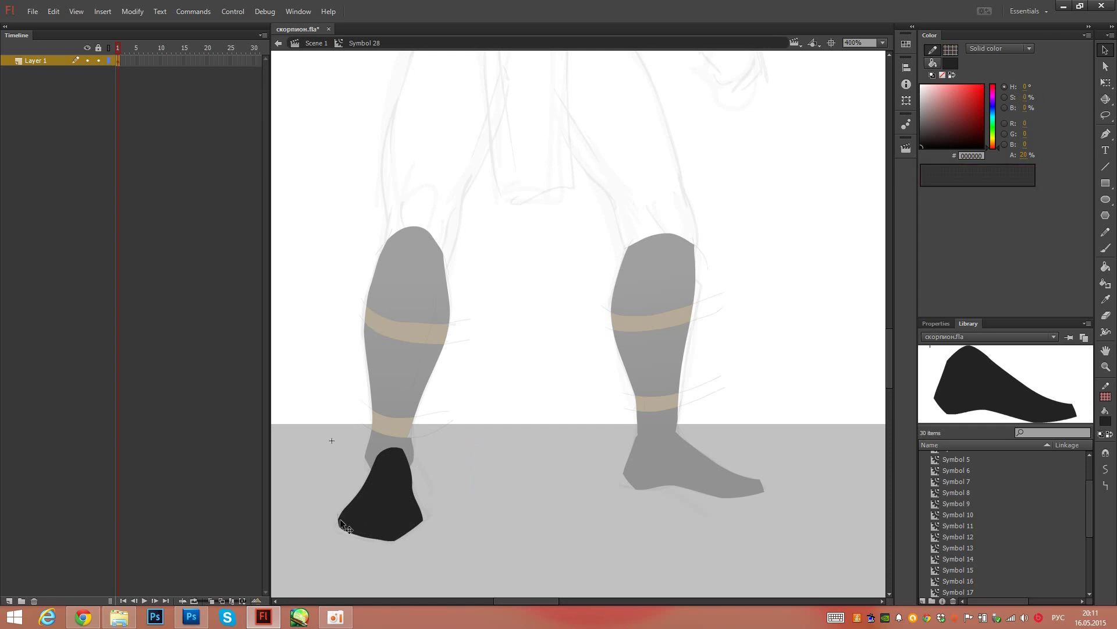
pyautogui.doubleClick(339, 545)
# Step: Move the transformation points of both foot symbols to the ankles
pyautogui.click(393, 494)
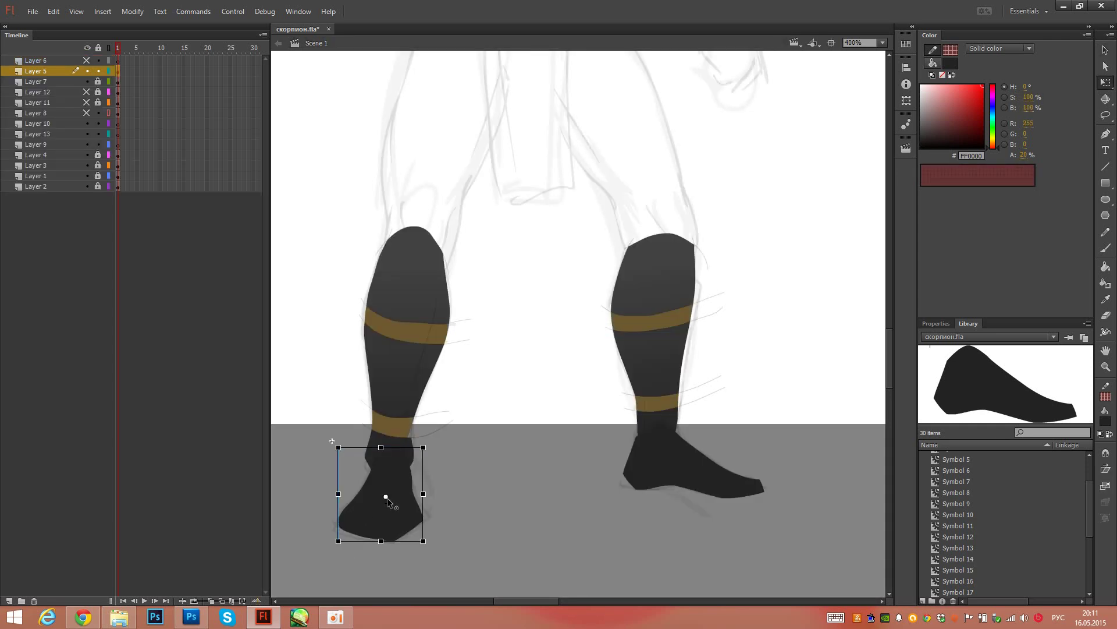
pyautogui.press('q')
pyautogui.click(684, 465)
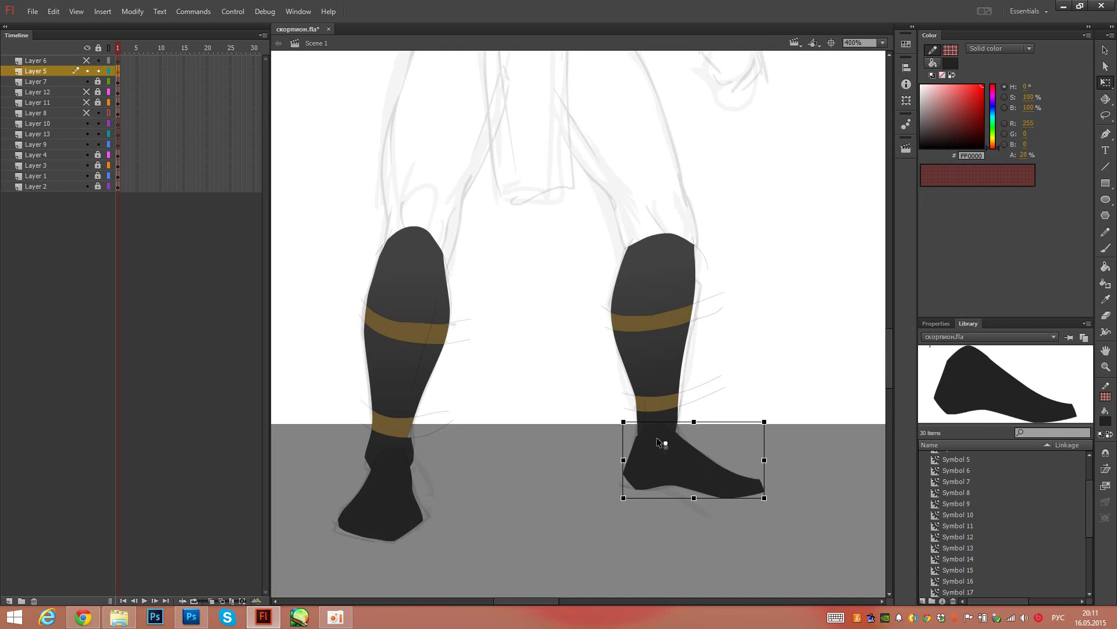
pyautogui.press('v')
pyautogui.click(715, 368)
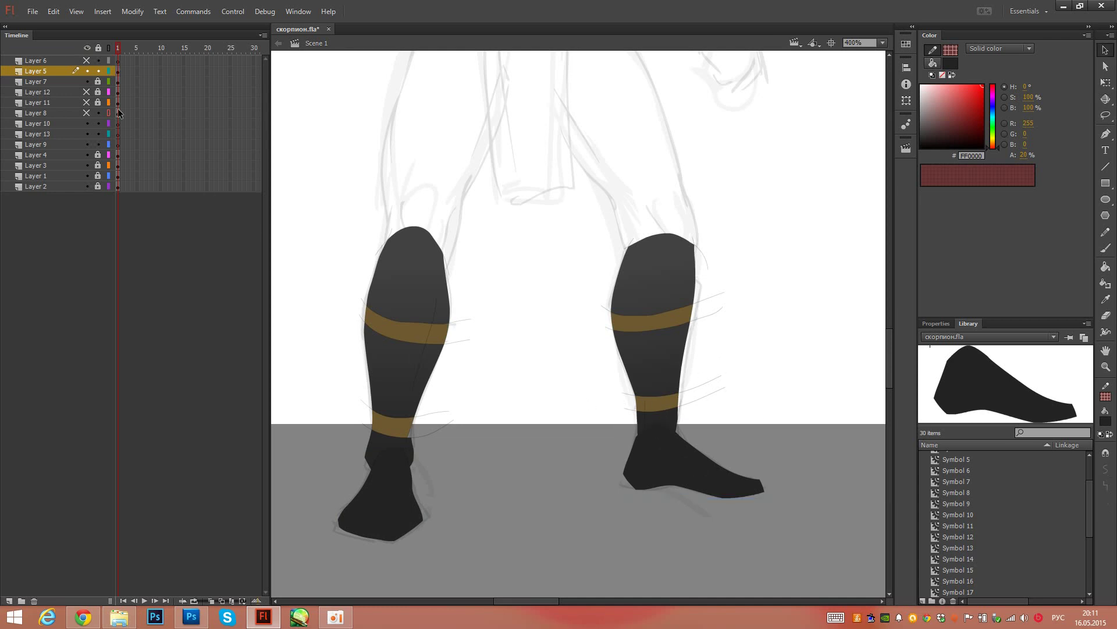
# Step: Hide and lock Layer 5, unlock Layer 7, and convert the left-hand shin with its bands into a symbol
pyautogui.click(87, 71)
pyautogui.click(97, 81)
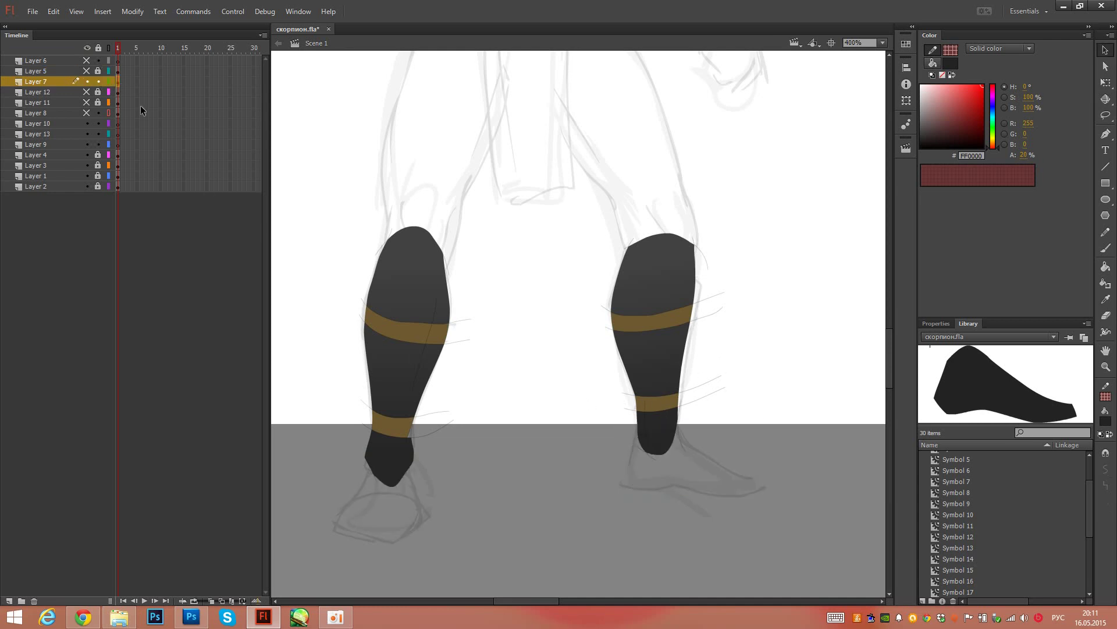
pyautogui.doubleClick(403, 393)
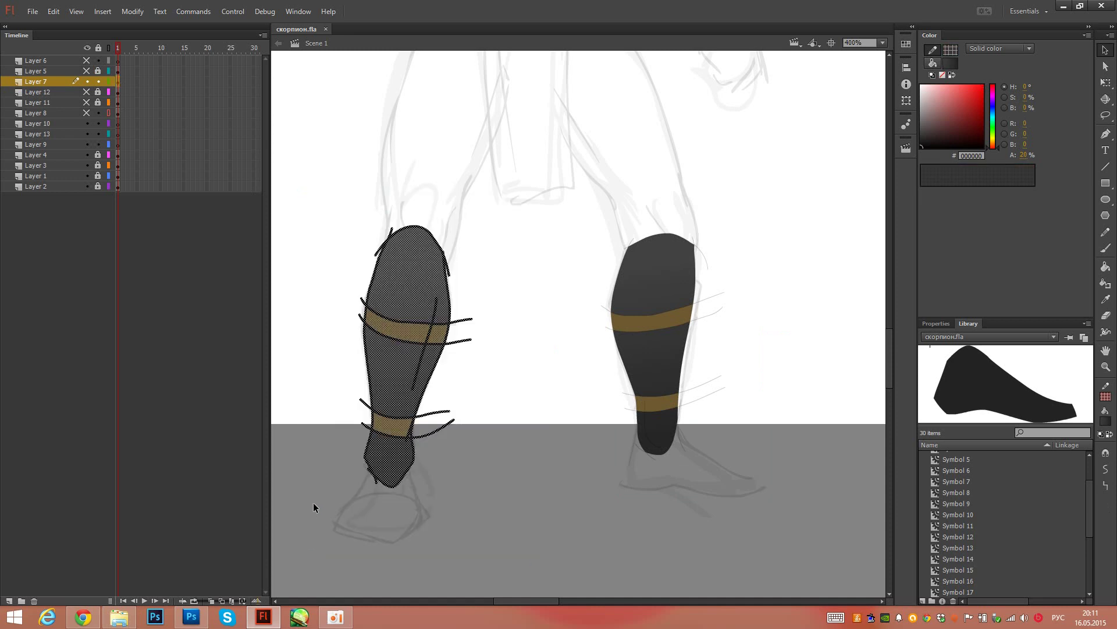
pyautogui.press('F8')
pyautogui.press('Return')
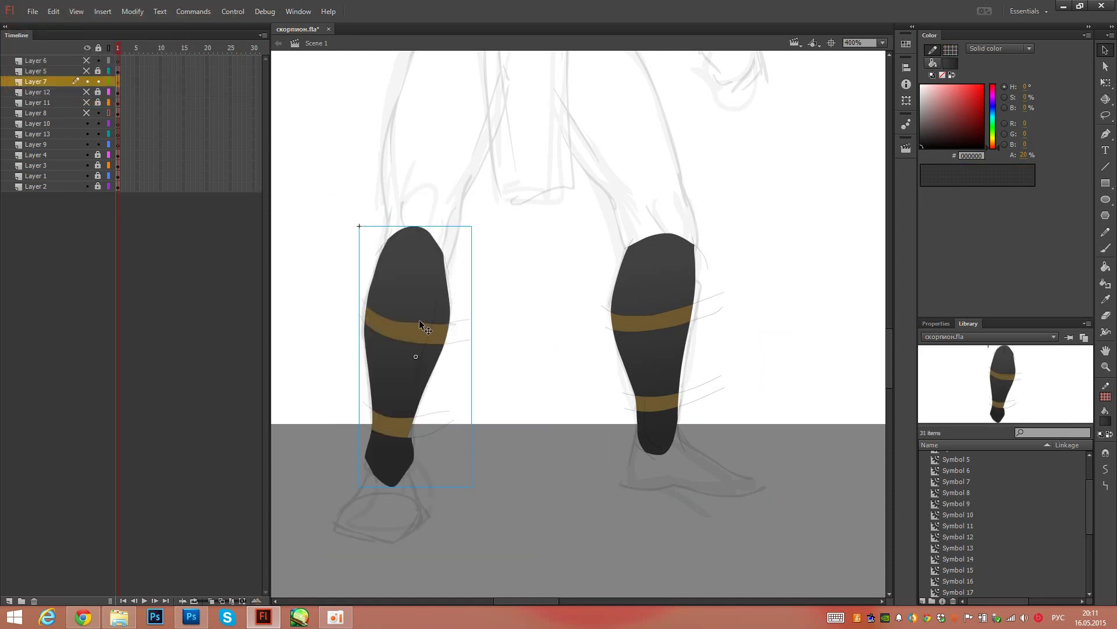
# Step: Inside the left-hand shin symbol, delete the stray line ends below the knee and beside the upper band
pyautogui.doubleClick(419, 319)
pyautogui.click(452, 280)
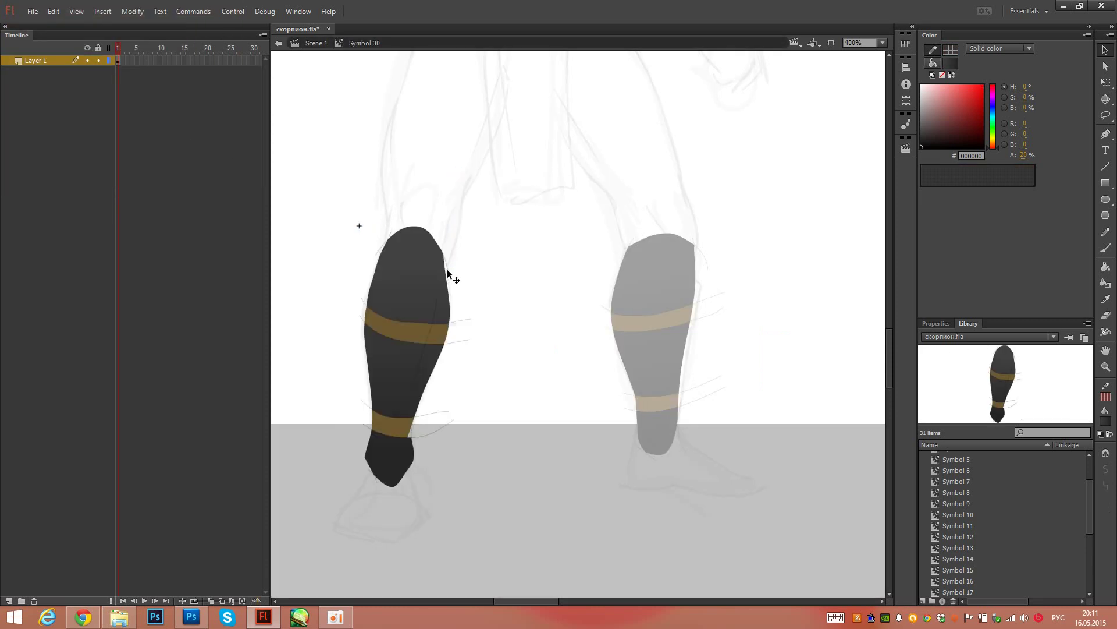
pyautogui.click(447, 268)
pyautogui.click(452, 340)
pyautogui.press('Delete')
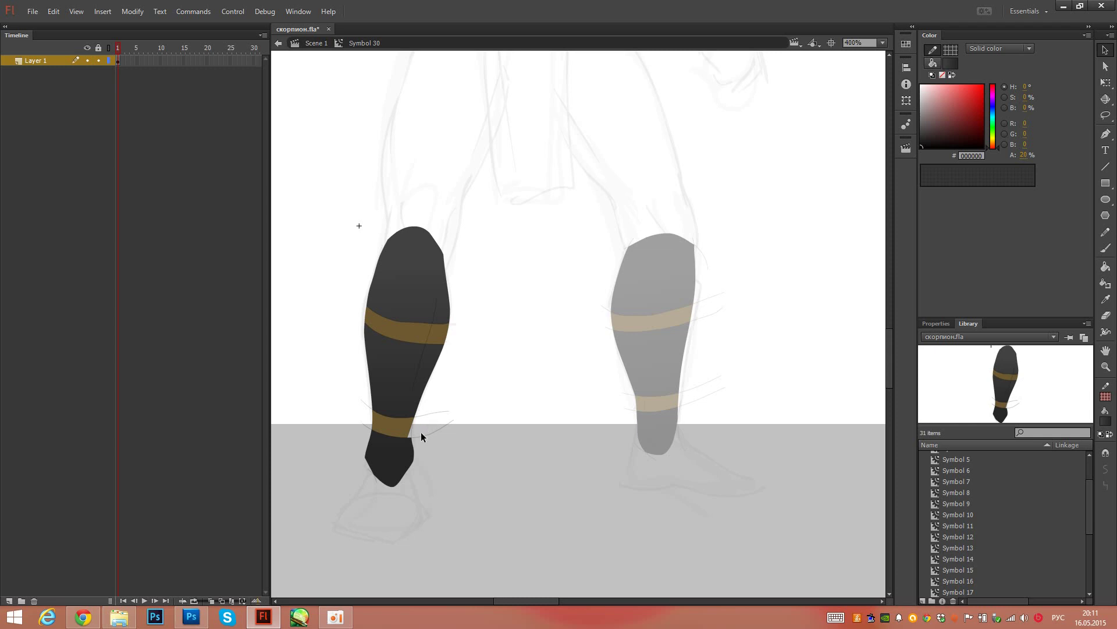
# Step: Fill the gap at the lower band's edge with the band's brown and delete the stray line ends beside it
pyautogui.press('u')
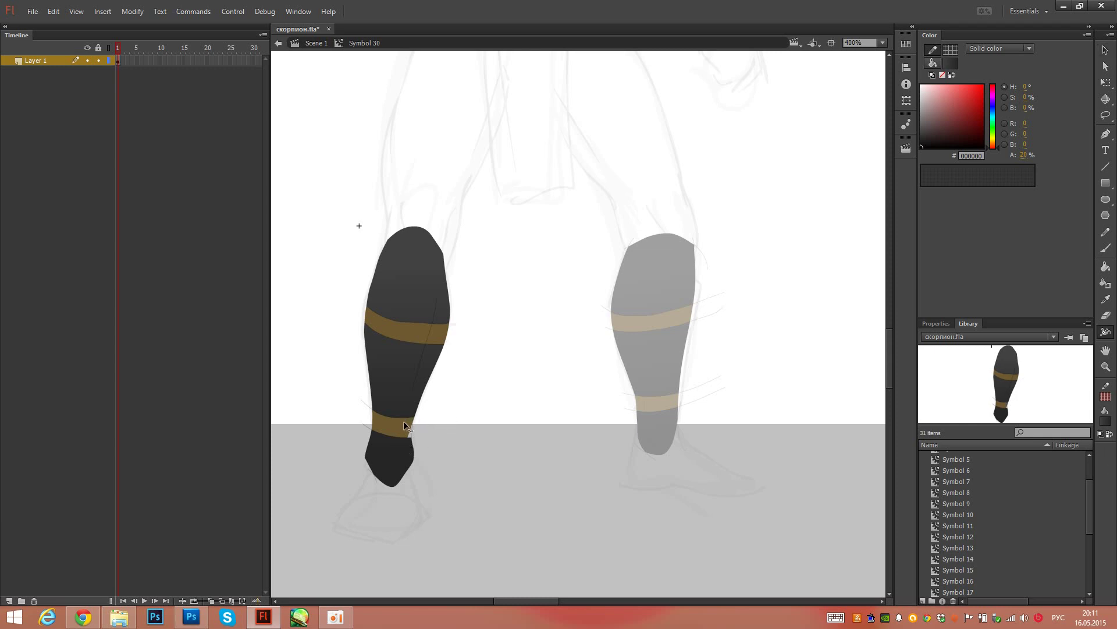
pyautogui.press('i')
pyautogui.click(409, 434)
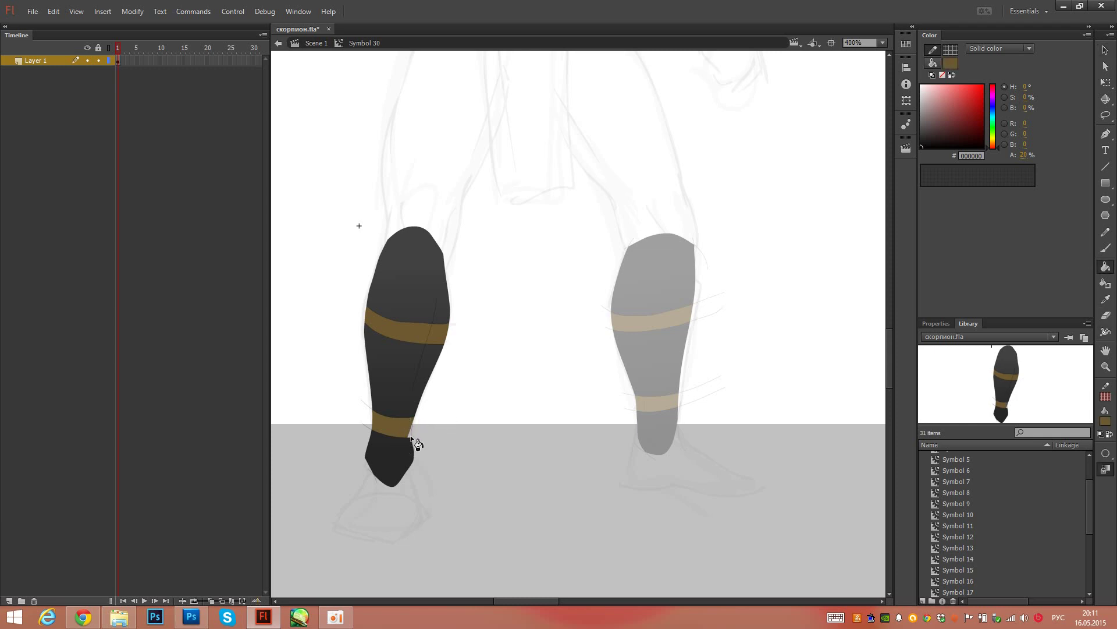
pyautogui.press('v')
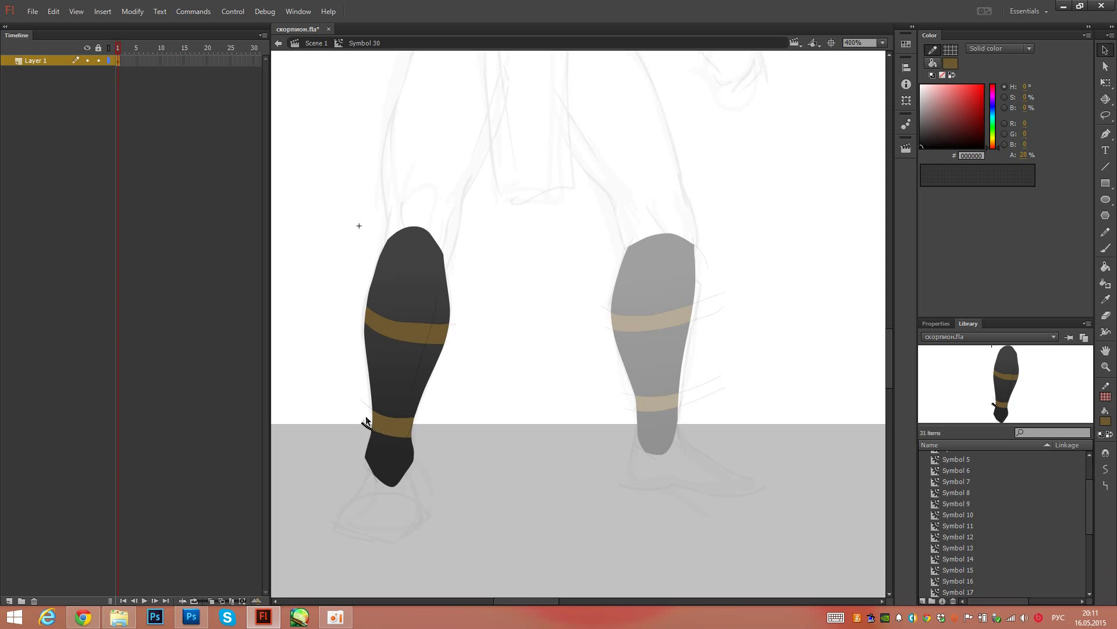
pyautogui.press('Delete')
# Step: Return to the scene and convert the right-hand shin with its bands into a symbol
pyautogui.doubleClick(514, 372)
pyautogui.click(642, 305)
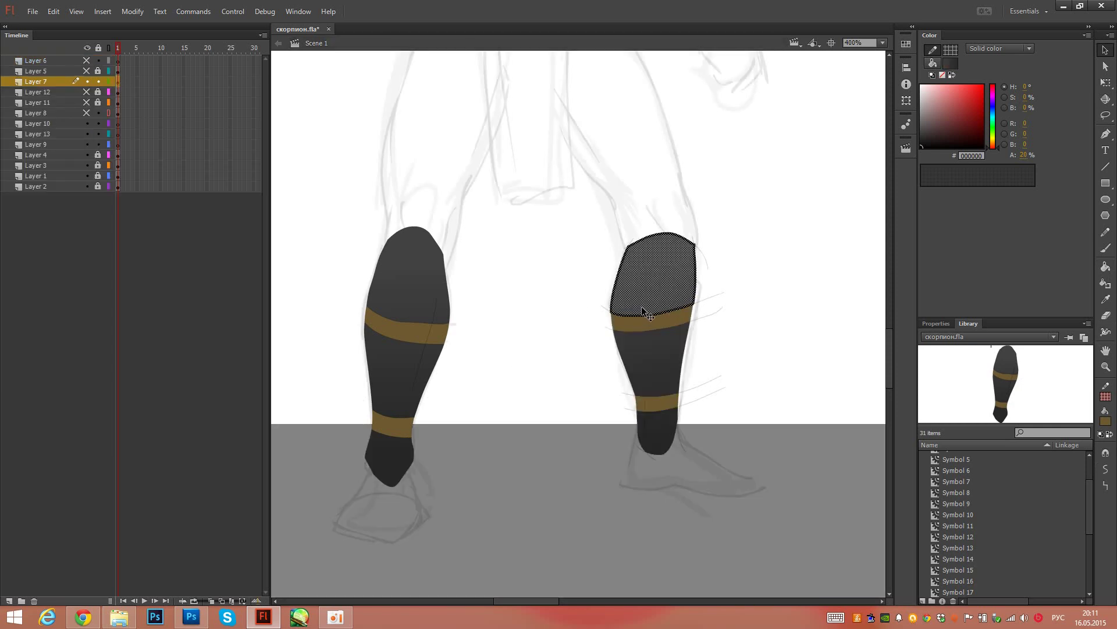
pyautogui.moveTo(569, 176); pyautogui.dragTo(808, 538)
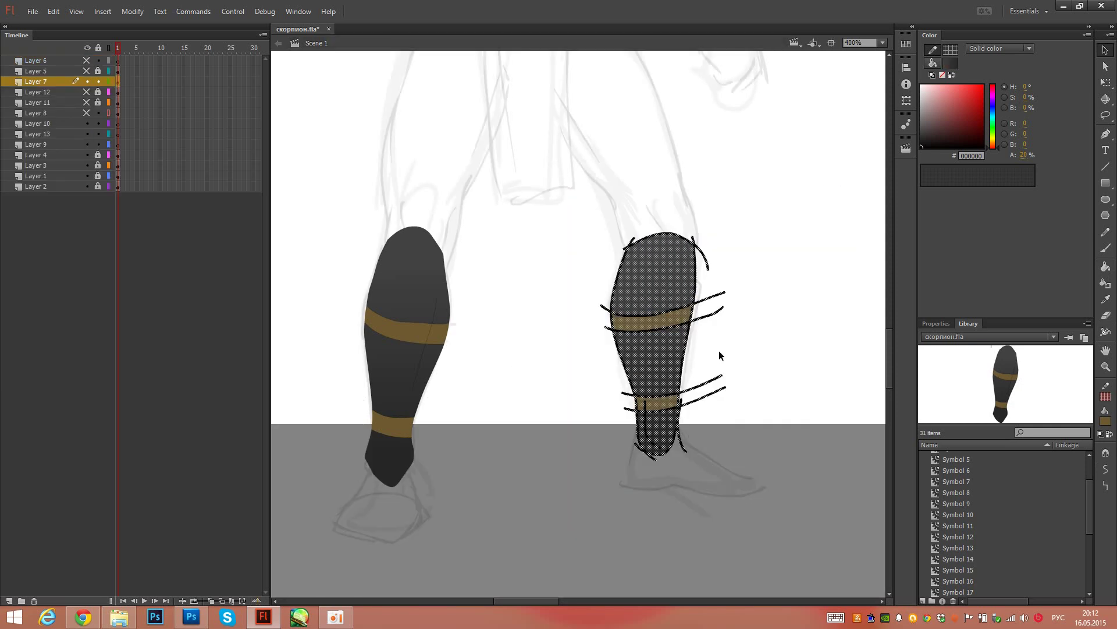
pyautogui.press('F8')
pyautogui.press('Return')
# Step: Inside the right-hand shin symbol, delete the stray line ends around the knee and beside the upper band
pyautogui.doubleClick(691, 356)
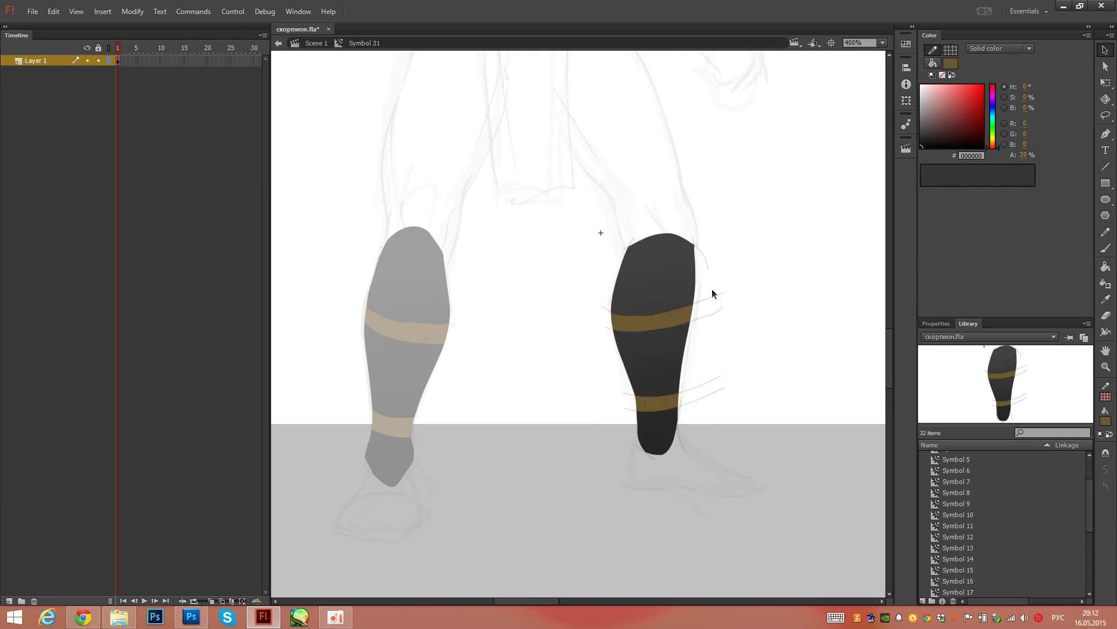
pyautogui.press('Delete')
pyautogui.click(629, 249)
pyautogui.press('Delete')
# Step: Delete the stray line ends beside the ankle and the lower band, and return to the scene
pyautogui.click(681, 438)
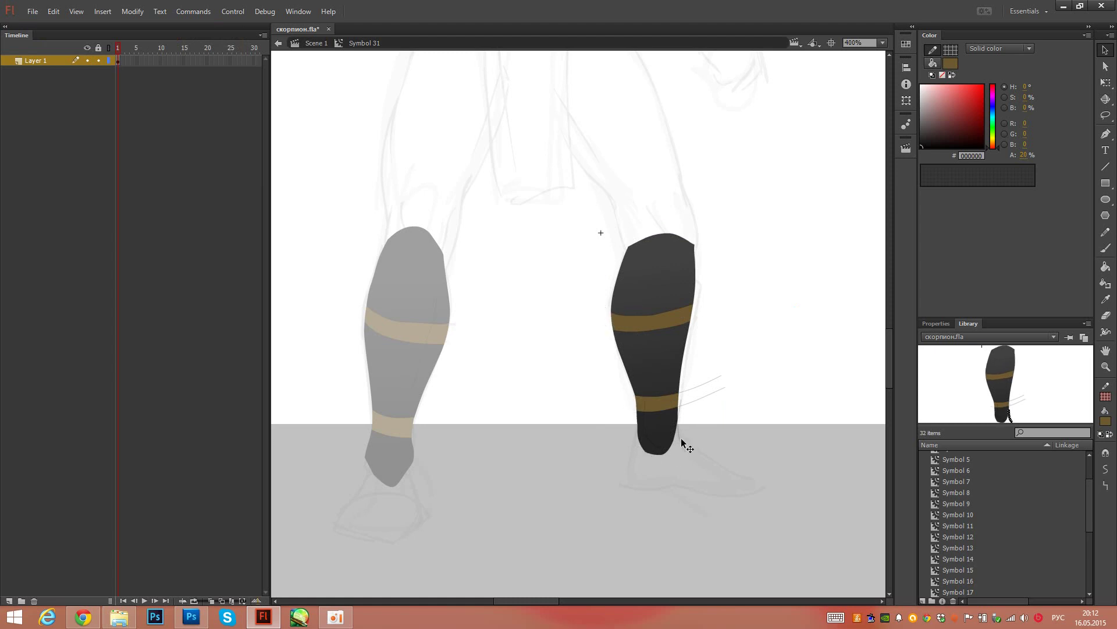
pyautogui.click(681, 406)
pyautogui.press('Delete')
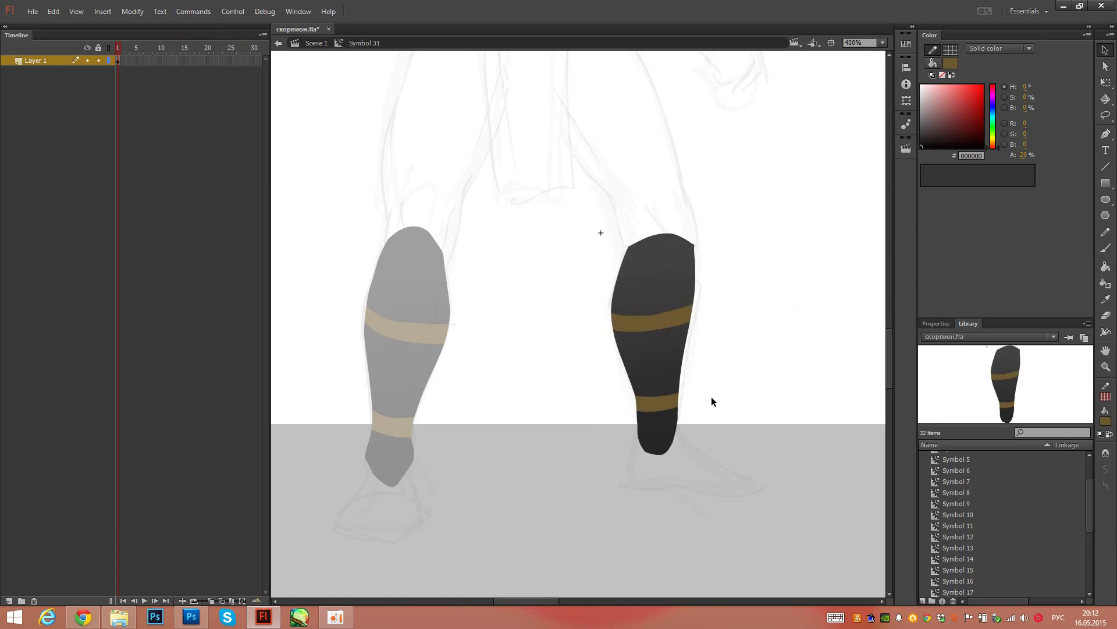
pyautogui.hotkey('ctrl', 'z')
pyautogui.moveTo(711, 417); pyautogui.dragTo(722, 446)
pyautogui.click(688, 403)
pyautogui.press('Delete')
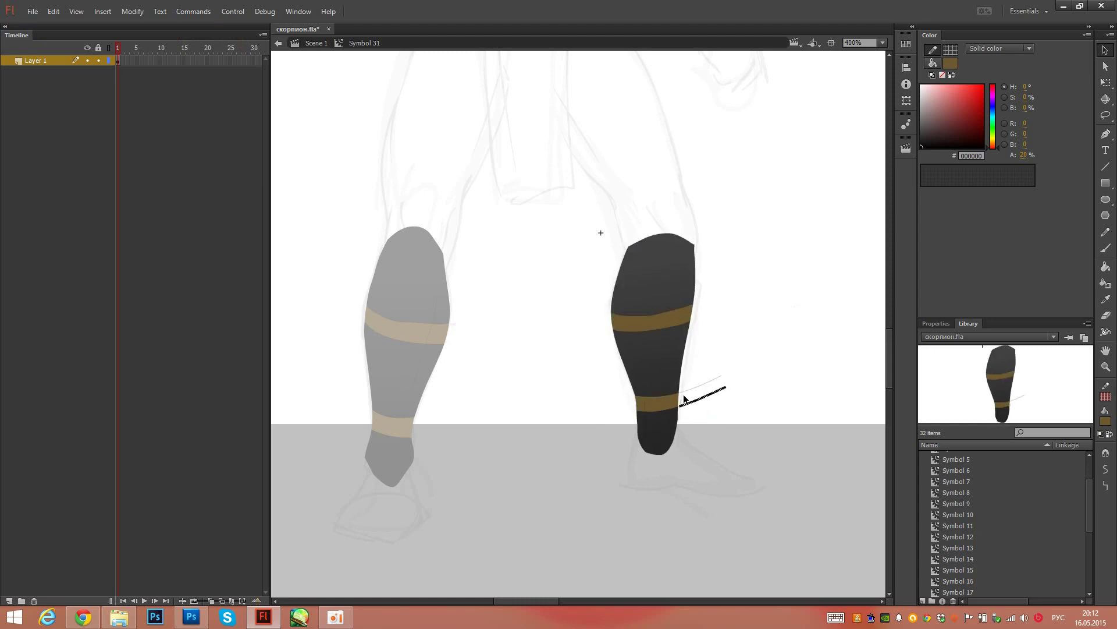
pyautogui.press('Delete')
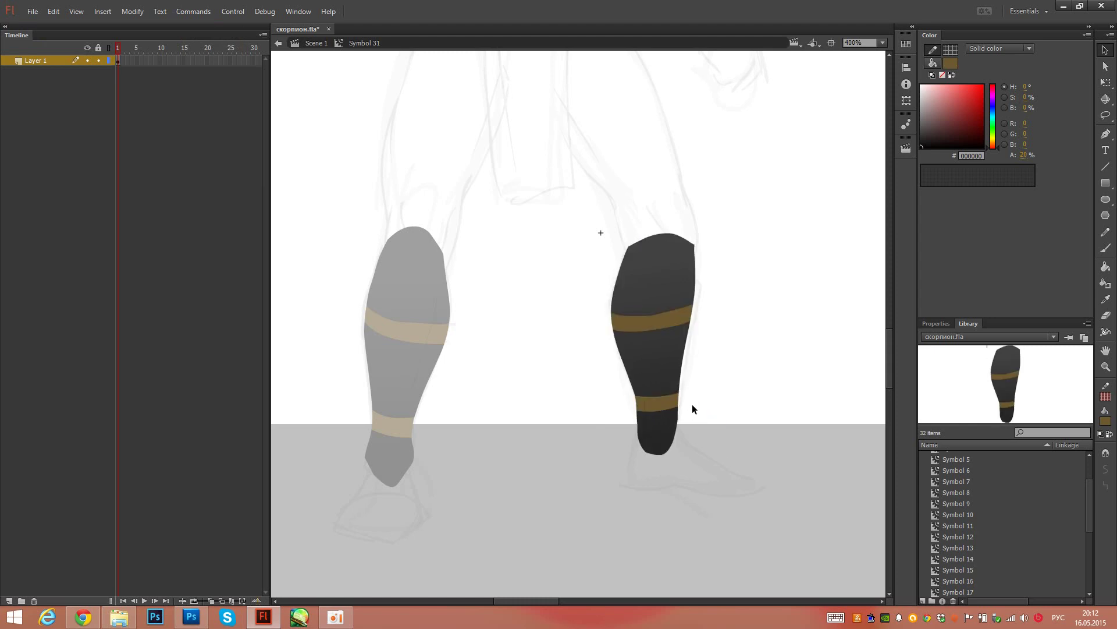
pyautogui.doubleClick(694, 406)
# Step: Show Layer 7 as outlines, and inside the left-hand shin symbol lock and outline Layer 1 and add a new layer
pyautogui.click(420, 337)
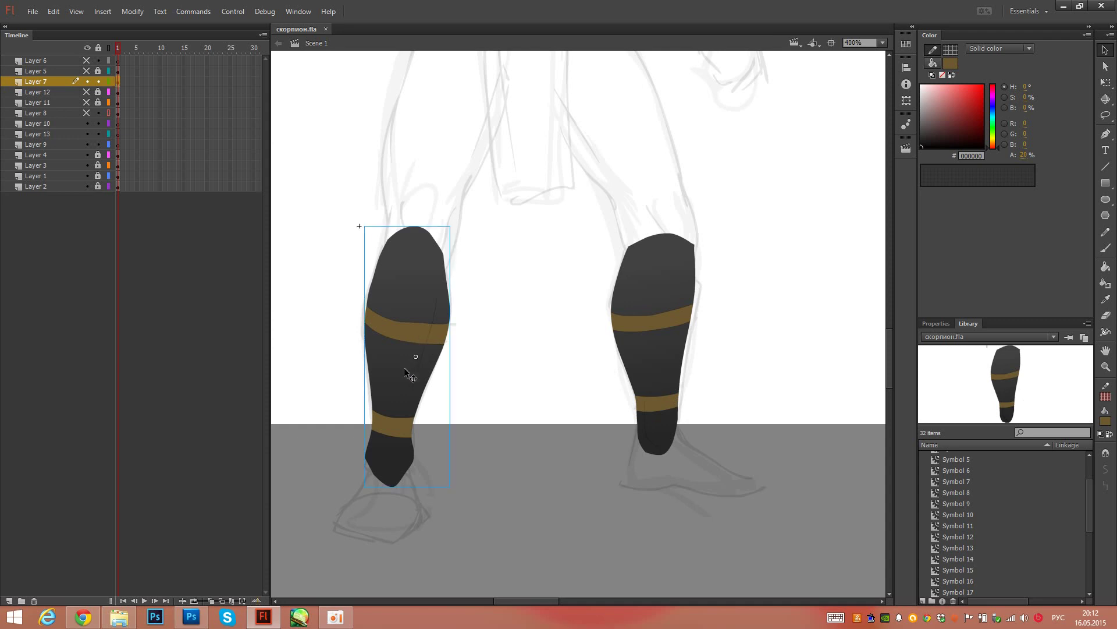
pyautogui.click(108, 82)
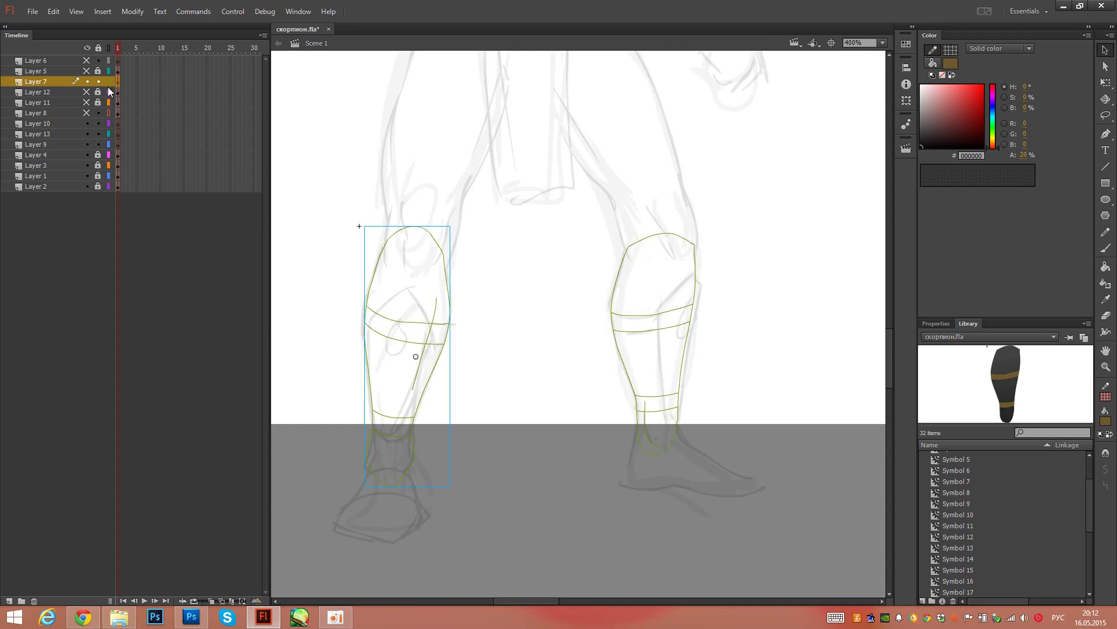
pyautogui.doubleClick(425, 337)
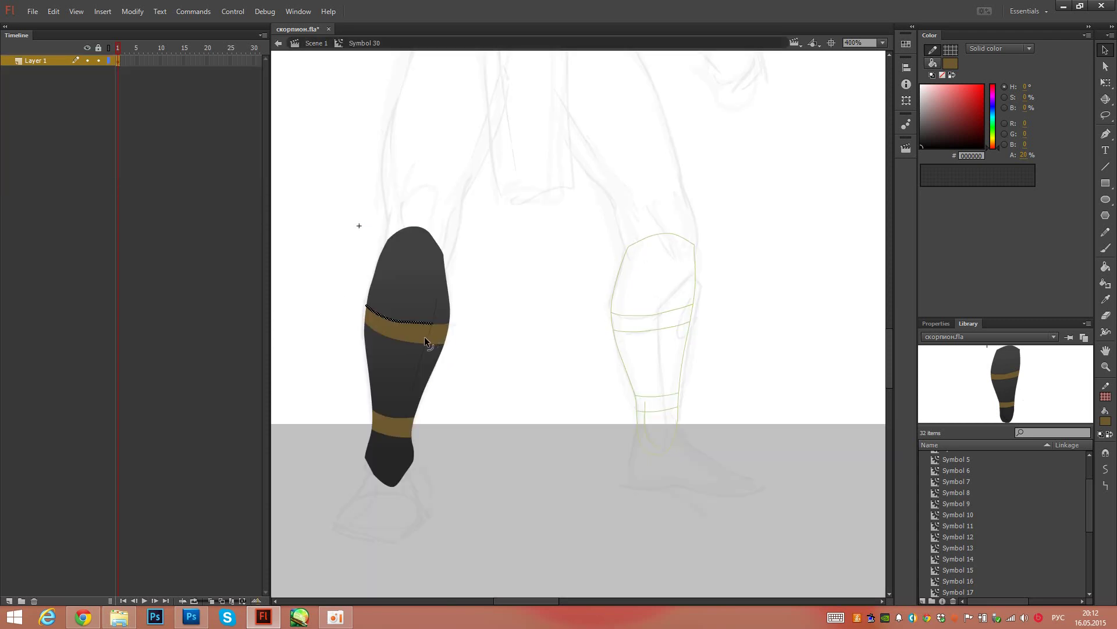
pyautogui.click(108, 60)
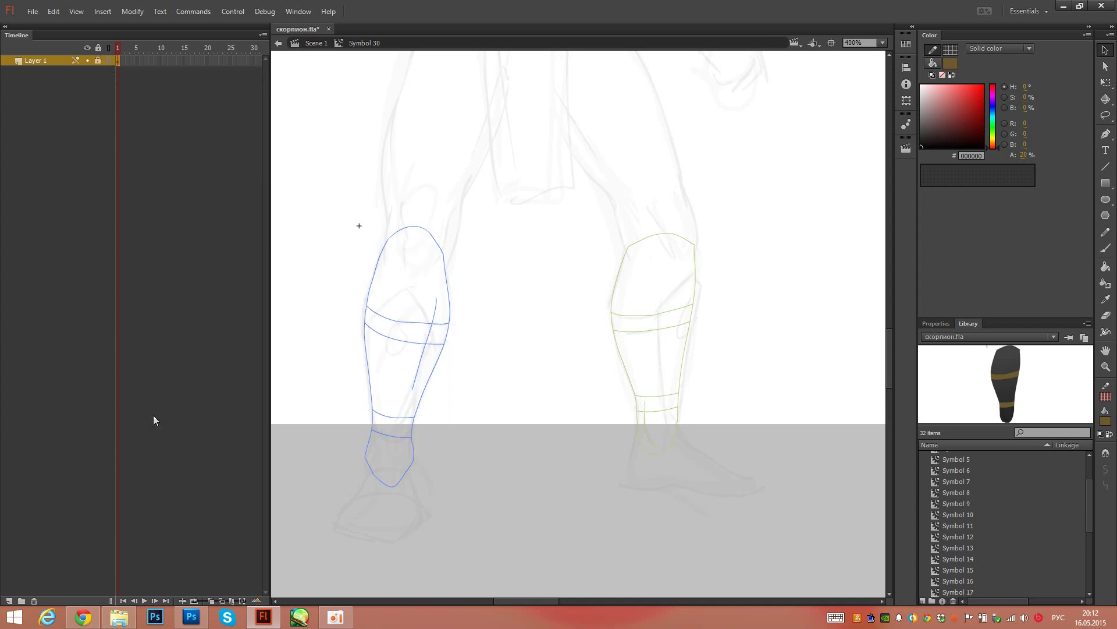
pyautogui.click(9, 600)
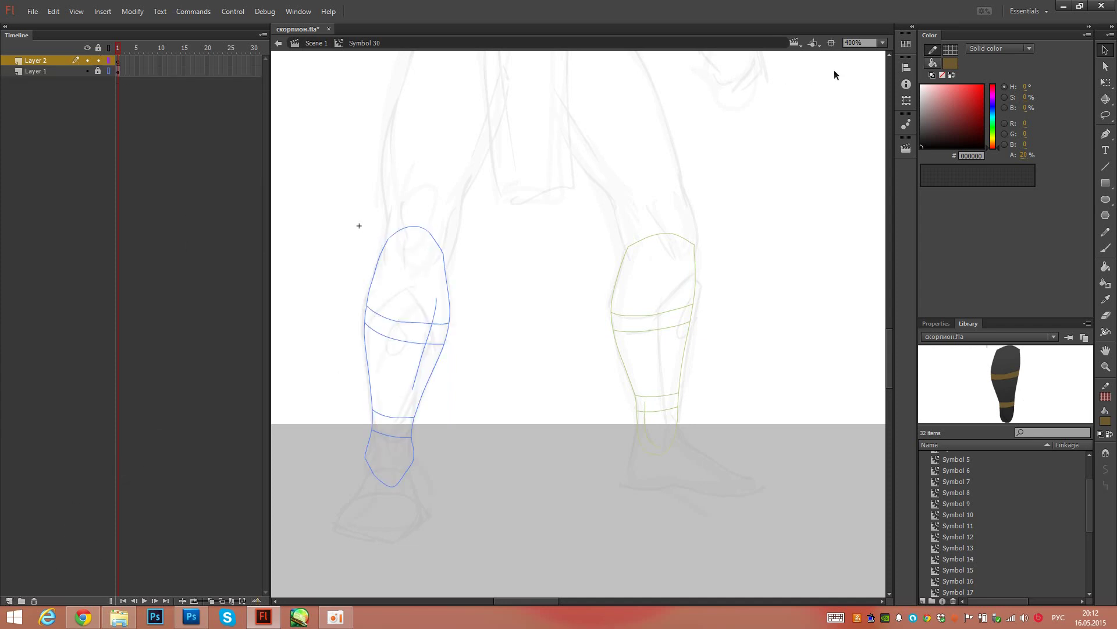
# Step: Draw the left-hand shin guard's outline over the sketch with the Pencil tool: peaked upper edge, two long sides and curved lower edge
pyautogui.click(883, 43)
pyautogui.click(867, 158)
pyautogui.scroll(-1, 582, 331)
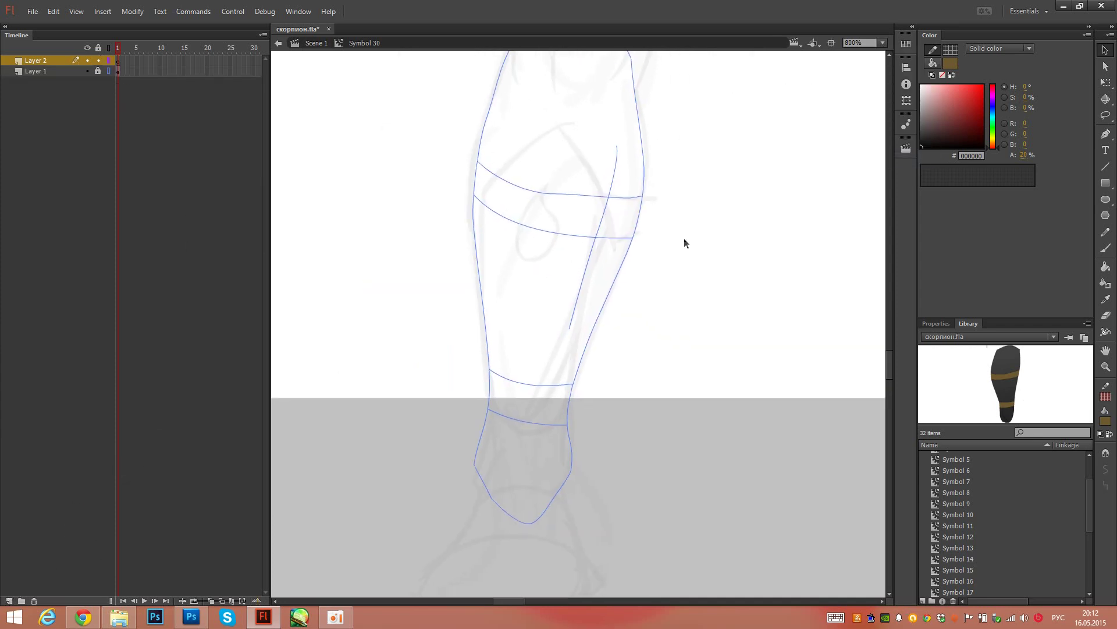
pyautogui.press('y')
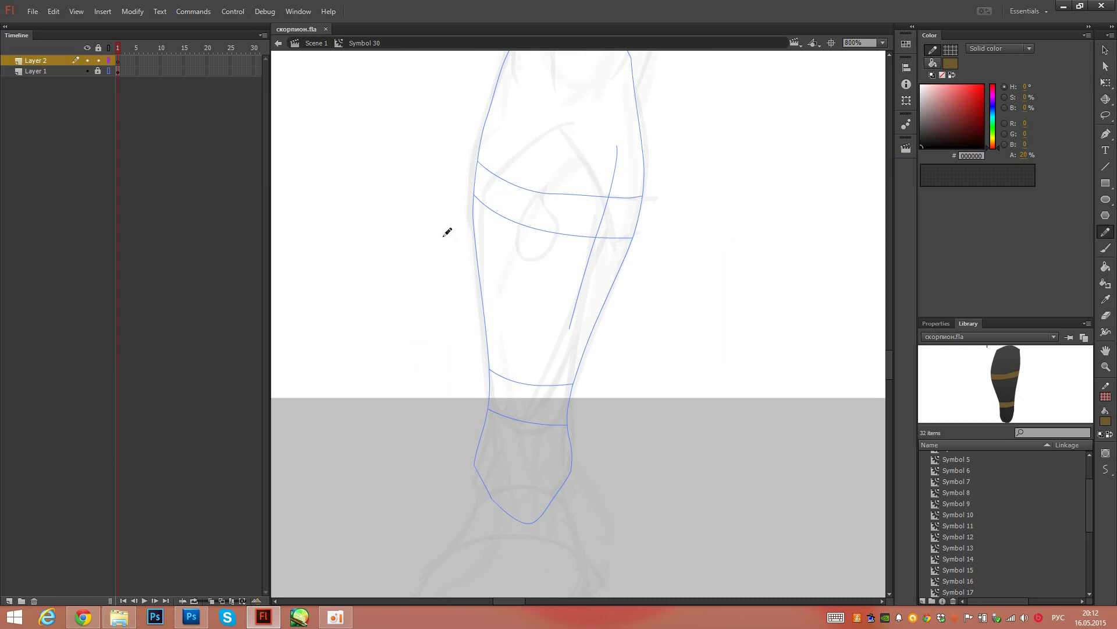
pyautogui.moveTo(432, 248); pyautogui.dragTo(621, 93)
pyautogui.moveTo(538, 99); pyautogui.dragTo(646, 299)
pyautogui.moveTo(628, 197)
pyautogui.mouseDown()
pyautogui.moveTo(586, 295)
pyautogui.moveTo(562, 414)
pyautogui.mouseUp()
pyautogui.hotkey('ctrl', 'z')
pyautogui.moveTo(629, 198); pyautogui.dragTo(562, 414)
pyautogui.moveTo(569, 453); pyautogui.dragTo(566, 472)
pyautogui.moveTo(477, 378)
pyautogui.mouseDown()
pyautogui.moveTo(576, 407)
pyautogui.moveTo(609, 371)
pyautogui.mouseUp()
pyautogui.moveTo(492, 165)
pyautogui.mouseDown()
pyautogui.moveTo(484, 290)
pyautogui.moveTo(500, 450)
pyautogui.mouseUp()
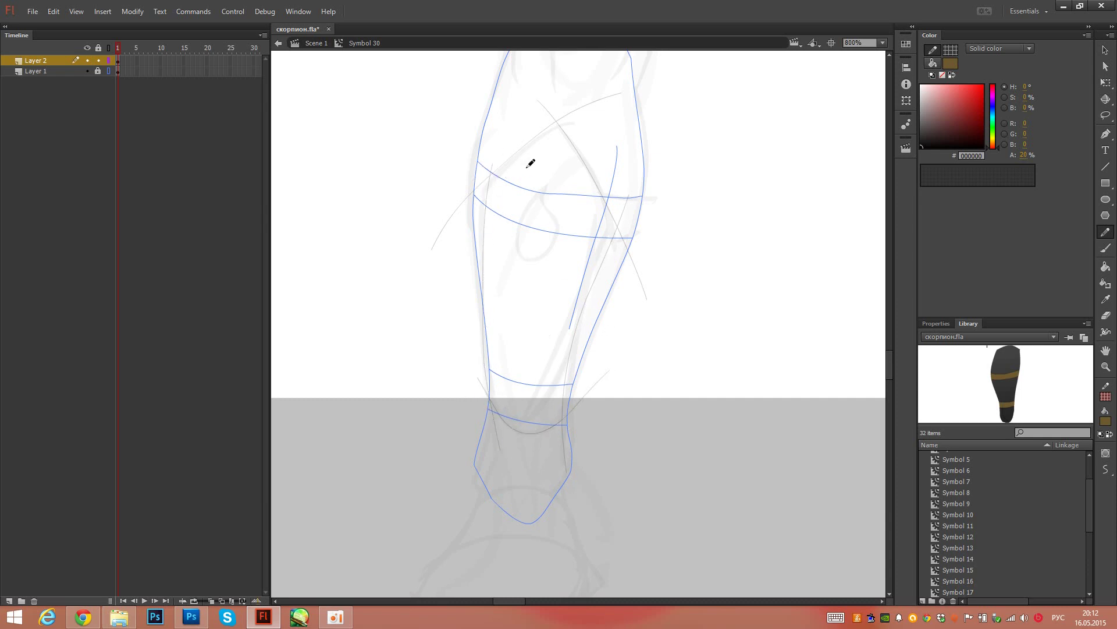
# Step: Draw the teardrop-shaped cutout with its inner edge in the upper part of the left-hand shin guard
pyautogui.moveTo(544, 175)
pyautogui.mouseDown()
pyautogui.moveTo(519, 225)
pyautogui.moveTo(564, 217)
pyautogui.moveTo(548, 180)
pyautogui.moveTo(530, 212)
pyautogui.moveTo(564, 210)
pyautogui.moveTo(549, 165)
pyautogui.moveTo(571, 193)
pyautogui.mouseUp()
pyautogui.hotkey('ctrl', 'z')
pyautogui.press('space')
pyautogui.moveTo(550, 284); pyautogui.dragTo(515, 302)
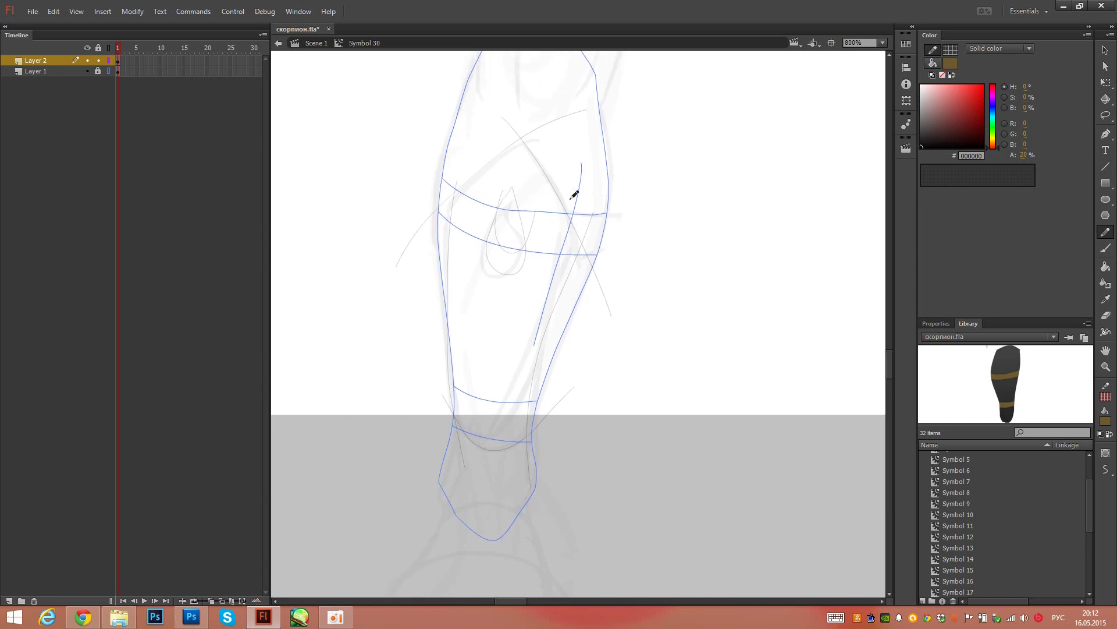
# Step: Delete the overshooting line ends at the corners of the left-hand shin guard and at the teardrop cutout
pyautogui.press('v')
pyautogui.click(584, 235)
pyautogui.keyDown('shift'); pyautogui.click(534, 428); pyautogui.keyUp('shift')
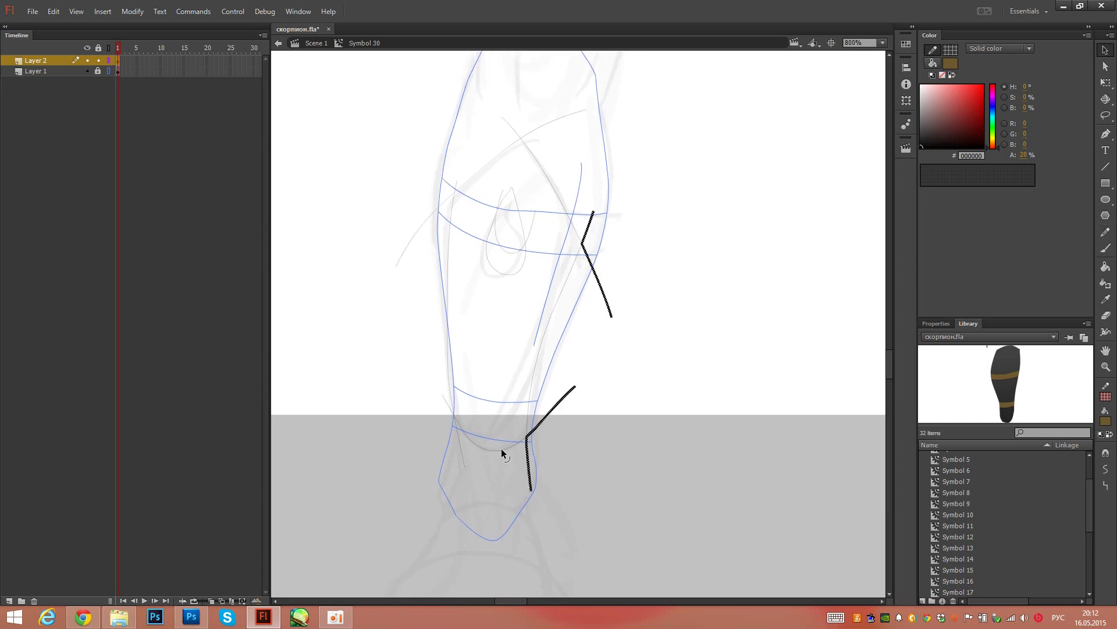
pyautogui.keyDown('shift'); pyautogui.click(458, 440); pyautogui.keyUp('shift')
pyautogui.keyDown('shift'); pyautogui.click(447, 406); pyautogui.keyUp('shift')
pyautogui.keyDown('shift'); pyautogui.click(443, 203); pyautogui.keyUp('shift')
pyautogui.keyDown('shift'); pyautogui.click(512, 131); pyautogui.keyUp('shift')
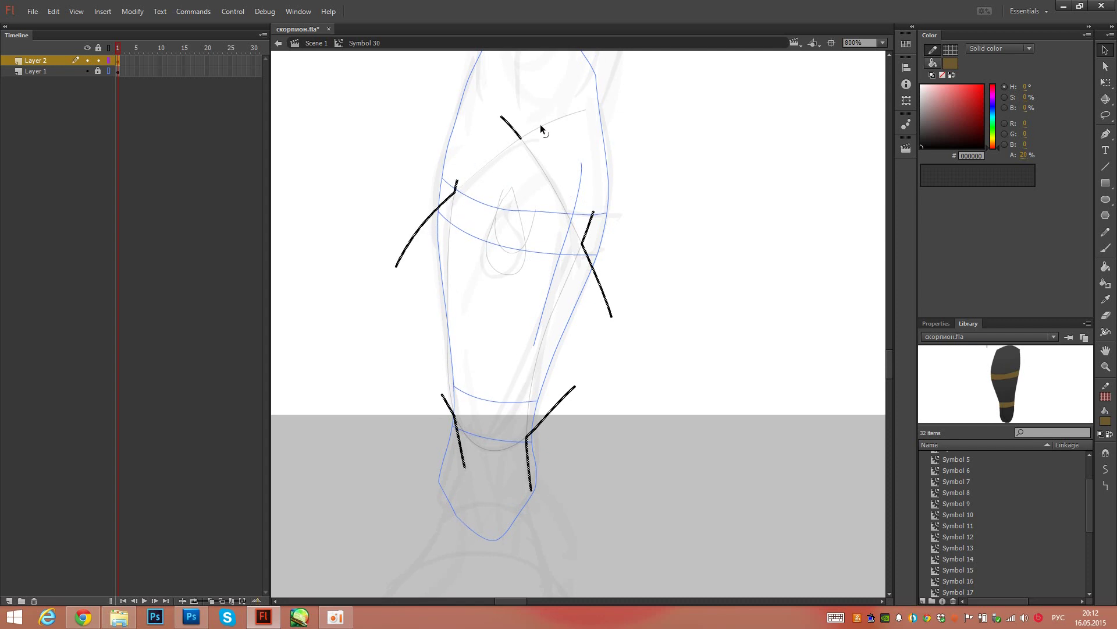
pyautogui.keyDown('shift'); pyautogui.click(537, 128); pyautogui.keyUp('shift')
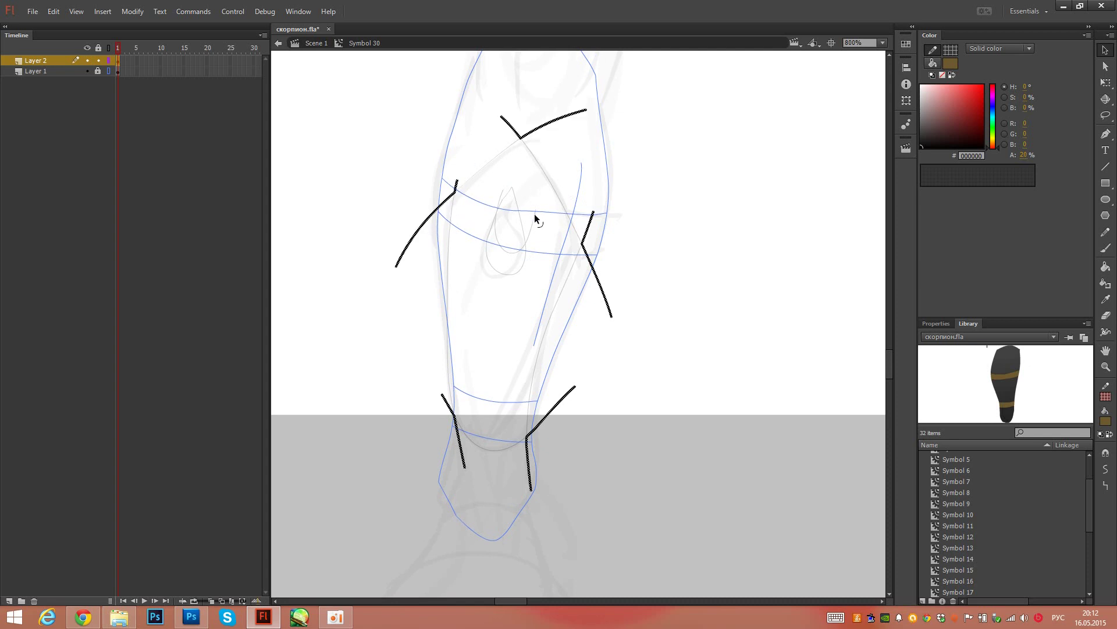
pyautogui.keyDown('shift'); pyautogui.click(501, 204); pyautogui.keyUp('shift')
pyautogui.press('Delete')
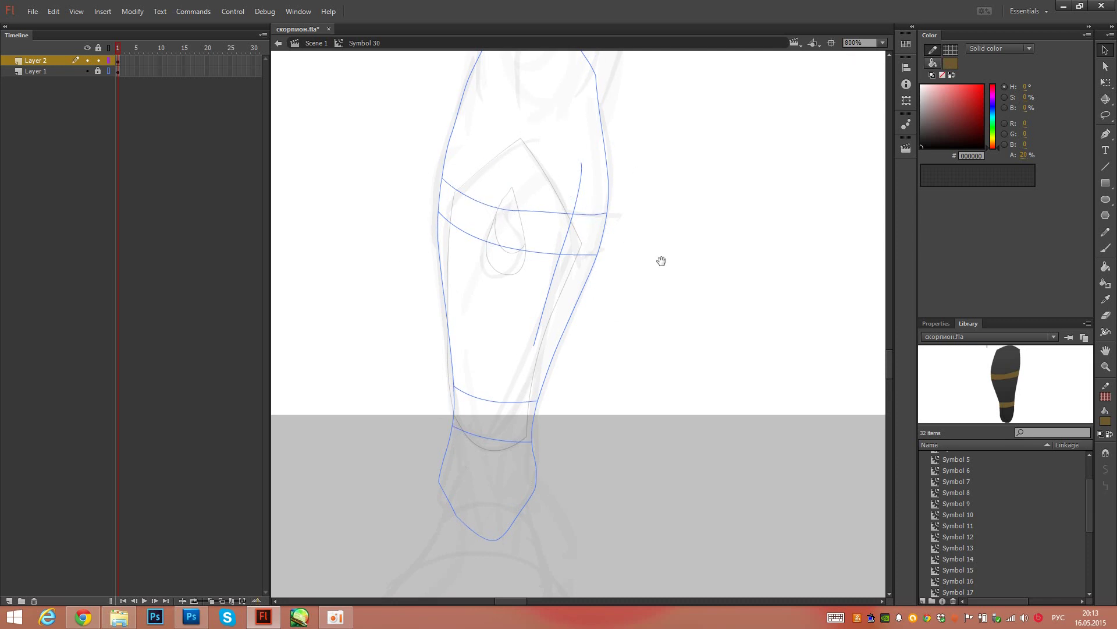
# Step: Draw the left-hand shin guard's thickness with parallel edge lines above the peak and along its right-hand side, joined at the corners
pyautogui.moveTo(662, 260); pyautogui.dragTo(660, 280)
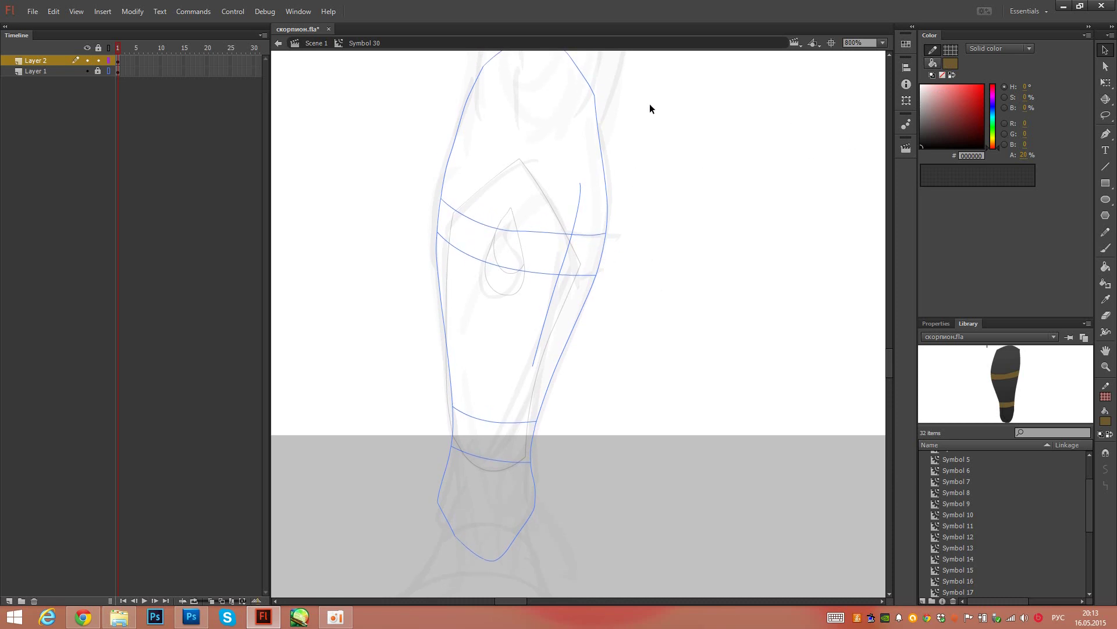
pyautogui.click(1105, 231)
pyautogui.moveTo(516, 175); pyautogui.dragTo(529, 134)
pyautogui.moveTo(454, 205)
pyautogui.mouseDown()
pyautogui.moveTo(471, 175)
pyautogui.moveTo(555, 117)
pyautogui.moveTo(623, 296)
pyautogui.moveTo(614, 301)
pyautogui.mouseUp()
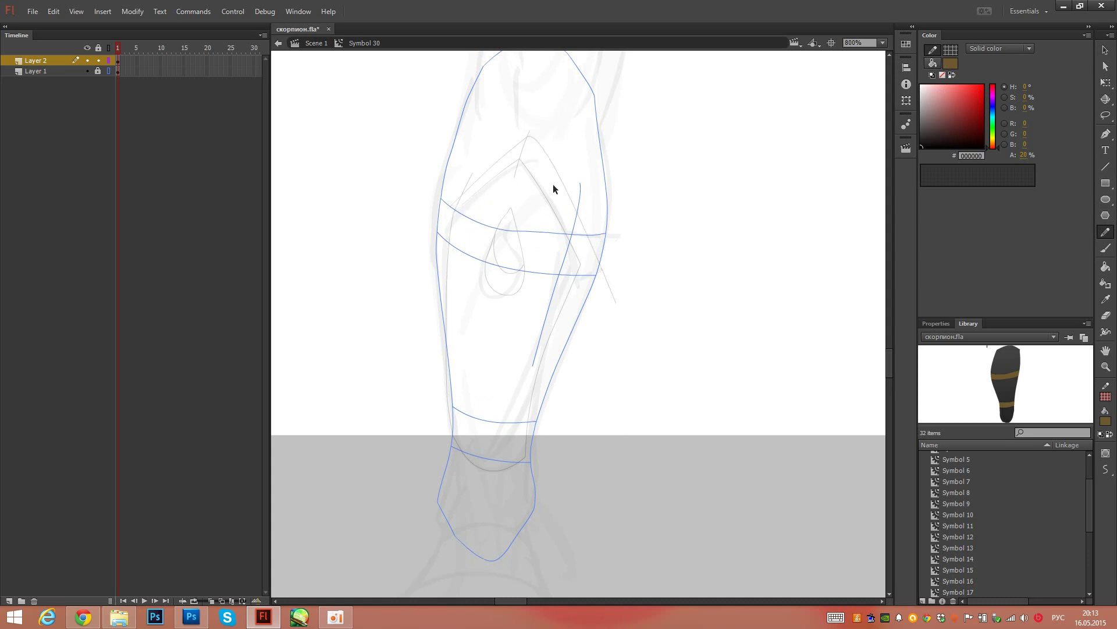
pyautogui.moveTo(556, 172); pyautogui.dragTo(563, 195)
pyautogui.moveTo(581, 263)
pyautogui.mouseDown()
pyautogui.moveTo(597, 230)
pyautogui.moveTo(547, 438)
pyautogui.moveTo(530, 455)
pyautogui.mouseUp()
pyautogui.moveTo(568, 322); pyautogui.dragTo(533, 404)
# Step: Delete the overshooting ends of the left-hand shin guard's thickness lines
pyautogui.moveTo(519, 158); pyautogui.dragTo(514, 177)
pyautogui.moveTo(528, 132); pyautogui.dragTo(527, 138)
pyautogui.moveTo(472, 173); pyautogui.dragTo(450, 206)
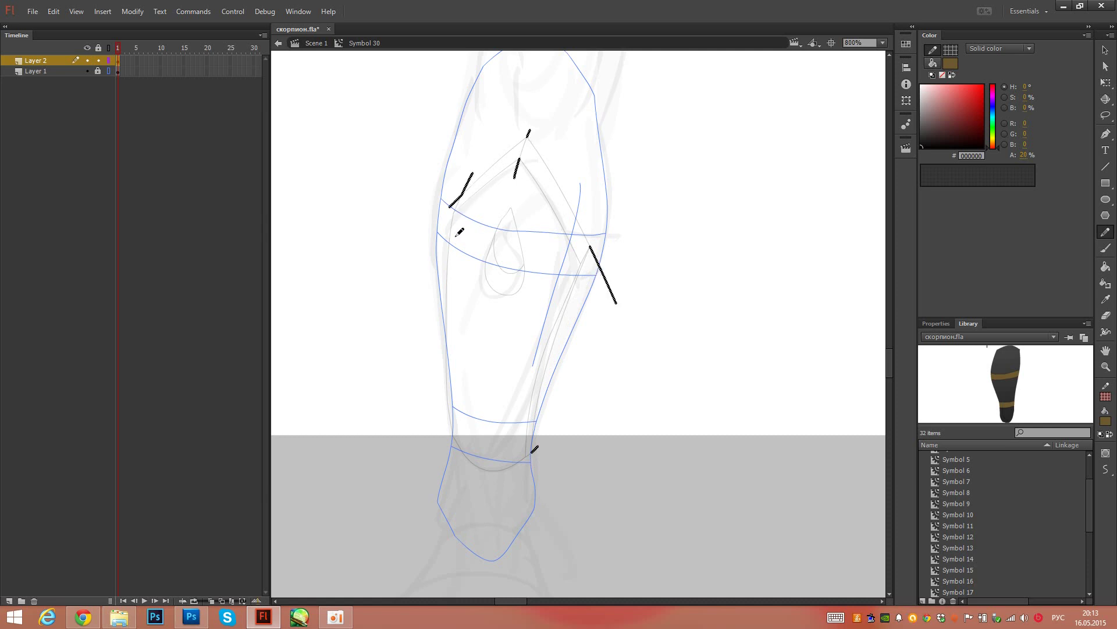
pyautogui.press('Delete')
pyautogui.moveTo(741, 281); pyautogui.dragTo(716, 286)
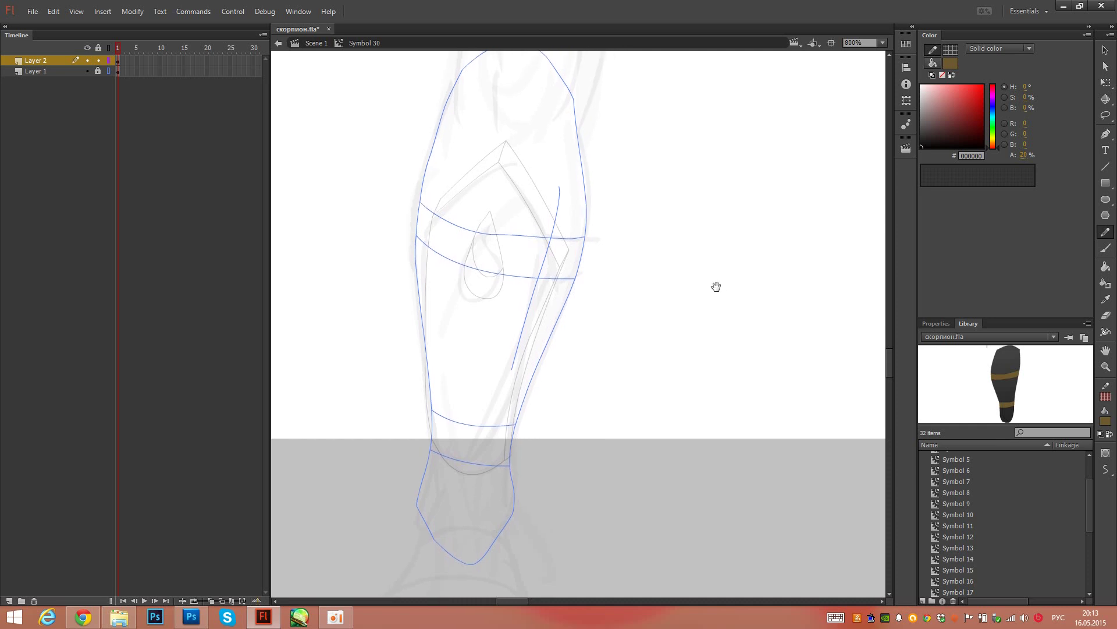
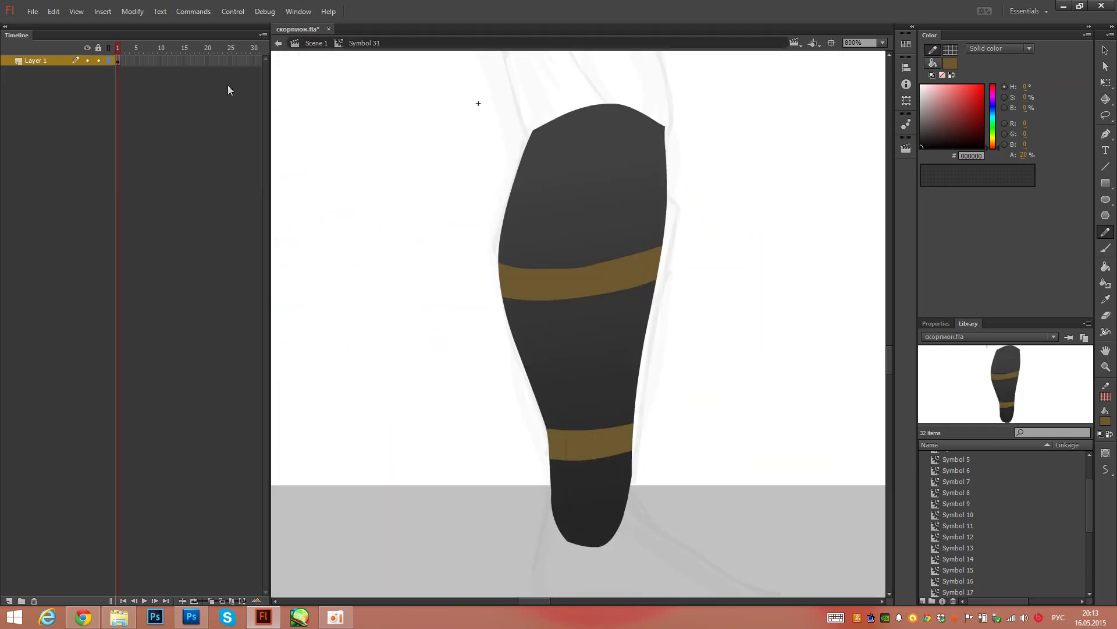
# Step: Inside the right-hand shin symbol, lock Layer 1, show it as outlines and add a new layer
pyautogui.click(98, 61)
pyautogui.click(108, 61)
pyautogui.click(9, 600)
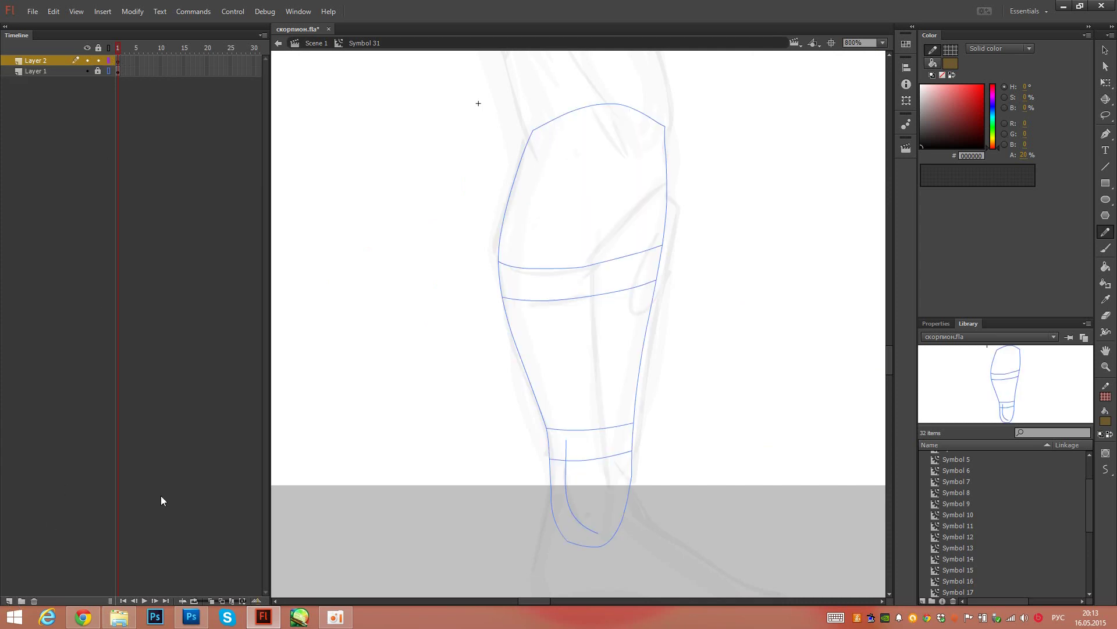
# Step: Draw the right-hand shin guard's outline over the sketch: slanted upper edge, outer corner, two long sides and curved lower edge
pyautogui.moveTo(569, 283); pyautogui.dragTo(713, 146)
pyautogui.moveTo(641, 182)
pyautogui.mouseDown()
pyautogui.moveTo(724, 215)
pyautogui.moveTo(663, 312)
pyautogui.moveTo(644, 477)
pyautogui.mouseUp()
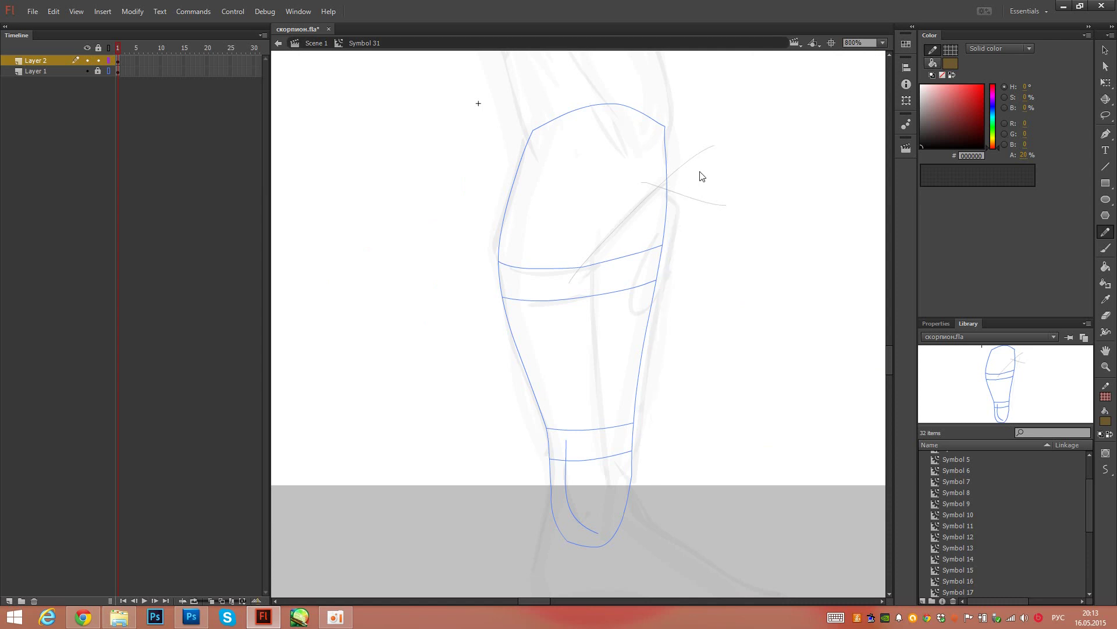
pyautogui.moveTo(698, 172); pyautogui.dragTo(646, 519)
pyautogui.moveTo(585, 253); pyautogui.dragTo(632, 523)
pyautogui.hotkey('ctrl', 'z')
pyautogui.moveTo(596, 234); pyautogui.dragTo(606, 462)
pyautogui.moveTo(596, 231)
pyautogui.mouseDown()
pyautogui.moveTo(594, 375)
pyautogui.moveTo(612, 521)
pyautogui.moveTo(677, 427)
pyautogui.mouseUp()
pyautogui.moveTo(454, 555)
pyautogui.mouseDown()
pyautogui.moveTo(823, 394)
pyautogui.moveTo(885, 425)
pyautogui.mouseUp()
pyautogui.moveTo(672, 504); pyautogui.dragTo(653, 514)
pyautogui.moveTo(867, 291); pyautogui.dragTo(510, 359)
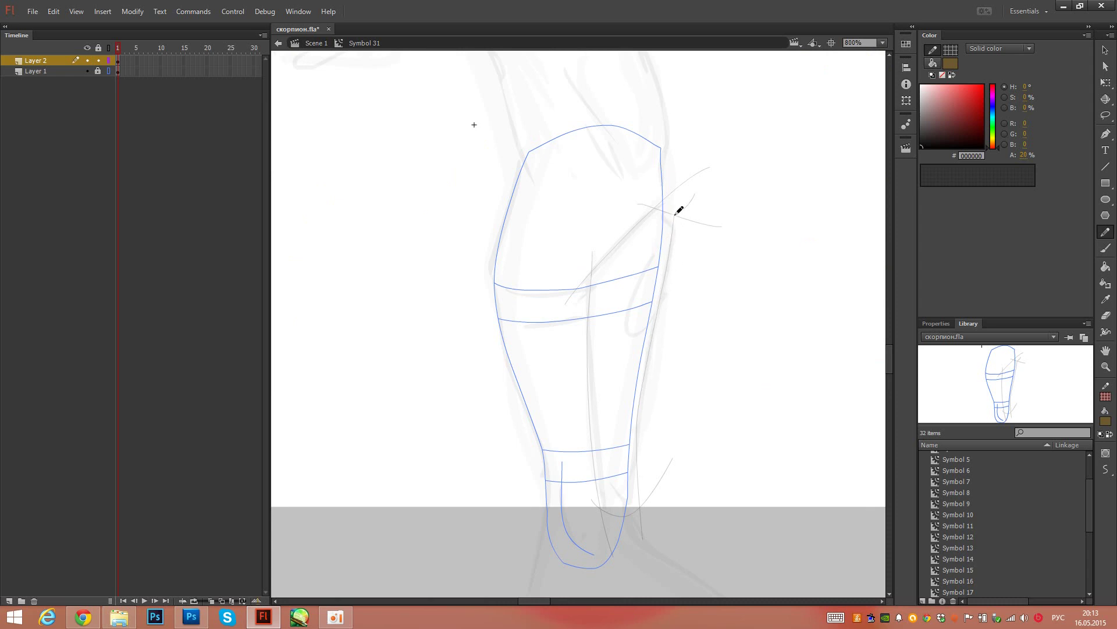
# Step: Draw the inner edge line down the right-hand shin guard and join it to the guard's upper corner
pyautogui.moveTo(676, 214); pyautogui.dragTo(603, 308)
pyautogui.moveTo(589, 271); pyautogui.dragTo(630, 291)
pyautogui.moveTo(603, 414); pyautogui.dragTo(616, 528)
pyautogui.moveTo(615, 411); pyautogui.dragTo(609, 537)
pyautogui.moveTo(612, 347); pyautogui.dragTo(607, 353)
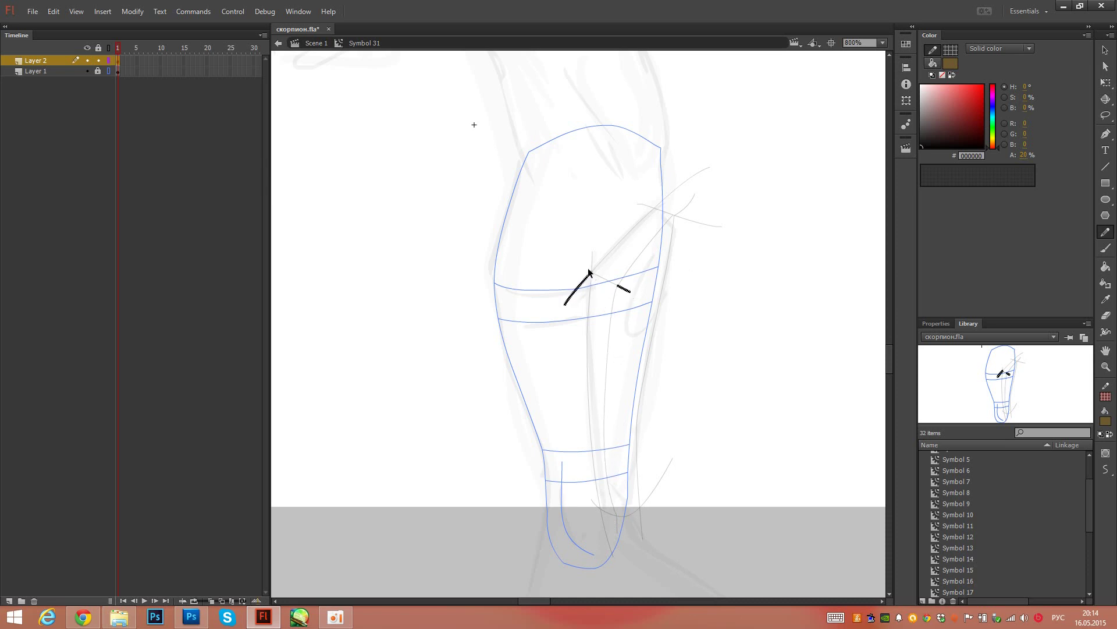
# Step: Delete the overshooting line ends at the upper corners and lower edge of the right-hand shin guard
pyautogui.moveTo(590, 273); pyautogui.dragTo(592, 250)
pyautogui.keyDown('ctrl'); pyautogui.keyDown('shift'); pyautogui.click(683, 216); pyautogui.keyUp('shift'); pyautogui.keyUp('ctrl')
pyautogui.keyDown('ctrl'); pyautogui.keyDown('shift'); pyautogui.click(685, 209); pyautogui.keyUp('shift'); pyautogui.keyUp('ctrl')
pyautogui.keyDown('ctrl'); pyautogui.keyDown('shift'); pyautogui.click(642, 504); pyautogui.keyUp('shift'); pyautogui.keyUp('ctrl')
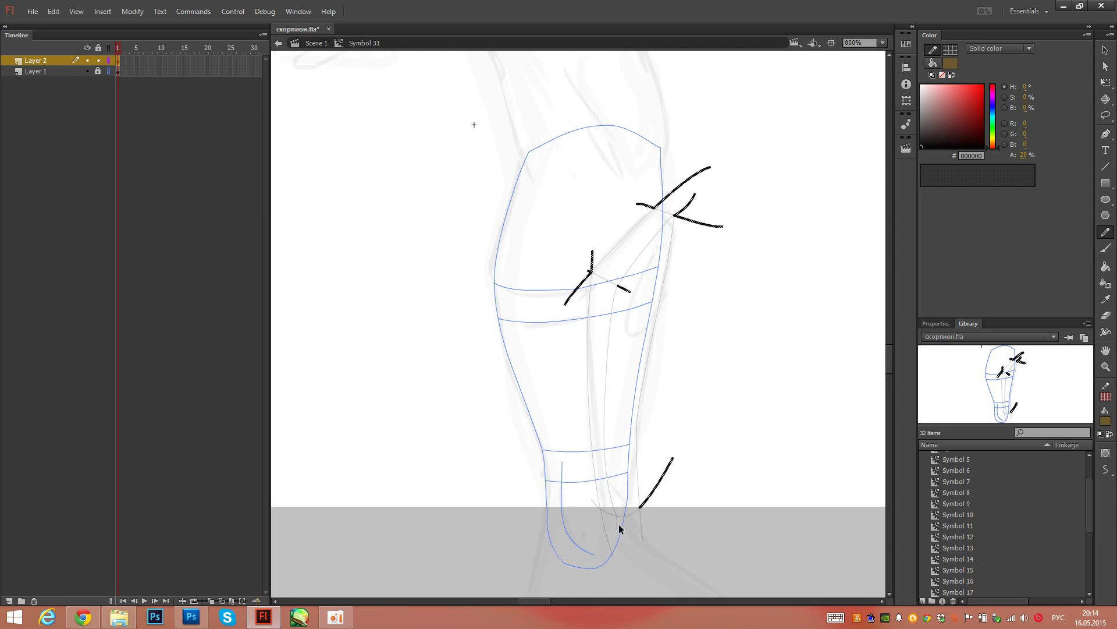
pyautogui.keyDown('ctrl'); pyautogui.keyDown('shift'); pyautogui.click(595, 504); pyautogui.keyUp('shift'); pyautogui.keyUp('ctrl')
pyautogui.keyDown('ctrl'); pyautogui.keyDown('shift'); pyautogui.click(610, 547); pyautogui.keyUp('shift'); pyautogui.keyUp('ctrl')
pyautogui.press('Delete')
# Step: Draw the narrow teardrop cutout on the right-hand shin guard and delete its overshooting line ends
pyautogui.moveTo(658, 250)
pyautogui.mouseDown()
pyautogui.moveTo(632, 320)
pyautogui.moveTo(646, 317)
pyautogui.moveTo(661, 249)
pyautogui.mouseUp()
pyautogui.hotkey('ctrl', 'z')
pyautogui.moveTo(330, 352)
pyautogui.mouseDown()
pyautogui.moveTo(729, 360)
pyautogui.moveTo(417, 356)
pyautogui.mouseUp()
pyautogui.moveTo(739, 269)
pyautogui.mouseDown()
pyautogui.moveTo(728, 282)
pyautogui.moveTo(741, 295)
pyautogui.moveTo(741, 257)
pyautogui.moveTo(737, 275)
pyautogui.mouseUp()
pyautogui.moveTo(716, 322); pyautogui.dragTo(733, 257)
pyautogui.hotkey('ctrl', 'z')
pyautogui.keyDown('ctrl'); pyautogui.click(733, 269); pyautogui.keyUp('ctrl')
pyautogui.keyDown('ctrl'); pyautogui.keyDown('shift'); pyautogui.click(715, 323); pyautogui.keyUp('shift'); pyautogui.keyUp('ctrl')
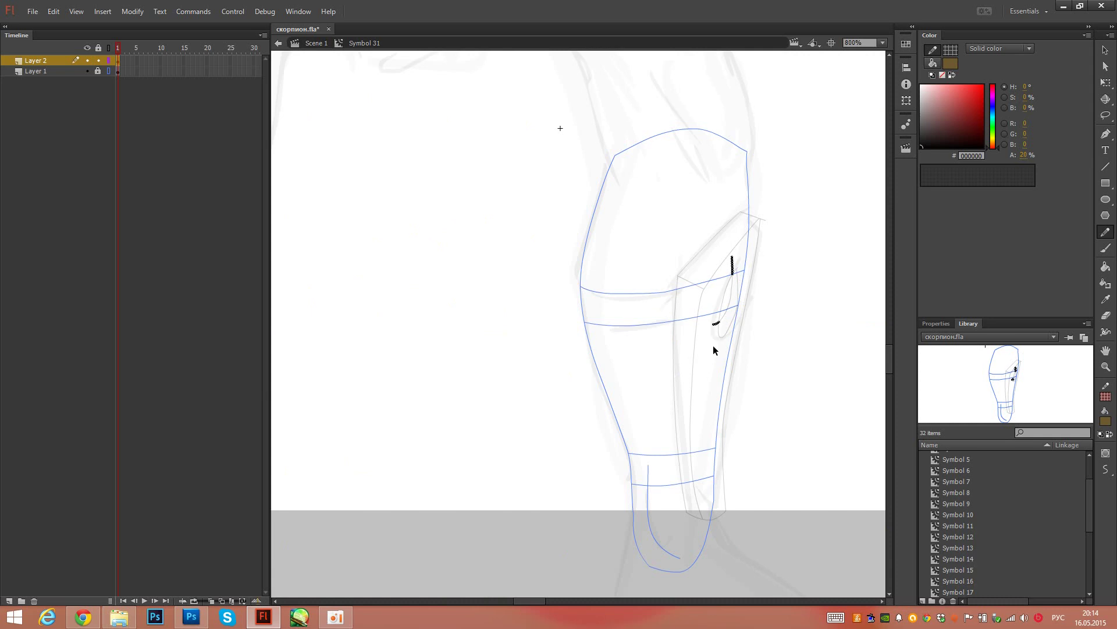
pyautogui.press('Delete')
# Step: Delete the leftover line end at the right-hand shin guard's outer upper corner and return to the scene
pyautogui.doubleClick(550, 390)
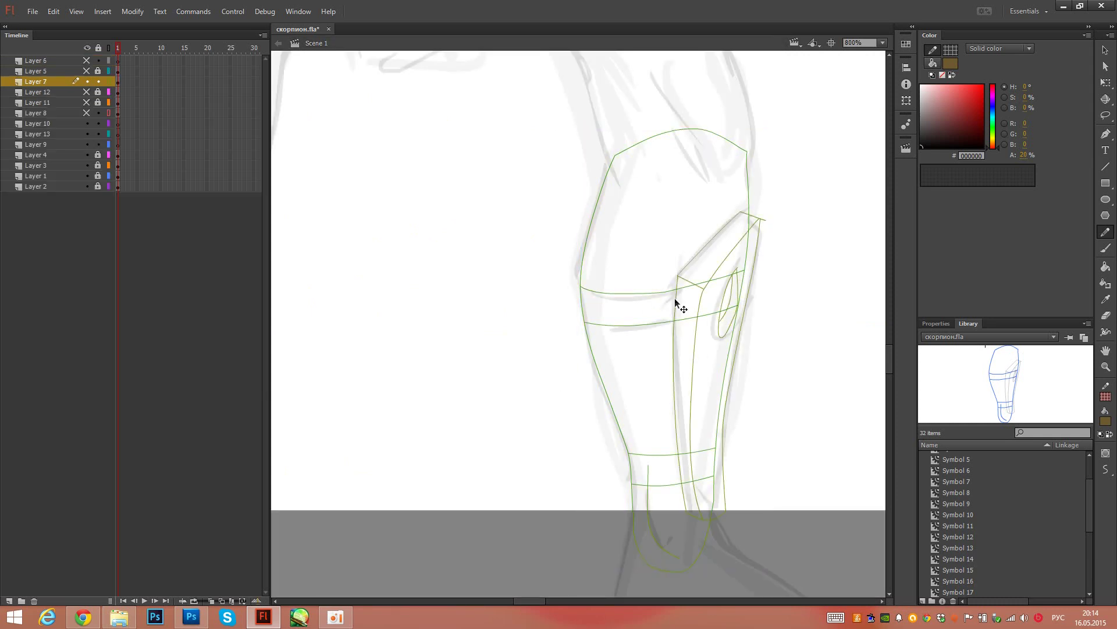
pyautogui.doubleClick(757, 227)
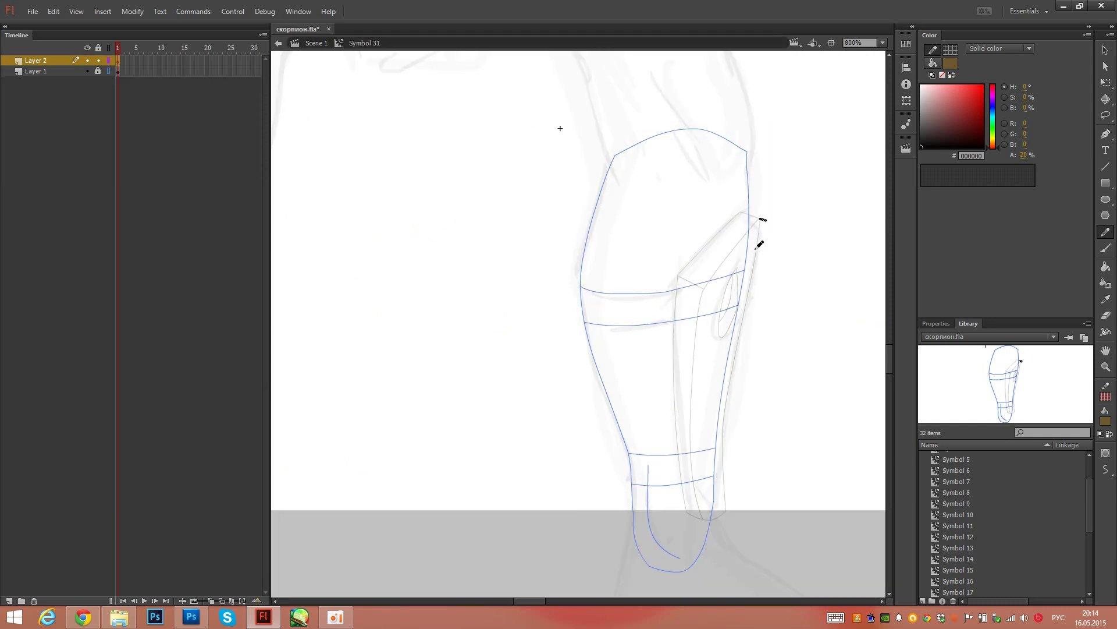
pyautogui.keyDown('ctrl'); pyautogui.click(766, 221); pyautogui.keyUp('ctrl')
pyautogui.press('Delete')
pyautogui.press('v')
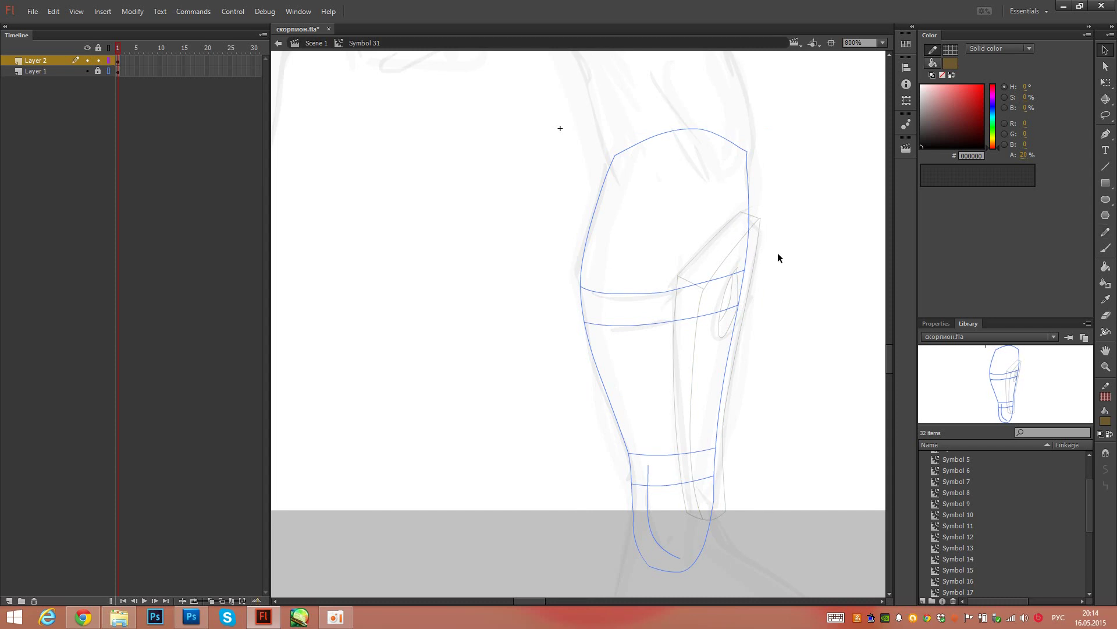
pyautogui.doubleClick(857, 262)
# Step: Show the hidden layers from Layer 6 down to Layer 8, and switch Layer 8 from outlines to full colour
pyautogui.scroll(-5, 585, 434)
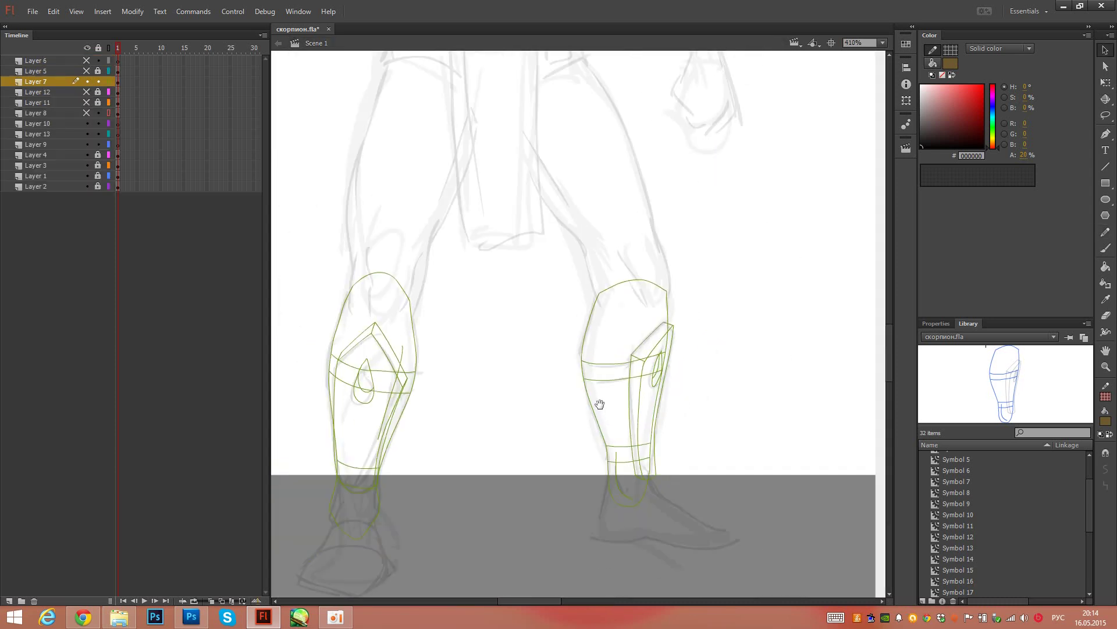
pyautogui.scroll(10, 486, 367)
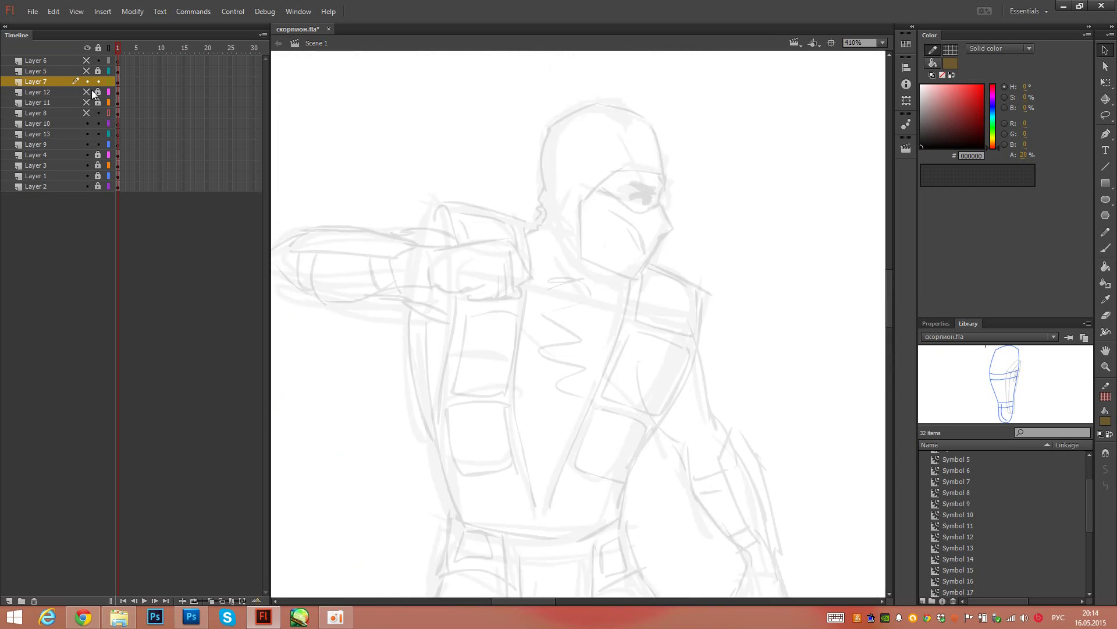
pyautogui.moveTo(86, 62); pyautogui.dragTo(86, 113)
pyautogui.click(109, 113)
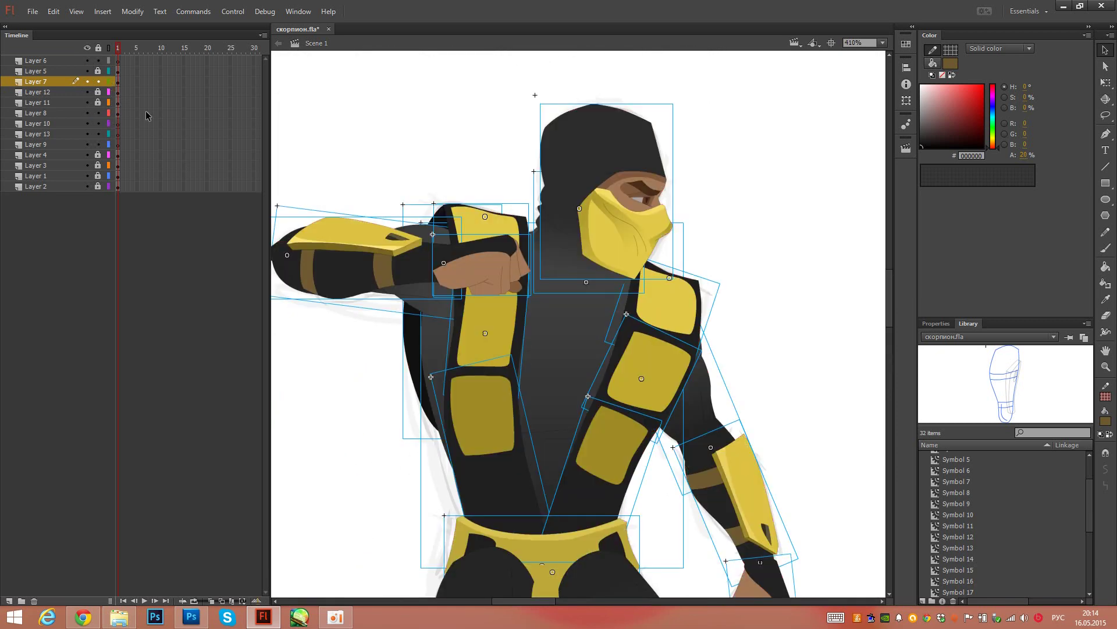
# Step: Sample the forearm guard's yellow, show Layer 1 of the left-hand shin symbol in full colour, and fill the shin guard's front face
pyautogui.moveTo(381, 116); pyautogui.dragTo(450, 172)
pyautogui.moveTo(447, 265); pyautogui.dragTo(513, 235)
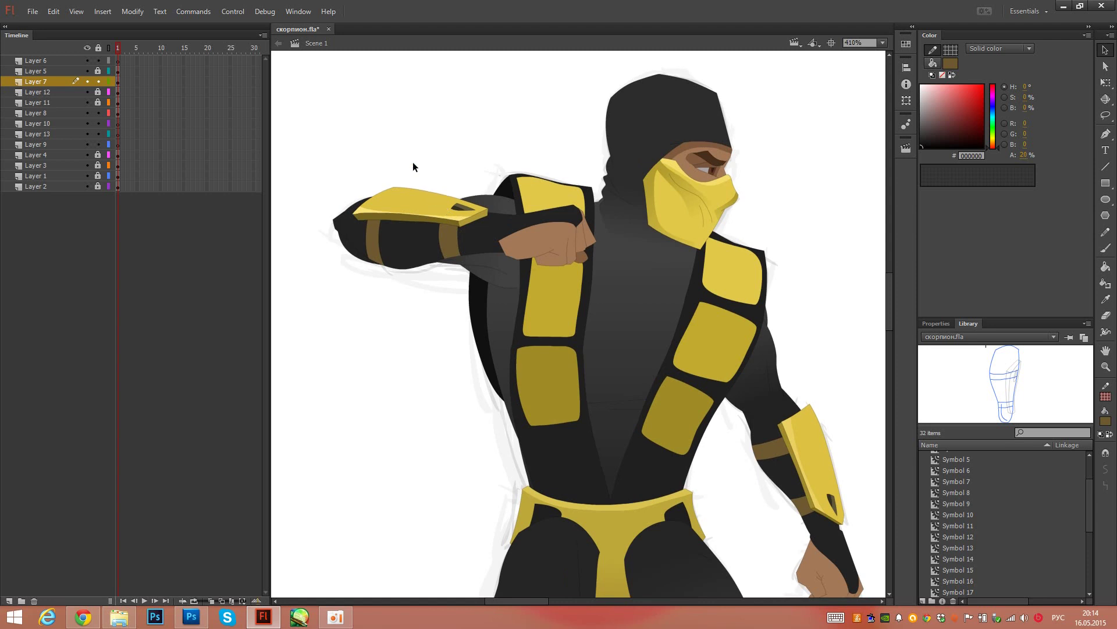
pyautogui.press('i')
pyautogui.click(427, 205)
pyautogui.scroll(-10, 468, 286)
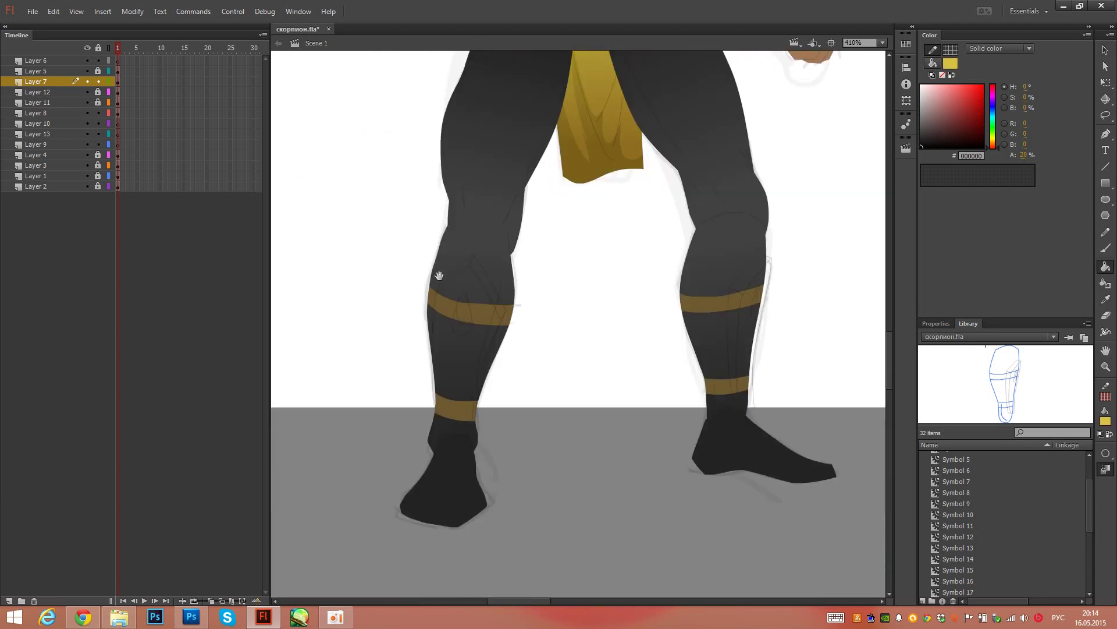
pyautogui.doubleClick(467, 284)
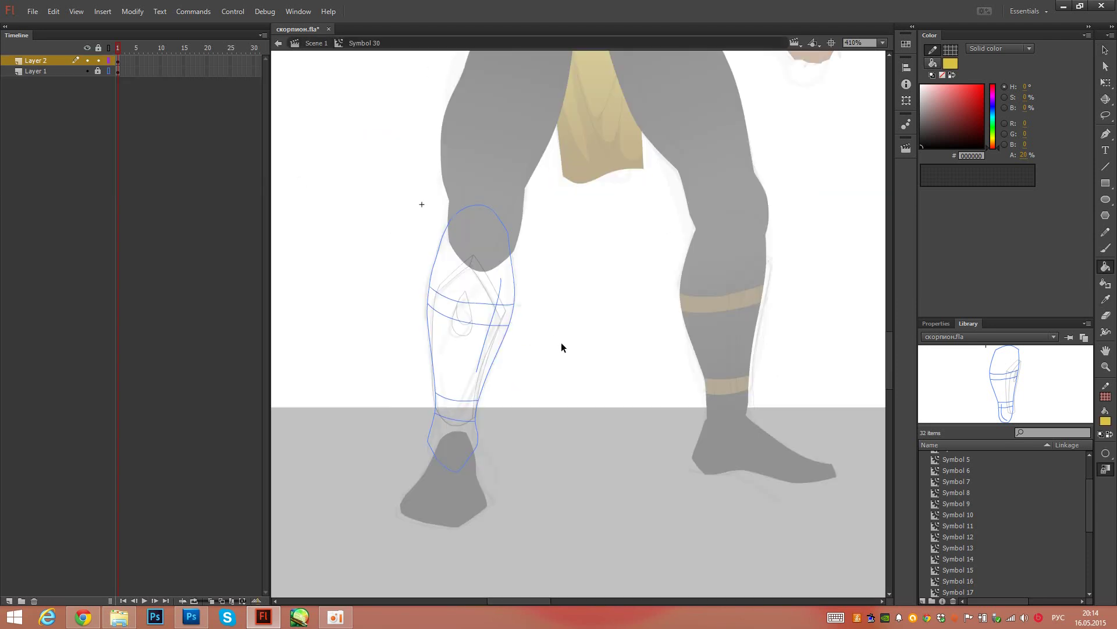
pyautogui.click(109, 71)
pyautogui.click(470, 278)
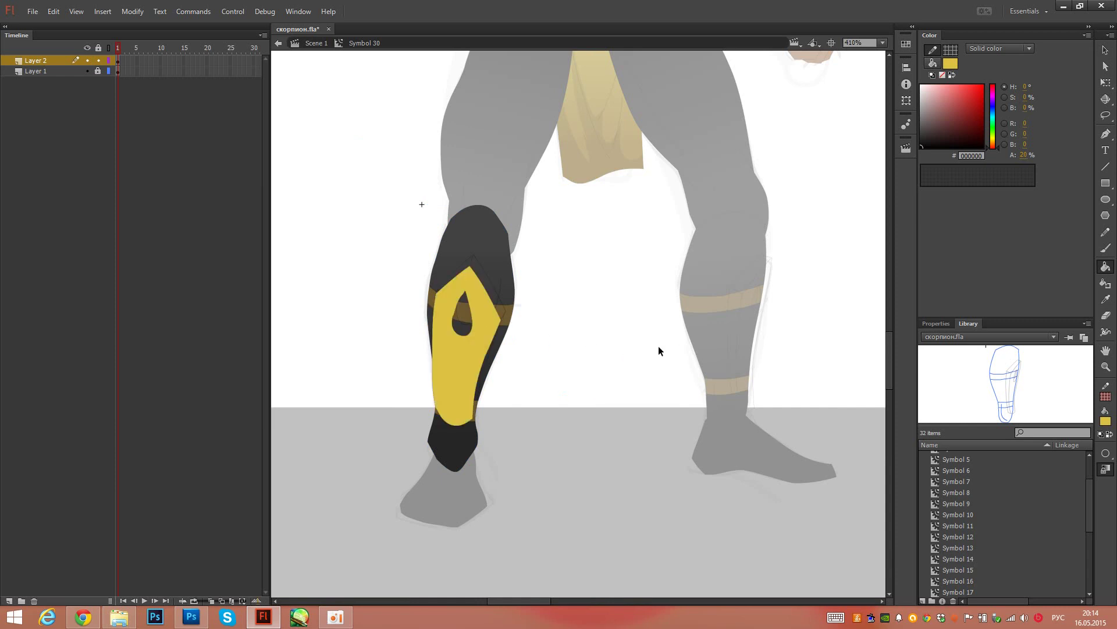
# Step: Fill the right-hand shin guard's front face with the same yellow and its teardrop cutout with olive #8C7B2F and dark brown #463D15
pyautogui.doubleClick(658, 345)
pyautogui.doubleClick(742, 304)
pyautogui.click(752, 343)
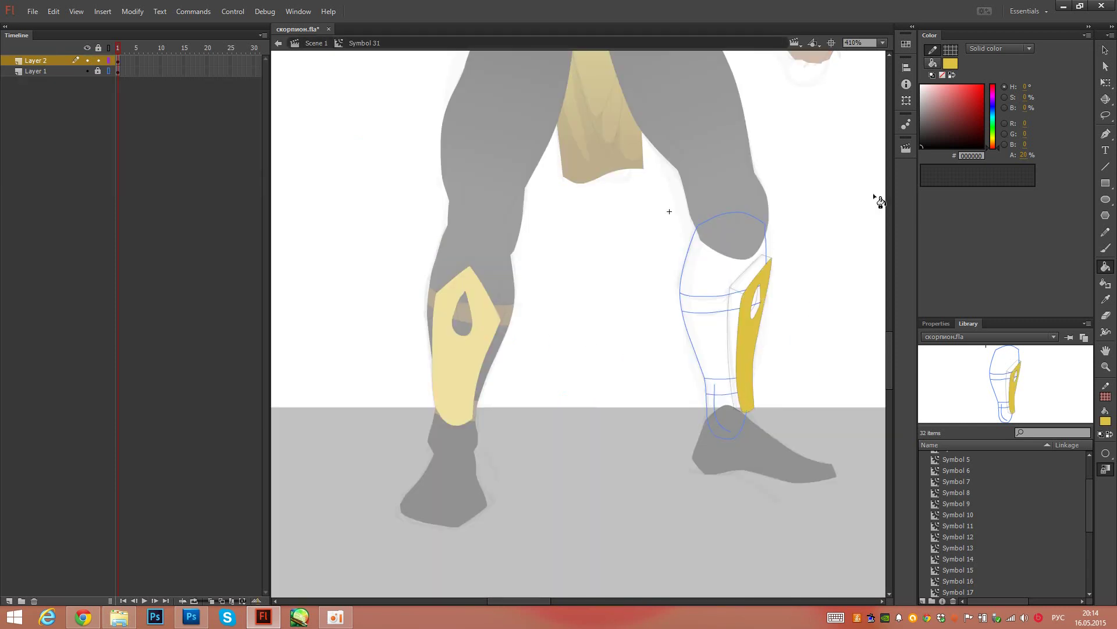
pyautogui.click(933, 63)
pyautogui.moveTo(952, 115); pyautogui.dragTo(962, 113)
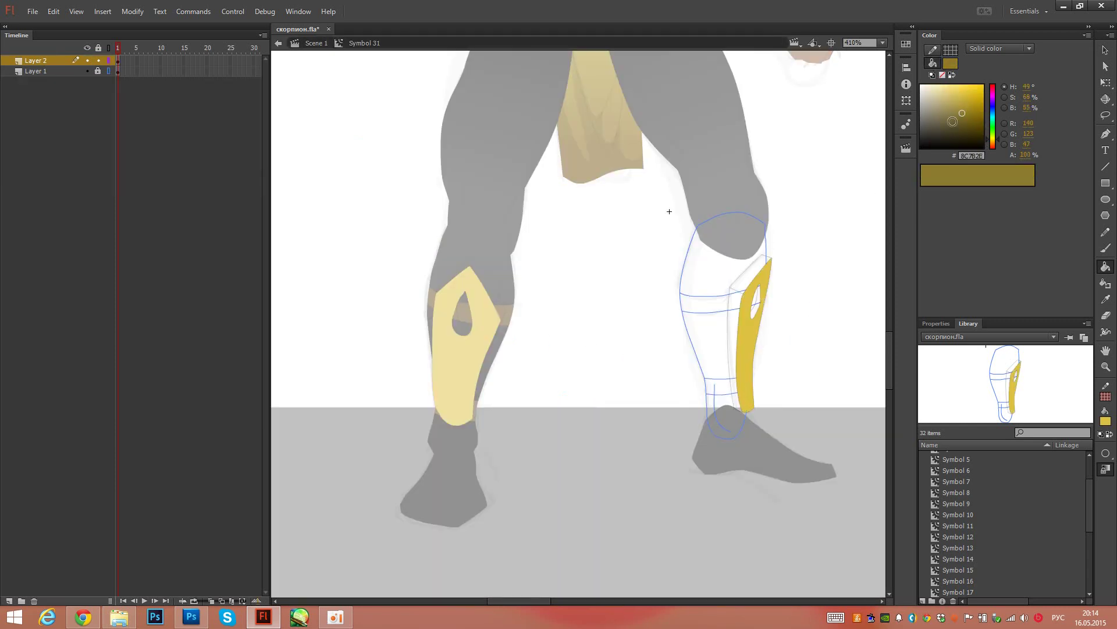
pyautogui.click(758, 309)
pyautogui.click(965, 130)
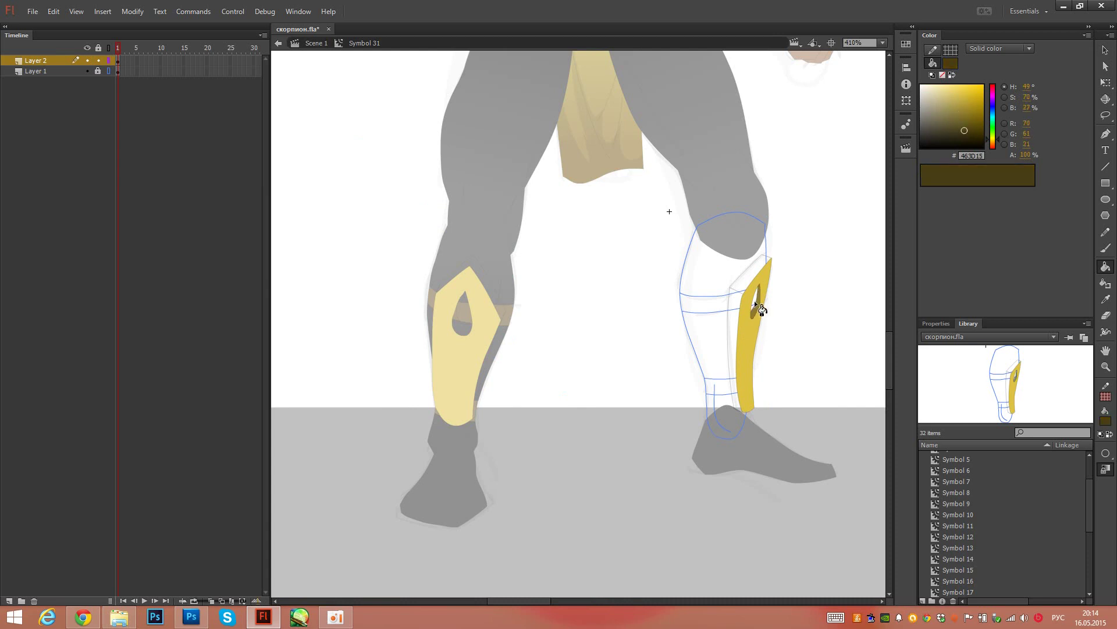
# Step: Fill the right-hand shin guard's upper bevel with olive and its long side face with dark olive #625622, and return to the scene
pyautogui.click(957, 90)
pyautogui.click(753, 271)
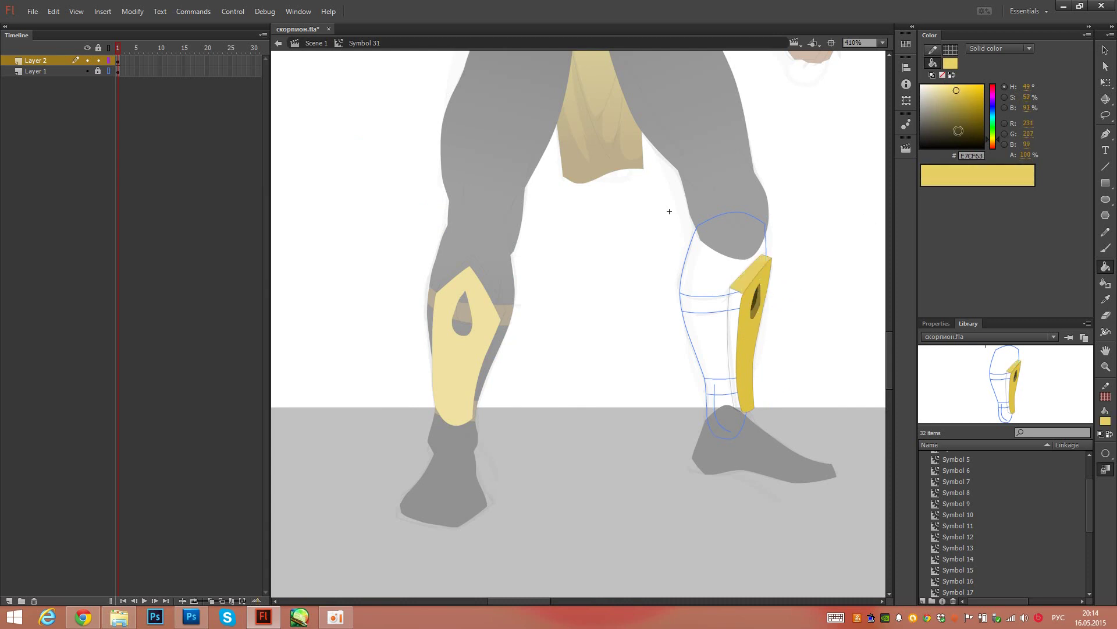
pyautogui.moveTo(971, 107); pyautogui.dragTo(961, 123)
pyautogui.click(760, 280)
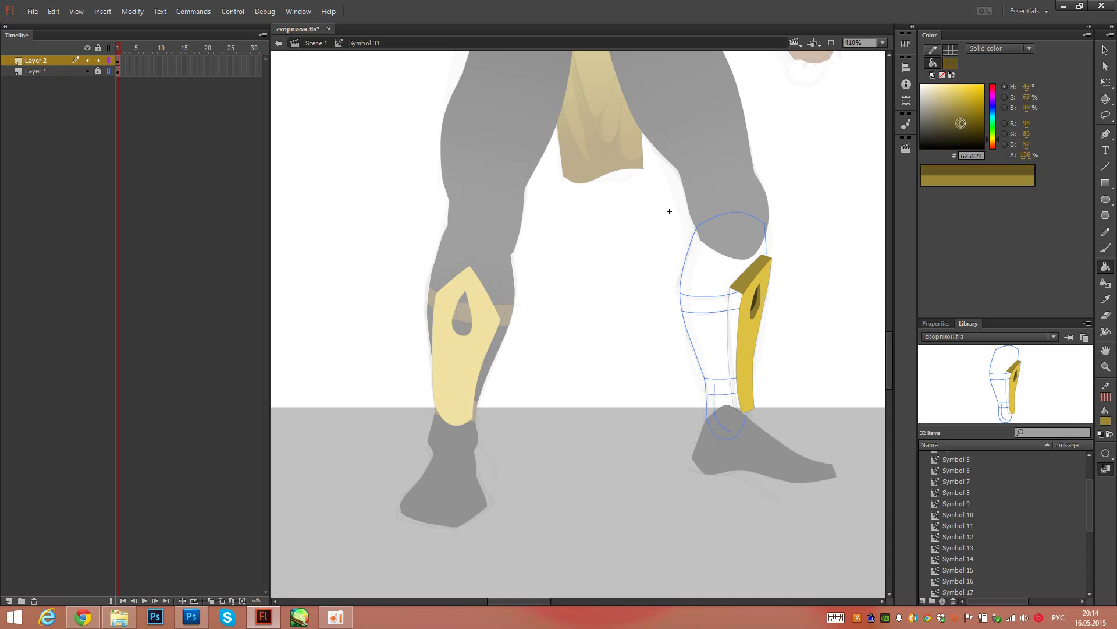
pyautogui.click(736, 332)
pyautogui.hotkey('ctrl', 'e')
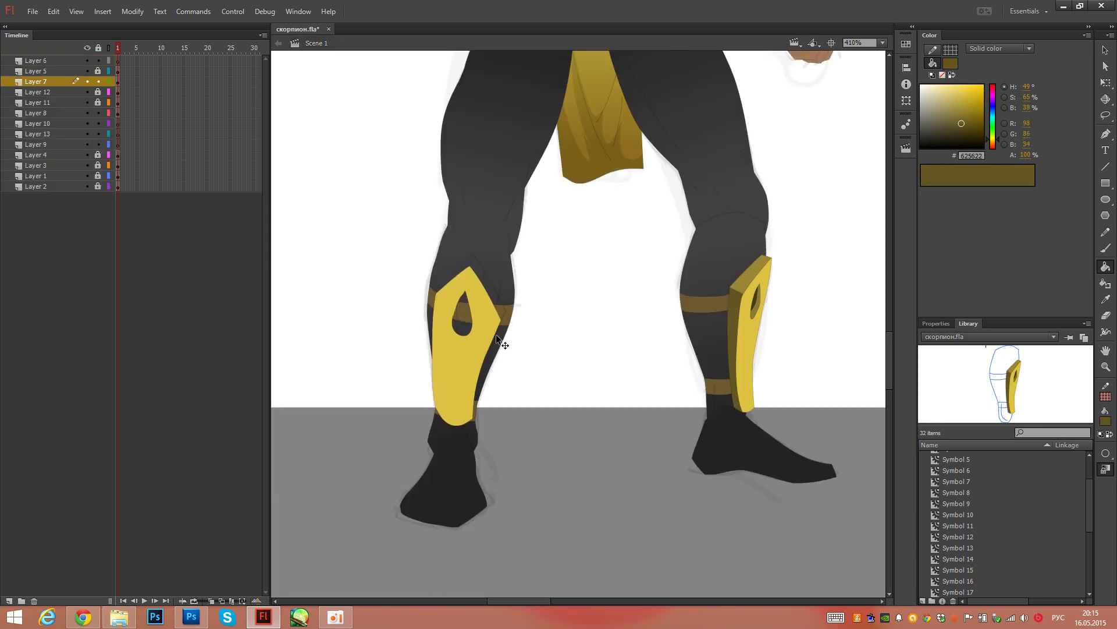
# Step: Fill the left-hand shin guard's bevelled edges with olive shades and its teardrop cutout with olive and near-black brown, and return to the scene
pyautogui.doubleClick(495, 336)
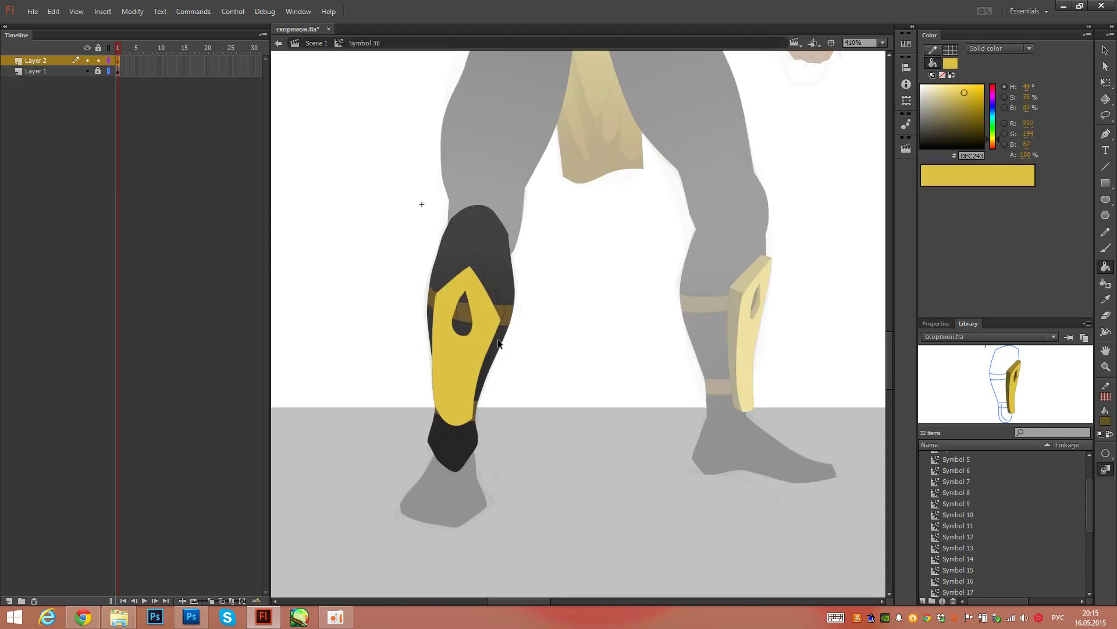
pyautogui.click(961, 114)
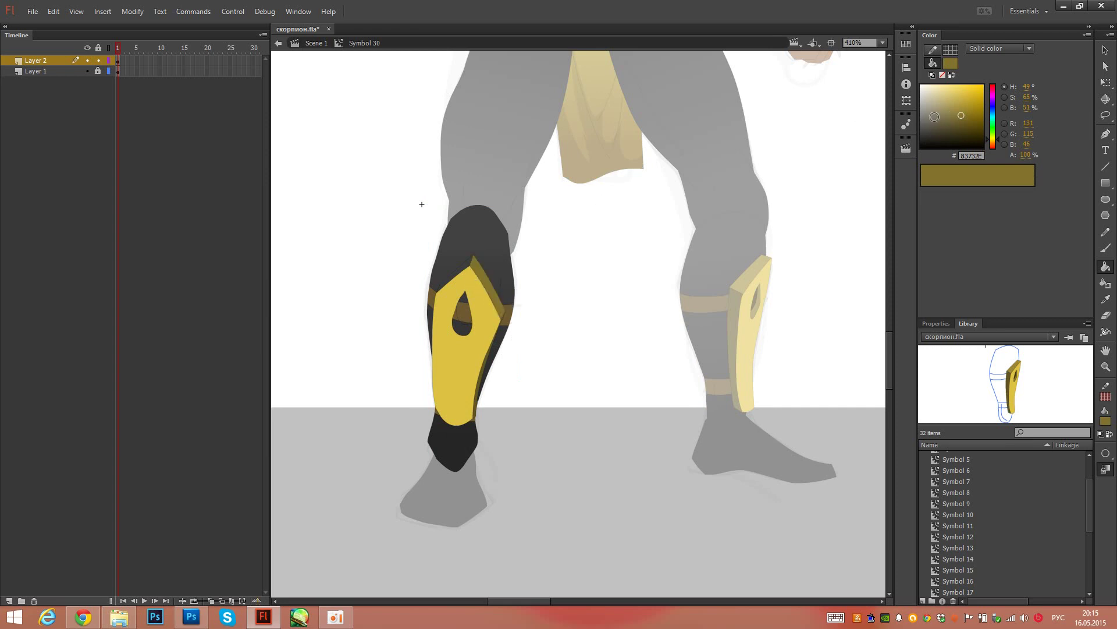
pyautogui.click(958, 110)
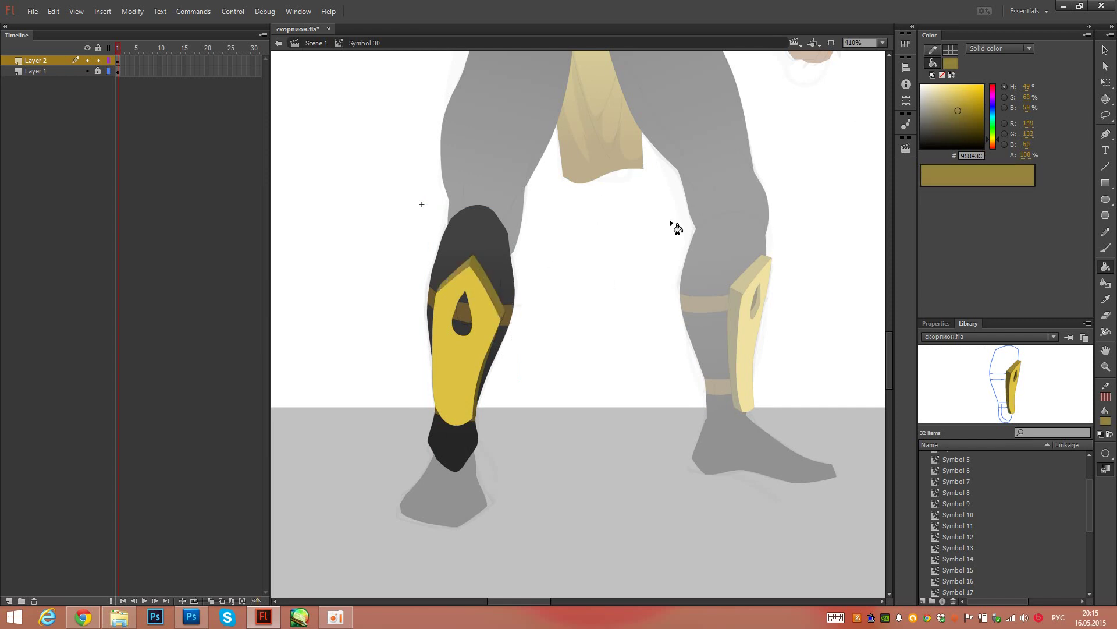
pyautogui.click(963, 117)
pyautogui.click(463, 323)
pyautogui.click(965, 138)
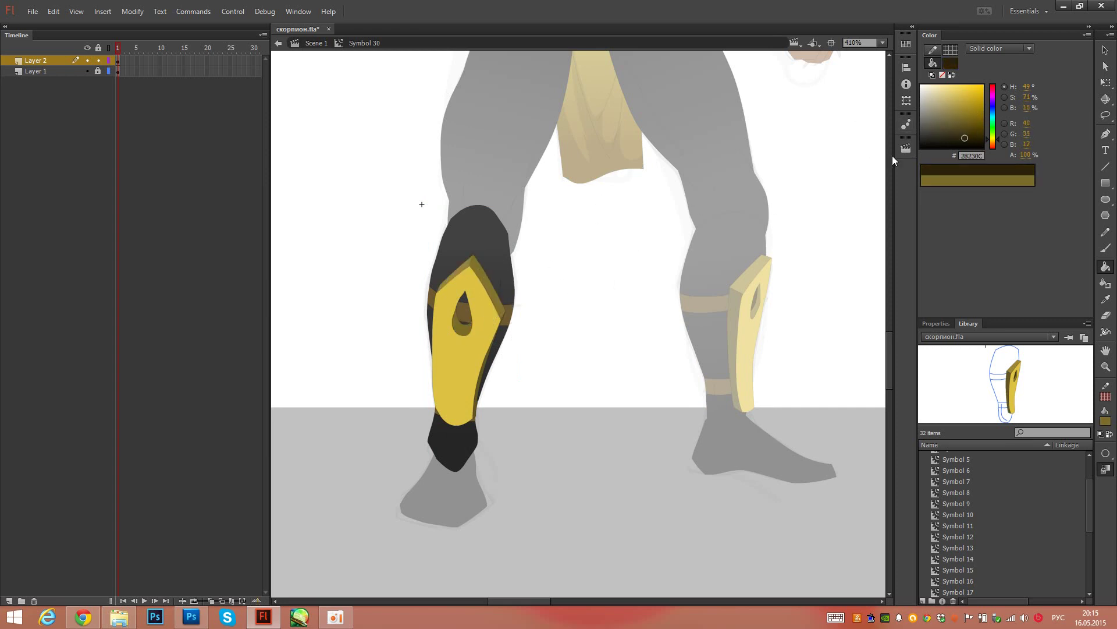
pyautogui.doubleClick(586, 337)
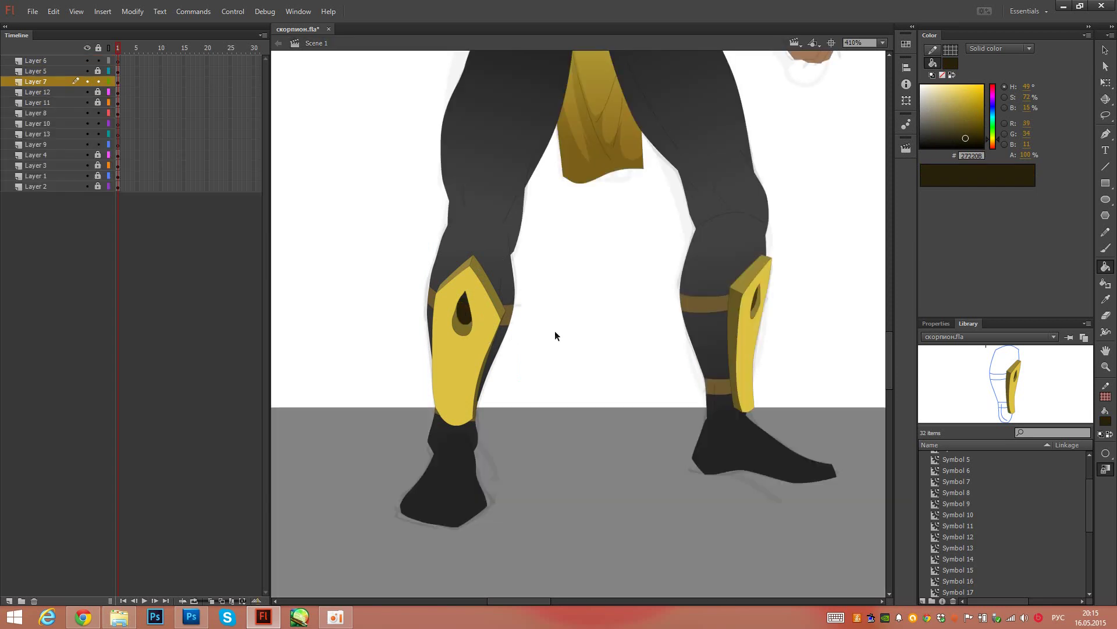
# Step: Unlock Layer 5, Layer 12 and Layer 11, and select all the character's parts for transforming
pyautogui.press('v')
pyautogui.moveTo(592, 356); pyautogui.dragTo(610, 409)
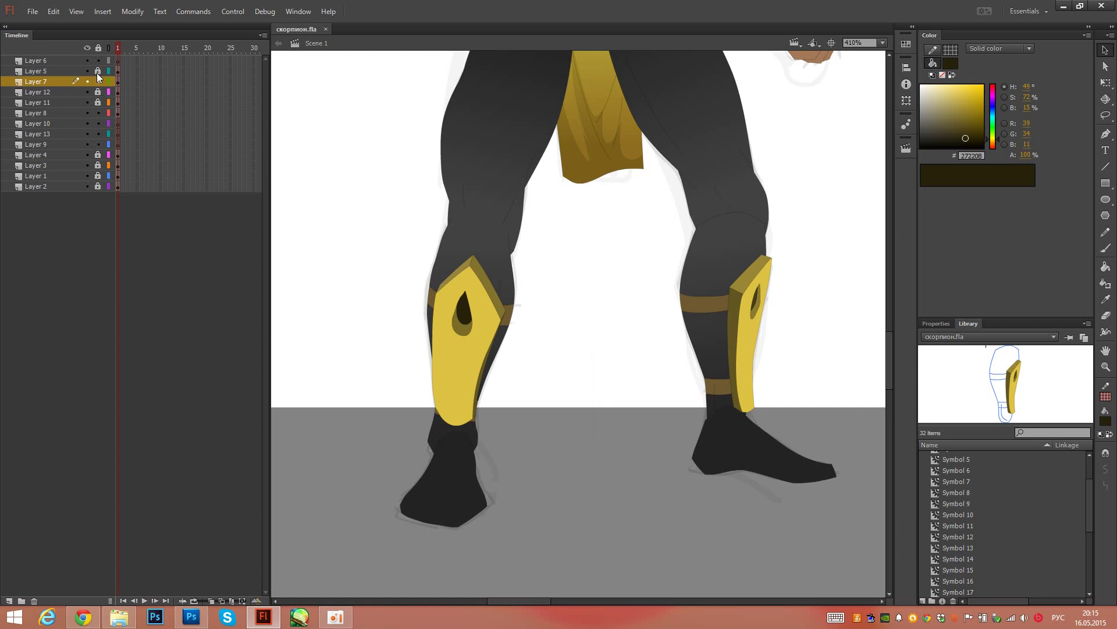
pyautogui.moveTo(97, 72); pyautogui.dragTo(118, 113)
pyautogui.press('q')
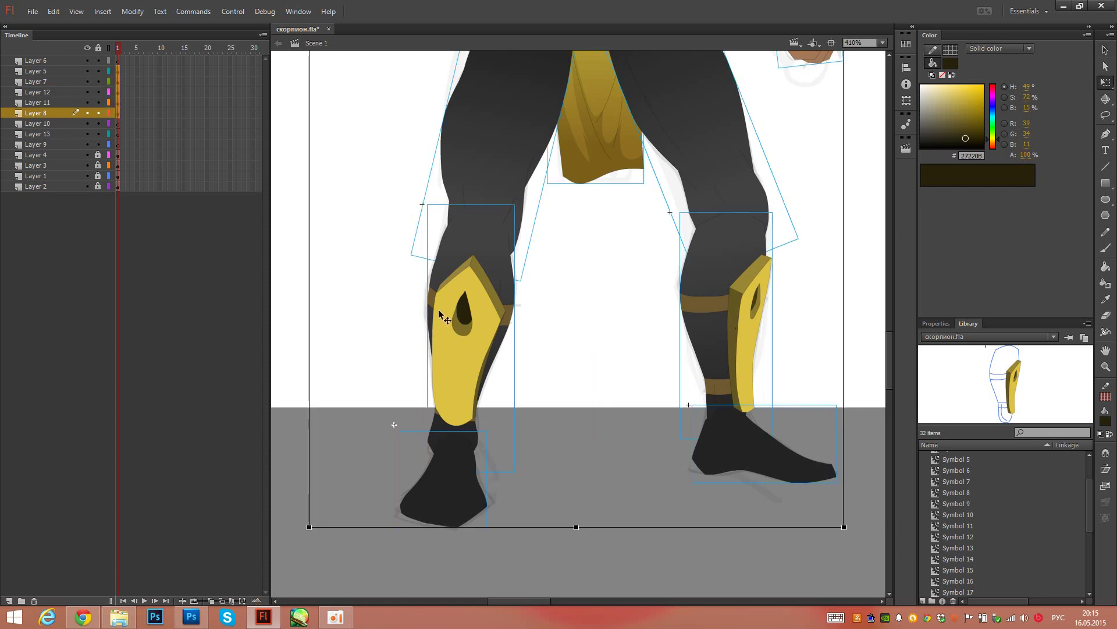
# Step: Convert the whole character to a single symbol and break it apart into its separate body parts on Layer 5
pyautogui.press('F8')
pyautogui.press('Return')
pyautogui.scroll(-5, 542, 308)
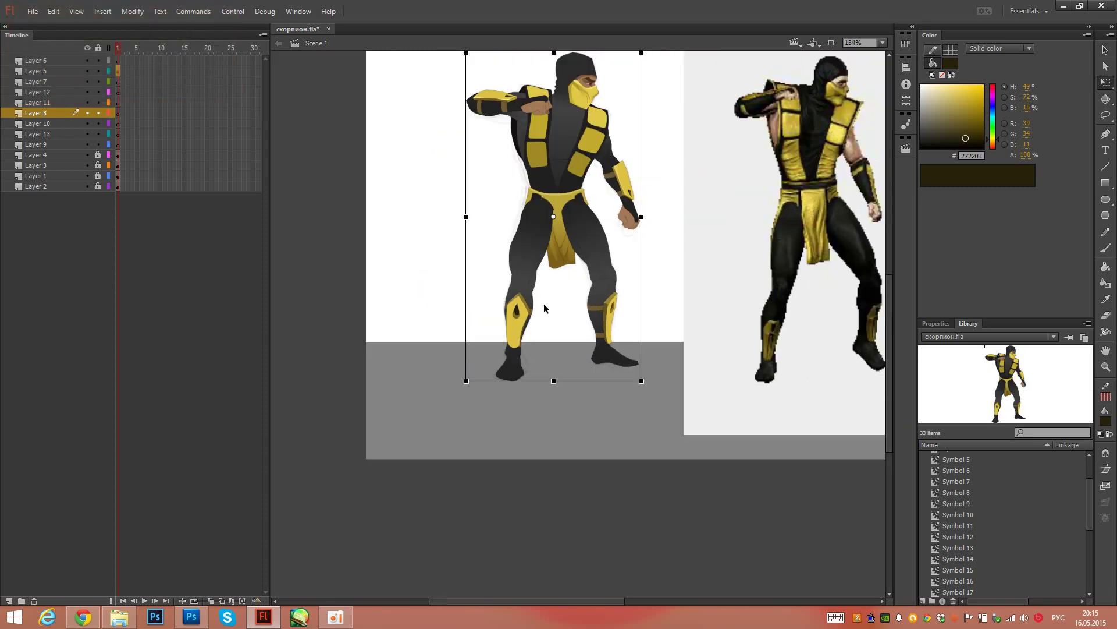
pyautogui.moveTo(490, 233); pyautogui.dragTo(458, 328)
pyautogui.hotkey('ctrl', 'z')
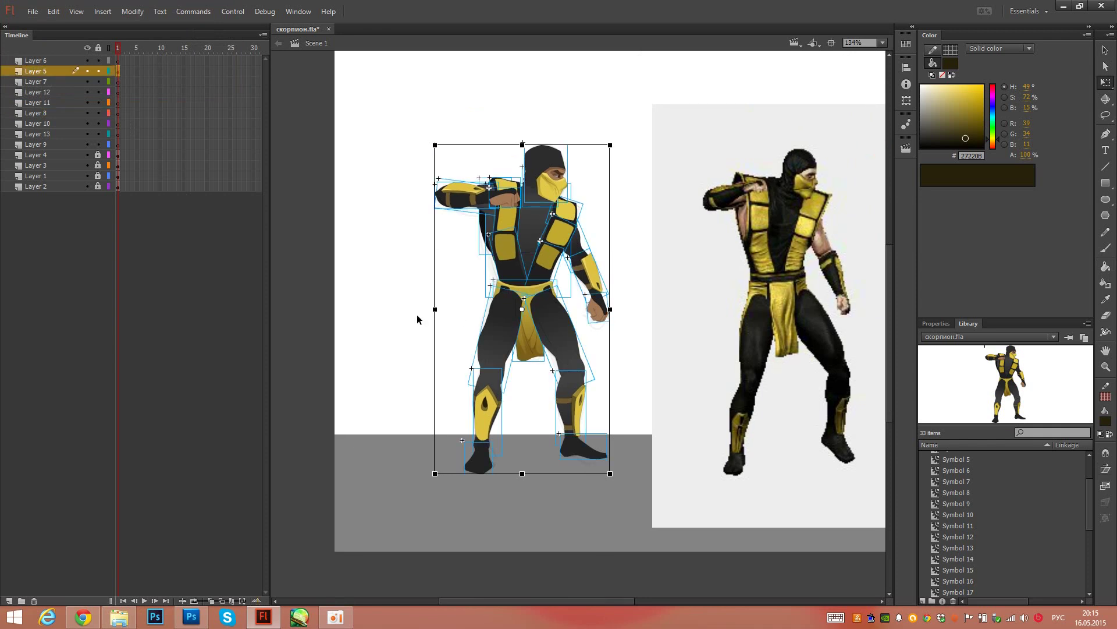
pyautogui.click(410, 341)
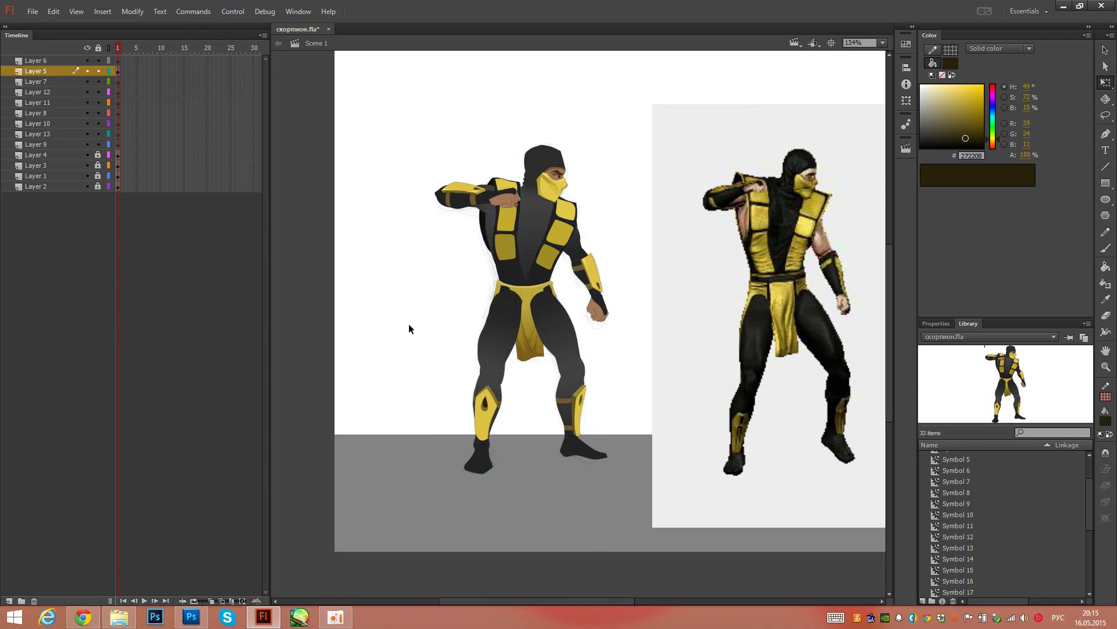
pyautogui.press('v')
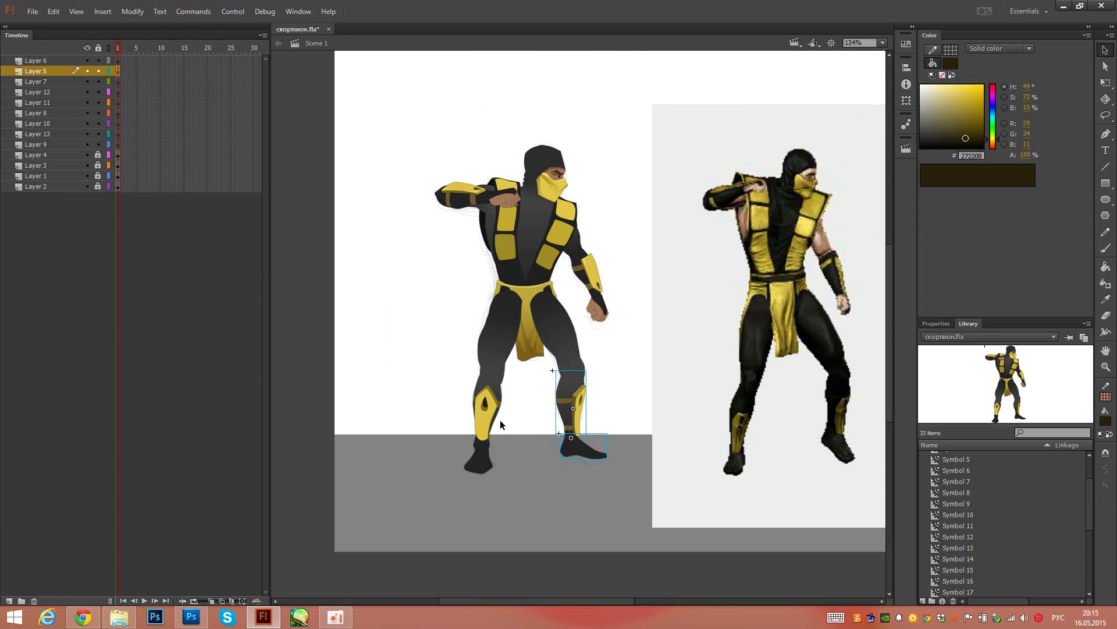
pyautogui.click(500, 526)
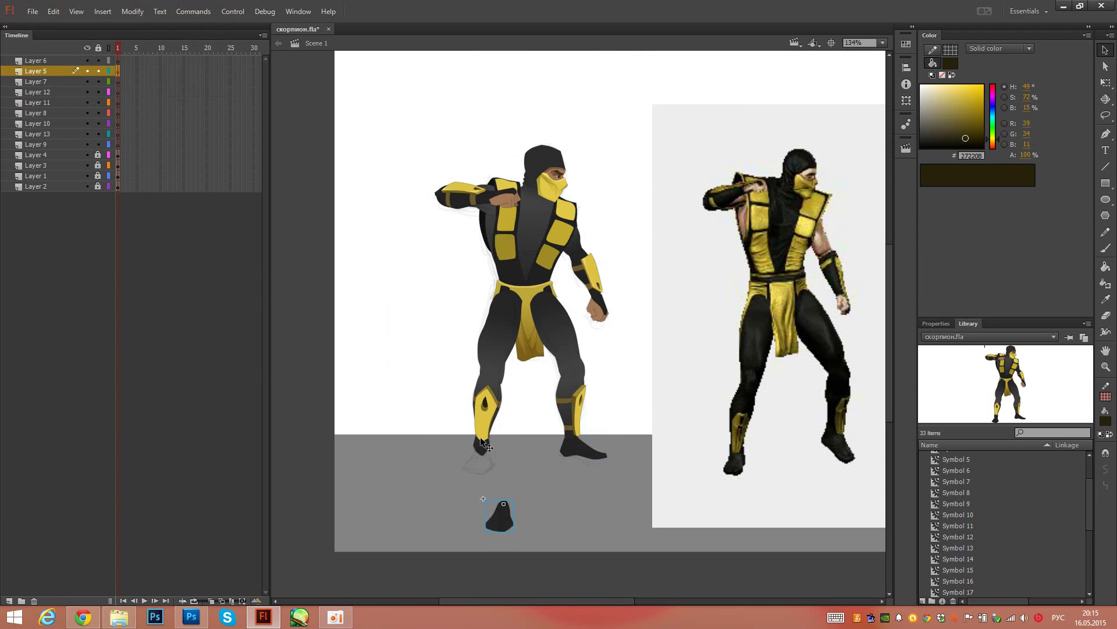
pyautogui.click(478, 459)
# Step: Send the right-hand foot backward in the stacking order at 200% zoom
pyautogui.click(883, 42)
pyautogui.click(870, 134)
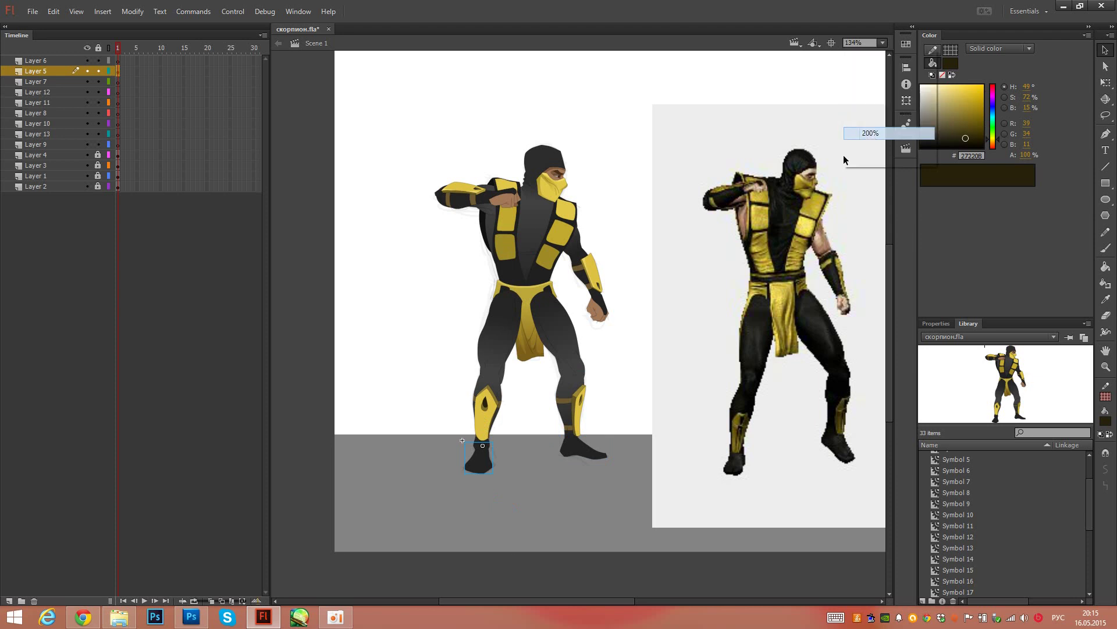
pyautogui.scroll(3, 606, 527)
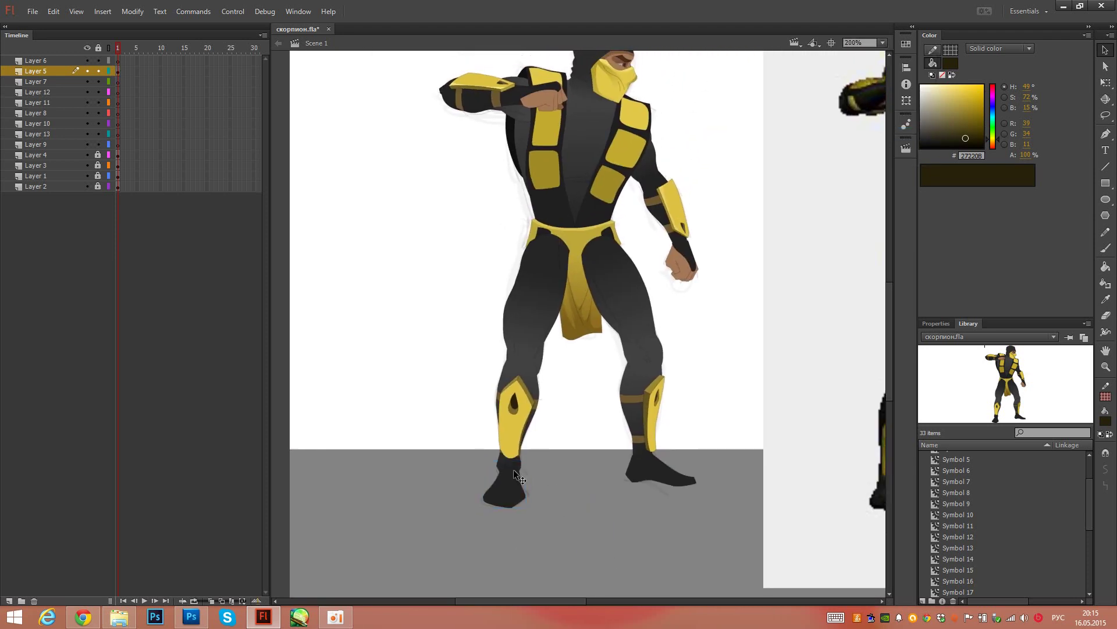
pyautogui.click(658, 476)
pyautogui.press('ctrl')
pyautogui.hotkey('ctrl', 'Down')
# Step: In the right-hand shin symbol, unlock Layer 1, show it in full colour, select the ankle fill and return to the scene
pyautogui.doubleClick(642, 457)
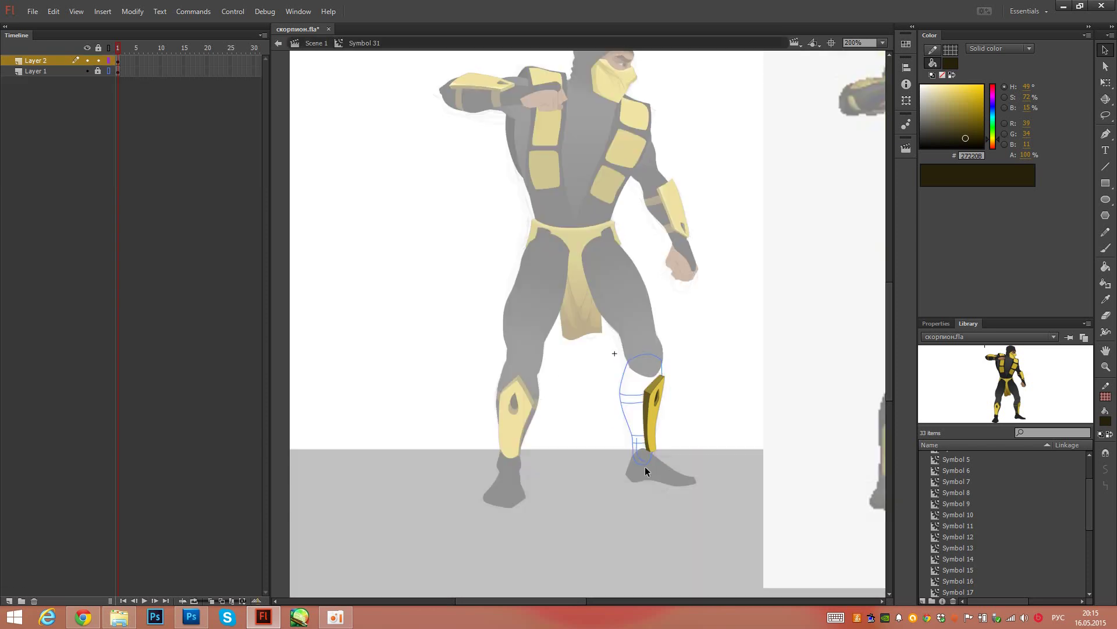
pyautogui.click(98, 71)
pyautogui.click(108, 71)
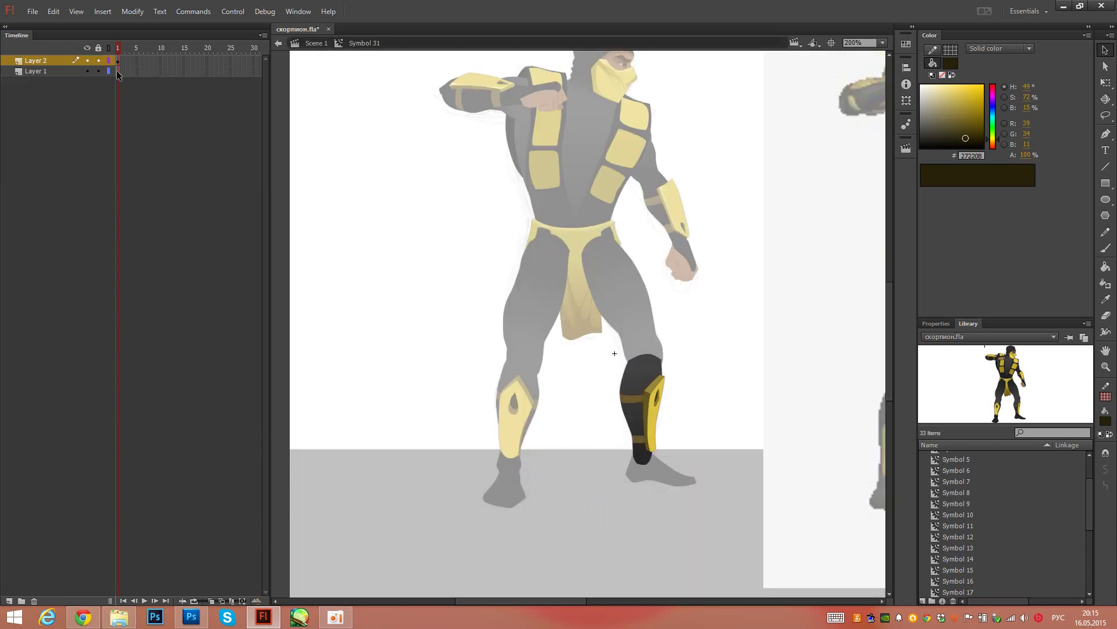
pyautogui.click(117, 72)
pyautogui.moveTo(421, 376); pyautogui.dragTo(498, 513)
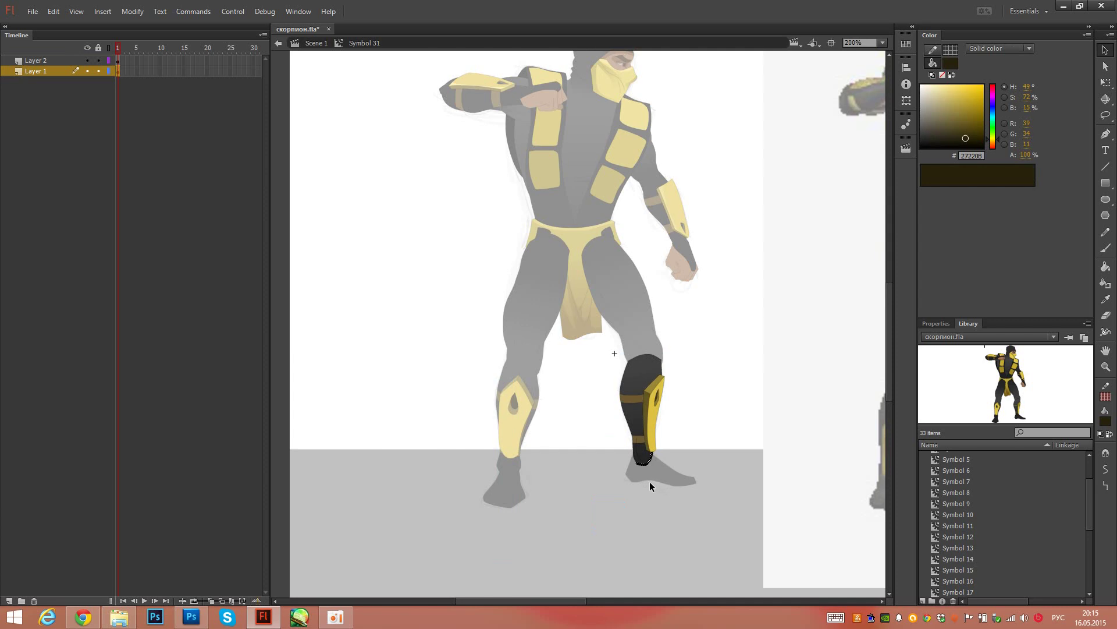
pyautogui.doubleClick(627, 496)
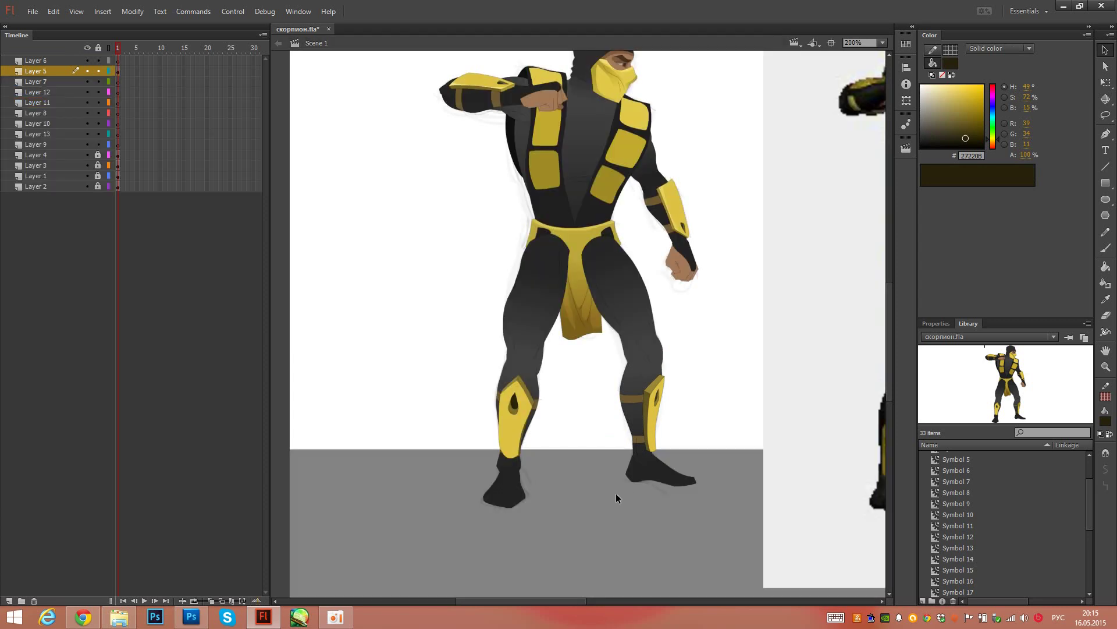
# Step: Send both thighs, shins and feet backward so they sit behind the belt and the hanging cloth
pyautogui.moveTo(596, 360); pyautogui.dragTo(598, 422)
pyautogui.moveTo(479, 403); pyautogui.dragTo(637, 559)
pyautogui.hotkey('ctrl', 'Down')
pyautogui.hotkey('ctrl', 'Down')
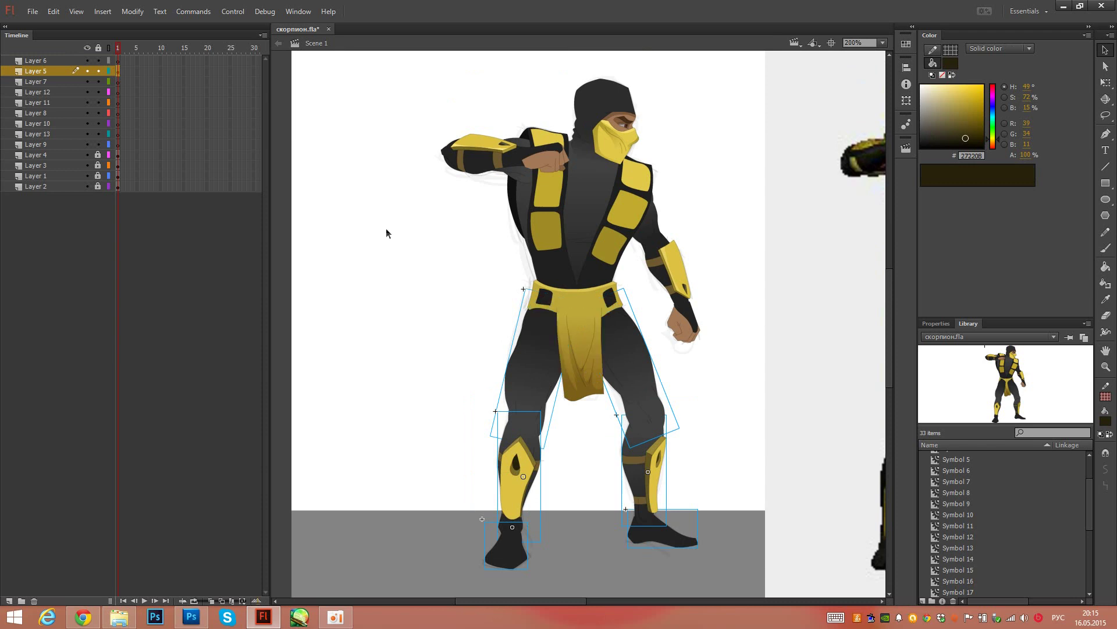
pyautogui.click(438, 369)
pyautogui.scroll(-1, 448, 375)
pyautogui.hscroll(1, 448, 376)
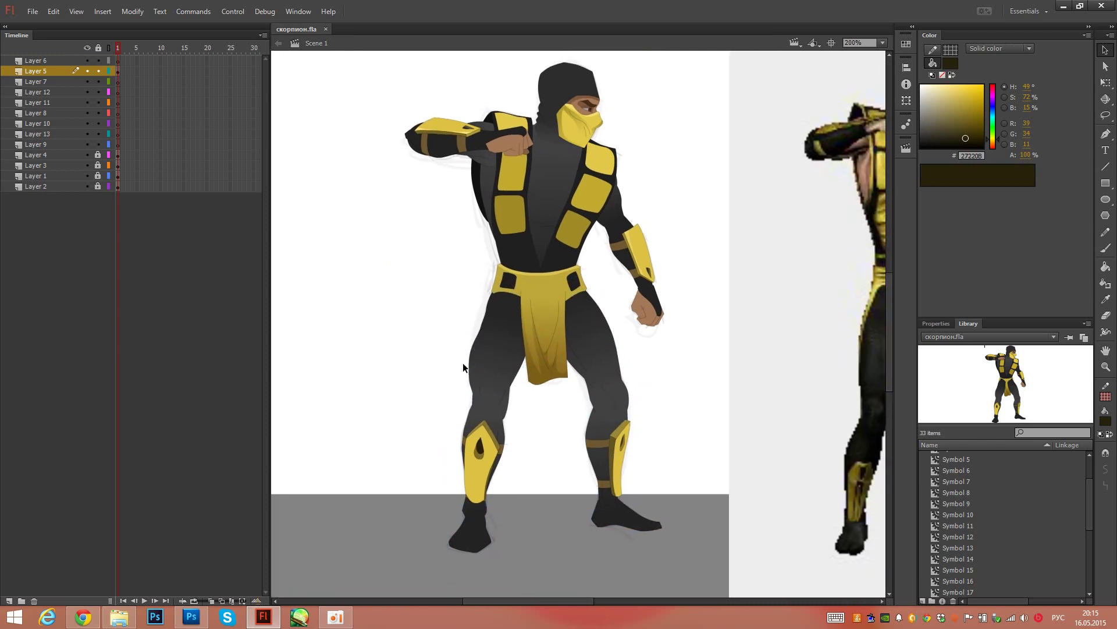
pyautogui.moveTo(556, 252); pyautogui.dragTo(485, 236)
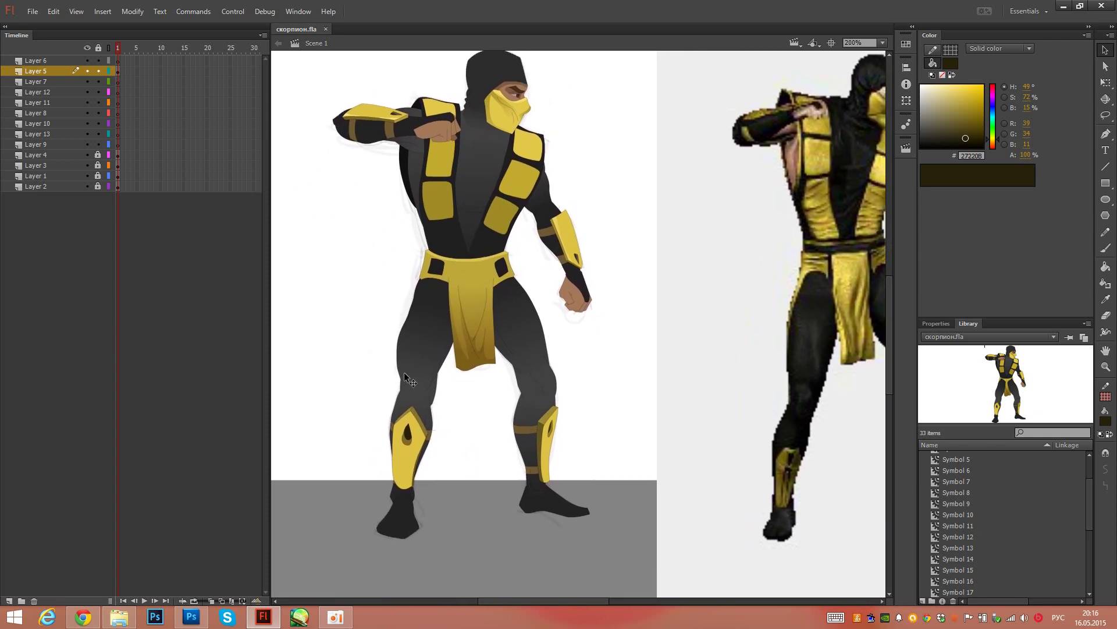
pyautogui.scroll(4, 487, 208)
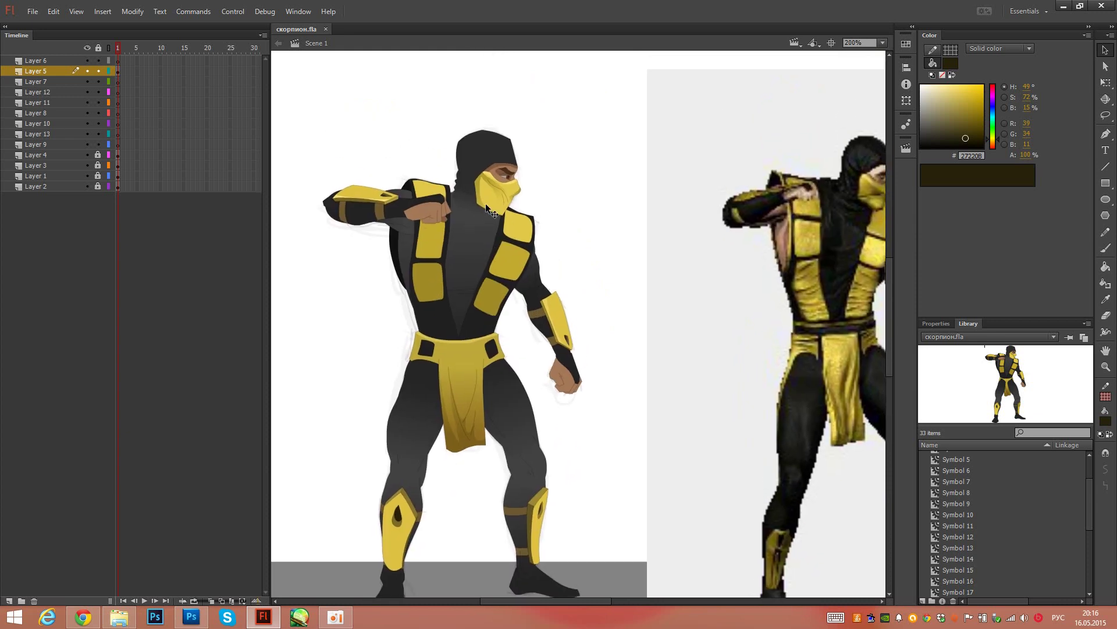
pyautogui.moveTo(519, 312); pyautogui.dragTo(490, 272)
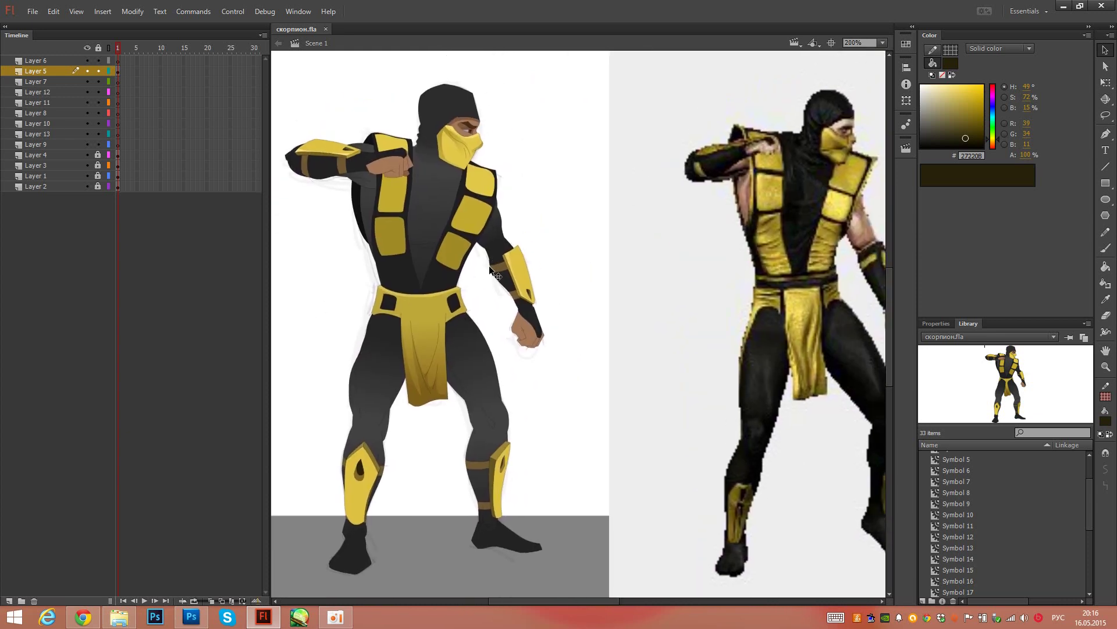
# Step: Copy the hanging belt cloth and place the pasted copy on the empty canvas beside the character's raised-arm side
pyautogui.moveTo(537, 373); pyautogui.dragTo(331, 327)
pyautogui.click(461, 376)
pyautogui.hotkey('ctrl', 'c')
pyautogui.hotkey('ctrl', 'v')
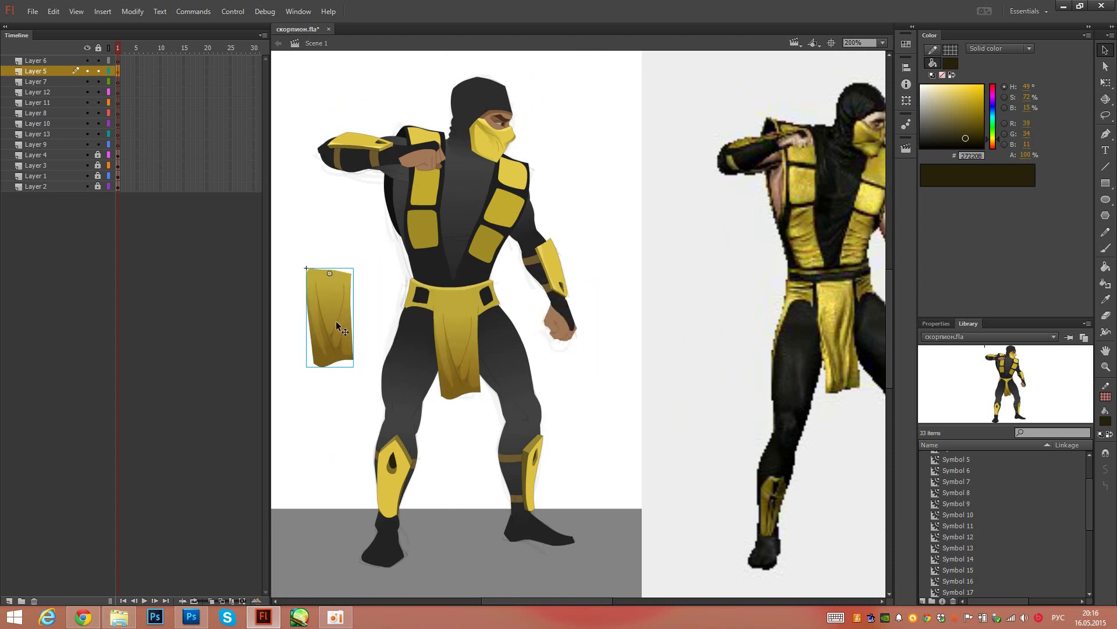
# Step: Duplicate the pasted cloth's symbol as an independent copy and open it for editing
pyautogui.rightClick(343, 333)
pyautogui.click(381, 527)
pyautogui.click(667, 219)
pyautogui.doubleClick(344, 305)
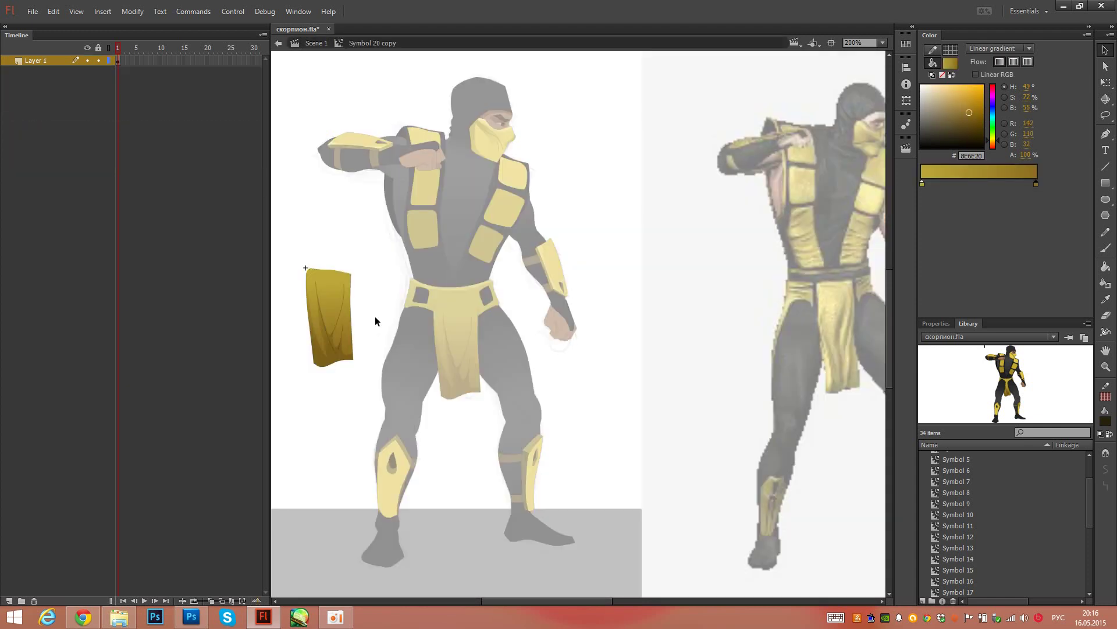
# Step: Recolour the copied cloth's fill with a darker linear gradient running from #938124 to #664E11
pyautogui.click(341, 297)
pyautogui.click(369, 278)
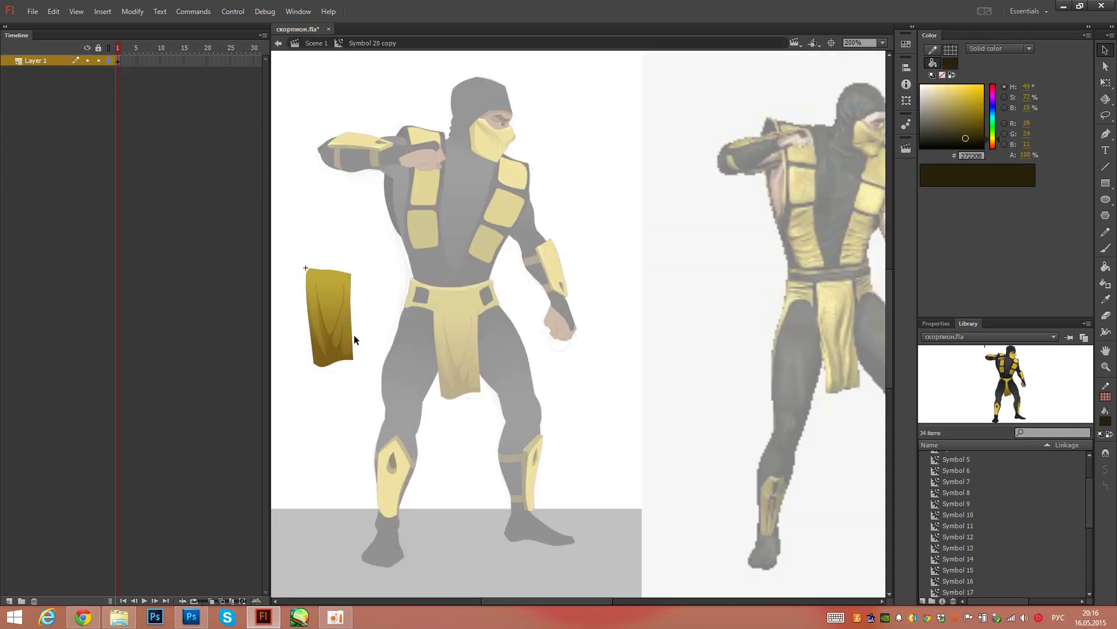
pyautogui.press('i')
pyautogui.click(346, 341)
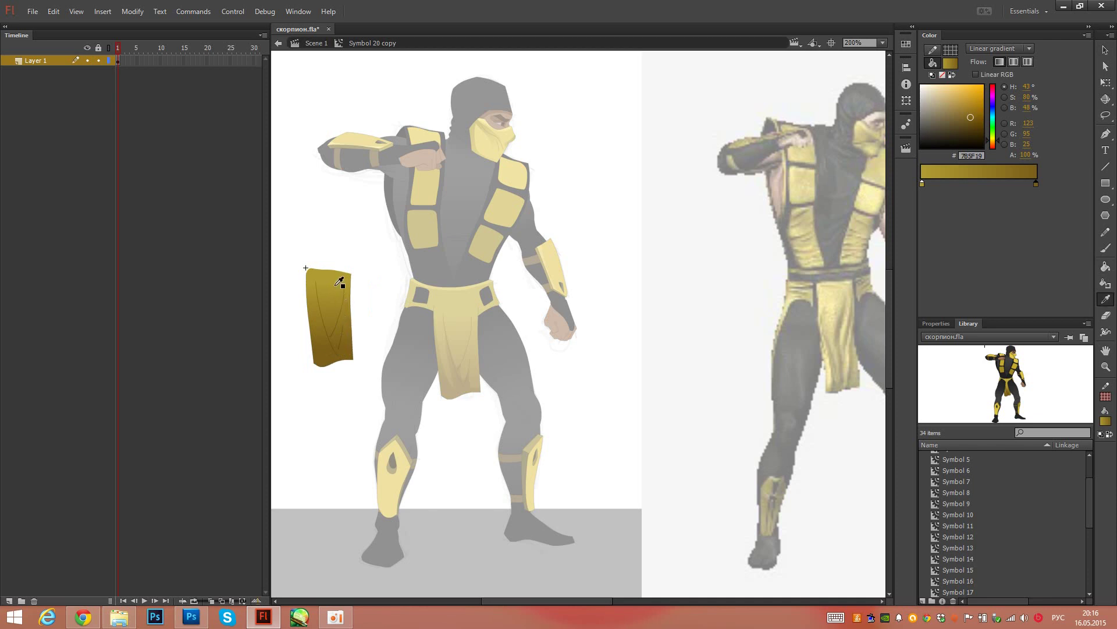
pyautogui.press('v')
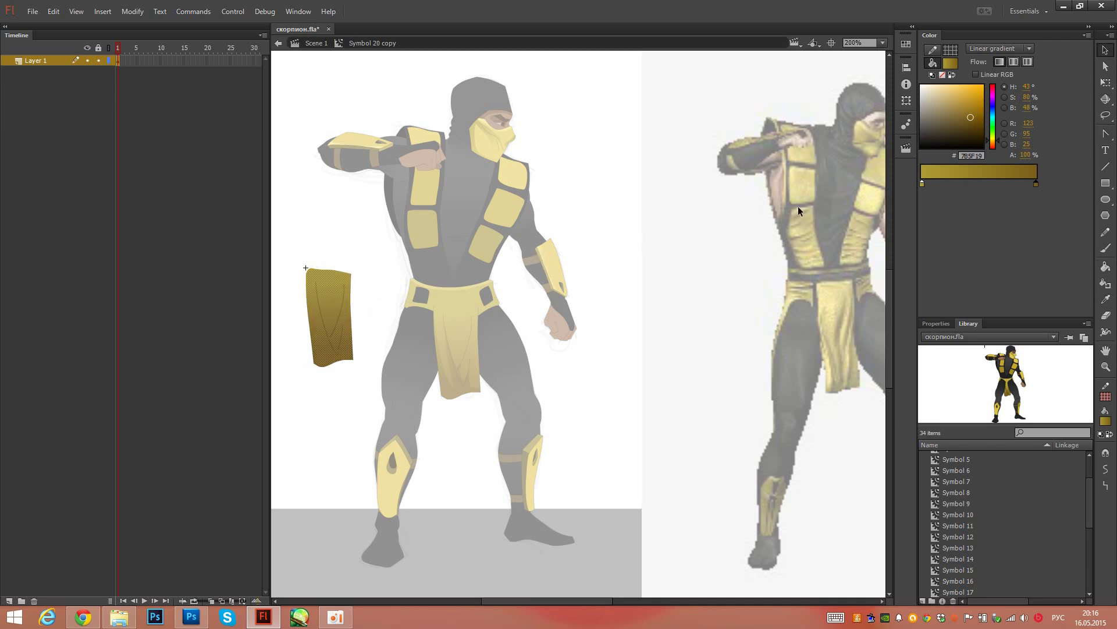
pyautogui.click(923, 183)
pyautogui.moveTo(969, 106); pyautogui.dragTo(968, 111)
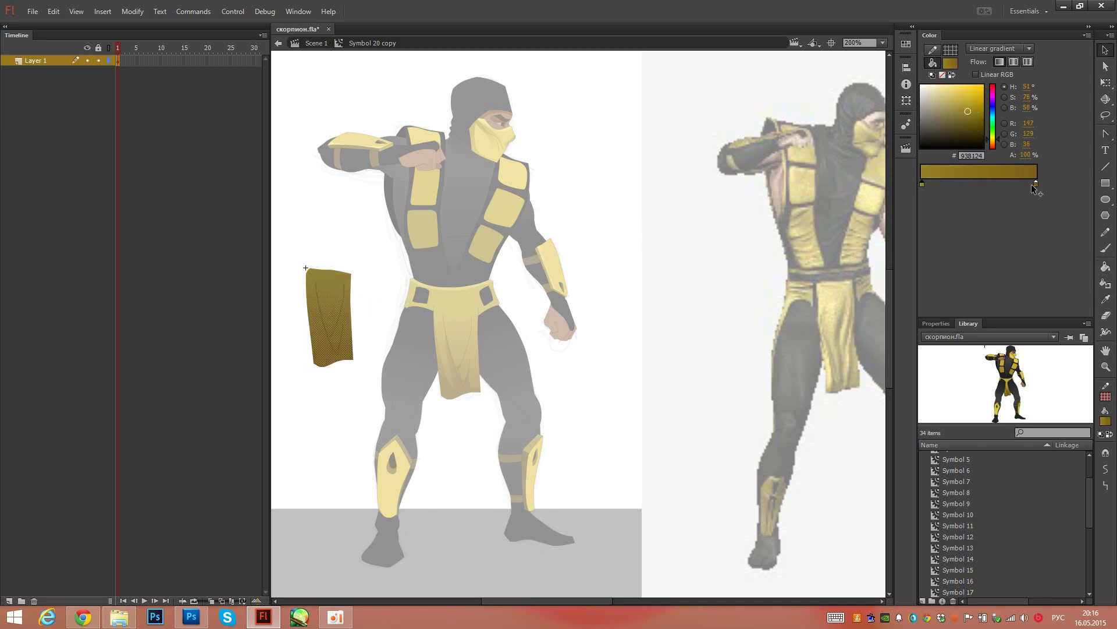
pyautogui.click(1036, 184)
pyautogui.click(973, 123)
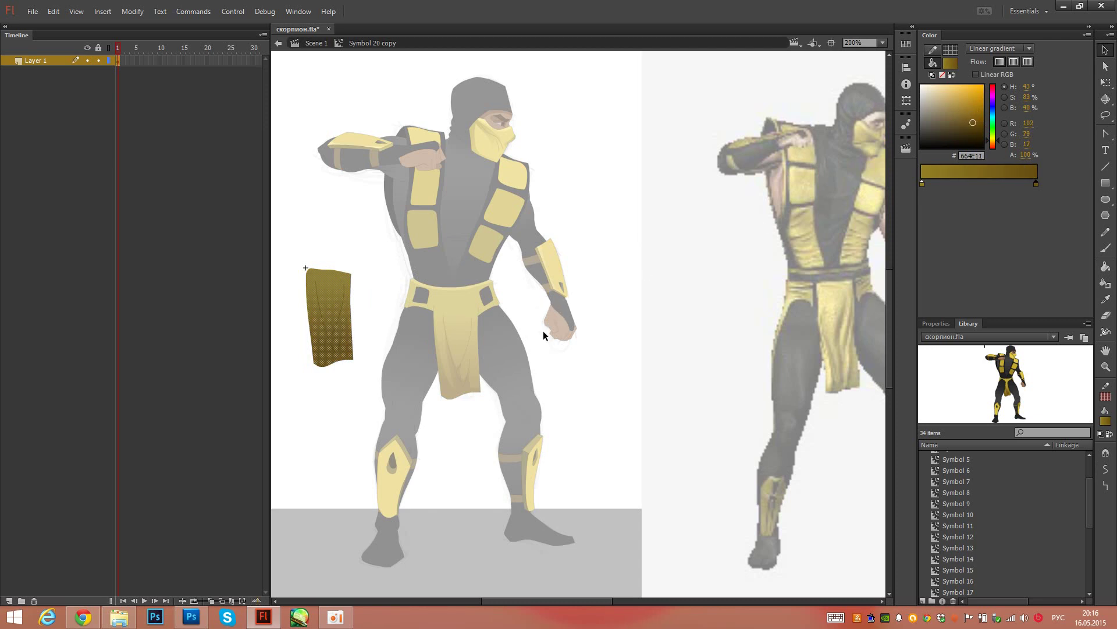
# Step: Return to the scene and try placing the darkened cloth behind the hanging belt cloth, offset toward the raised-arm side and sent to the back
pyautogui.doubleClick(544, 335)
pyautogui.moveTo(361, 306); pyautogui.dragTo(434, 338)
pyautogui.press('q')
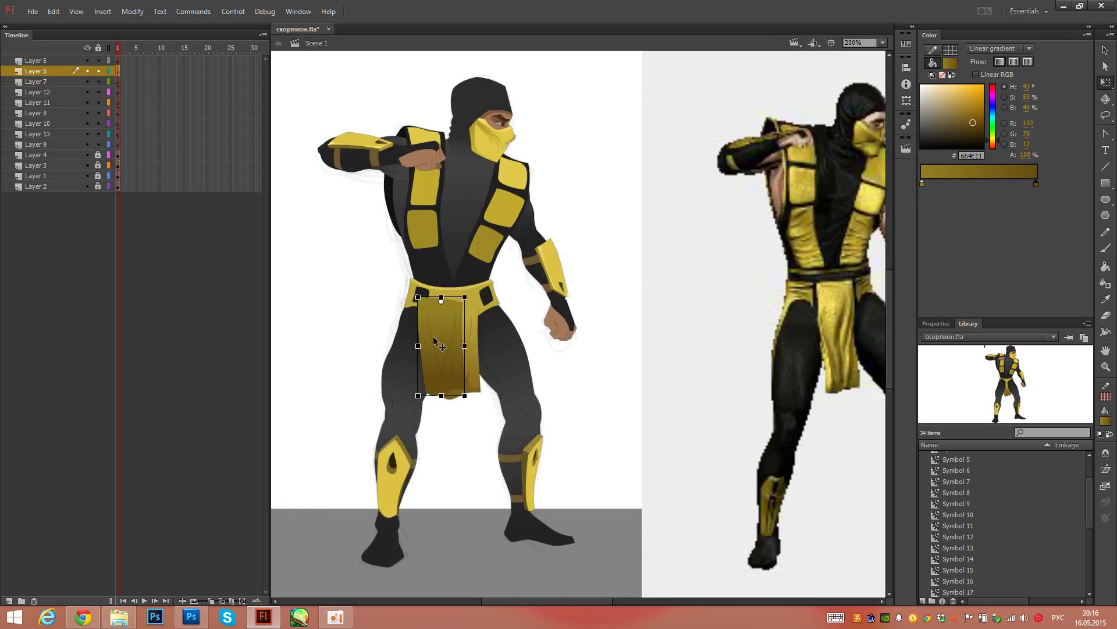
pyautogui.hotkey('ctrl', 'shift', 'Down')
pyautogui.press('v')
pyautogui.press('q')
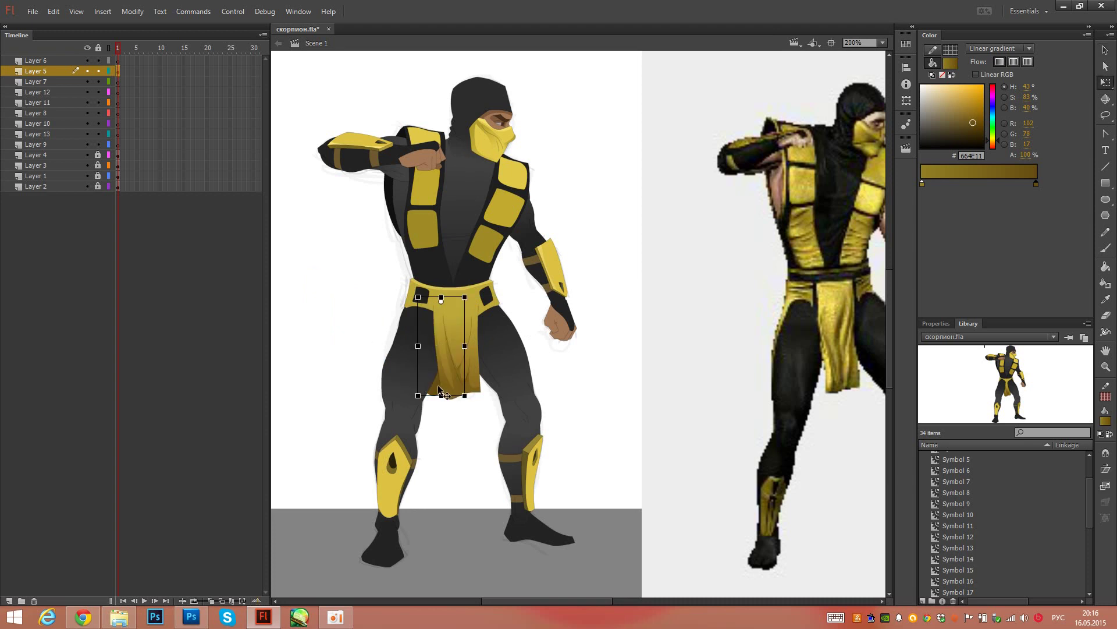
# Step: Pull the darkened cloth copy out from behind the belt cloth and delete it
pyautogui.press('v')
pyautogui.moveTo(437, 391); pyautogui.dragTo(606, 385)
pyautogui.click(442, 405)
pyautogui.press('Delete')
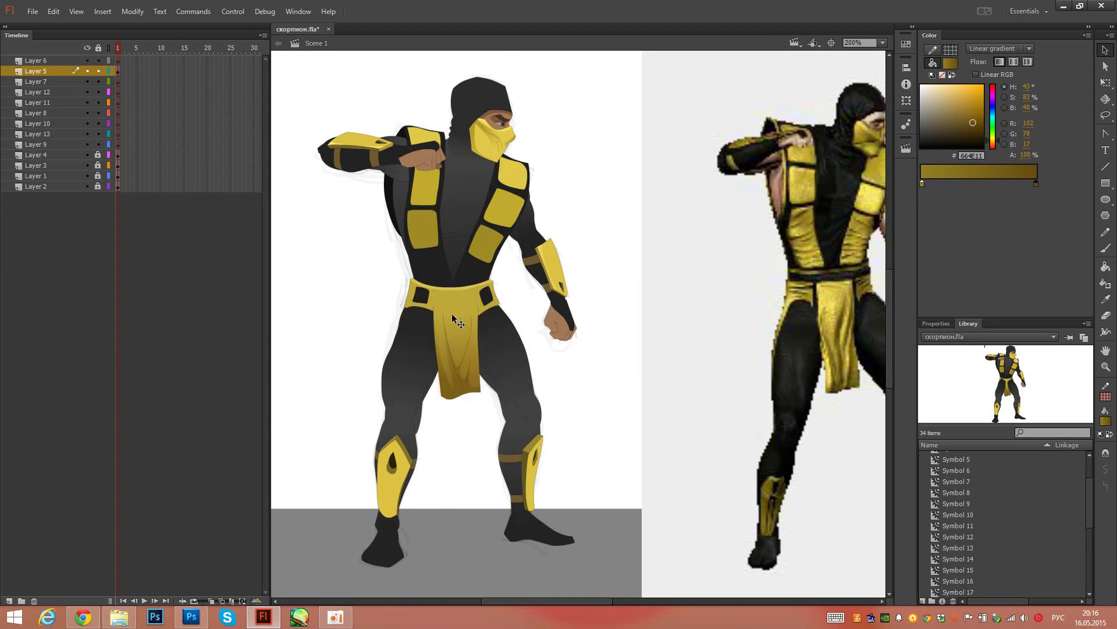
# Step: Show the scene at 100% and unlock Layer 4, Layer 3 and Layer 1
pyautogui.hscroll(2, 582, 346)
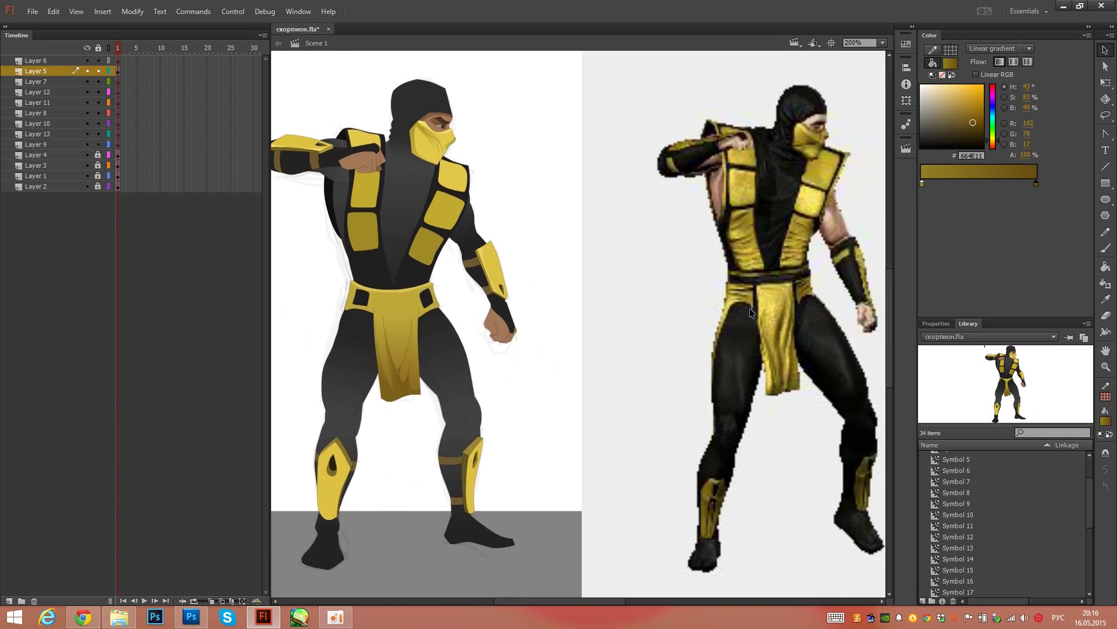
pyautogui.moveTo(528, 309); pyautogui.dragTo(662, 322)
pyautogui.click(882, 43)
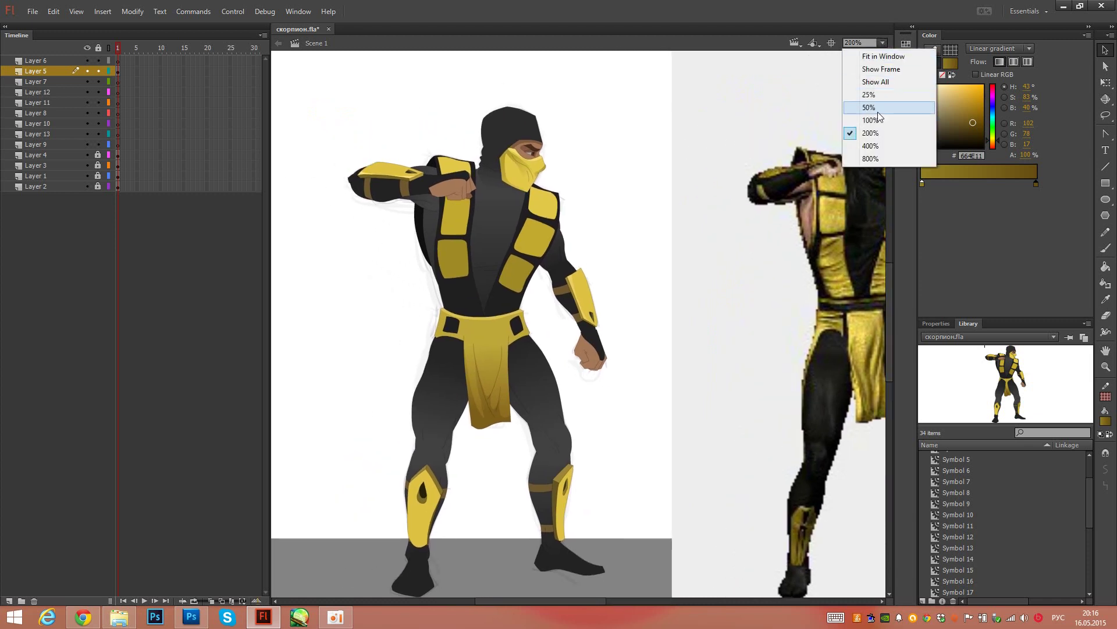
pyautogui.click(876, 120)
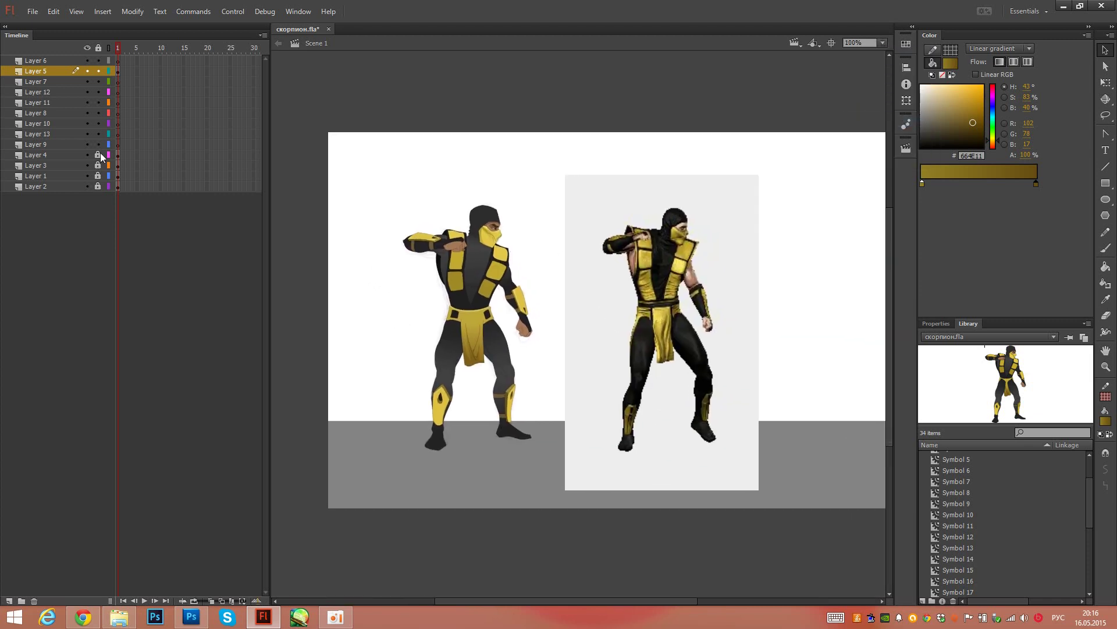
pyautogui.moveTo(100, 155); pyautogui.dragTo(100, 168)
pyautogui.click(497, 222)
pyautogui.click(695, 295)
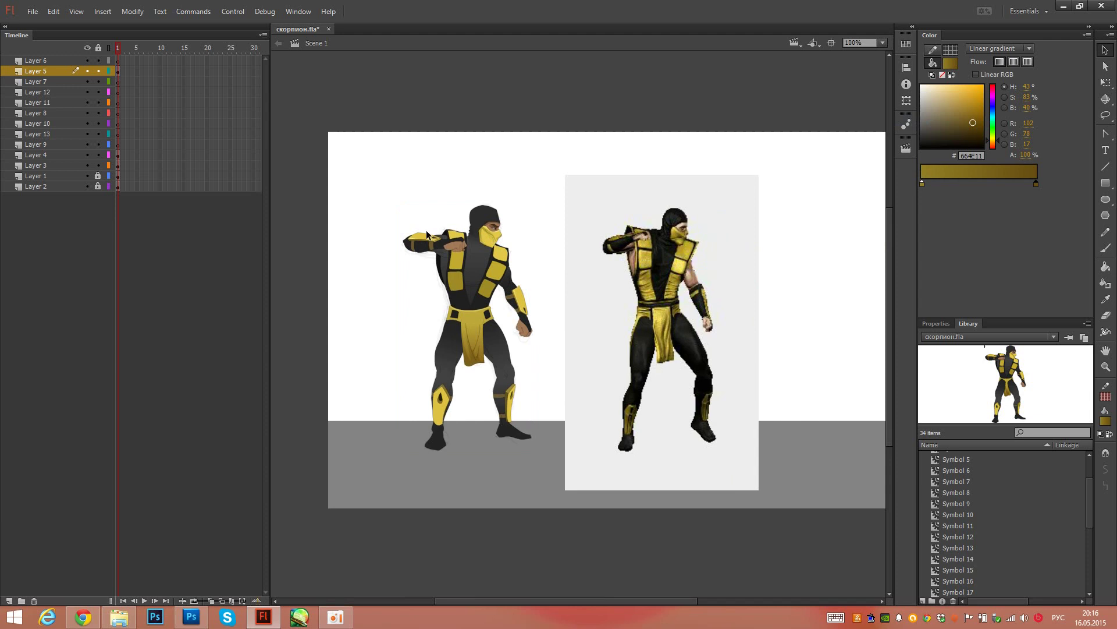
pyautogui.click(97, 175)
# Step: Move the reference picture off the stage to the character's raised-arm side and save the document
pyautogui.moveTo(713, 313); pyautogui.dragTo(861, 381)
pyautogui.moveTo(858, 380); pyautogui.dragTo(305, 328)
pyautogui.moveTo(441, 336); pyautogui.dragTo(452, 315)
pyautogui.click(417, 308)
pyautogui.hotkey('ctrl', 's')
# Step: Draw a large circle on Layer 5 in the empty area in front of the character and delete its outline
pyautogui.click(117, 71)
pyautogui.click(767, 233)
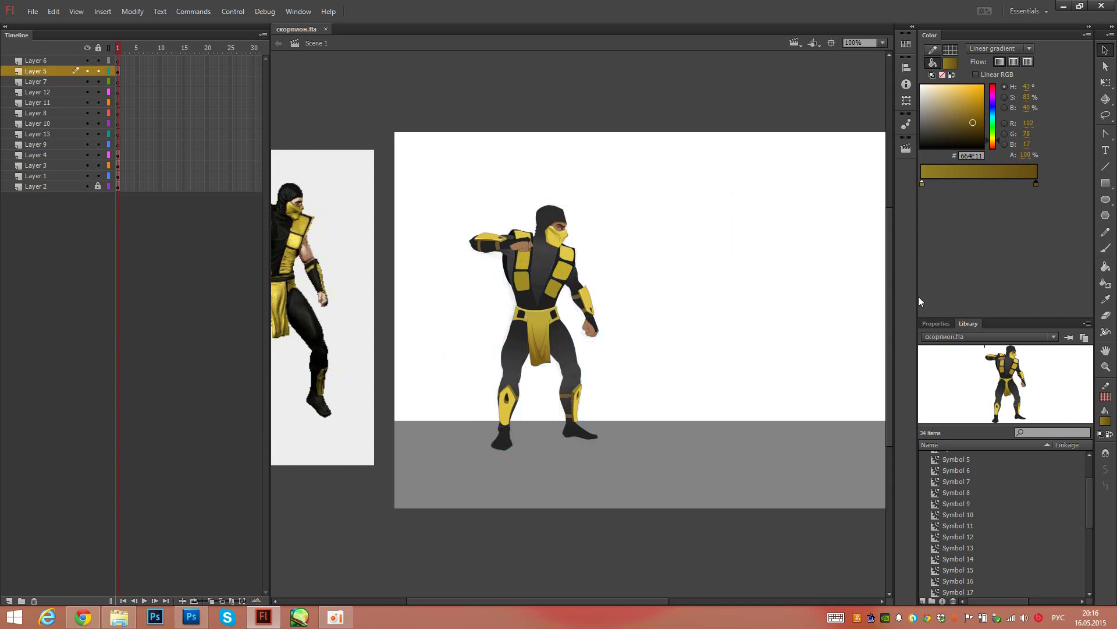
pyautogui.click(1106, 199)
pyautogui.moveTo(673, 228); pyautogui.dragTo(831, 385)
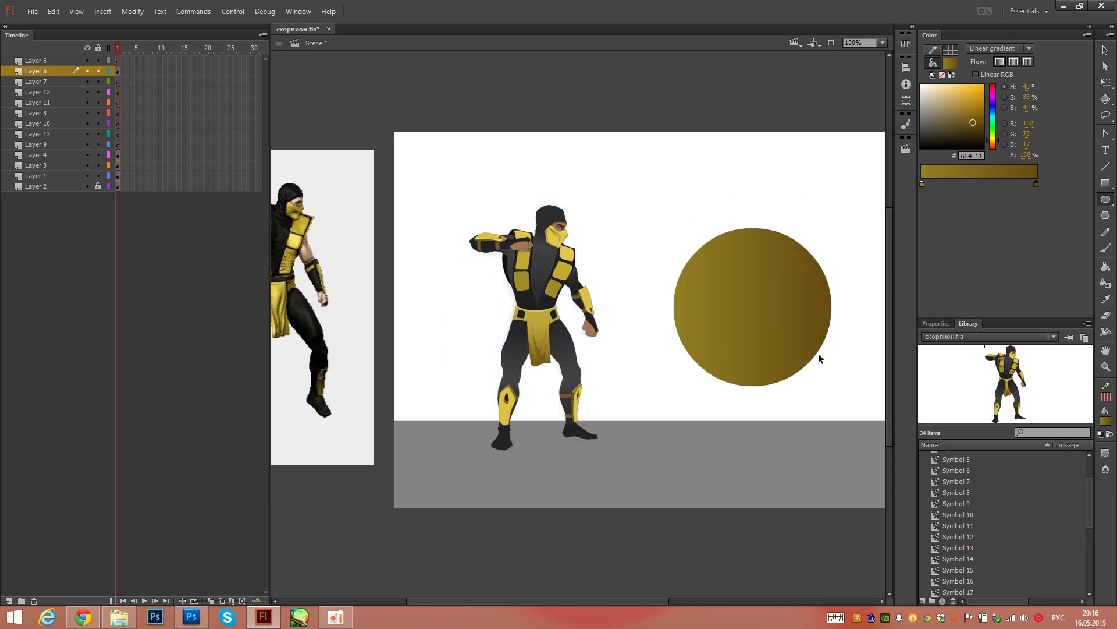
pyautogui.press('v')
pyautogui.click(816, 358)
pyautogui.press('Delete')
# Step: Fill the circle with a radial gradient from solid black at the centre to black with 0% alpha at the edge
pyautogui.click(784, 298)
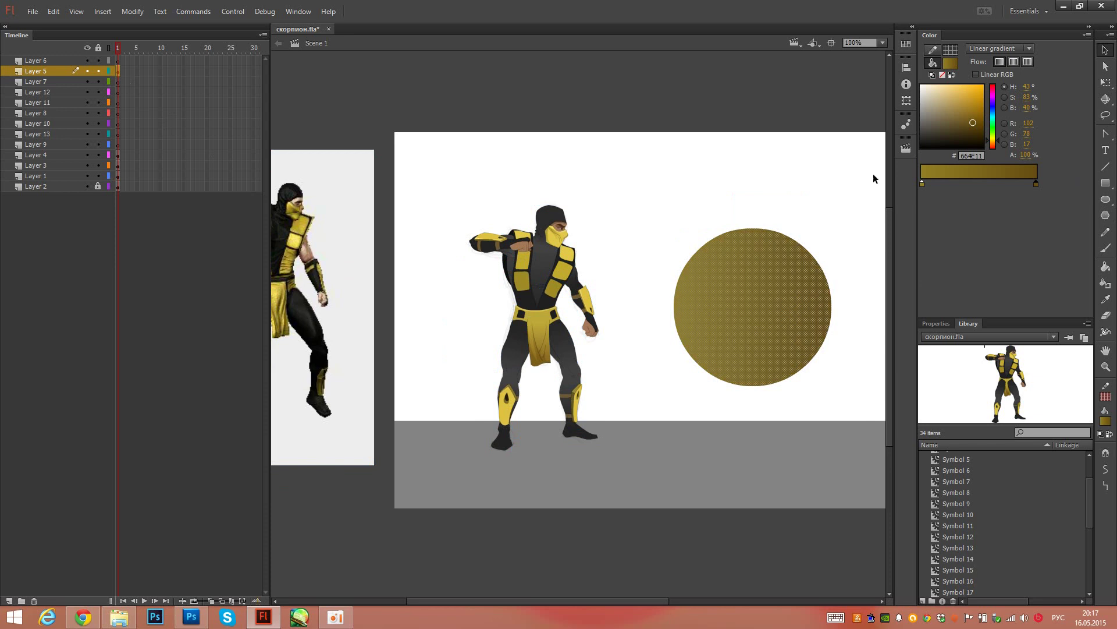
pyautogui.click(984, 51)
pyautogui.click(1010, 96)
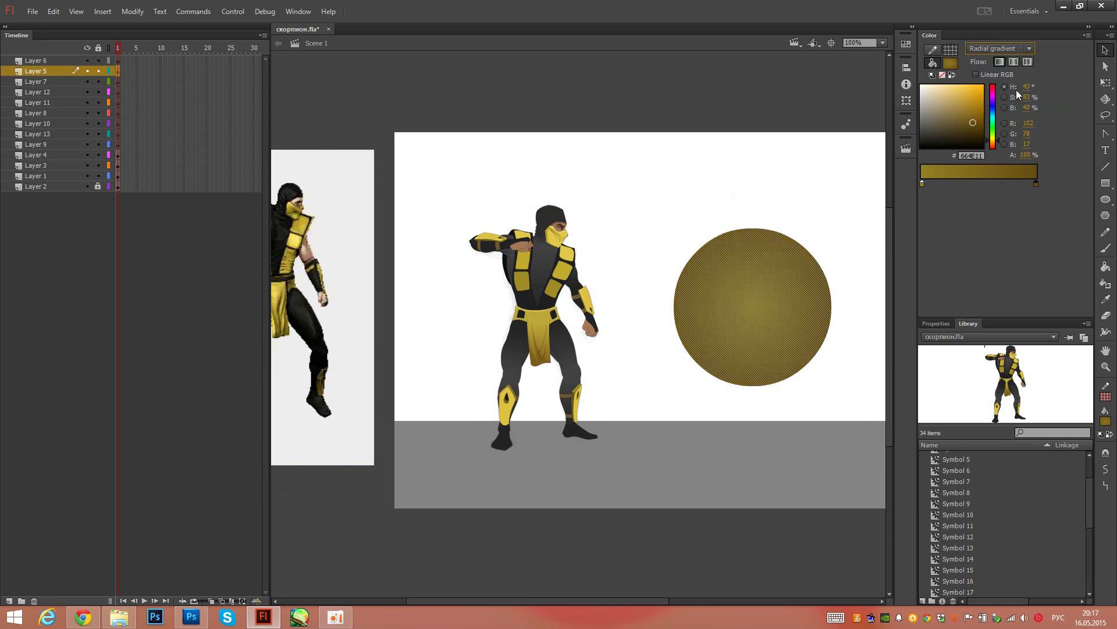
pyautogui.click(922, 183)
pyautogui.moveTo(928, 145); pyautogui.dragTo(914, 145)
pyautogui.moveTo(1036, 184); pyautogui.dragTo(1021, 185)
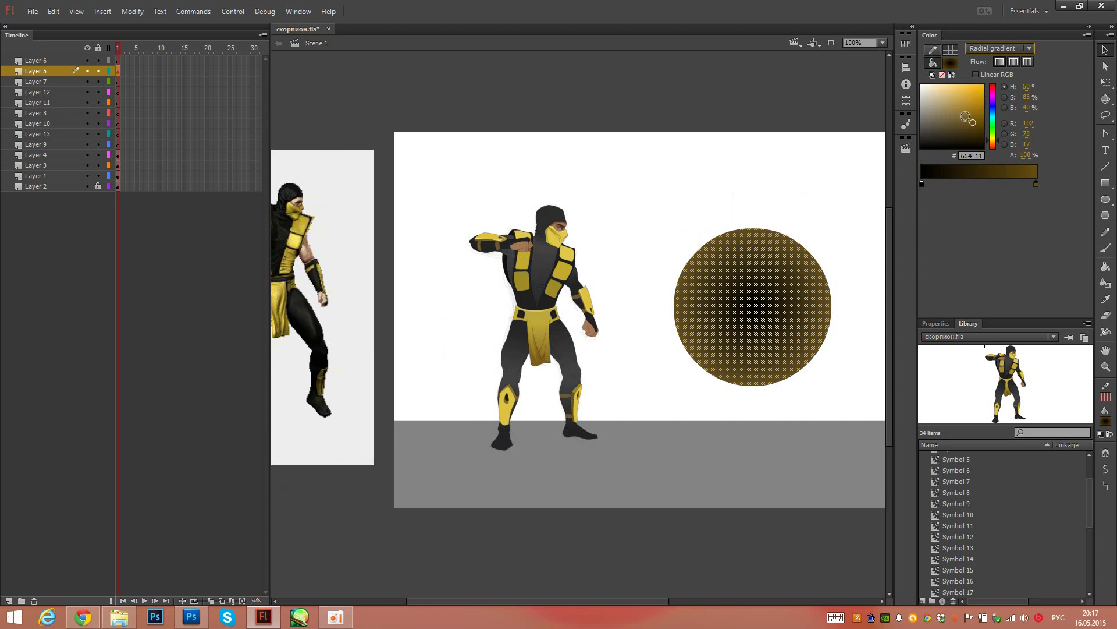
pyautogui.moveTo(967, 116); pyautogui.dragTo(922, 147)
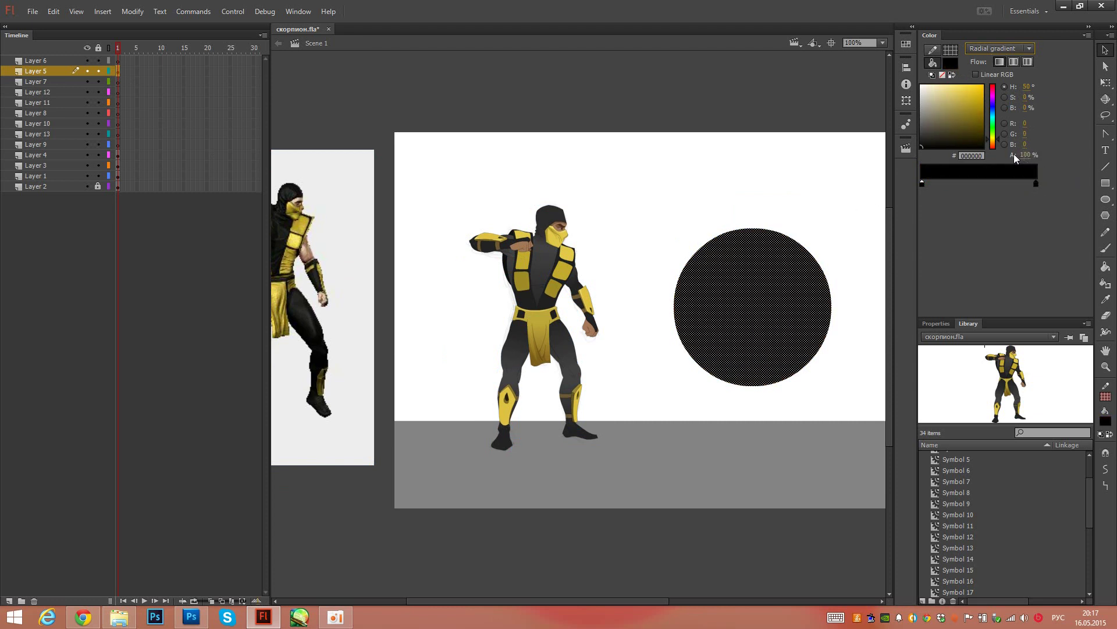
pyautogui.click(1026, 155)
pyautogui.press('Return')
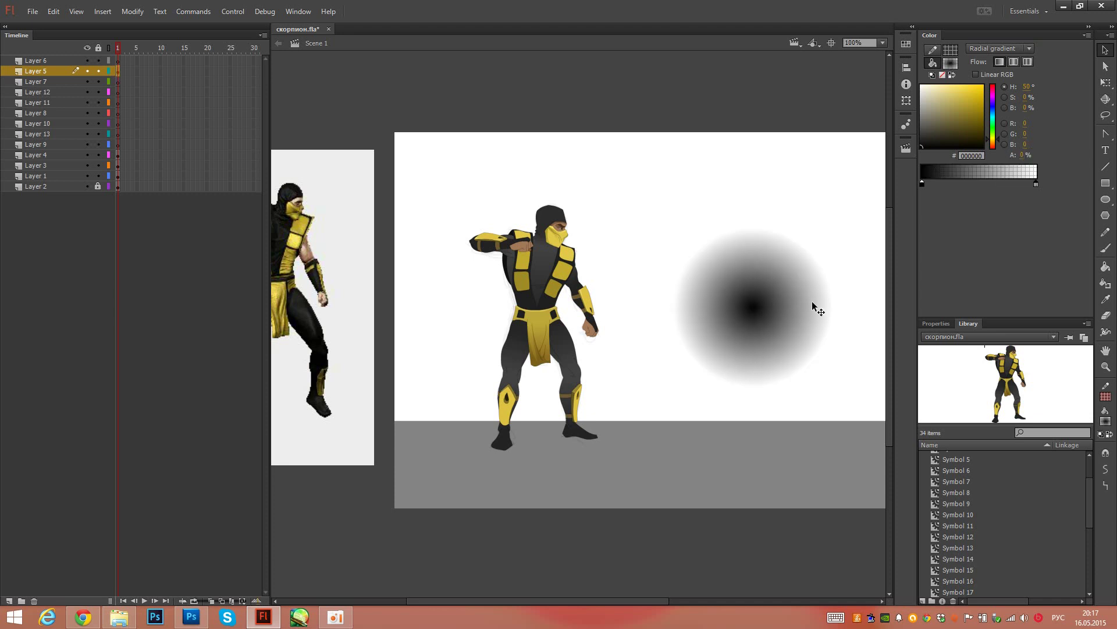
# Step: Convert the gradient circle to a movie clip symbol and flatten it into a wide ellipse
pyautogui.click(815, 300)
pyautogui.press('F8')
pyautogui.press('Return')
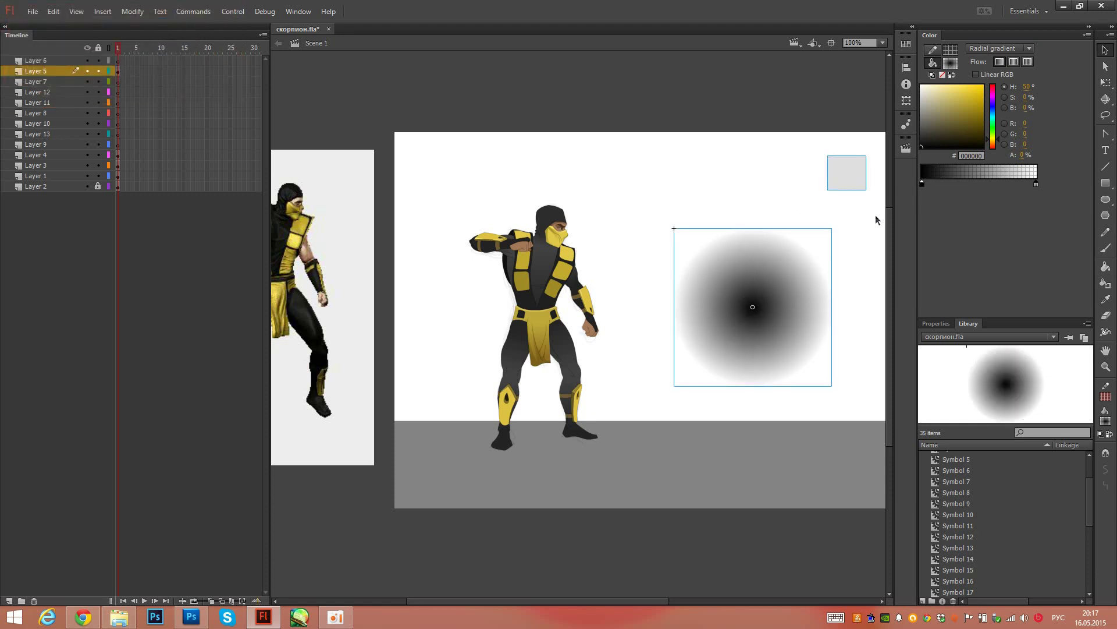
pyautogui.press('q')
pyautogui.moveTo(833, 226); pyautogui.dragTo(868, 279)
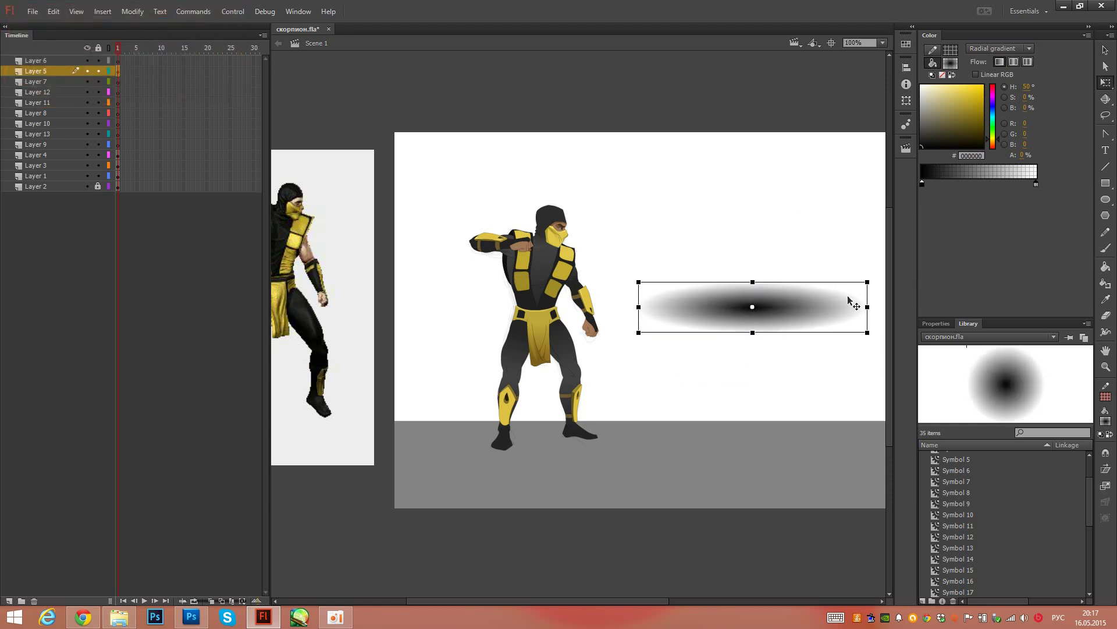
# Step: Place the shadow ellipse on the floor under the character's feet and set its alpha to 84%
pyautogui.press('v')
pyautogui.moveTo(819, 314); pyautogui.dragTo(611, 446)
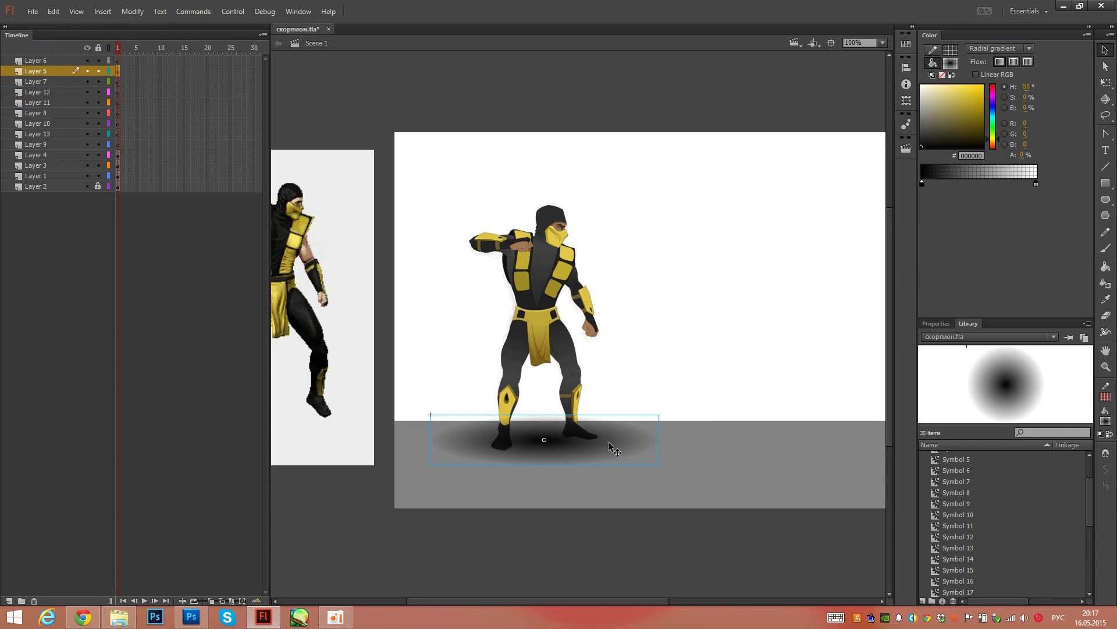
pyautogui.click(939, 323)
pyautogui.click(990, 470)
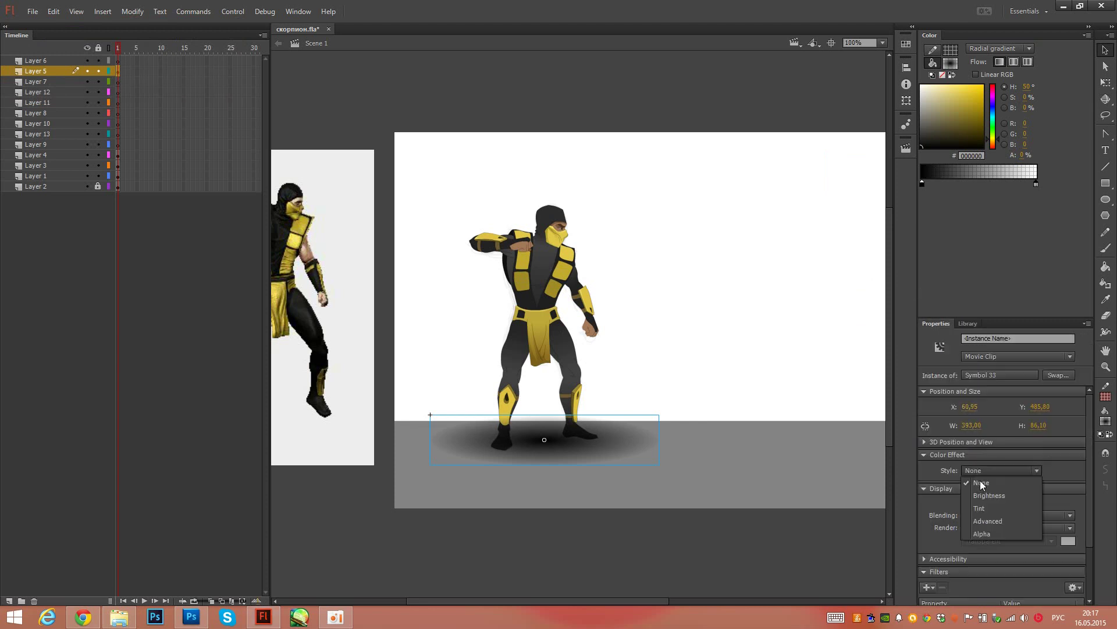
pyautogui.click(989, 533)
pyautogui.moveTo(997, 489); pyautogui.dragTo(1028, 490)
# Step: Scale the shadow down to about 297 by 66 px and centre it between the feet
pyautogui.press('q')
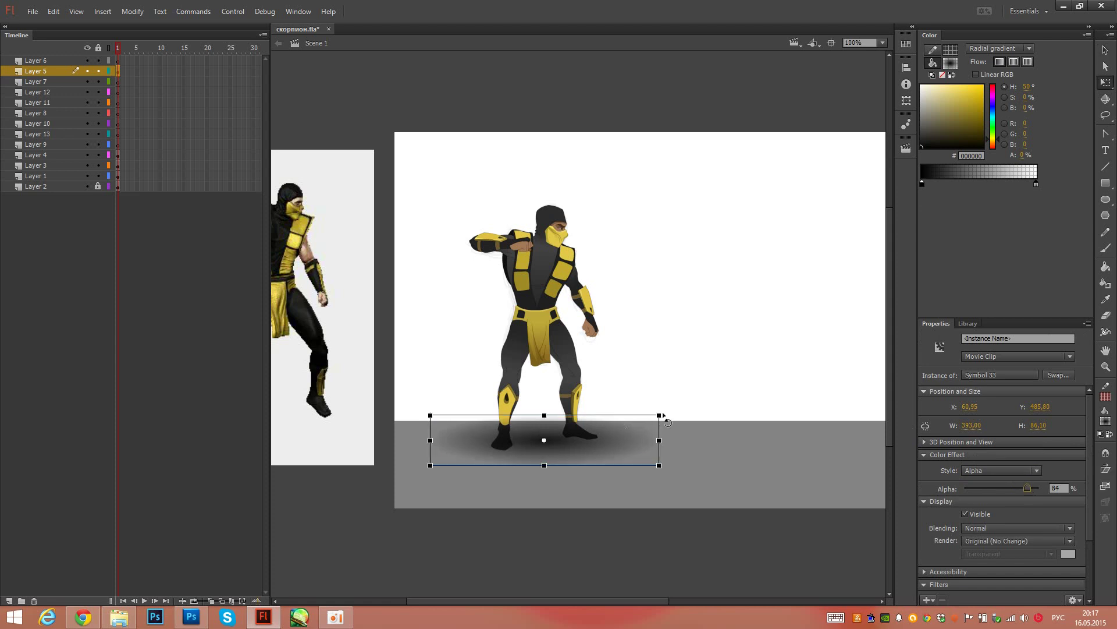
pyautogui.moveTo(660, 415); pyautogui.dragTo(630, 420)
pyautogui.moveTo(611, 447); pyautogui.dragTo(605, 446)
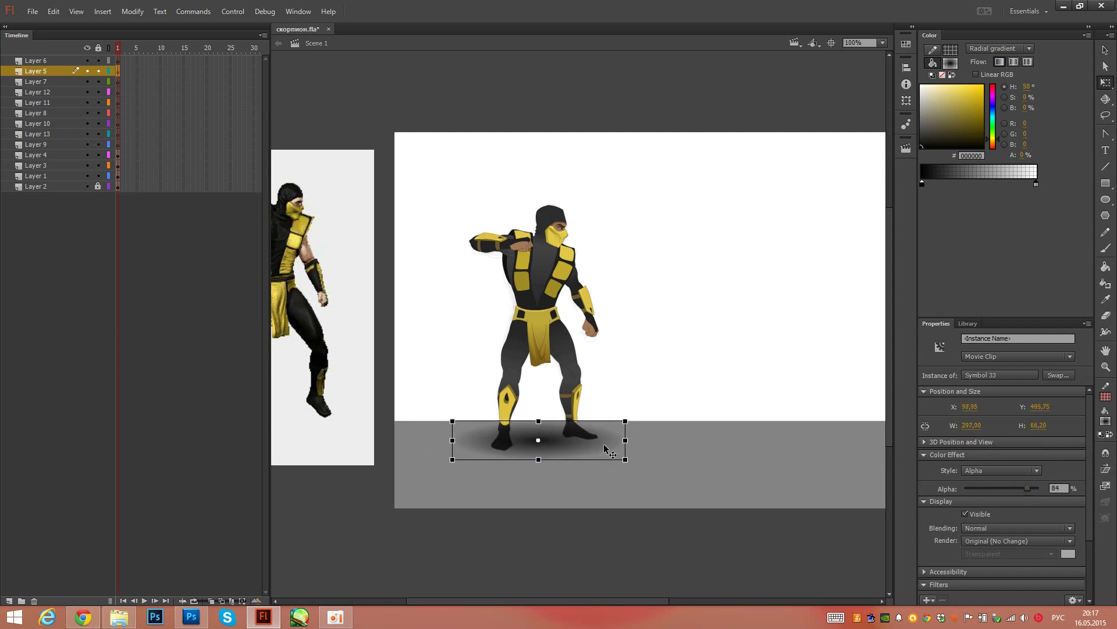
pyautogui.press('v')
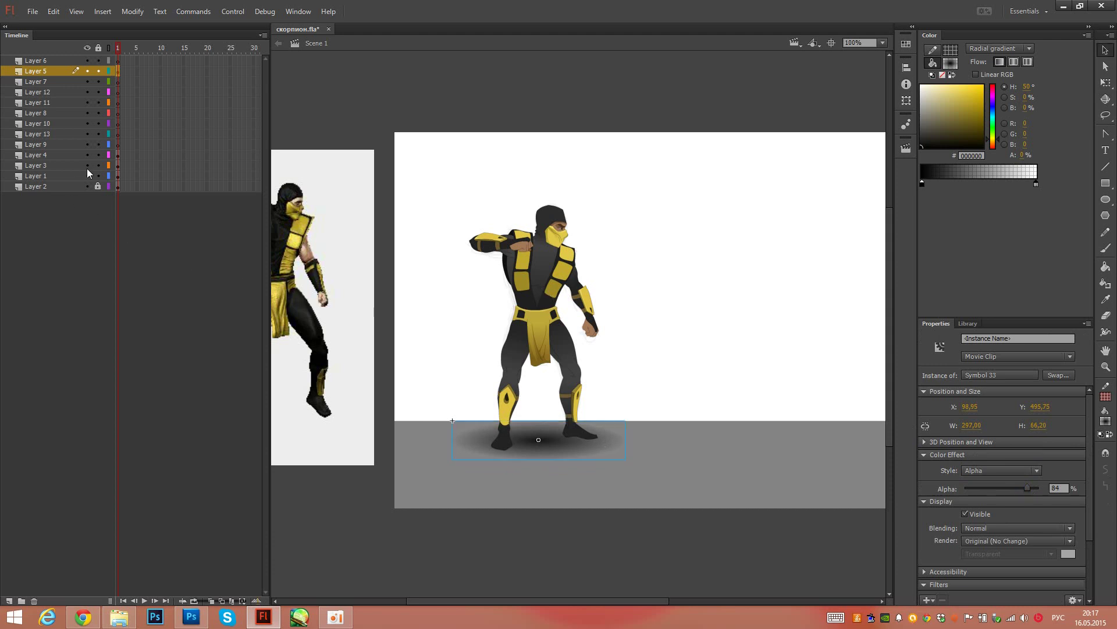
# Step: Convert all artwork on Layer 5, including the shadow, into one symbol and move it right, clear of the sketches
pyautogui.click(117, 176)
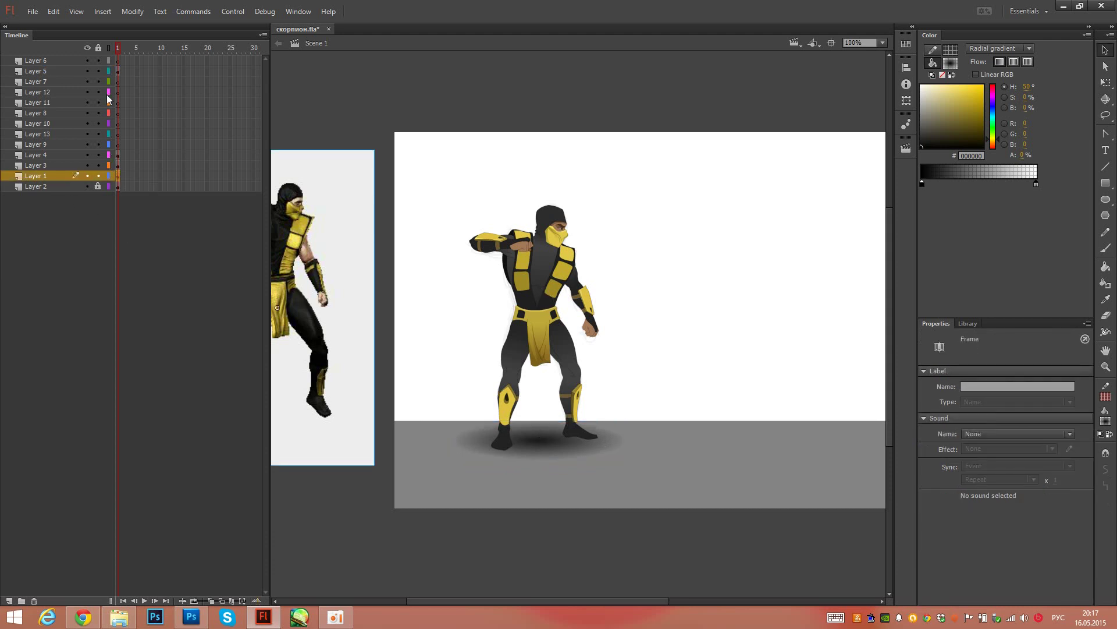
pyautogui.click(118, 72)
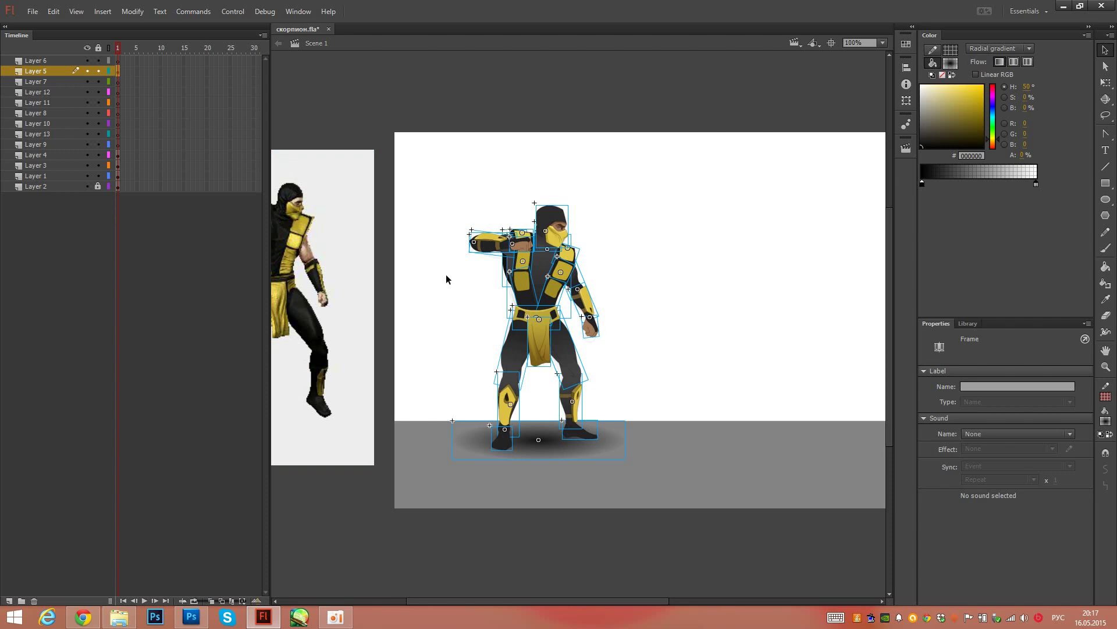
pyautogui.press('F8')
pyautogui.press('Return')
pyautogui.moveTo(551, 323); pyautogui.dragTo(778, 323)
# Step: Move the rough sketch on Layer 3 left to X 32.4 and raise its alpha to full opacity
pyautogui.click(118, 169)
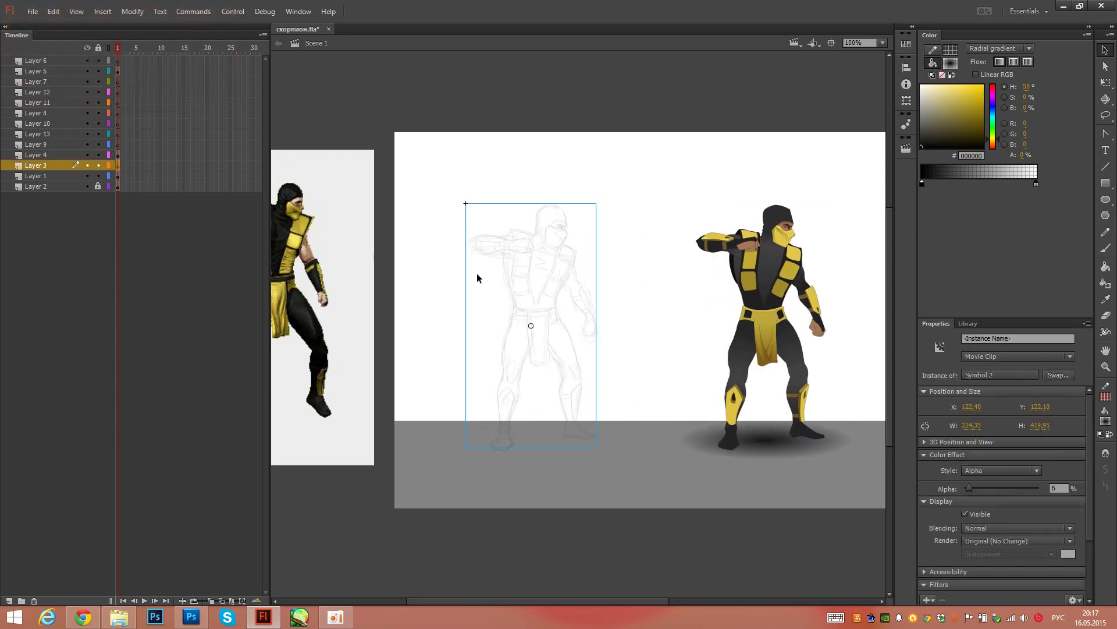
pyautogui.press('q')
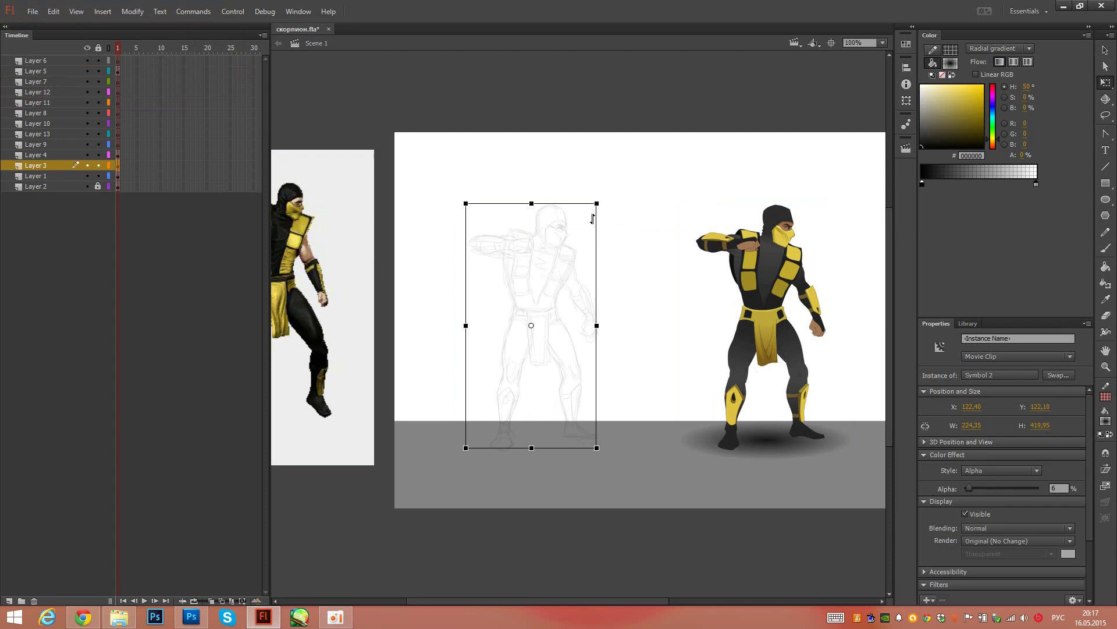
pyautogui.hotkey('shift', 'Left')
pyautogui.hotkey('shift', 'Left')
pyautogui.hotkey('shift', 'Left')
pyautogui.hotkey('shift', 'Left')
pyautogui.hotkey('shift', 'Left')
pyautogui.hotkey('shift', 'Left')
pyautogui.hotkey('shift', 'Left')
pyautogui.hotkey('shift', 'Left')
pyautogui.hotkey('shift', 'Left')
pyautogui.hotkey('shift', 'Left')
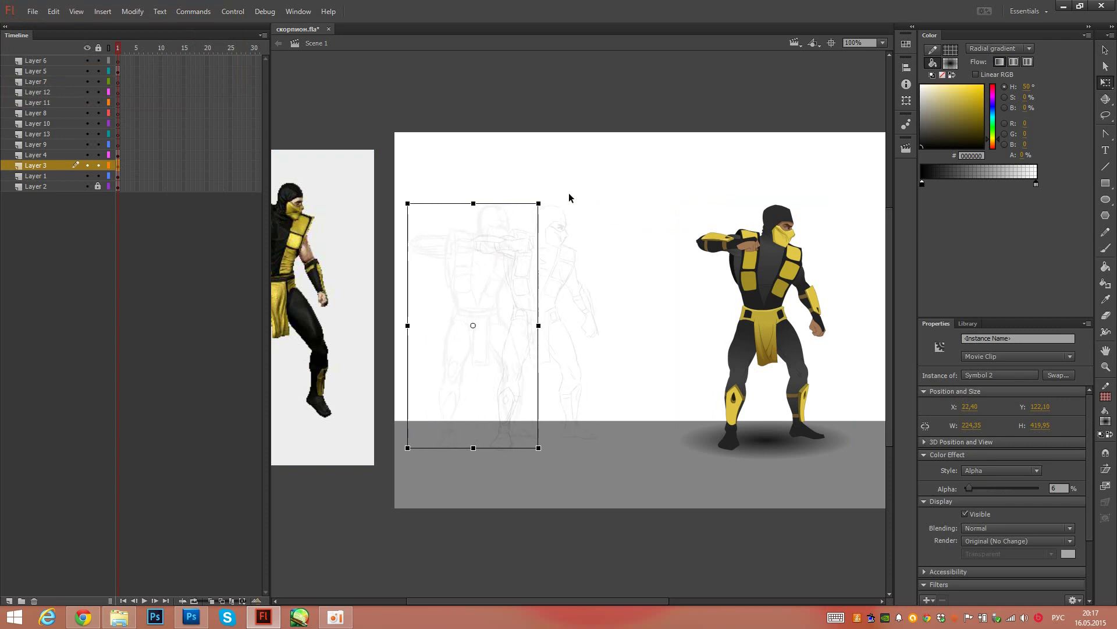
pyautogui.moveTo(969, 487); pyautogui.dragTo(1039, 488)
# Step: Set the Layer 4 line drawing's colour effect to None and move it between the rough sketch and the coloured character
pyautogui.moveTo(644, 503); pyautogui.dragTo(564, 505)
pyautogui.click(509, 297)
pyautogui.click(997, 469)
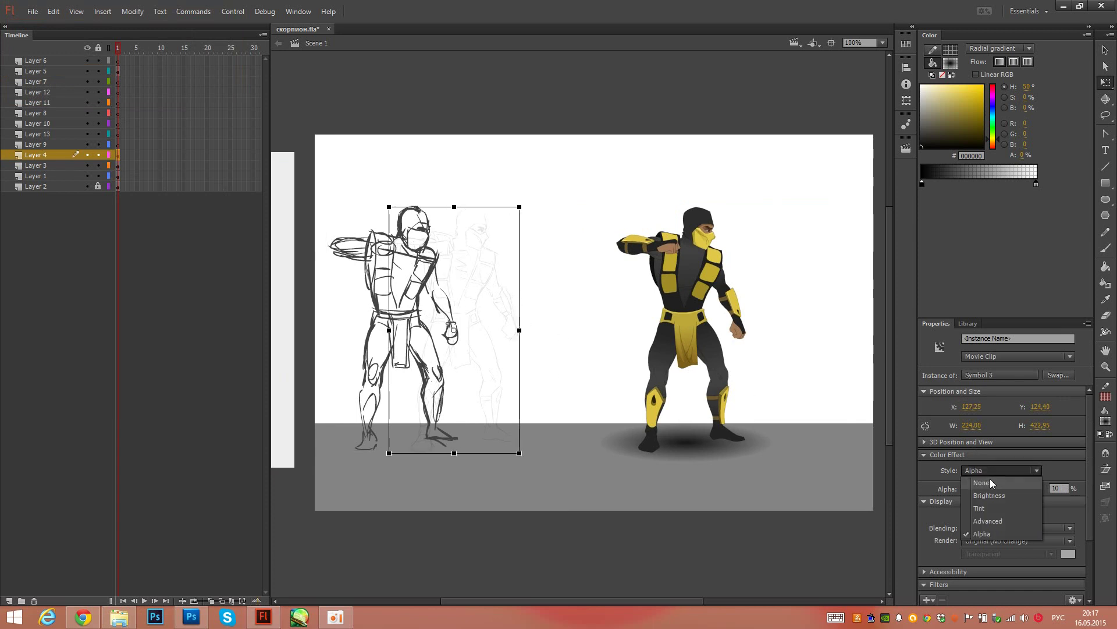
pyautogui.click(990, 479)
pyautogui.moveTo(496, 289); pyautogui.dragTo(579, 289)
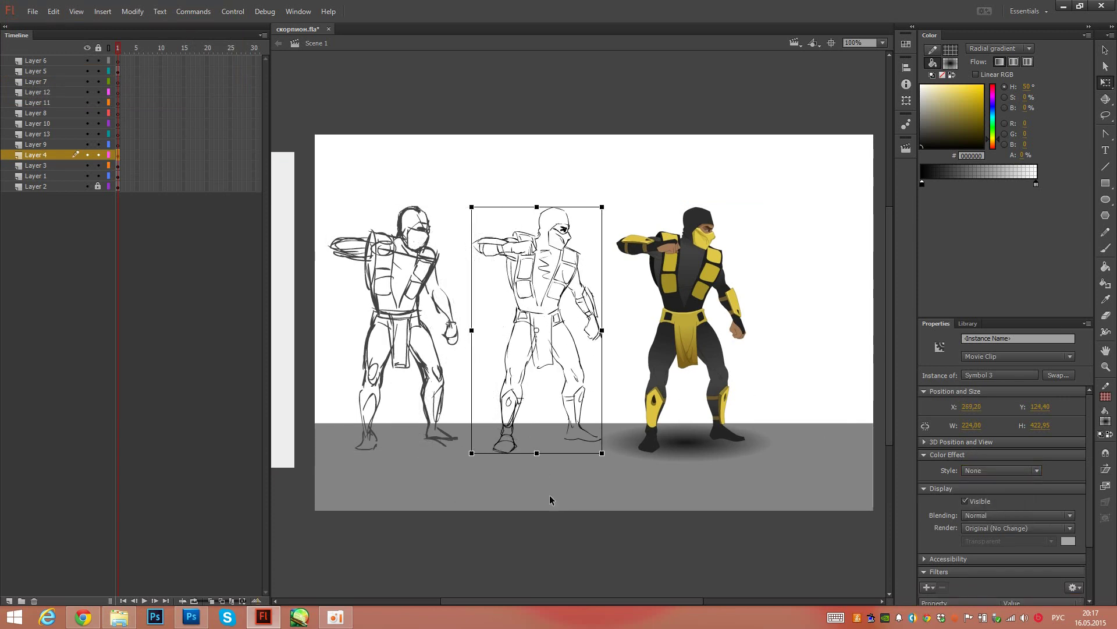
# Step: Move the reference picture closer to the rough sketch, select all four figures and shift them together to X 0, Y 70
pyautogui.moveTo(573, 500); pyautogui.dragTo(517, 476)
pyautogui.click(882, 43)
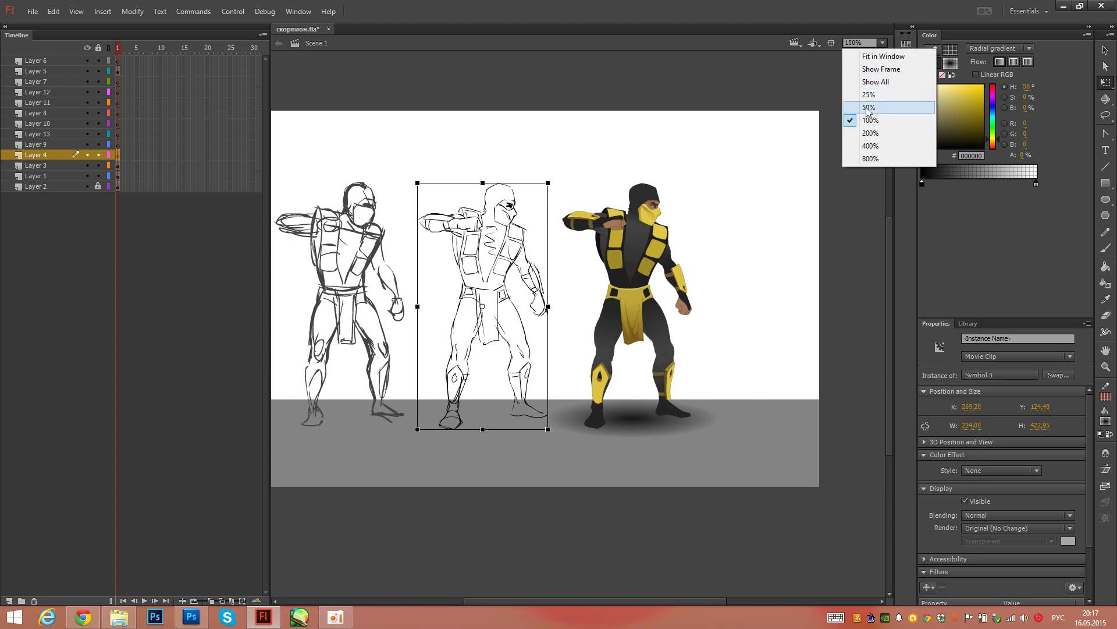
pyautogui.click(869, 107)
pyautogui.moveTo(374, 344); pyautogui.dragTo(384, 356)
pyautogui.moveTo(751, 204); pyautogui.dragTo(310, 452)
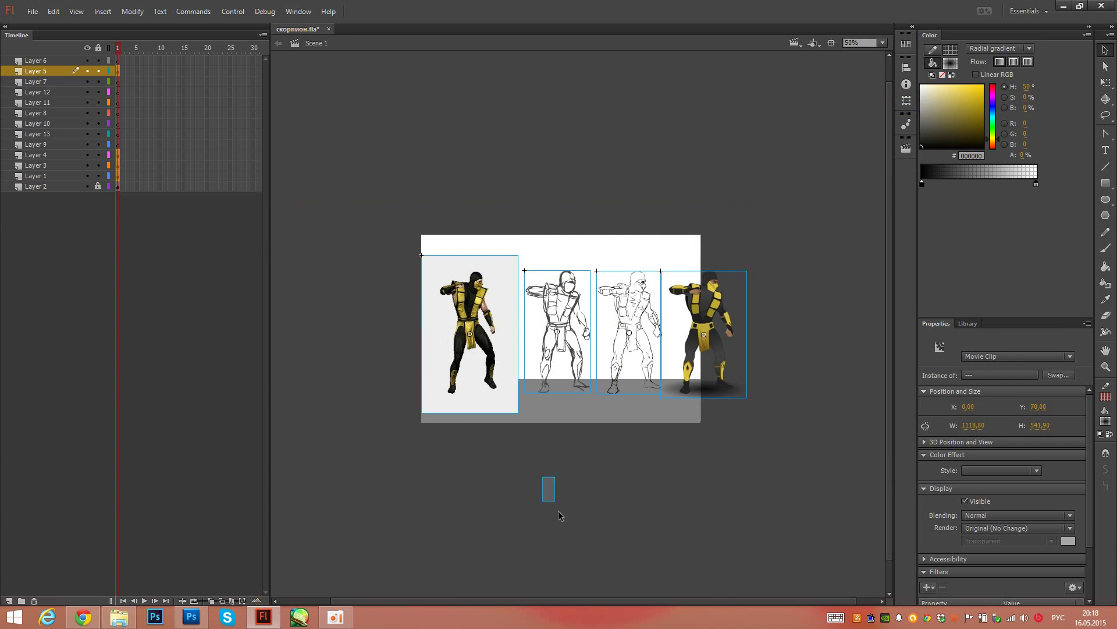
# Step: Select the reference picture alone and move it off the stage, past its left edge
pyautogui.moveTo(495, 377); pyautogui.dragTo(500, 376)
pyautogui.moveTo(816, 222)
pyautogui.mouseDown()
pyautogui.moveTo(554, 437)
pyautogui.moveTo(523, 430)
pyautogui.mouseUp()
pyautogui.moveTo(497, 370); pyautogui.dragTo(316, 371)
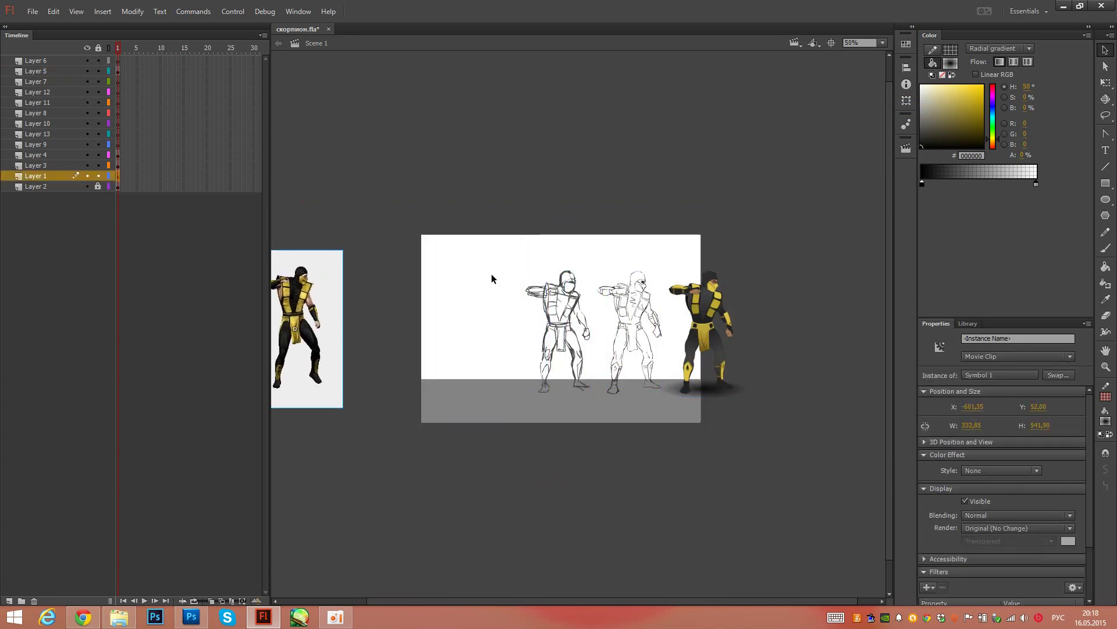
# Step: Shift the two sketches and the coloured character left onto the stage, spacing them evenly with the rough sketch at X 43.4
pyautogui.moveTo(504, 207); pyautogui.dragTo(814, 404)
pyautogui.moveTo(704, 316)
pyautogui.mouseDown()
pyautogui.moveTo(621, 316)
pyautogui.moveTo(637, 323)
pyautogui.mouseUp()
pyautogui.click(643, 471)
pyautogui.moveTo(507, 304); pyautogui.dragTo(489, 304)
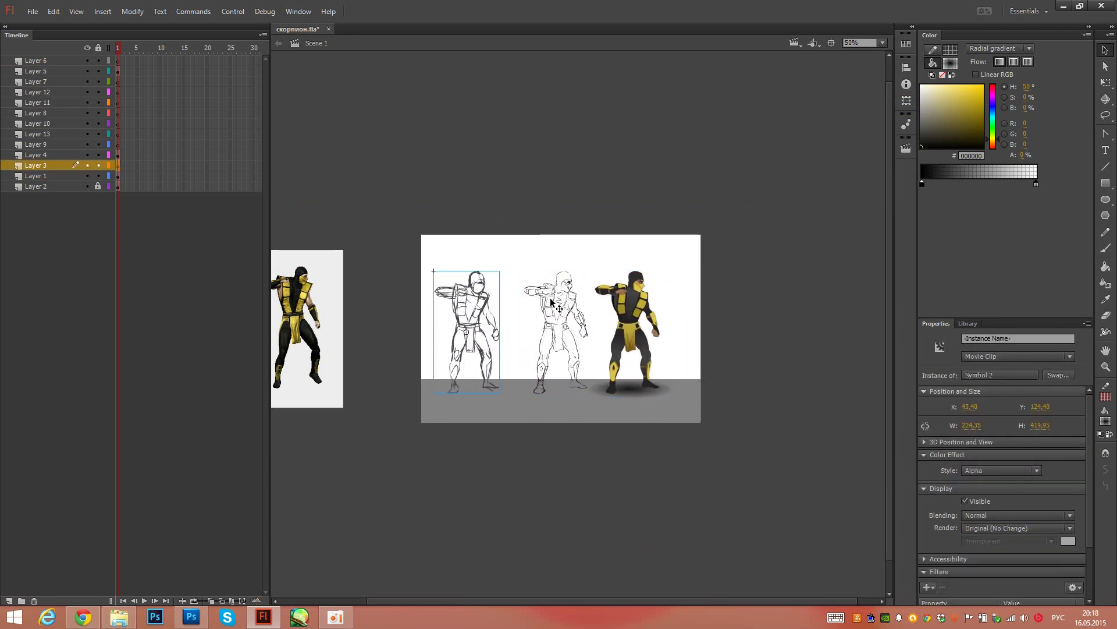
pyautogui.moveTo(636, 301); pyautogui.dragTo(652, 301)
pyautogui.moveTo(603, 459); pyautogui.dragTo(645, 527)
# Step: View the stage at 100% and test the movie to check the three-figure layout, closing the preview when done
pyautogui.click(883, 42)
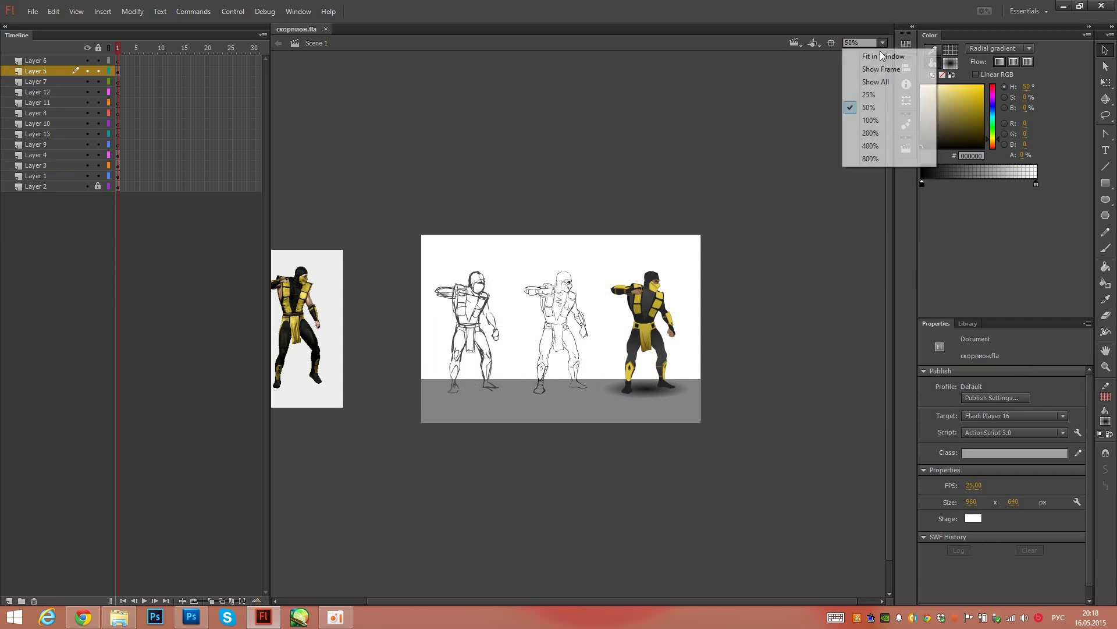
pyautogui.click(864, 124)
pyautogui.moveTo(645, 272); pyautogui.dragTo(636, 269)
pyautogui.moveTo(649, 175); pyautogui.dragTo(661, 172)
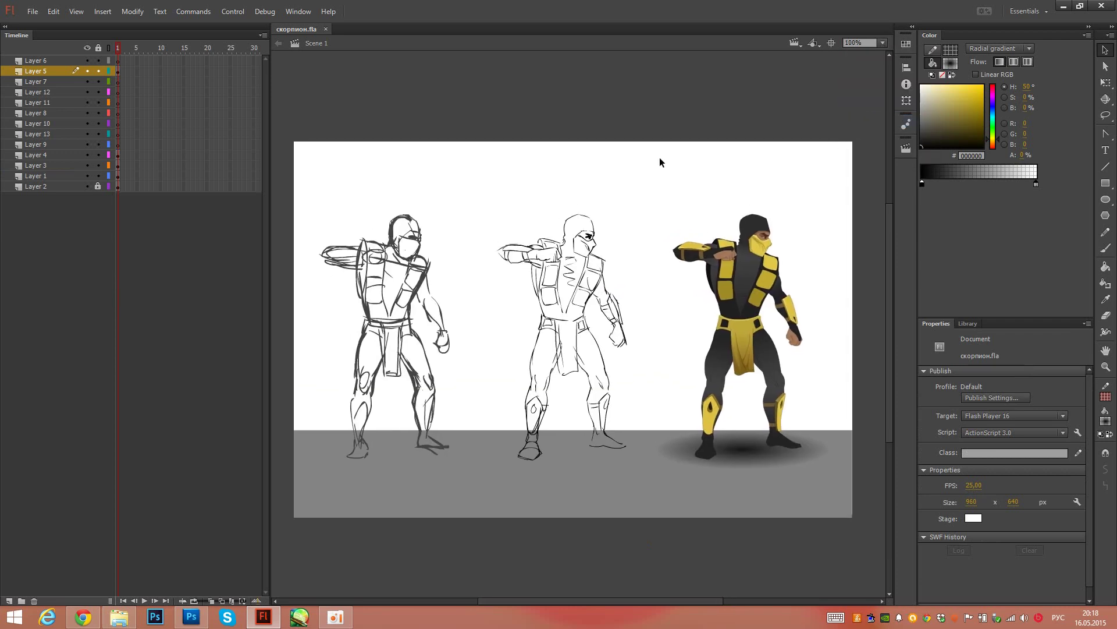
pyautogui.hotkey('ctrl', 'Return')
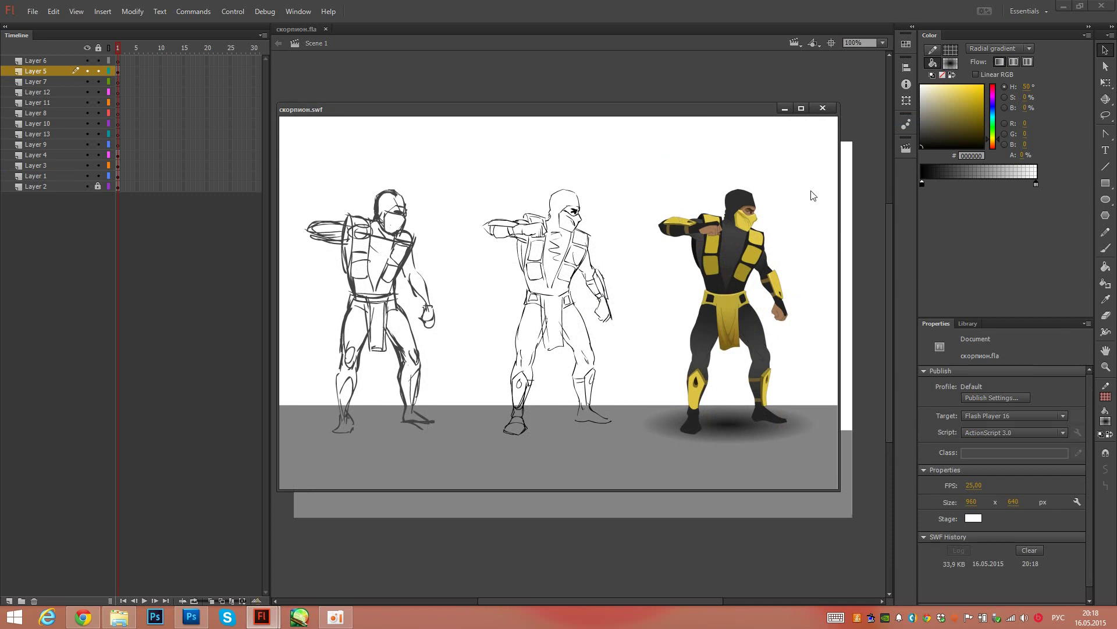
pyautogui.click(822, 108)
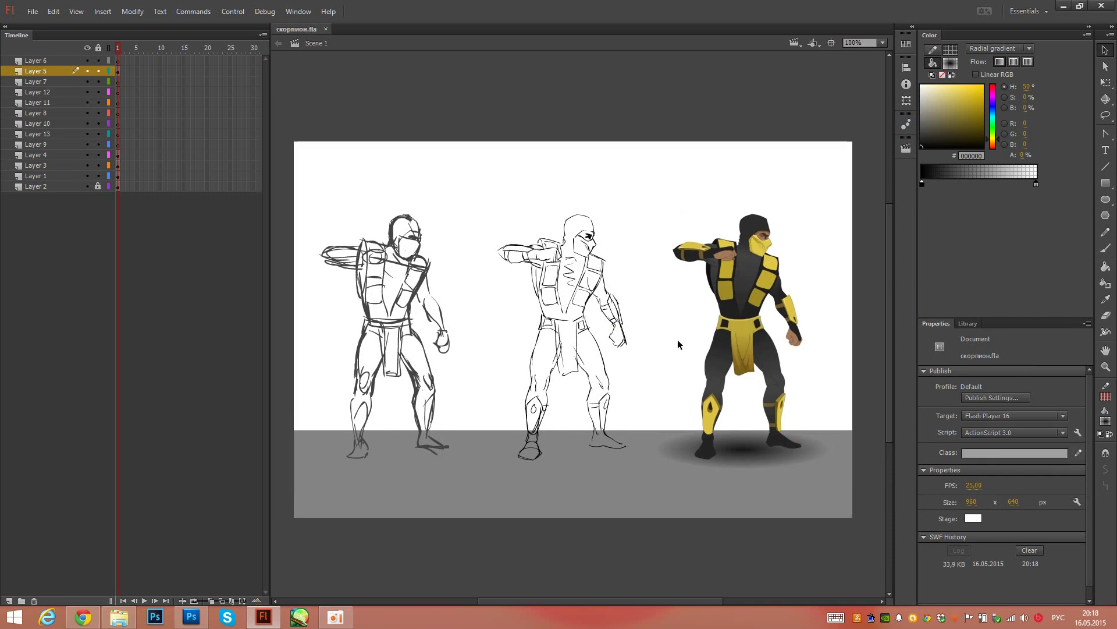
# Step: Open the coloured character's front shin guard for editing and recolour its yellow fill to the darker gold #BBA535
pyautogui.doubleClick(713, 408)
pyautogui.doubleClick(711, 413)
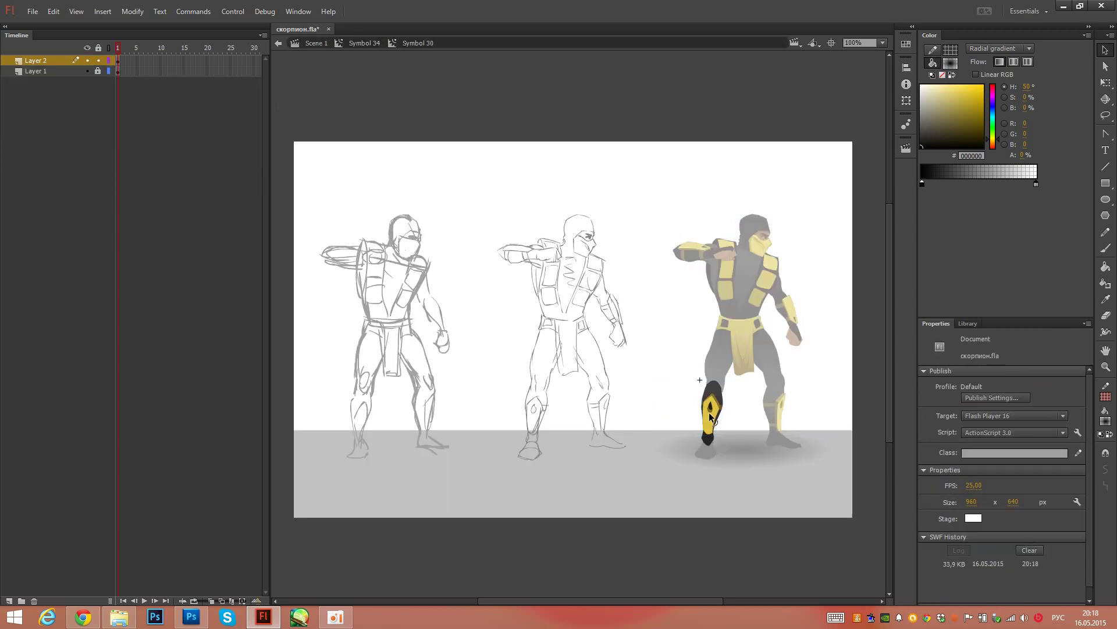
pyautogui.press('i')
pyautogui.click(711, 409)
pyautogui.click(966, 101)
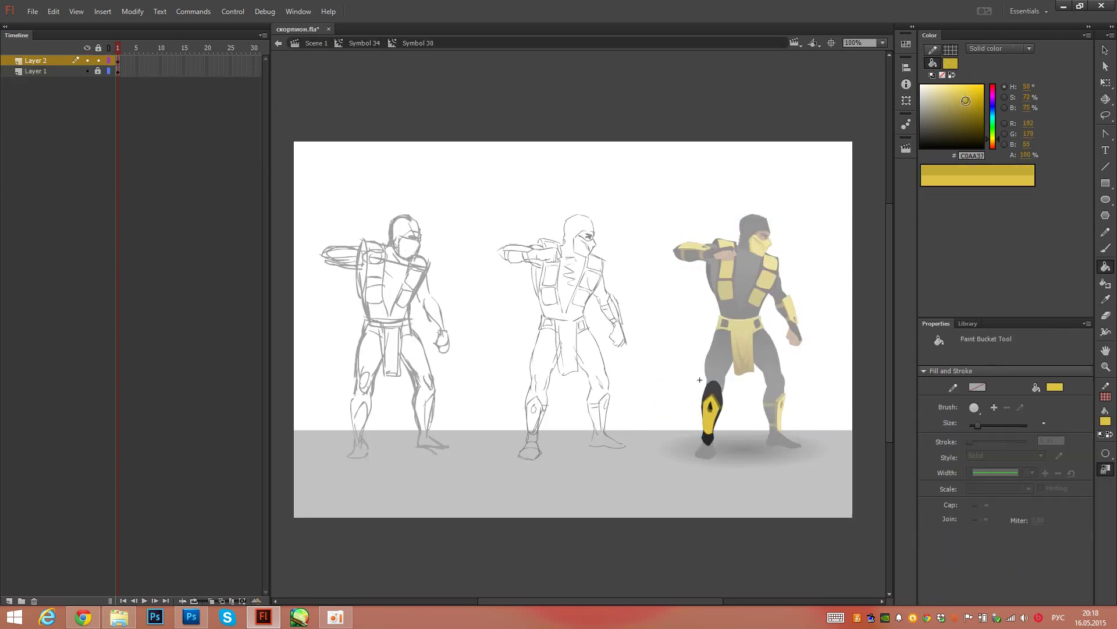
# Step: Apply the same darker gold fill to the shin guard on the character's other leg and return to the main scene
pyautogui.keyDown('ctrl'); pyautogui.doubleClick(774, 390); pyautogui.keyUp('ctrl')
pyautogui.keyDown('ctrl'); pyautogui.doubleClick(774, 390); pyautogui.keyUp('ctrl')
pyautogui.keyDown('ctrl'); pyautogui.doubleClick(768, 411); pyautogui.keyUp('ctrl')
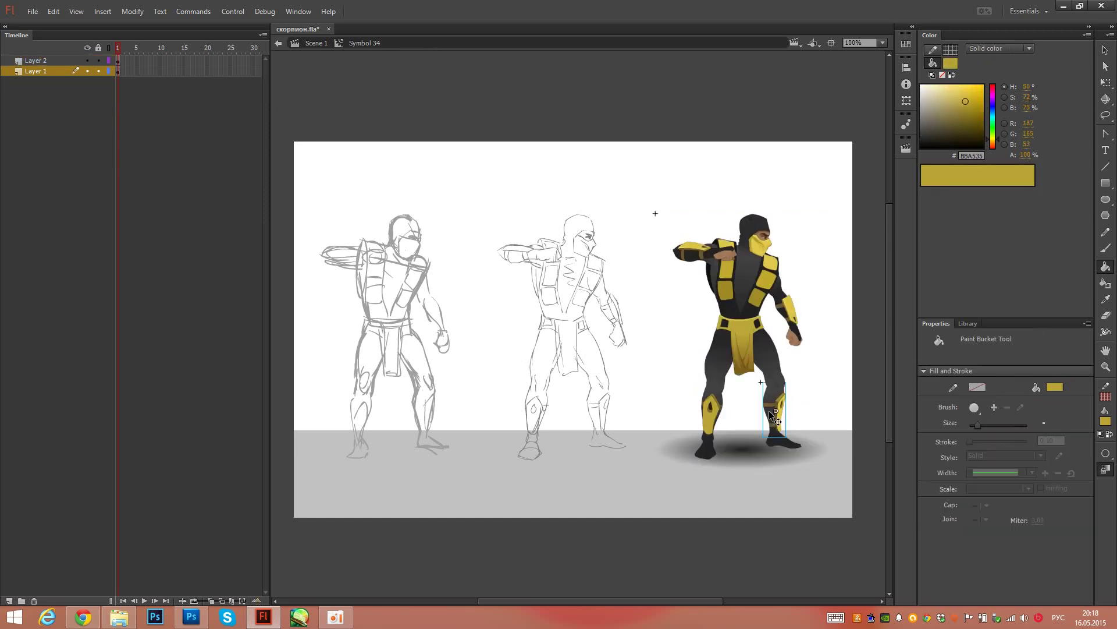
pyautogui.keyDown('ctrl'); pyautogui.doubleClick(769, 411); pyautogui.keyUp('ctrl')
pyautogui.moveTo(815, 397); pyautogui.dragTo(810, 425)
pyautogui.keyDown('ctrl'); pyautogui.doubleClick(798, 404); pyautogui.keyUp('ctrl')
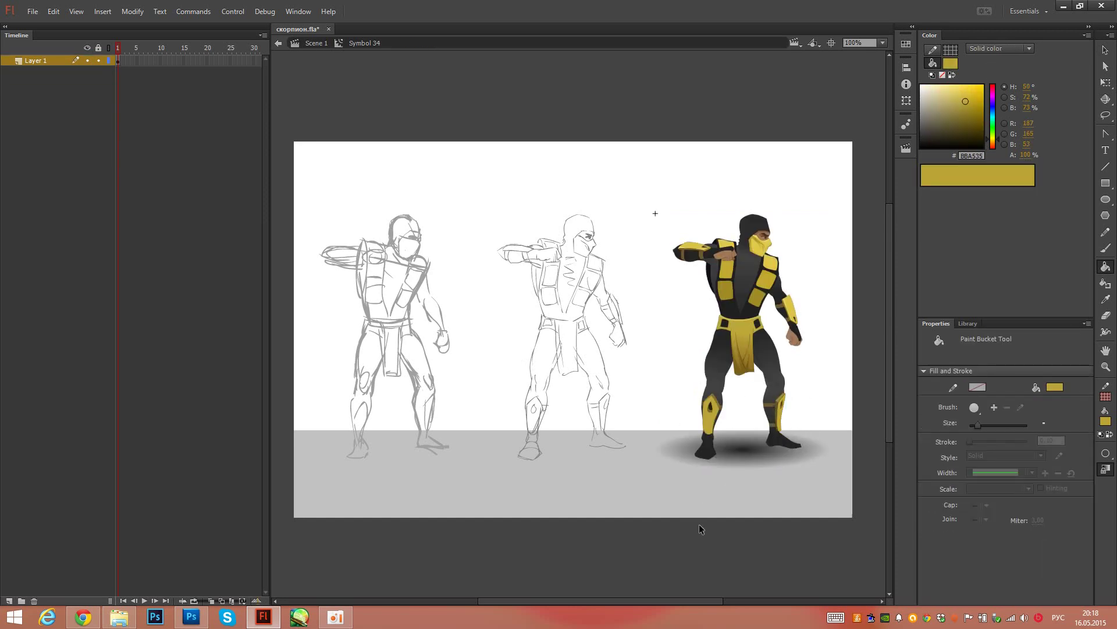
pyautogui.press('v')
pyautogui.doubleClick(722, 528)
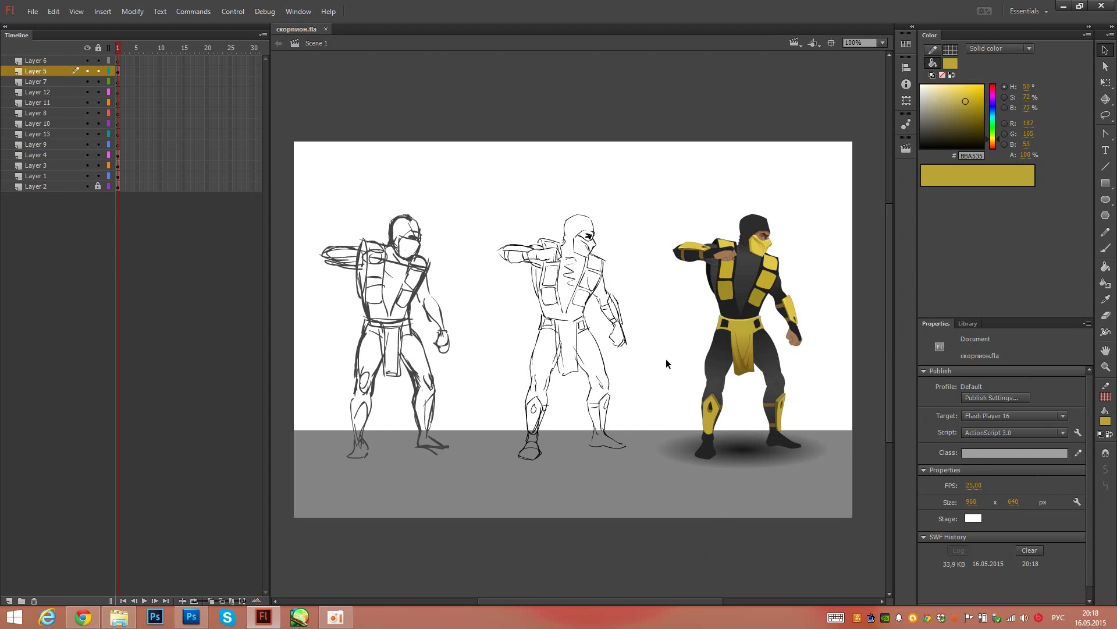
pyautogui.moveTo(666, 360); pyautogui.dragTo(674, 361)
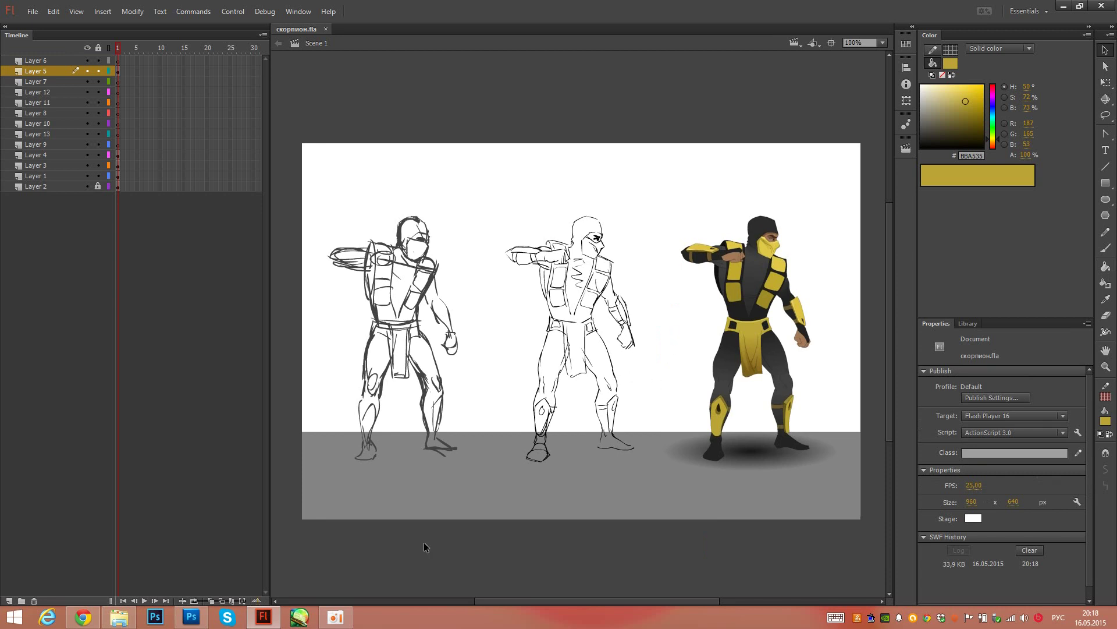
pyautogui.click(339, 618)
pyautogui.moveTo(699, 201); pyautogui.dragTo(576, 131)
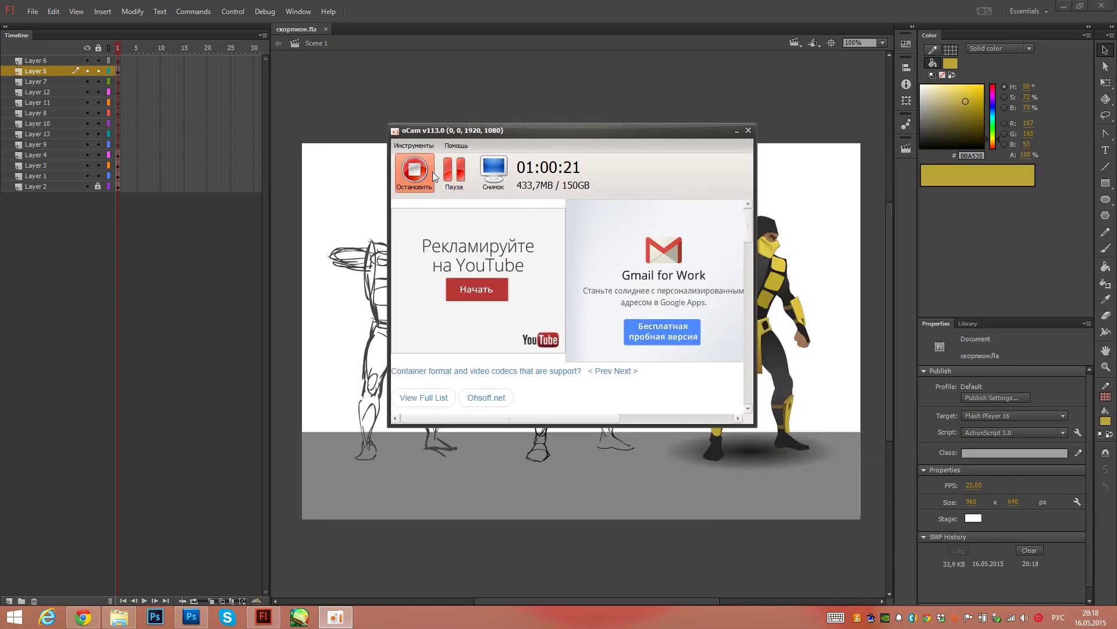